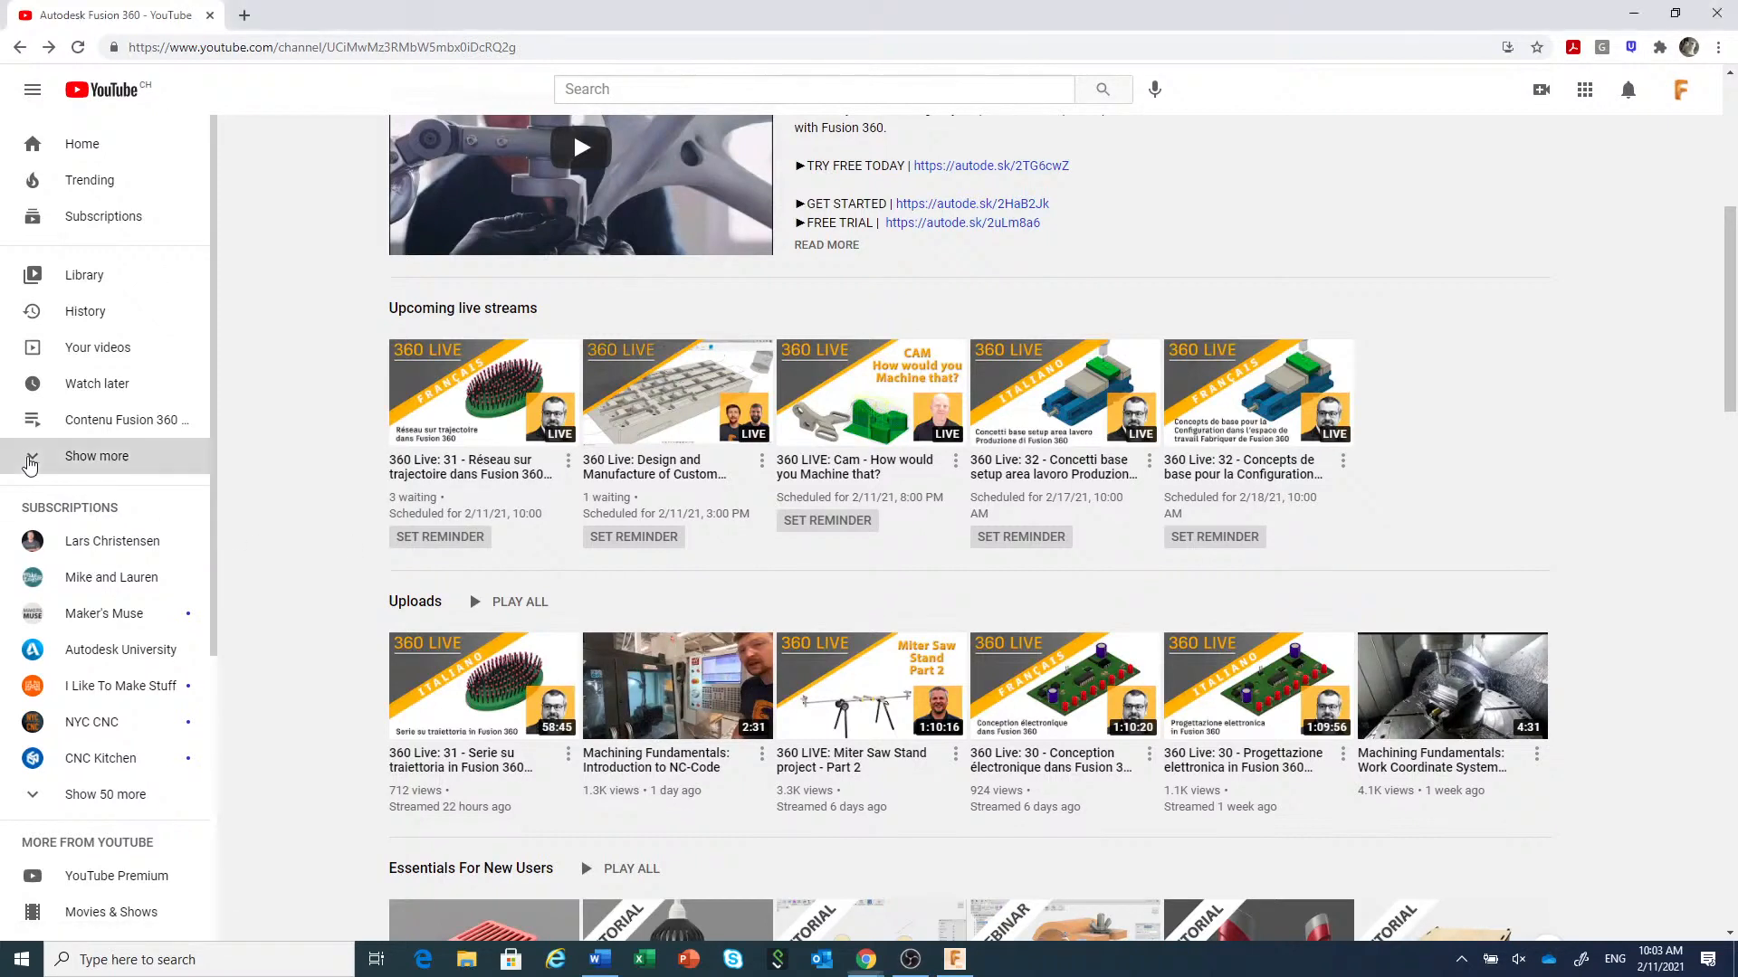
Expand the list of saved YouTube playlists and open the French Fusion 360 content playlist.
left_click(36, 462)
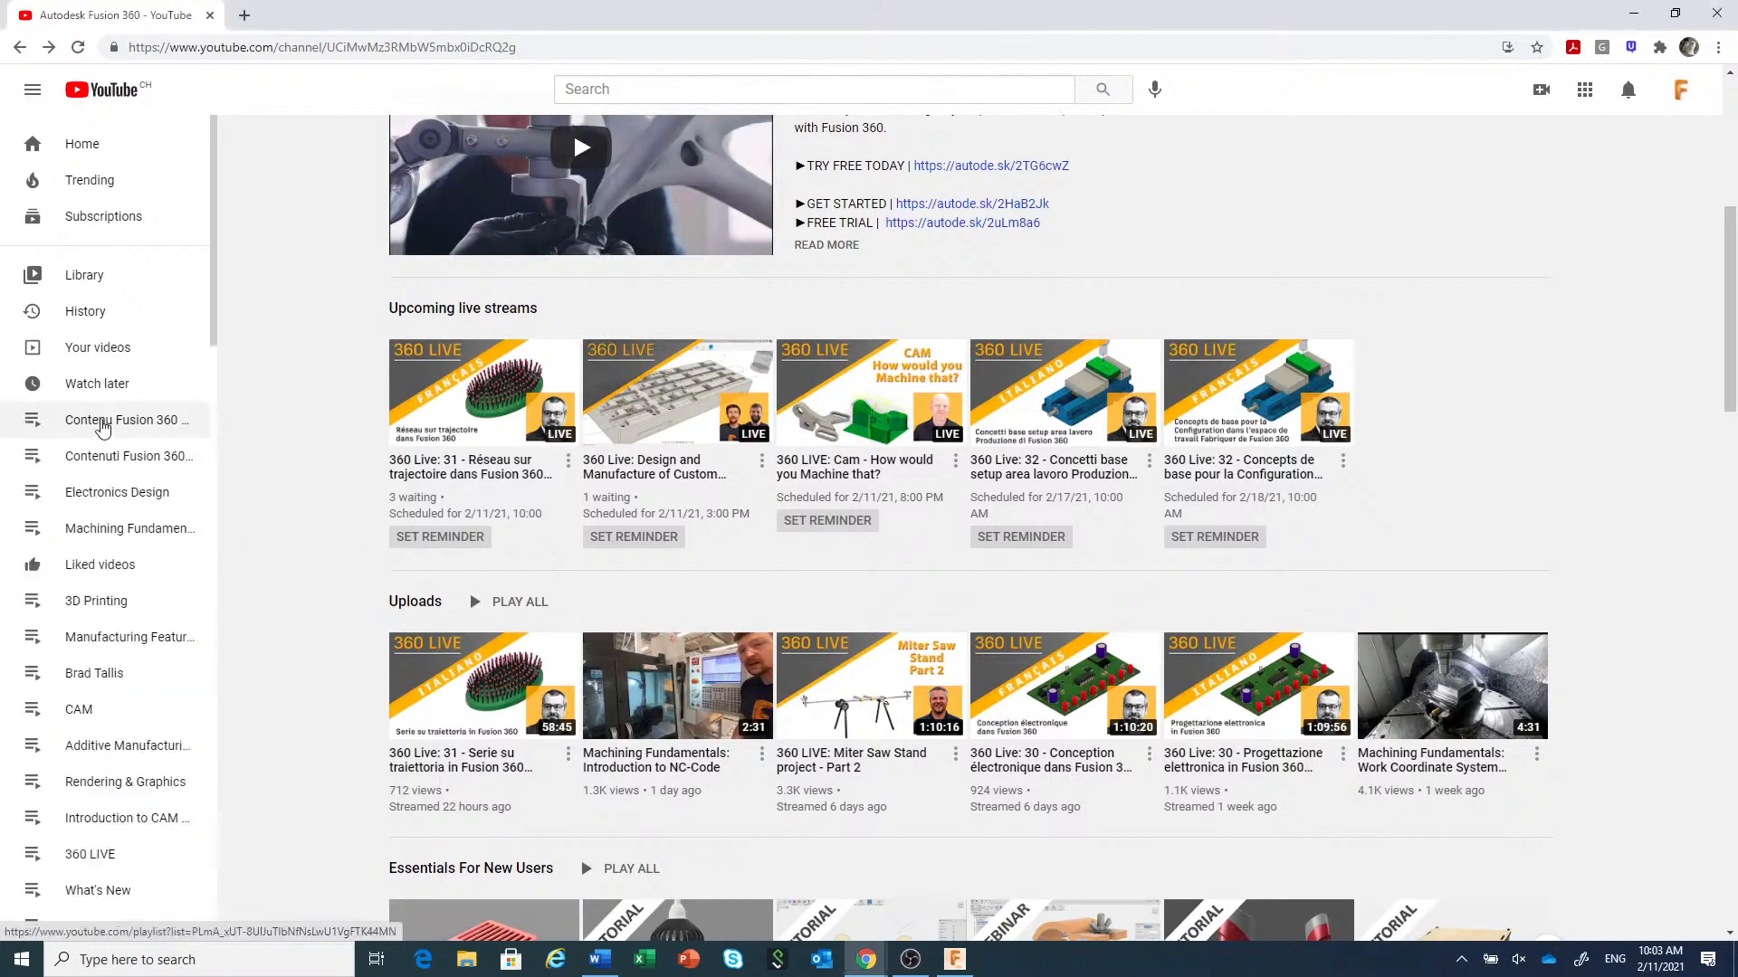
left_click(102, 425)
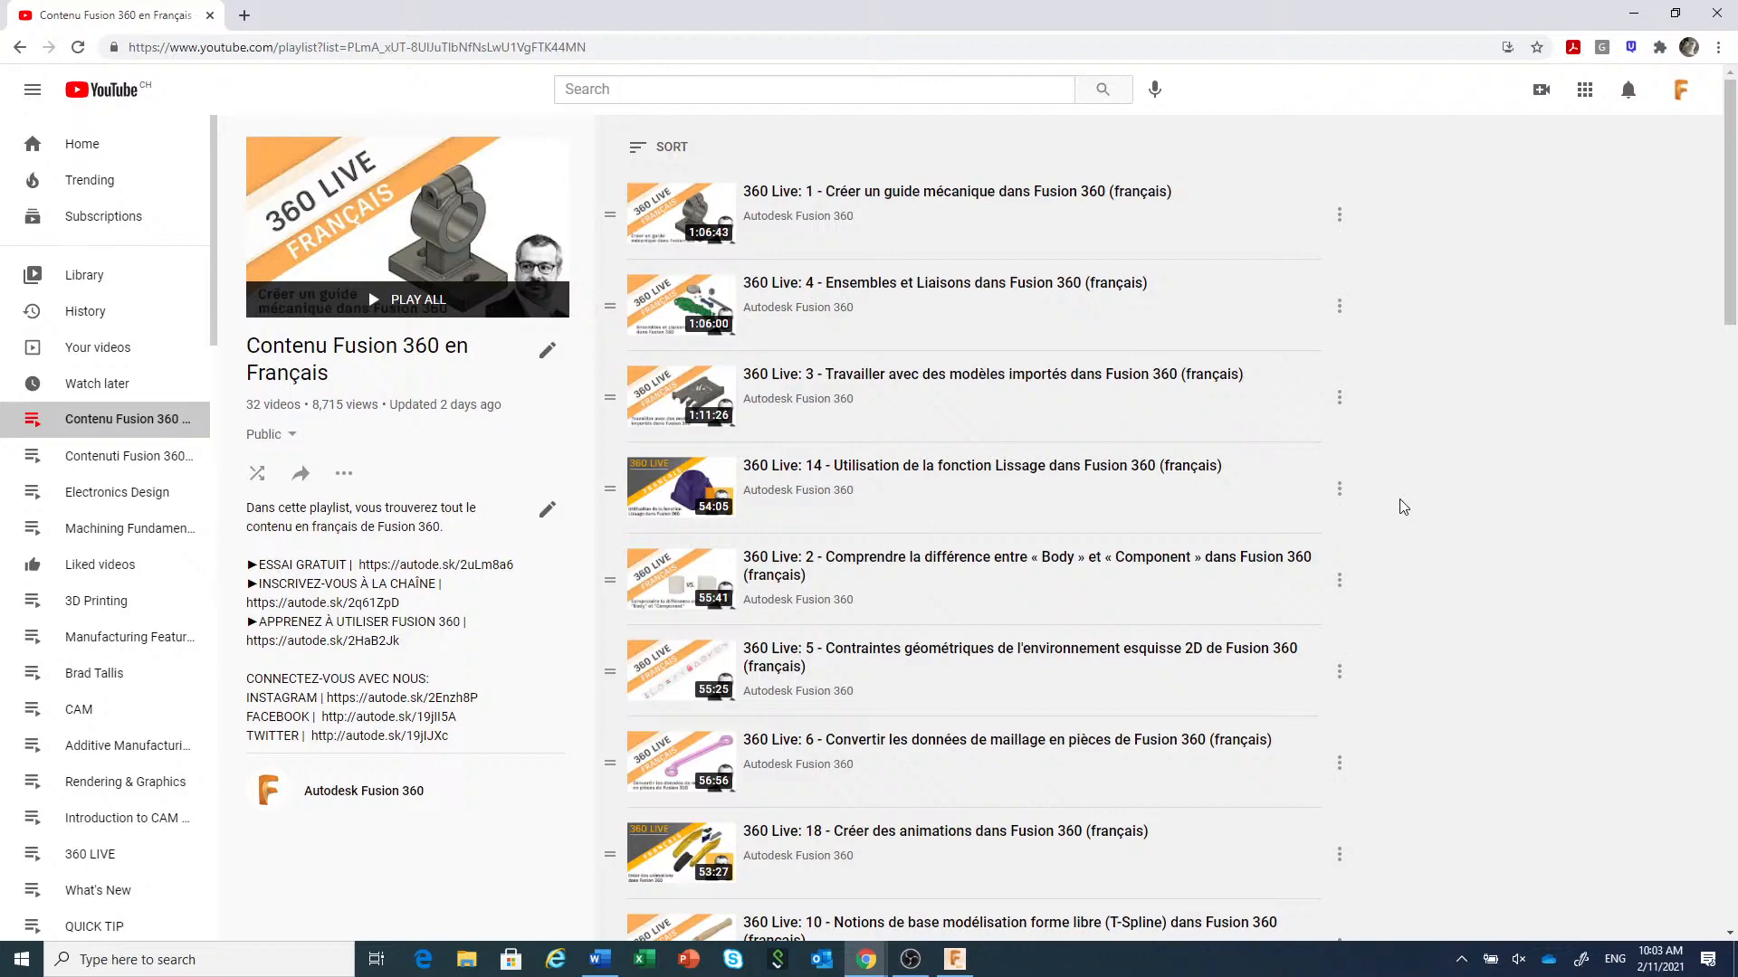
Switch to Fusion 360, create a new design and save it as Brosse in Livestreams > Pattern on a Path.
key("alt+Tab")
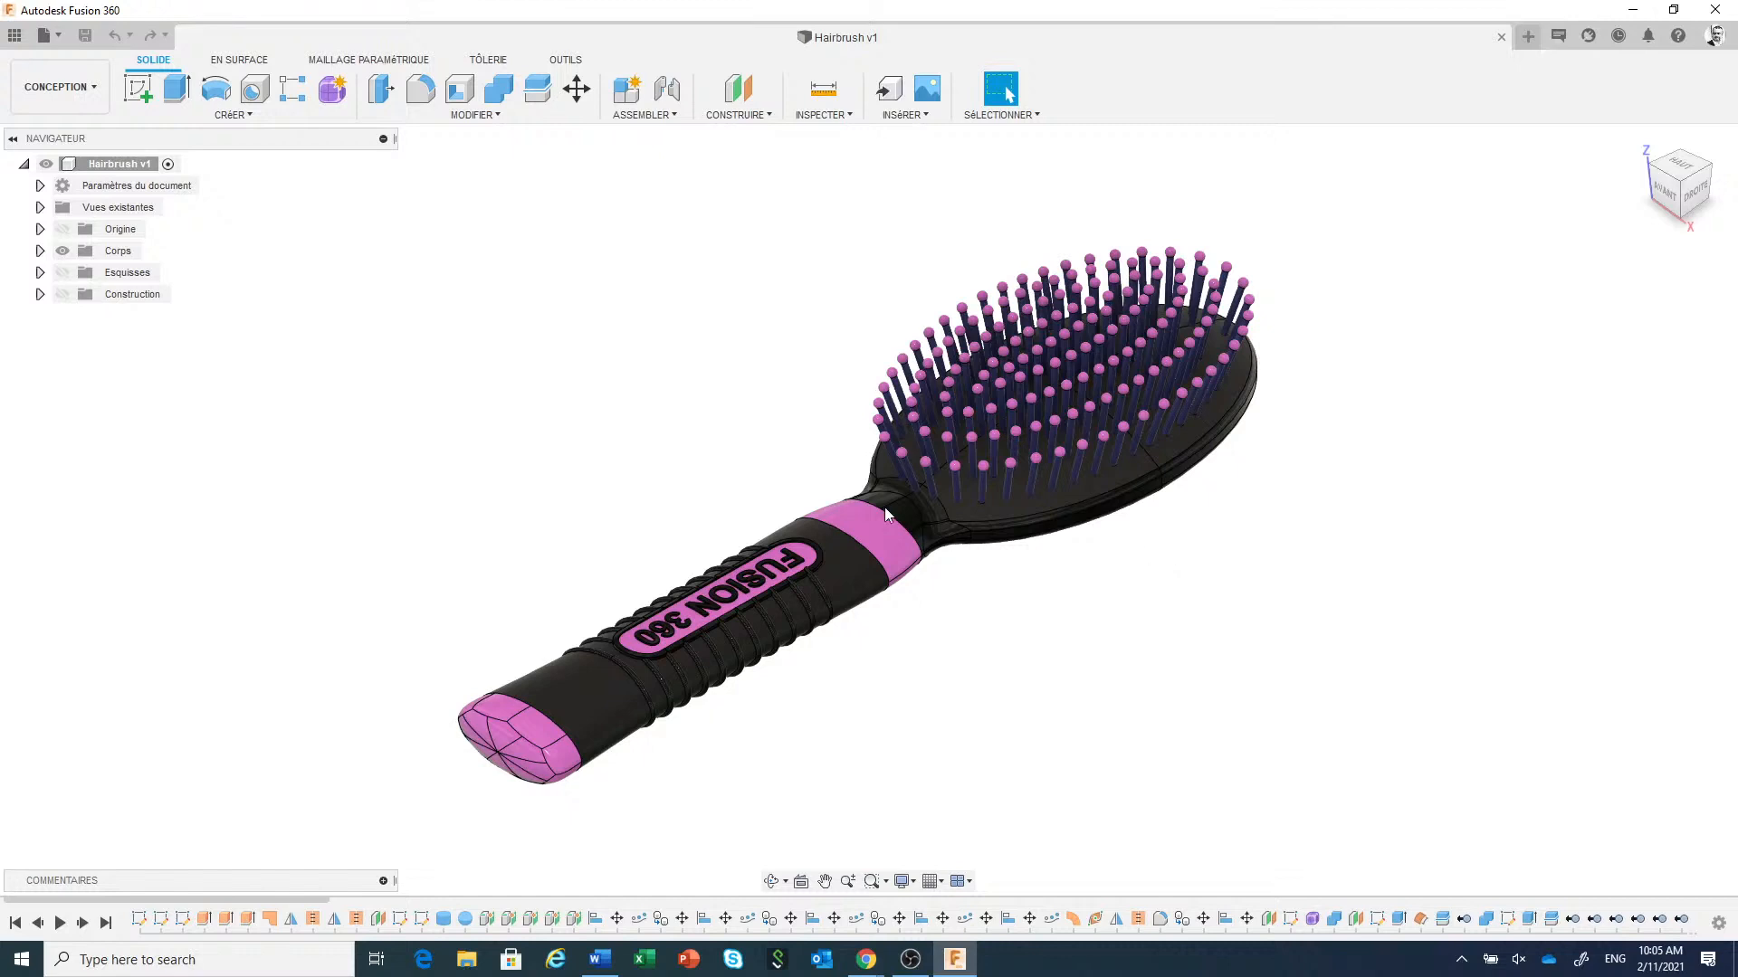
left_click(56, 39)
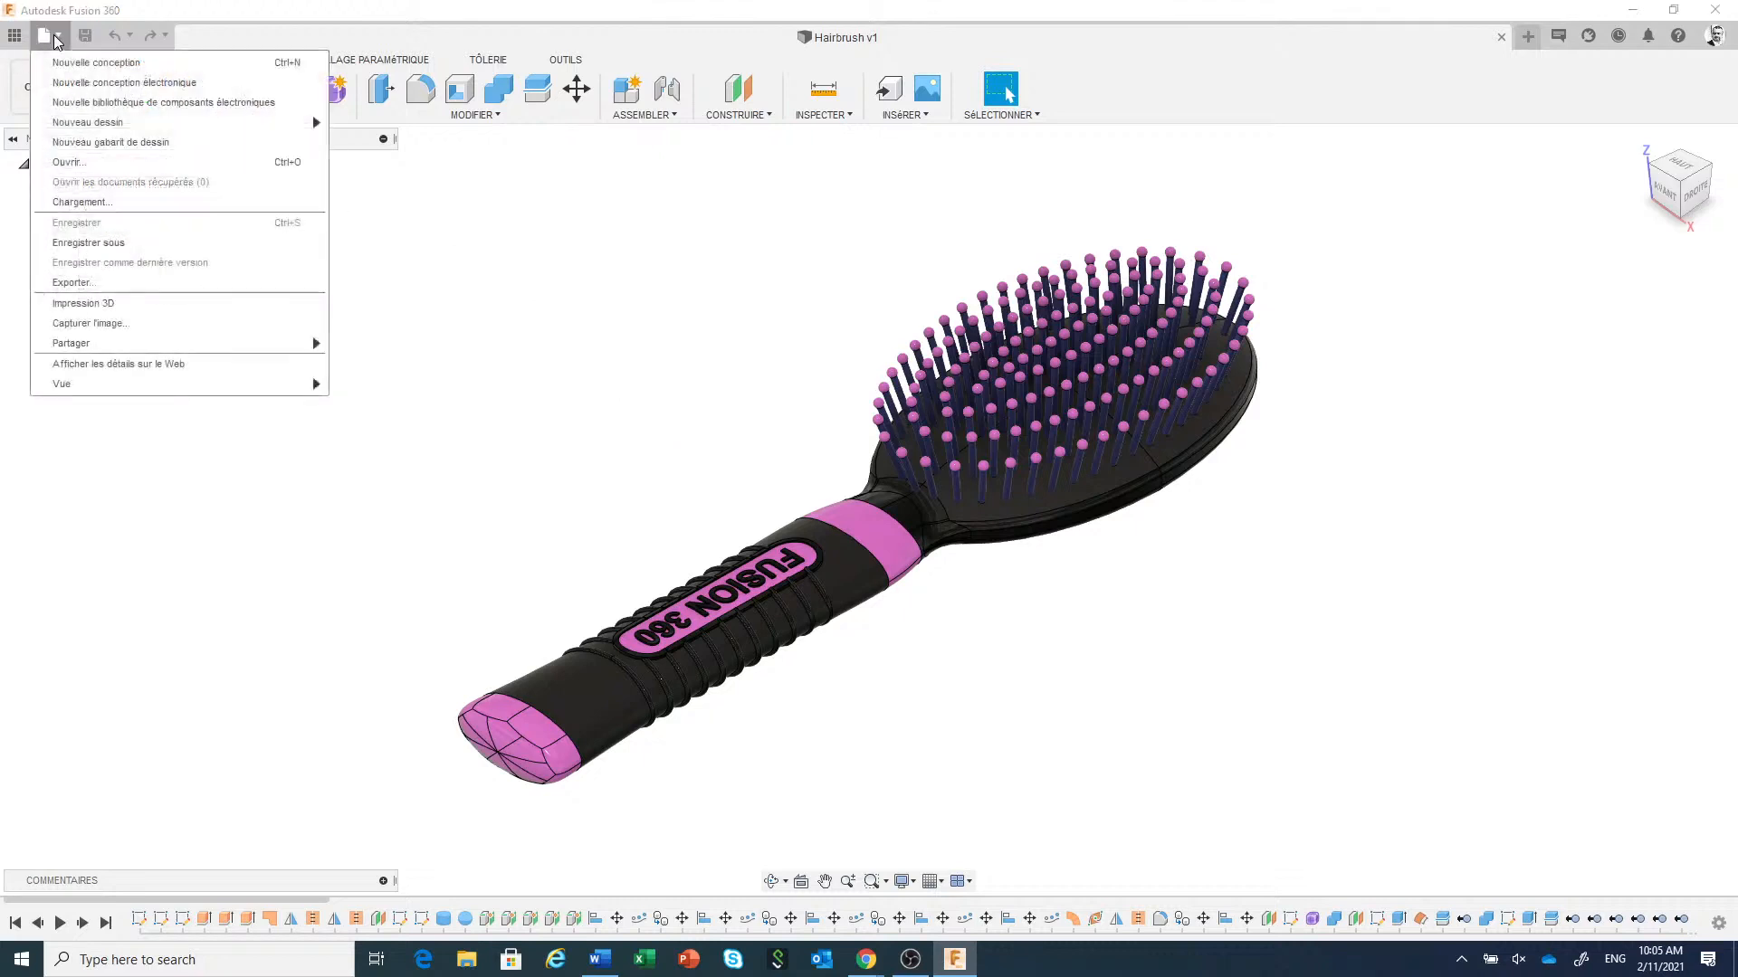
left_click(72, 63)
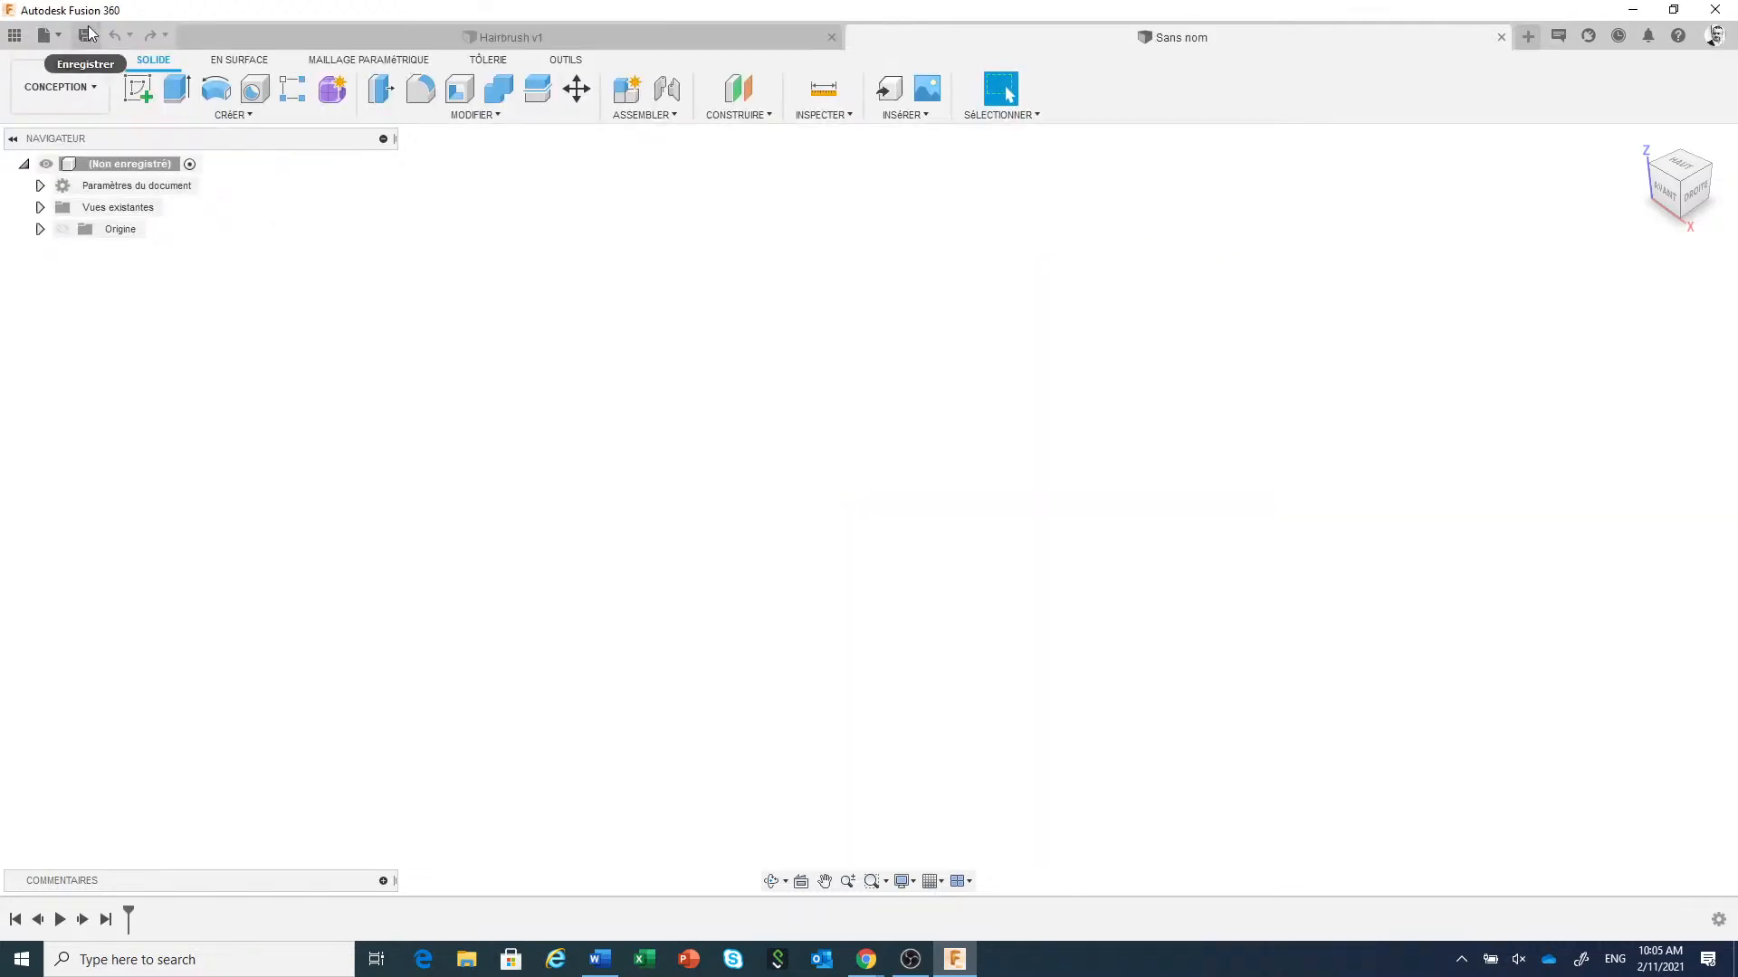
left_click(85, 36)
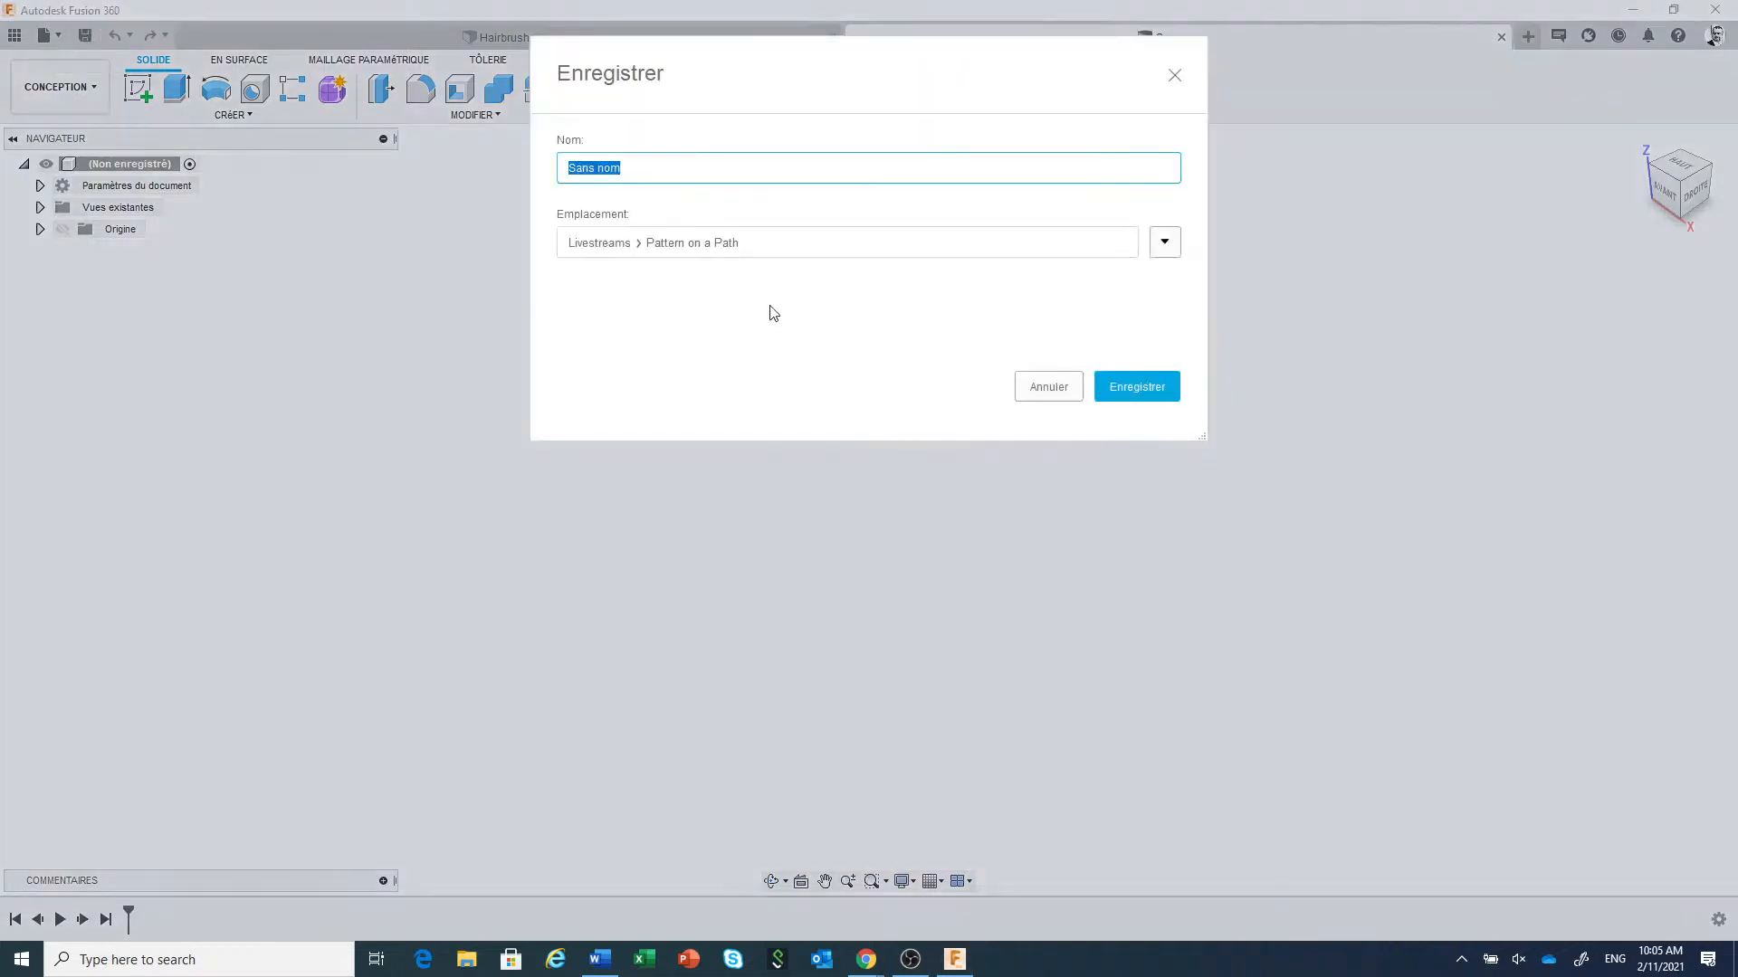
type("Brosse")
left_click(1124, 390)
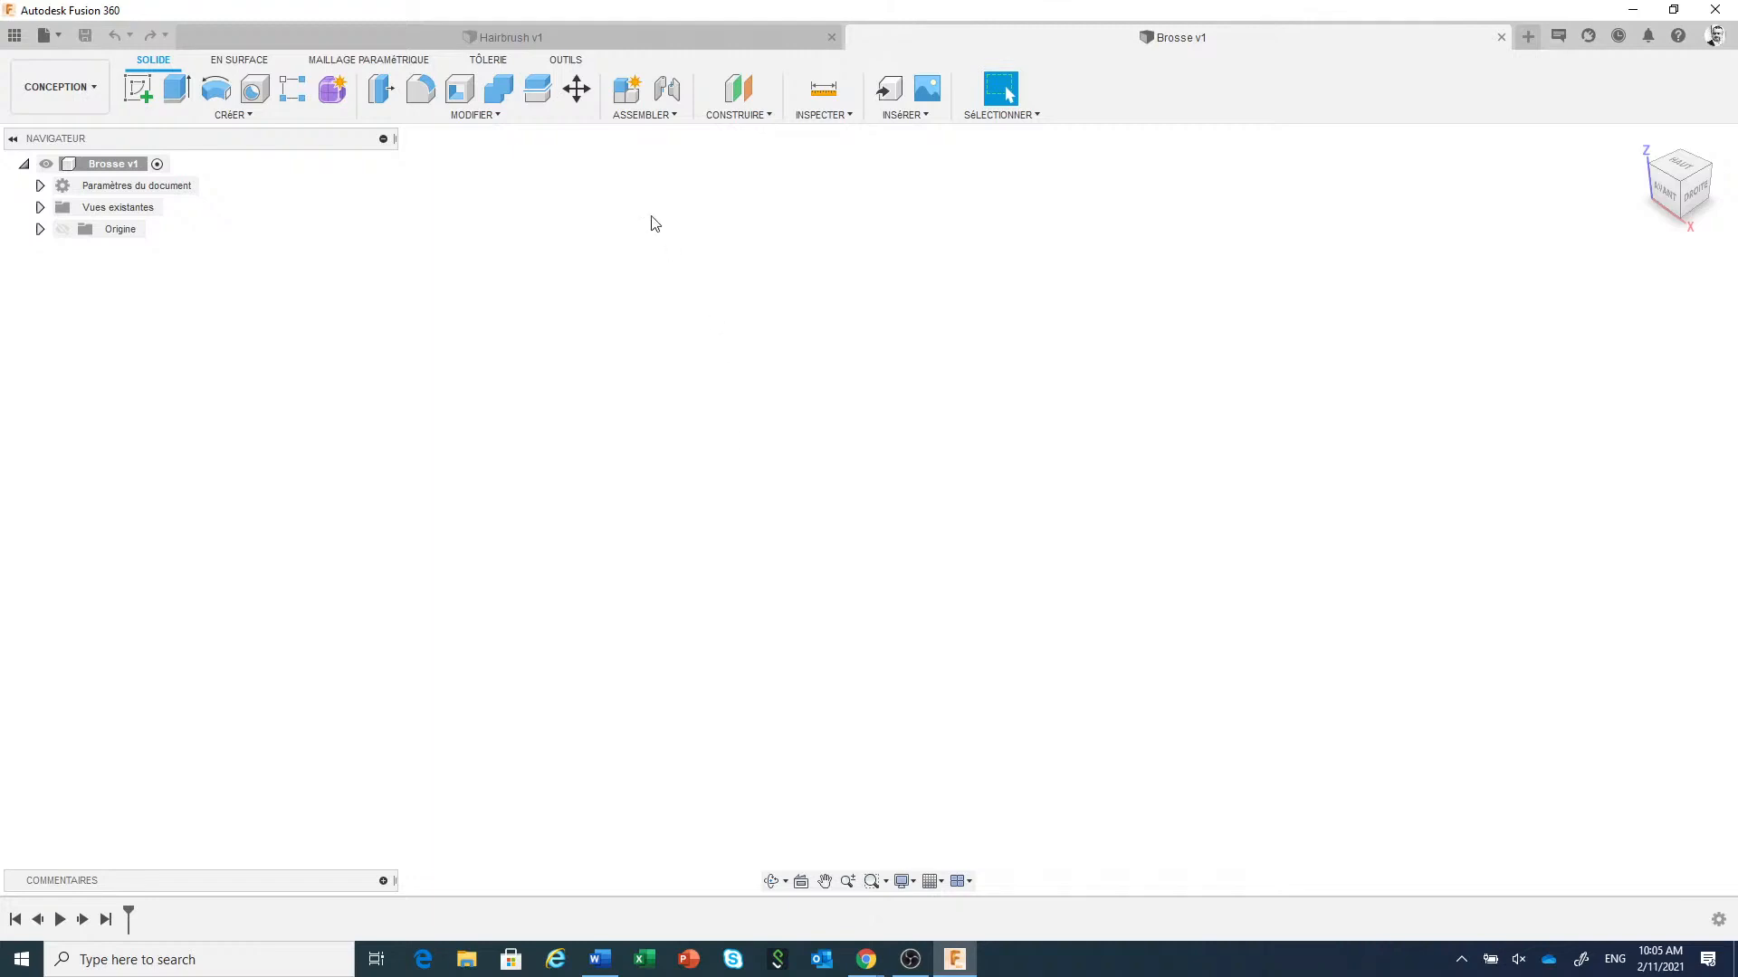
Create an internal standard component named brosse in the design and make it active.
left_click(629, 94)
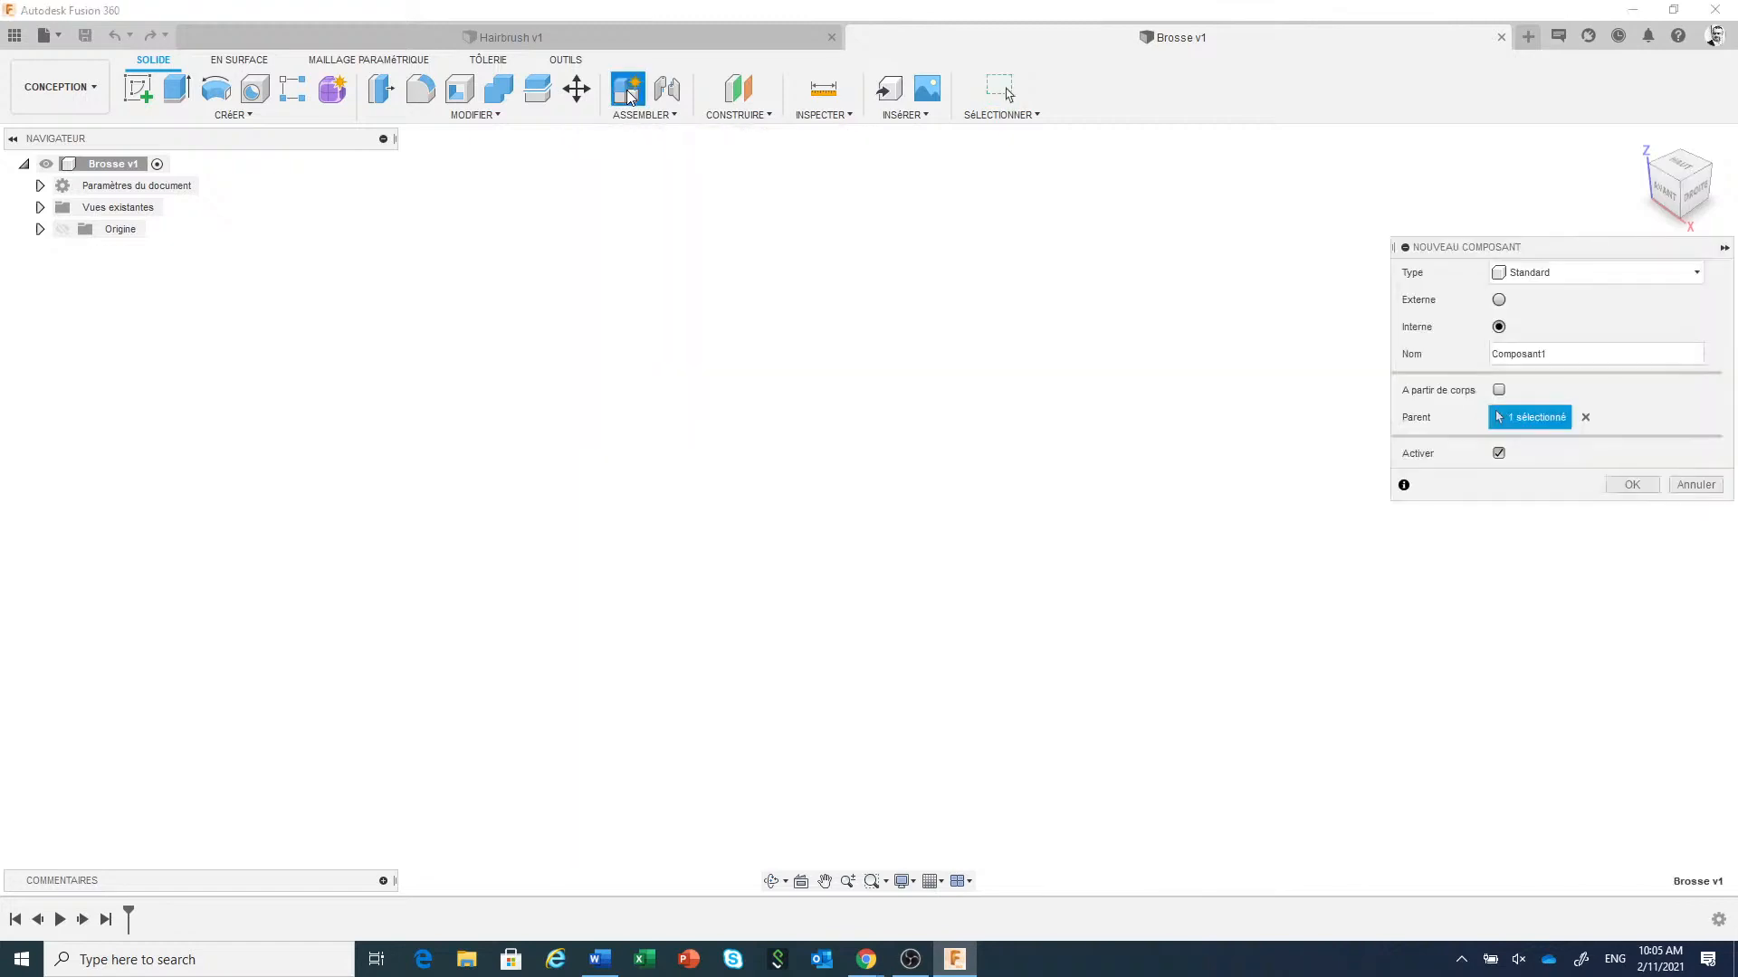
left_click_drag(1654, 253, 1237, 262)
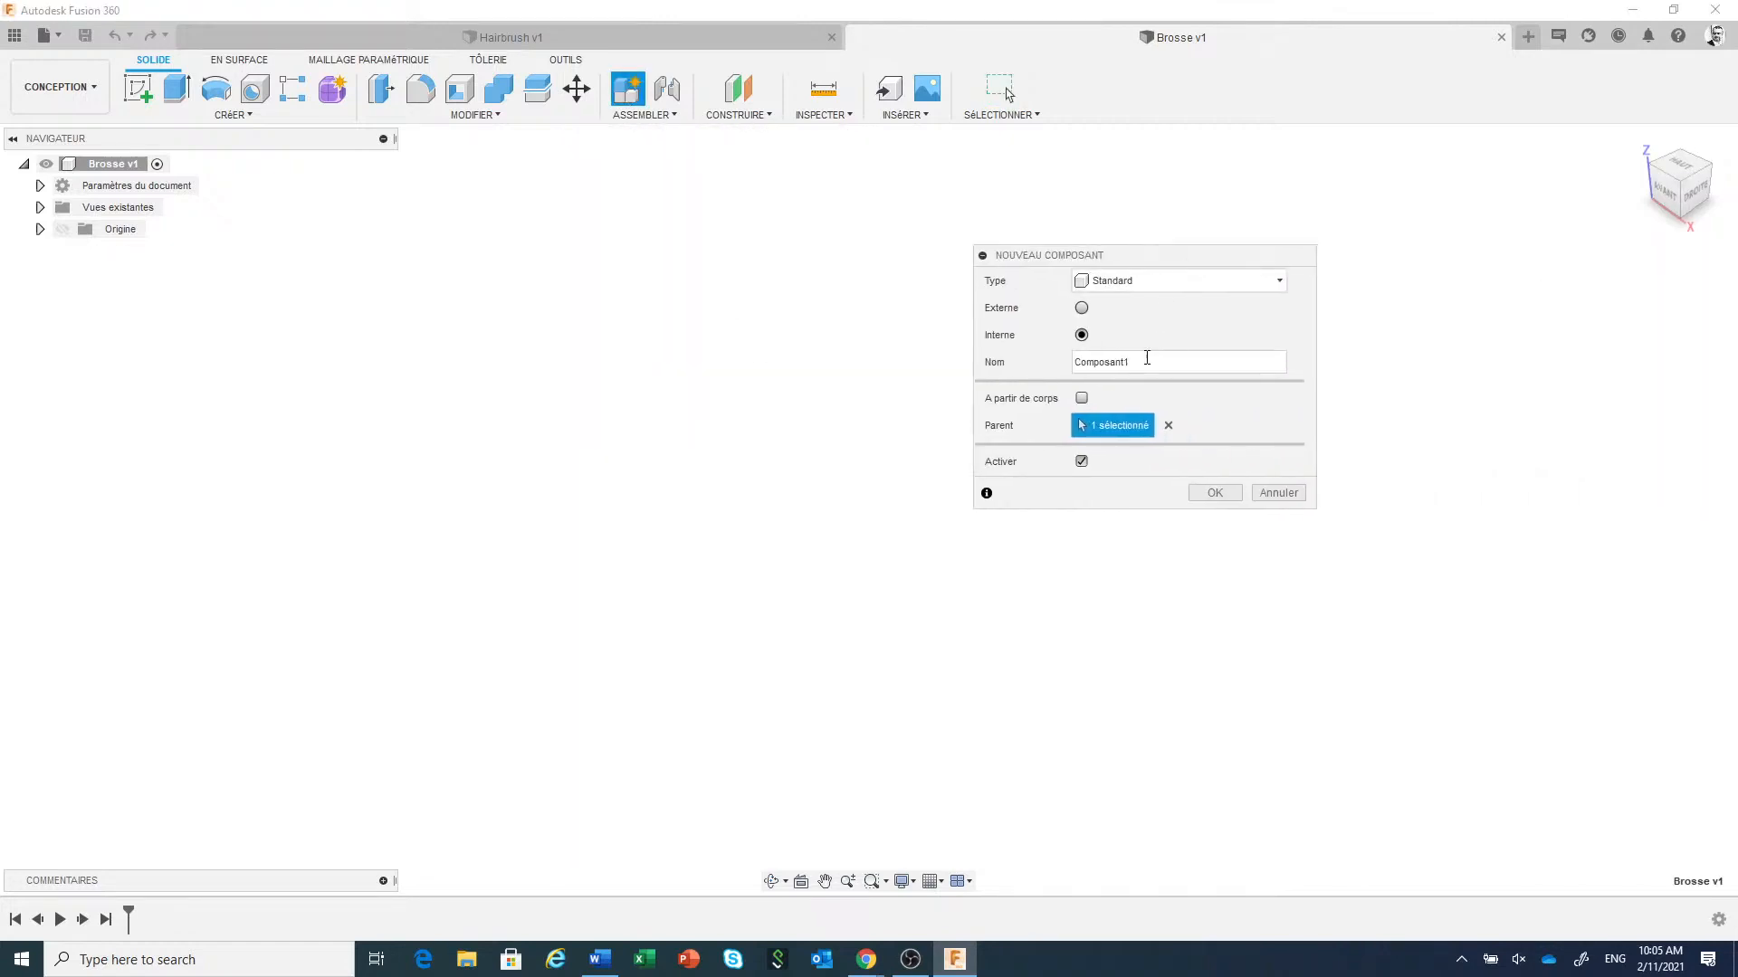
left_click_drag(1140, 364, 1036, 364)
type("brosse")
left_click(1222, 494)
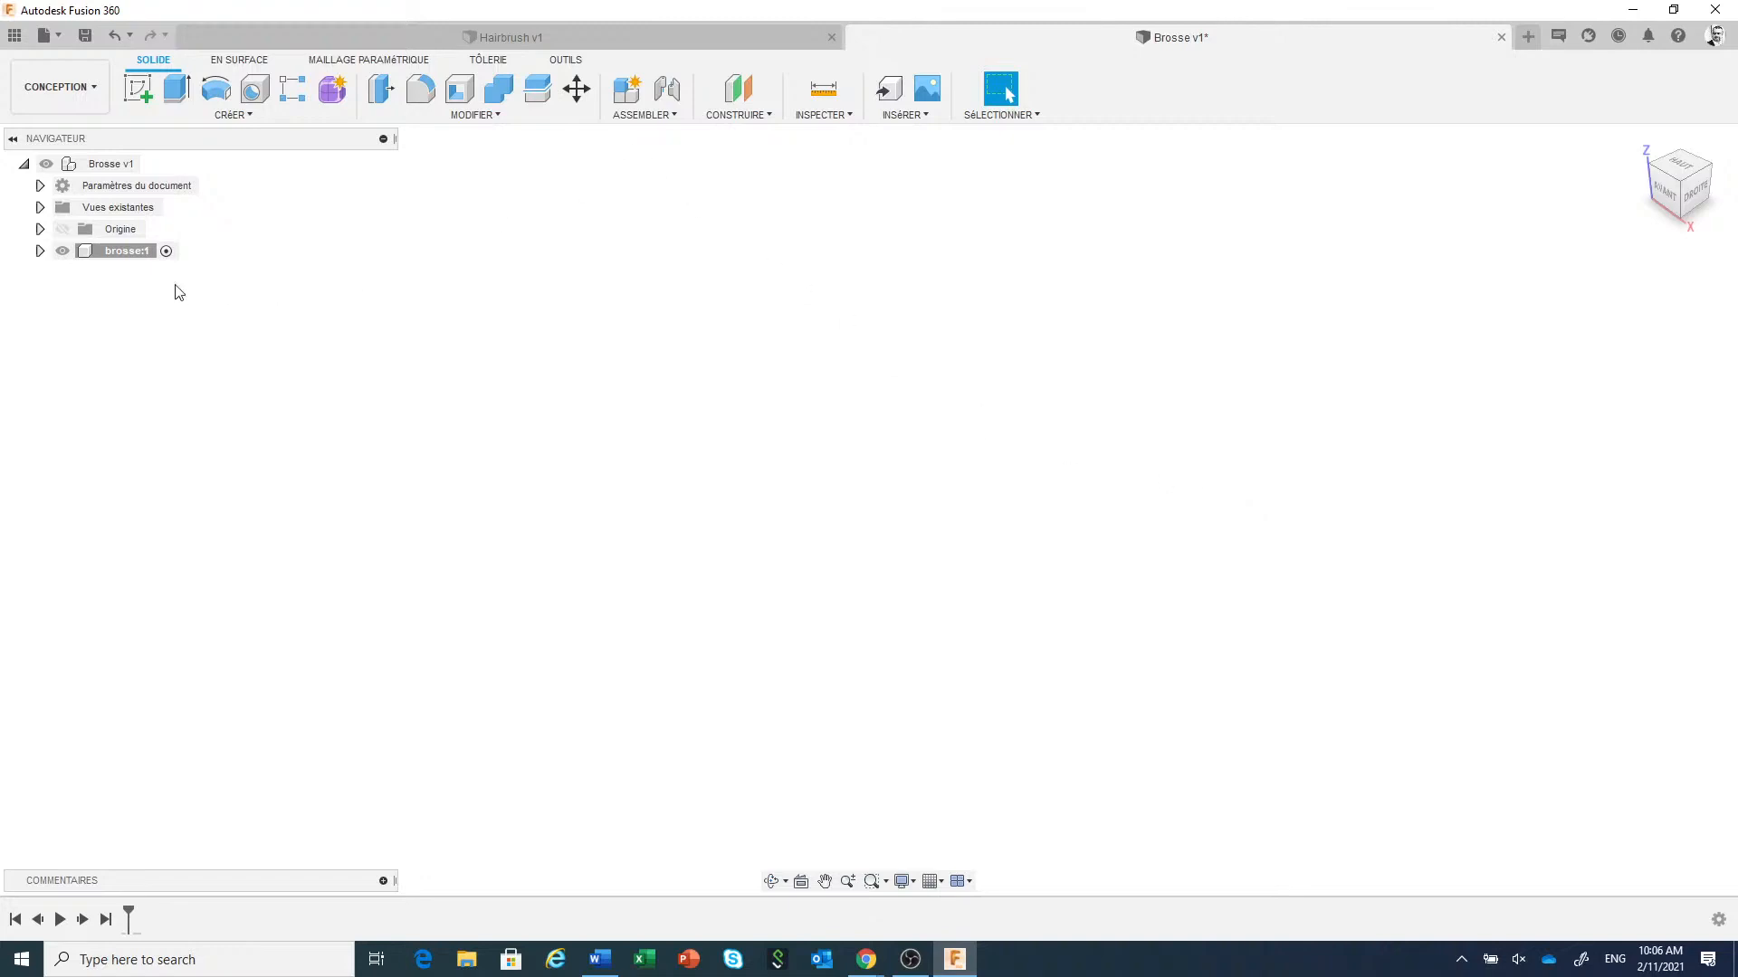
Sketch an ellipse centred on the origin of the horizontal XY plane, 108 mm along the vertical axis and 64 mm wide.
left_click(109, 254)
left_click(137, 92)
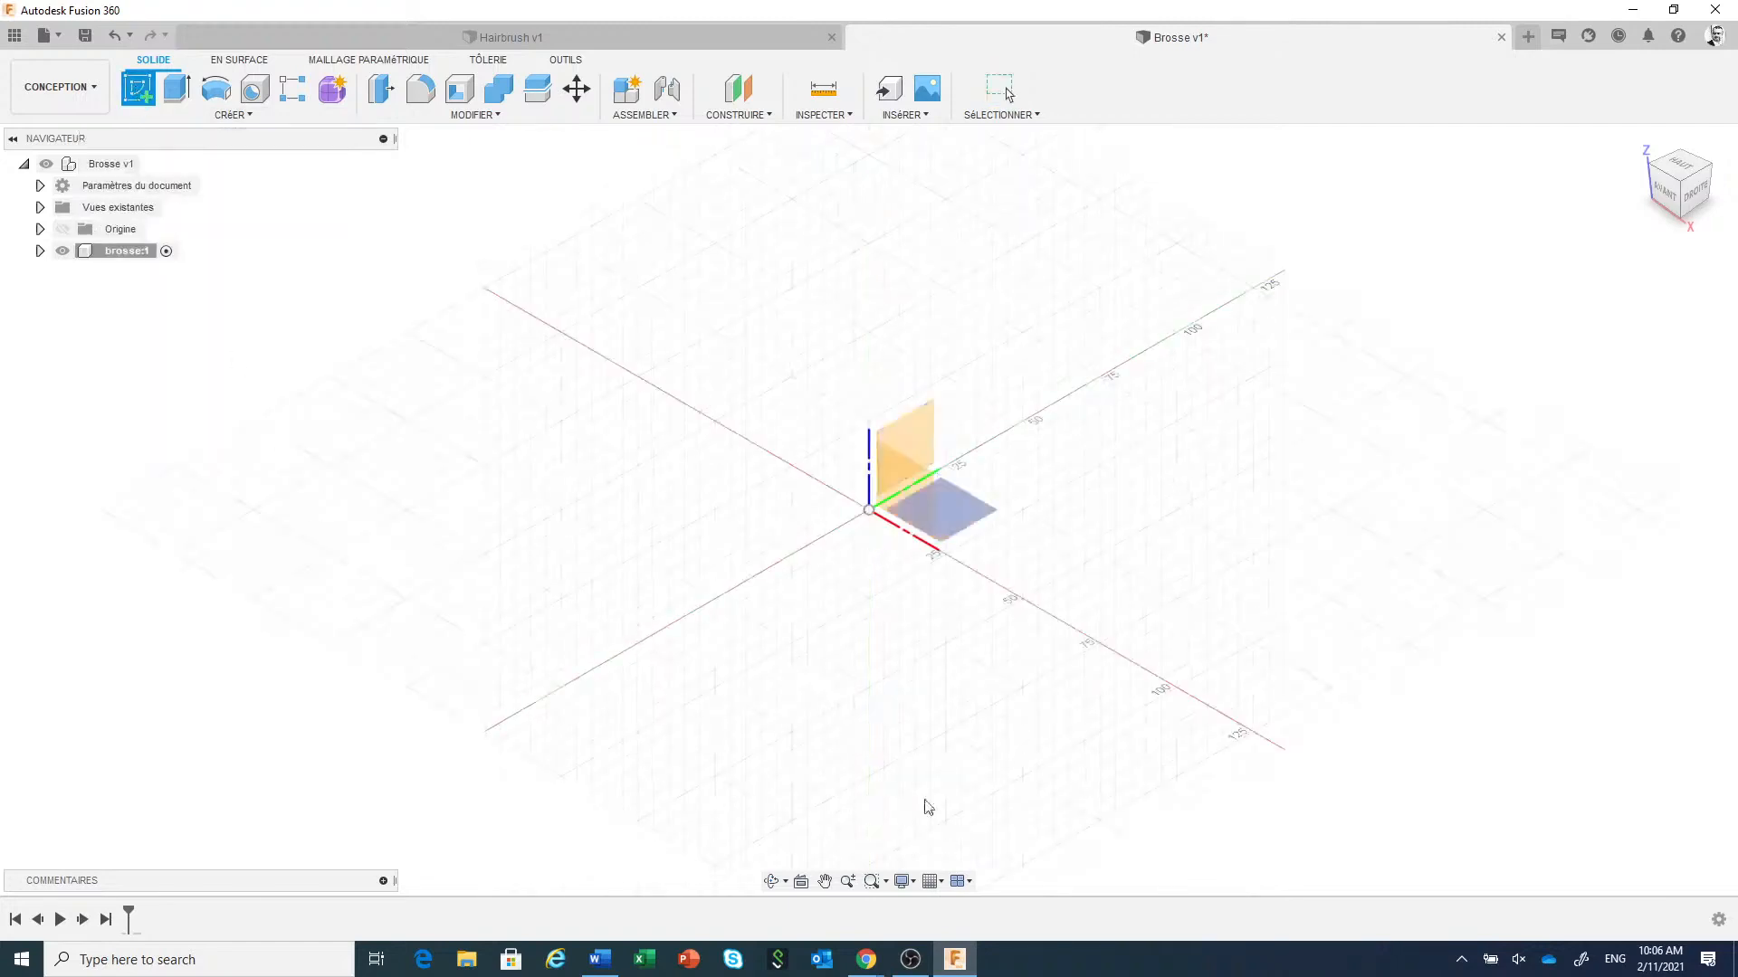
left_click(971, 522)
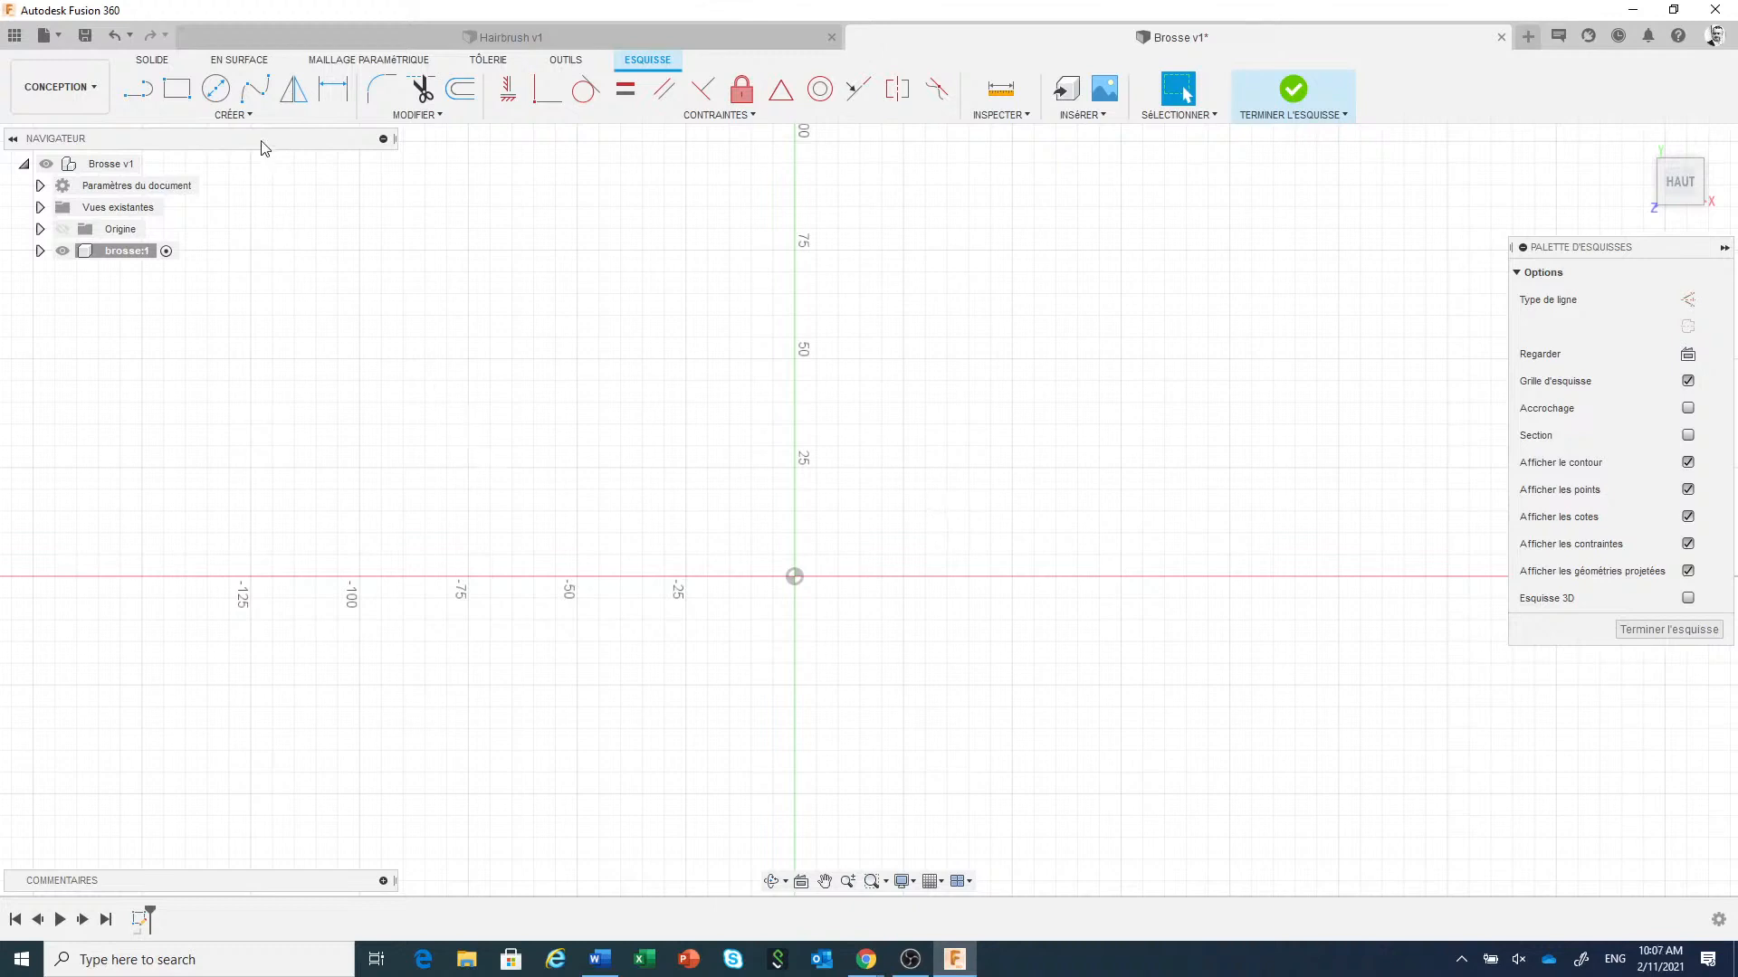
left_click(239, 116)
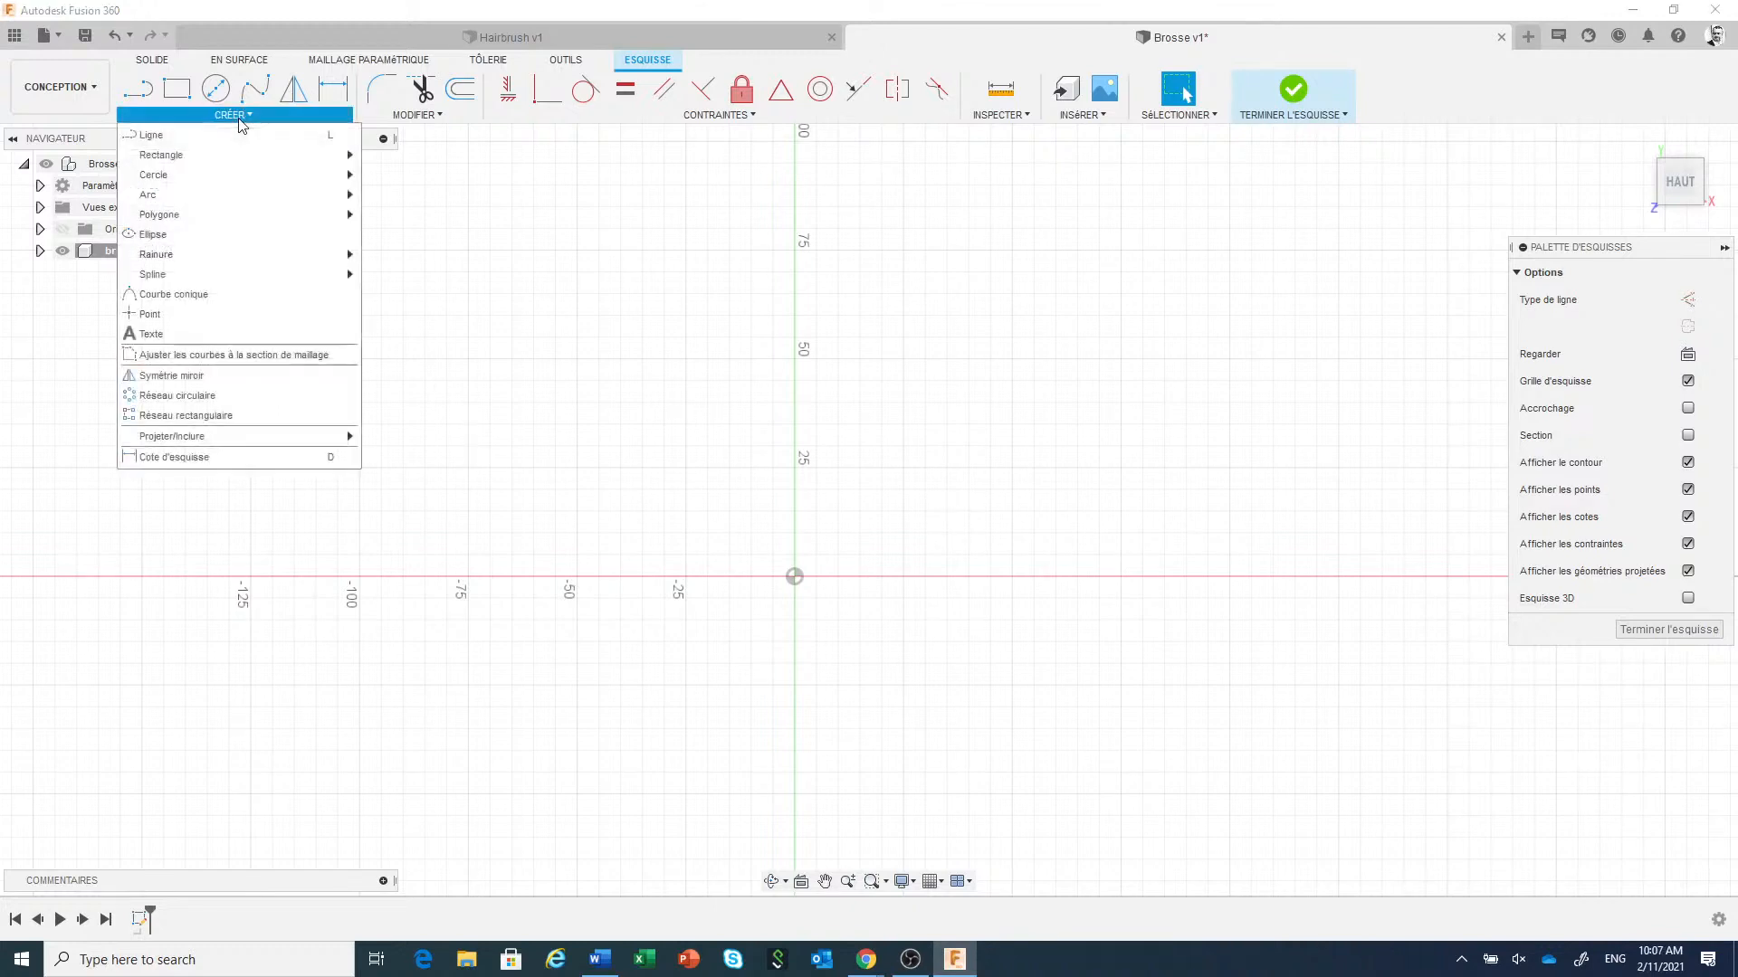
left_click(201, 240)
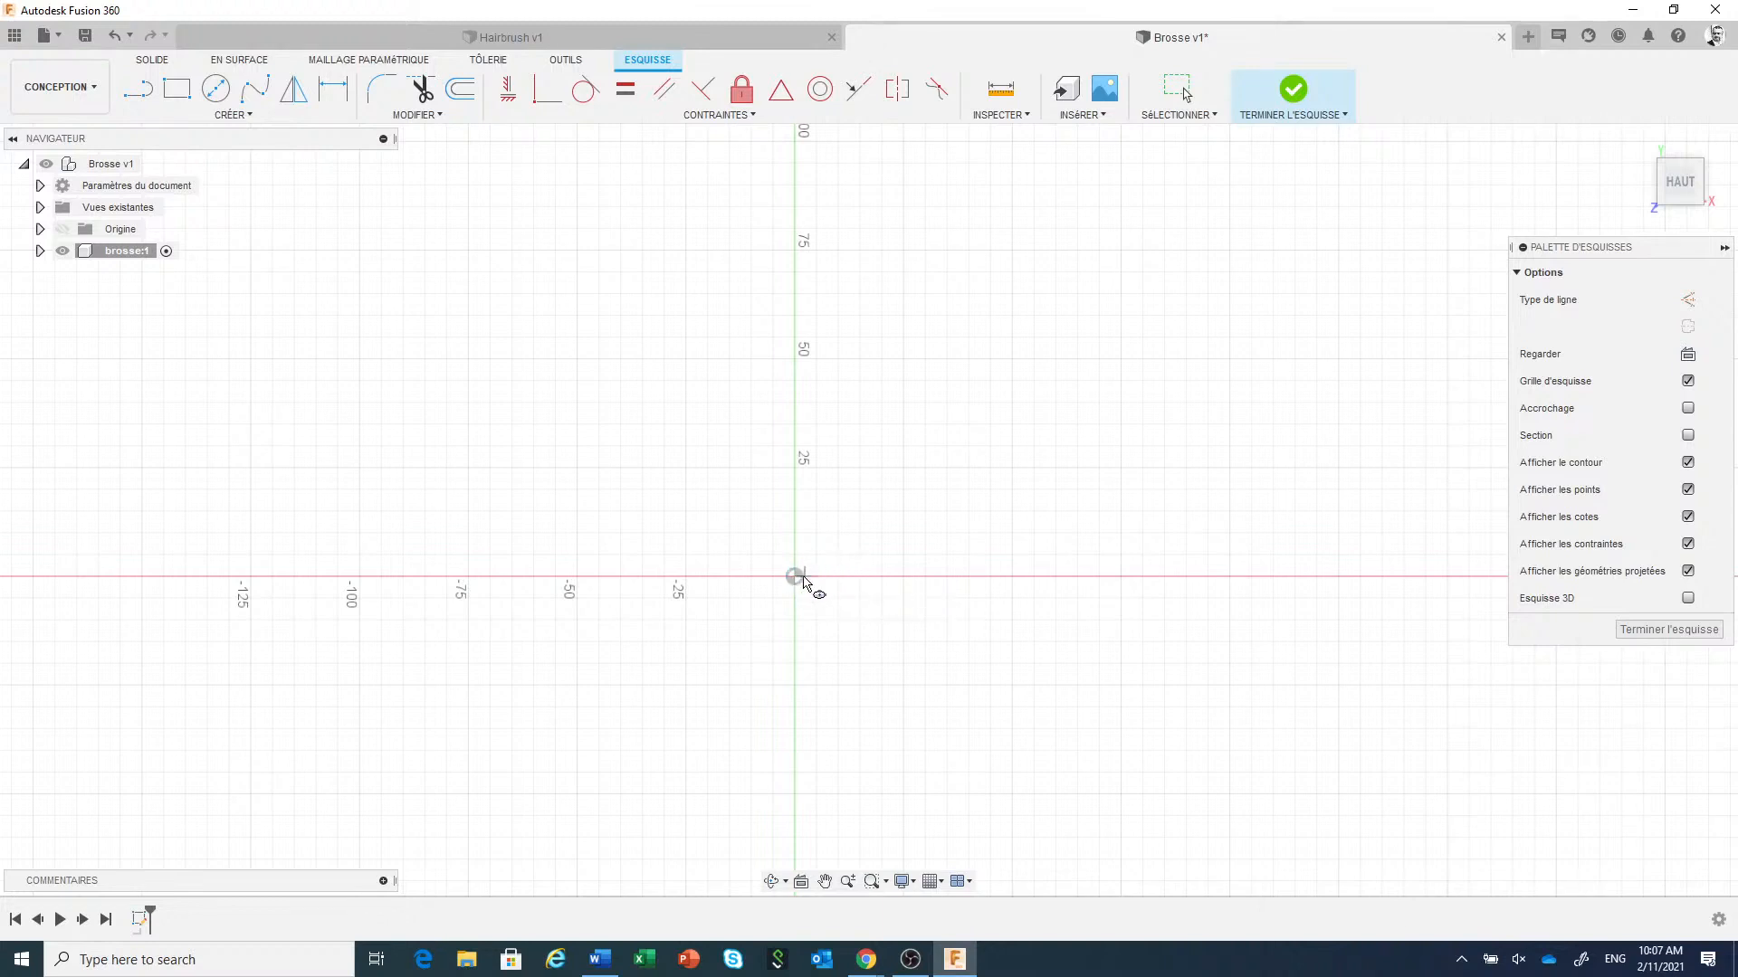
left_click(794, 576)
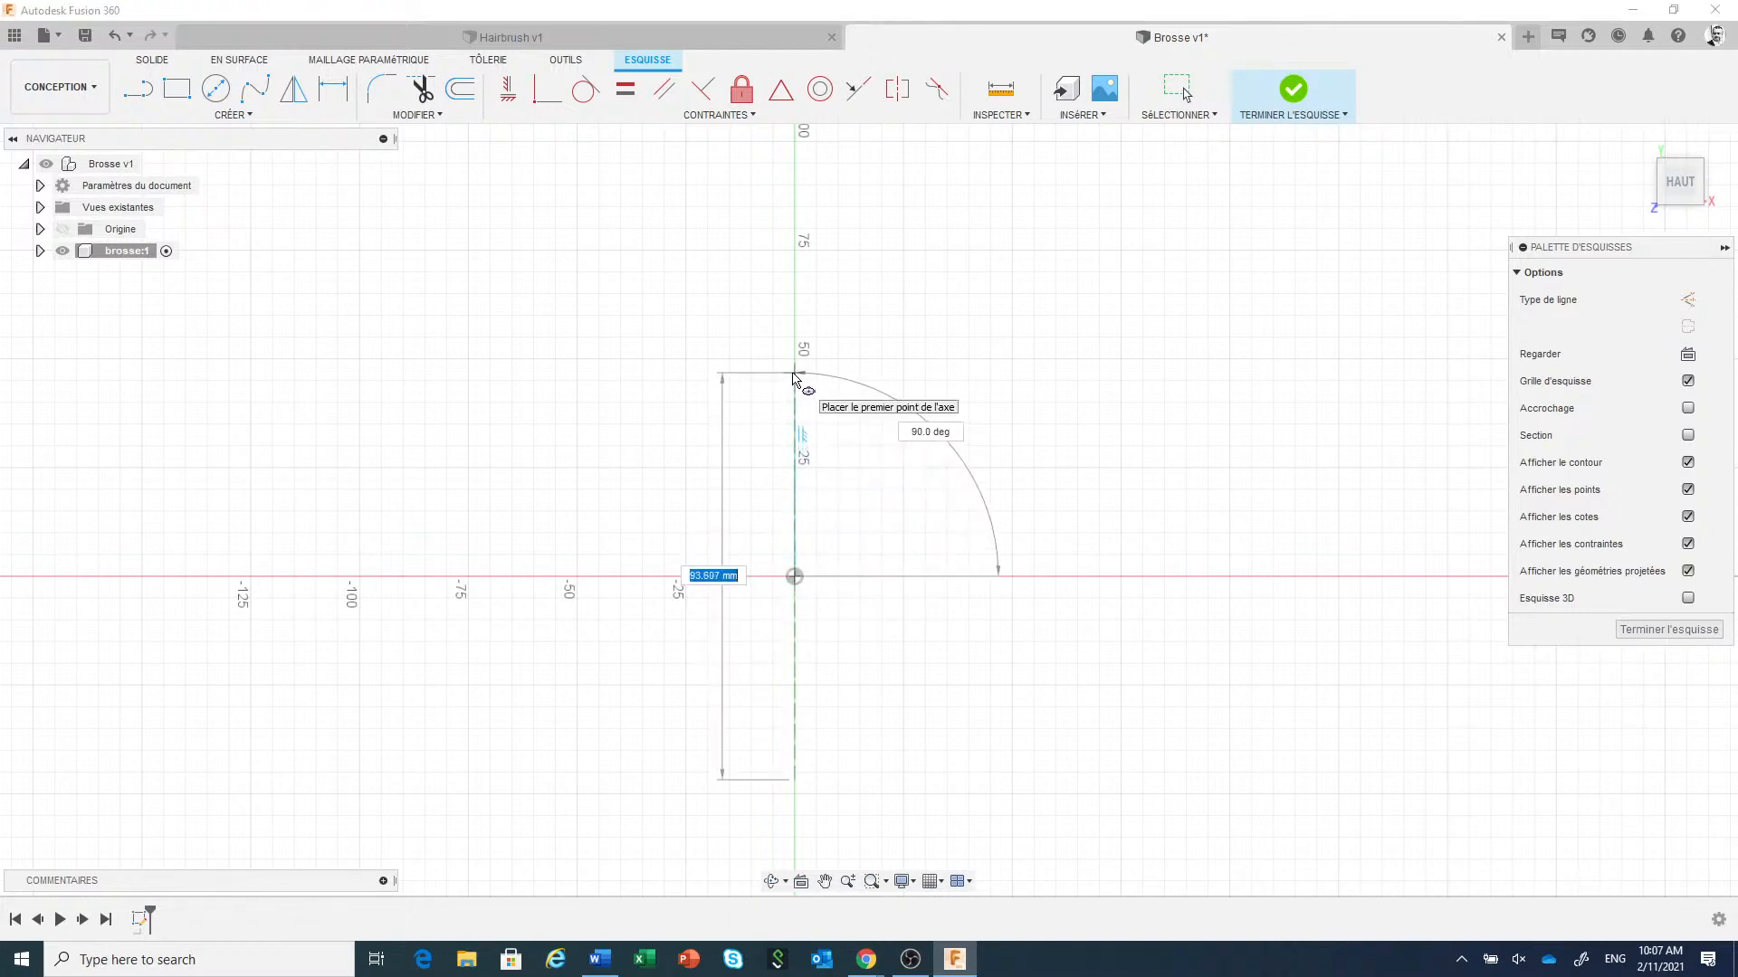
type("108")
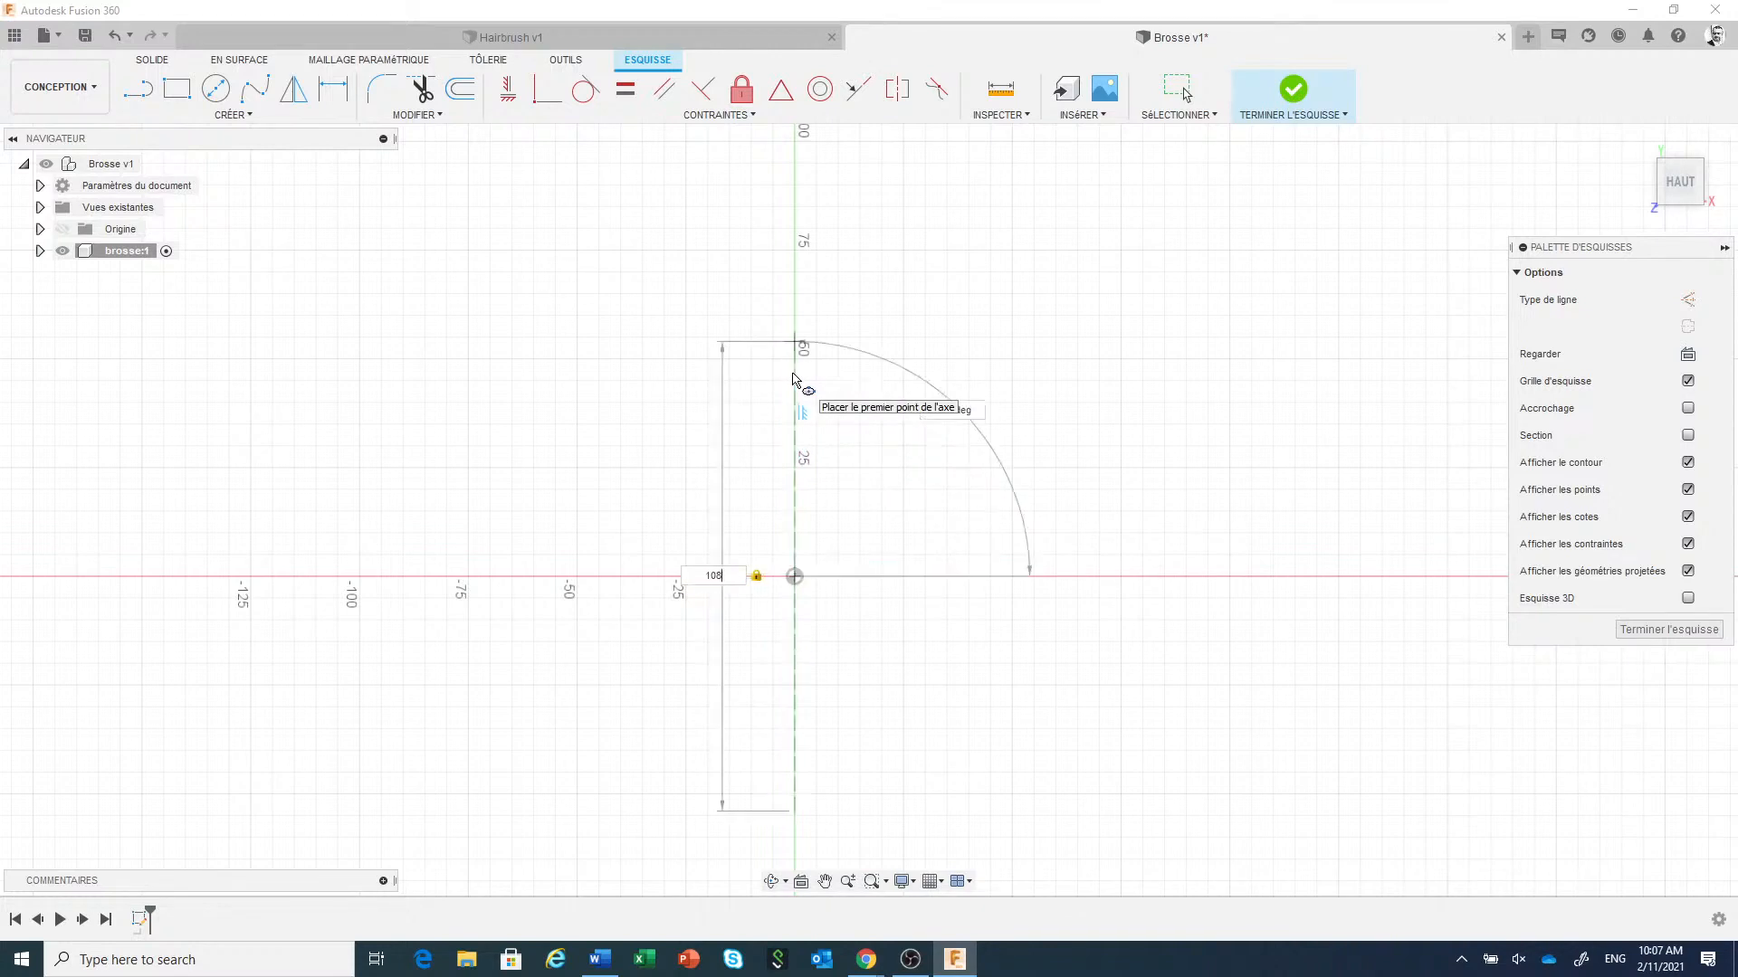
key("Tab")
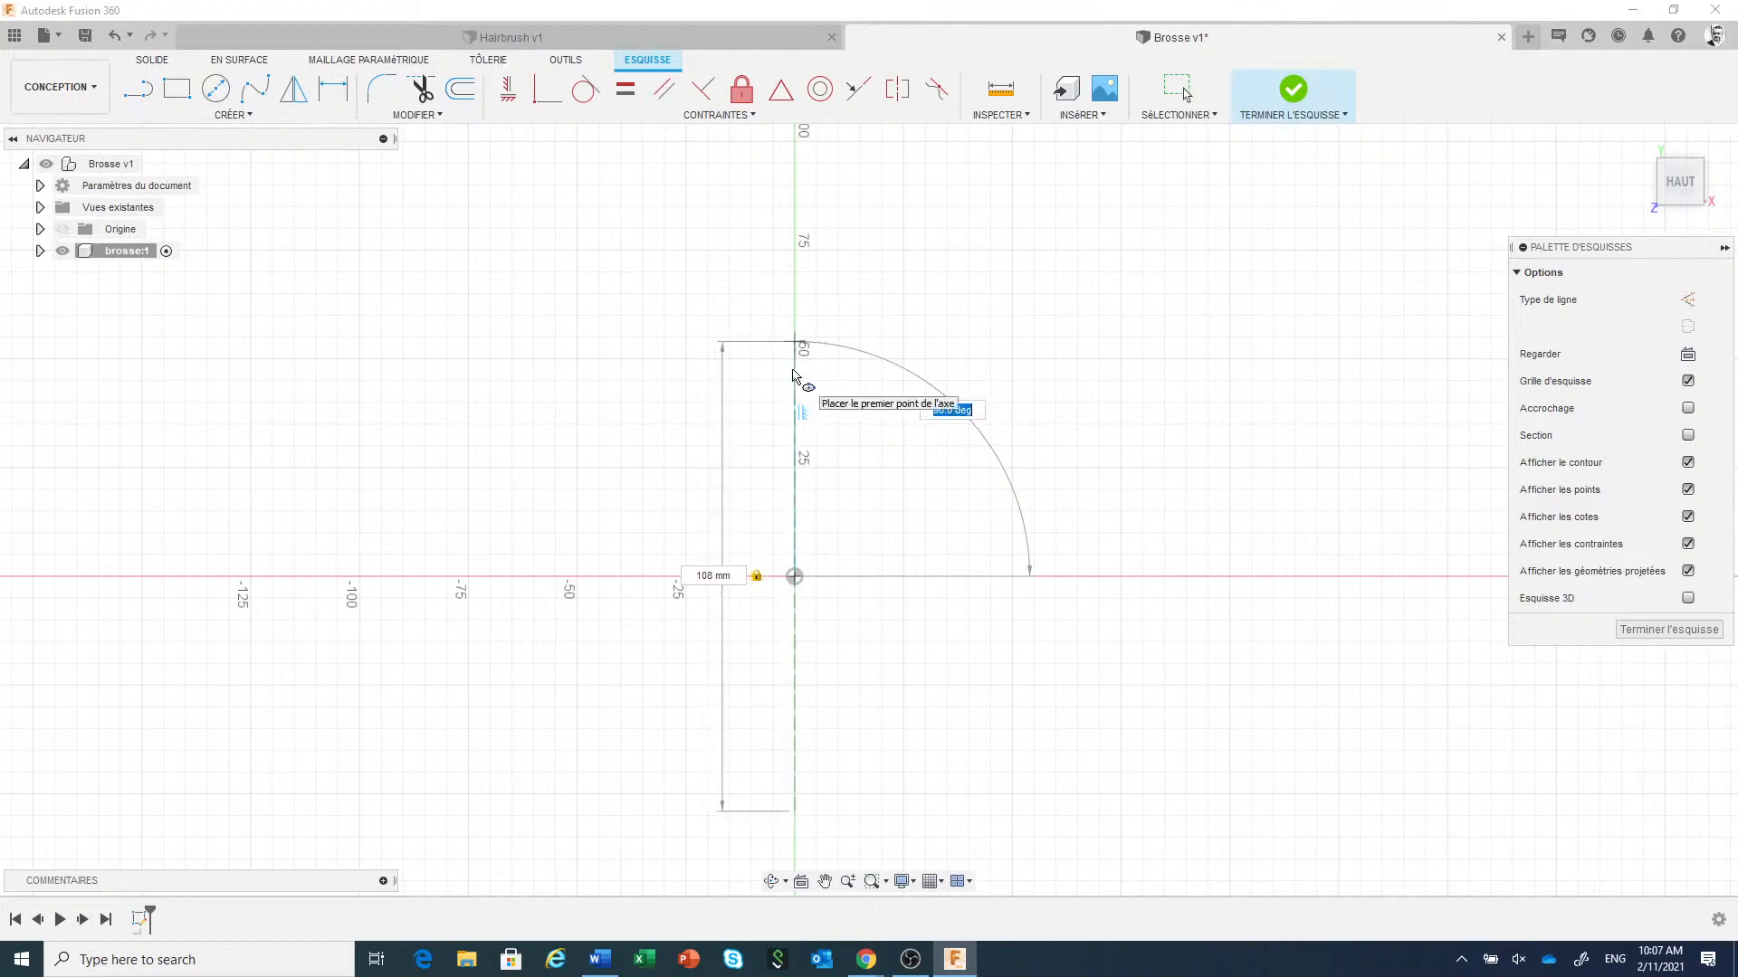
left_click(794, 374)
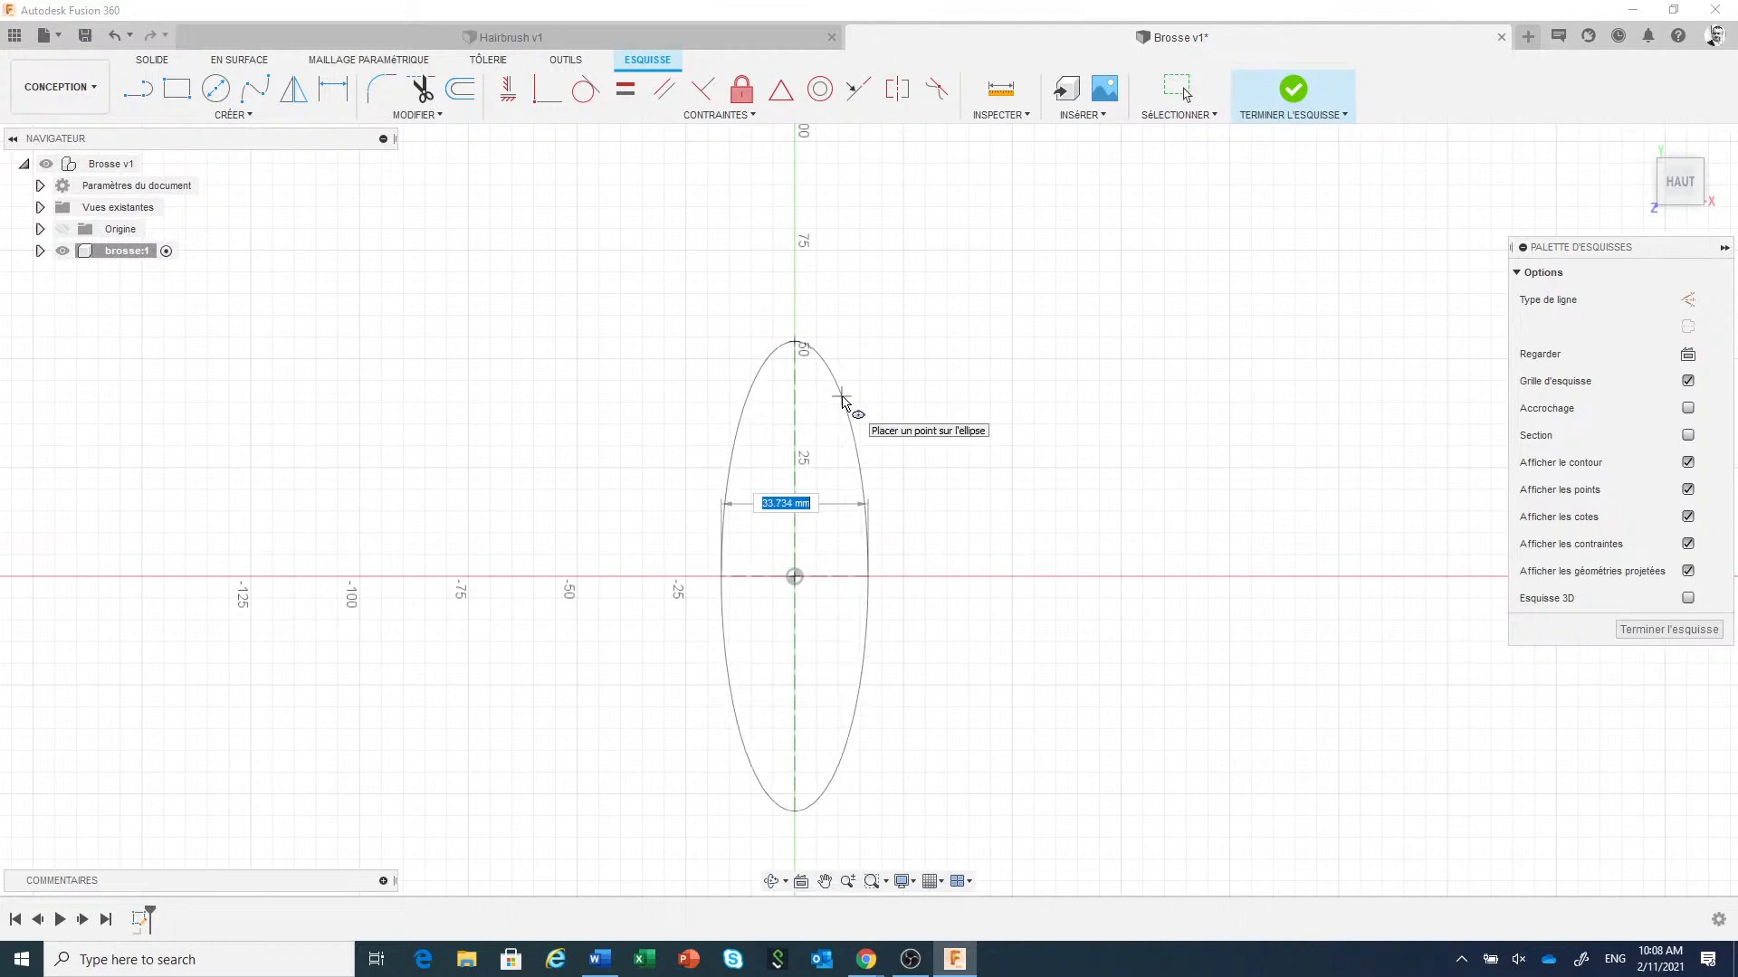
type("64")
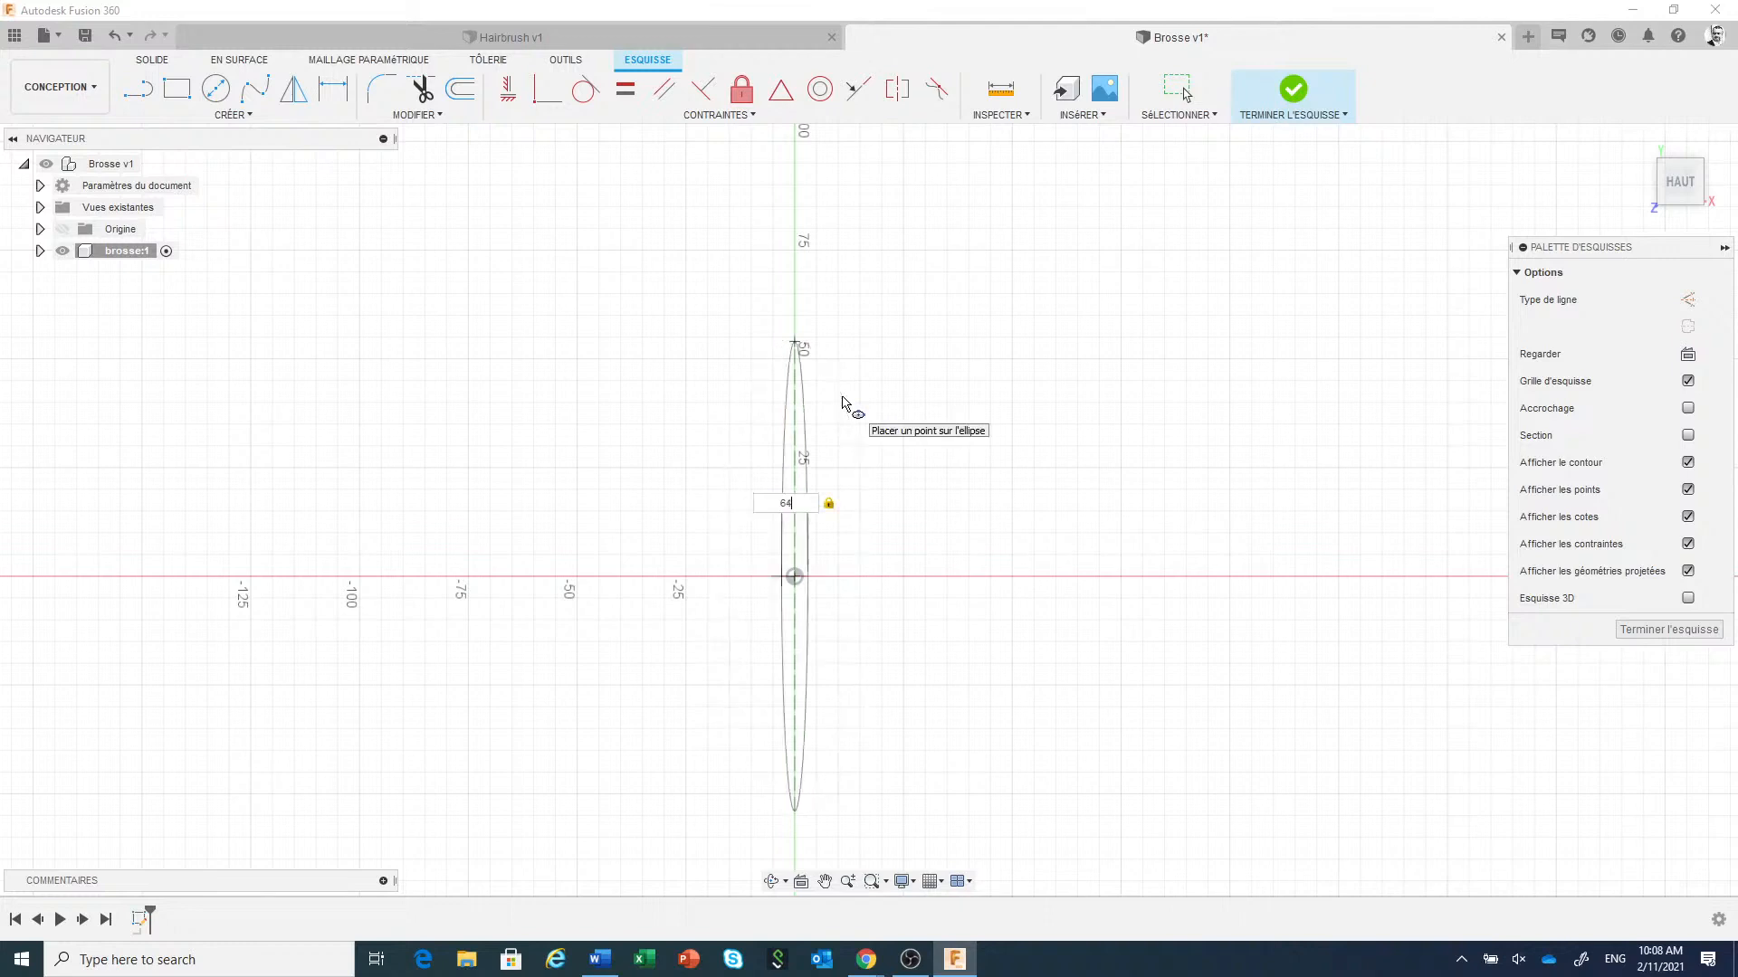
key("Return")
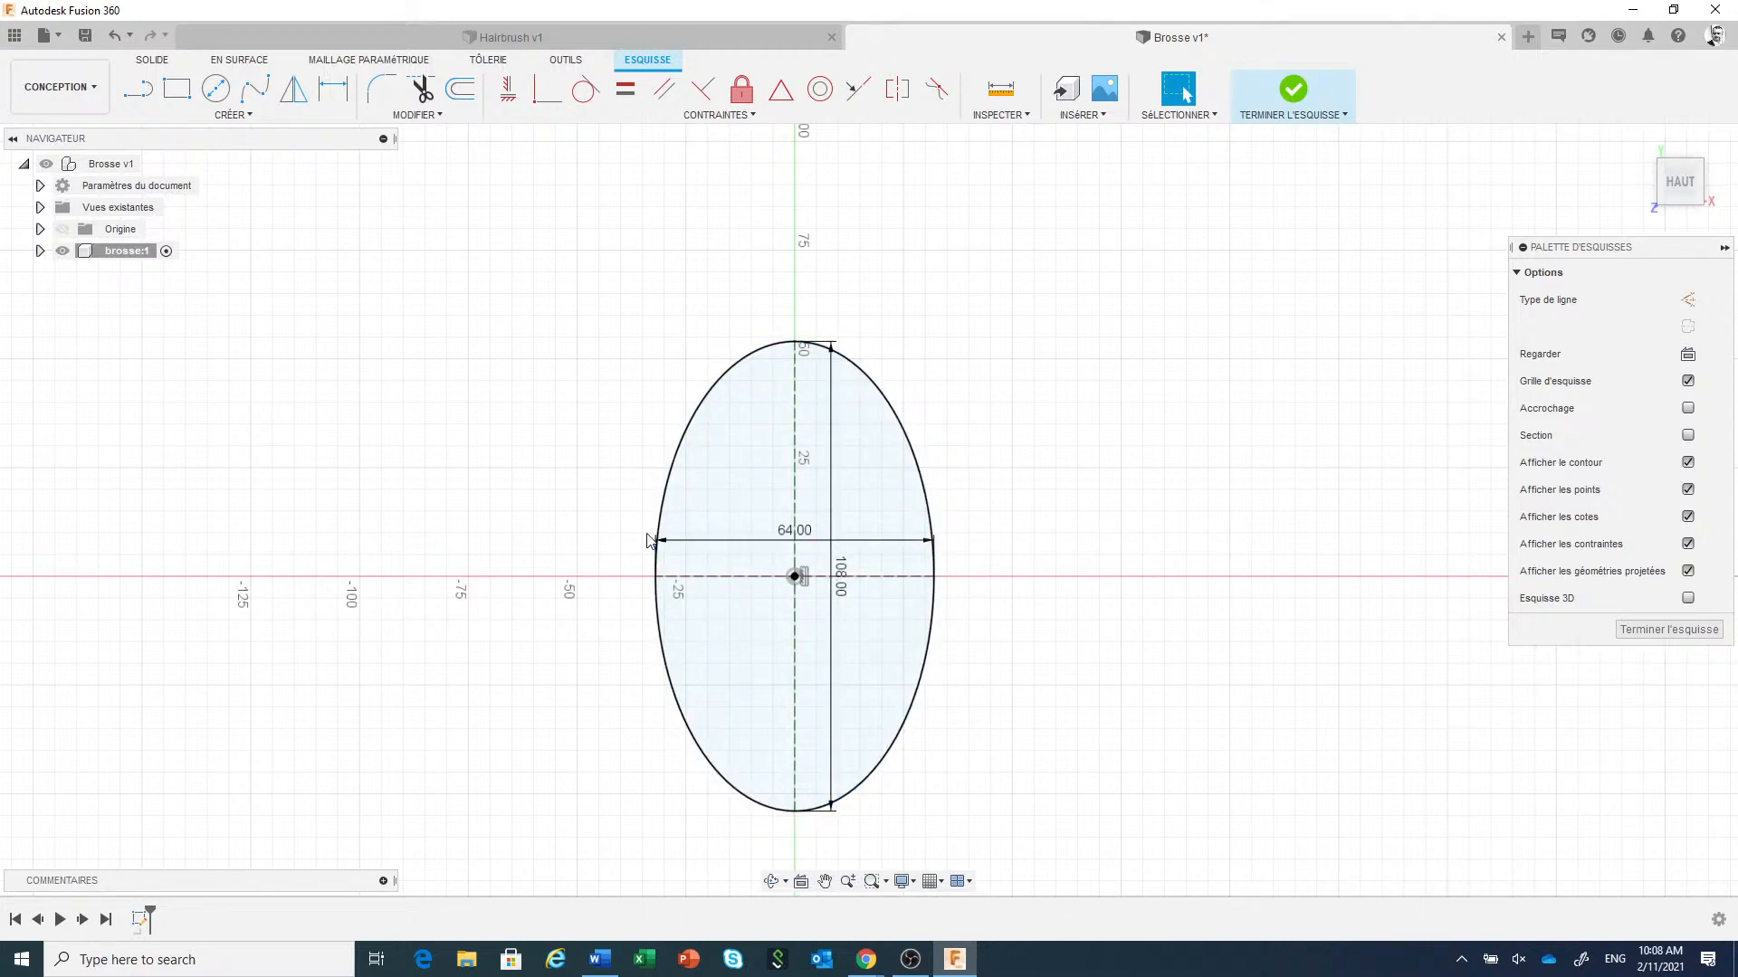
Draw two separate slanted lines that cross inside the ellipse and extend beyond its outline, the steeper one about 127 mm long.
left_click(140, 95)
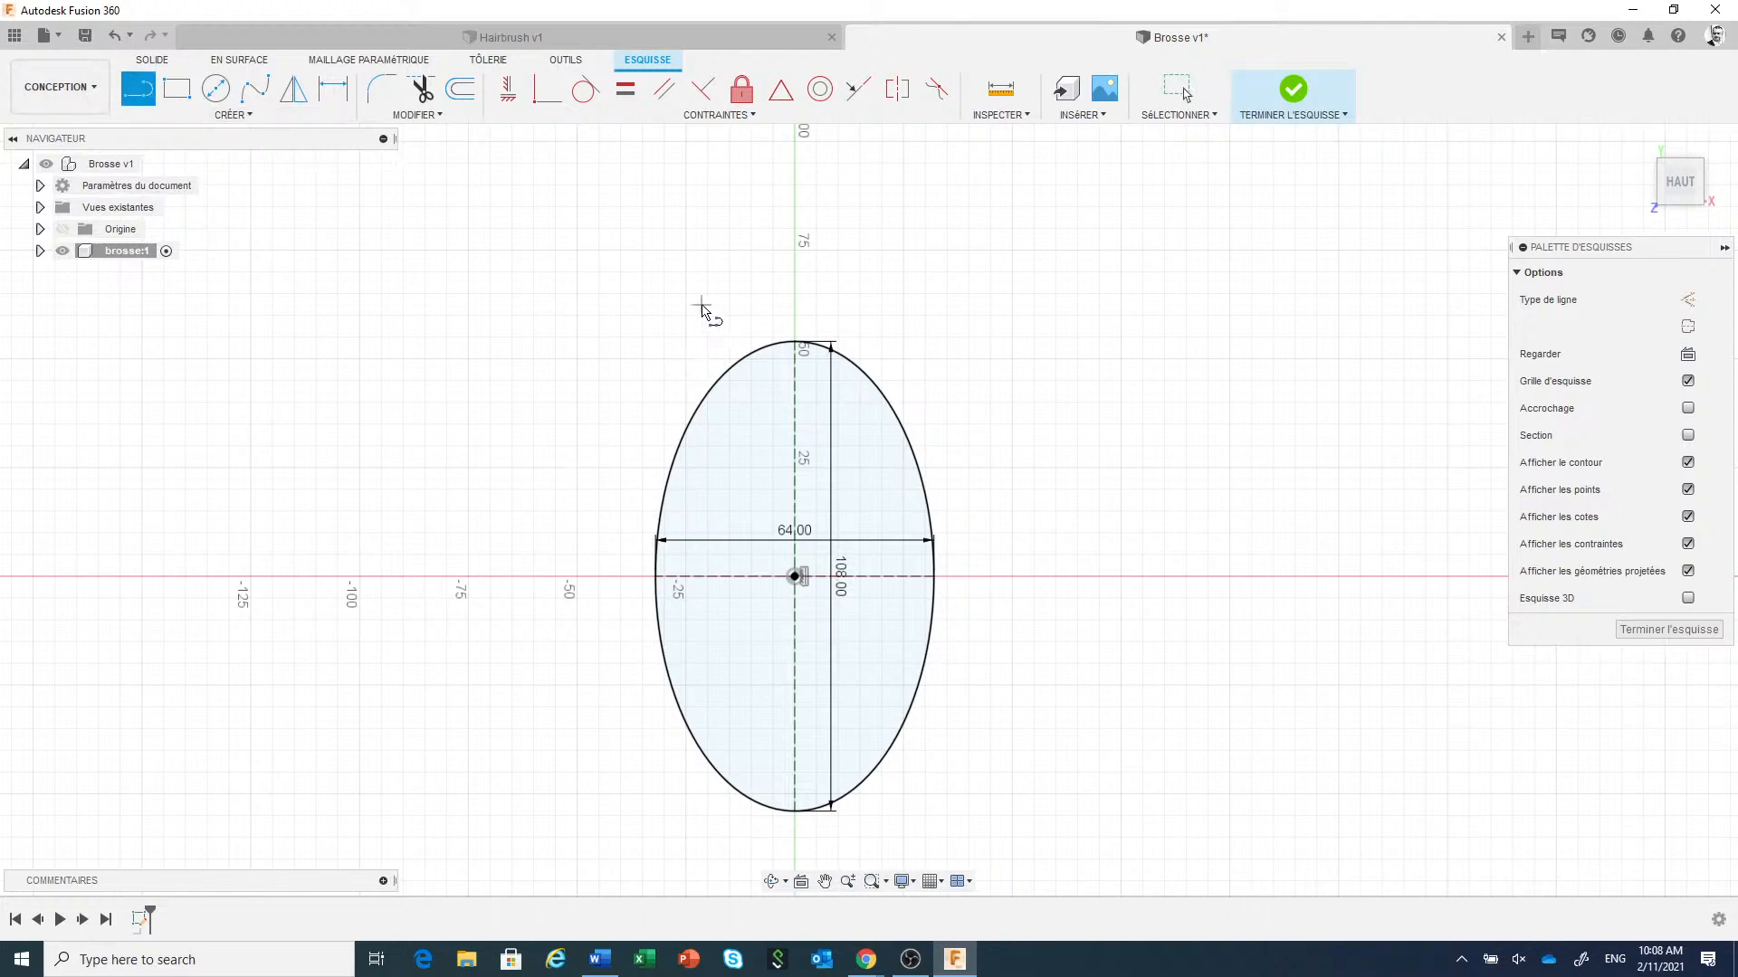
left_click(694, 314)
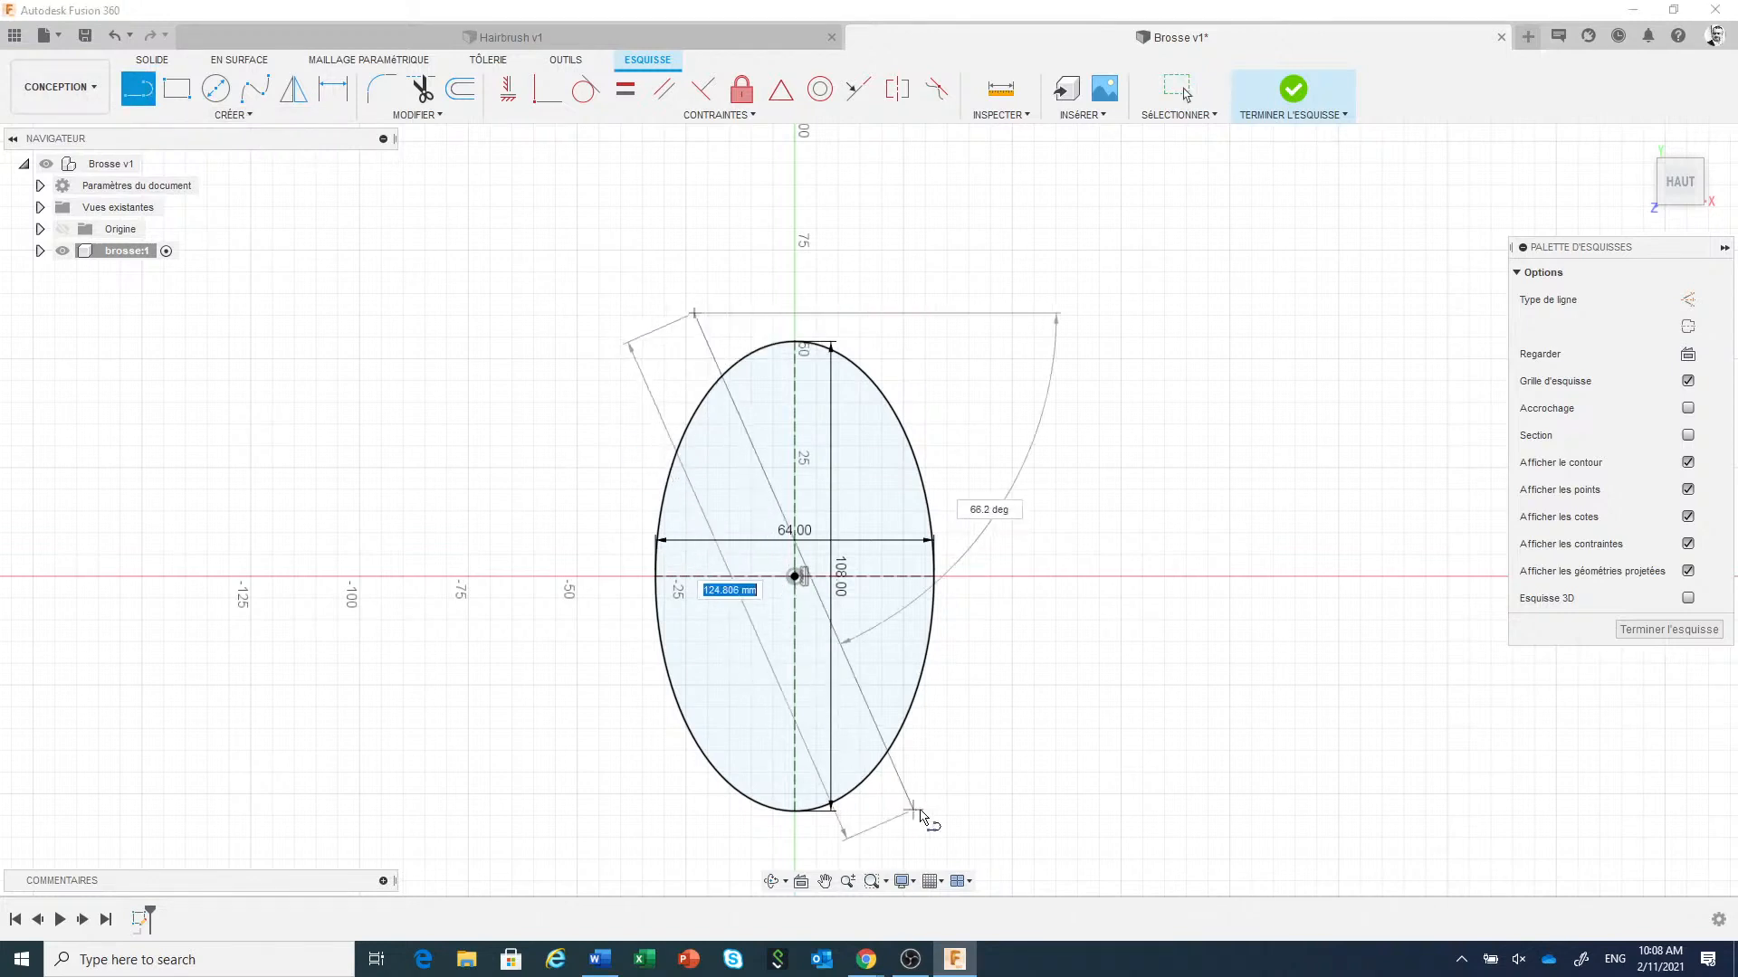
left_click(913, 822)
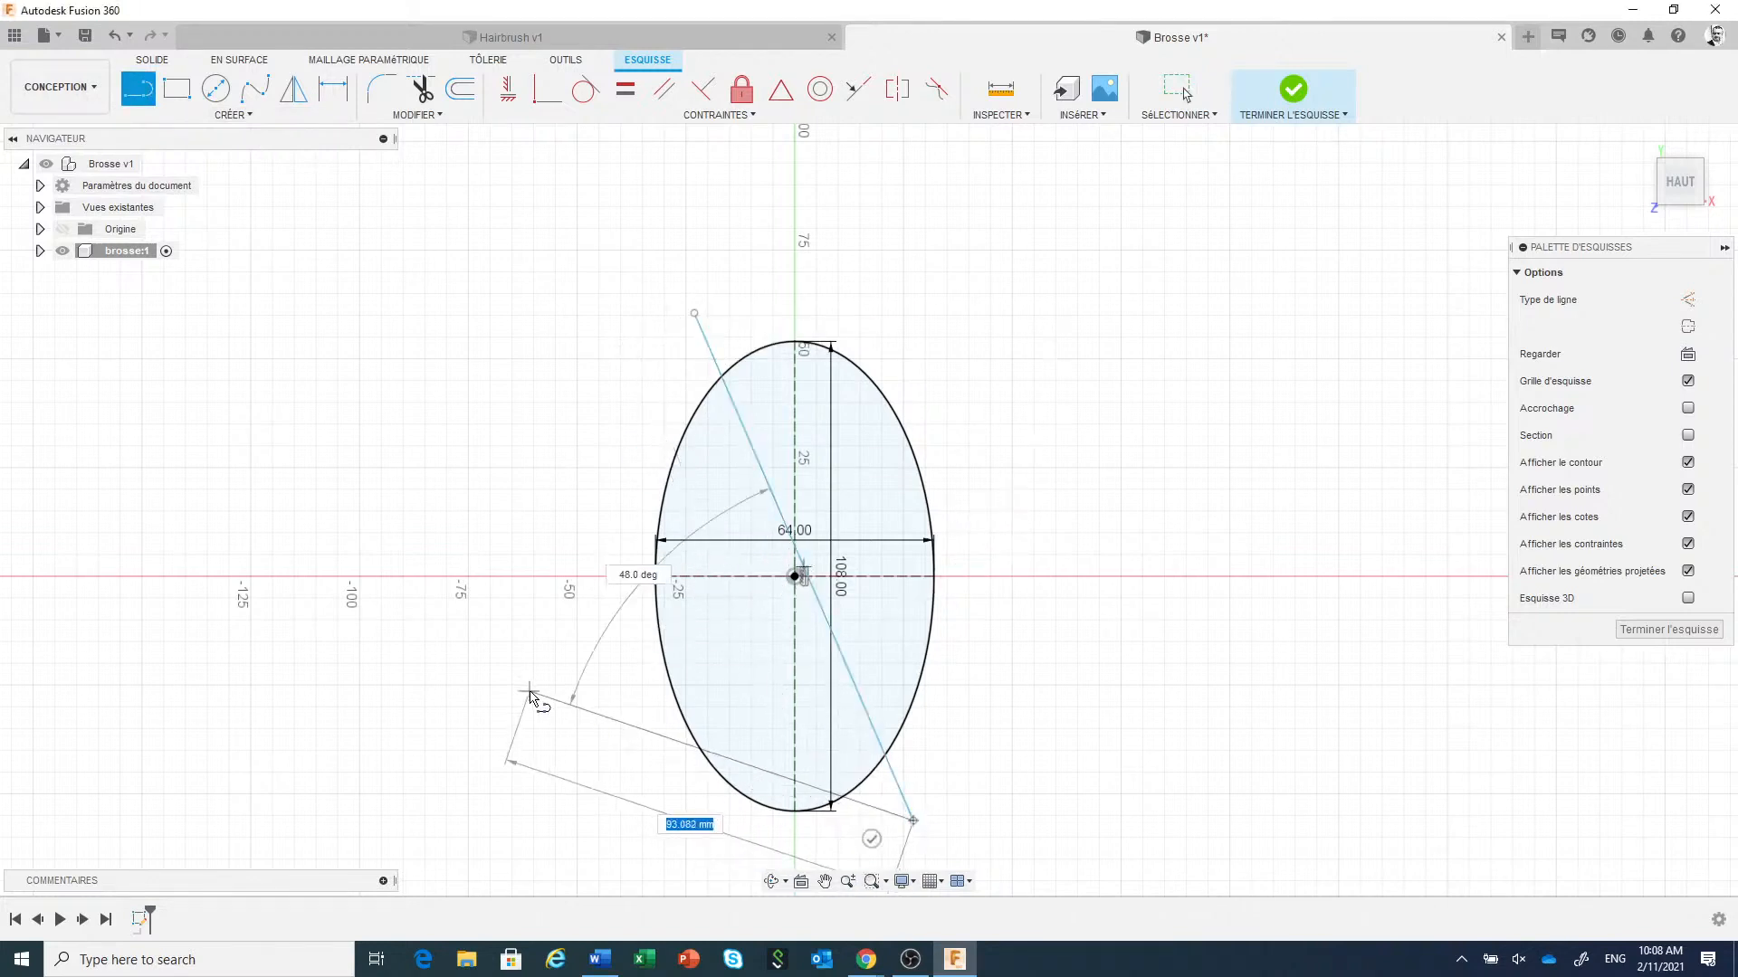
right_click(530, 695)
left_click(530, 638)
left_click(579, 720)
left_click(1027, 477)
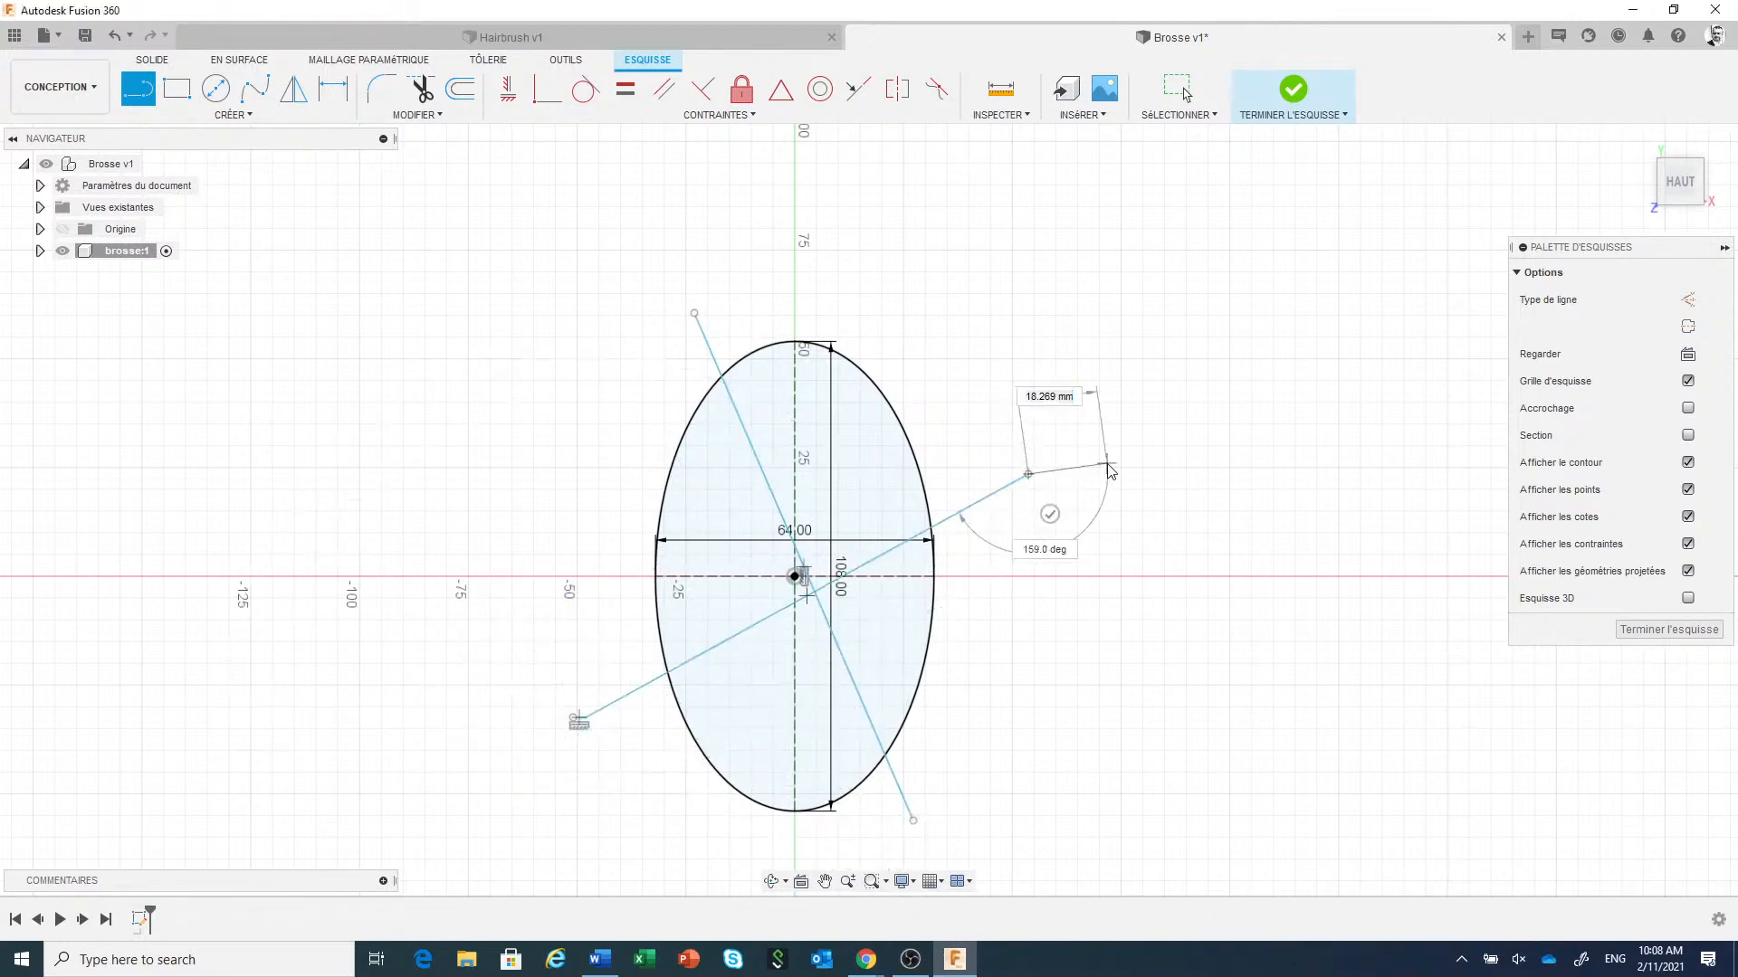
right_click(1105, 465)
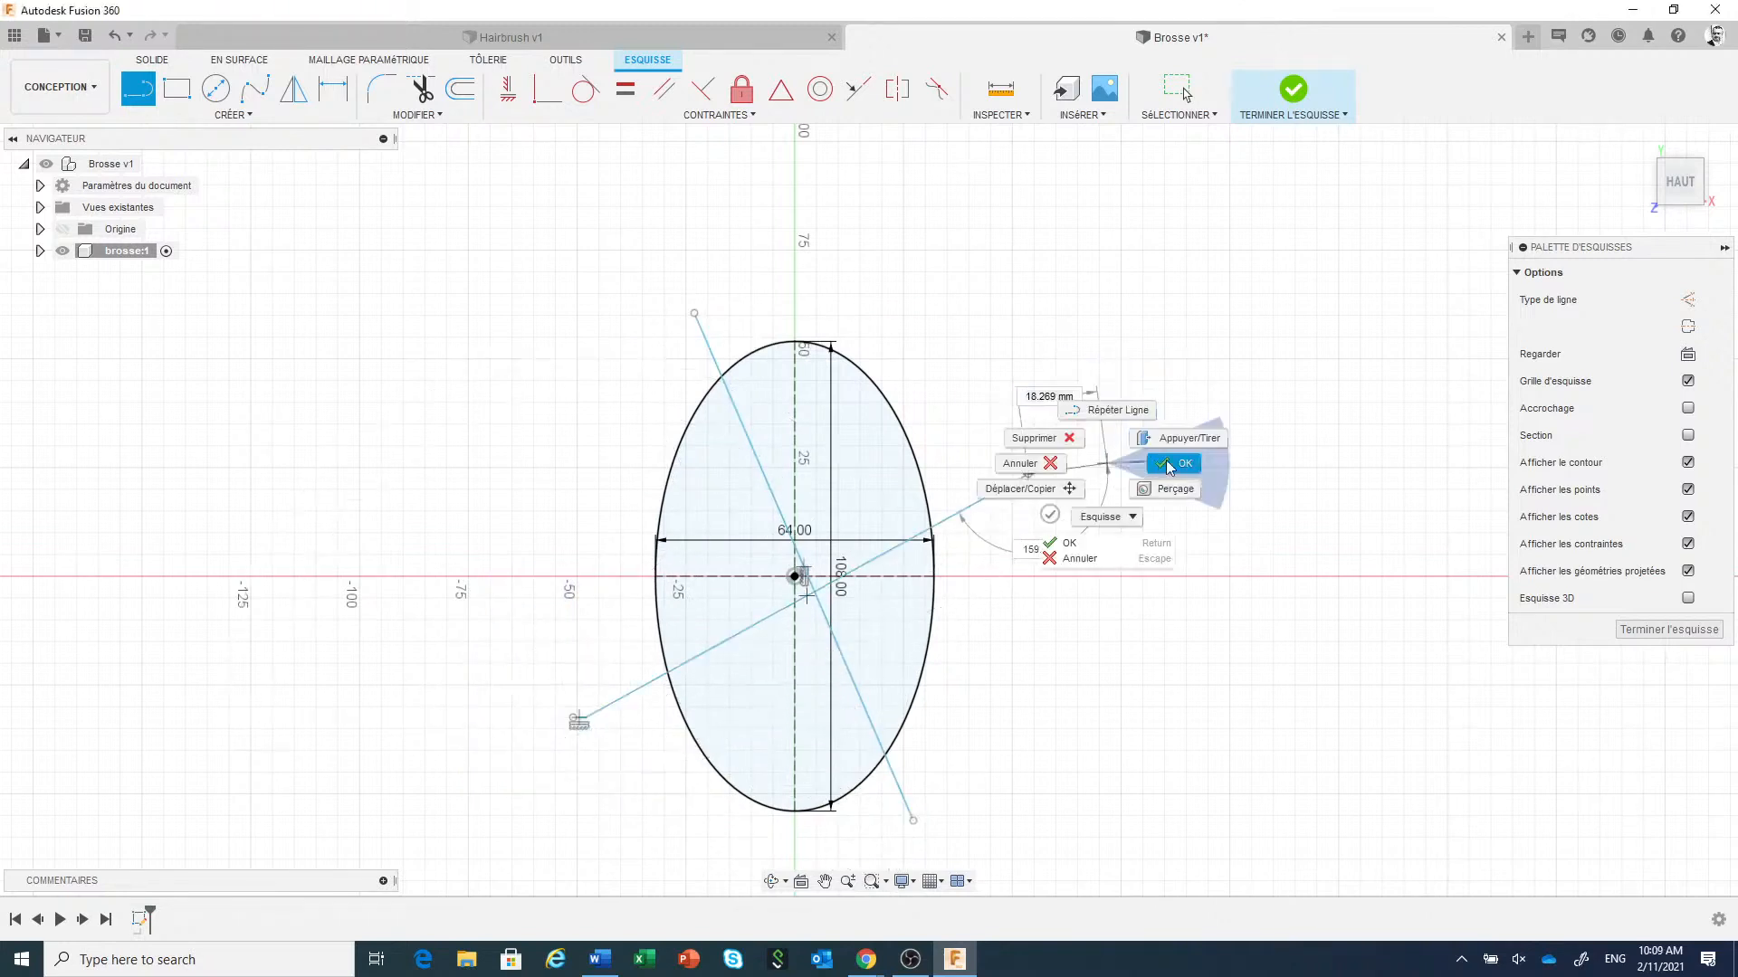
left_click(1172, 464)
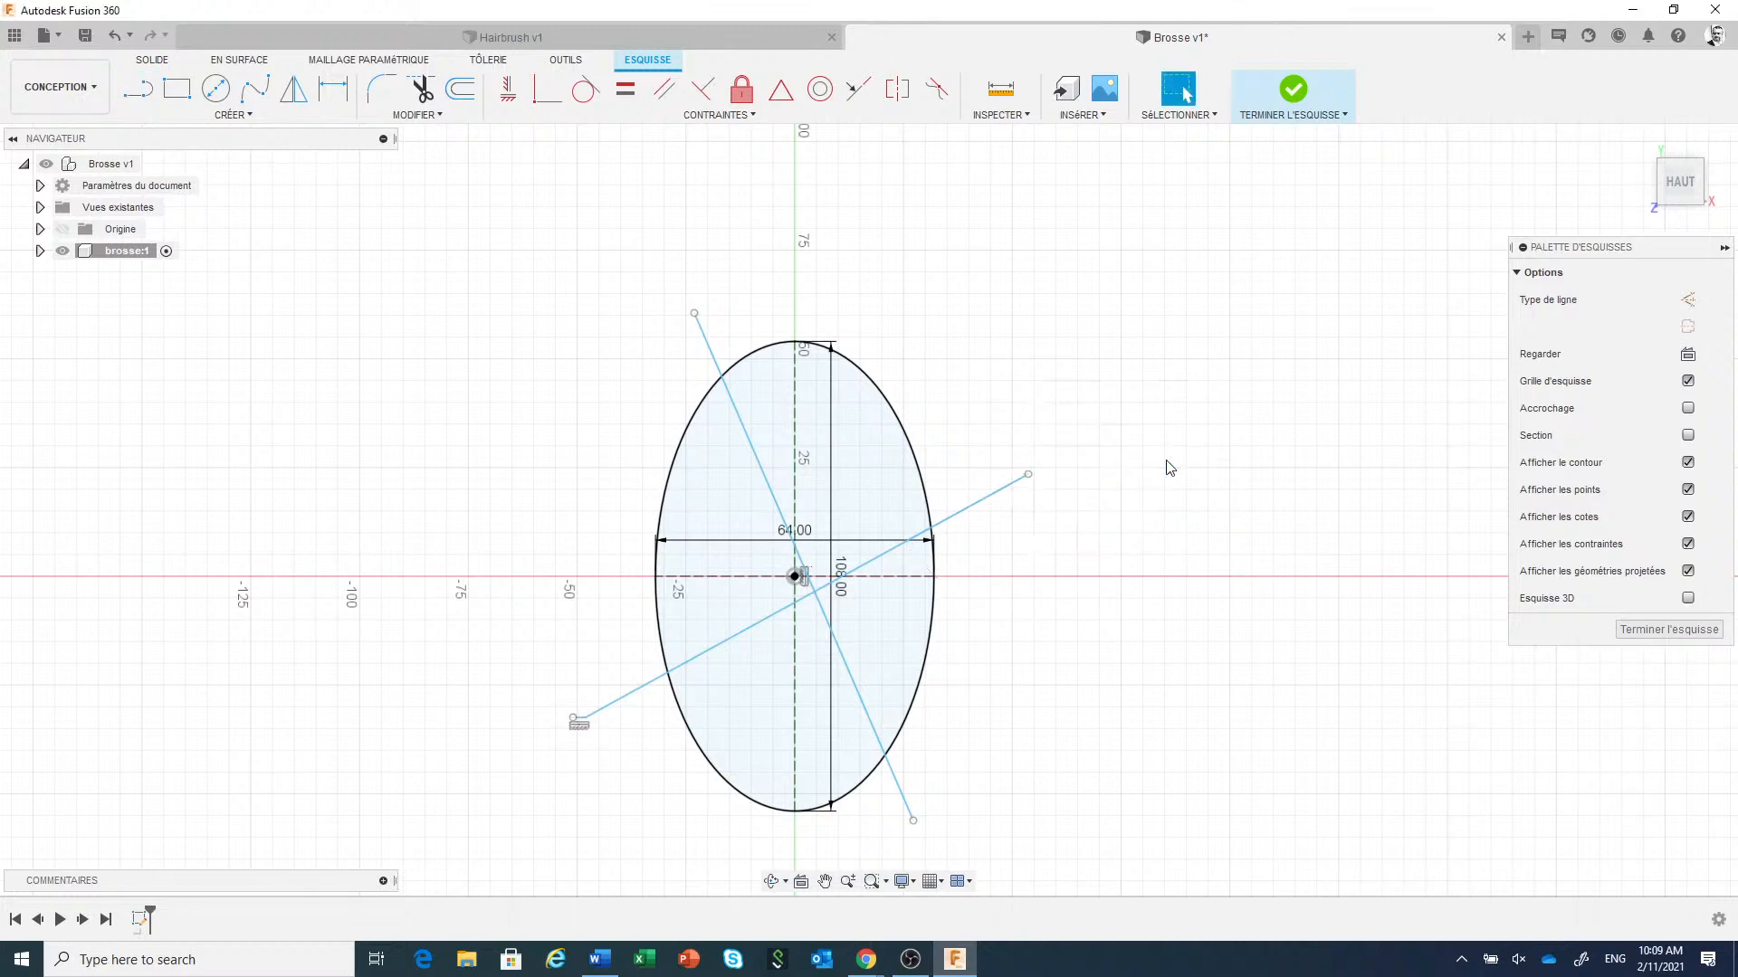
Apply the horizontal/vertical constraint to both crossing lines, making the steep one vertical and the other horizontal.
left_click(508, 90)
left_click(715, 364)
left_click(965, 513)
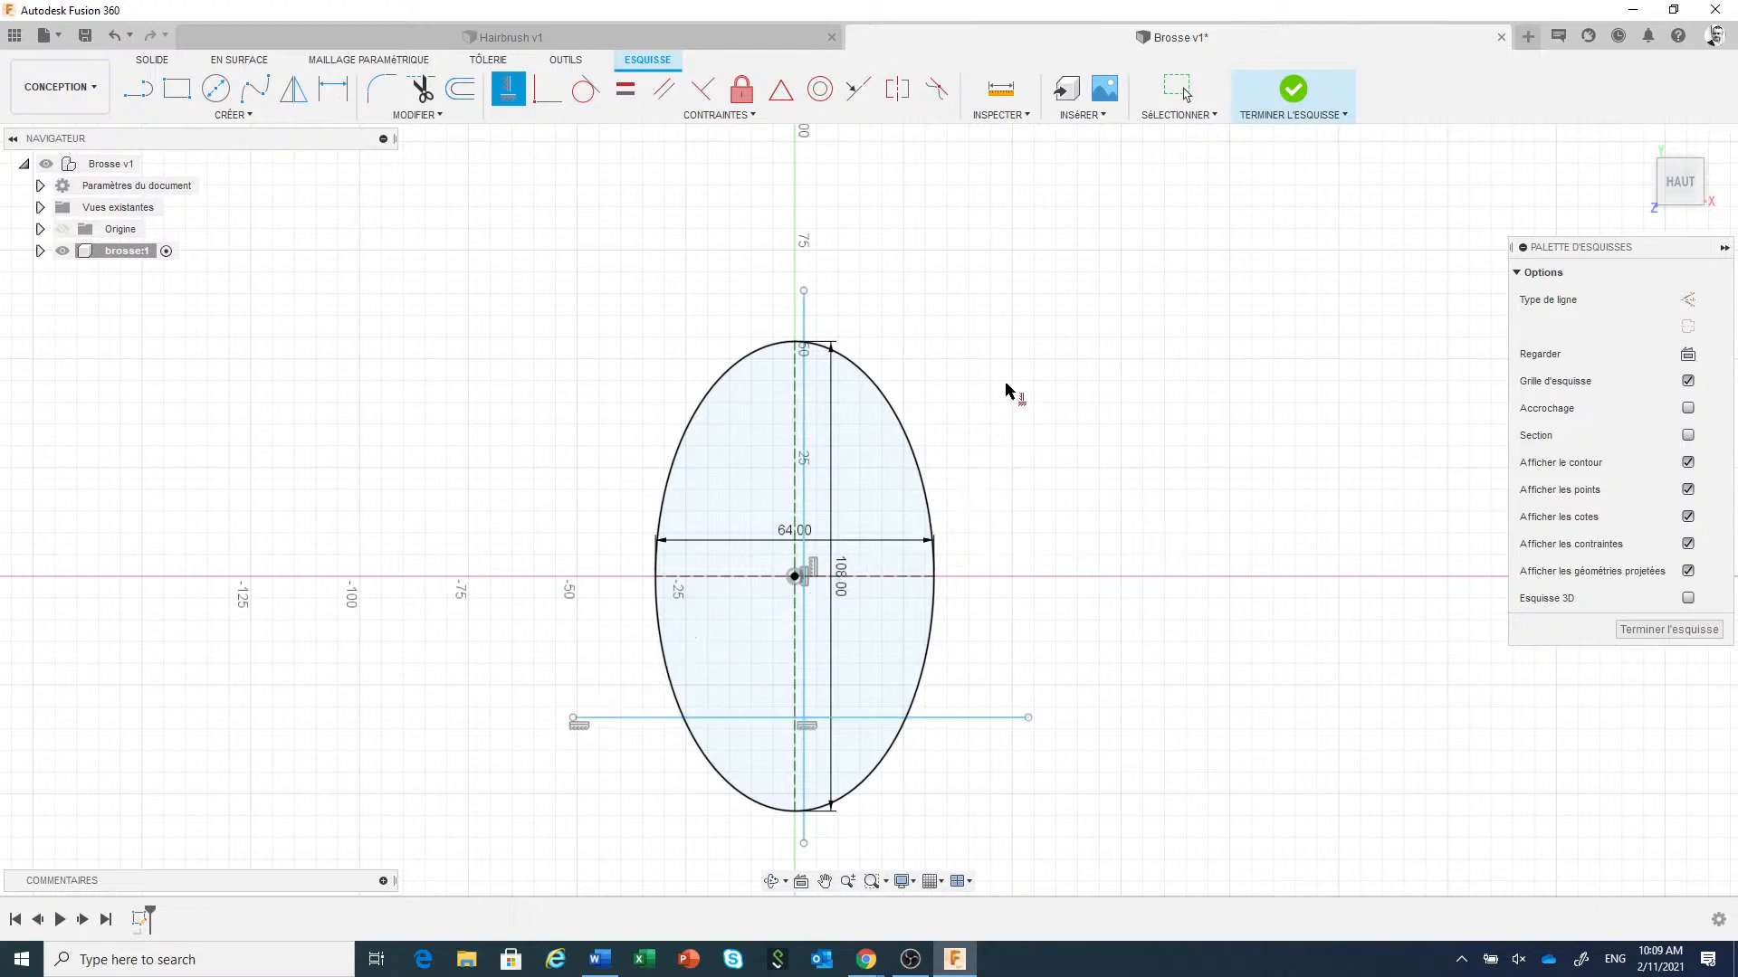
Constrain the midpoints of the vertical and horizontal lines to the sketch origin.
left_click(780, 93)
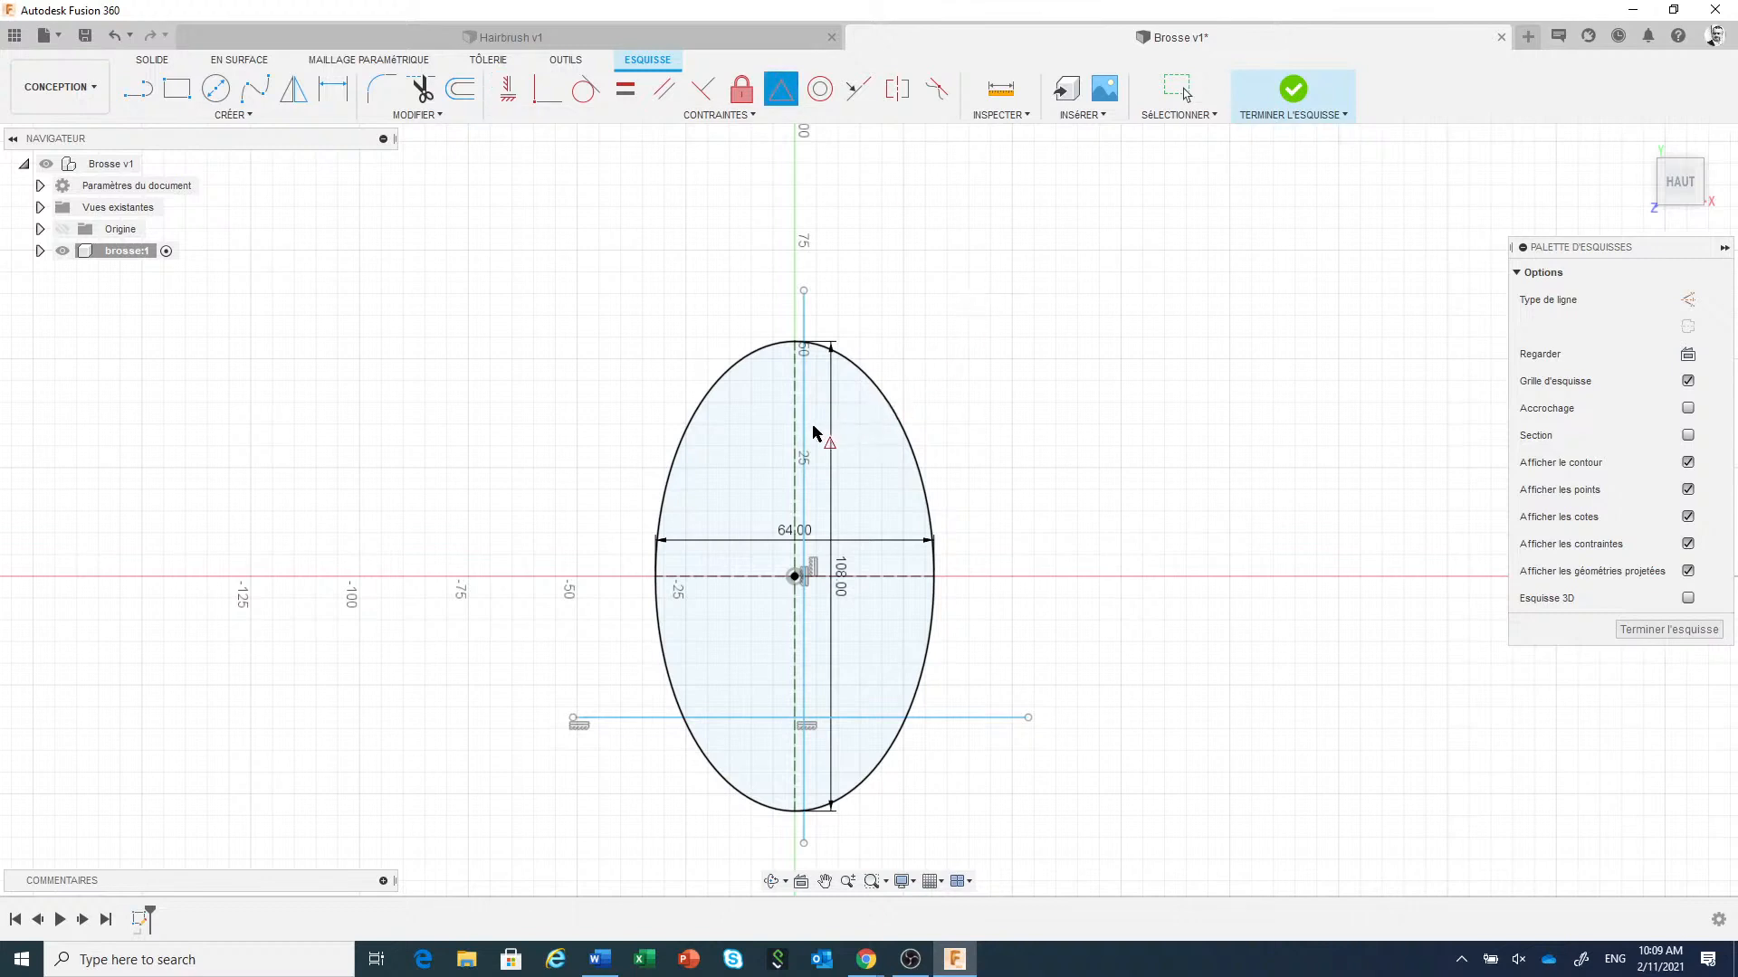
left_click(804, 434)
left_click(795, 576)
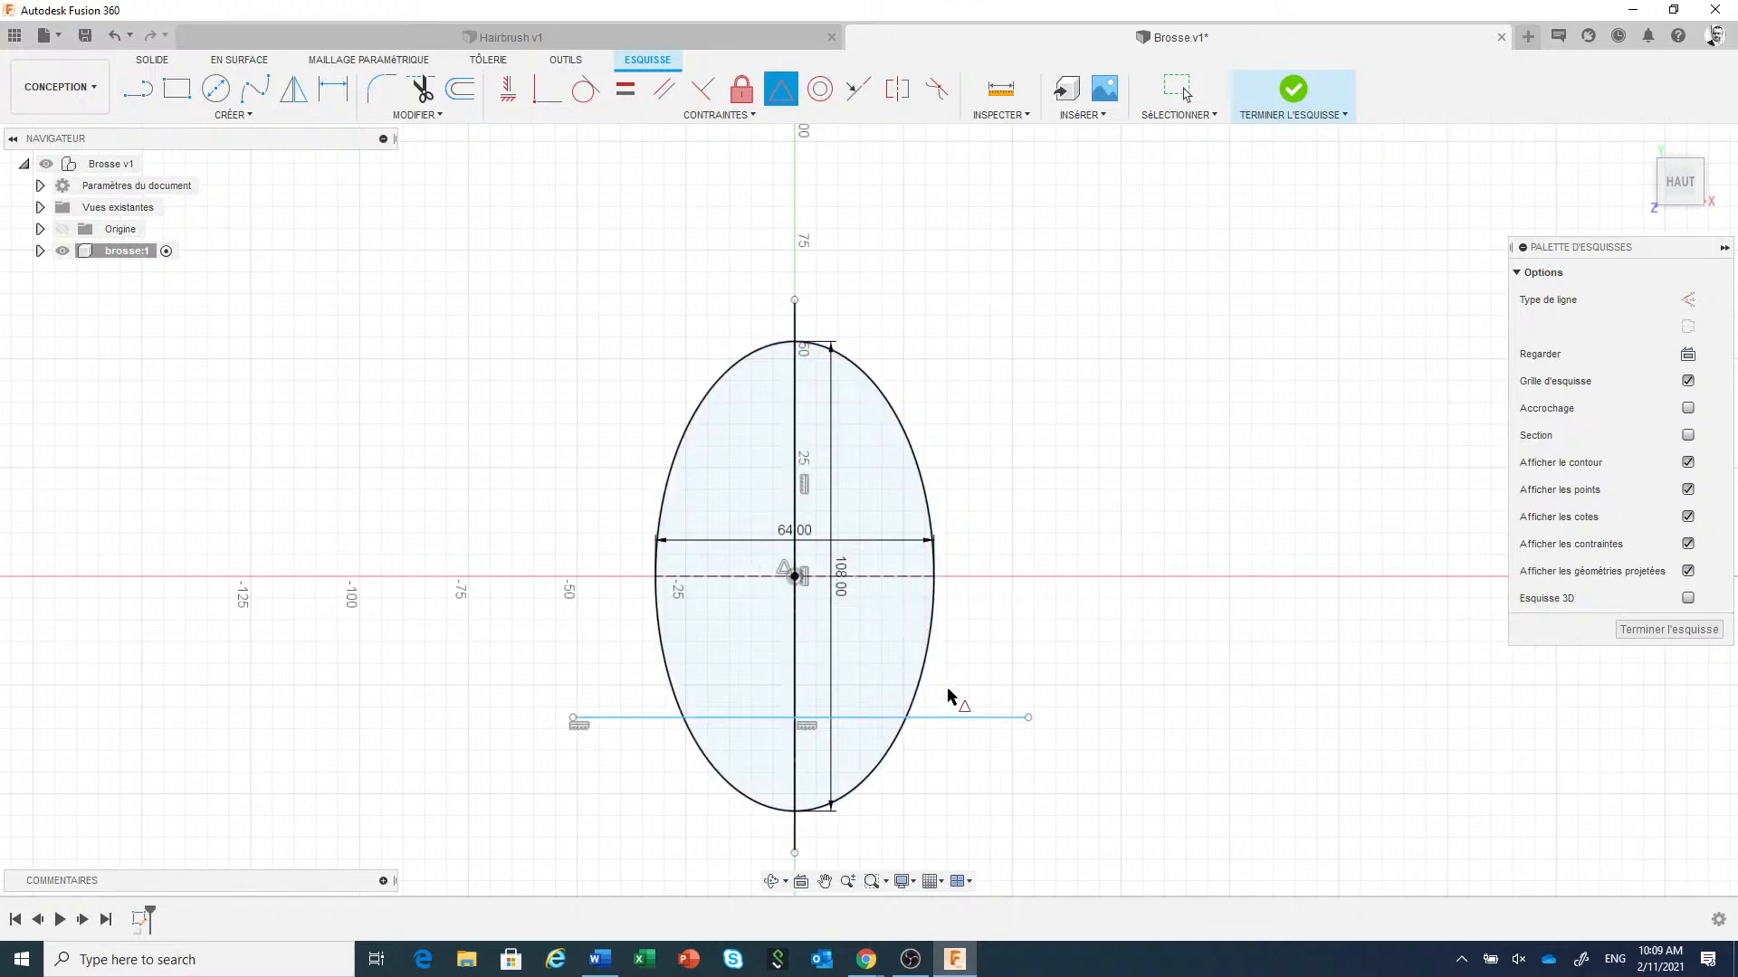
left_click(971, 718)
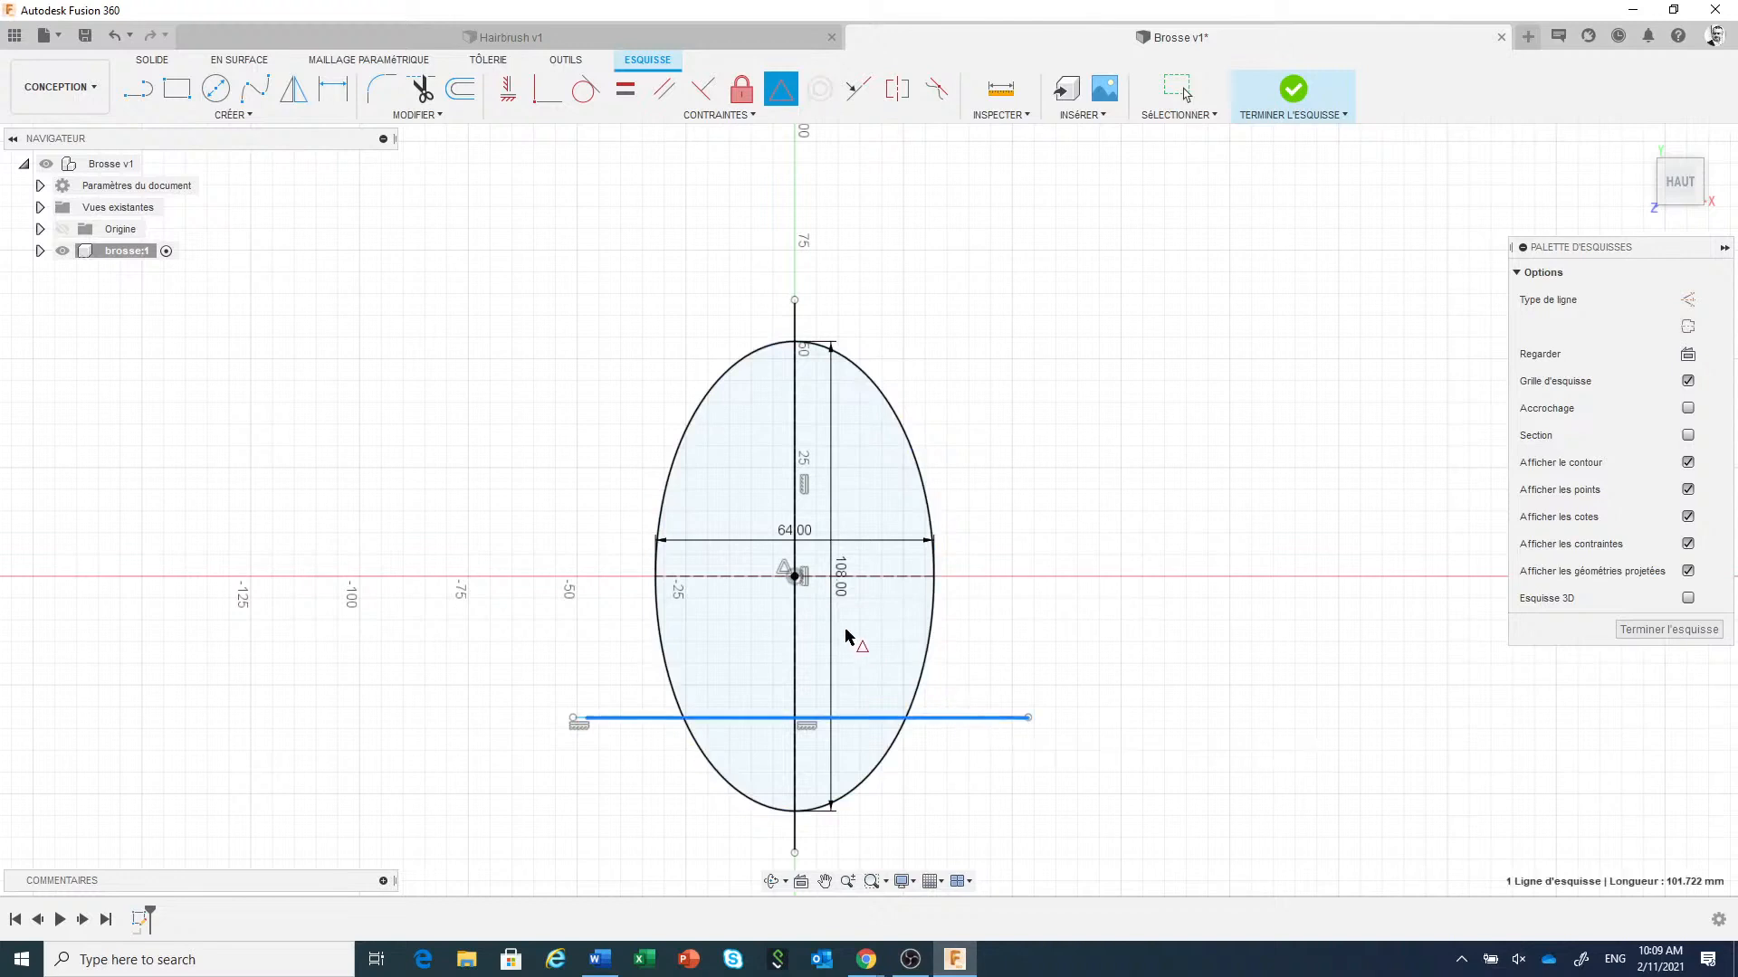
left_click(795, 576)
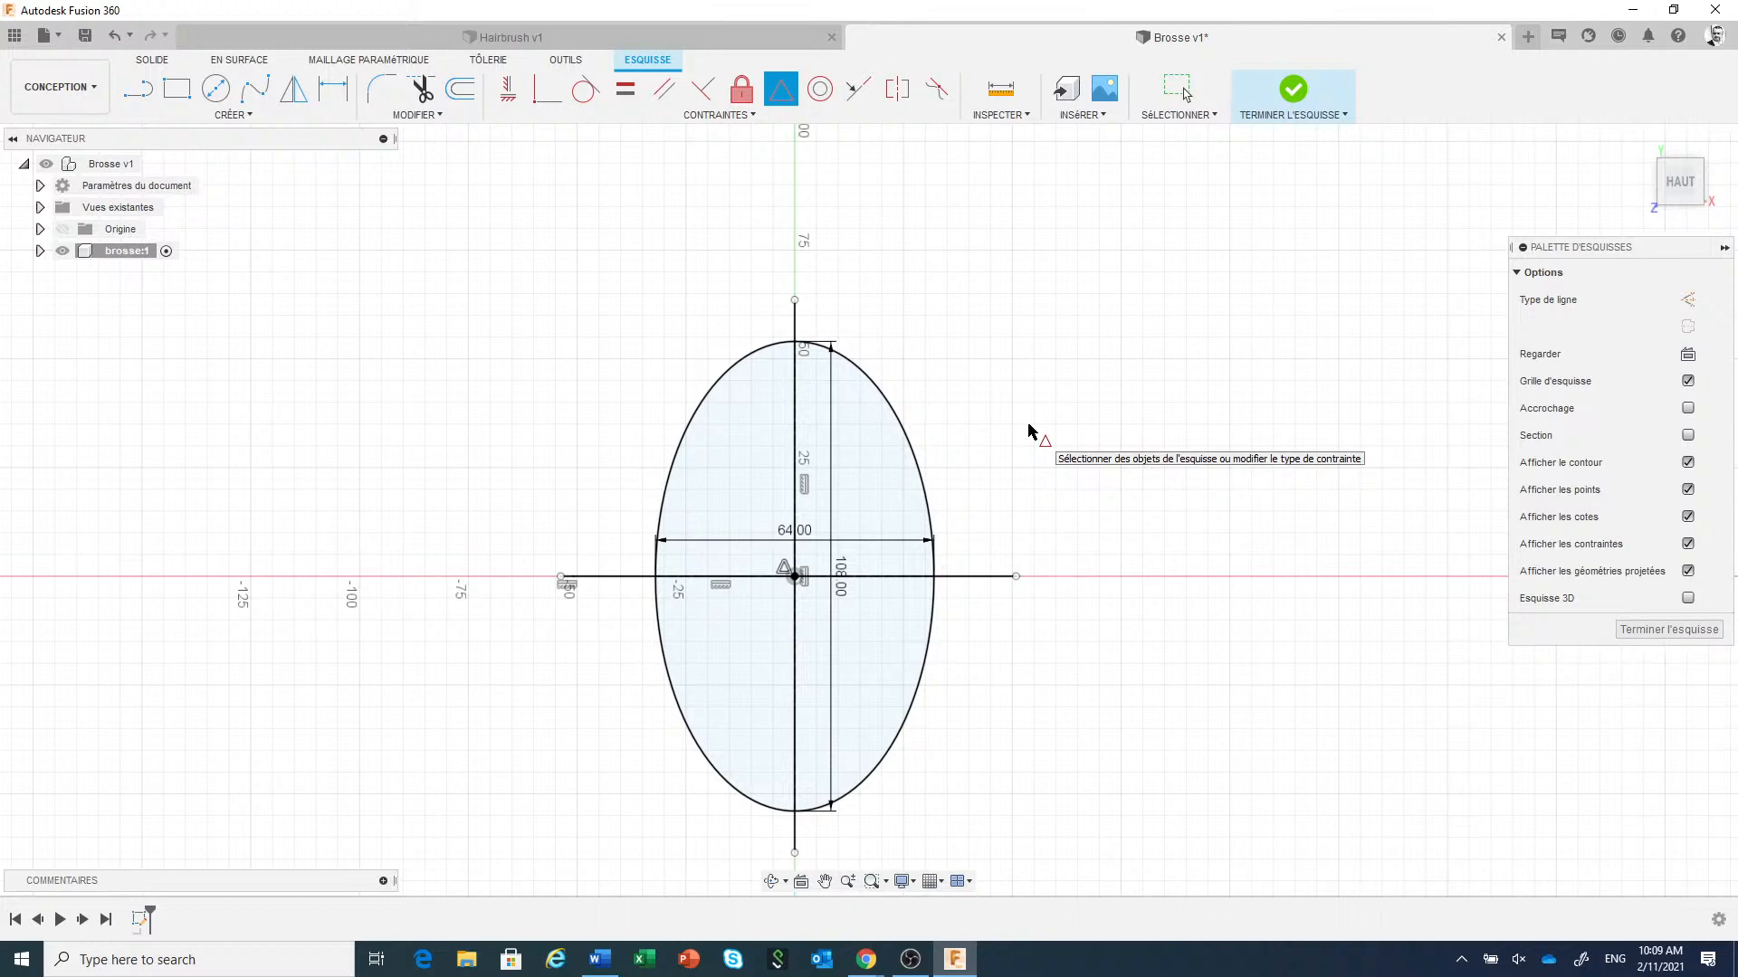
key("Escape")
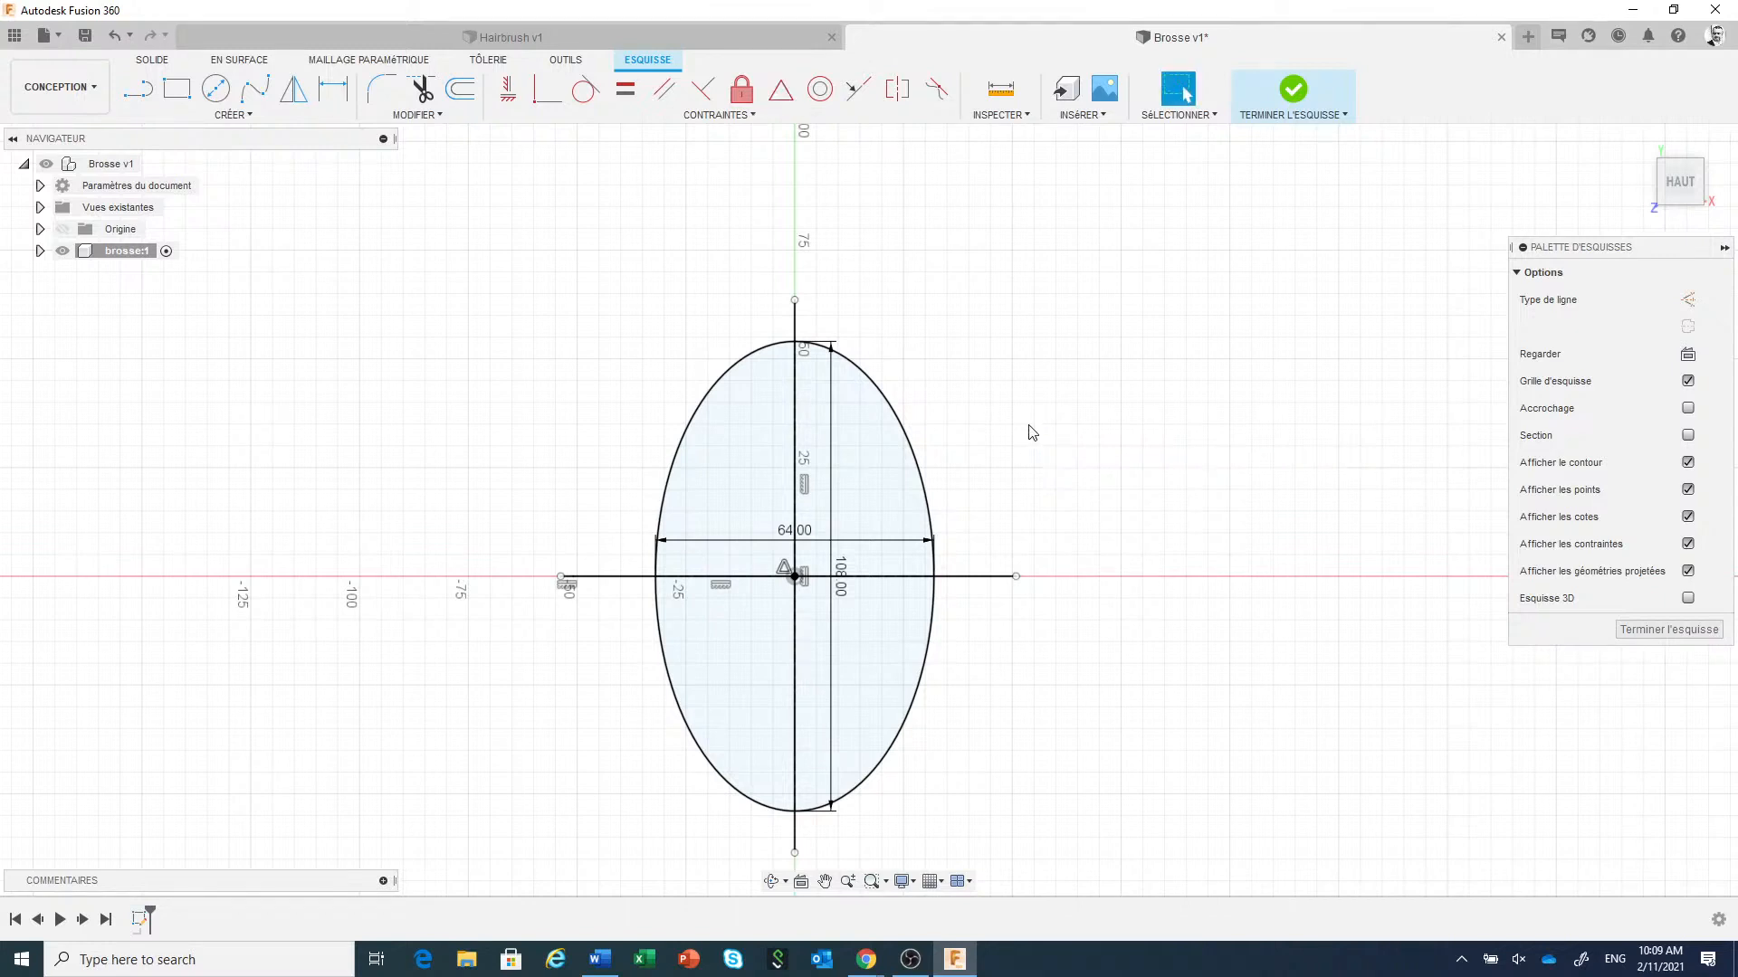
Convert the vertical and horizontal lines through the ellipse's centre to construction lines.
left_click(796, 322)
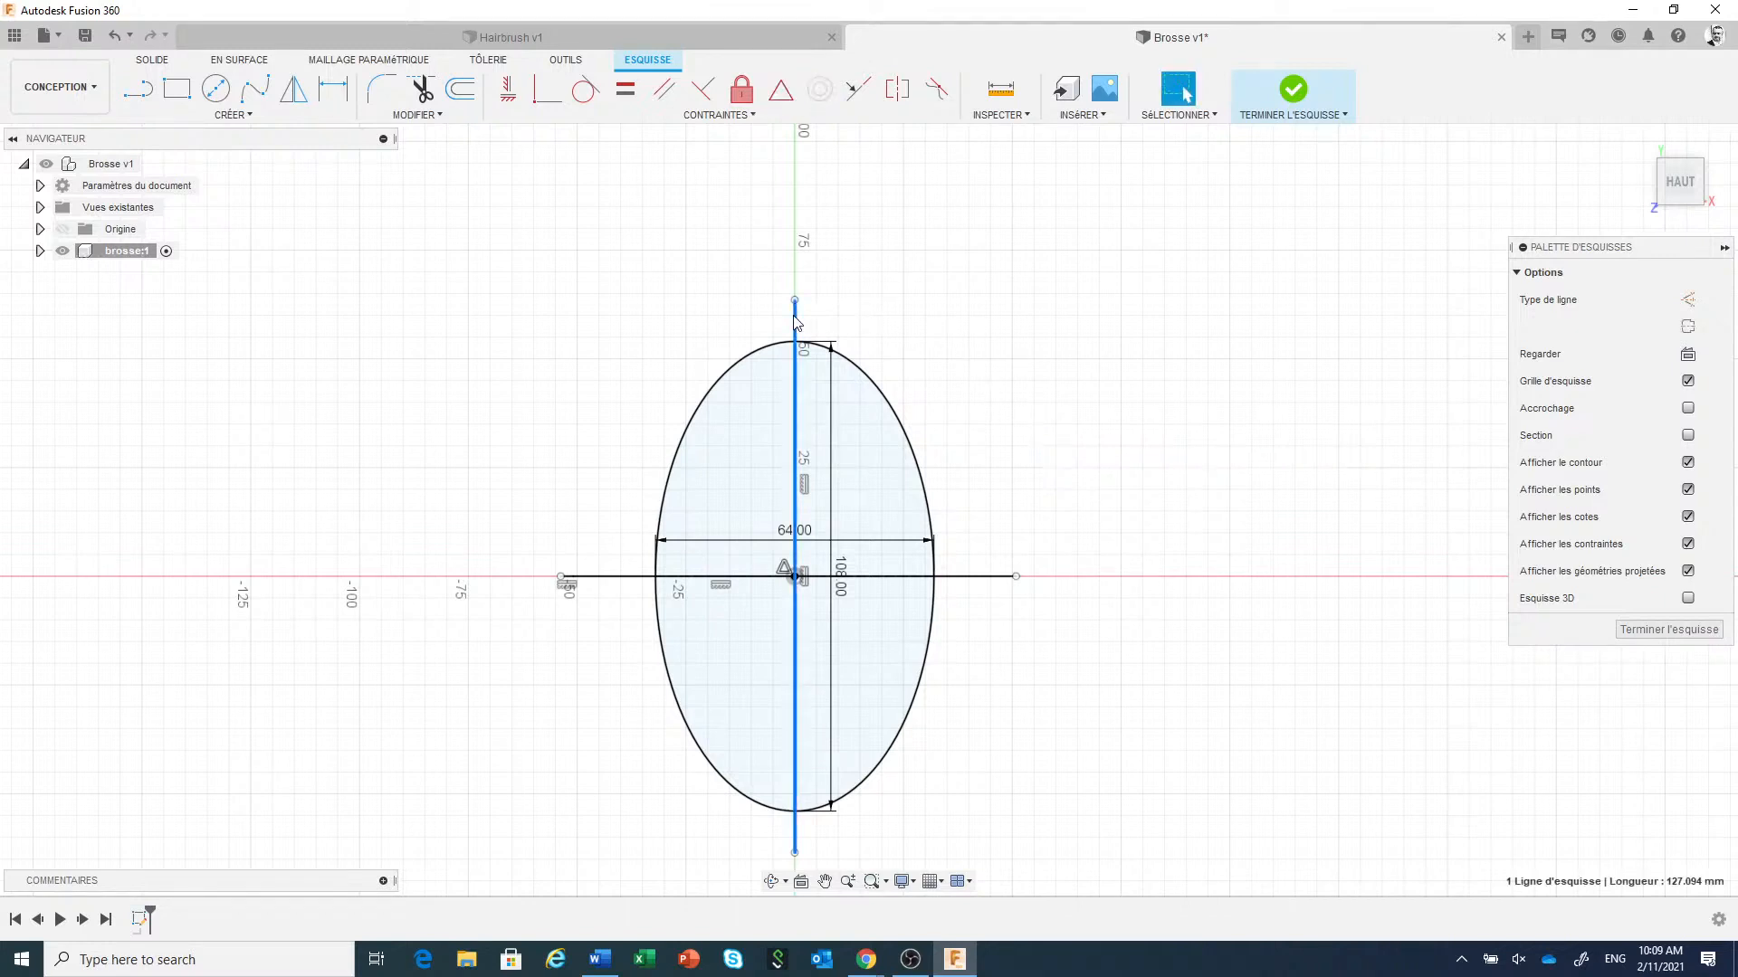
left_click(980, 577, "ctrl")
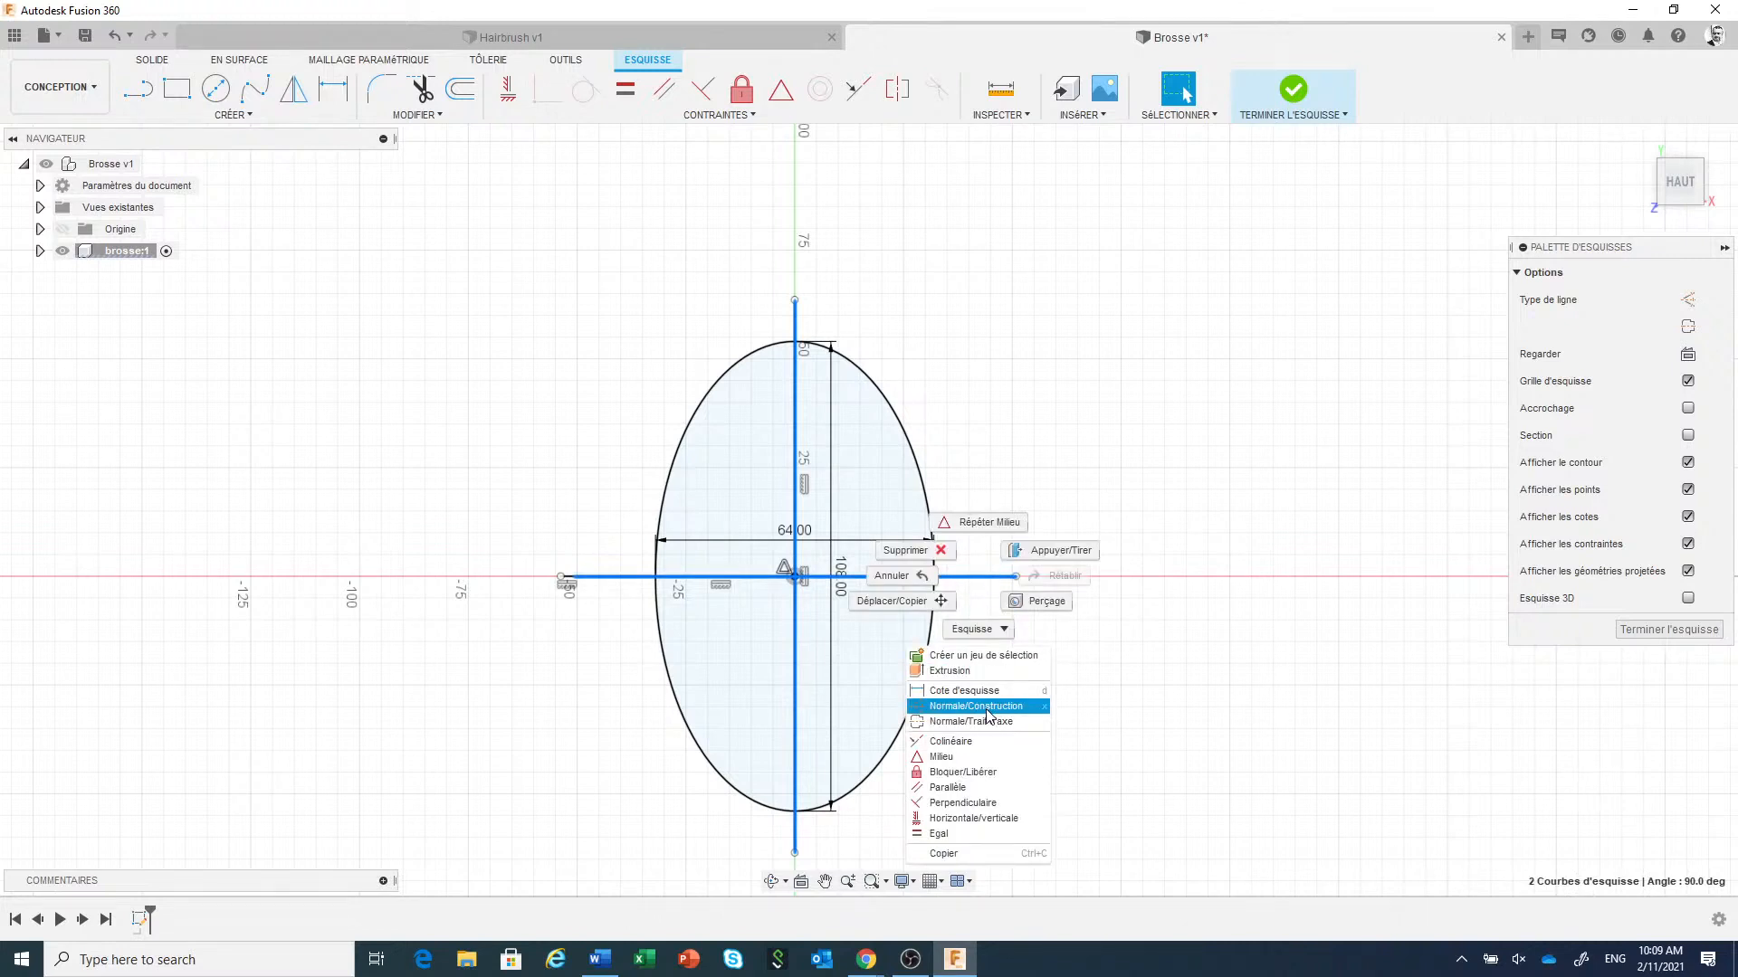
left_click(986, 708)
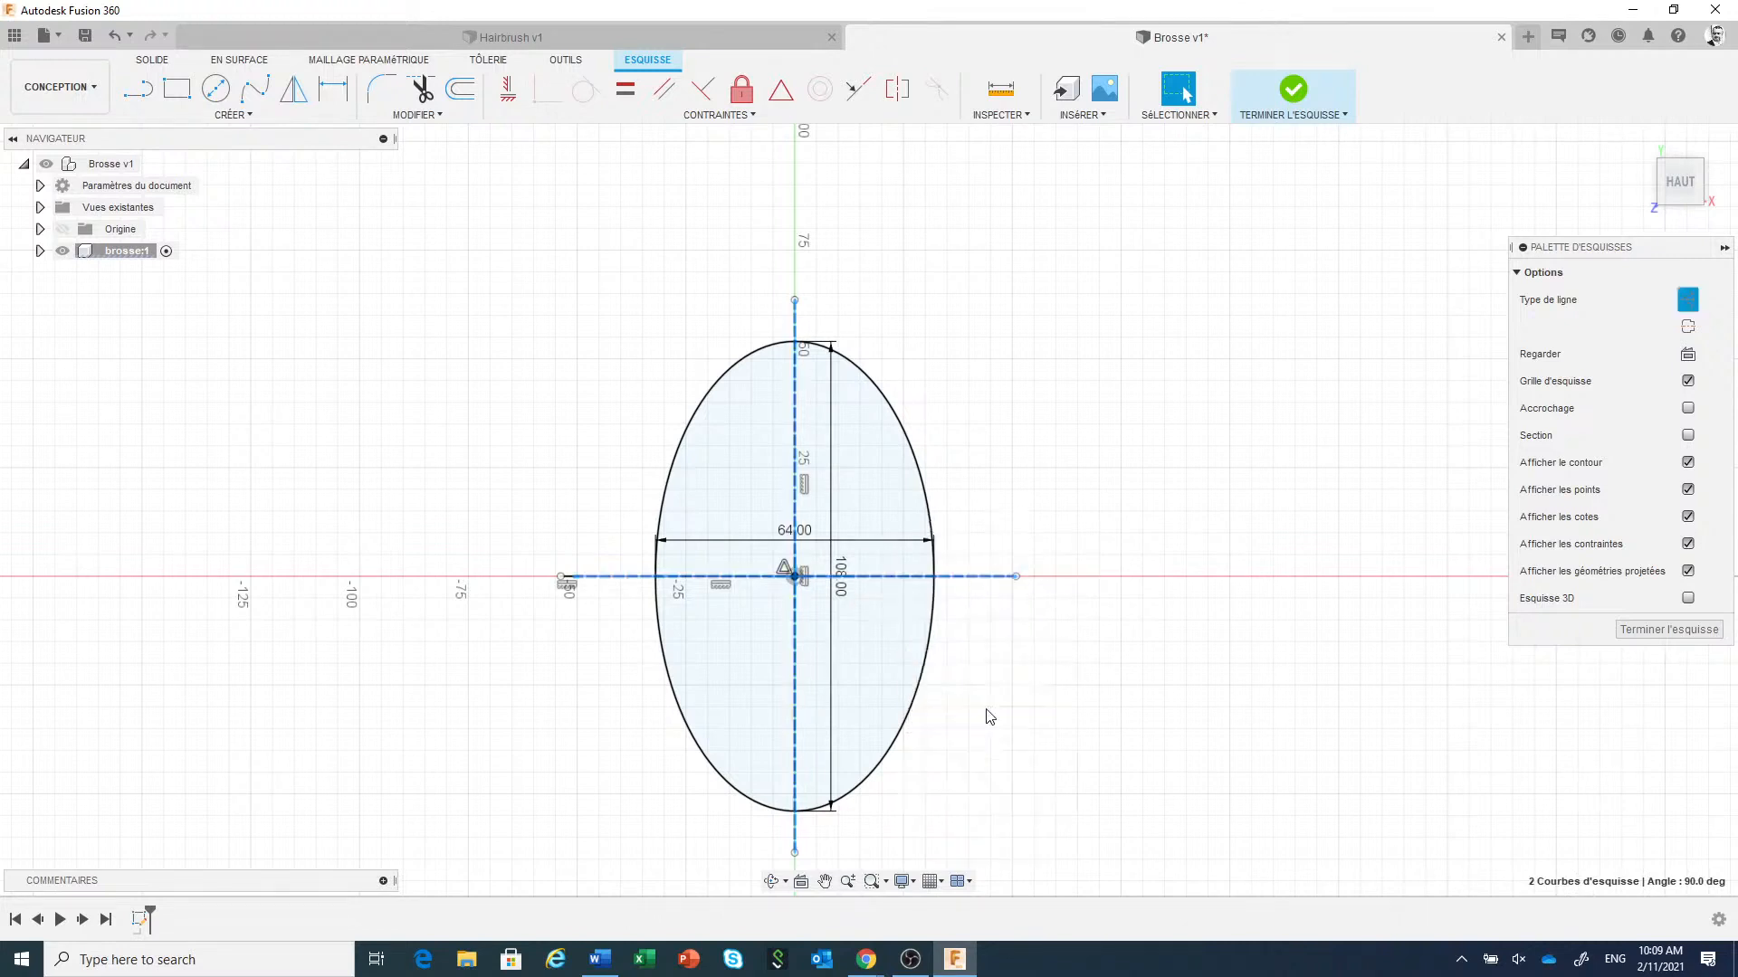
Break the ellipse into segments where the vertical and horizontal construction lines cross it, and finish the sketch.
left_click(1062, 516)
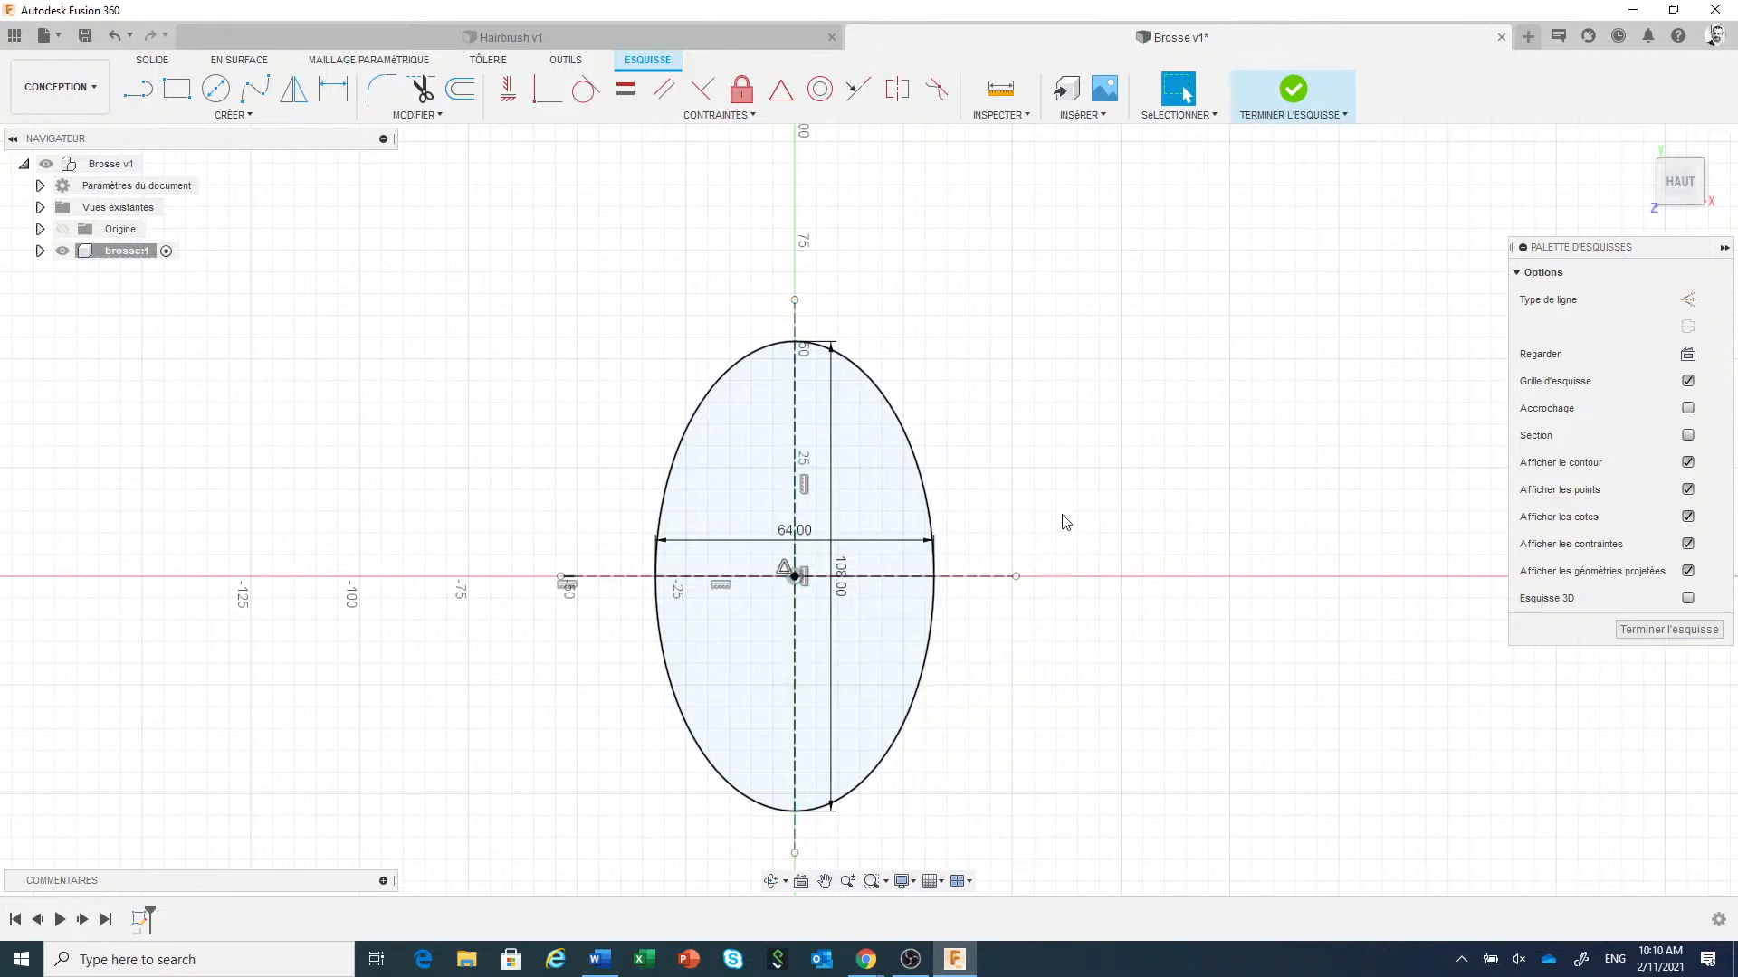
left_click(437, 116)
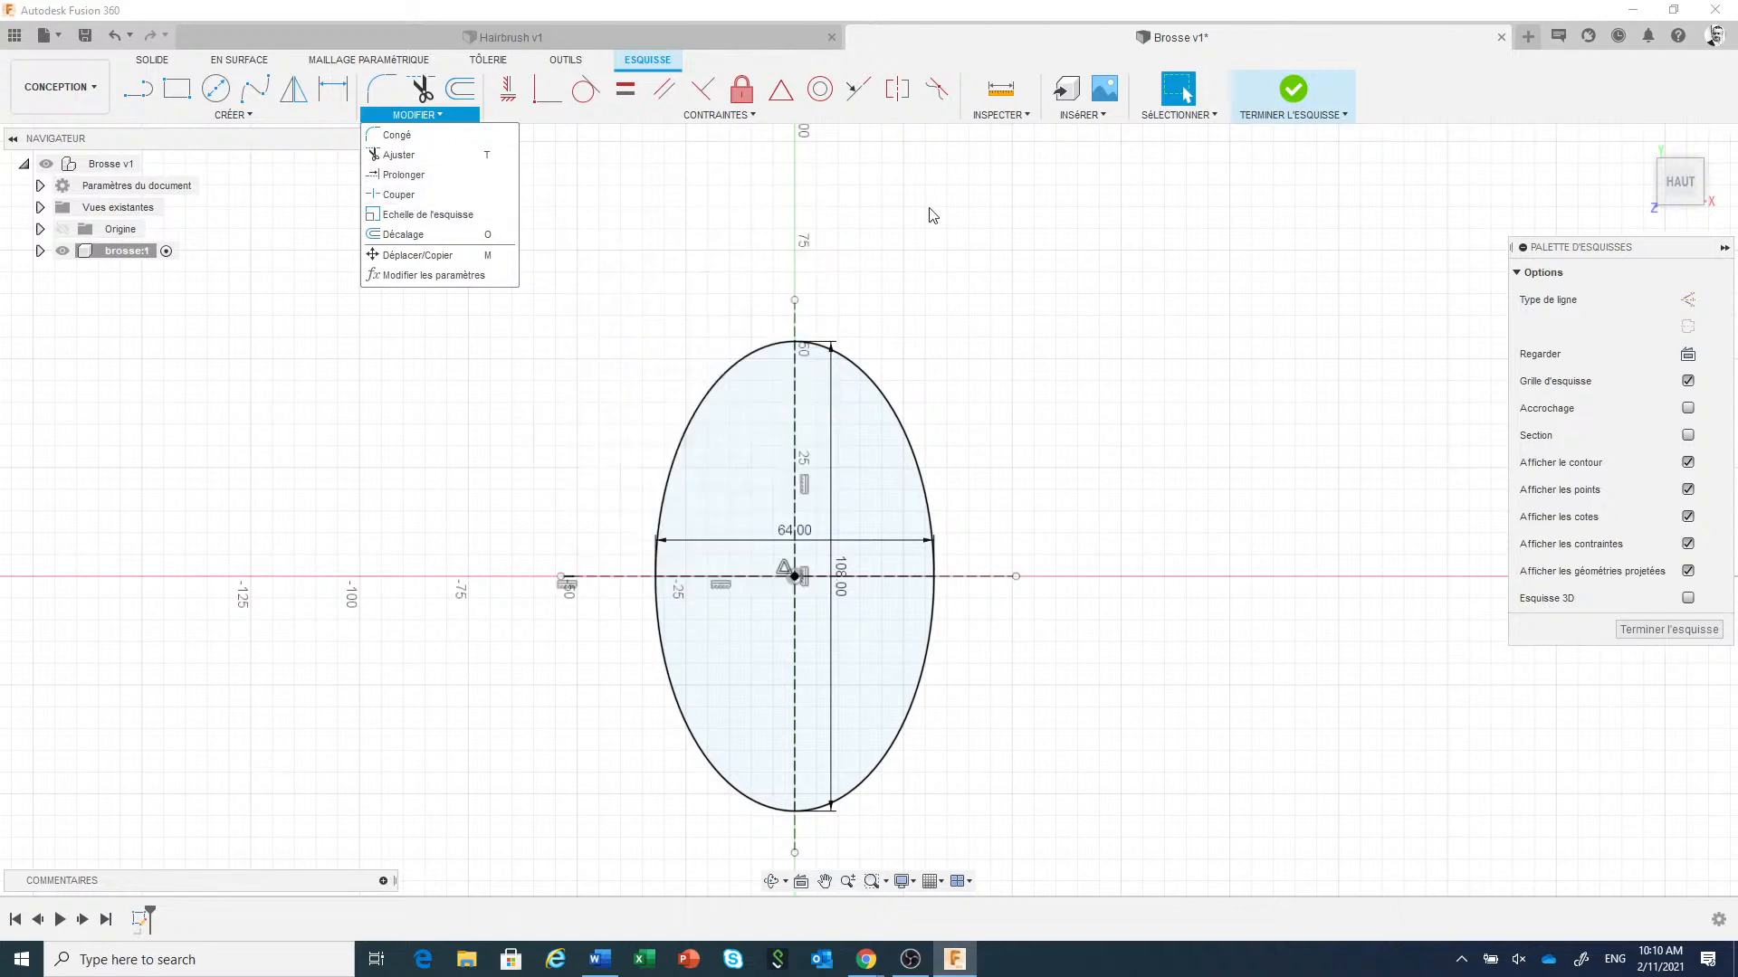
left_click(435, 197)
left_click(684, 446)
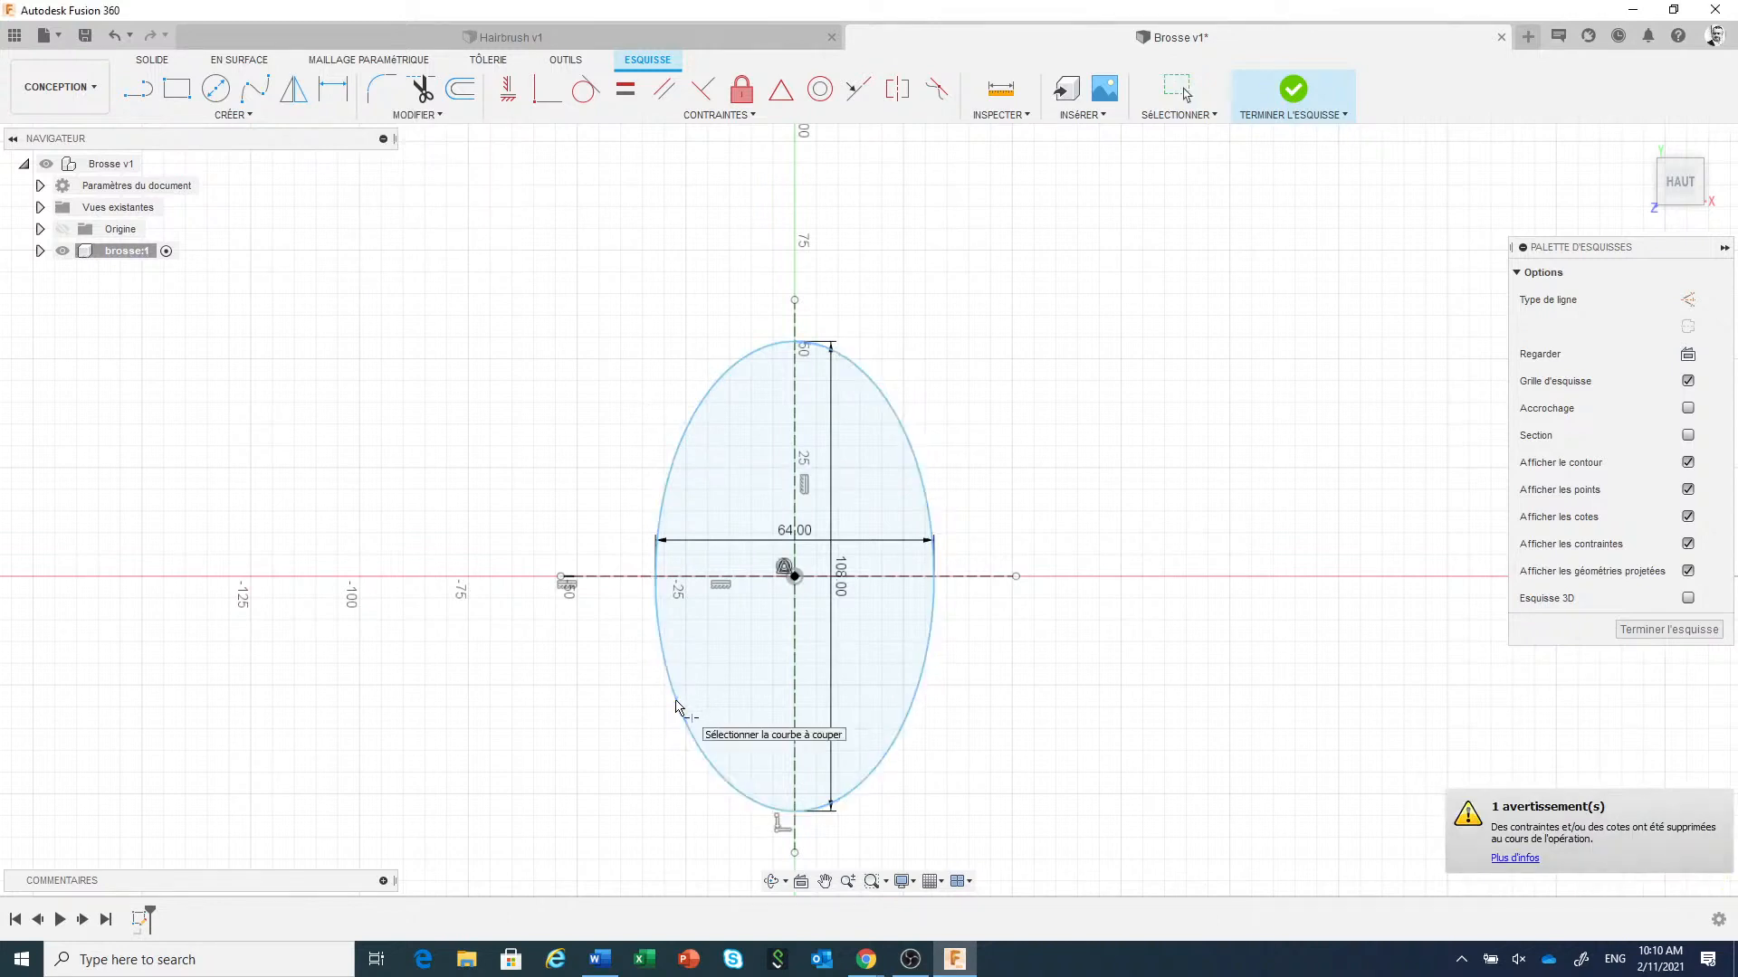
left_click(922, 693)
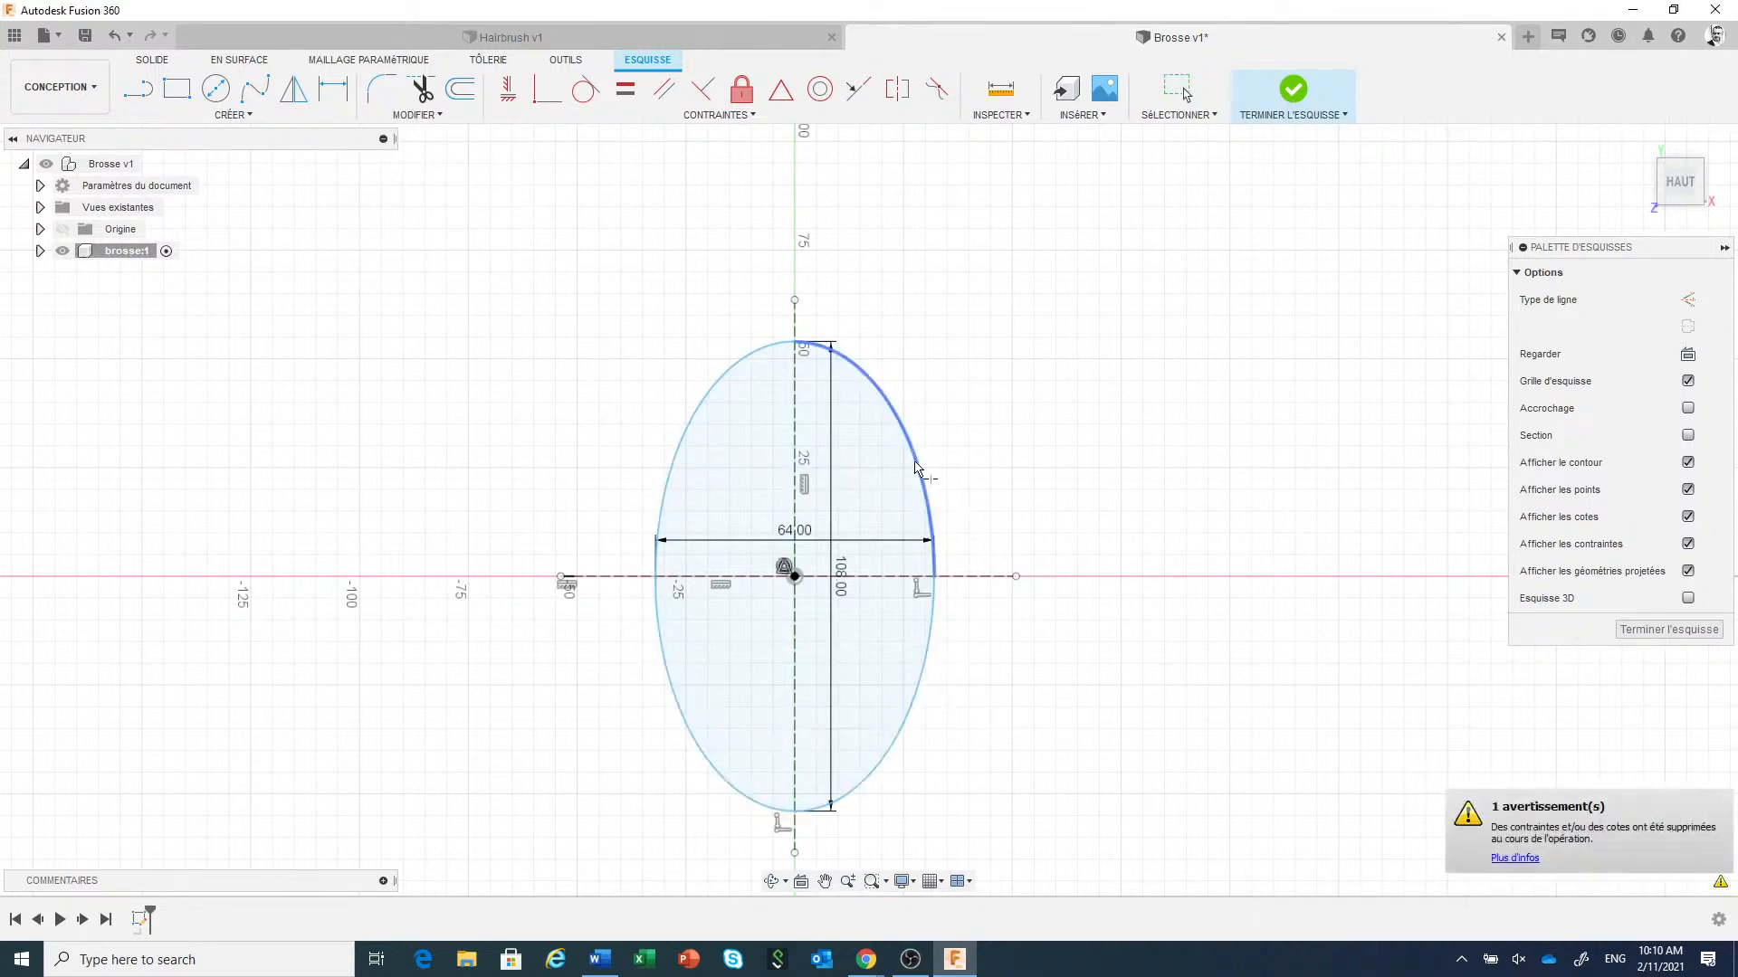
key("Escape")
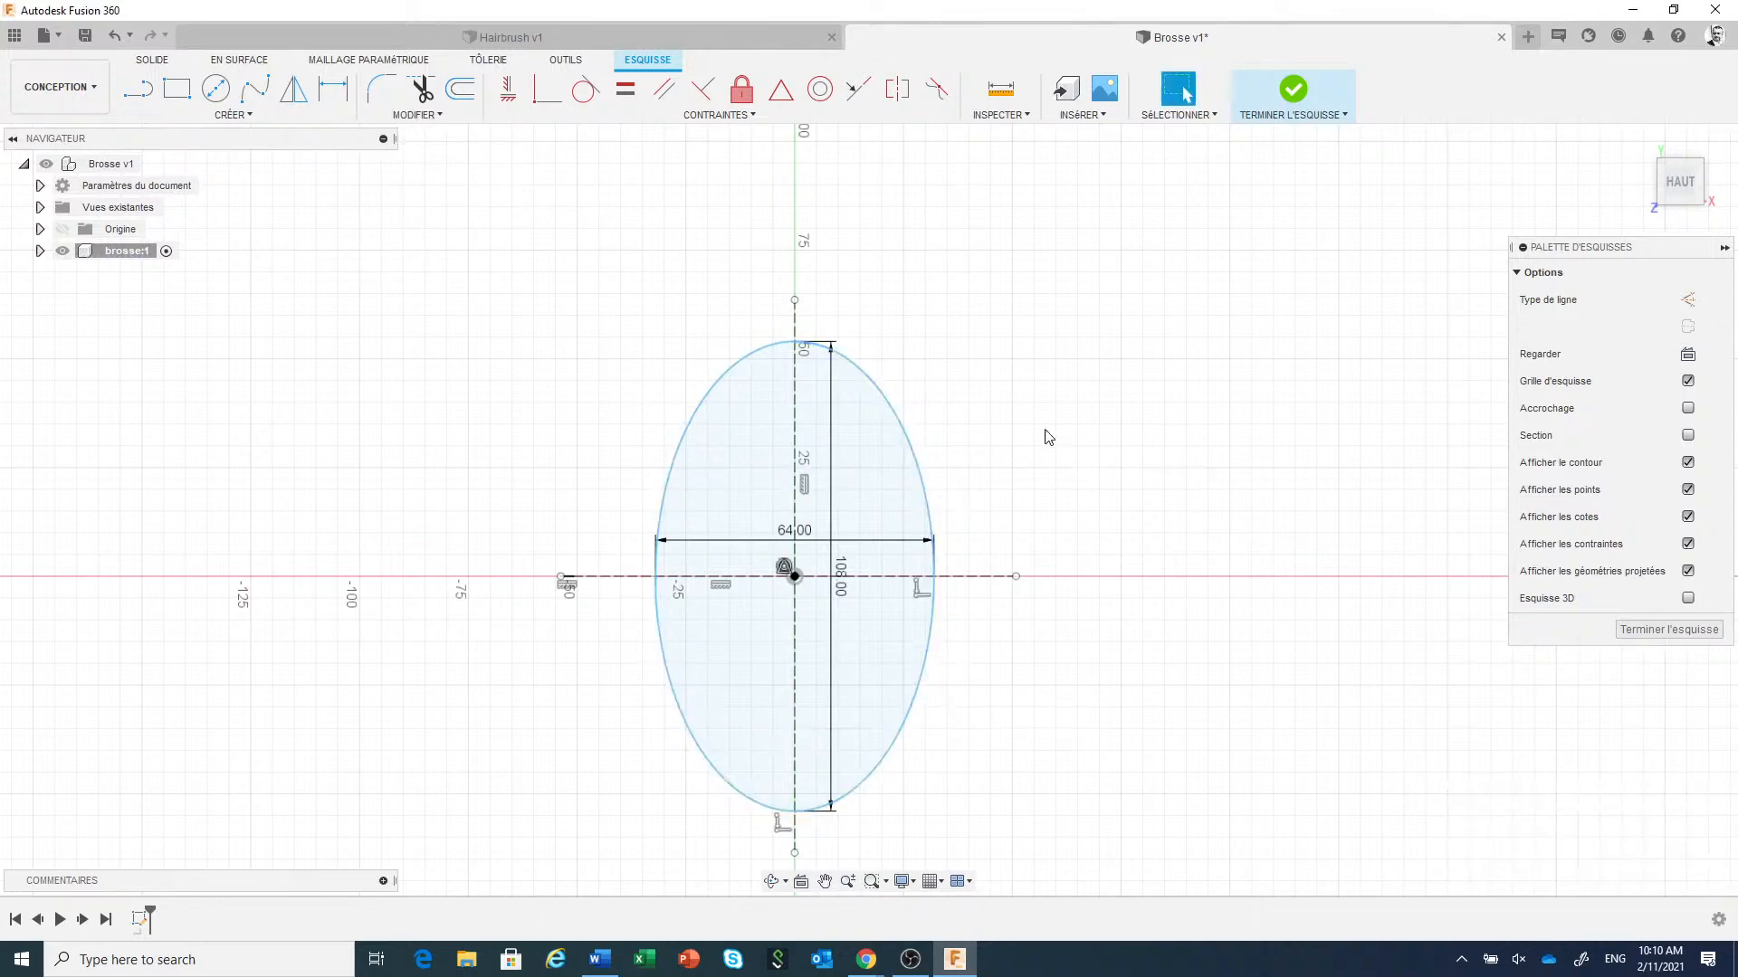
left_click(1291, 92)
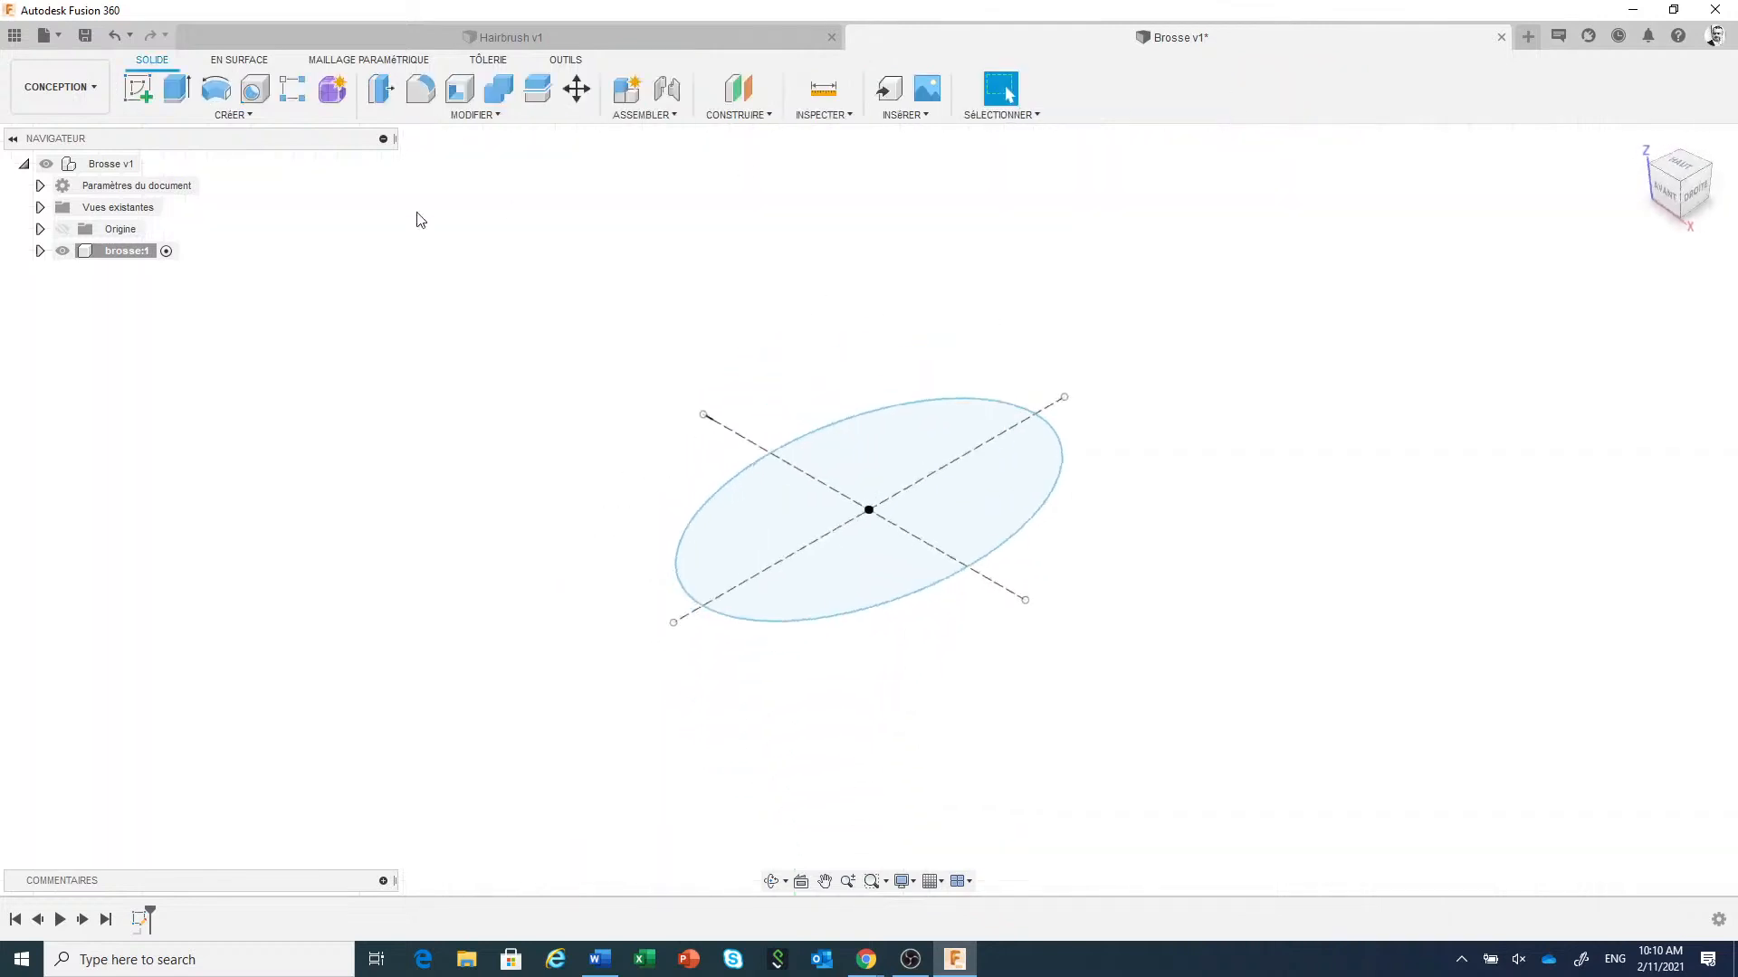
Sketch on the front XZ plane a three-point fit spline arching upward between the two ends of the ellipse's width.
left_click(138, 89)
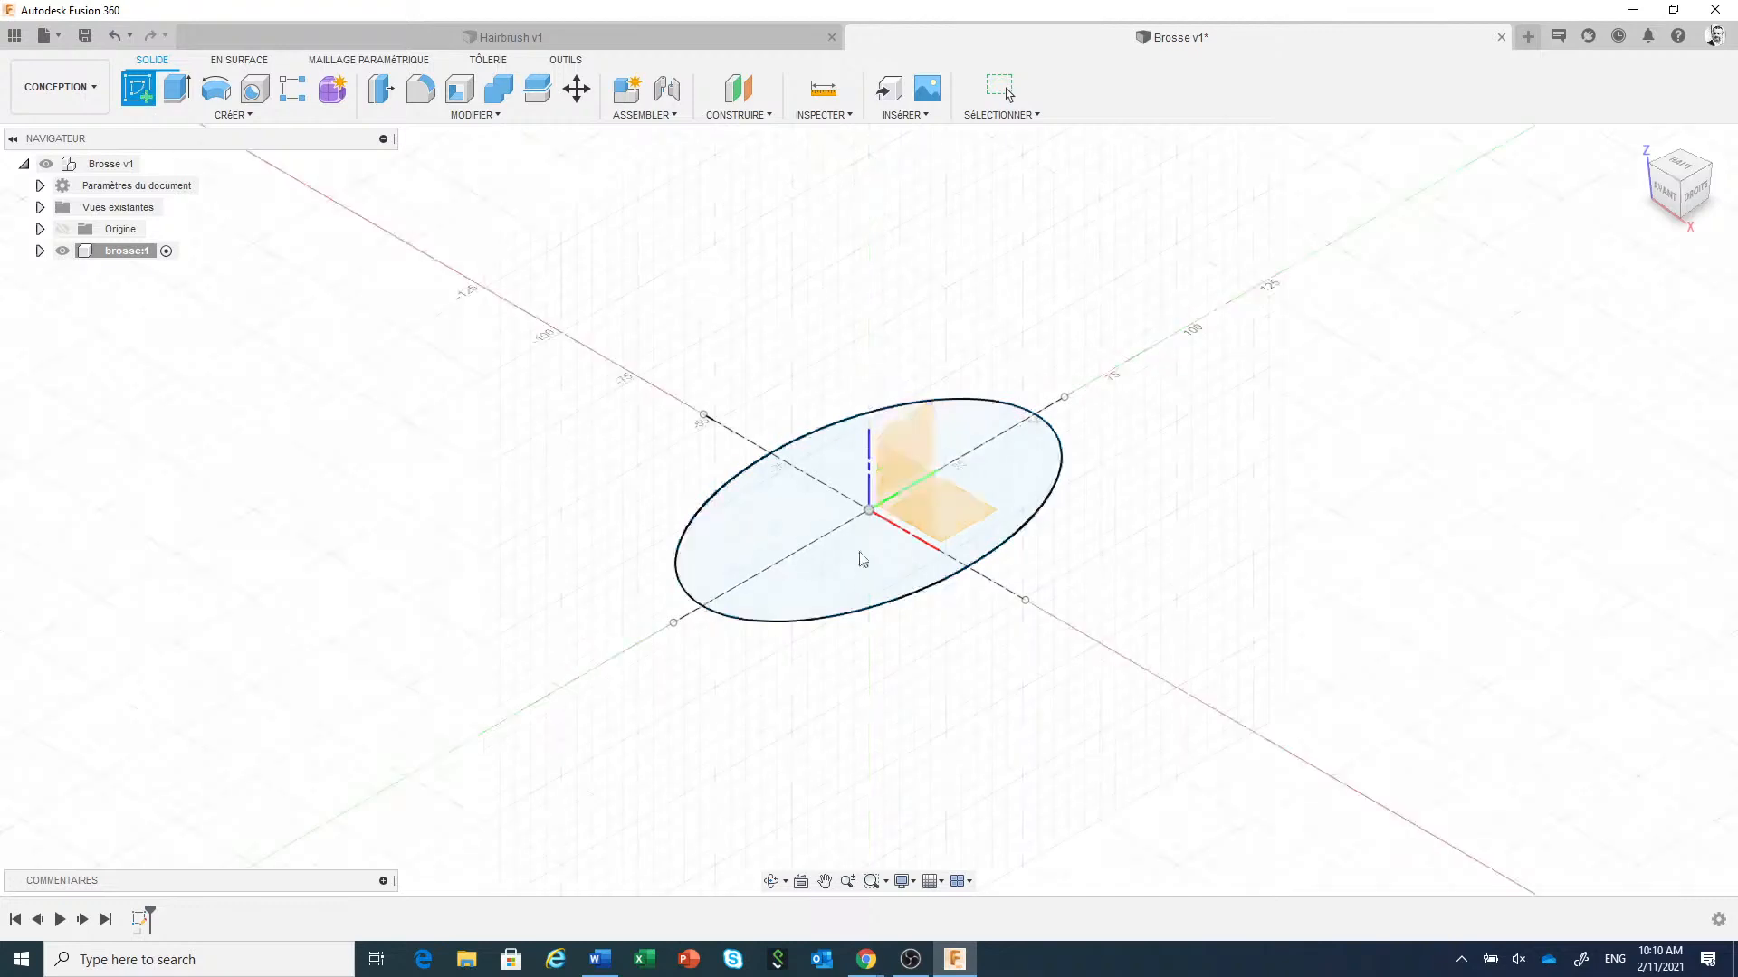
left_click(908, 486)
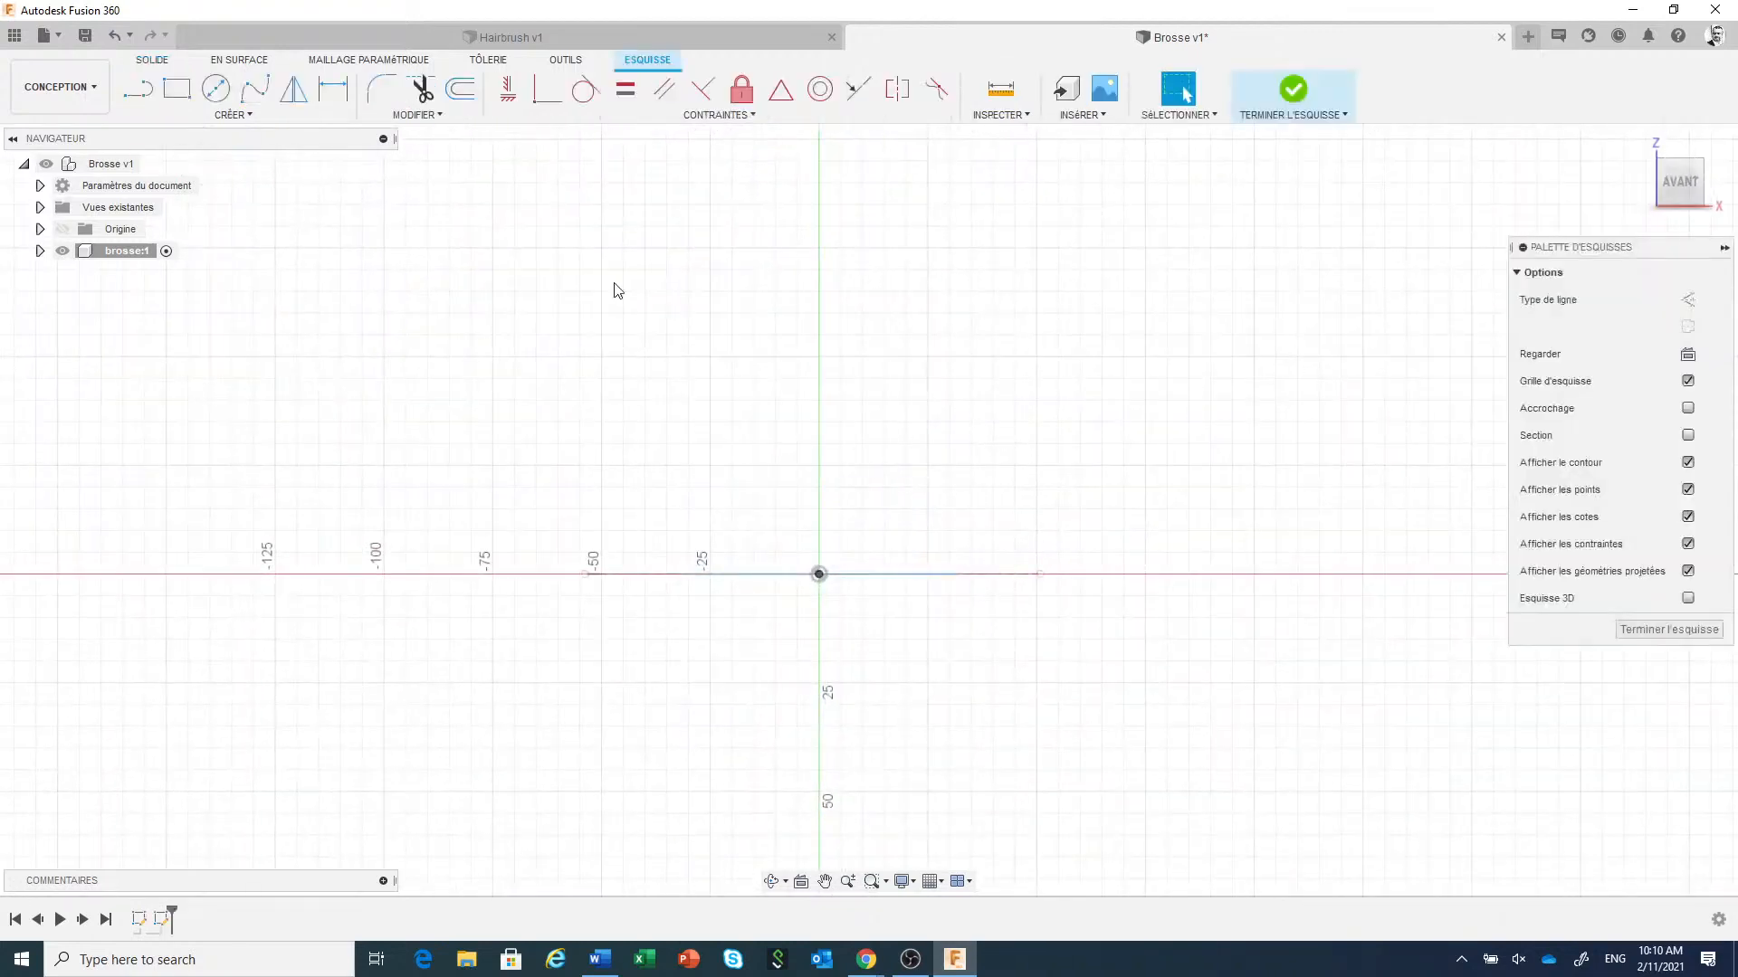
left_click(255, 90)
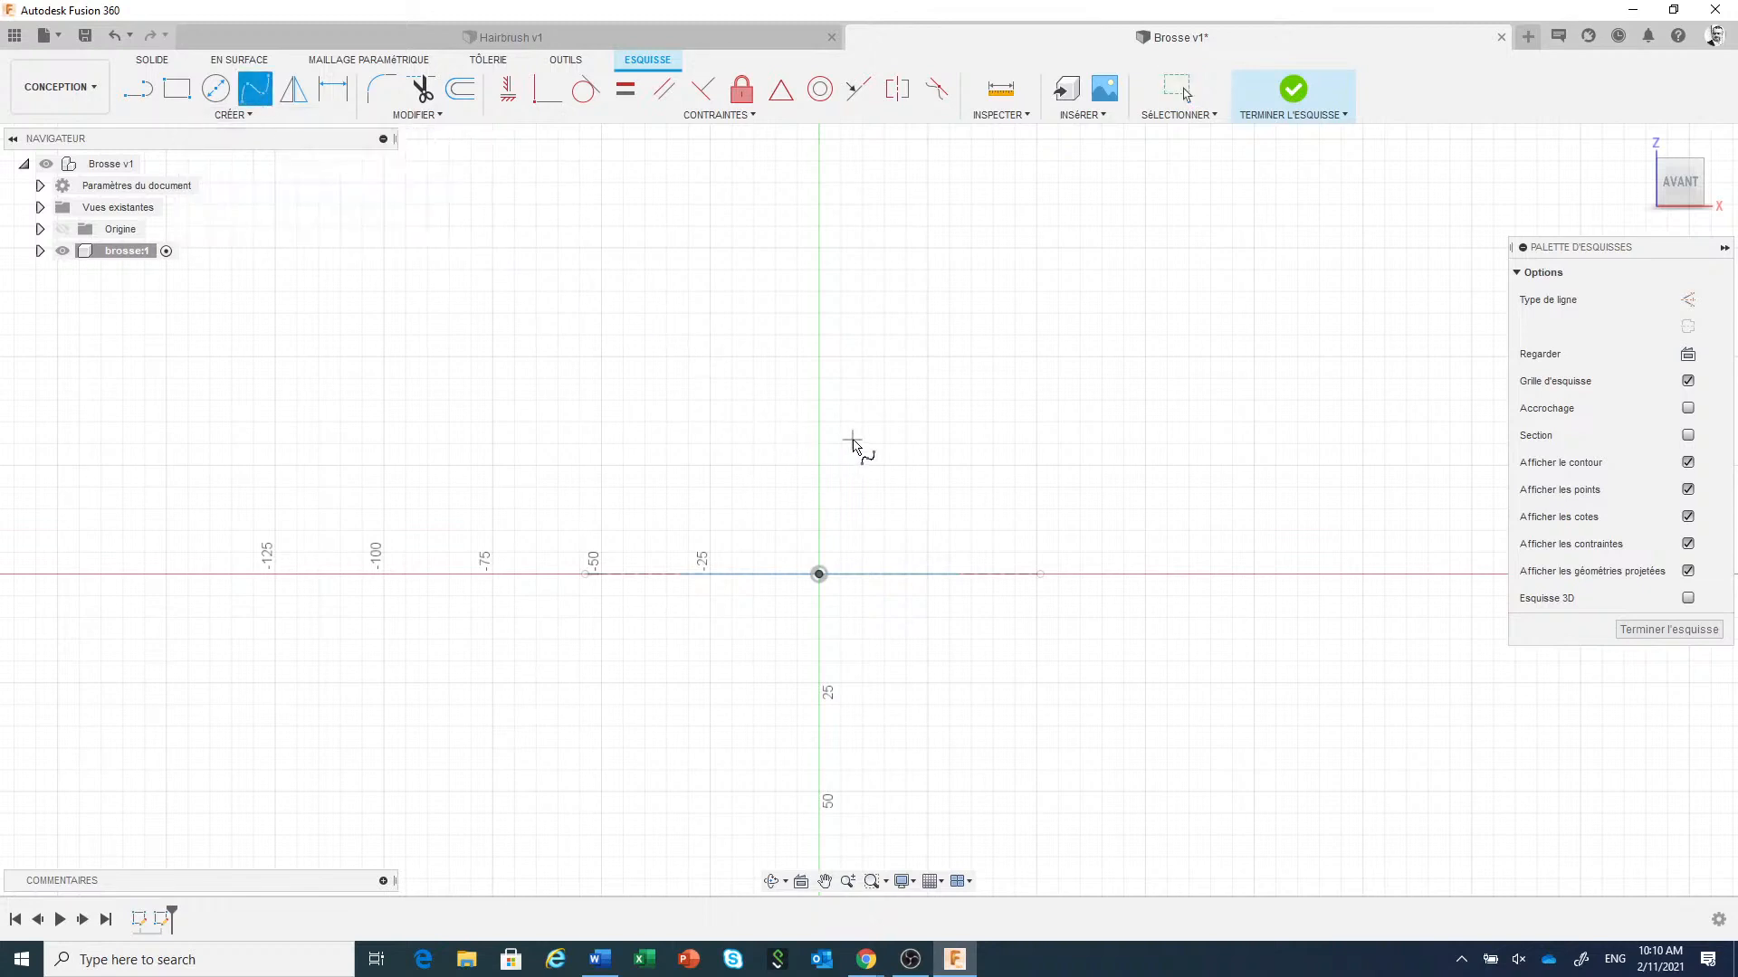
middle_click_drag(836, 442, 828, 449, "shift")
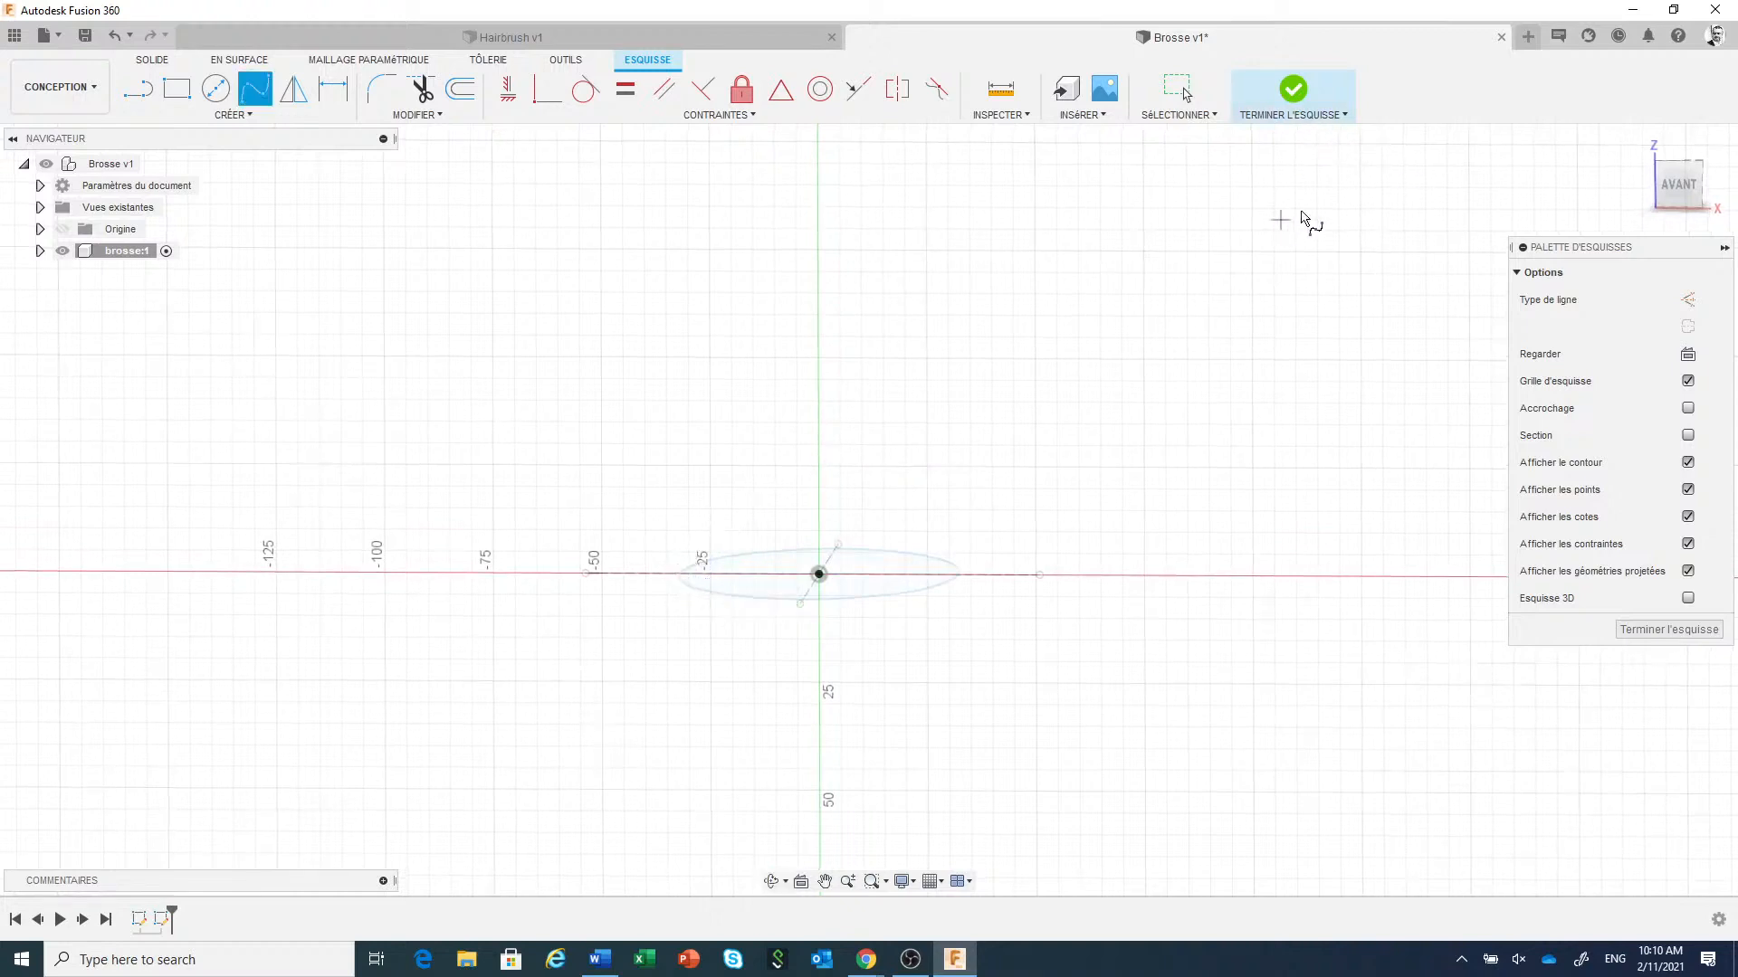
left_click(1675, 191)
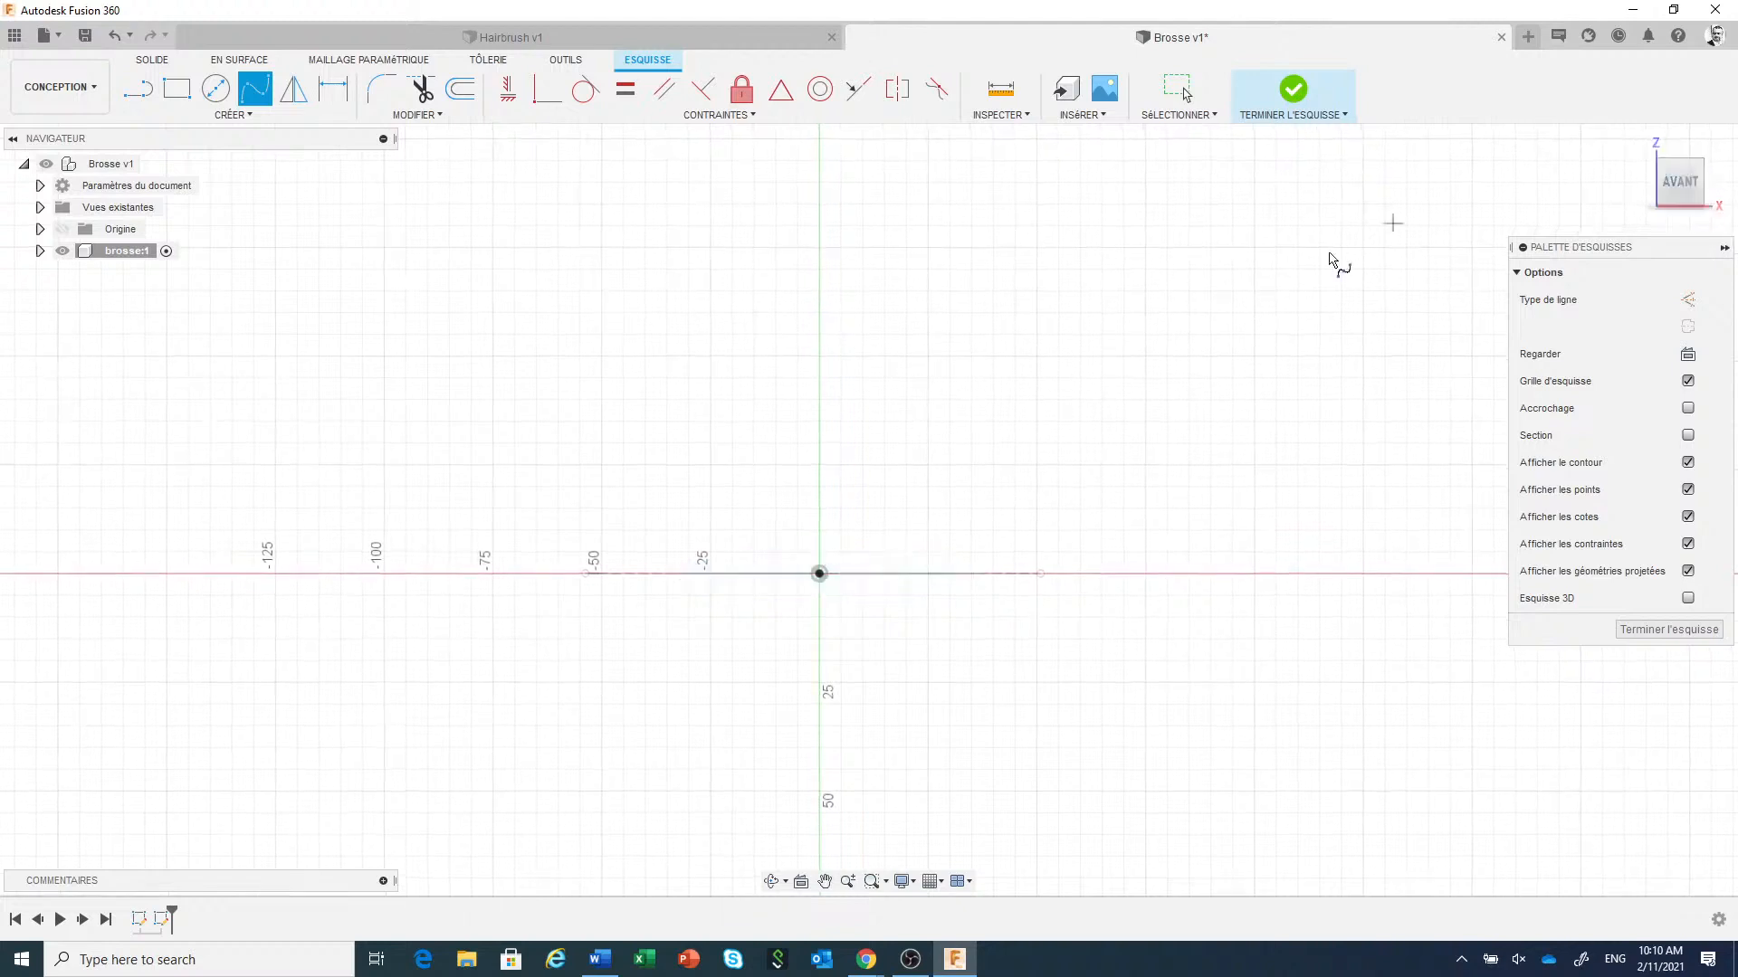
left_click(681, 573)
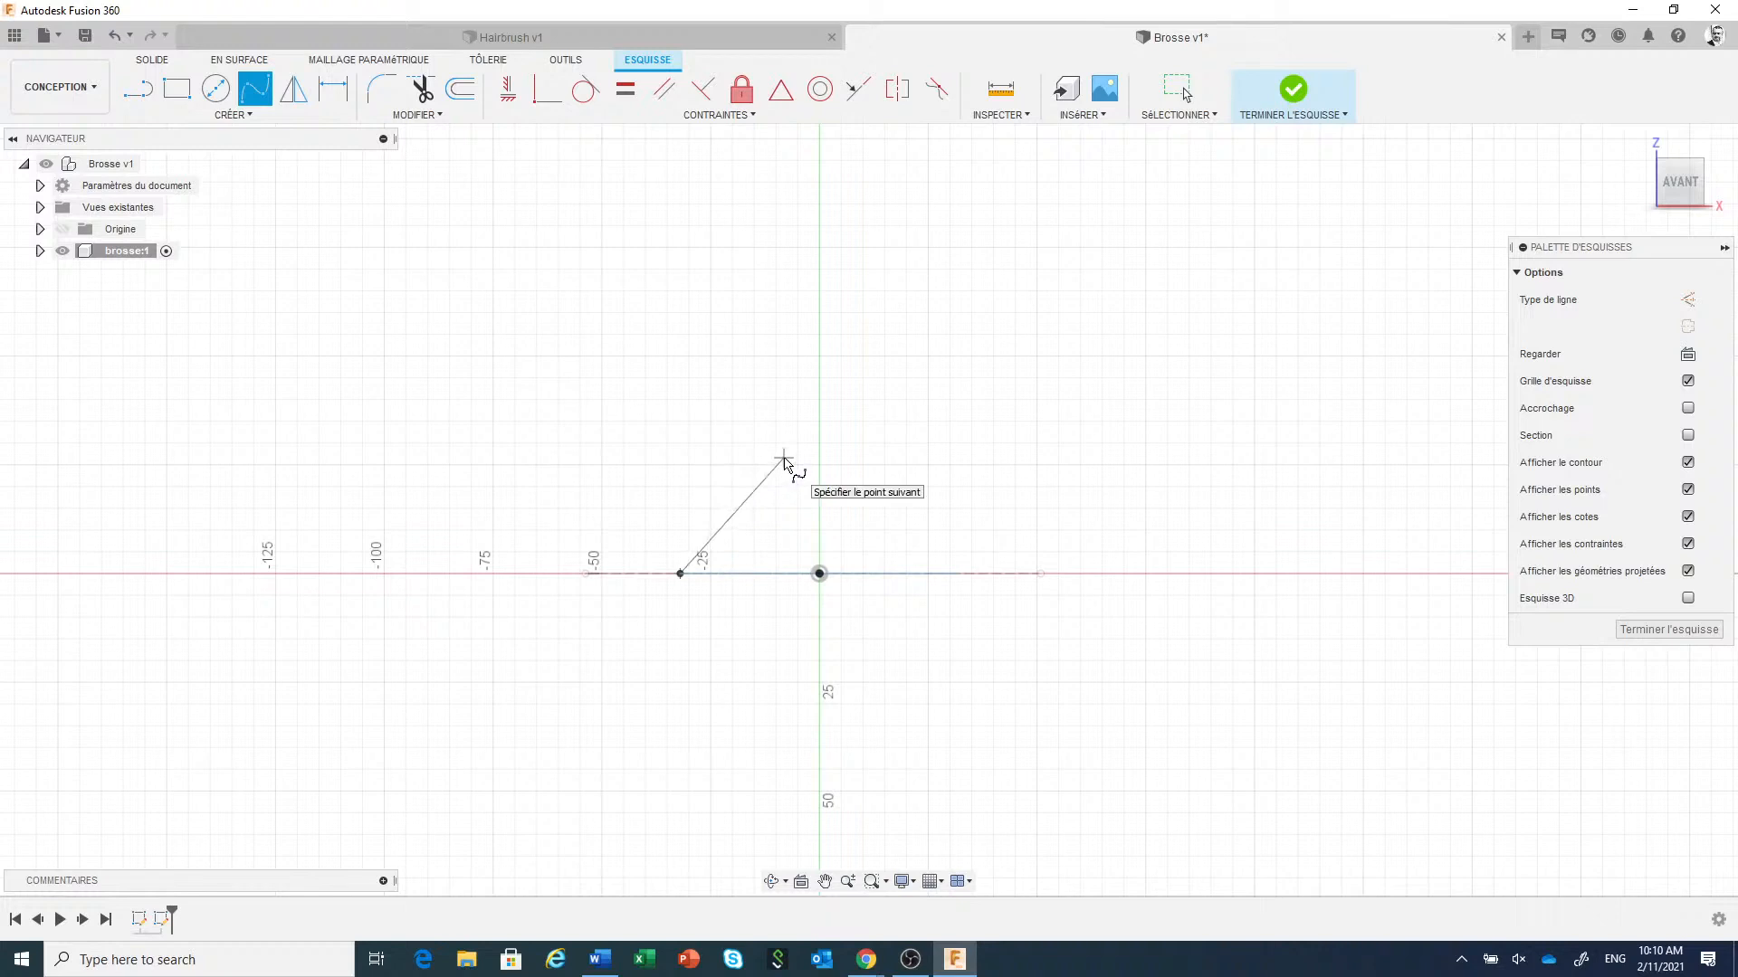
left_click(795, 507)
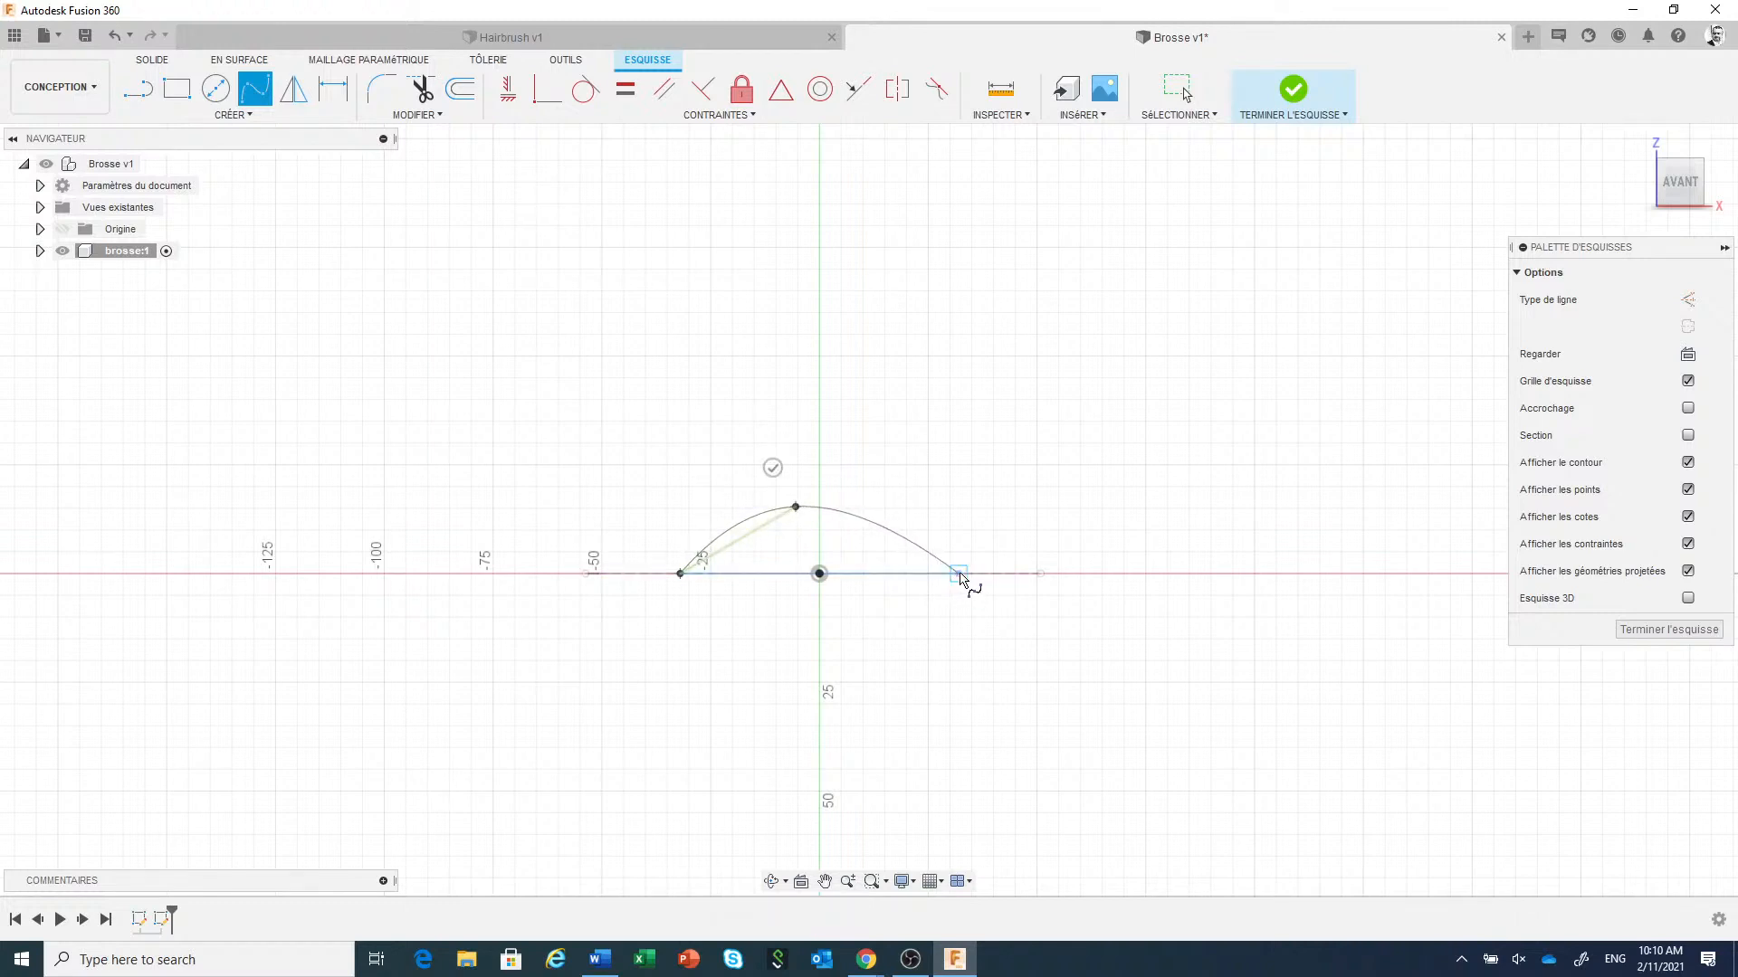
left_click(958, 574)
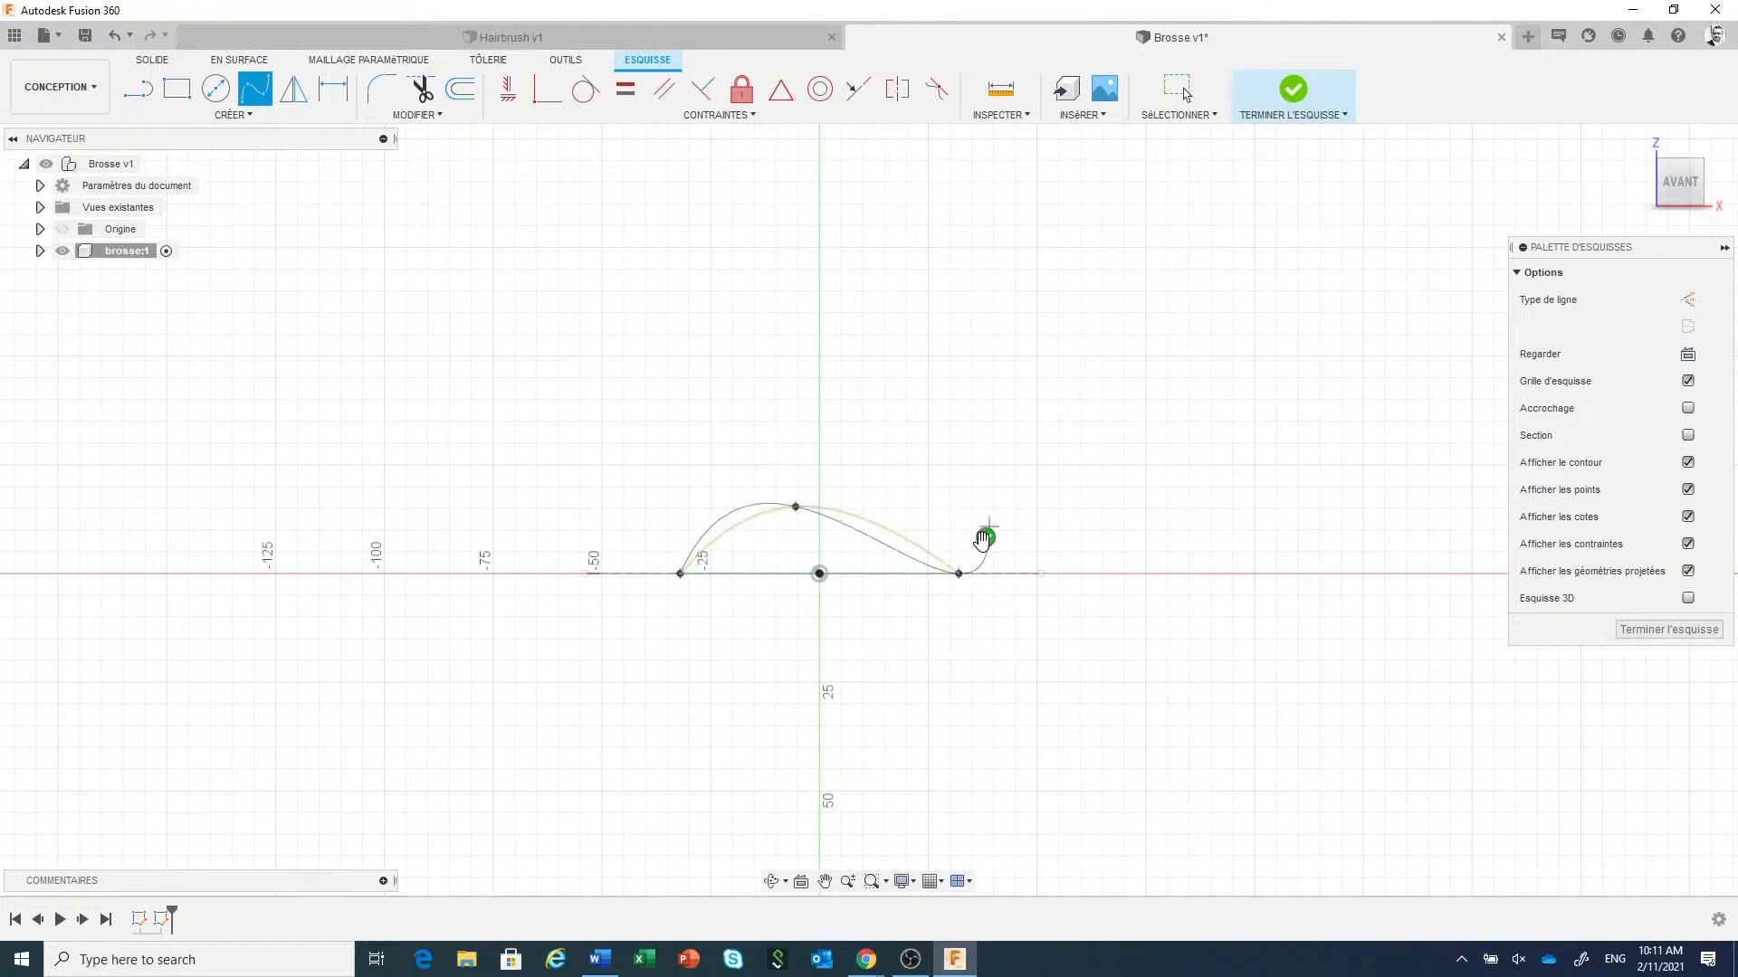
mouse_move(959, 477)
middle_mouse_down("shift")
mouse_move(948, 514)
mouse_move(967, 500)
middle_mouse_up("shift")
left_click(1663, 201)
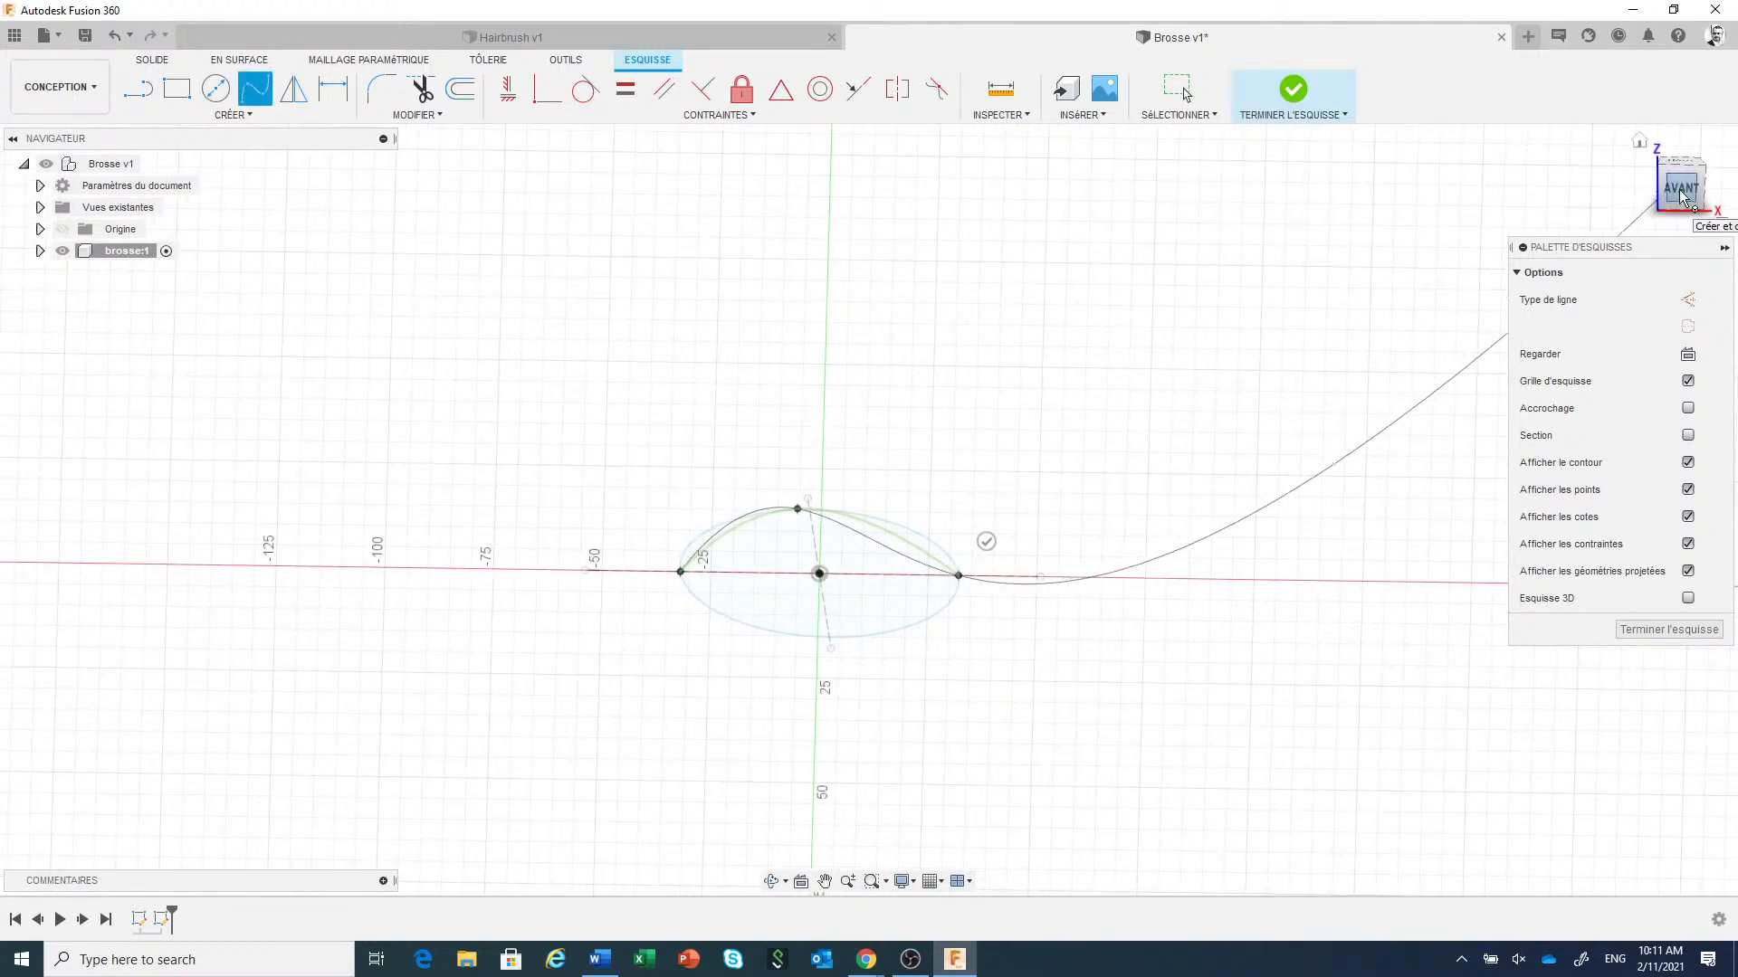
left_click(986, 533)
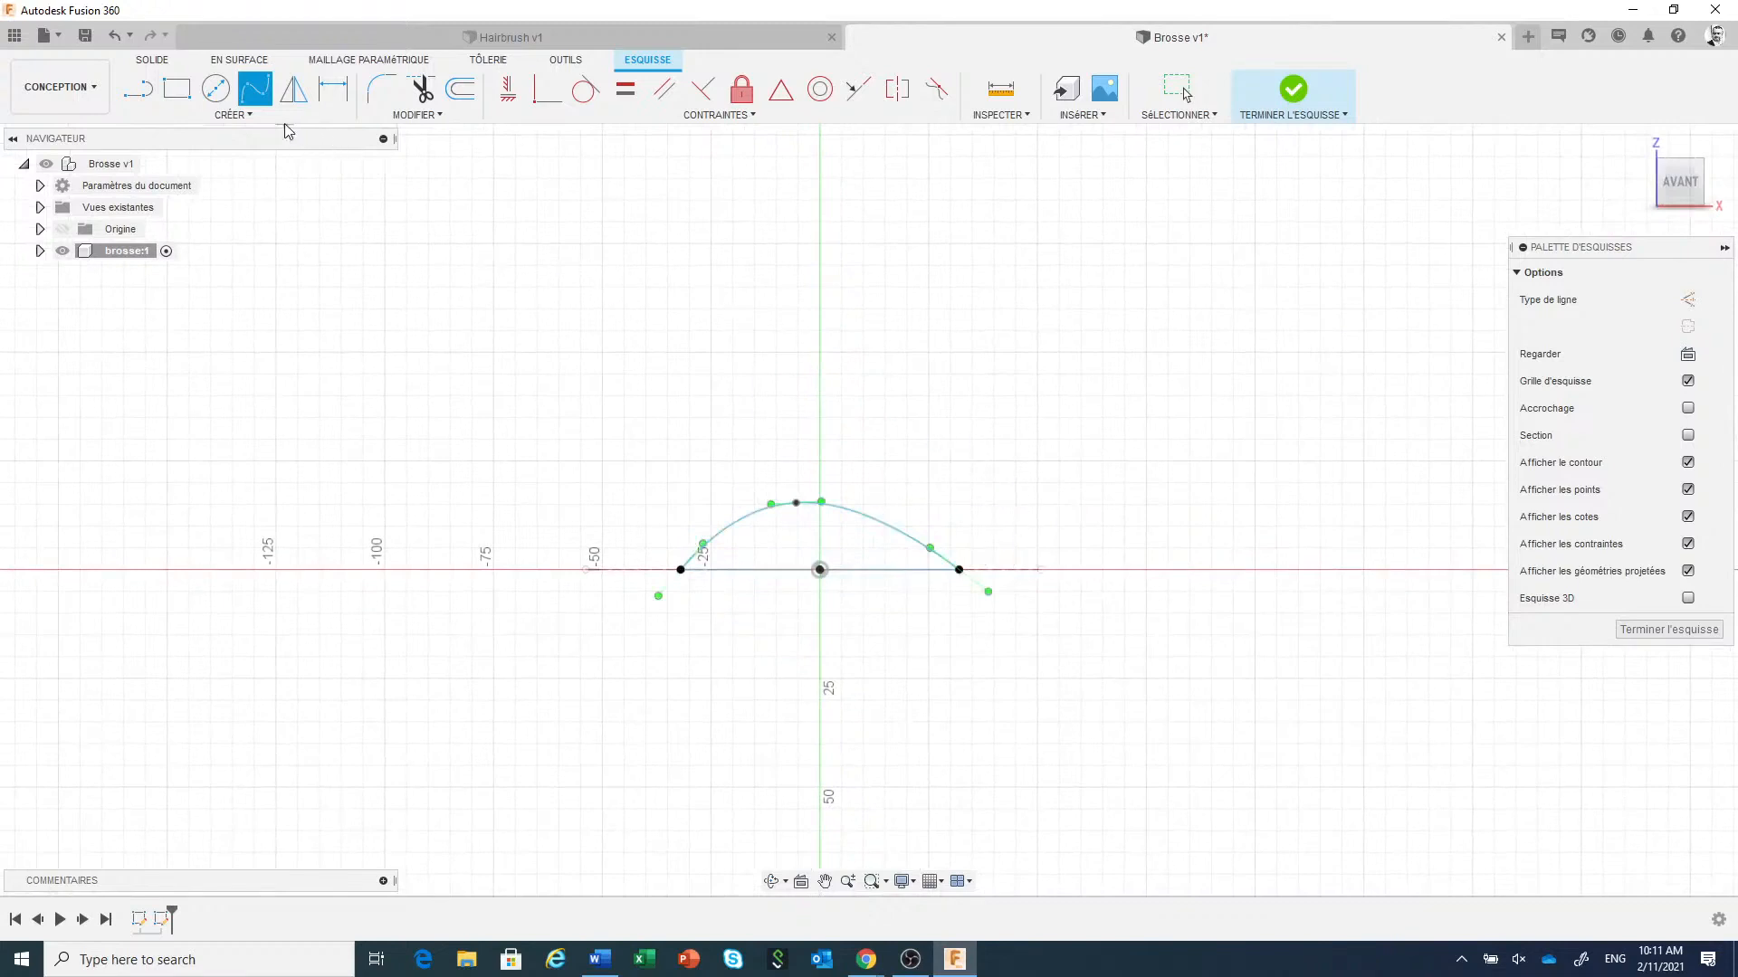
Draw a line from the spline's middle fit point to the sketch origin and constrain it vertical.
left_click(133, 94)
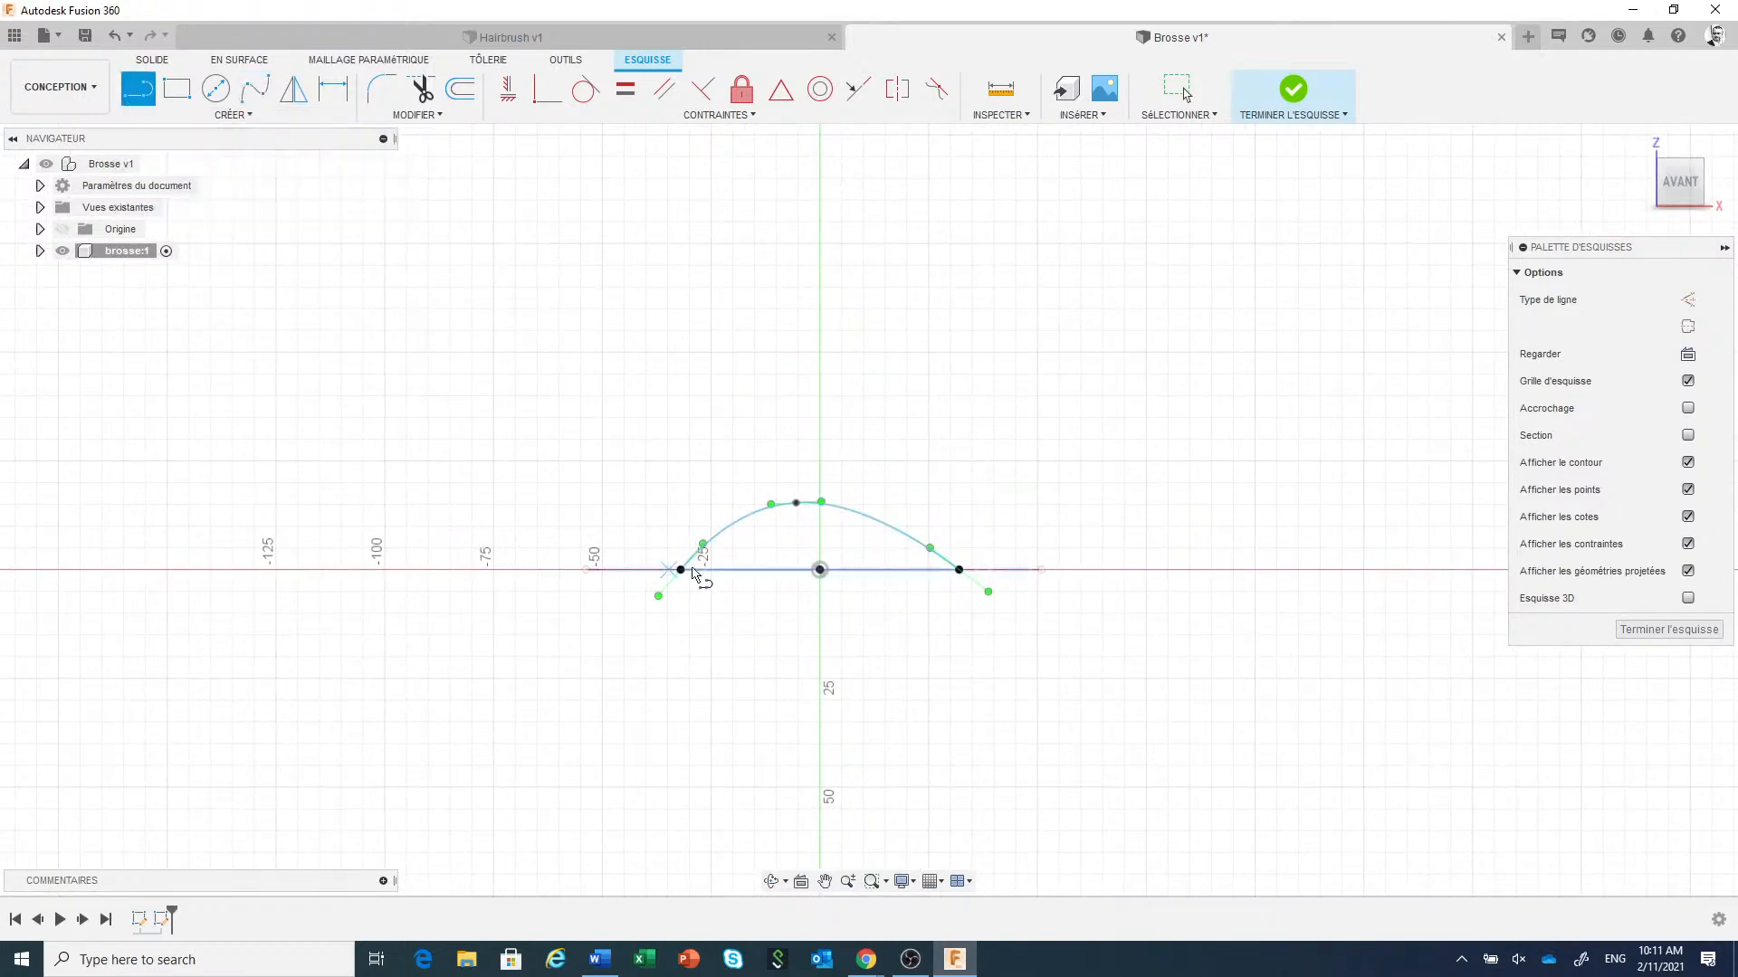
left_click(797, 503)
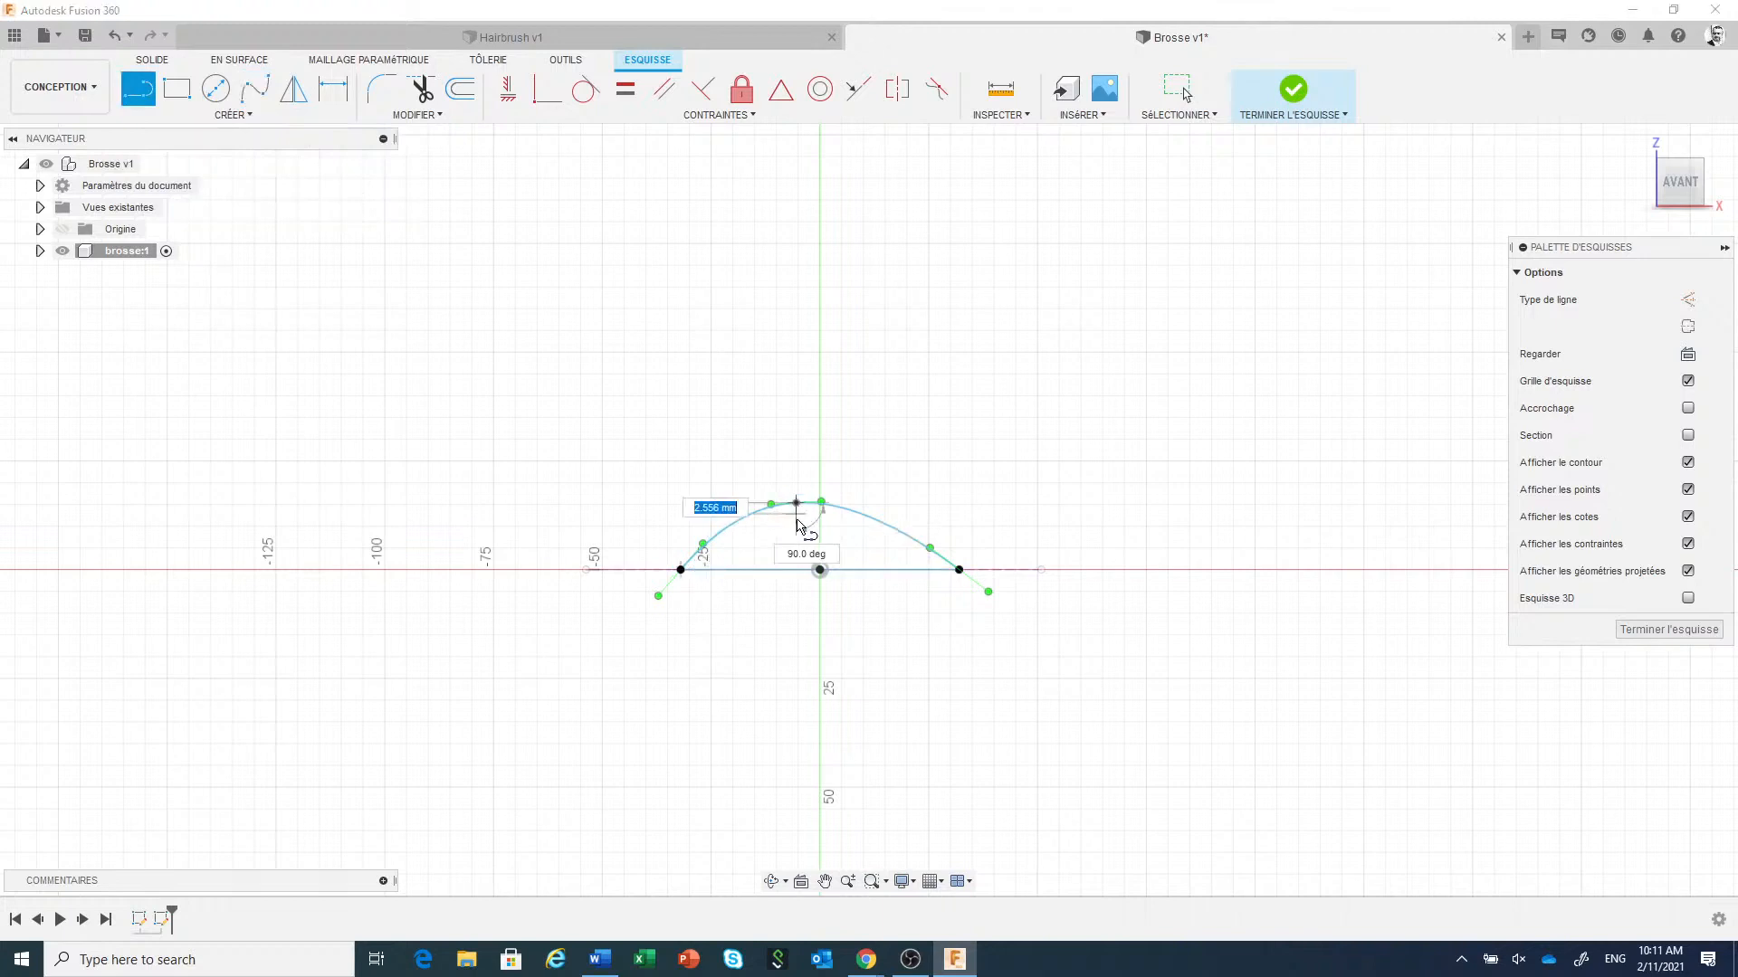
left_click(819, 570)
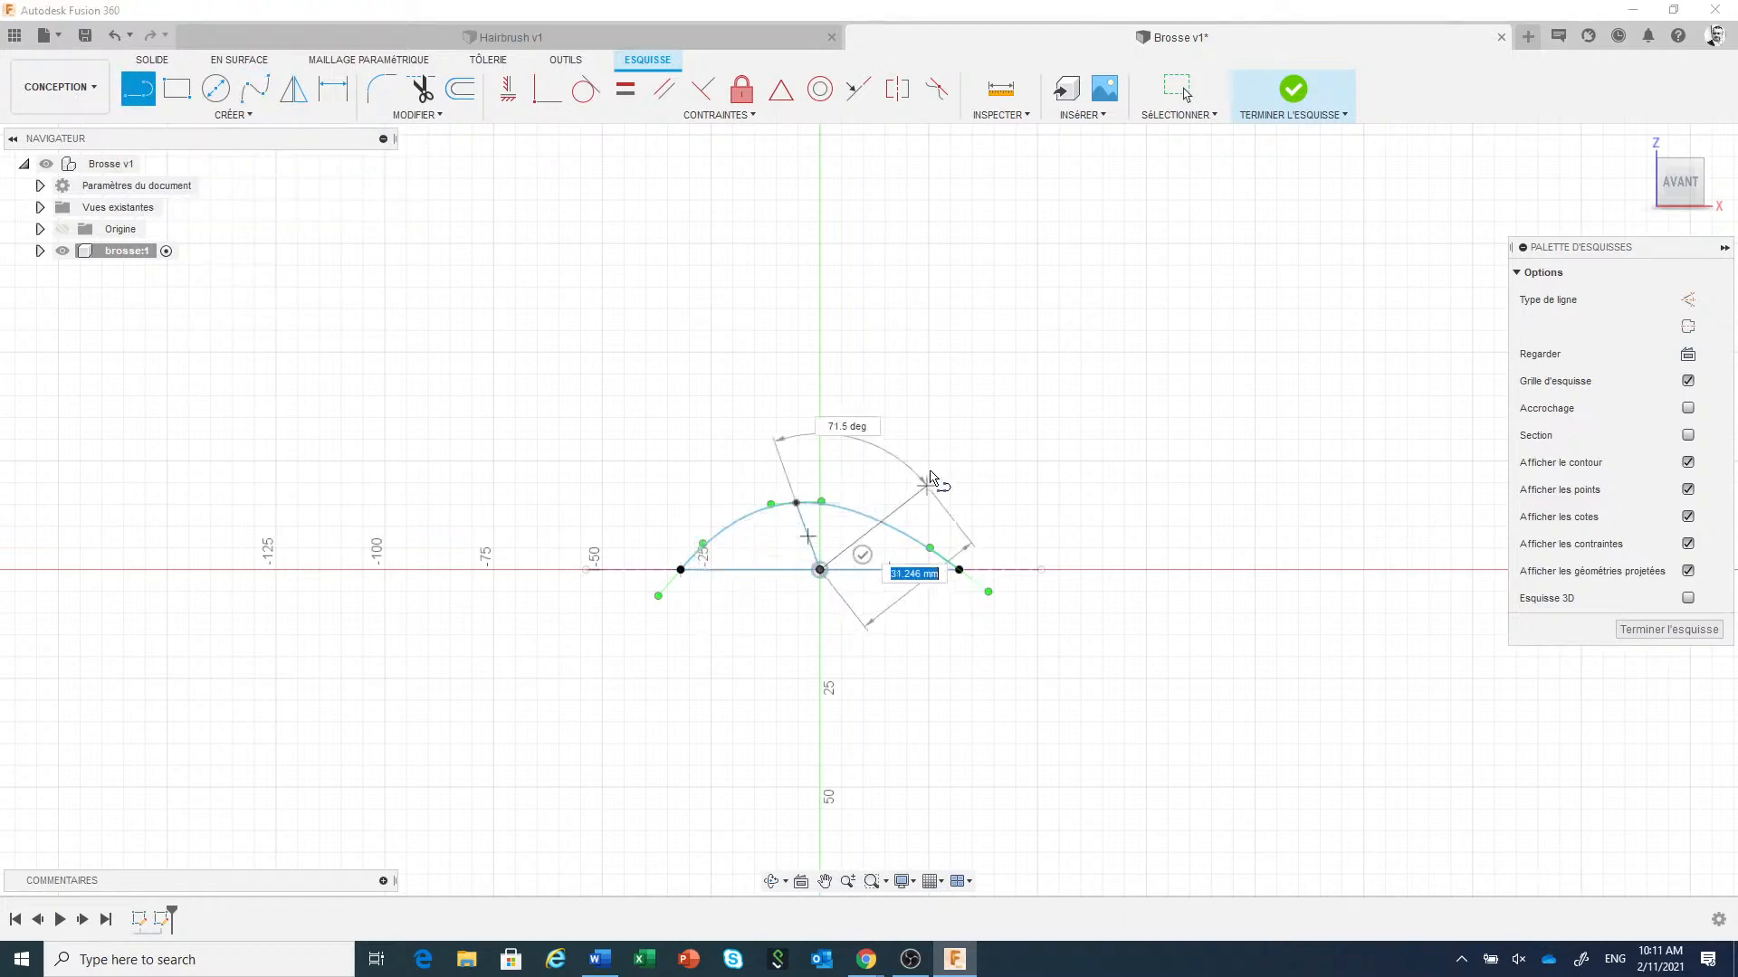
key("Escape")
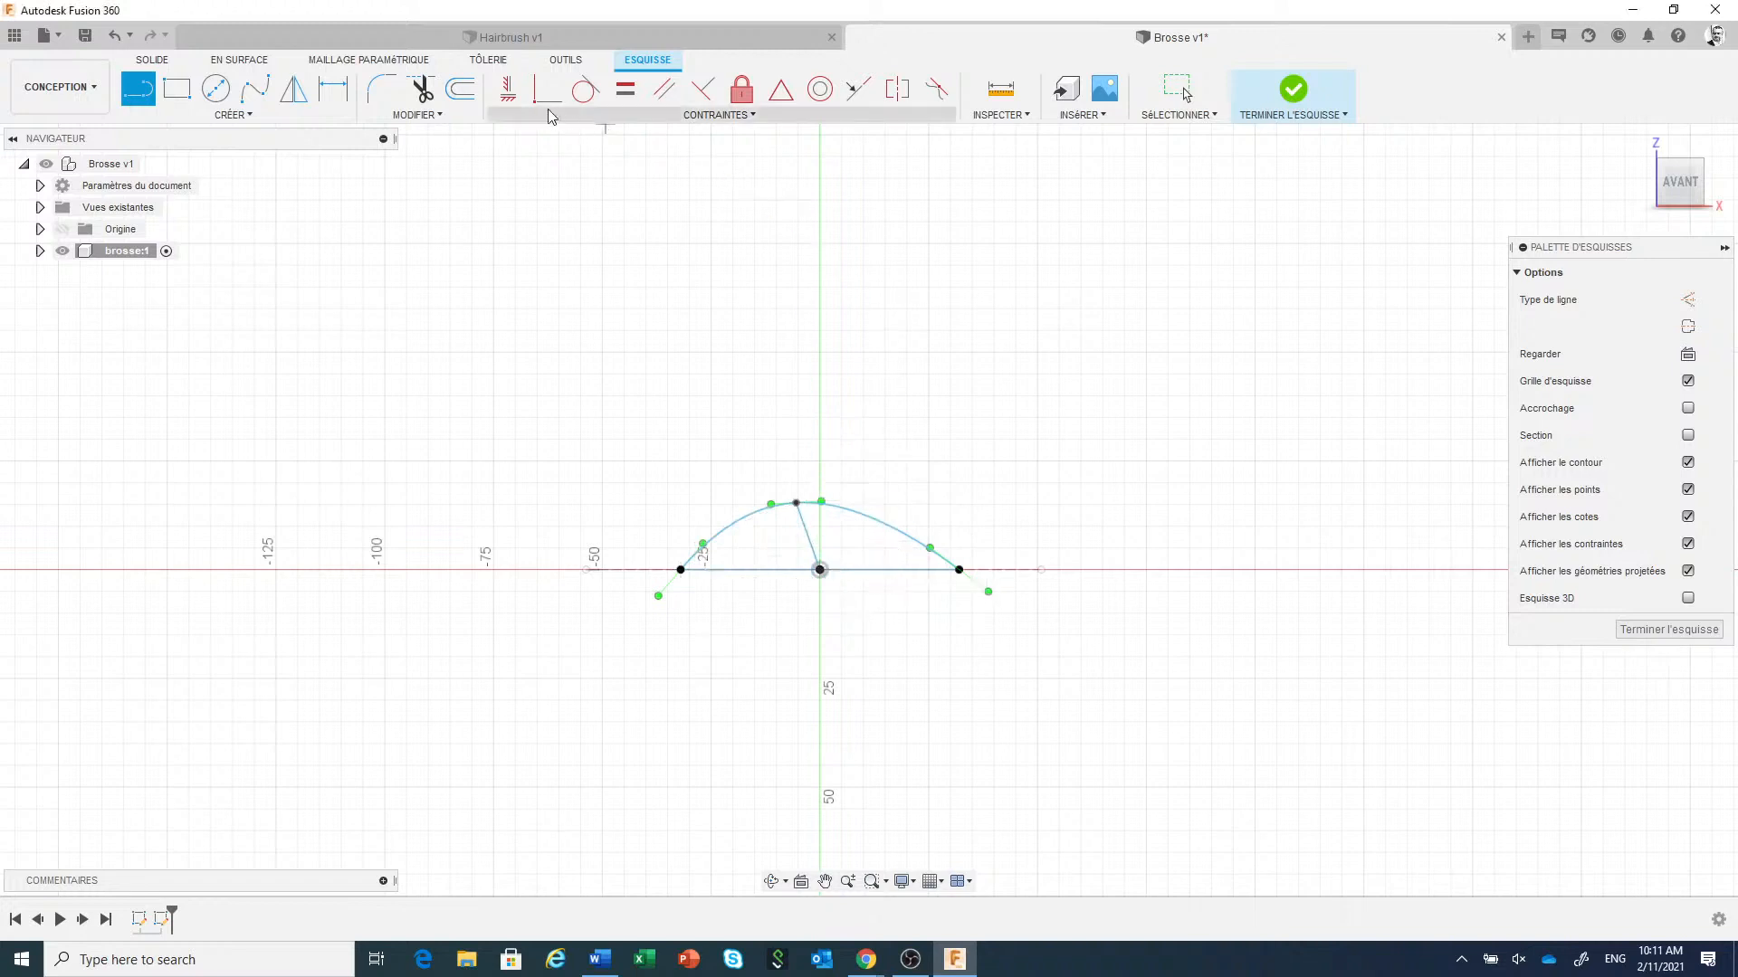
left_click(508, 90)
left_click(812, 553)
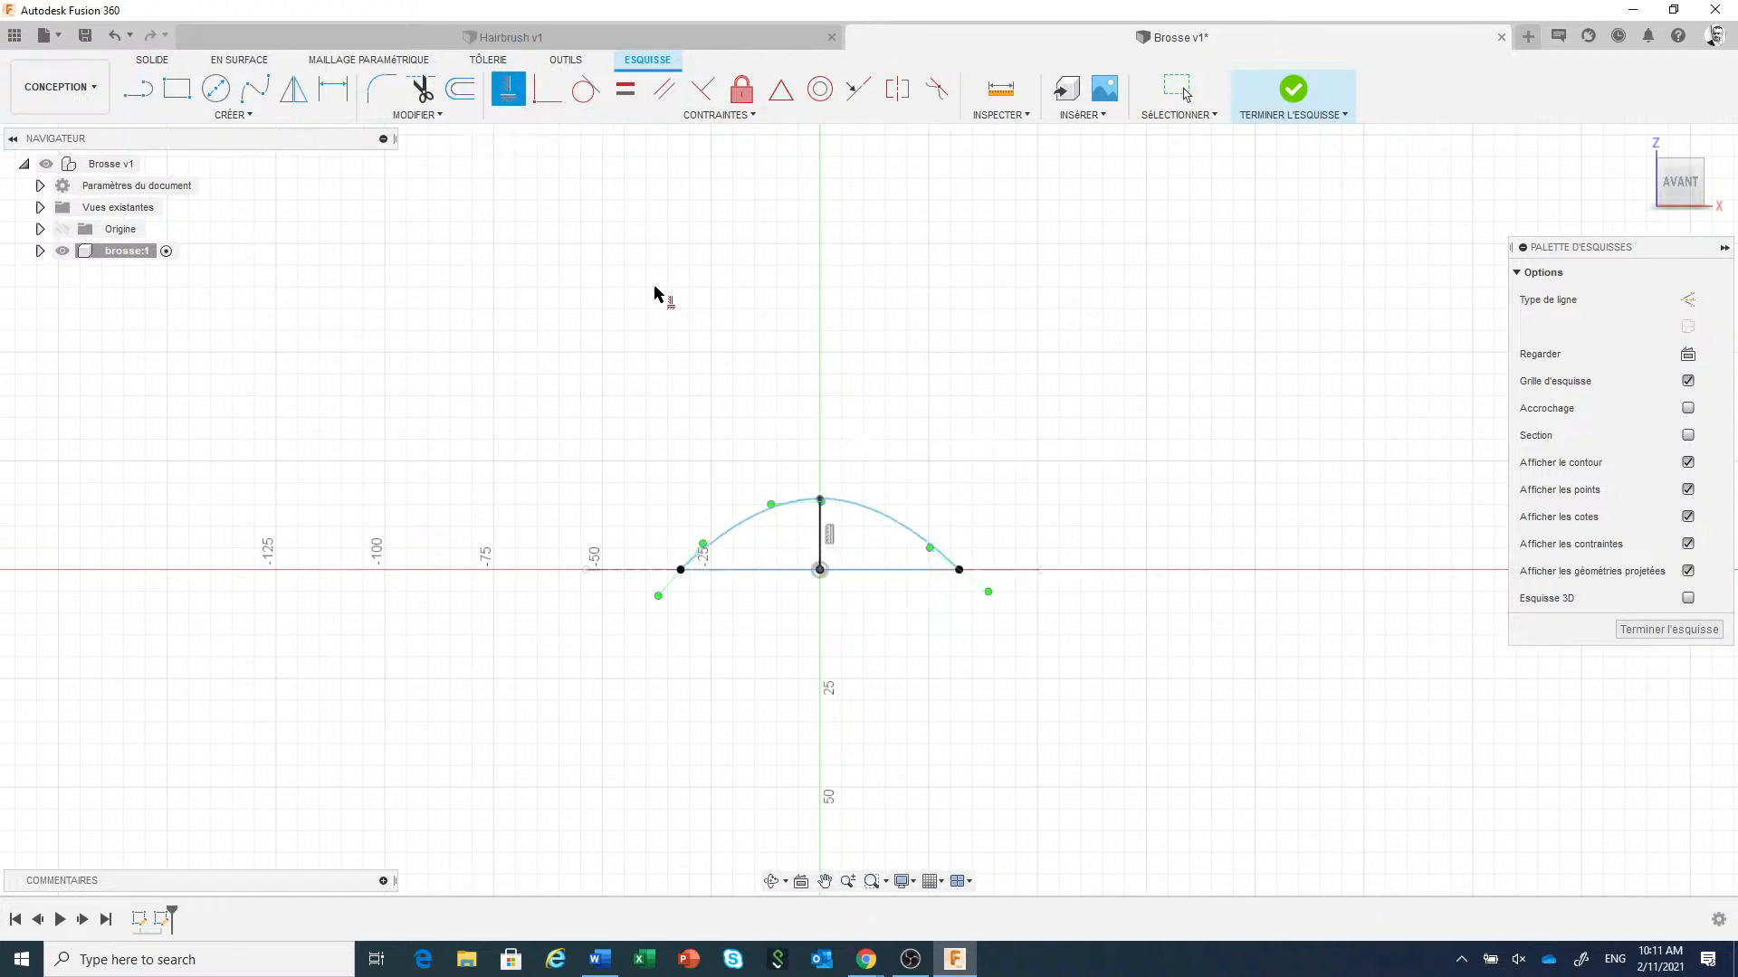
Dimension the vertical line under the spline's peak to 9 mm.
left_click(333, 88)
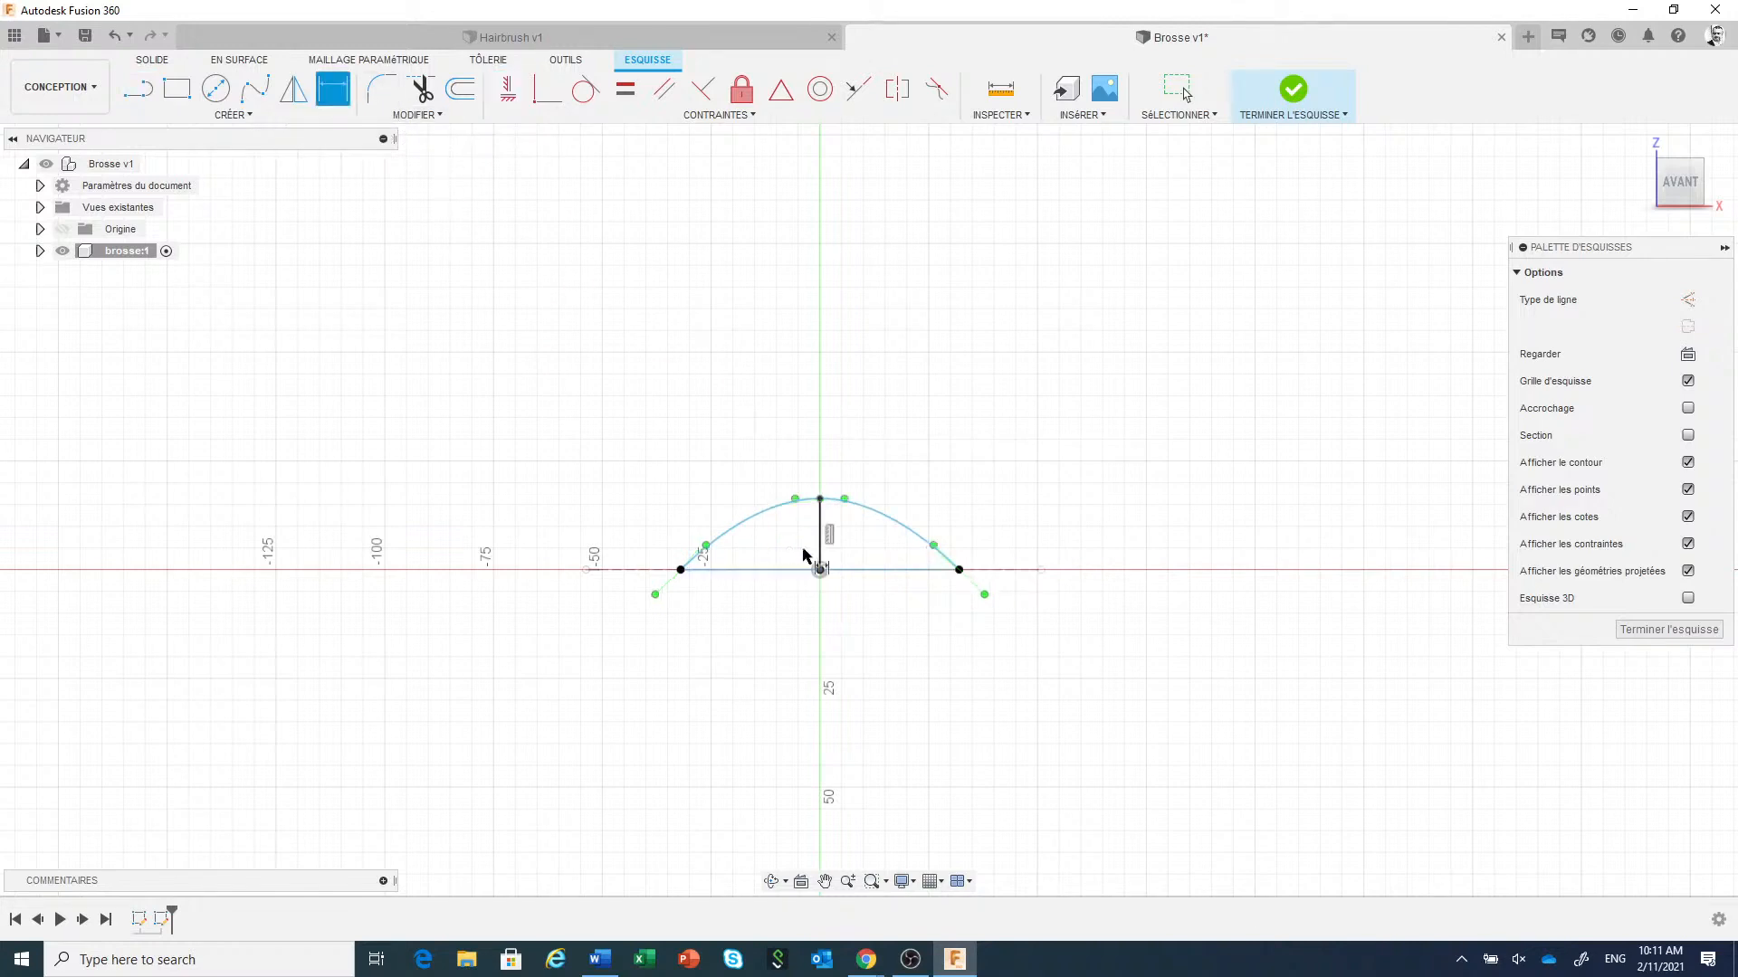
left_click(820, 543)
left_click(877, 546)
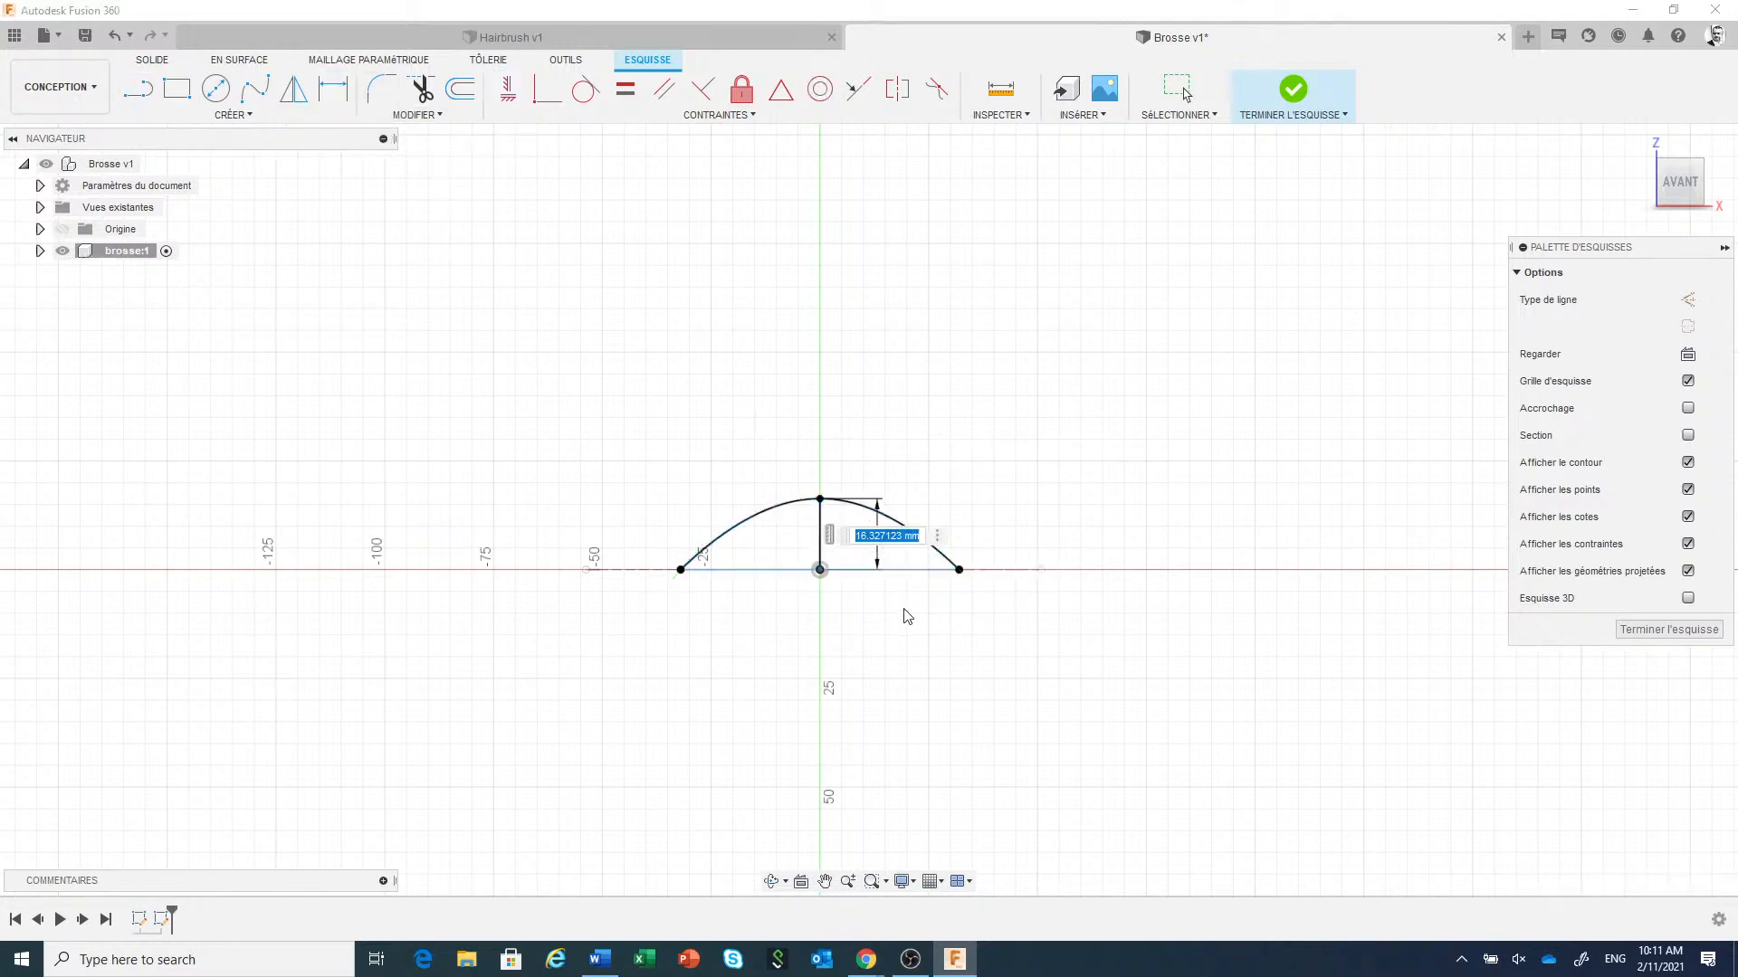
type("9")
key("Return")
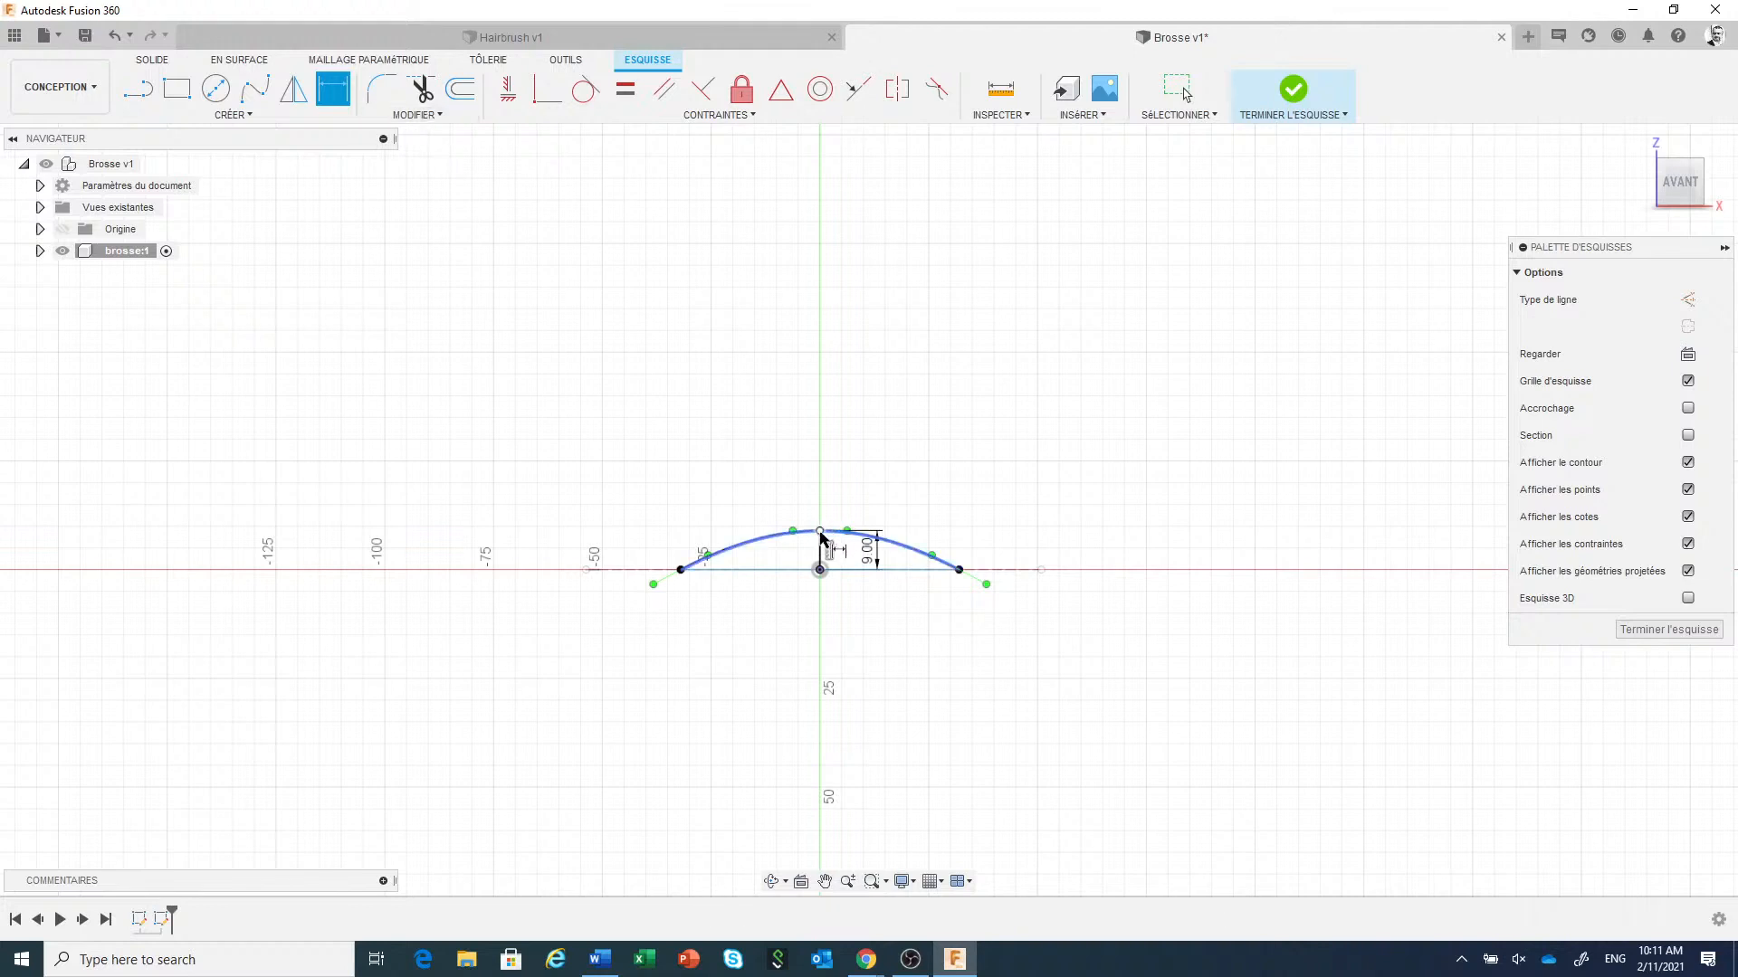
Break the arched spline at the vertical line and finish the front-plane sketch.
left_click(422, 116)
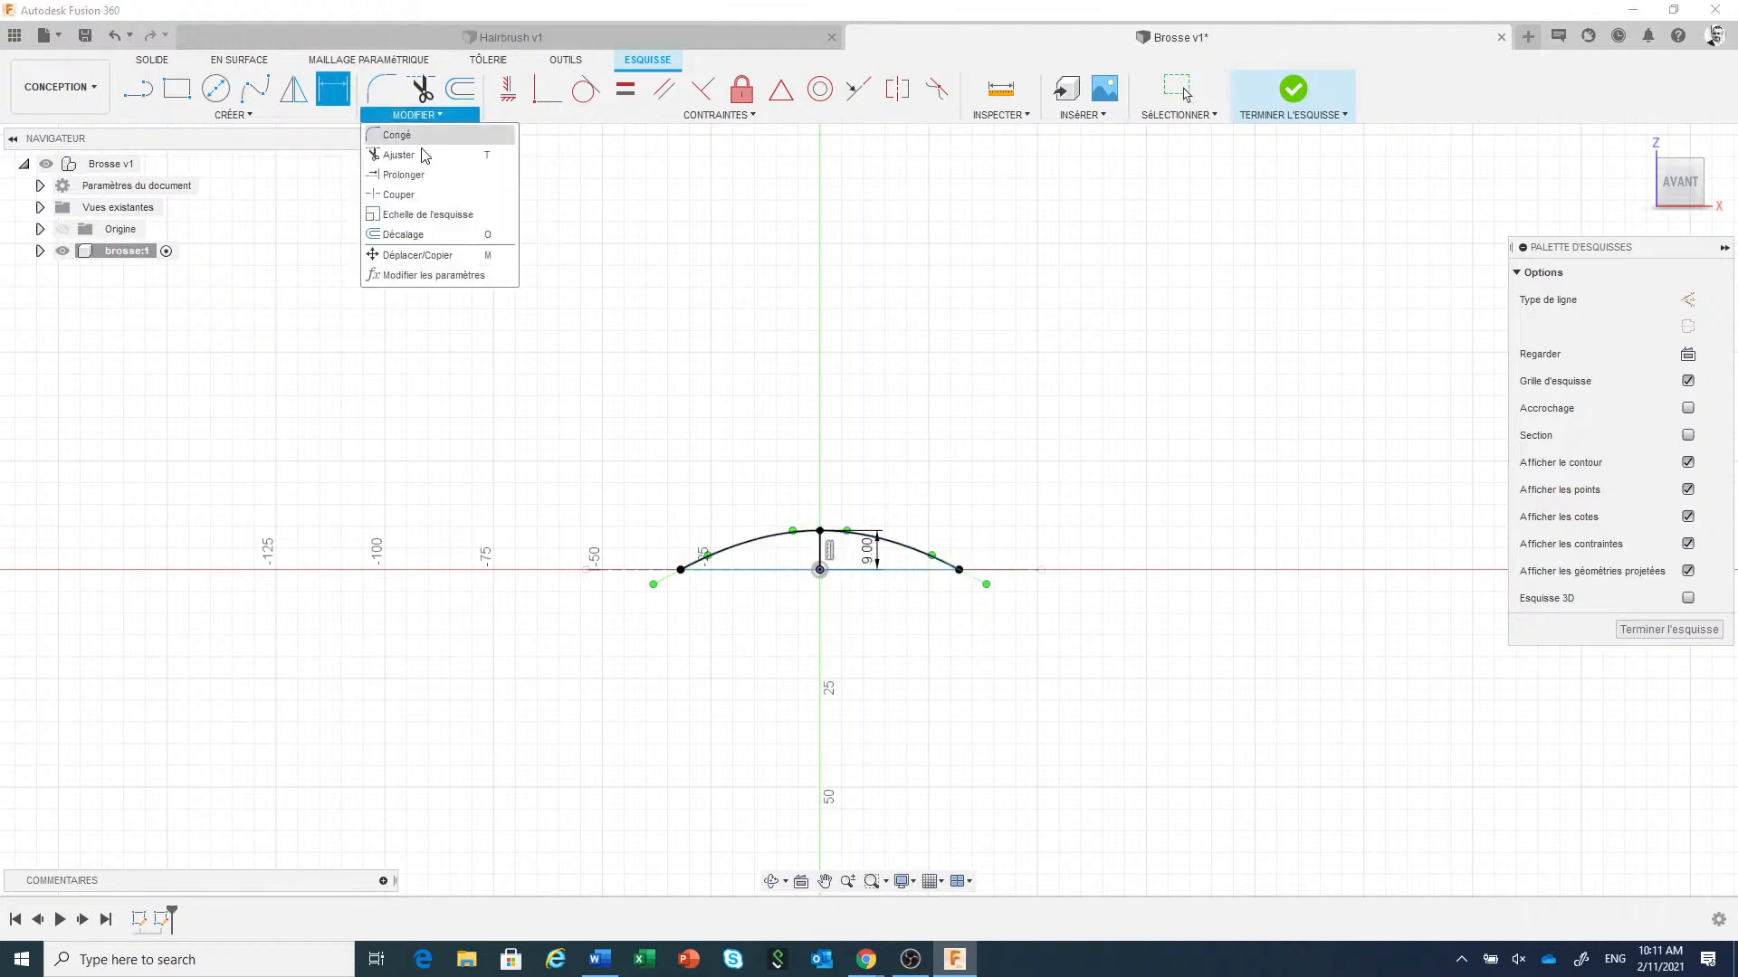
left_click(419, 196)
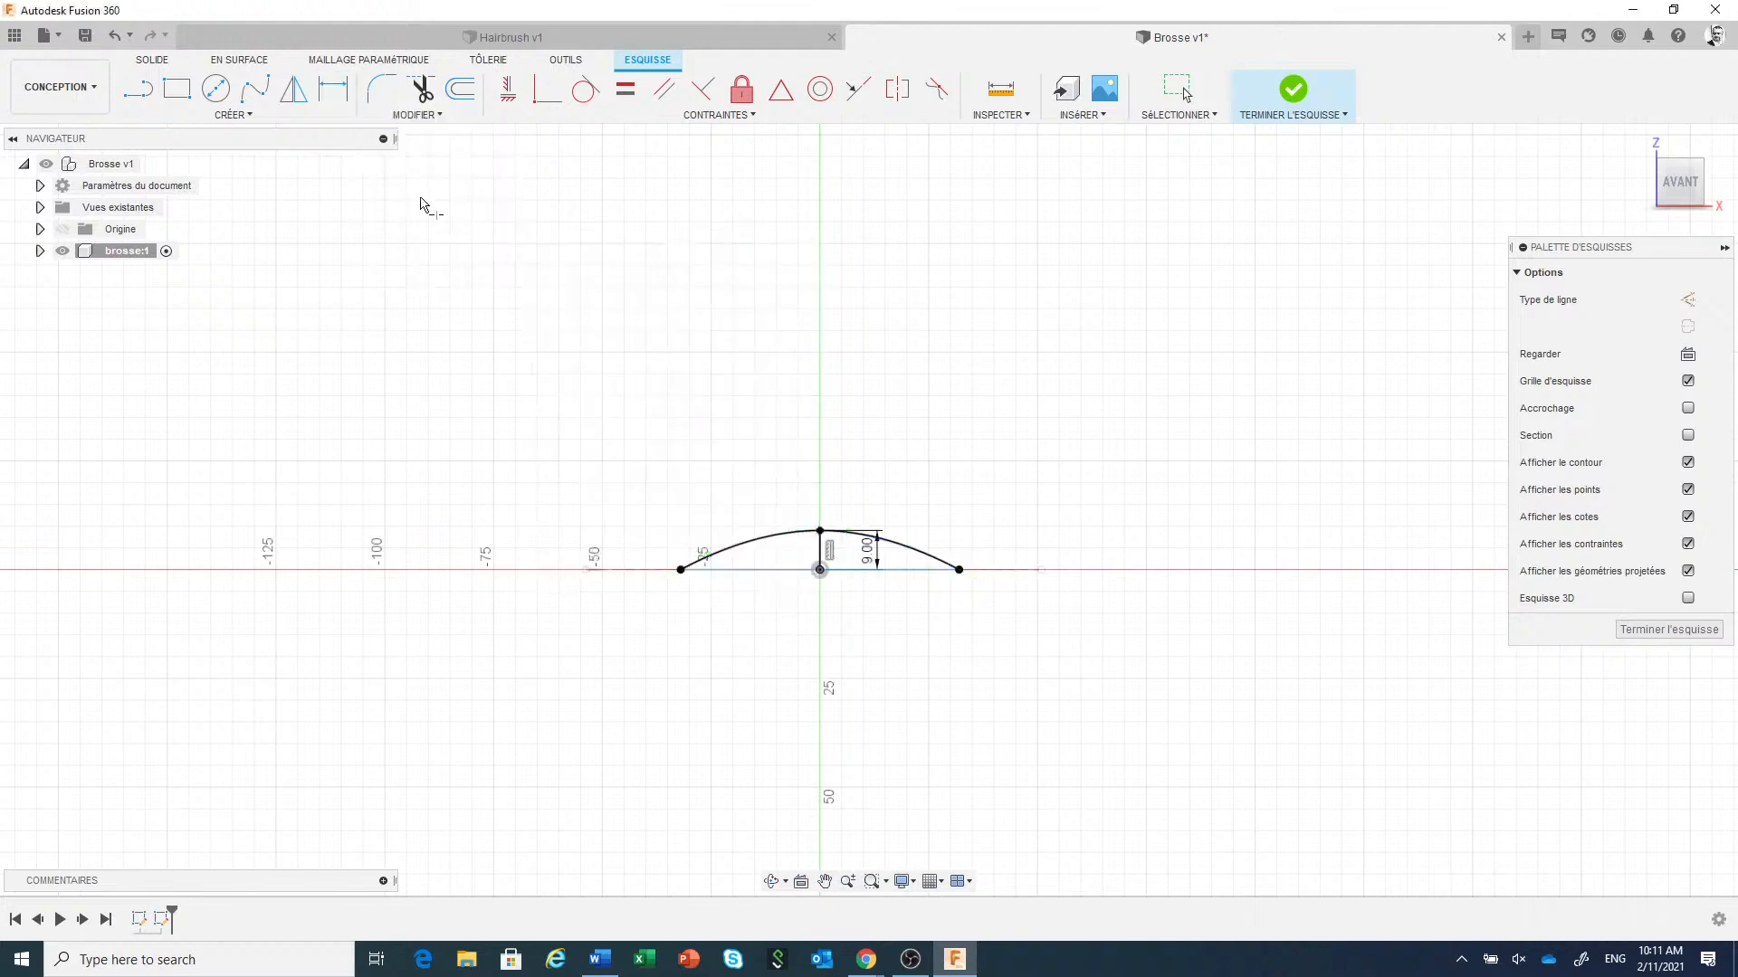
left_click(774, 541)
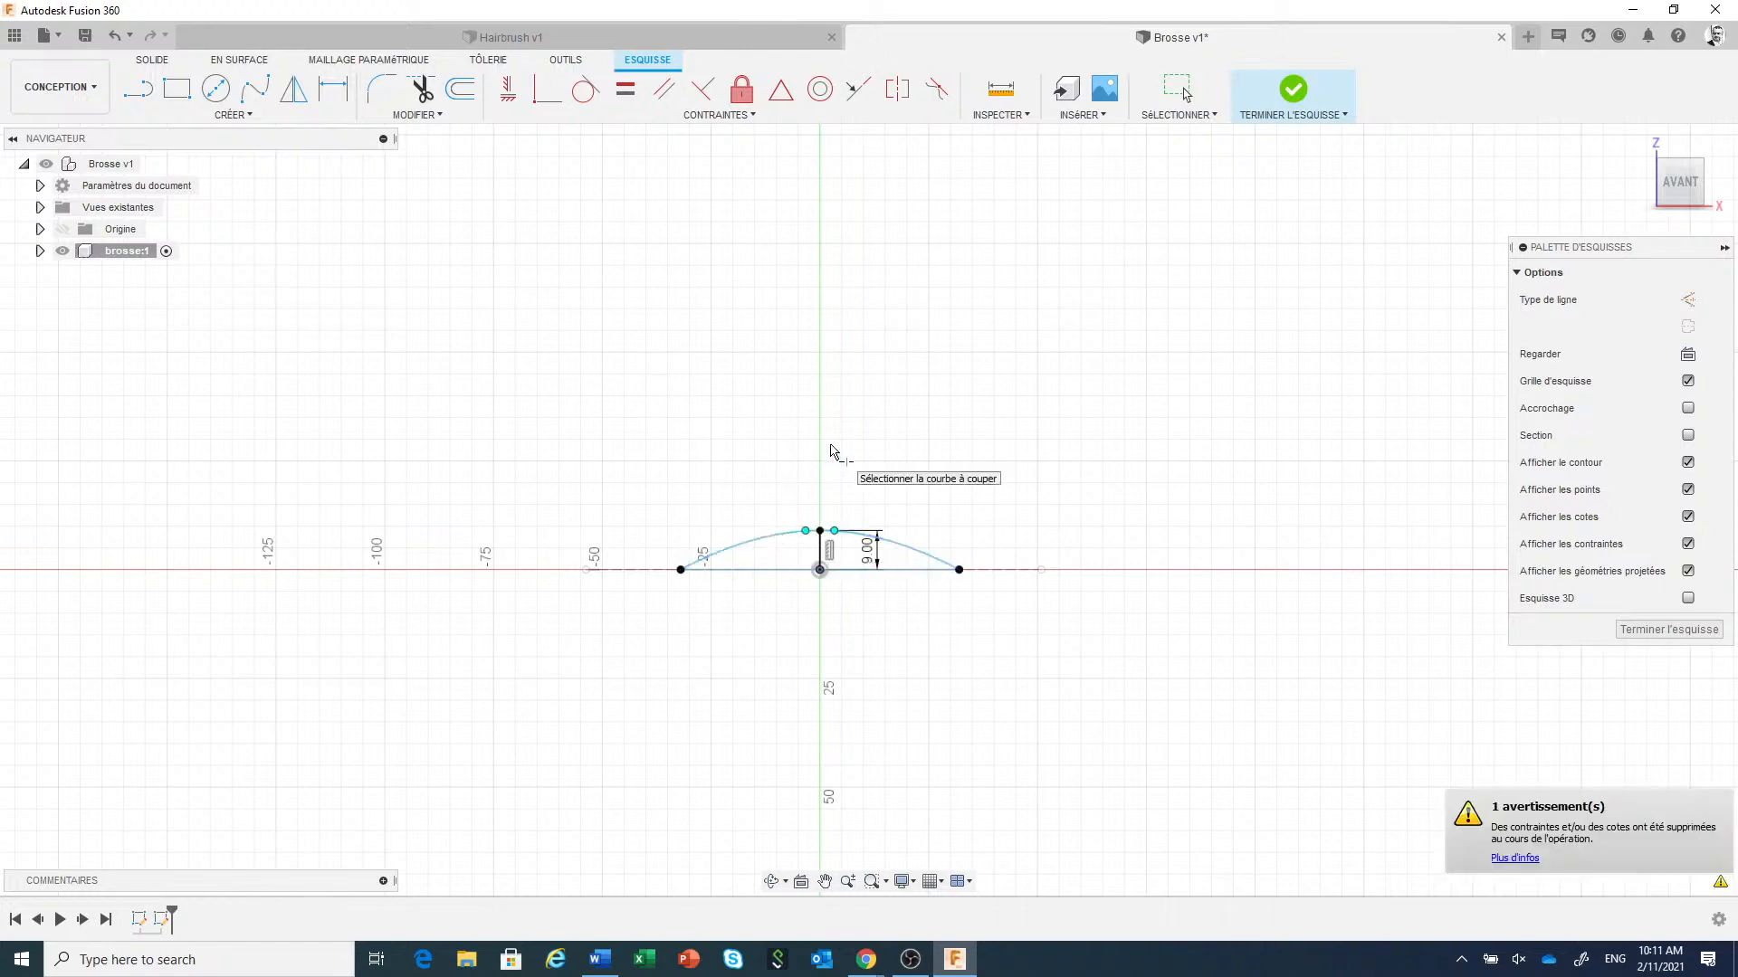
left_click(1296, 91)
Sketch on the YZ plane a three-point fit spline between the ends of the ellipse's length, passing through the vertical line's upper endpoint.
left_click(138, 88)
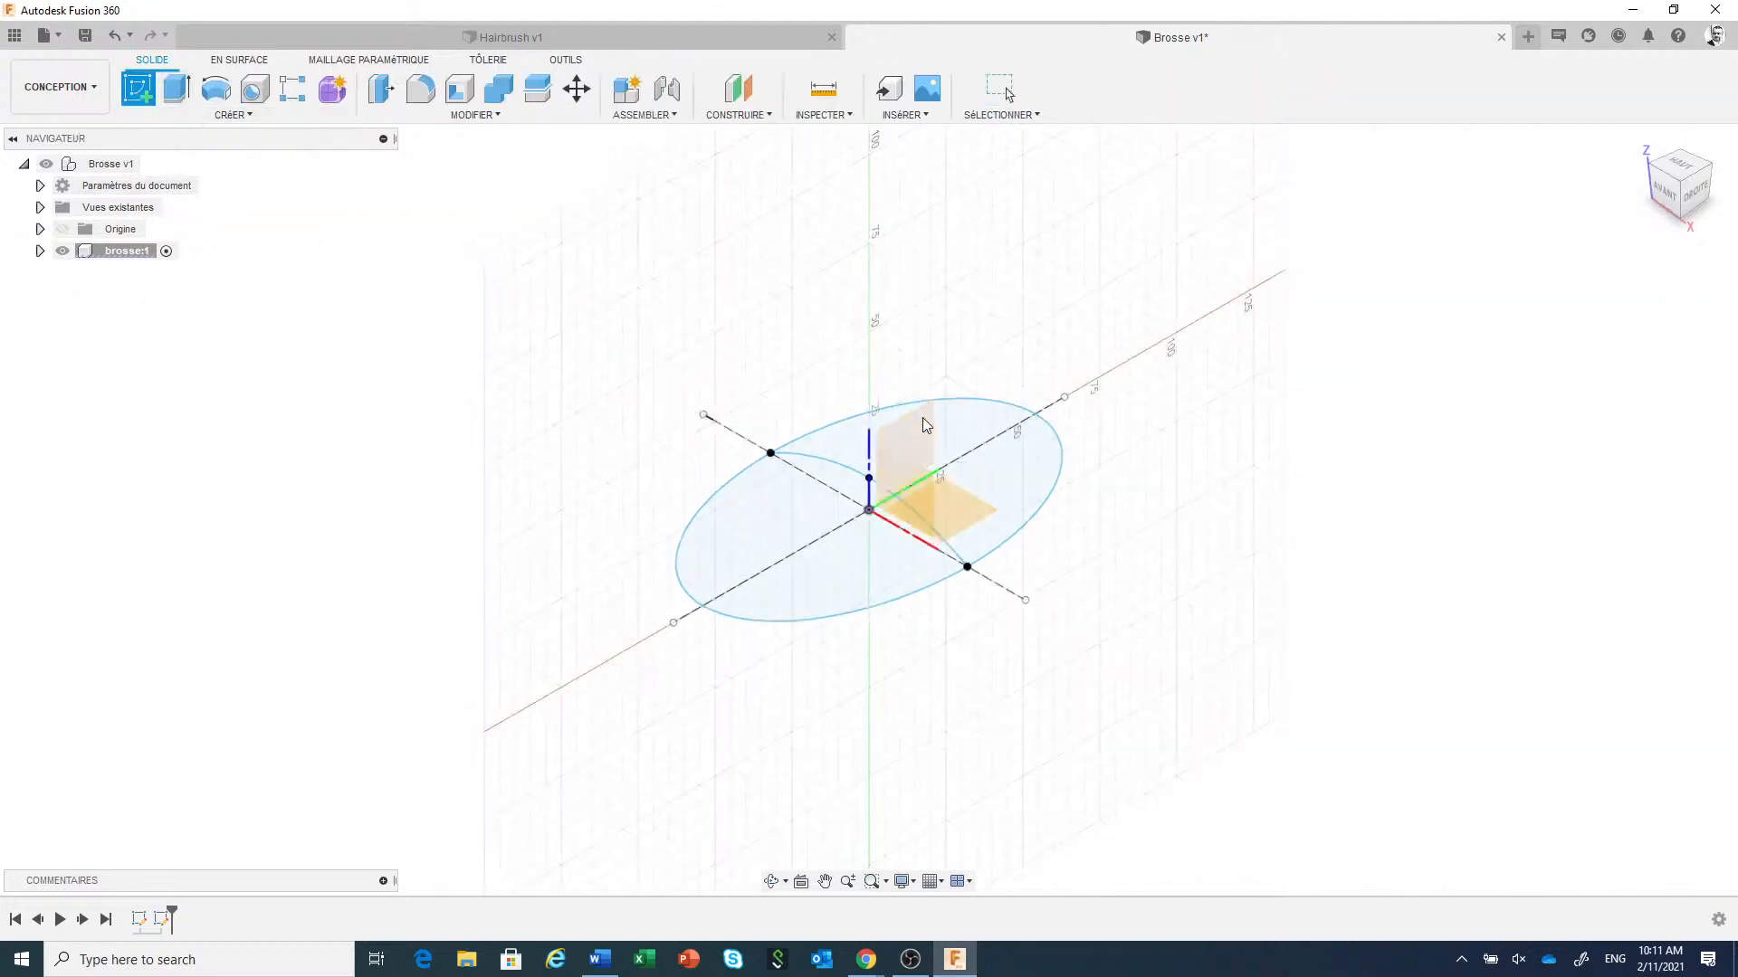
left_click(922, 427)
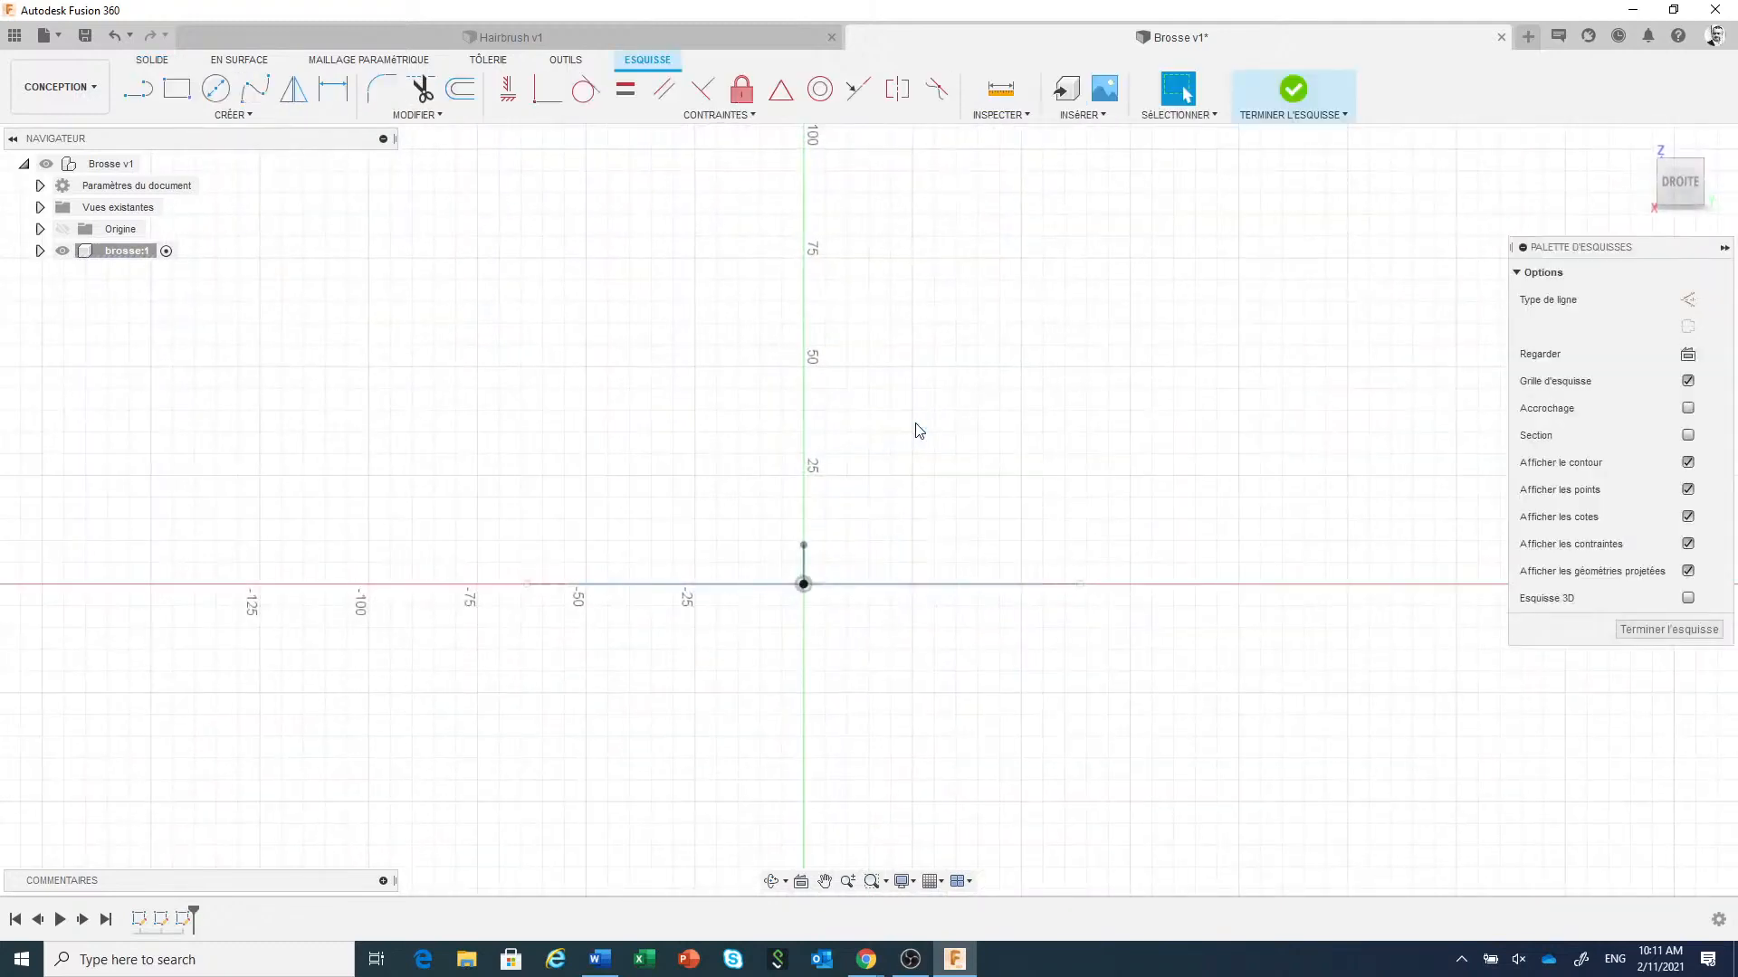
left_click(255, 88)
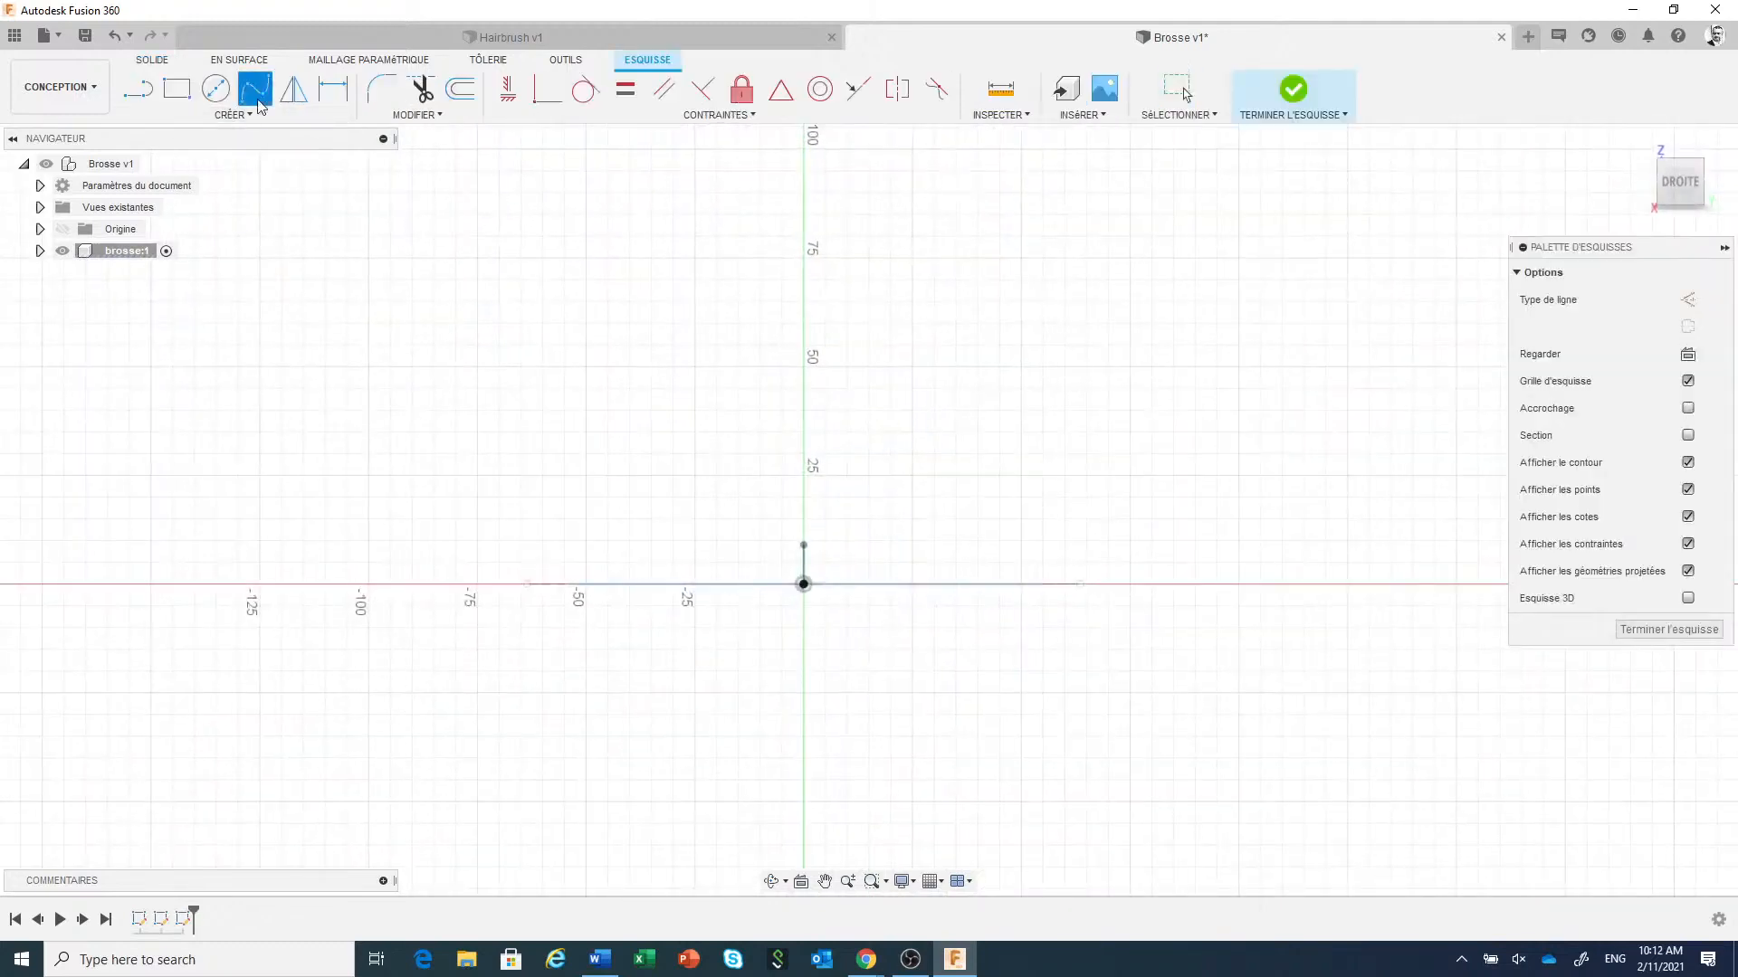
left_click(568, 583)
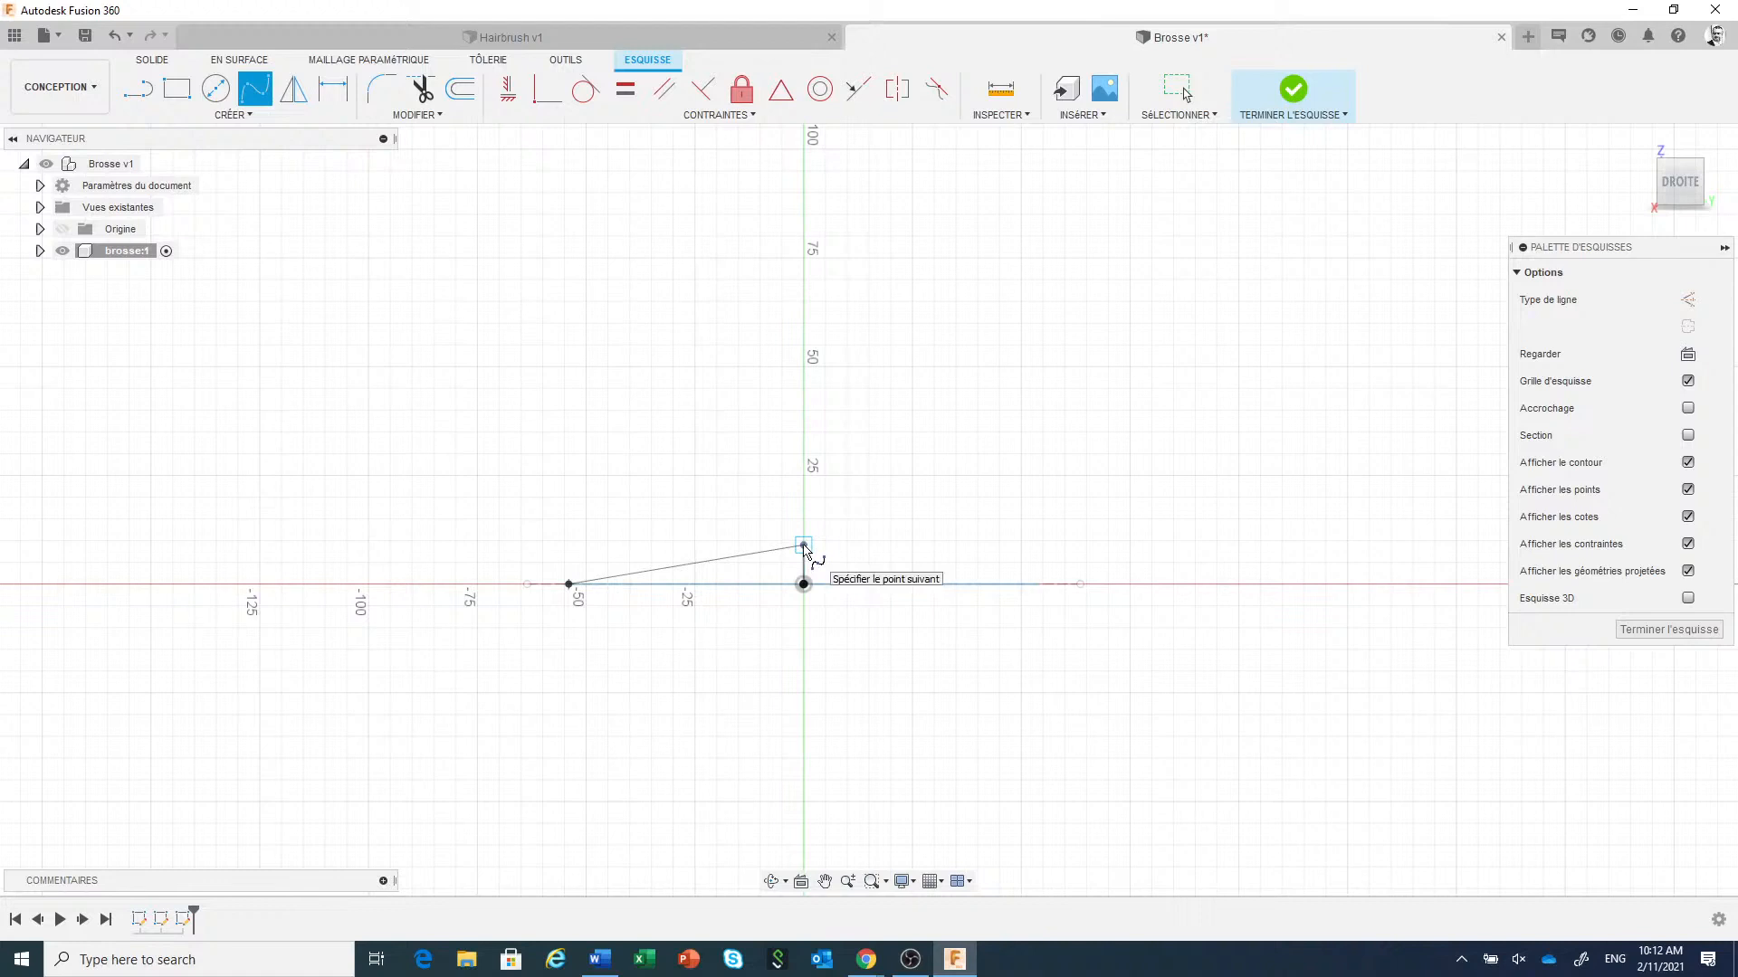
left_click(804, 545)
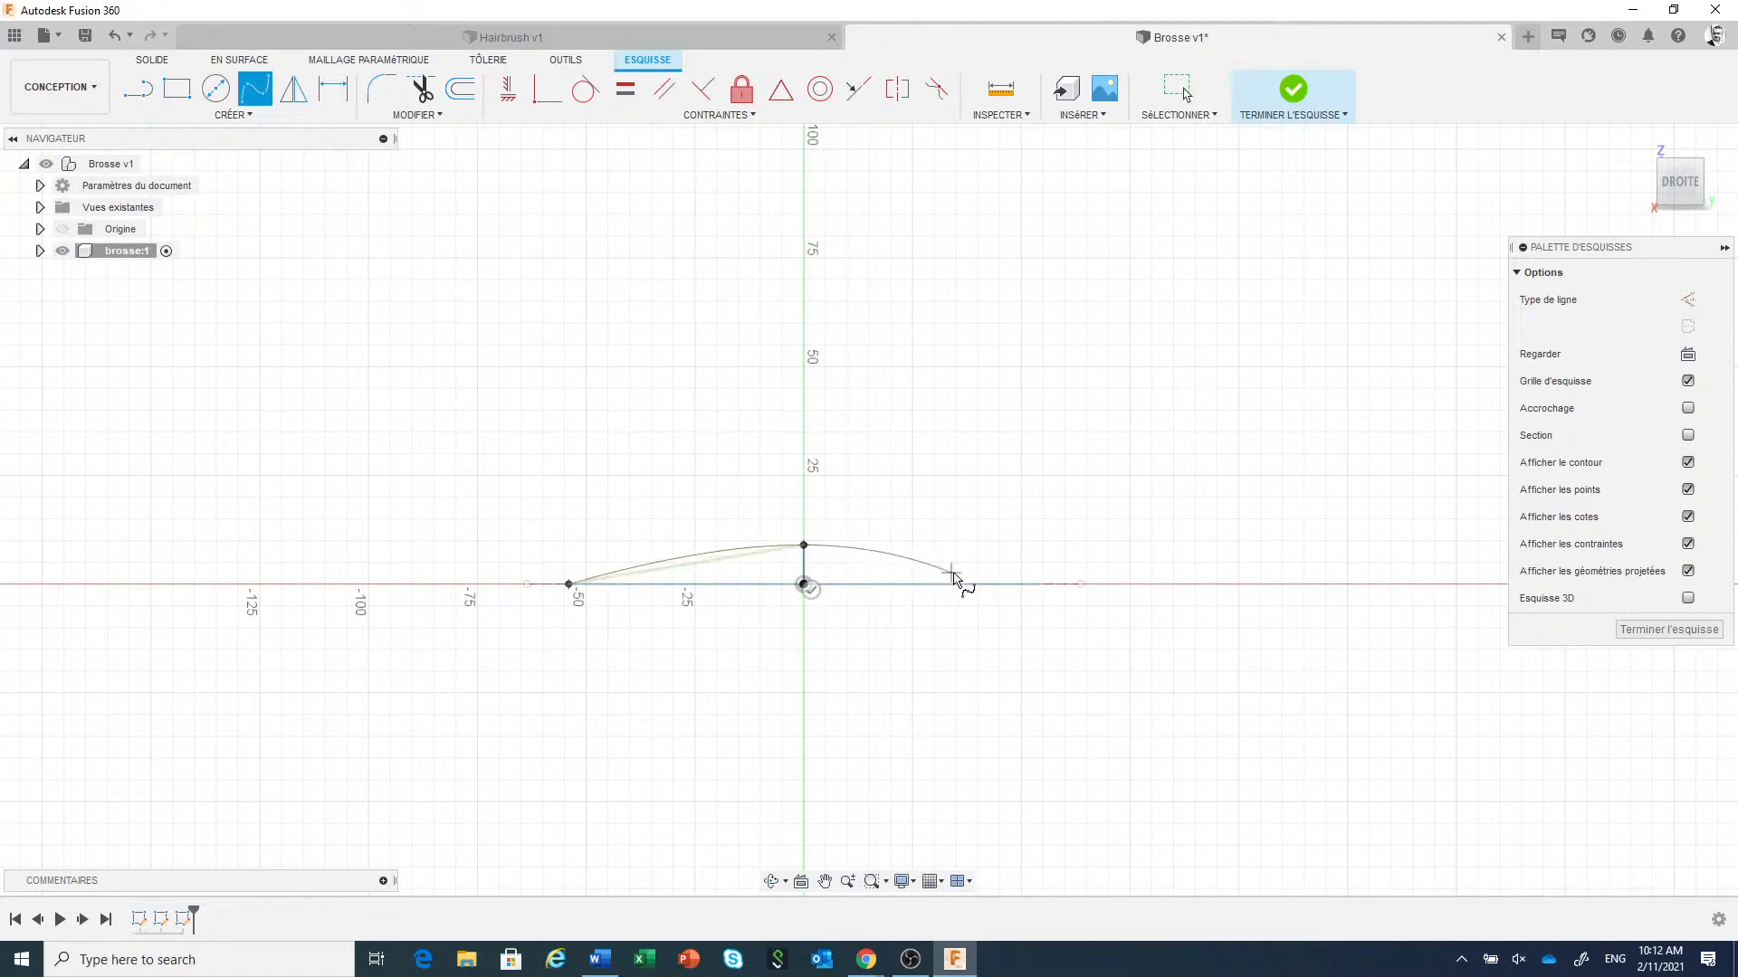
left_click(1038, 585)
right_click(1042, 525)
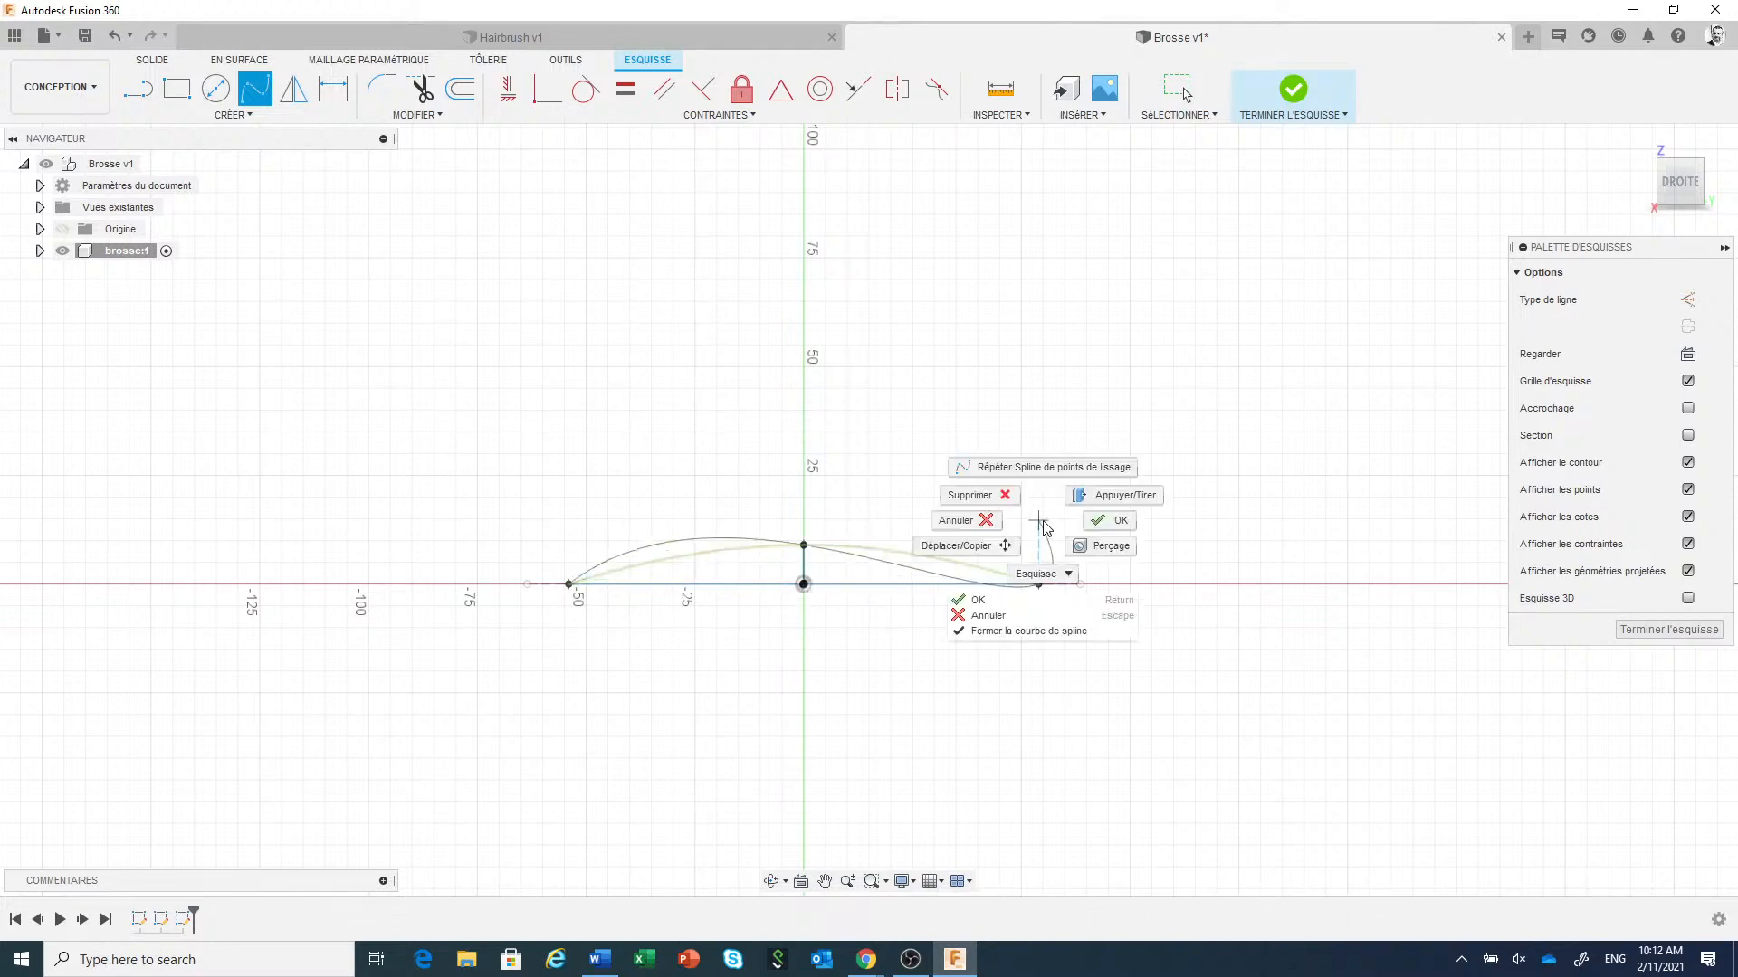
left_click(997, 602)
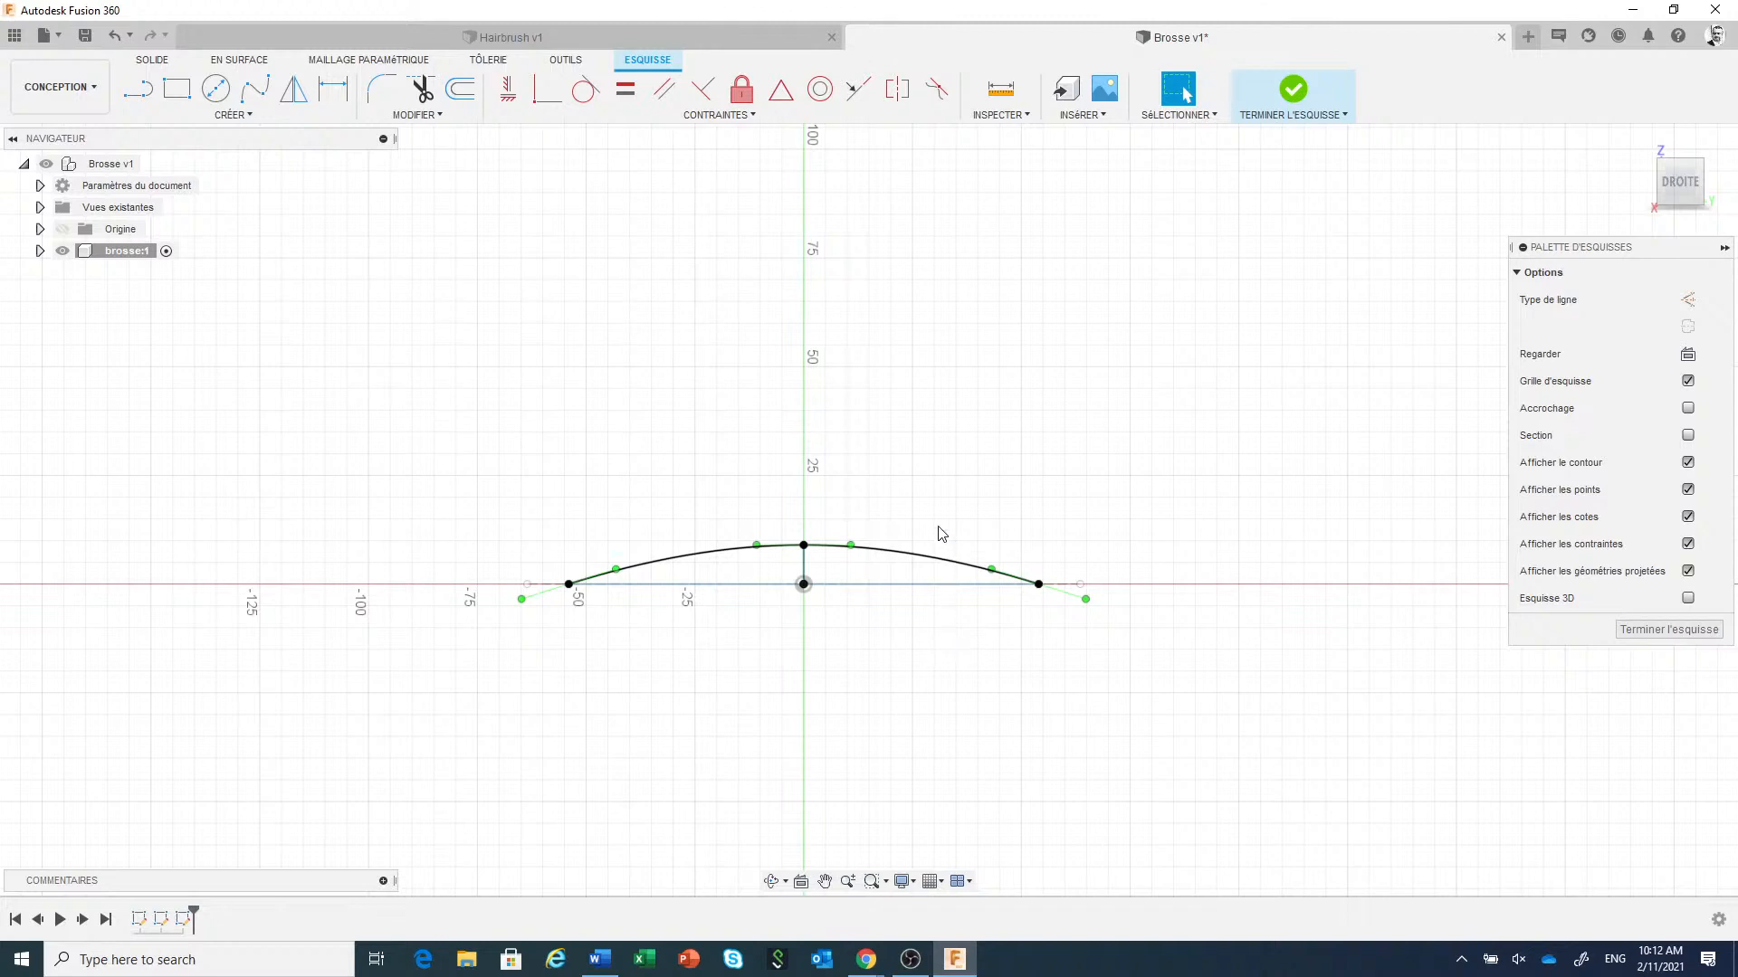
left_click(804, 545)
left_click(417, 114)
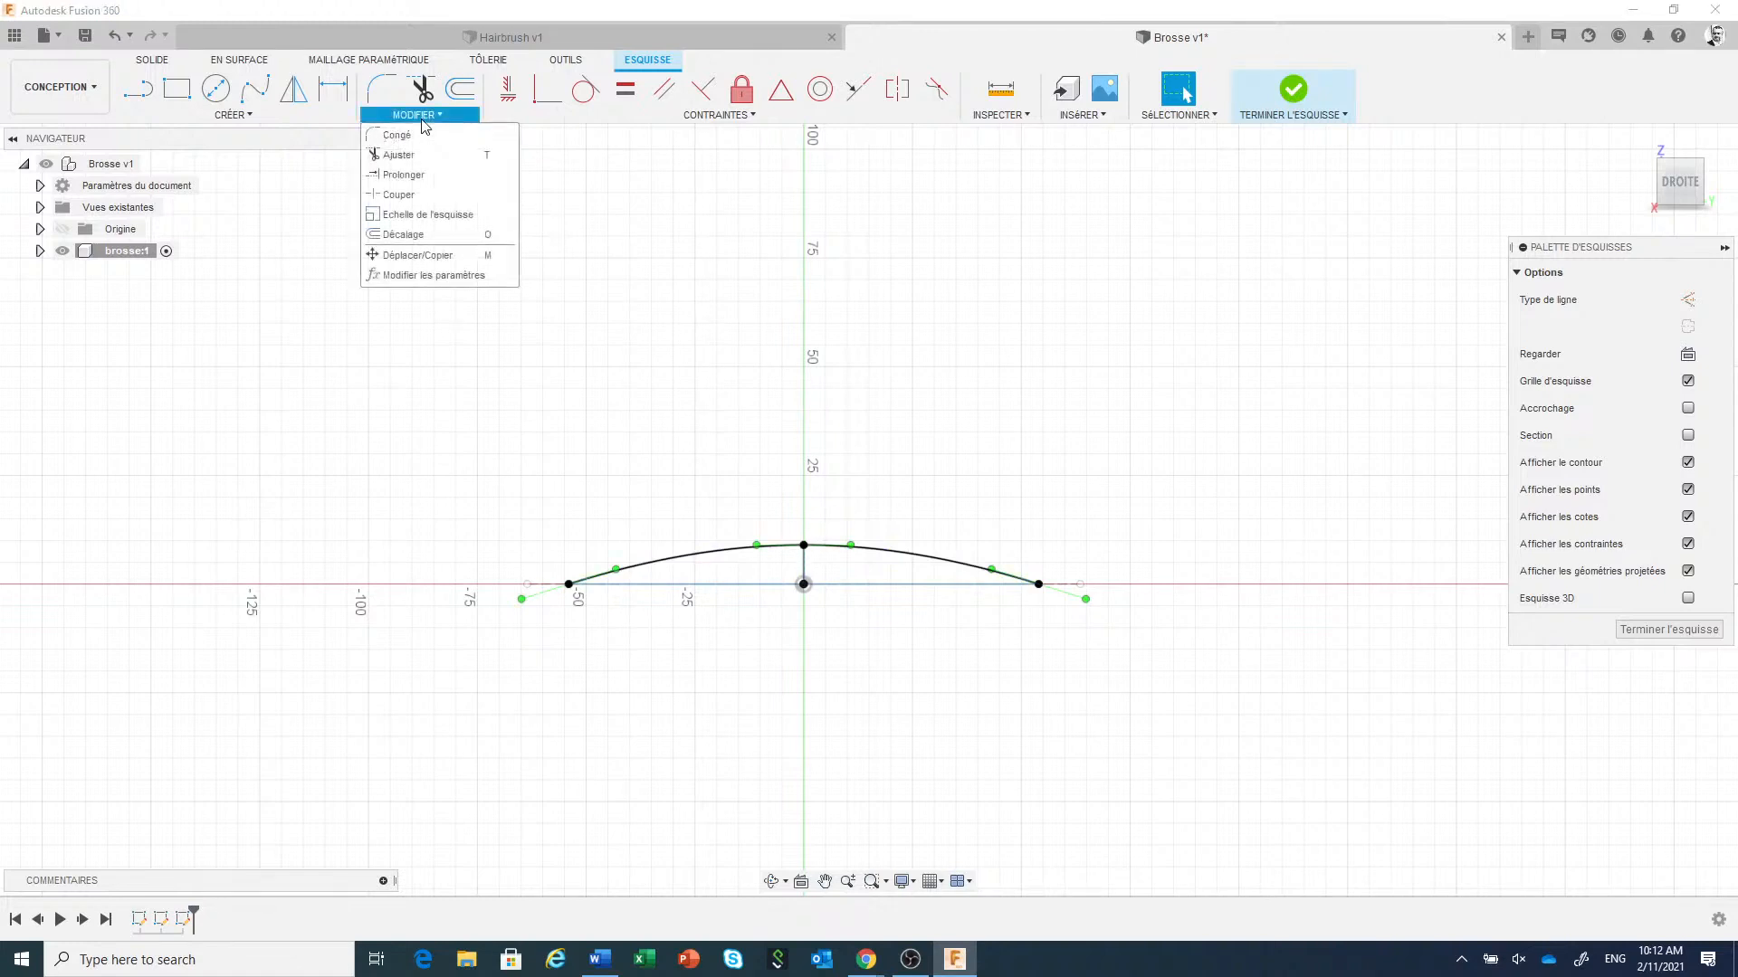
left_click(427, 195)
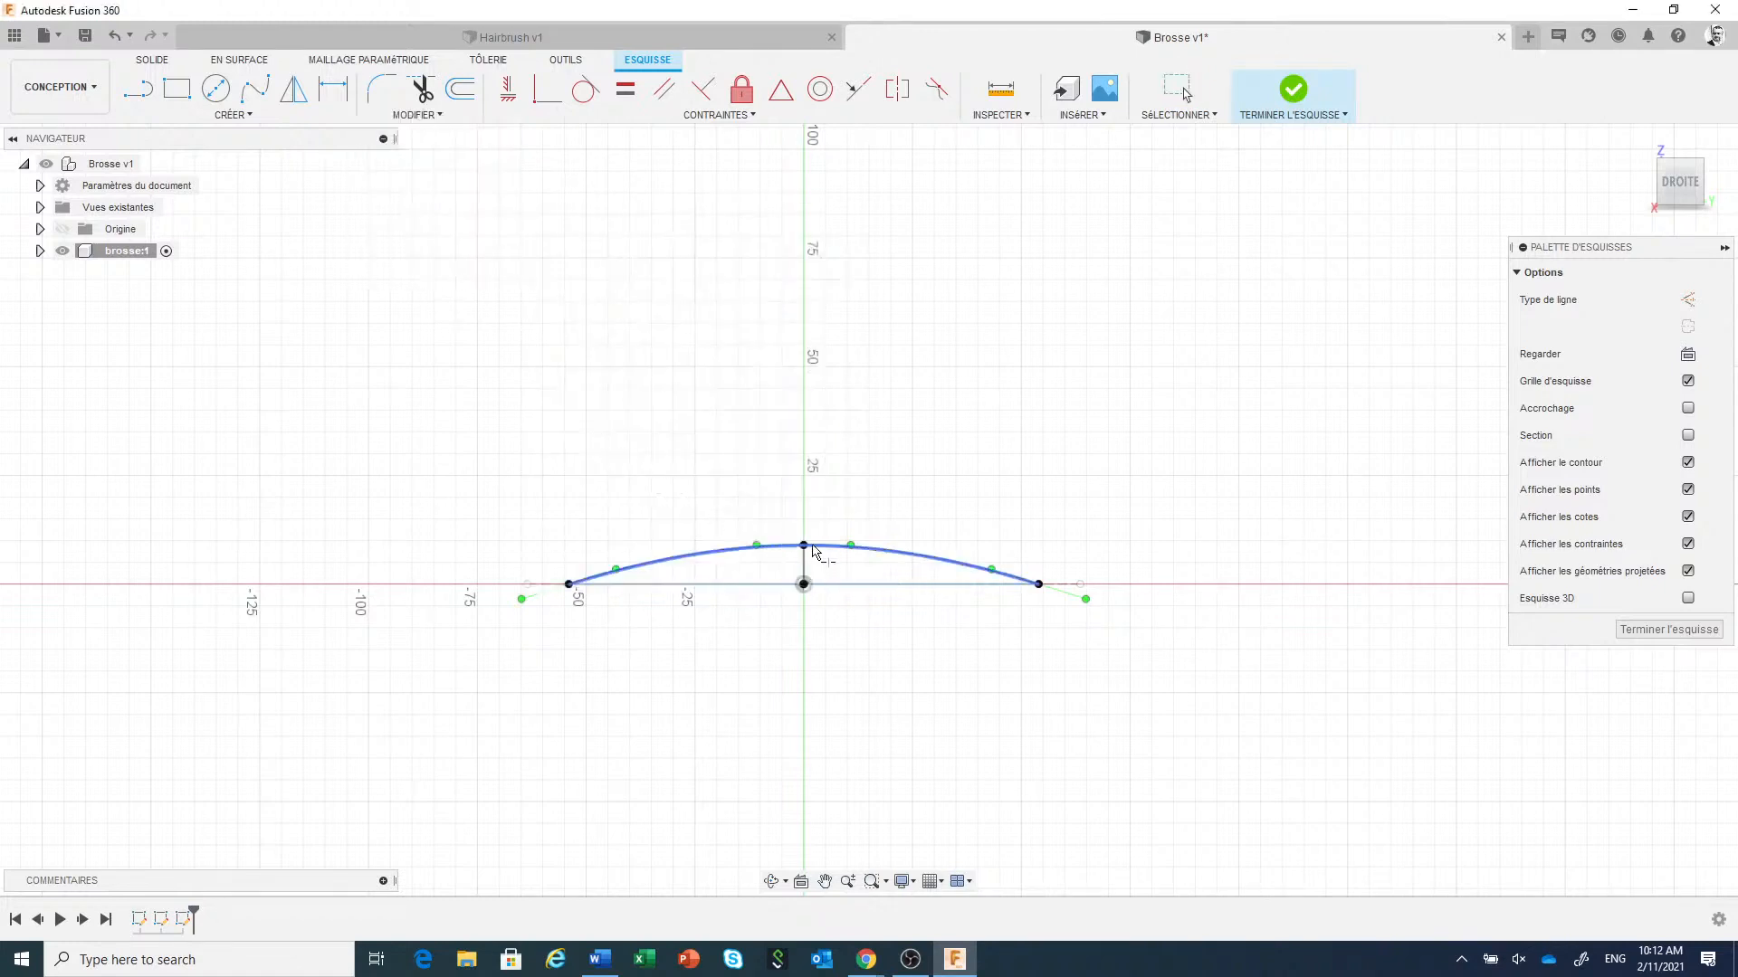
key("Escape")
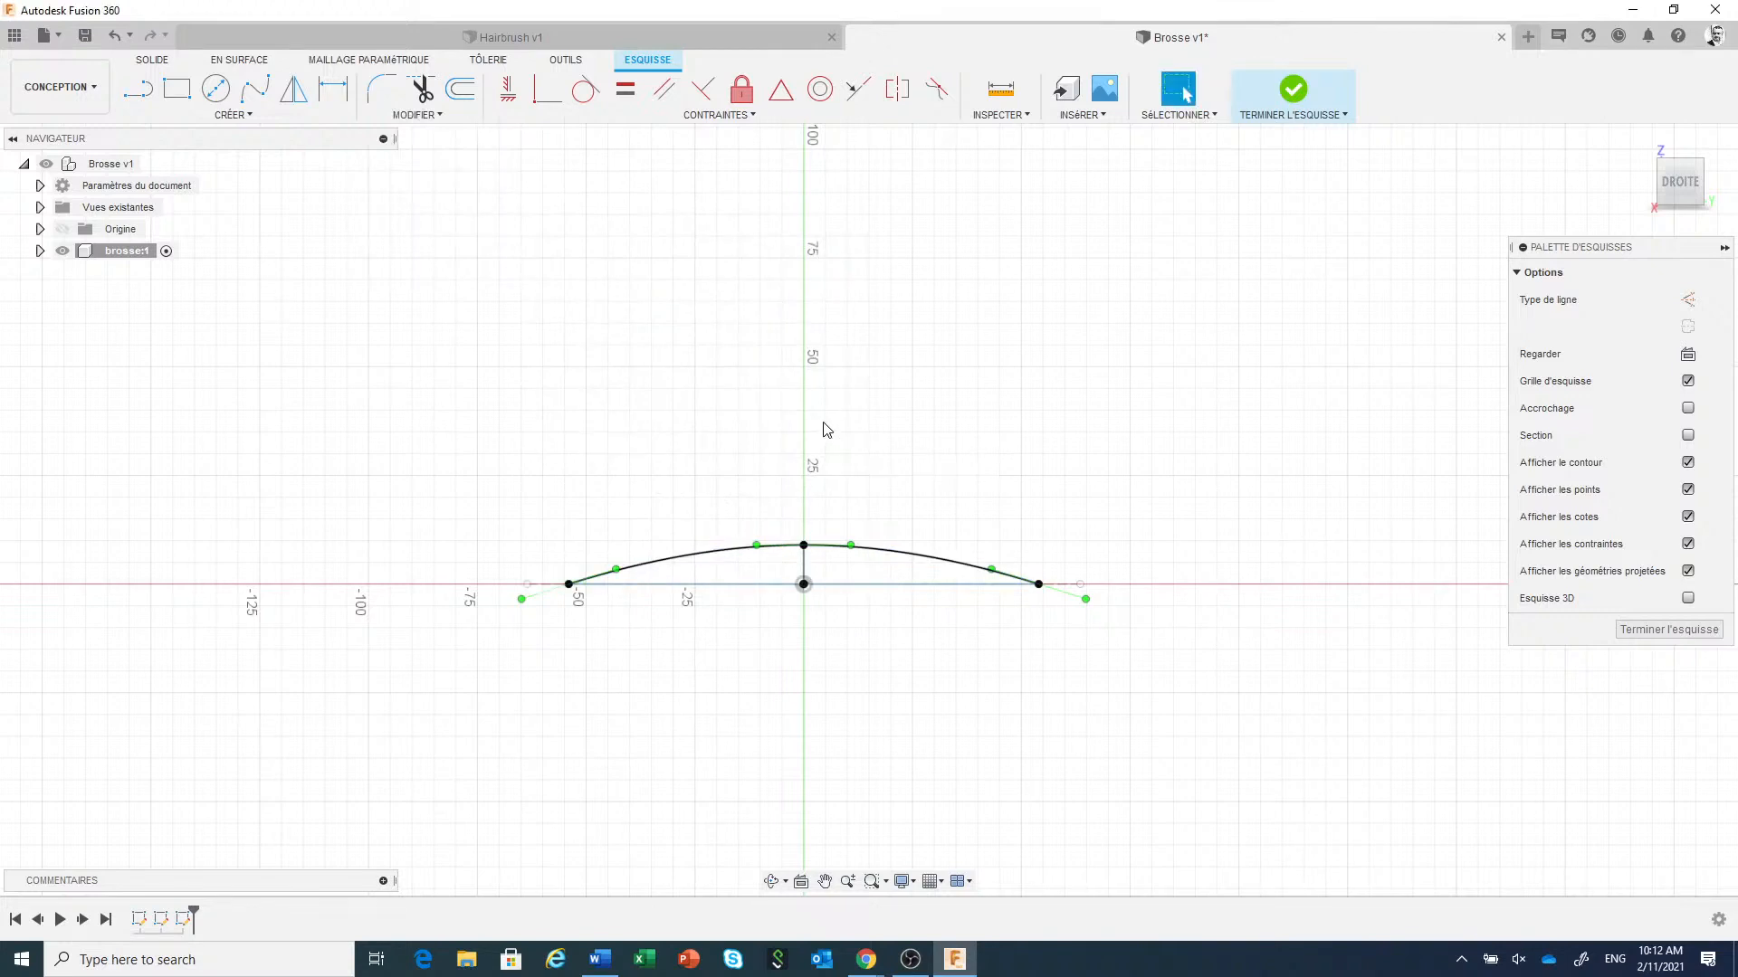
Project the vertical line under the spline's peak into the current sketch with a linked projection.
left_click(252, 115)
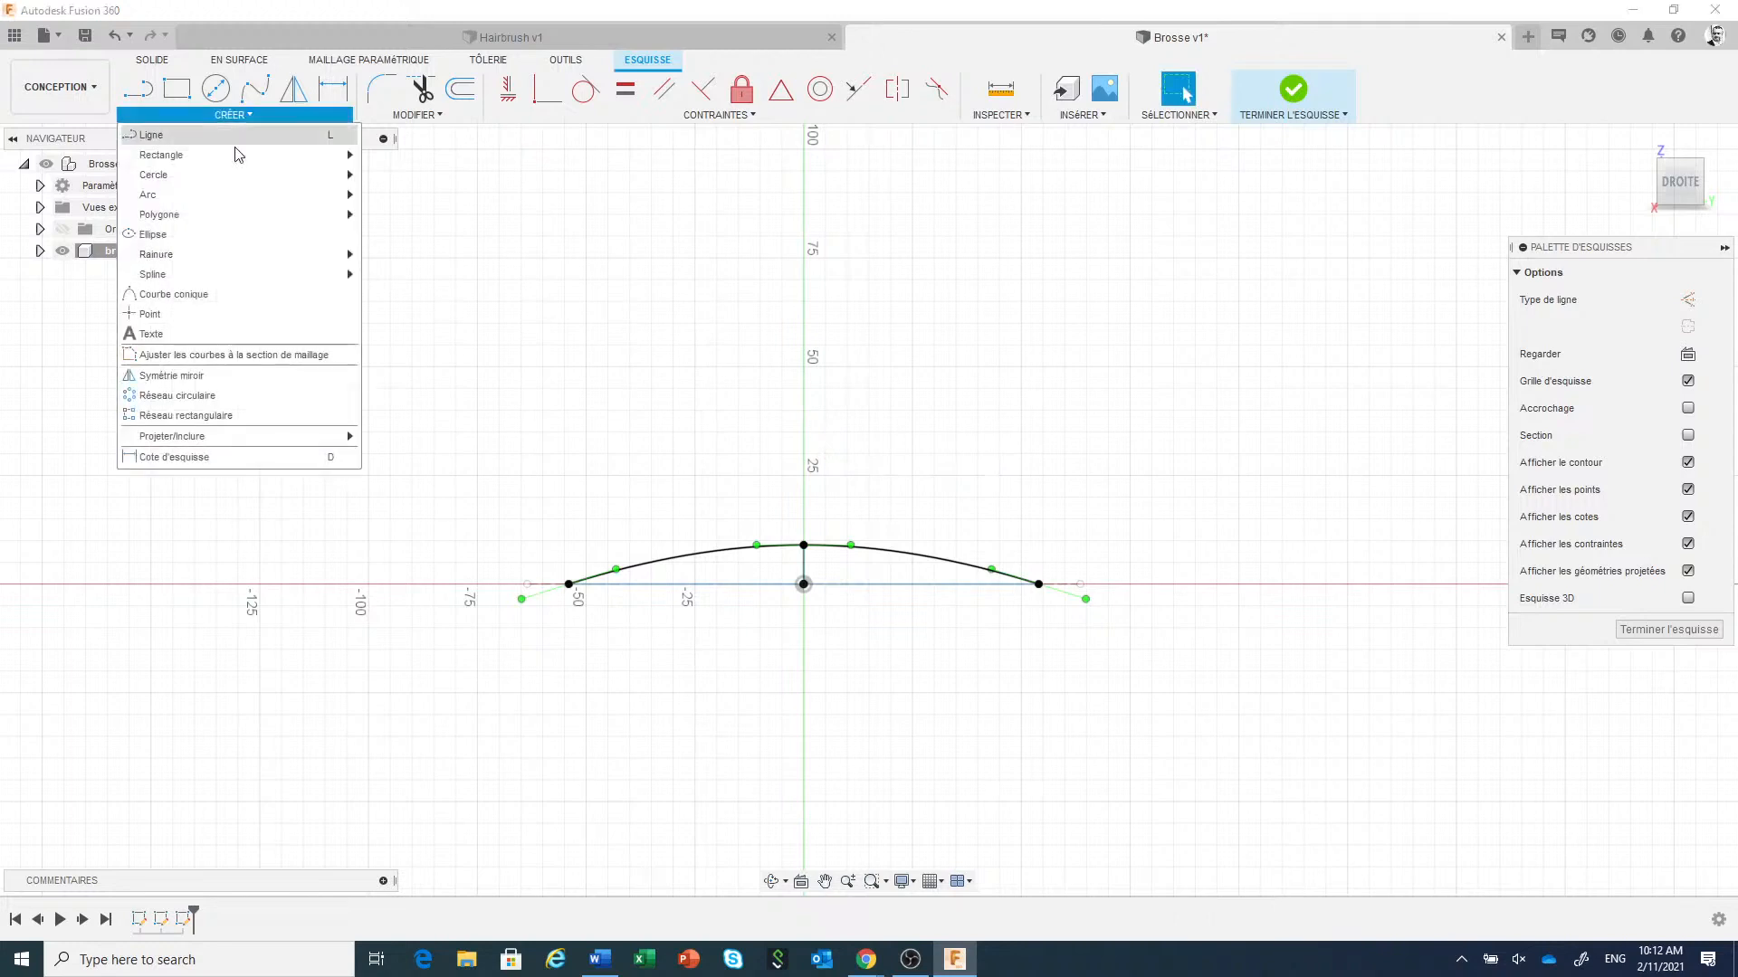
mouse_move(299, 436)
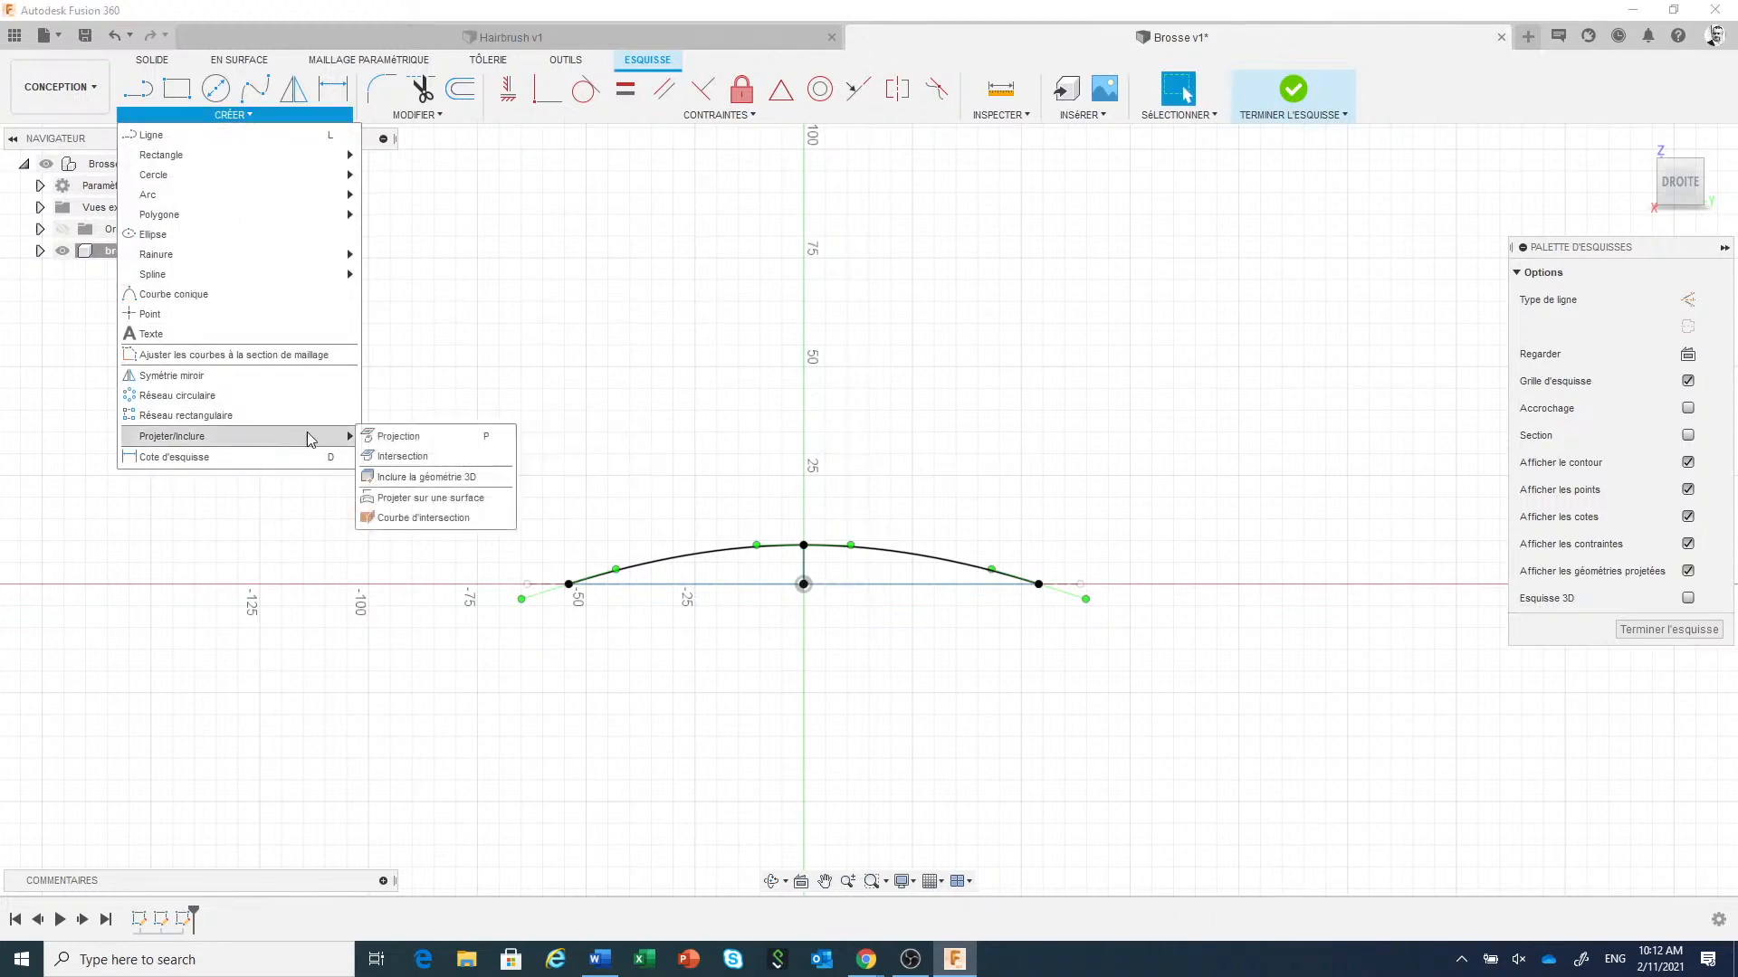
left_click(400, 441)
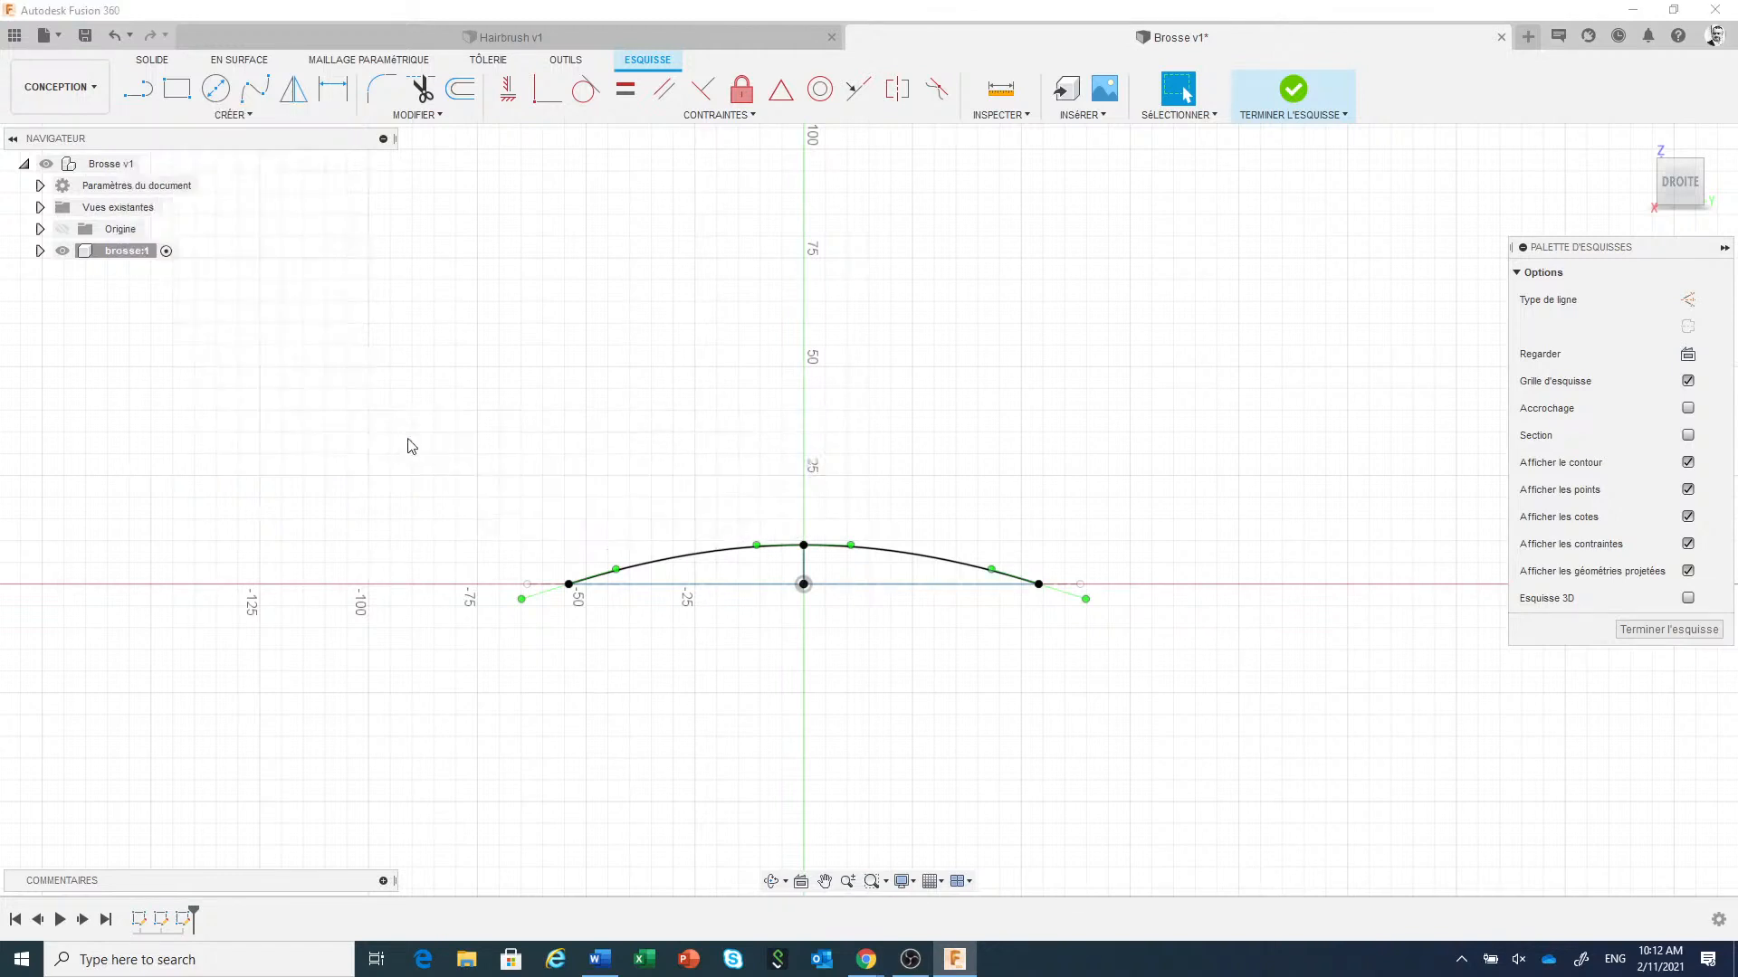
left_click(804, 563)
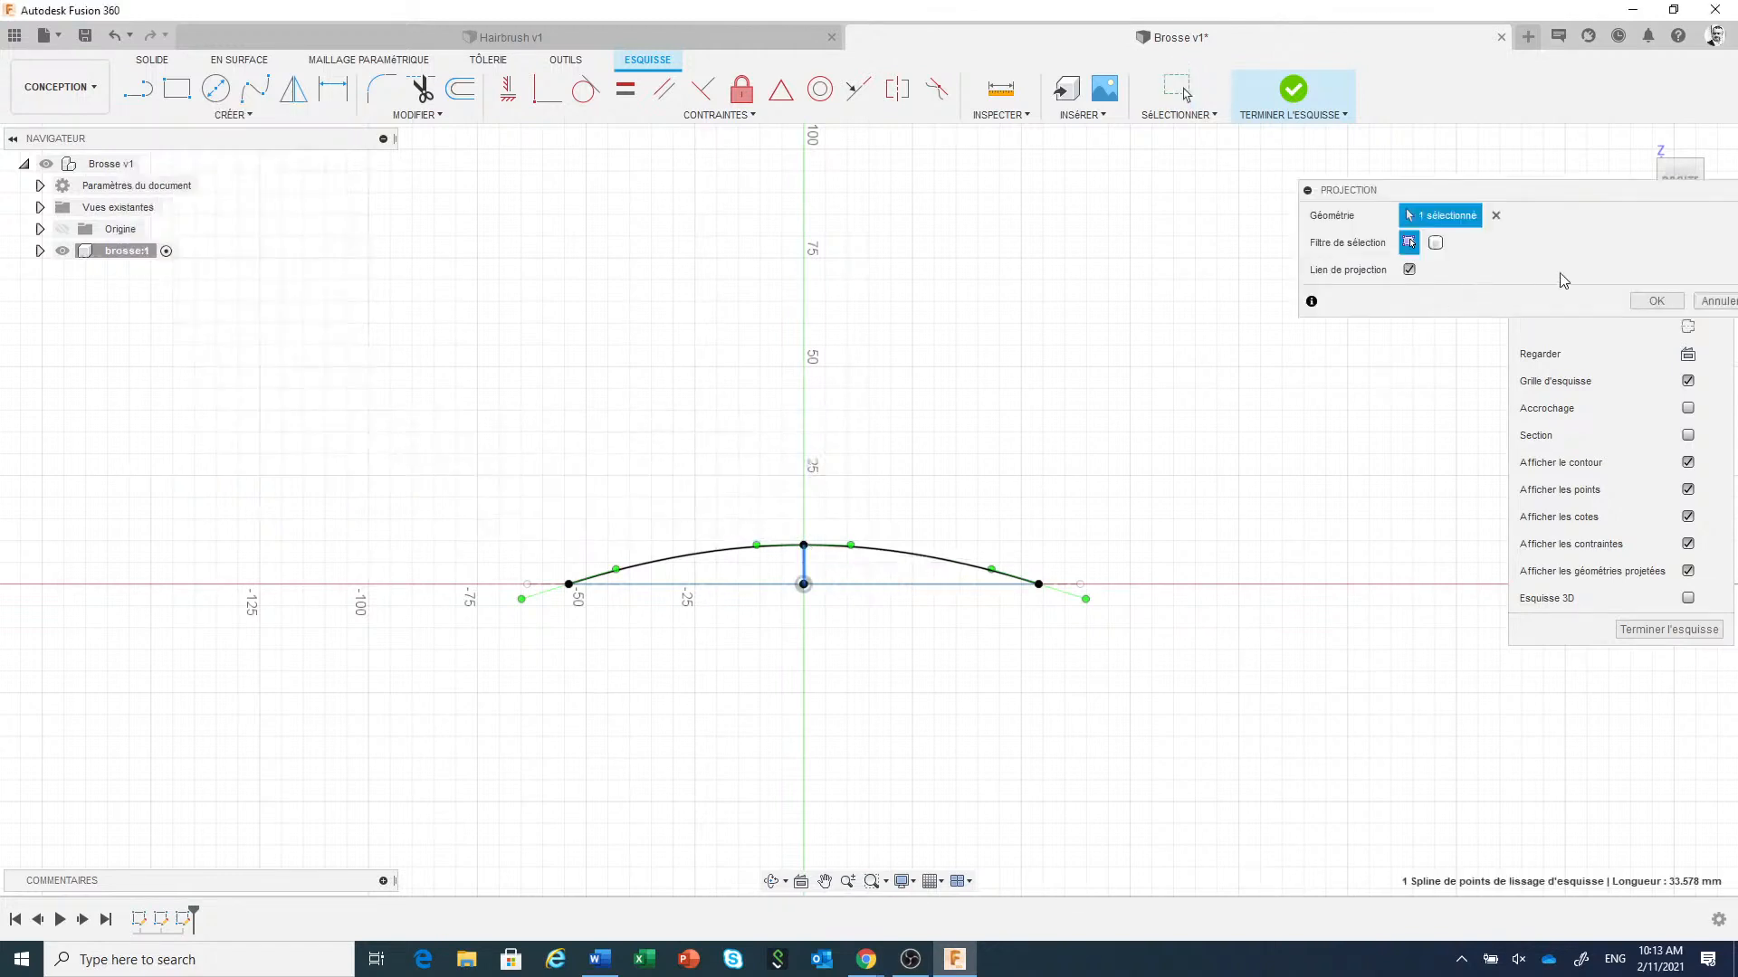
left_click(1634, 301)
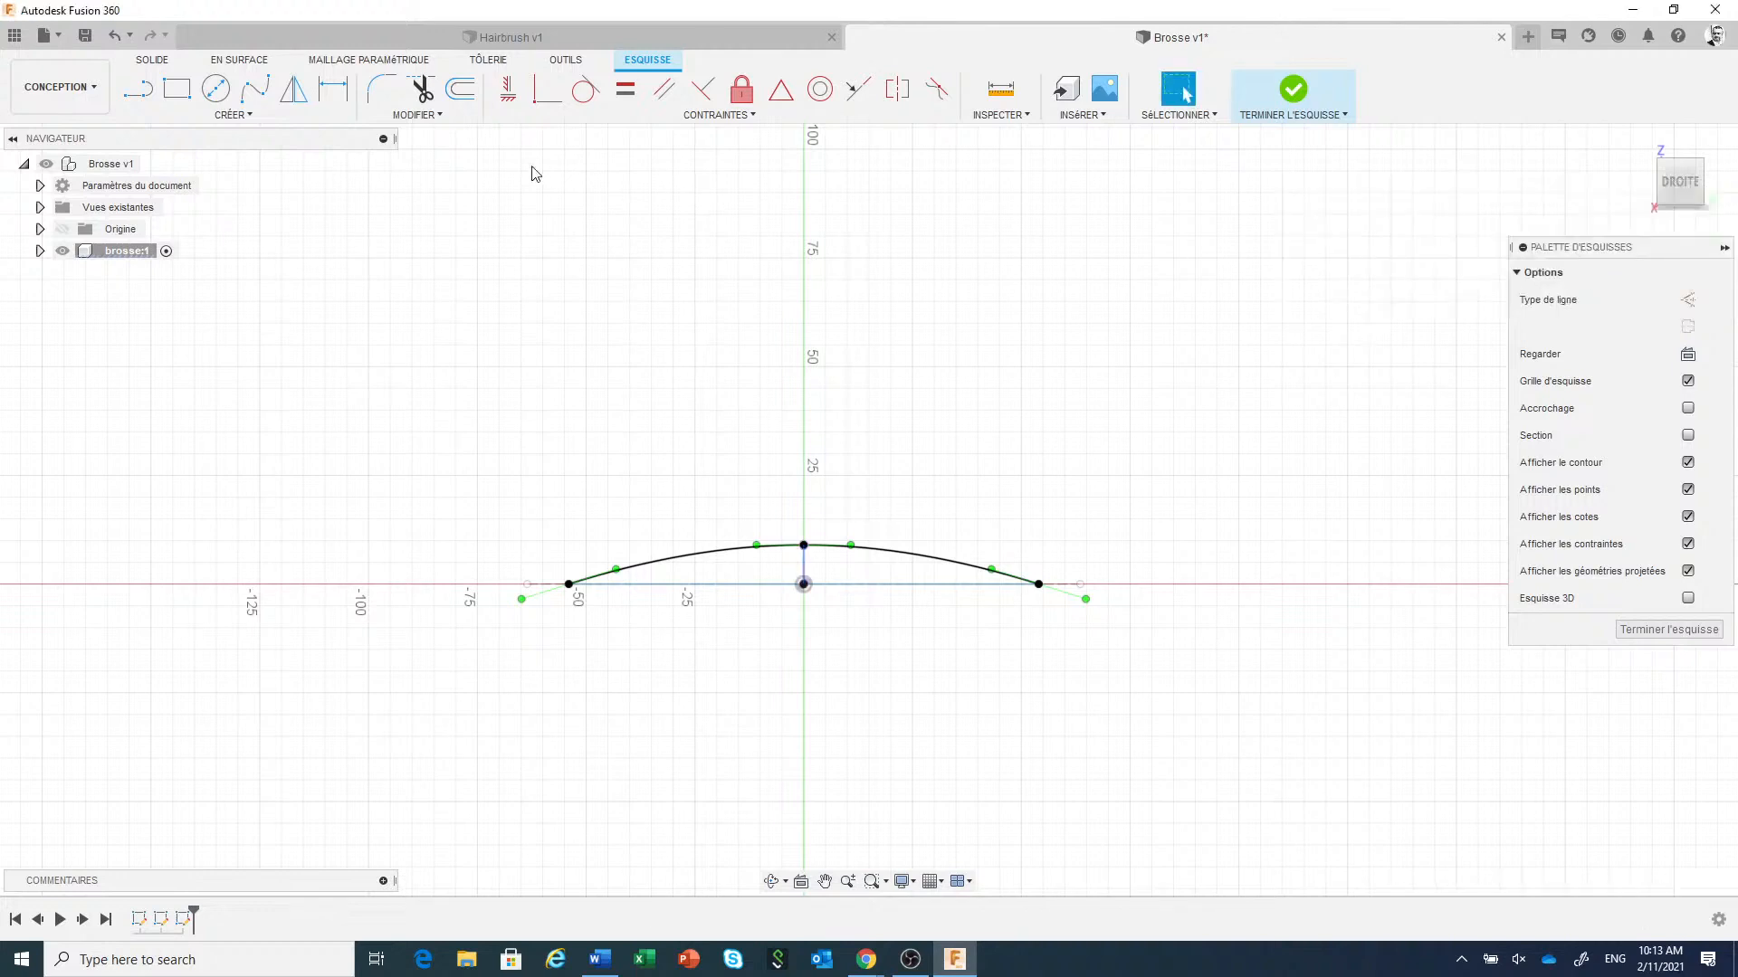
Break the lengthwise spline at the projected vertical line and finish the sketch.
left_click(418, 115)
left_click(410, 198)
left_click(721, 554)
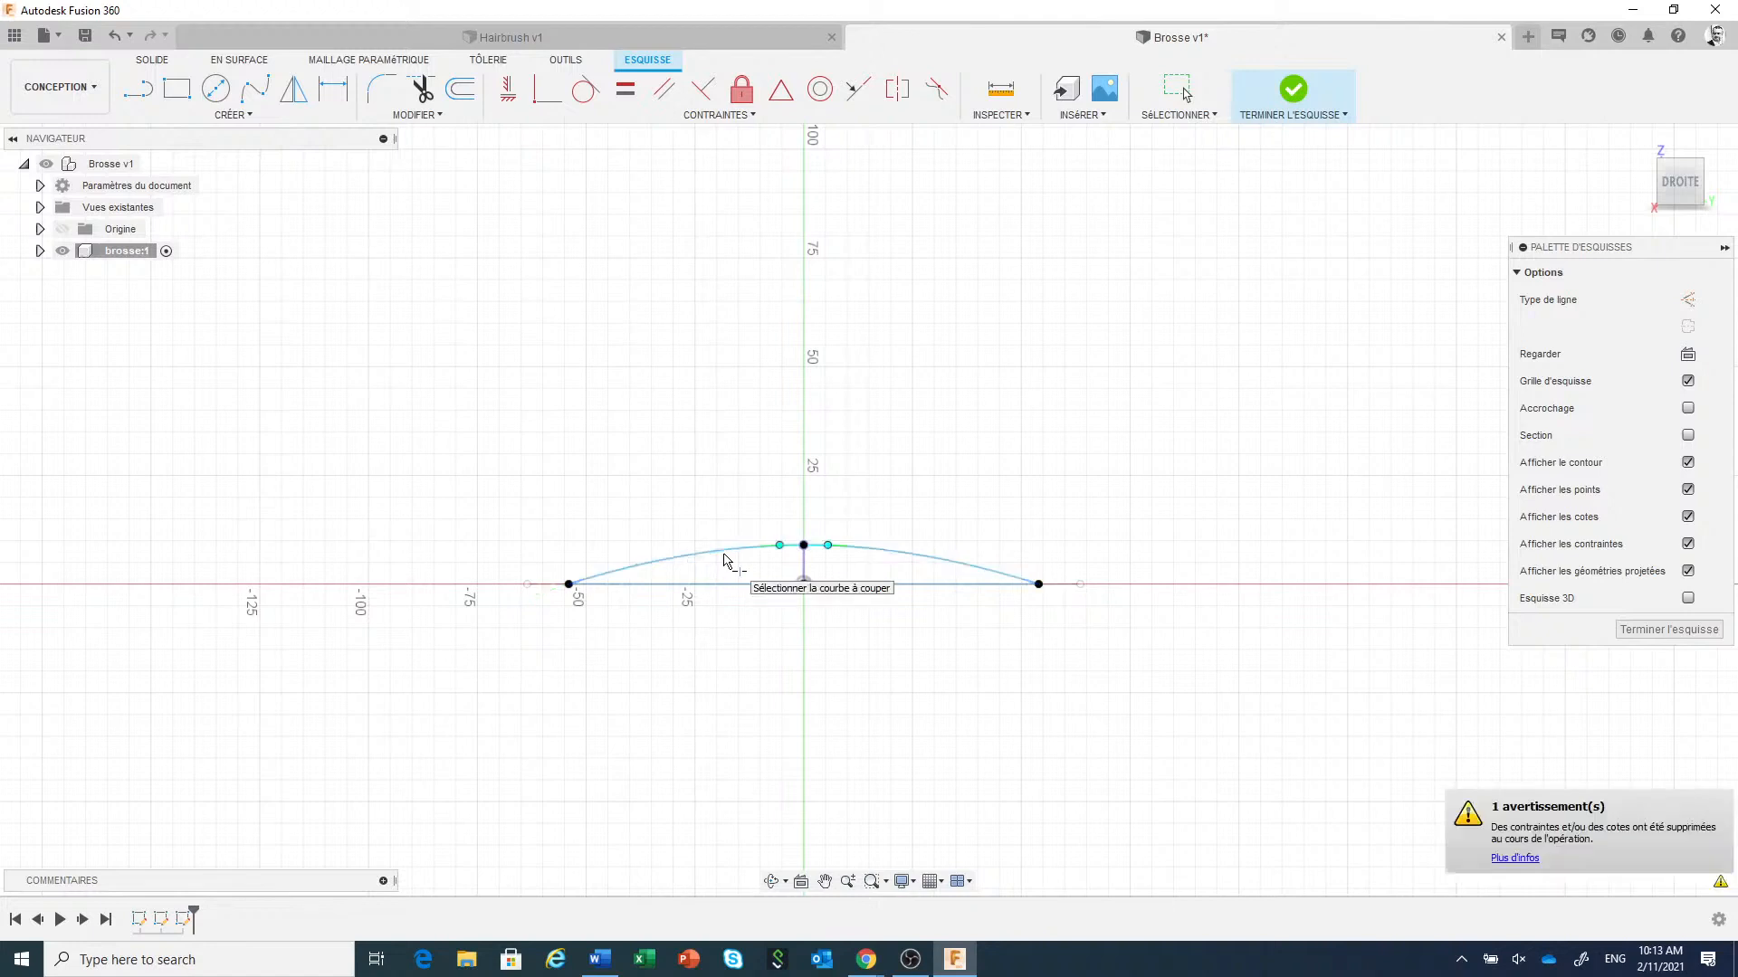
left_click(1291, 90)
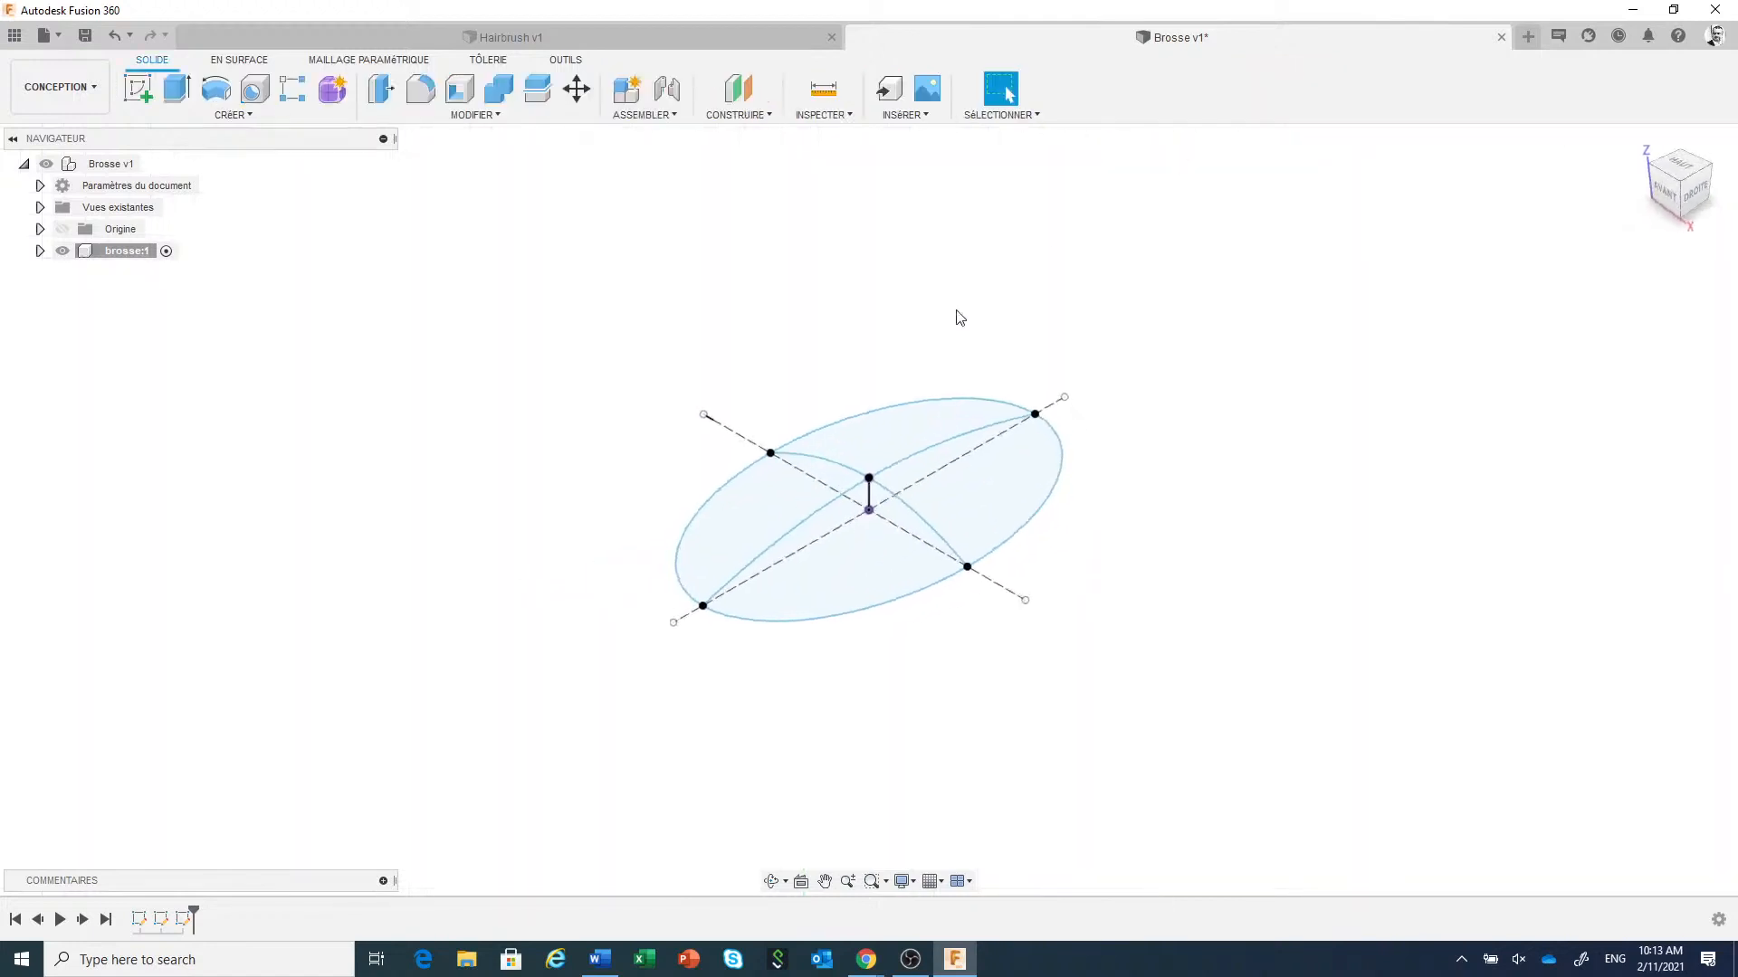
Patch the front-right quarter of the dome as a new surface body from the two half splines and the ellipse arc, with chaining disabled.
middle_click_drag(931, 317, 833, 324)
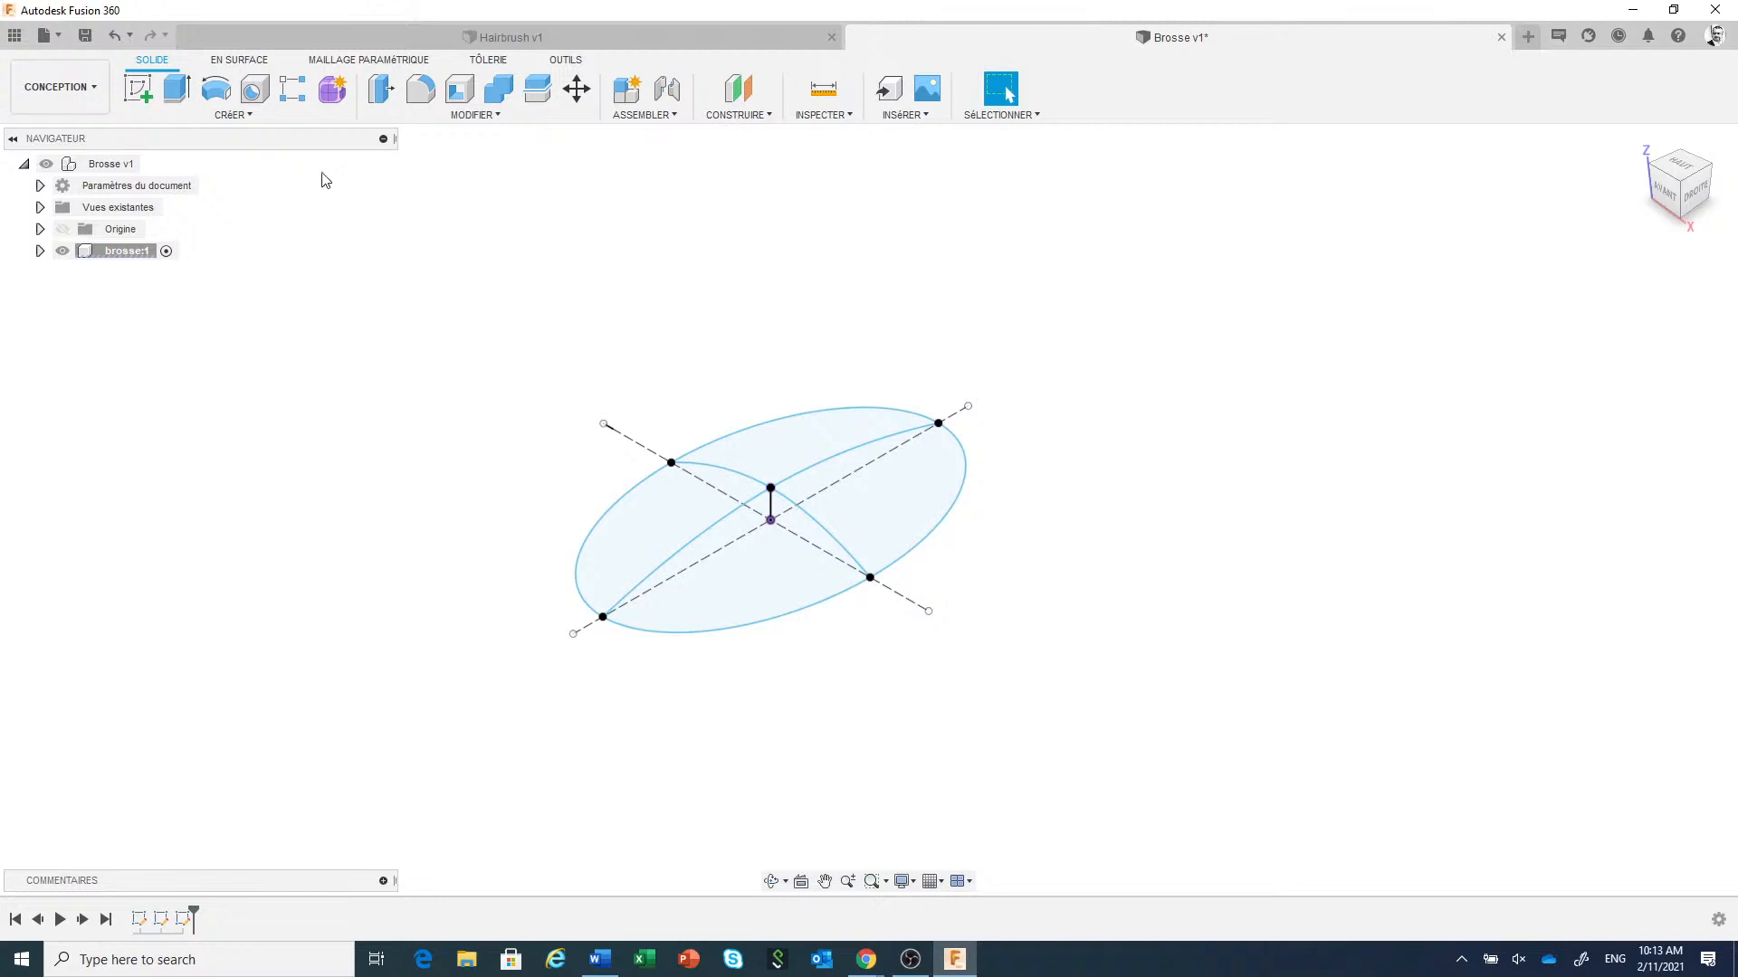
left_click(240, 61)
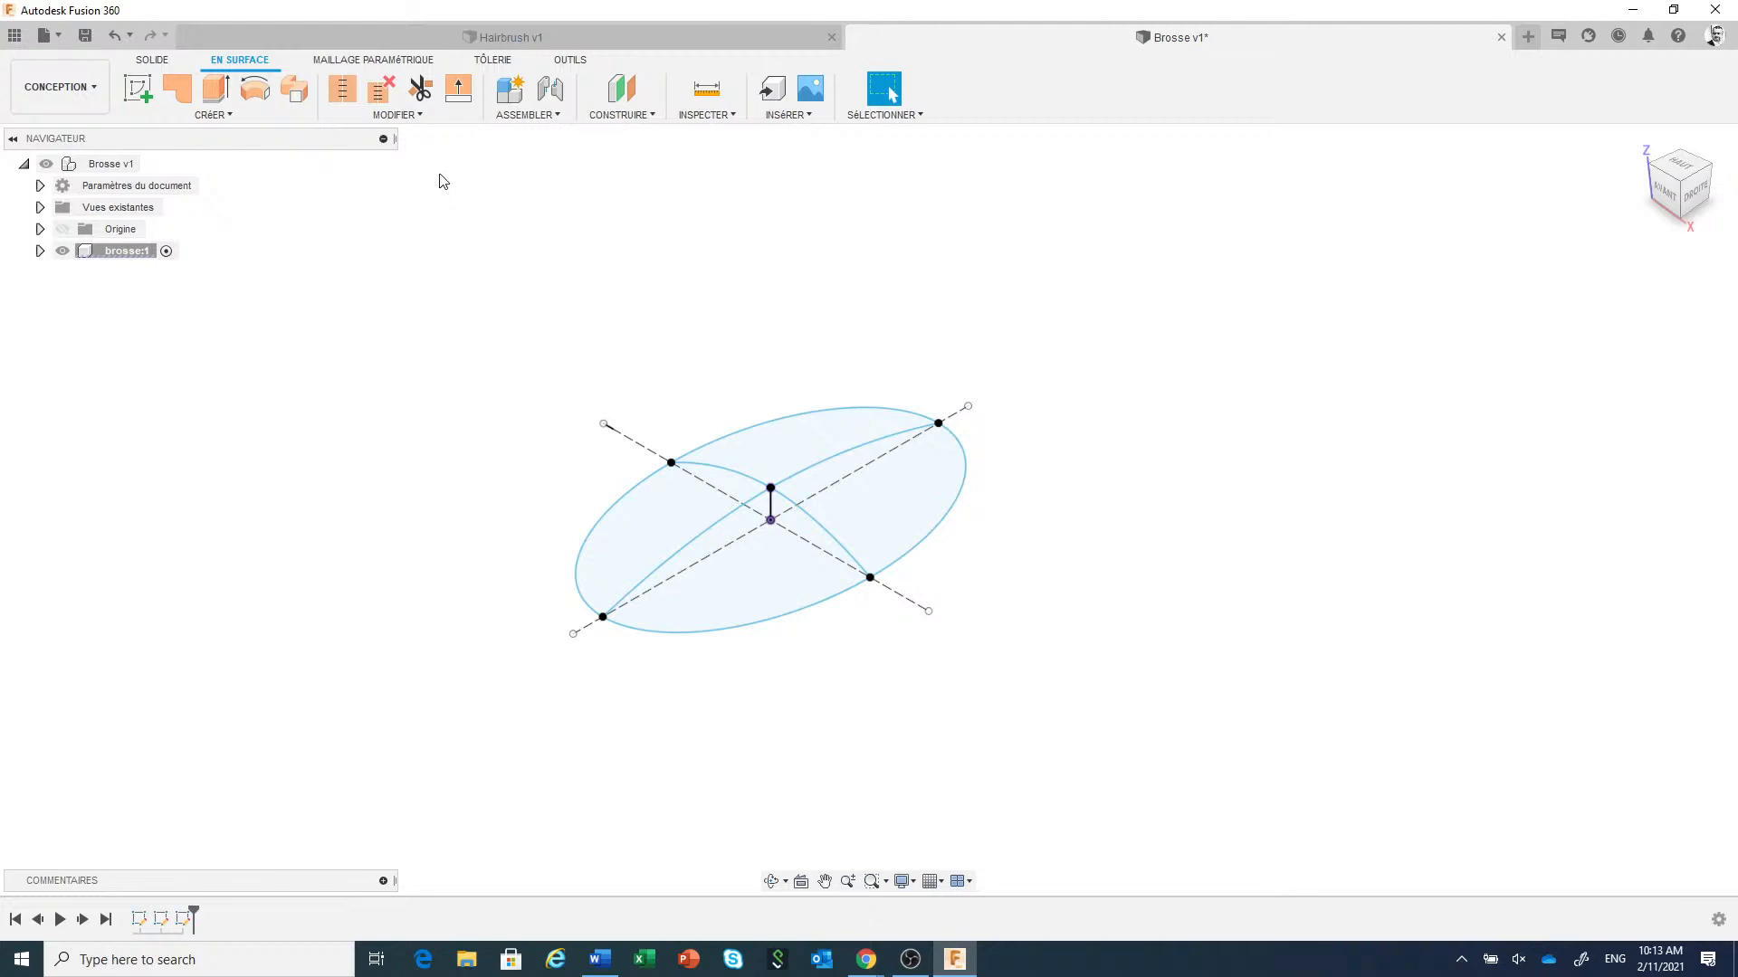
left_click(178, 90)
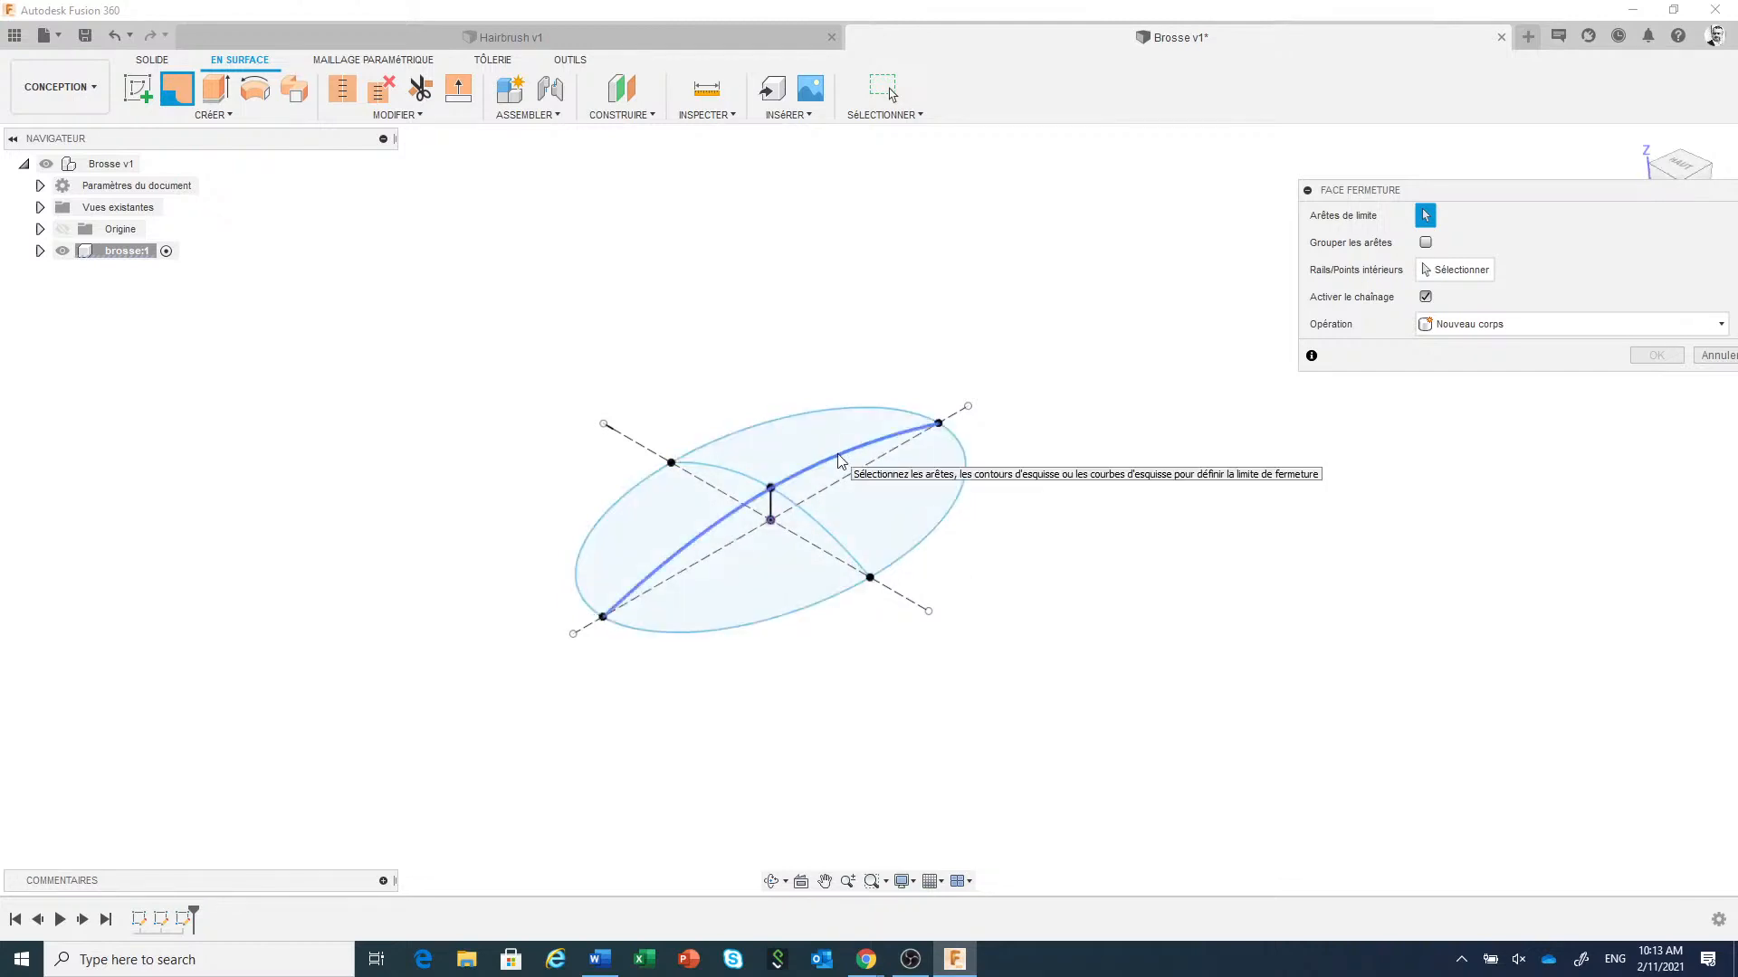
left_click(1426, 298)
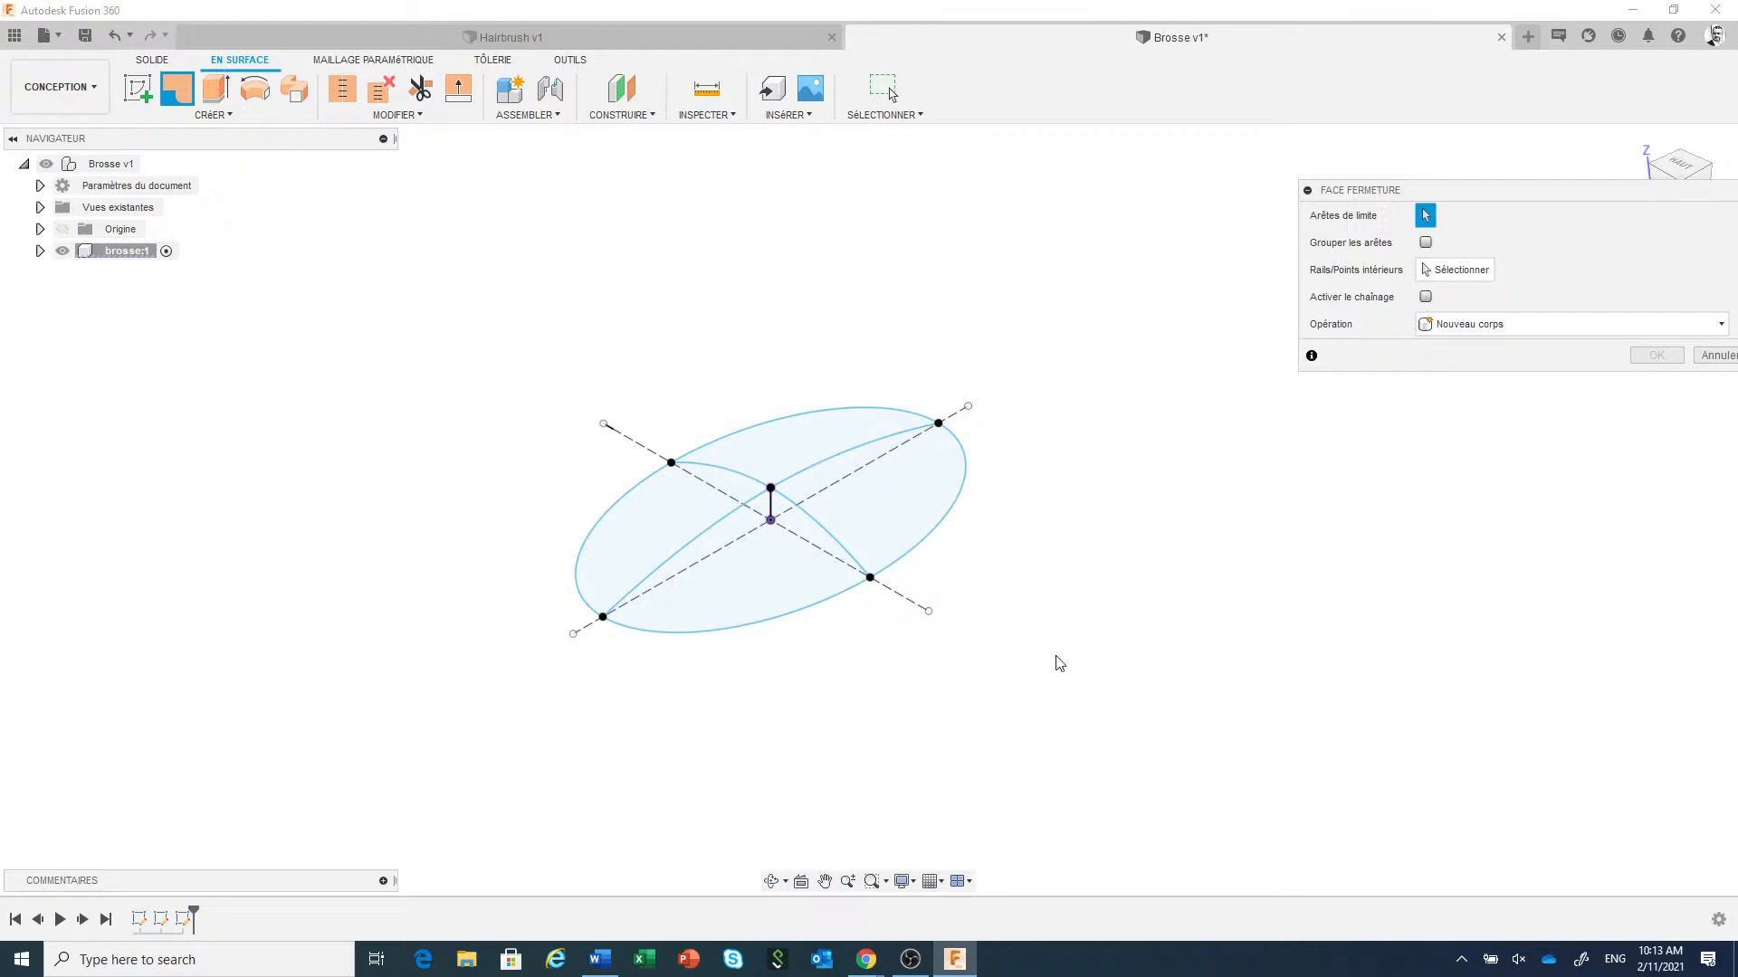
left_click(709, 539)
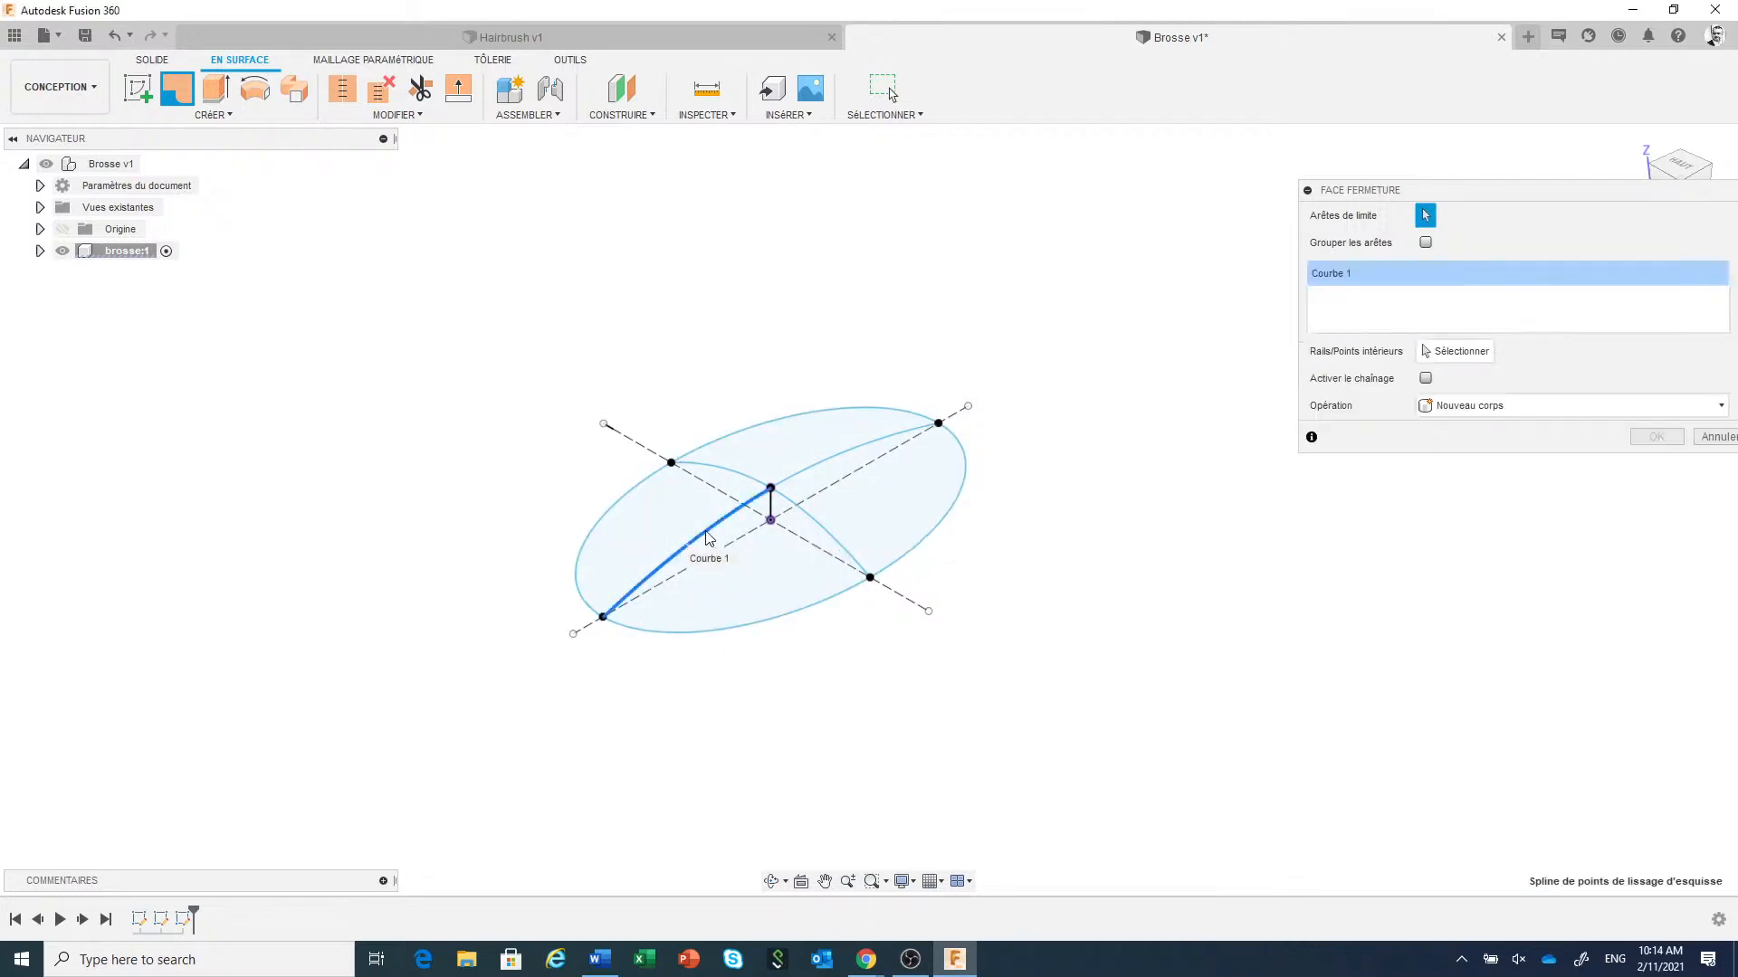
left_click(821, 531)
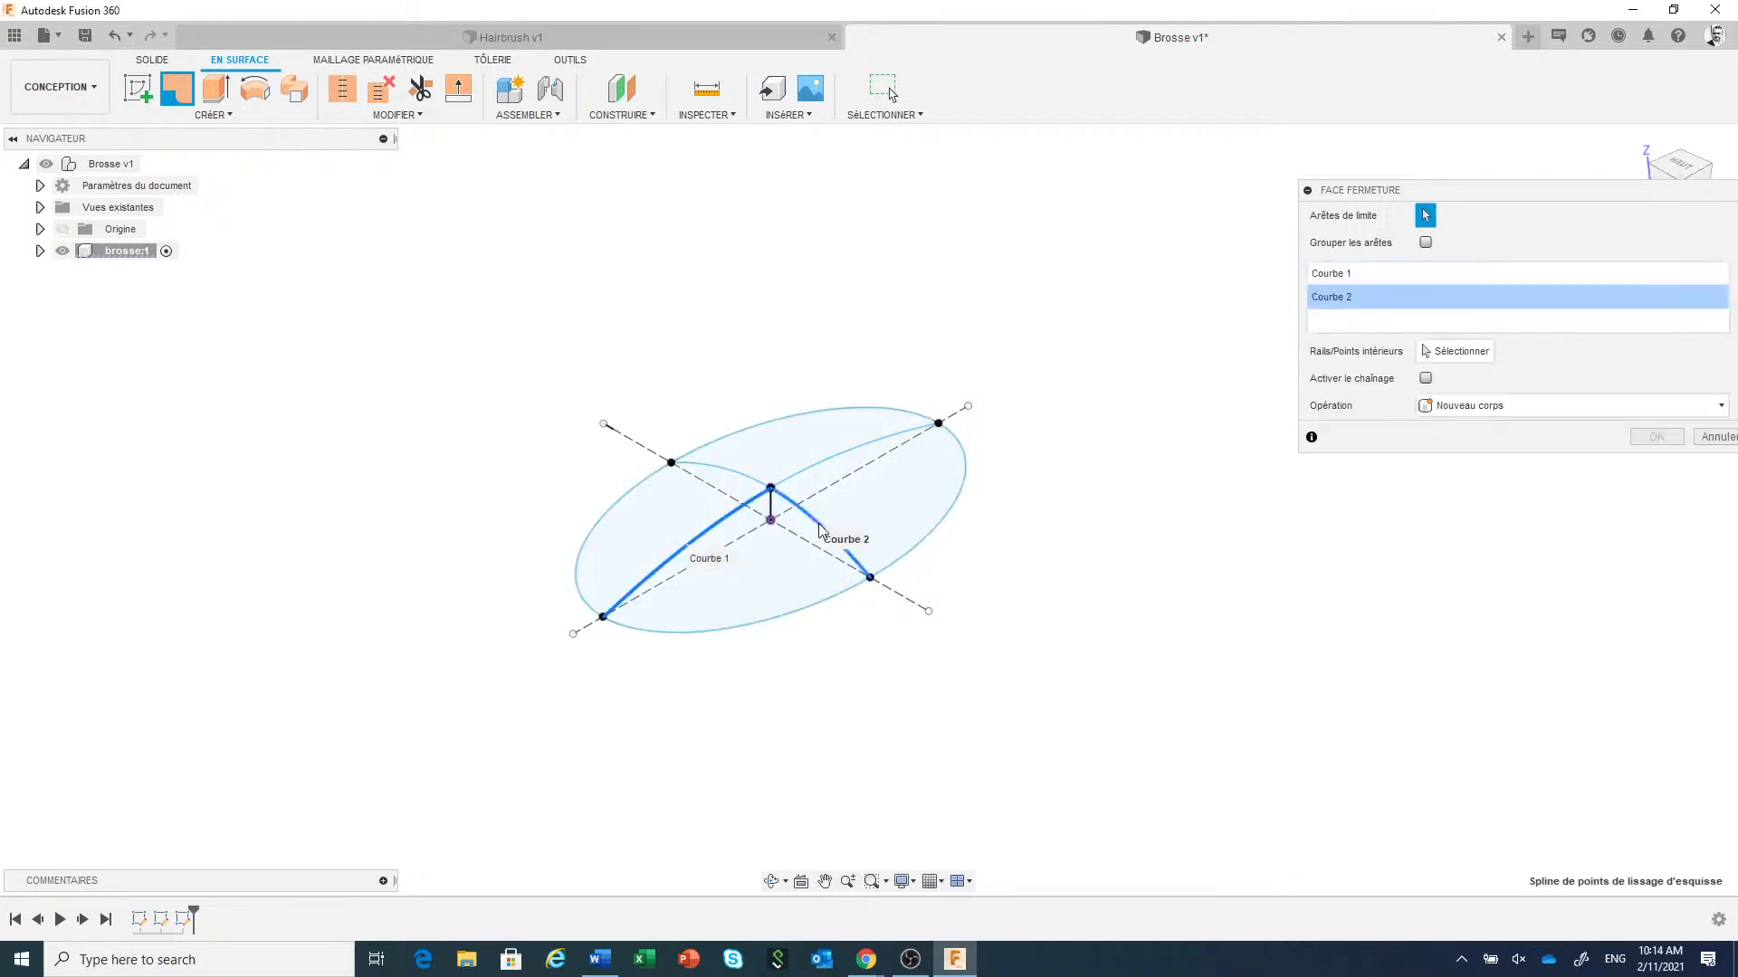
left_click(784, 621)
middle_click_drag(885, 632, 814, 628)
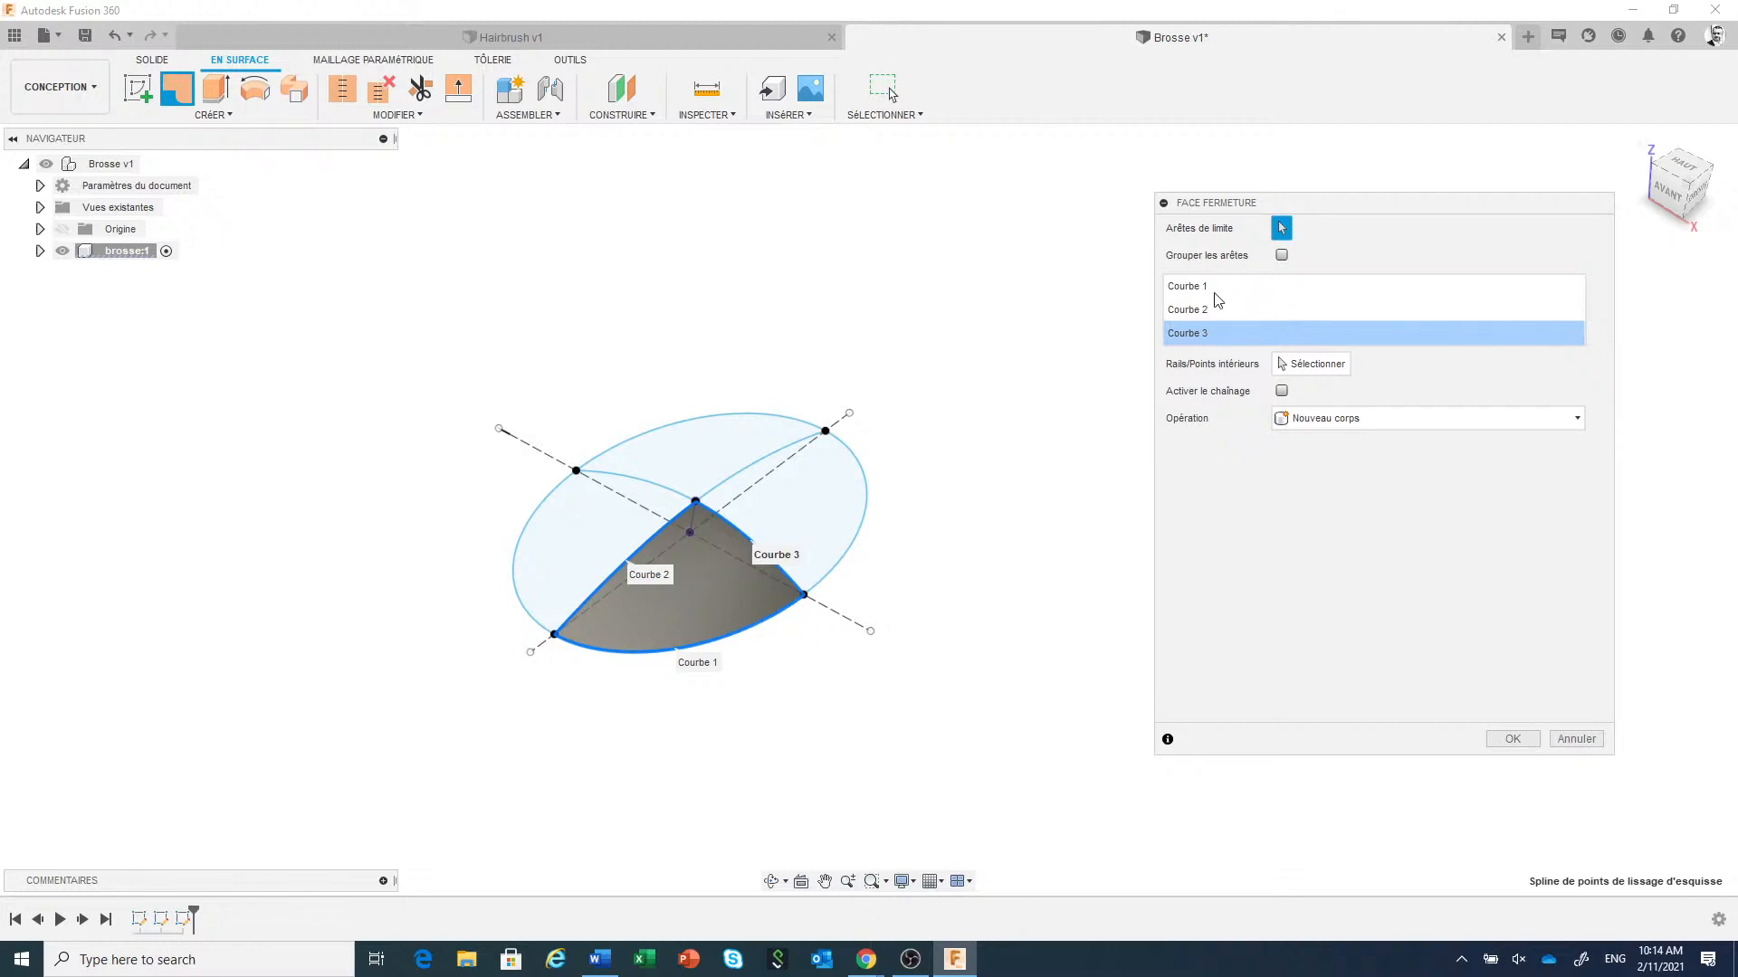
left_click(1500, 739)
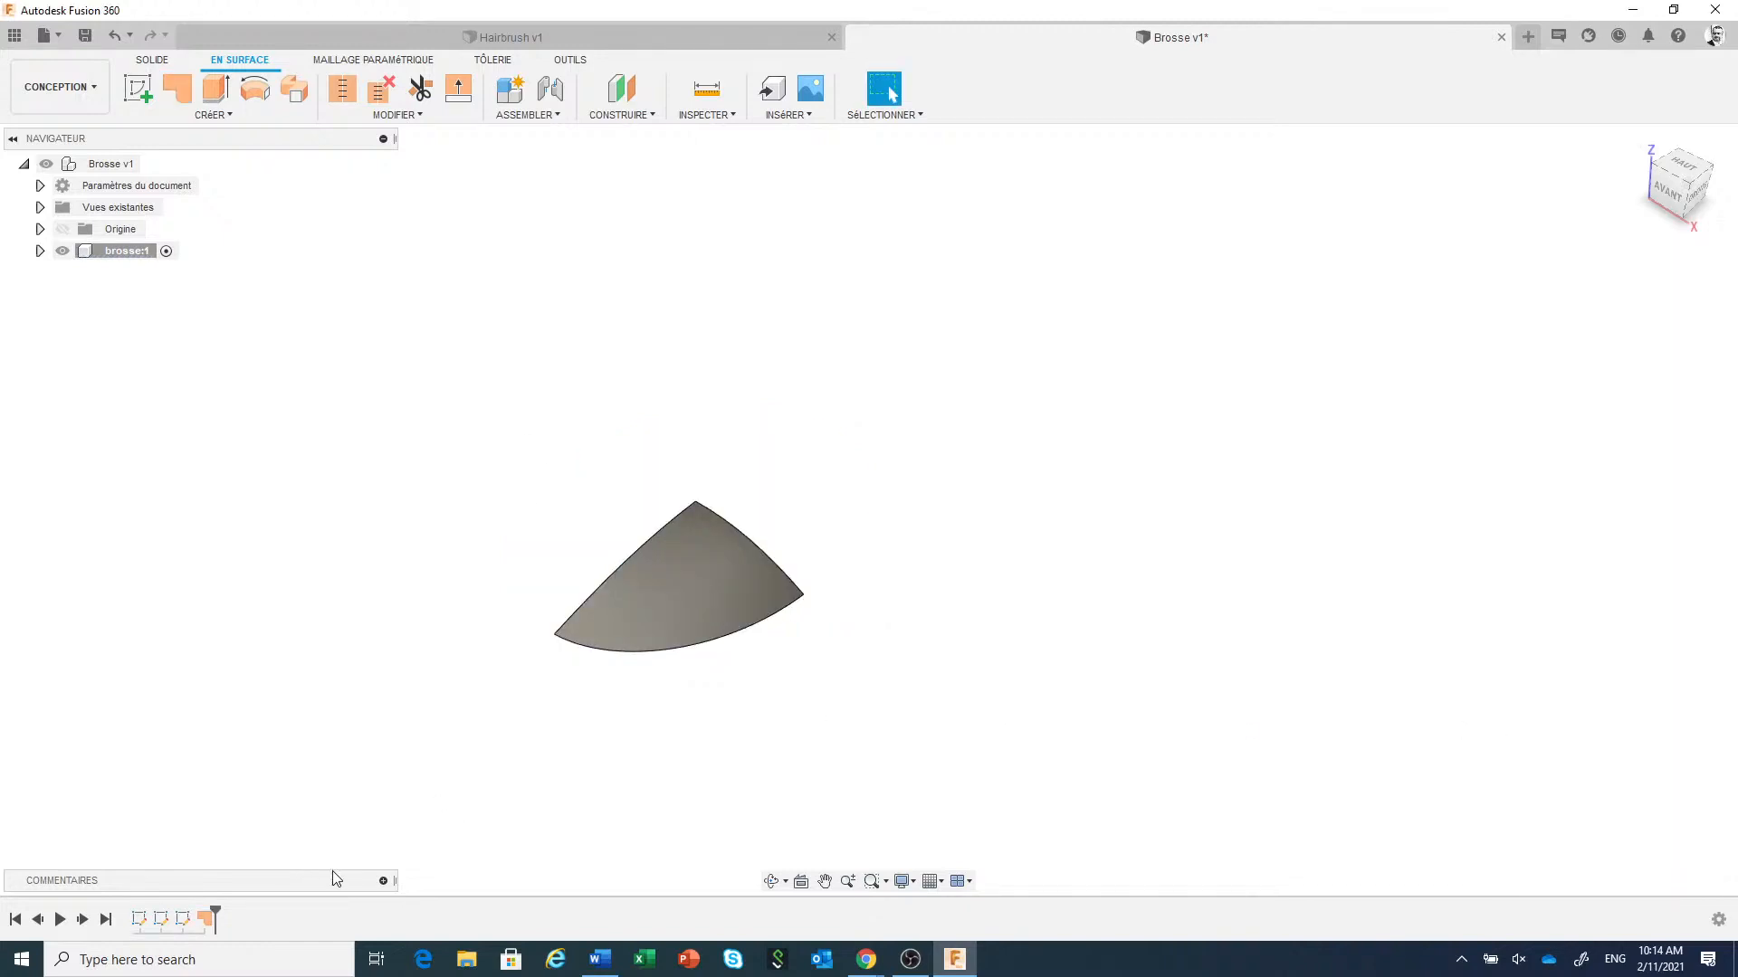
Roll the timeline back to before the patch and show Esquisse1, Esquisse2 and Esquisse3.
left_click_drag(216, 914, 193, 912)
left_click(40, 251)
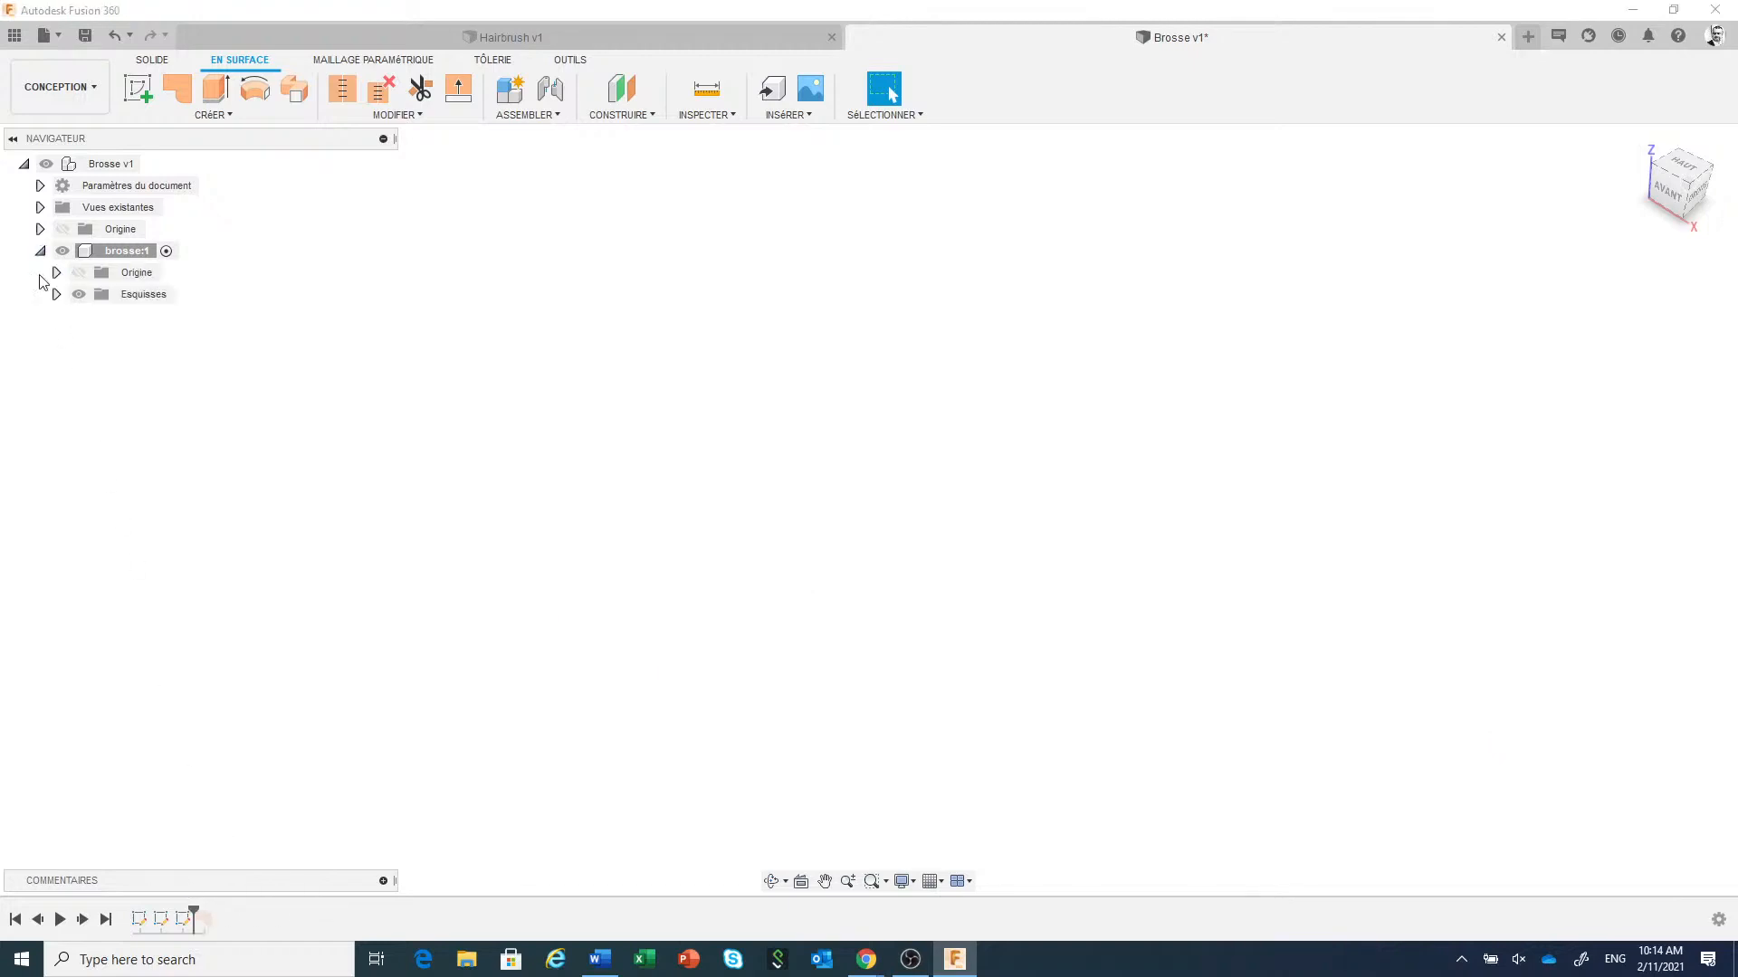
left_click(56, 294)
left_click(95, 316)
left_click(95, 338)
left_click(95, 359)
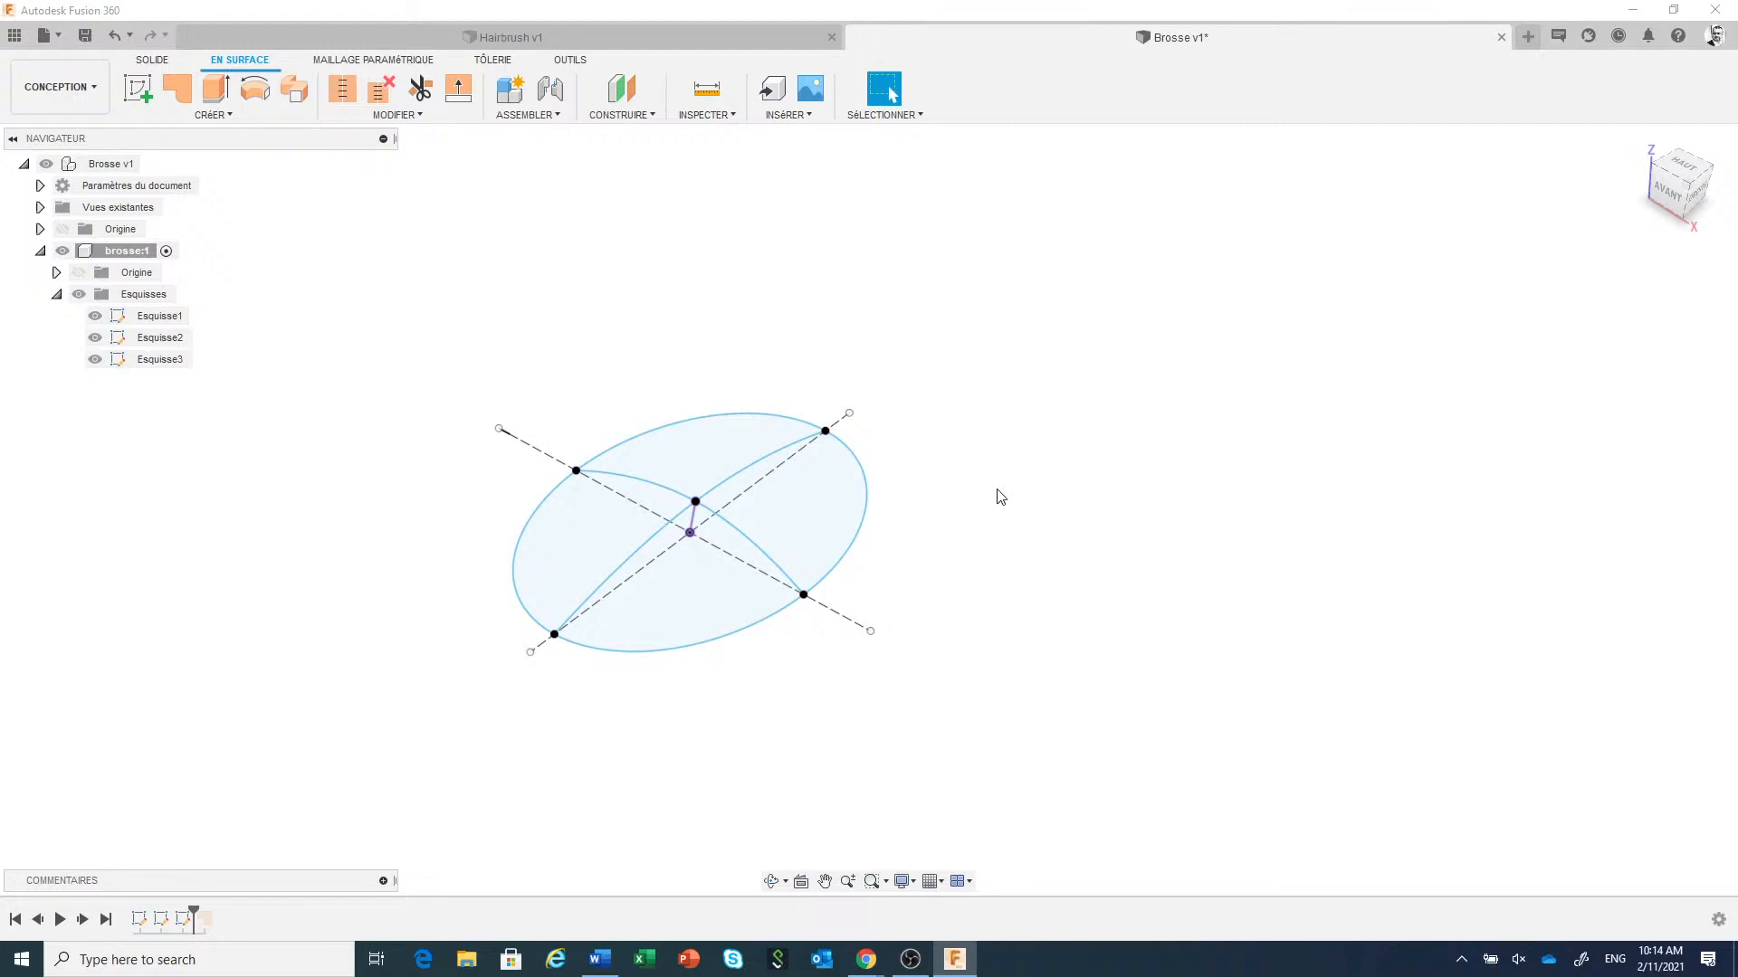
Extrude the right half of the crosswise spline about 12.6 mm toward the back as a new surface body, with chaining disabled.
left_click(220, 90)
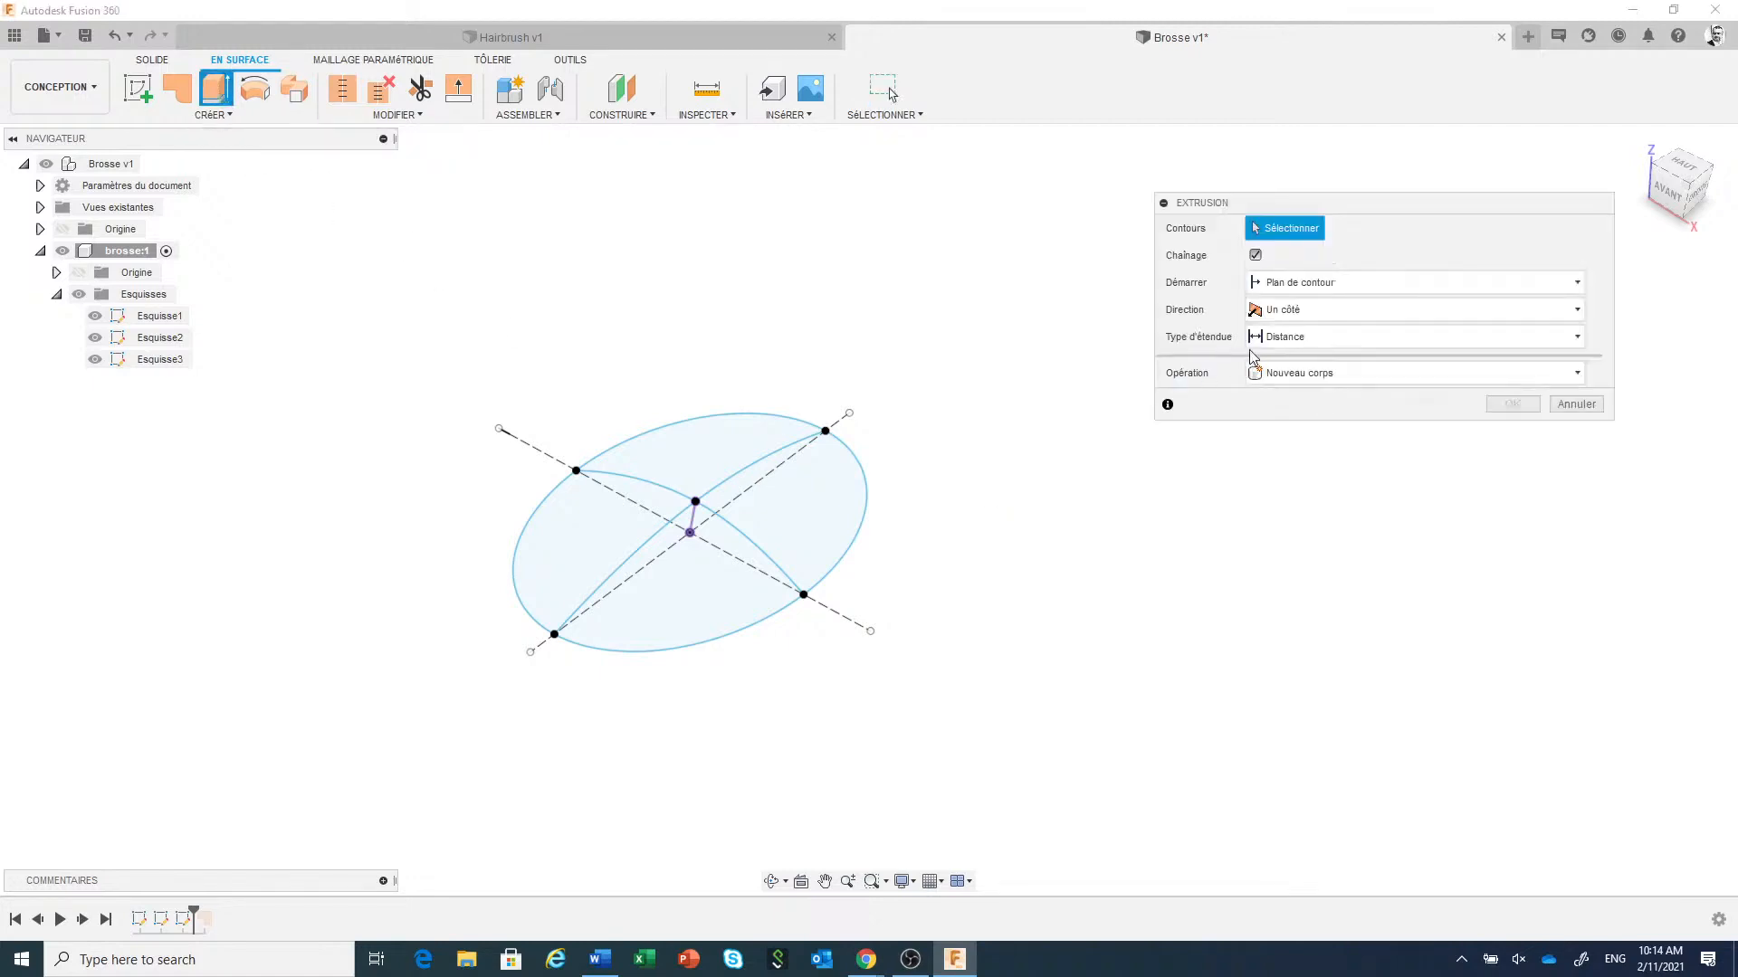
left_click(1256, 257)
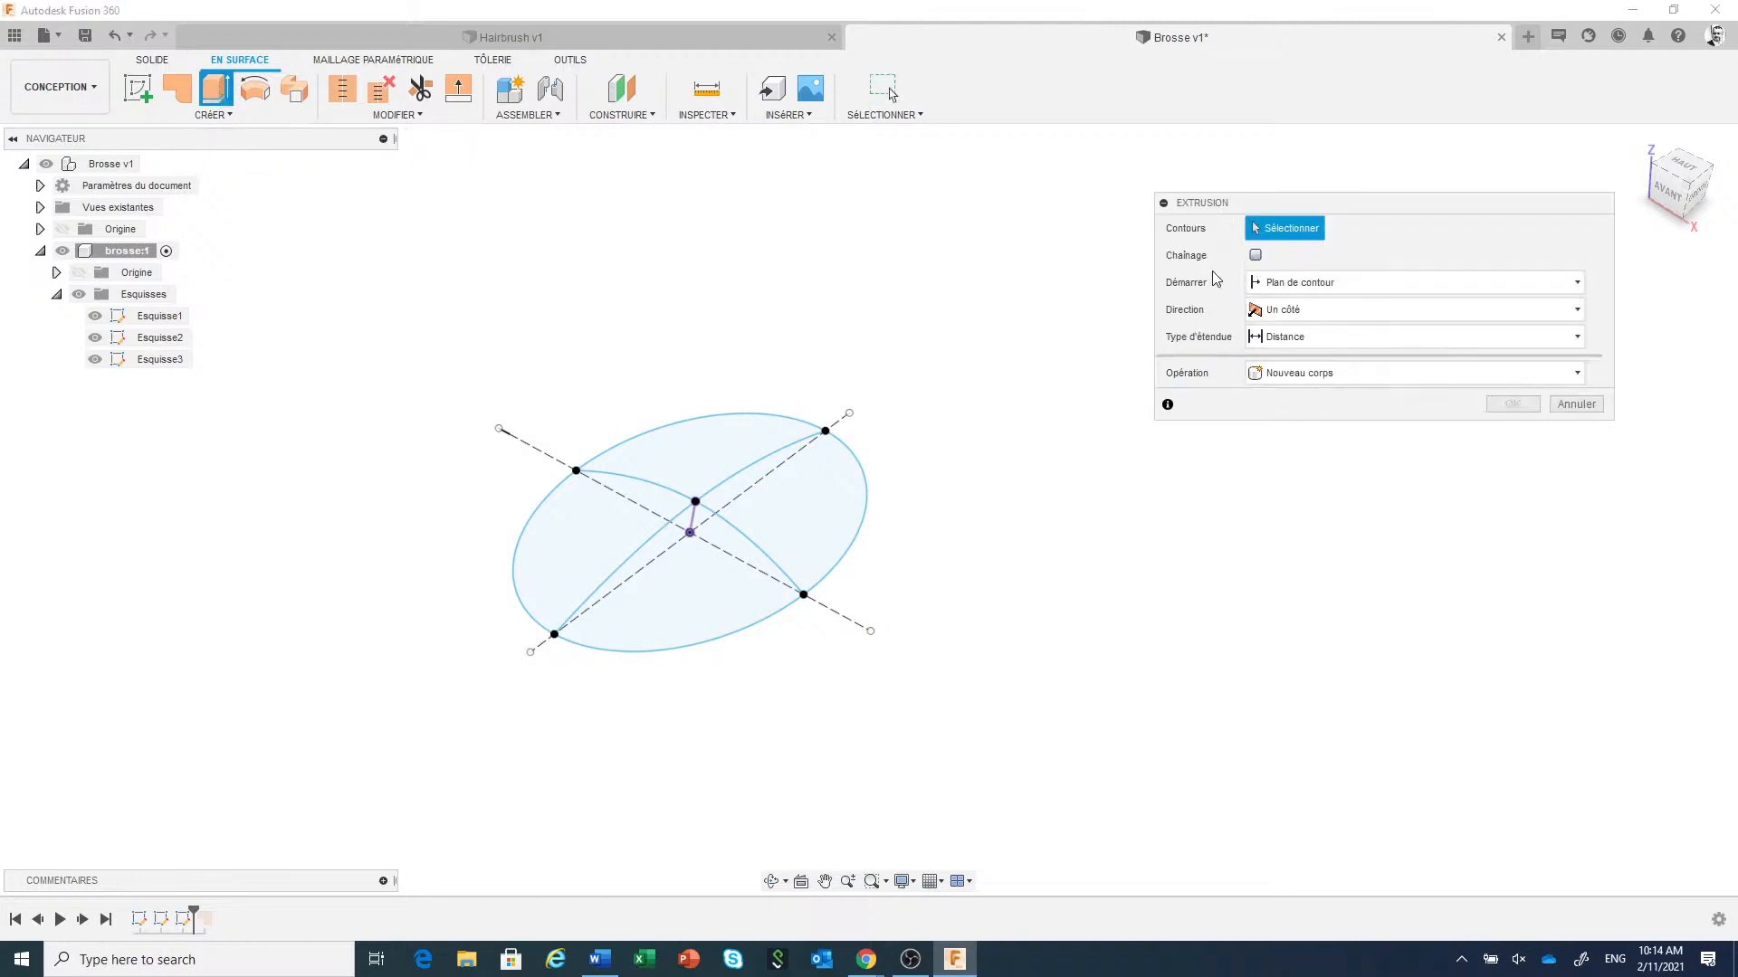
left_click(756, 544)
left_click_drag(764, 517, 795, 505)
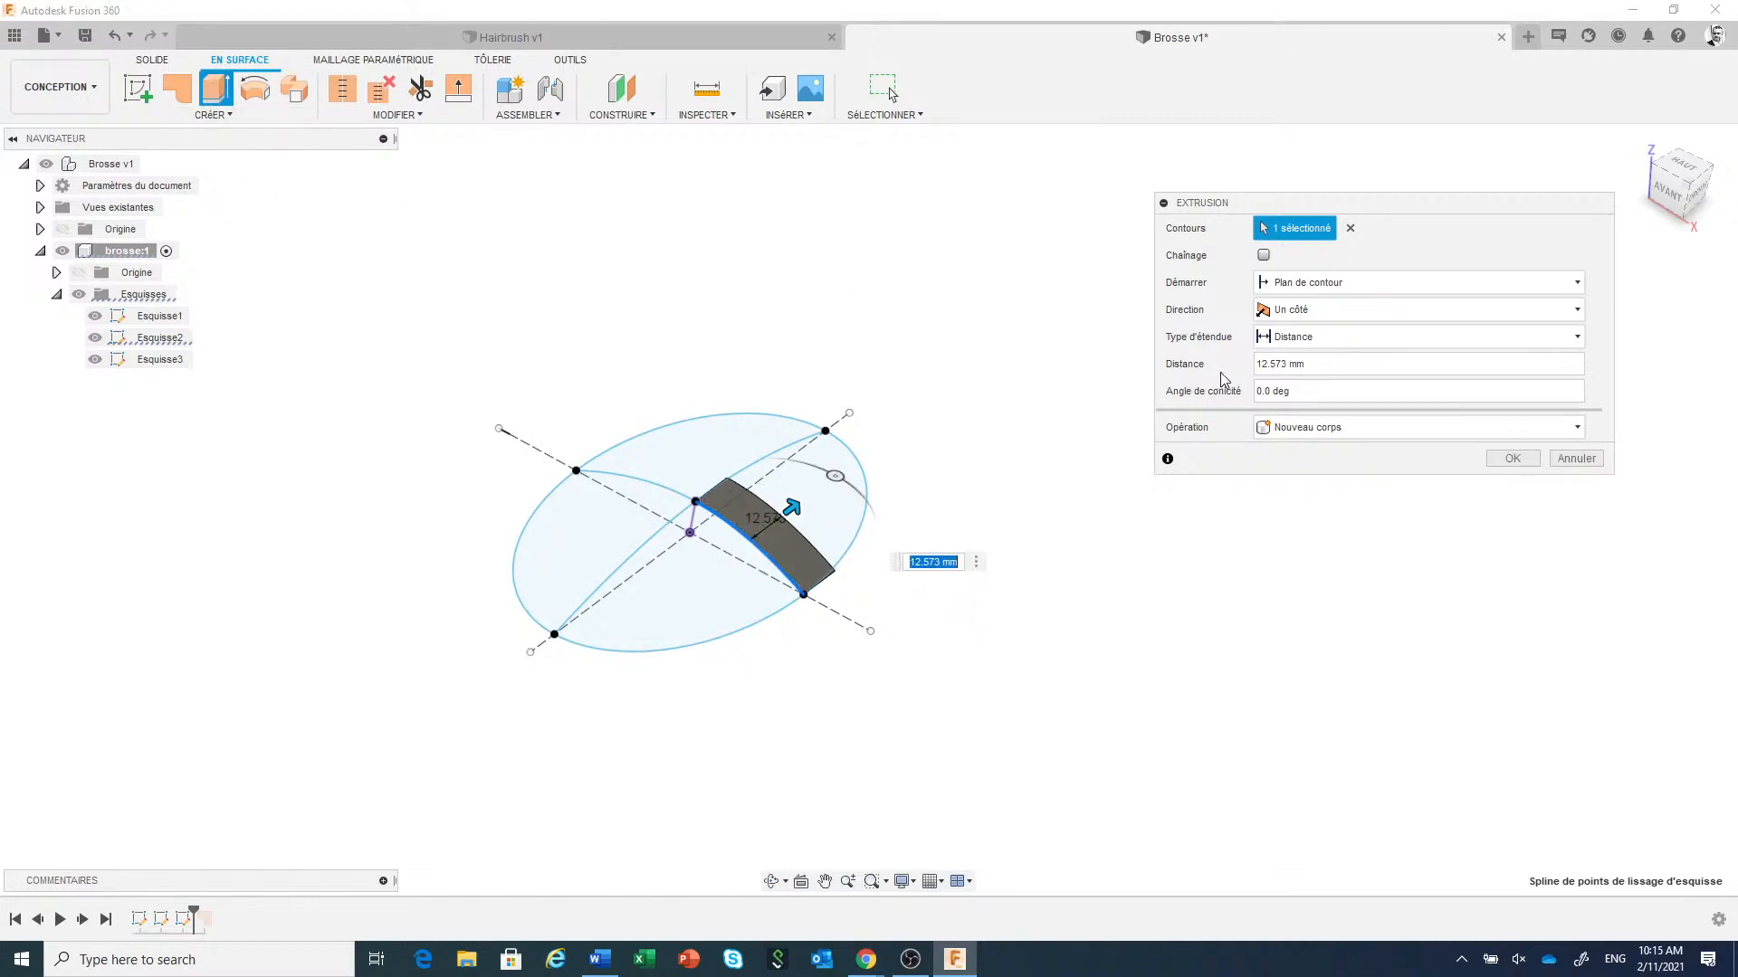
left_click(1512, 459)
Extrude the front half of the lengthwise spline by about -10.8 mm, away from the quarter opening, as a new surface body without chaining.
right_click(1100, 378)
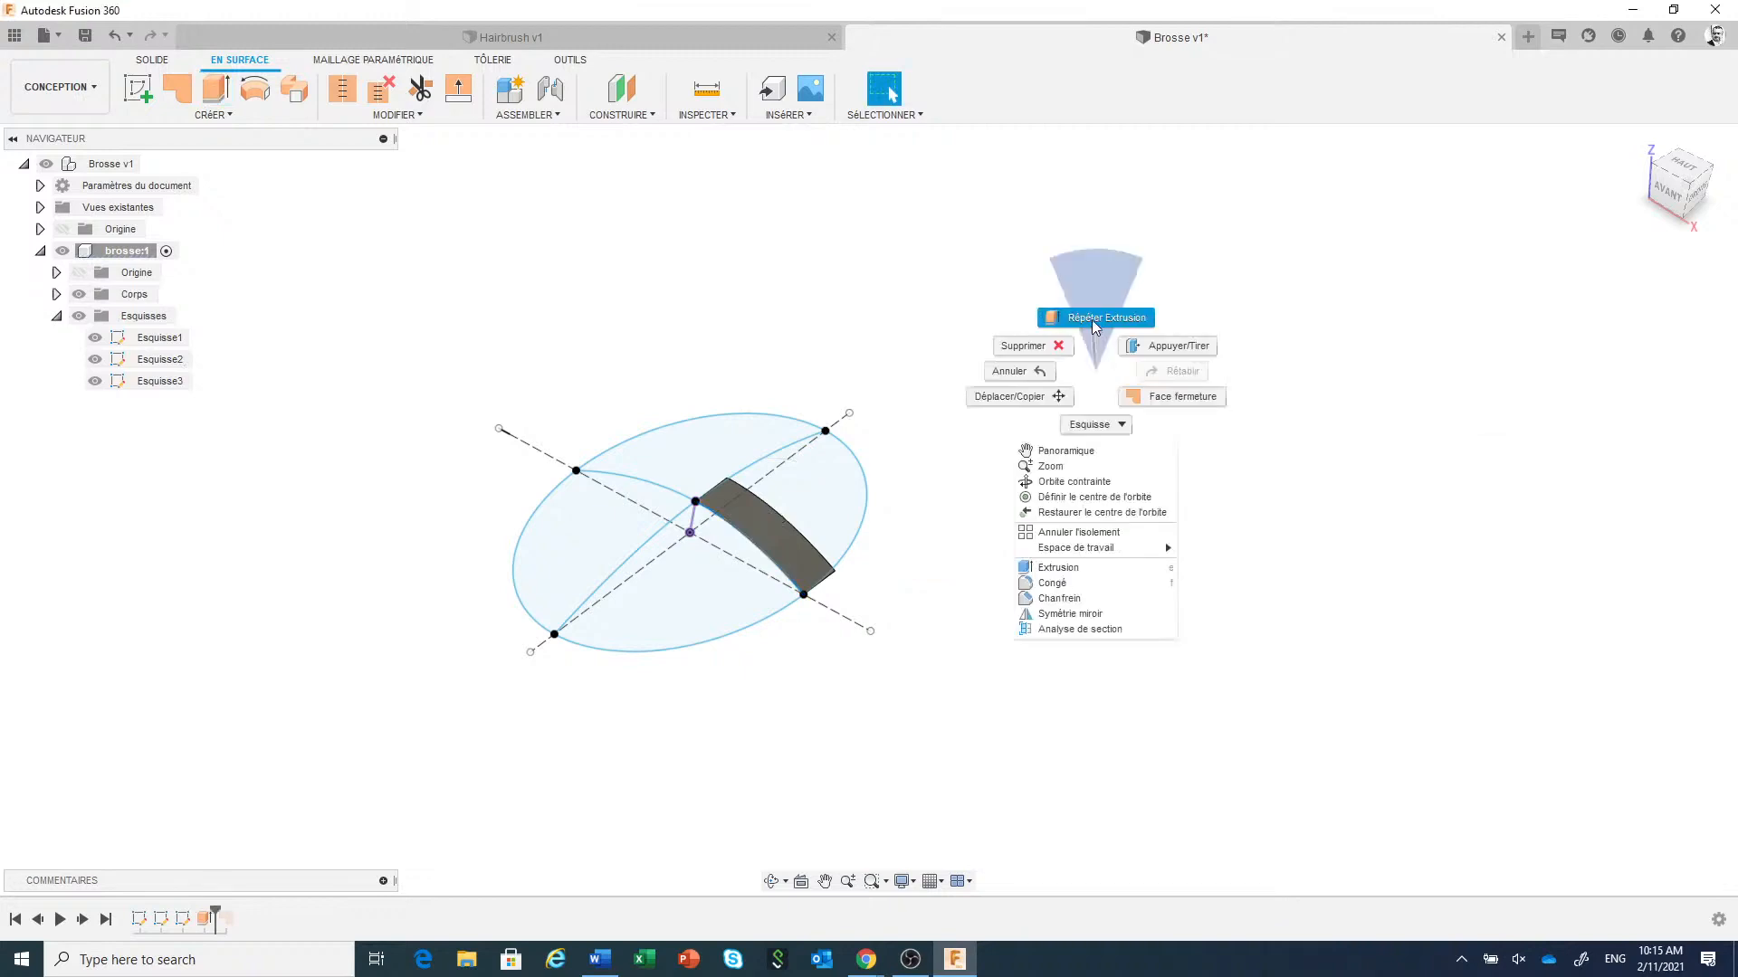
left_click(1091, 319)
left_click(1255, 254)
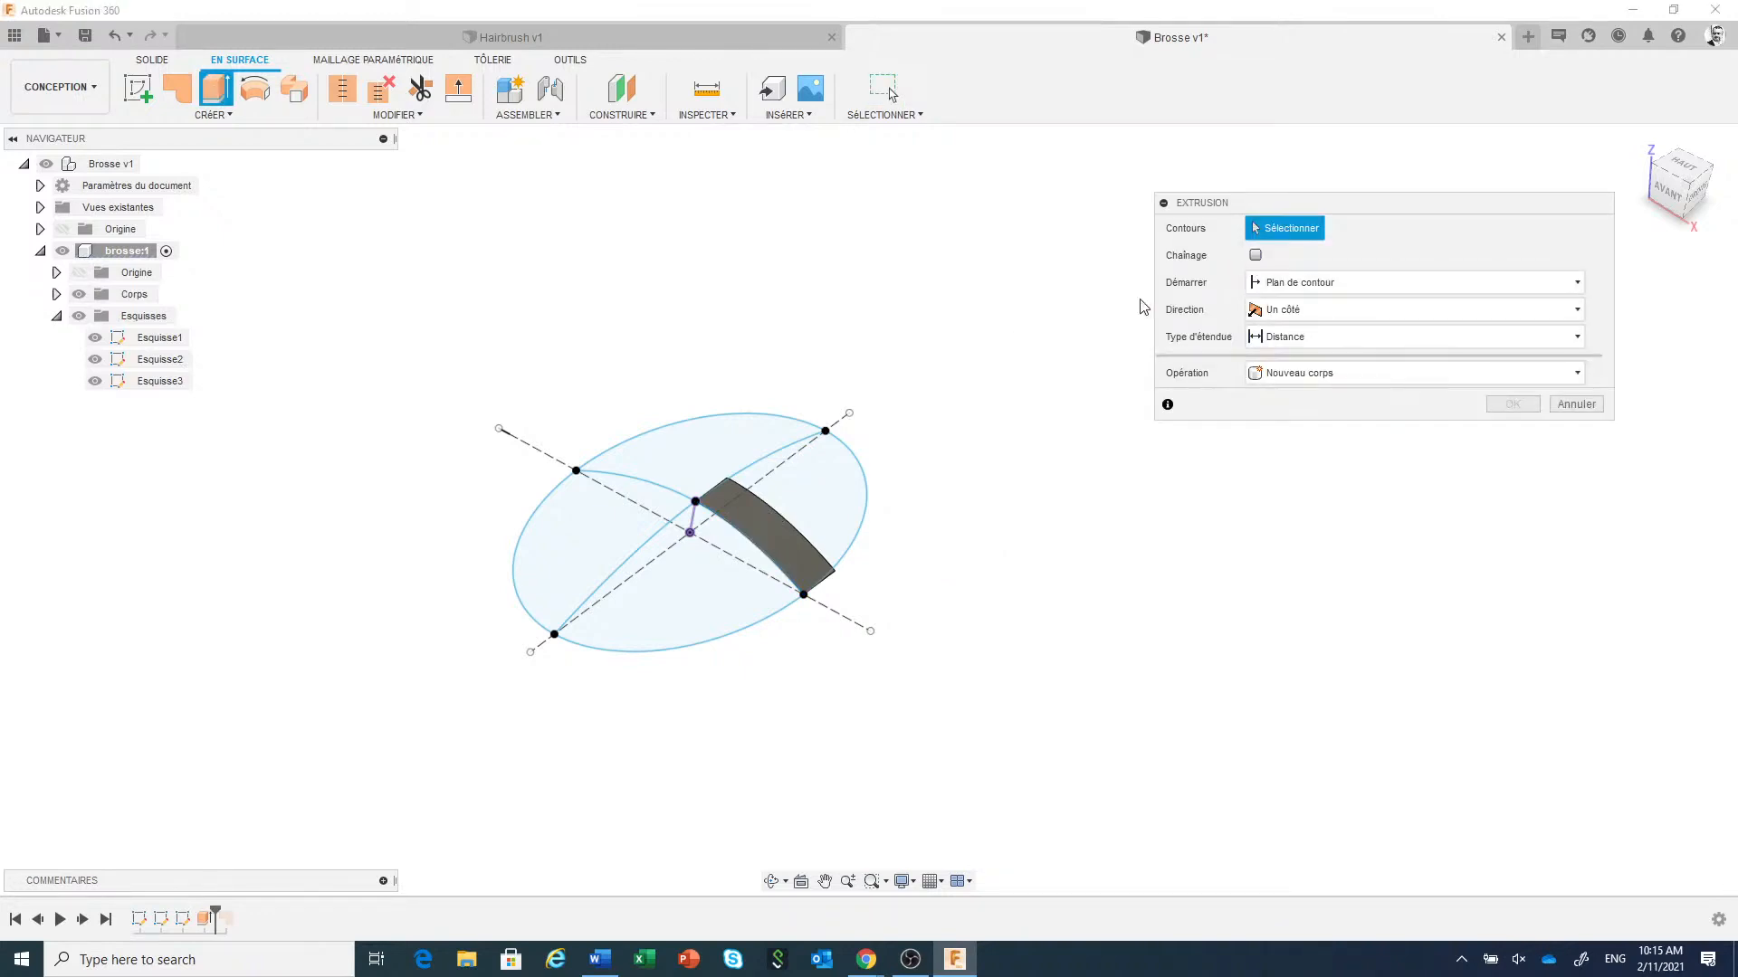
left_click(648, 550)
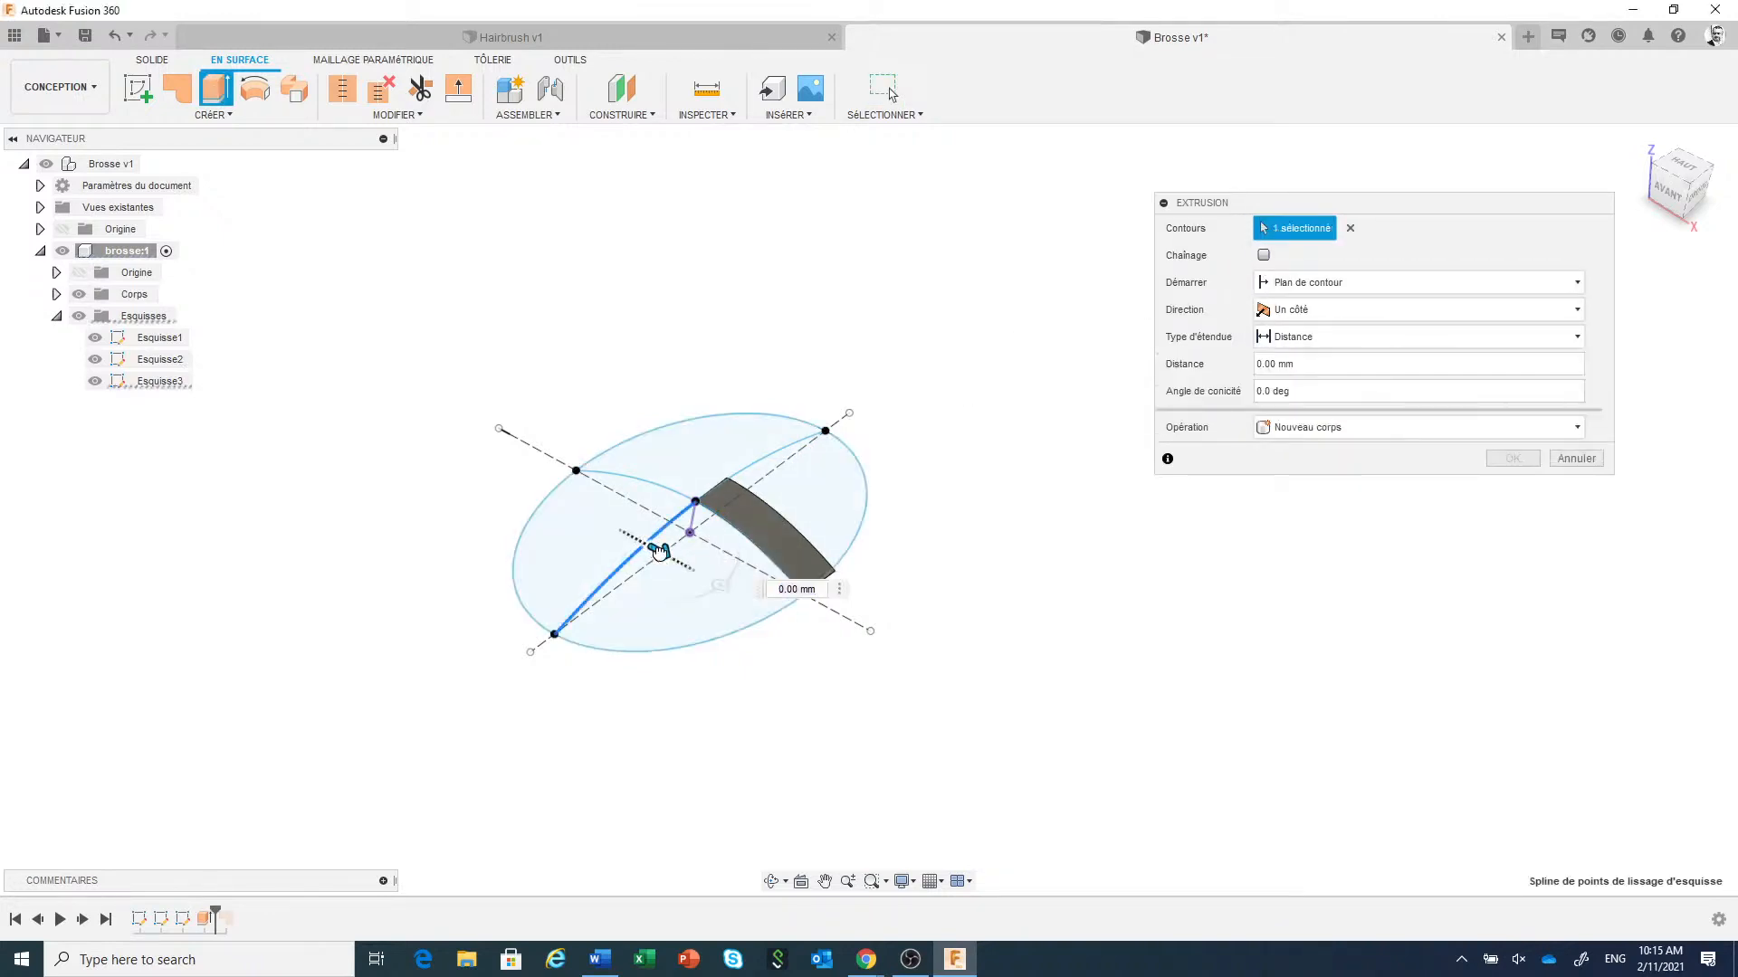
left_click_drag(656, 544, 621, 537)
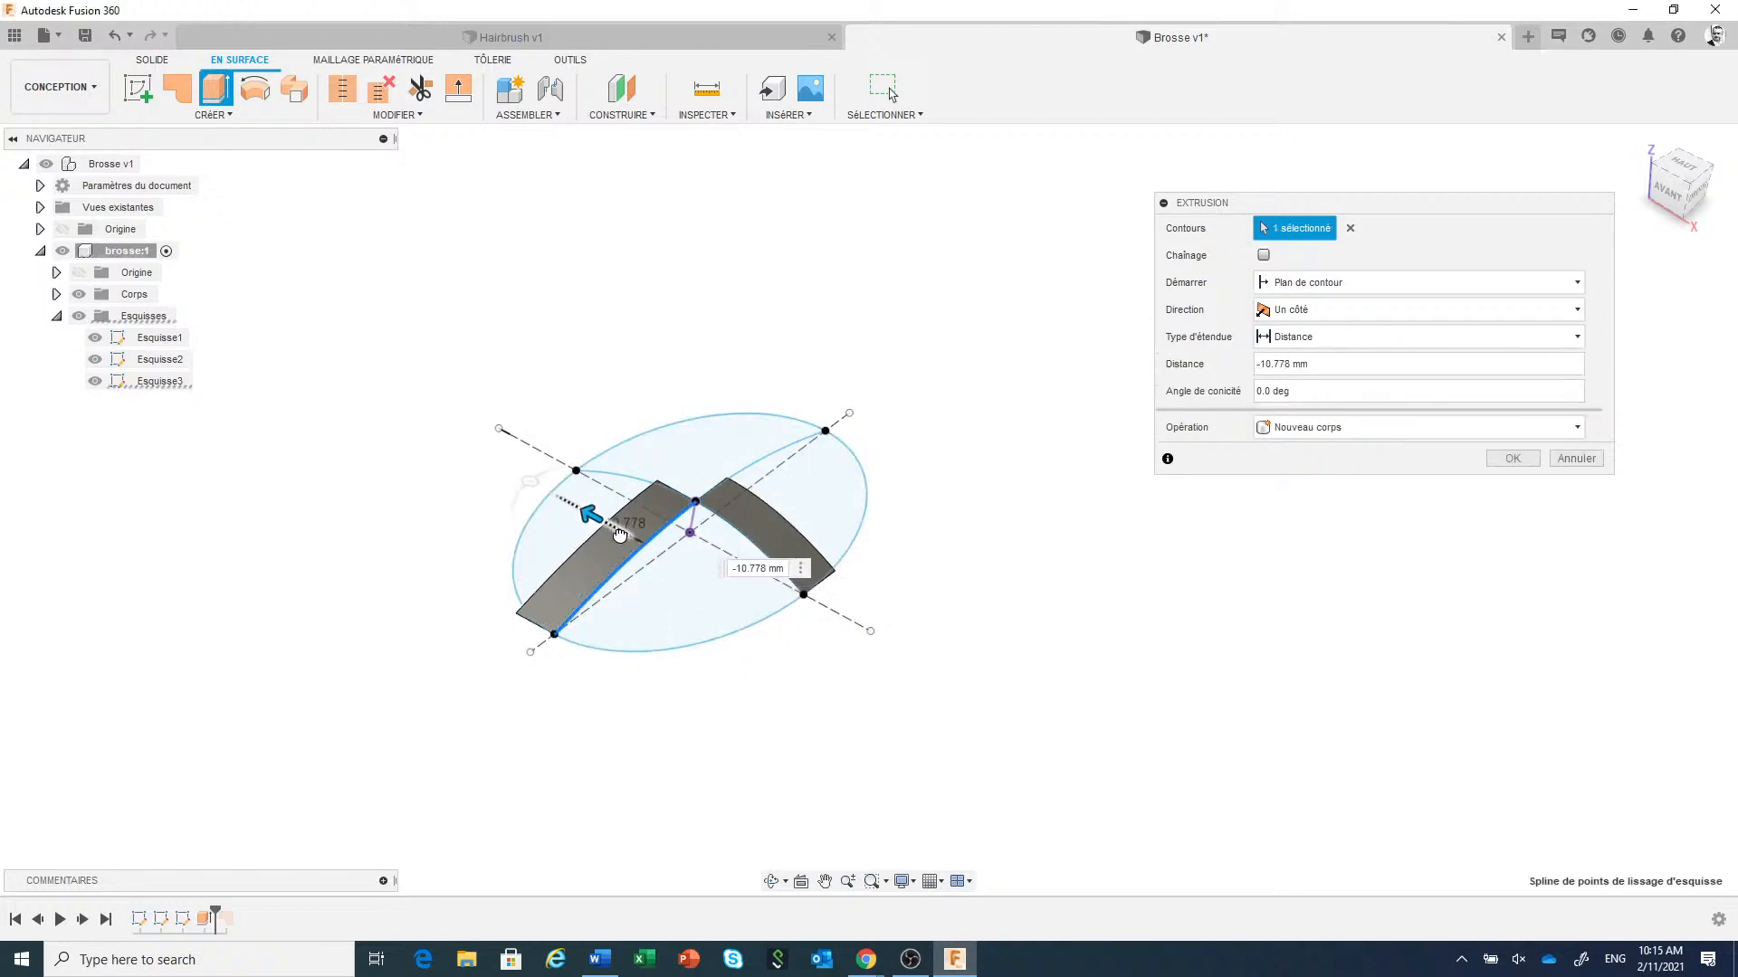
left_click(1512, 459)
Extrude the front-right quarter arc of the ellipse a short distance downward as a new surface body, with chaining disabled.
right_click(1300, 438)
left_click(1298, 377)
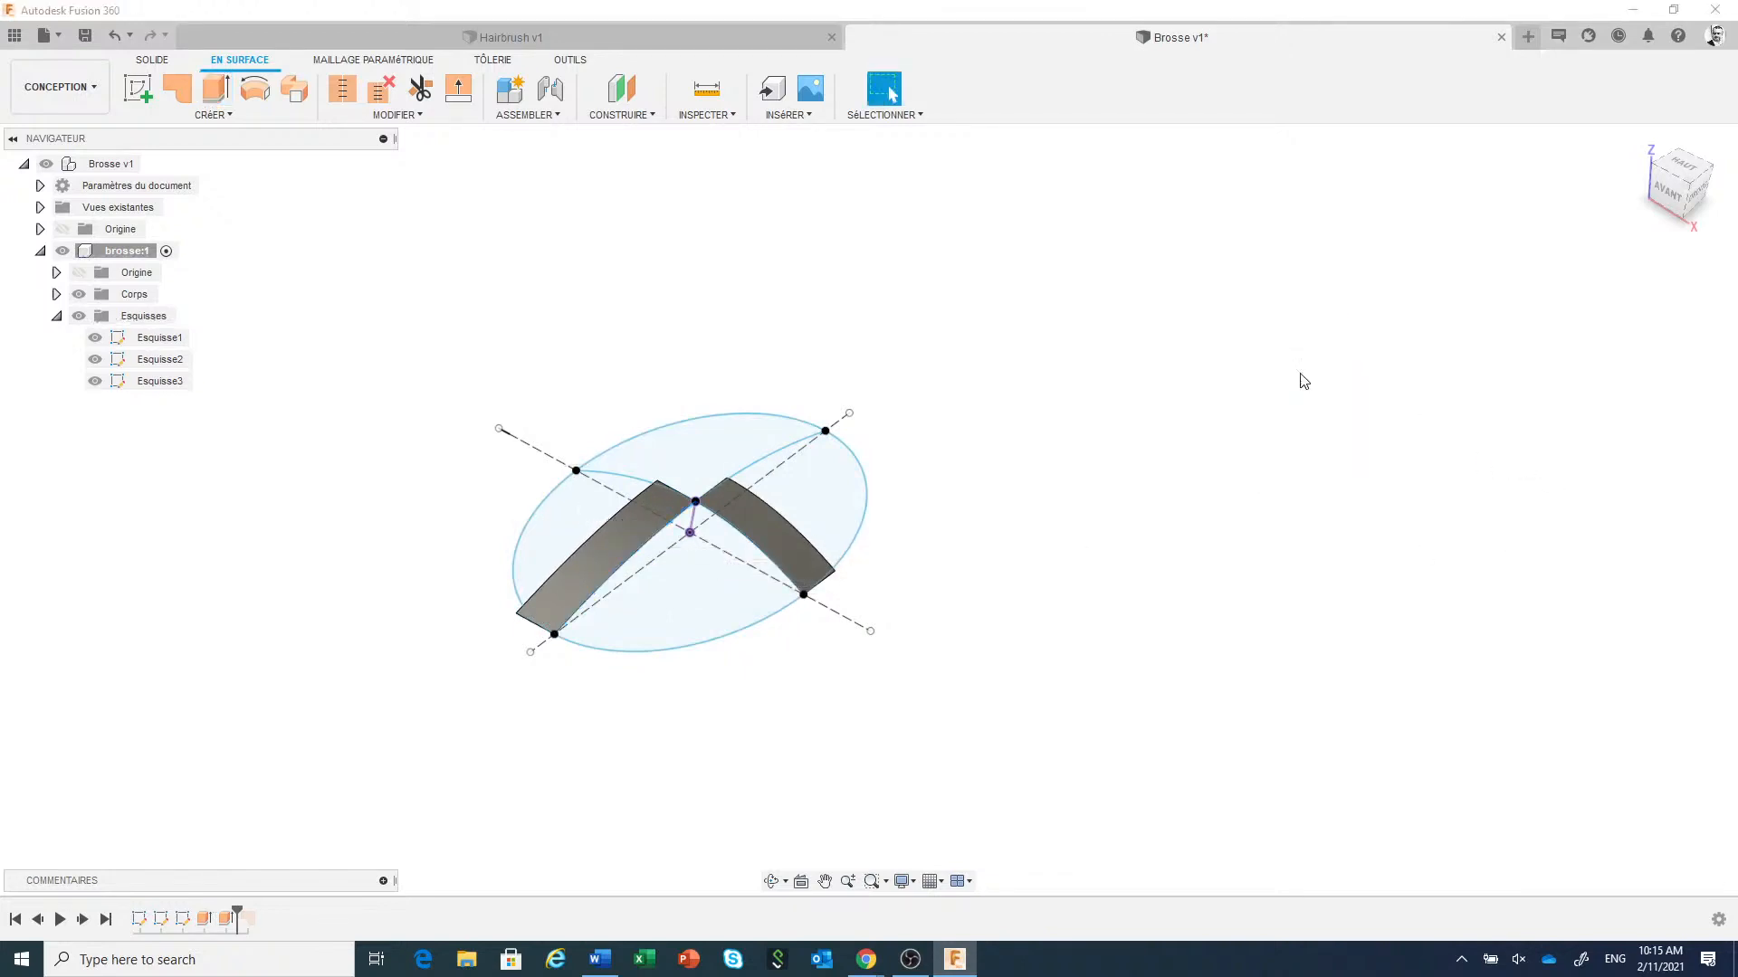
left_click(1255, 254)
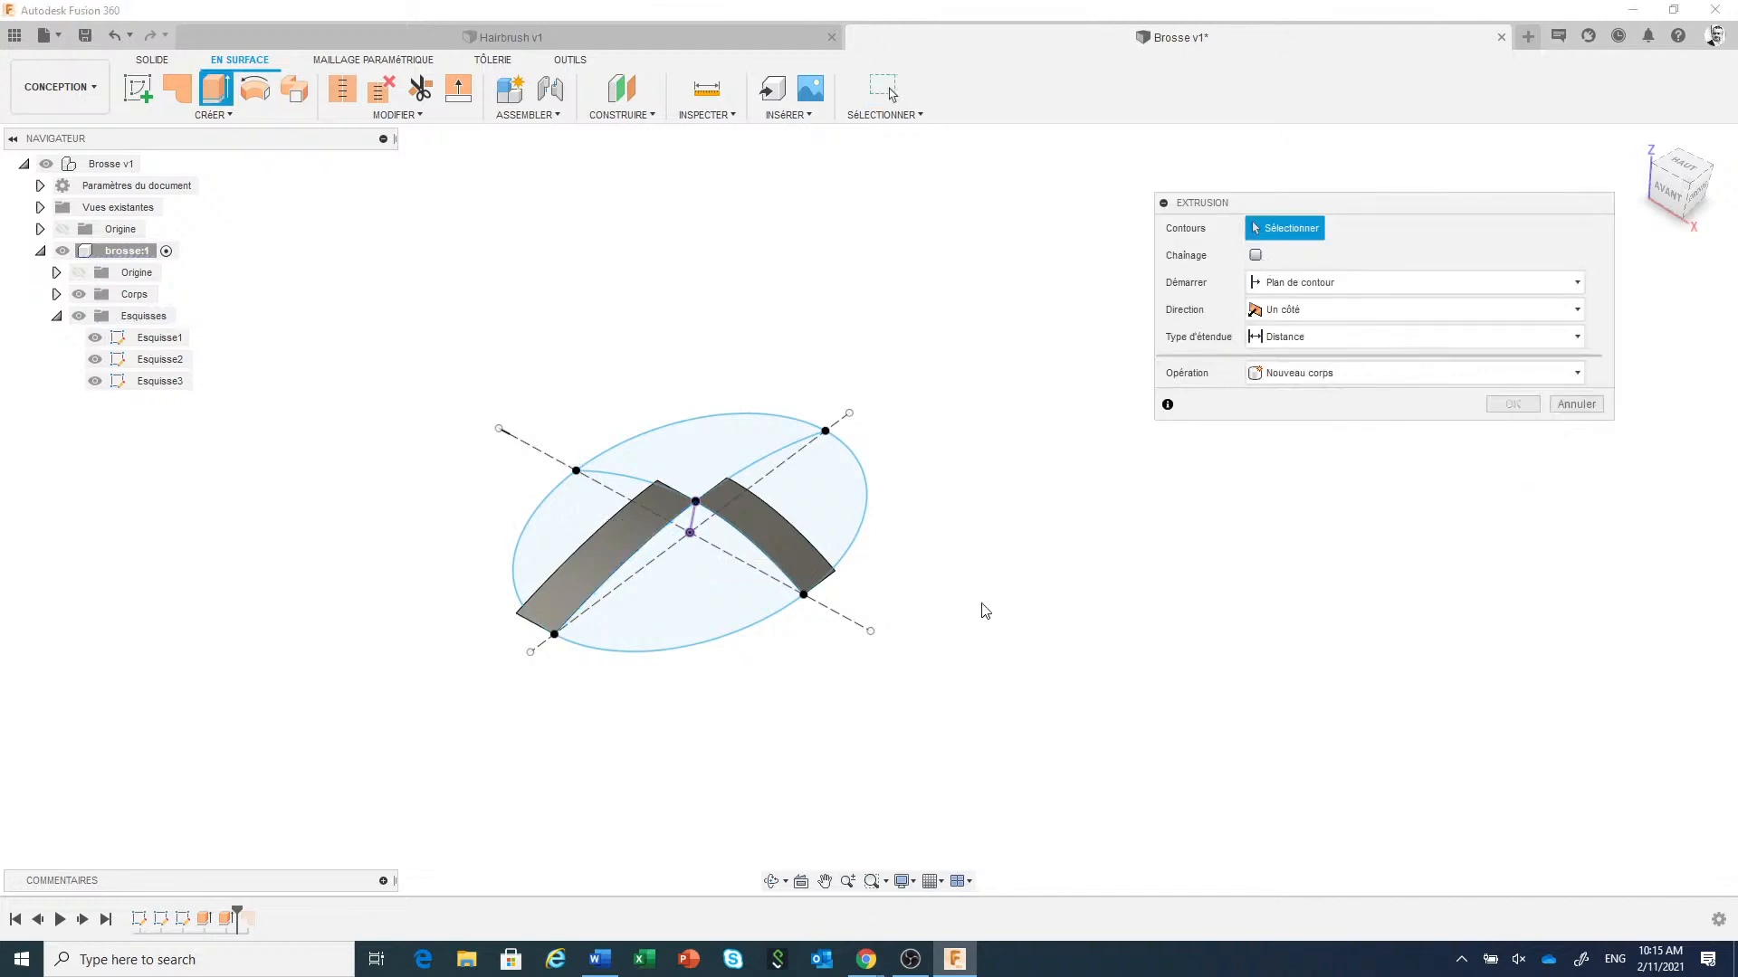
left_click(761, 622)
left_click_drag(762, 605, 757, 642)
left_click(1512, 458)
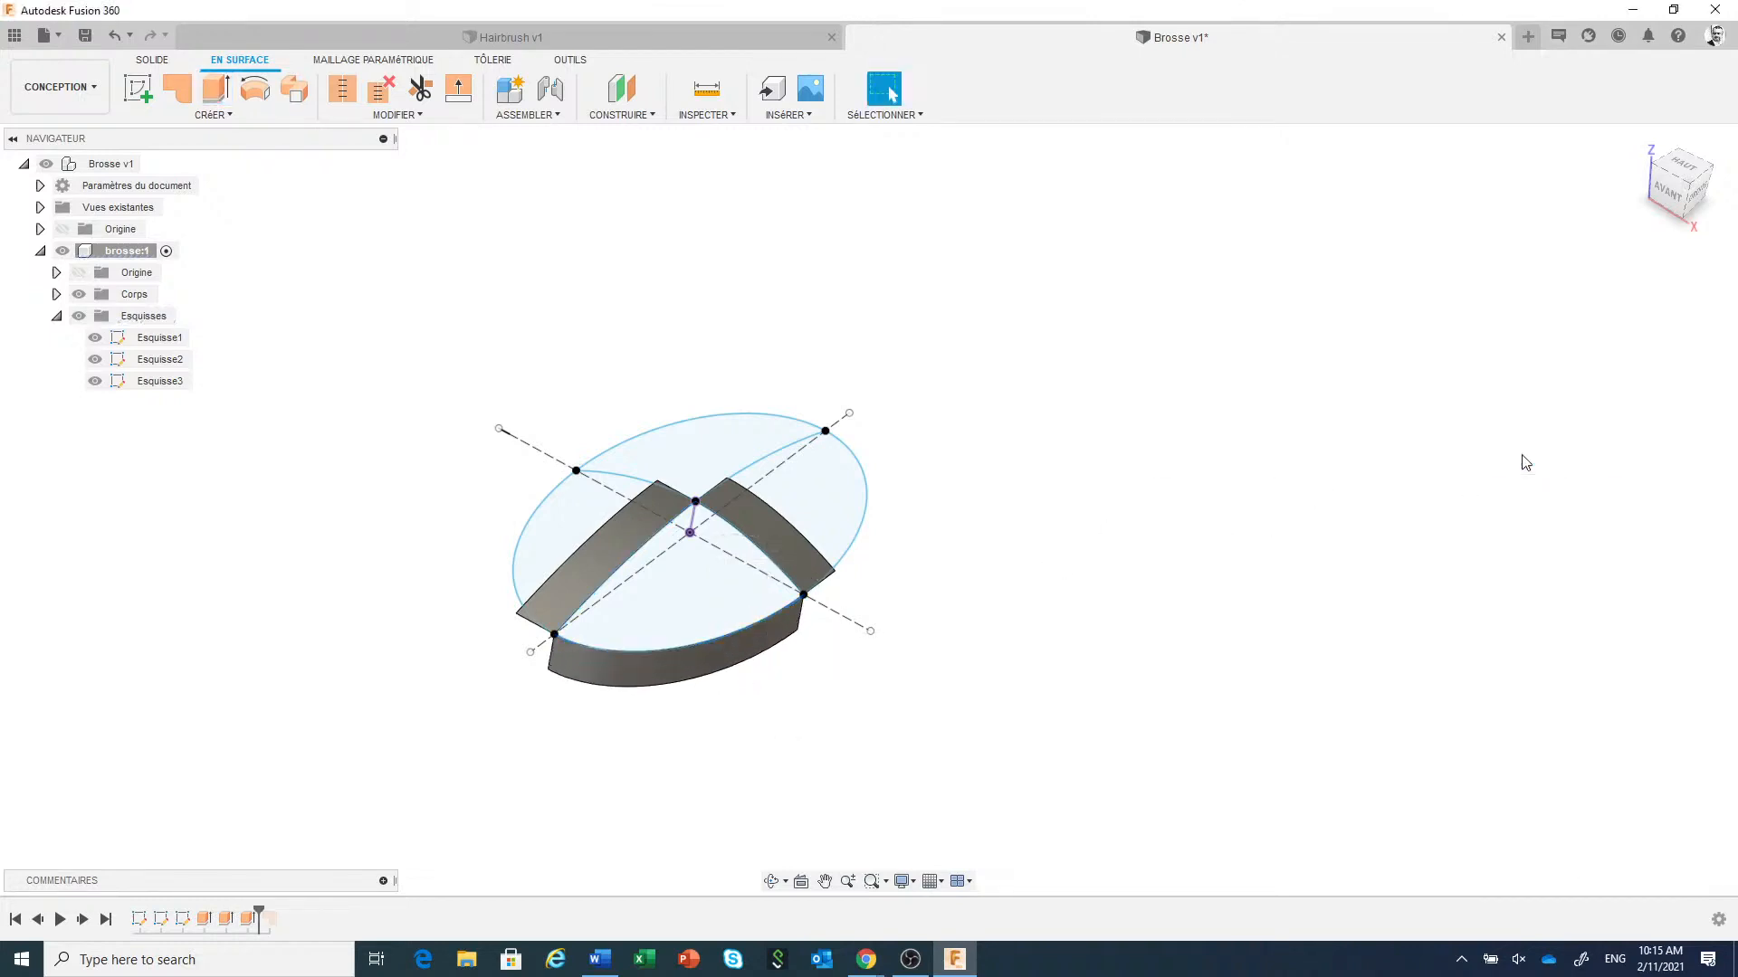
Hide the sketches and define a surface patch bounded by the inner edges of the three helper surfaces, without chaining.
left_click(78, 318)
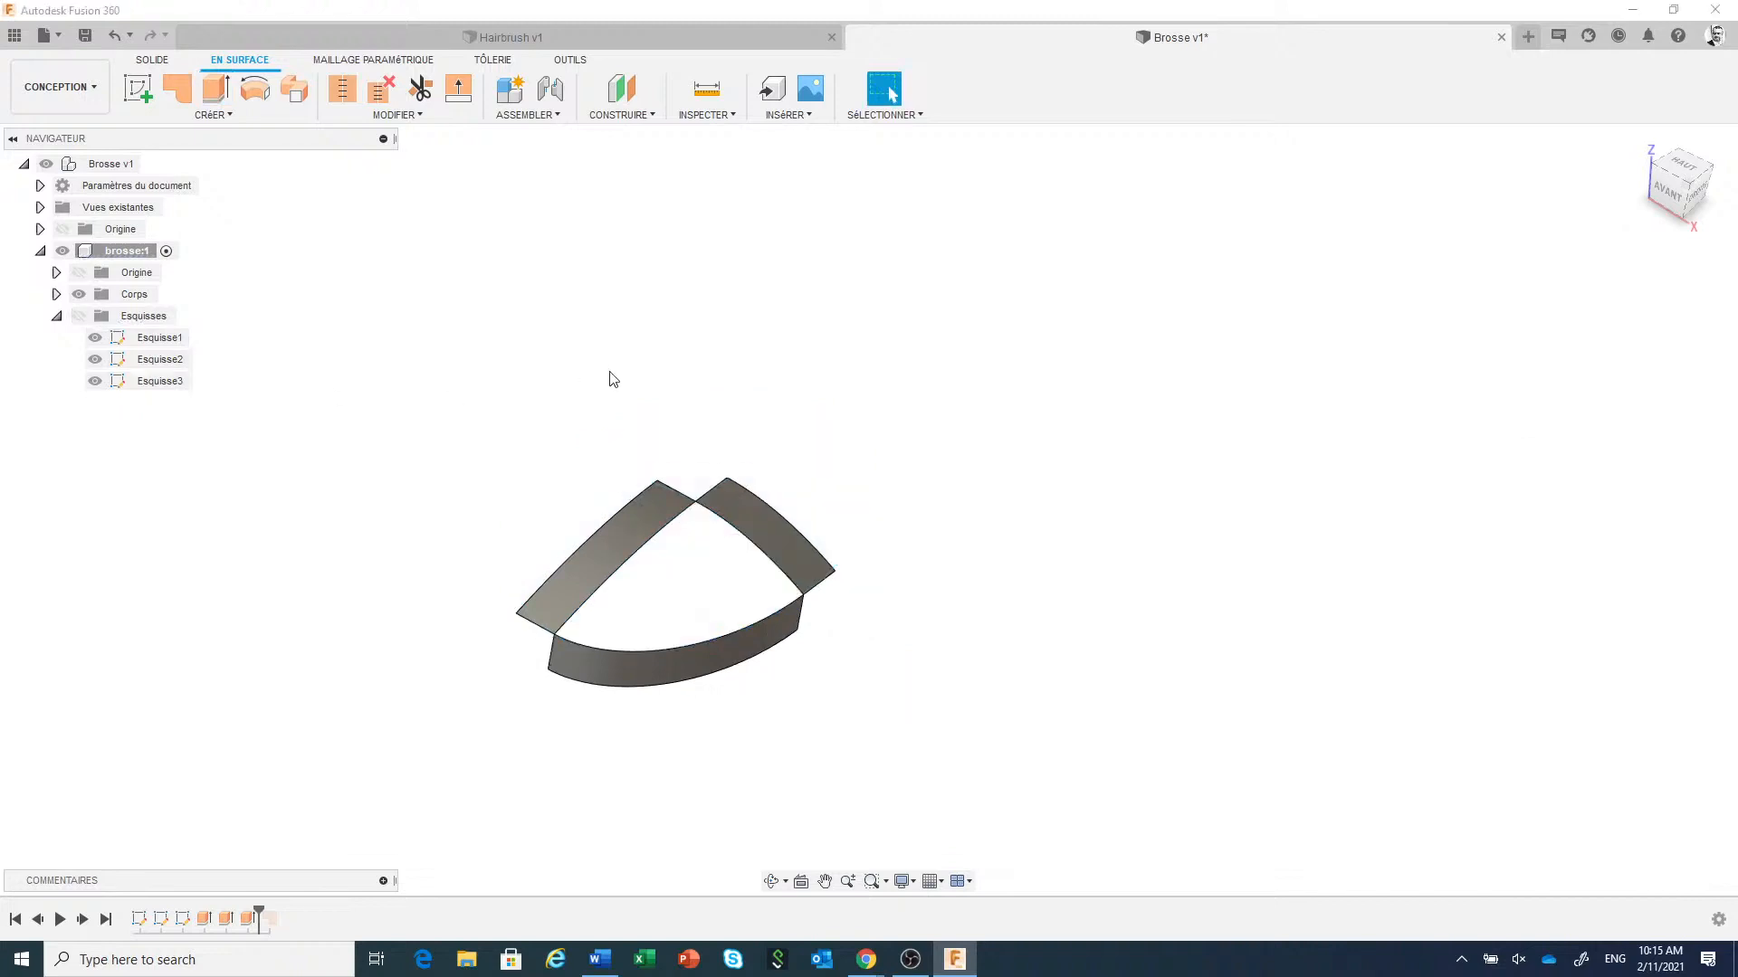
left_click(180, 93)
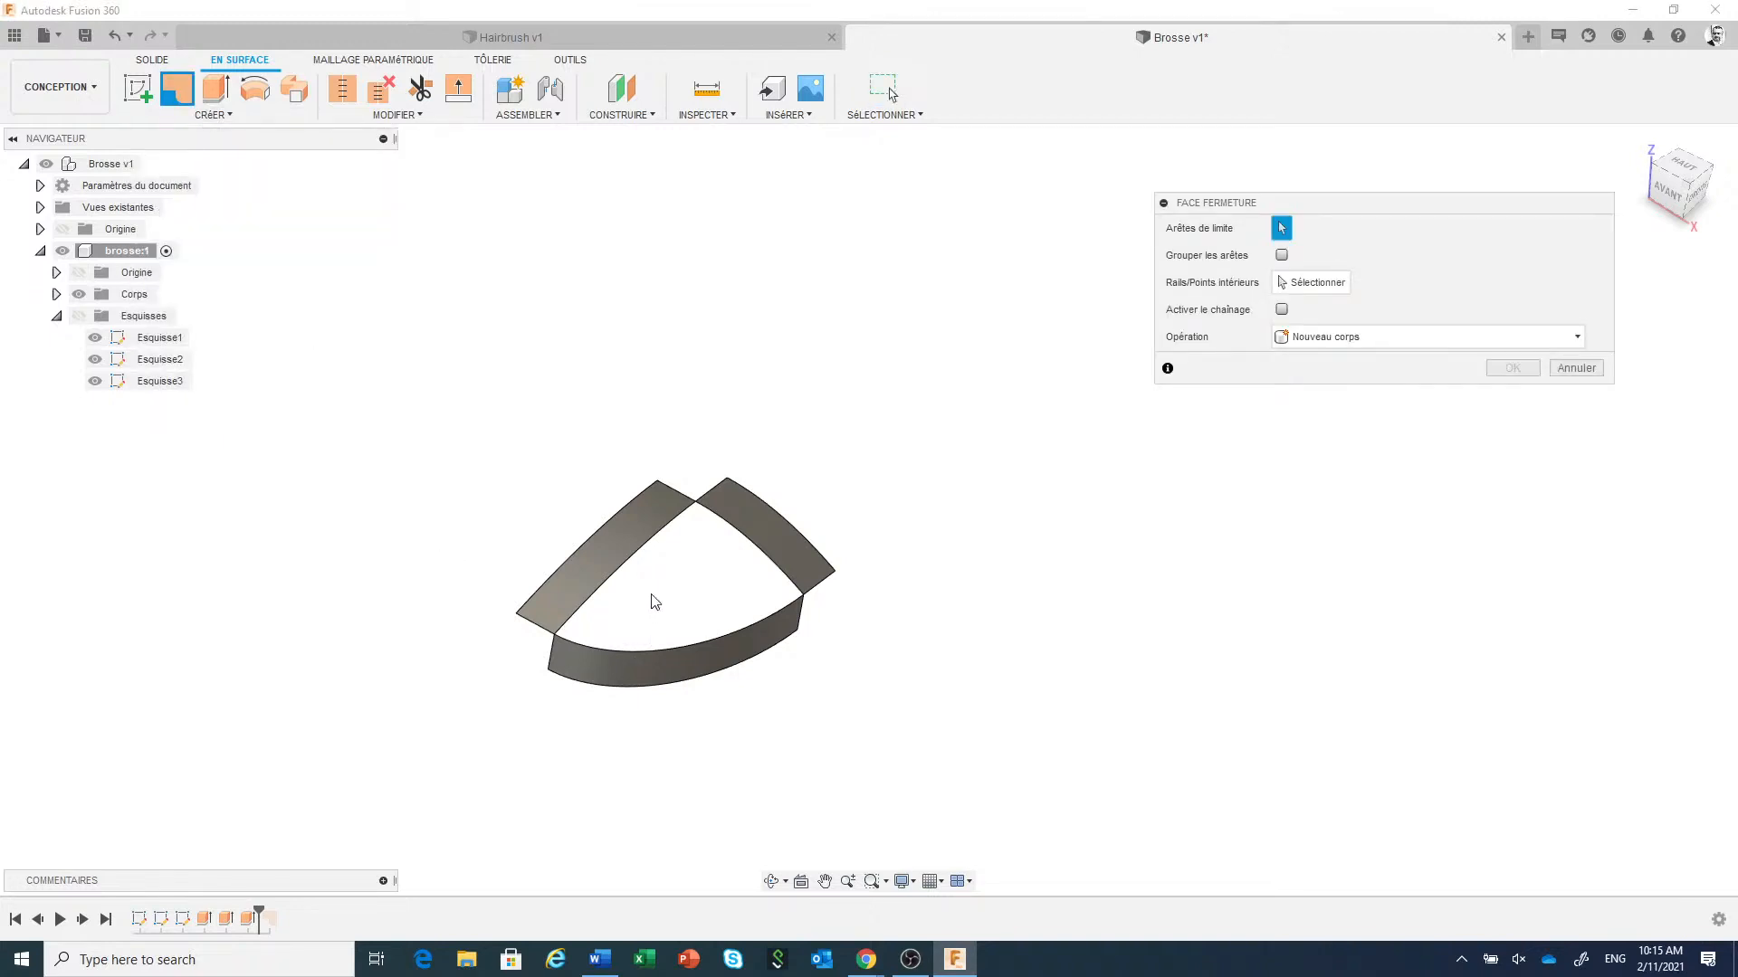
left_click(627, 574)
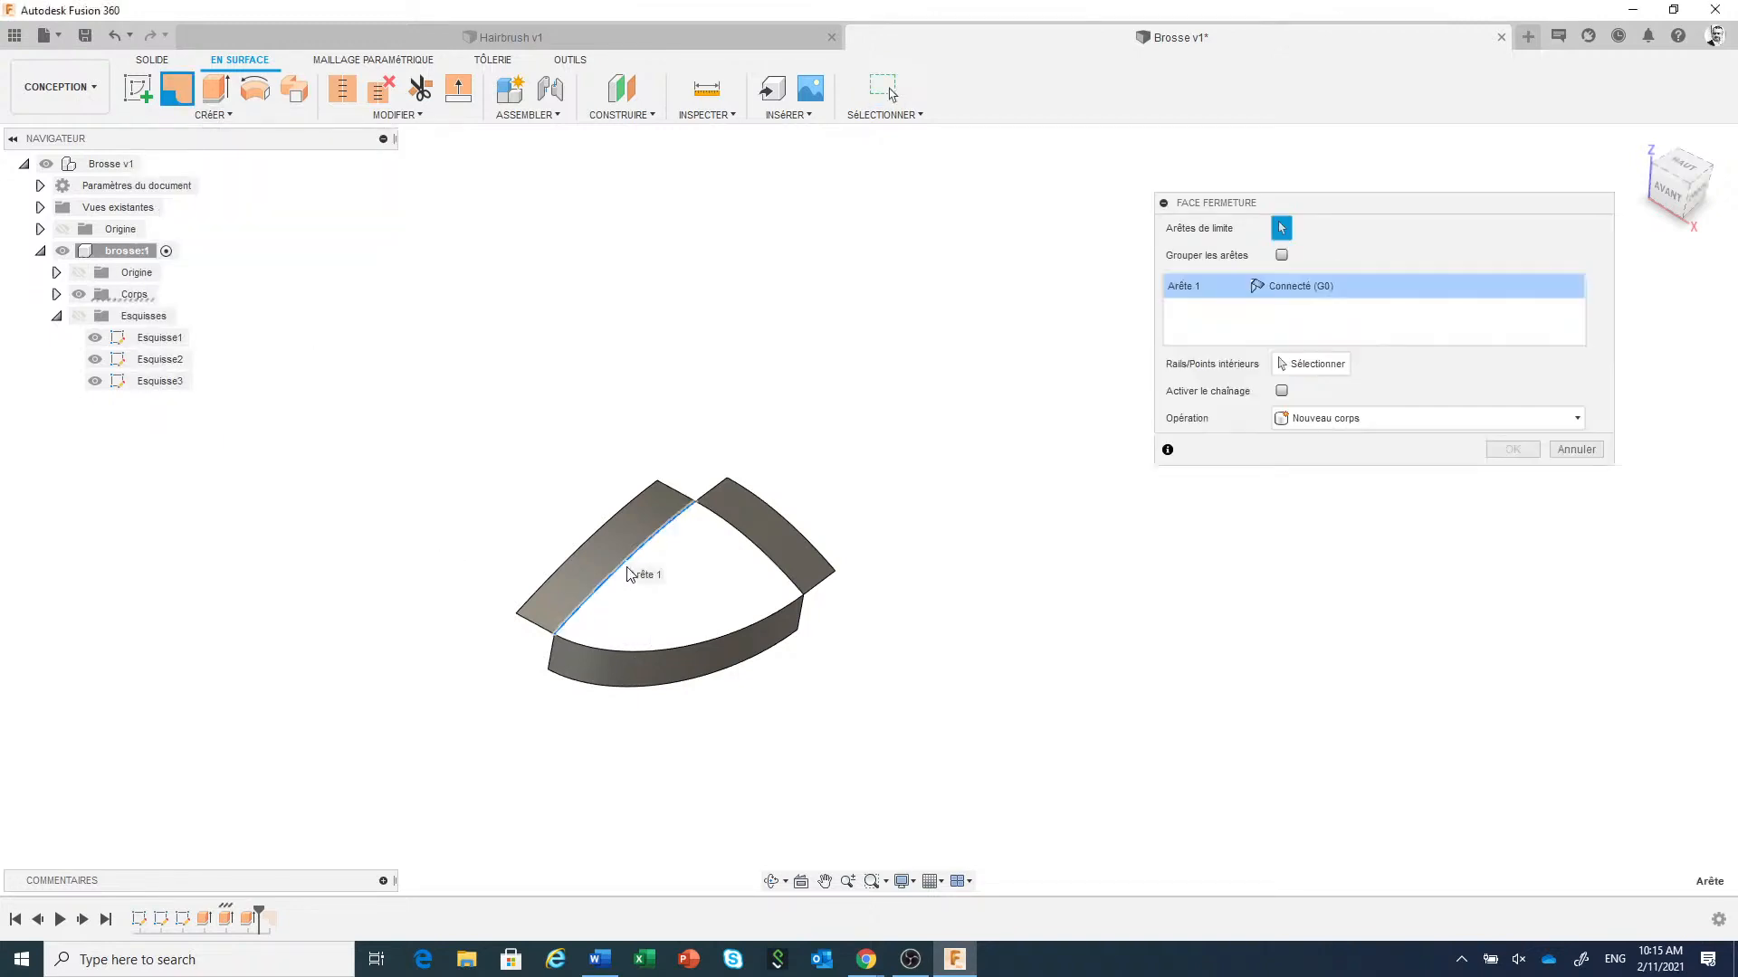
left_click(740, 540)
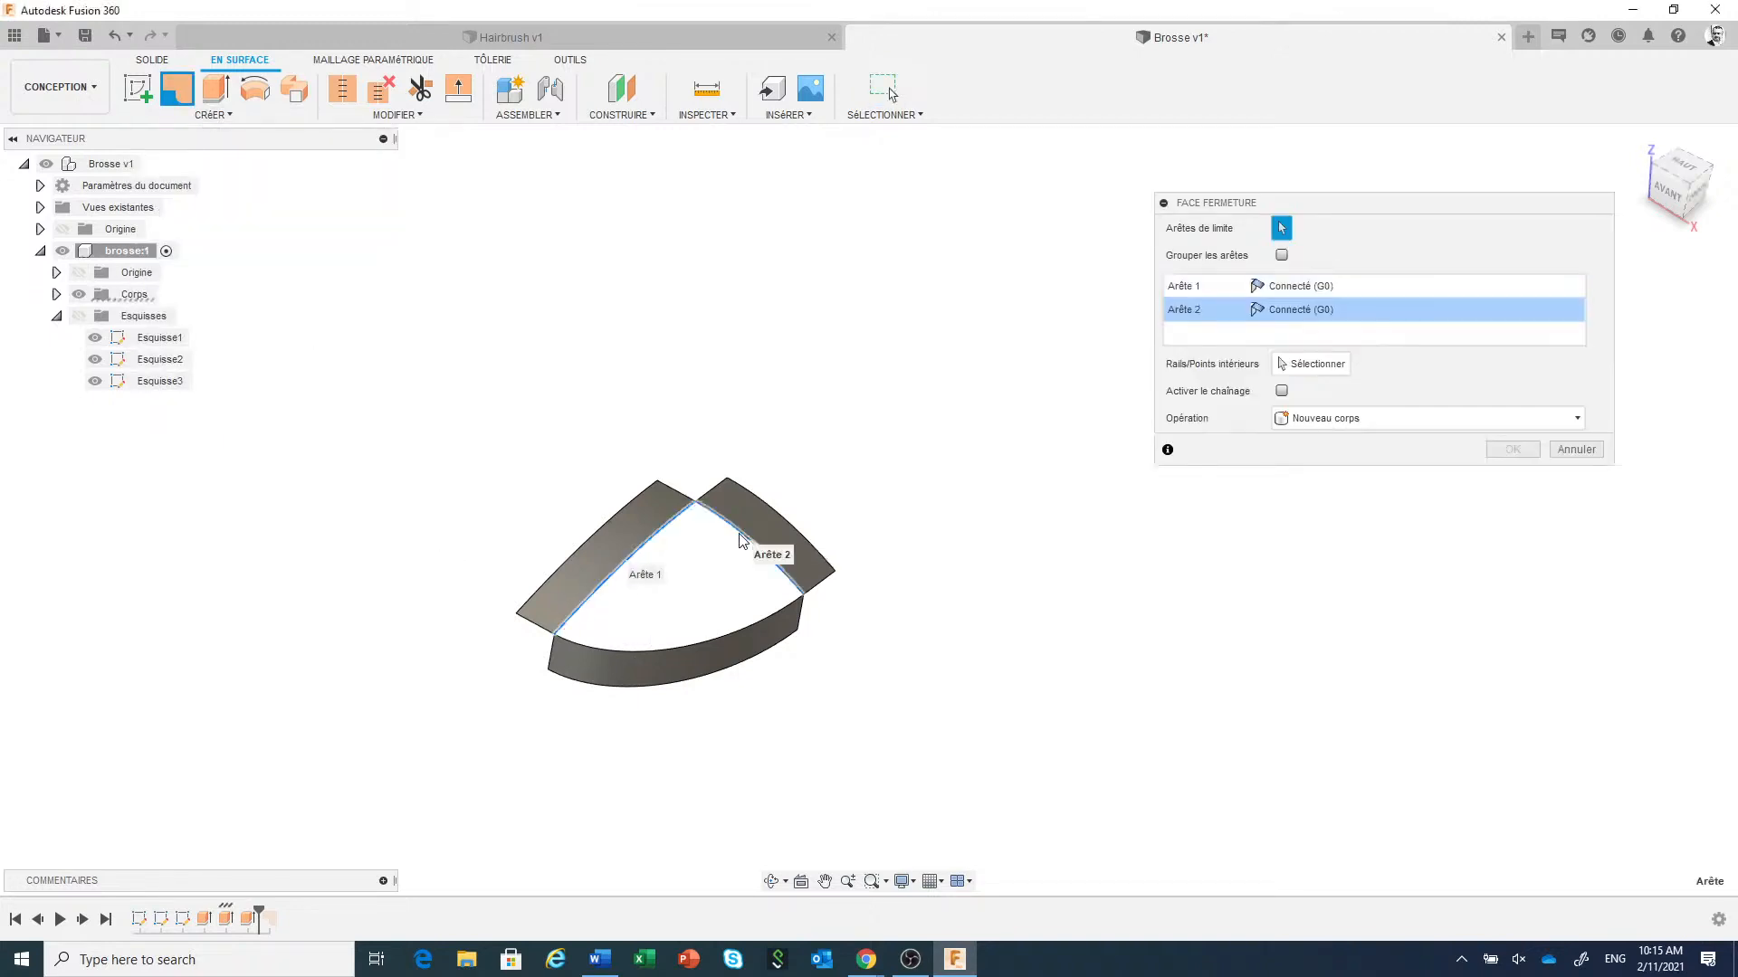
left_click(731, 630)
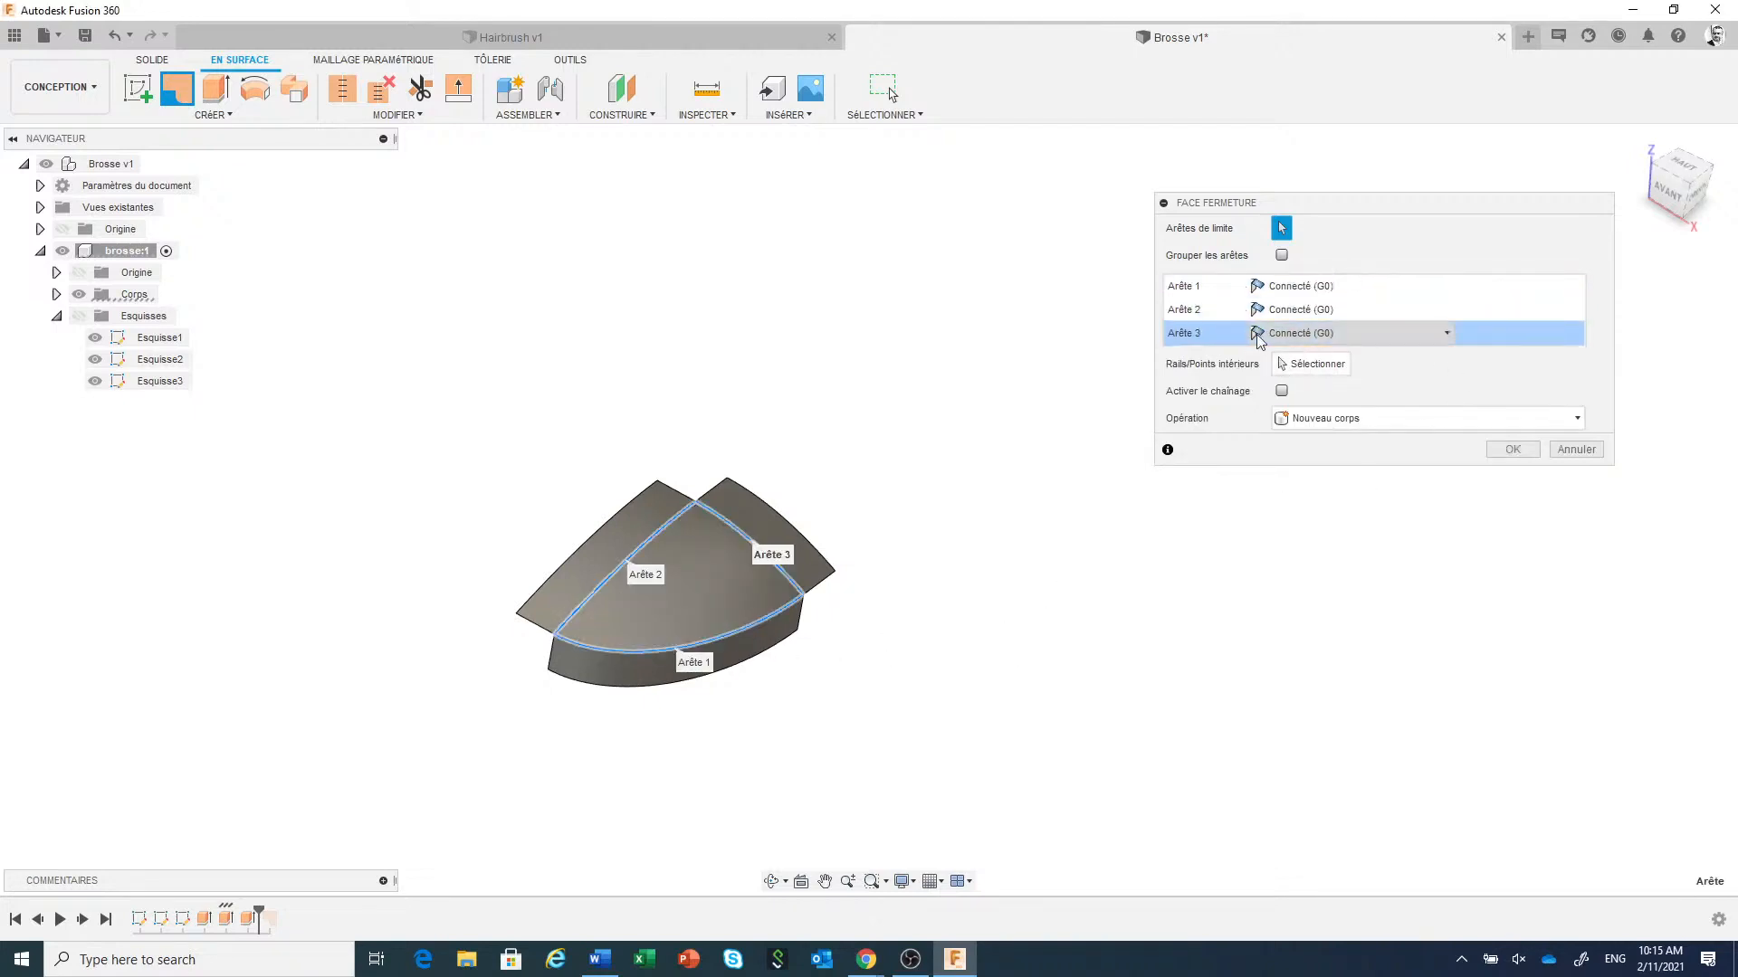
Set the patch's two spline edges to Tangence (G1), leave the ellipse edge at Connecté (G0), and create it as a new body.
left_click(1355, 286)
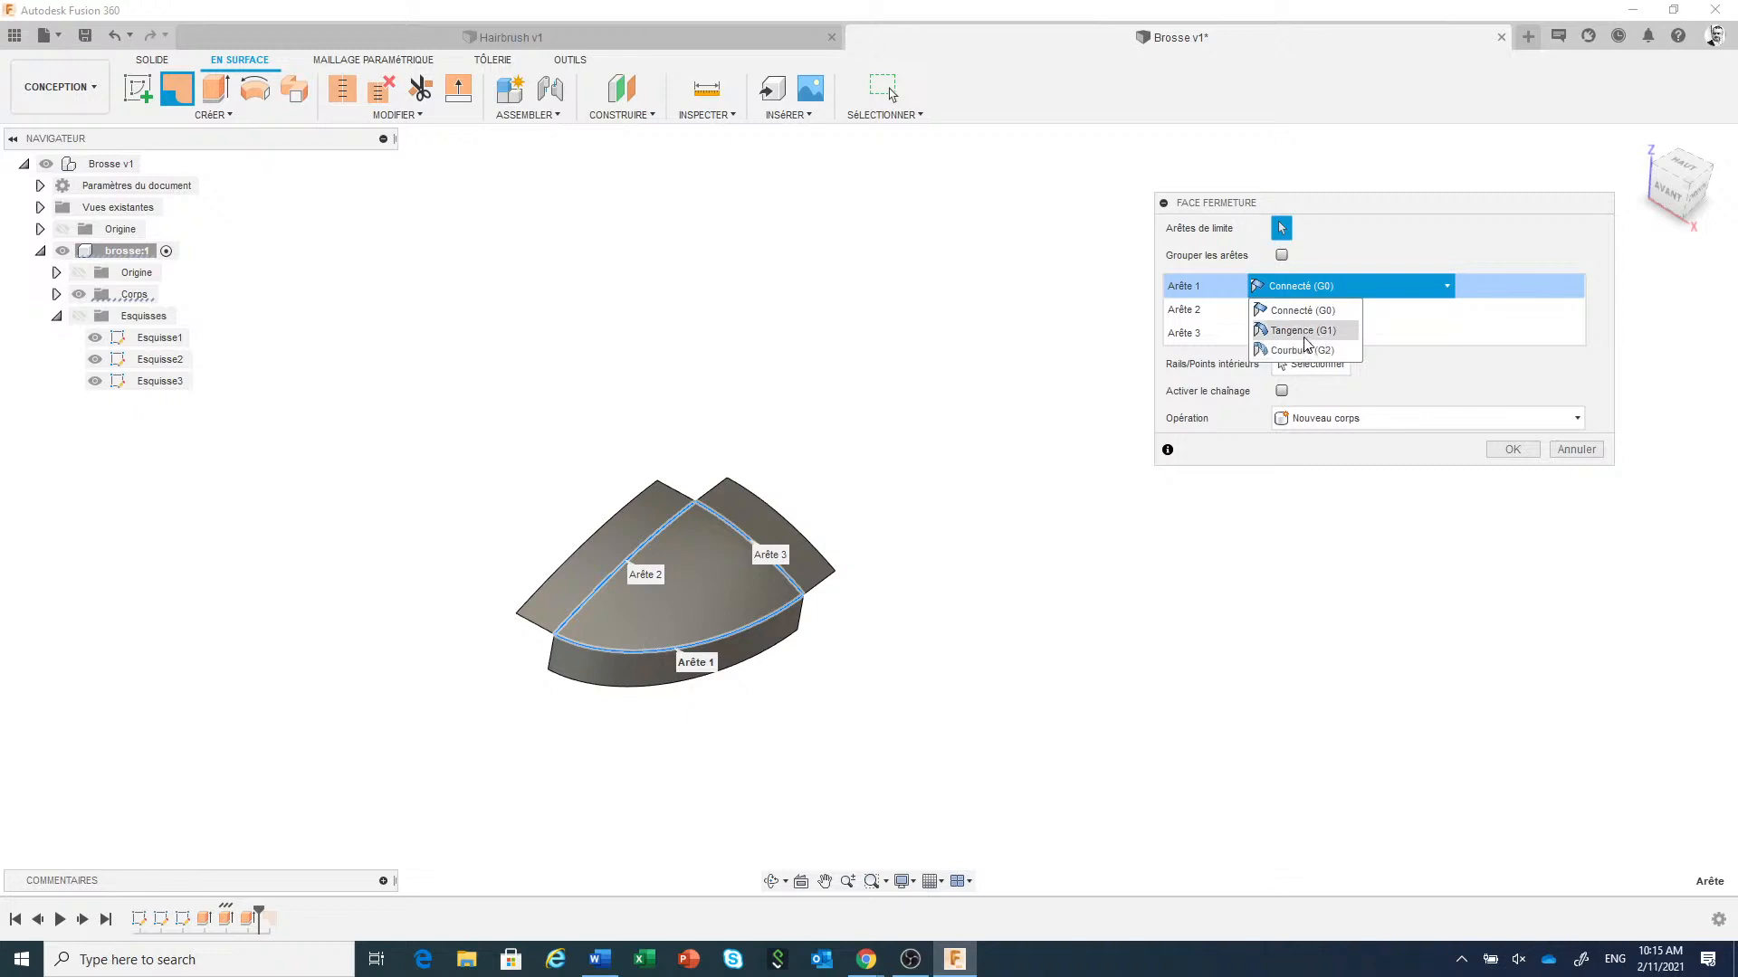
left_click(887, 422)
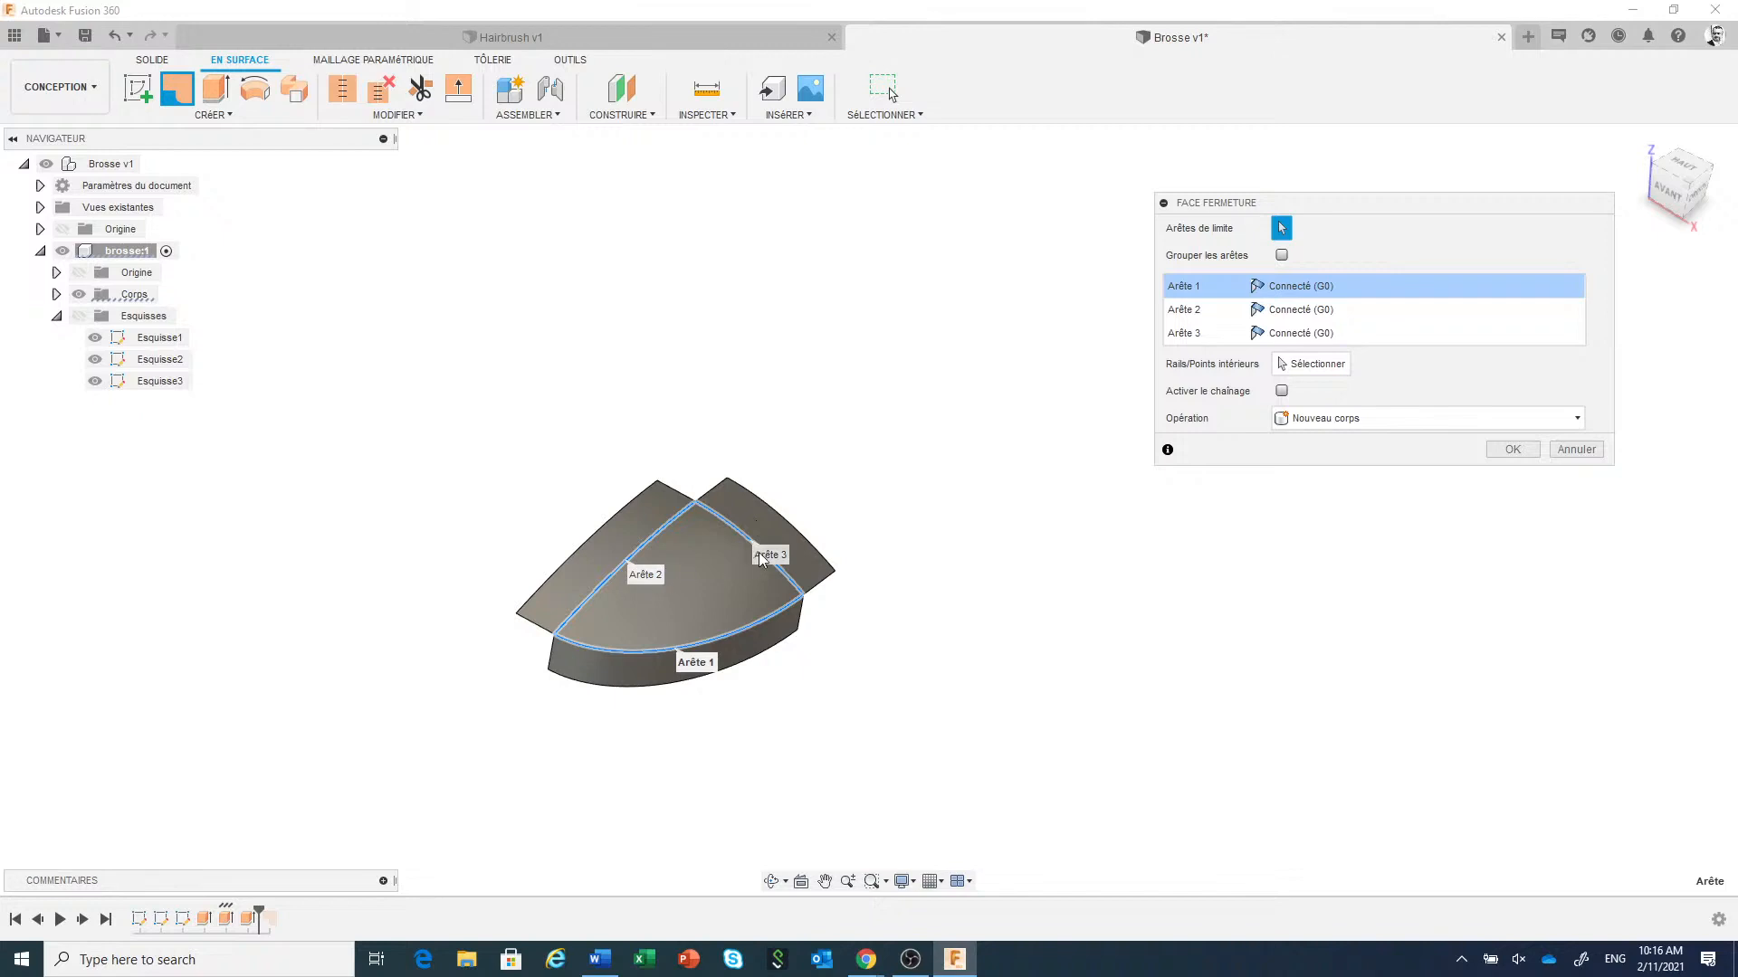
left_click(1357, 310)
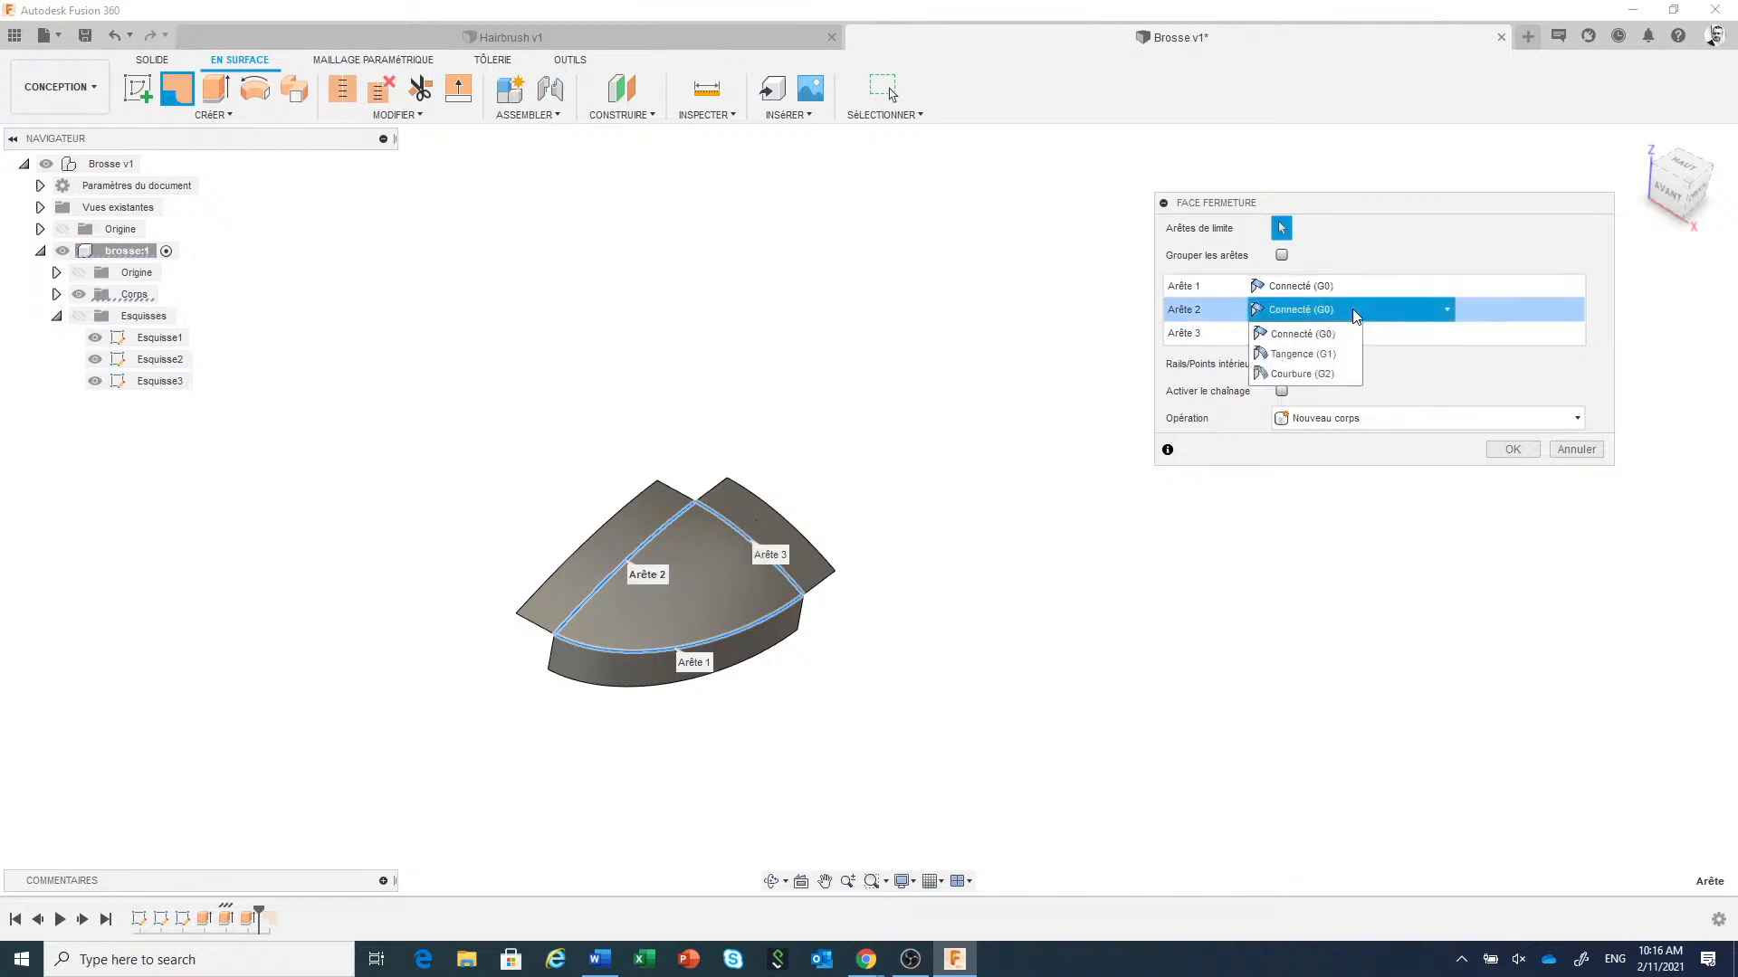
left_click(1336, 356)
left_click(1421, 336)
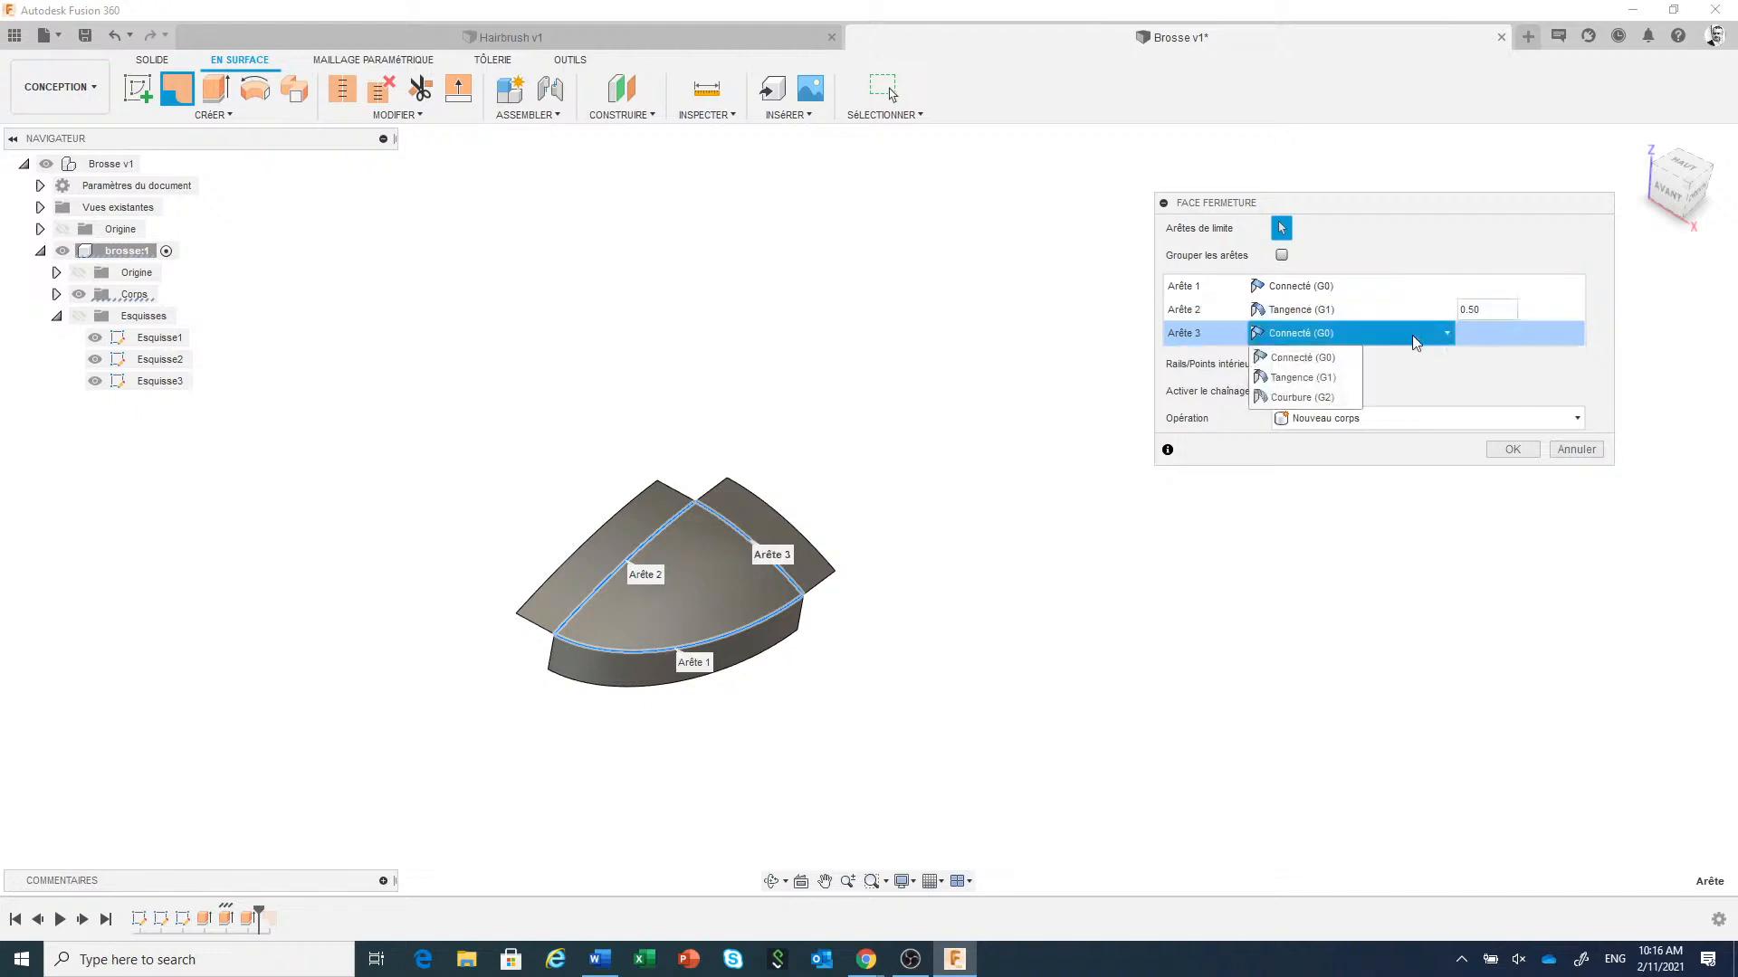
left_click(1338, 377)
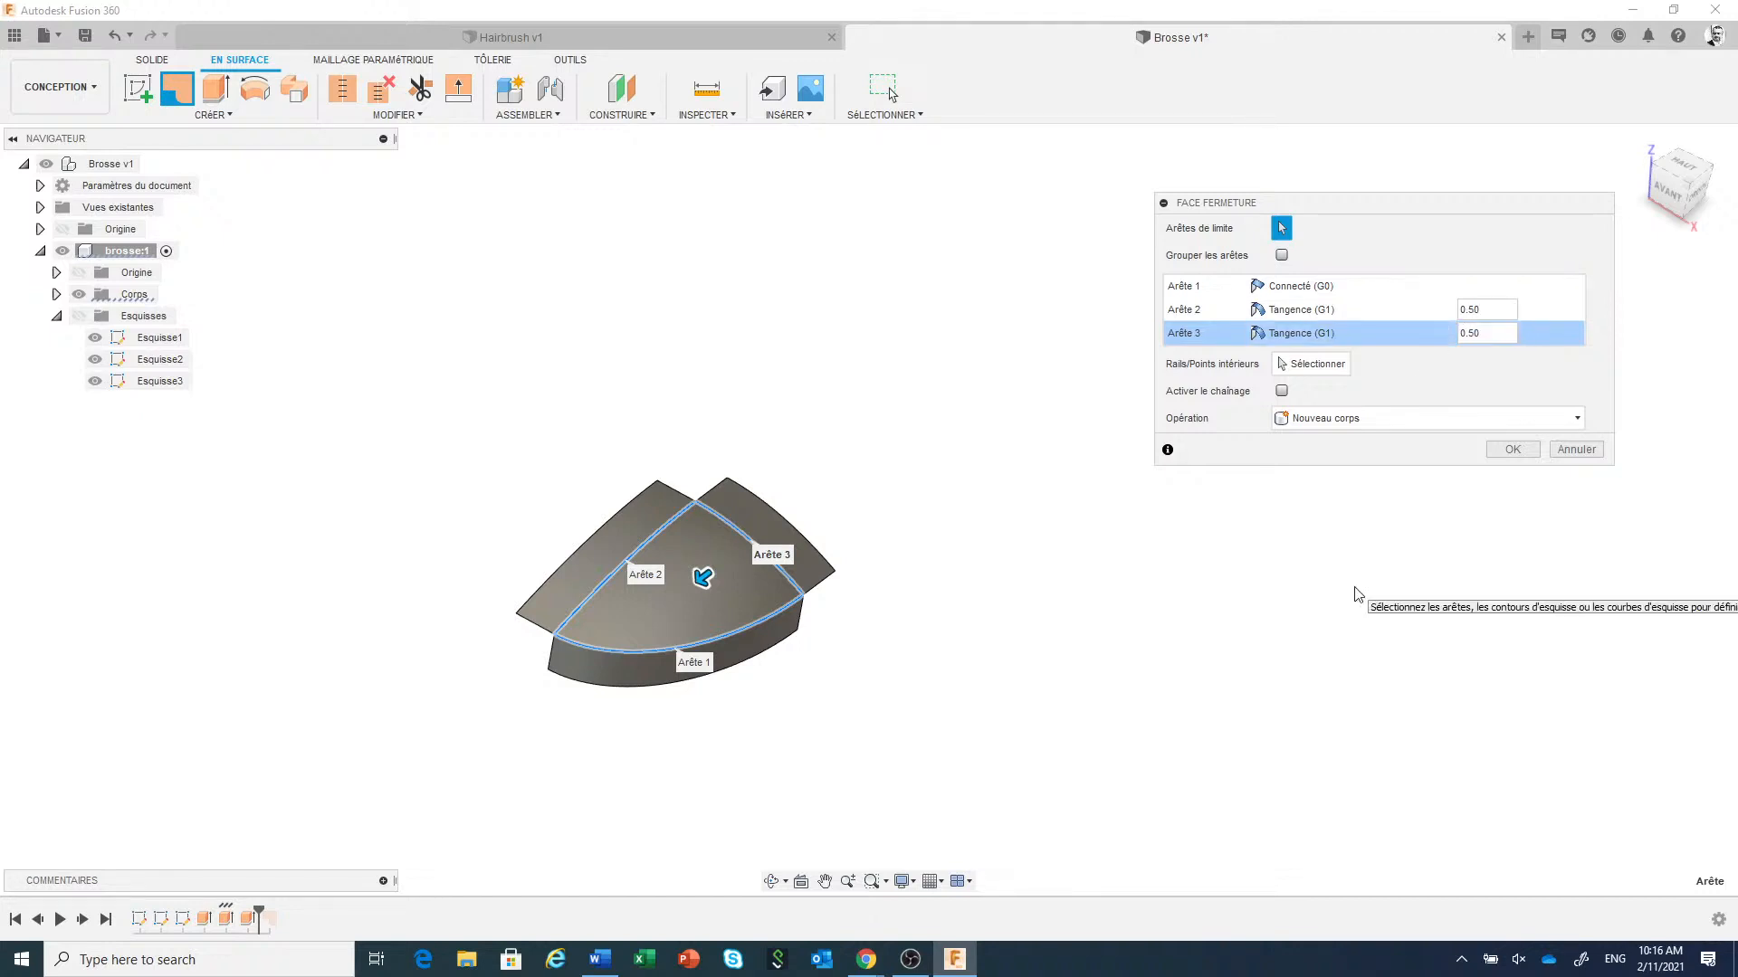
left_click(1511, 450)
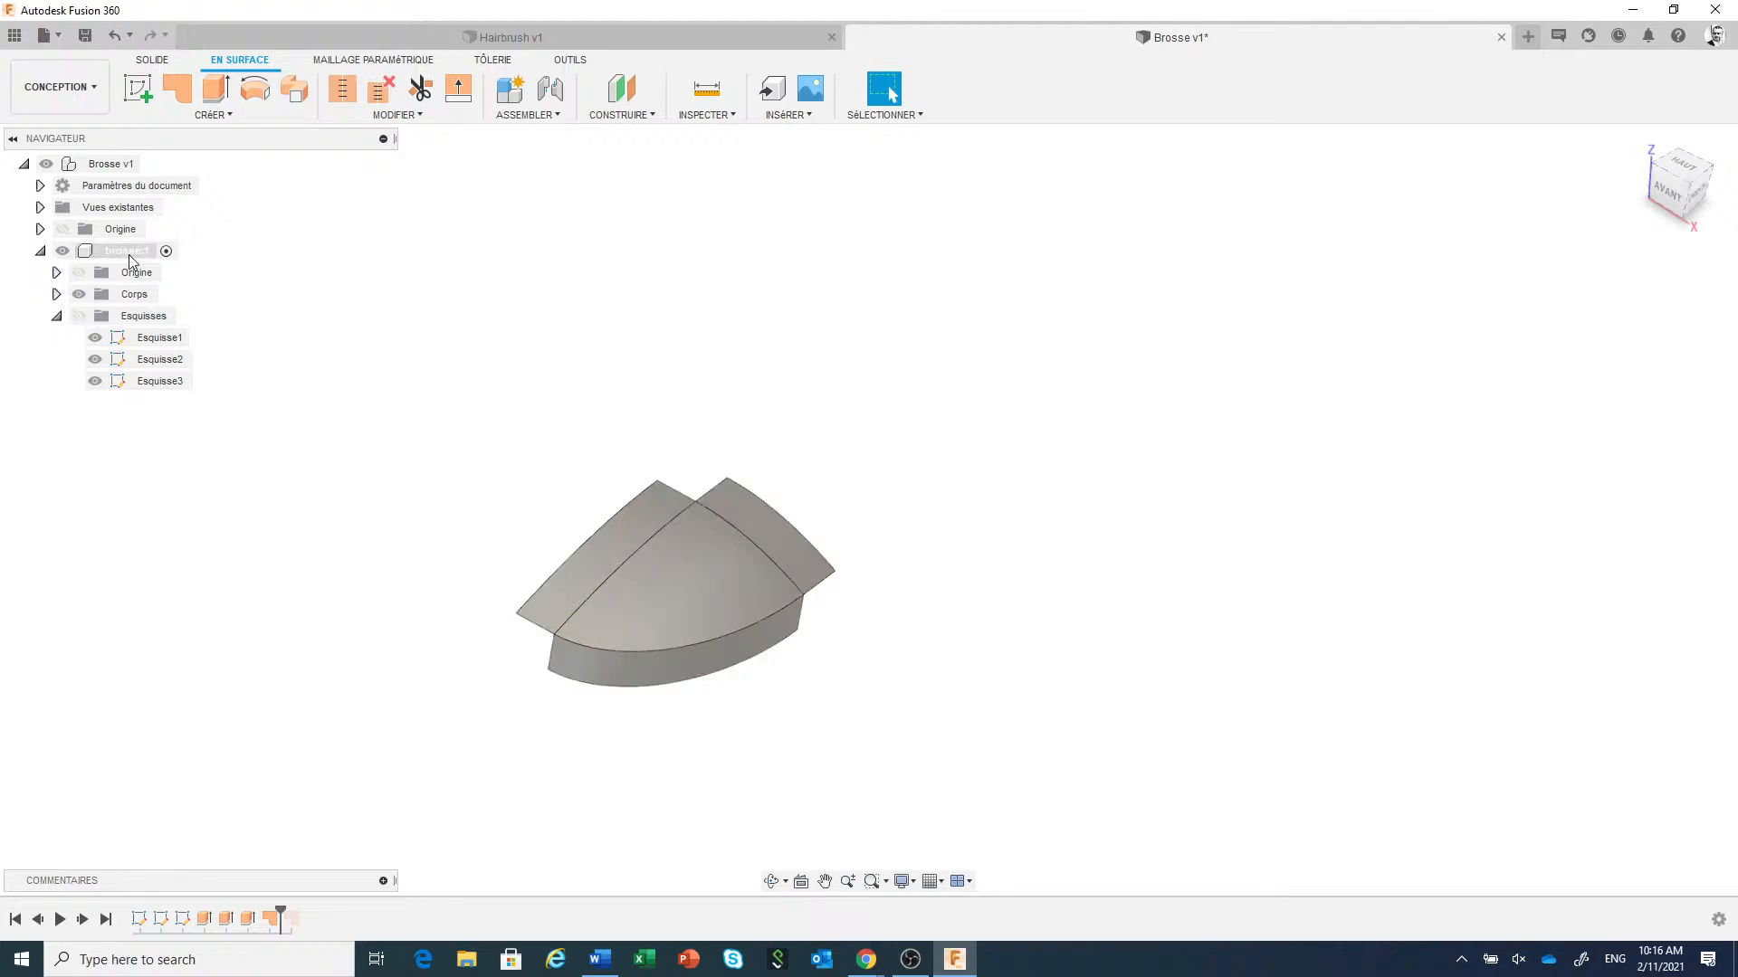
Hide the three extruded helper surfaces Corps2, Corps3 and Corps4, leaving only the quarter patch shown.
left_click(56, 294)
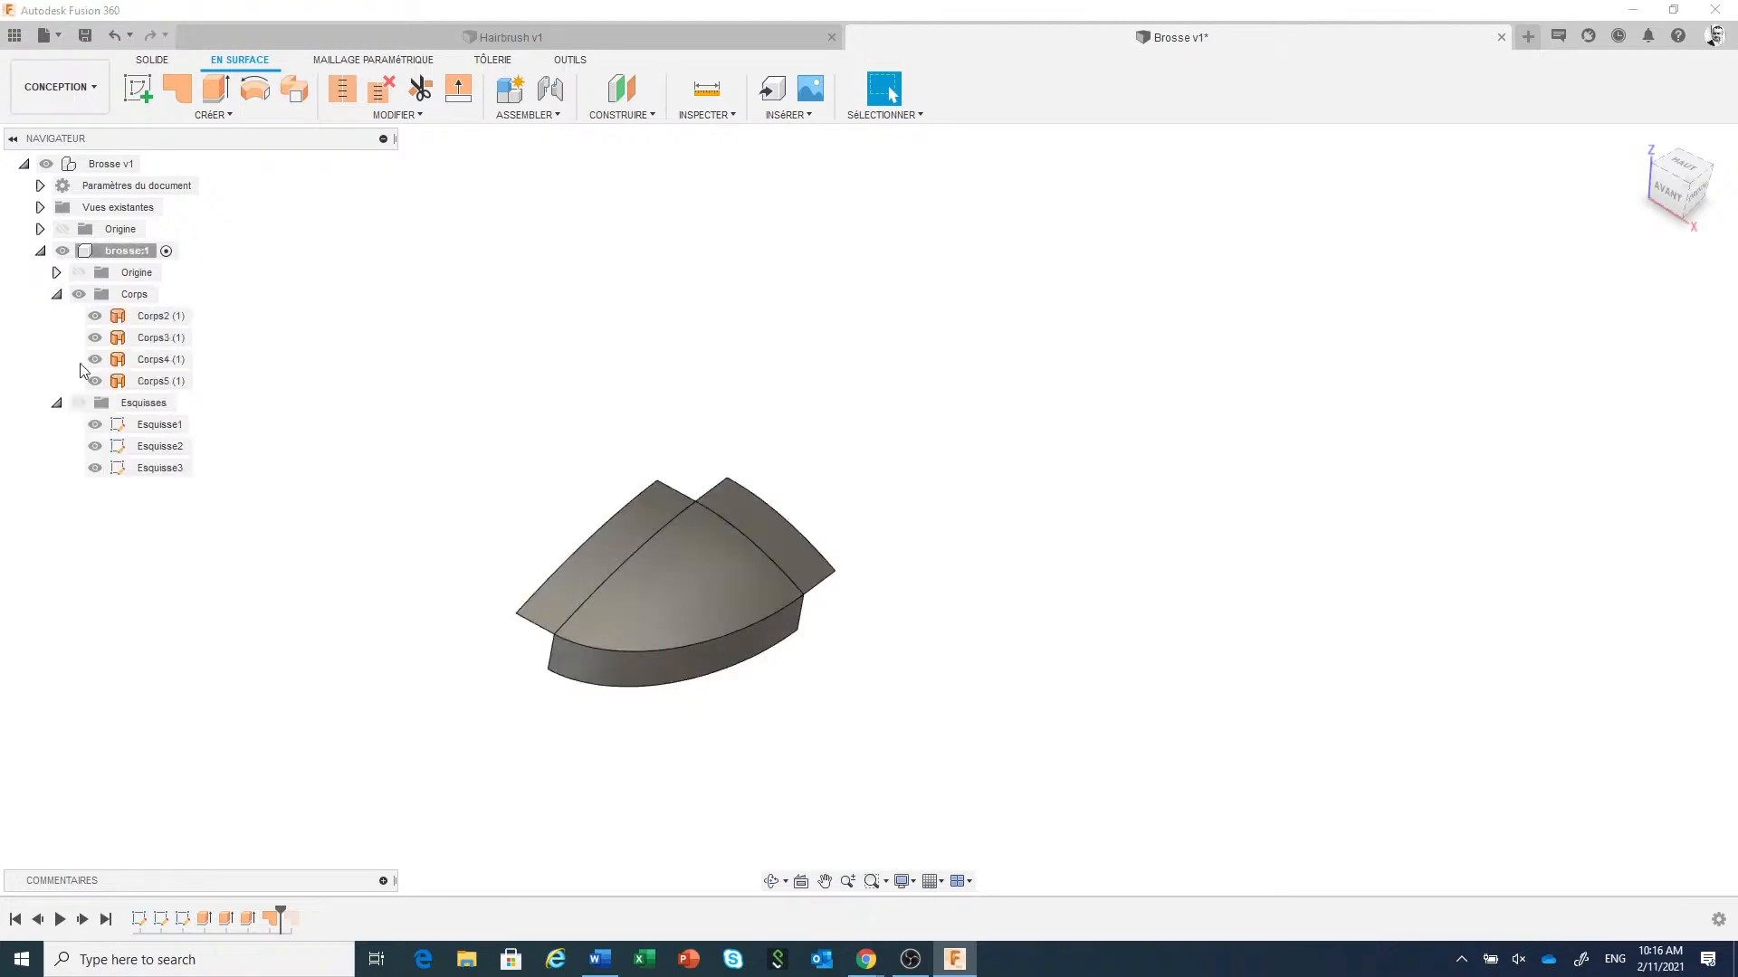
left_click(94, 338)
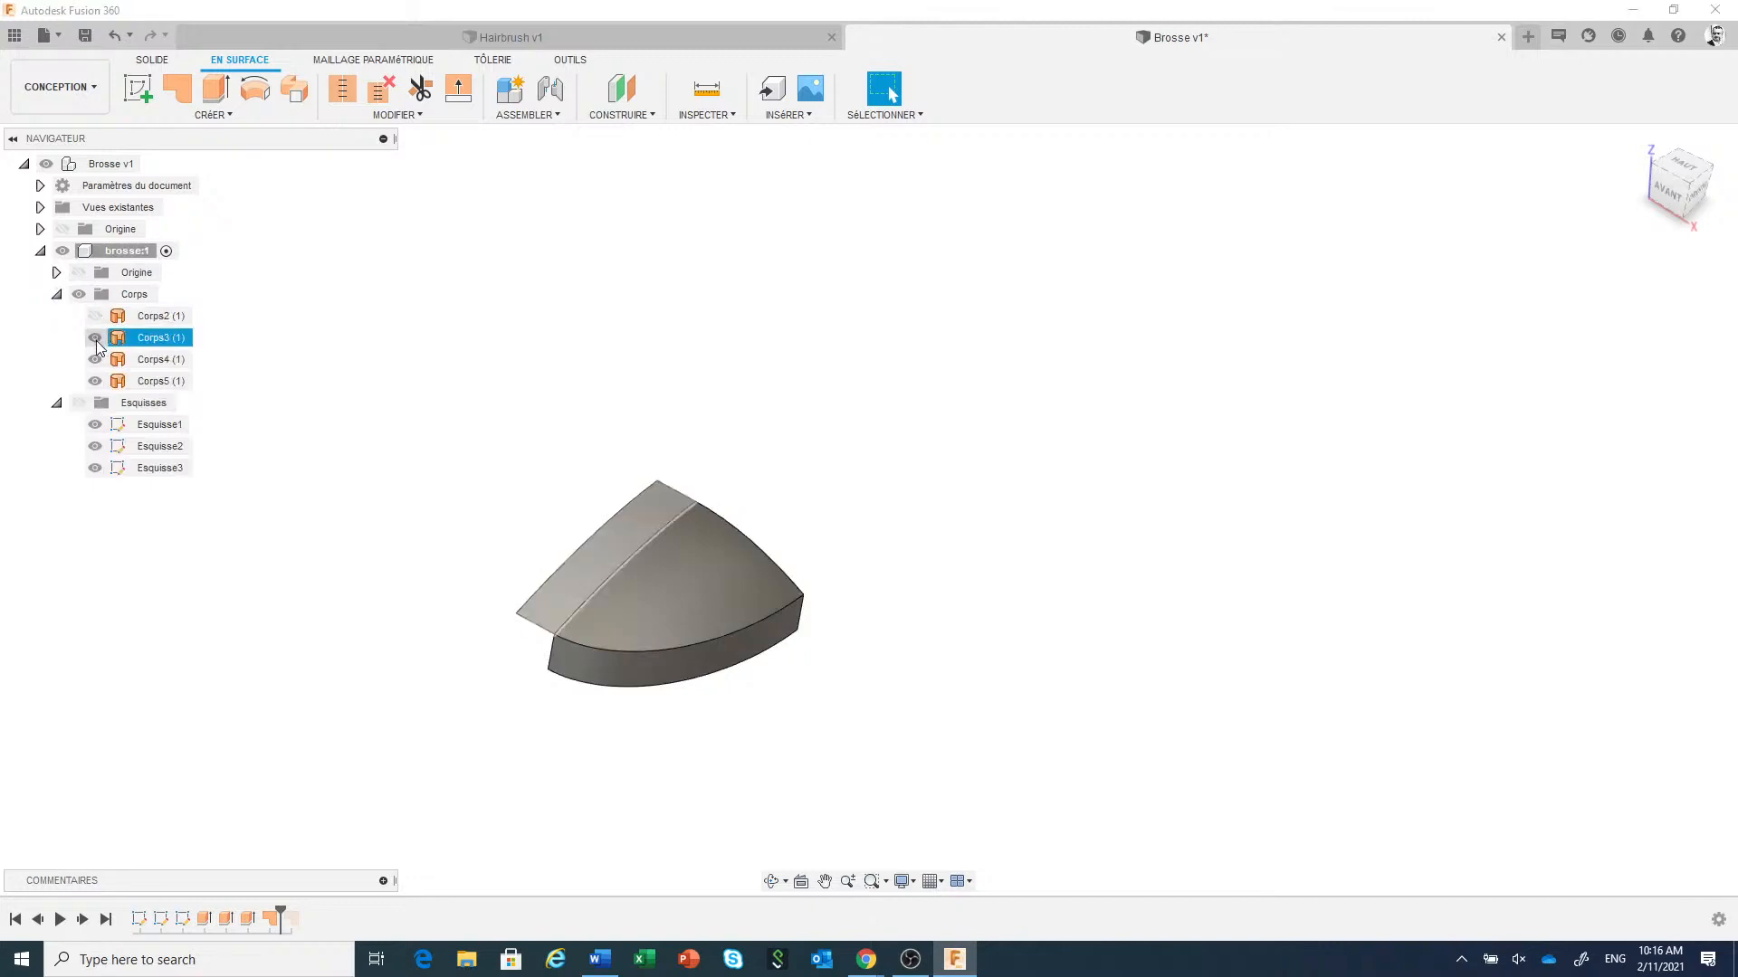
left_click(94, 359)
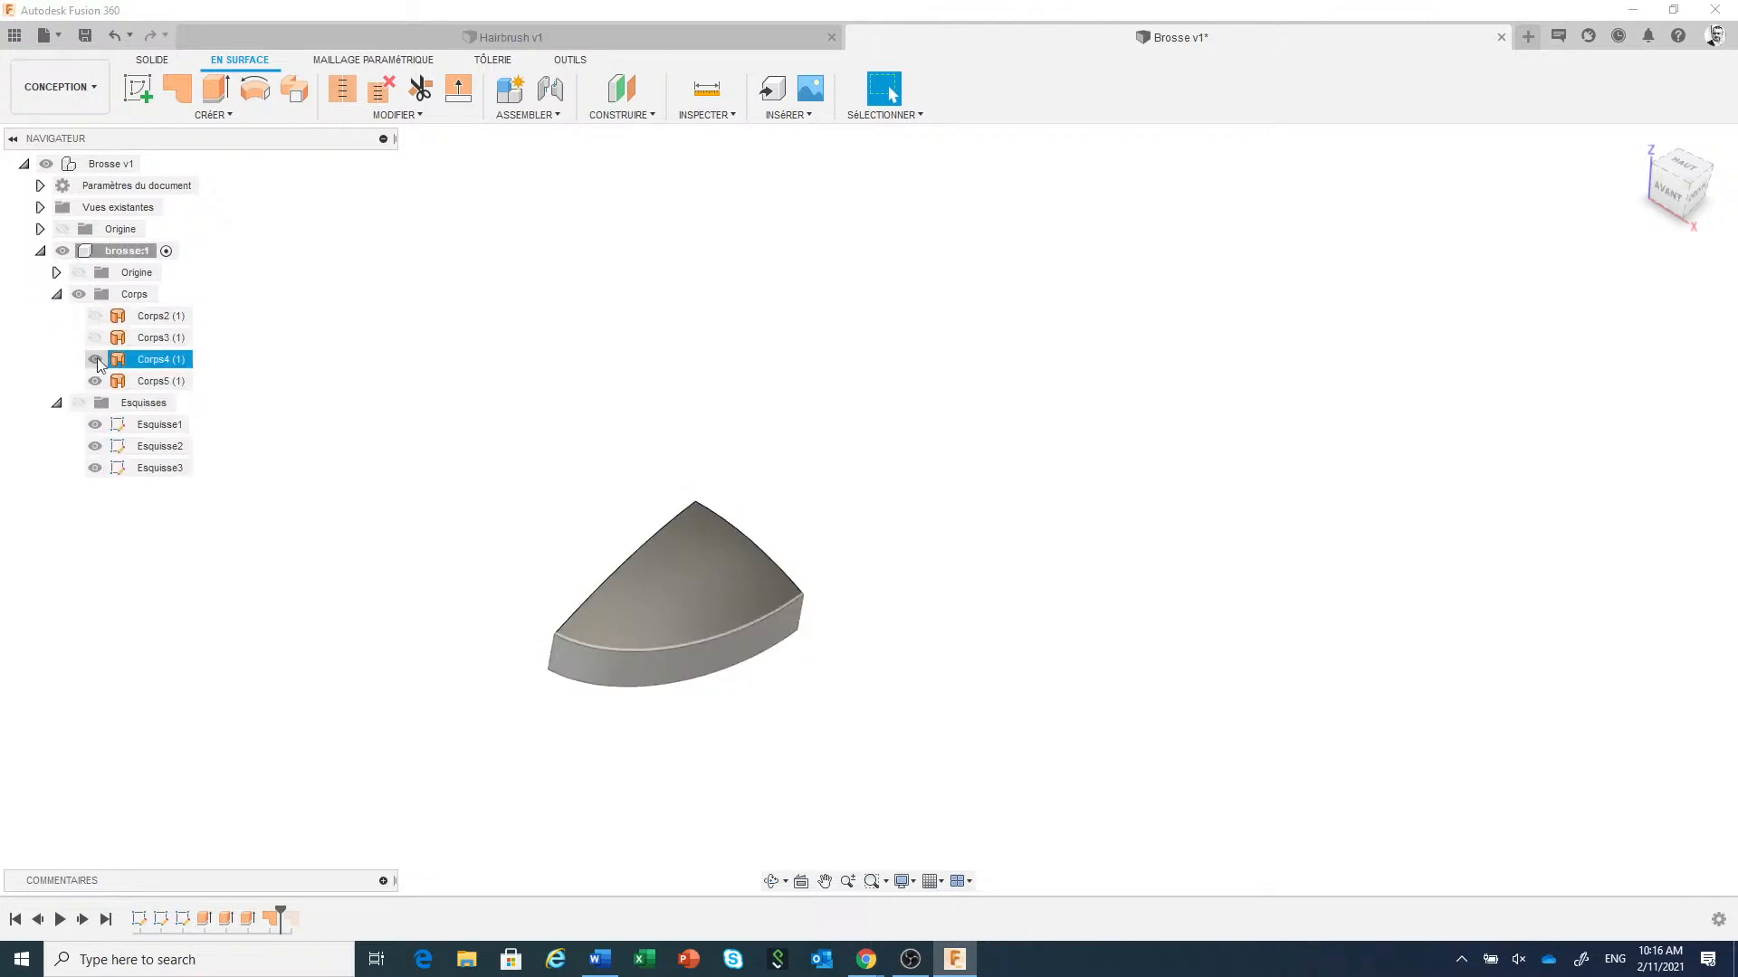
left_click(95, 359)
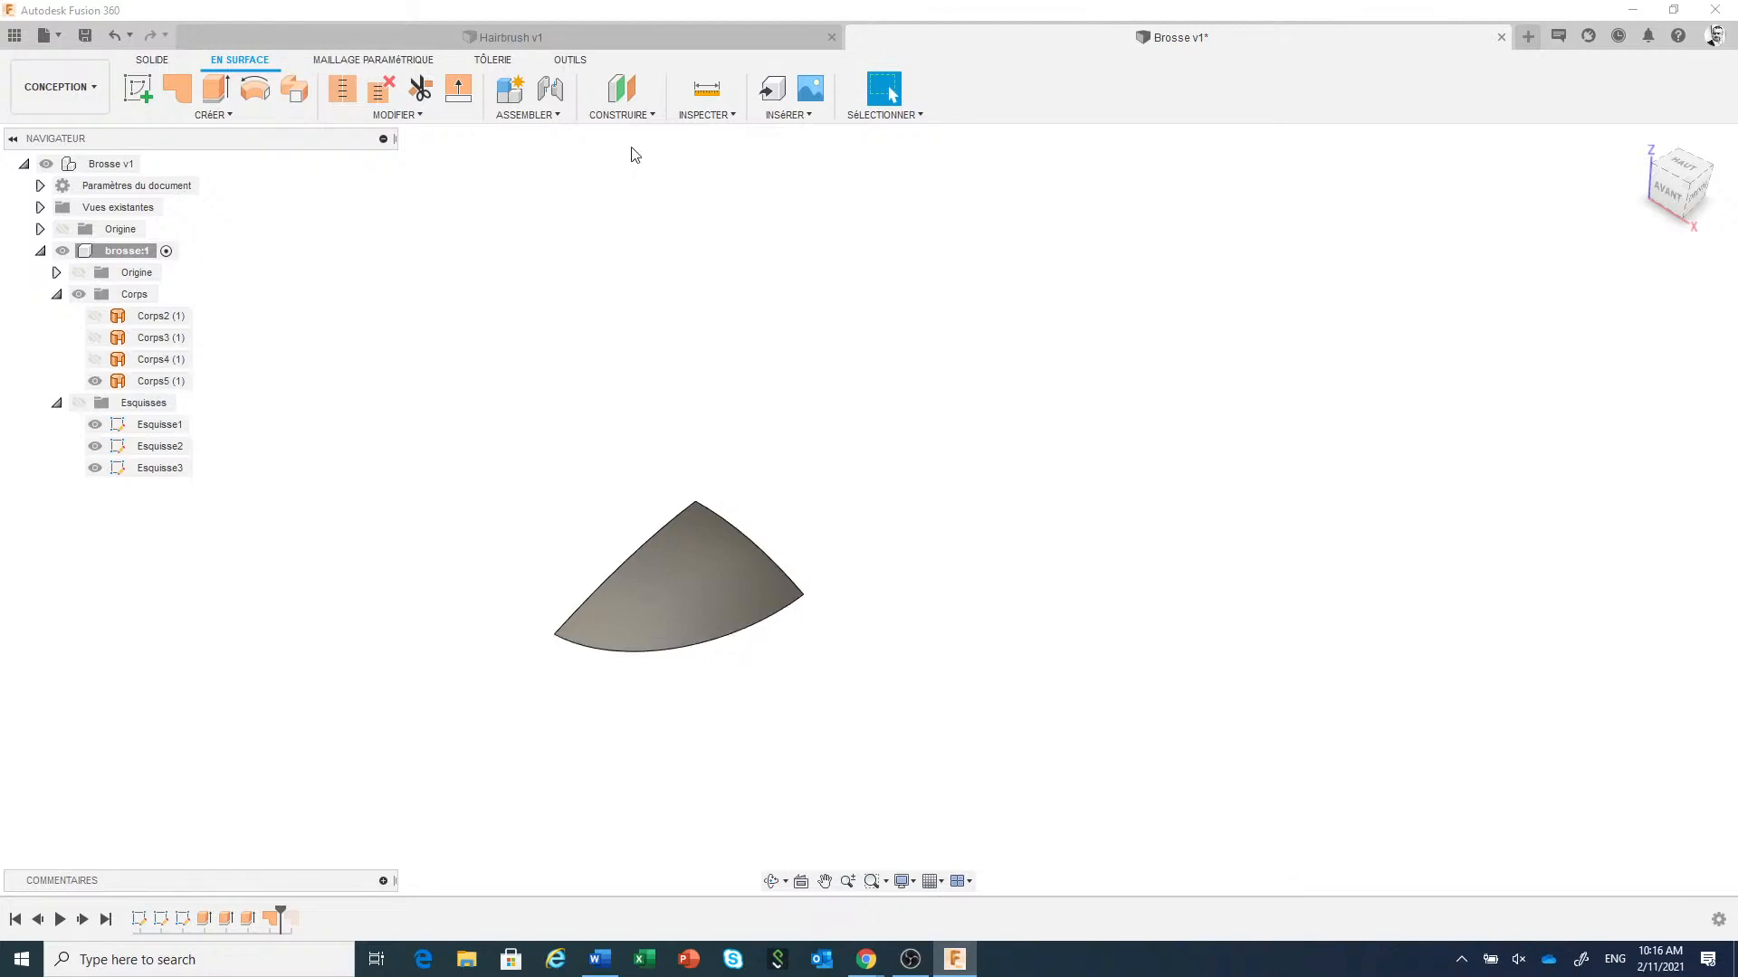
Create a construction plane offset 15 mm above the XY plane, over the quarter patch.
left_click(635, 94)
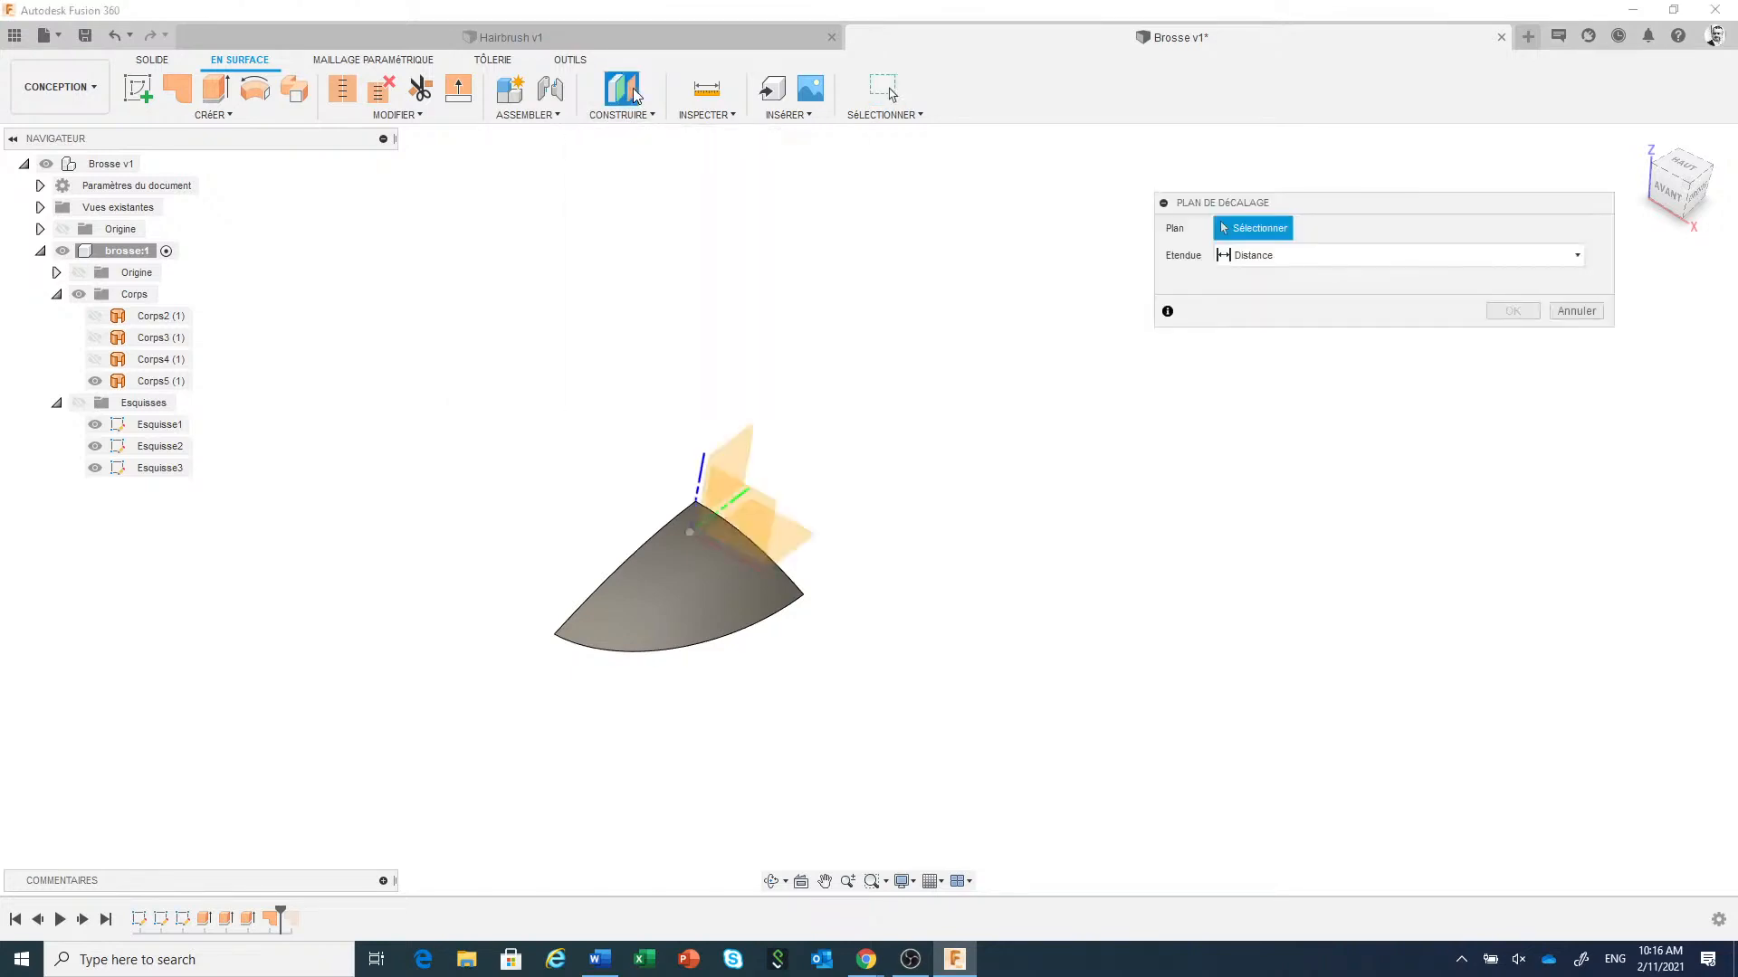
left_click(804, 543)
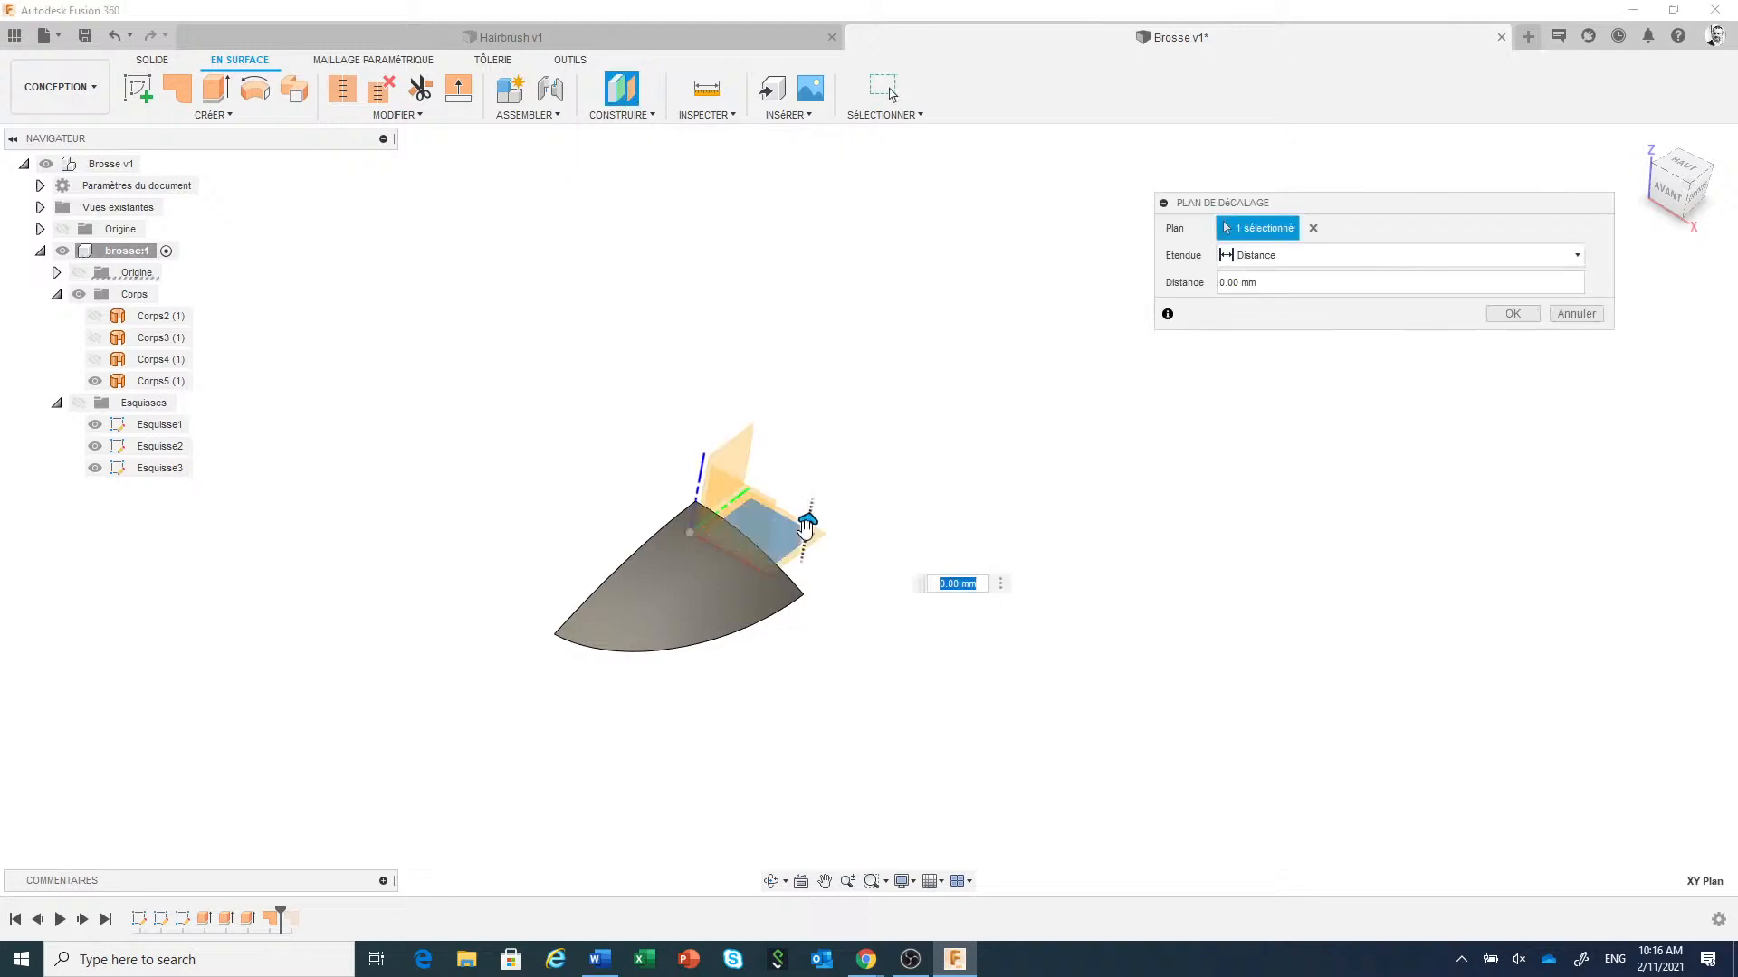
left_click_drag(808, 520, 816, 482)
left_click(1669, 198)
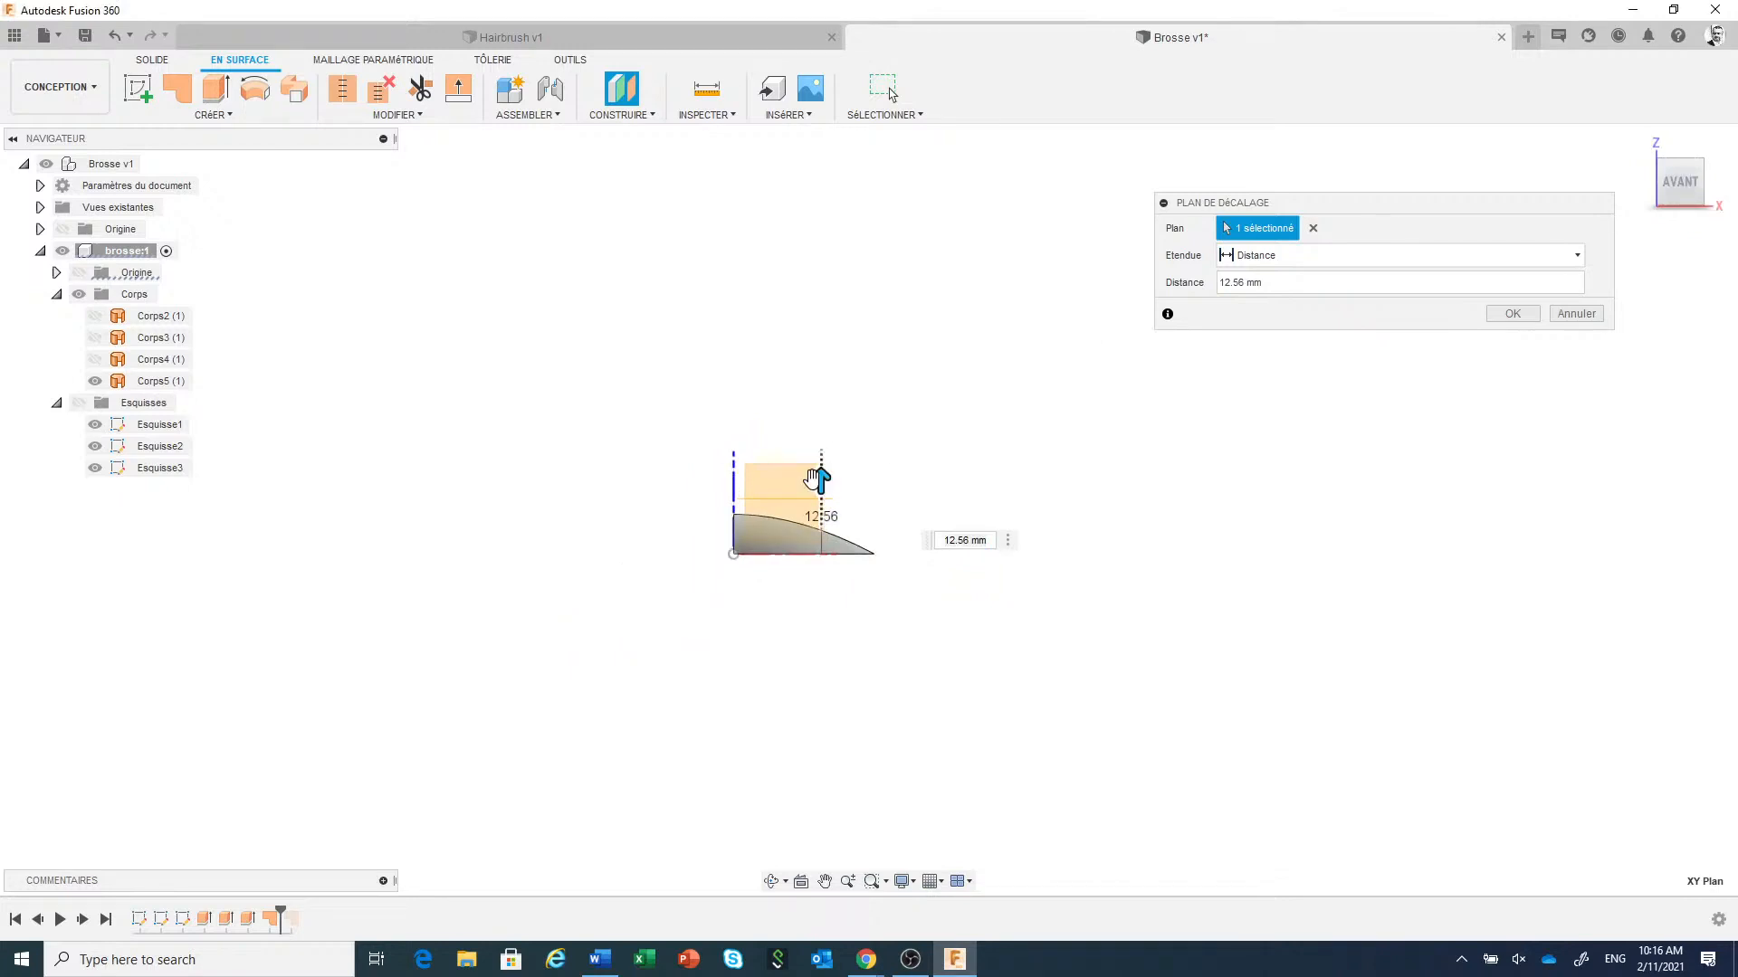
mouse_move(820, 477)
left_mouse_down()
mouse_move(819, 446)
mouse_move(821, 467)
left_mouse_up()
left_click(1285, 282)
left_click_drag(1272, 283, 1195, 286)
type("15")
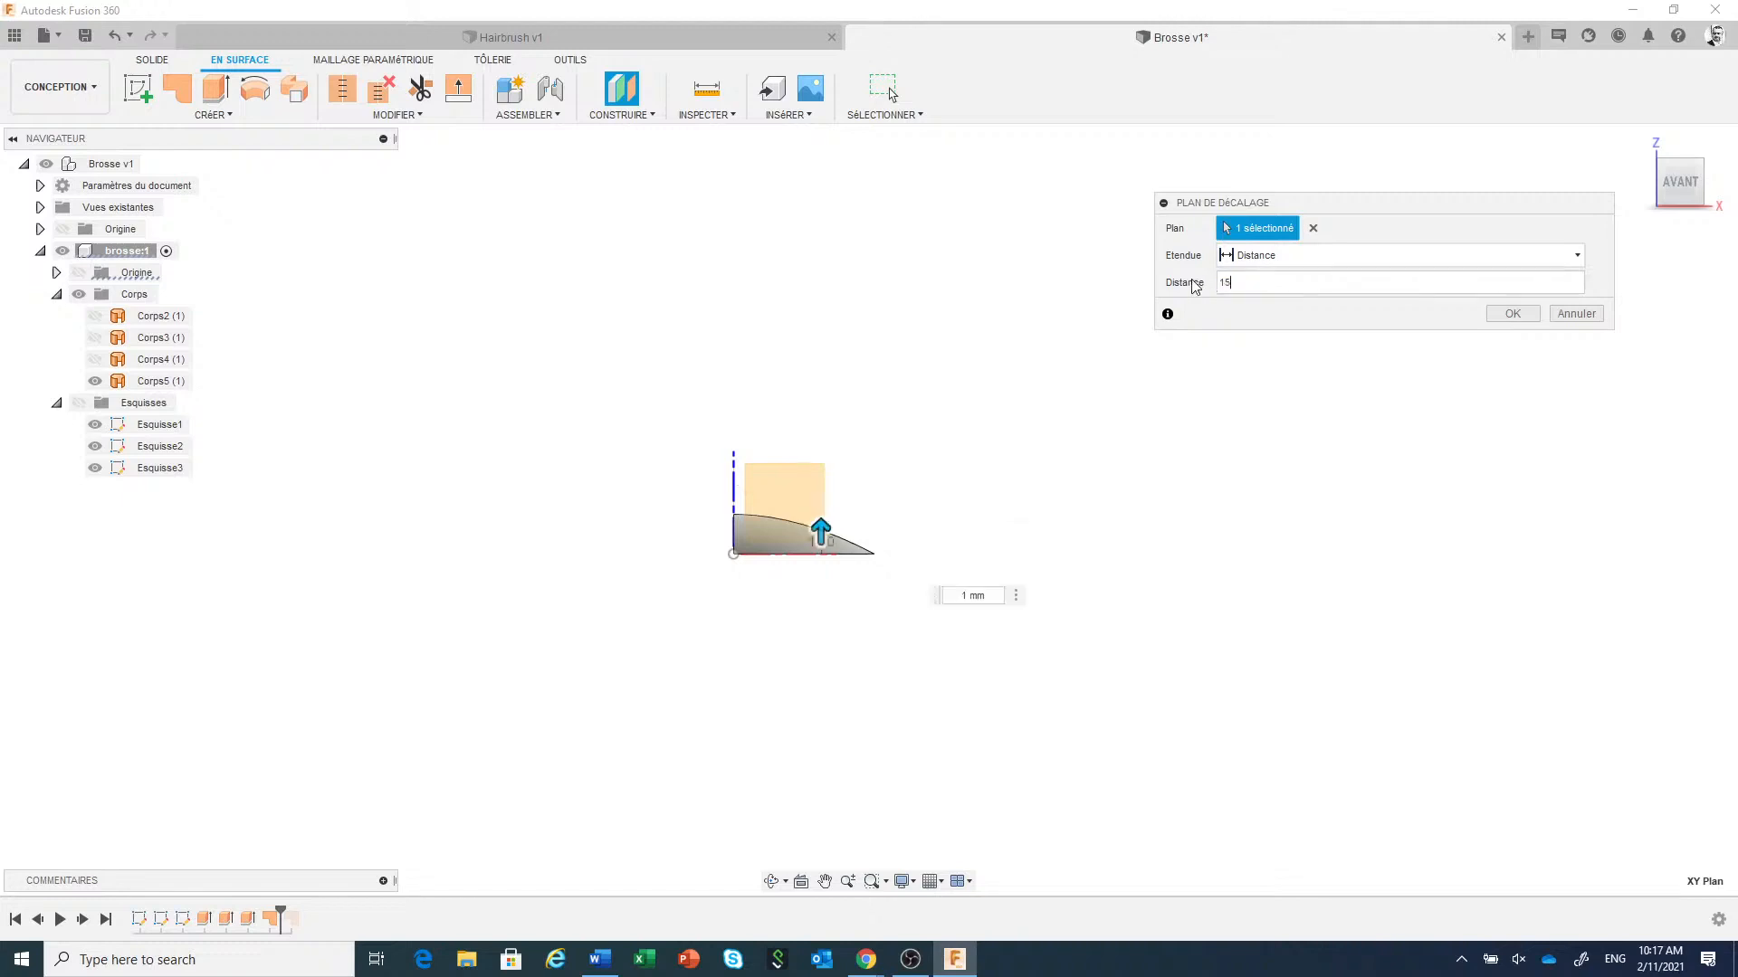
left_click(1511, 314)
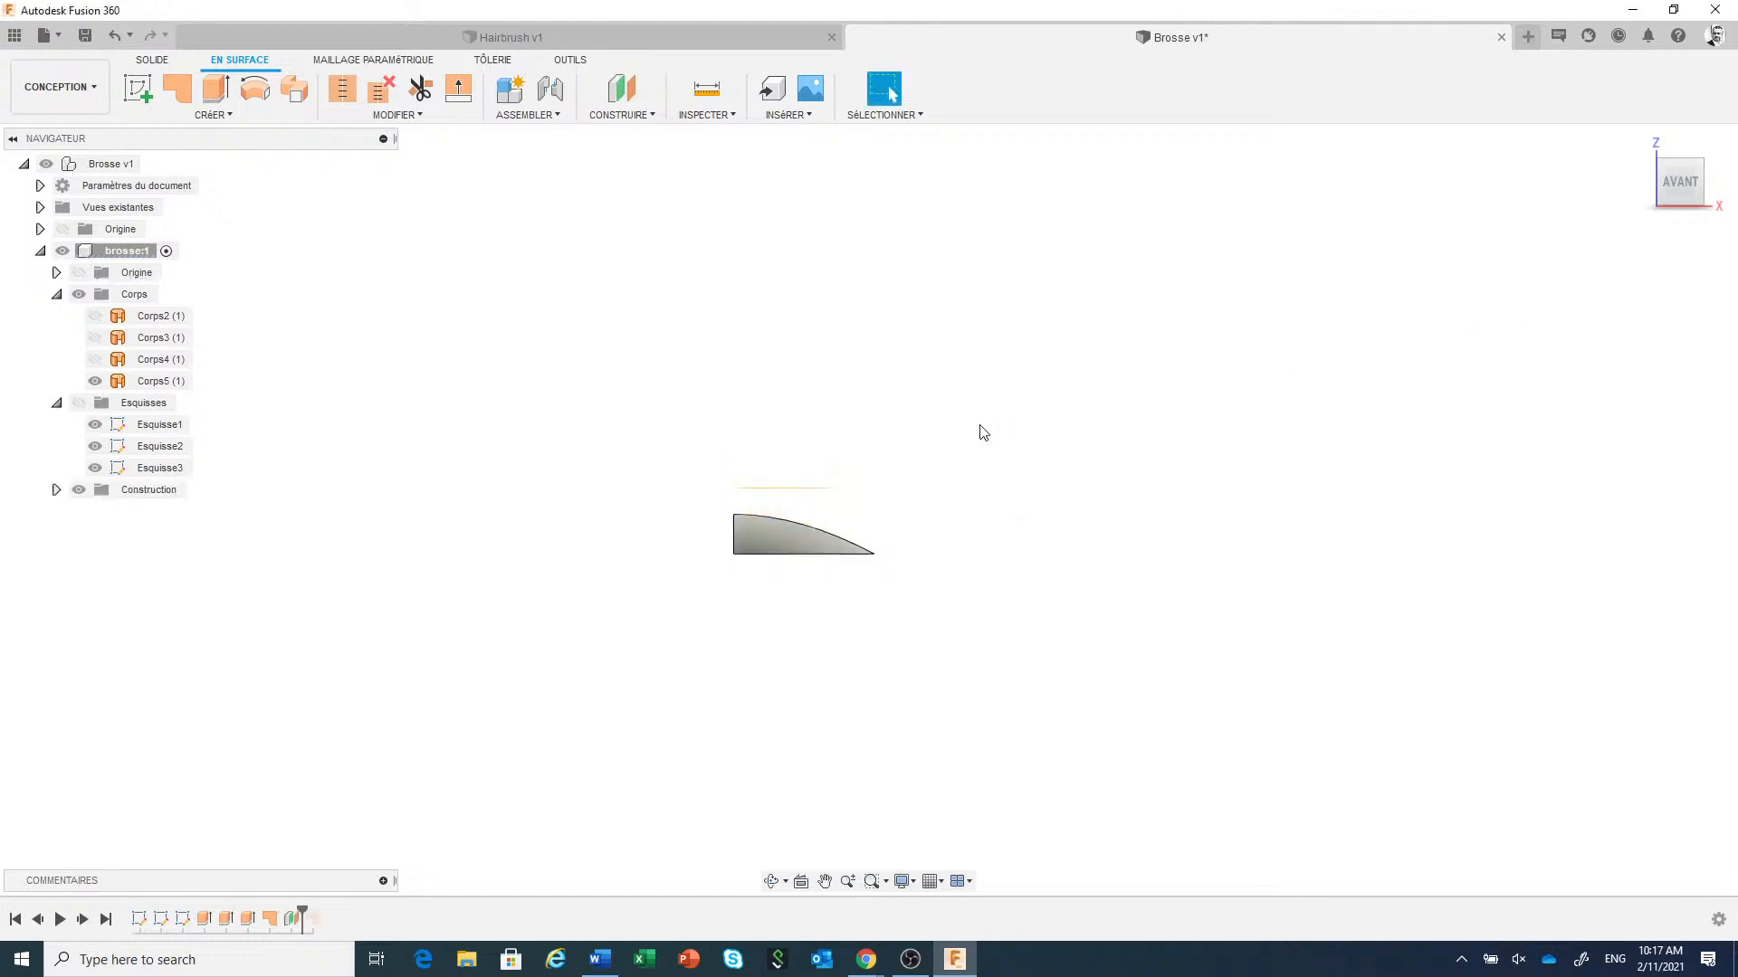
Start a sketch on the offset plane above the patch and hide Esquisse1, Esquisse2 and Esquisse3.
middle_click_drag(991, 437, 950, 465, "shift")
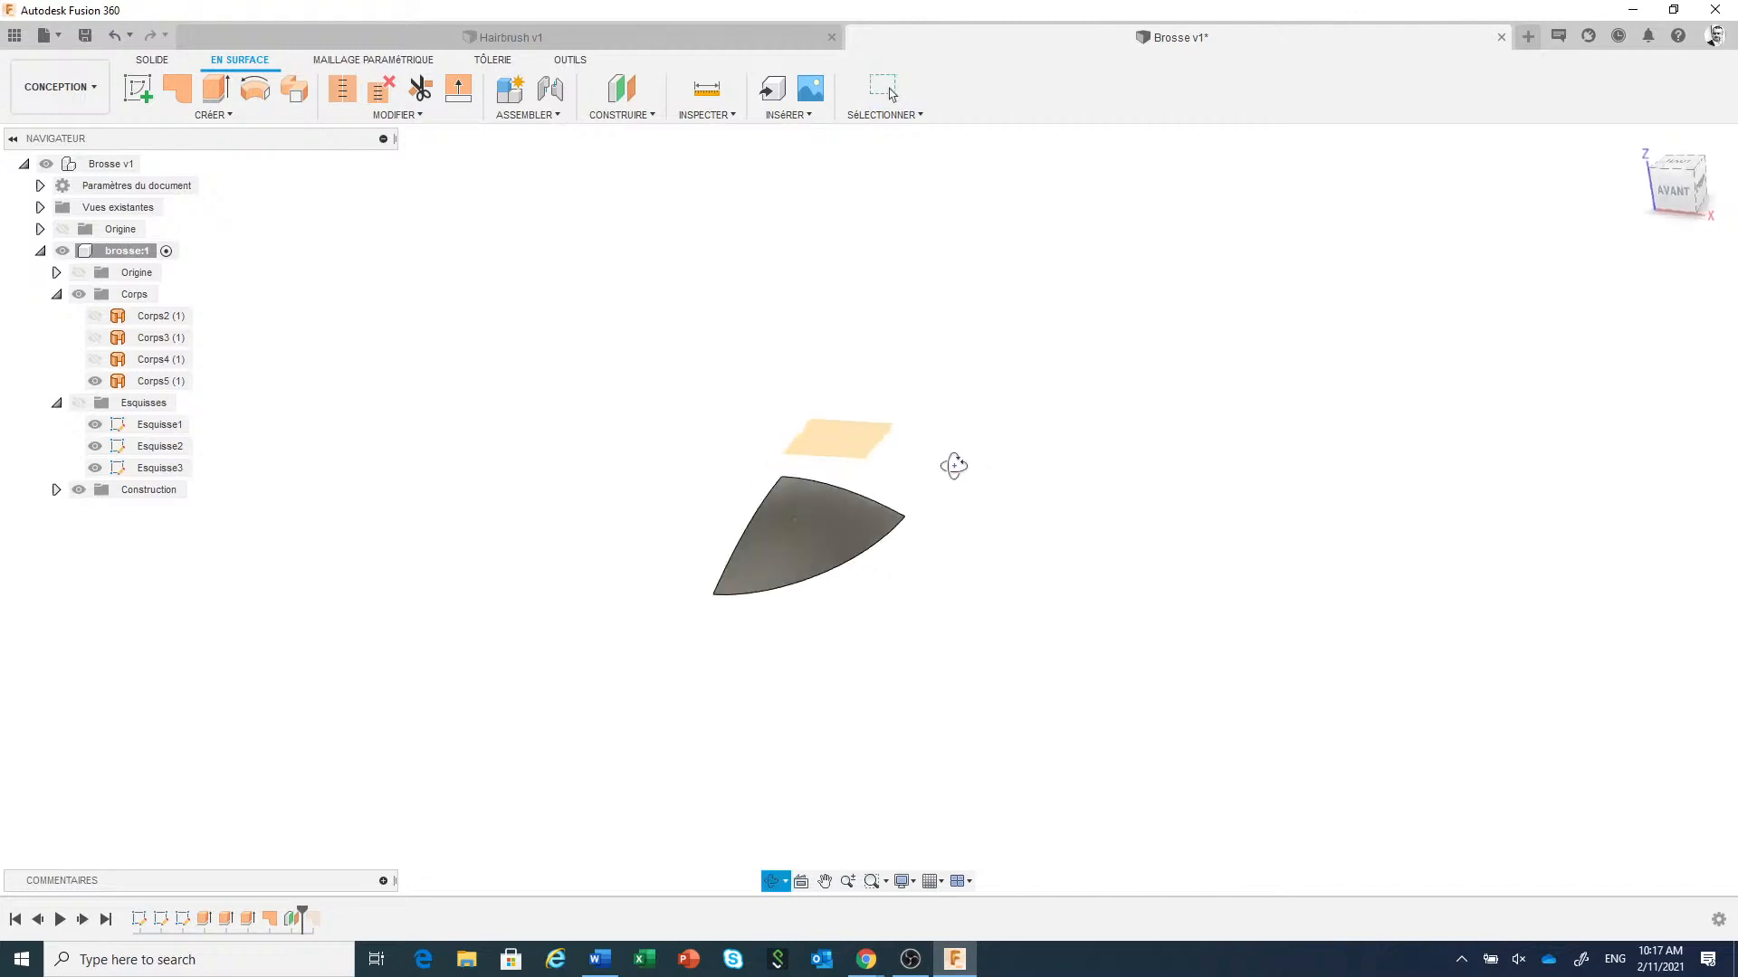
right_click(843, 441)
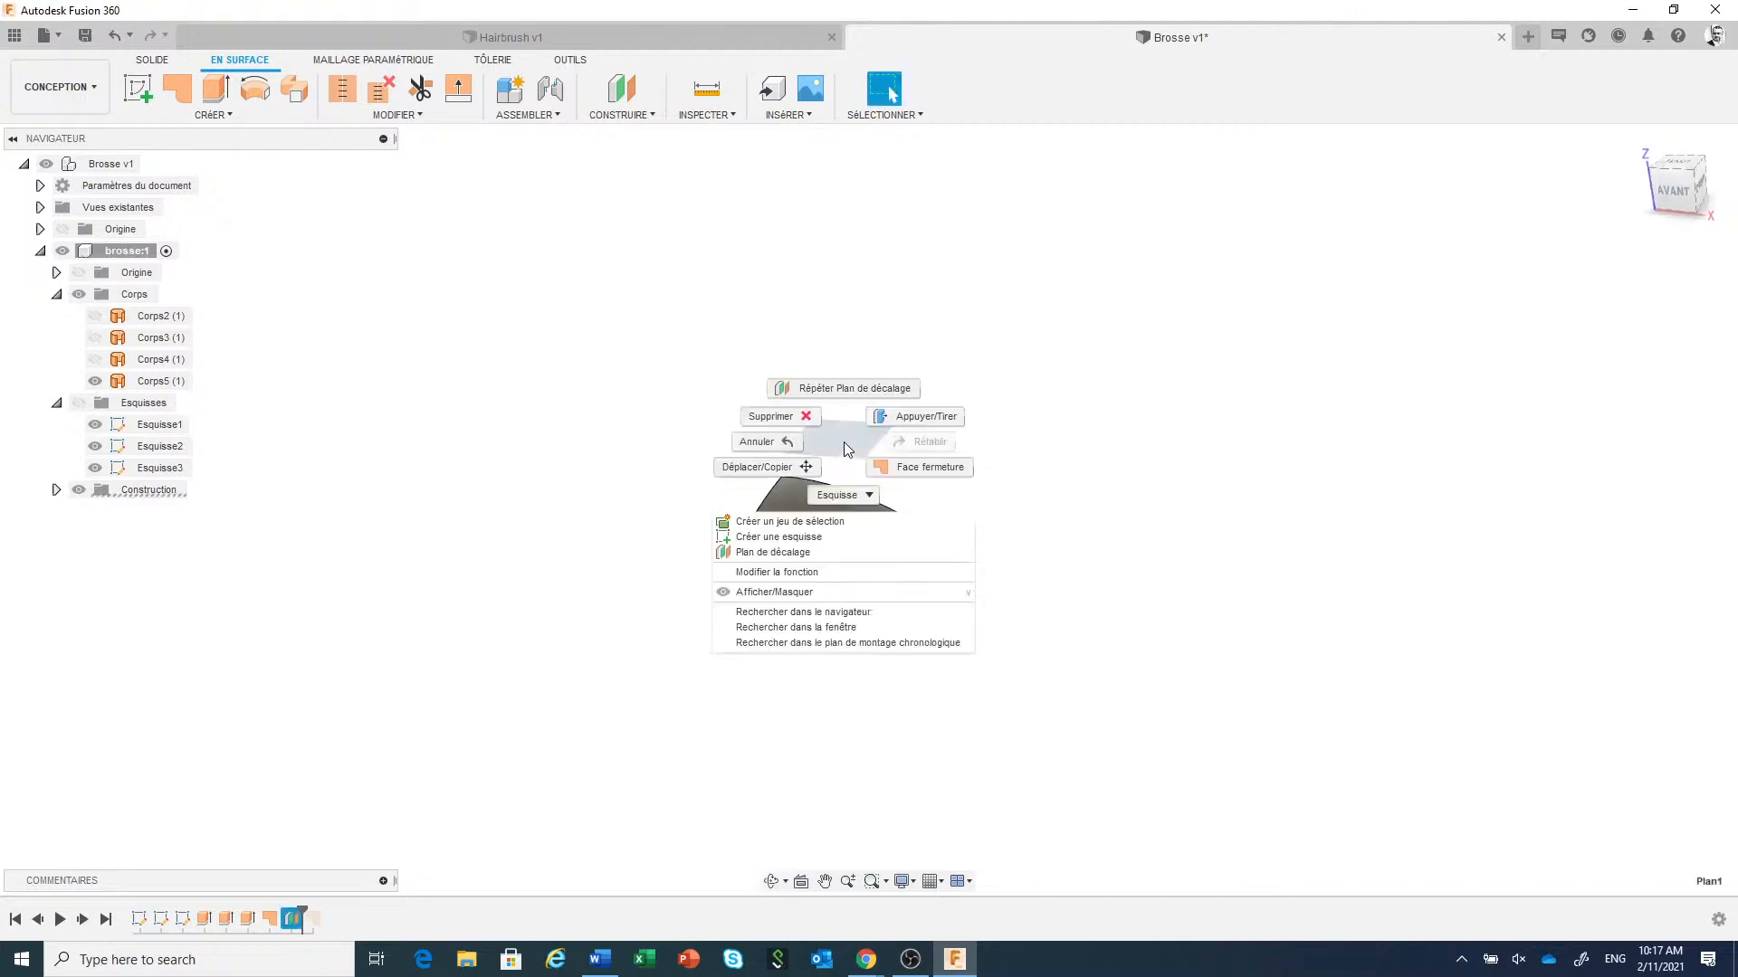
left_click(826, 537)
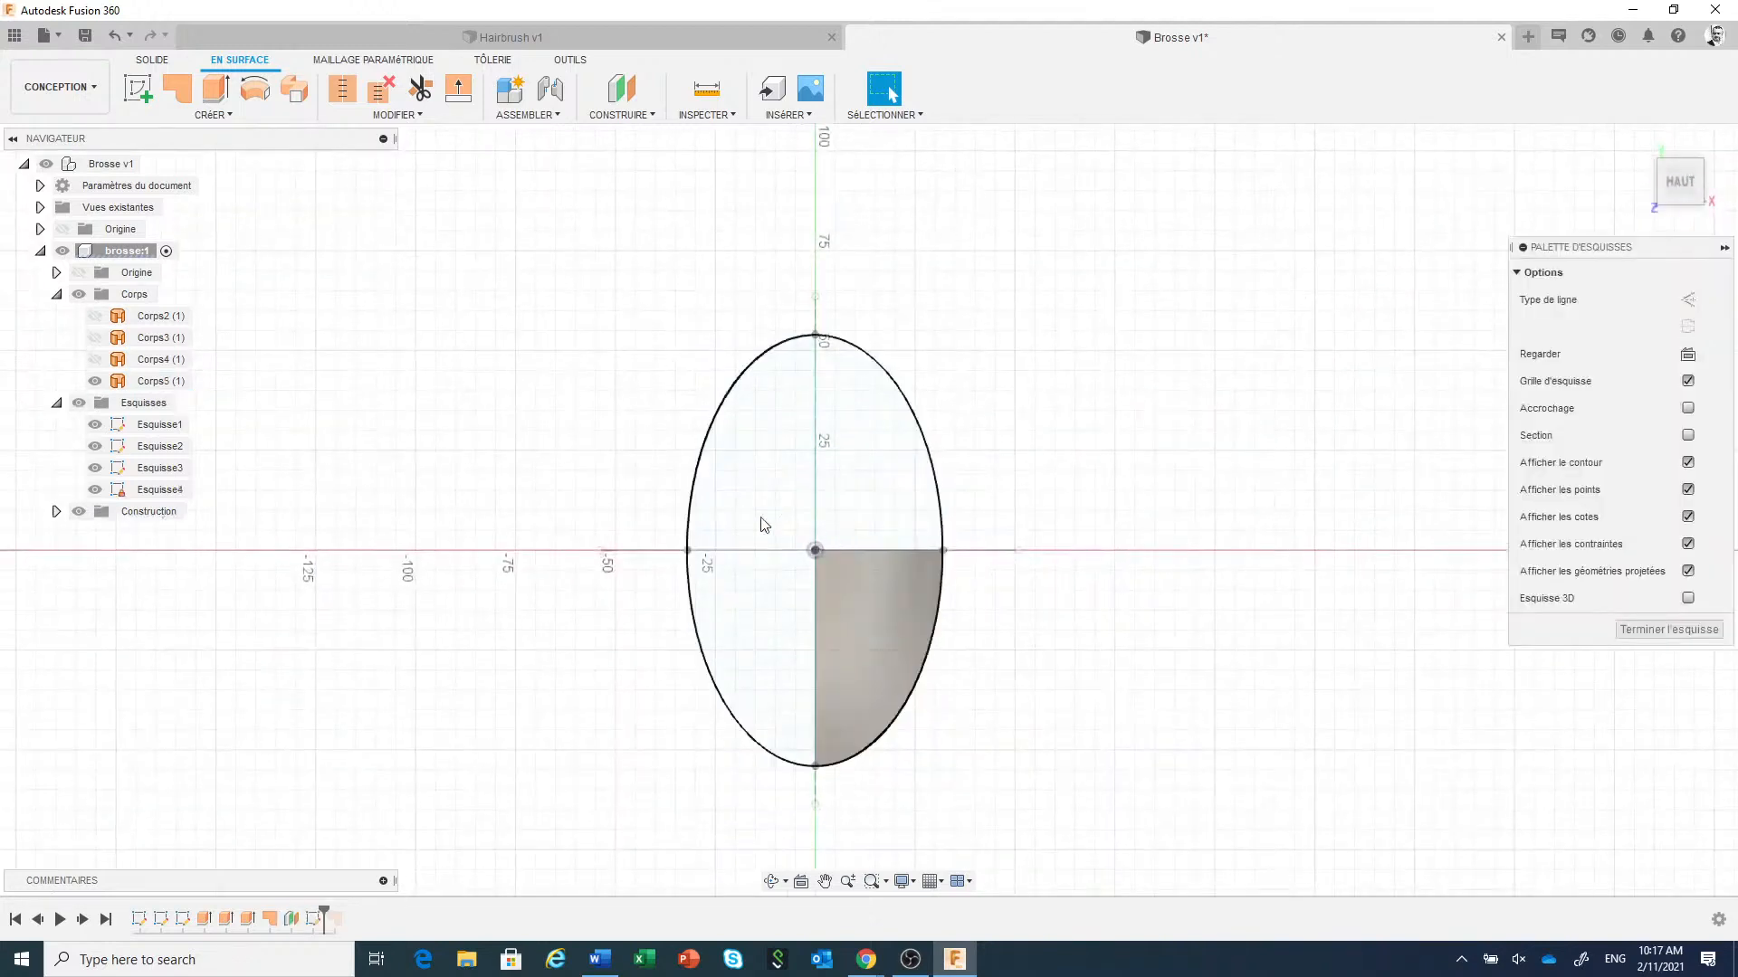
scroll(640, 528, "down", 2)
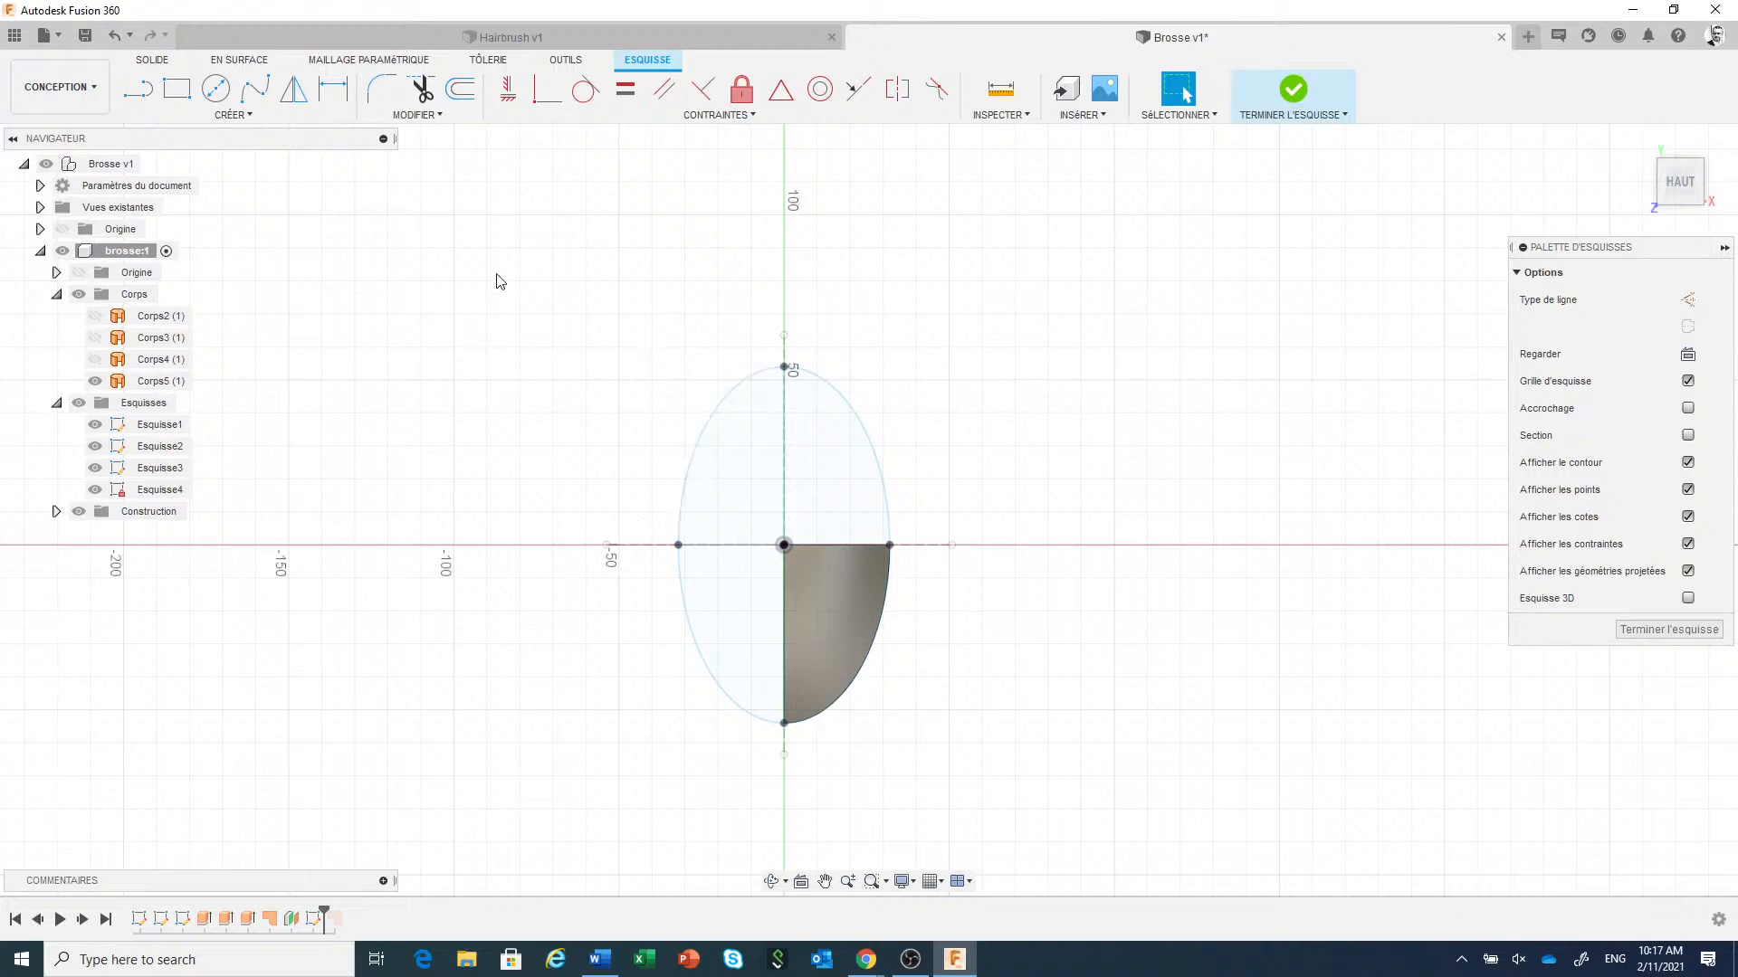
left_click(98, 470)
left_click(95, 468)
left_click(95, 446)
left_click(95, 424)
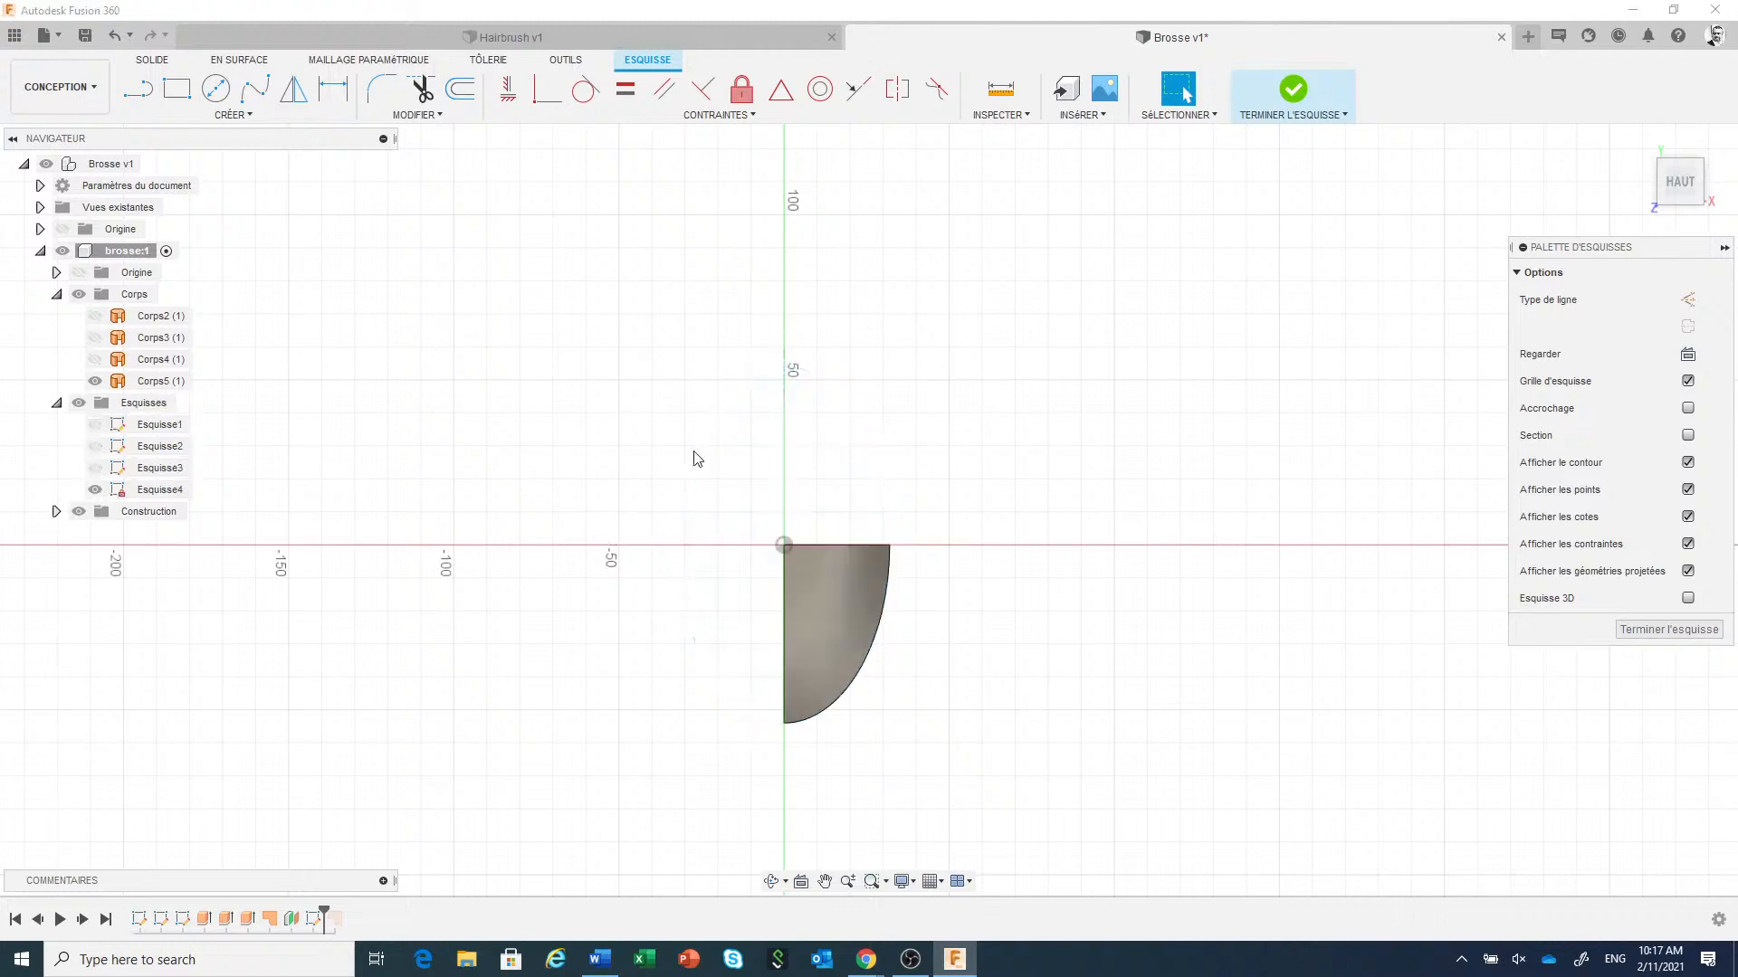
left_click(459, 87)
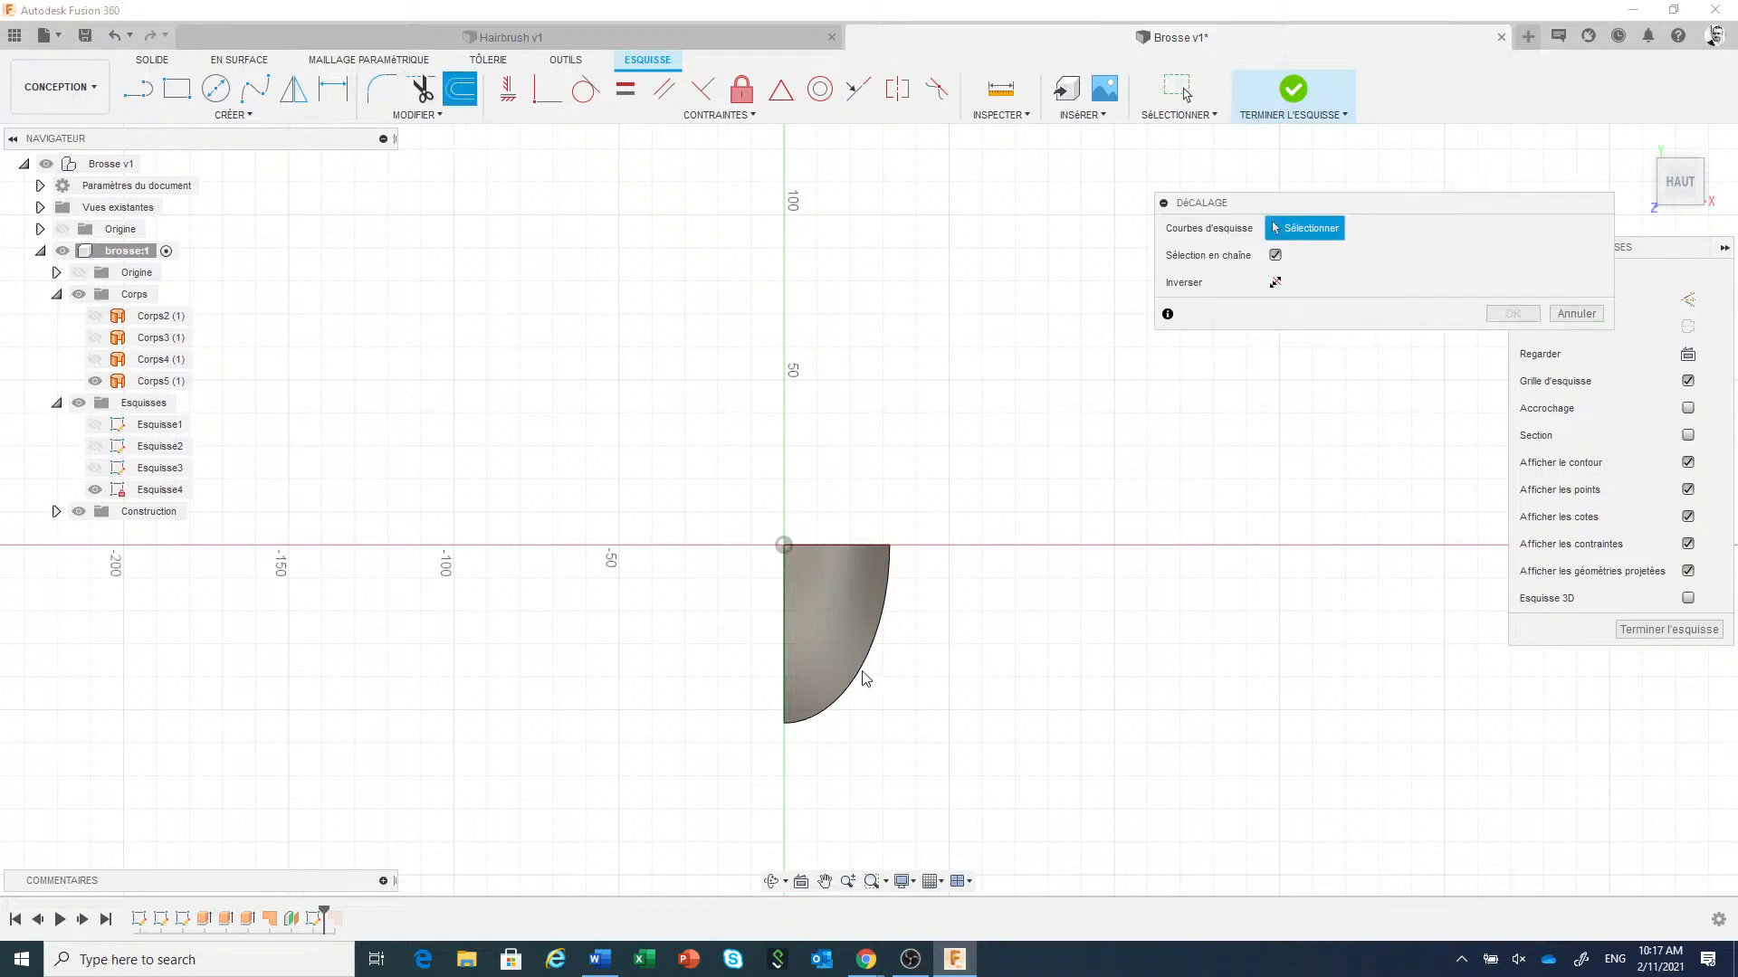
left_click(1565, 316)
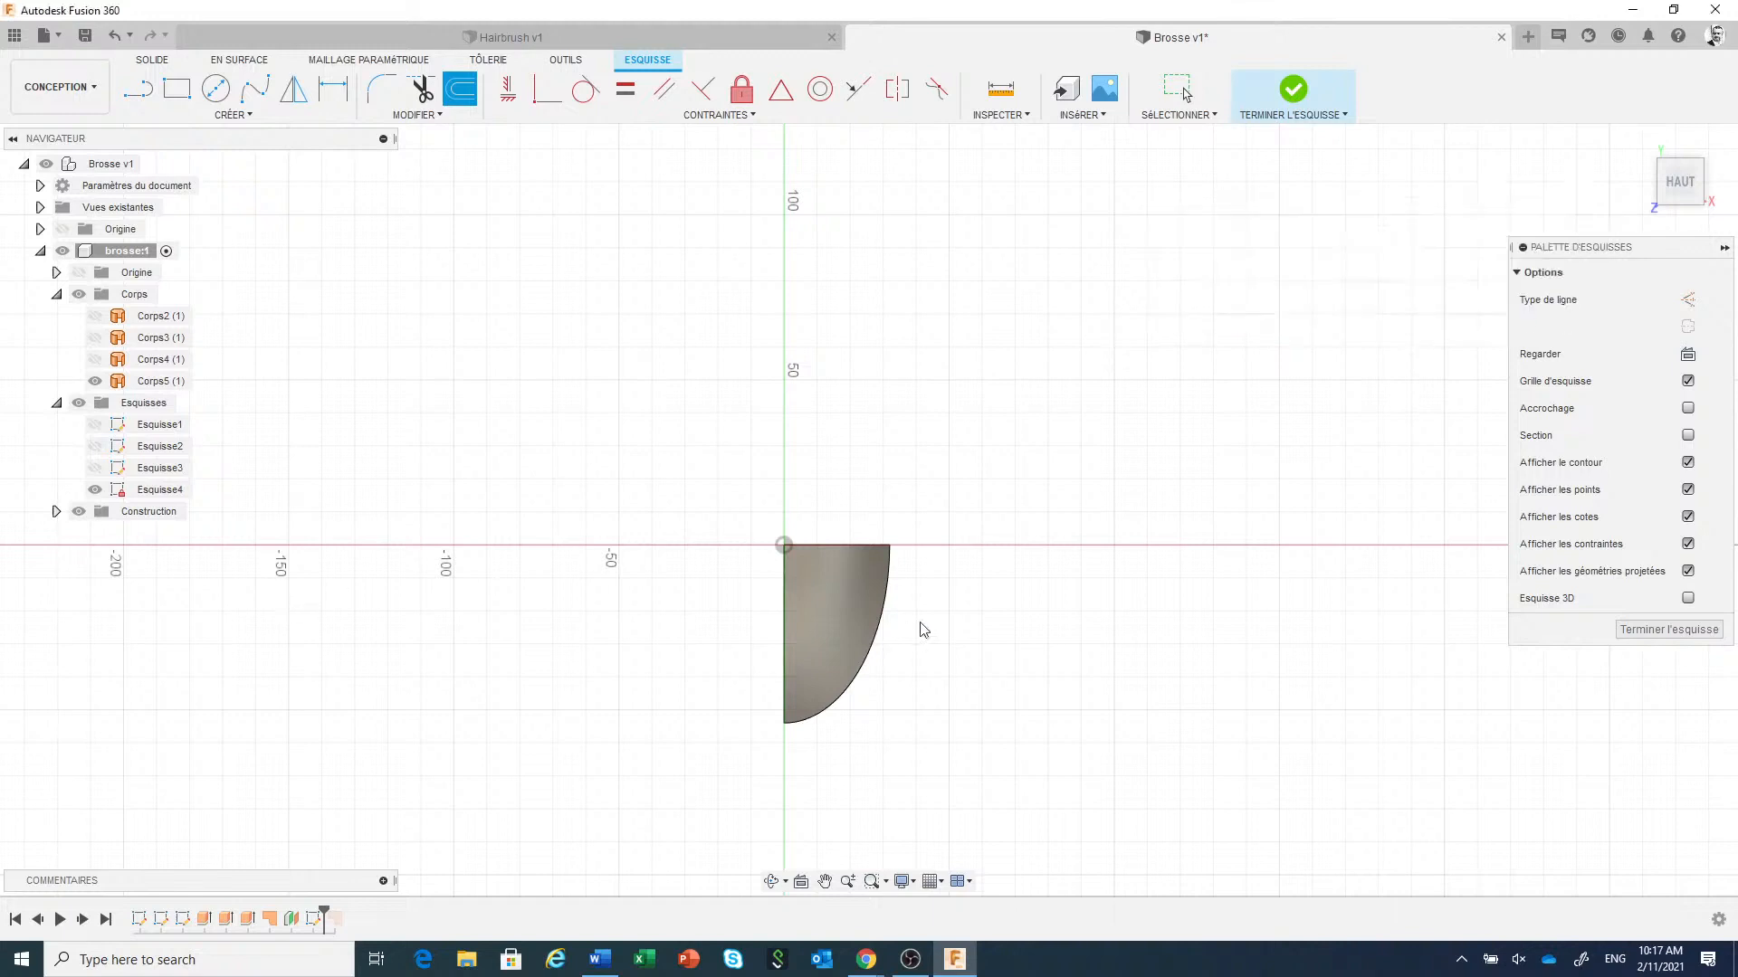
key("Escape")
Project the quarter patch's curved outer edge into the sketch with the projection link enabled.
scroll(581, 464, "up", 1)
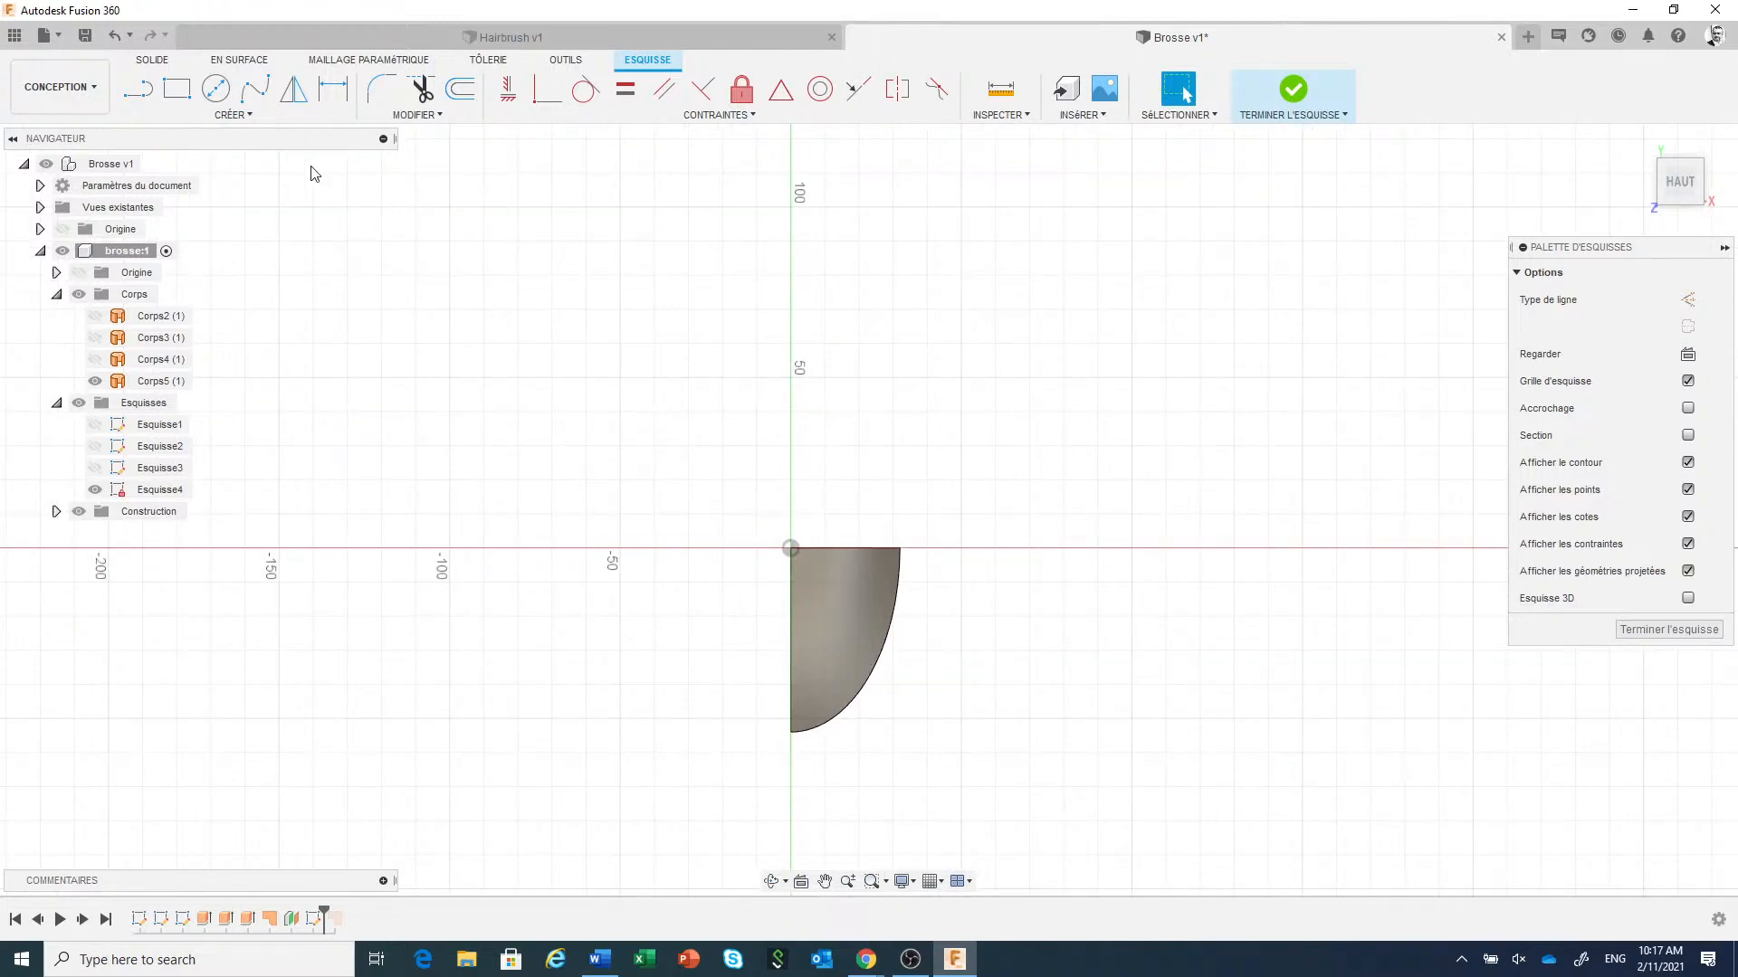
left_click(271, 118)
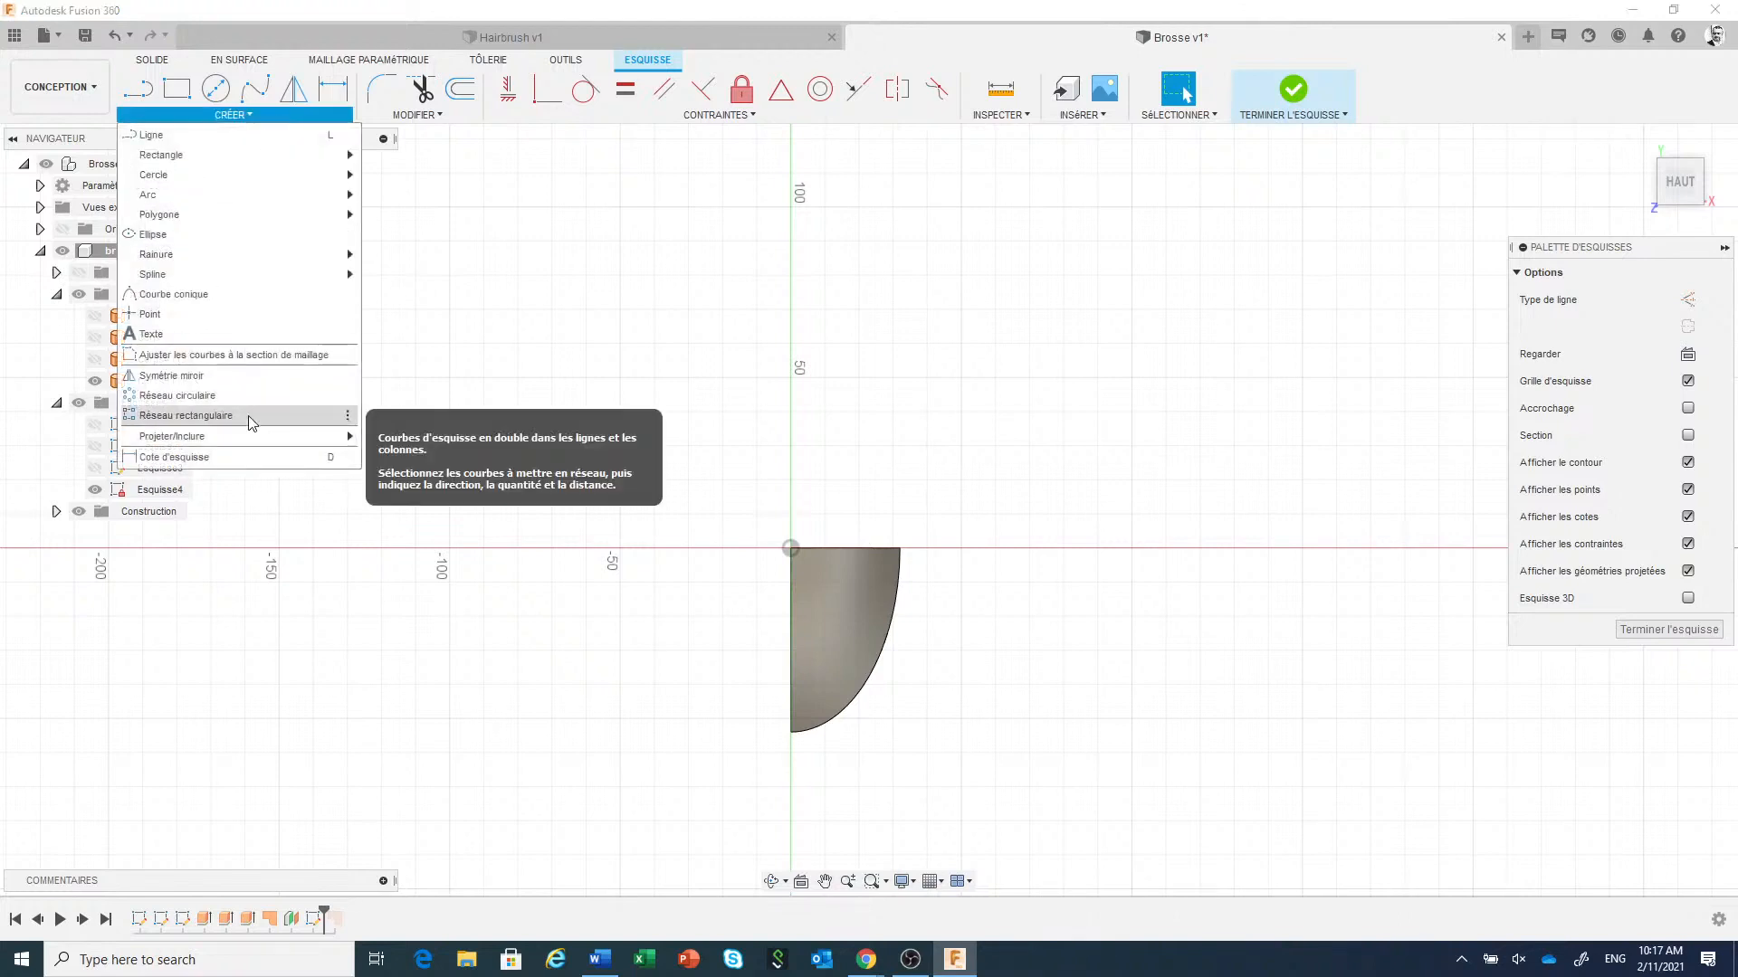
mouse_move(258, 435)
left_click(385, 439)
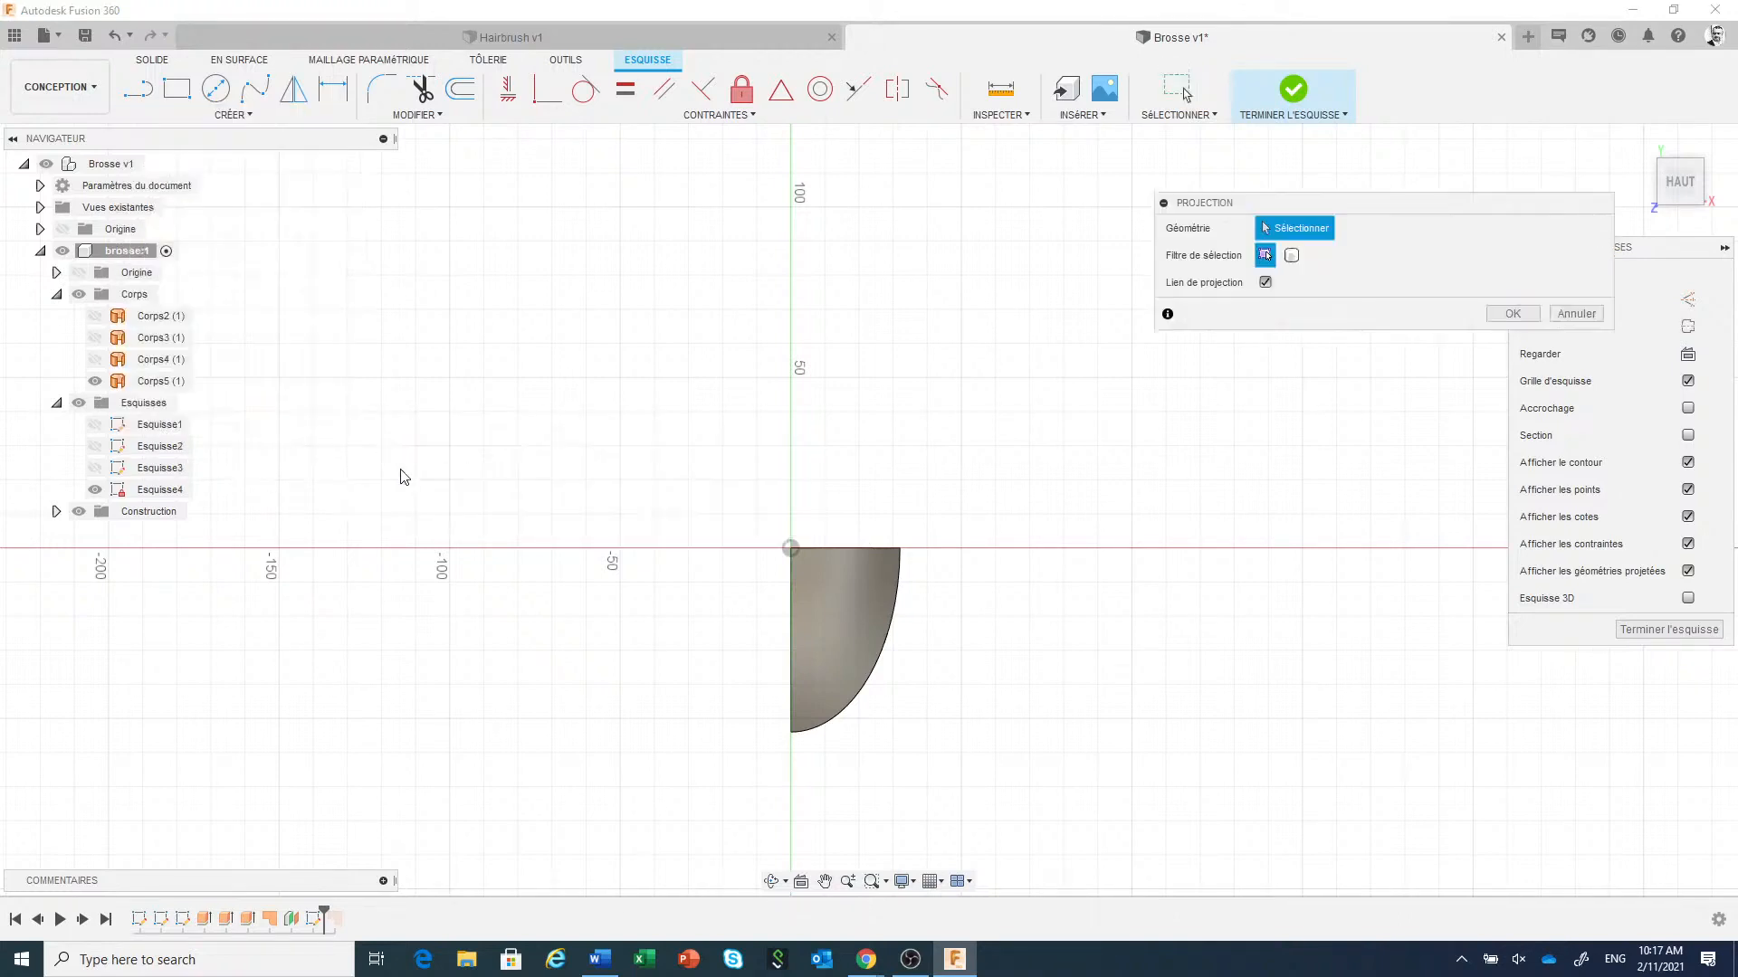
left_click(884, 674)
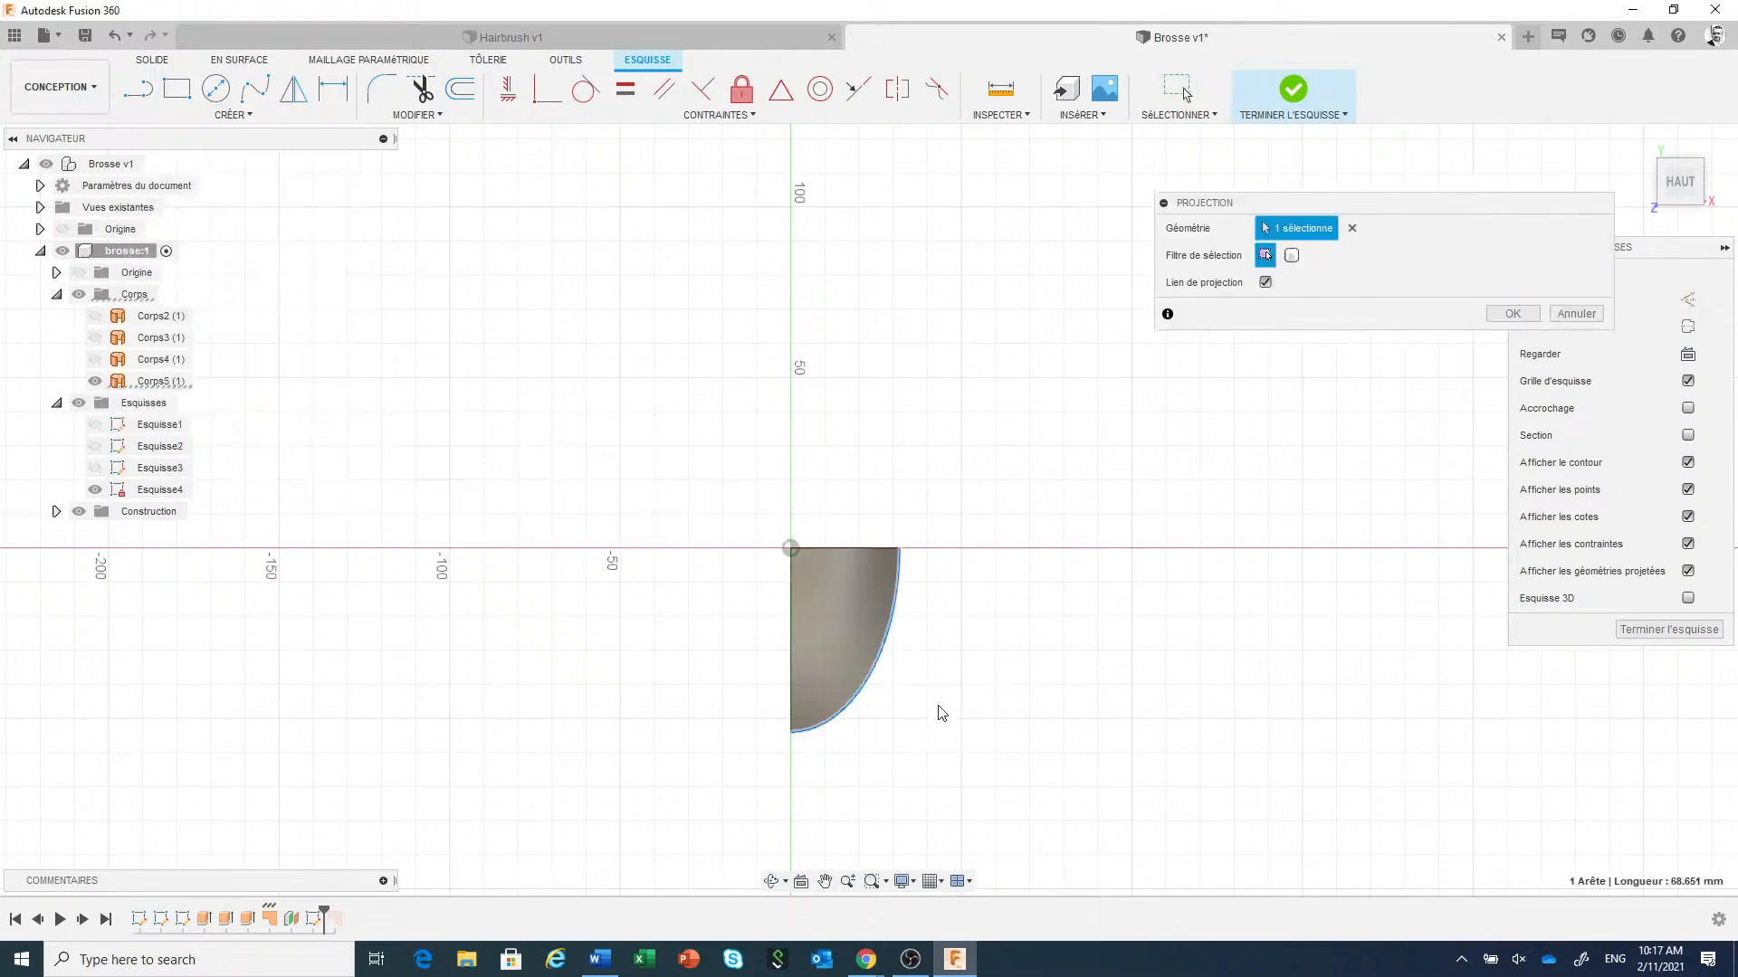
left_click(1511, 313)
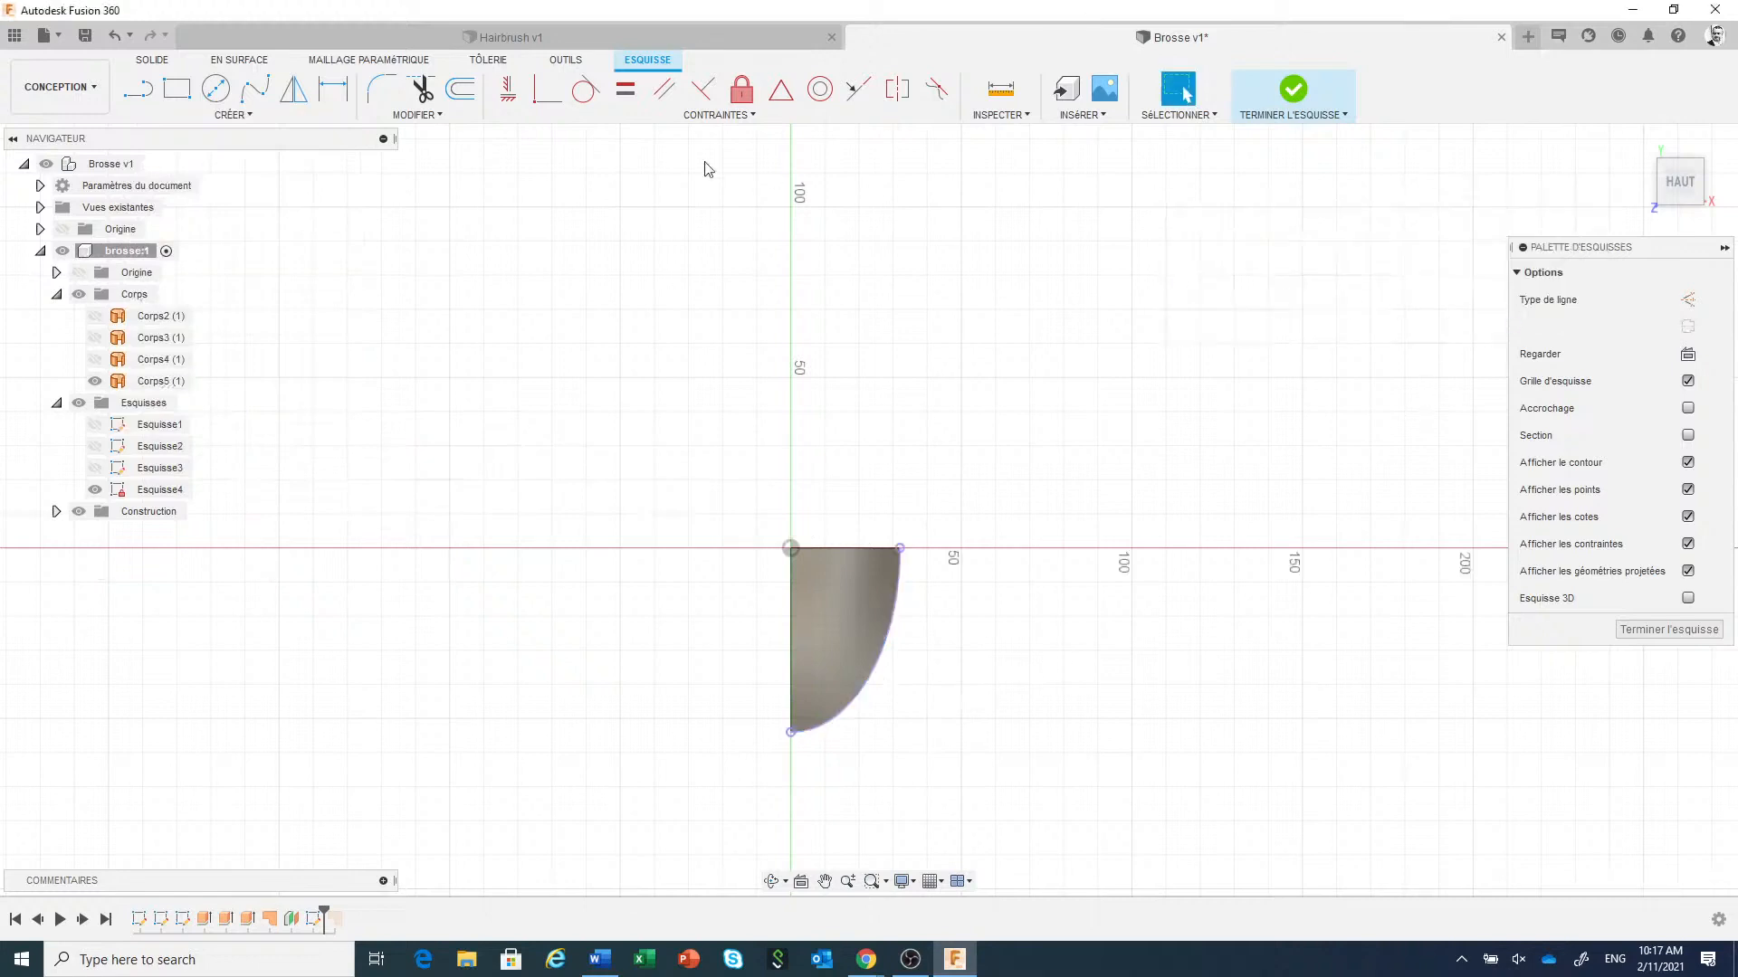
Offset the projected outer edge of the patch 6 mm inward in the sketch.
left_click(461, 93)
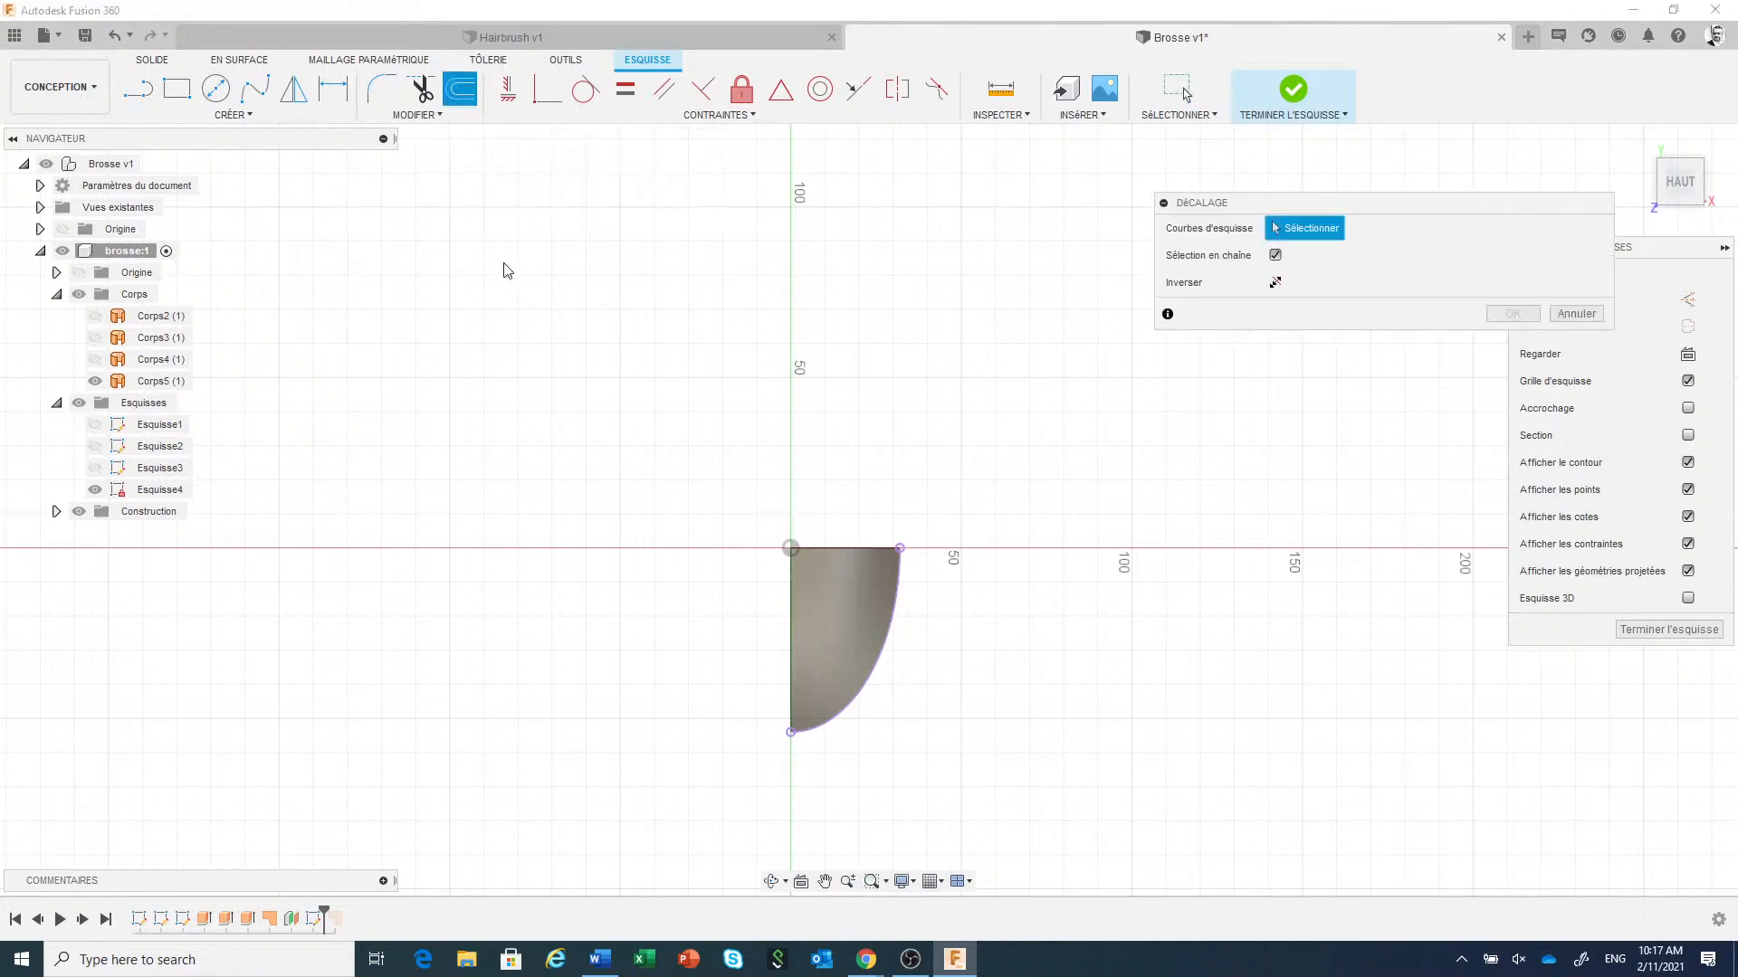
left_click(871, 690)
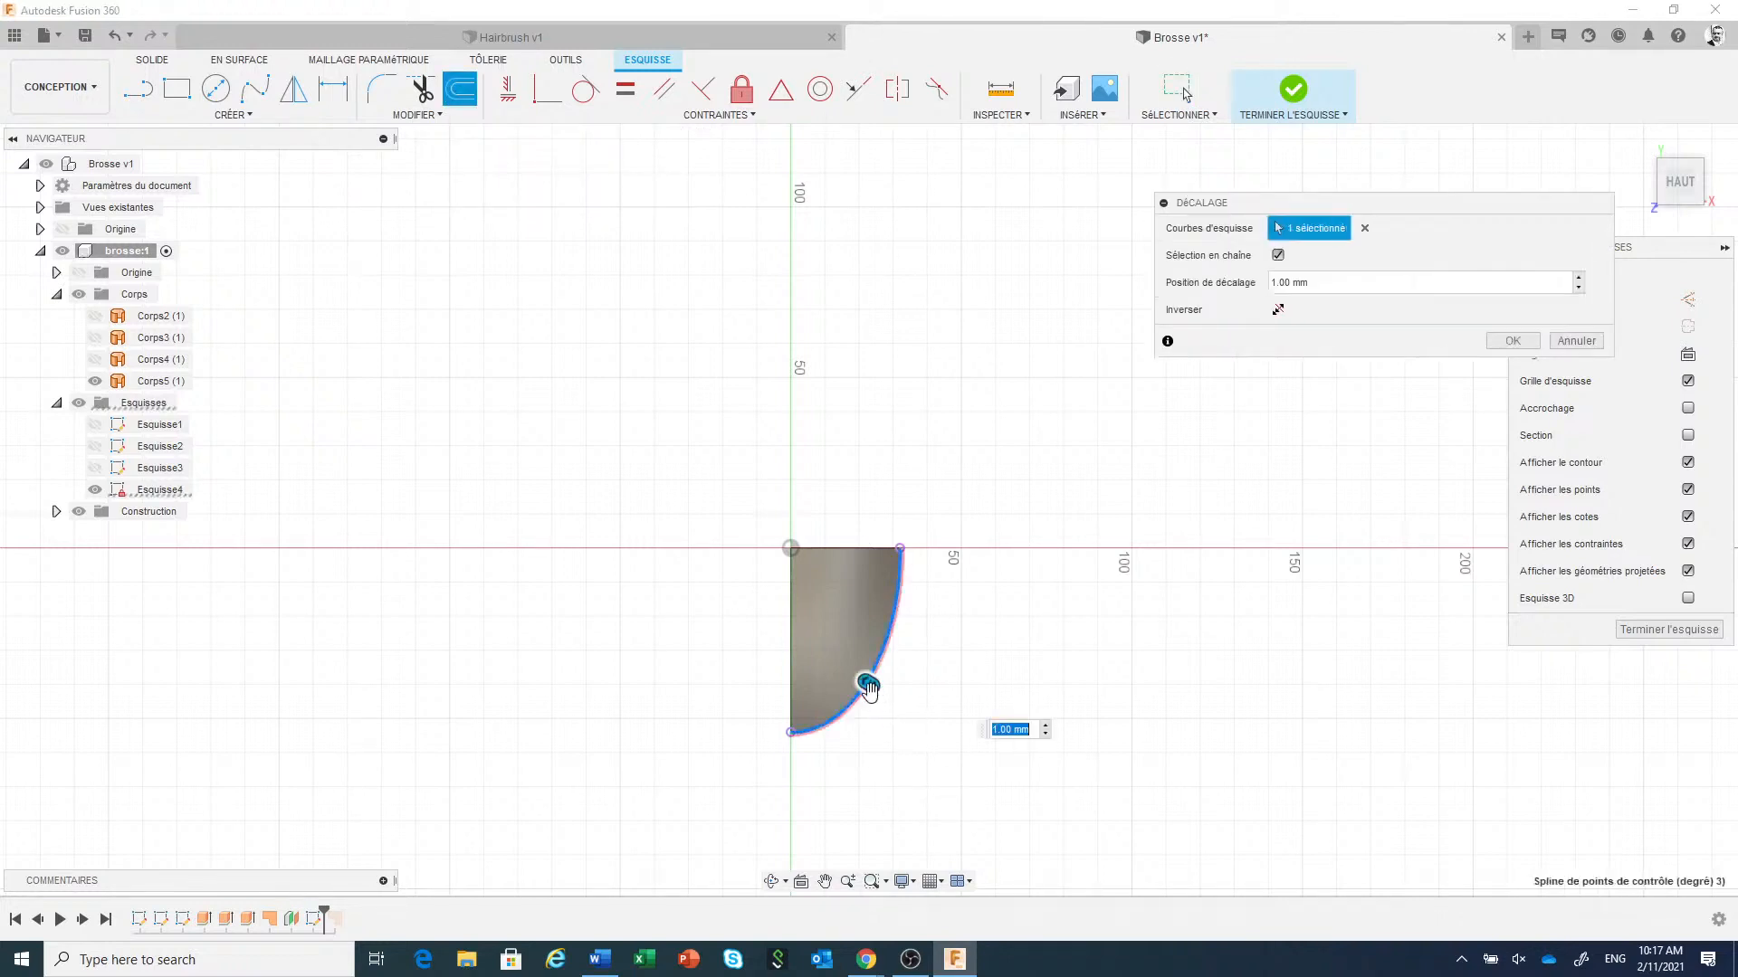
left_click_drag(865, 681, 855, 675)
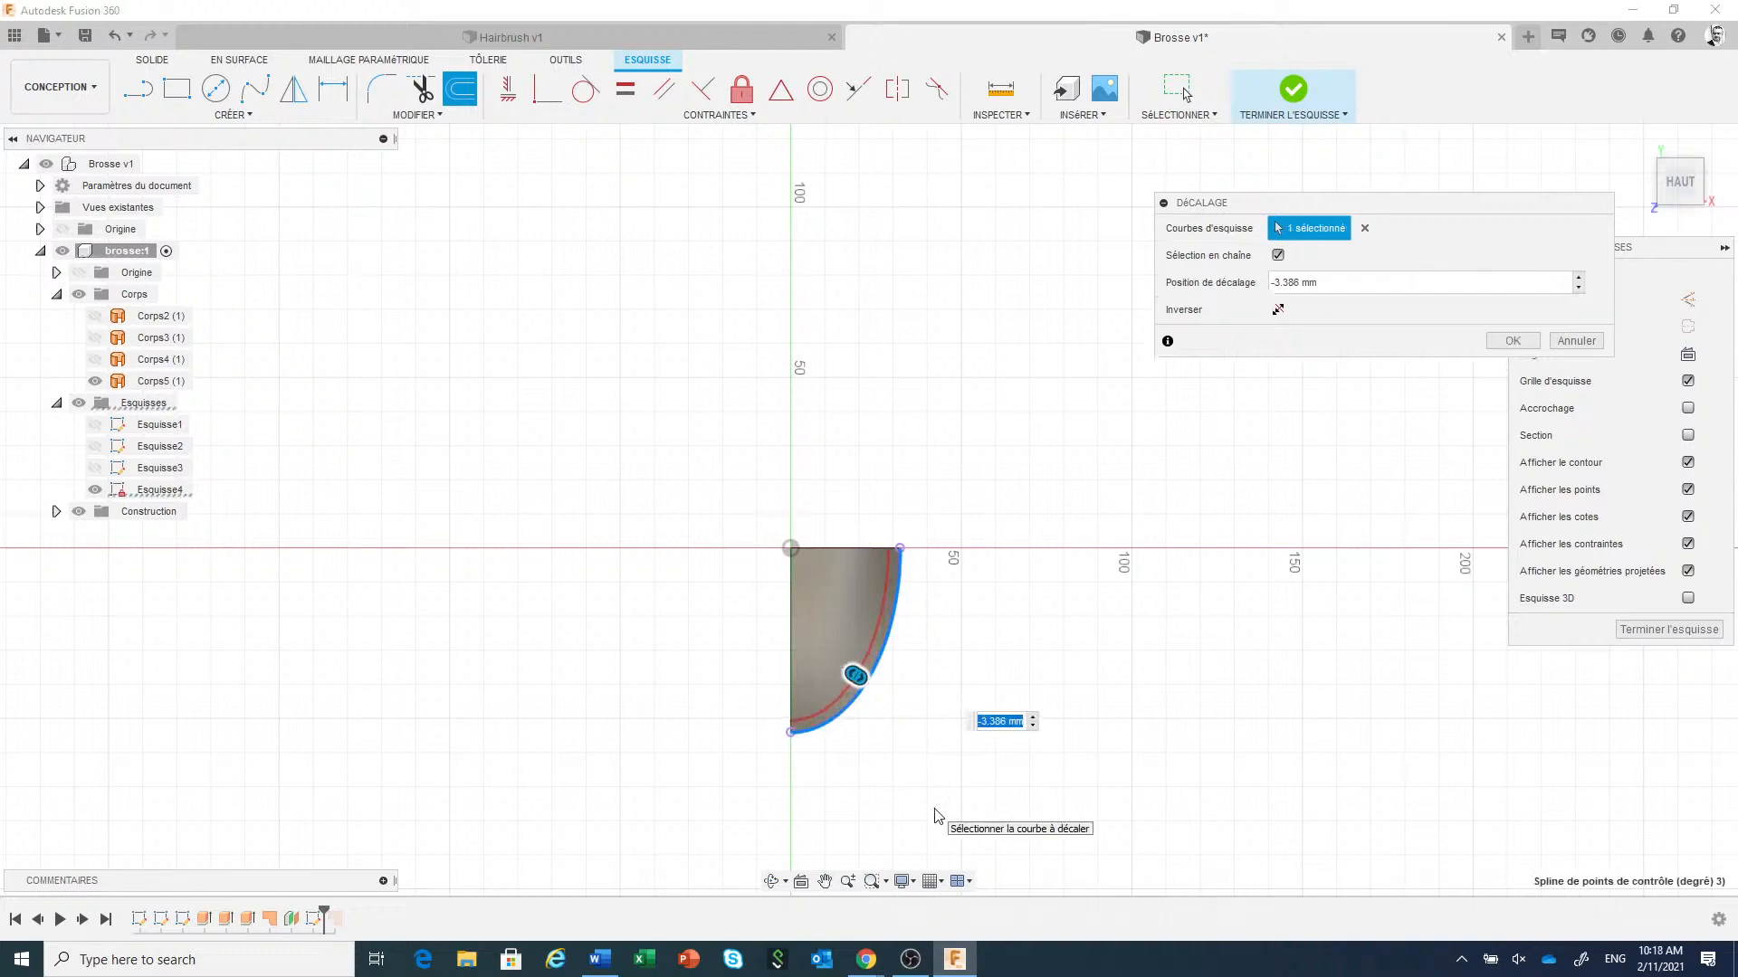
type("-6")
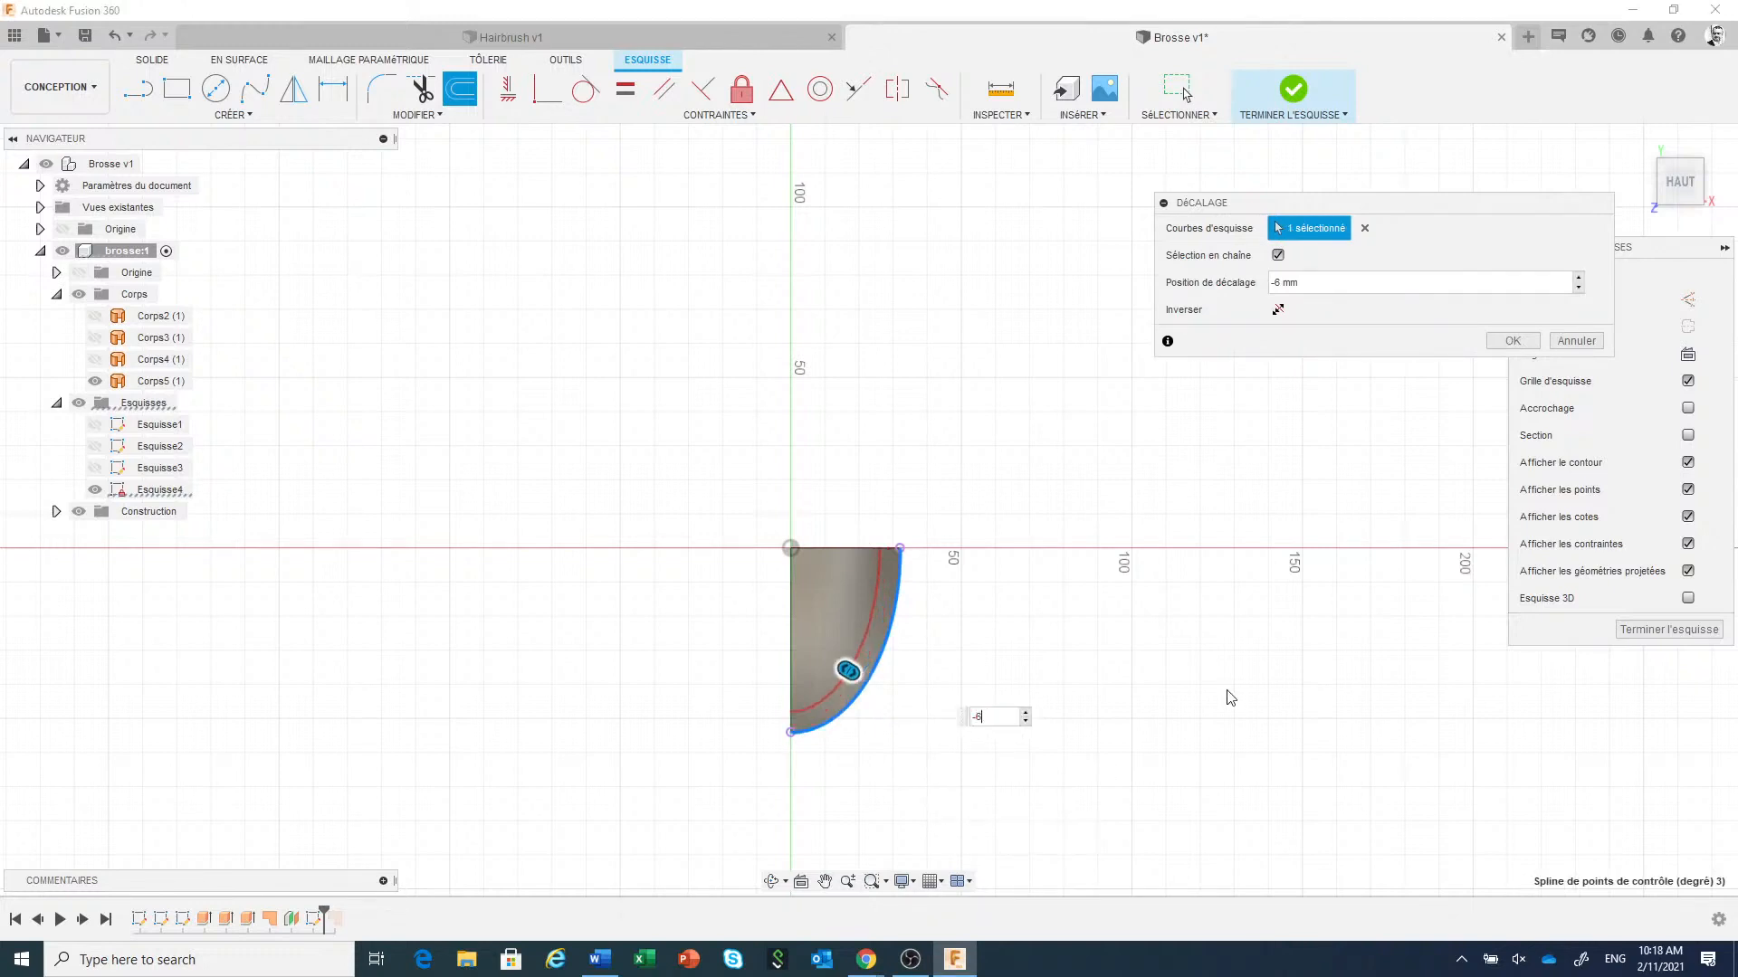
left_click(1509, 341)
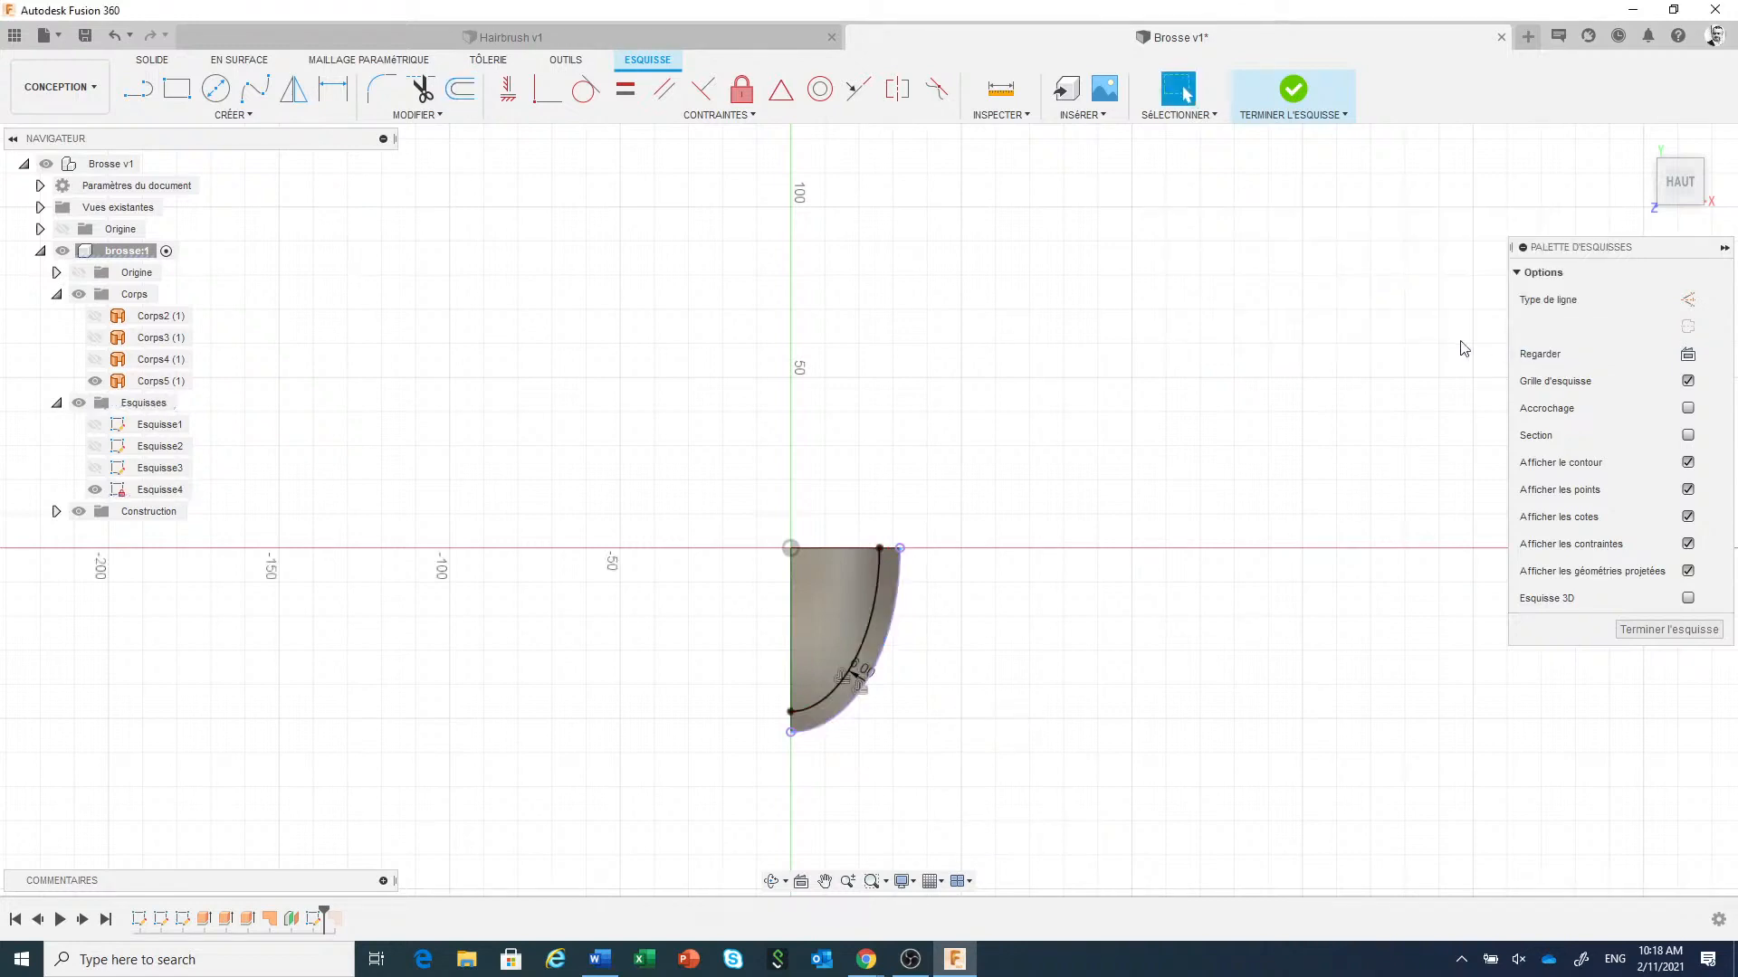
Create a second inward offset of the projected outer edge at 12 mm.
right_click(1035, 421)
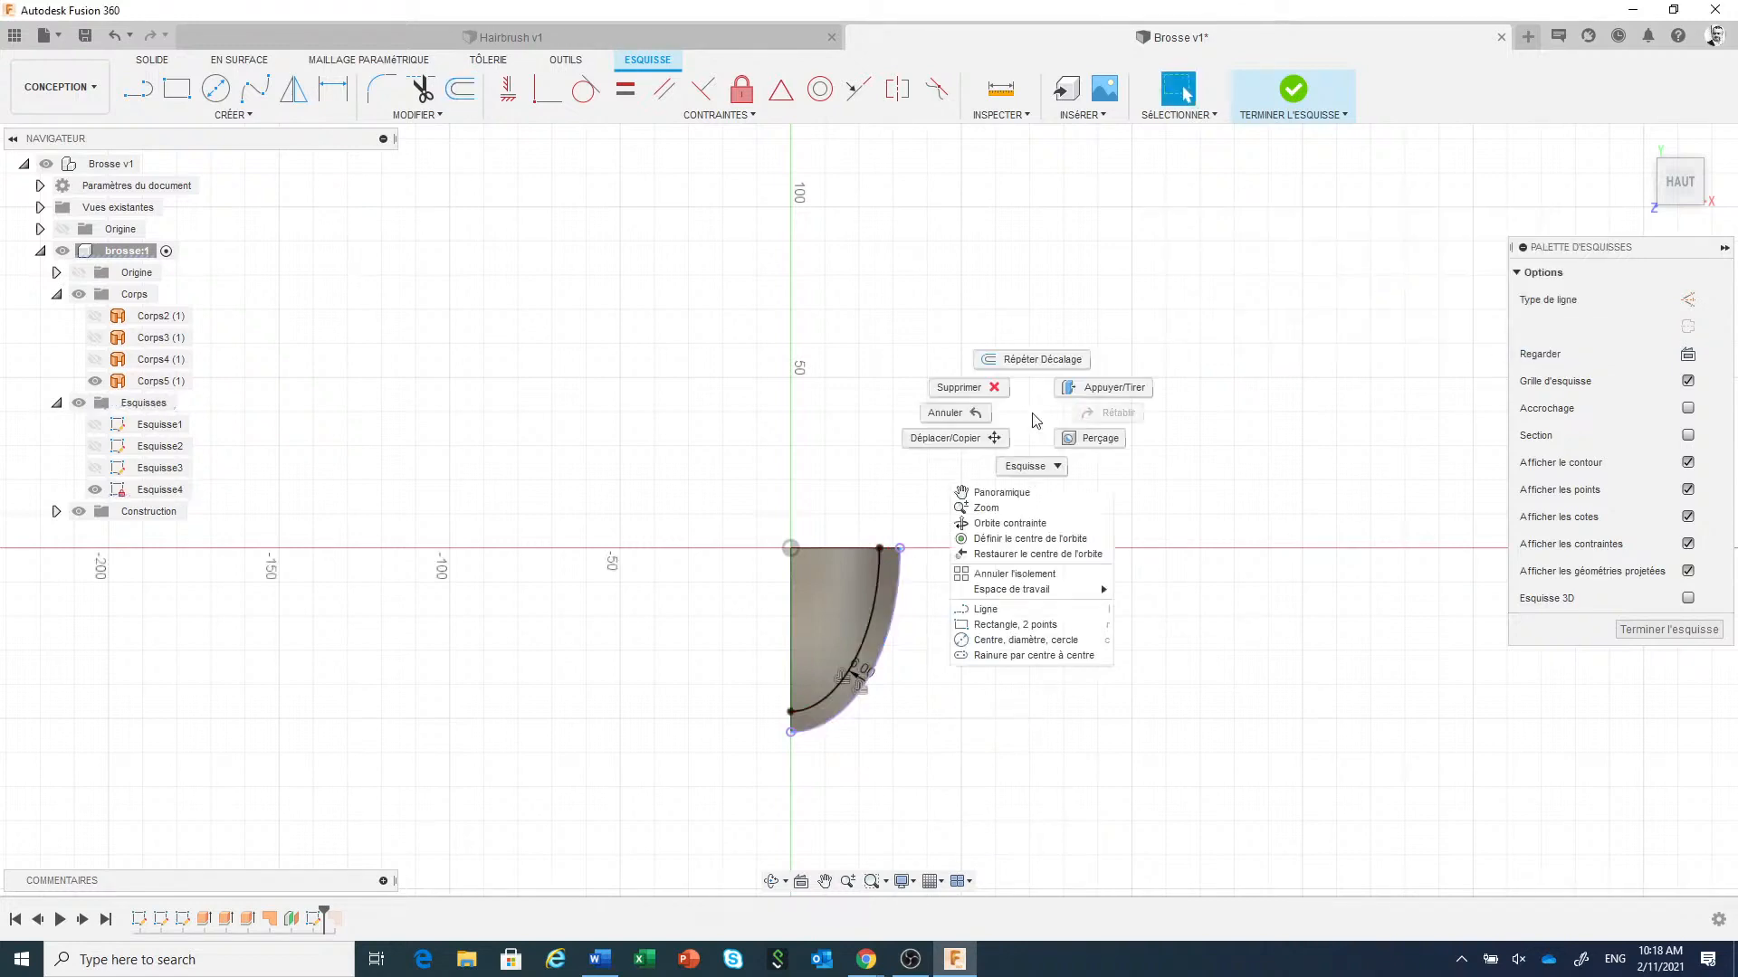
left_click(1028, 360)
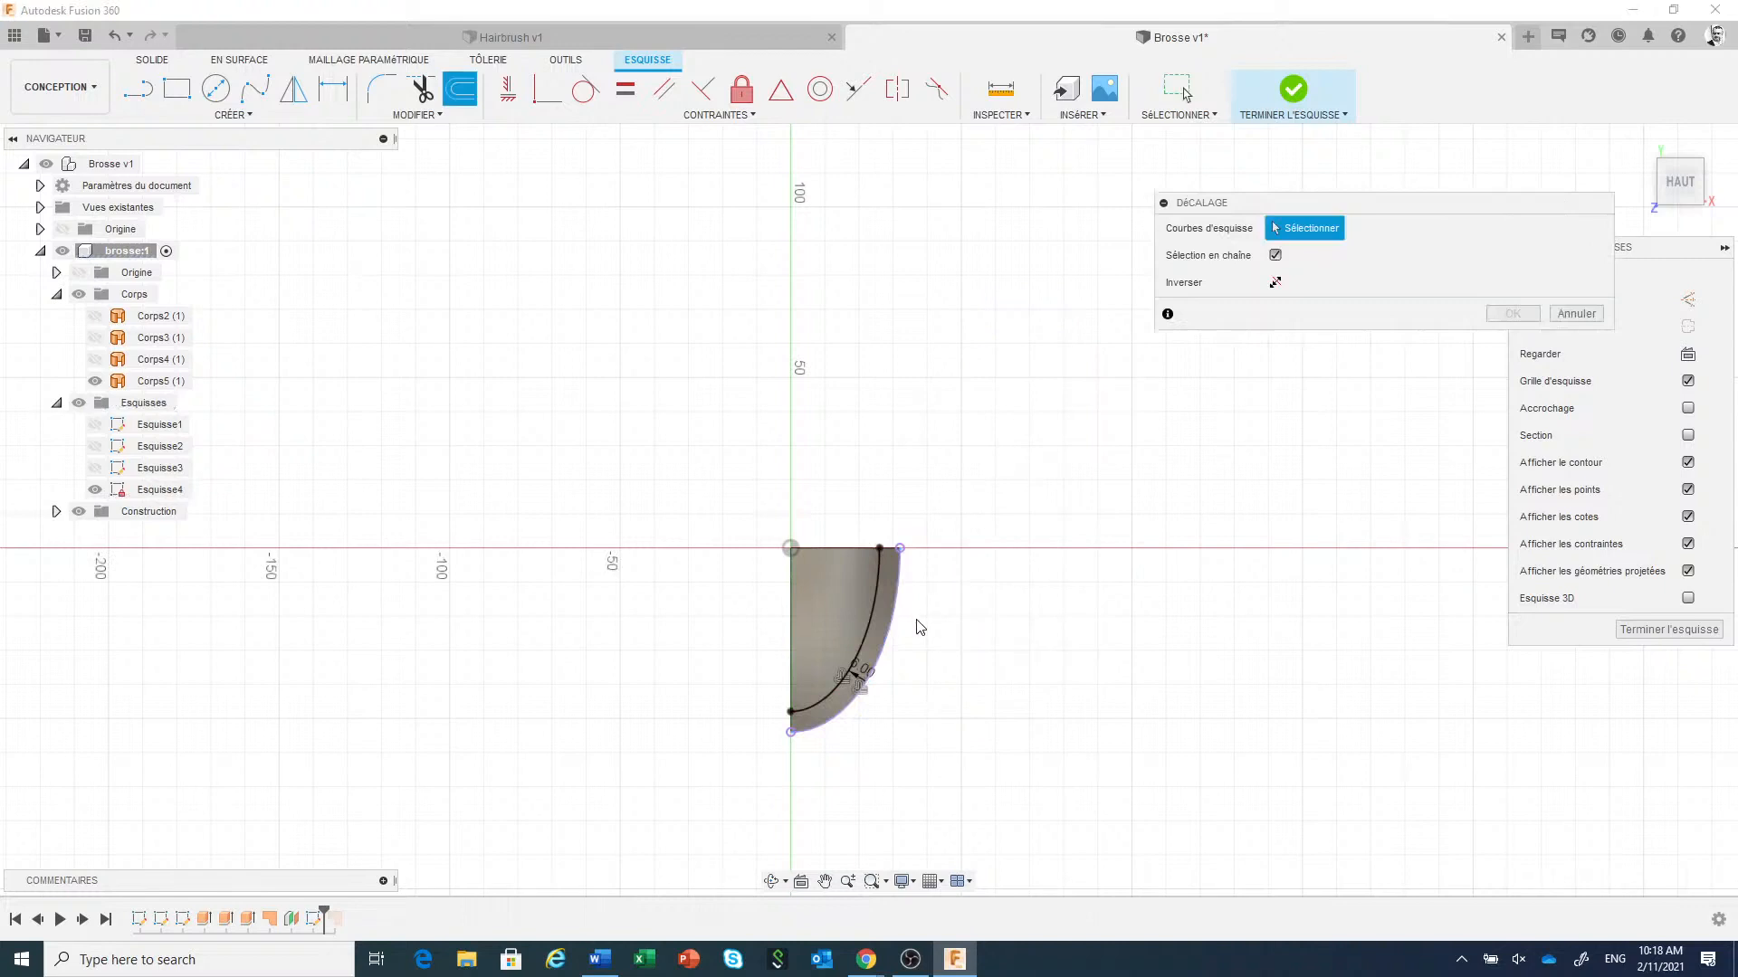
left_click(864, 651)
left_click(888, 647)
left_click_drag(884, 632, 846, 626)
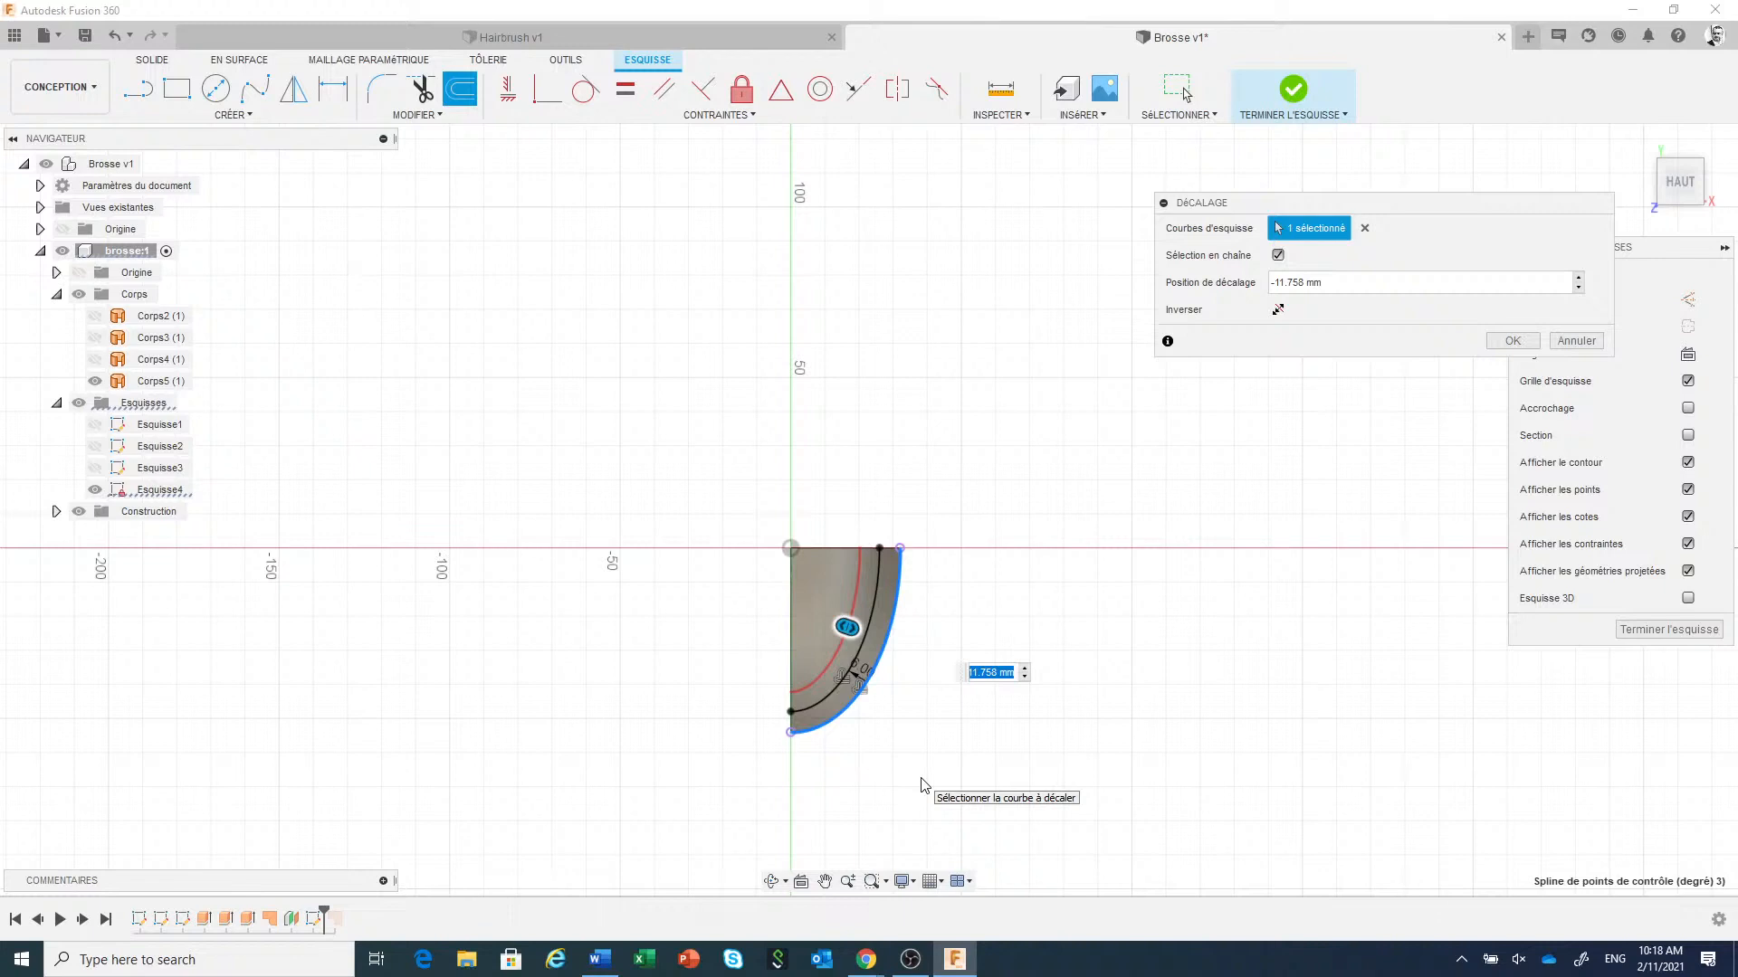
type("-12")
key("Return")
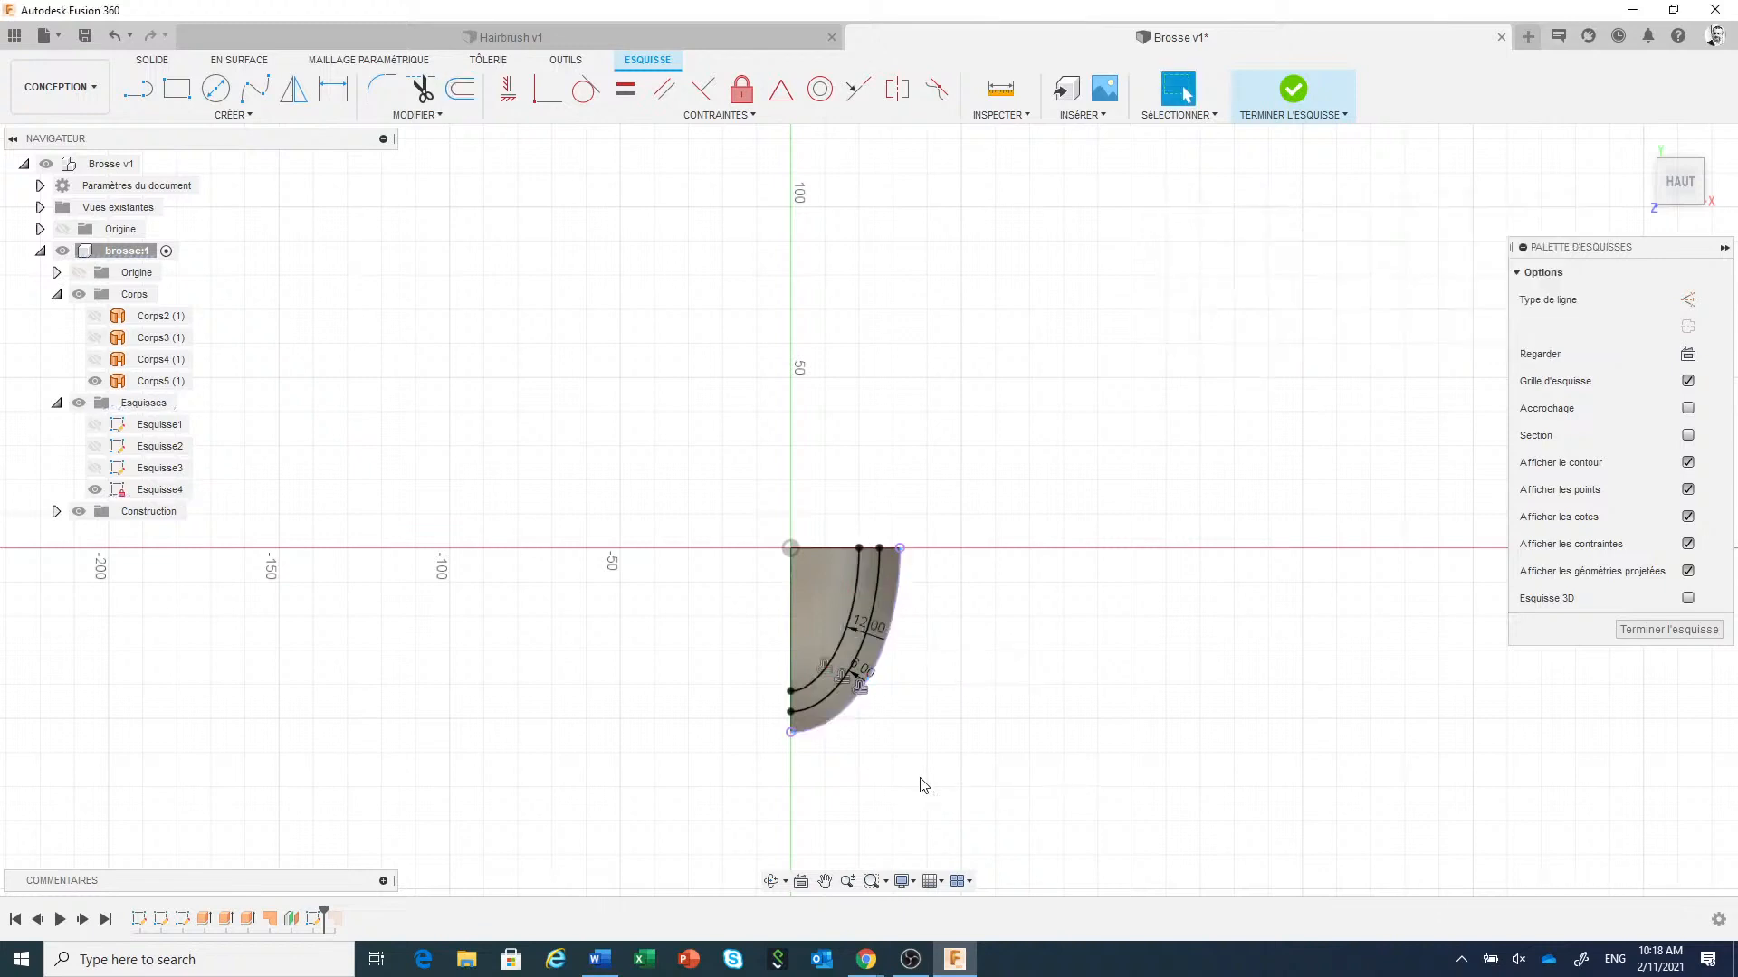
Create a third inward offset of the projected outer edge at 18 mm.
right_click(1170, 631)
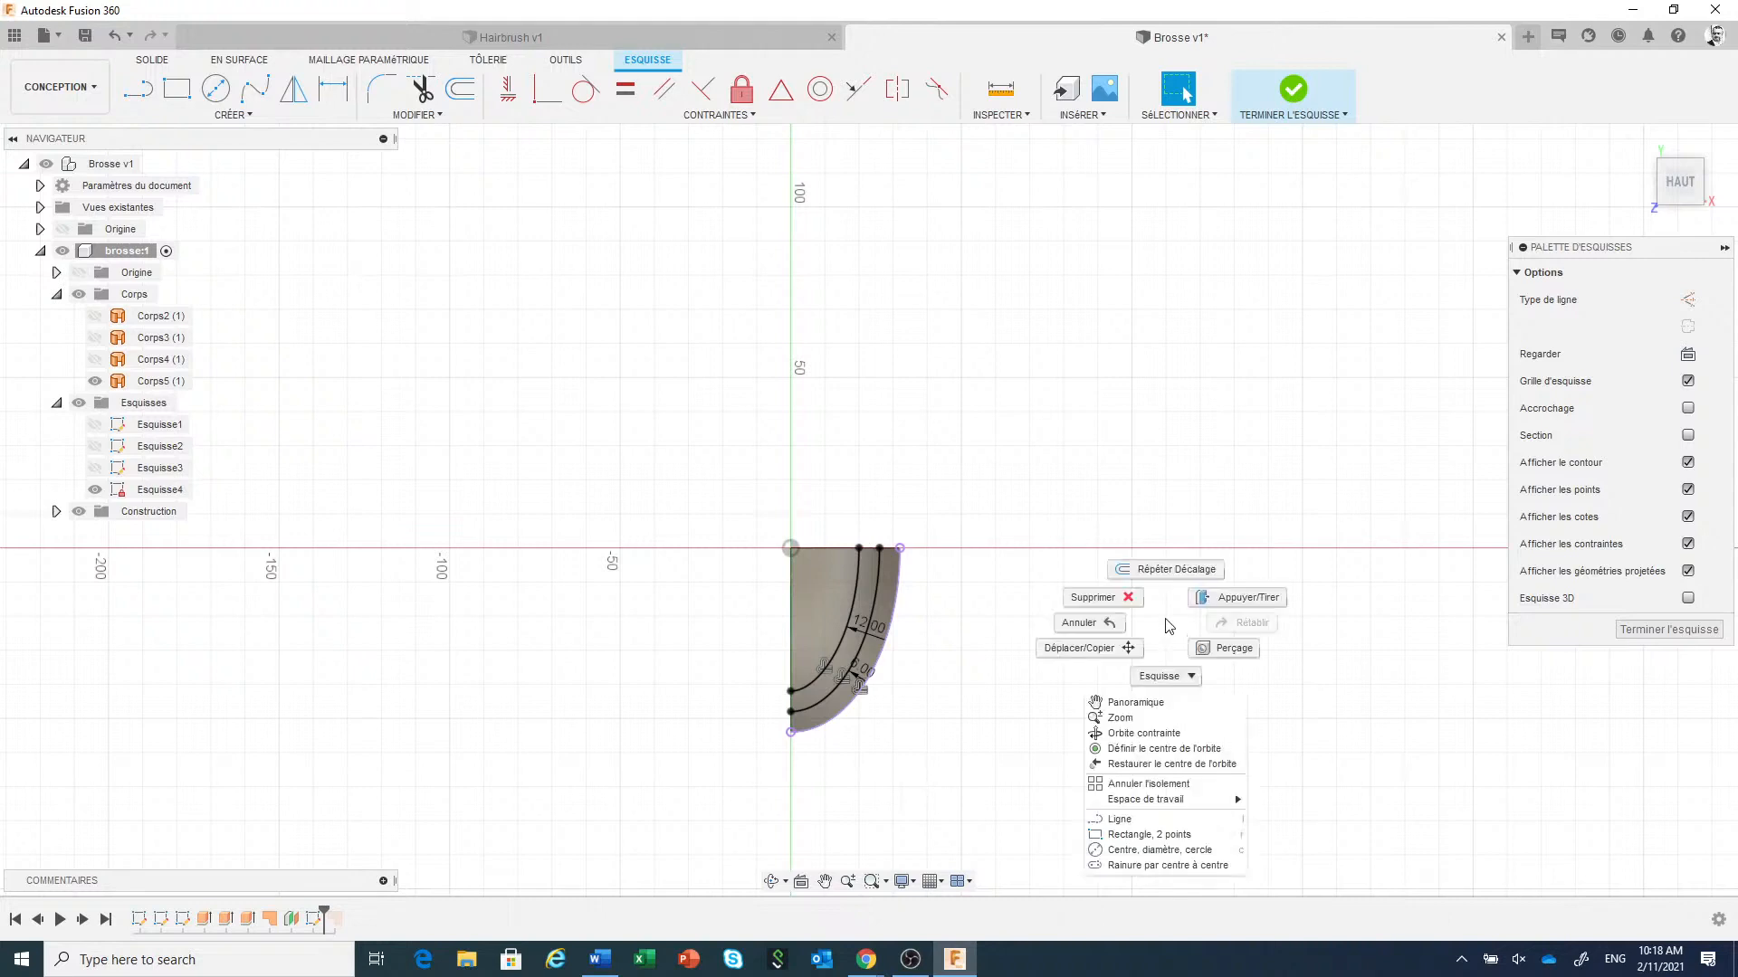
left_click(1159, 569)
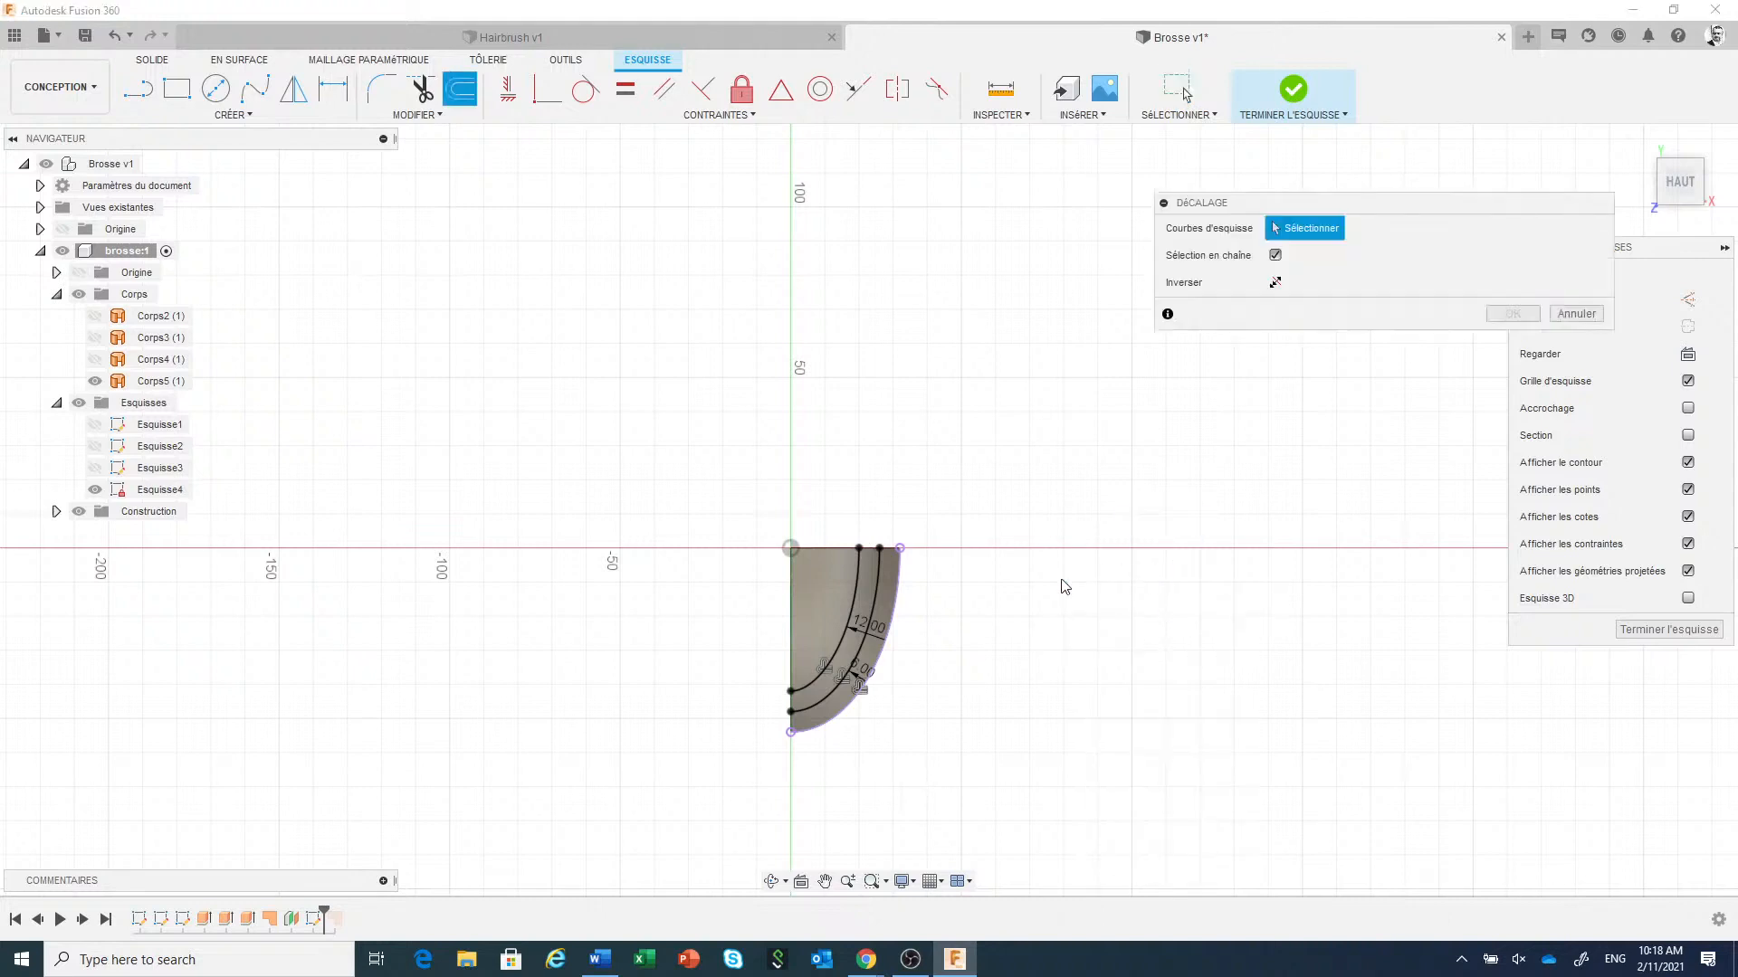
left_click(899, 619)
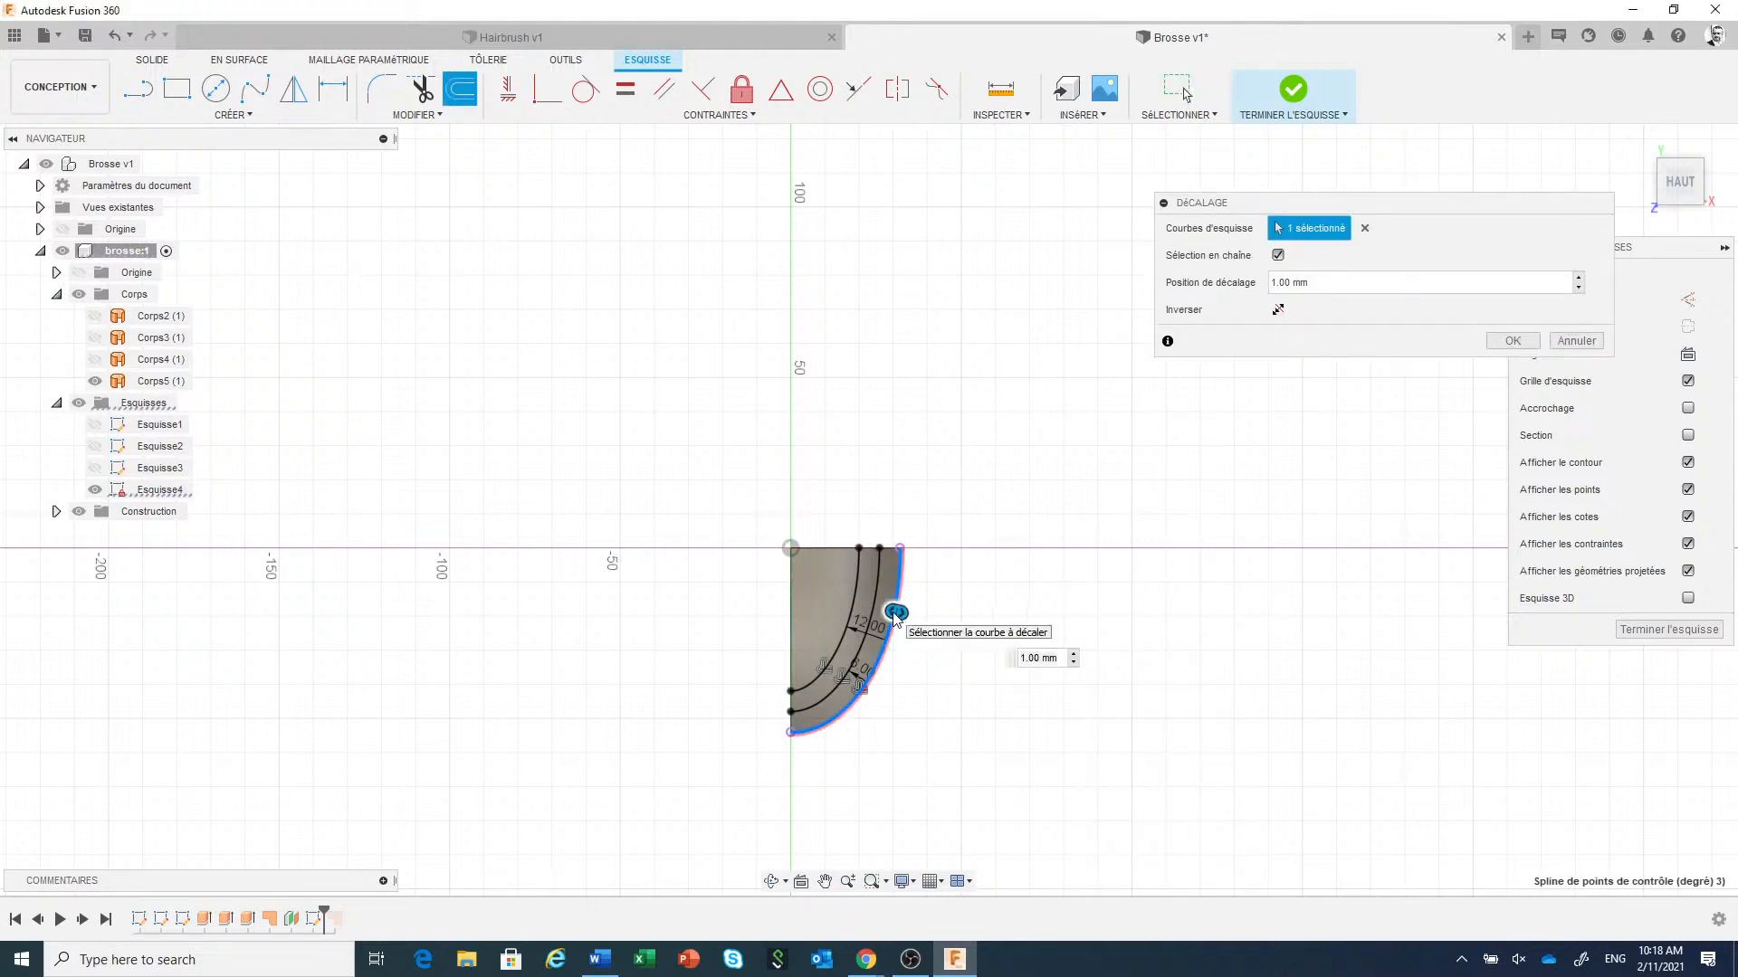
left_click(894, 619)
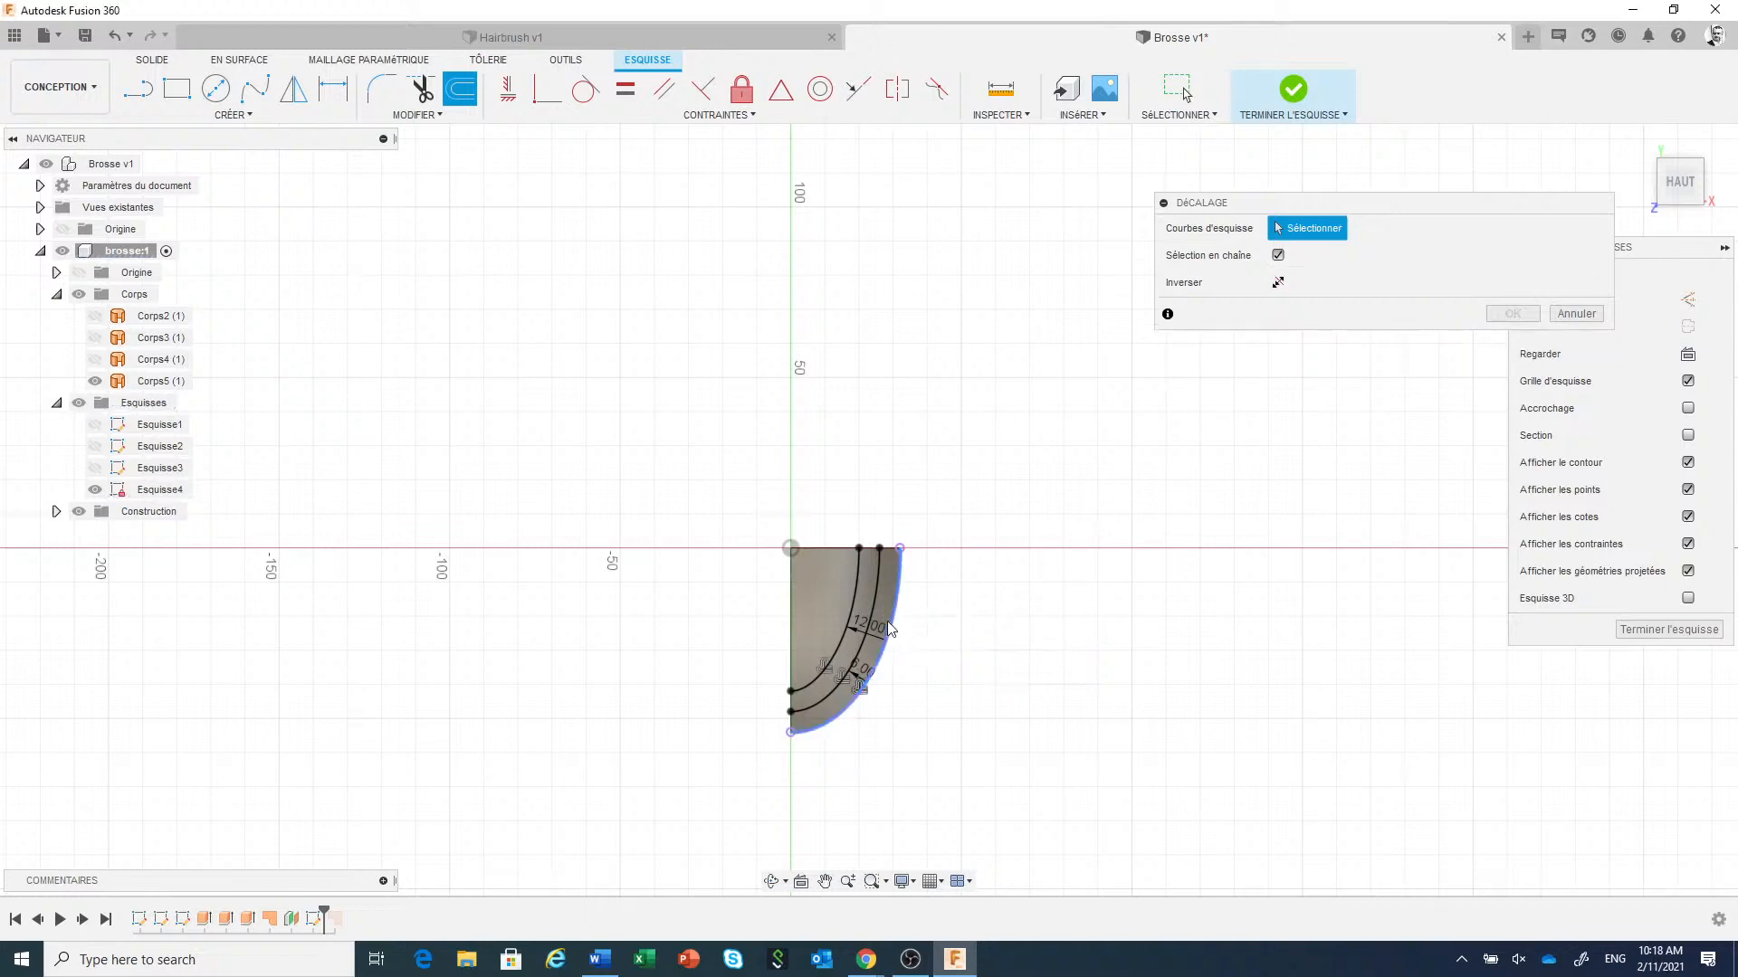
left_click(893, 623)
left_click_drag(894, 623, 841, 608)
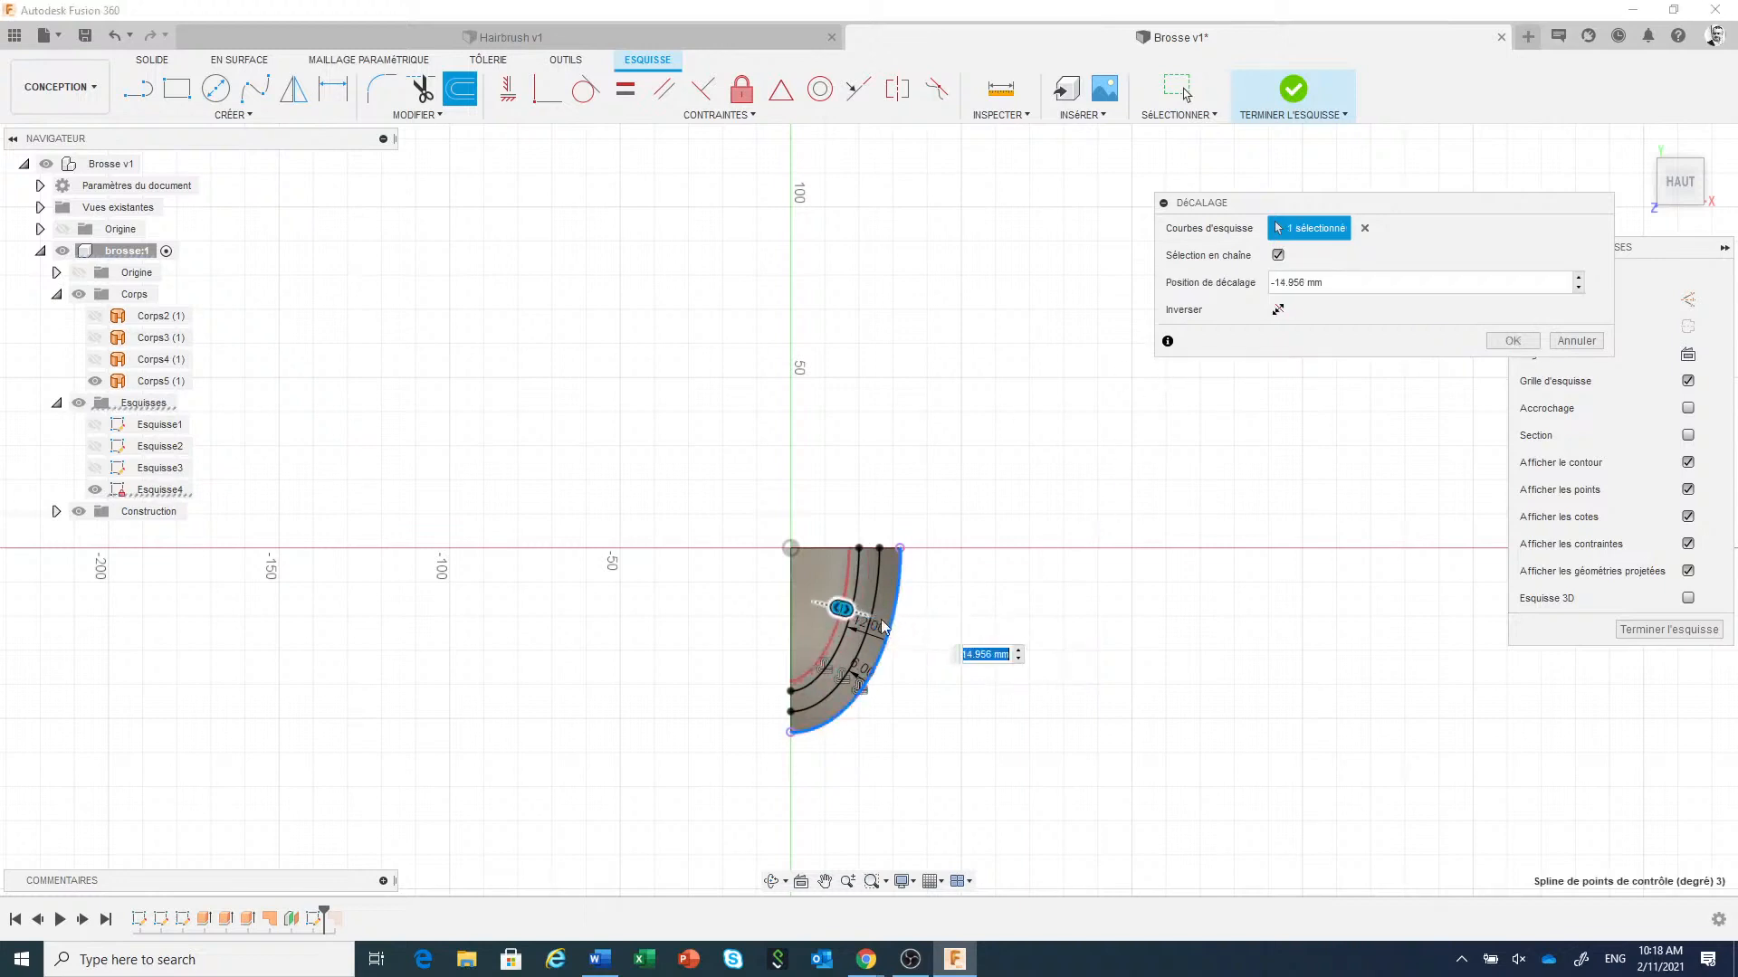
type("-1")
key("Return")
type("8")
key("Return")
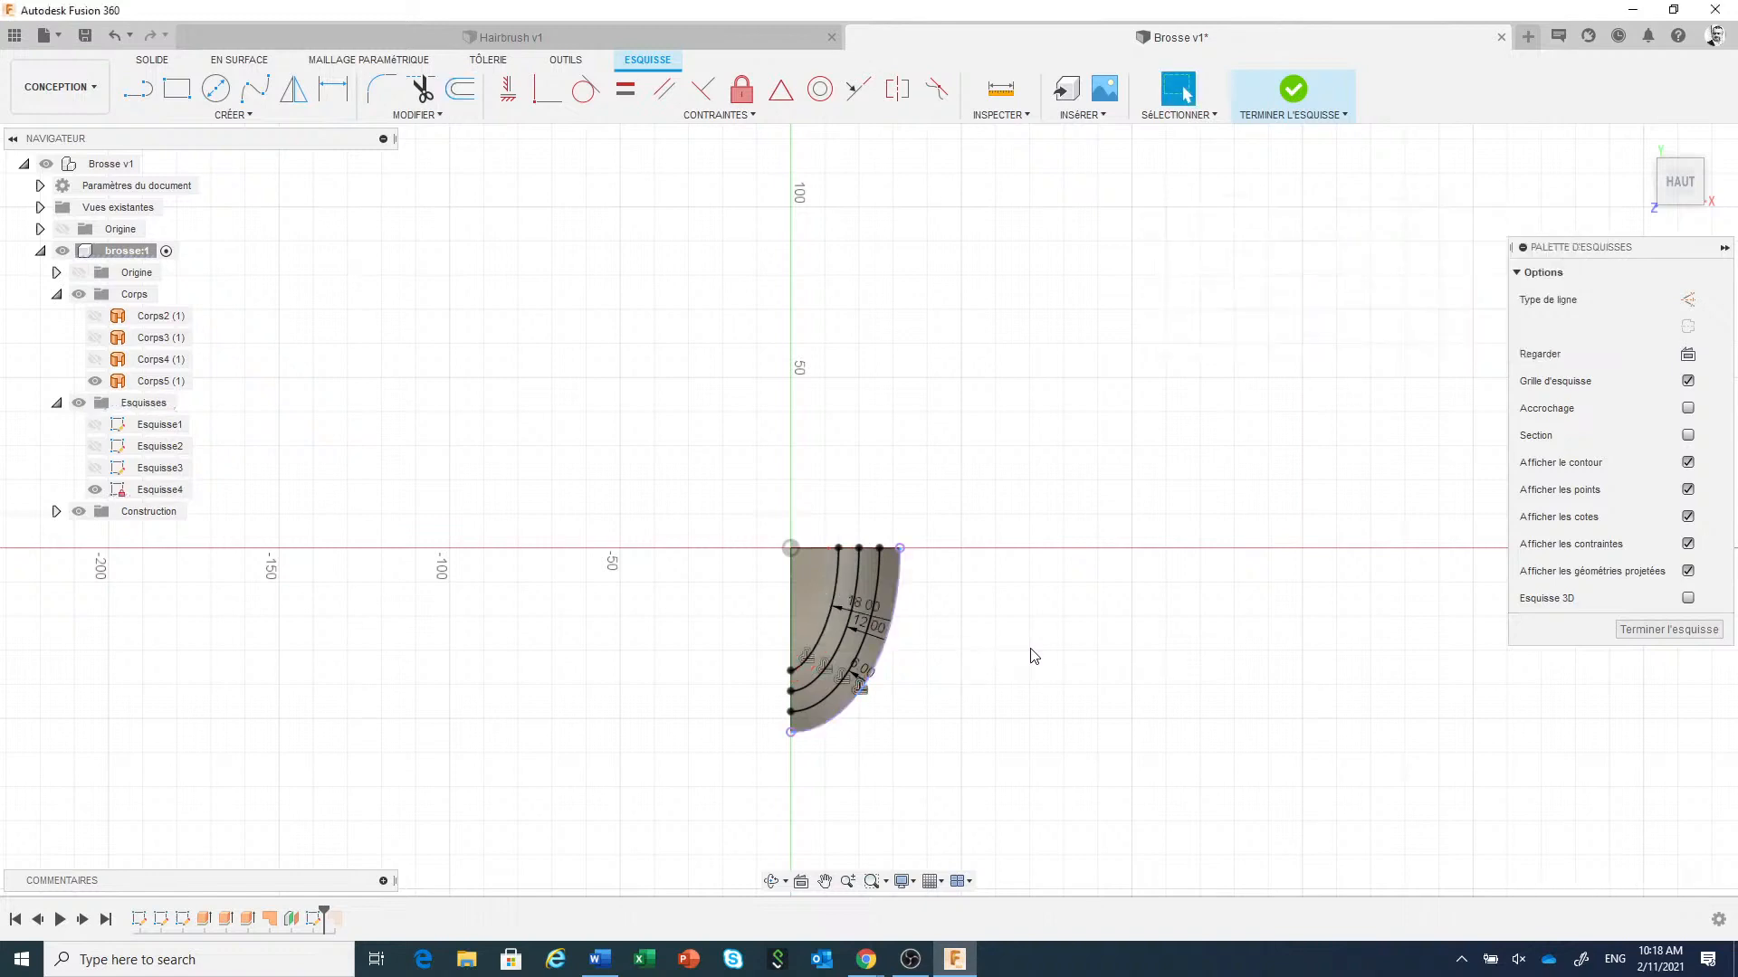
Create a fourth inward offset of the projected outer edge at 24 mm.
right_click(1142, 376)
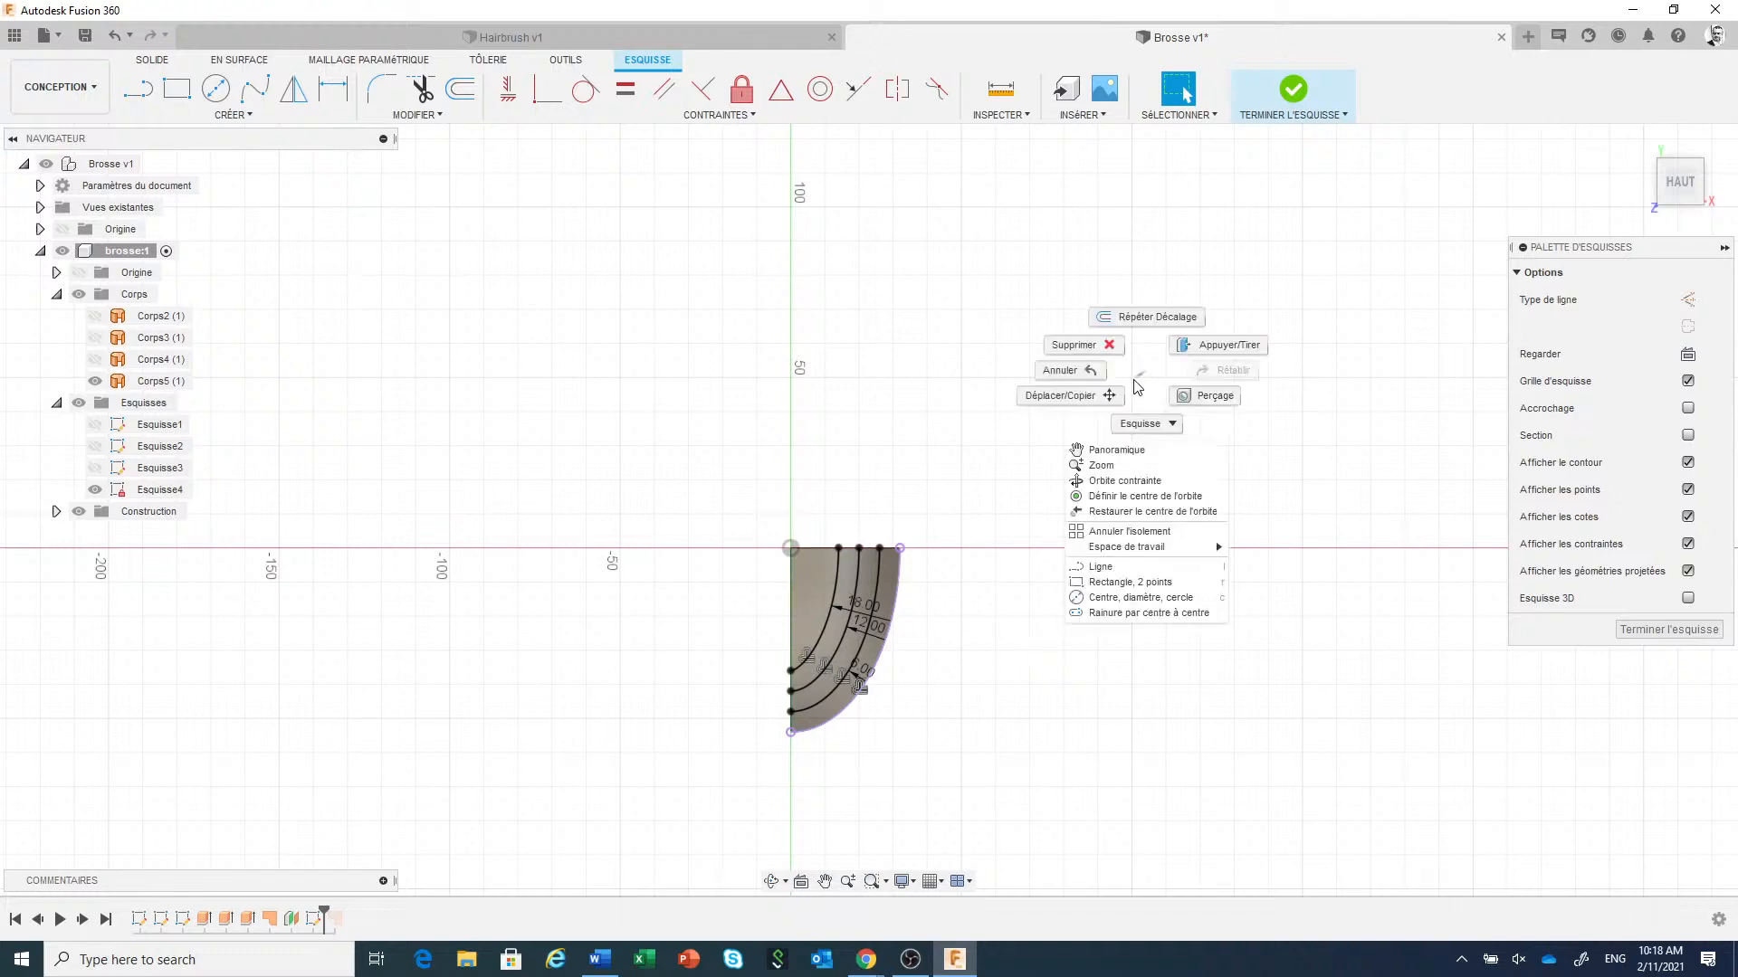
left_click(1144, 319)
left_click(898, 600)
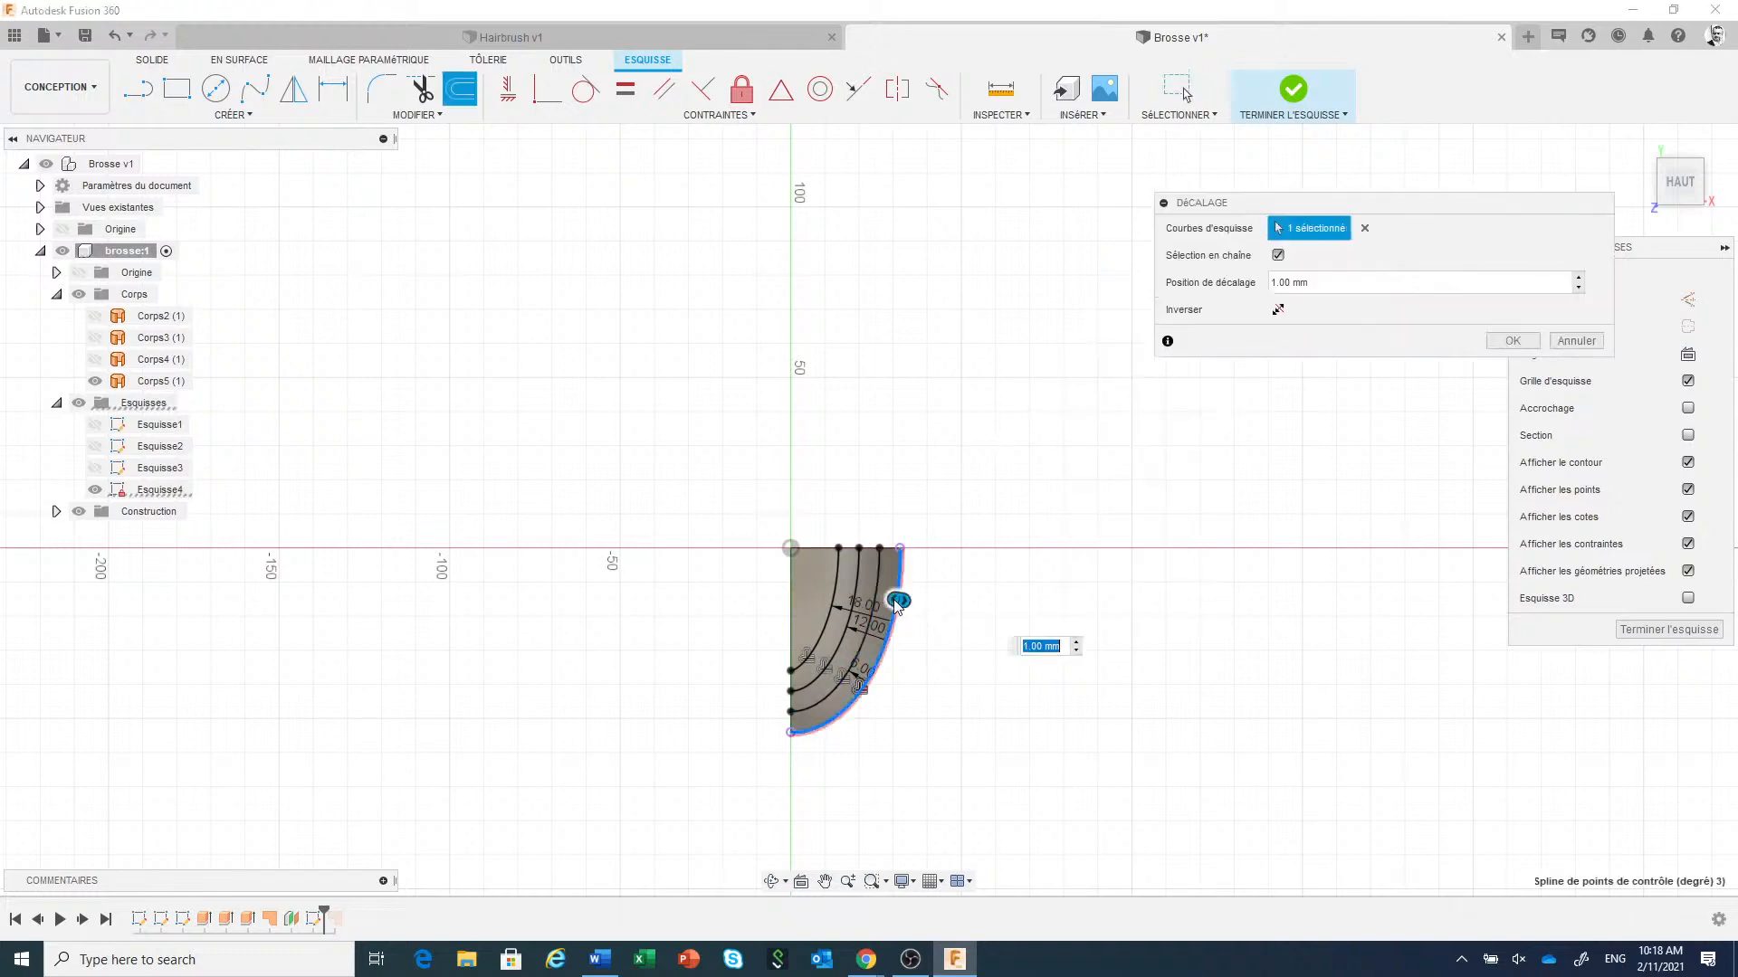
left_click_drag(890, 600, 817, 585)
type("-24")
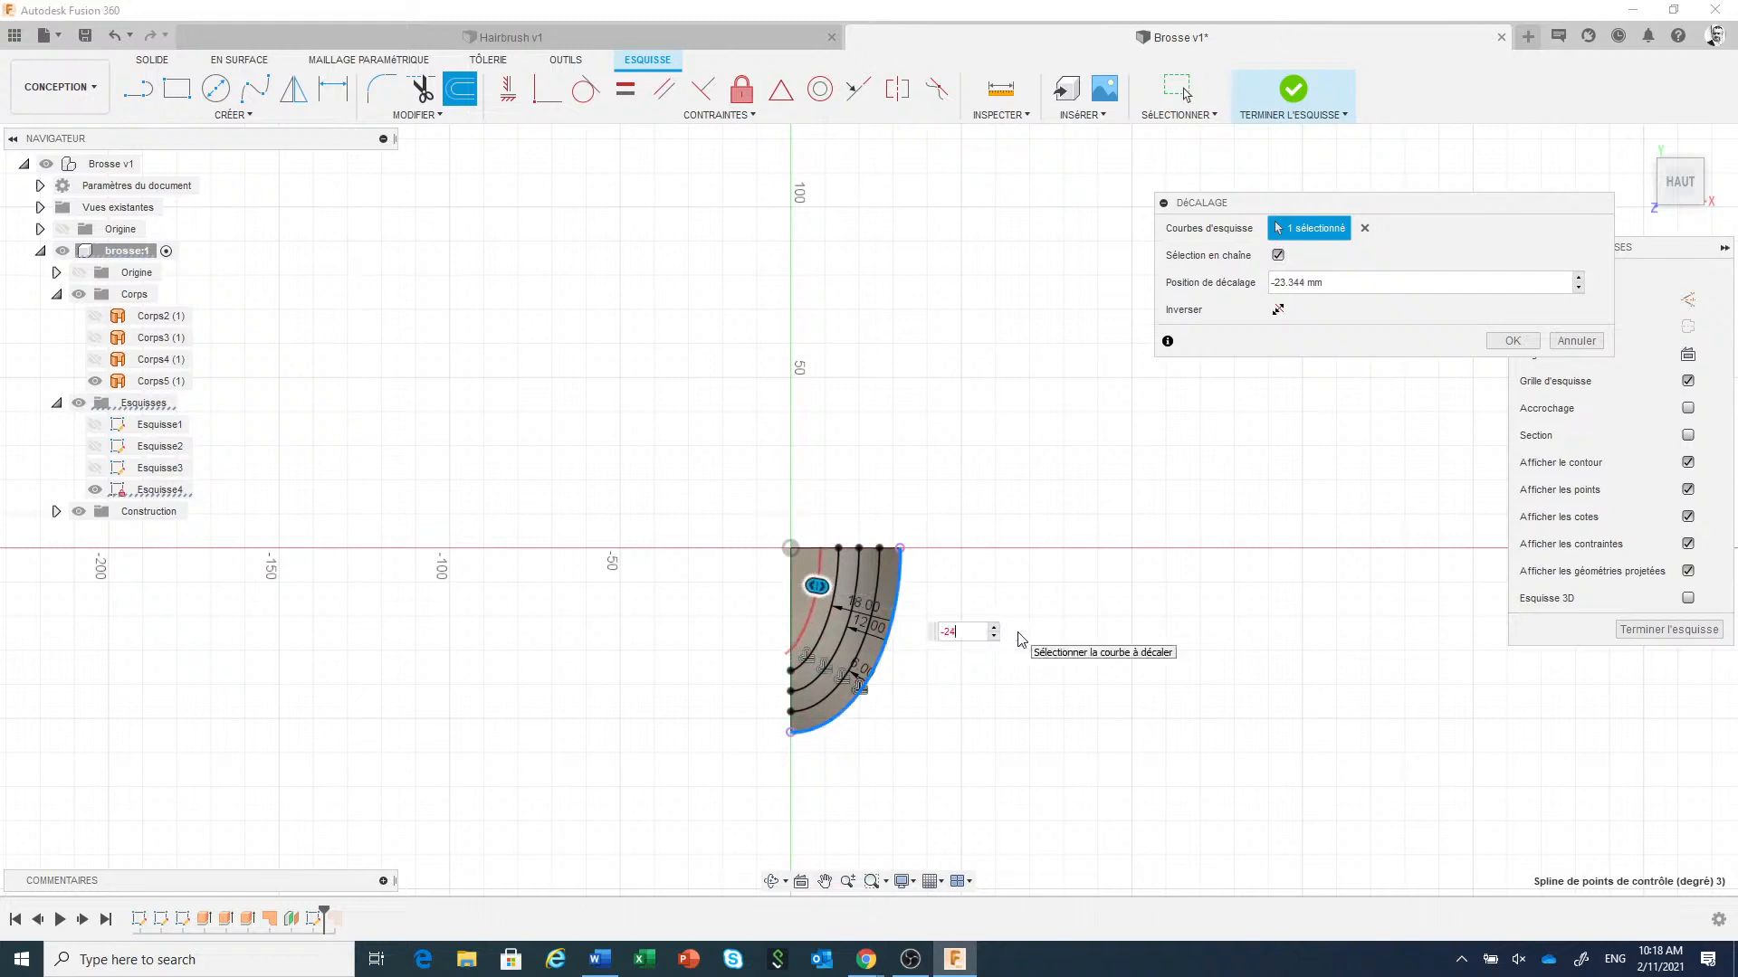
left_click(1510, 342)
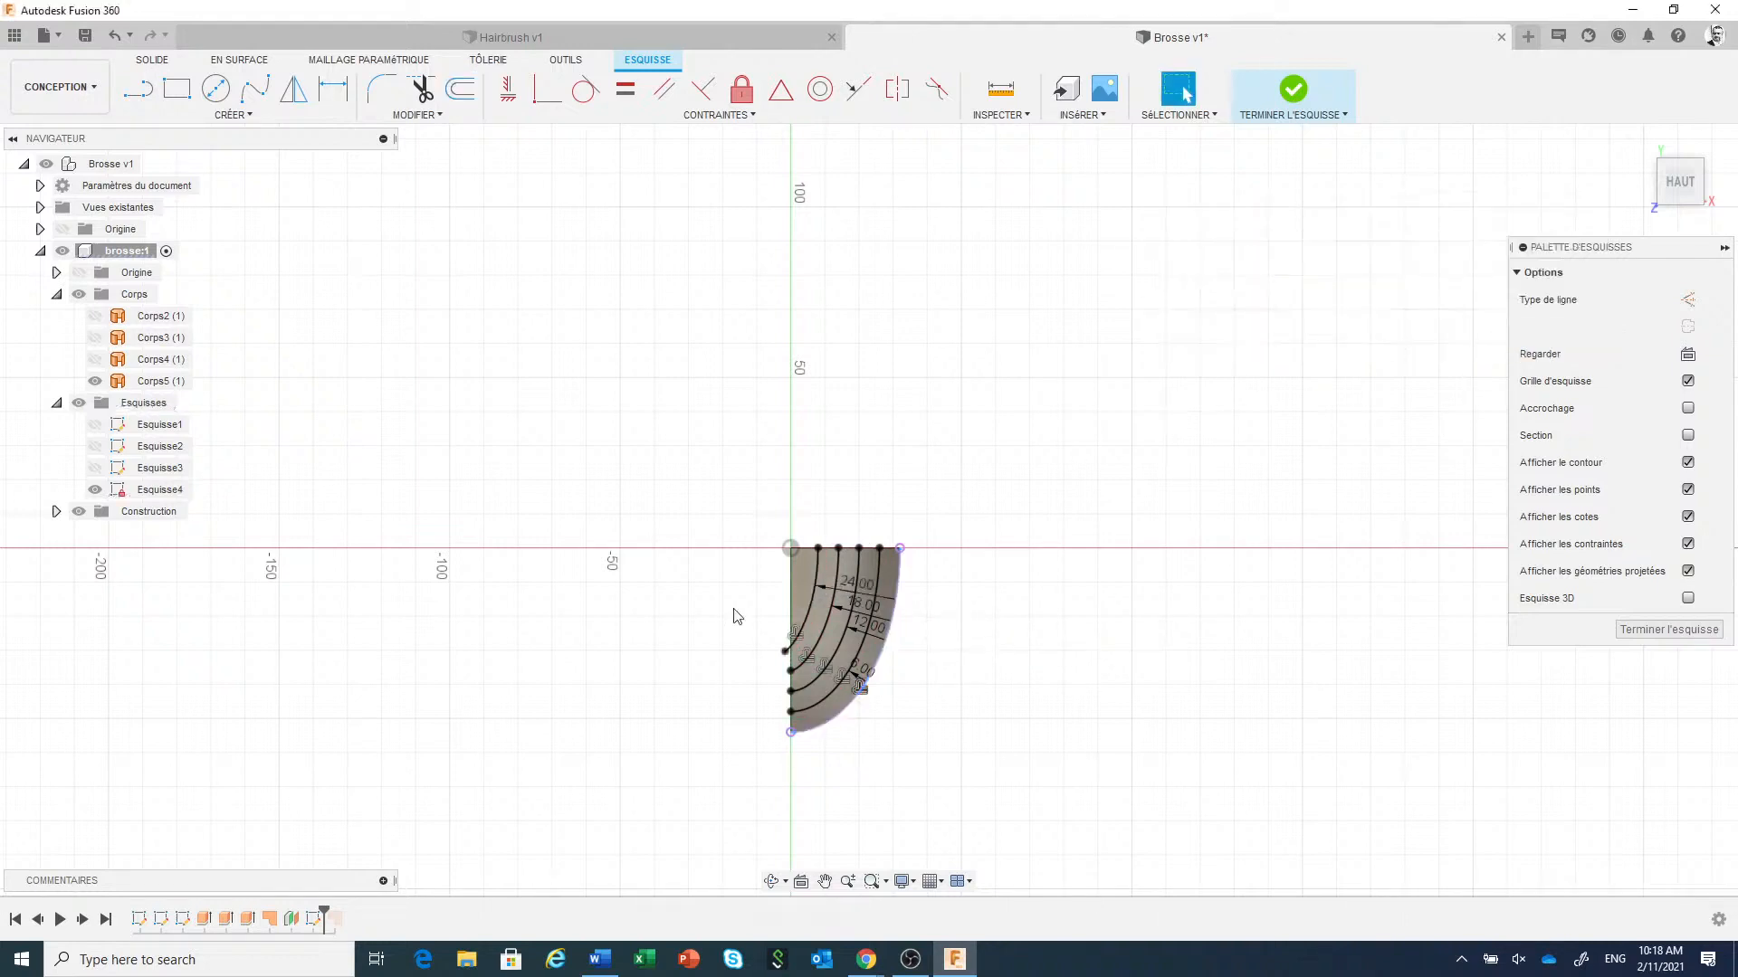
Sketch a short, slightly slanted line crossing the horizontal axis beside the patch, on its open side.
scroll(782, 670, "up", 3)
left_click(138, 88)
left_click(682, 453)
left_click(711, 576)
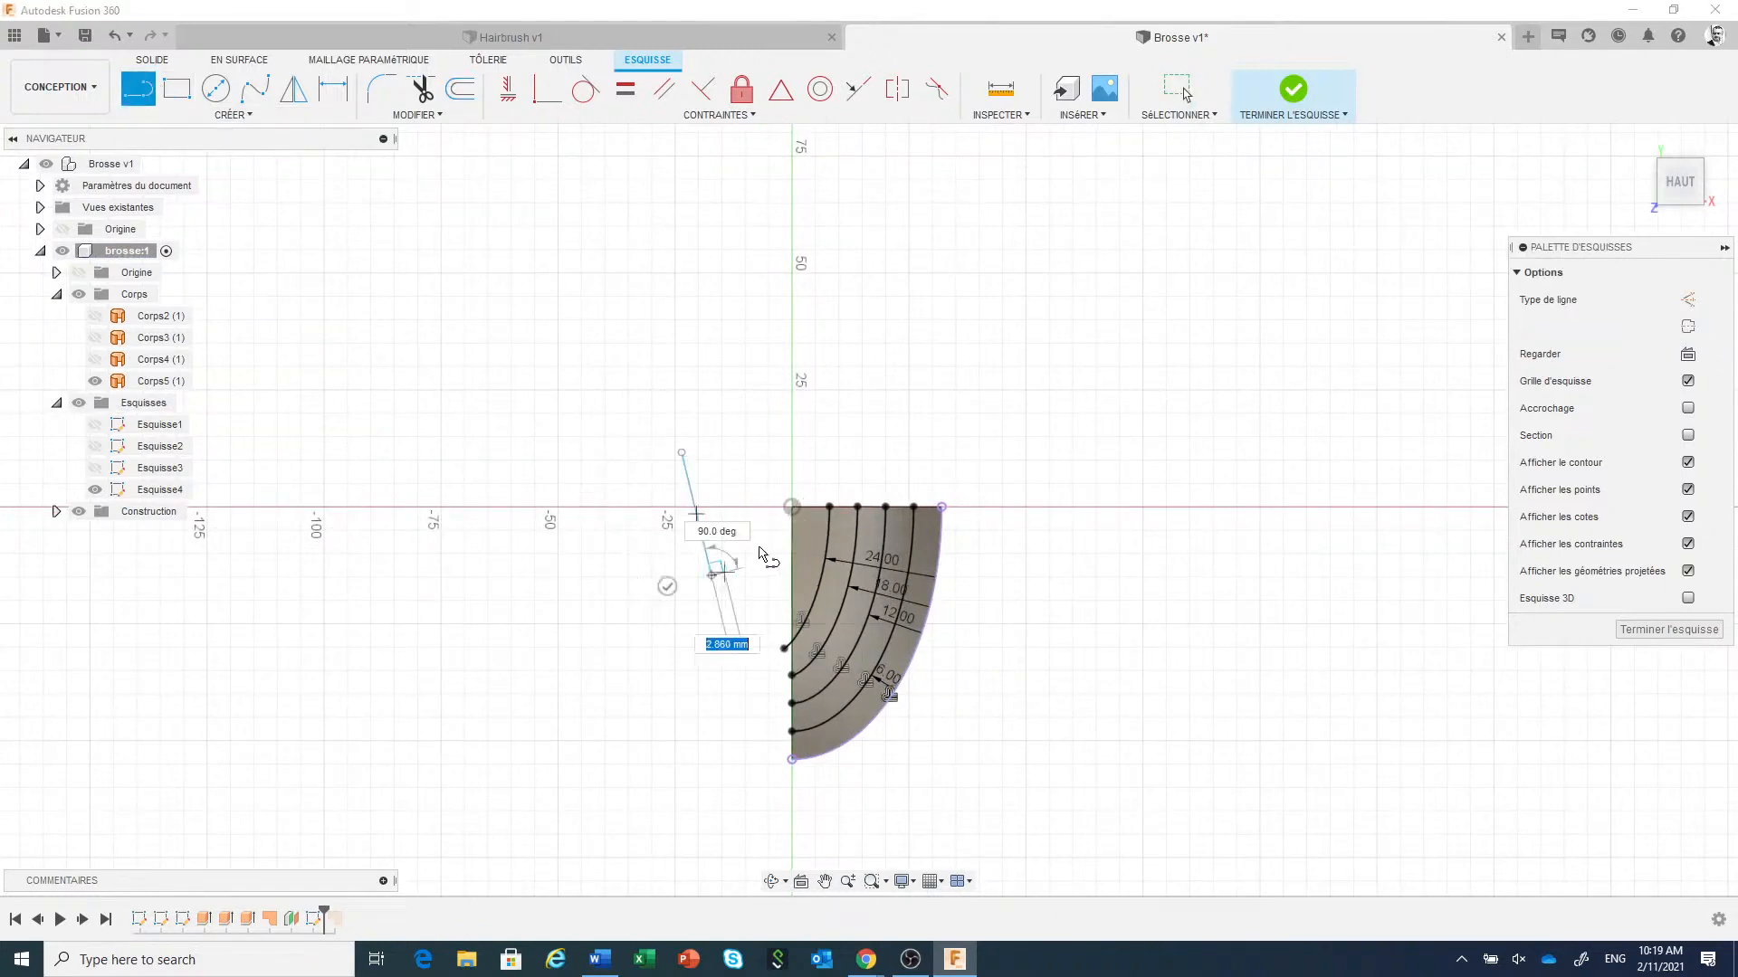
right_click(731, 411)
left_click(791, 400)
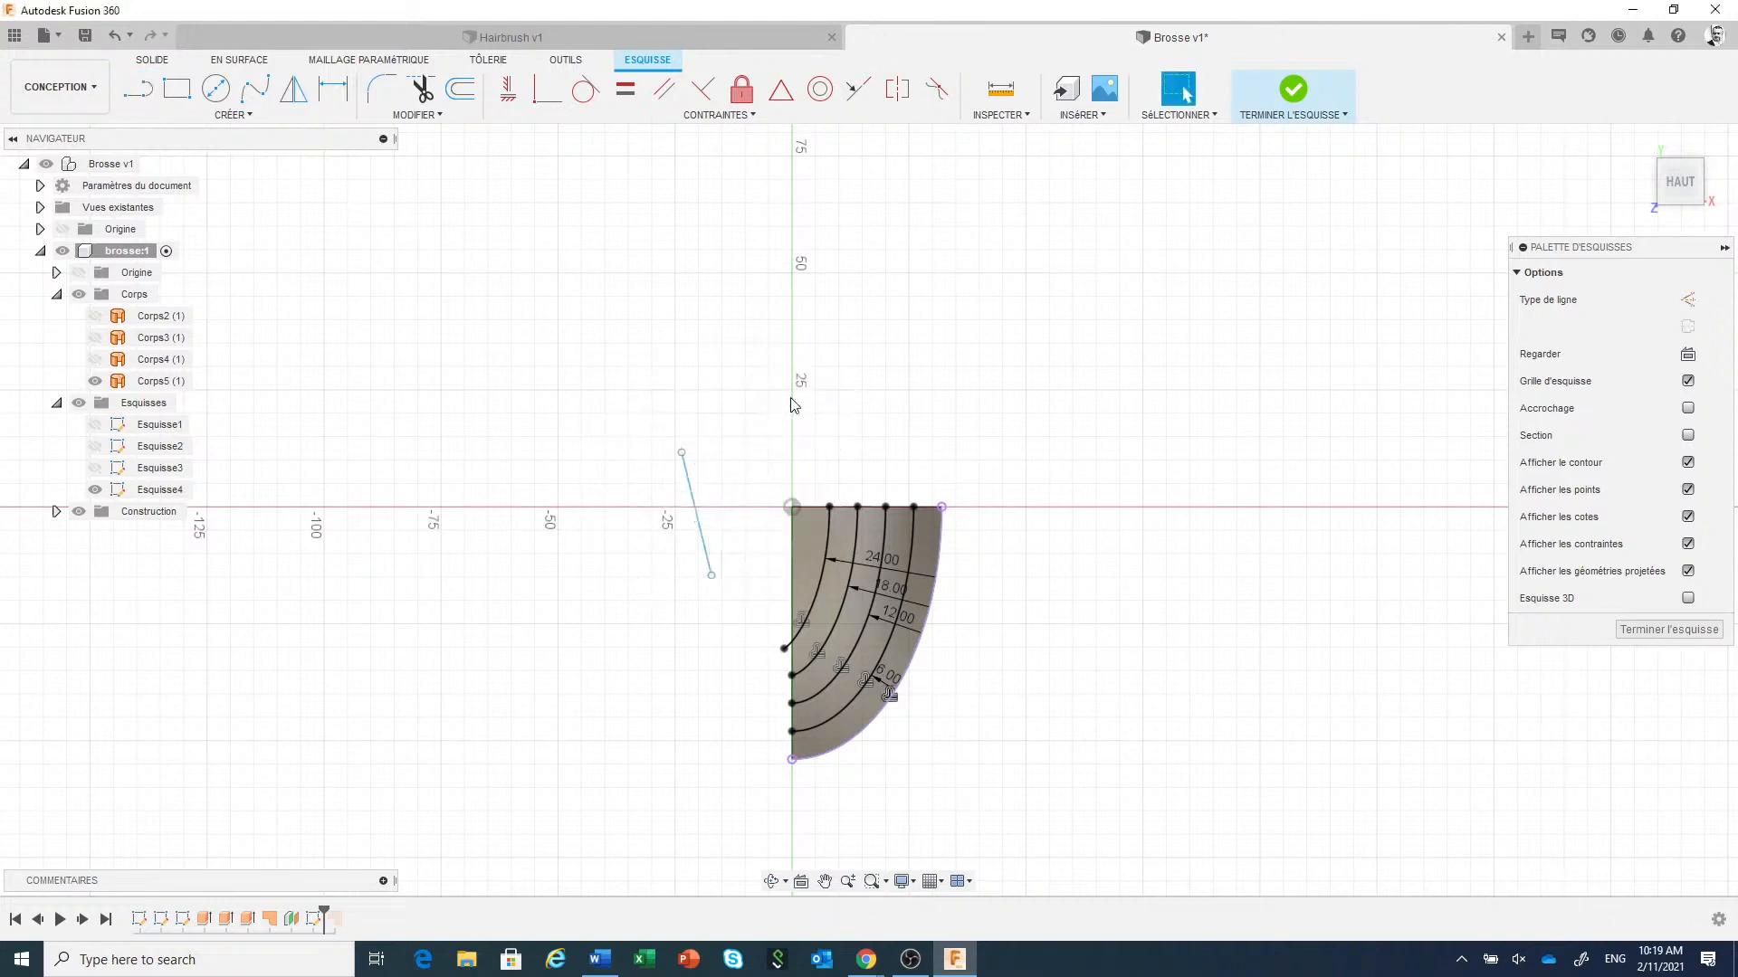
Constrain the new line to vertical and make its upper endpoint coincident with the sketch origin.
left_click(507, 88)
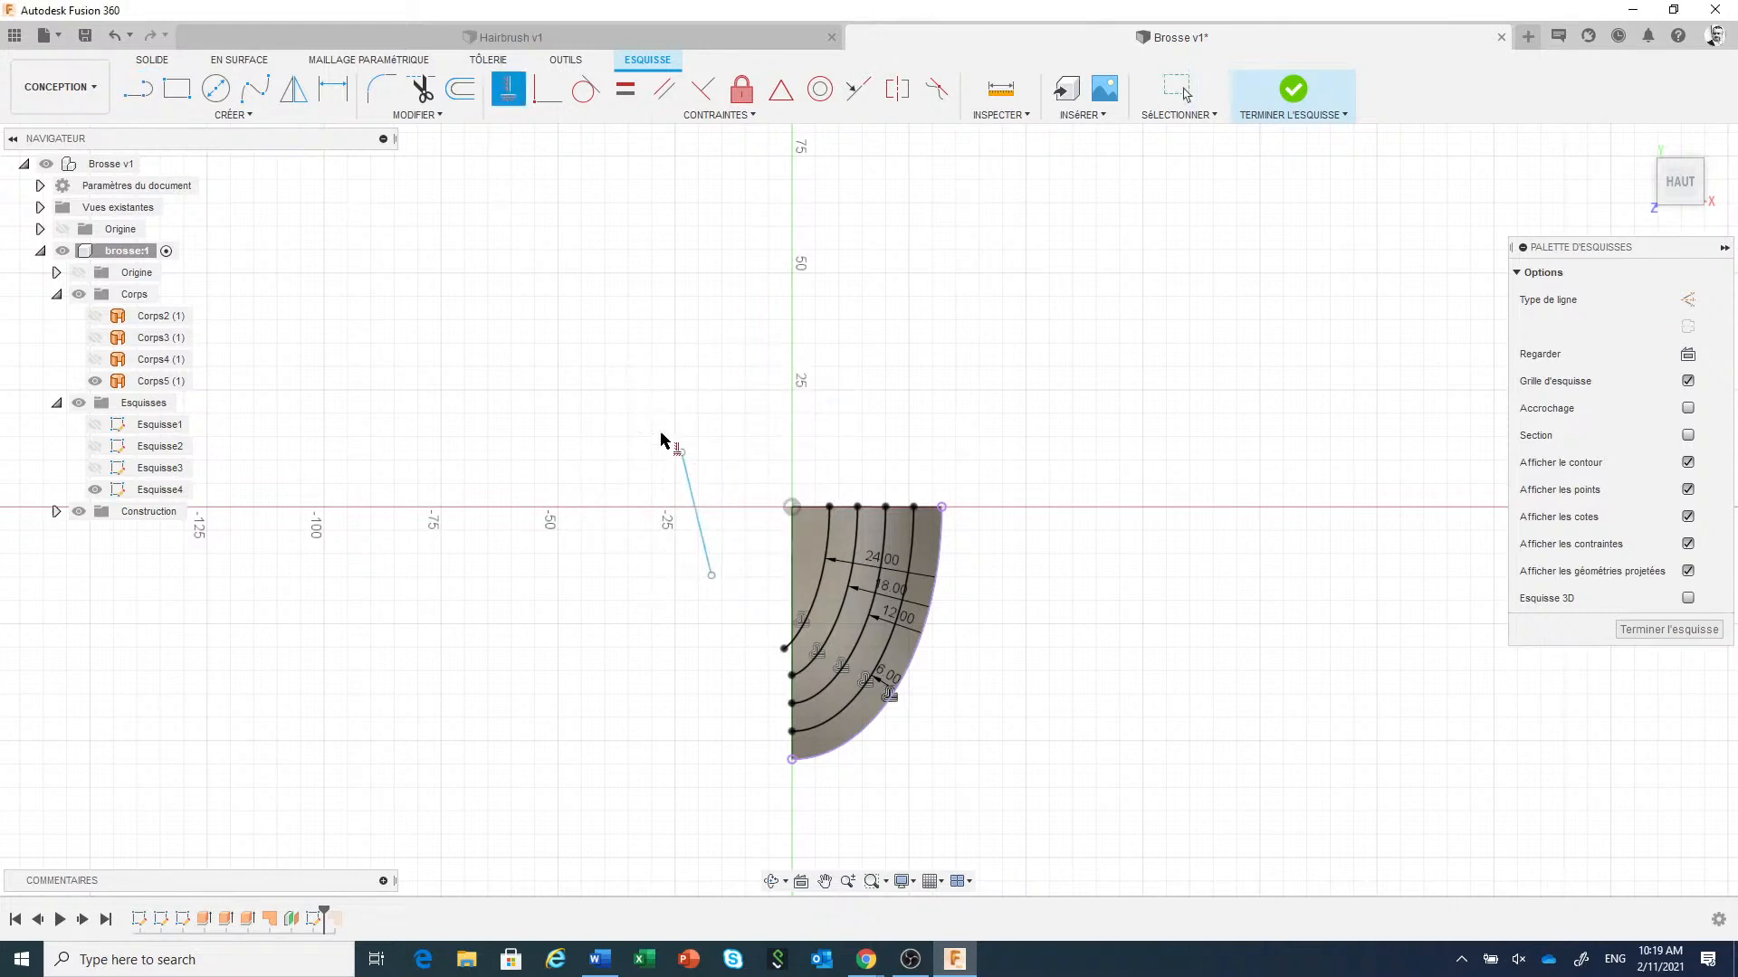
left_click(688, 482)
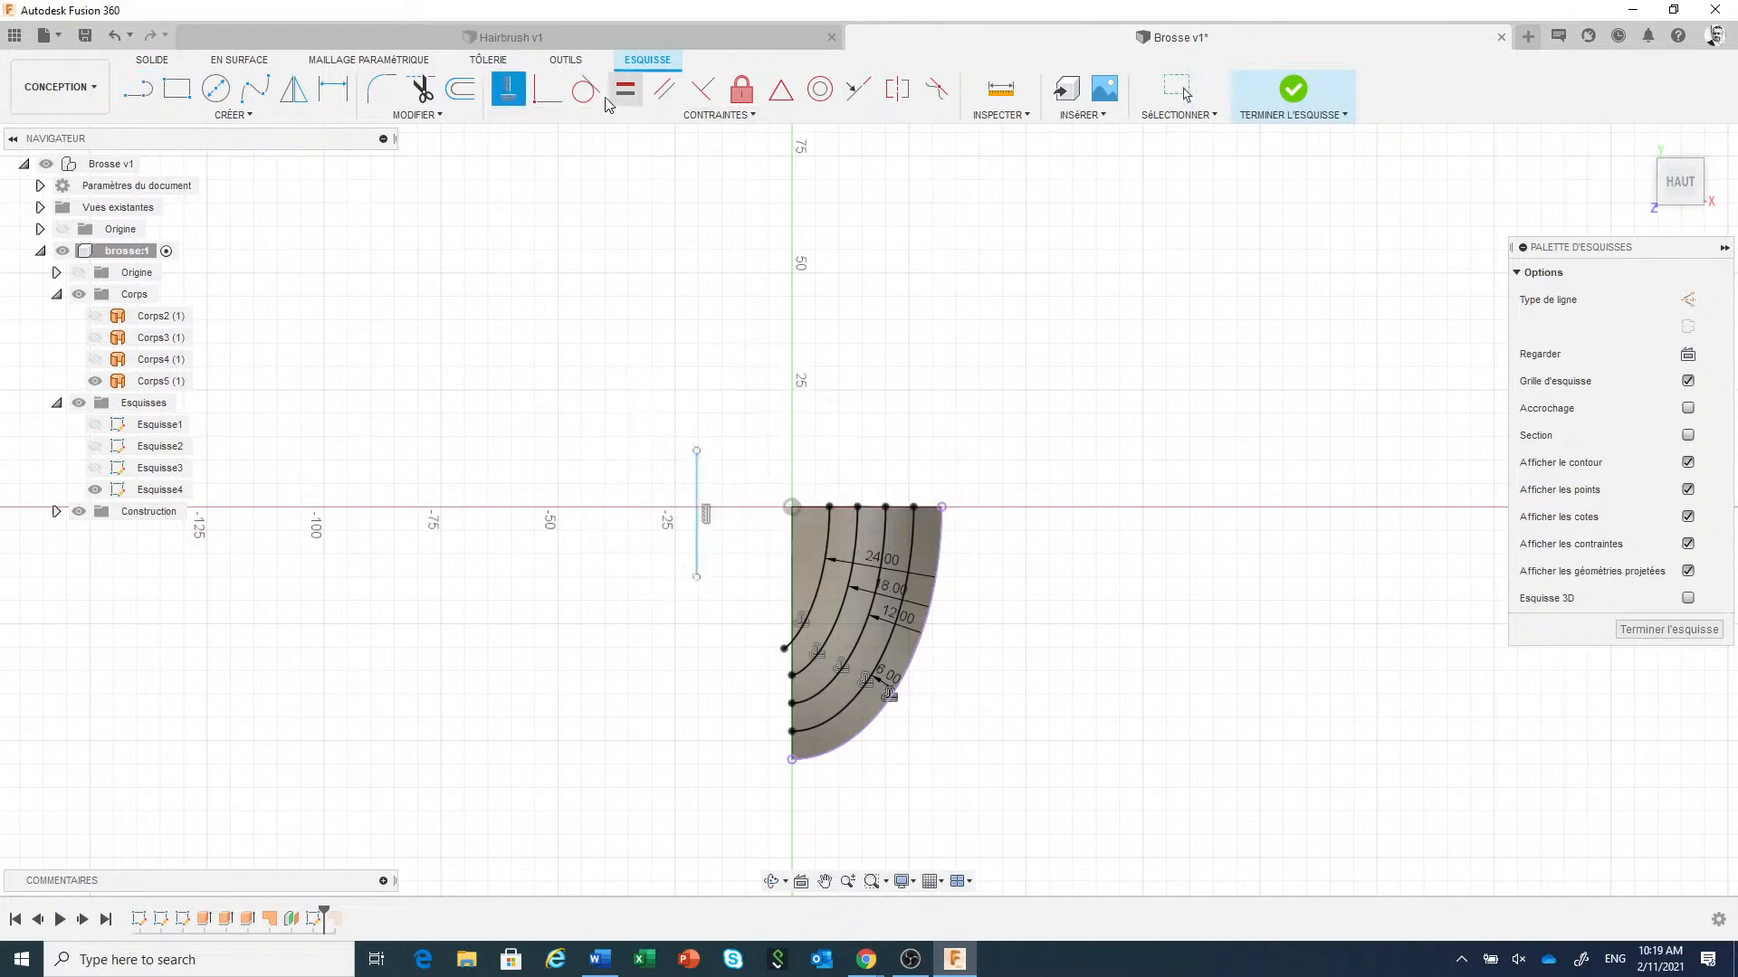
left_click(546, 90)
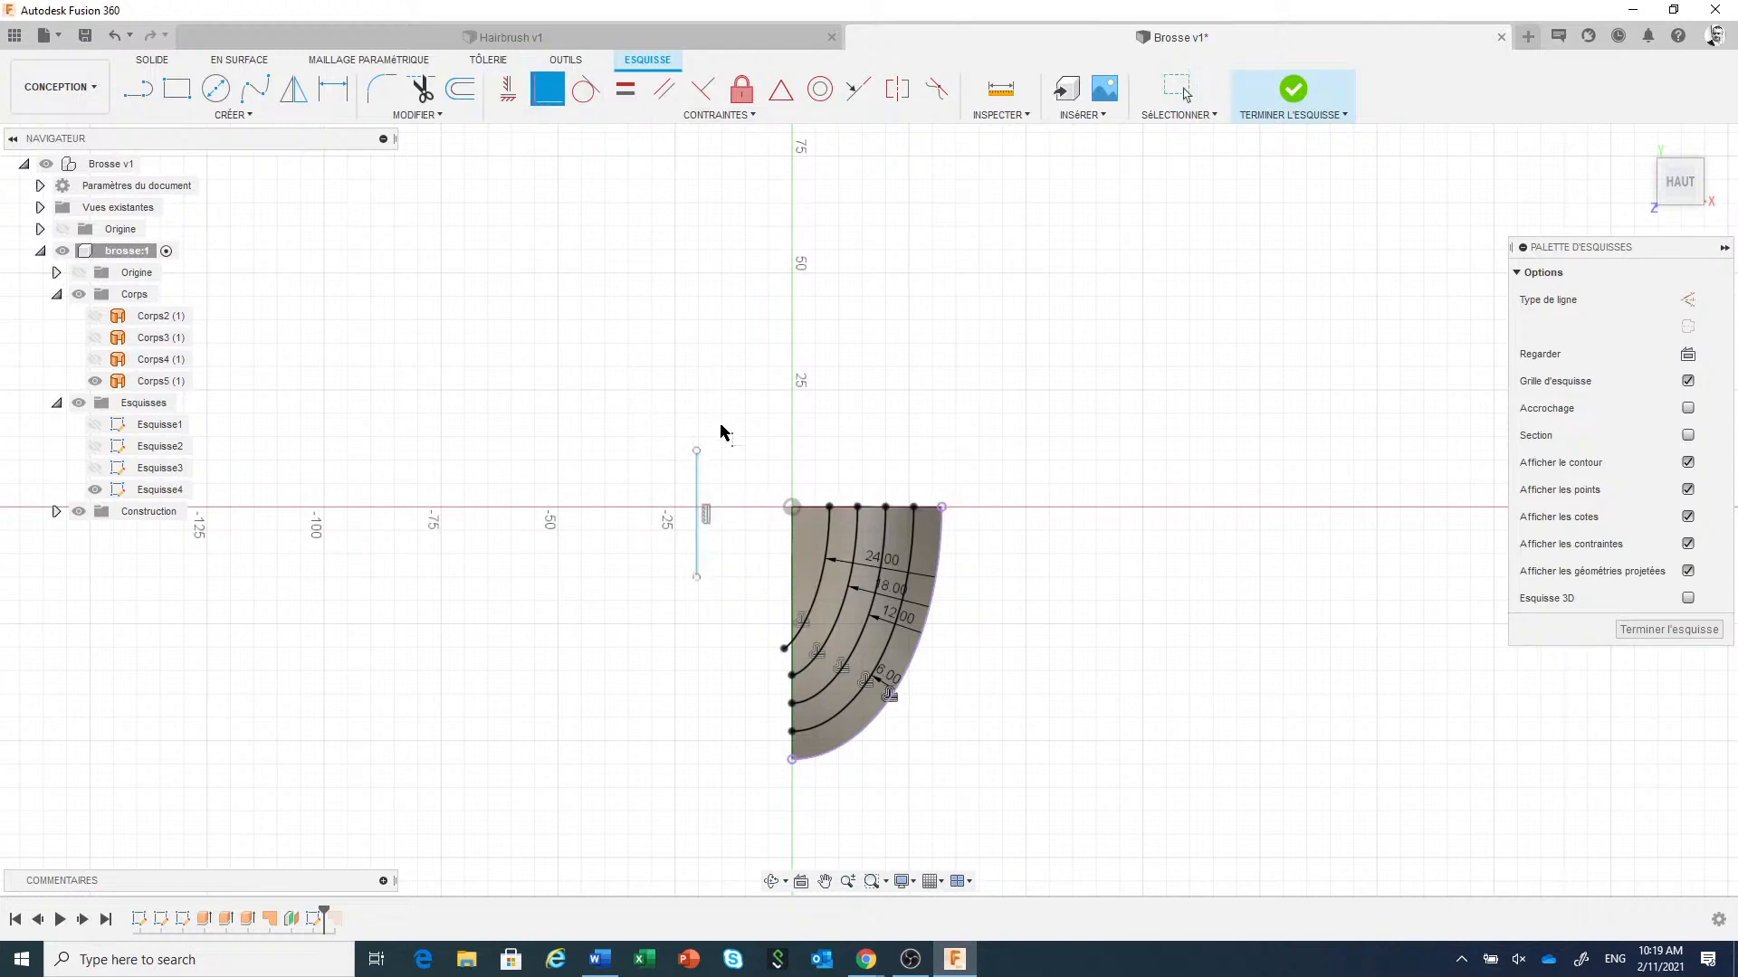
left_click(696, 451)
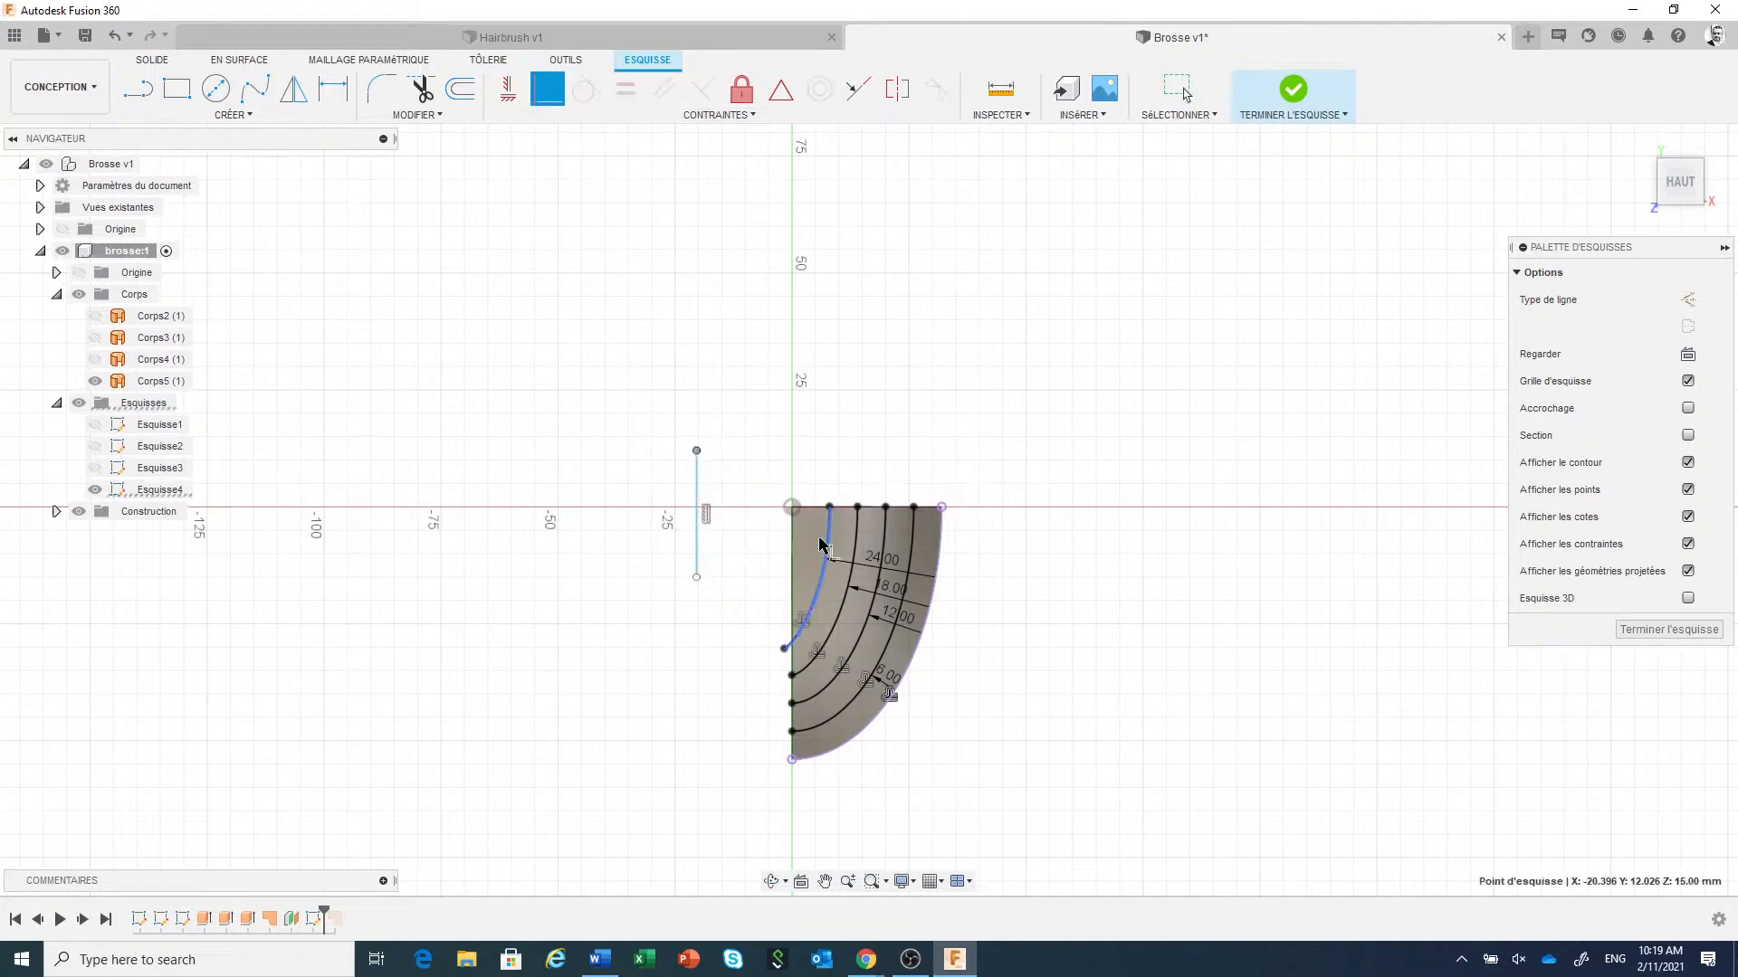
left_click(793, 508)
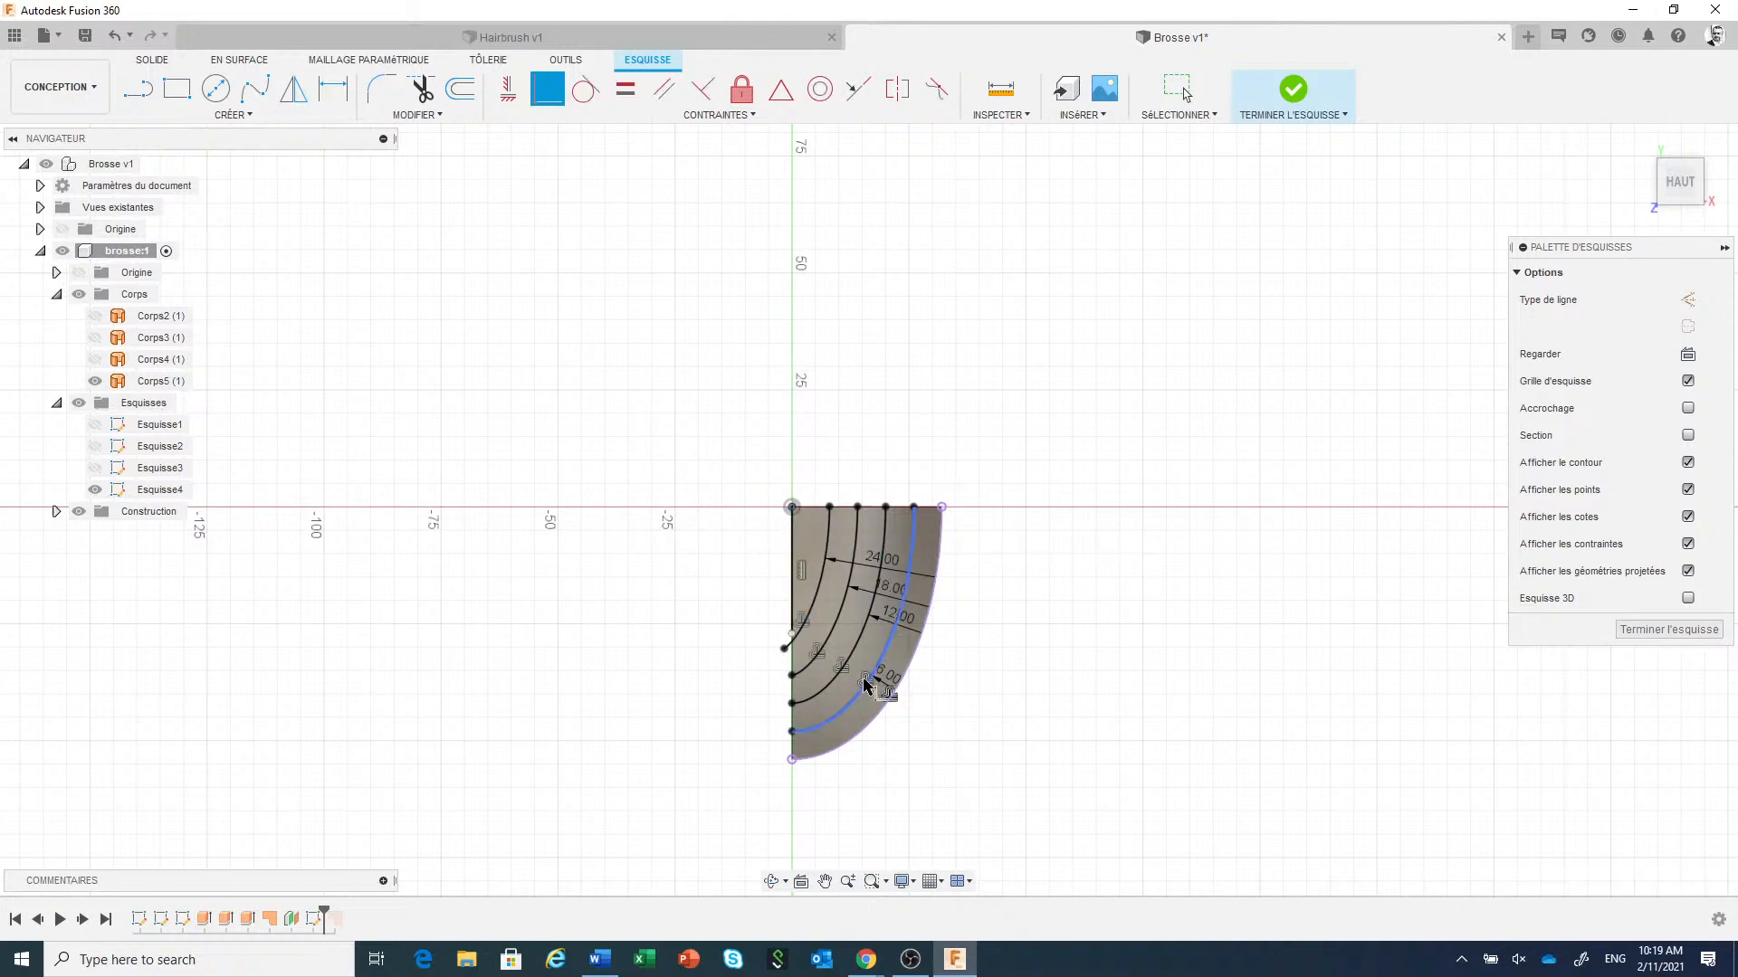
key("Escape")
Move the vertical line's lower endpoint to about 24.1 mm below the origin and delete the coincidence constraint there.
mouse_move(791, 635)
left_mouse_down()
mouse_move(794, 599)
mouse_move(794, 621)
left_mouse_up()
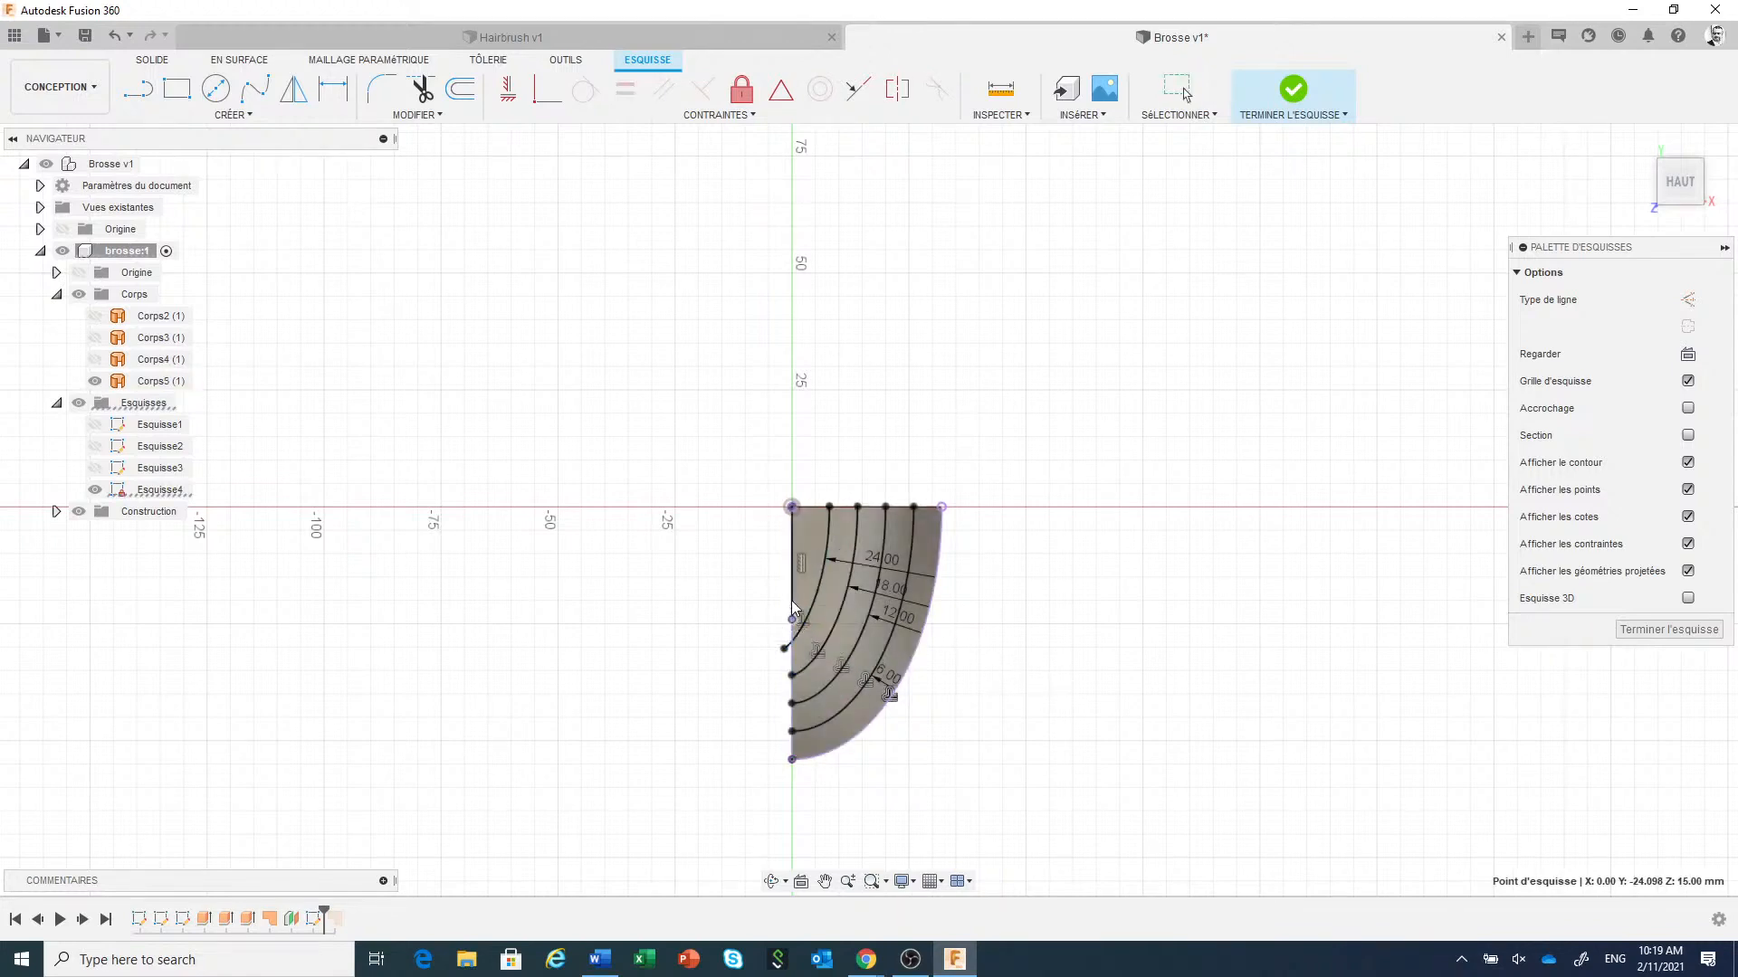
scroll(1049, 663, "down", 1)
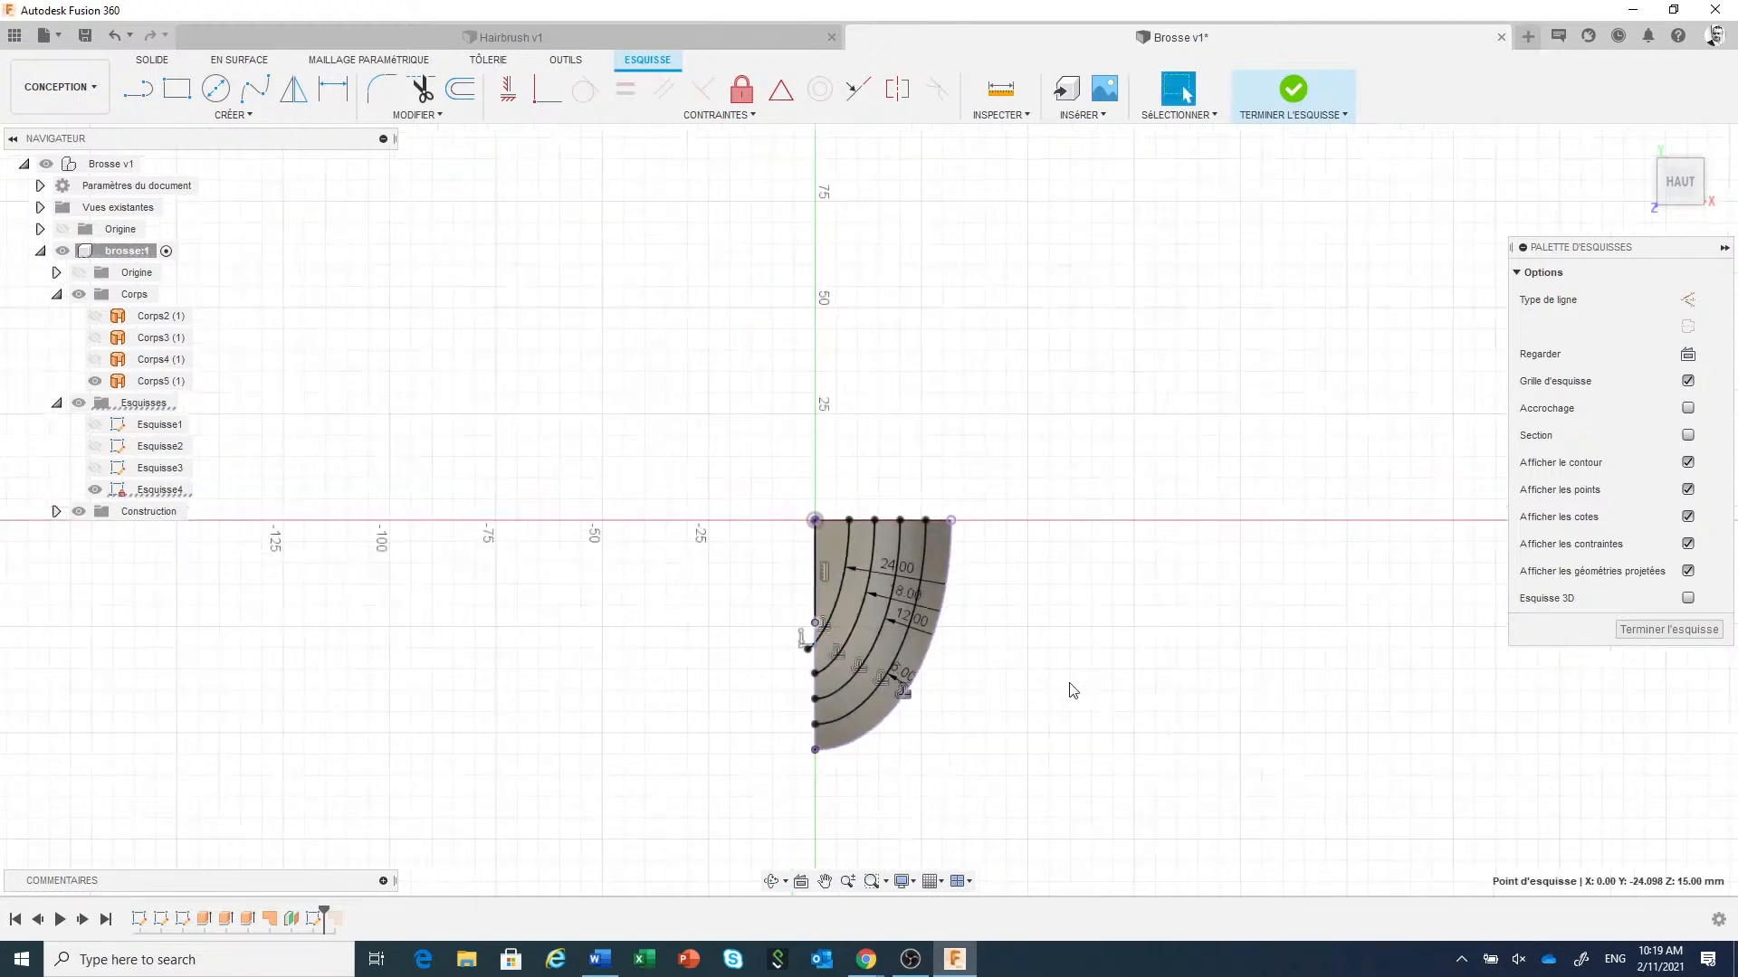
scroll(765, 630, "up", 1)
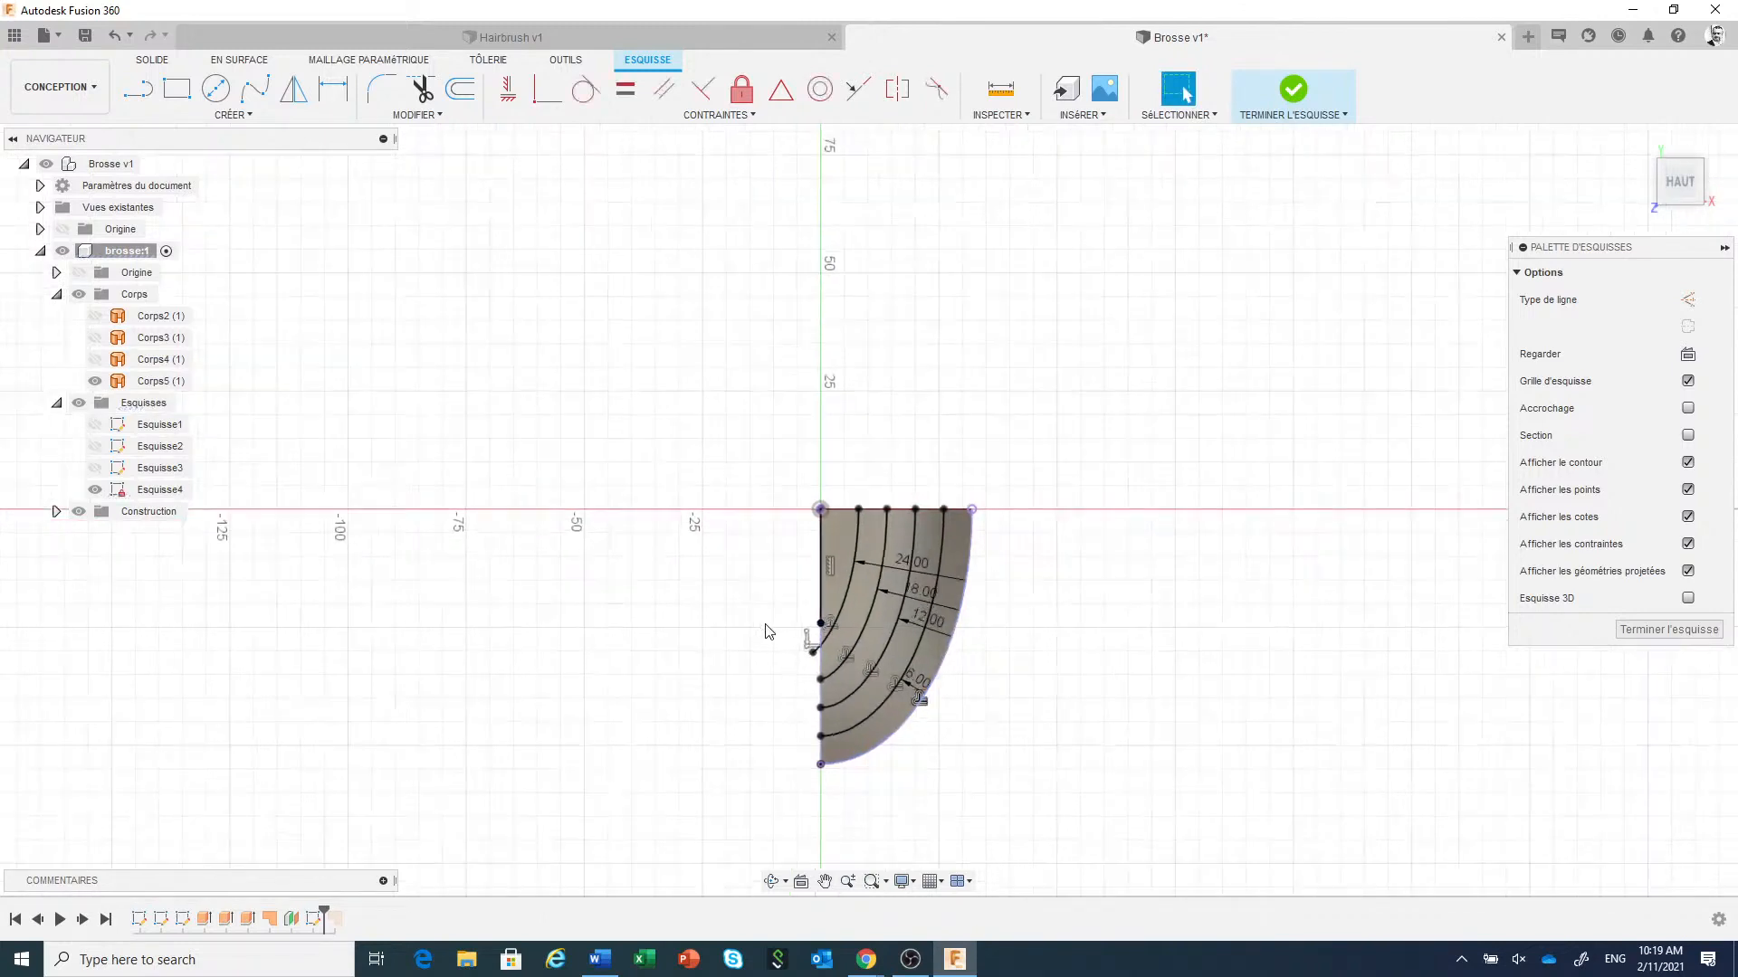
scroll(765, 631, "up", 1)
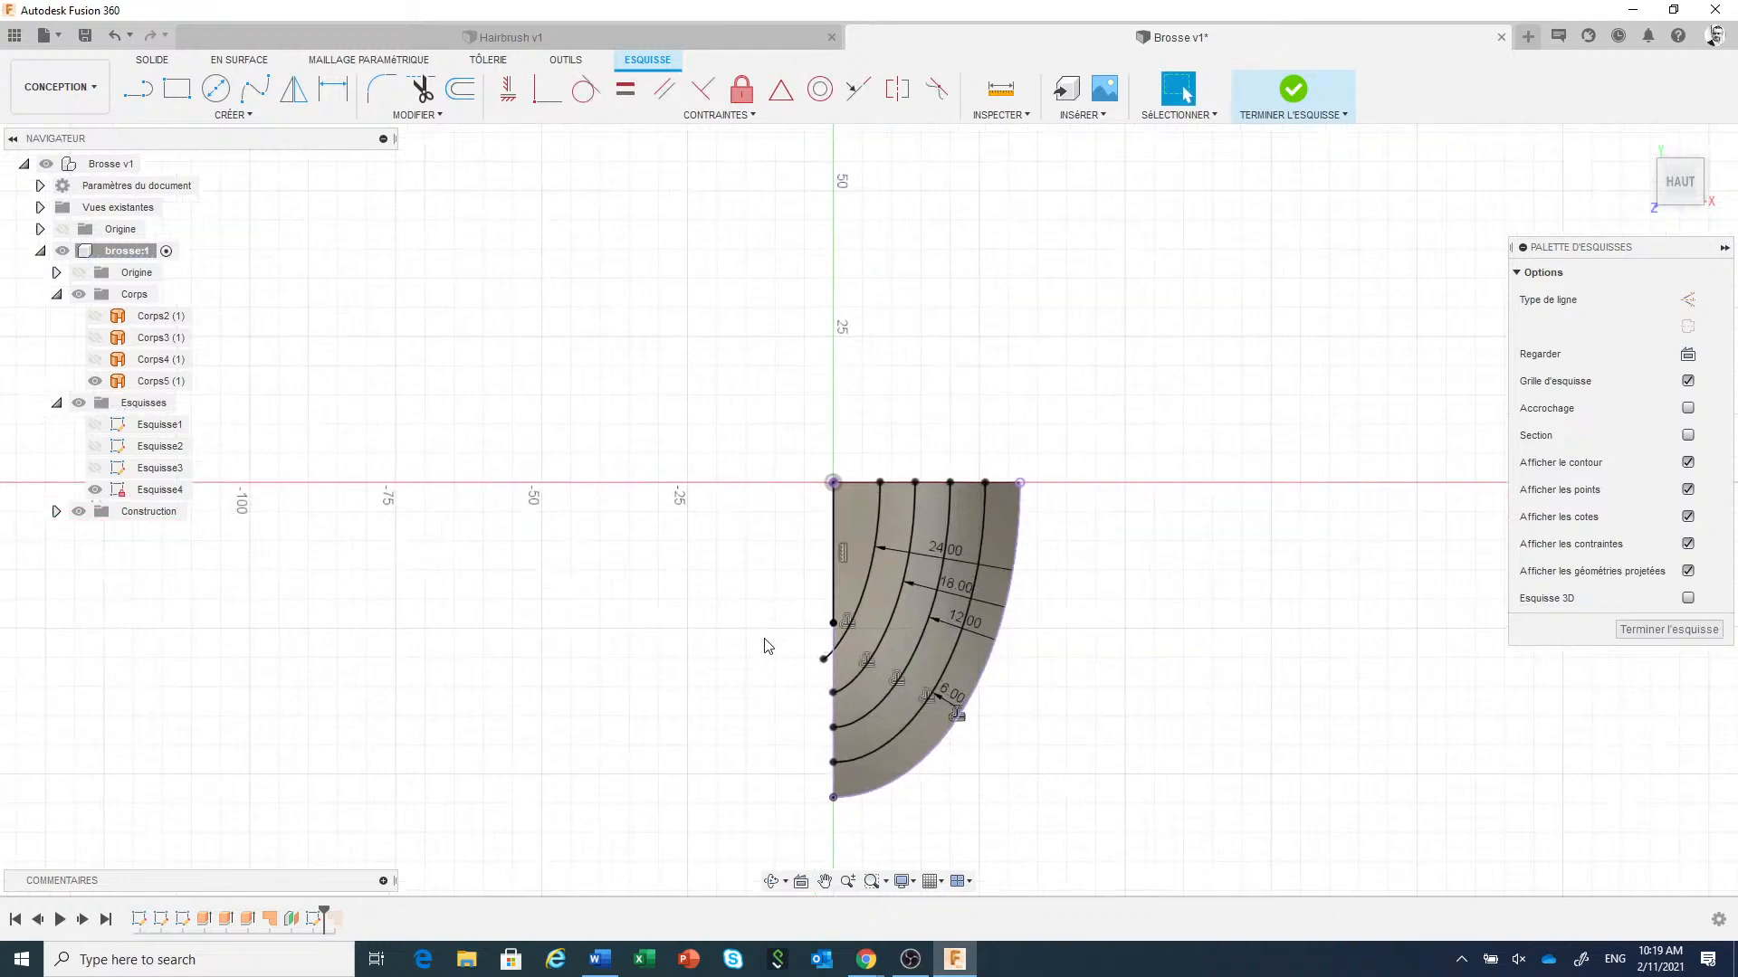
left_click(831, 625)
right_click(826, 646)
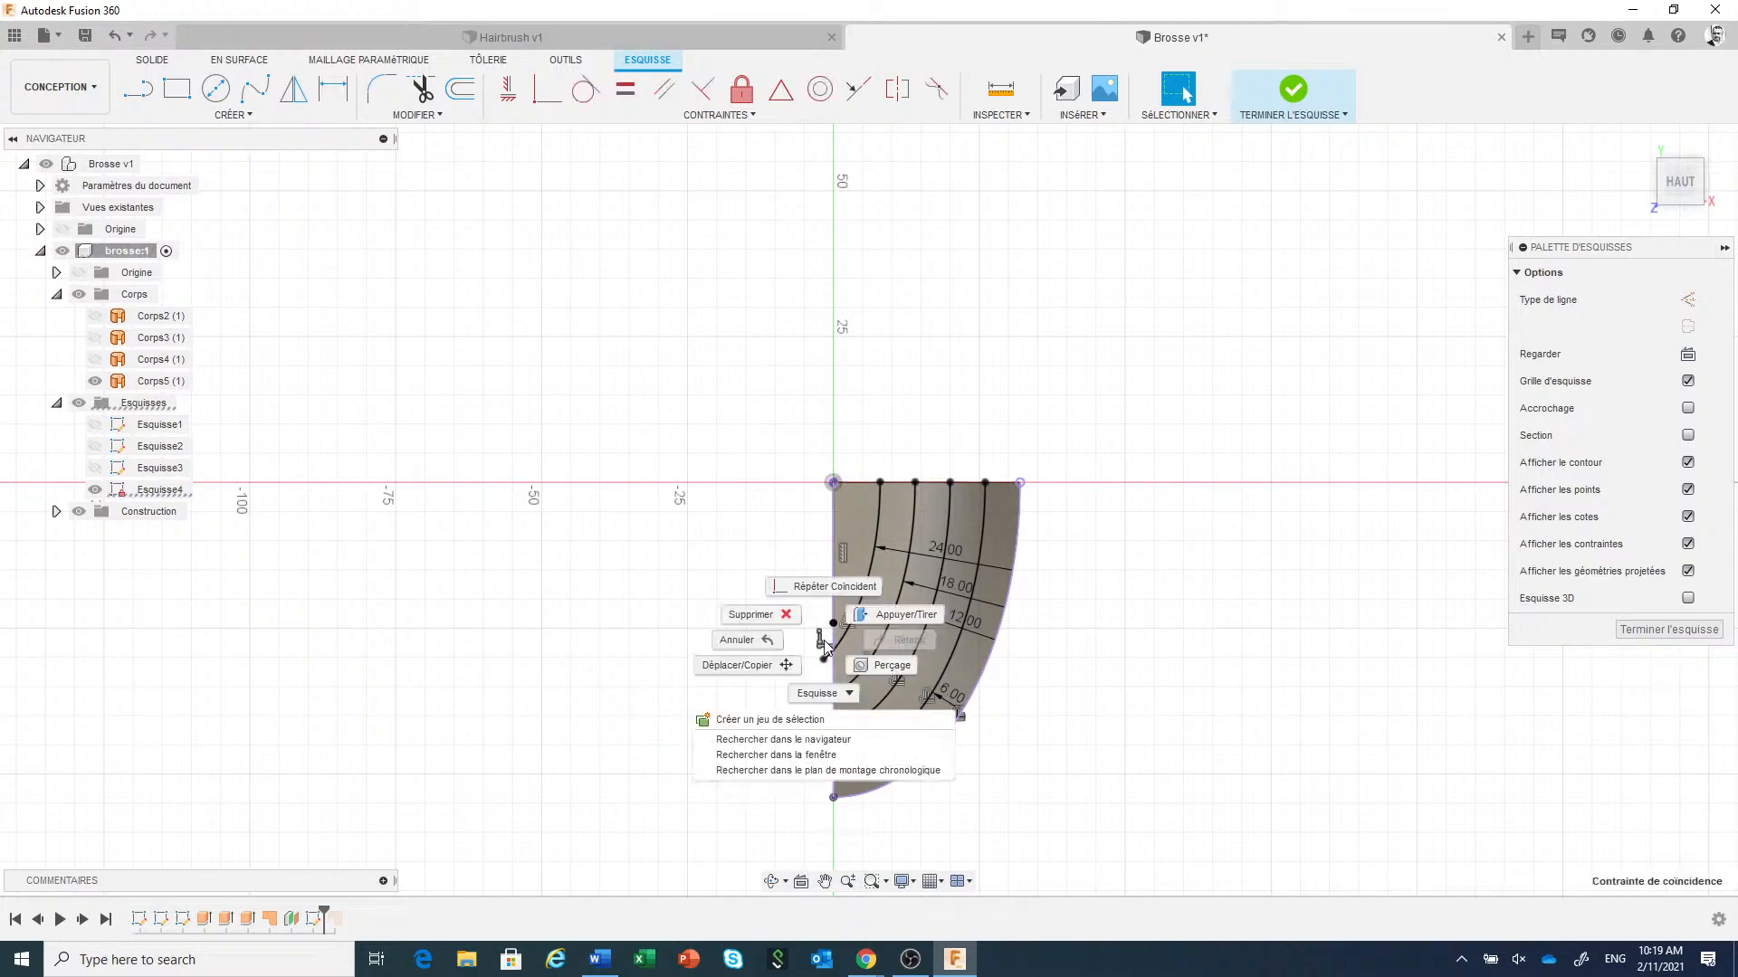
left_click(756, 615)
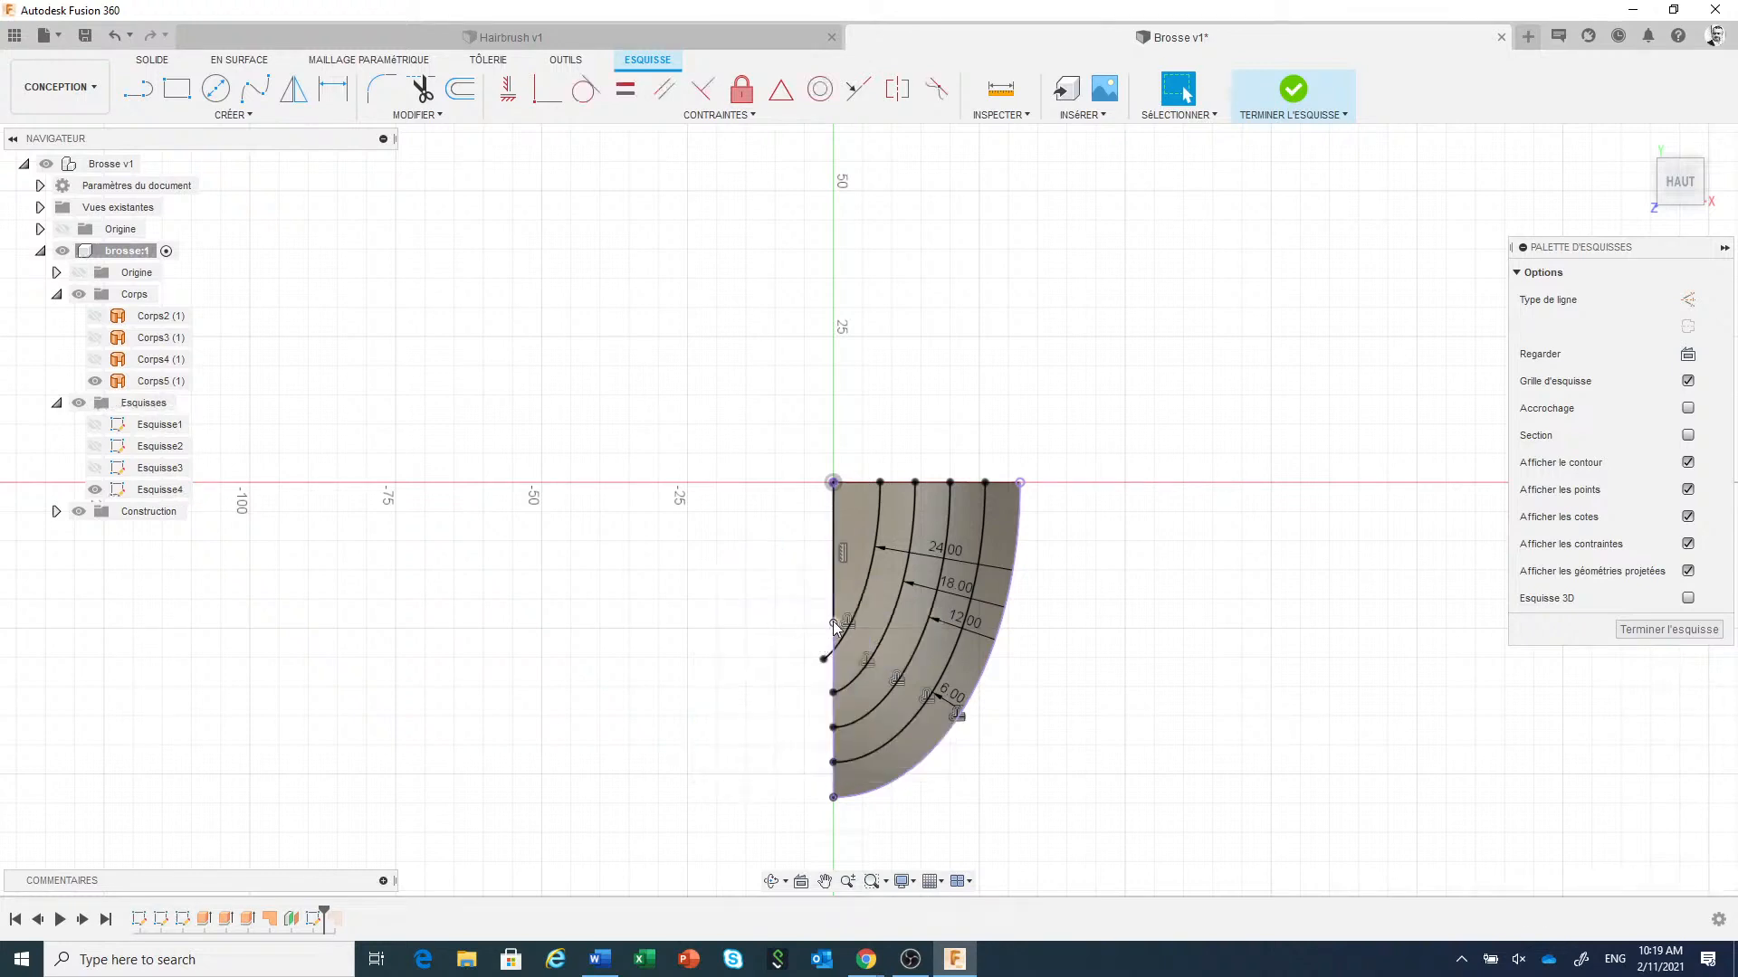
key("Escape")
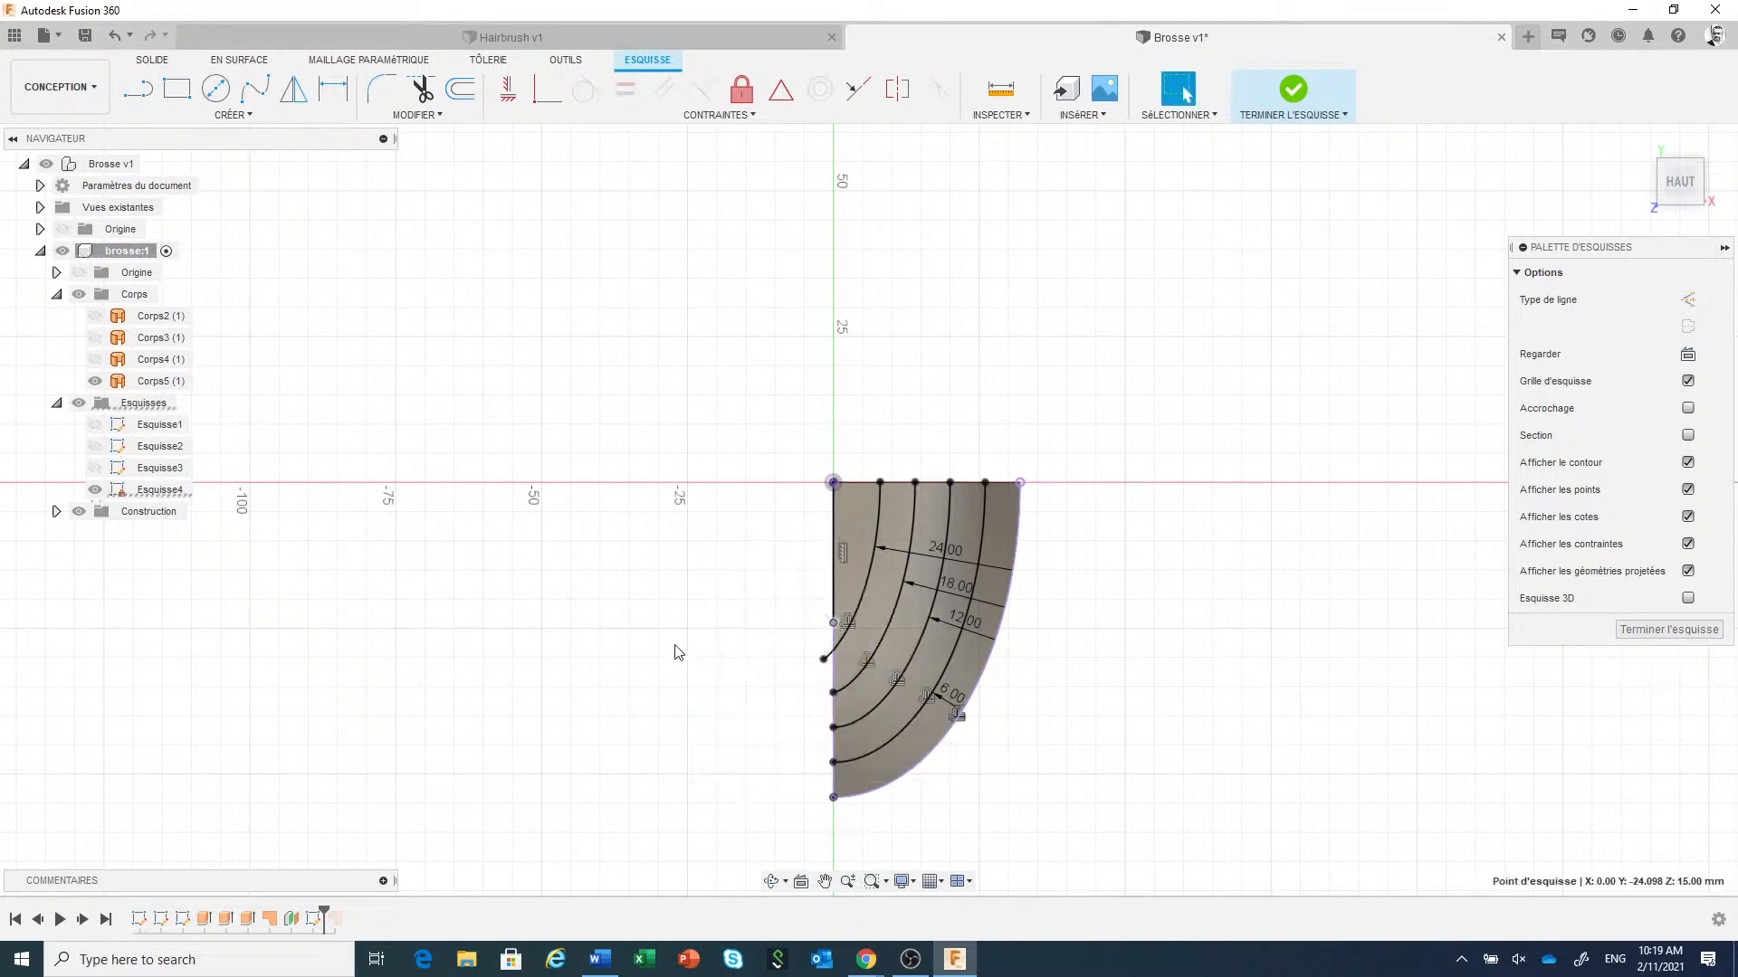
Try moving the vertical line's lower endpoint up to about 19.5 mm below the origin.
left_click(820, 639)
right_click(820, 638)
left_click(780, 615)
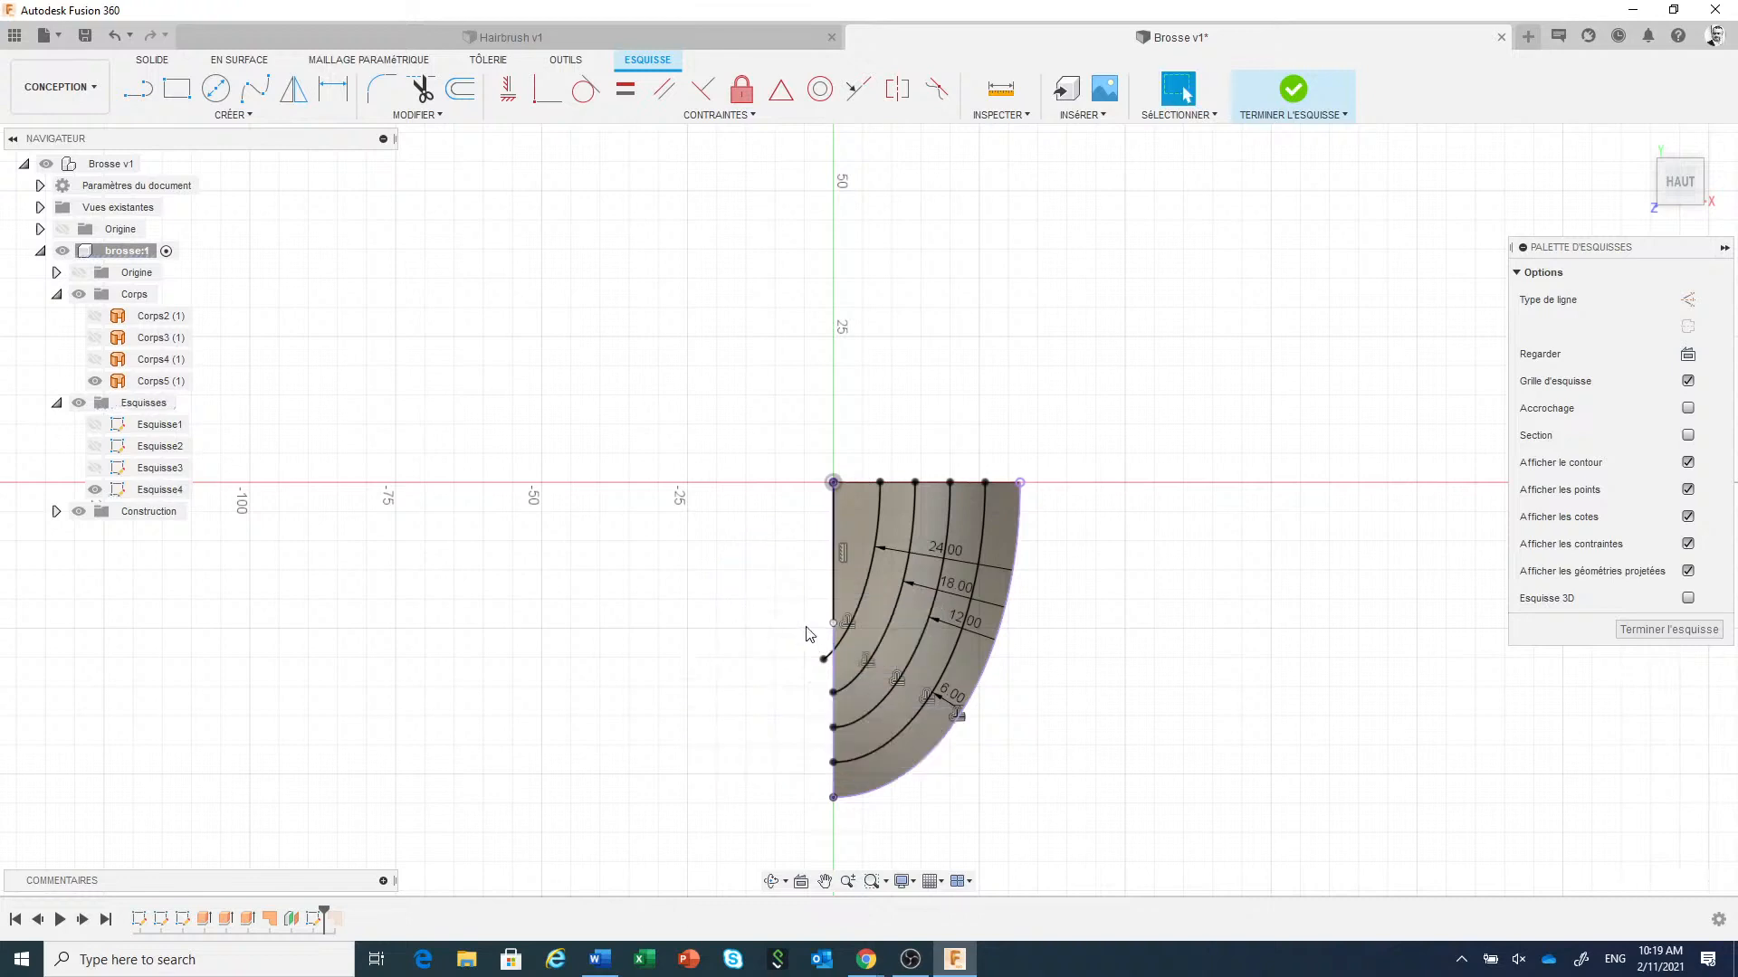
left_click(834, 623)
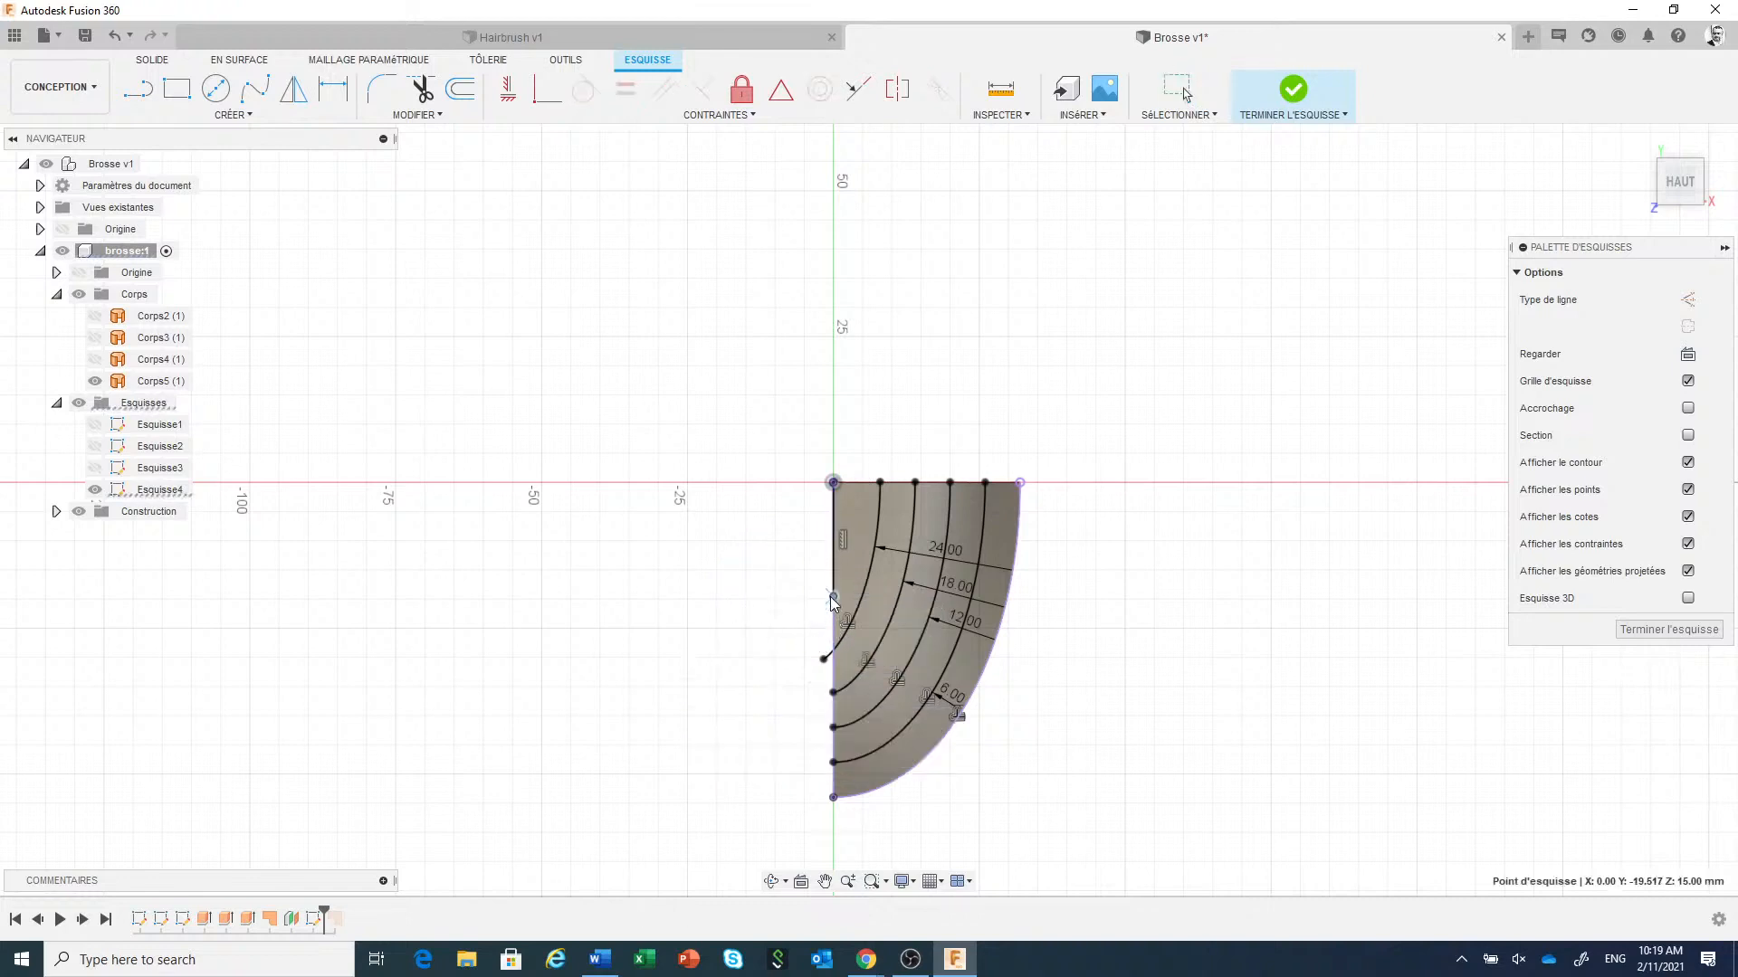
left_click(798, 608)
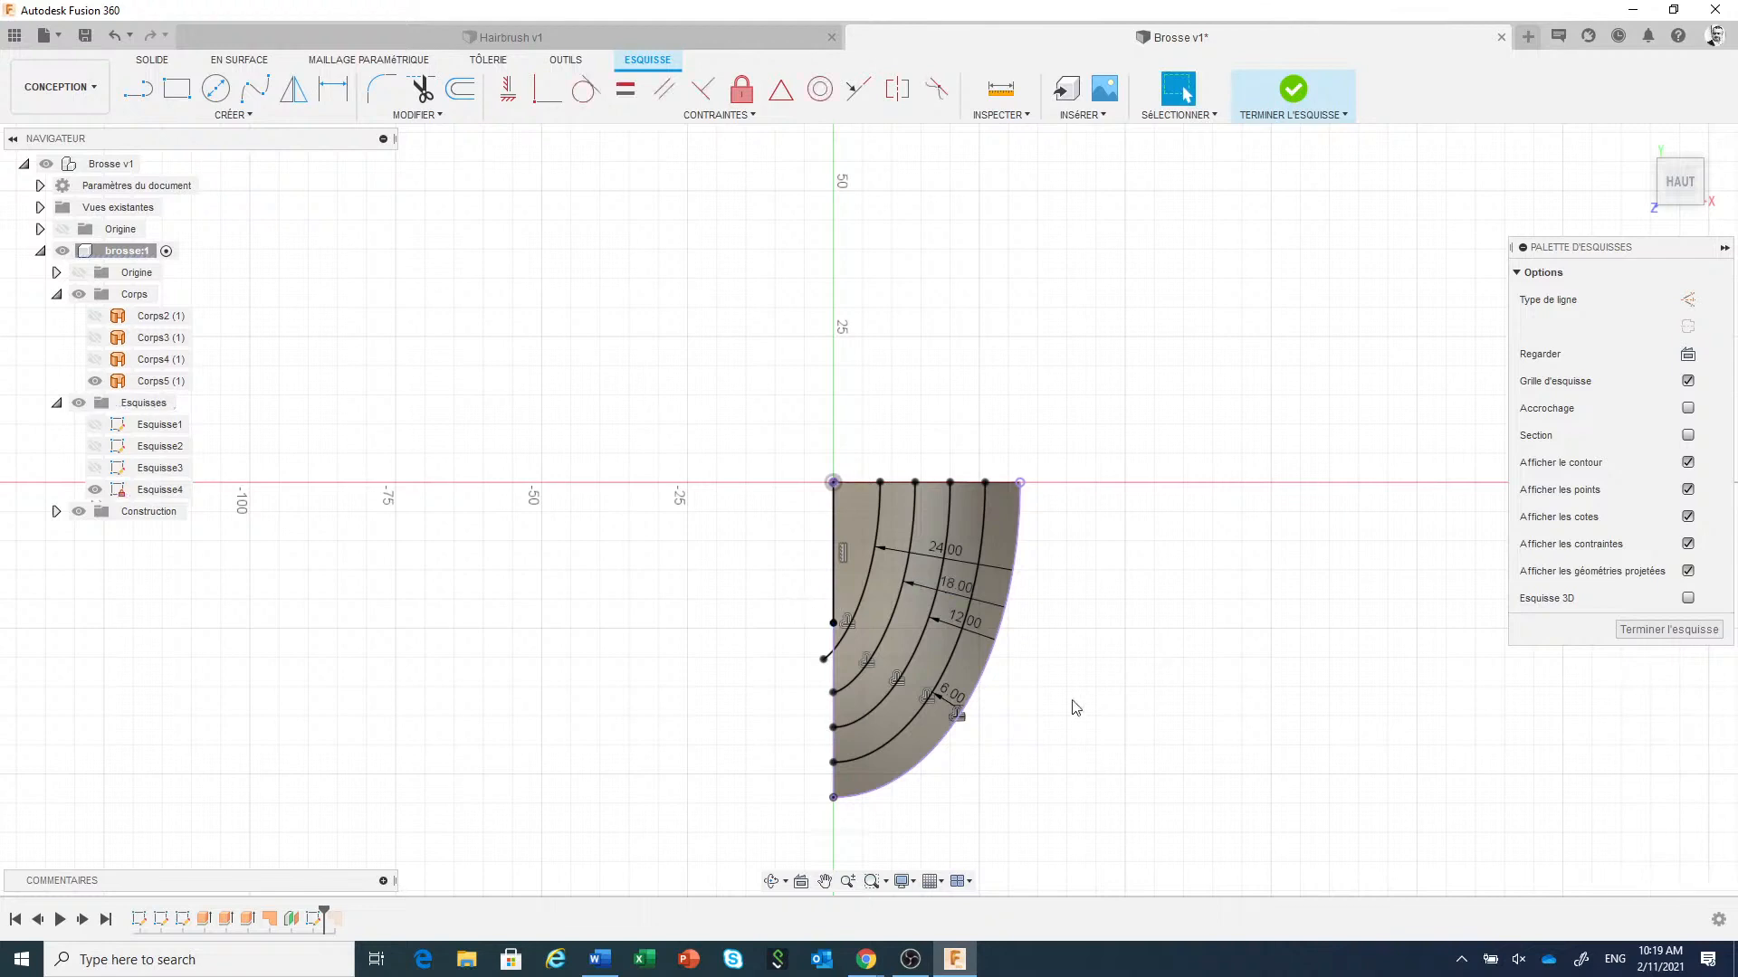
scroll(1075, 708, "up", 1)
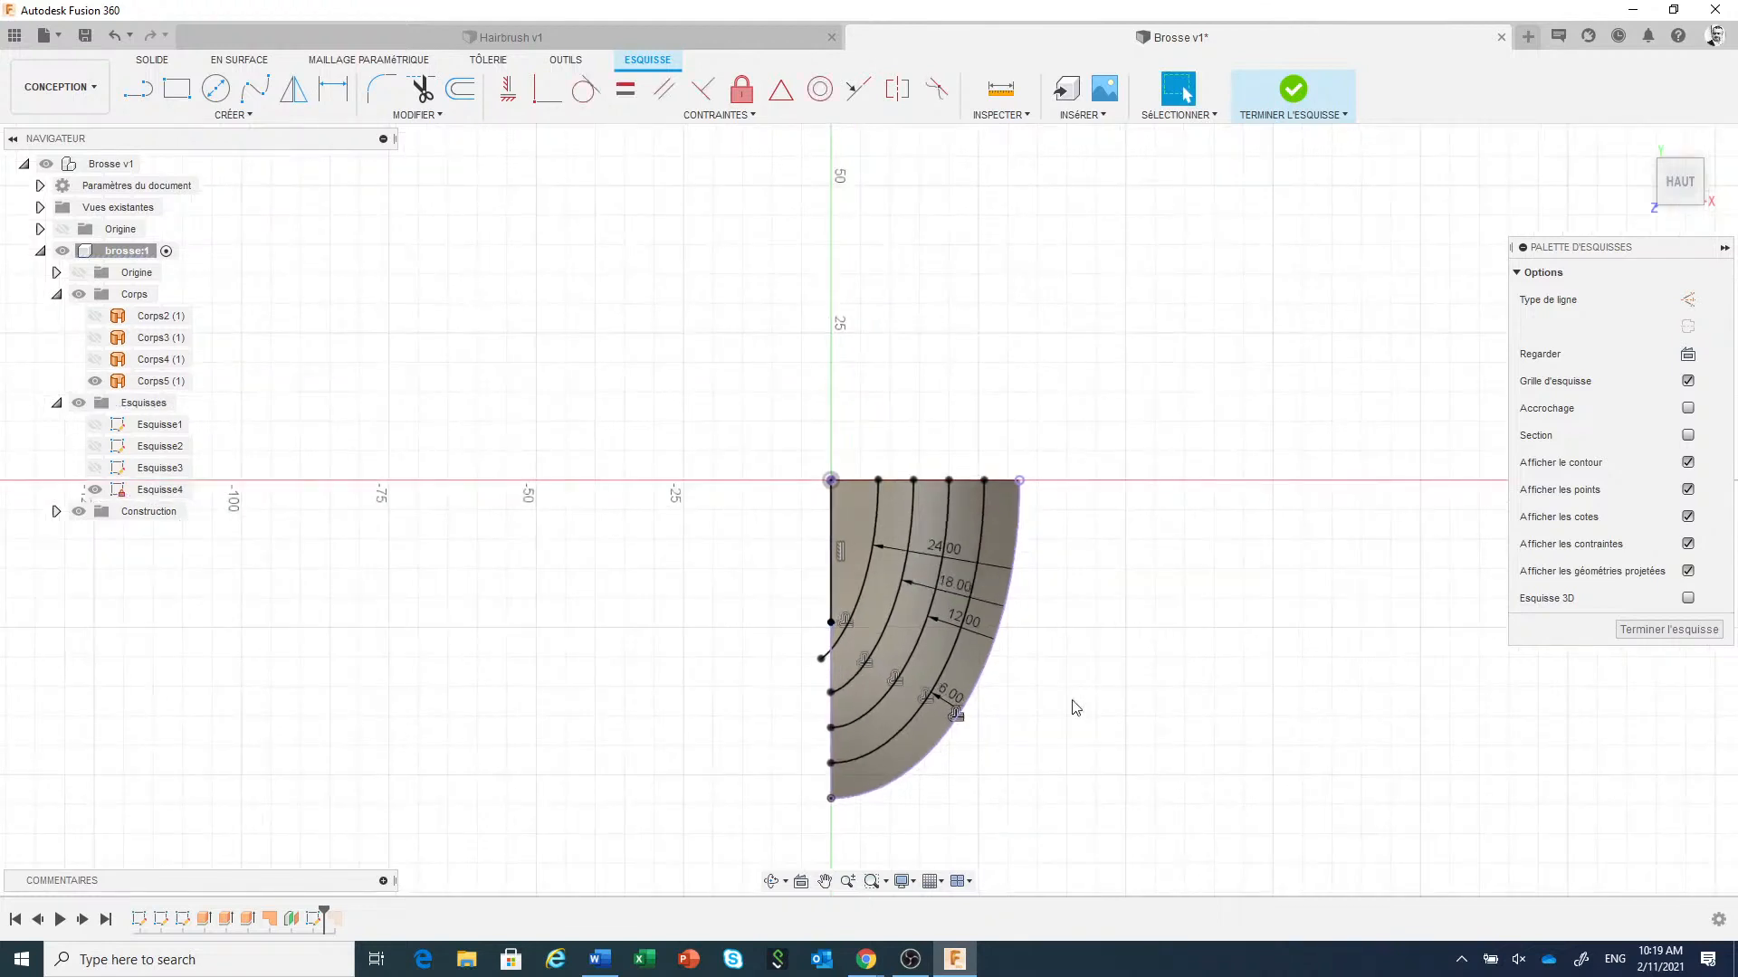
middle_click_drag(1075, 708, 1057, 611, "shift")
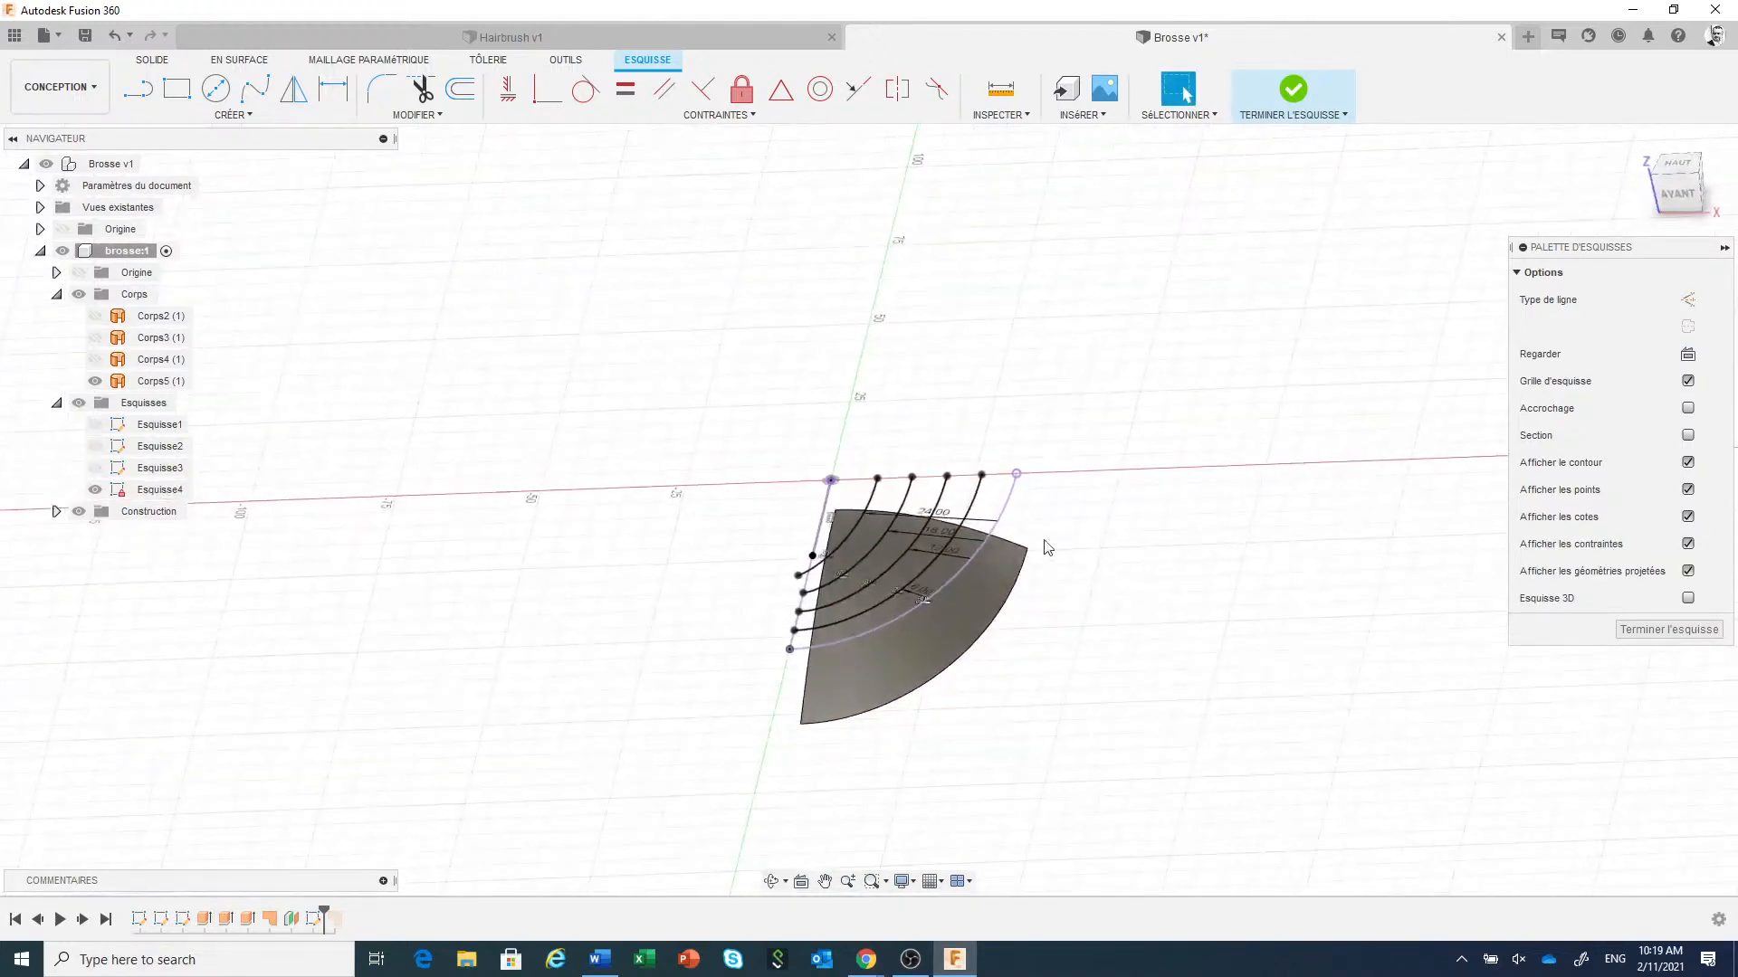
left_click(997, 583)
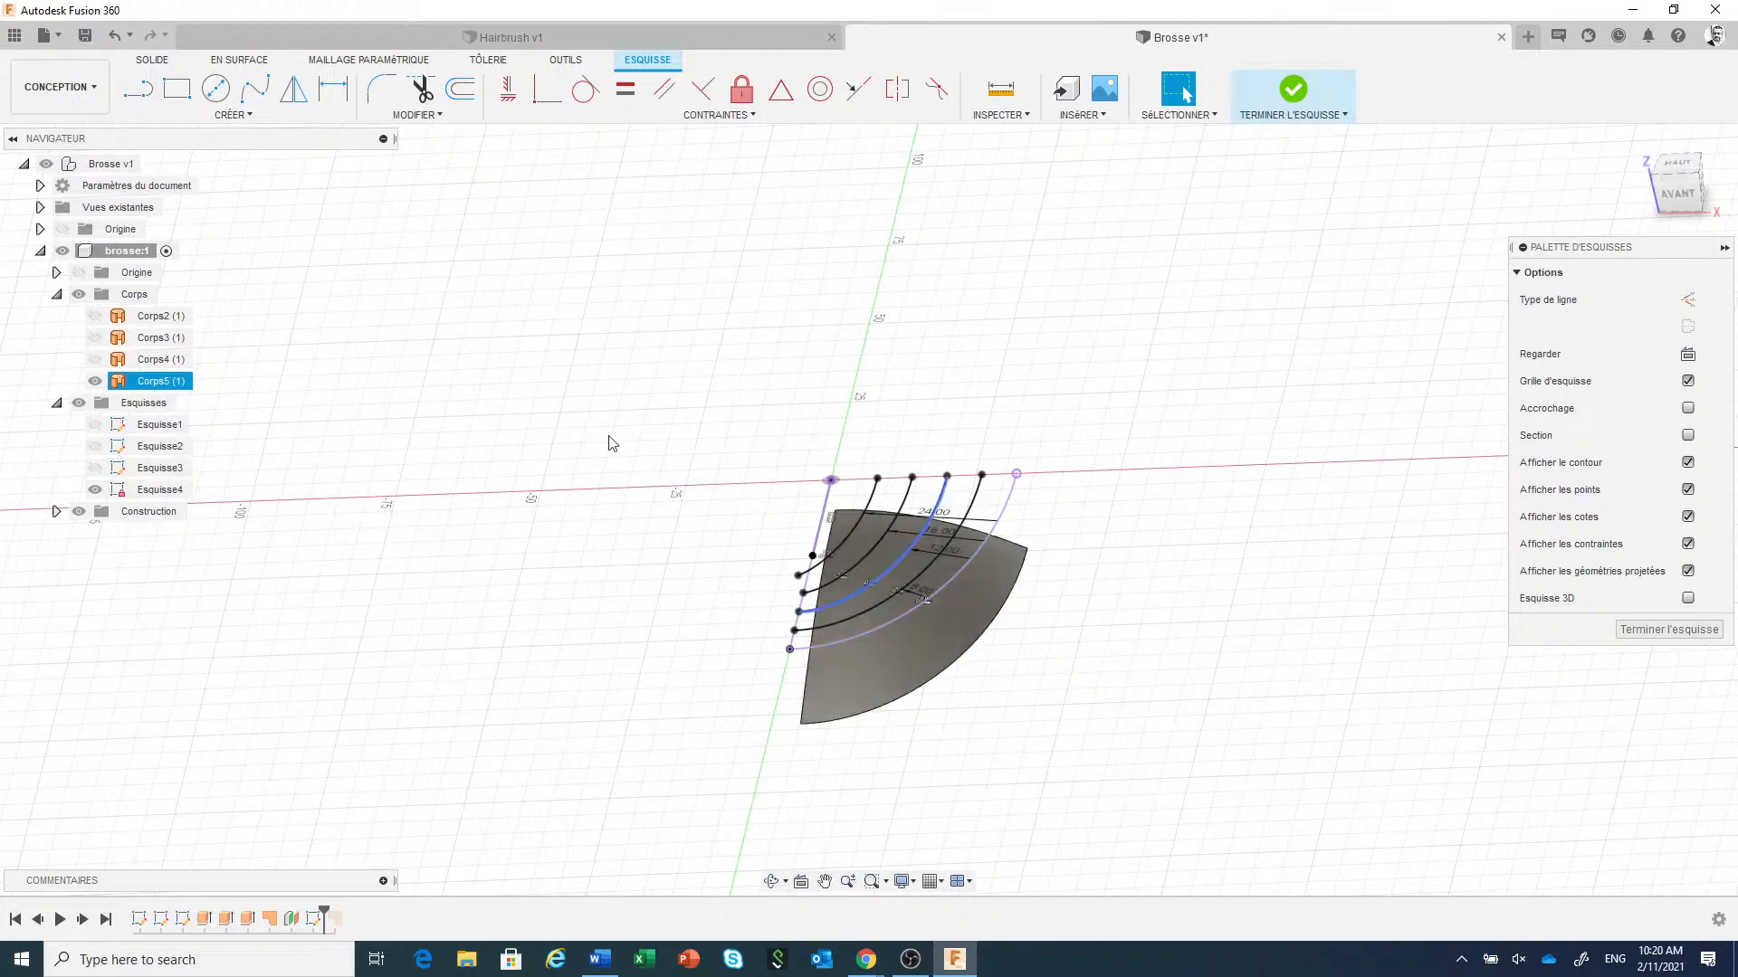
left_click(234, 115)
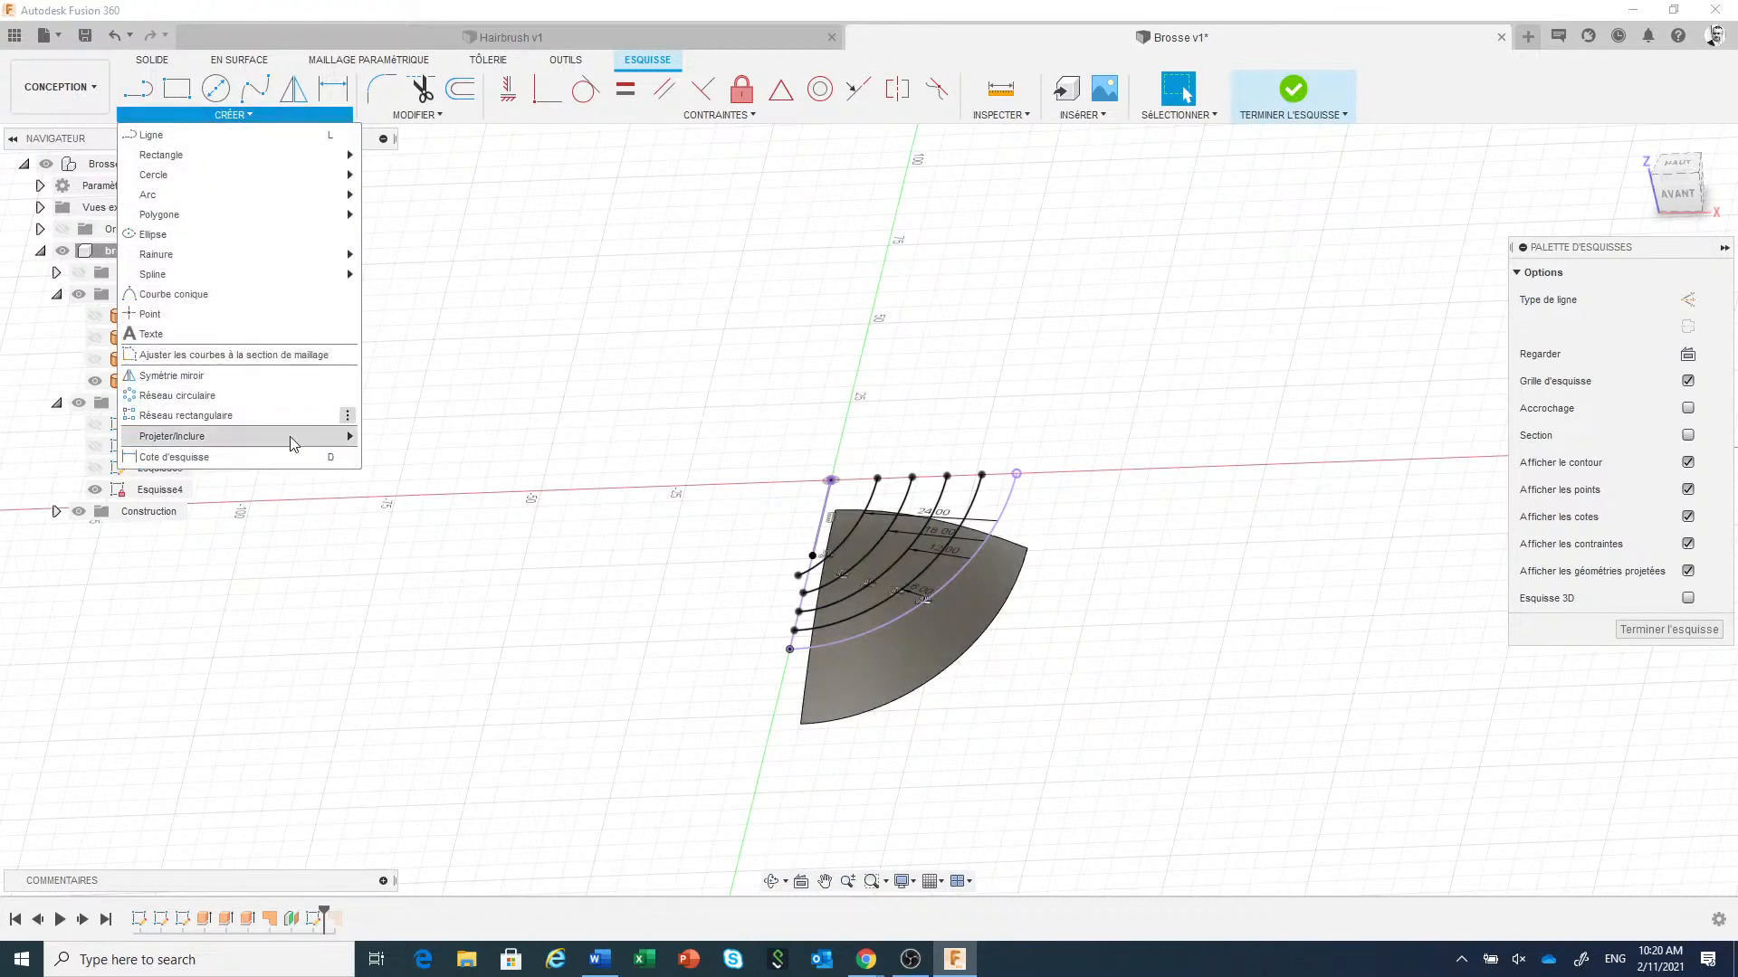
mouse_move(290, 436)
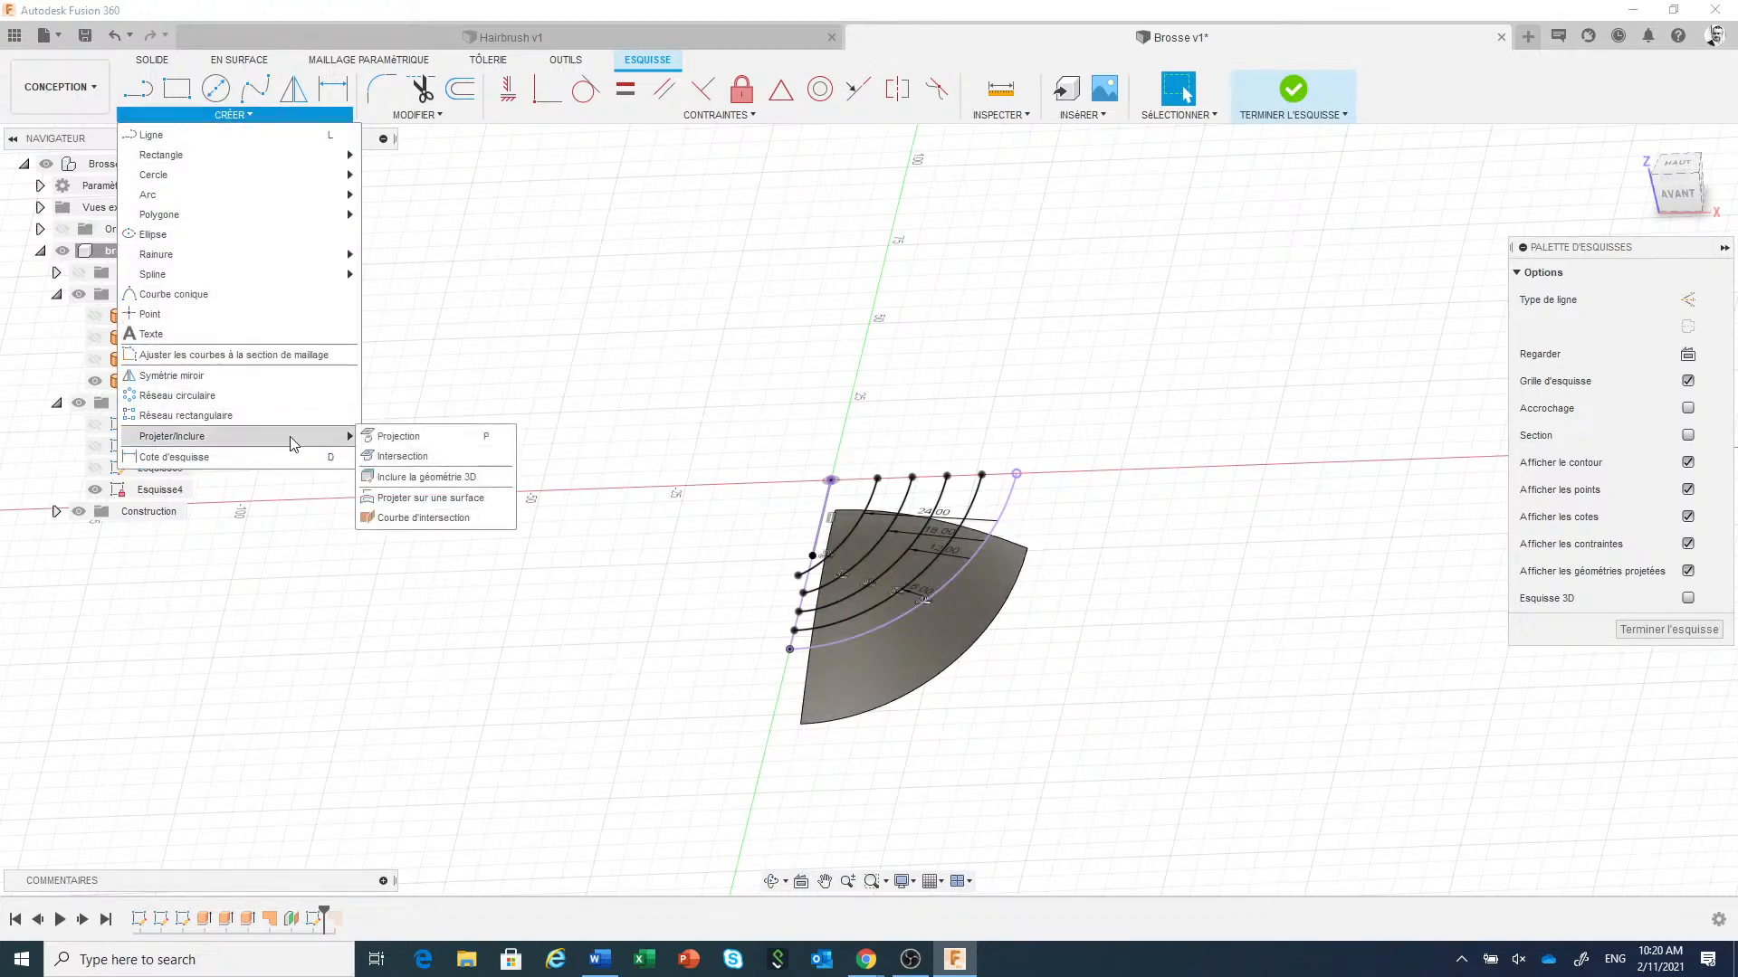
left_click(430, 498)
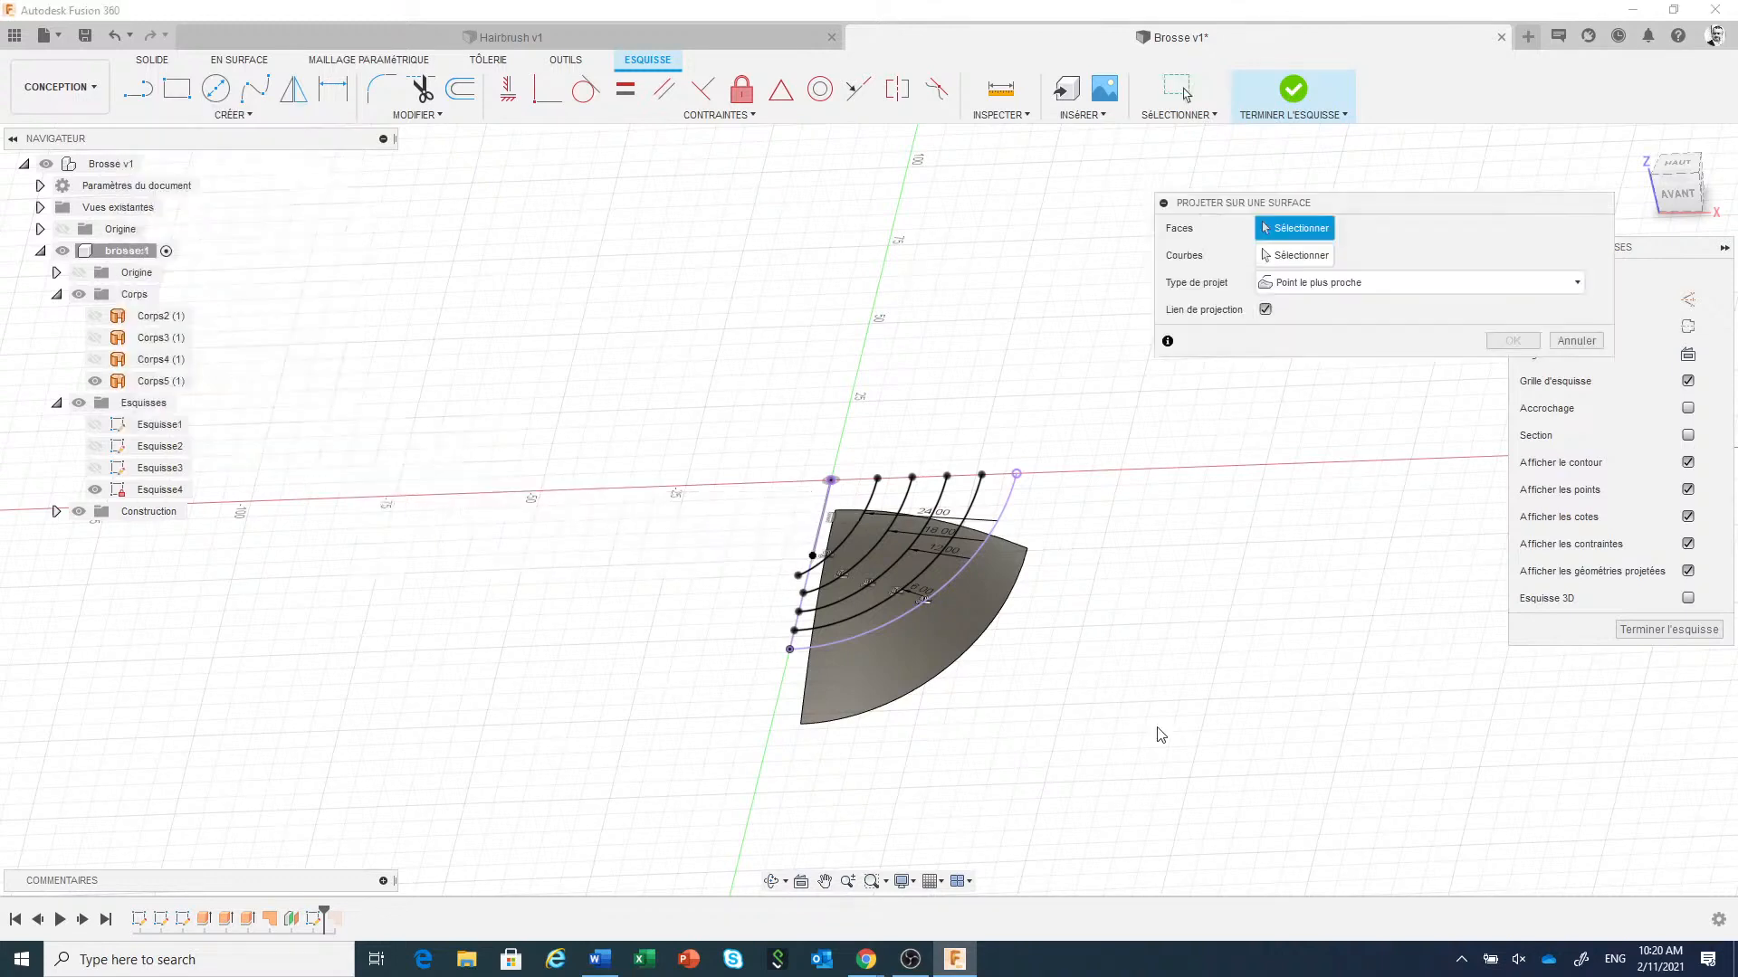
left_click(989, 595)
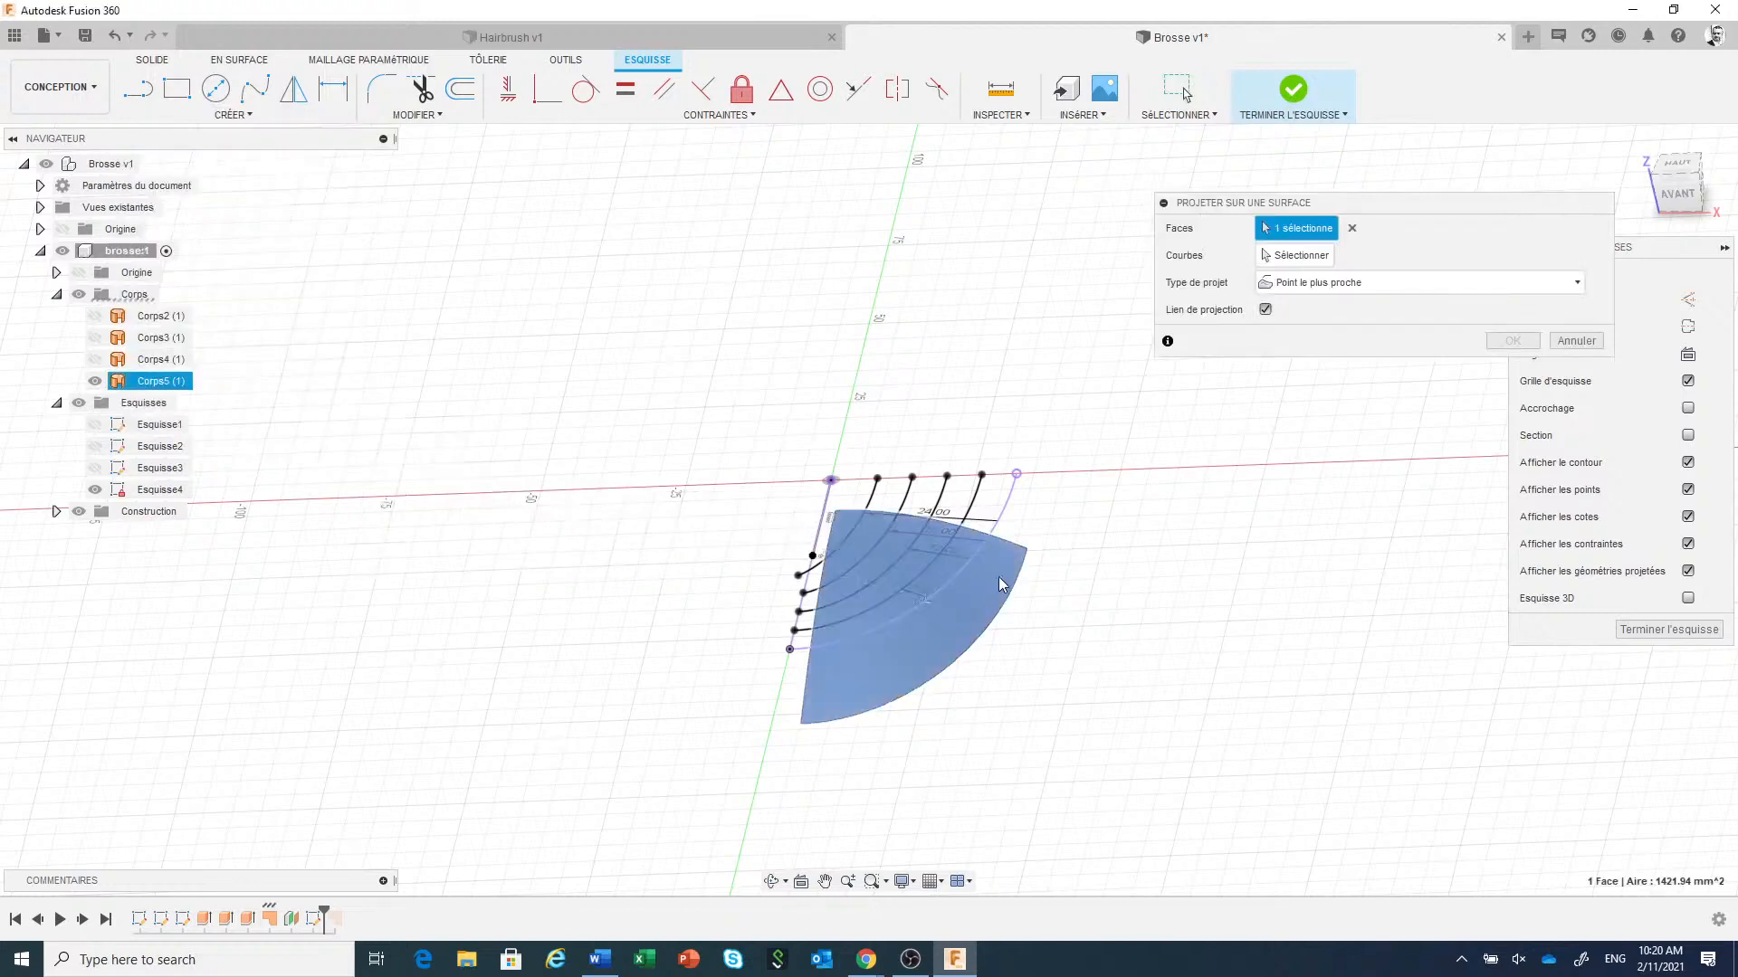
left_click(1264, 258)
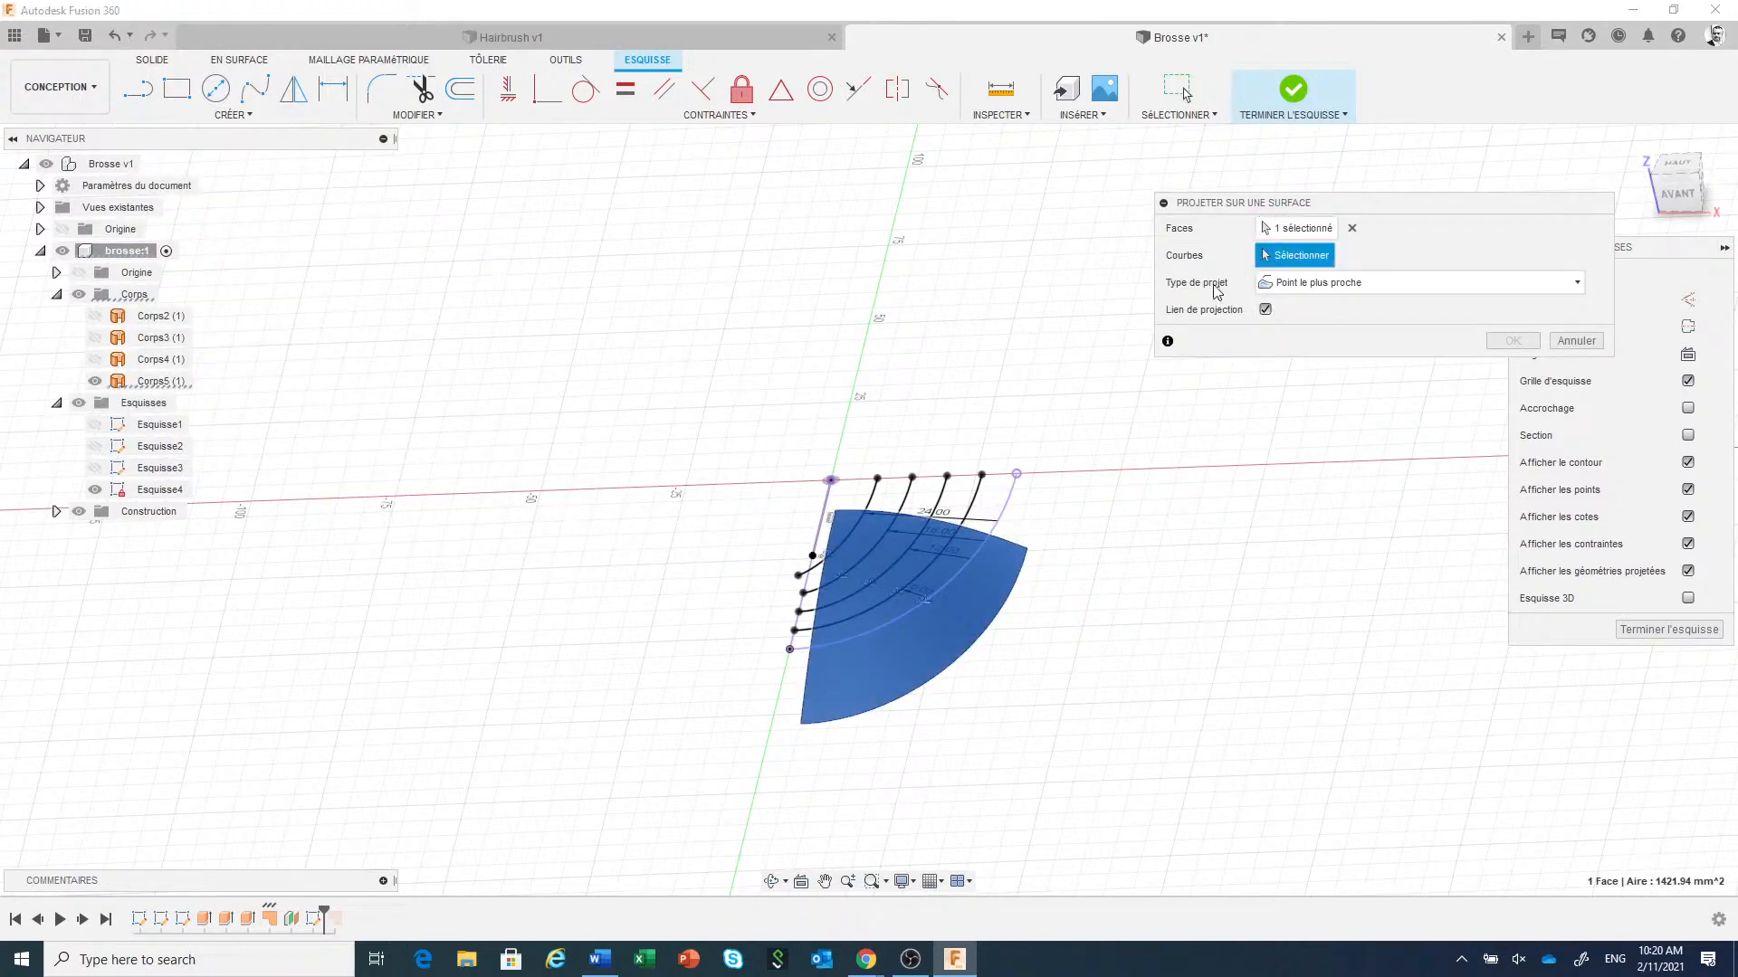
left_click(976, 509)
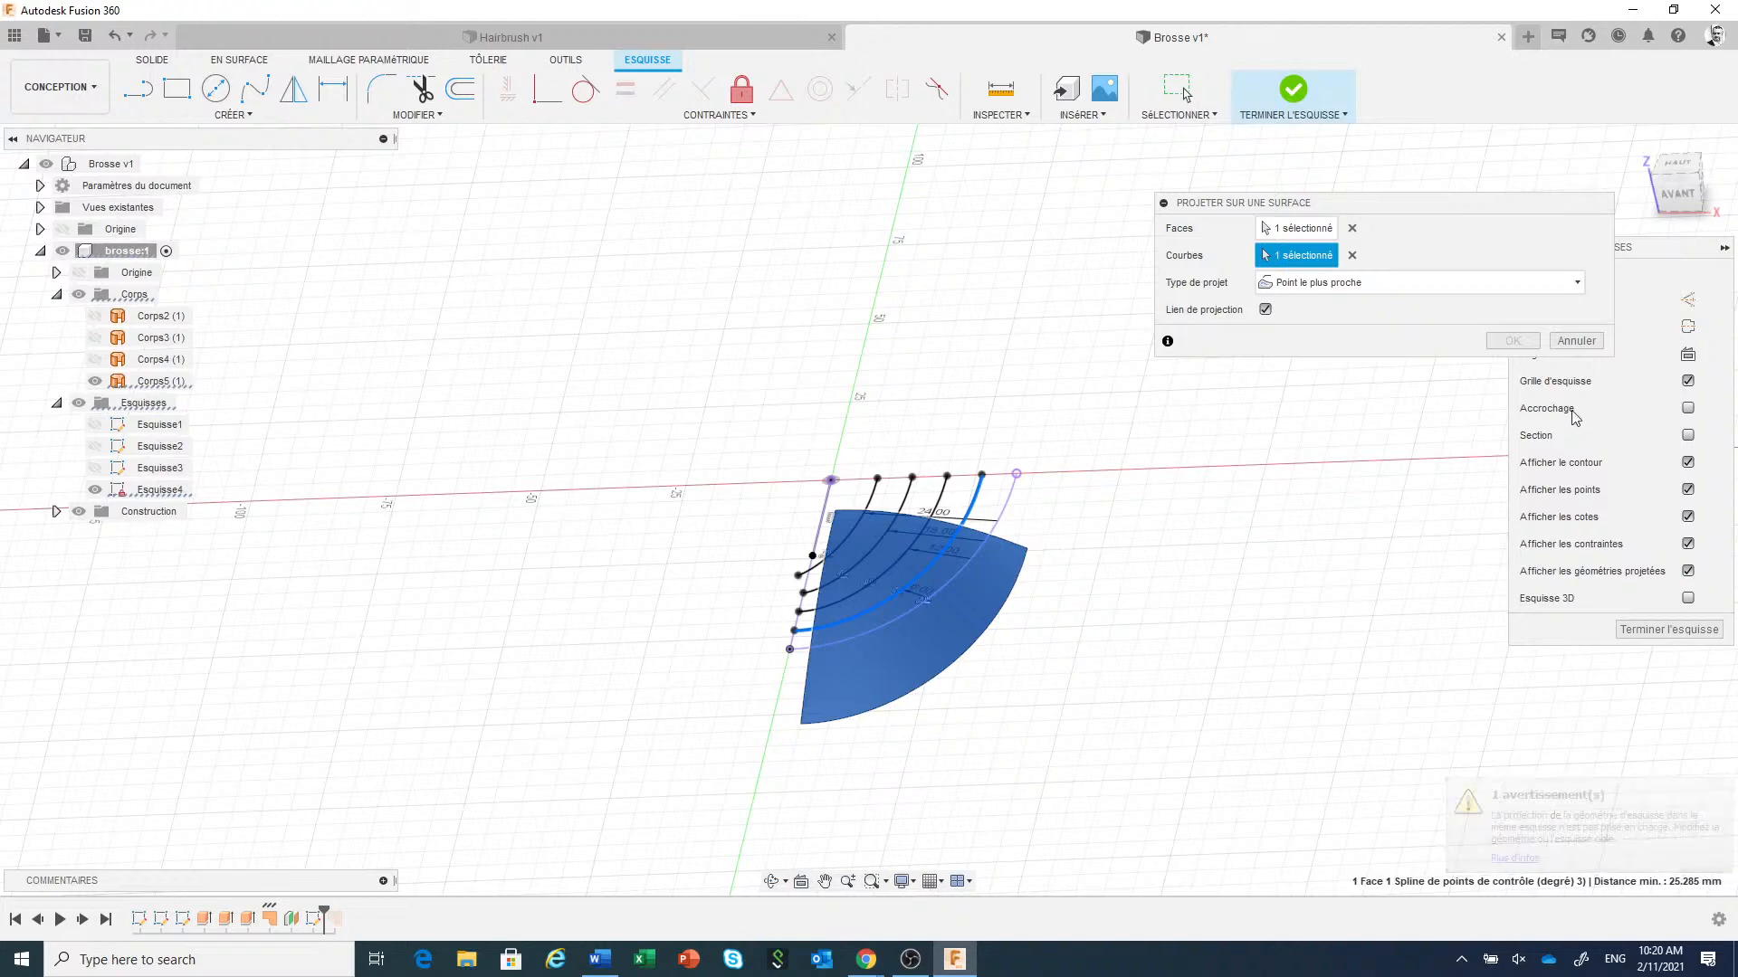
left_click(1570, 342)
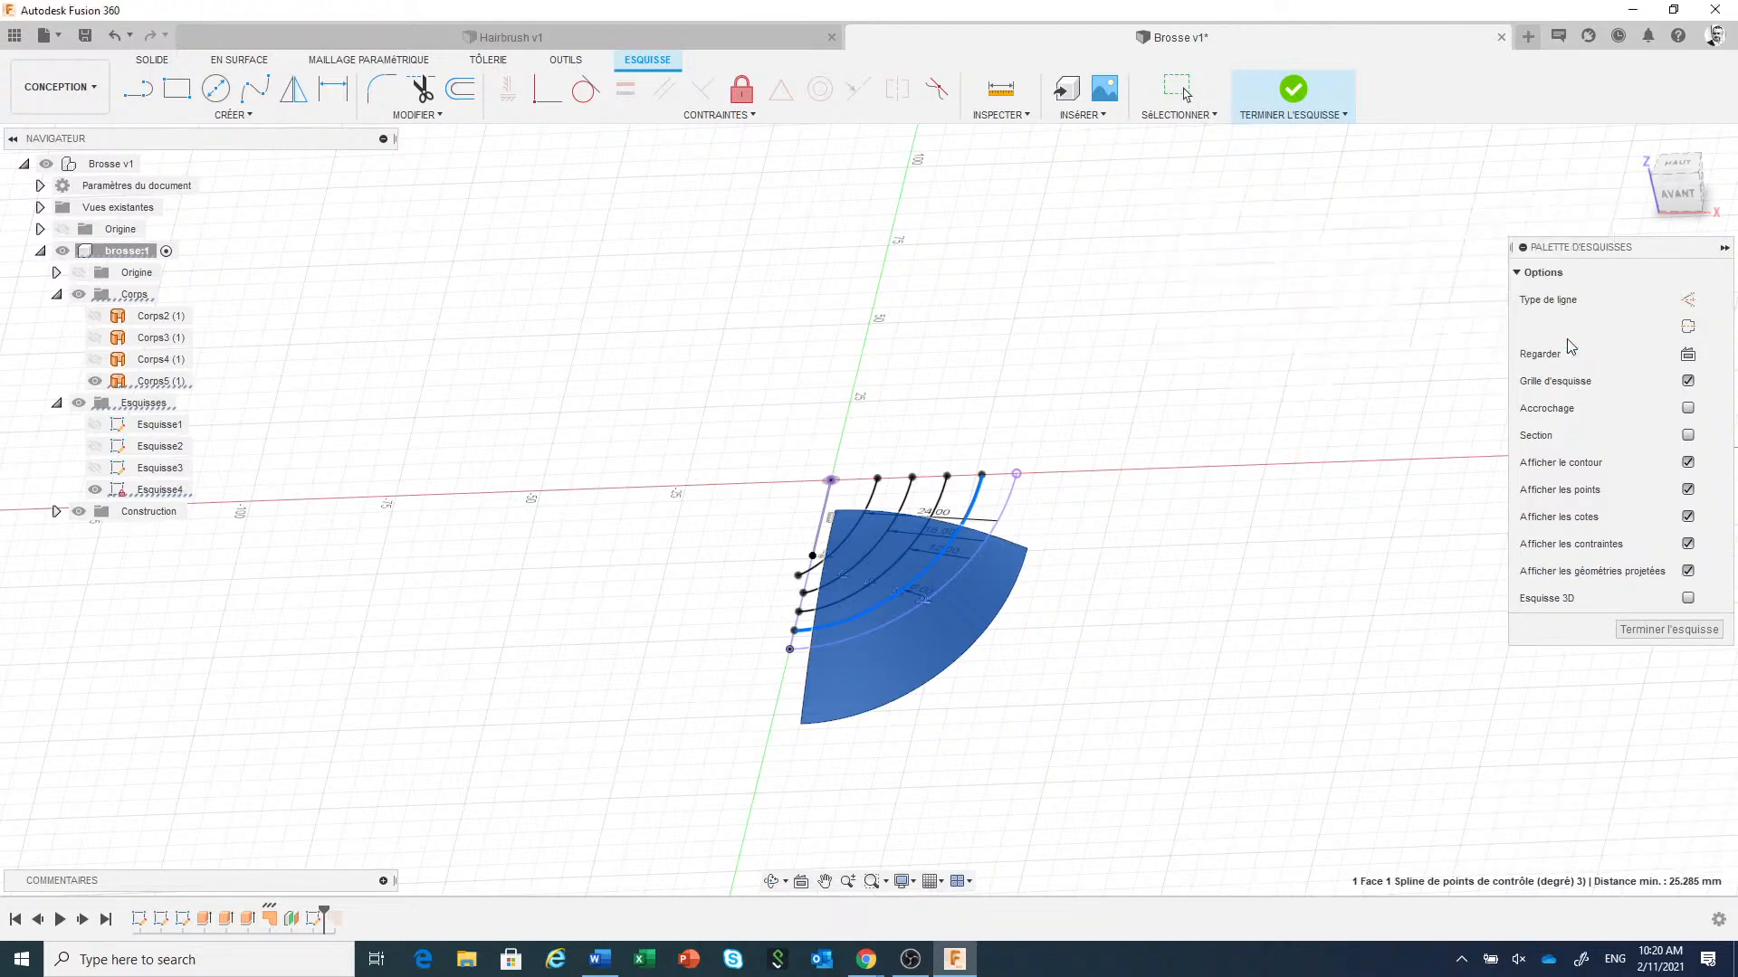
Finish the offset-curve sketch and start a new sketch on the horizontal origin plane at the patch's base.
left_click(1291, 89)
scroll(1158, 679, "down", 2)
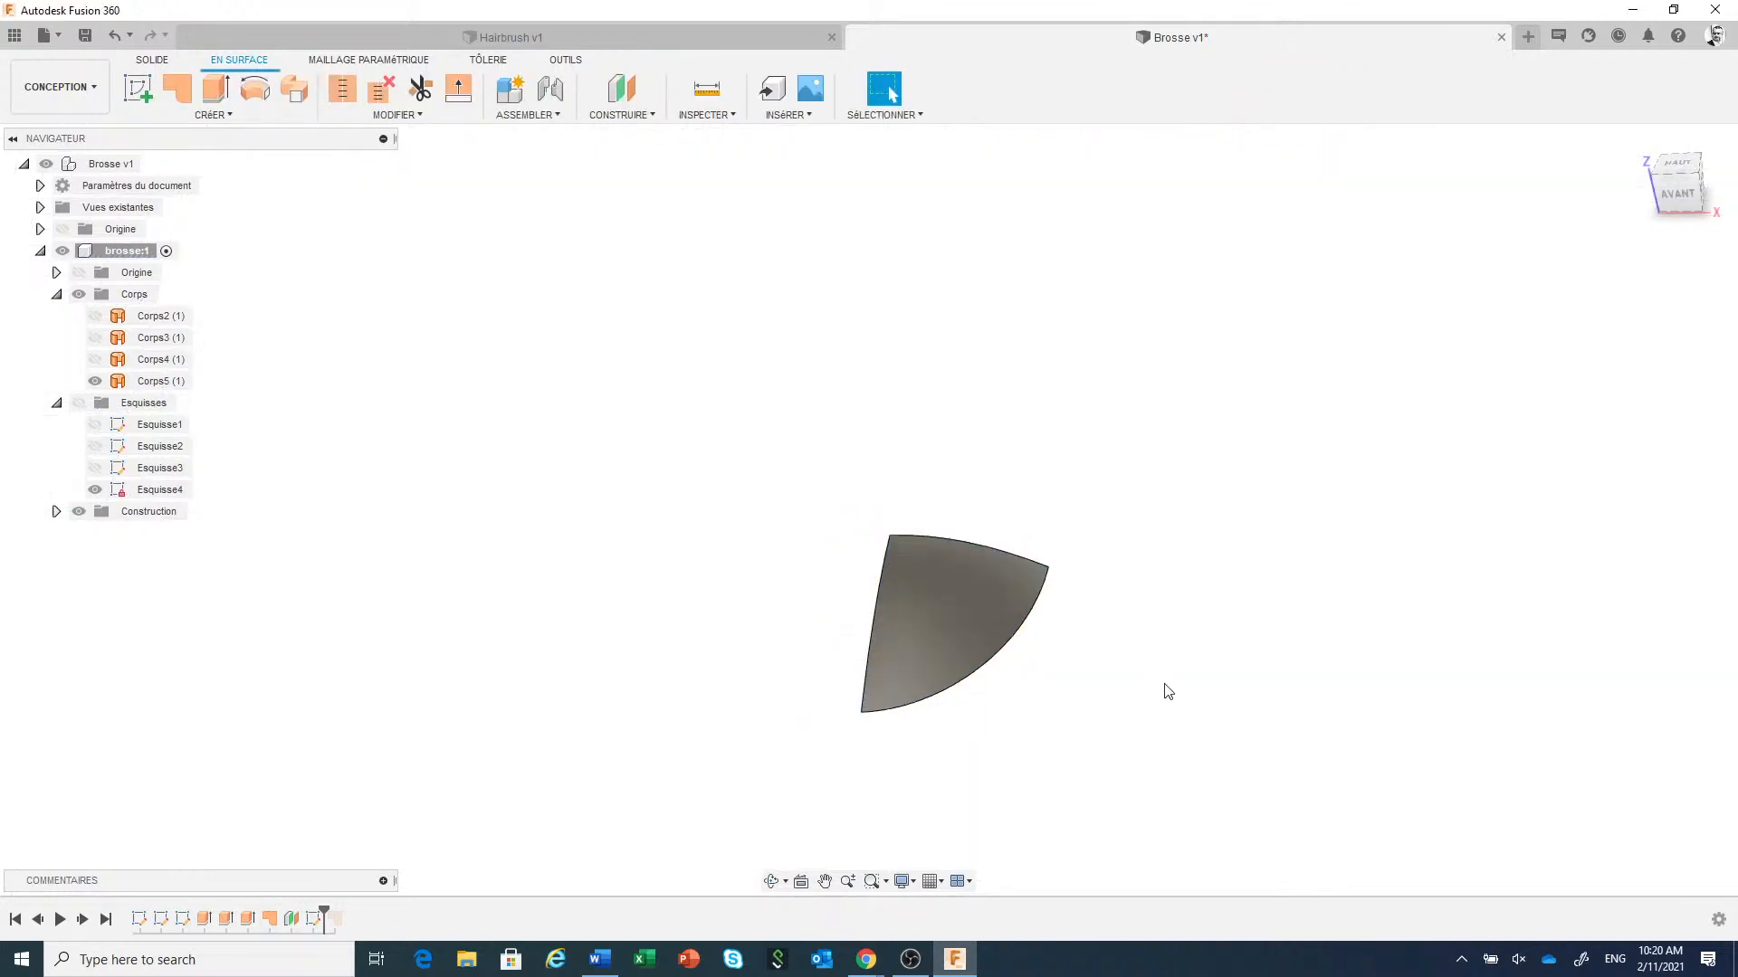
middle_click_drag(1152, 679, 1055, 598)
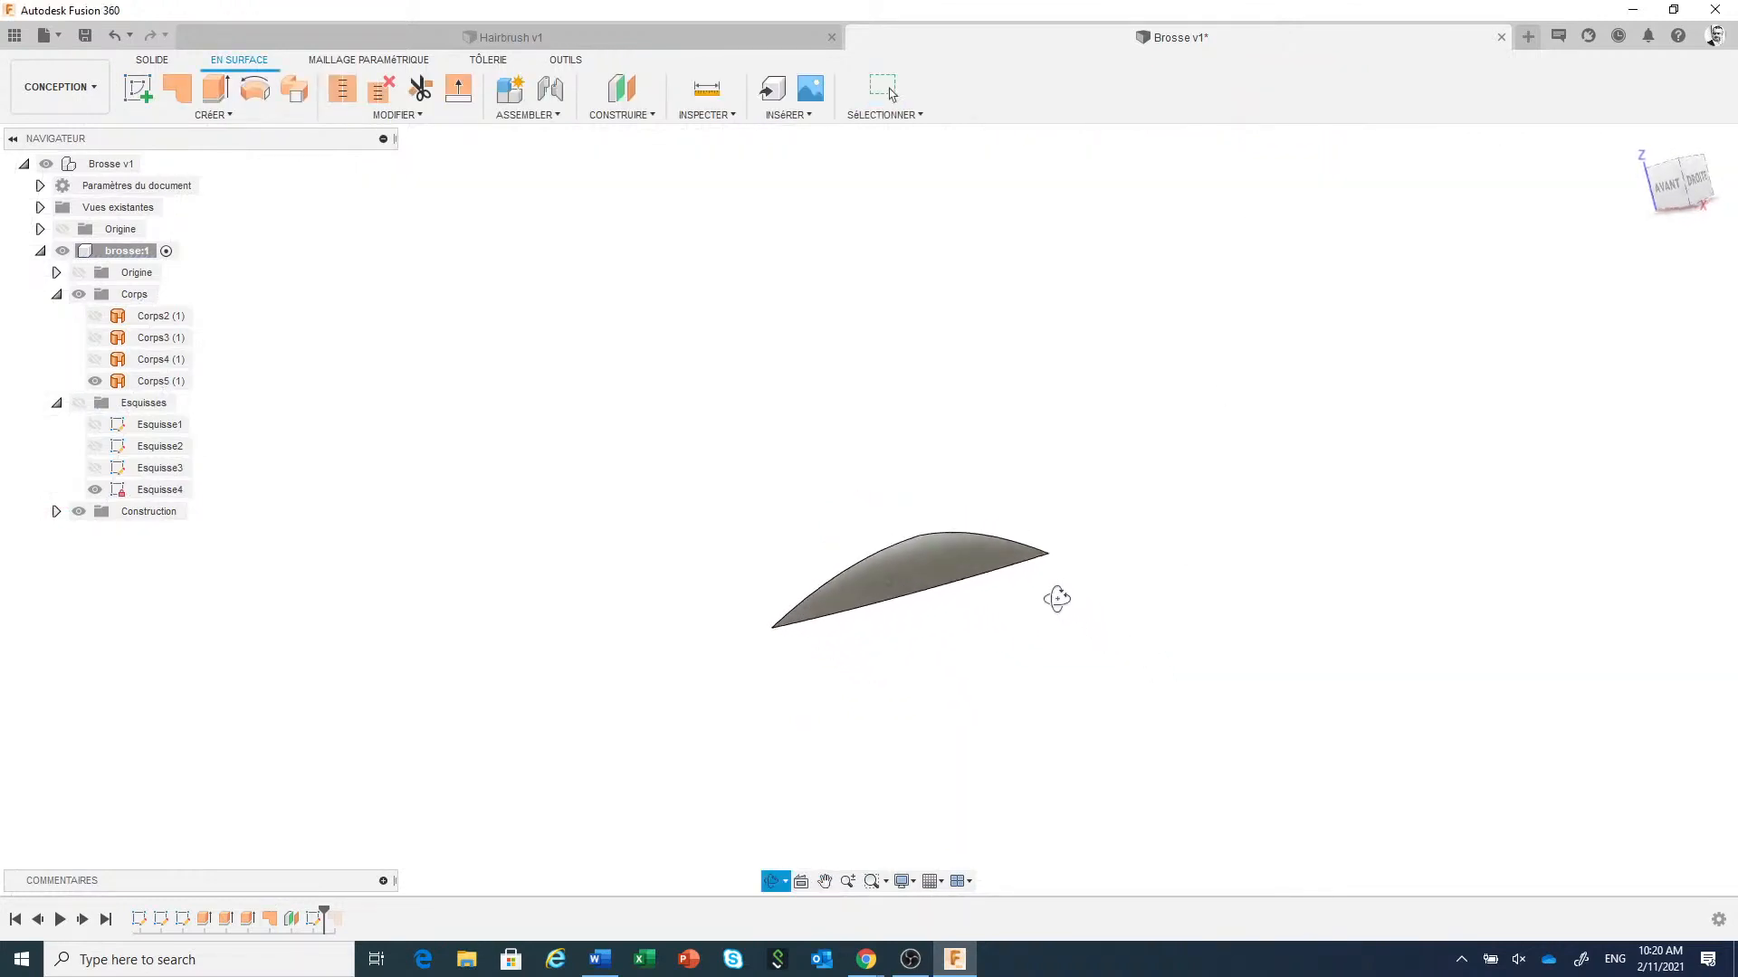
left_click(138, 88)
middle_click_drag(1024, 689, 1005, 741, "shift")
left_click(1040, 491)
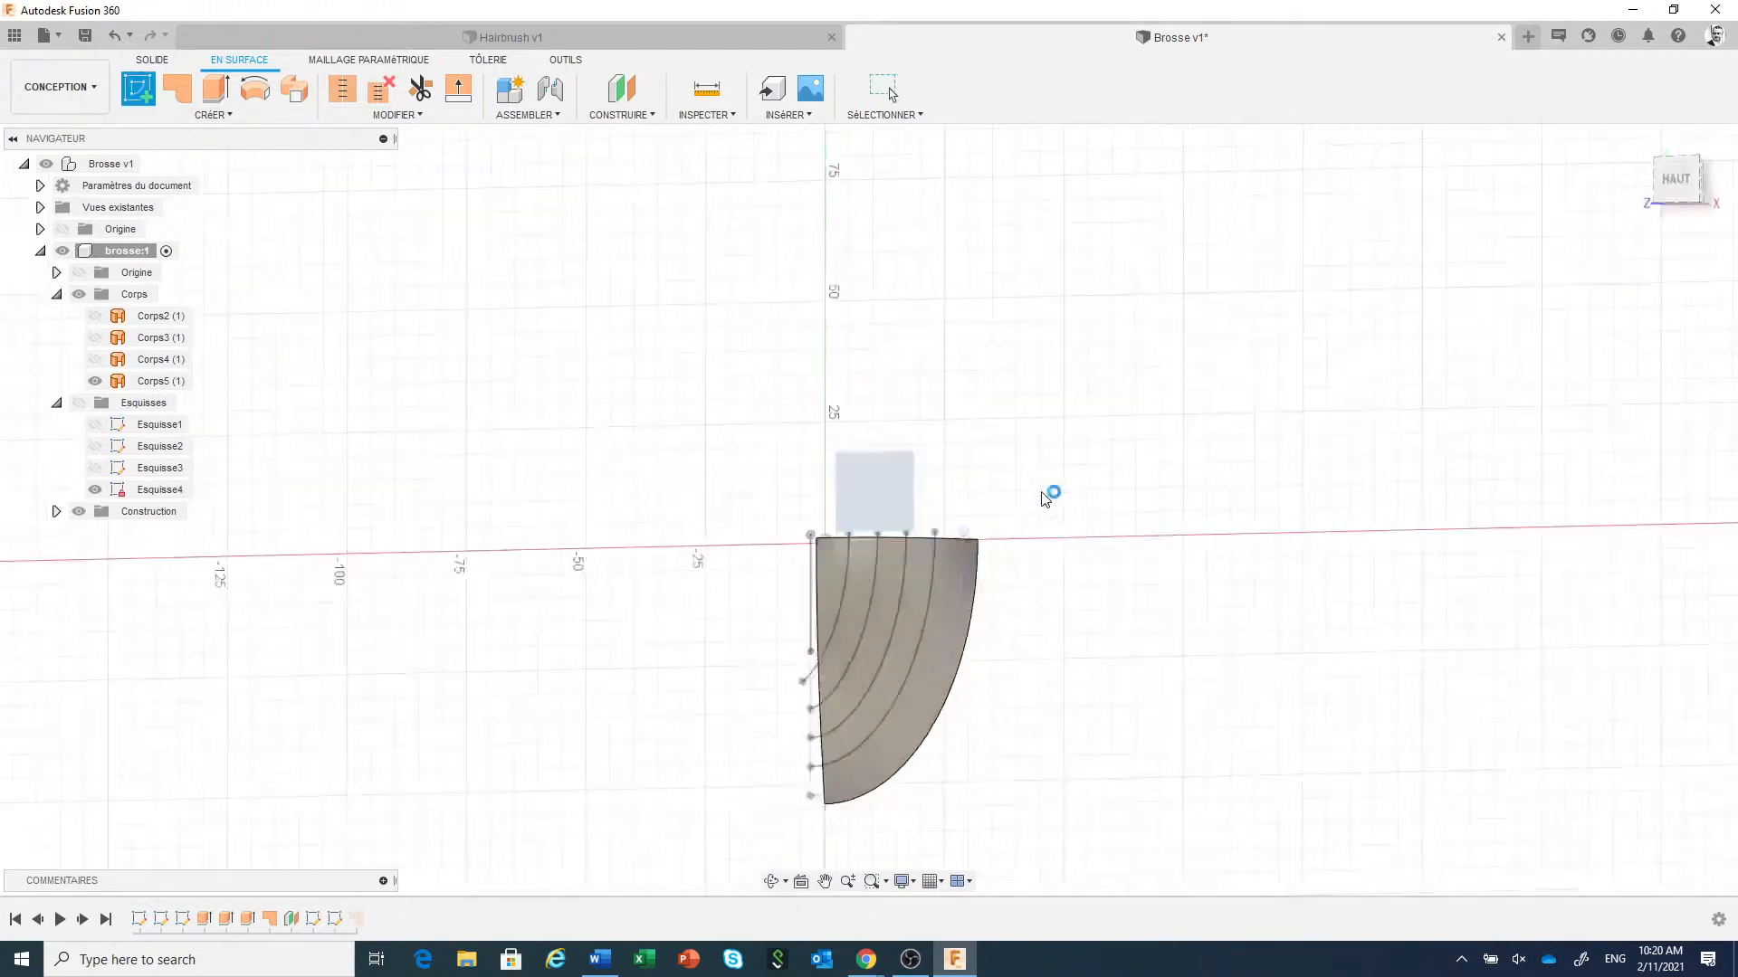
middle_click_drag(1024, 647, 1015, 580)
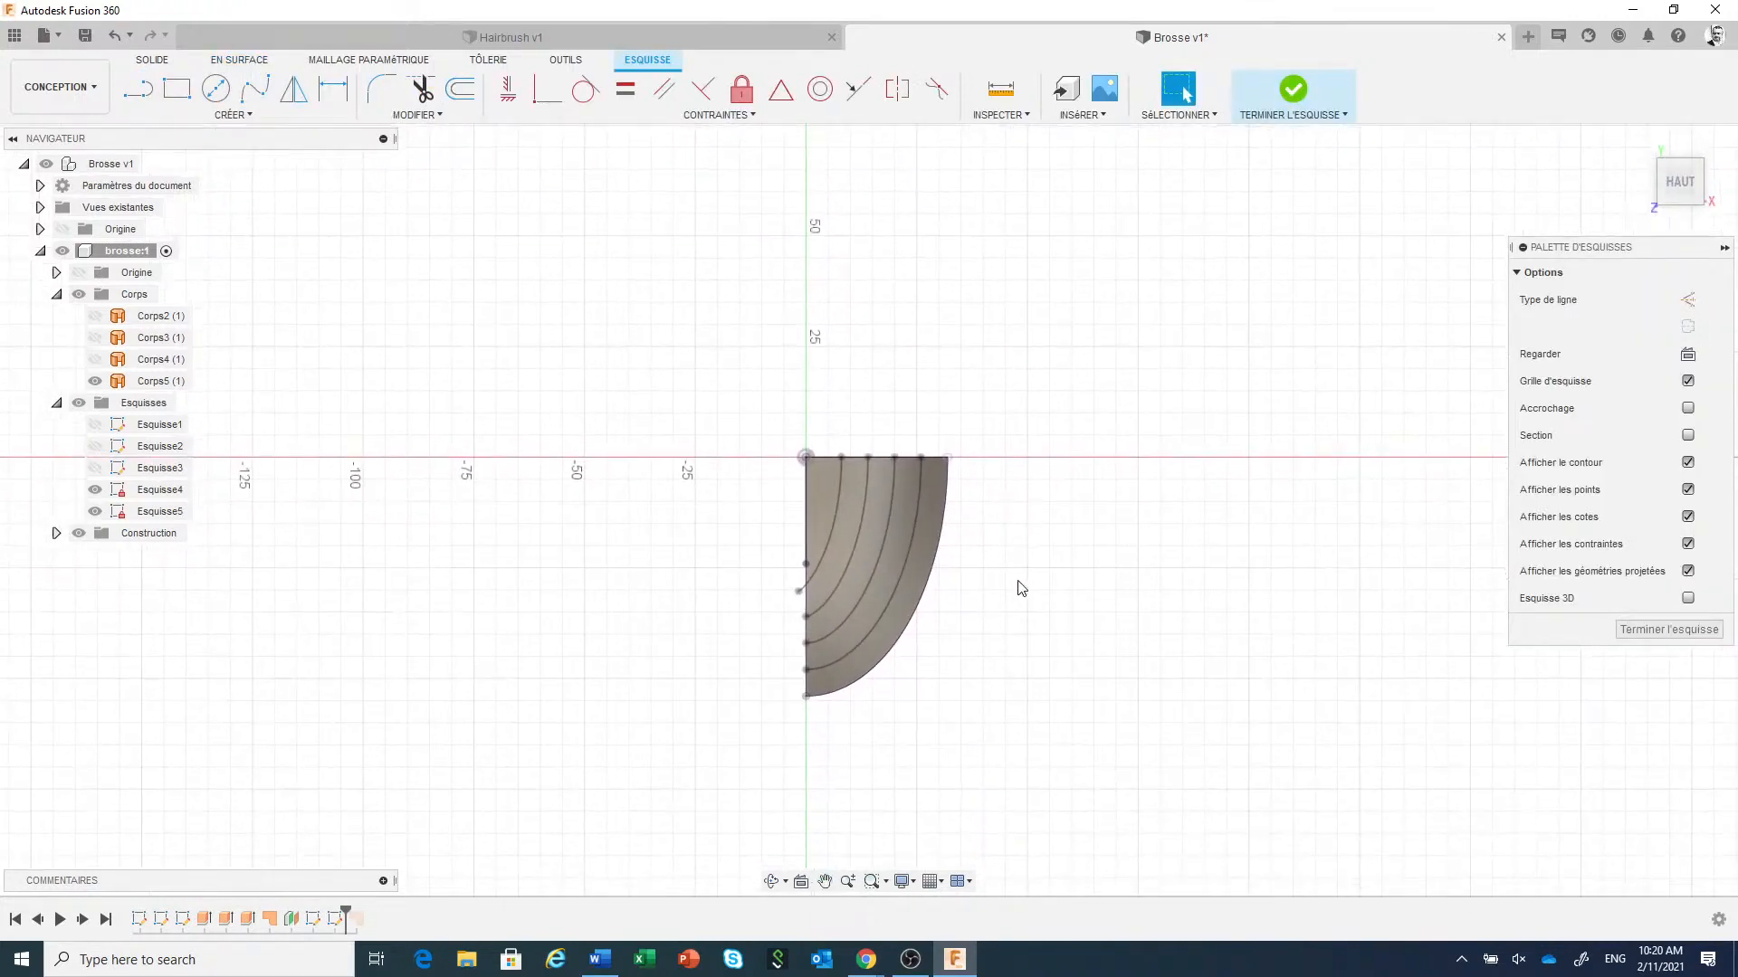
scroll(1005, 574, "up", 1)
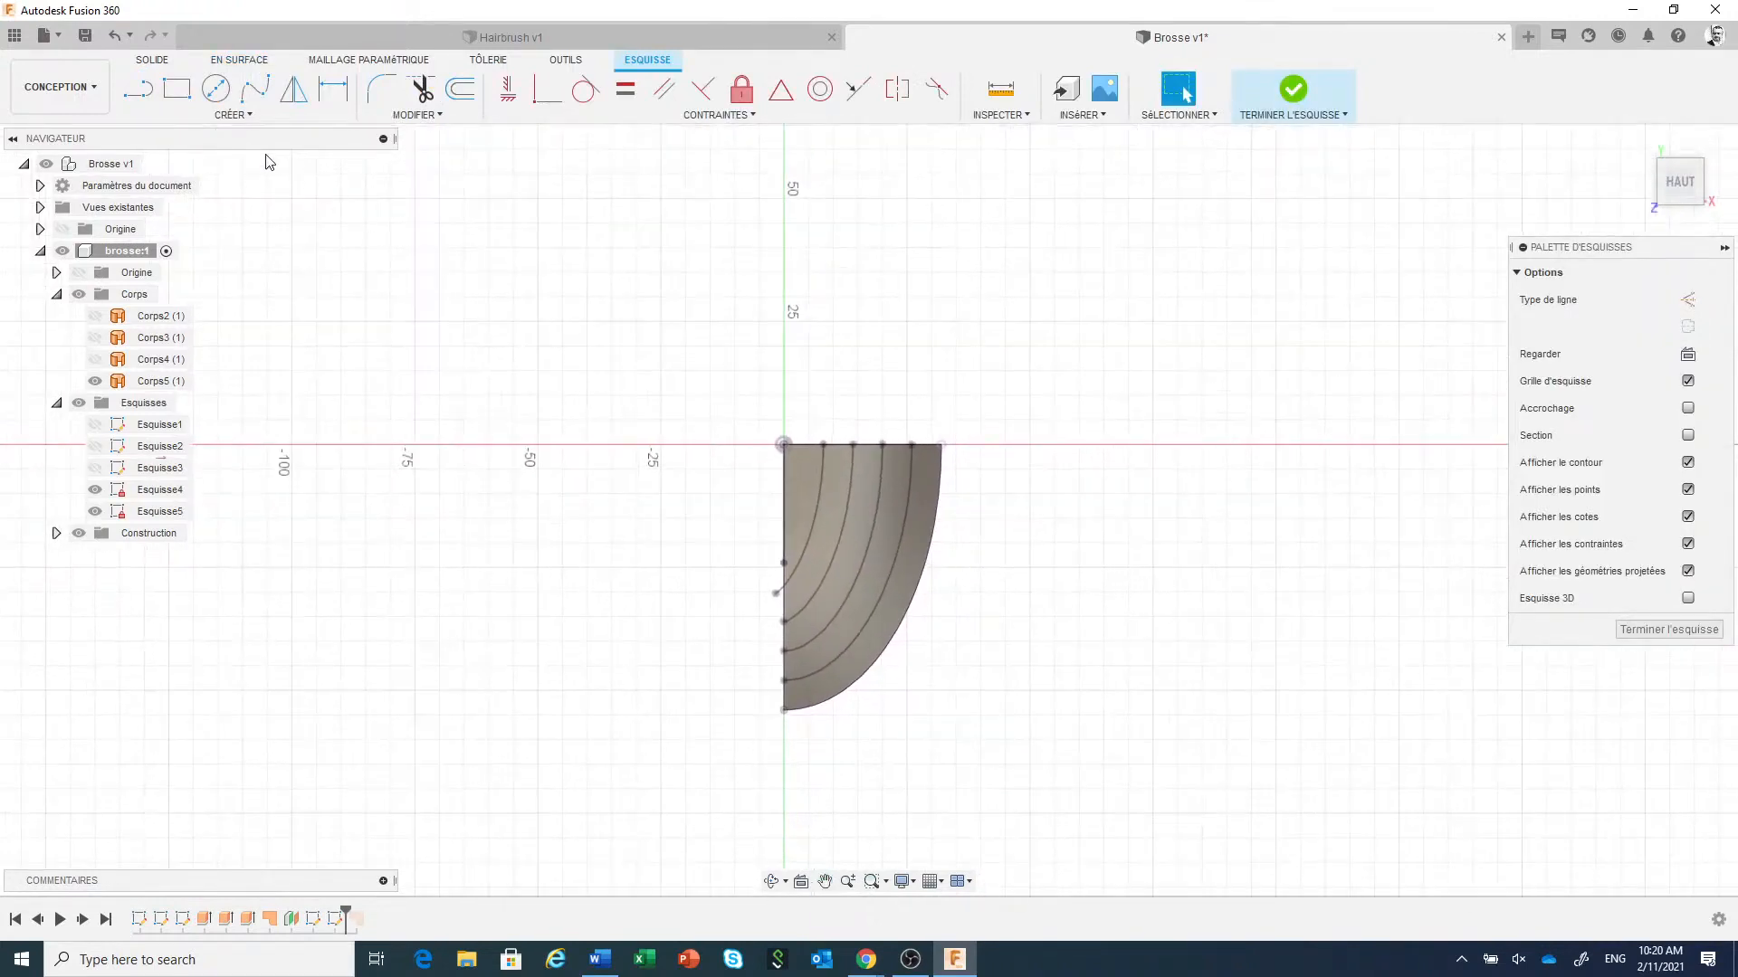
Set up a projection onto the quarter patch's face, selecting the four offset curves and the vertical centre line as source curves.
left_click(240, 116)
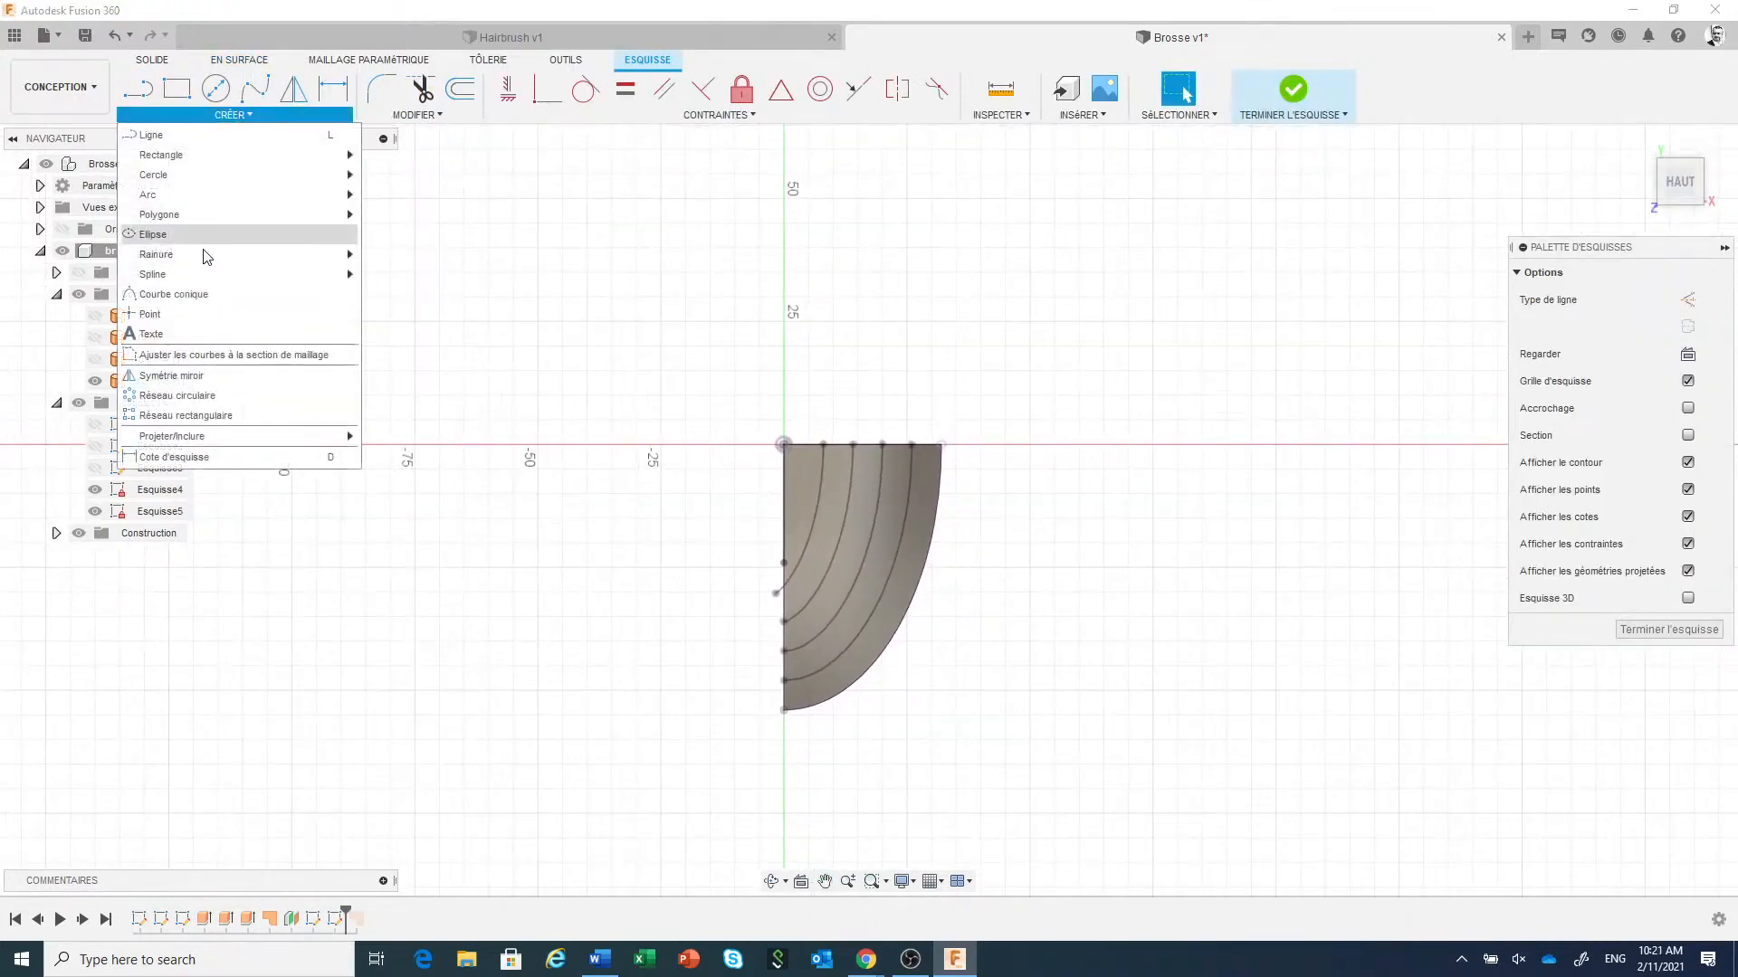
mouse_move(351, 443)
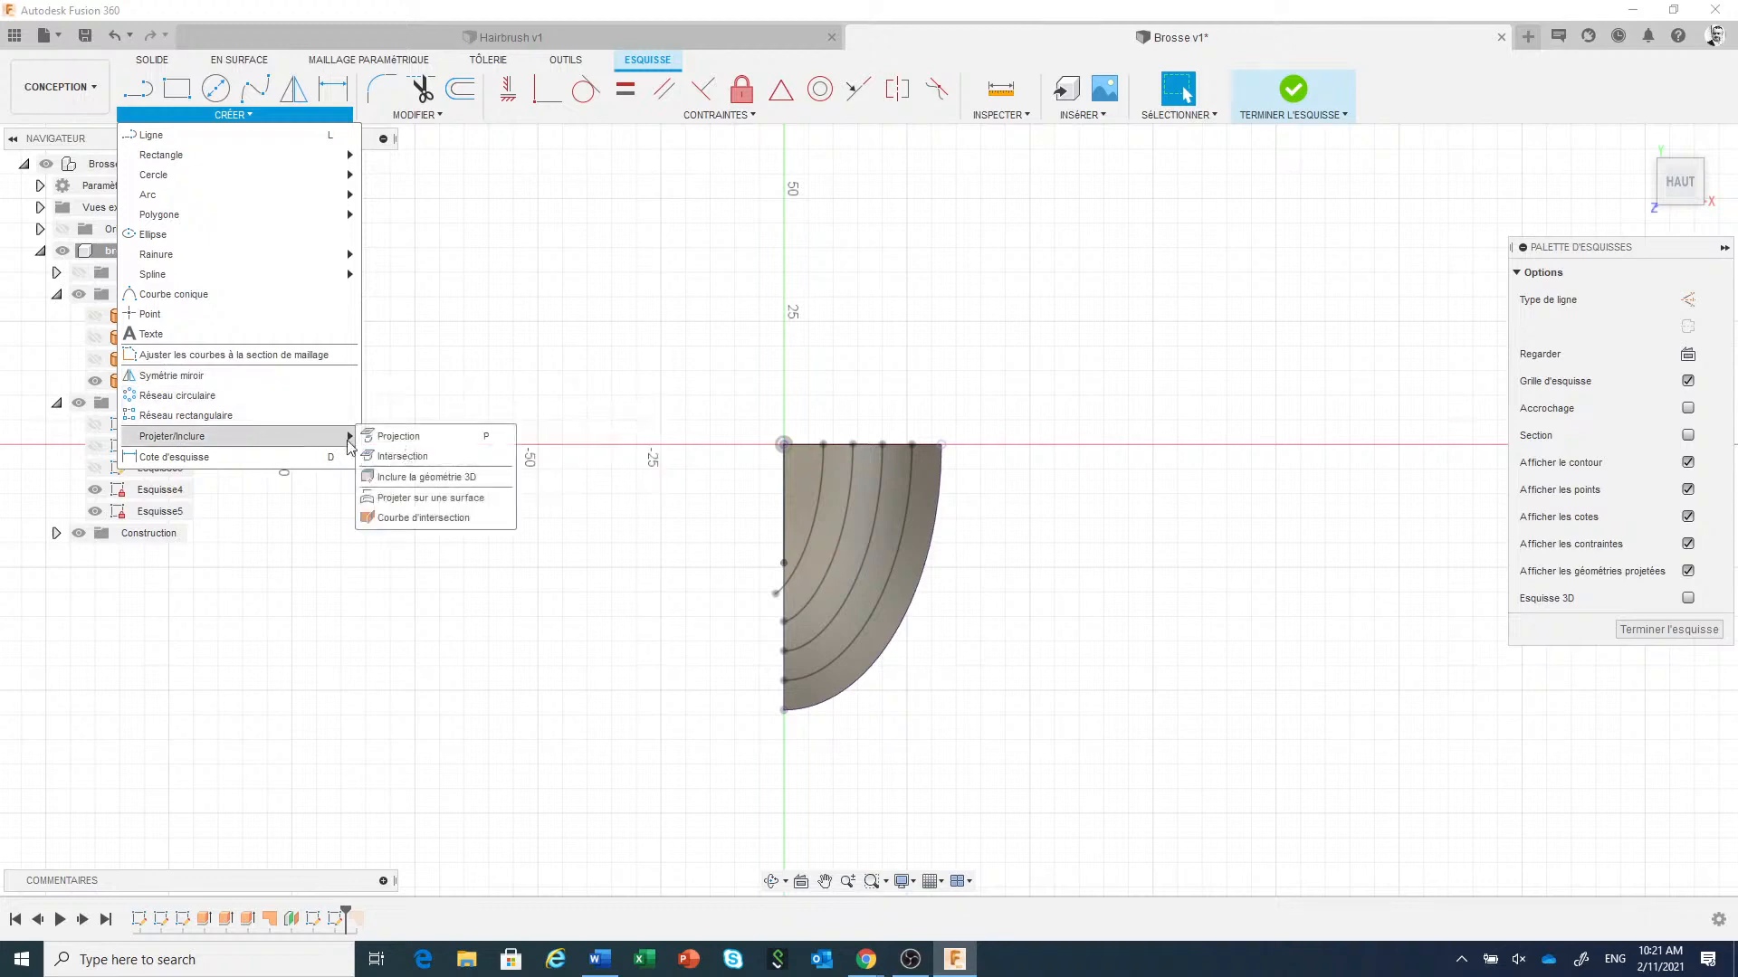
left_click(427, 498)
mouse_move(987, 674)
middle_mouse_down("shift")
mouse_move(969, 601)
mouse_move(942, 578)
middle_mouse_up("shift")
left_click(871, 479)
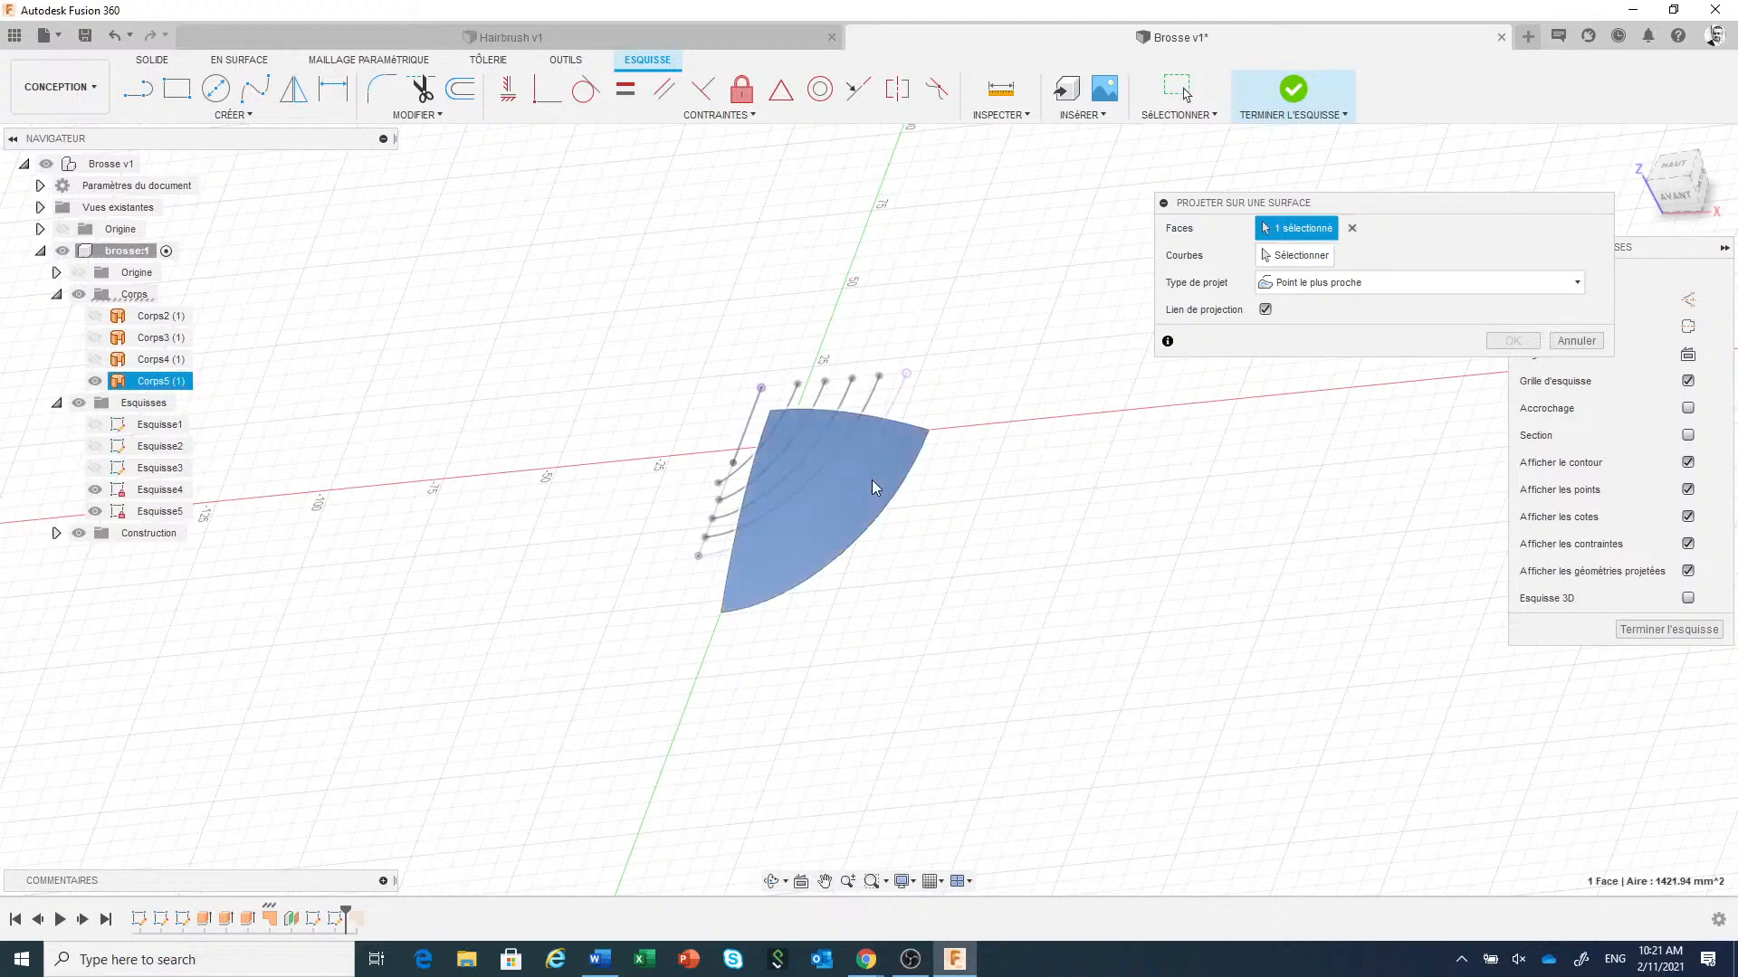
left_click(1271, 262)
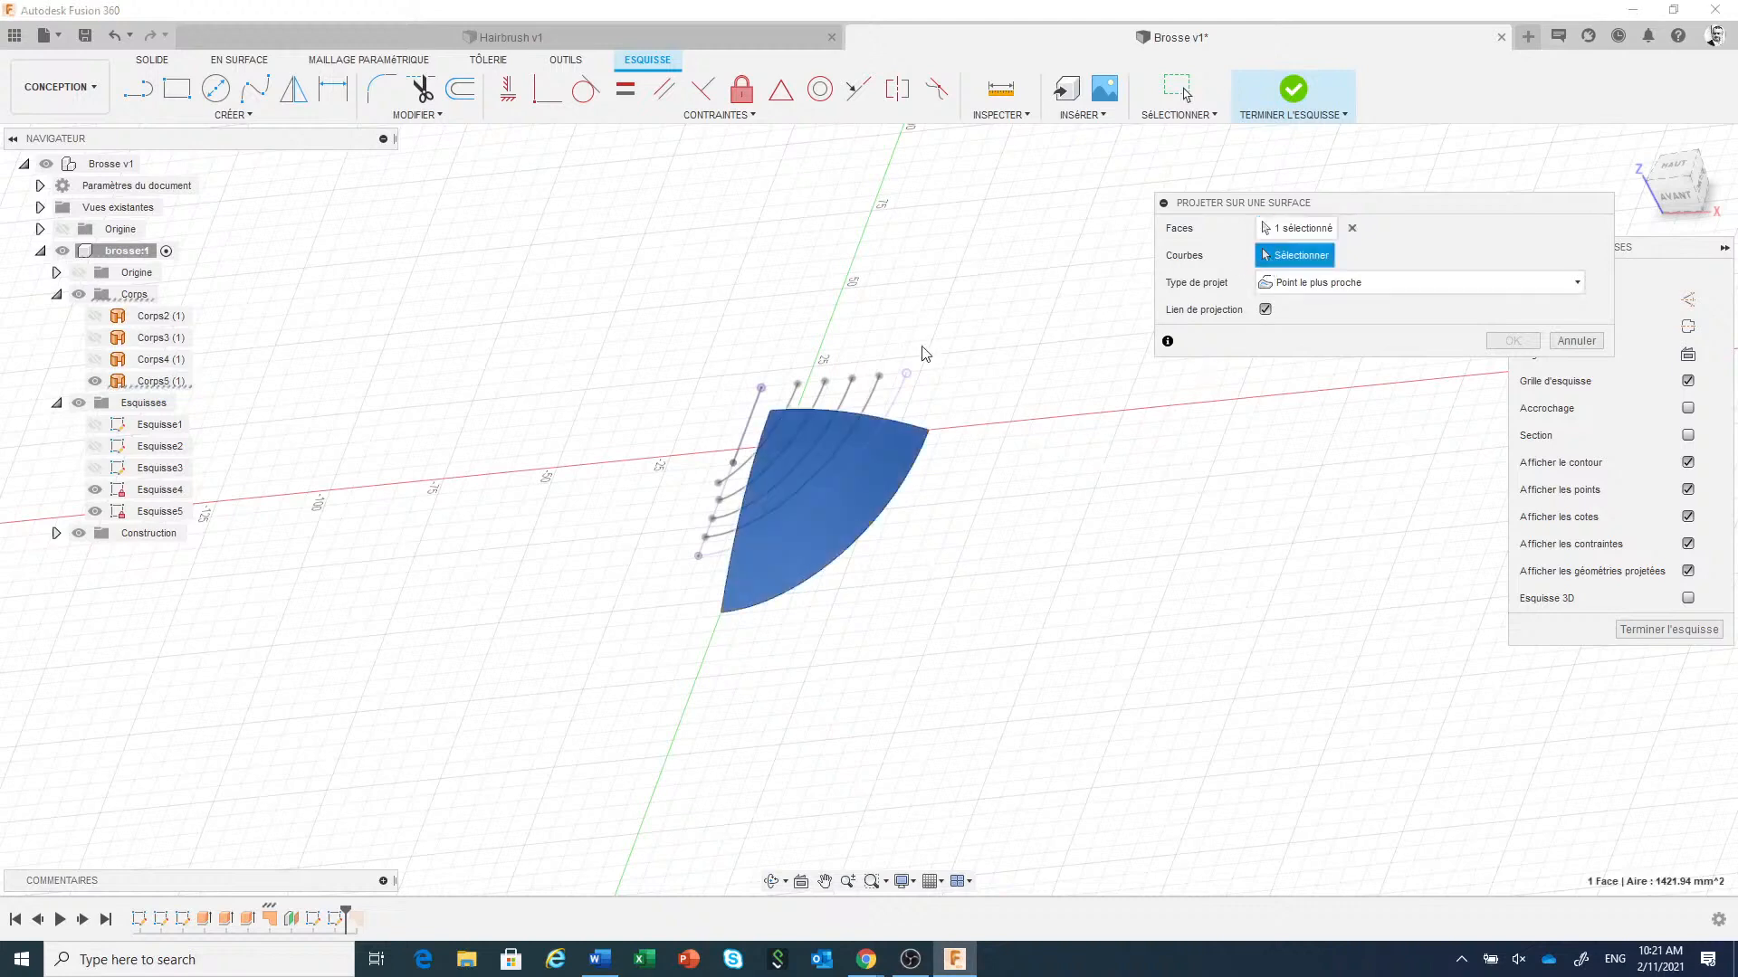
left_click(869, 409)
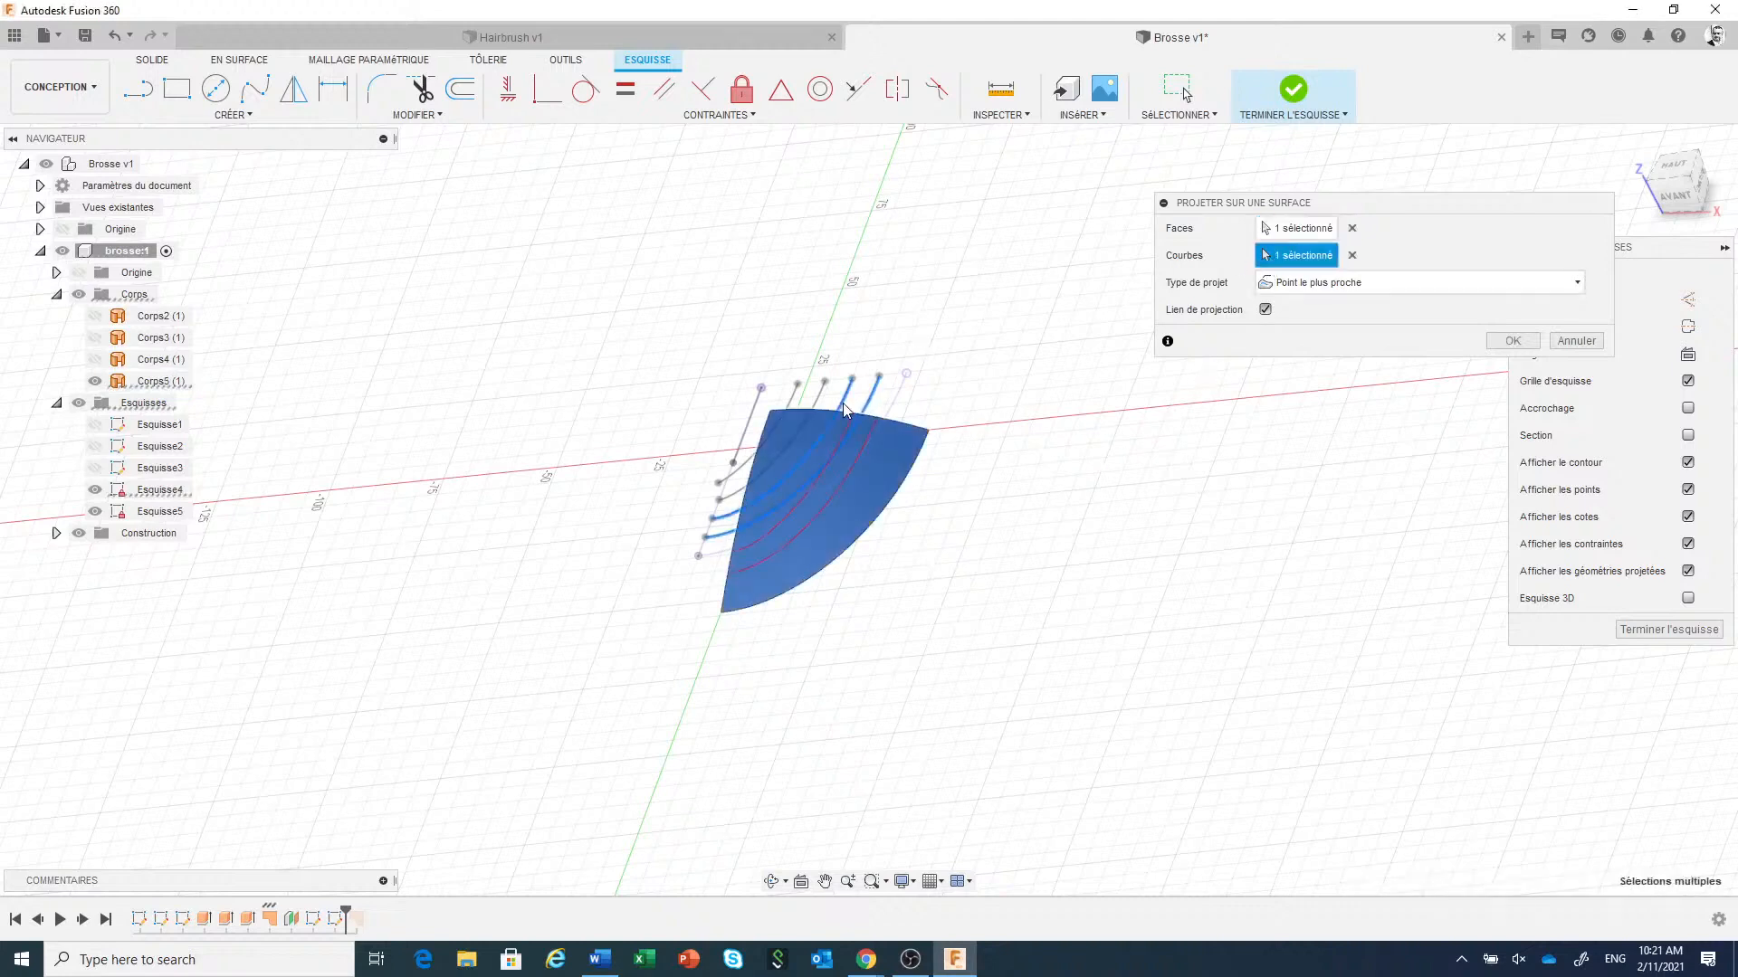
left_click(819, 411)
left_click(785, 410)
left_click(756, 412)
left_click(756, 416)
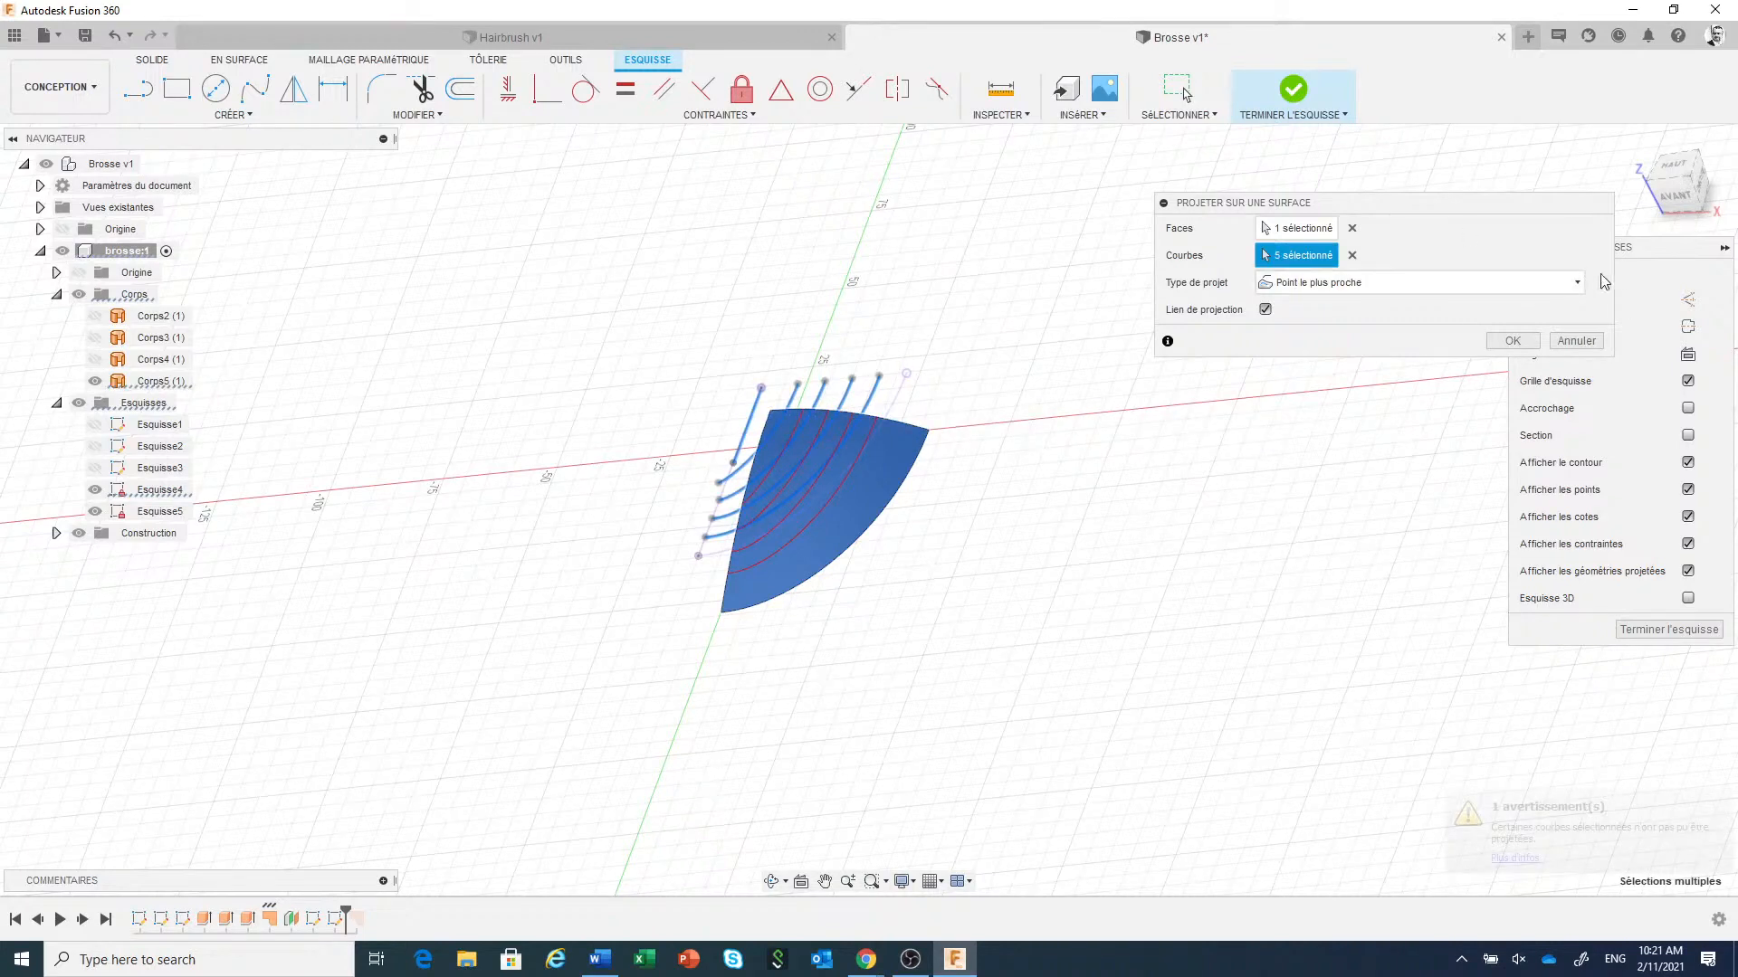
Set the projection type to Le long d'un vecteur with the vertical axis as direction and create the curves on the patch.
left_click(1677, 197)
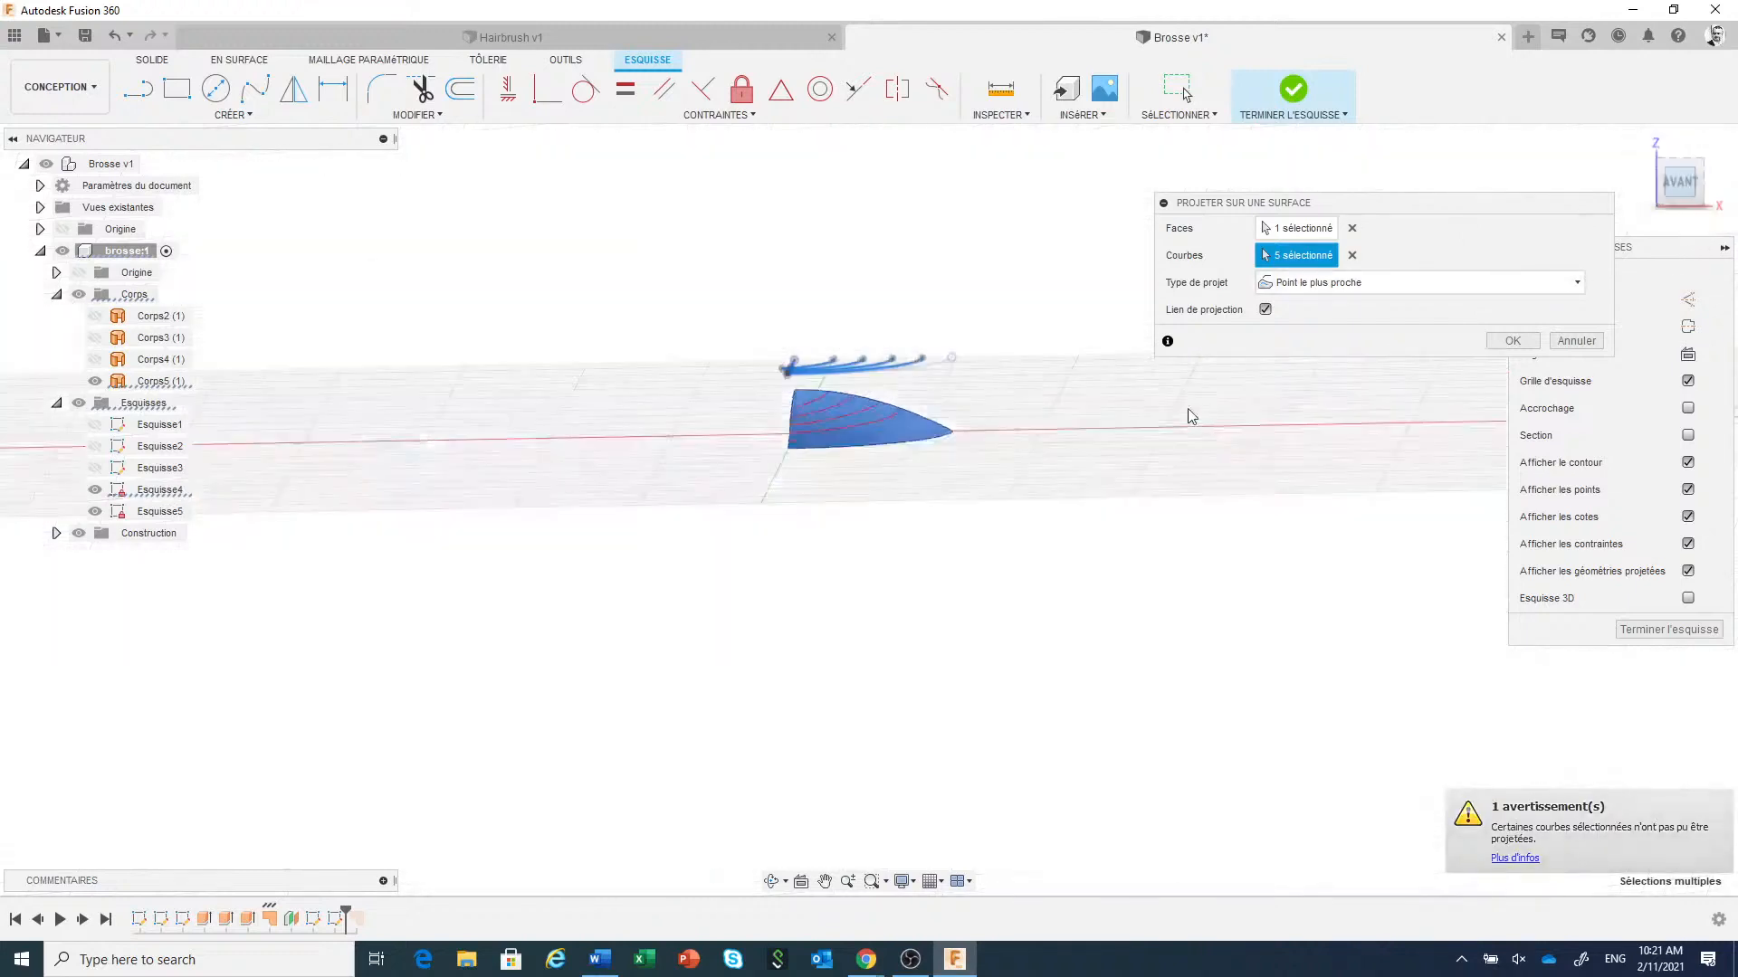
middle_click_drag(914, 475, 968, 648)
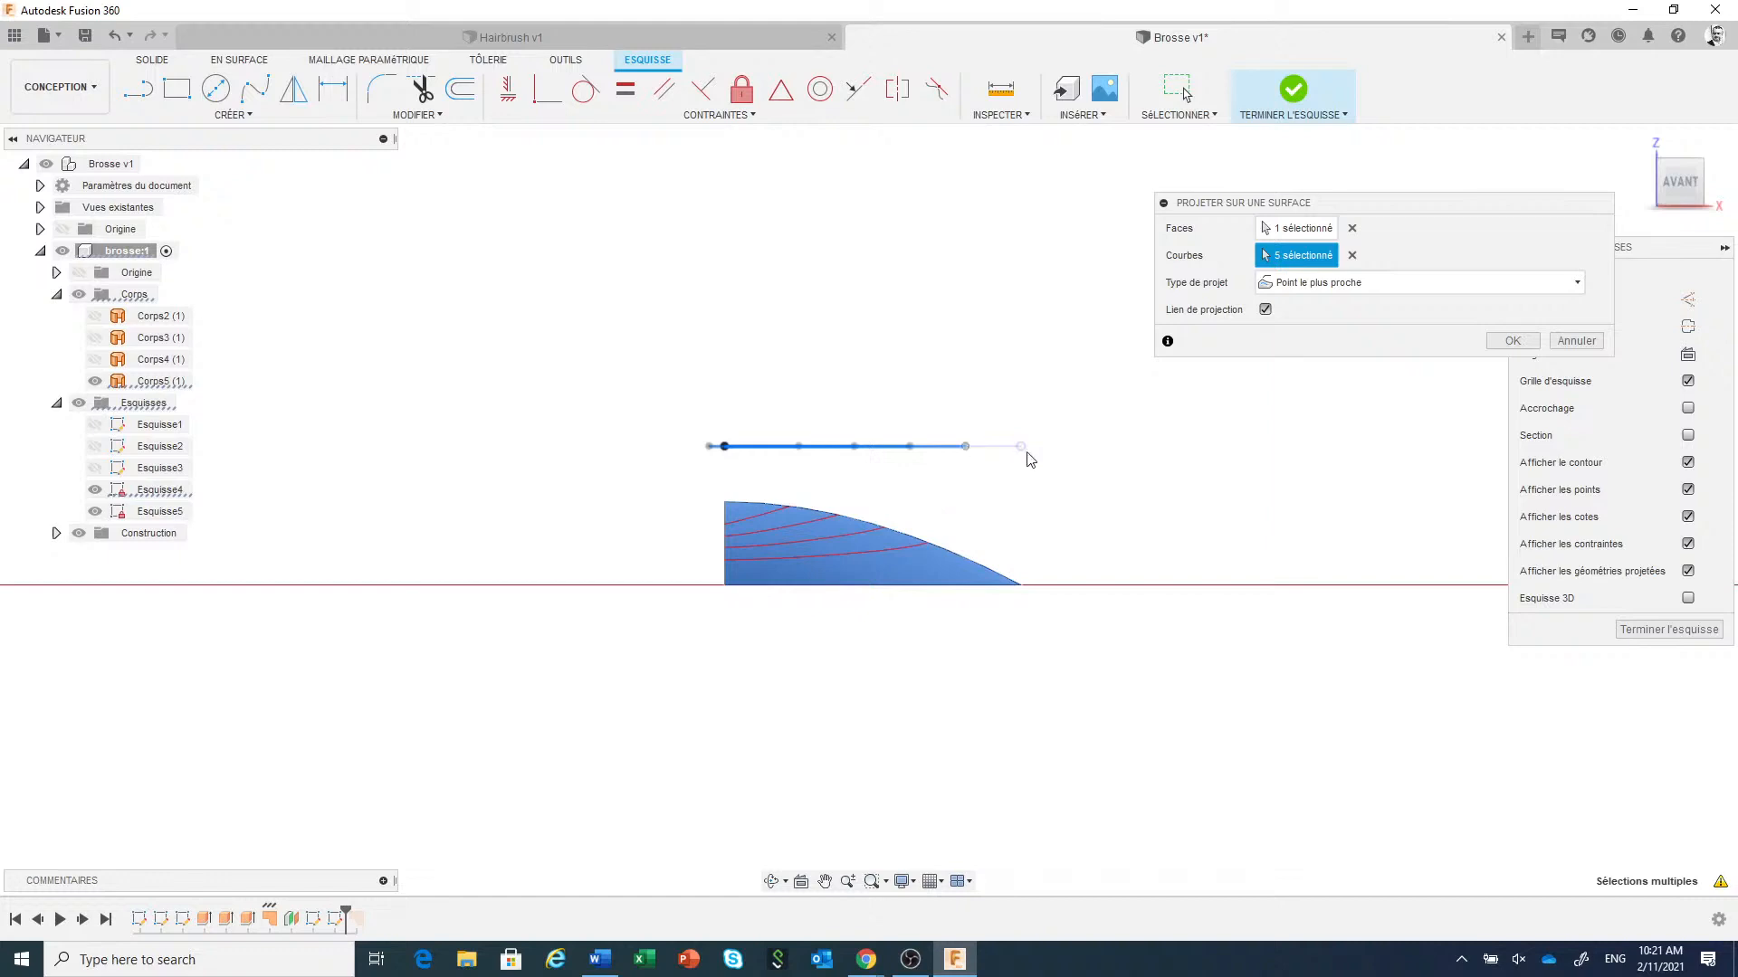
left_click(1520, 283)
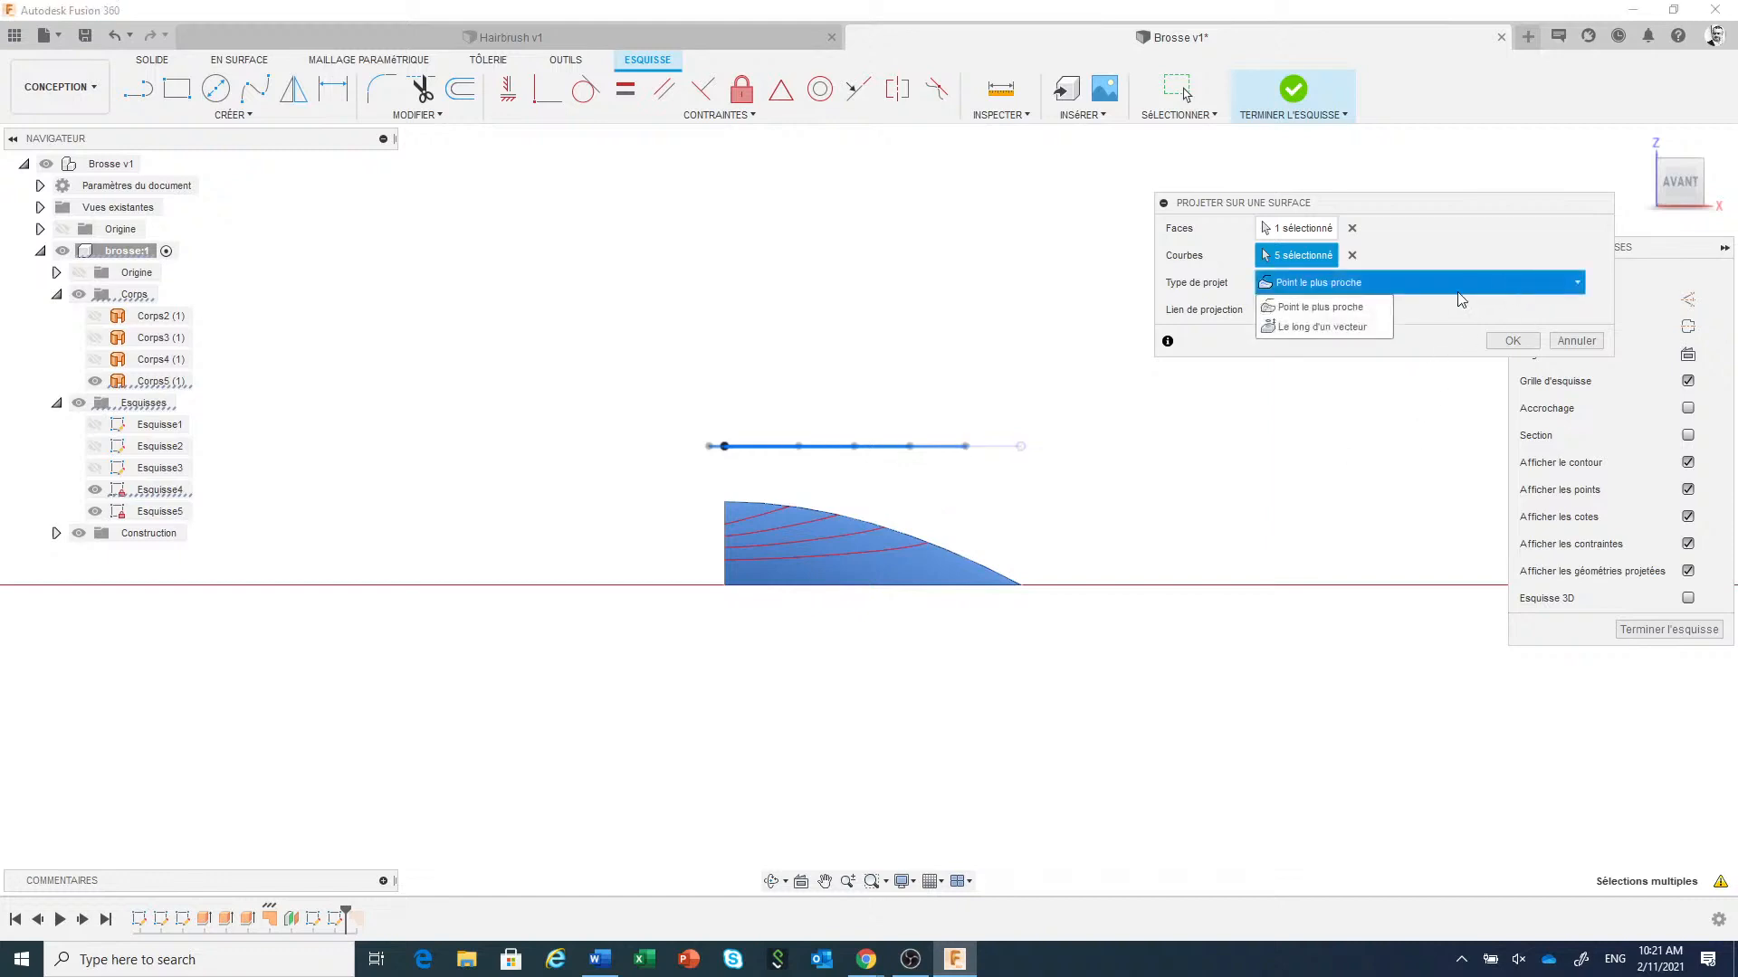
left_click(1349, 328)
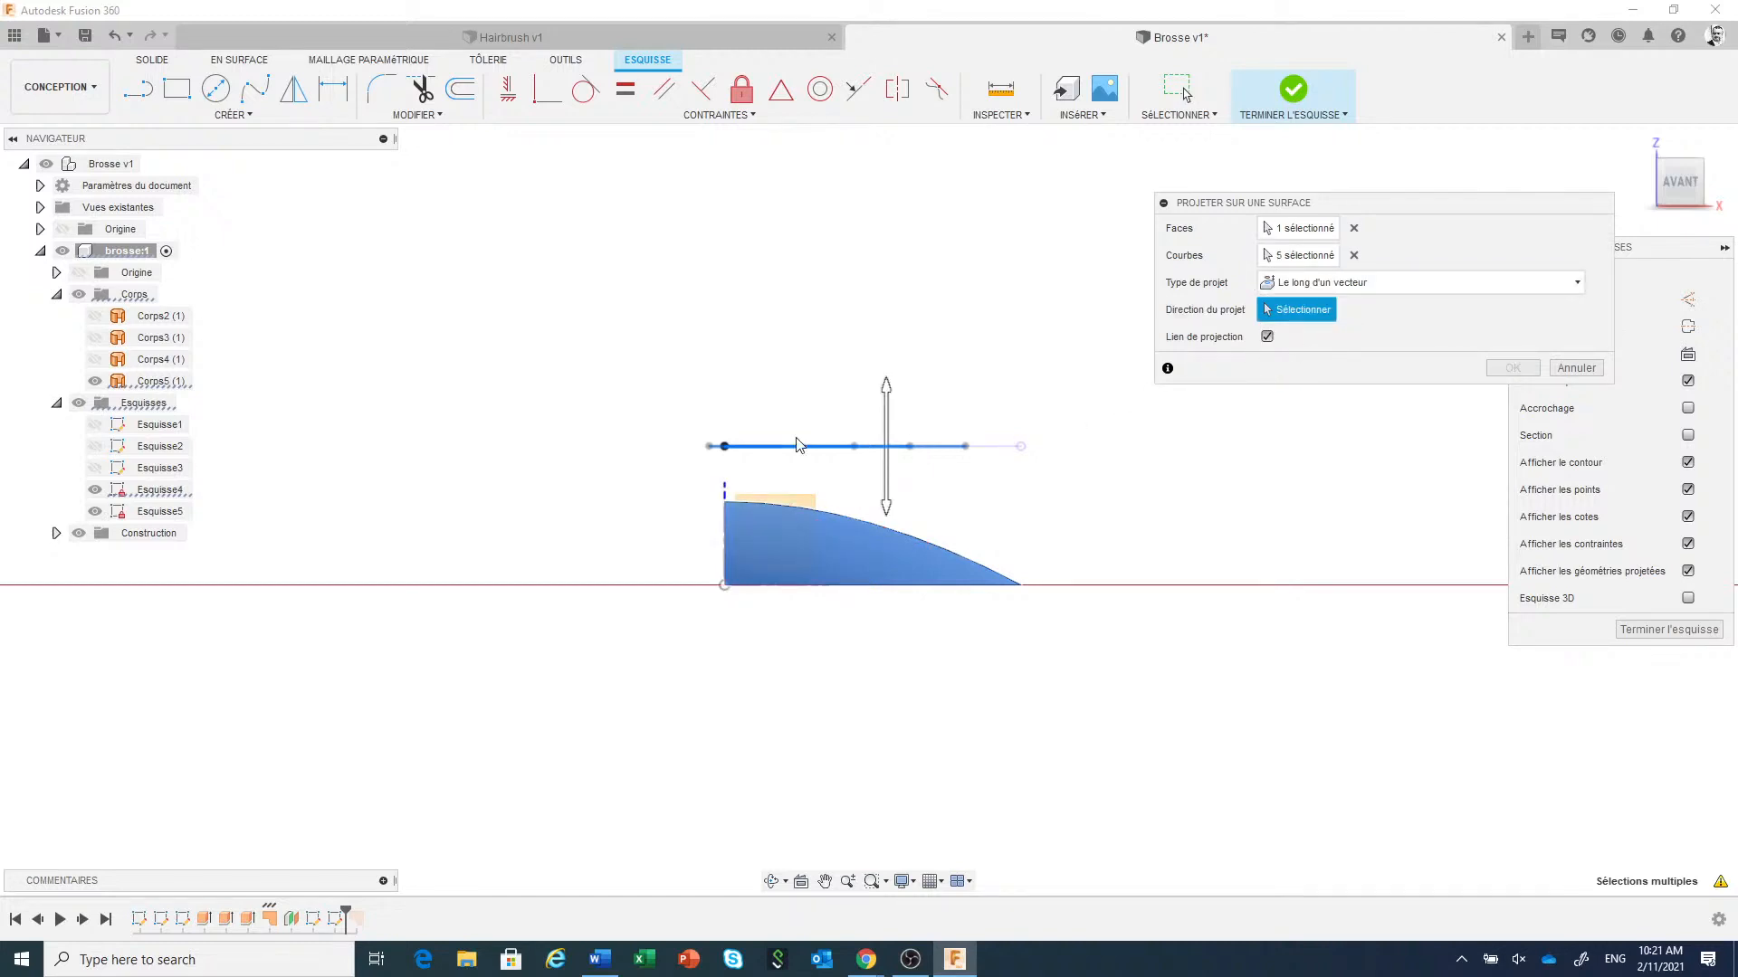
left_click(724, 494)
left_click(1464, 286)
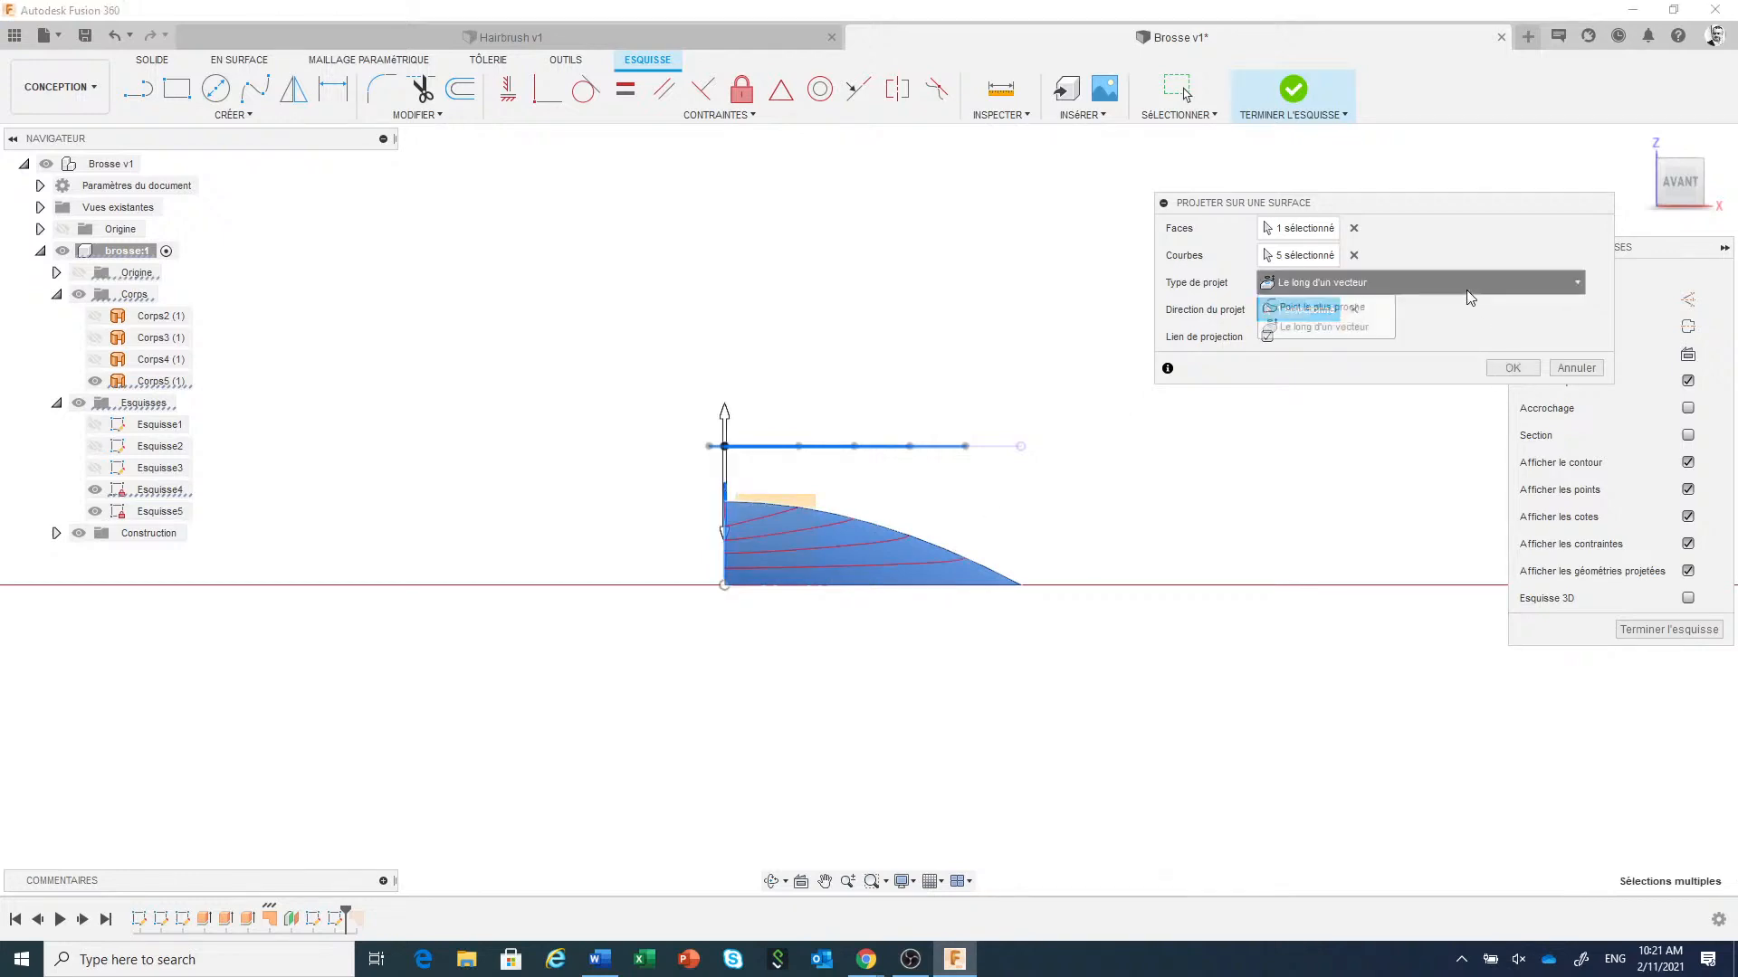
left_click(1323, 307)
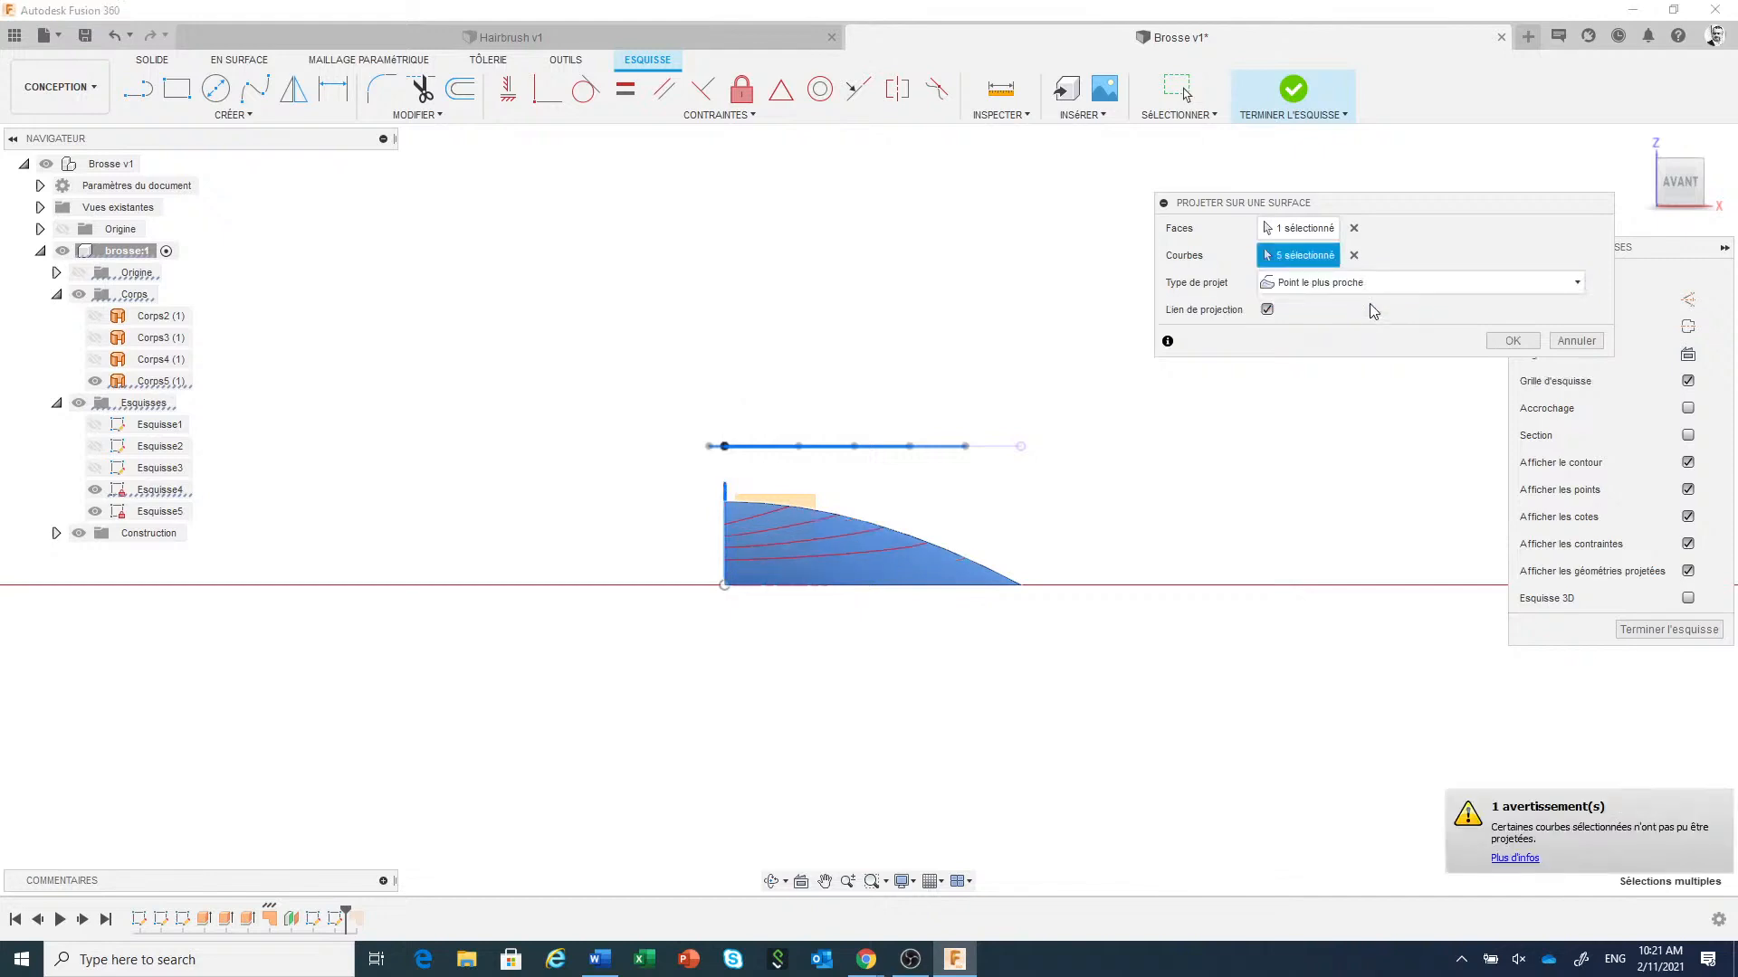
left_click(1380, 286)
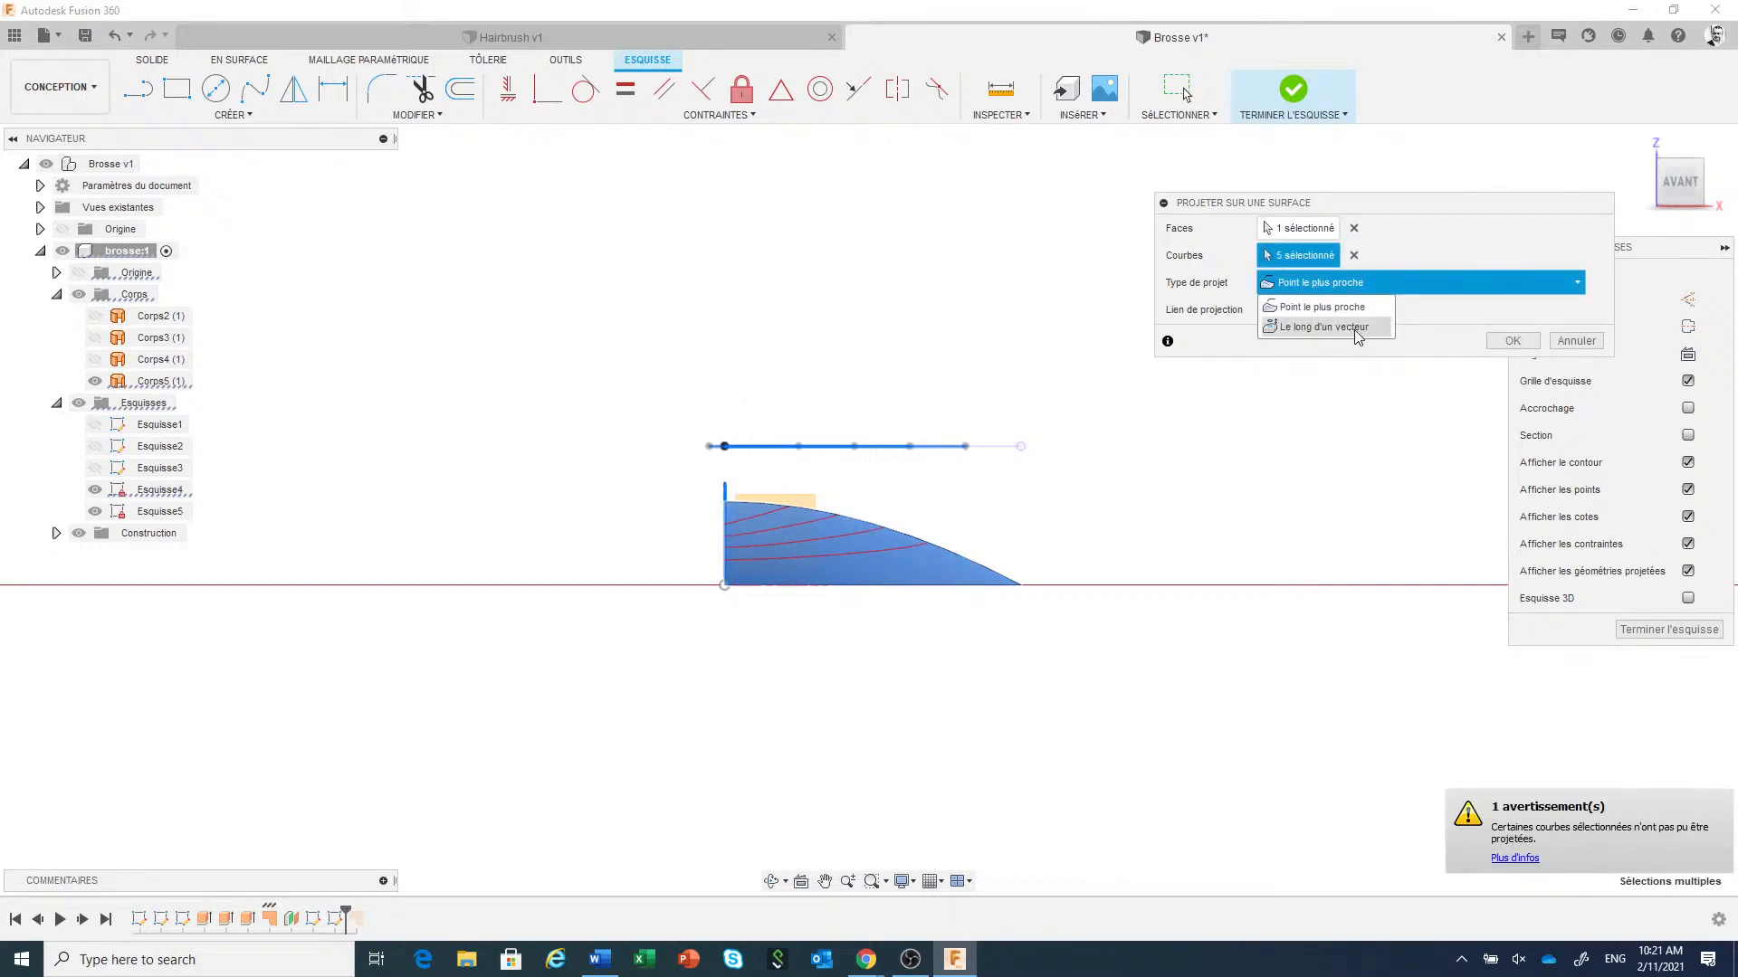
left_click(1357, 327)
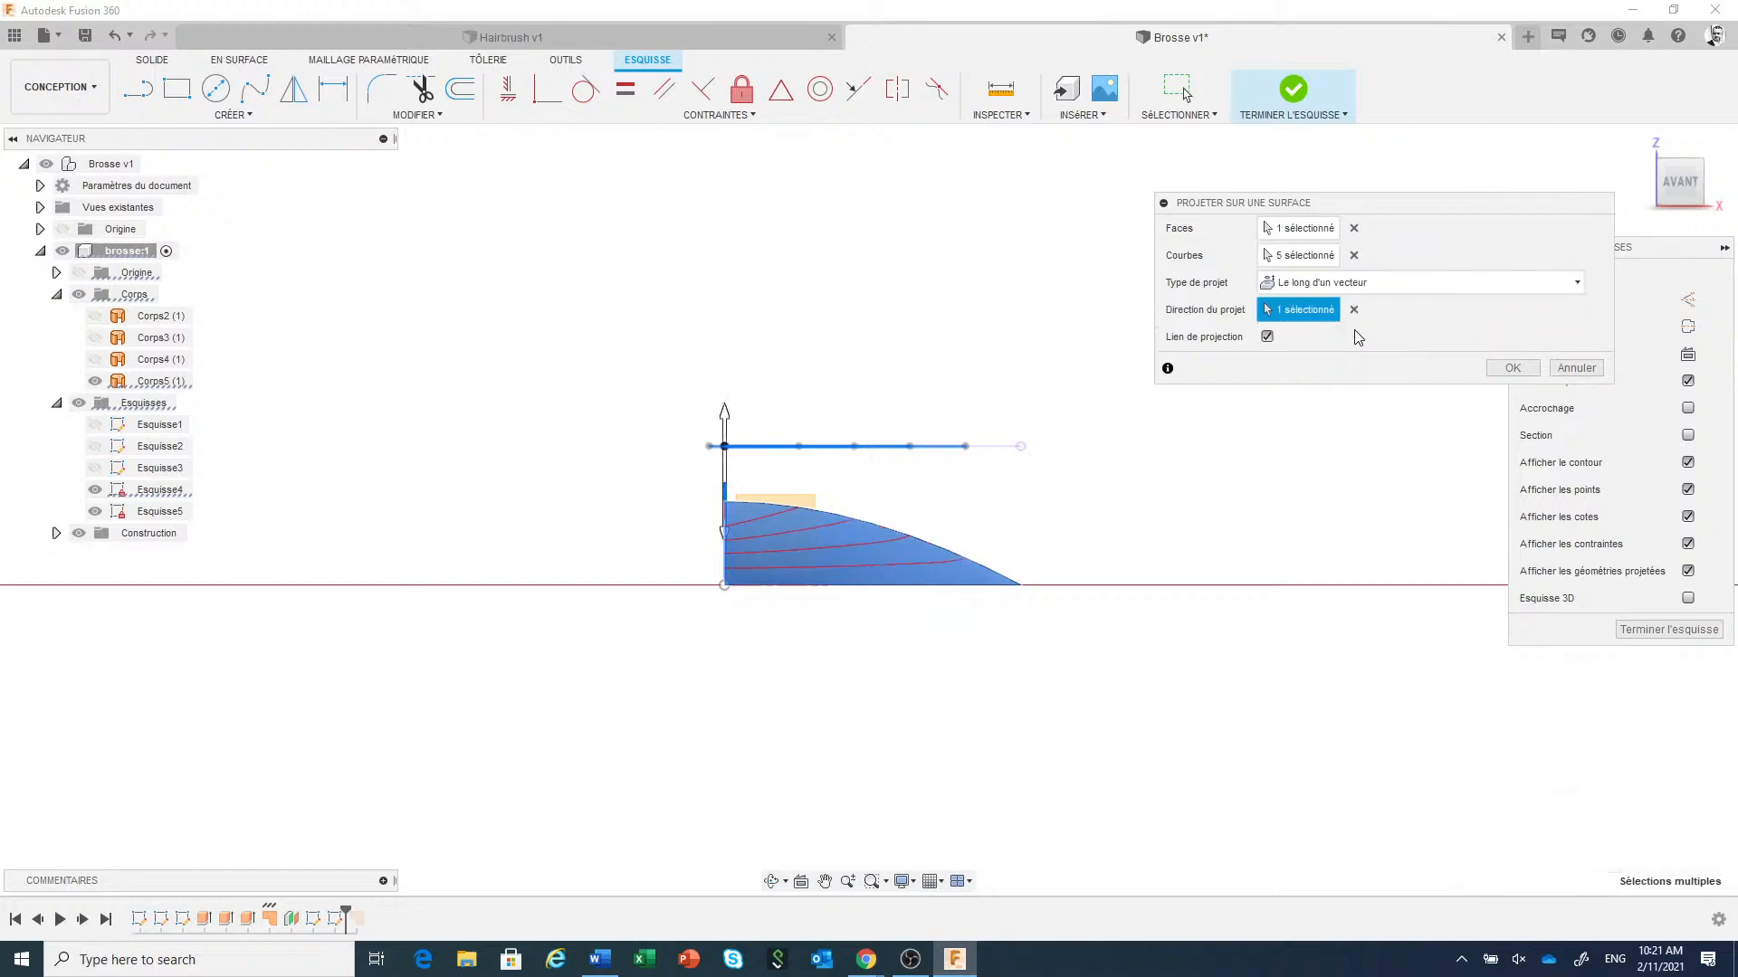
left_click(1503, 369)
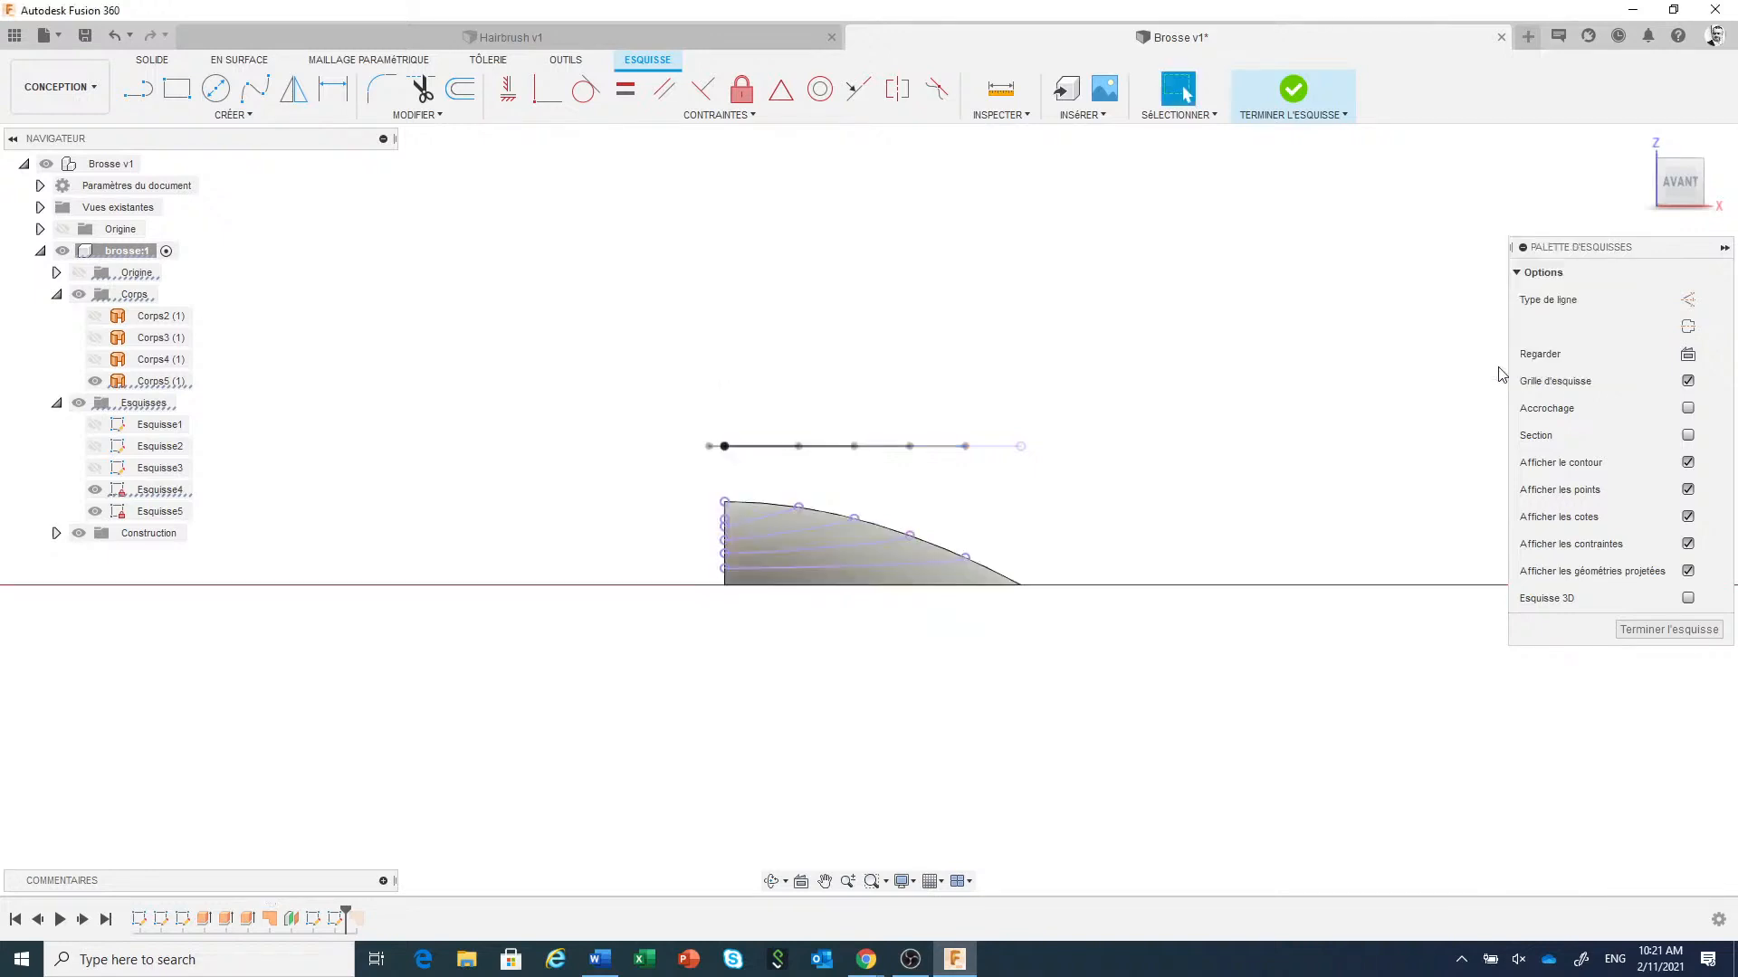
Finish the sketch containing the curves projected onto the patch.
middle_click_drag(1156, 504, 1111, 552, "shift")
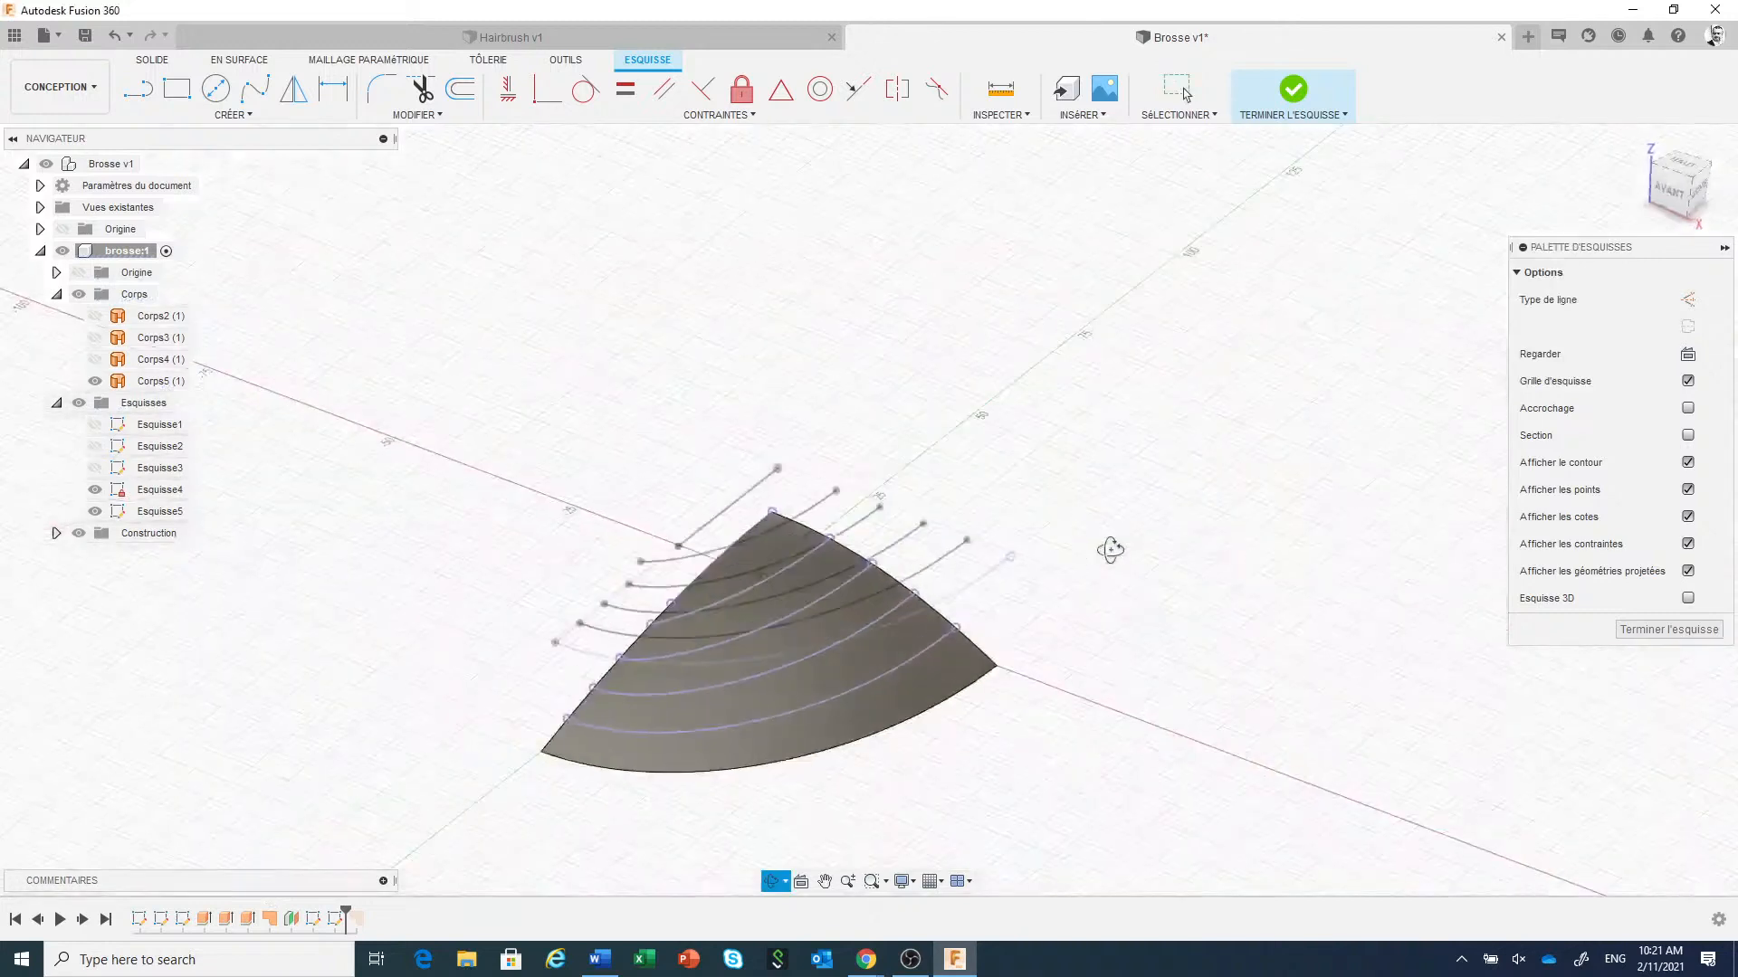
scroll(1115, 553, "down", 3)
left_click(1292, 91)
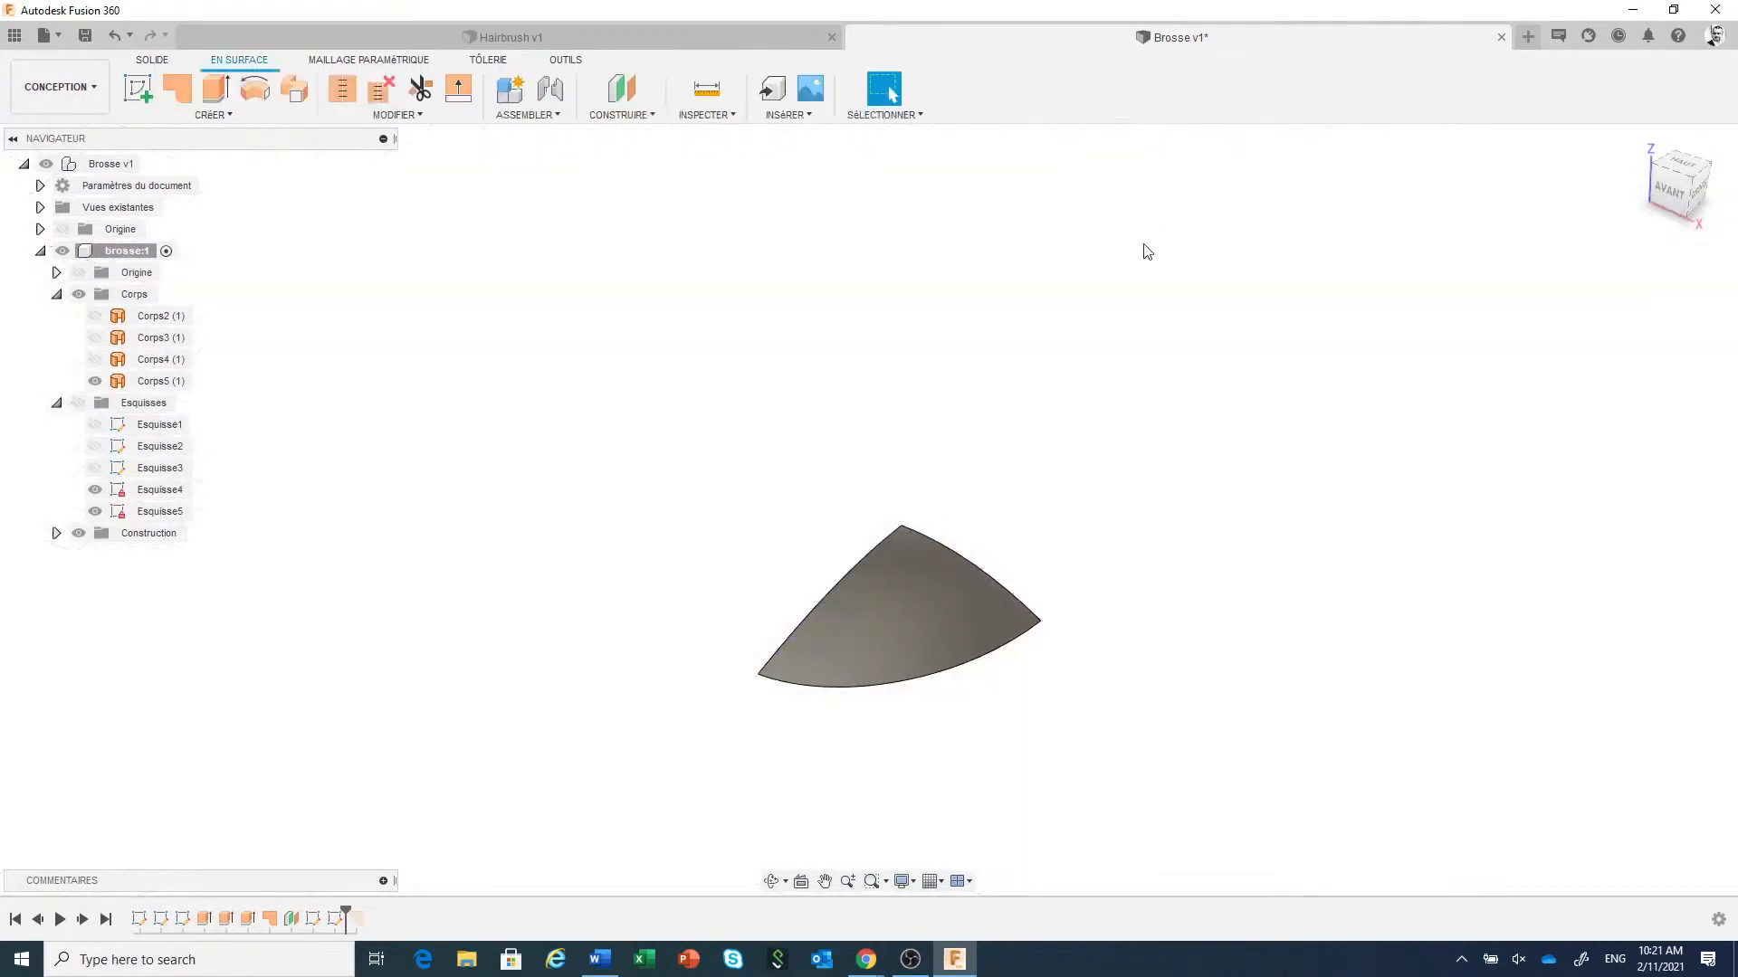
Show the sketches folder and hide Esquisse4, leaving only the projected-curves sketch Esquisse5 displayed on the quarter patch.
left_click(127, 511)
left_click(95, 513)
left_click(78, 403)
left_click(96, 490)
scroll(739, 595, "up", 1)
middle_click_drag(737, 591, 681, 532)
scroll(760, 614, "up", 2)
scroll(765, 623, "up", 1)
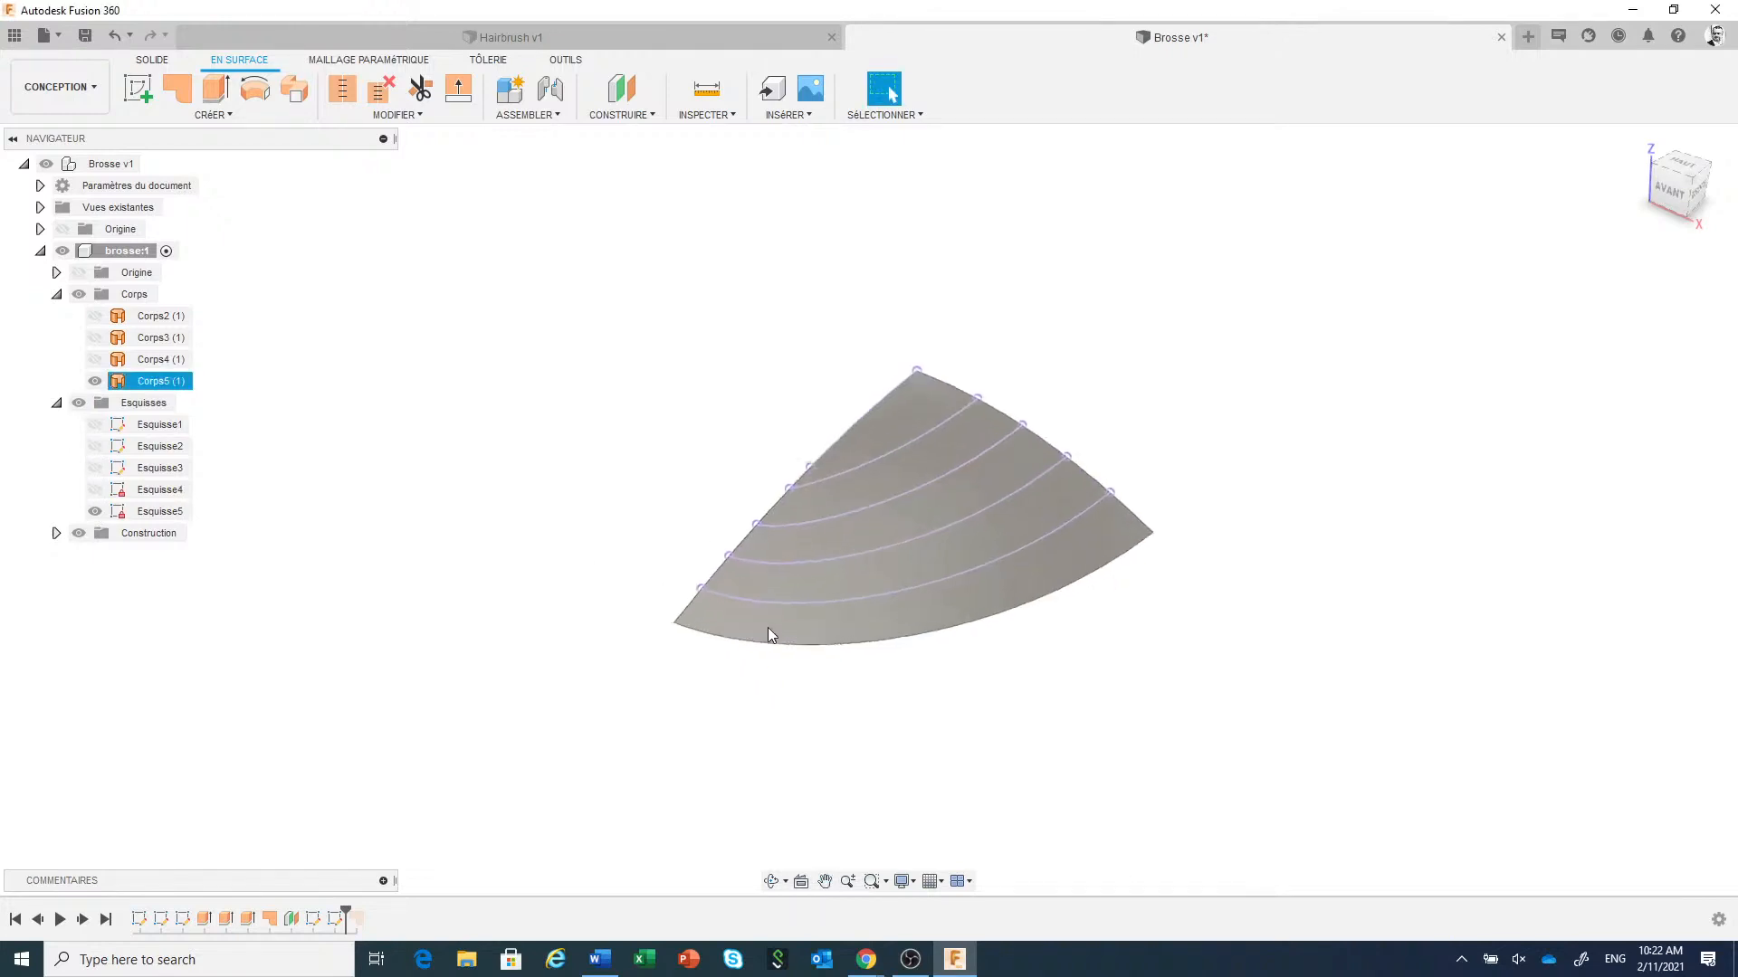
middle_click_drag(939, 729, 1031, 644)
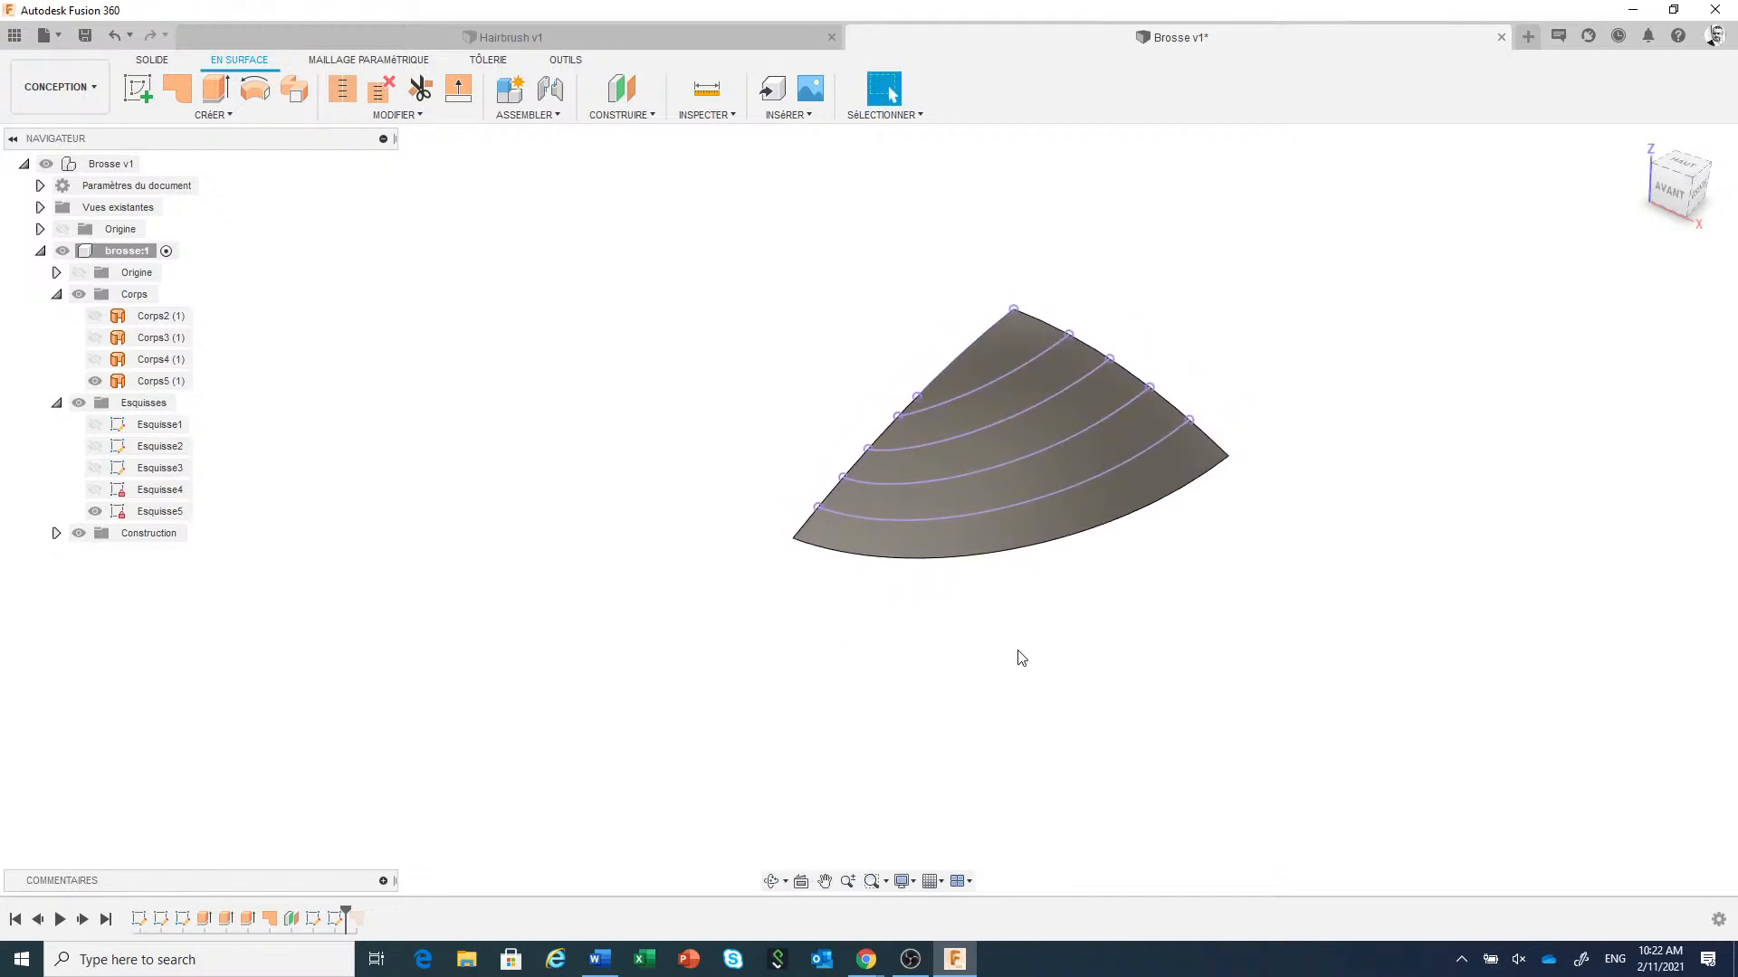
middle_click_drag(1006, 655, 931, 667)
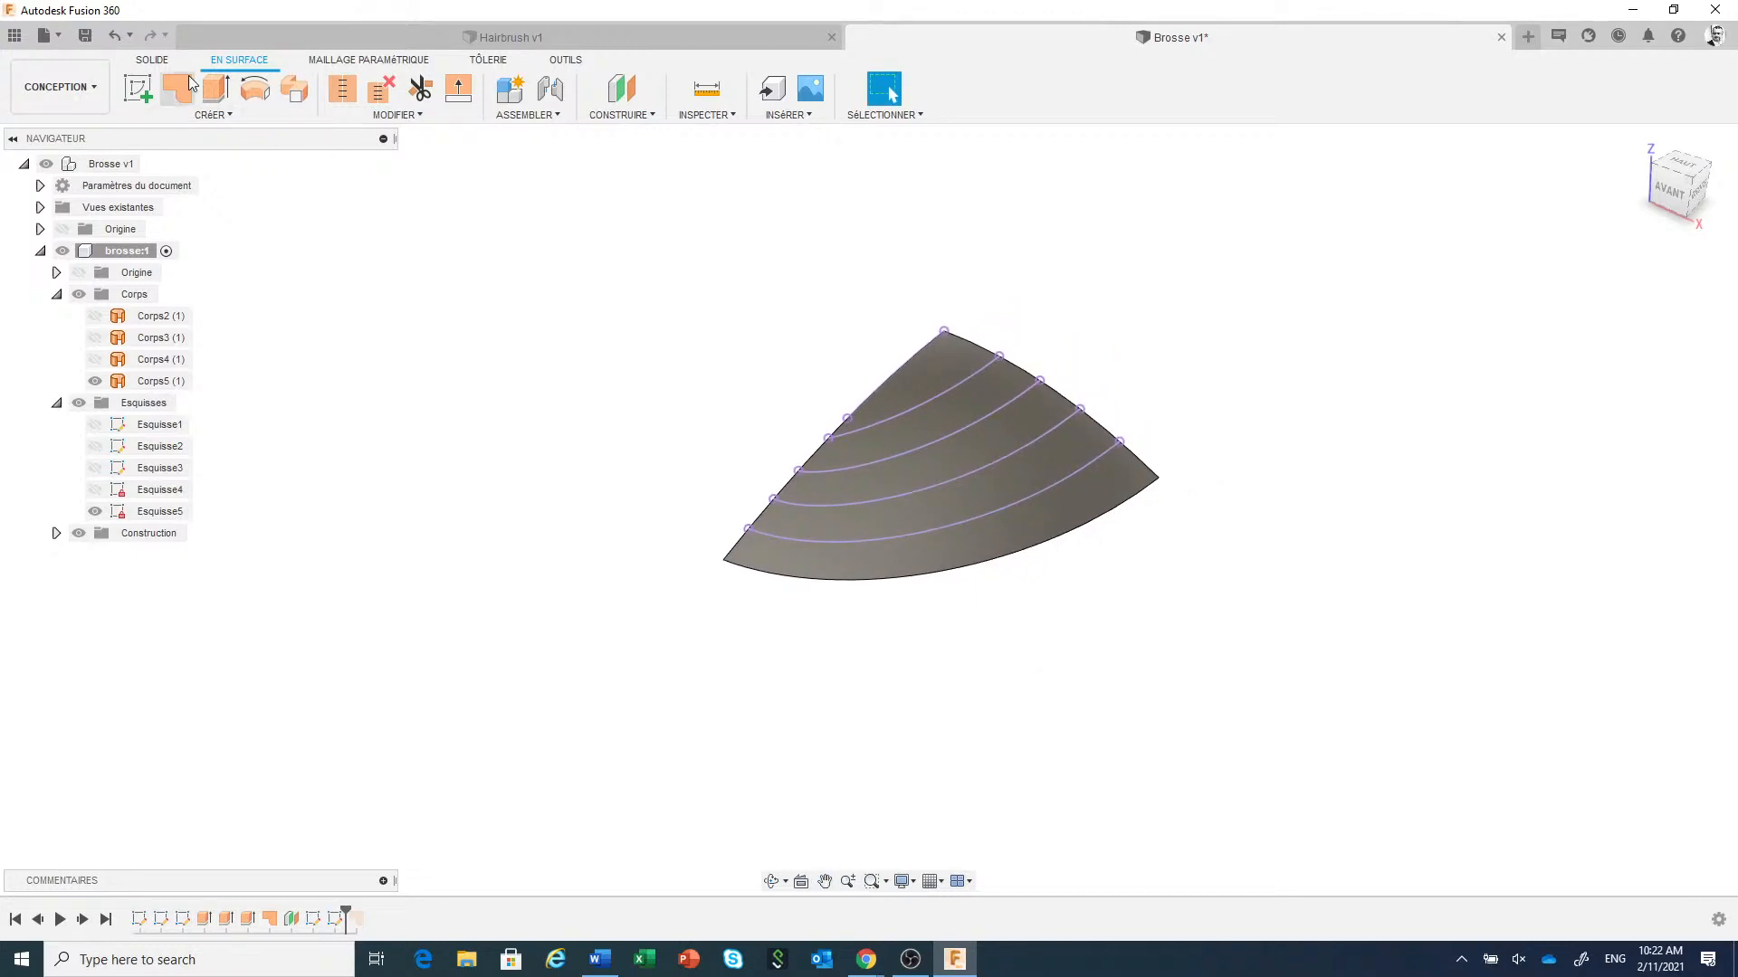
Start a solid cylinder on the horizontal origin plane with a 1.7 mm diameter base circle beside the patch's front tip.
left_click(154, 60)
left_click(183, 119)
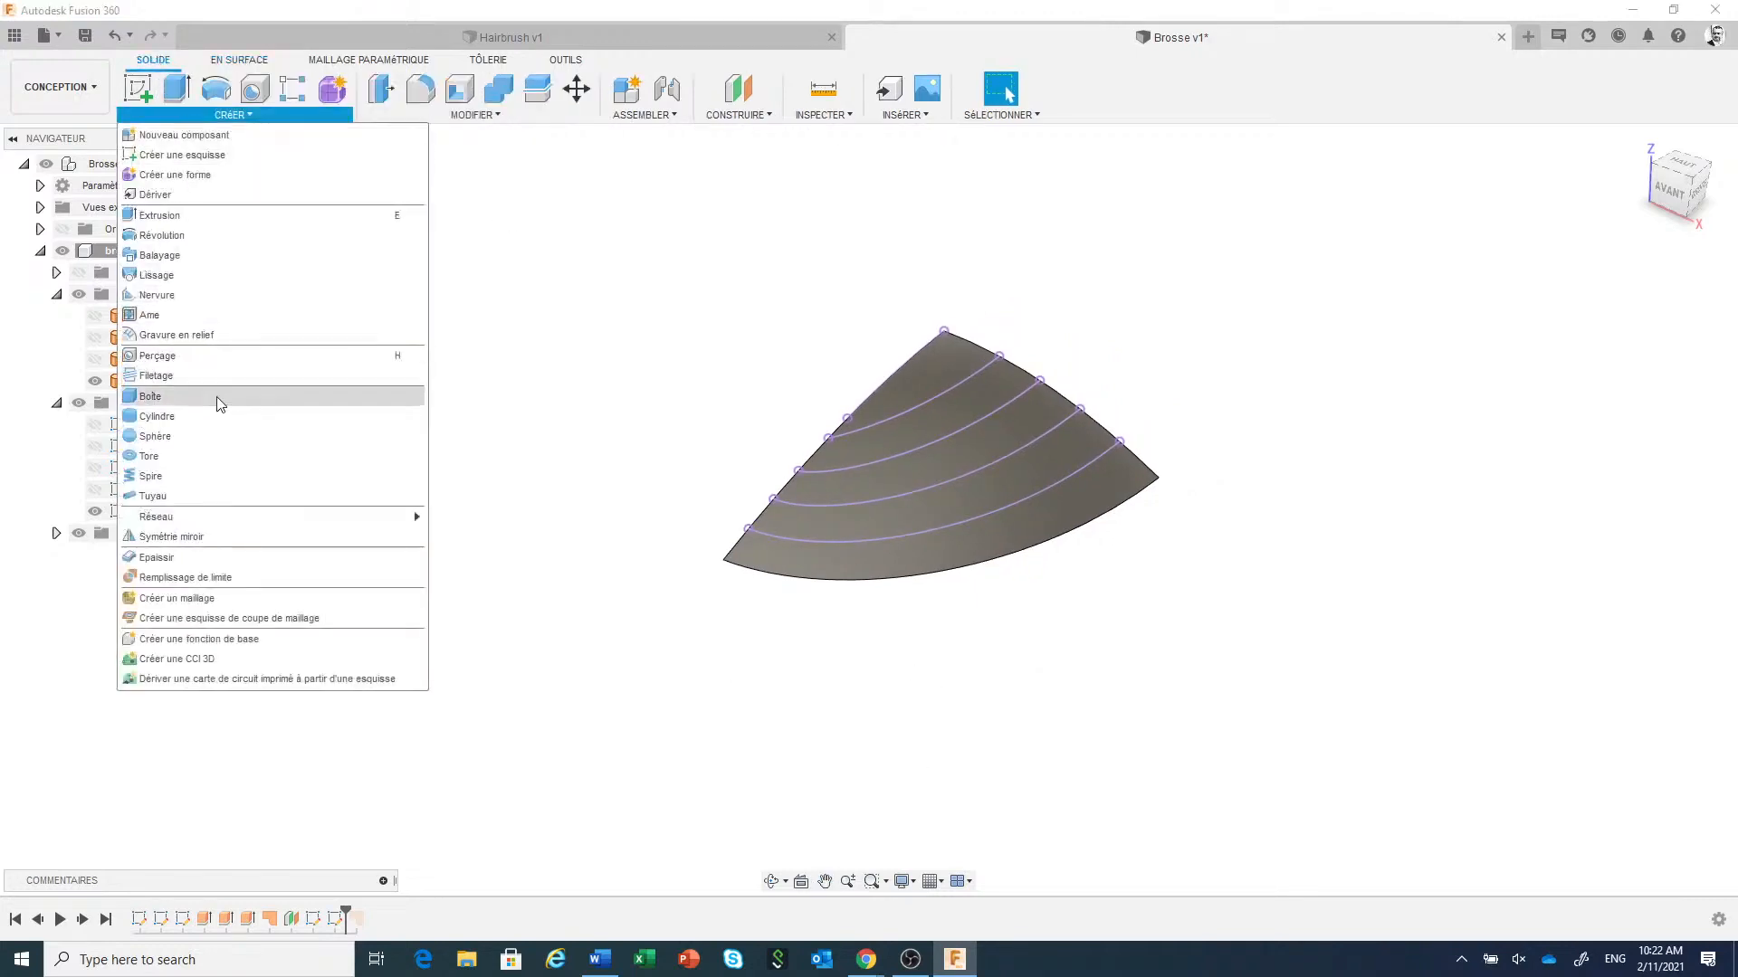
left_click(201, 425)
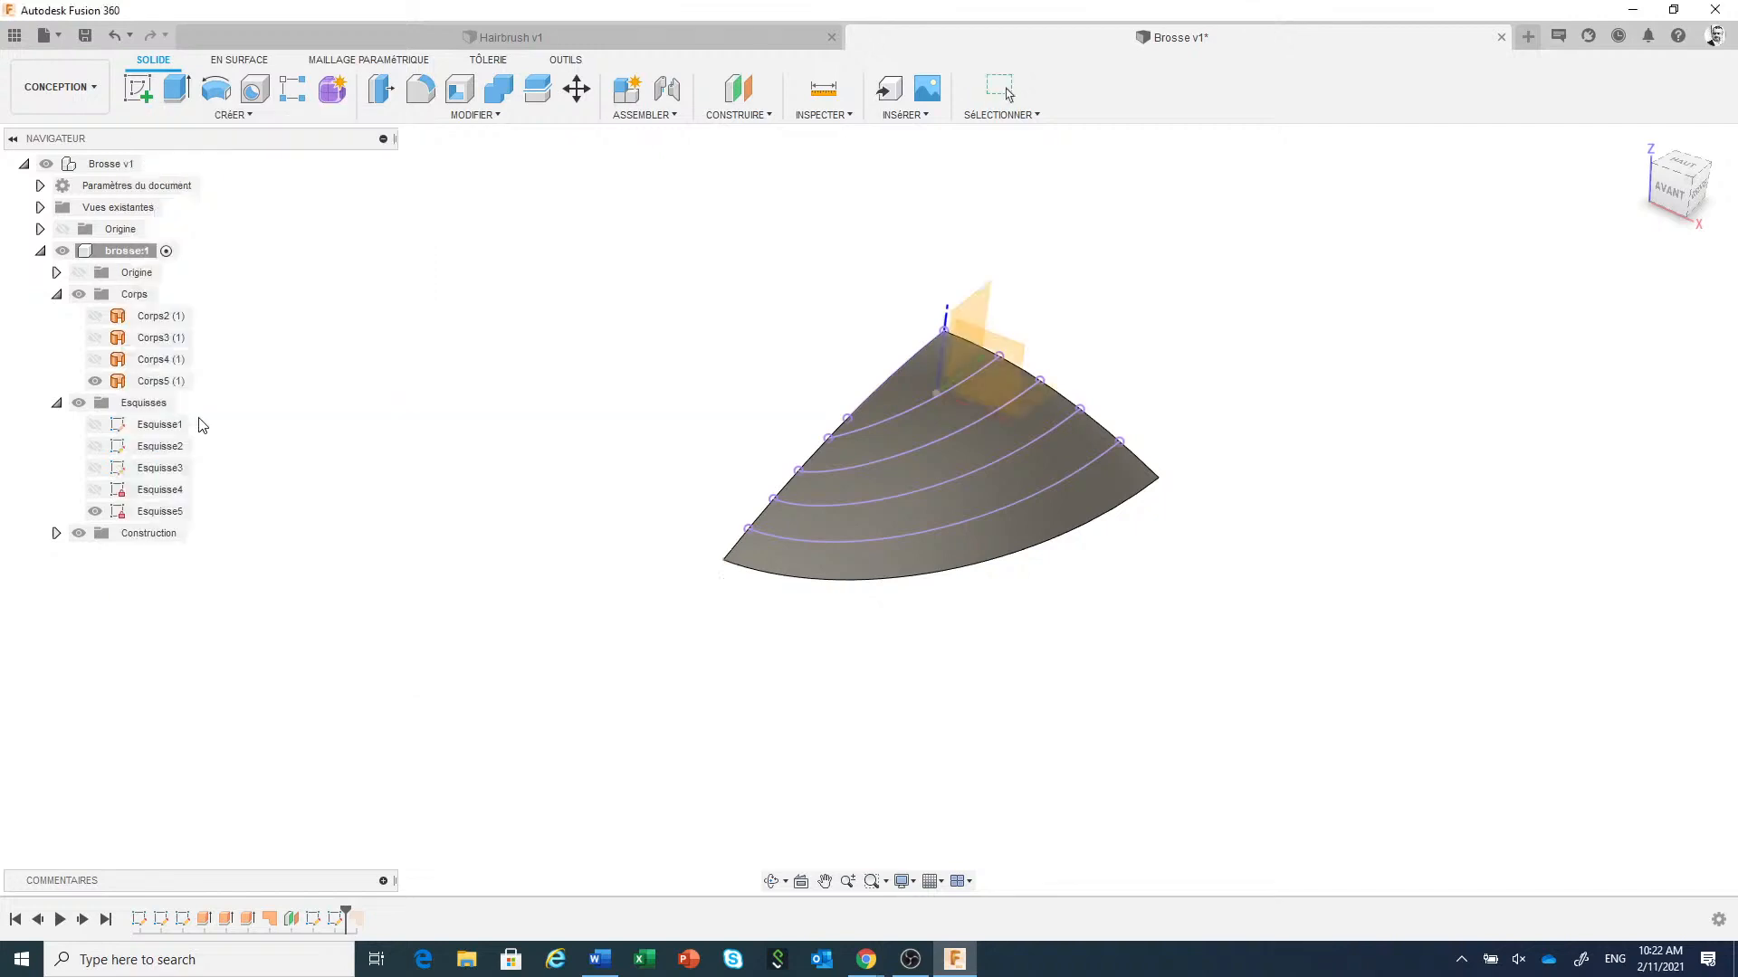
left_click(1045, 401)
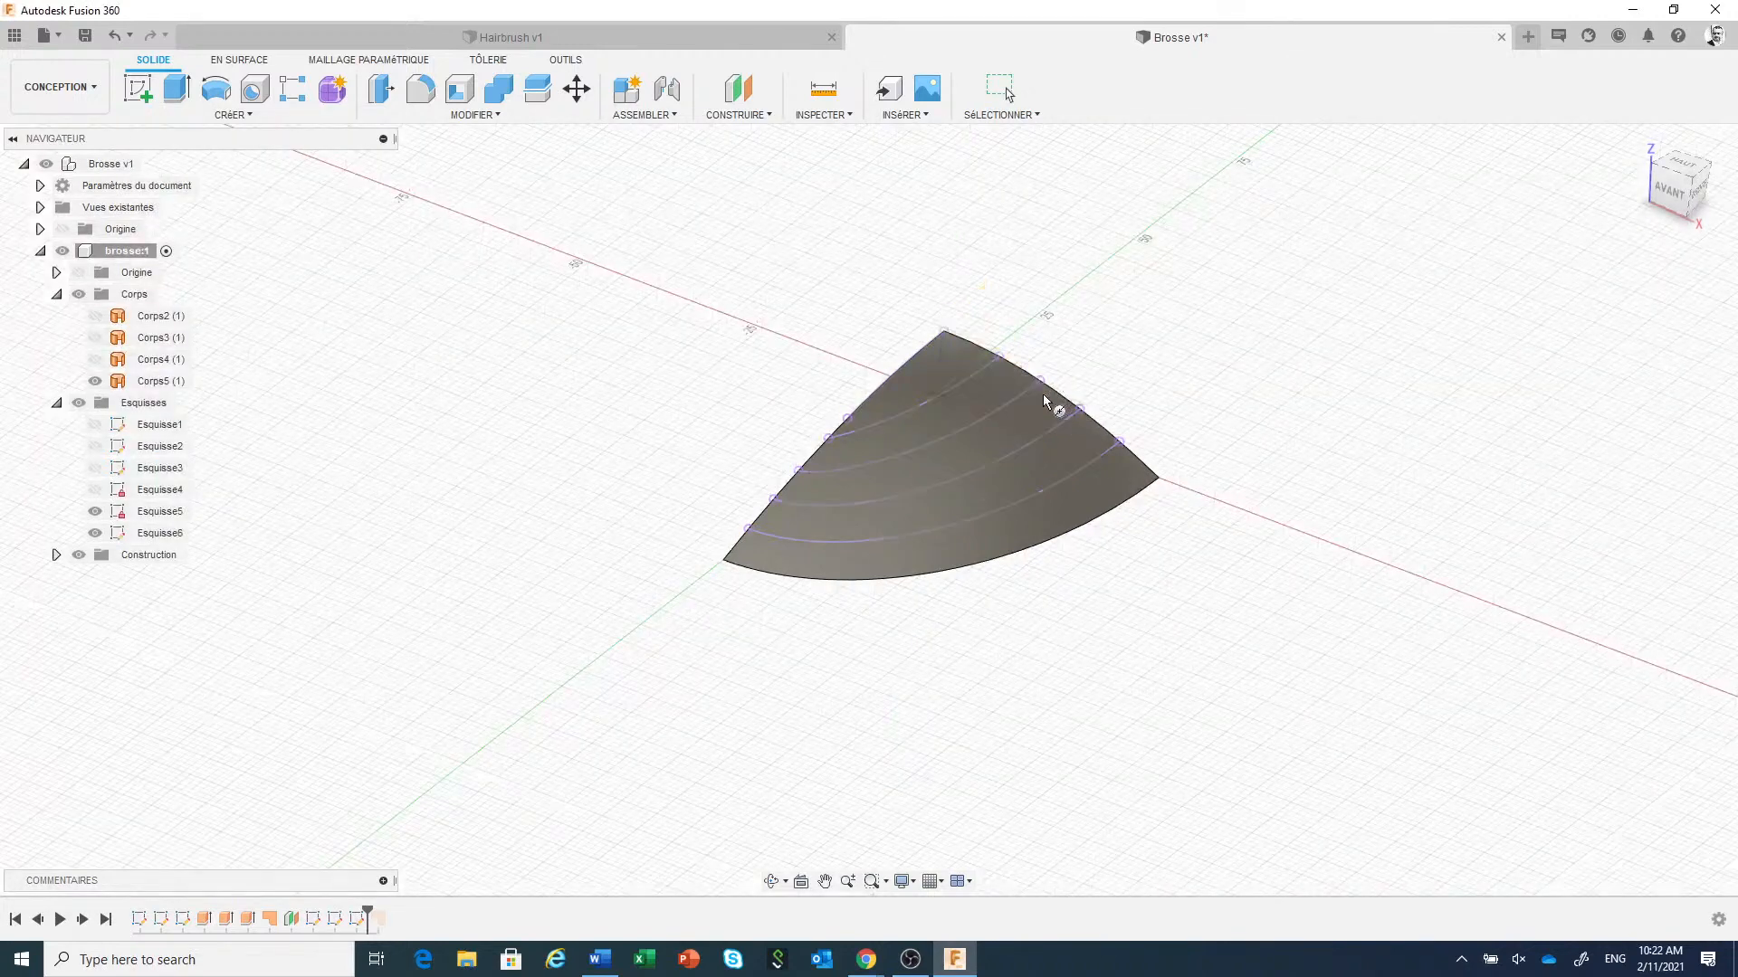
middle_click_drag(608, 628, 776, 504)
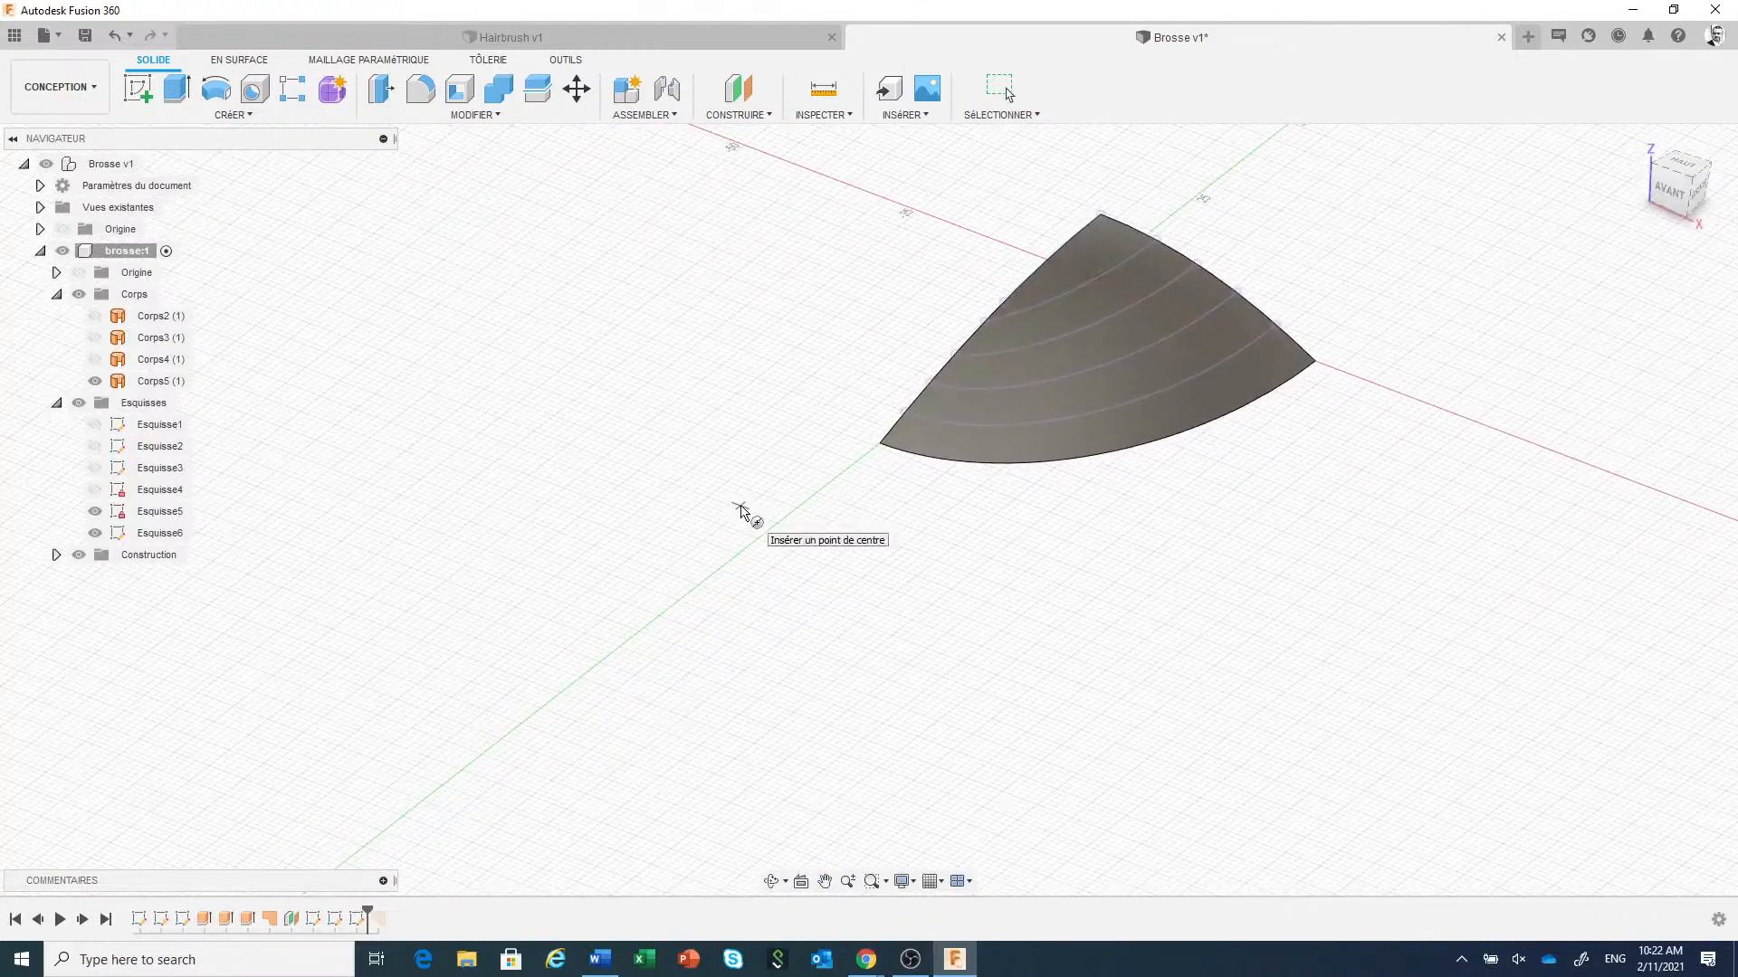
left_click(740, 505)
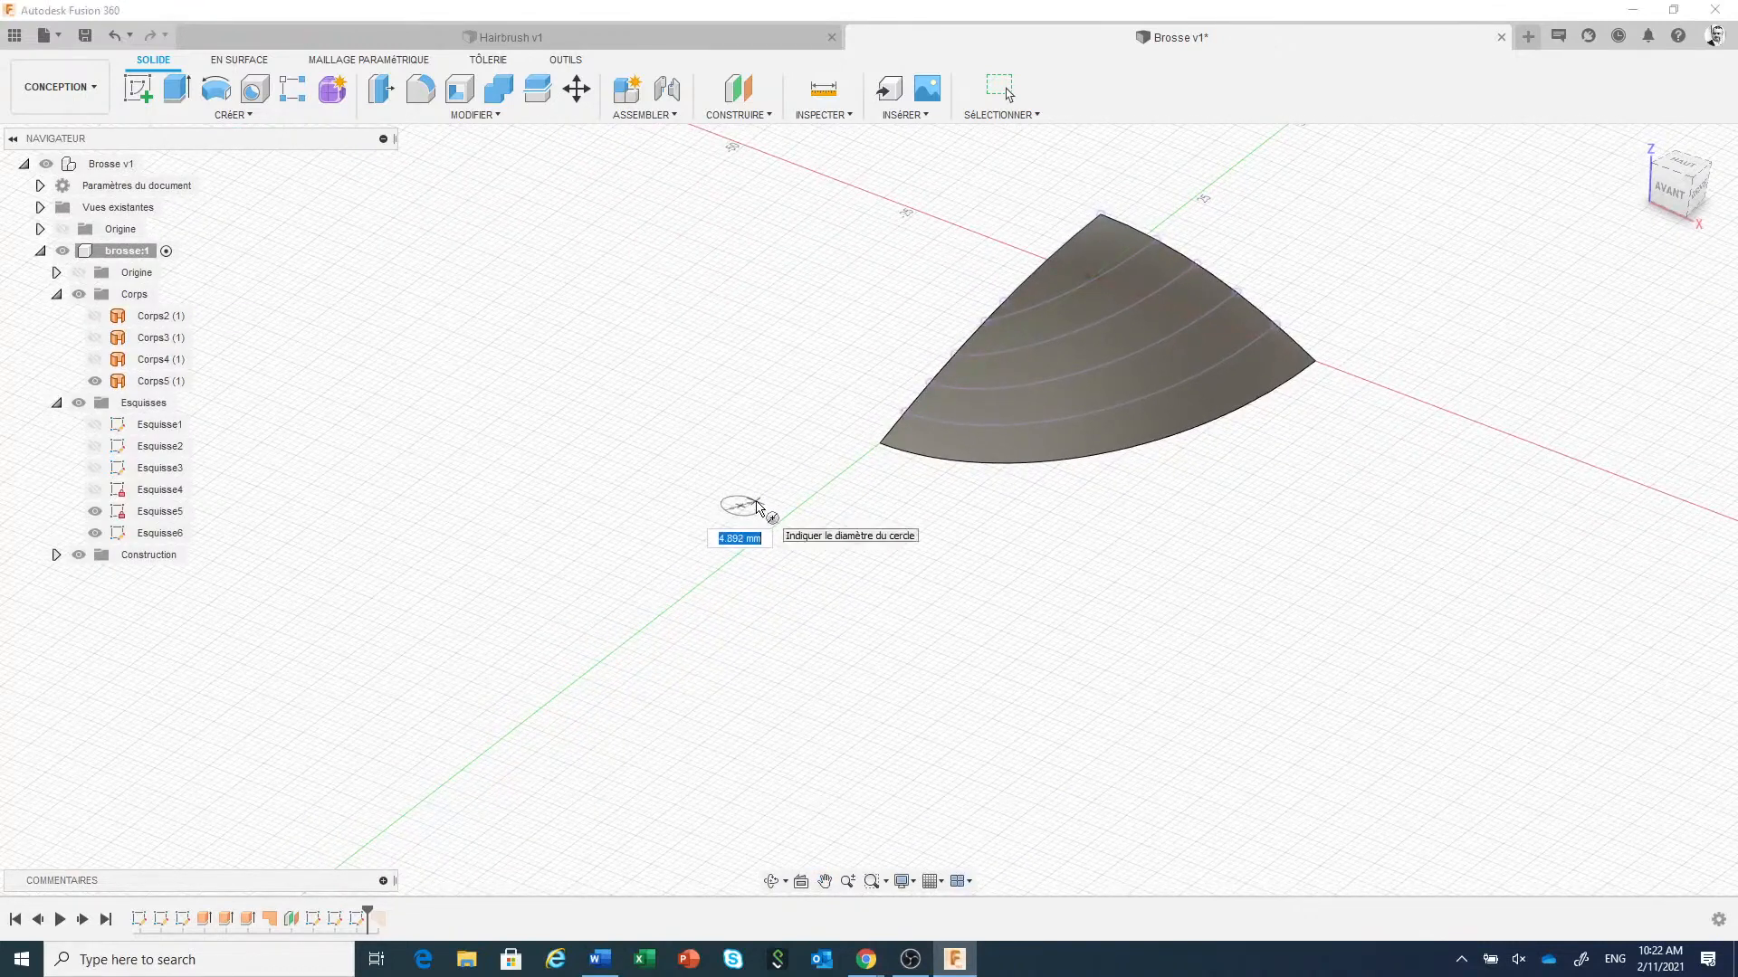
type("1.7")
key("Tab")
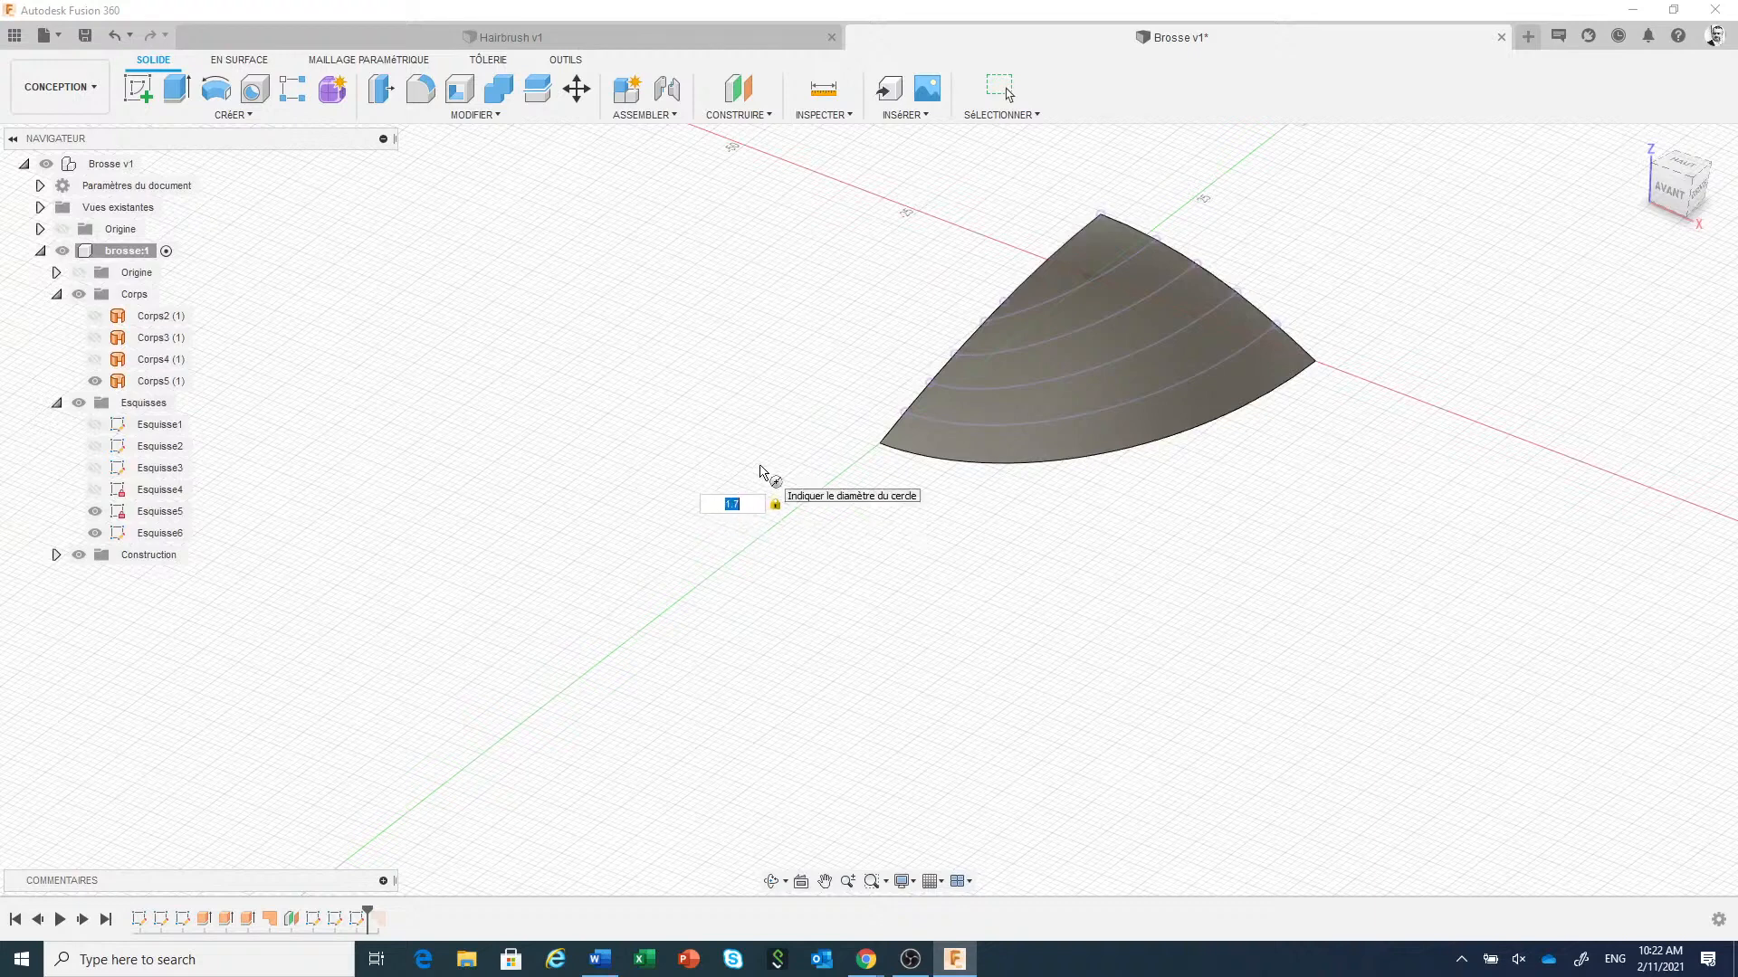
key("Return")
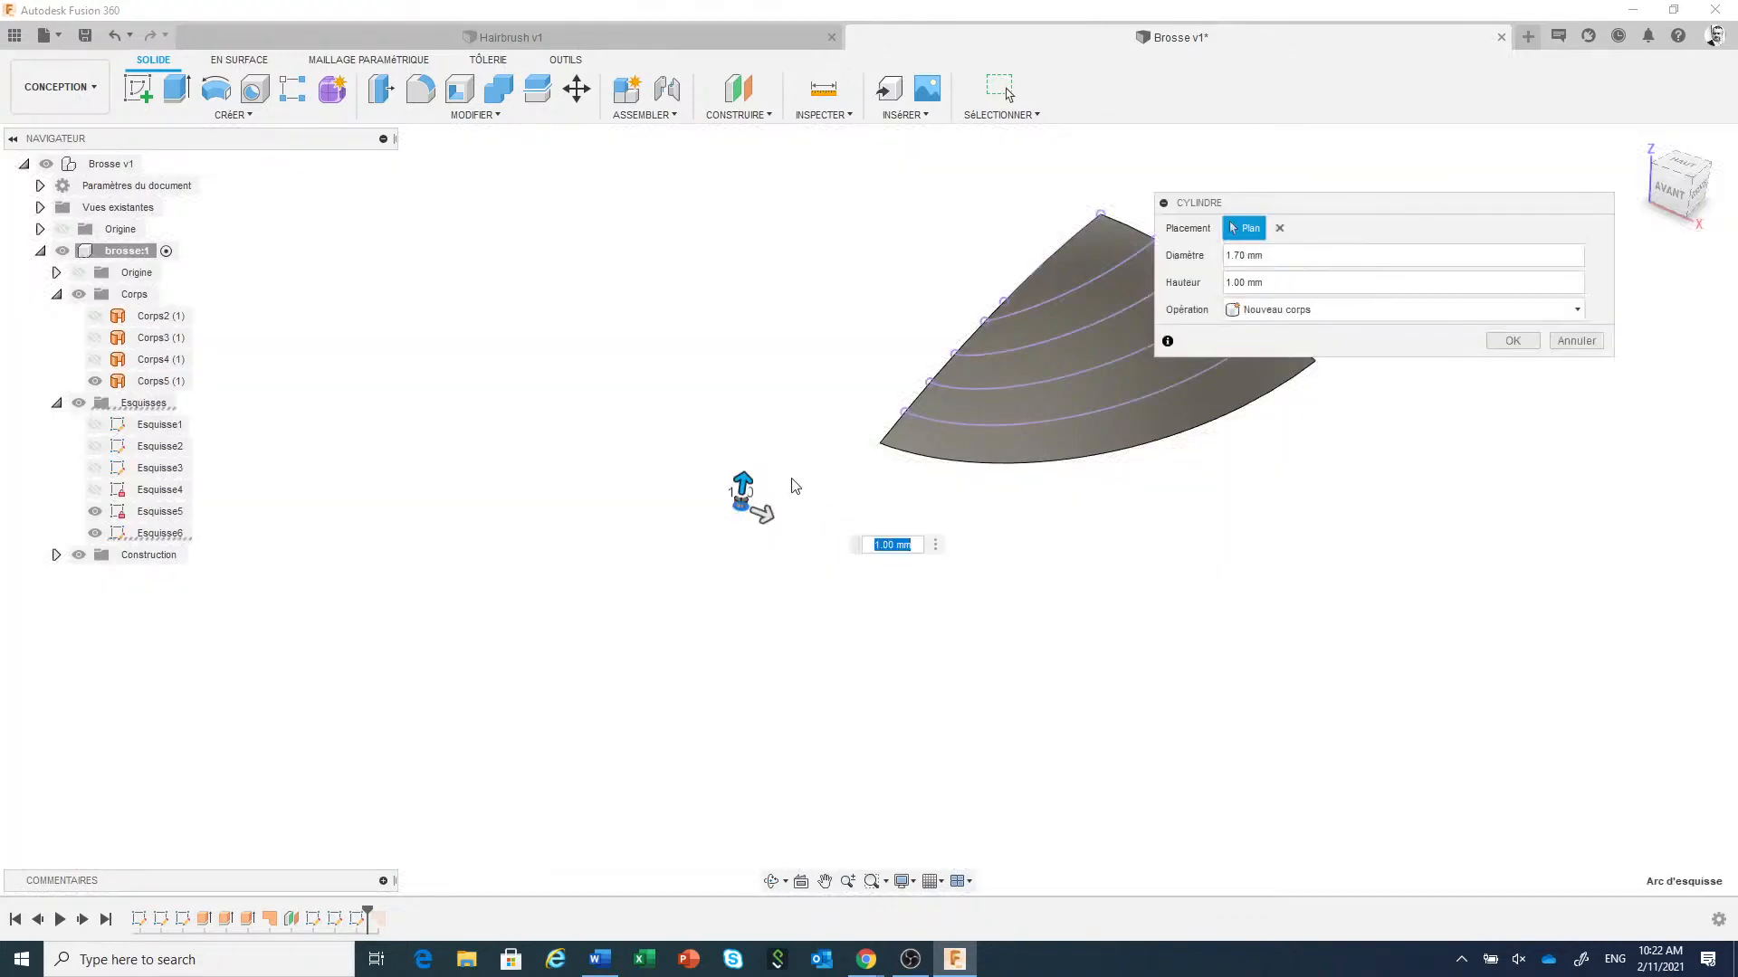
Set the cylinder's height to 14 mm and create it as a new body.
left_click_drag(744, 478, 746, 452)
type("14")
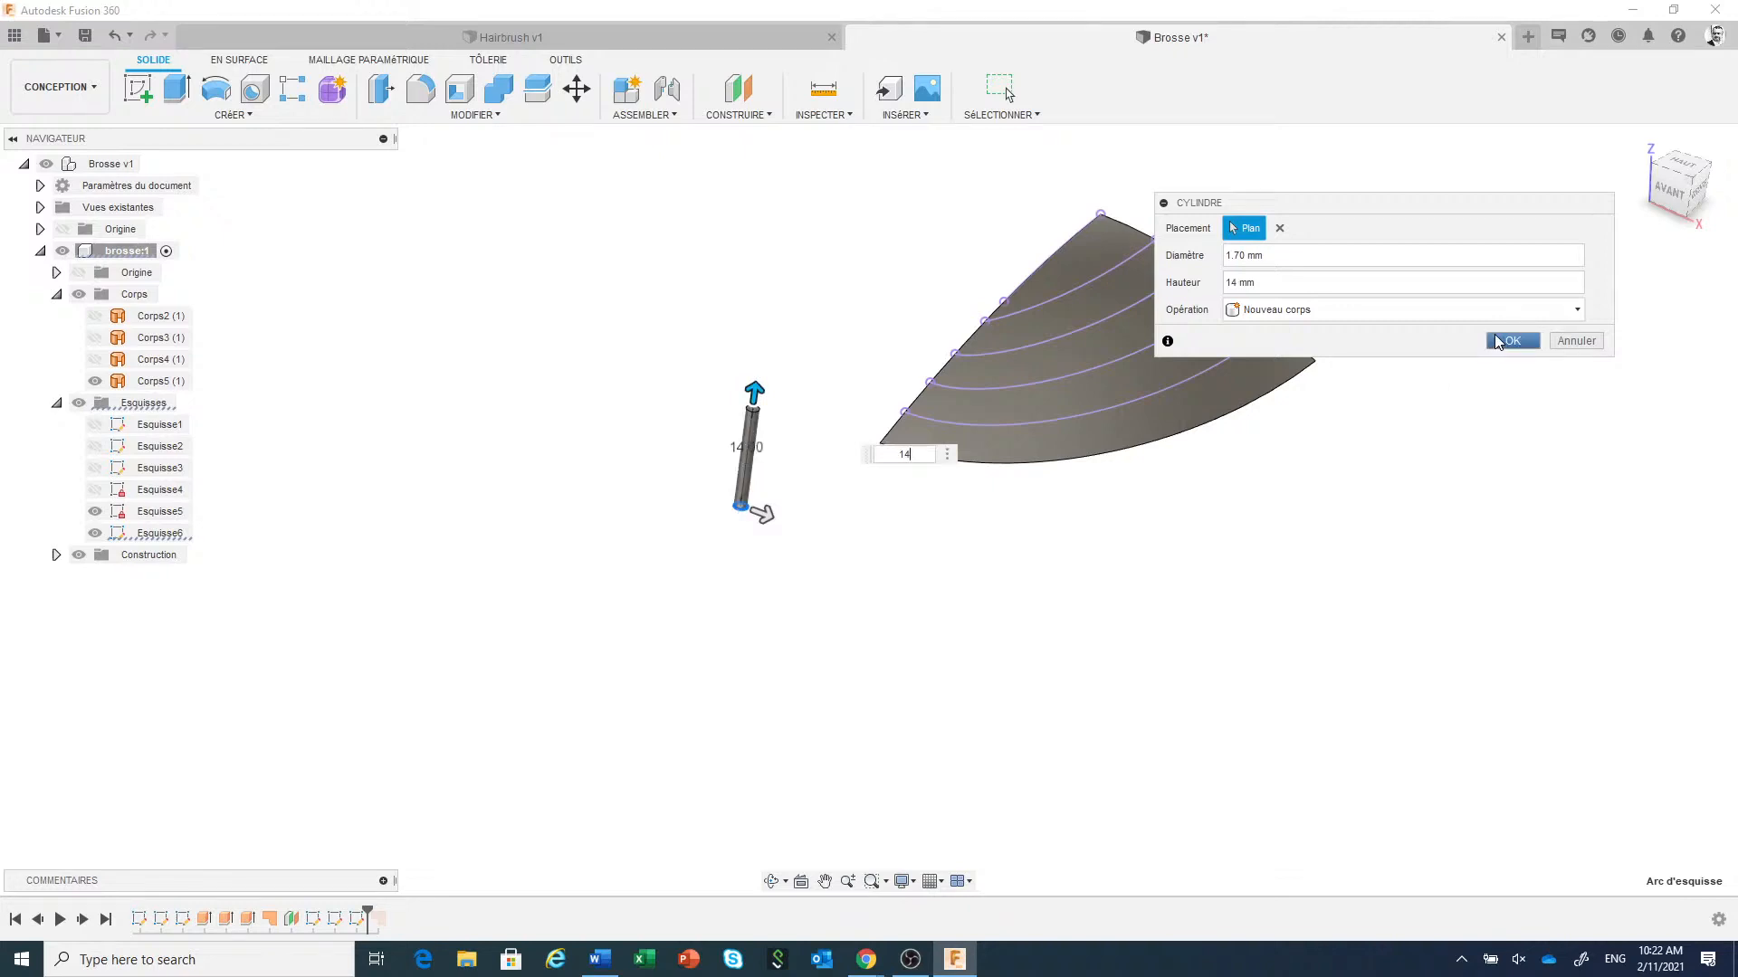
left_click(1509, 341)
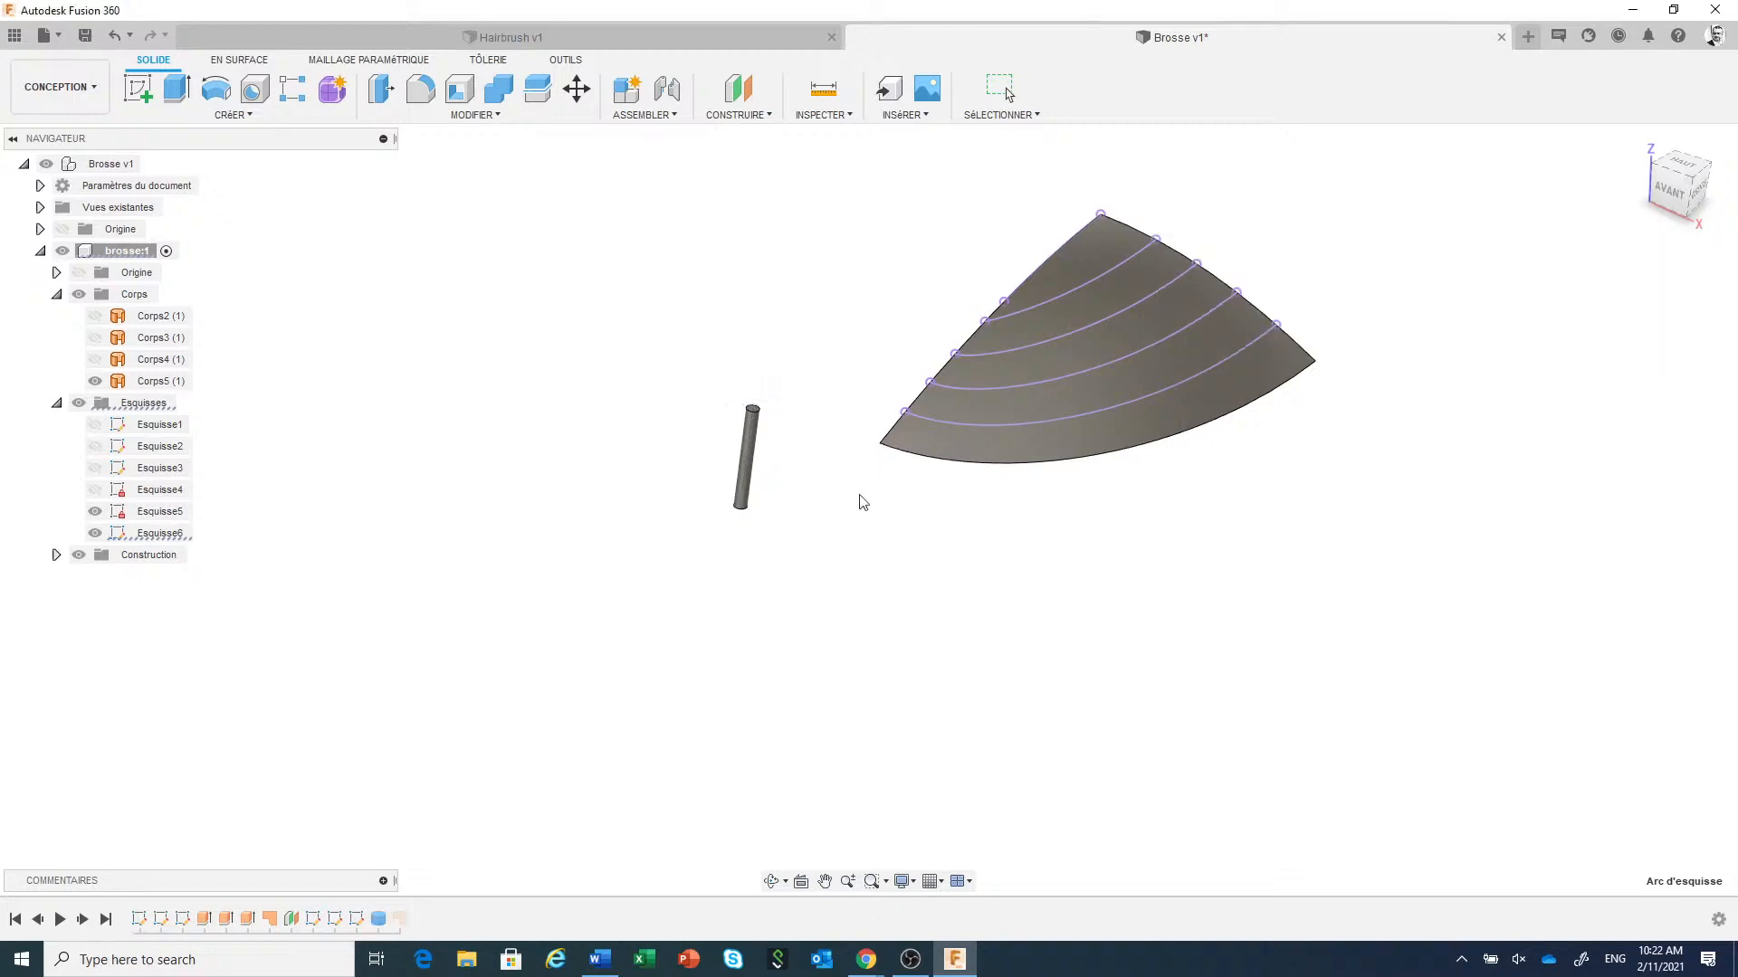
Start a solid sphere on the cylinder's top face, centred on the middle of that face.
scroll(834, 527, "down", 3)
scroll(835, 527, "up", 5)
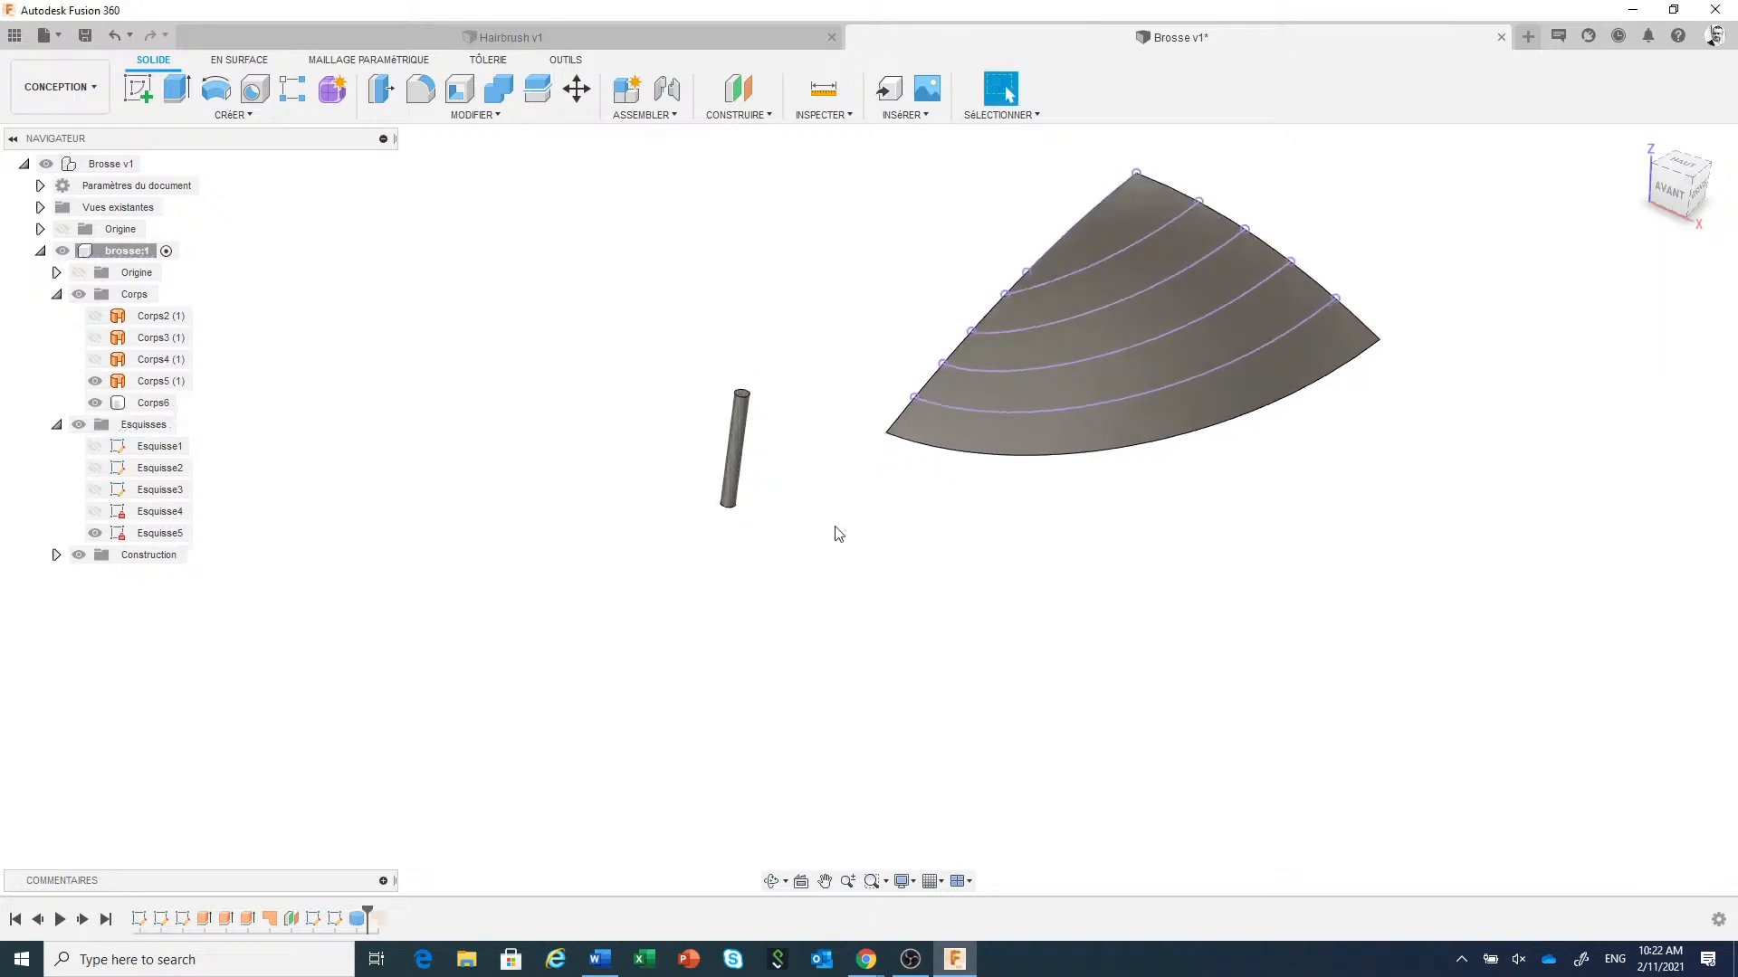
middle_click_drag(830, 516, 916, 606, "shift")
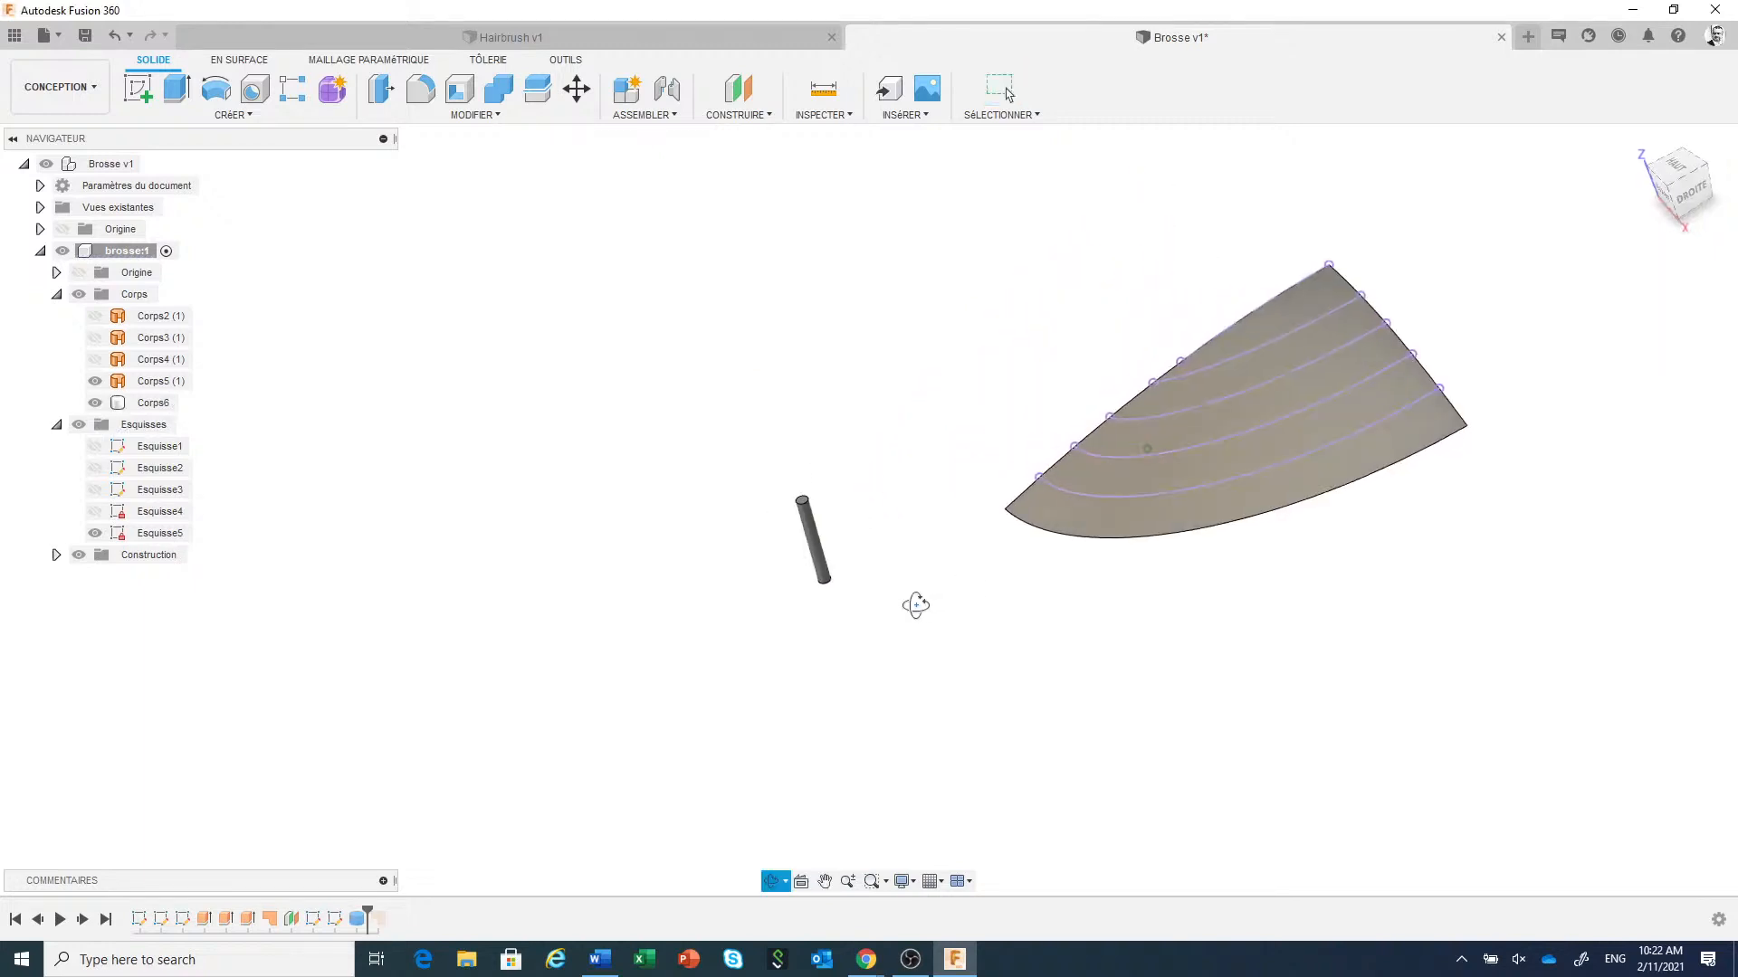
scroll(866, 539, "up", 5)
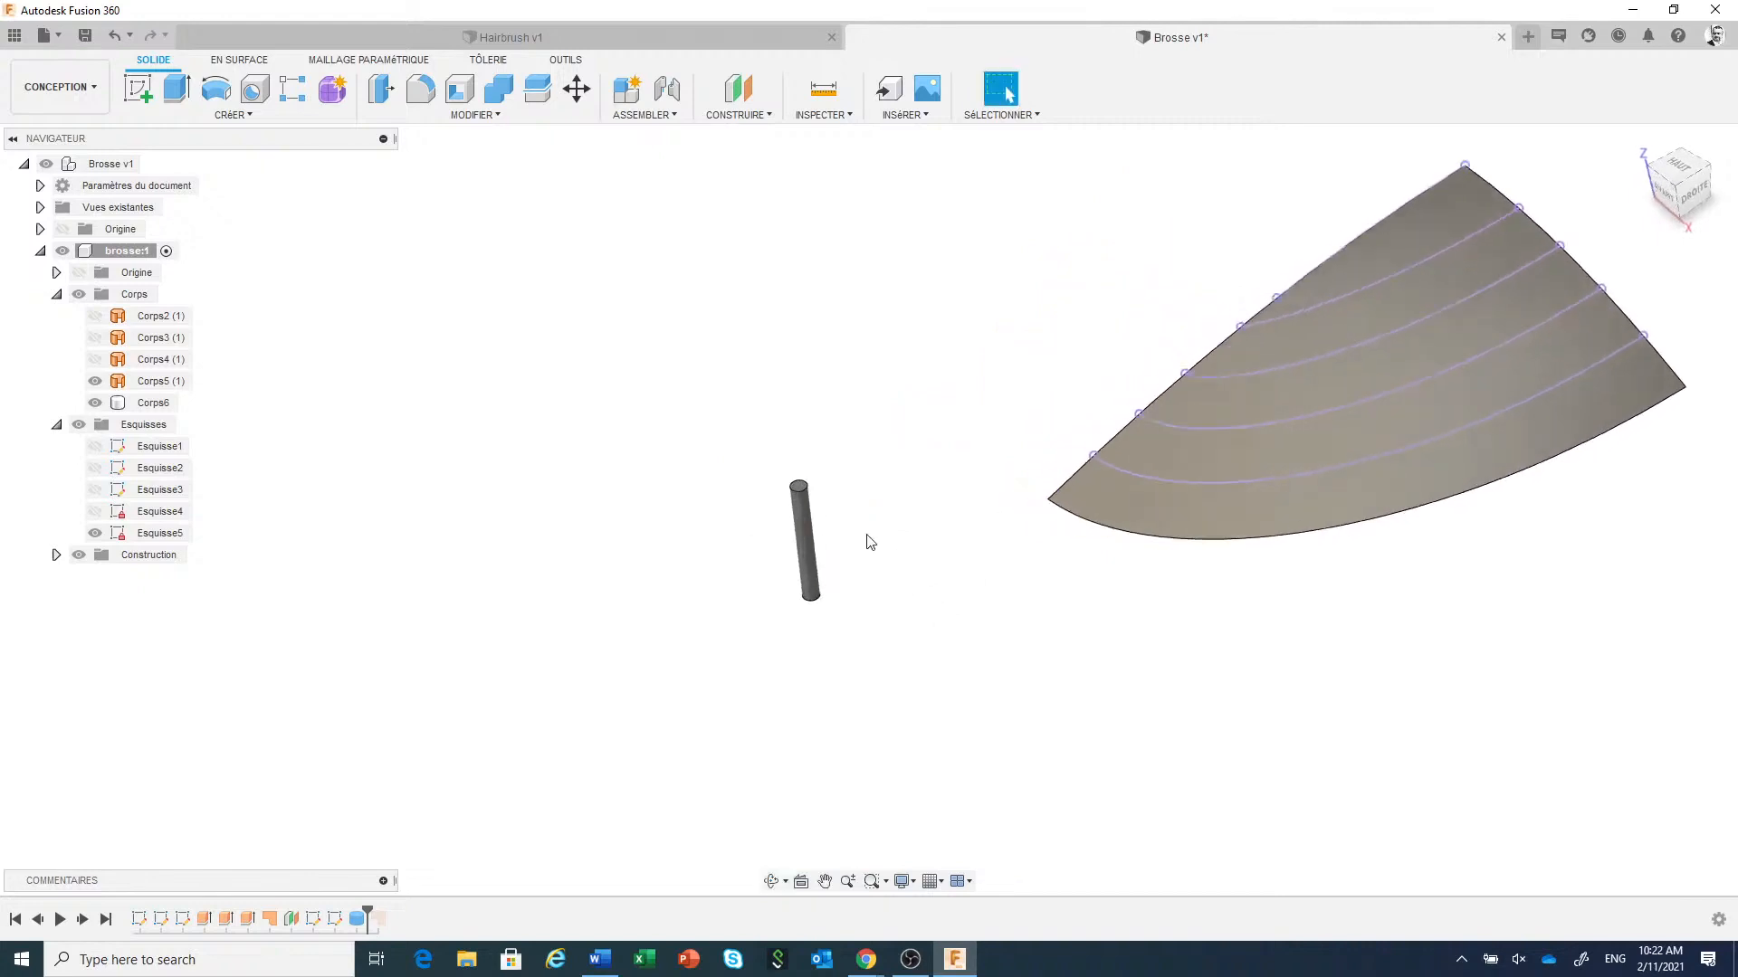
left_click(273, 117)
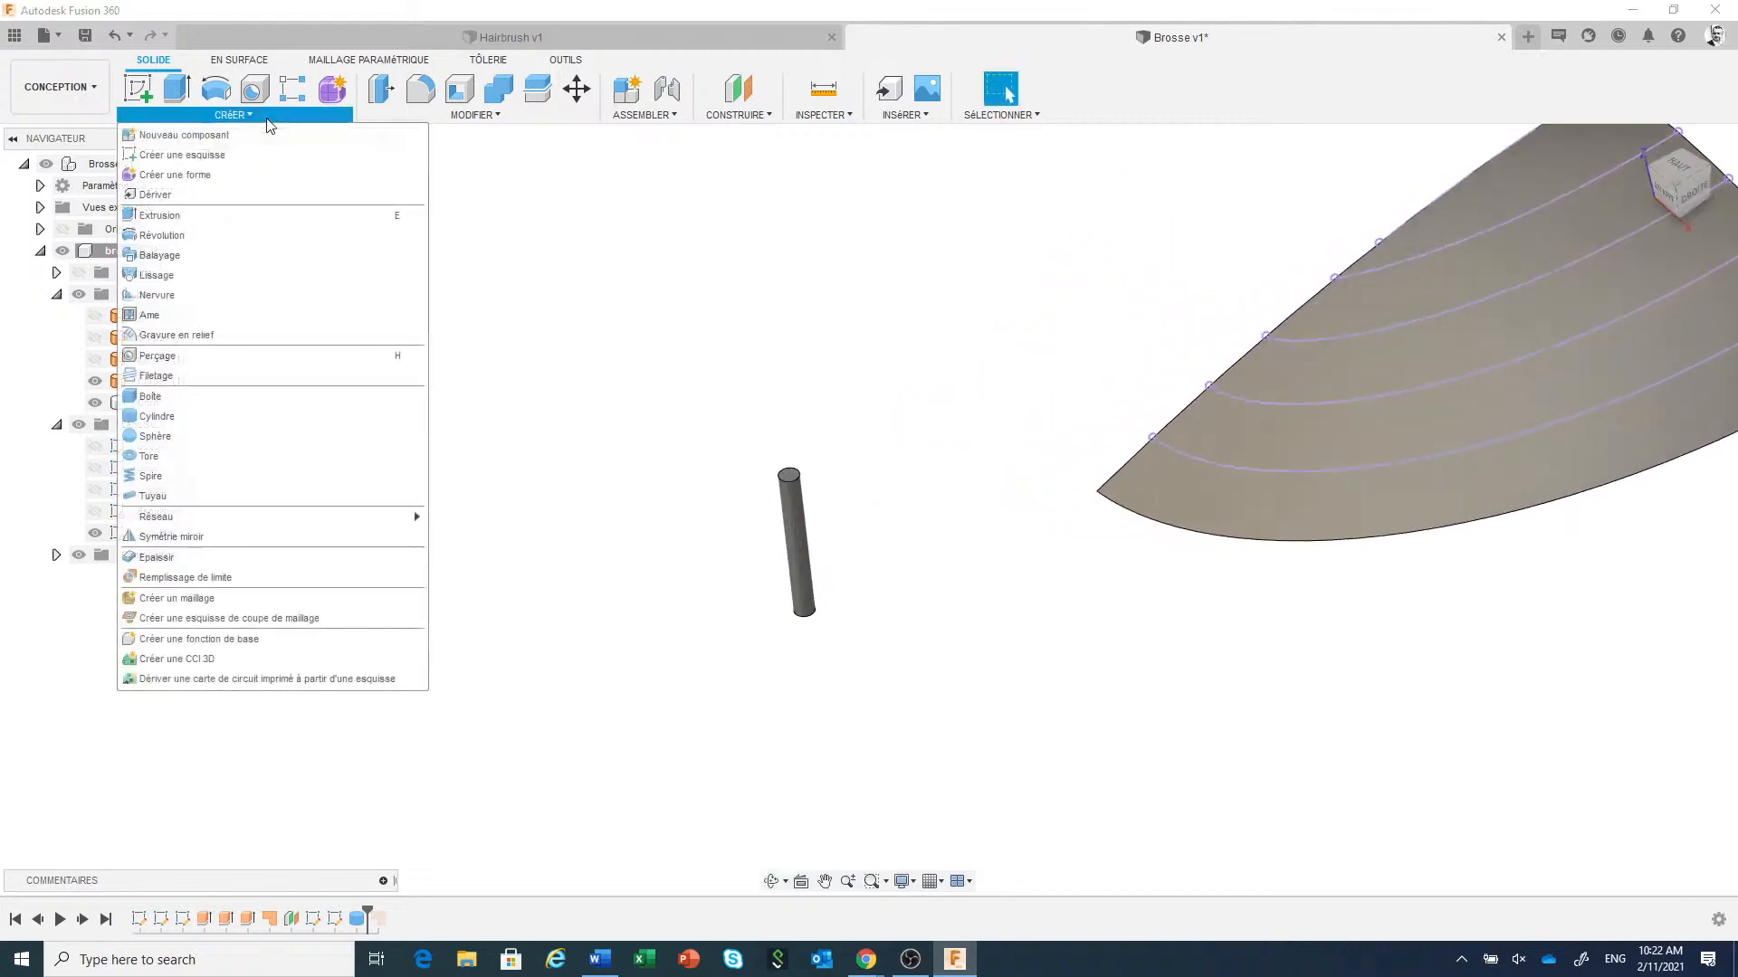
left_click(164, 441)
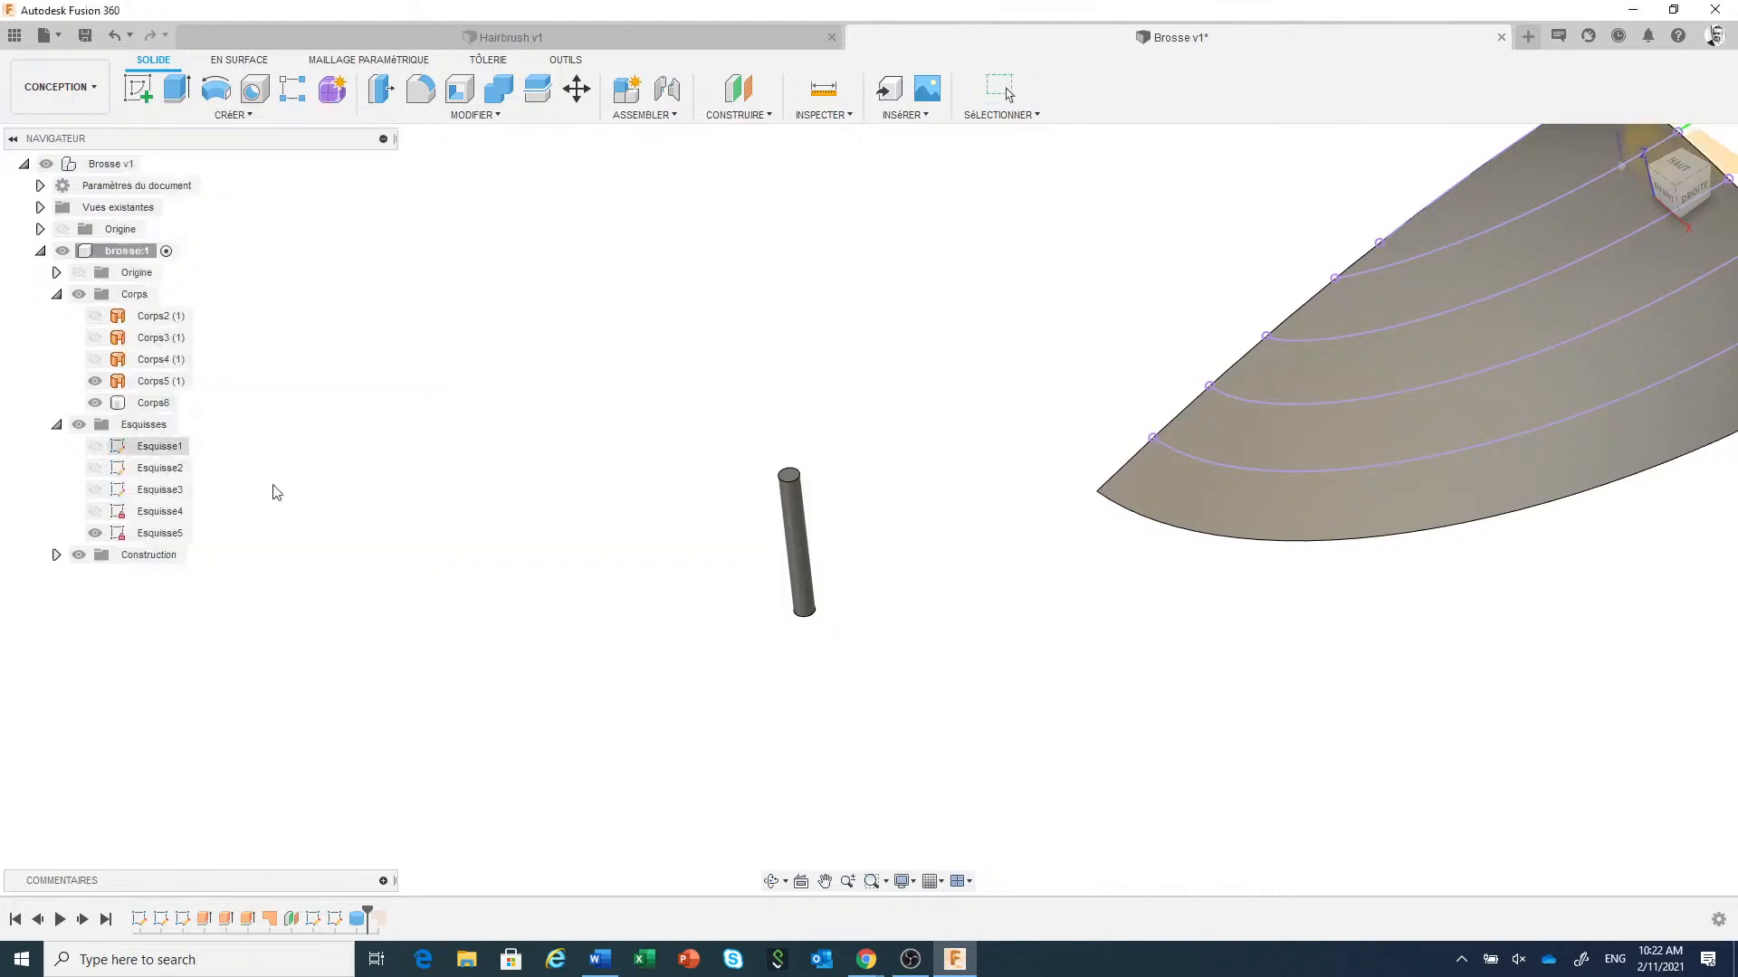
scroll(828, 547, "up", 3)
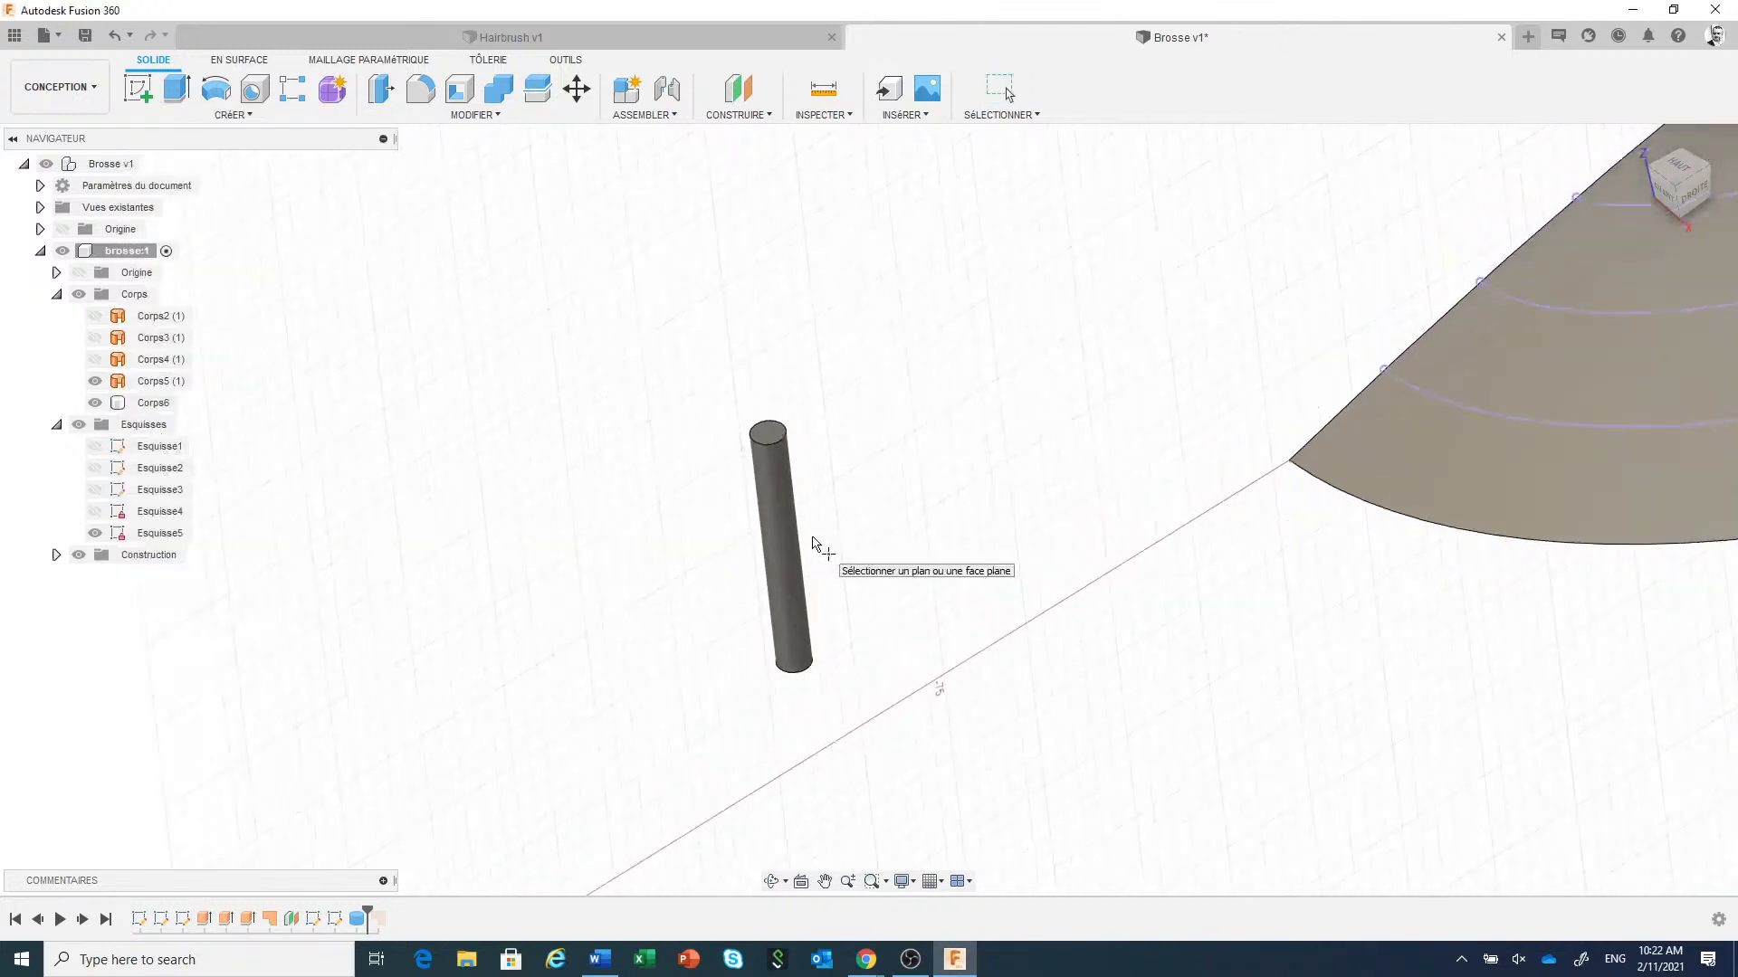
left_click(769, 437)
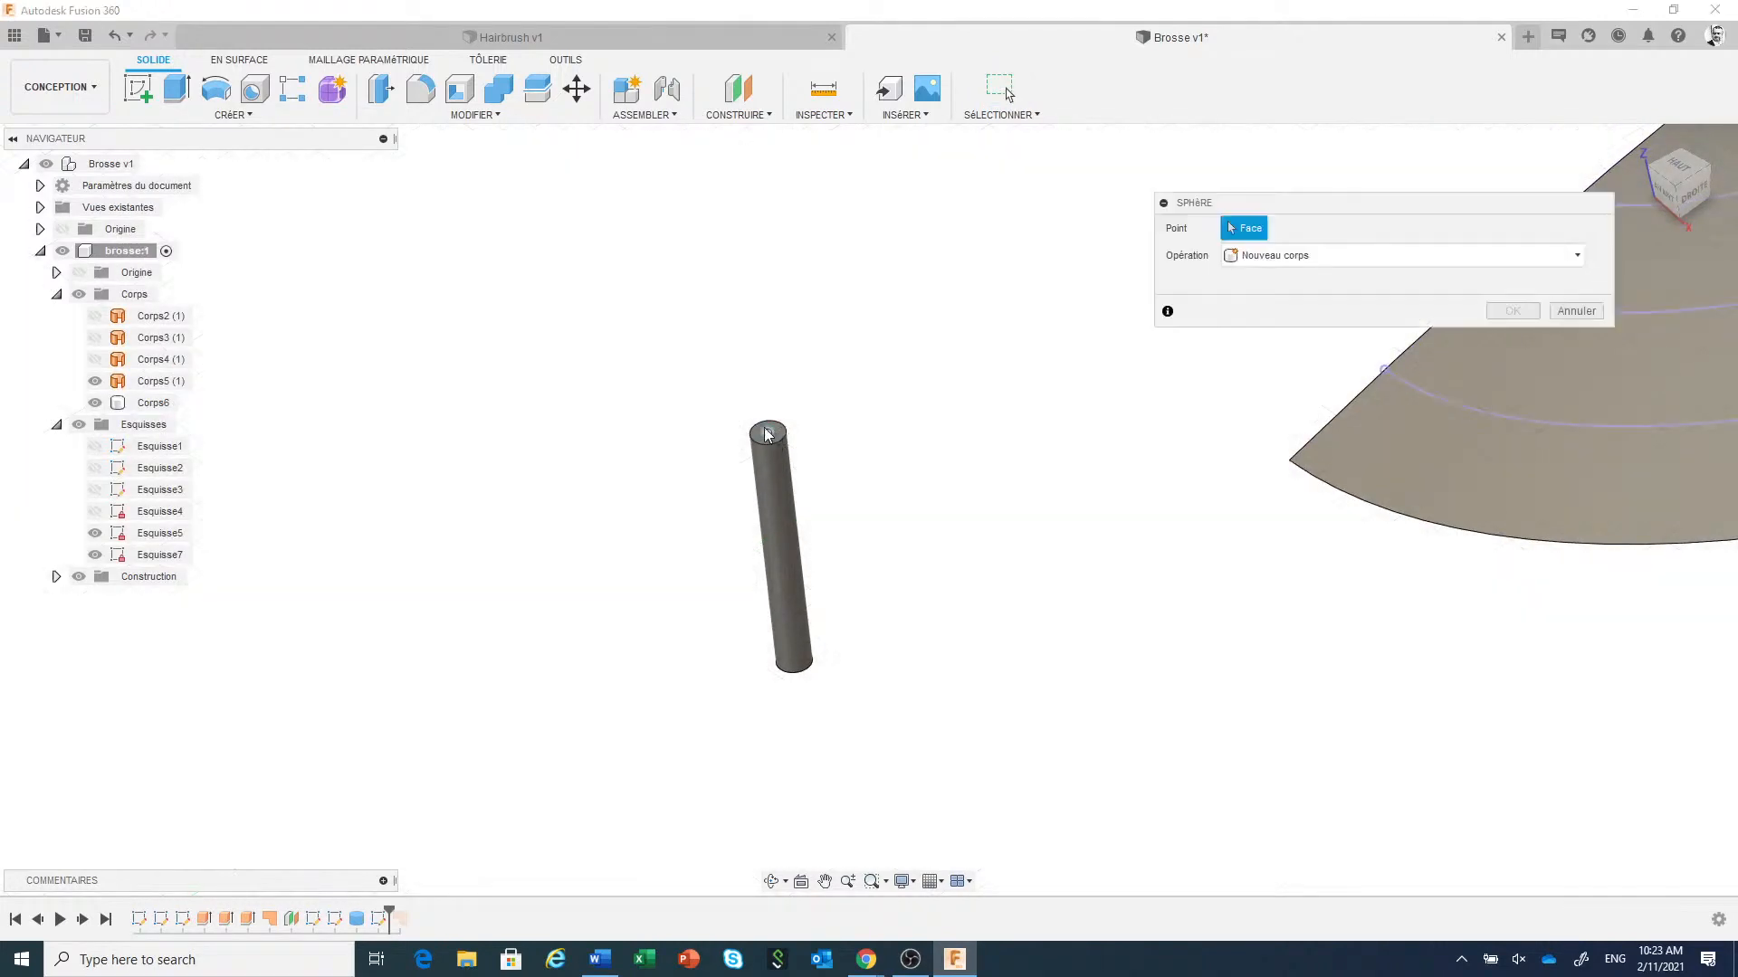
left_click(767, 436)
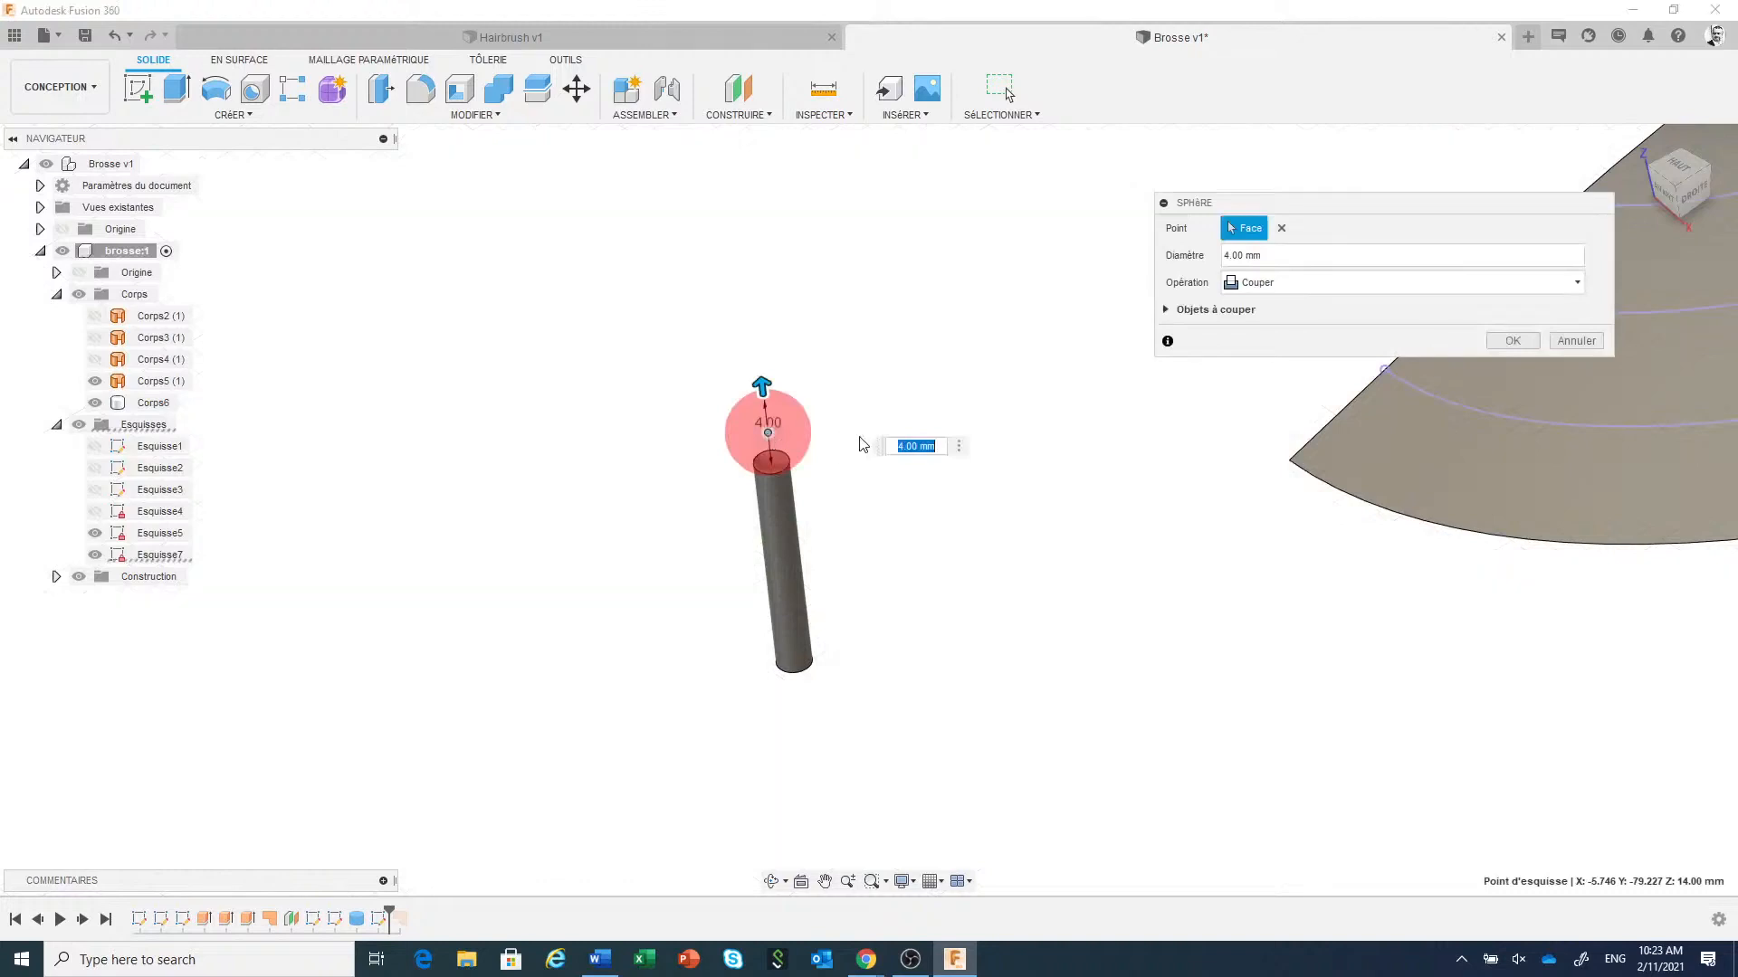
Set the sphere's diameter to 2.5 mm and its operation to Joindre, and create it on the cylinder.
type("2")
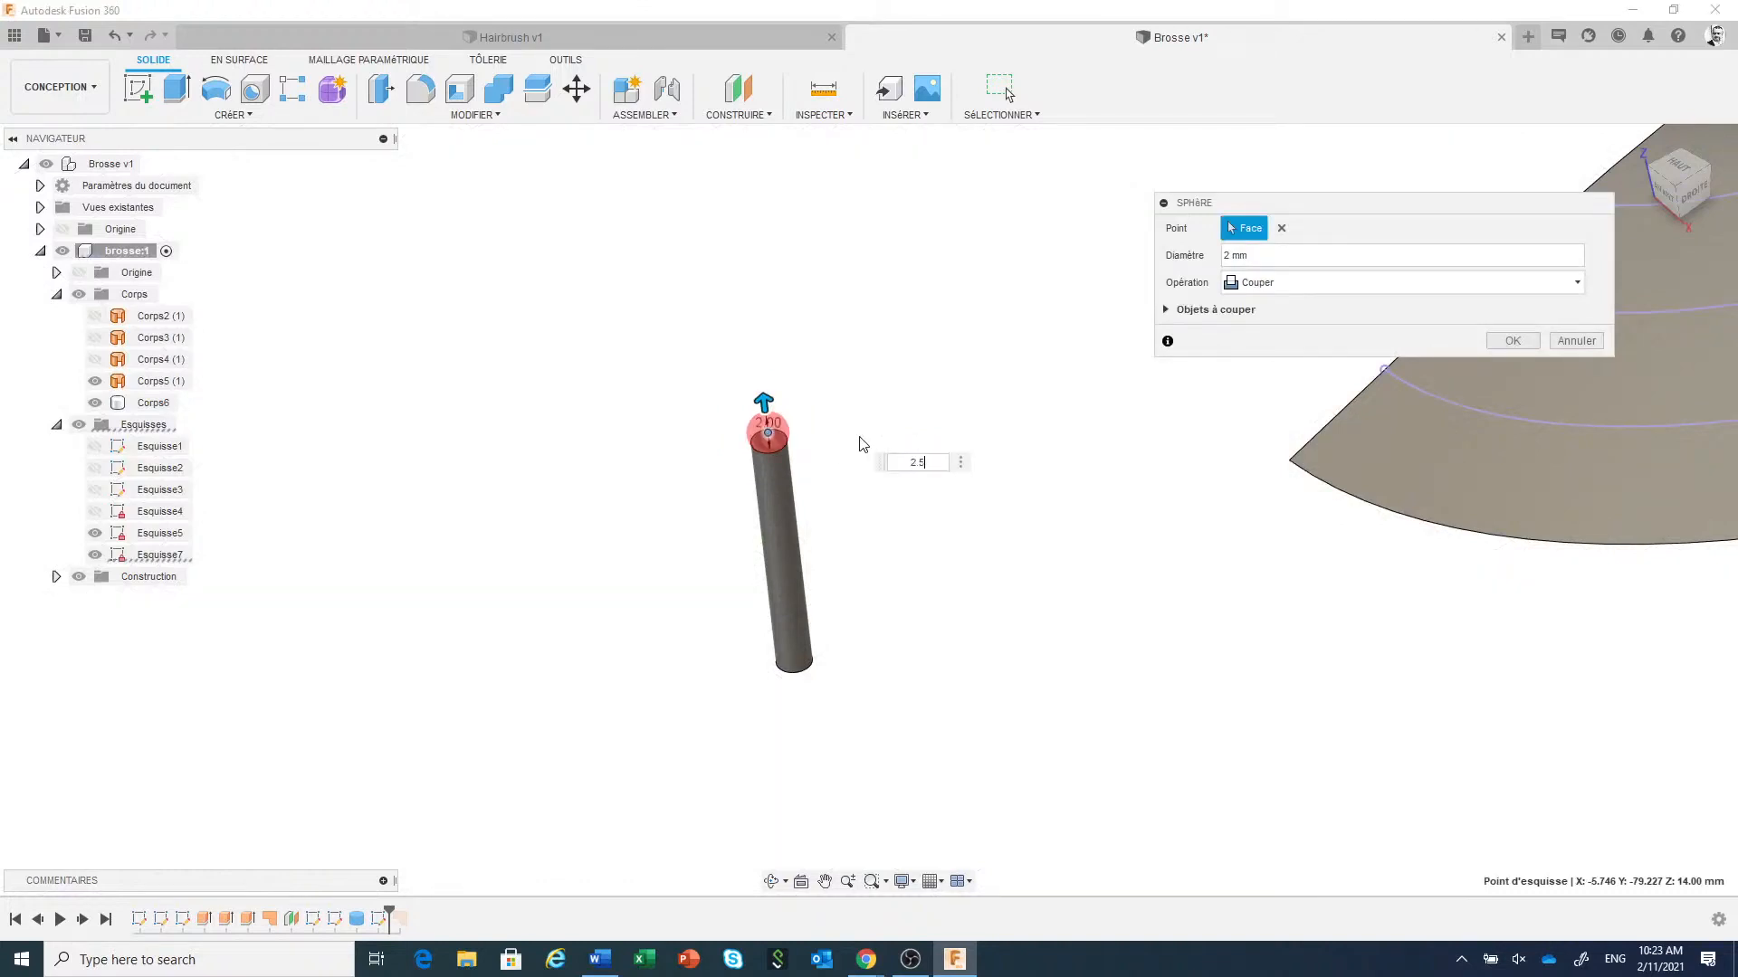
type(".5")
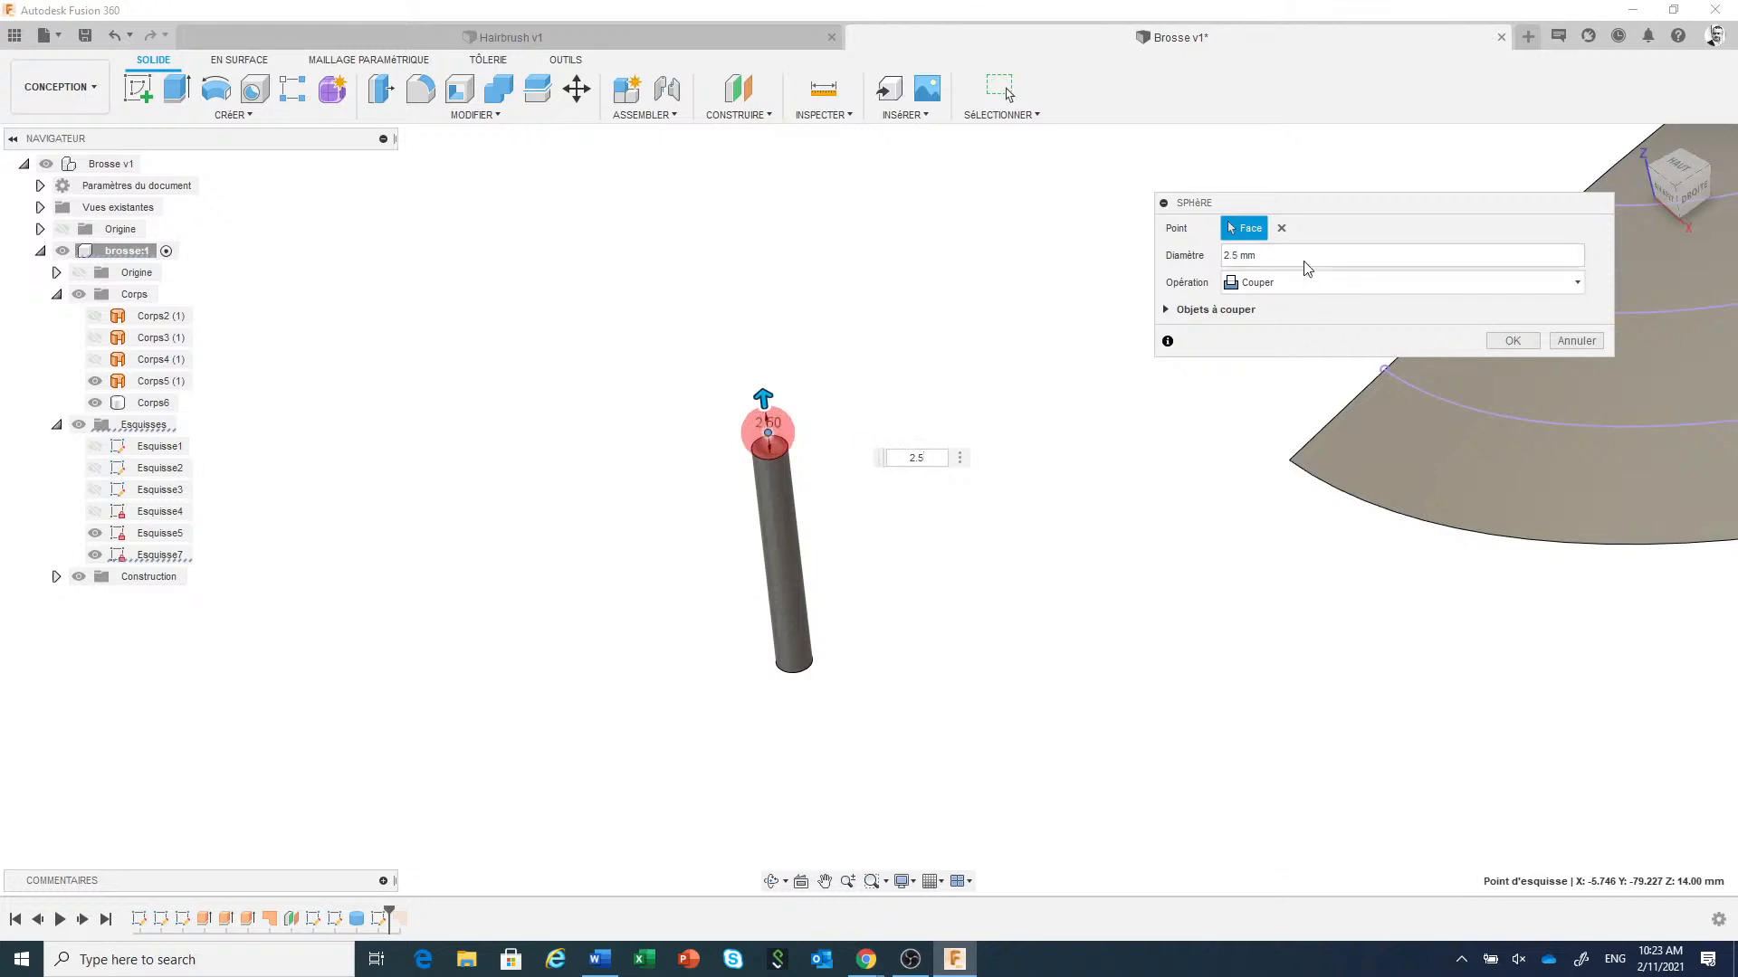
left_click(1309, 287)
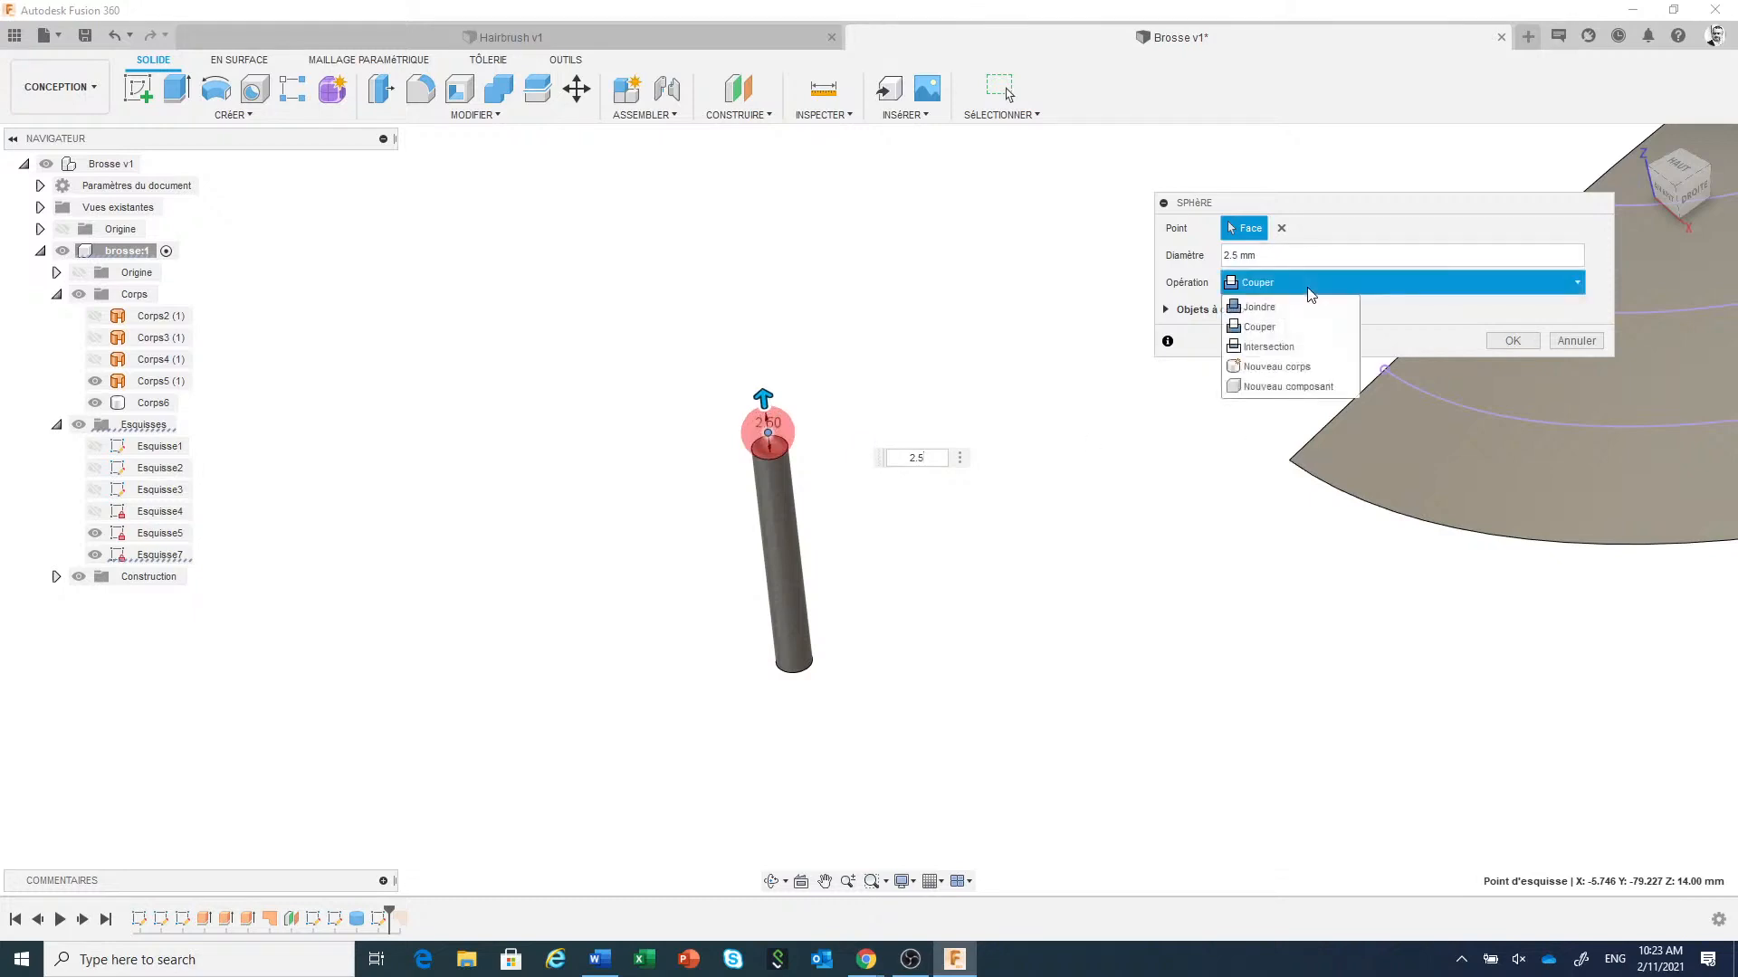
left_click(1291, 309)
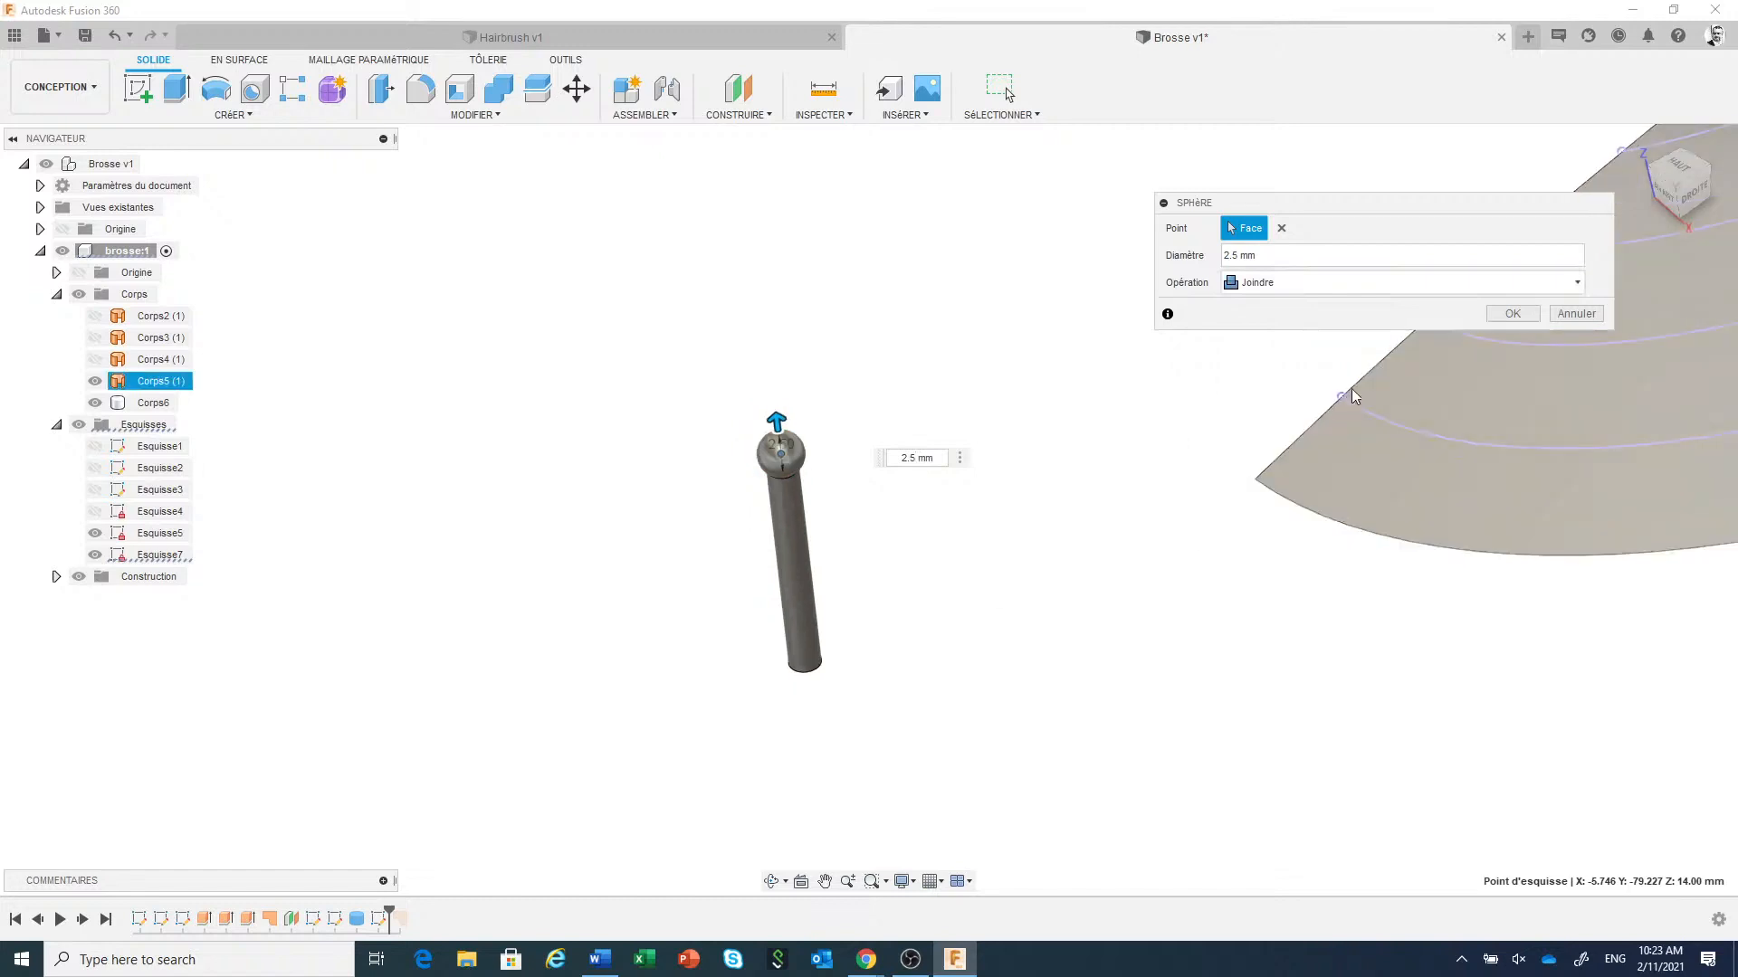
left_click(1512, 314)
scroll(1066, 547, "down", 5)
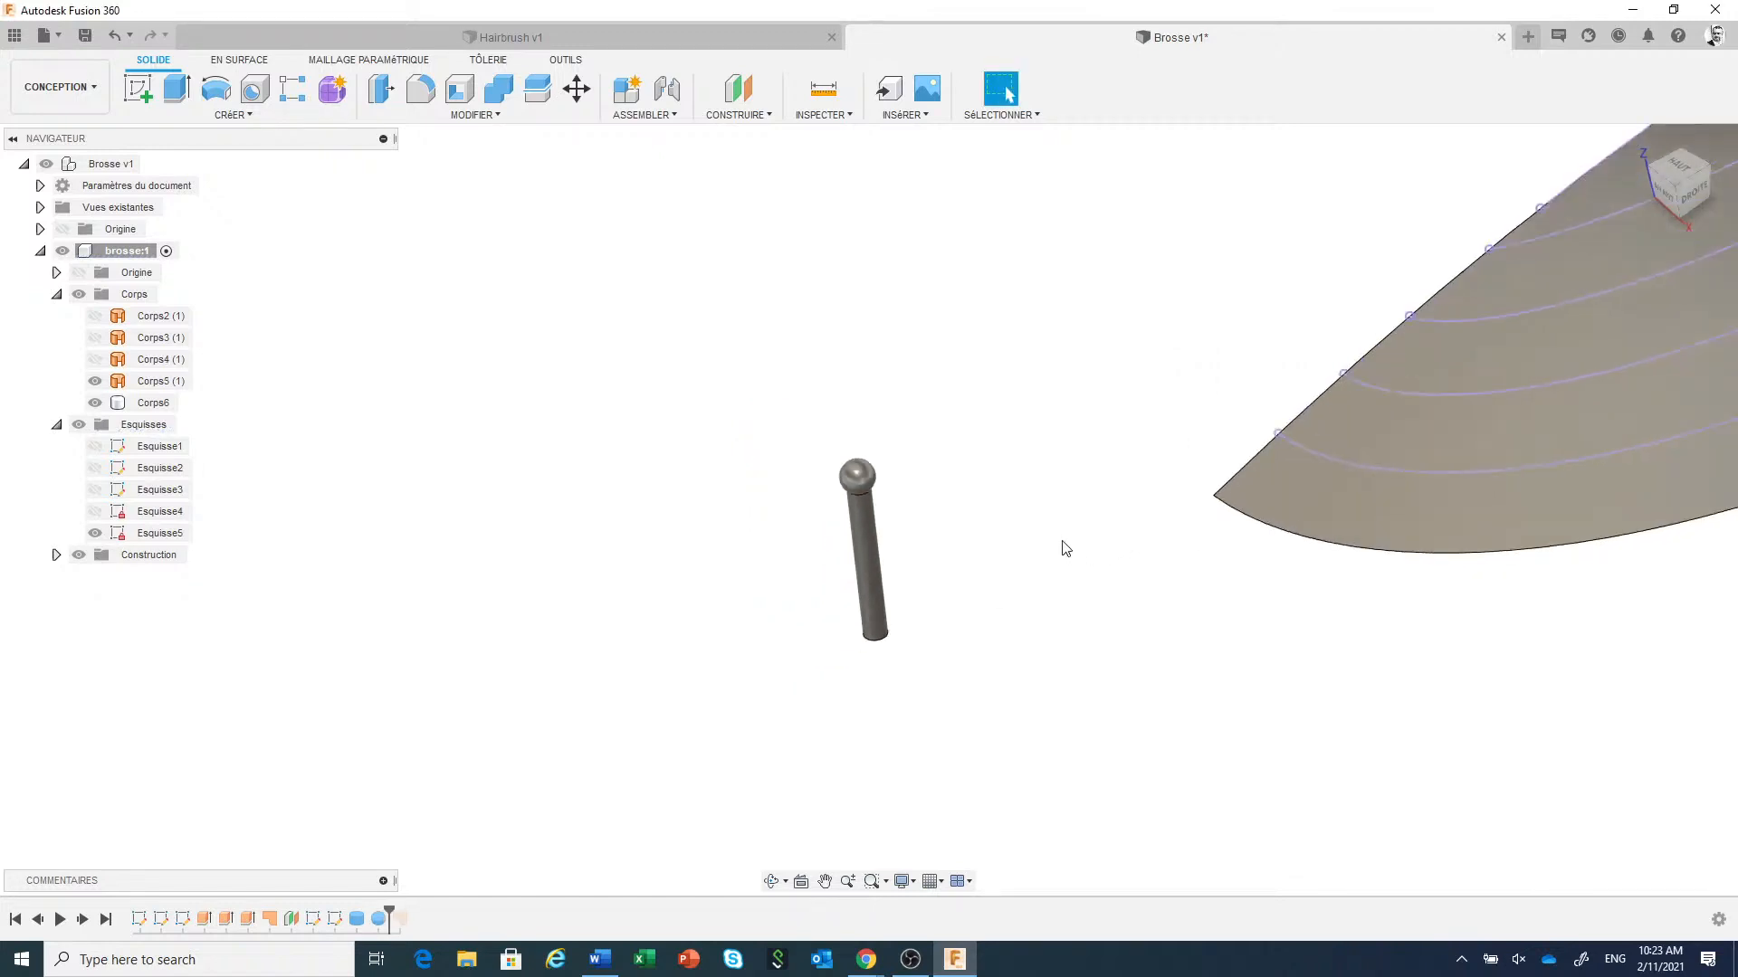
Select the ball-tipped bristle body for a move and define its pivot at the centre of its bottom face.
middle_click_drag(1062, 551, 1031, 624)
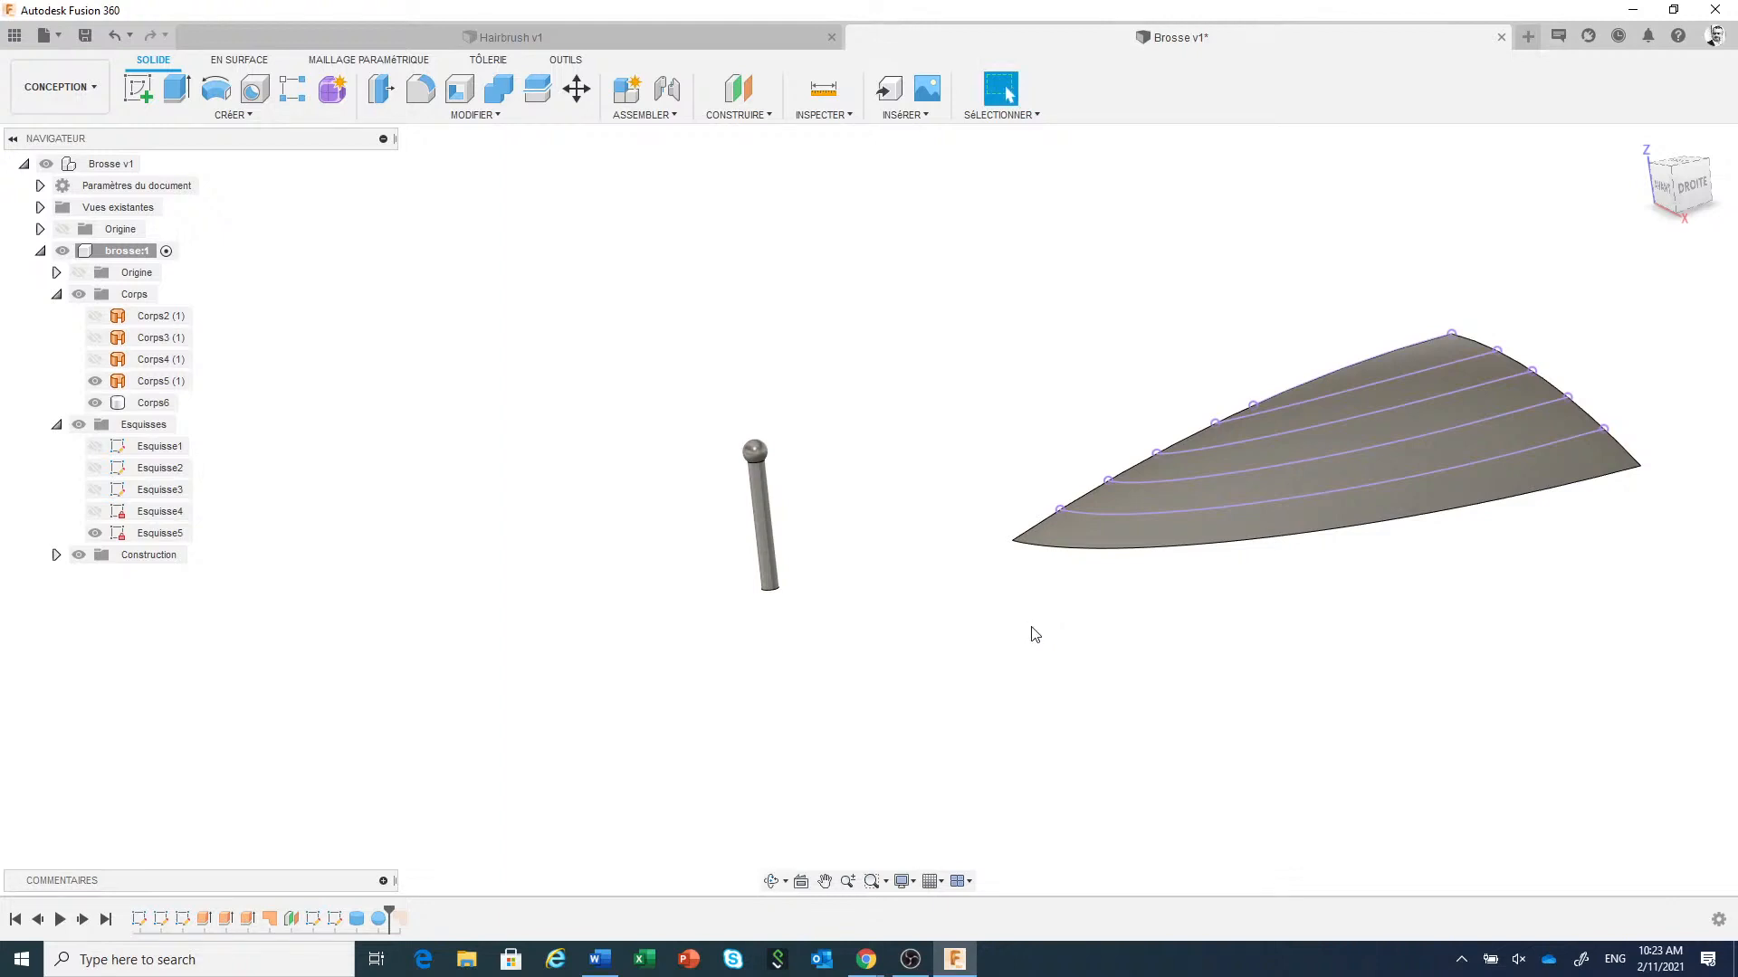
scroll(1035, 634, "up", 1)
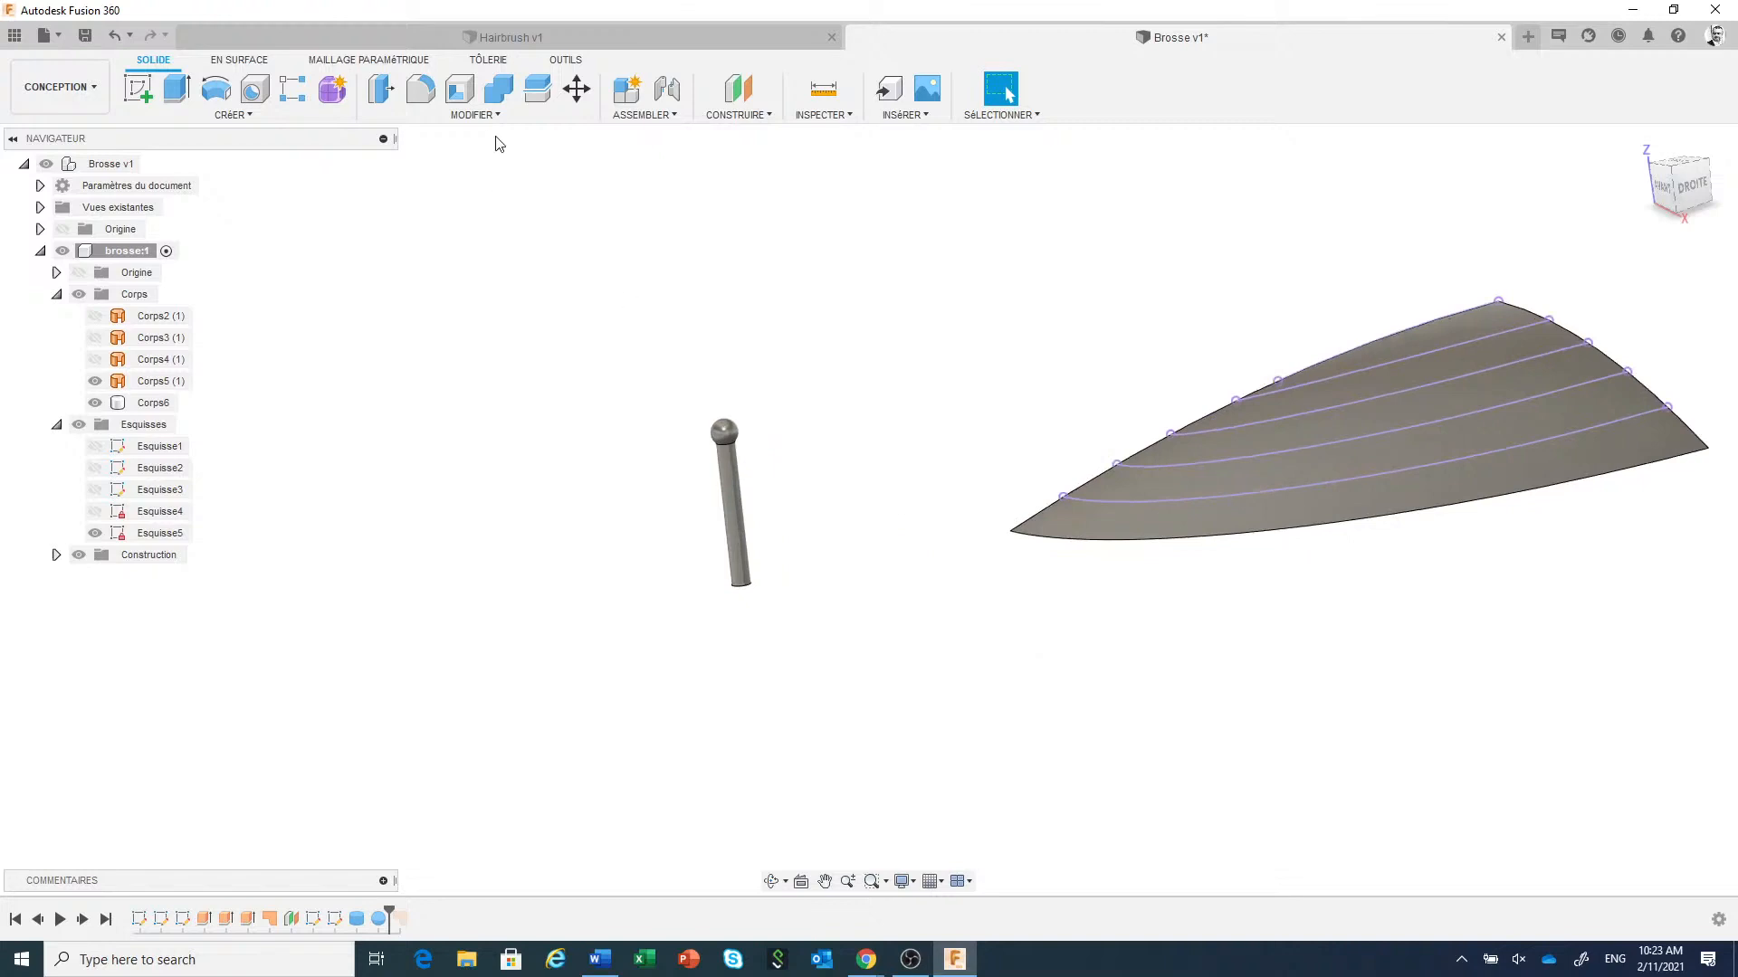
left_click(576, 90)
scroll(771, 607, "up", 4)
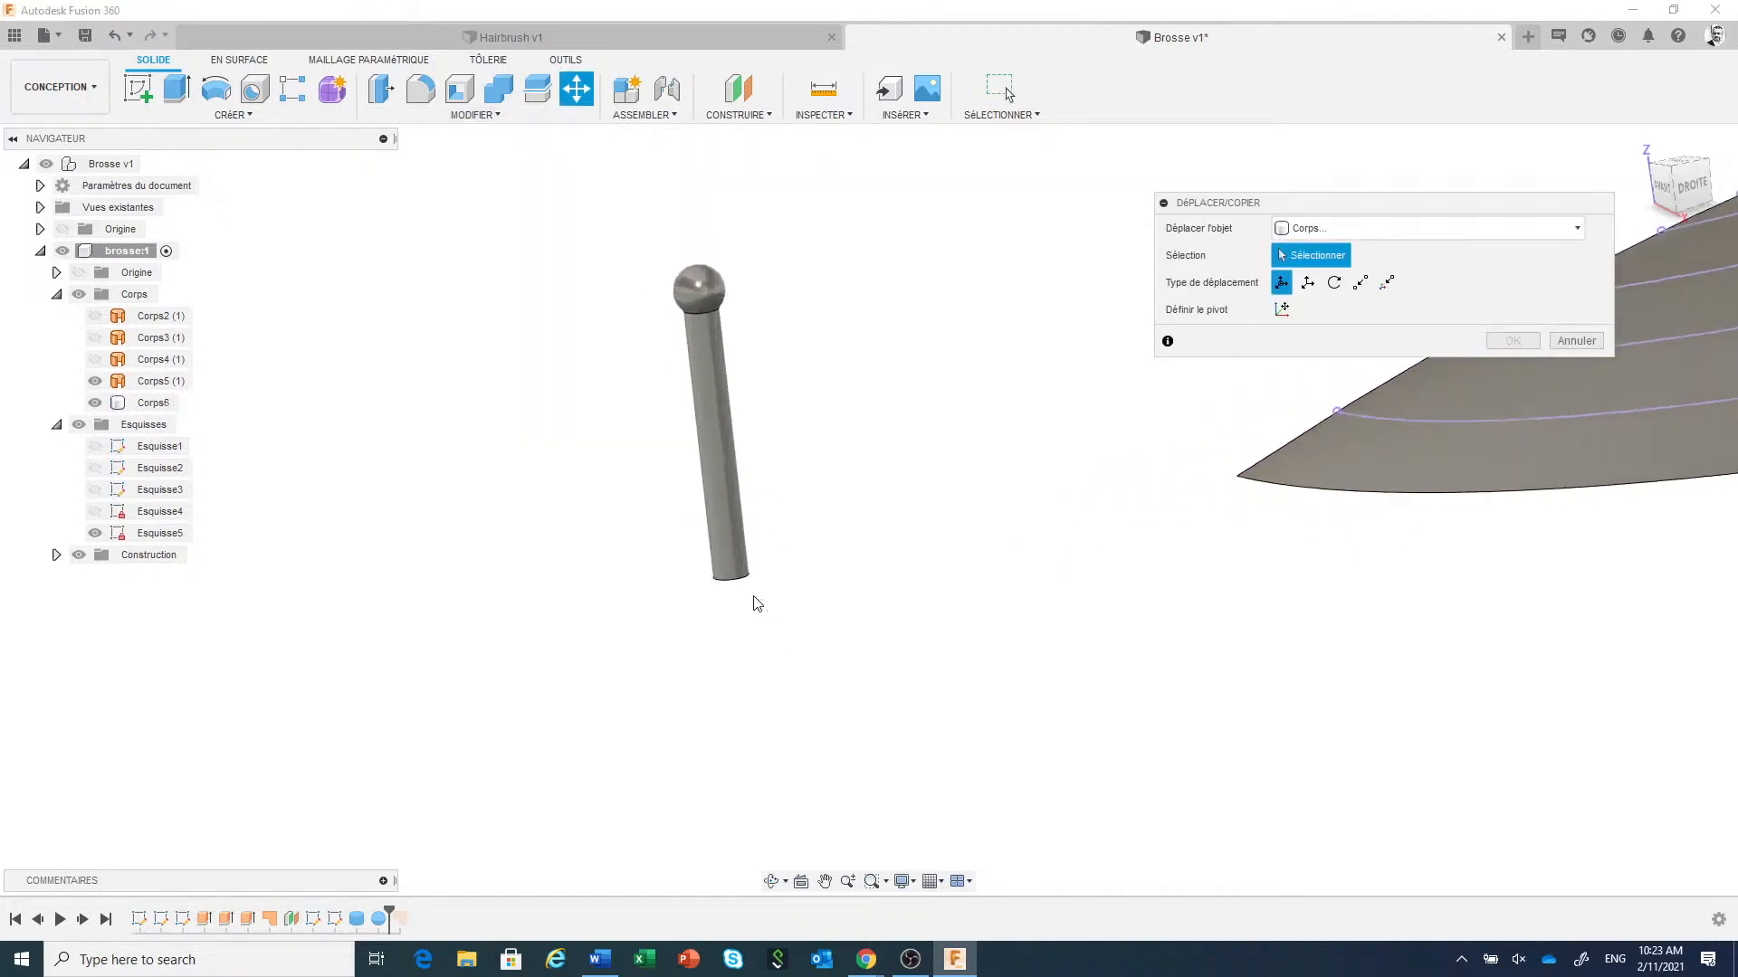
middle_click_drag(800, 616, 698, 457, "shift")
left_click(682, 466)
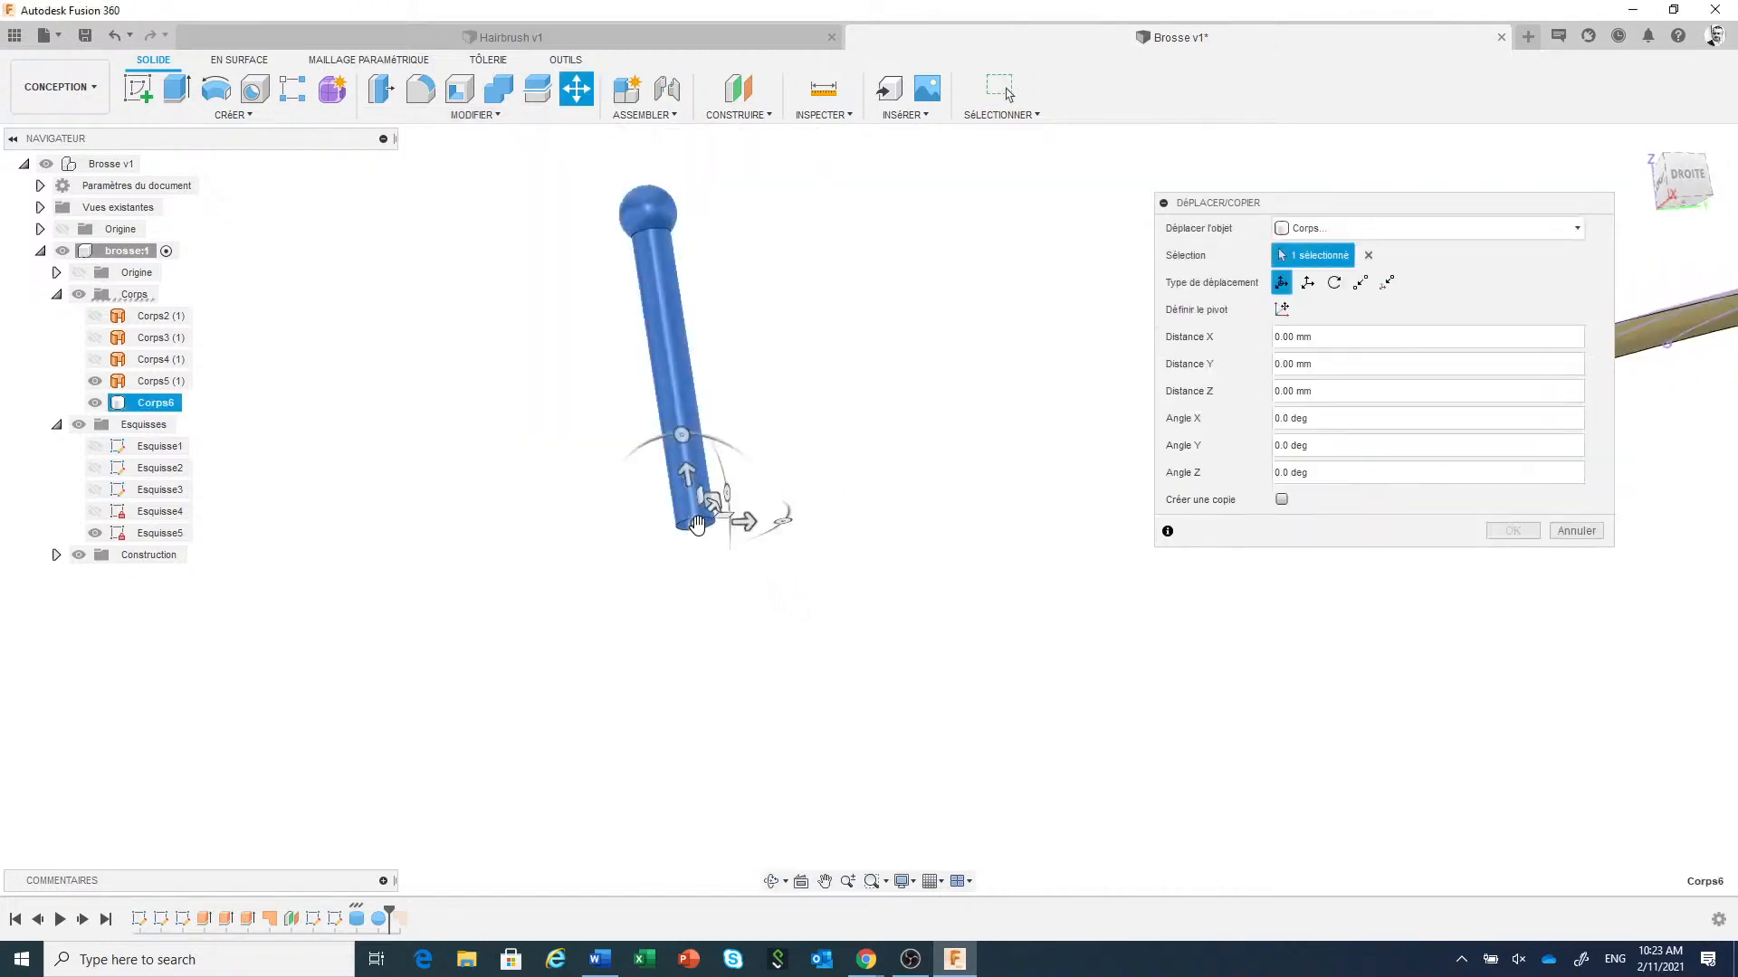
left_click(1281, 309)
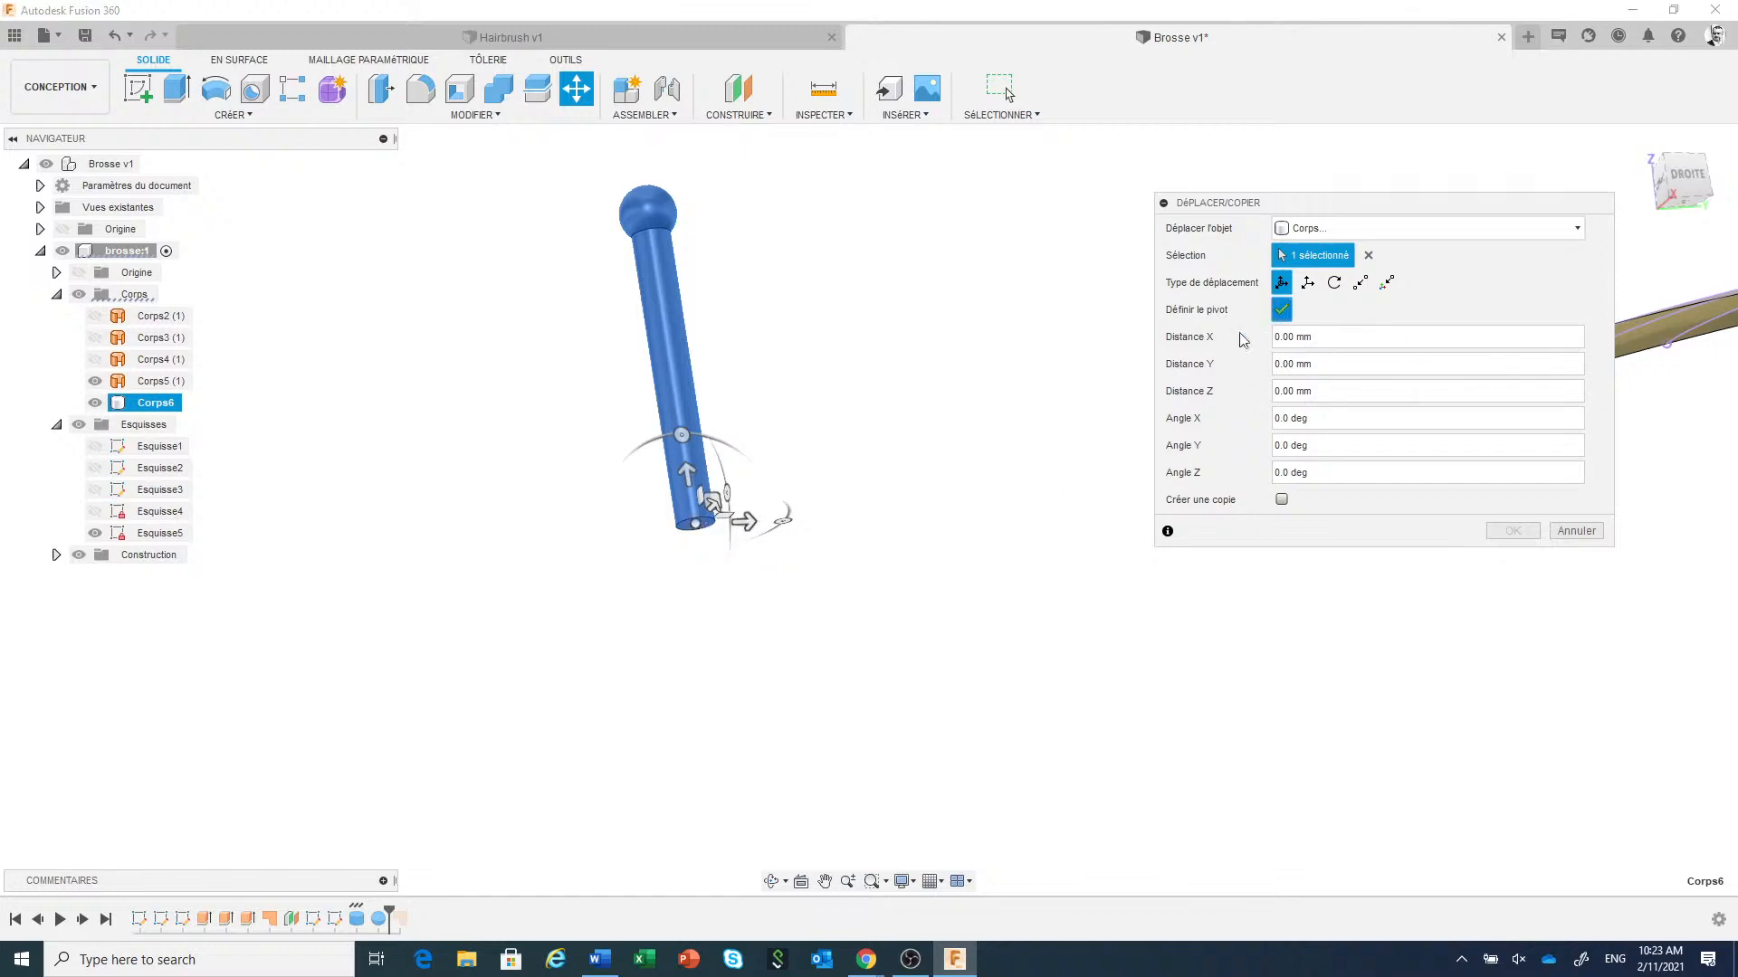
left_click(701, 529)
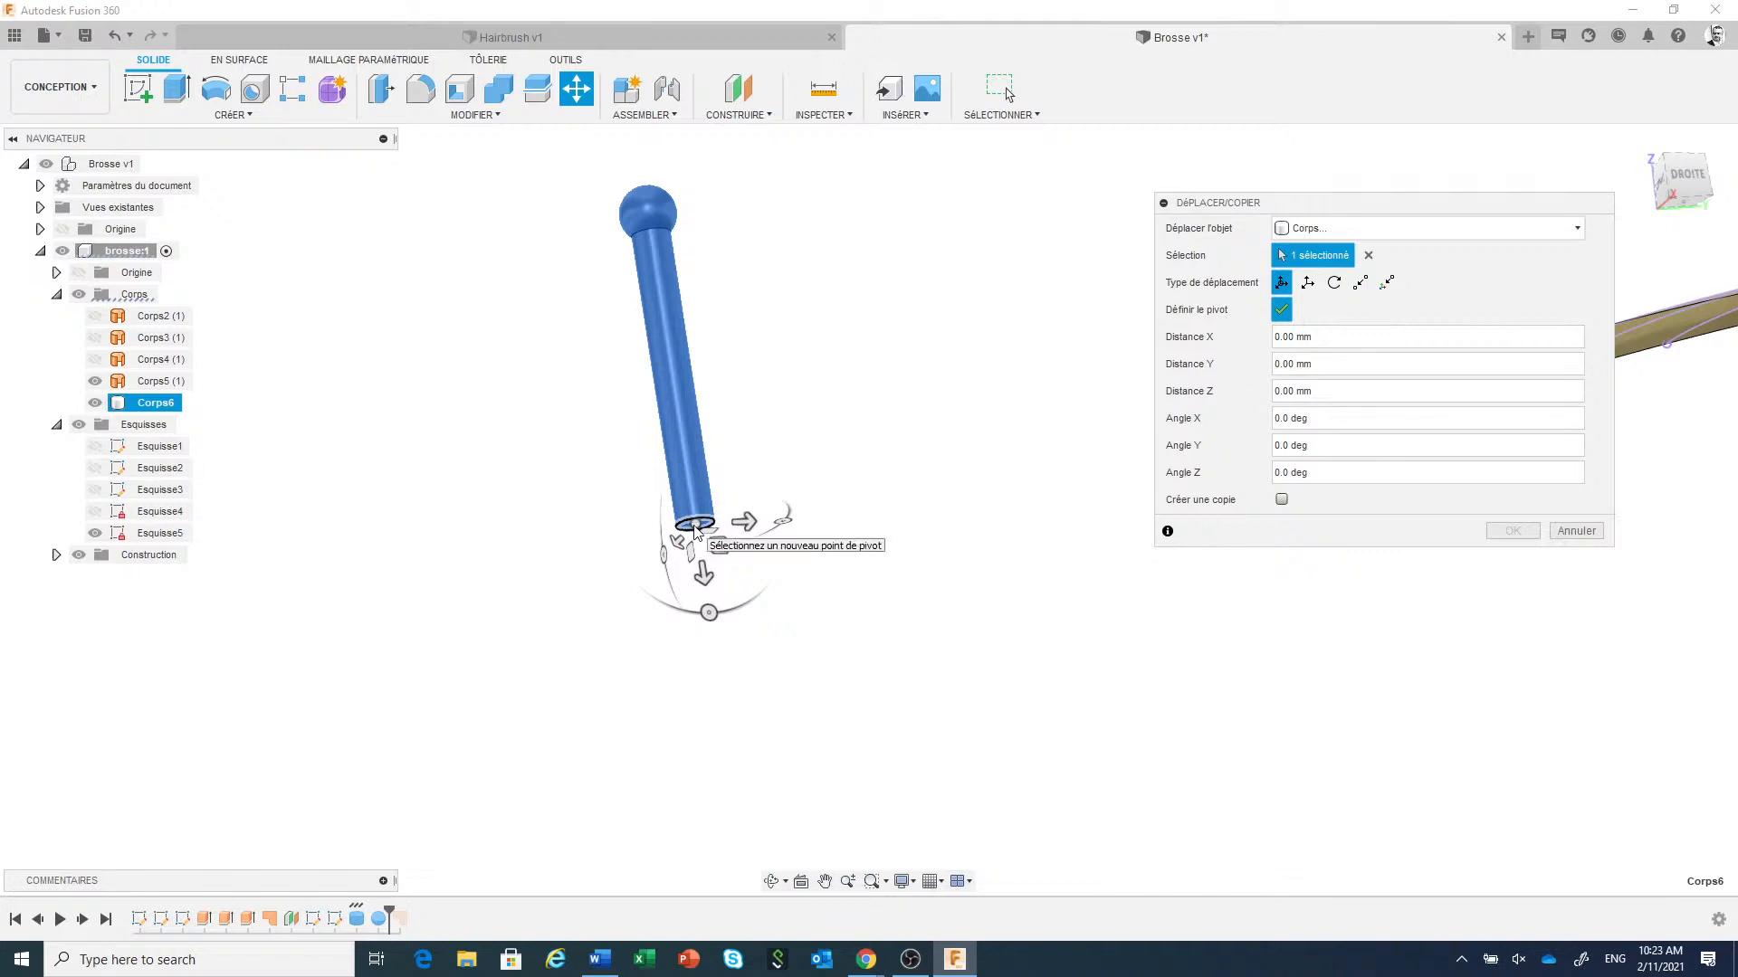
Move the bristle point to point, from the centre of its bottom face to the projected curve's endpoint nearest the patch's pointed tip.
left_click(1360, 284)
left_click_drag(1397, 207, 1008, 211)
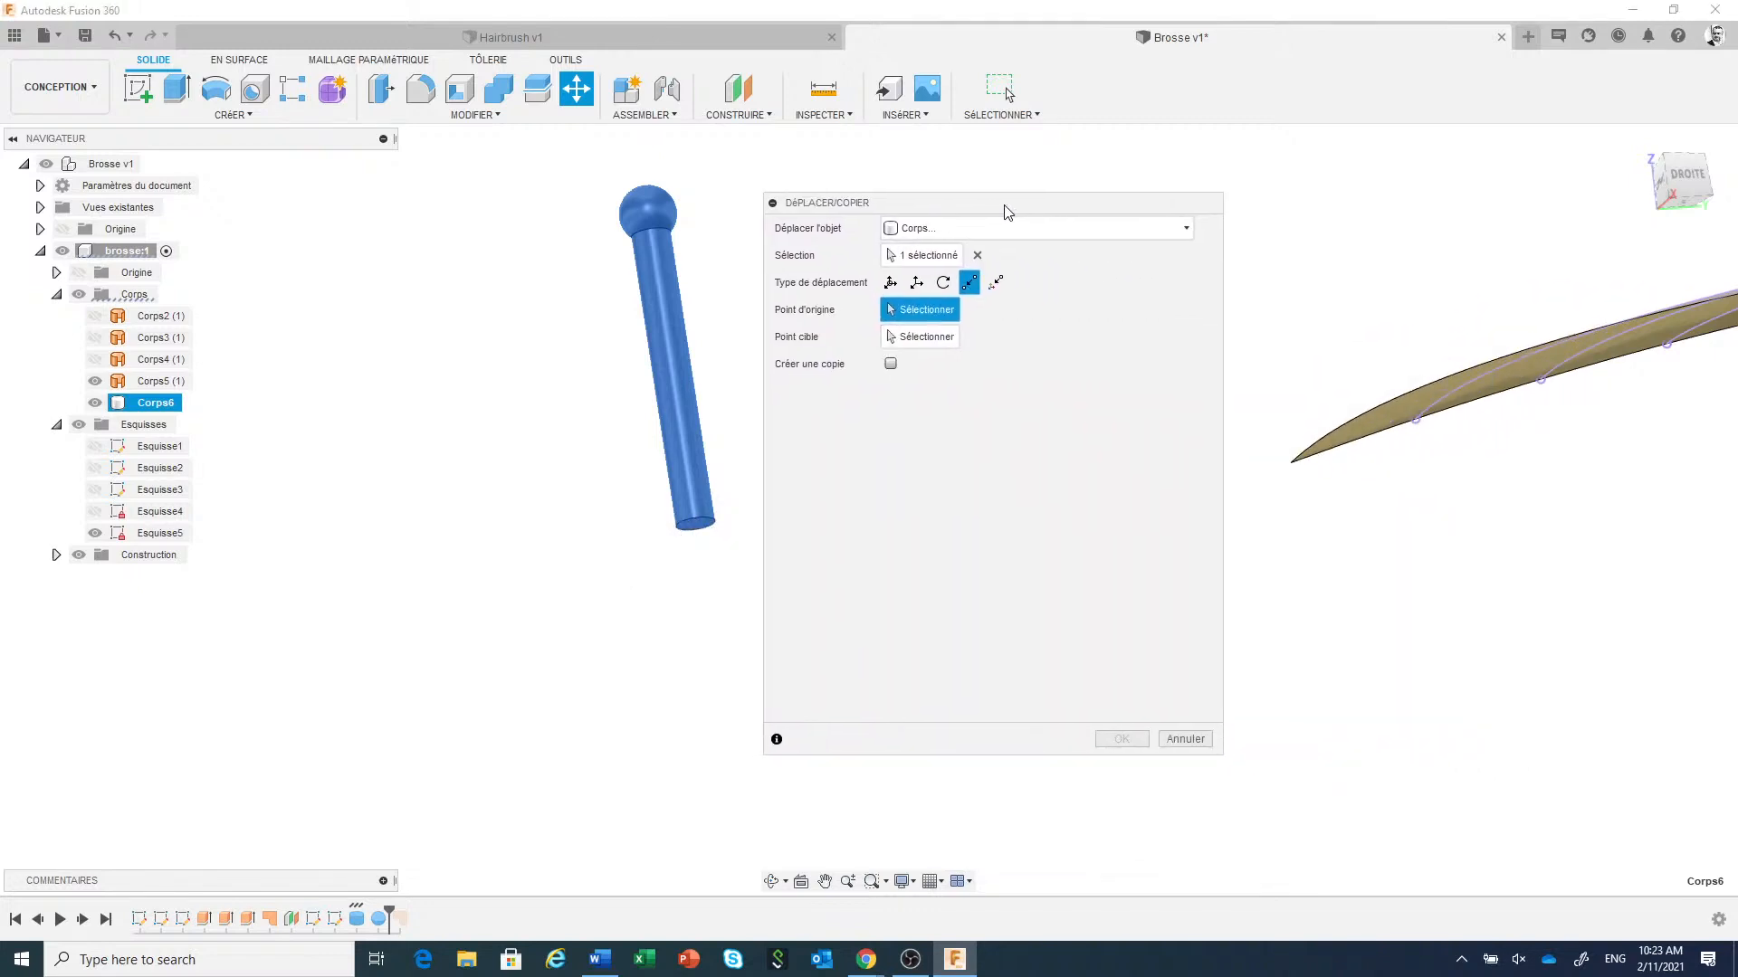
left_click(701, 521)
scroll(687, 589, "down", 3)
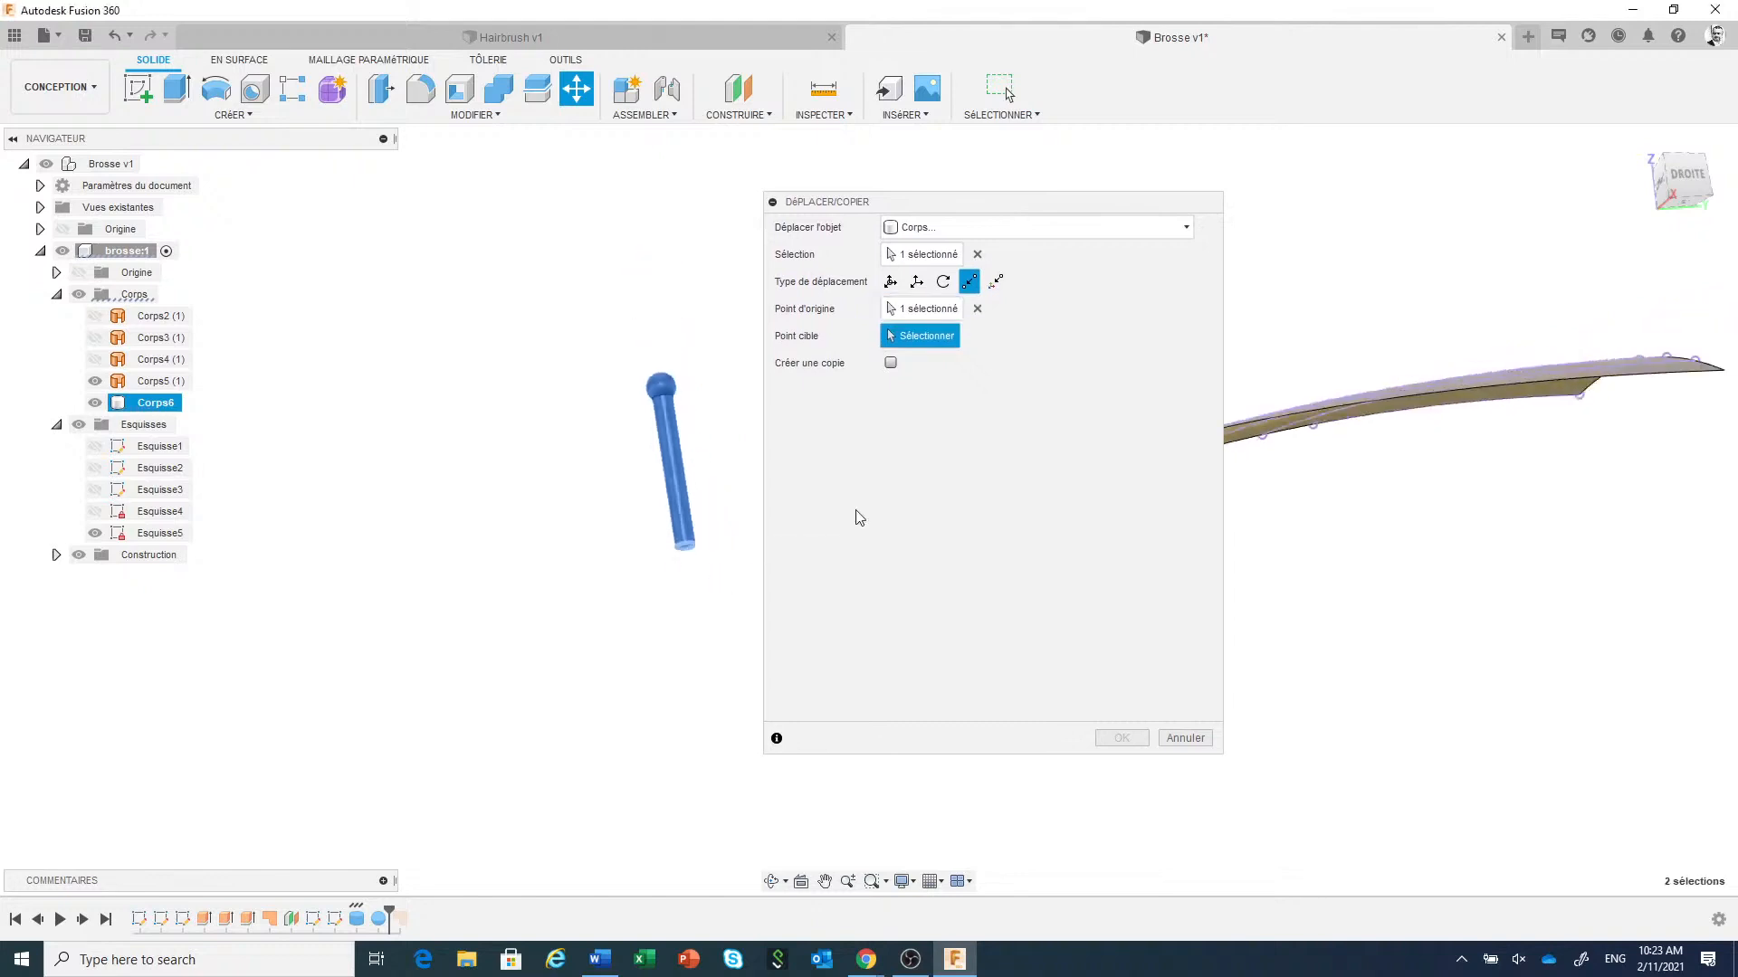
middle_click_drag(1445, 588, 1474, 648, "shift")
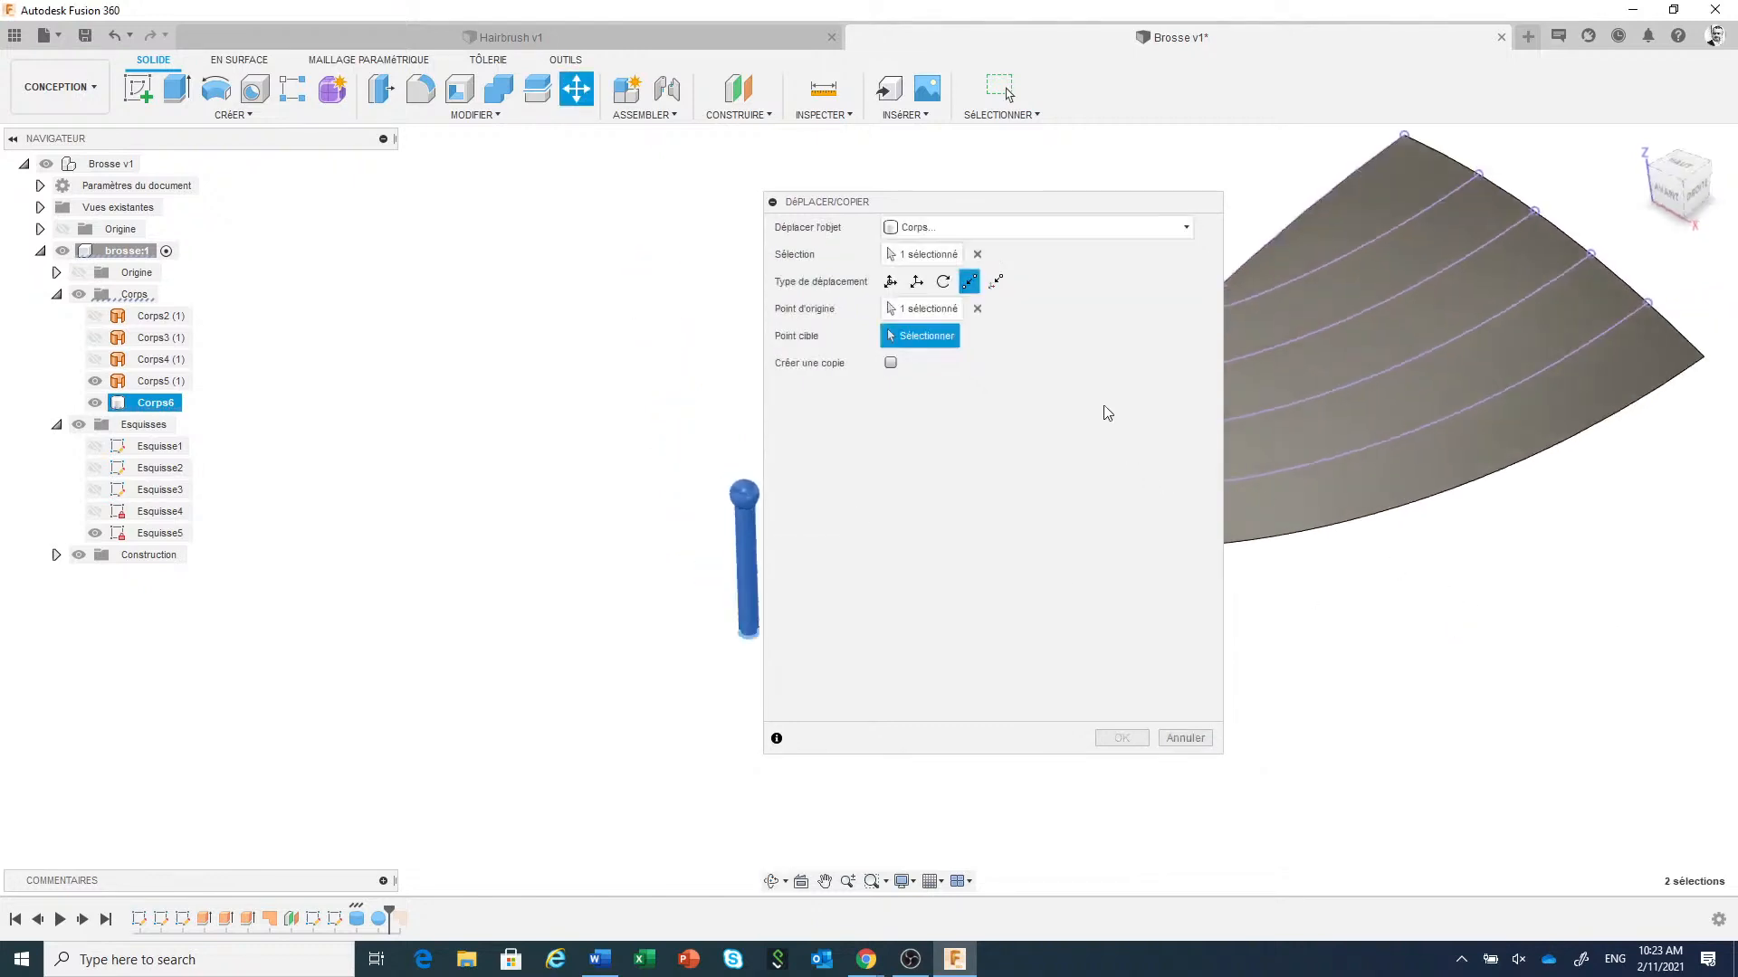
left_click_drag(1083, 213, 625, 246)
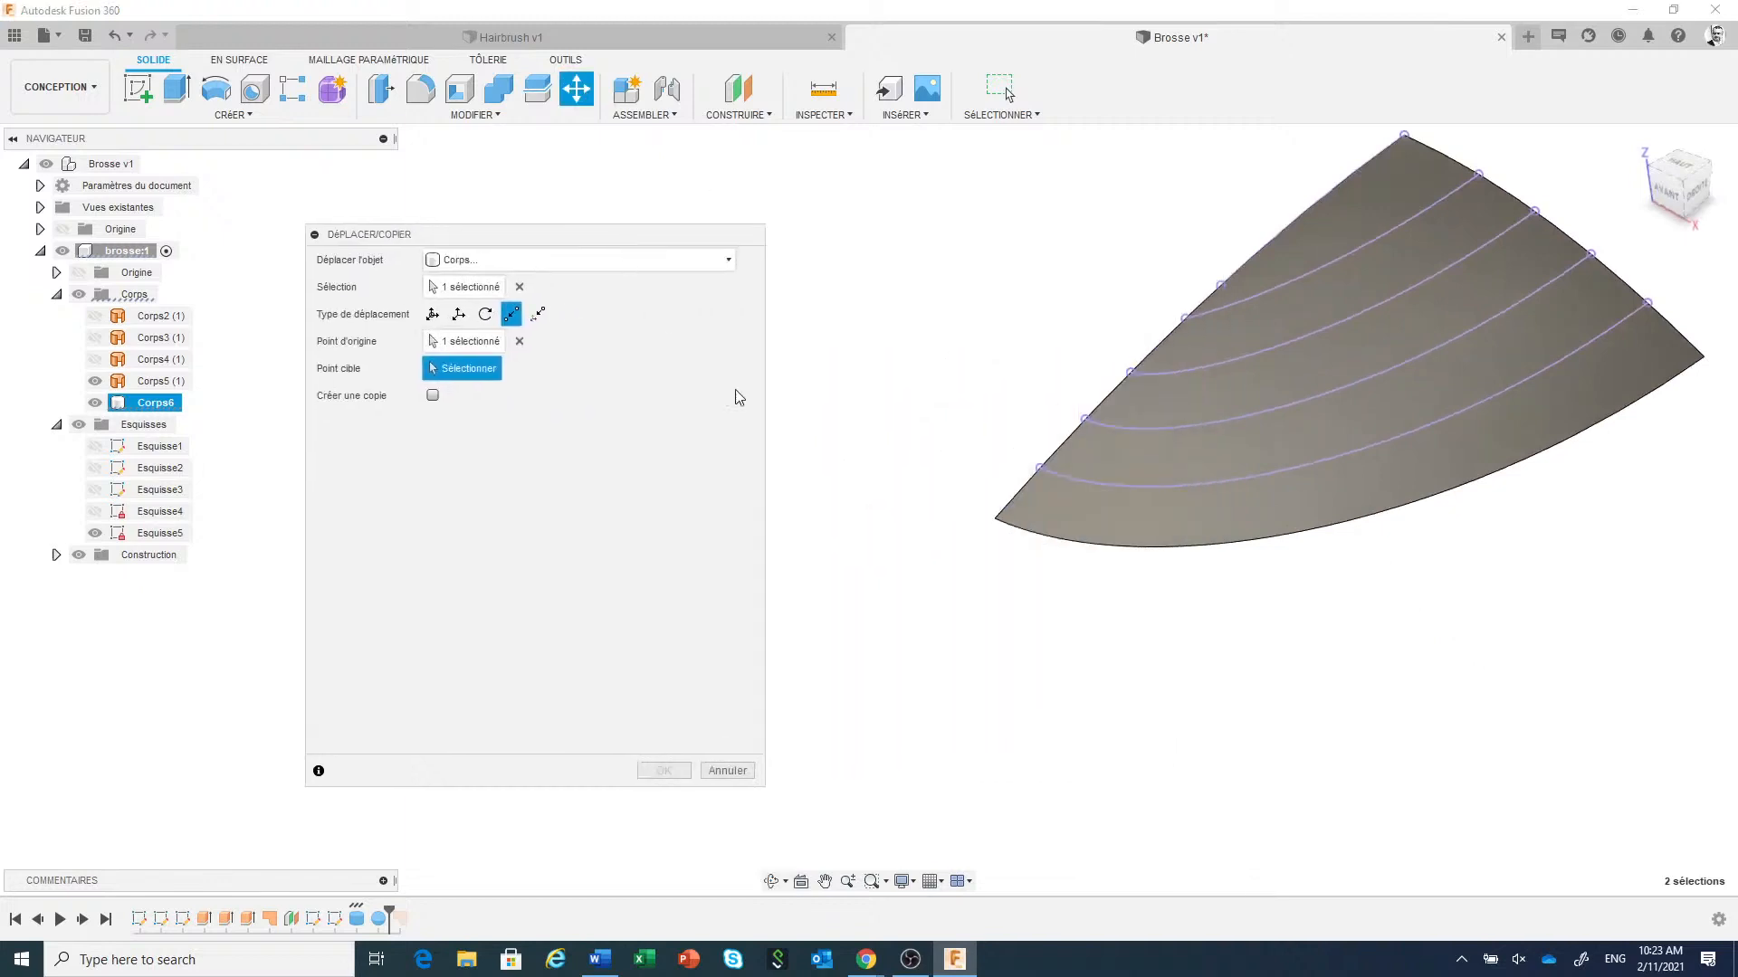
left_click(1039, 469)
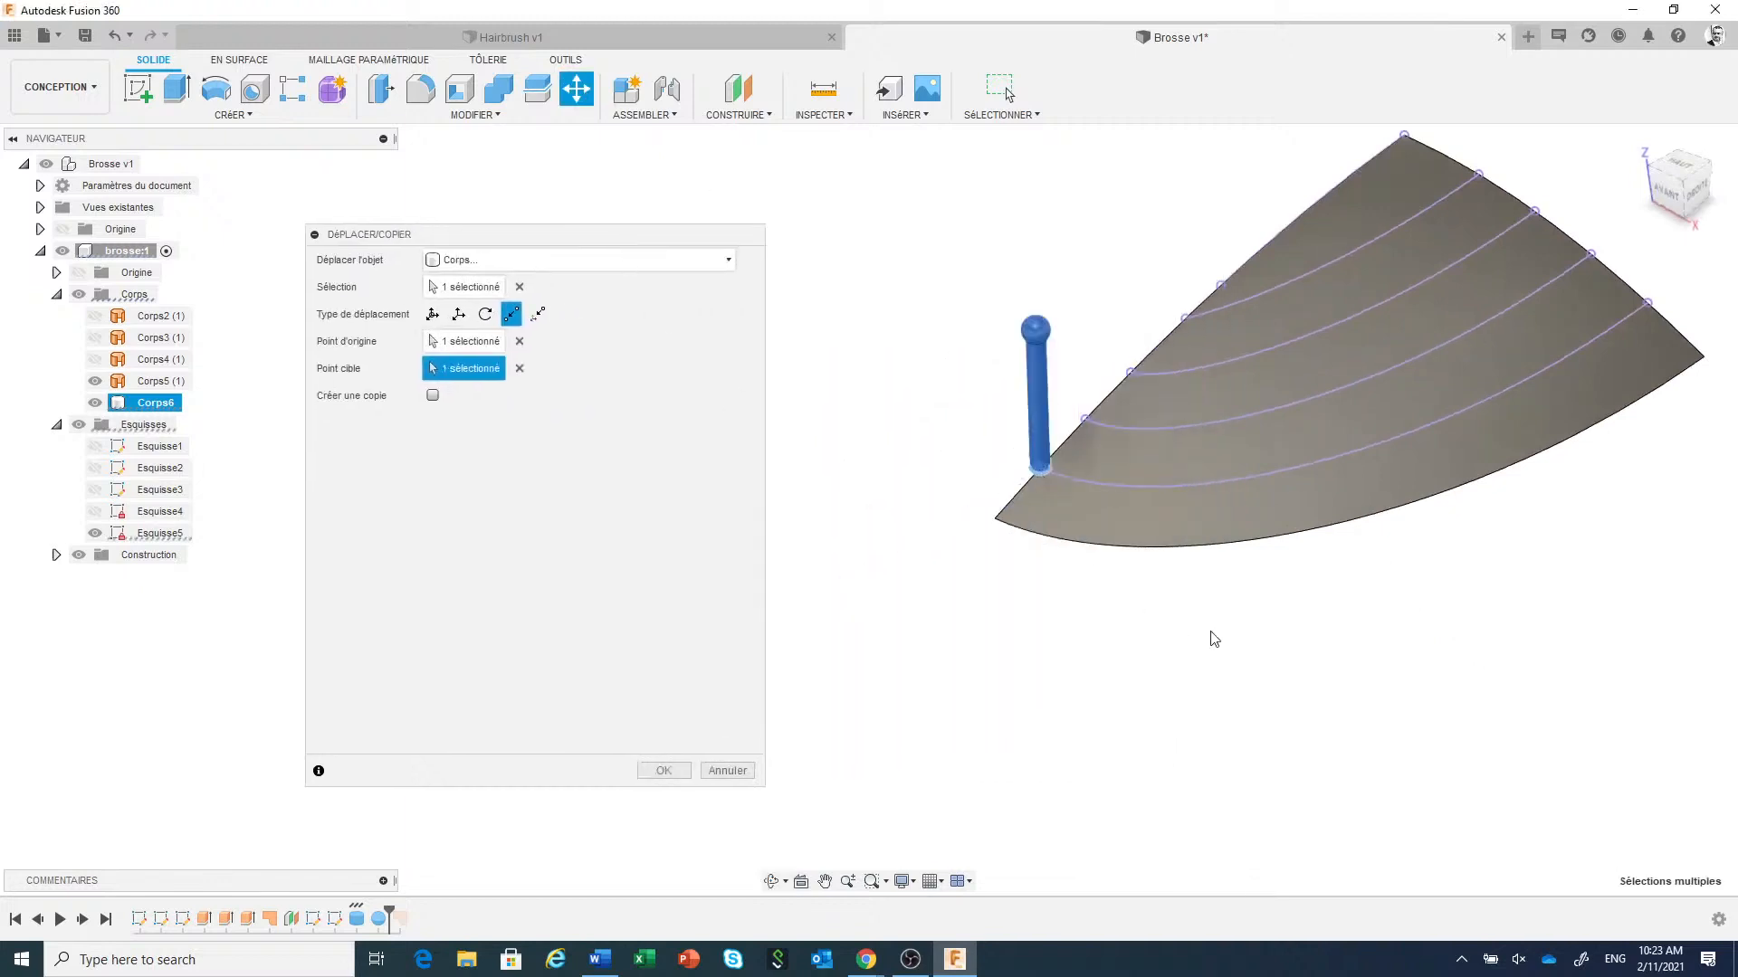
left_click(1695, 190)
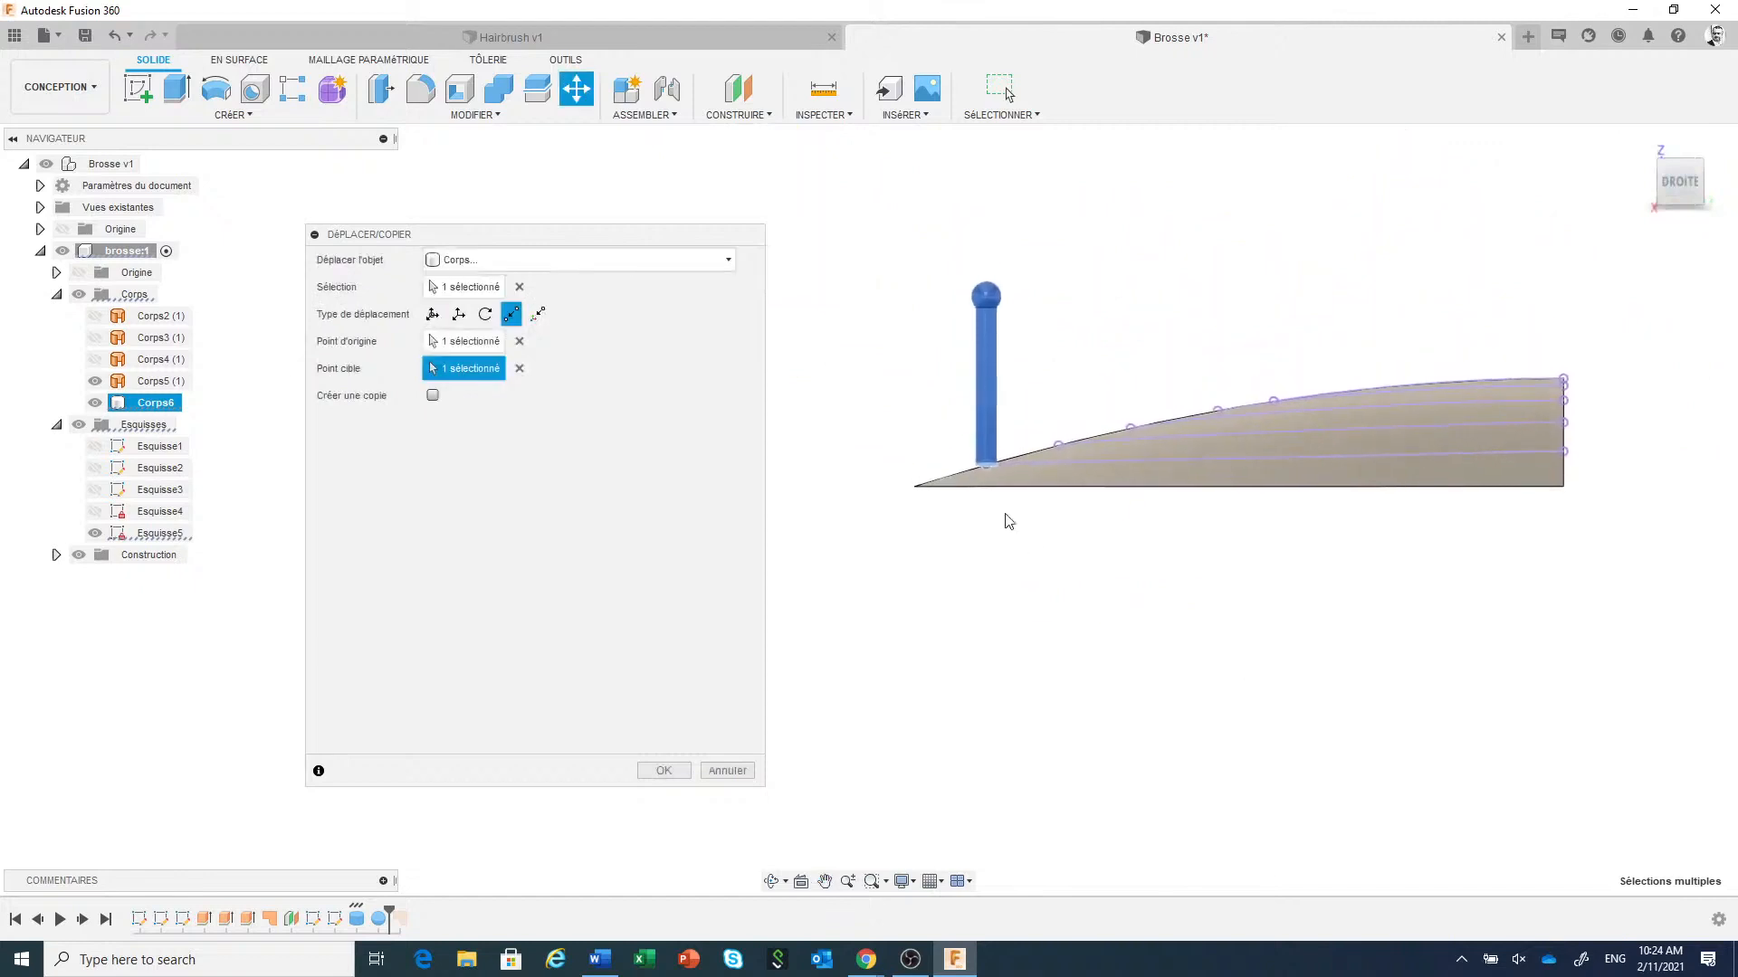
scroll(1003, 518, "up", 3)
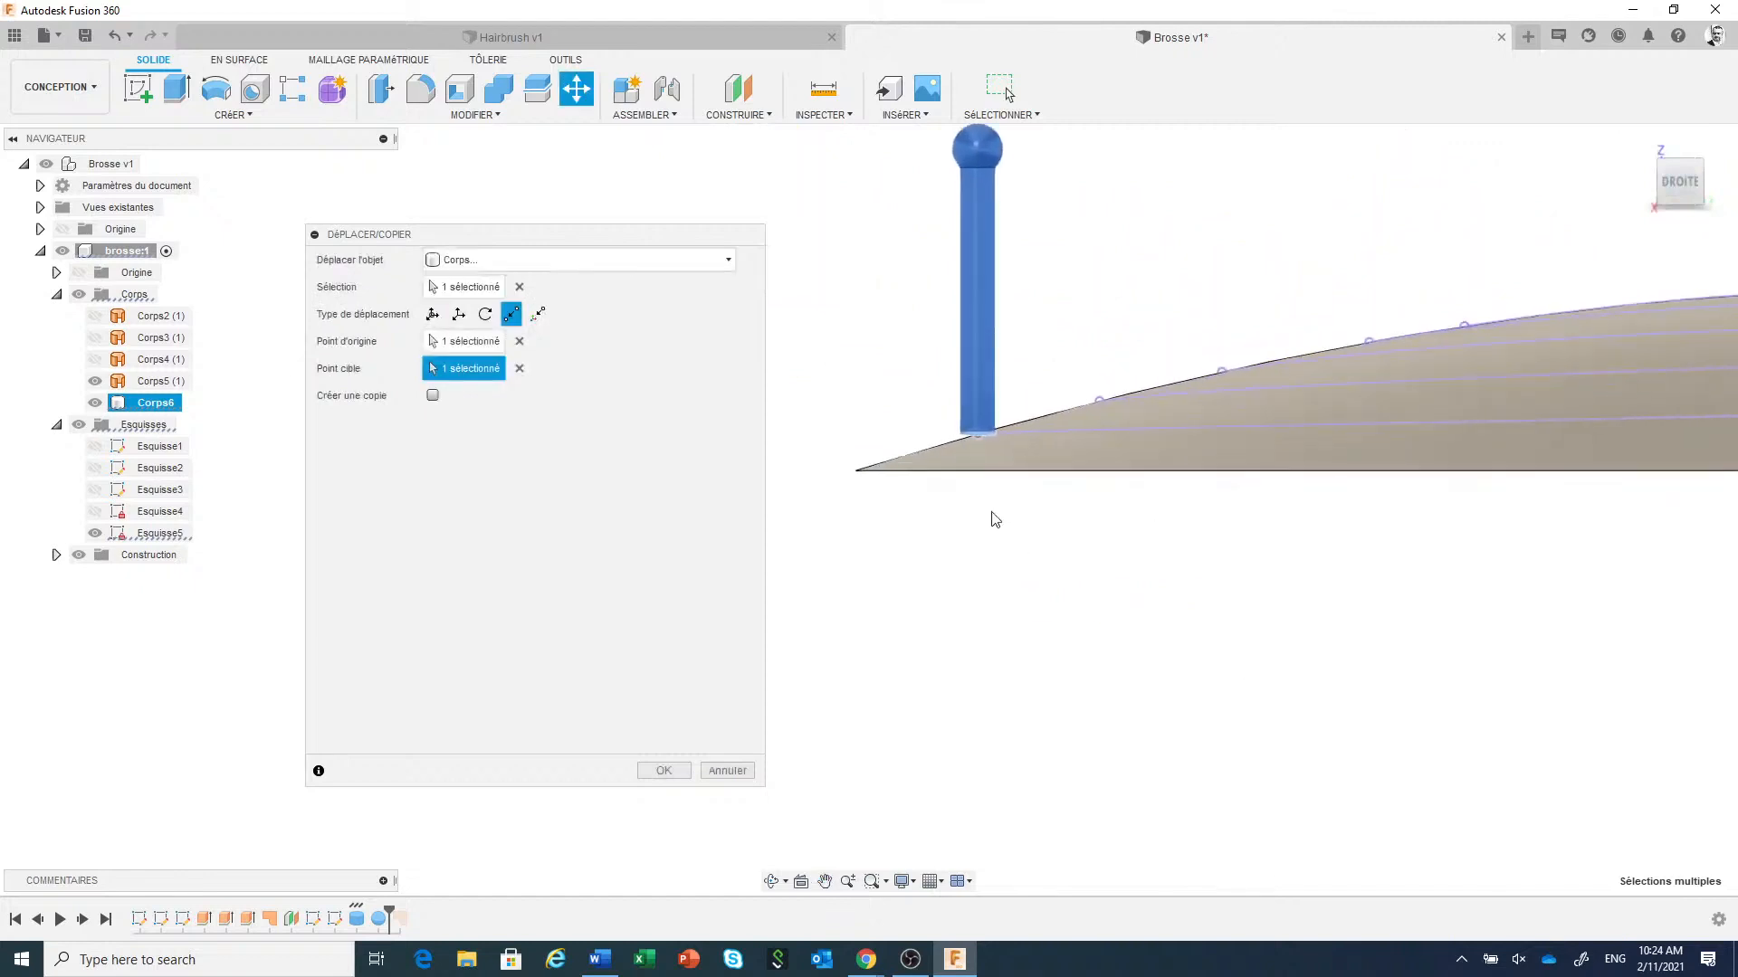
Try to tilt the bristle 15 degrees about X around its base centre, and undo its point-to-point move.
left_click(433, 314)
scroll(979, 504, "up", 2)
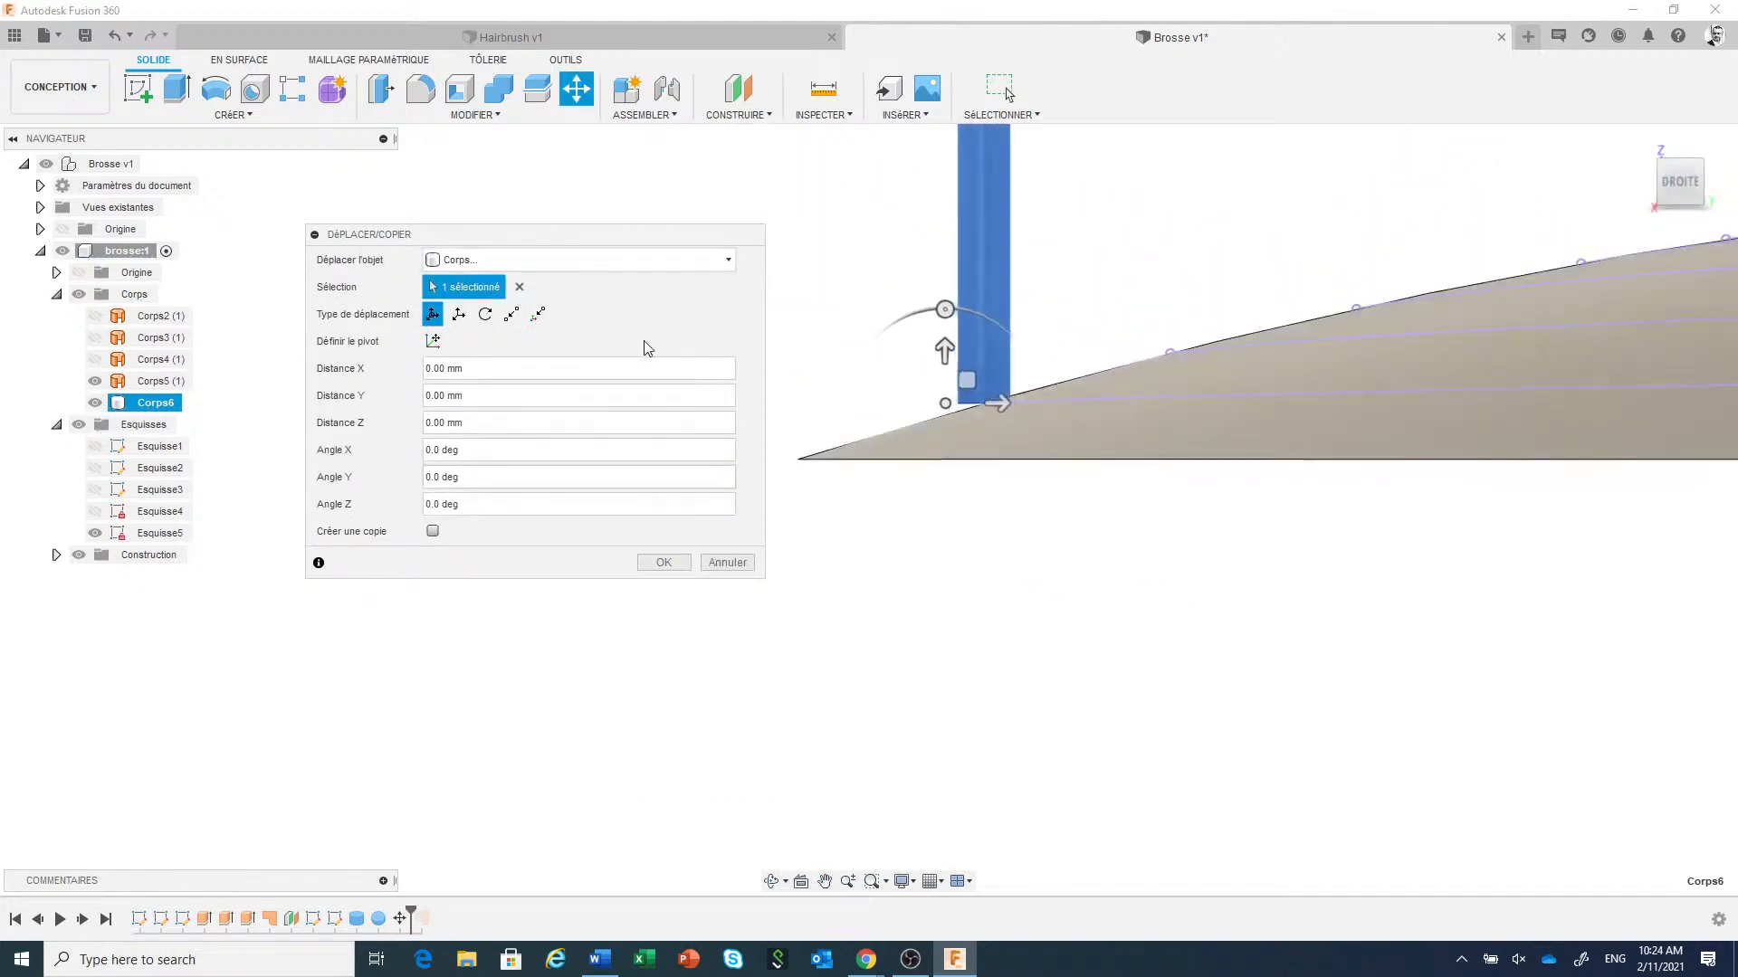
left_click(432, 341)
left_click(985, 404)
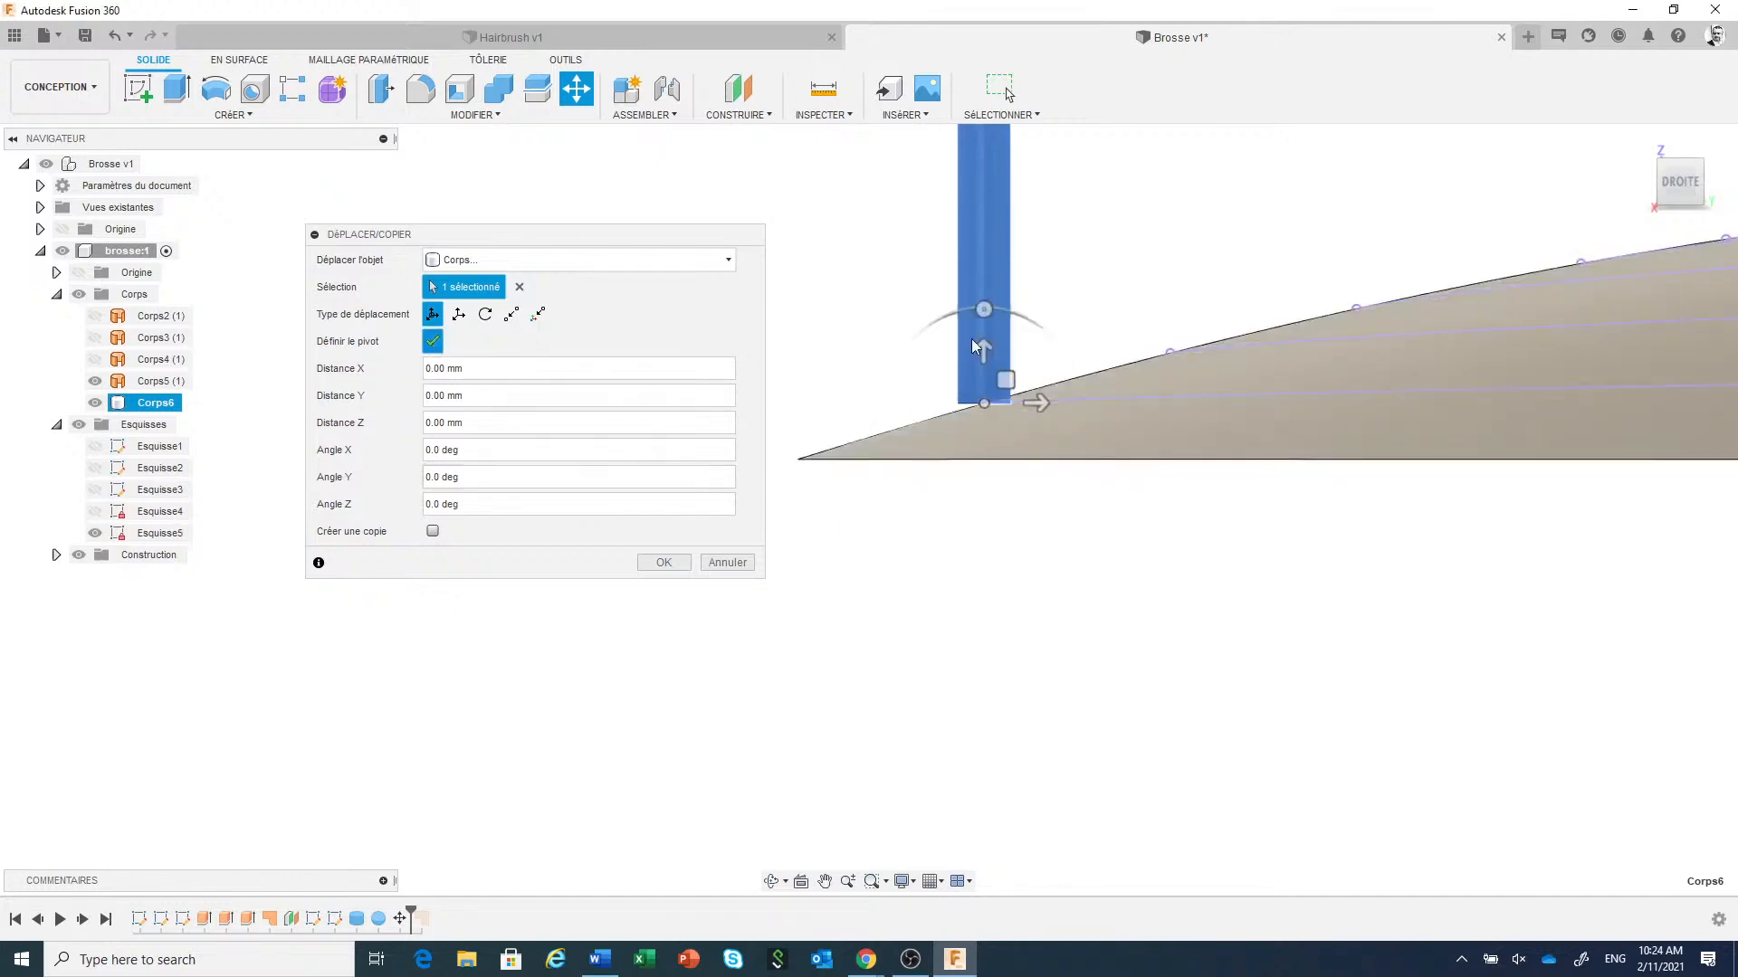
left_click(432, 340)
left_click_drag(974, 321, 960, 312)
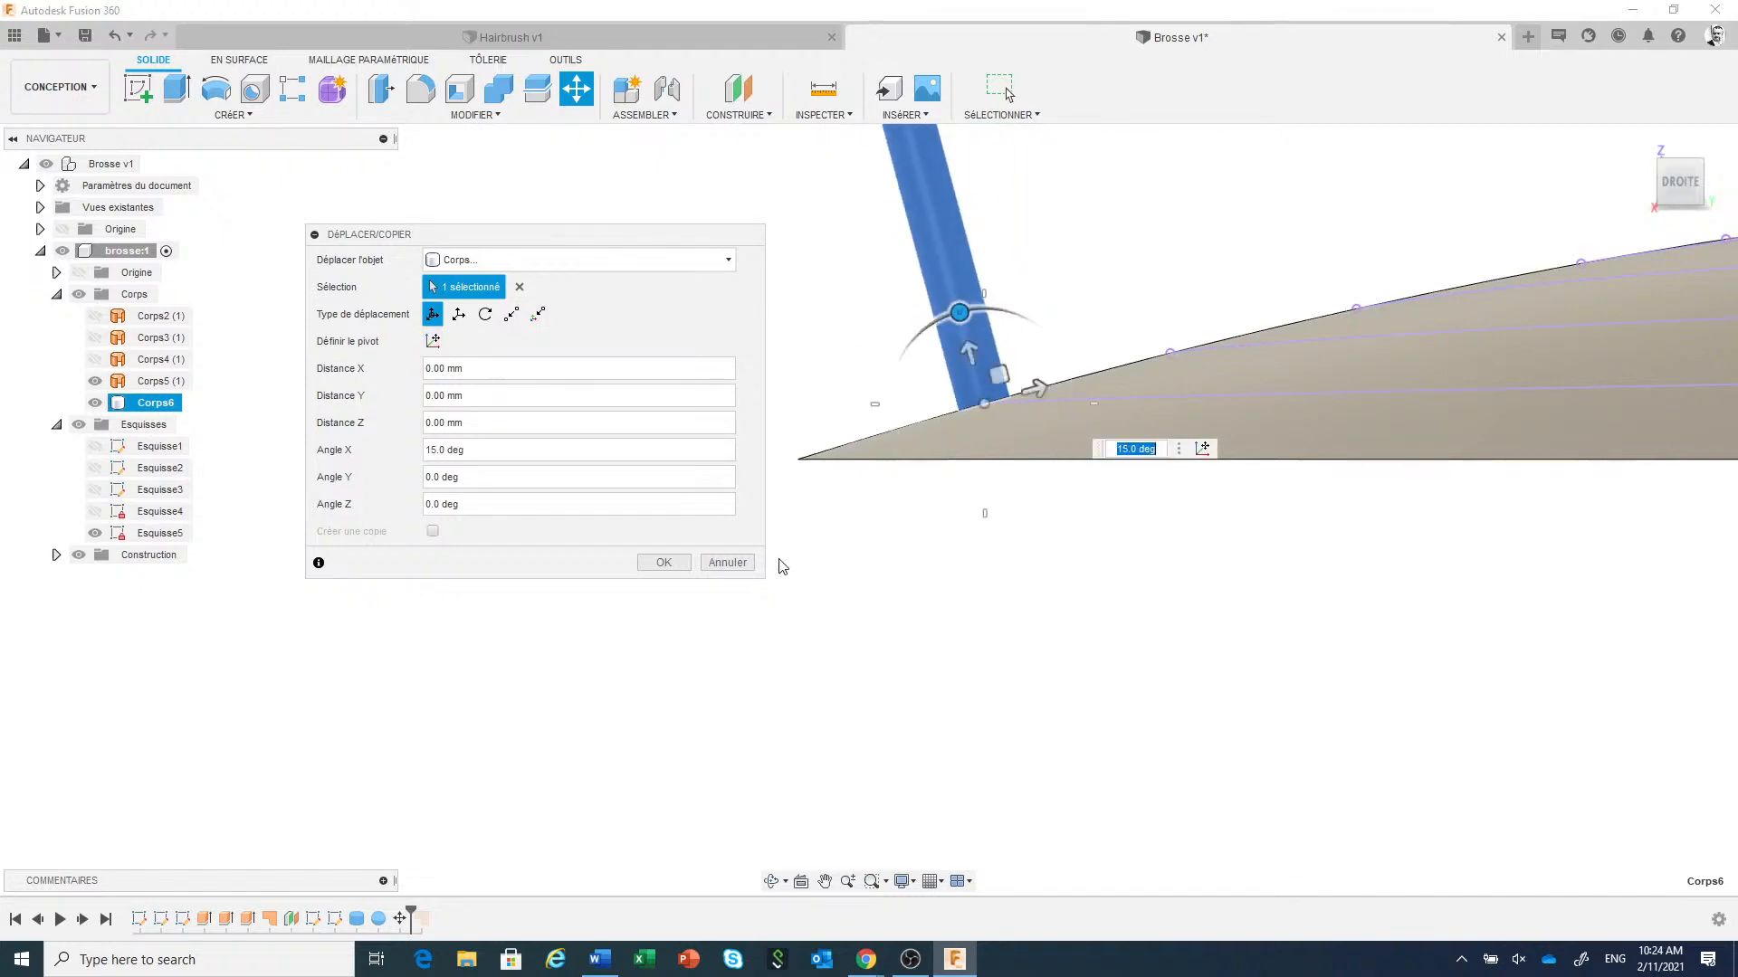
left_click(737, 565)
scroll(777, 604, "down", 6)
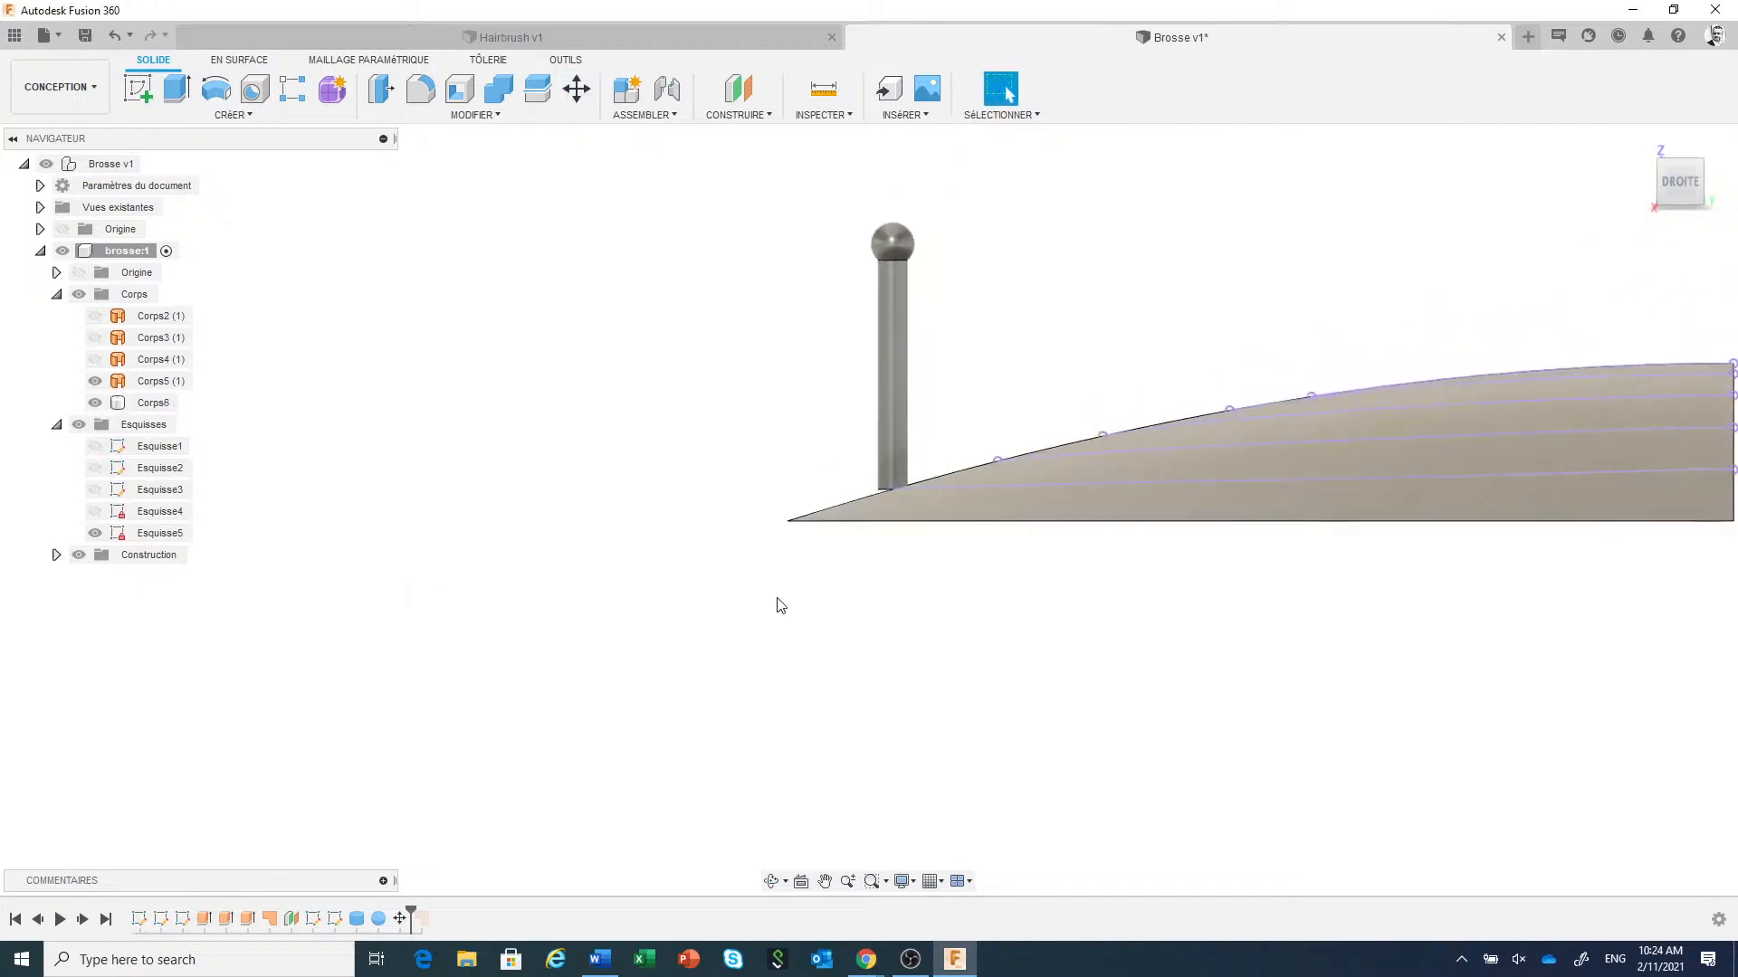
left_click(113, 38)
mouse_move(775, 667)
middle_mouse_down()
mouse_move(813, 660)
mouse_move(668, 570)
mouse_move(652, 588)
mouse_move(691, 546)
mouse_move(703, 581)
mouse_move(682, 580)
middle_mouse_up()
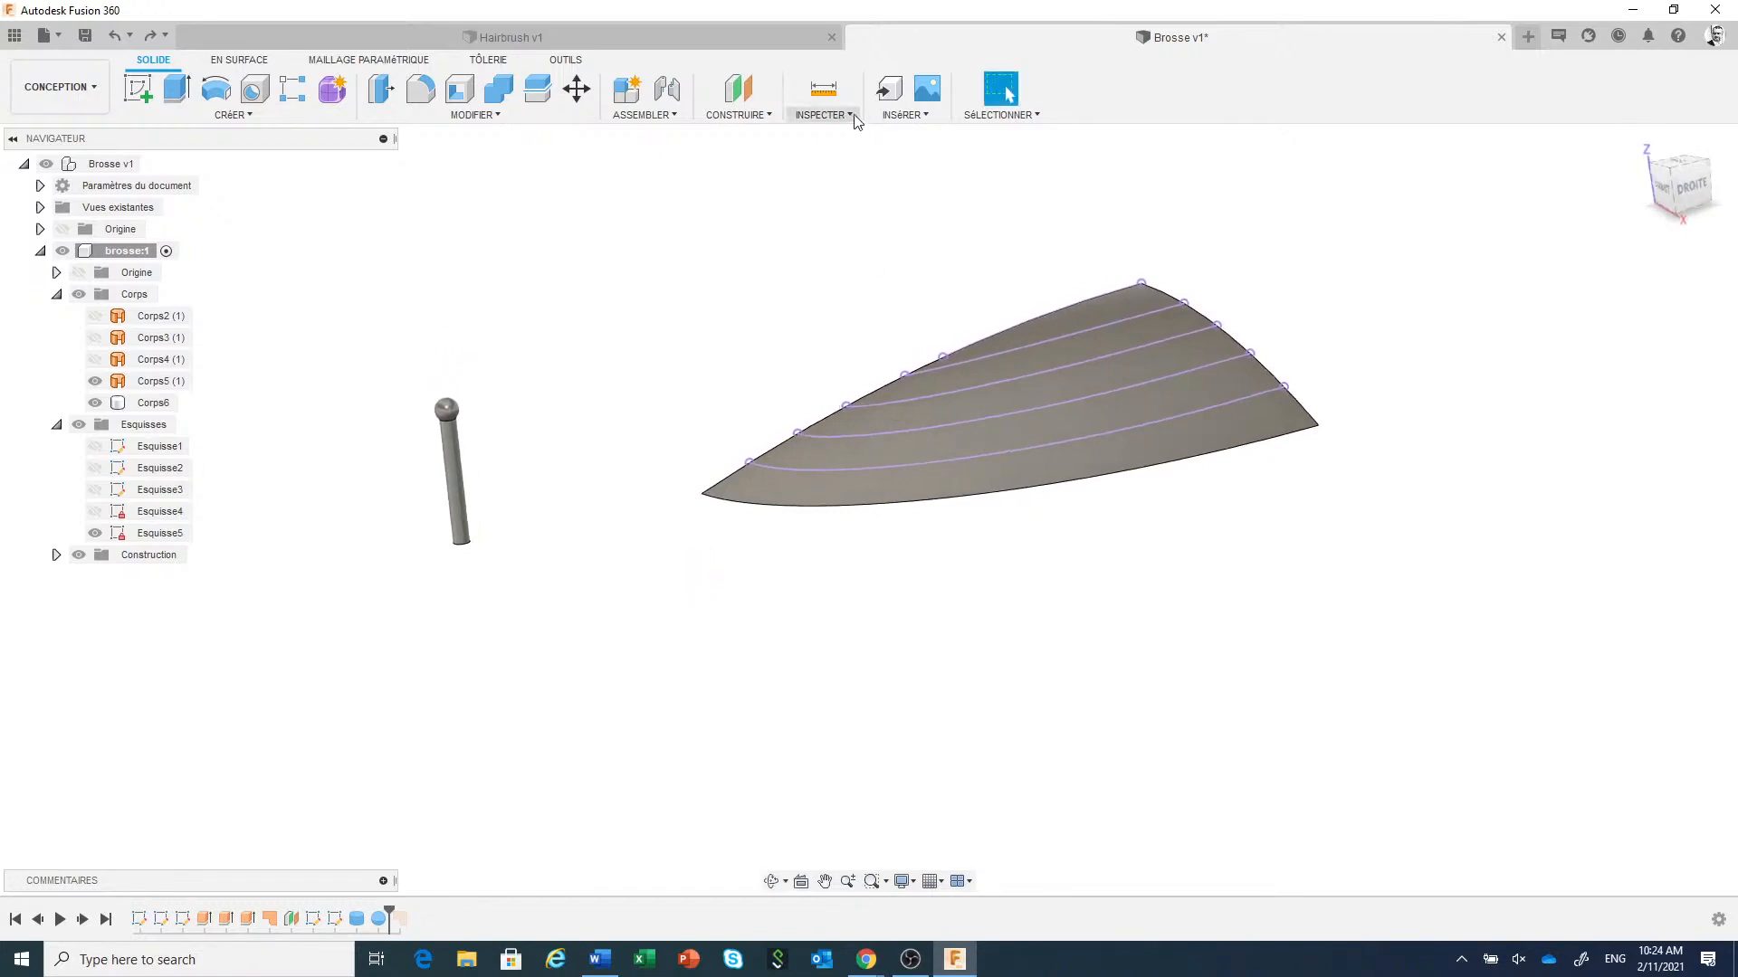
left_click(760, 116)
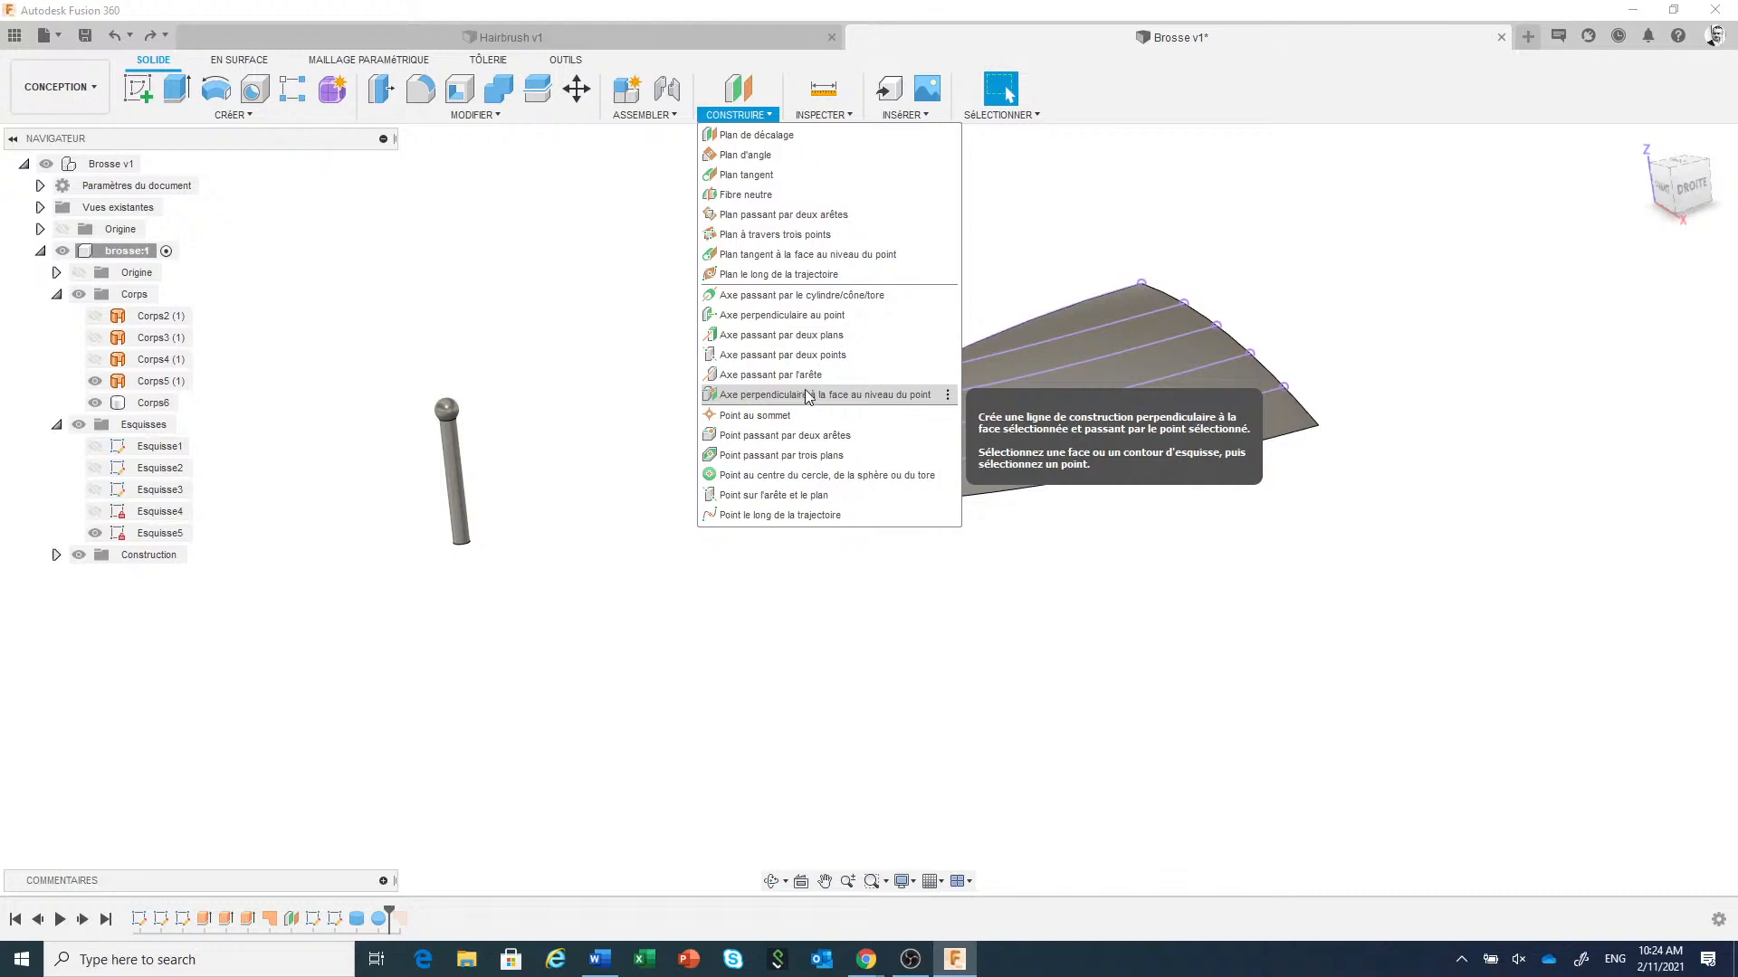
left_click(802, 321)
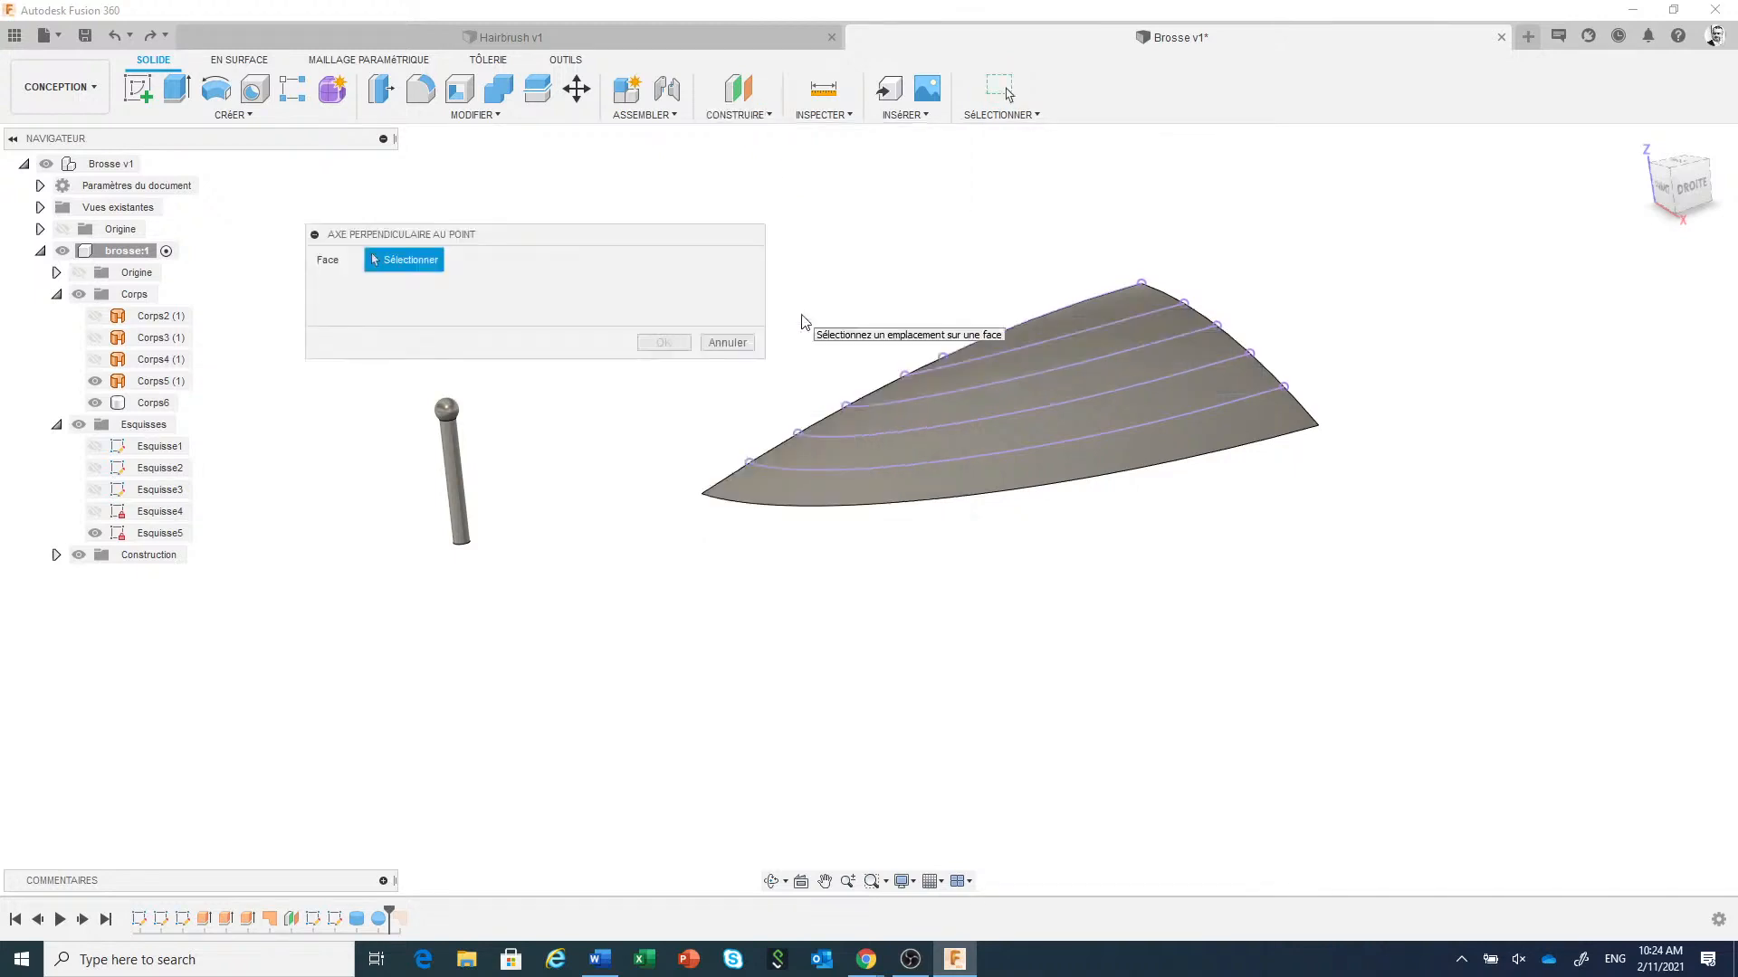
left_click(1006, 404)
left_click(726, 343)
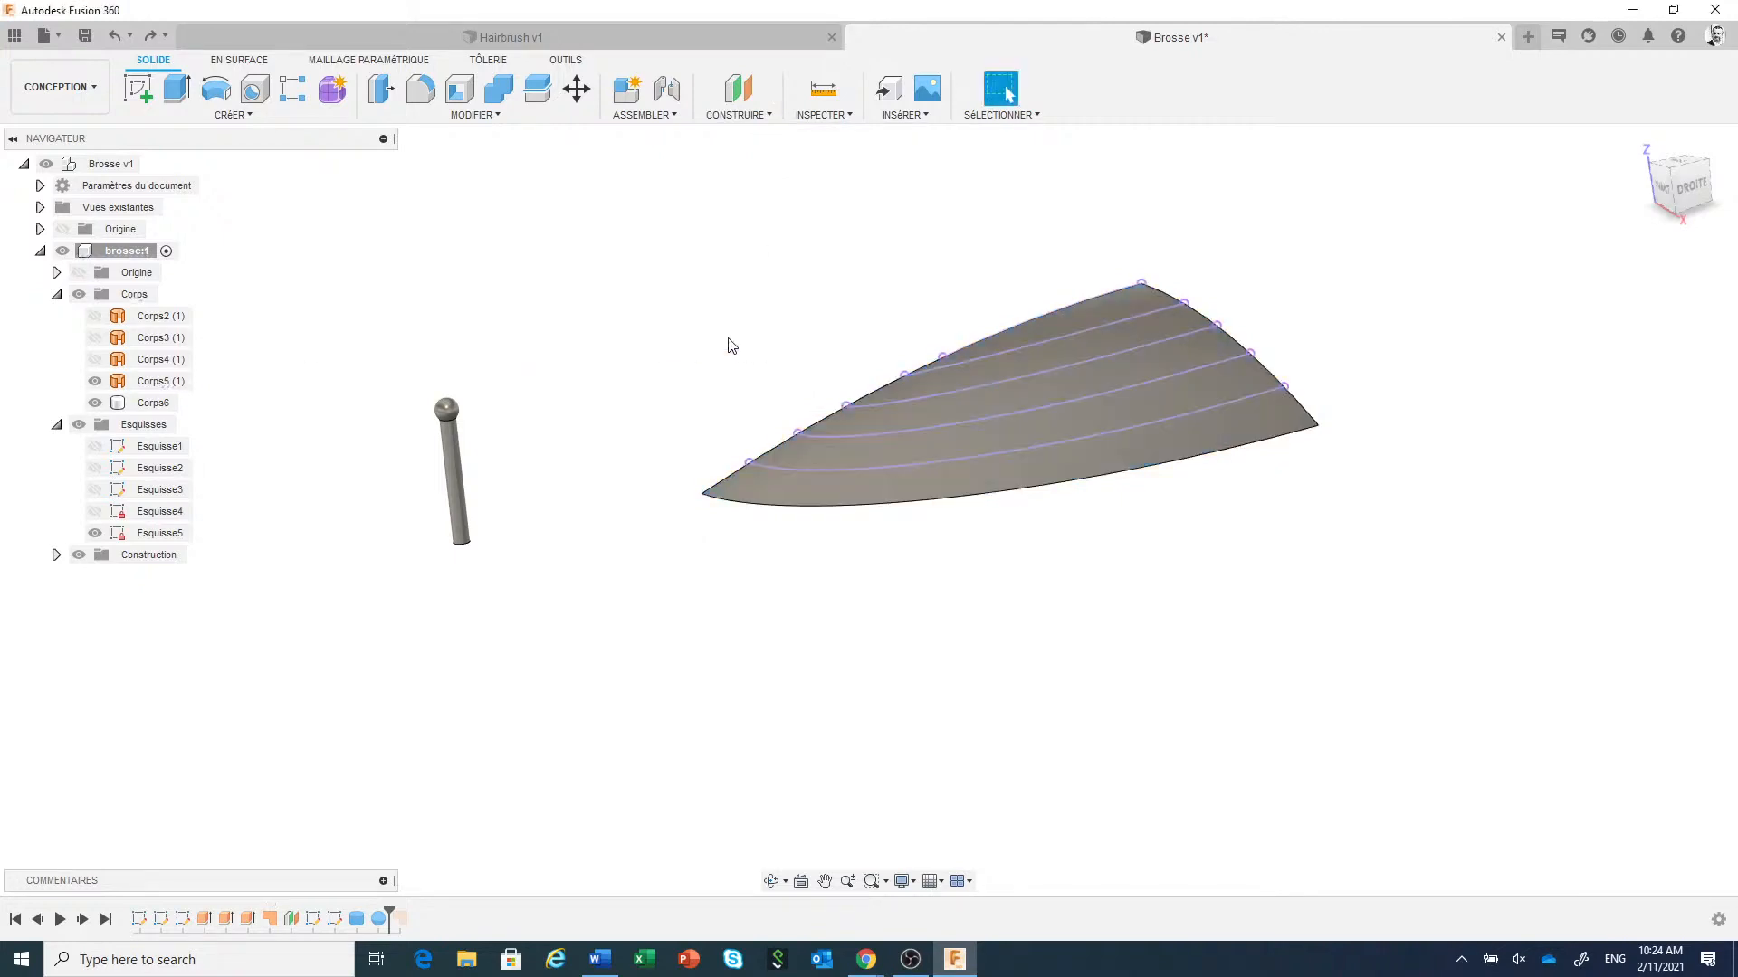
Create a construction axis perpendicular to the domed patch face at the projected curve's endpoint nearest the pointed tip.
left_click(764, 115)
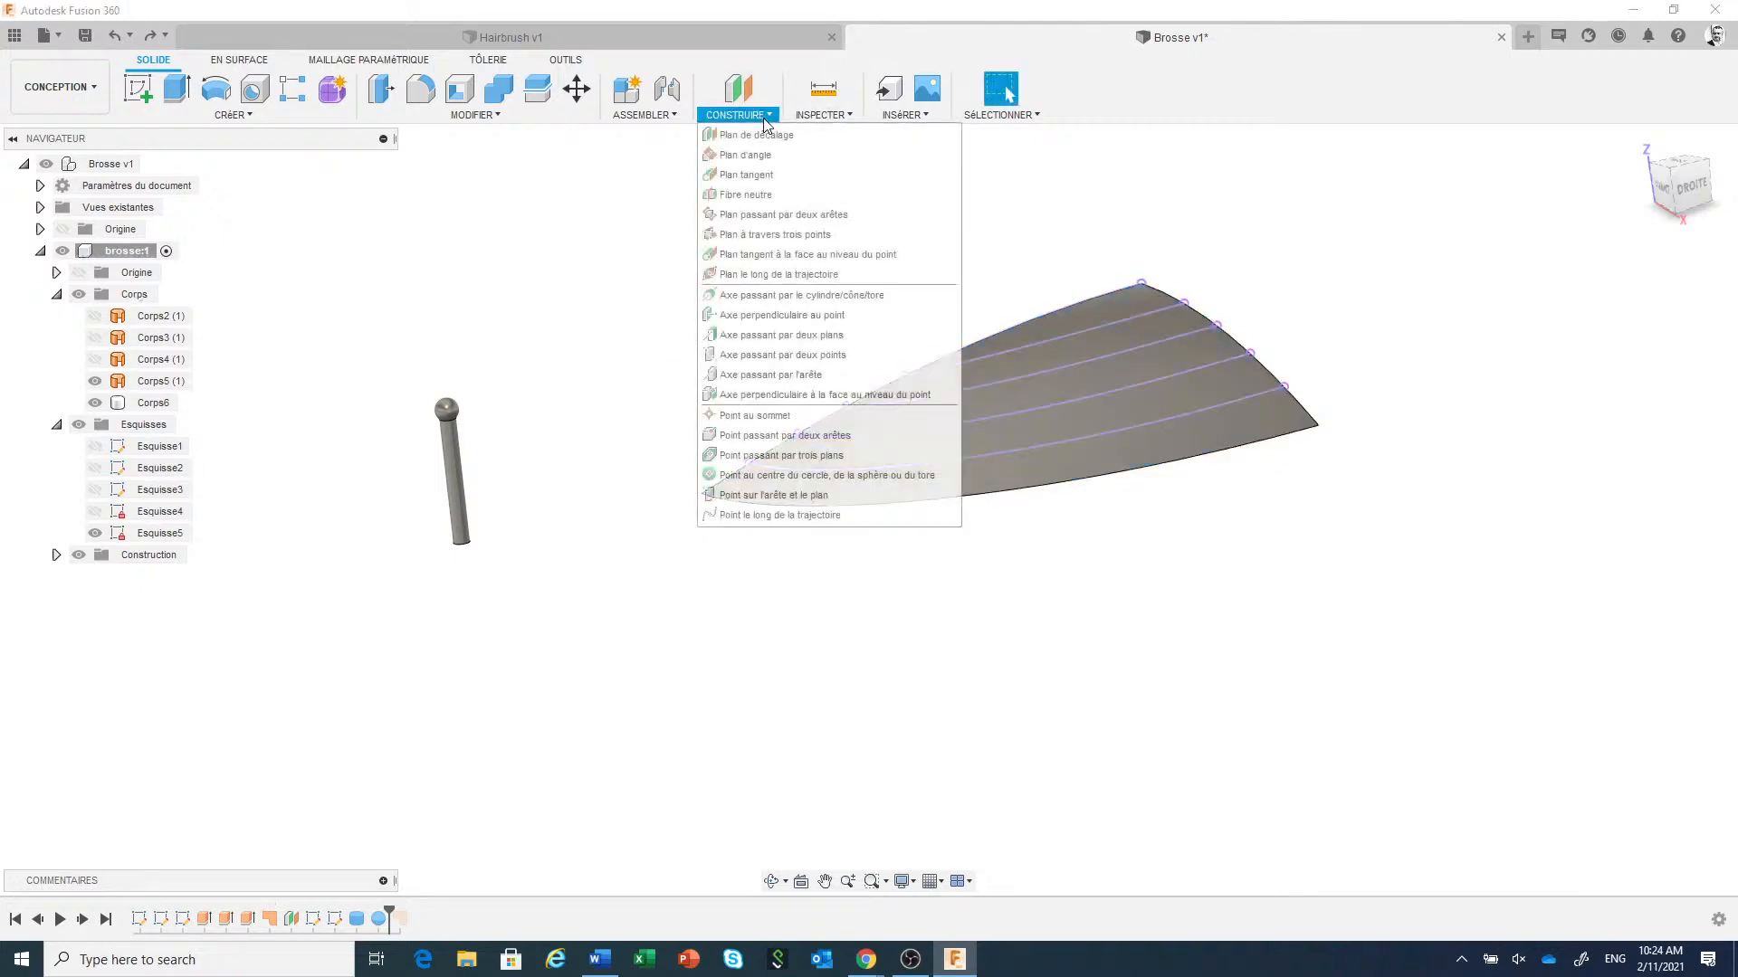
left_click(765, 396)
left_click(829, 452)
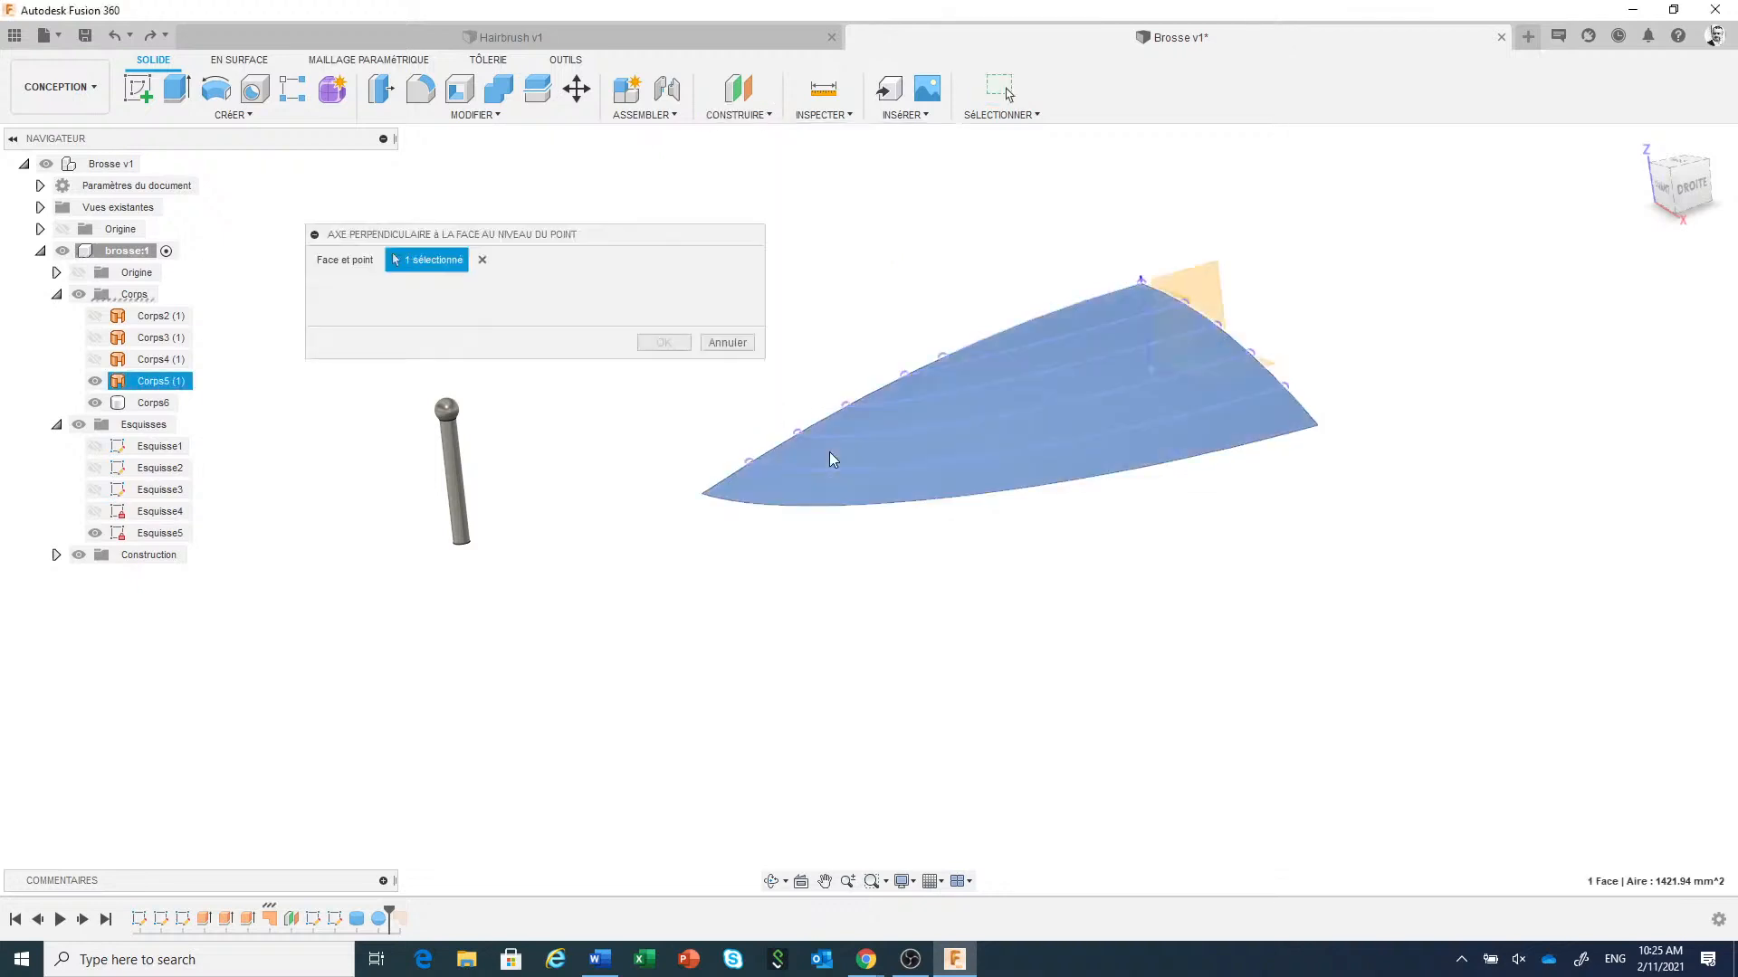
left_click(748, 461)
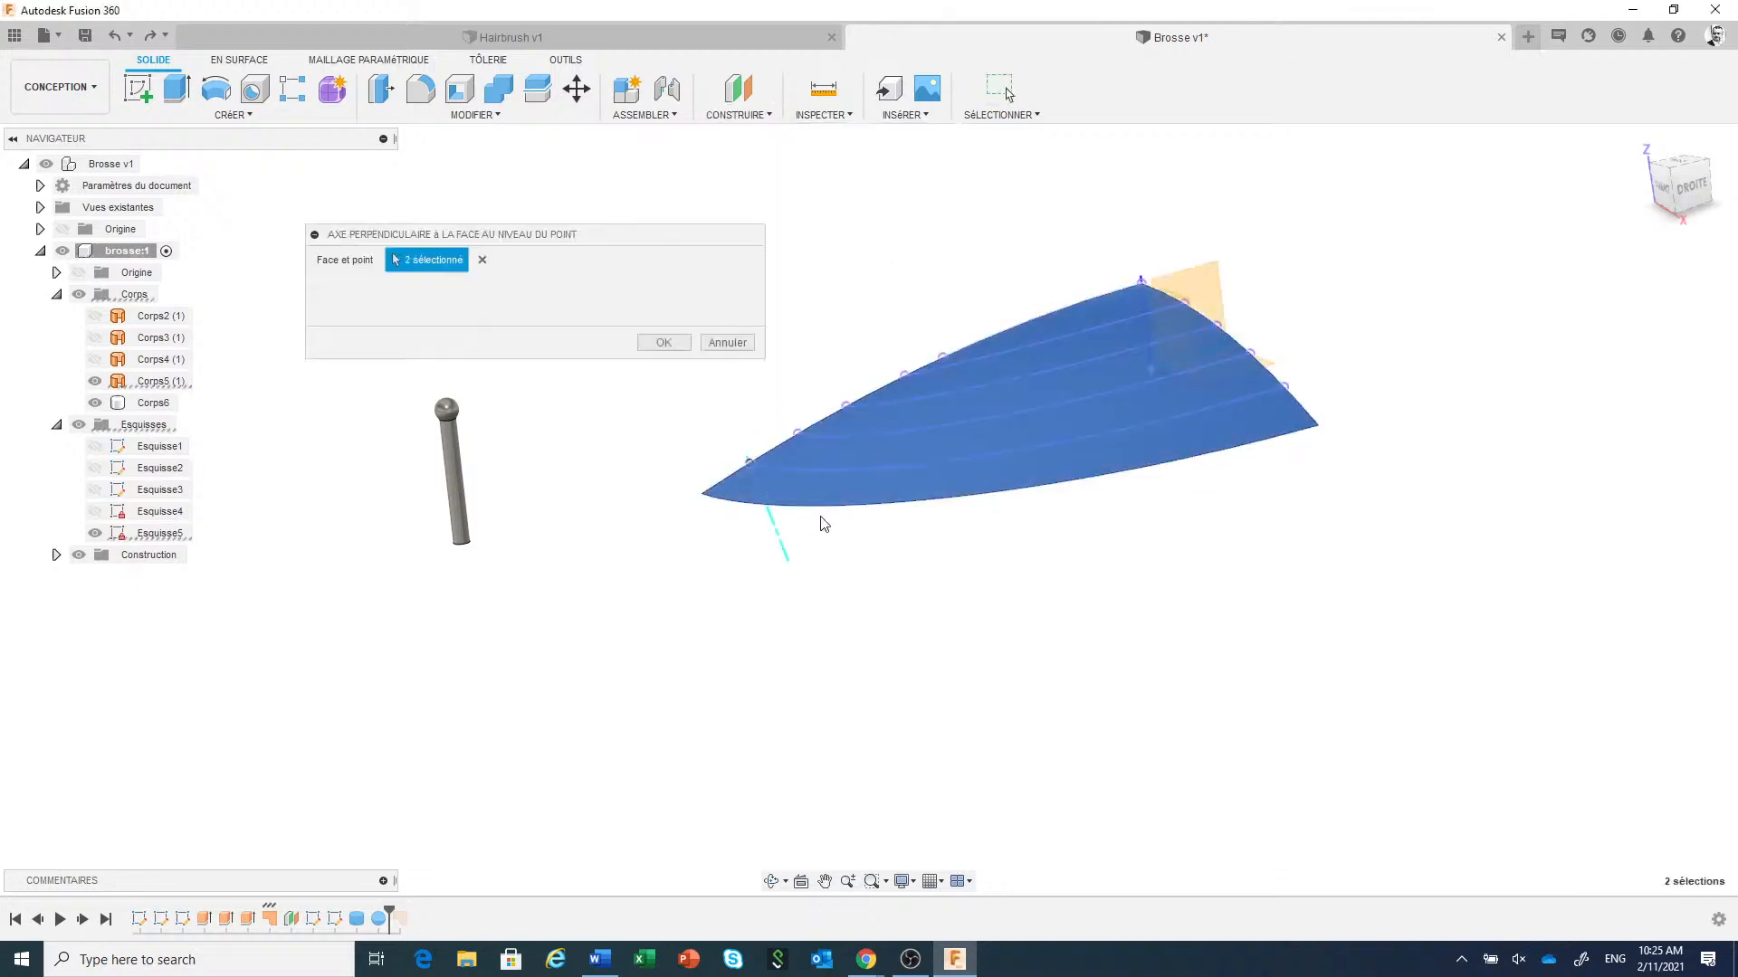
left_click(665, 343)
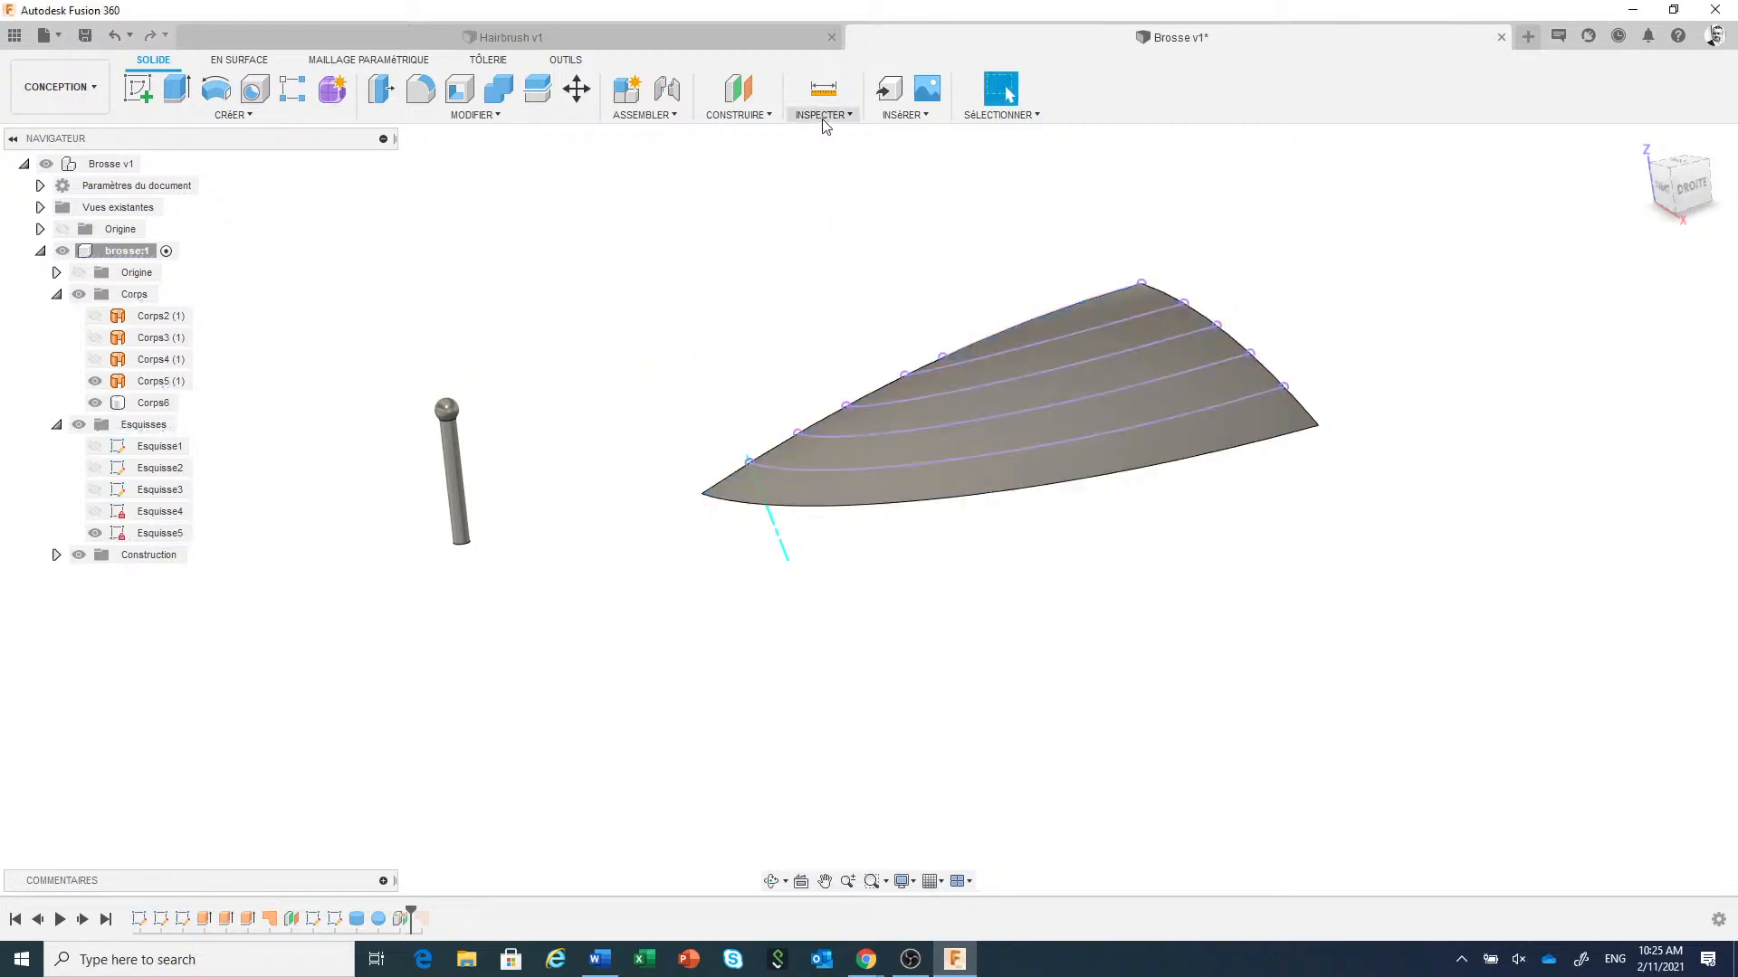
Create another axis perpendicular to the domed patch face, through the endpoint of the second projected curve from the pointed tip.
right_click(812, 229)
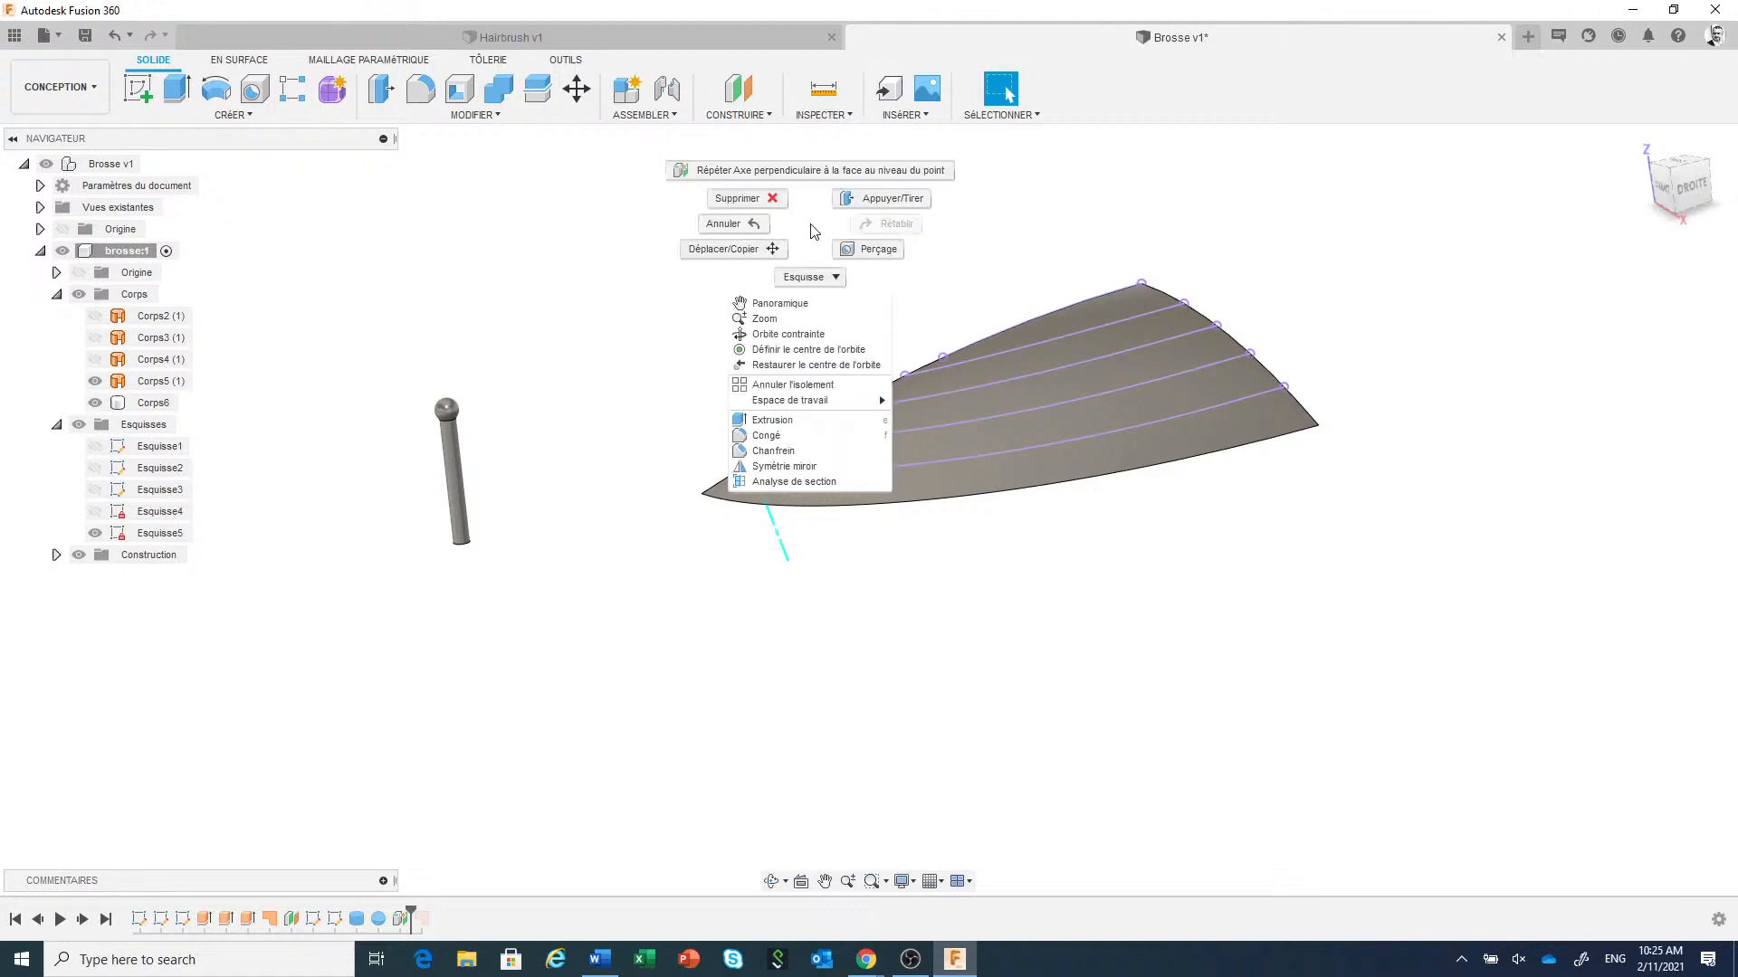
left_click(806, 170)
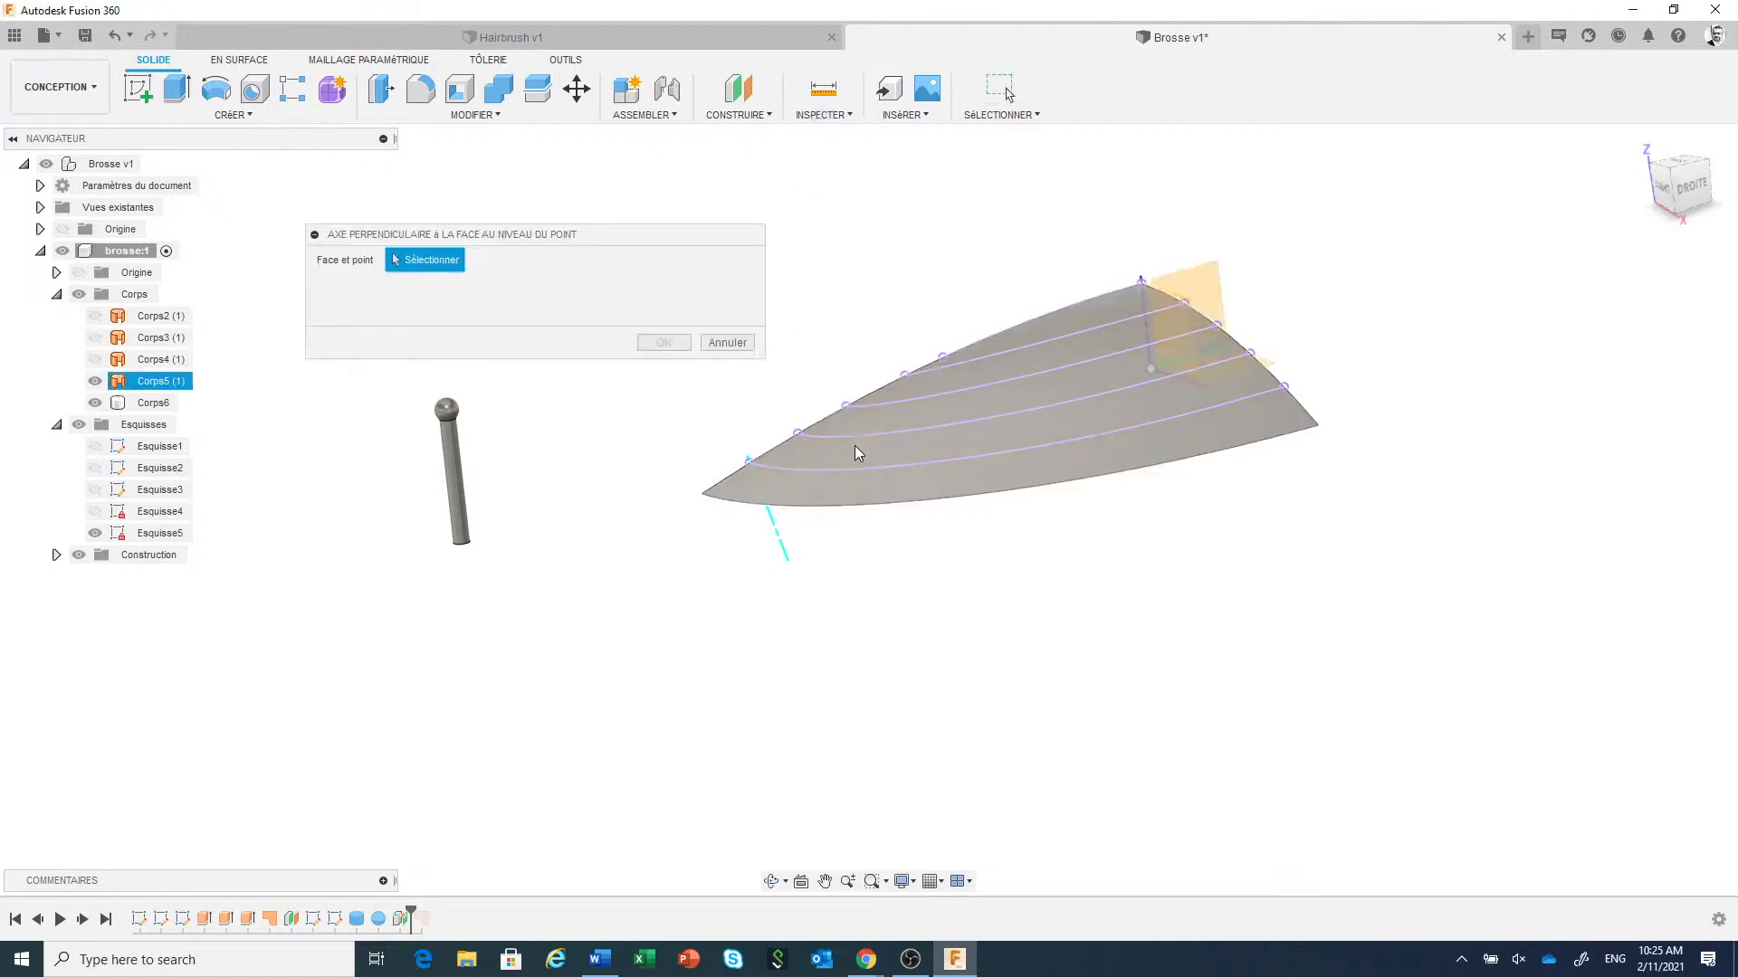
left_click(796, 432)
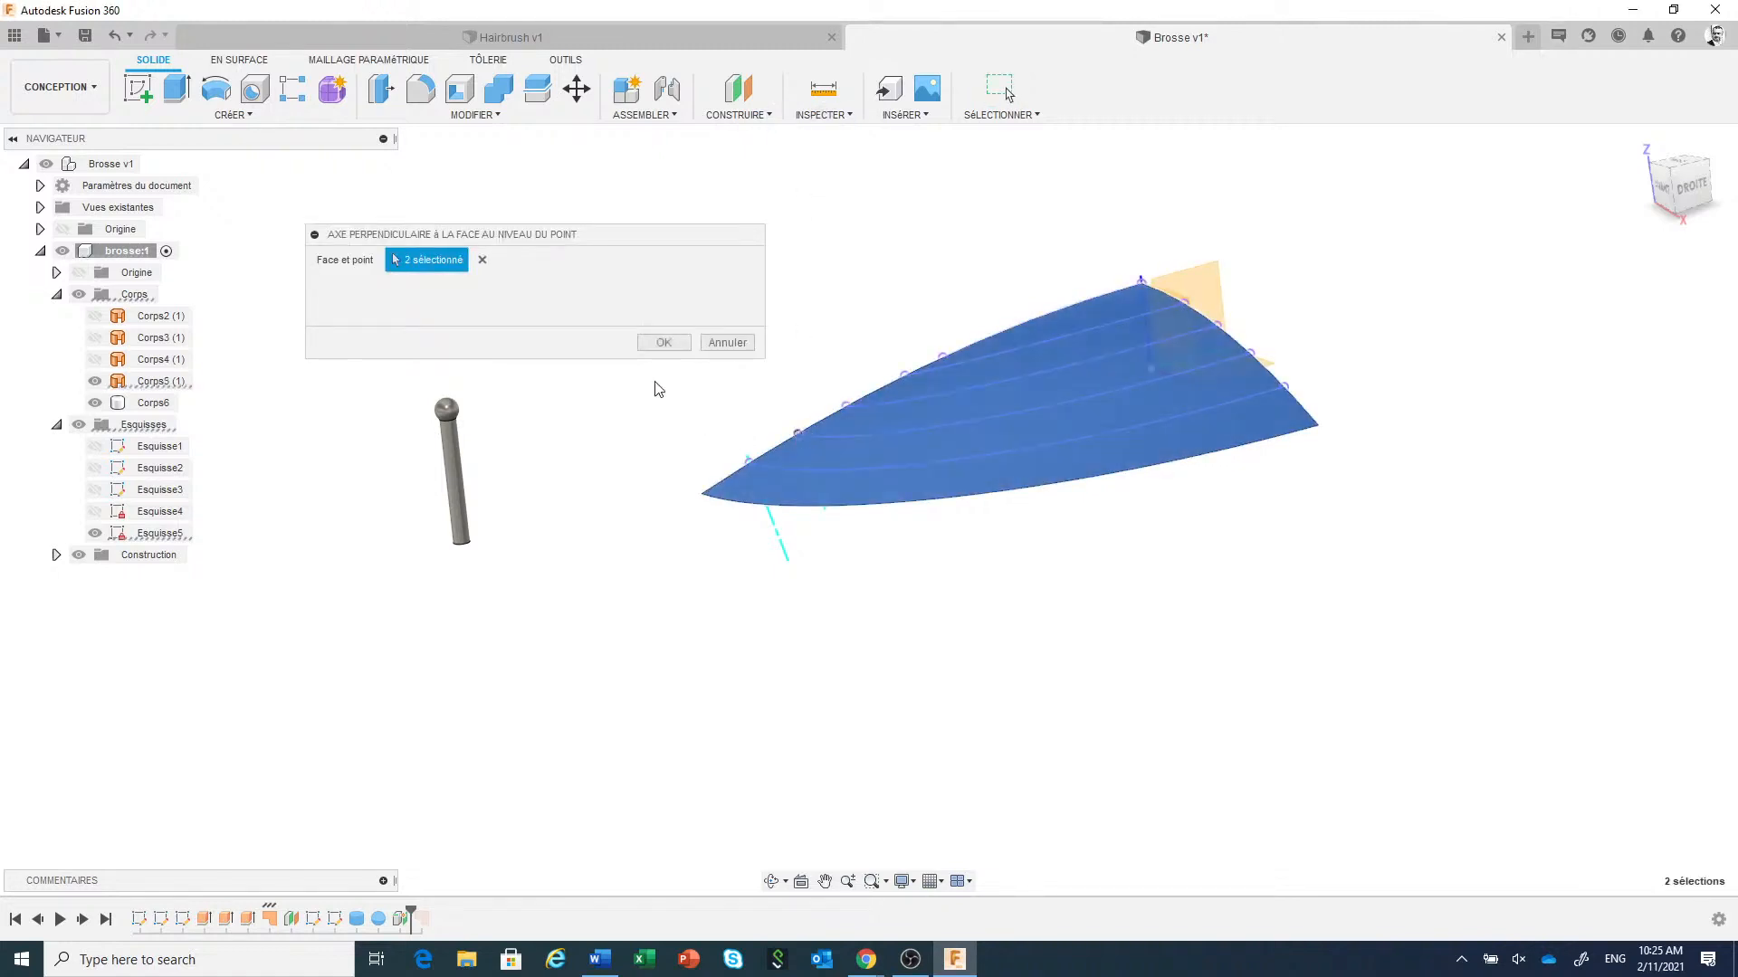
left_click(664, 343)
Extend the upper ends of both construction axes so they stand well above the domed patch.
scroll(842, 590, "up", 2)
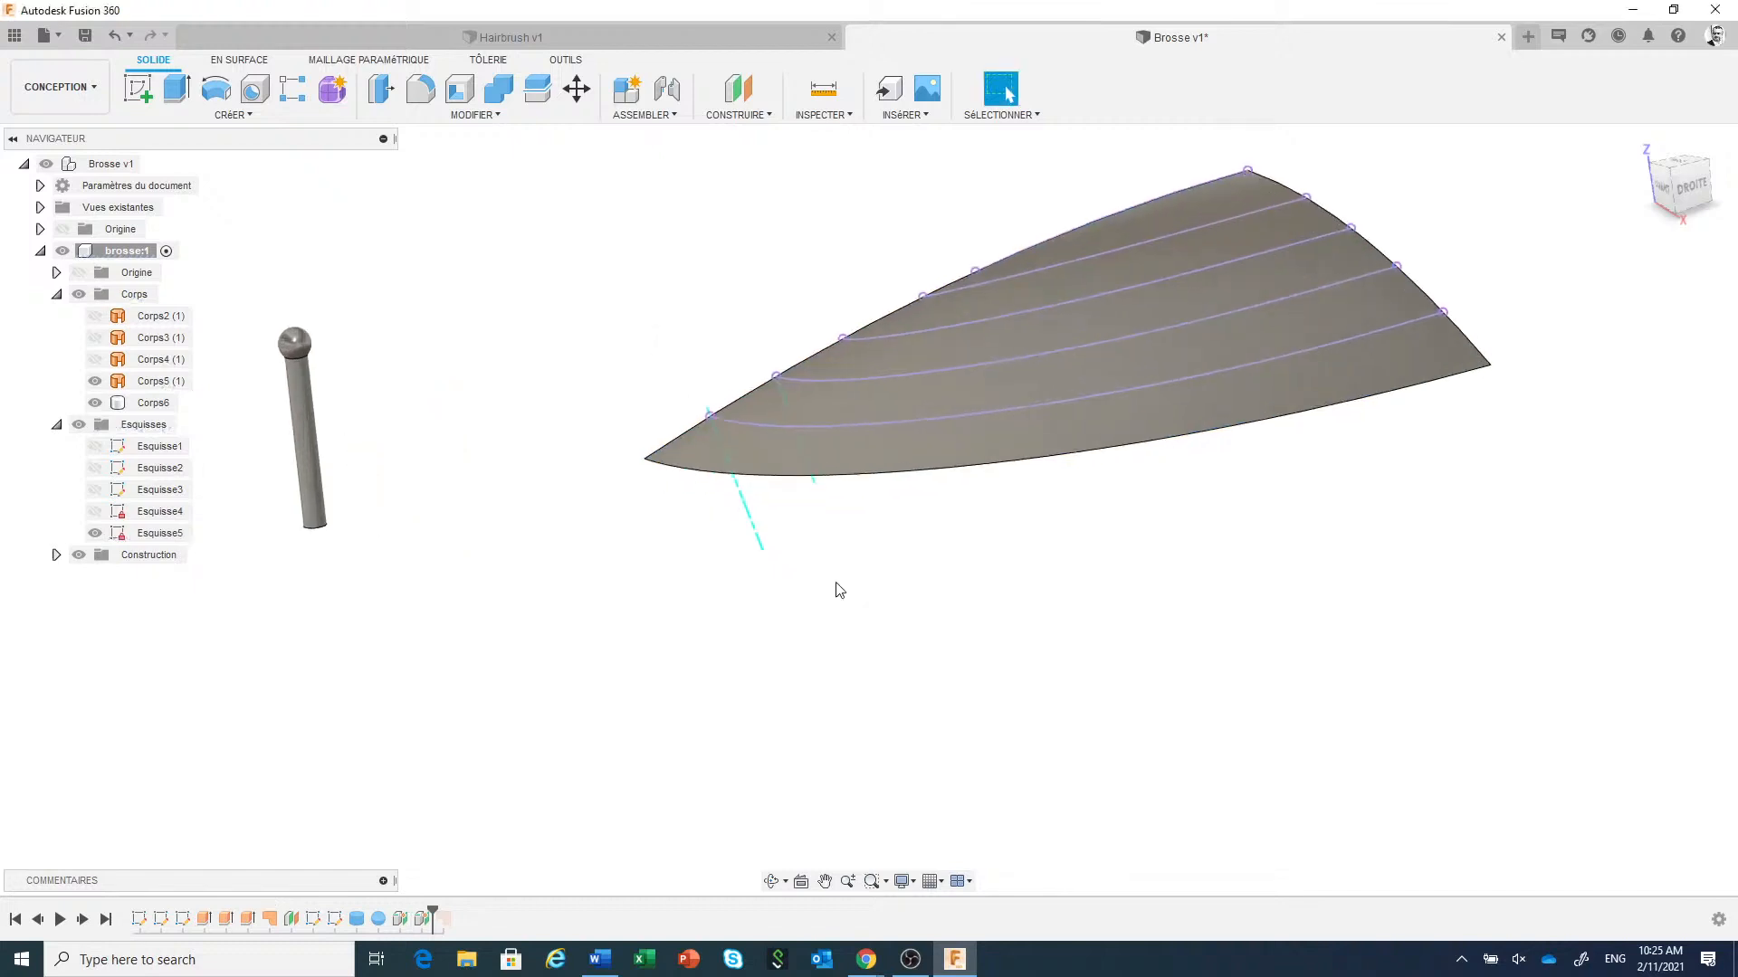
middle_click_drag(829, 578, 971, 577, "shift")
scroll(912, 503, "up", 3)
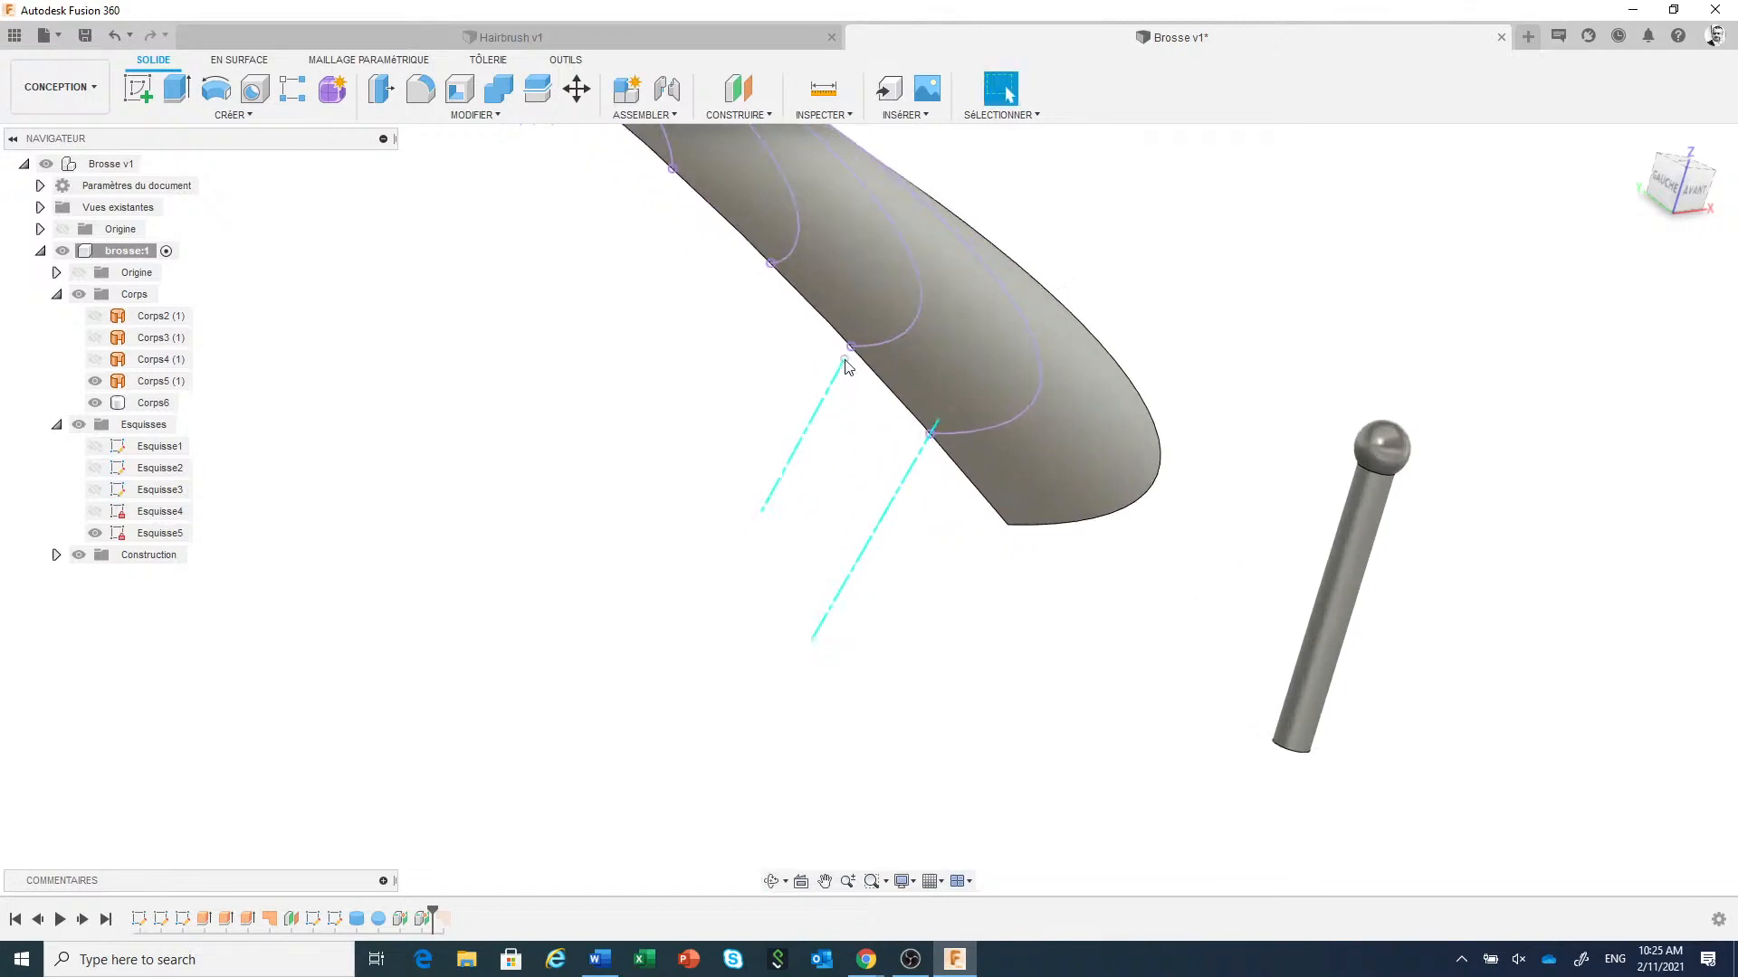
left_click_drag(846, 365, 889, 316)
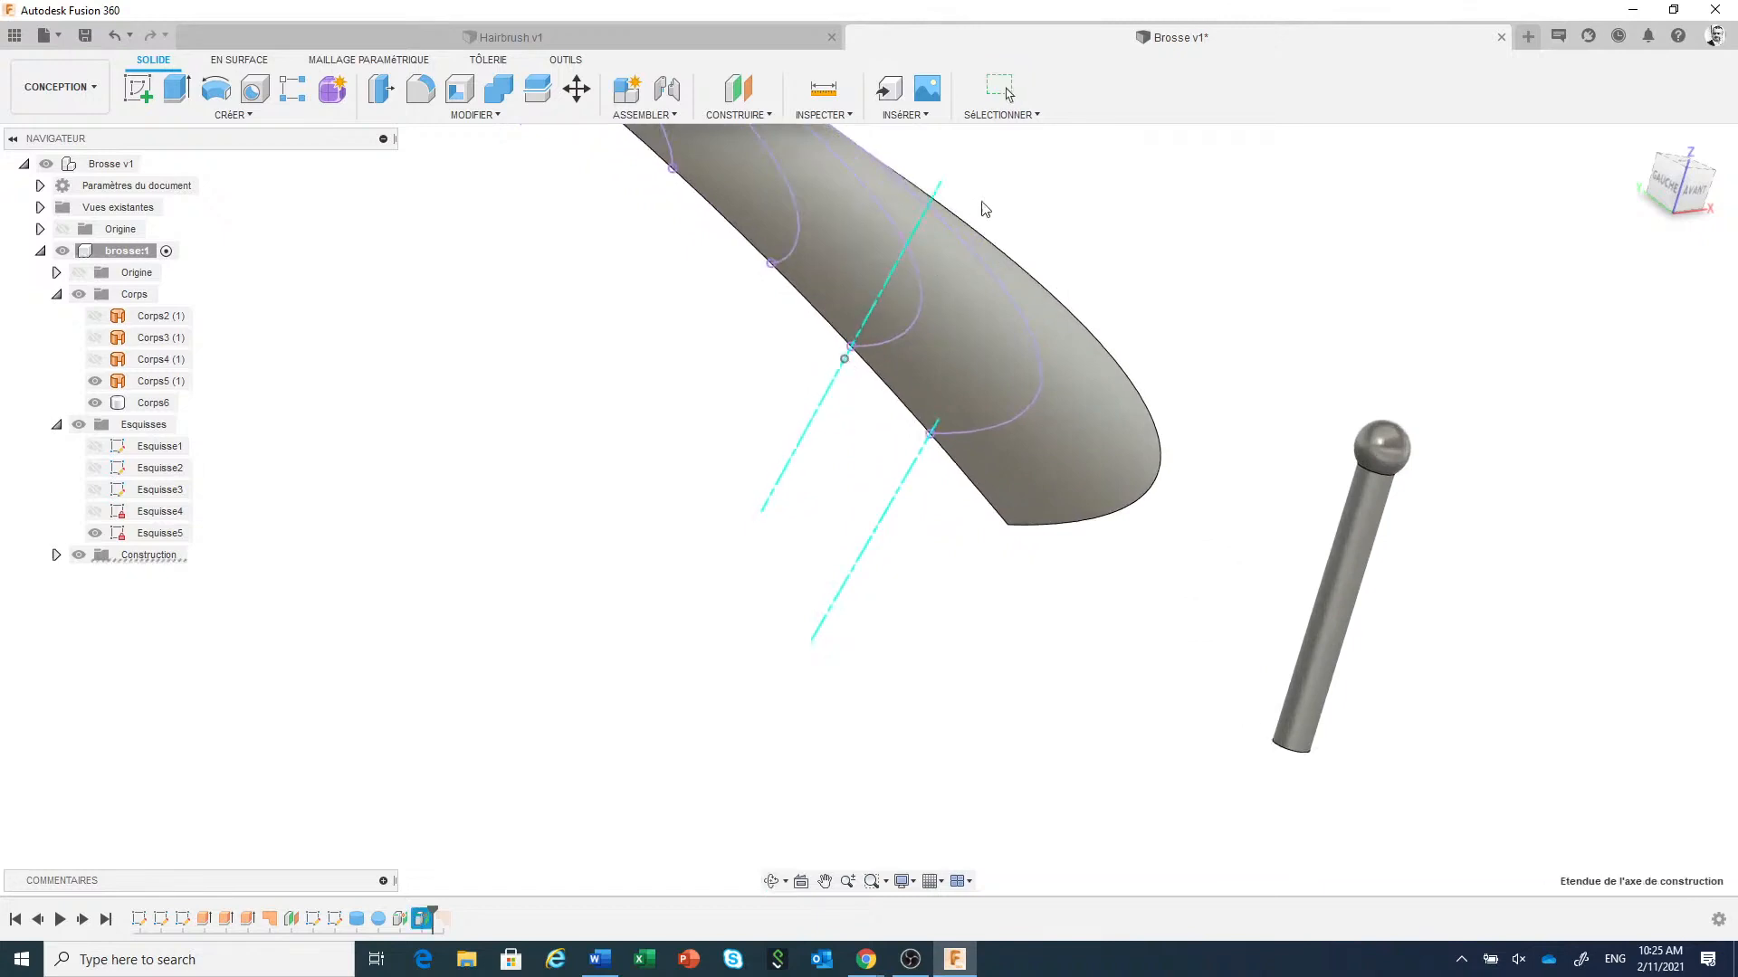
left_click_drag(980, 215, 987, 199)
left_click_drag(937, 418, 1000, 299)
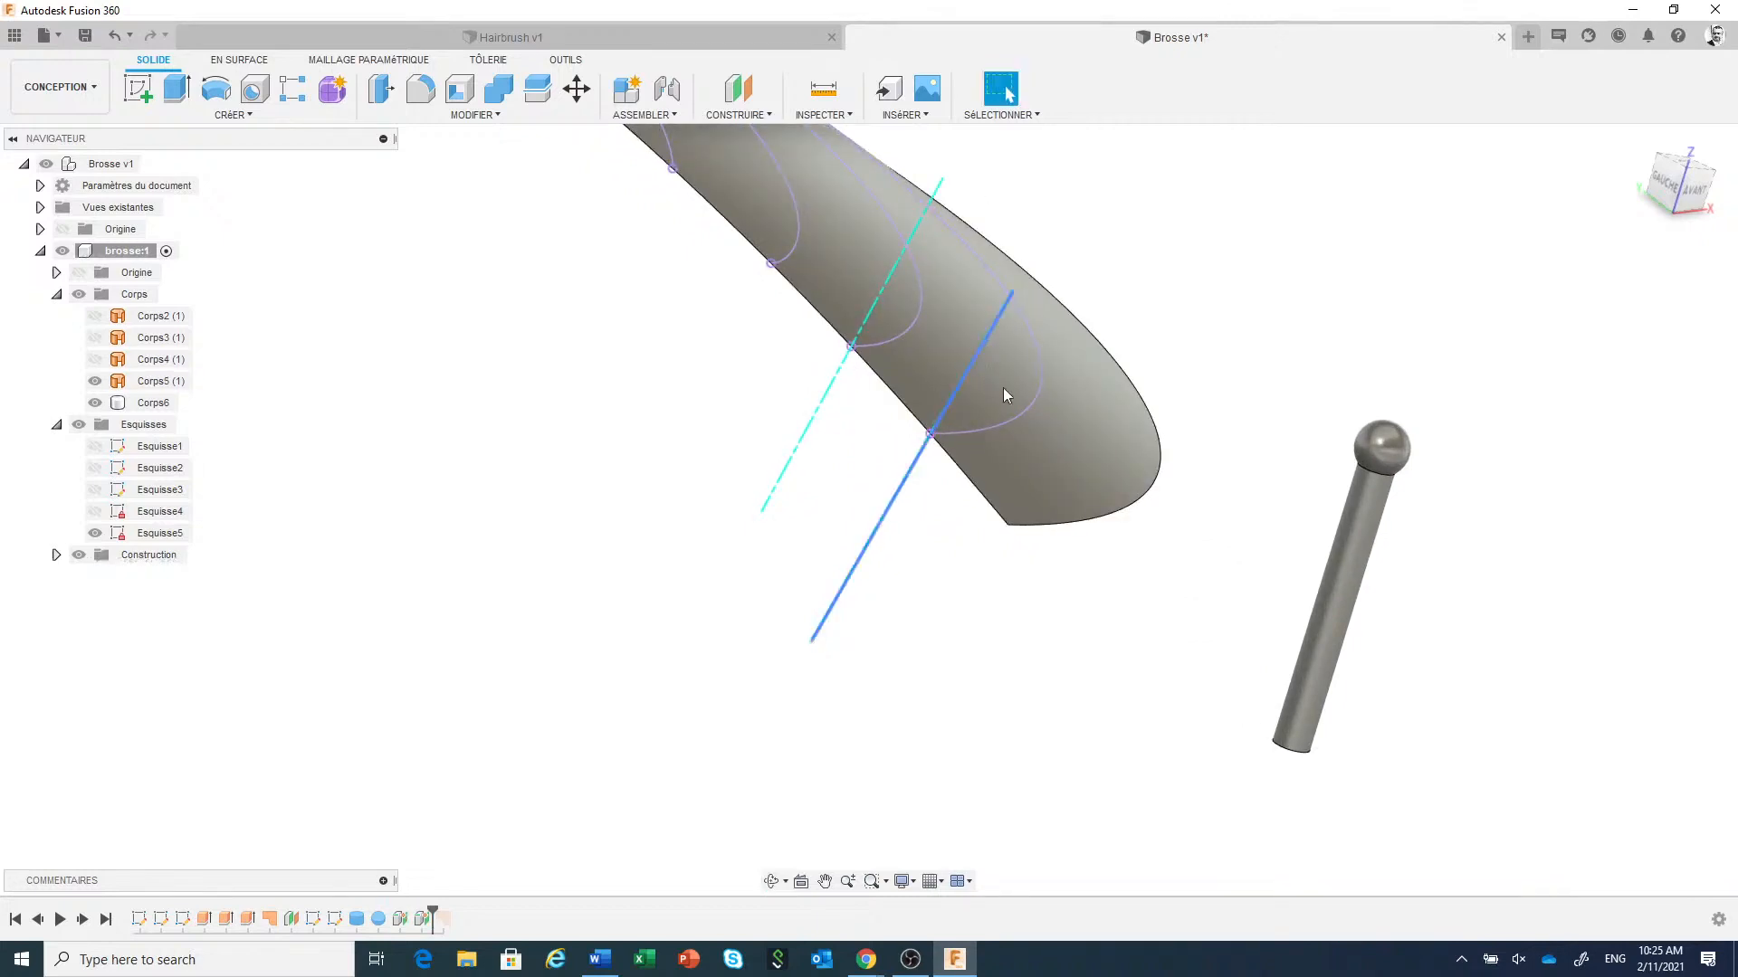
Start an alignment of the bristle from its cylindrical shaft face, with the object type set to Corps.
scroll(1188, 441, "down", 1)
middle_click_drag(1187, 441, 884, 555, "shift")
scroll(1001, 492, "down", 2)
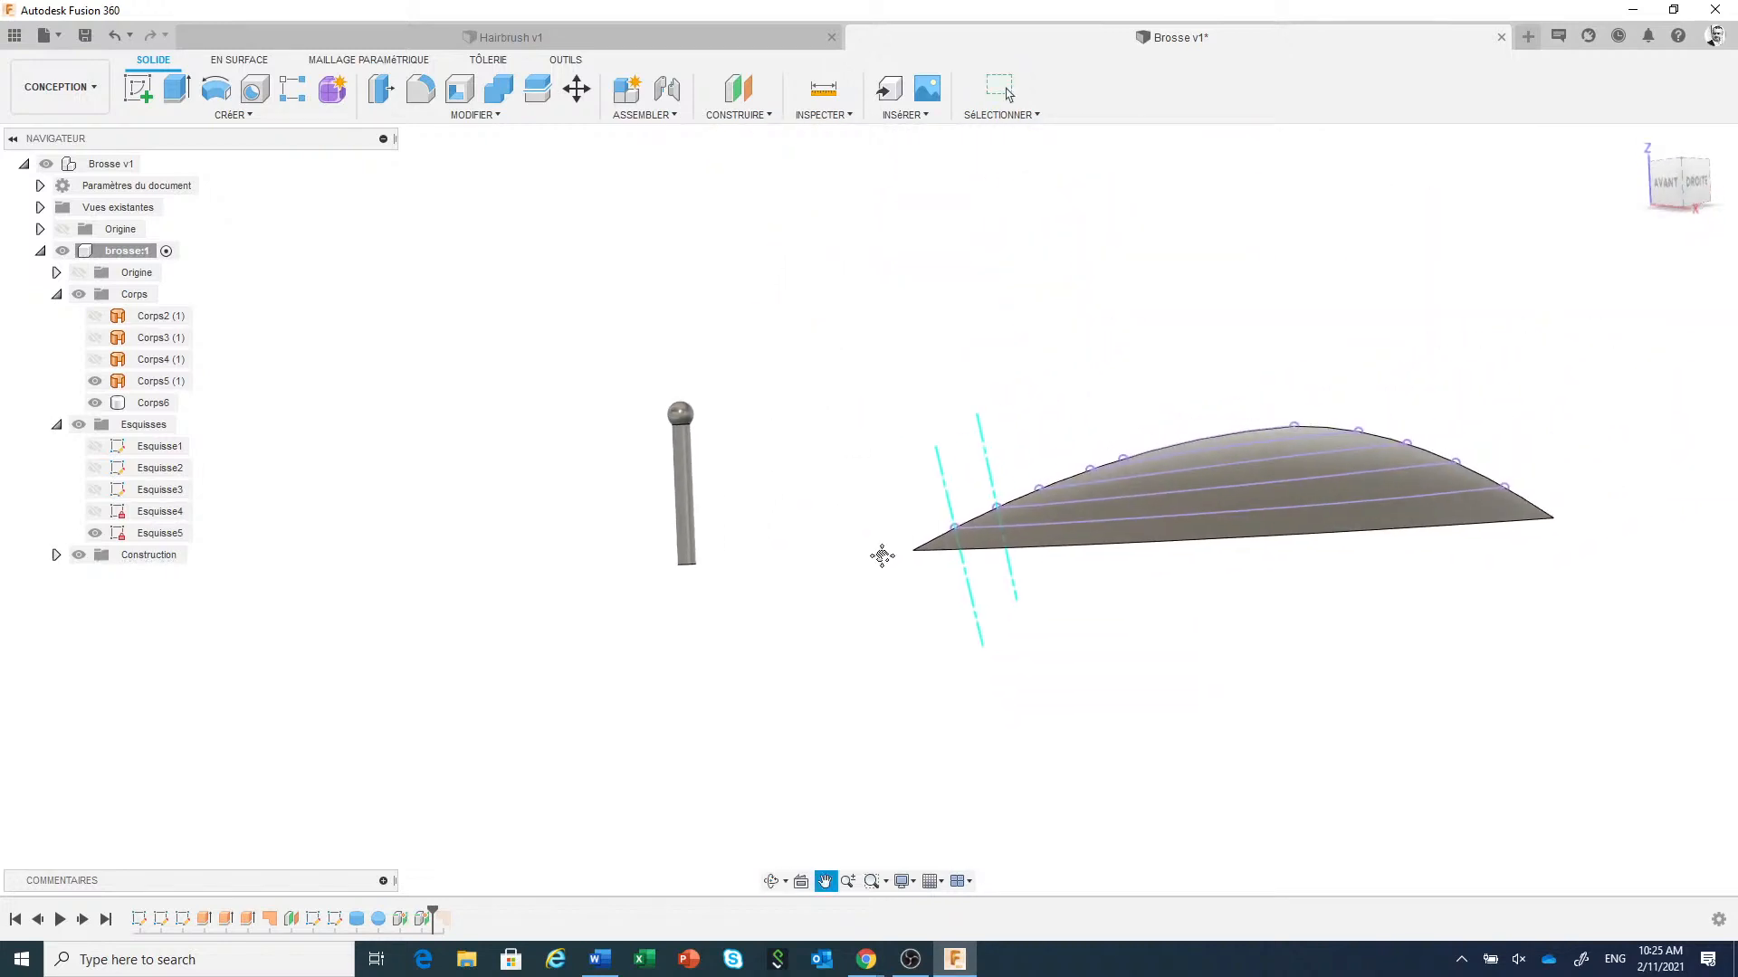
left_click(470, 118)
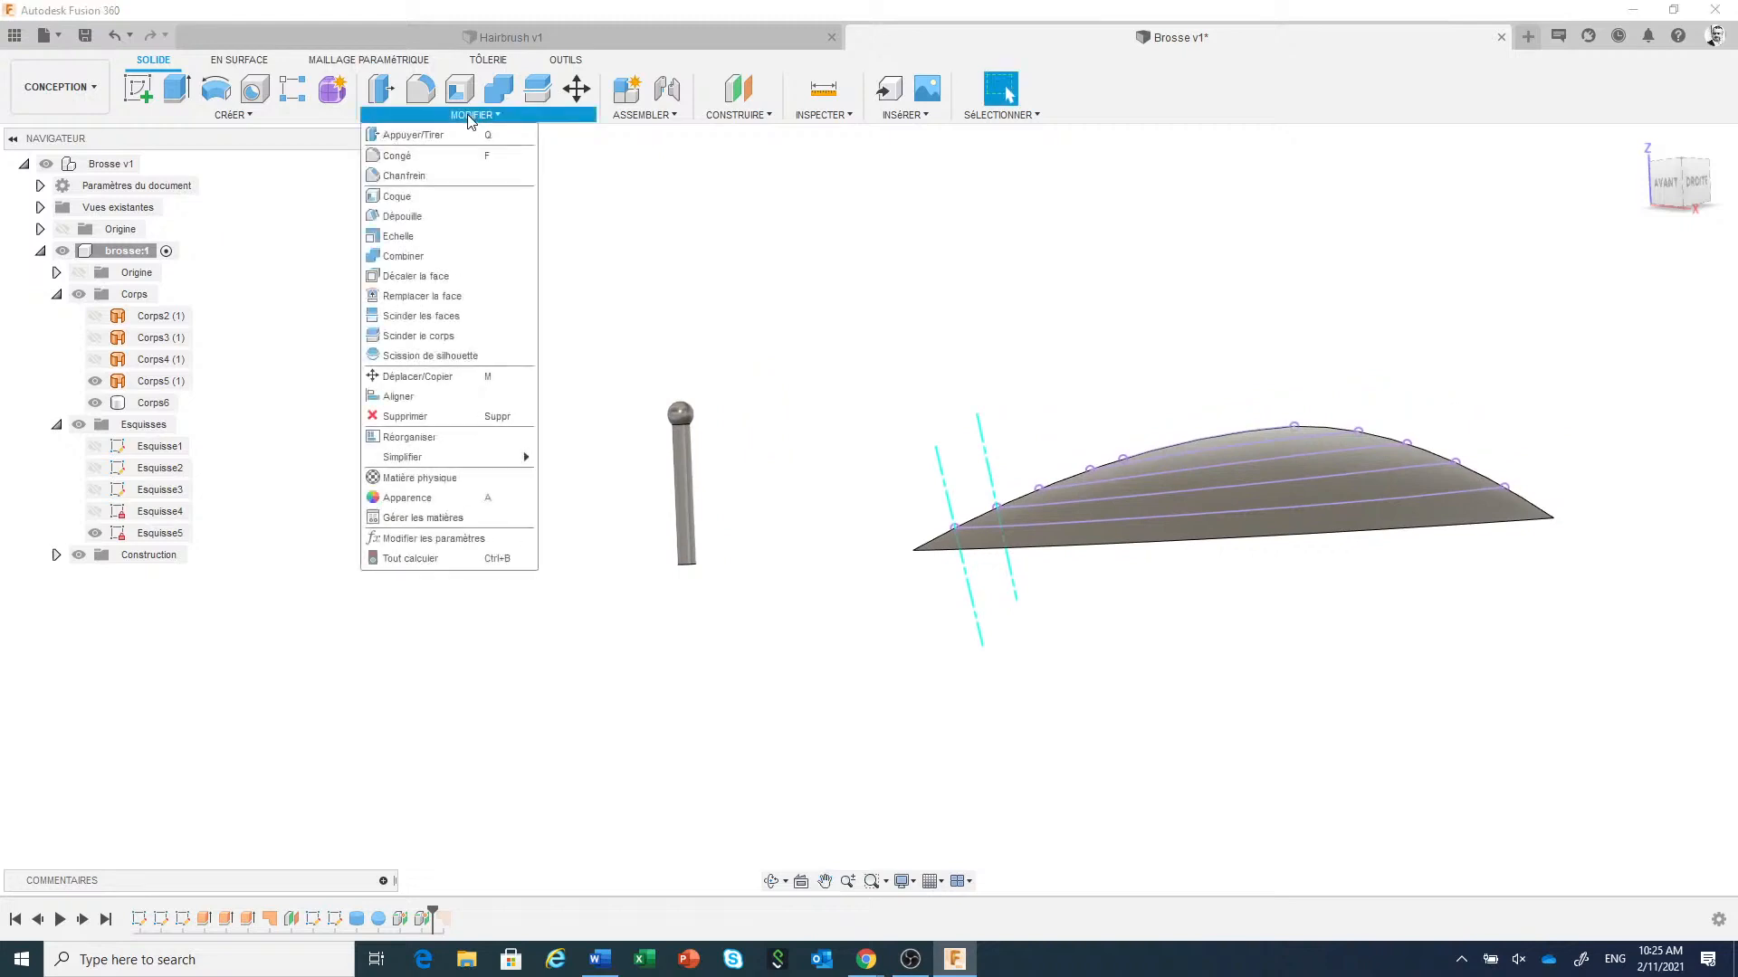
left_click(428, 401)
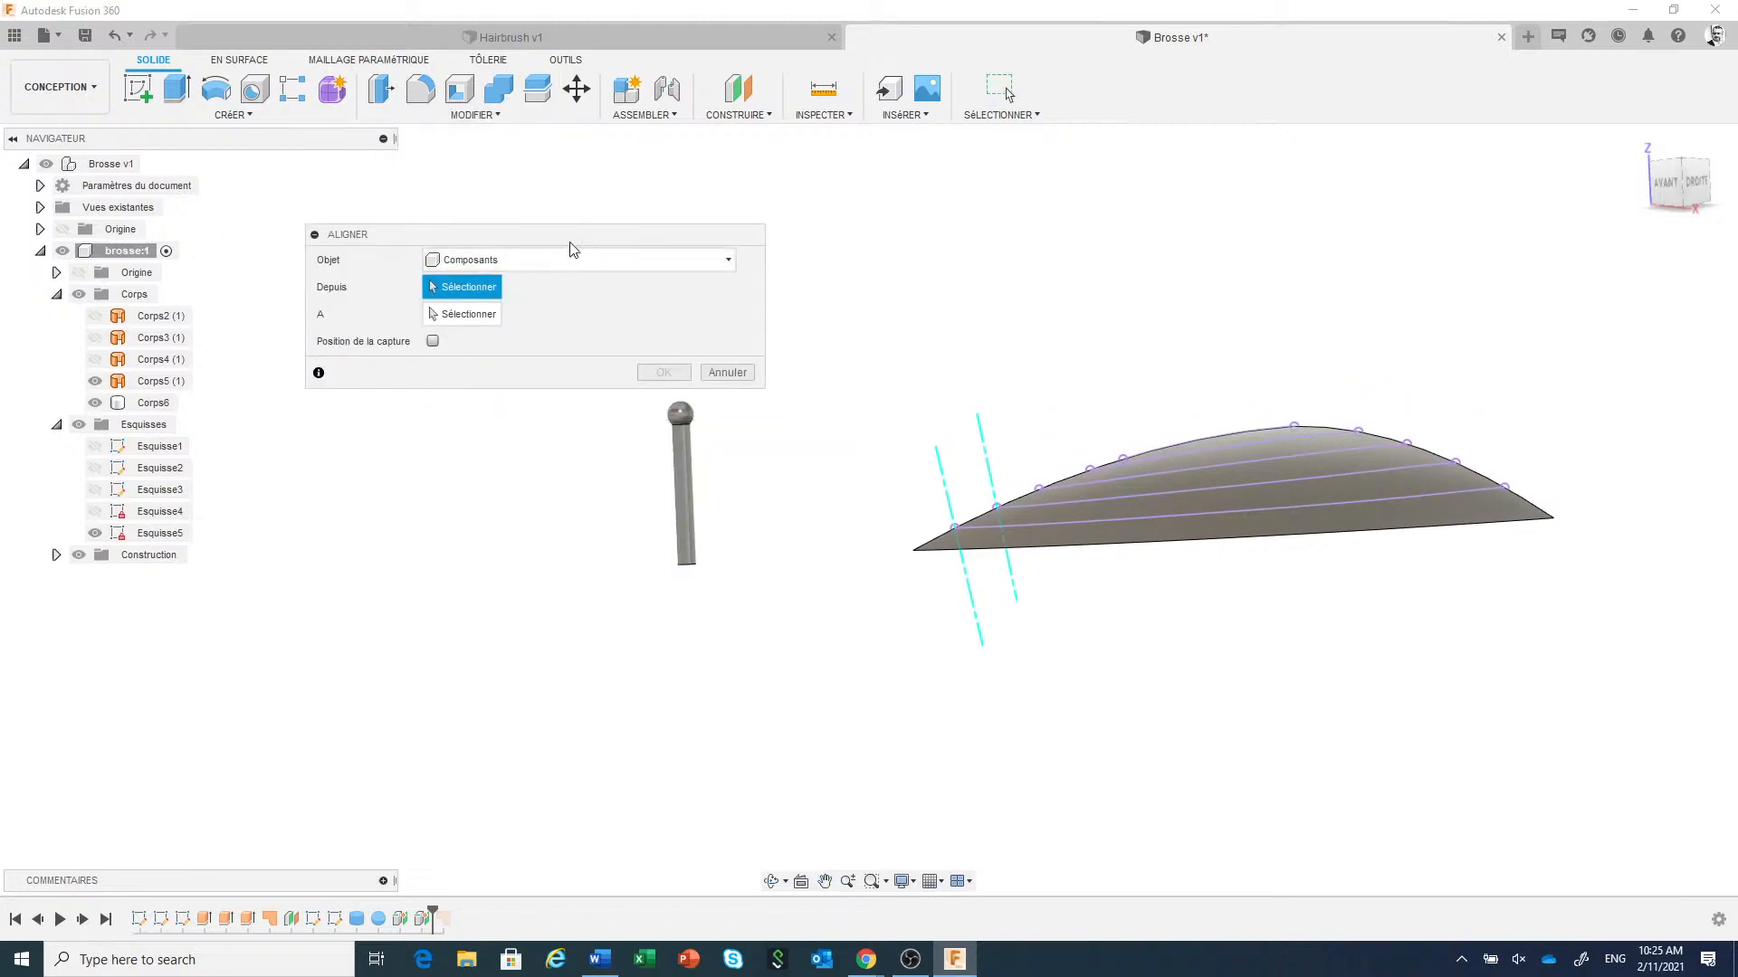
left_click_drag(572, 244, 434, 234)
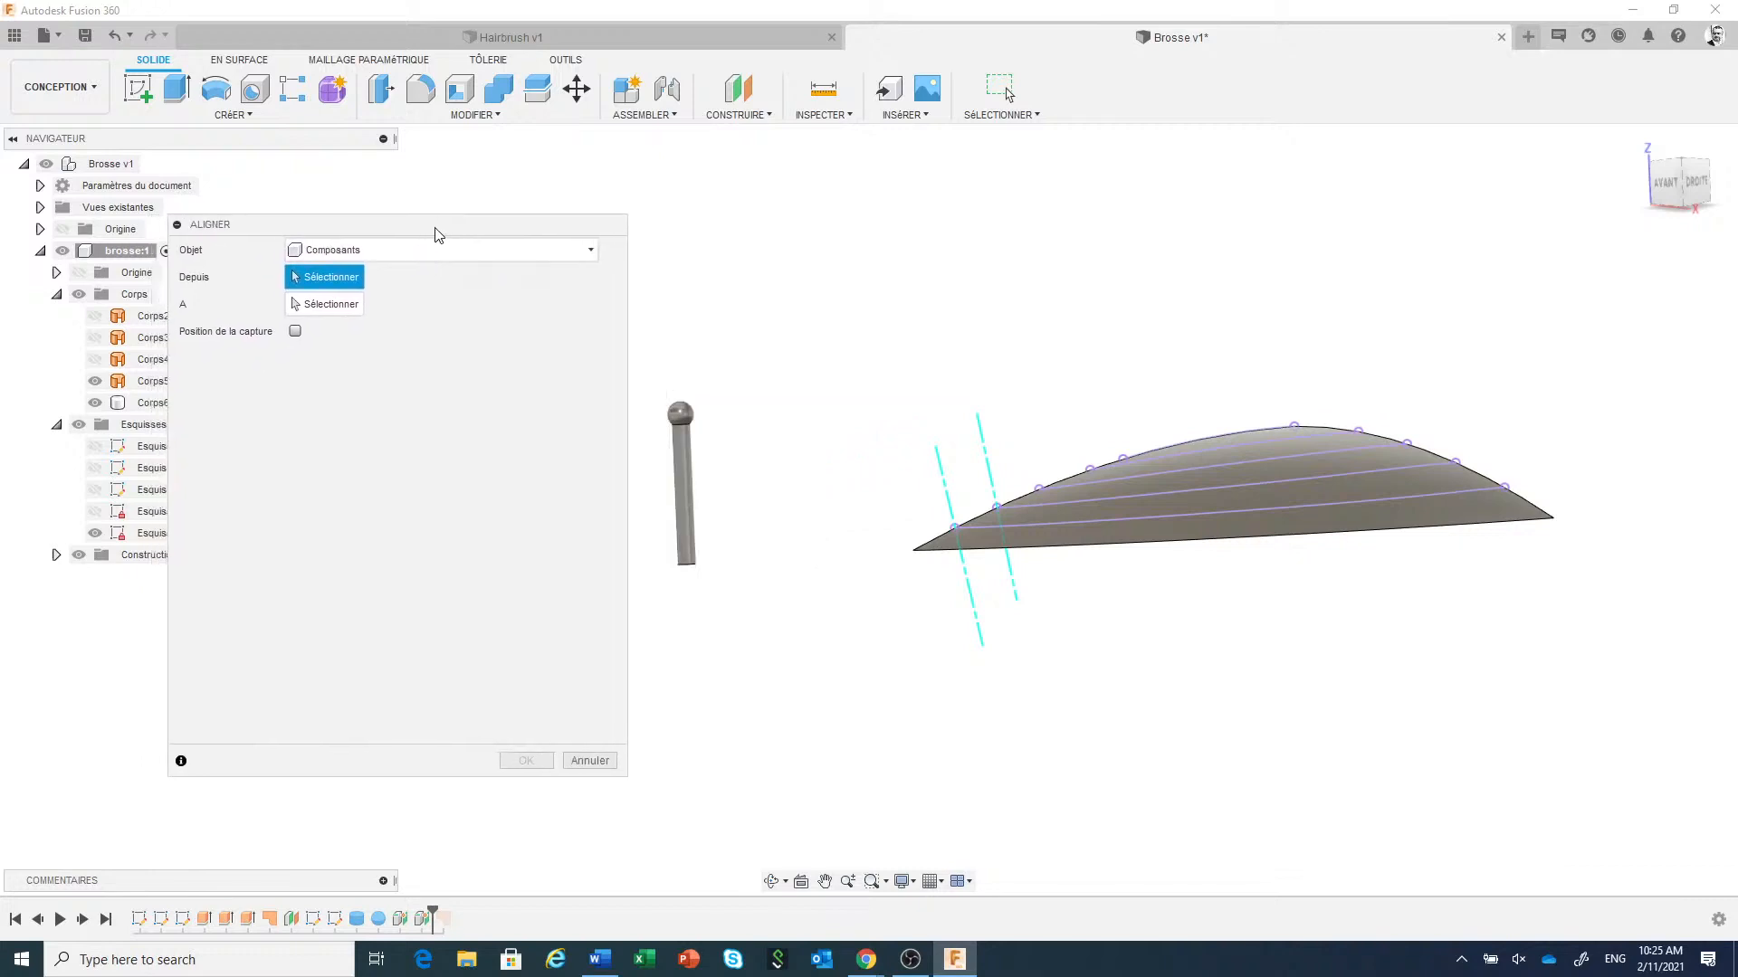
left_click(690, 498)
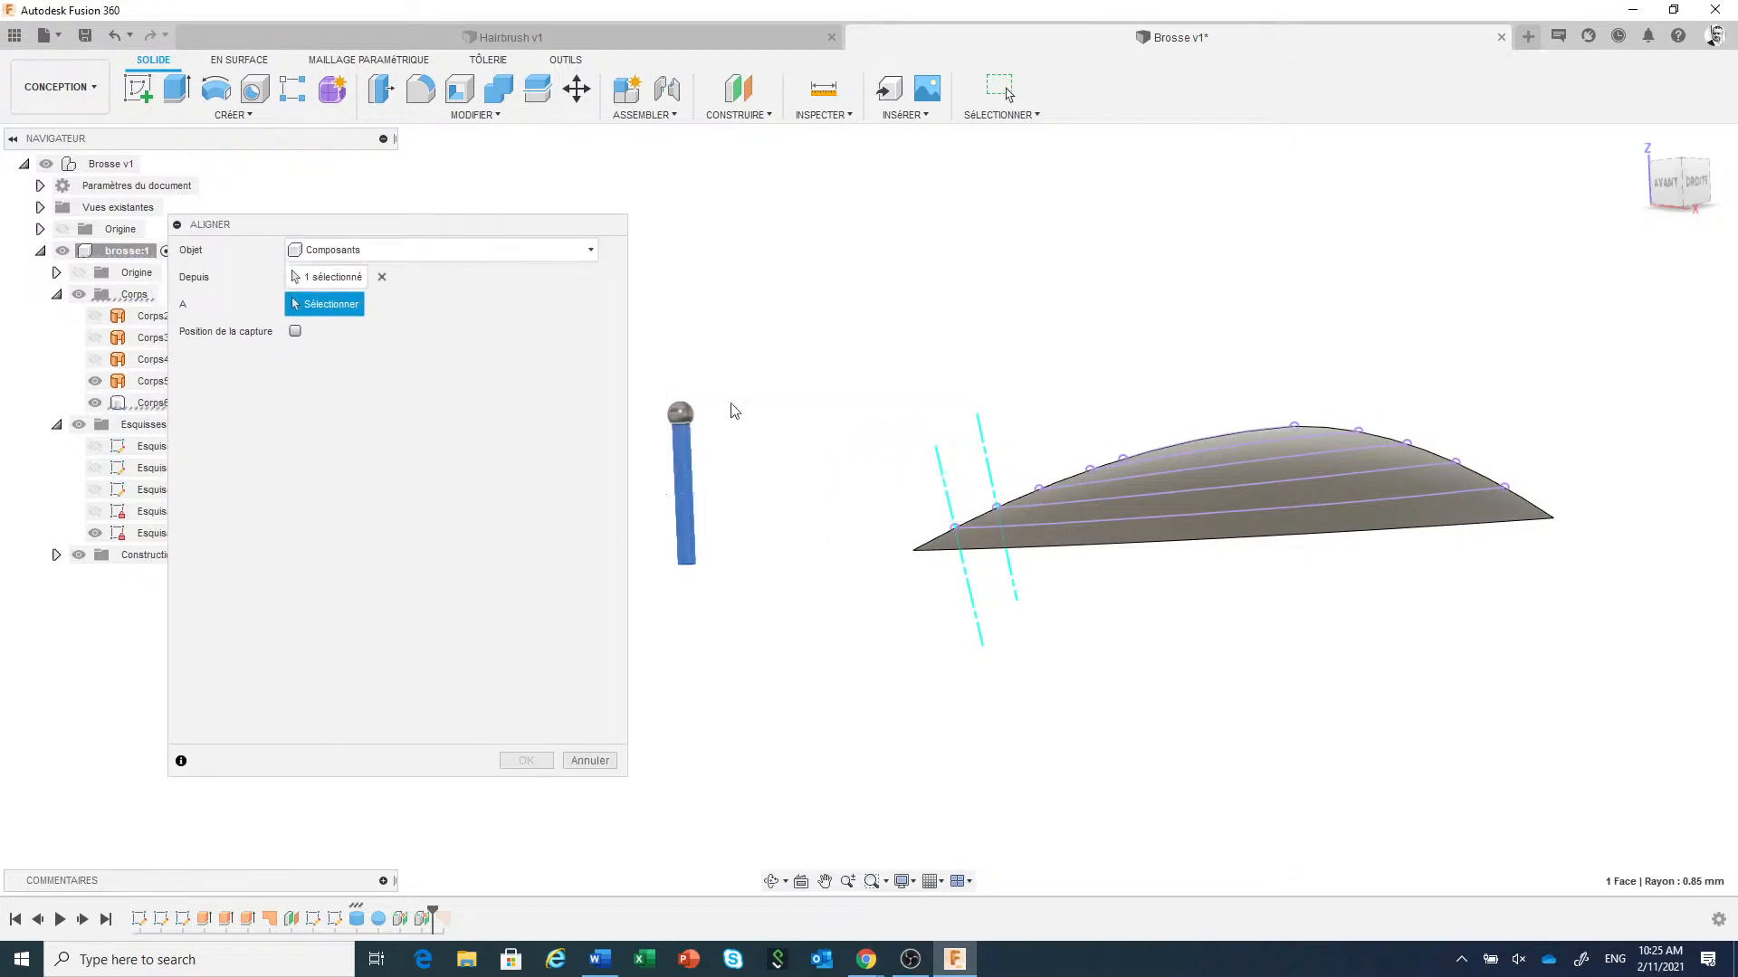
left_click(561, 256)
left_click(367, 295)
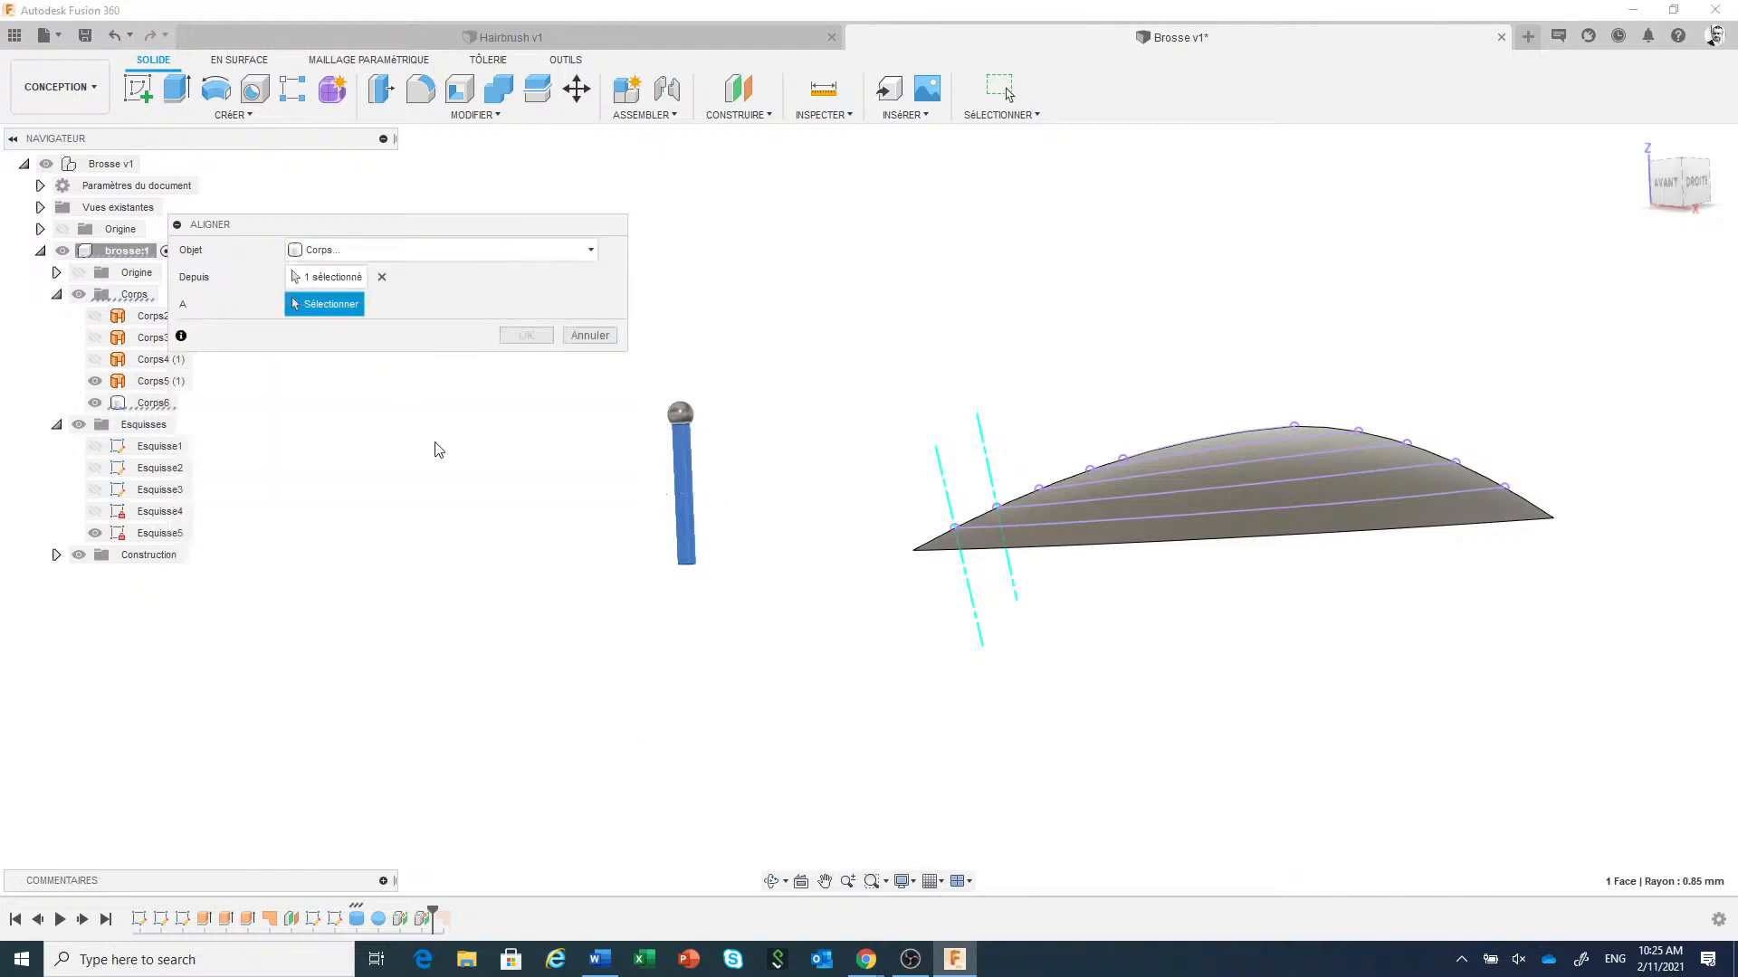
Align the bristle's shaft with the construction axis nearest the patch's pointed tip, keeping the ball end upward.
left_click(946, 490)
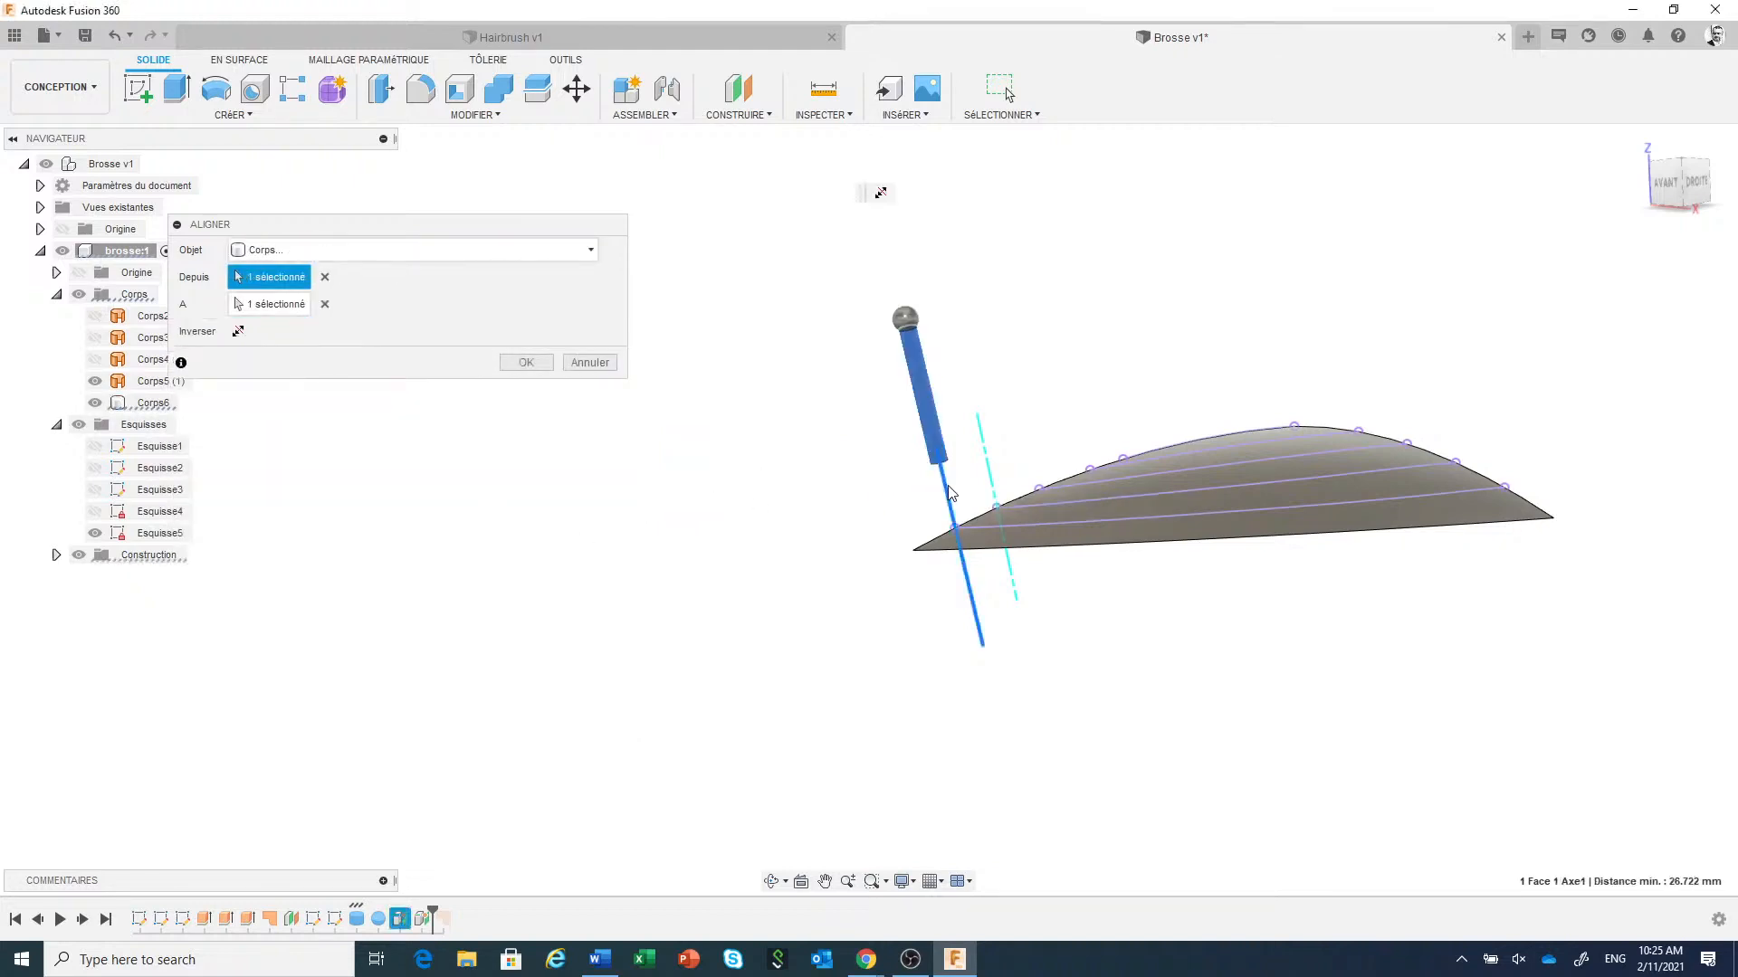
left_click(1695, 184)
scroll(1323, 306, "down", 2)
middle_click_drag(1260, 357, 1357, 412)
scroll(946, 538, "up", 3)
scroll(775, 529, "up", 2)
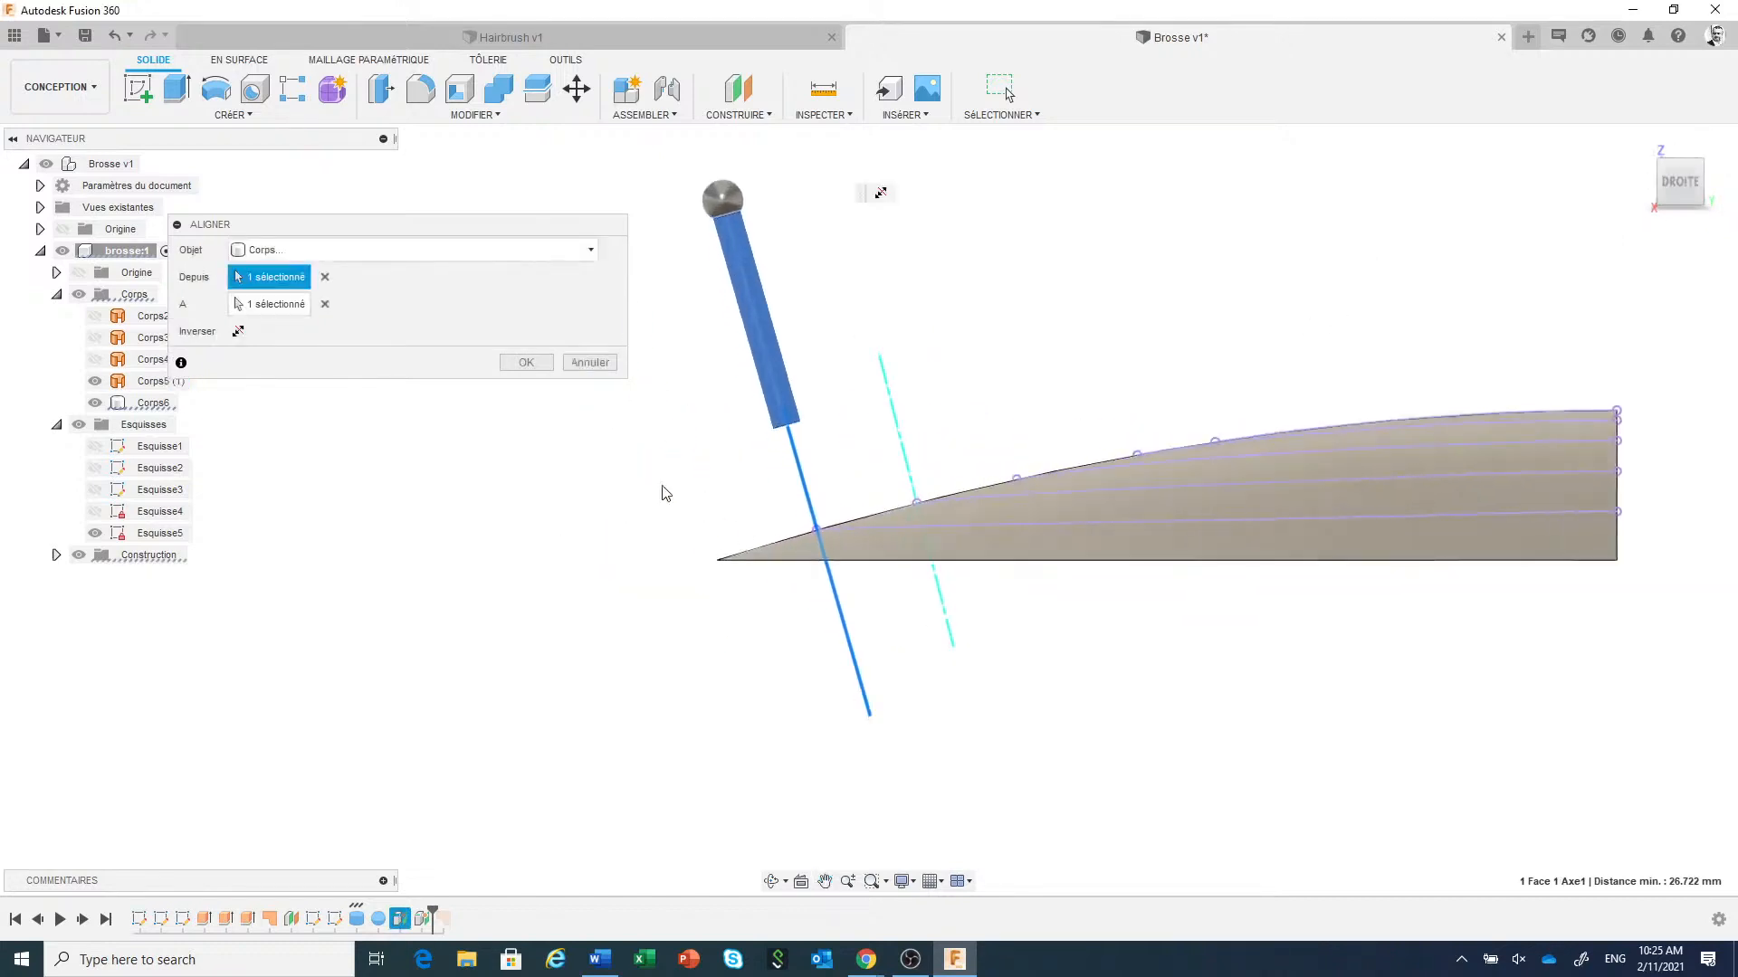
left_click(526, 362)
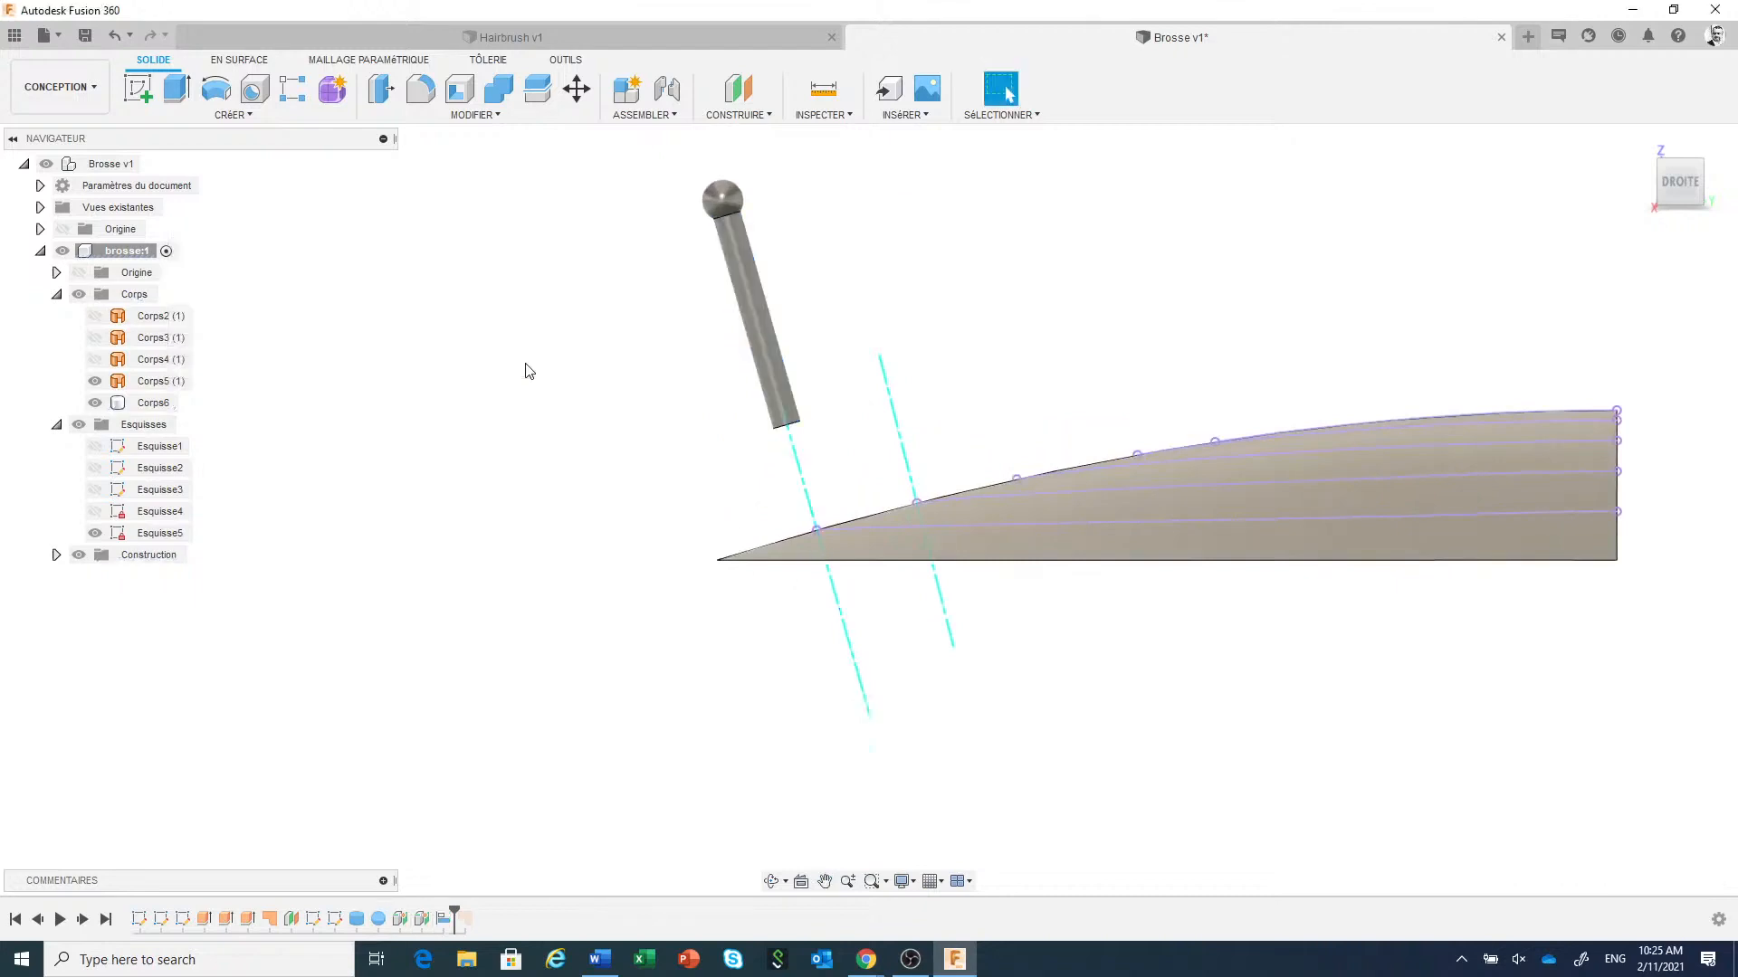
Move the bristle body -6.686 mm in Z along its own axis so its base sits on the domed patch.
scroll(612, 259, "up", 2)
middle_click_drag(663, 326, 614, 365)
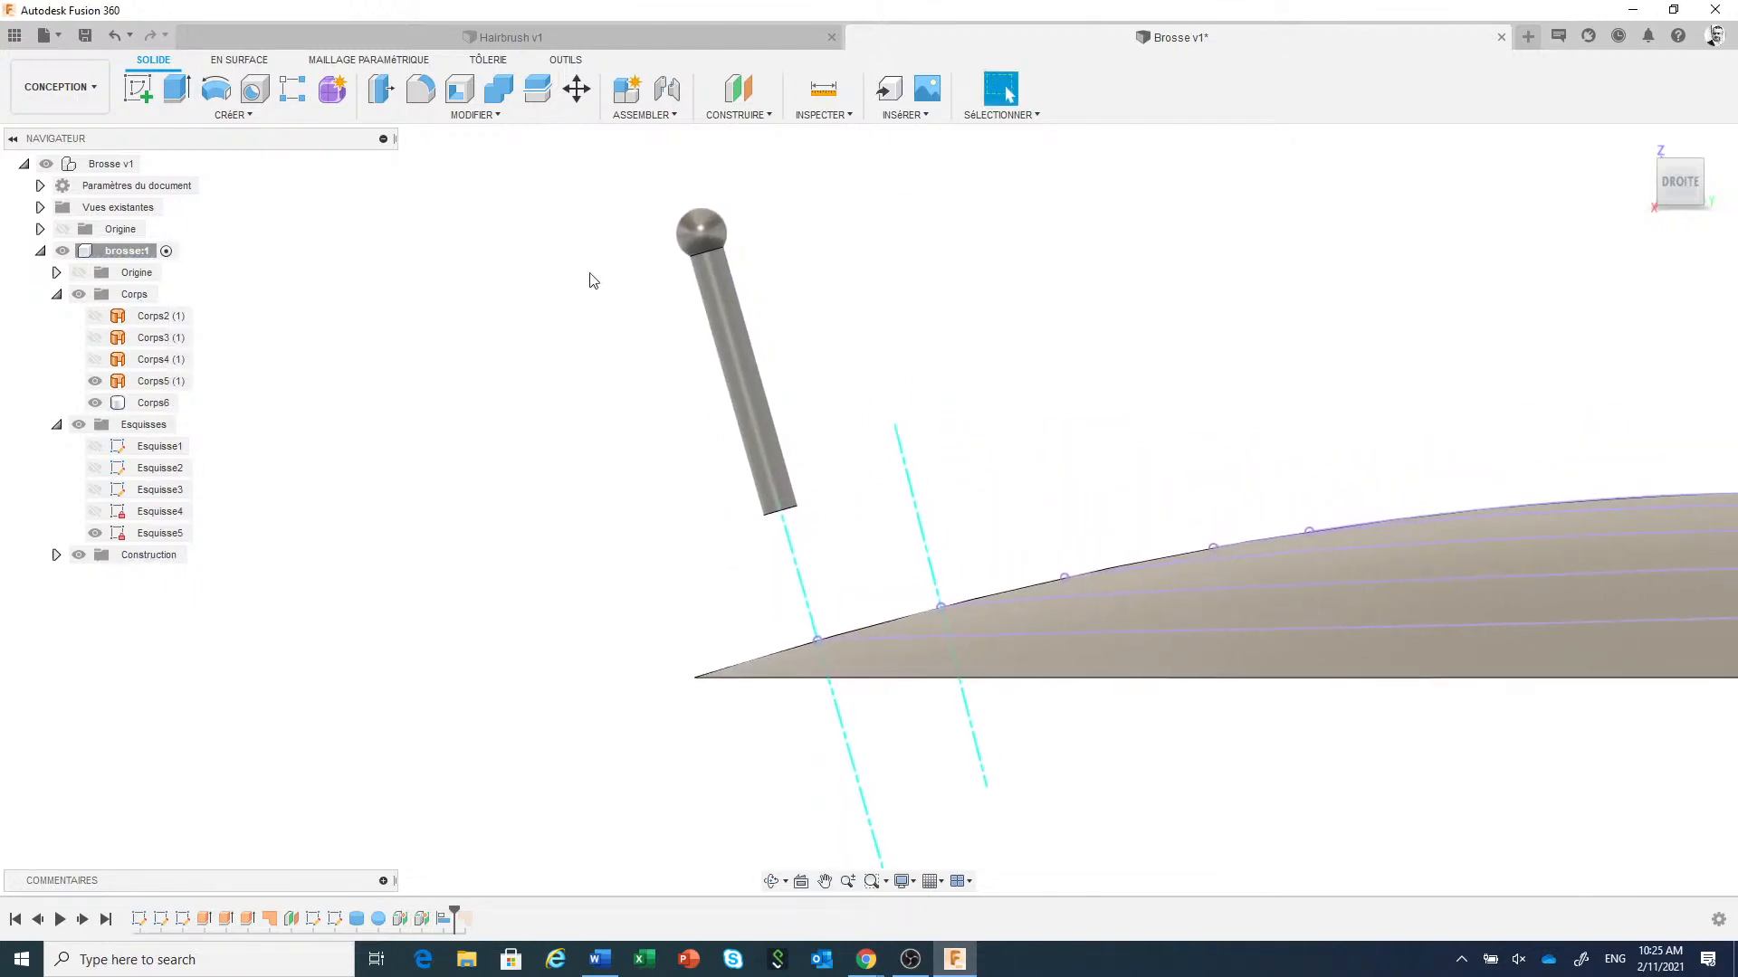
left_click(1648, 181)
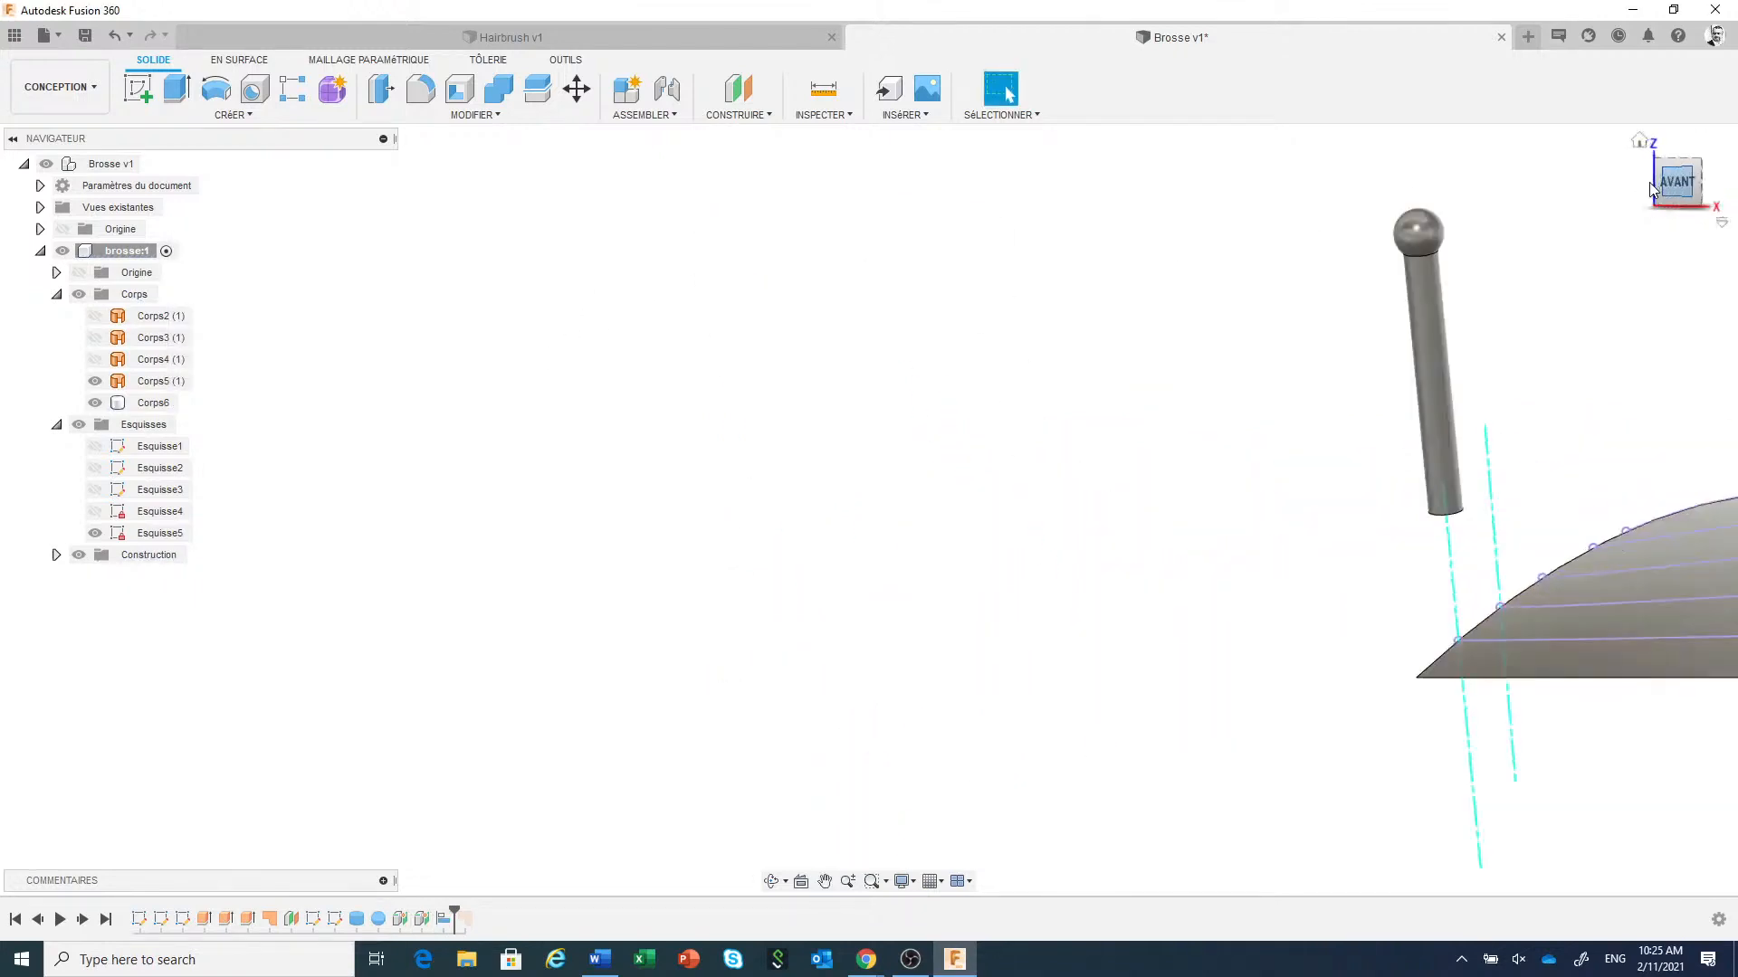
left_click(1648, 181)
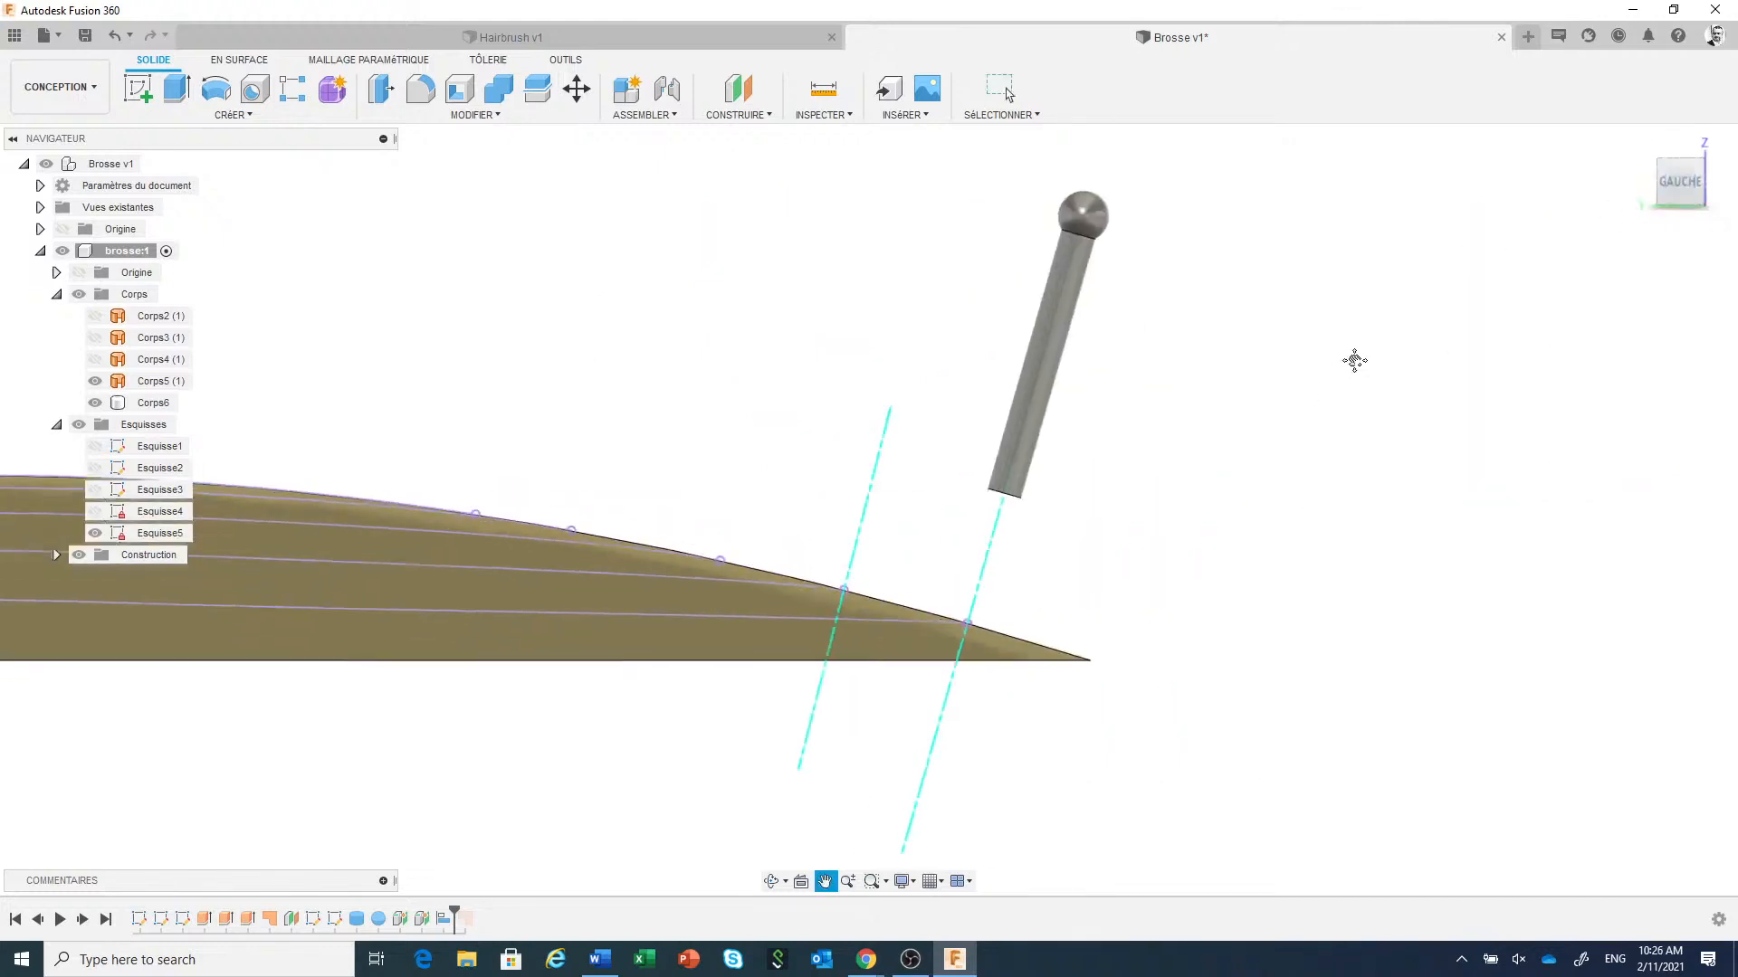
left_click(577, 89)
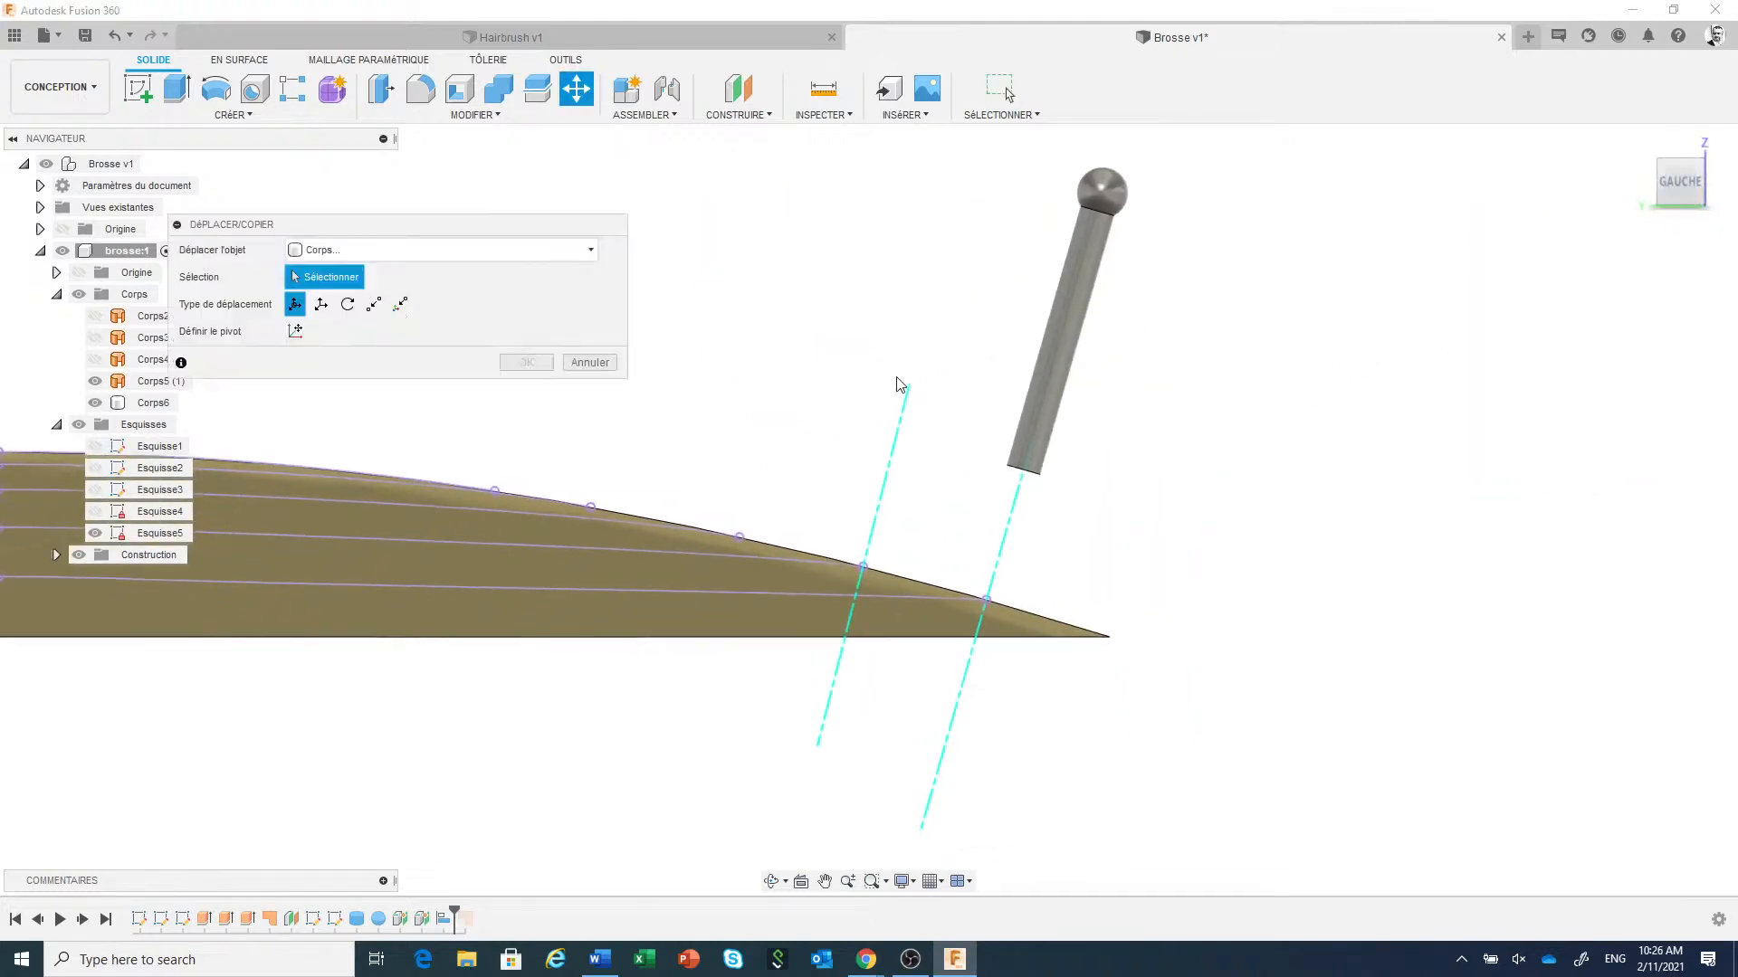
left_click(1063, 334)
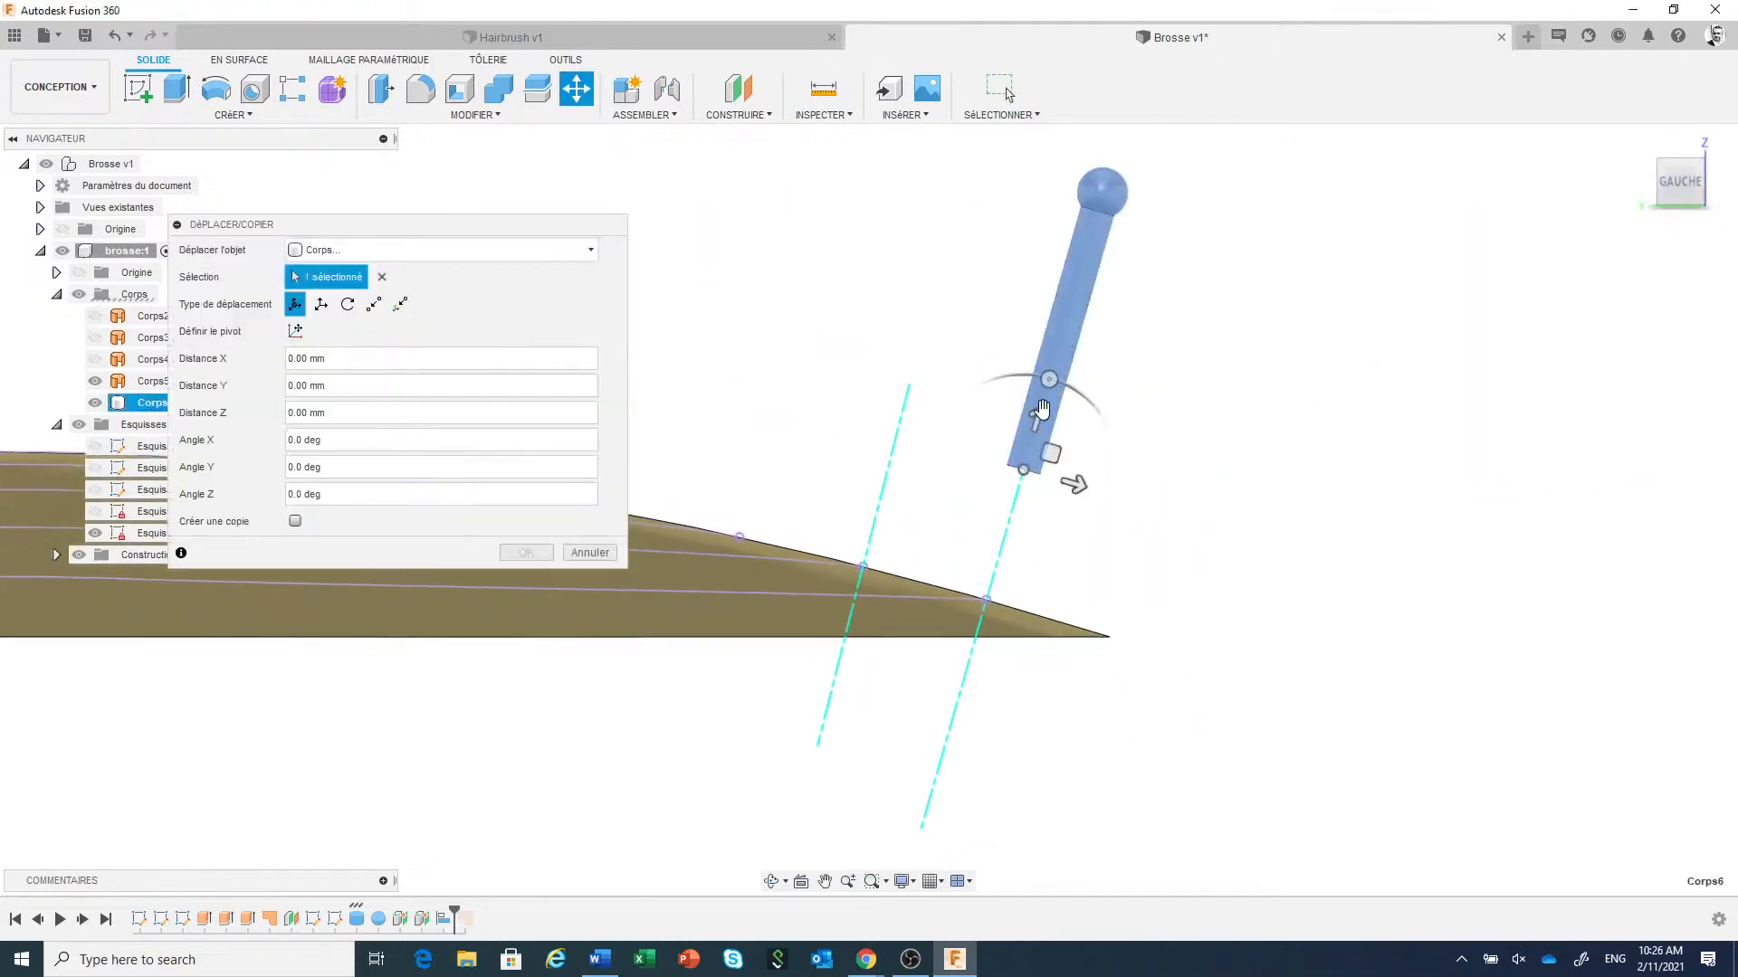
left_click_drag(1038, 412, 1037, 587)
scroll(974, 627, "up", 3)
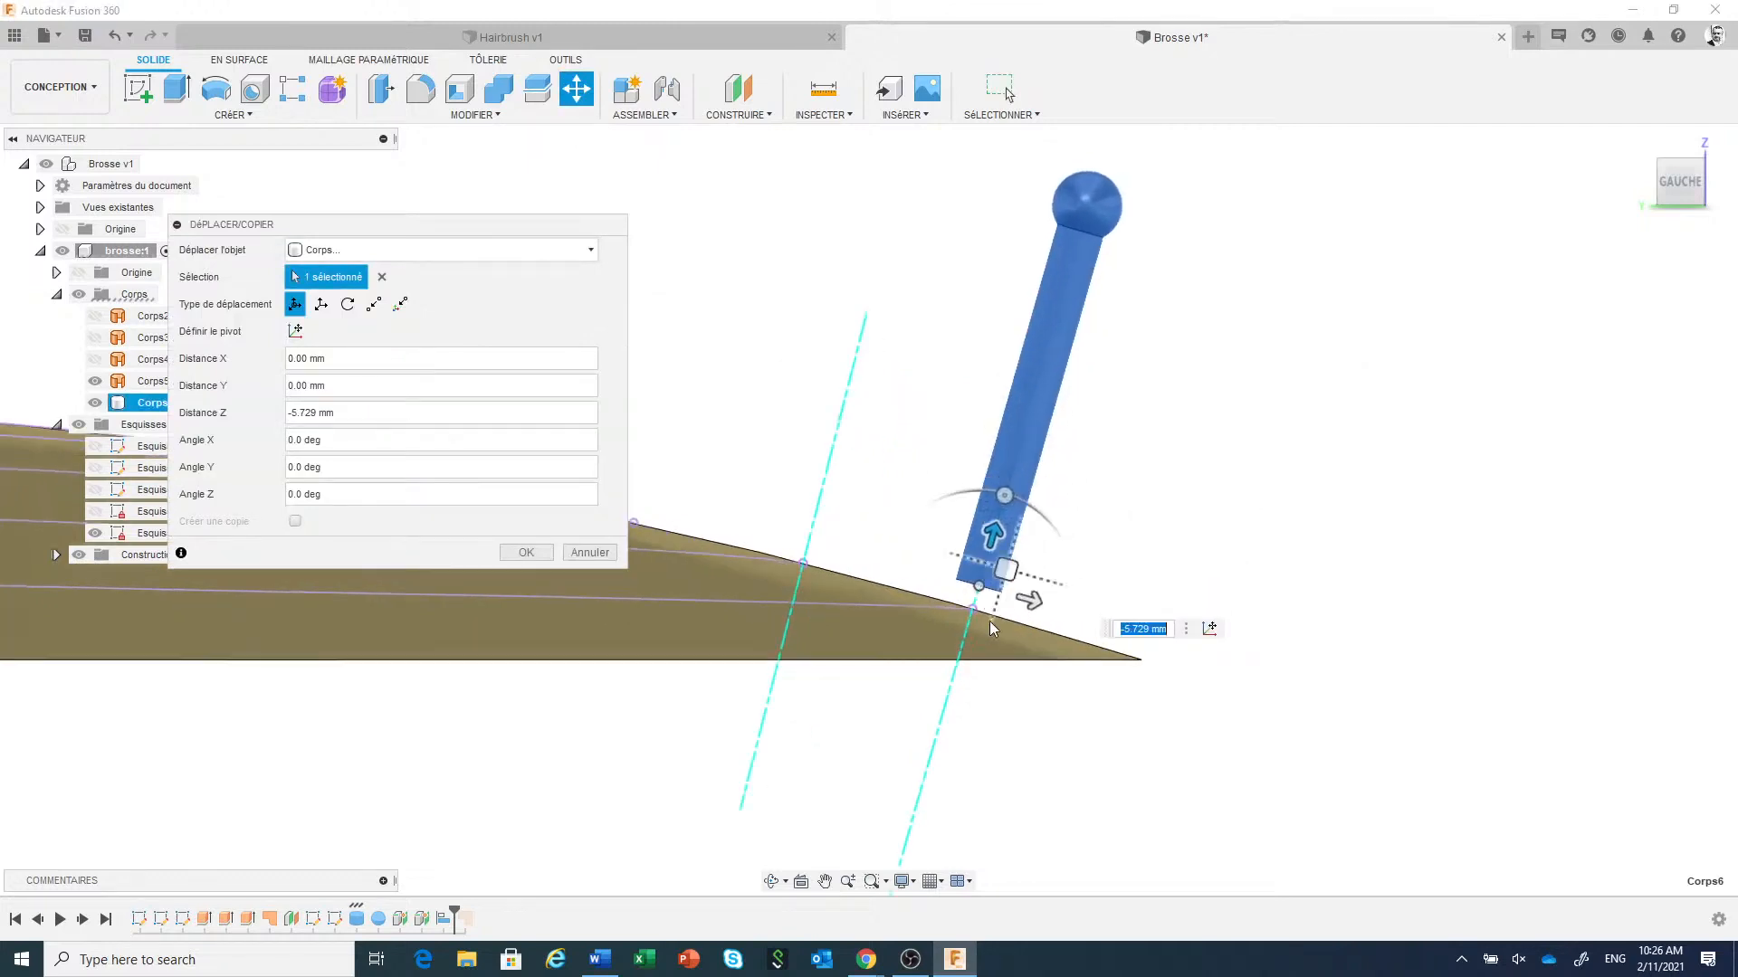
left_click_drag(991, 515, 983, 548)
middle_click_drag(1081, 563, 1179, 547)
scroll(1122, 567, "up", 1)
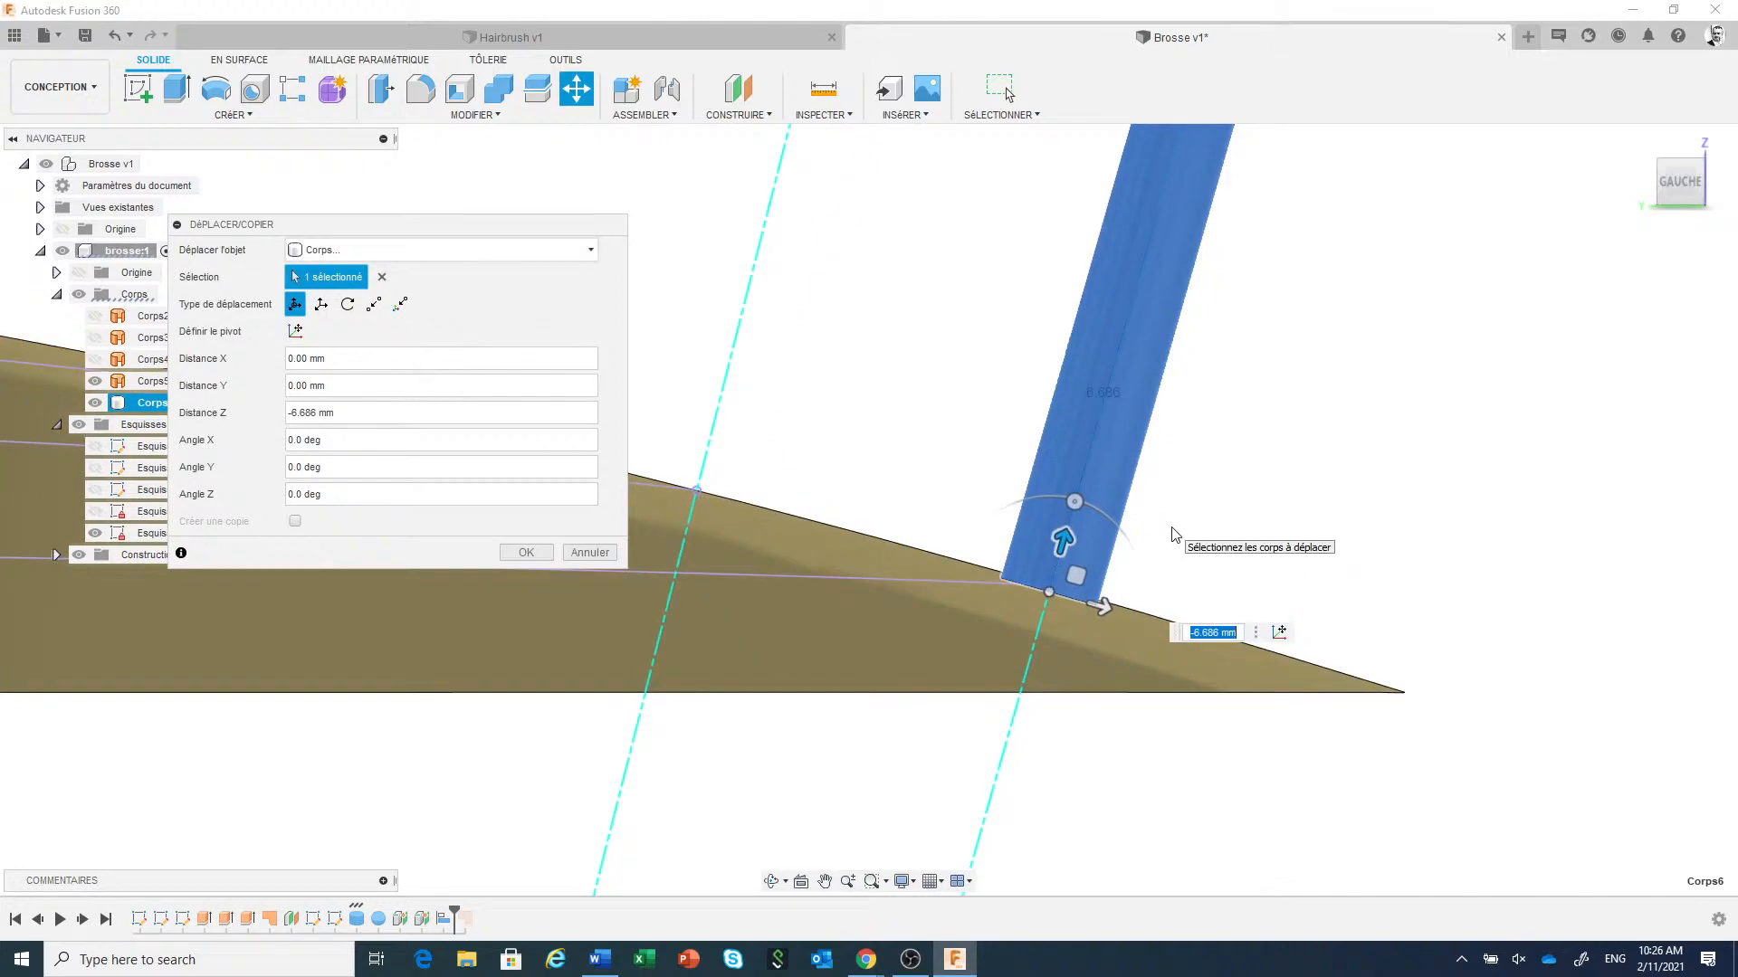
left_click(526, 553)
scroll(860, 561, "down", 5)
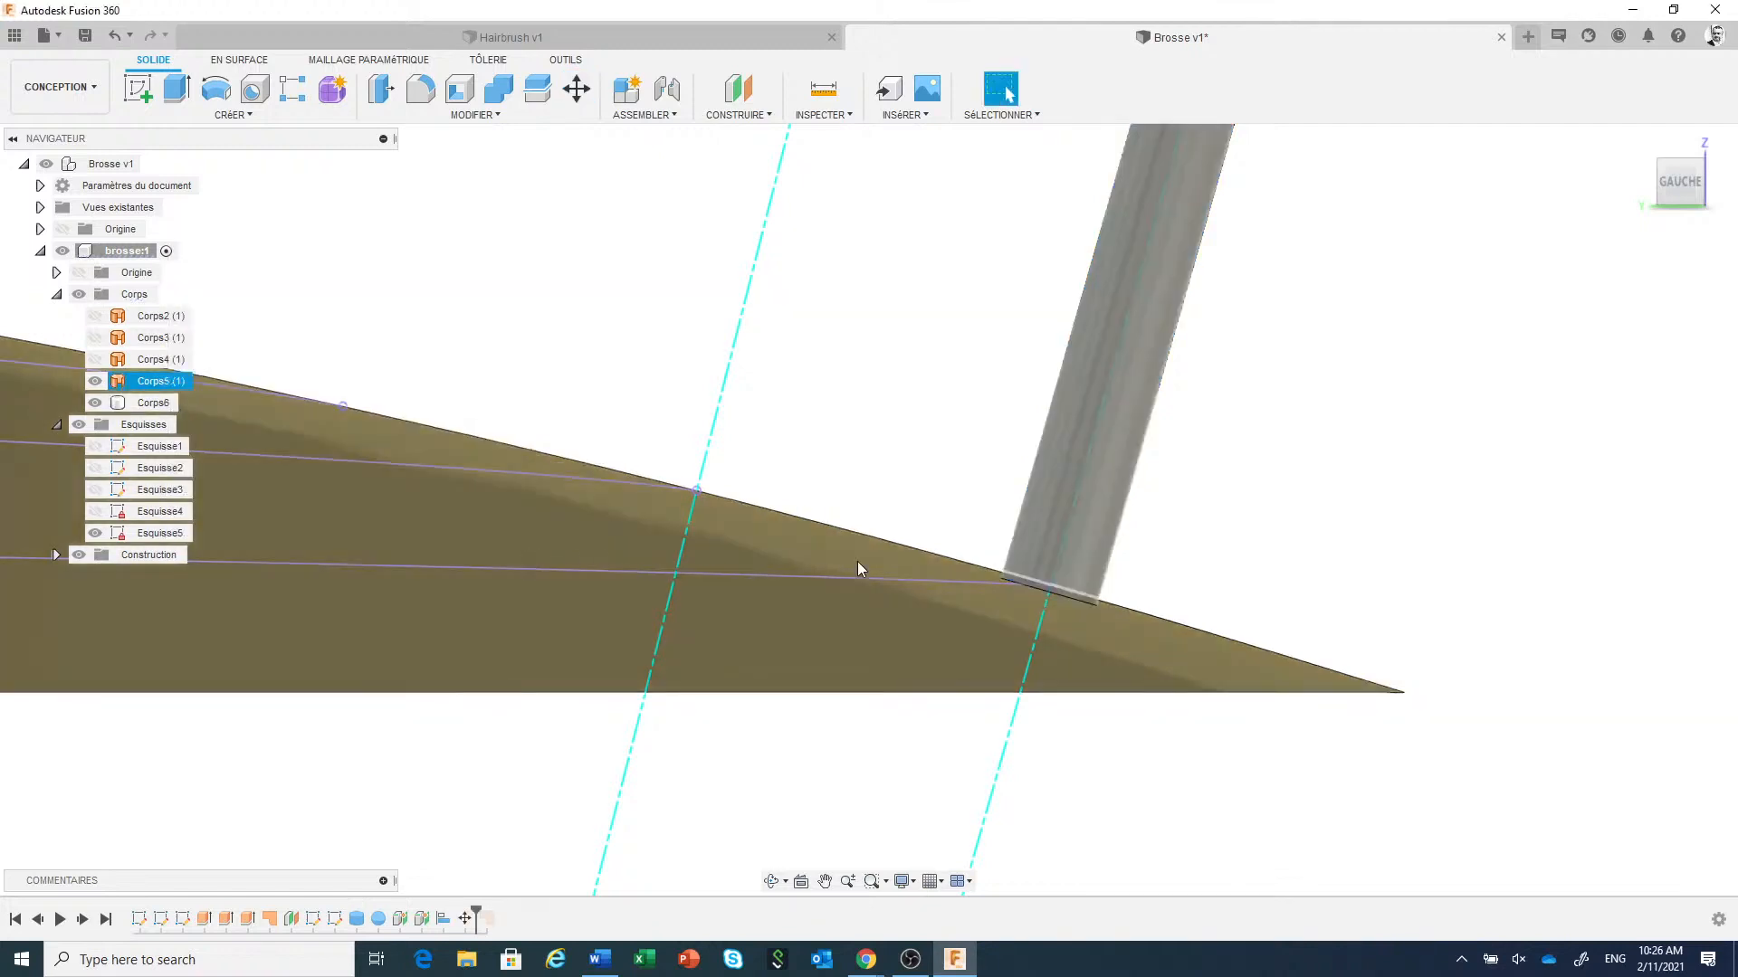
left_click(1045, 512)
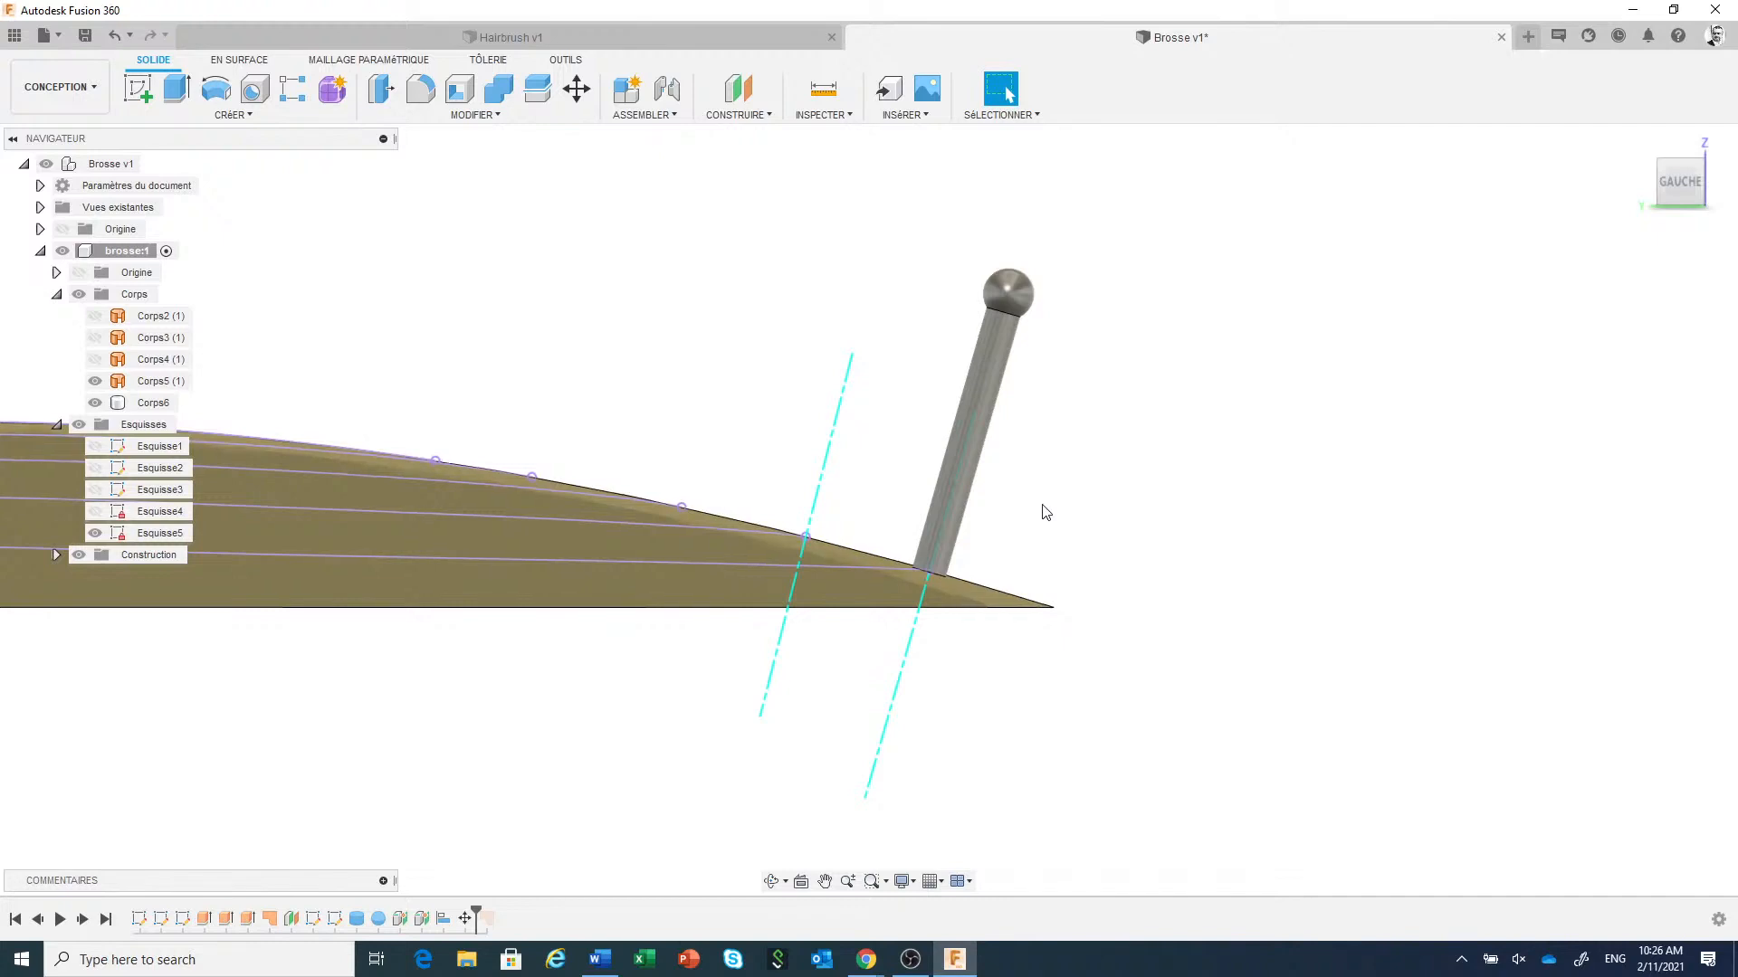
Examine the bristle's seating and tilt on the domed patch from the side and from an oblique angle.
scroll(1176, 524, "down", 2)
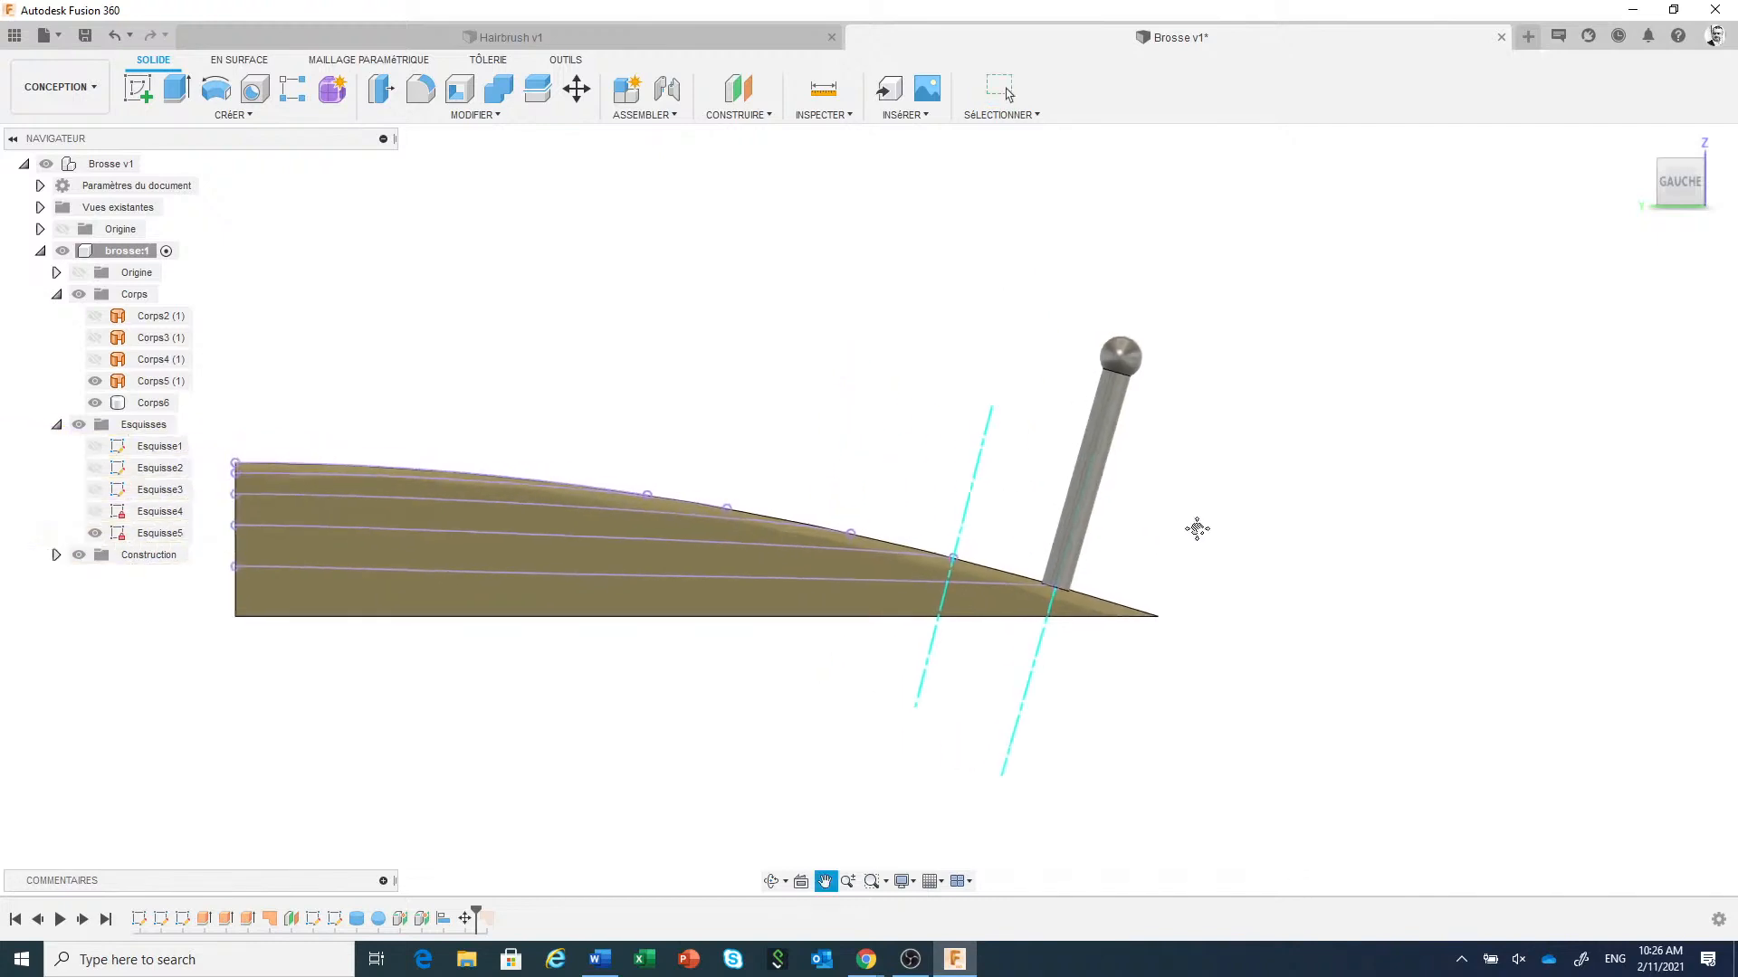
scroll(1191, 554, "down", 1)
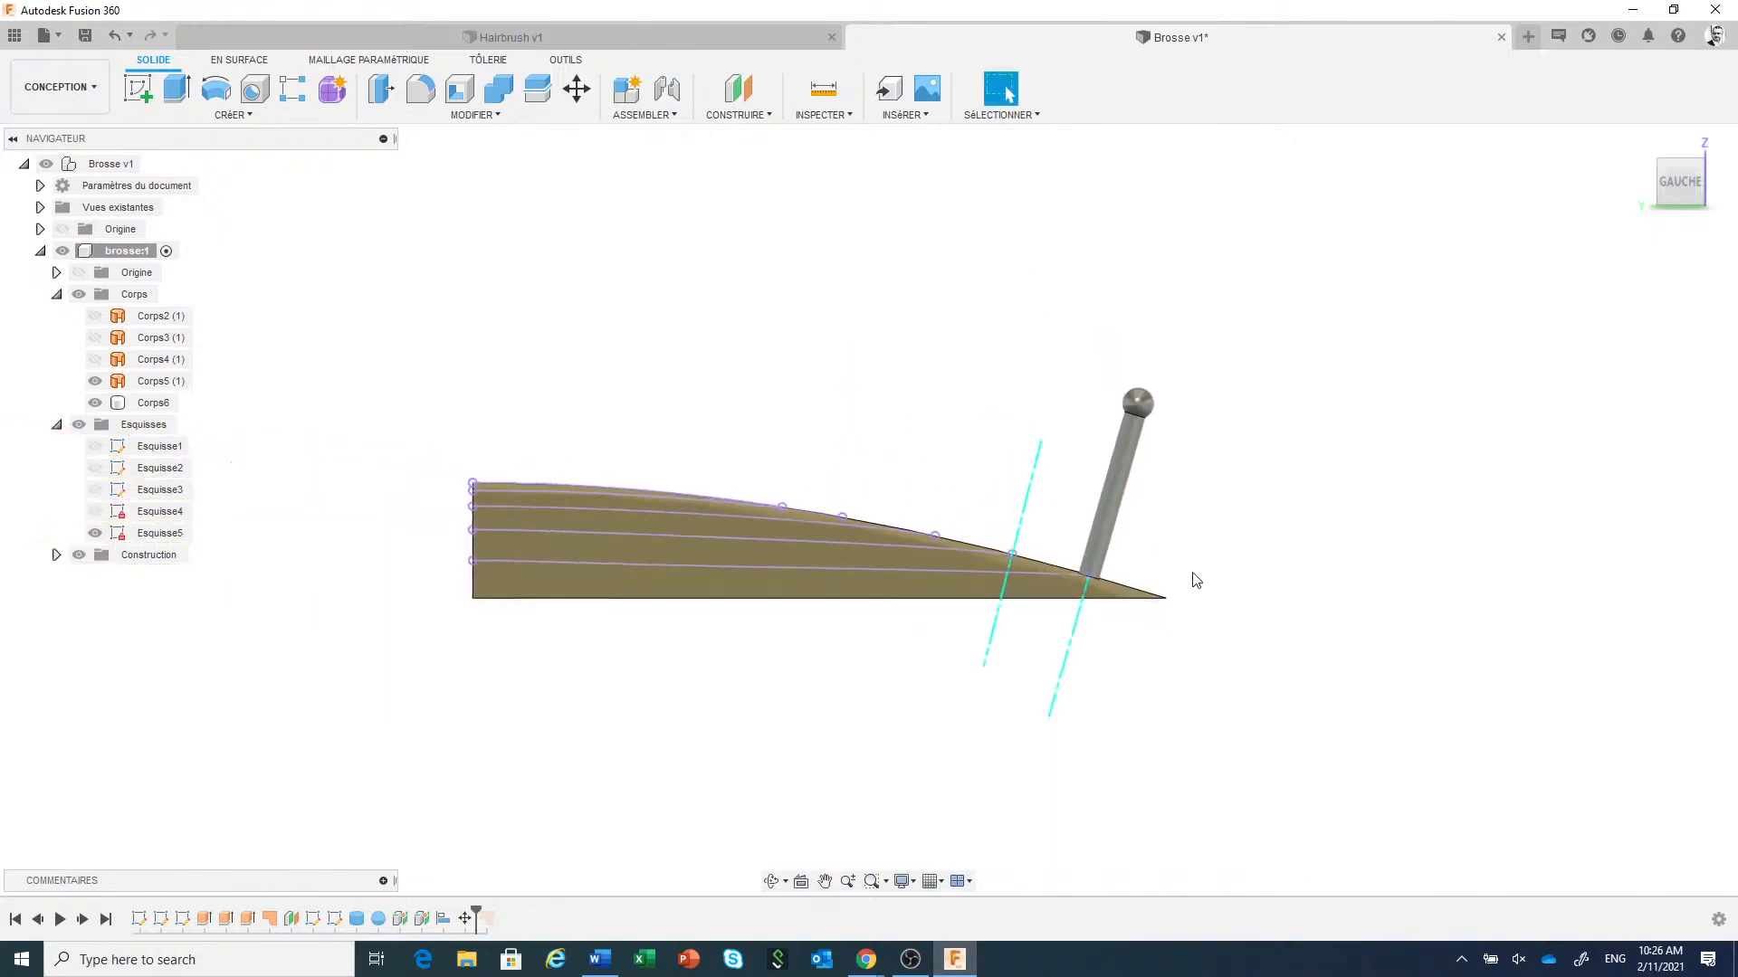
middle_click_drag(1185, 567, 1027, 554, "shift")
mouse_move(1025, 559)
left_mouse_down()
mouse_move(1016, 547)
mouse_move(969, 586)
mouse_move(1005, 588)
left_mouse_up()
middle_click_drag(1005, 587, 1256, 540, "shift")
scroll(989, 592, "down", 2)
scroll(800, 645, "up", 2)
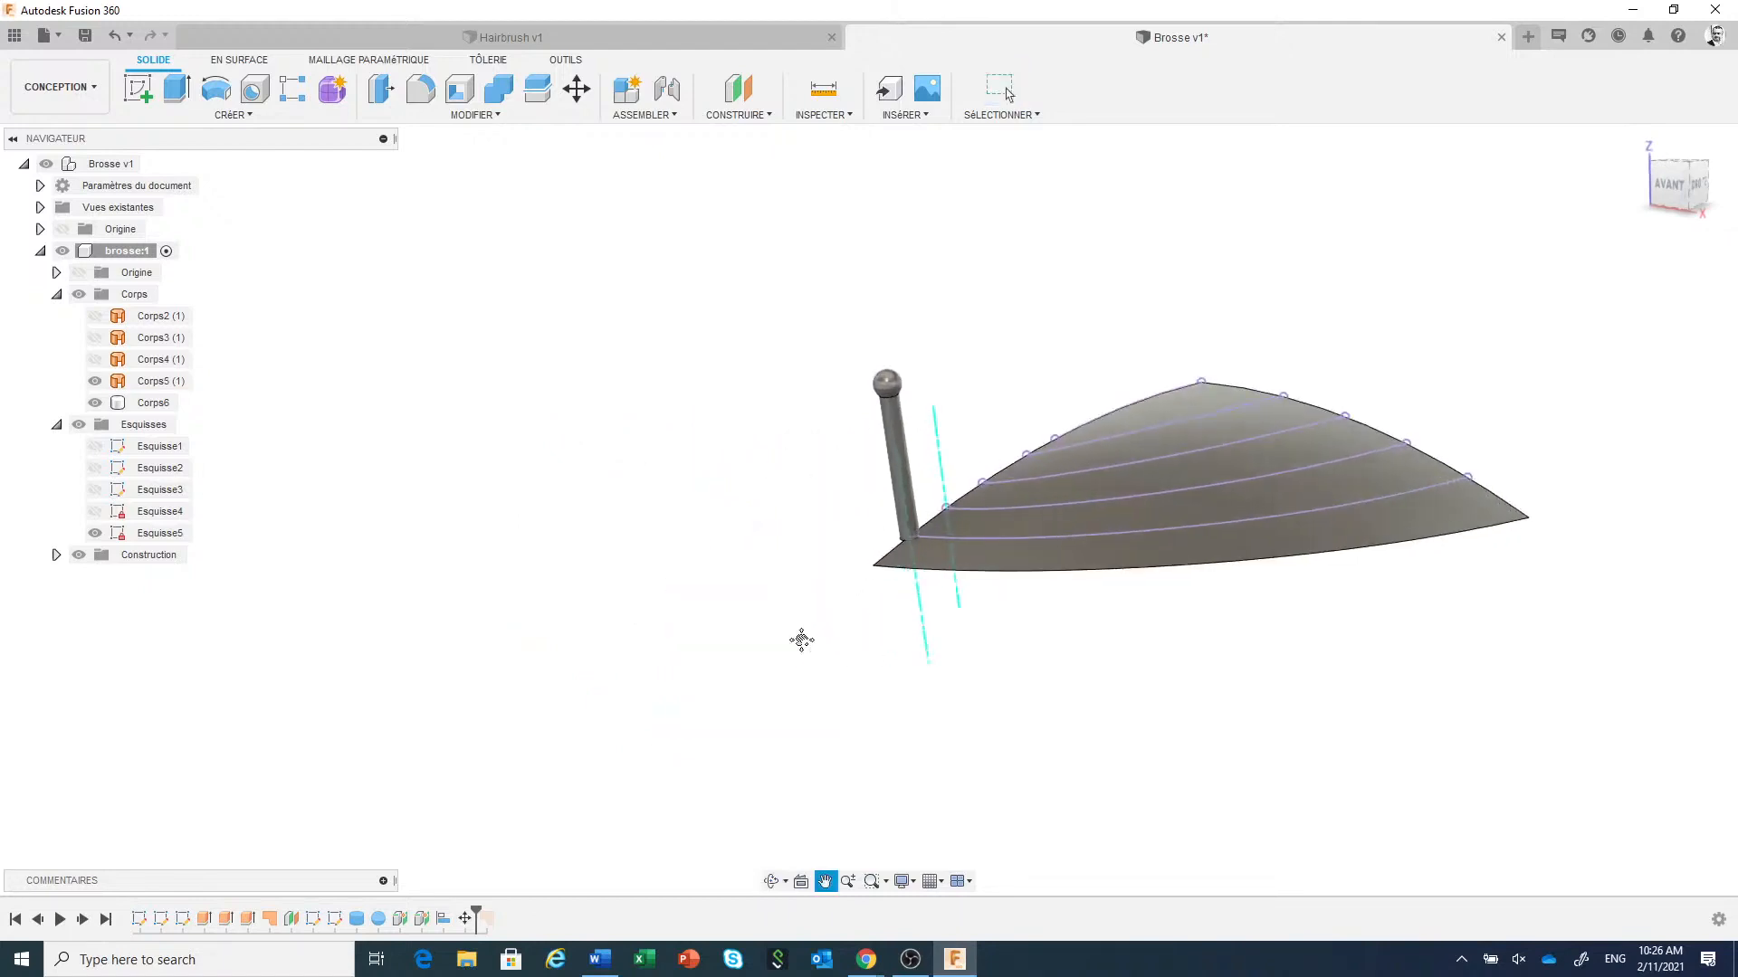
middle_click_drag(799, 636, 717, 643)
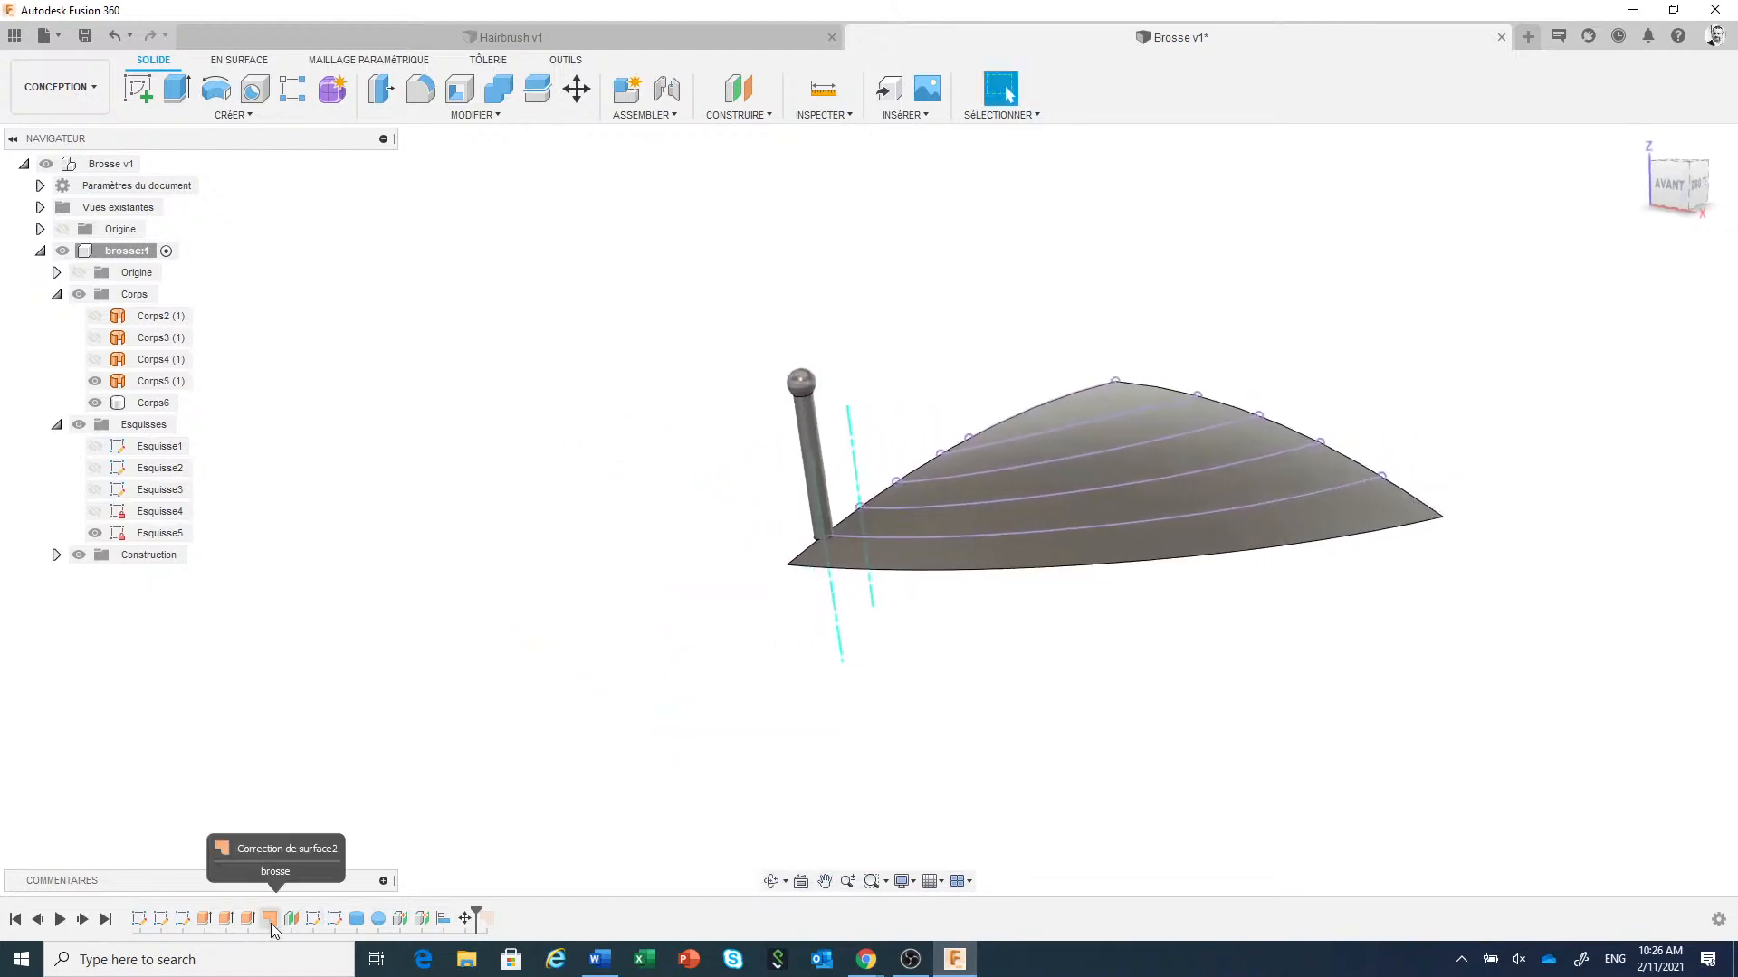
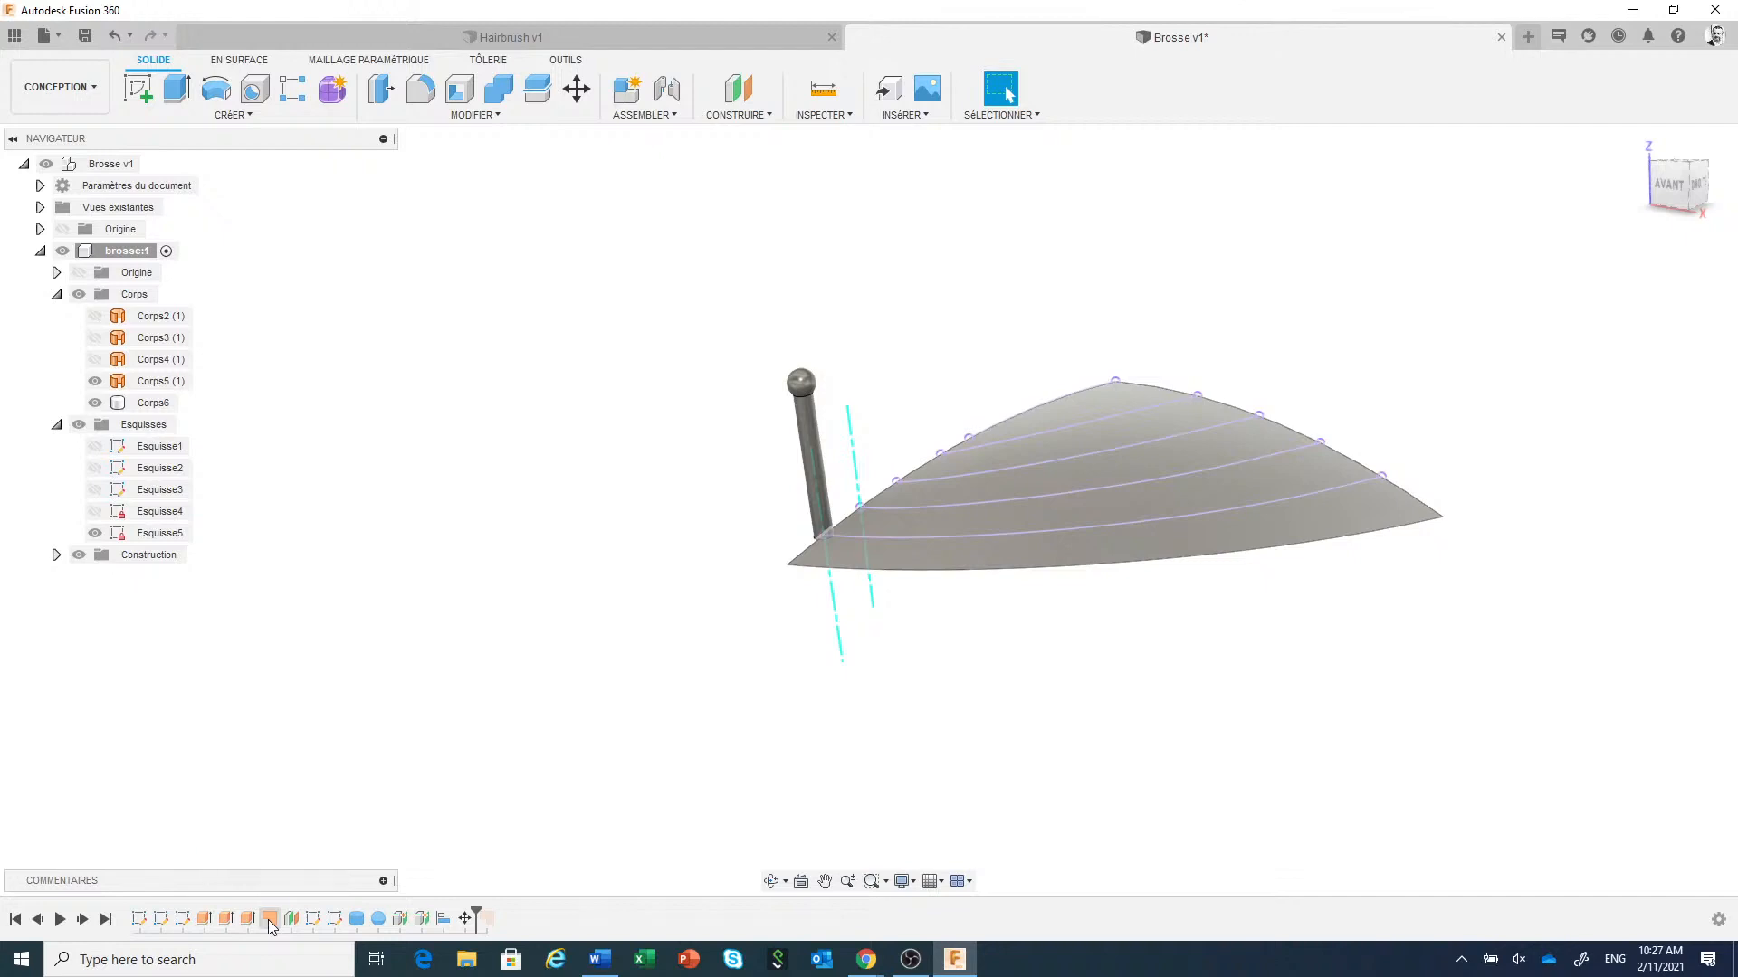
Edit the Correction de surface2 feature and set the continuity of Arête 1 and Arête 2 to Connecté (G0).
right_click(269, 920)
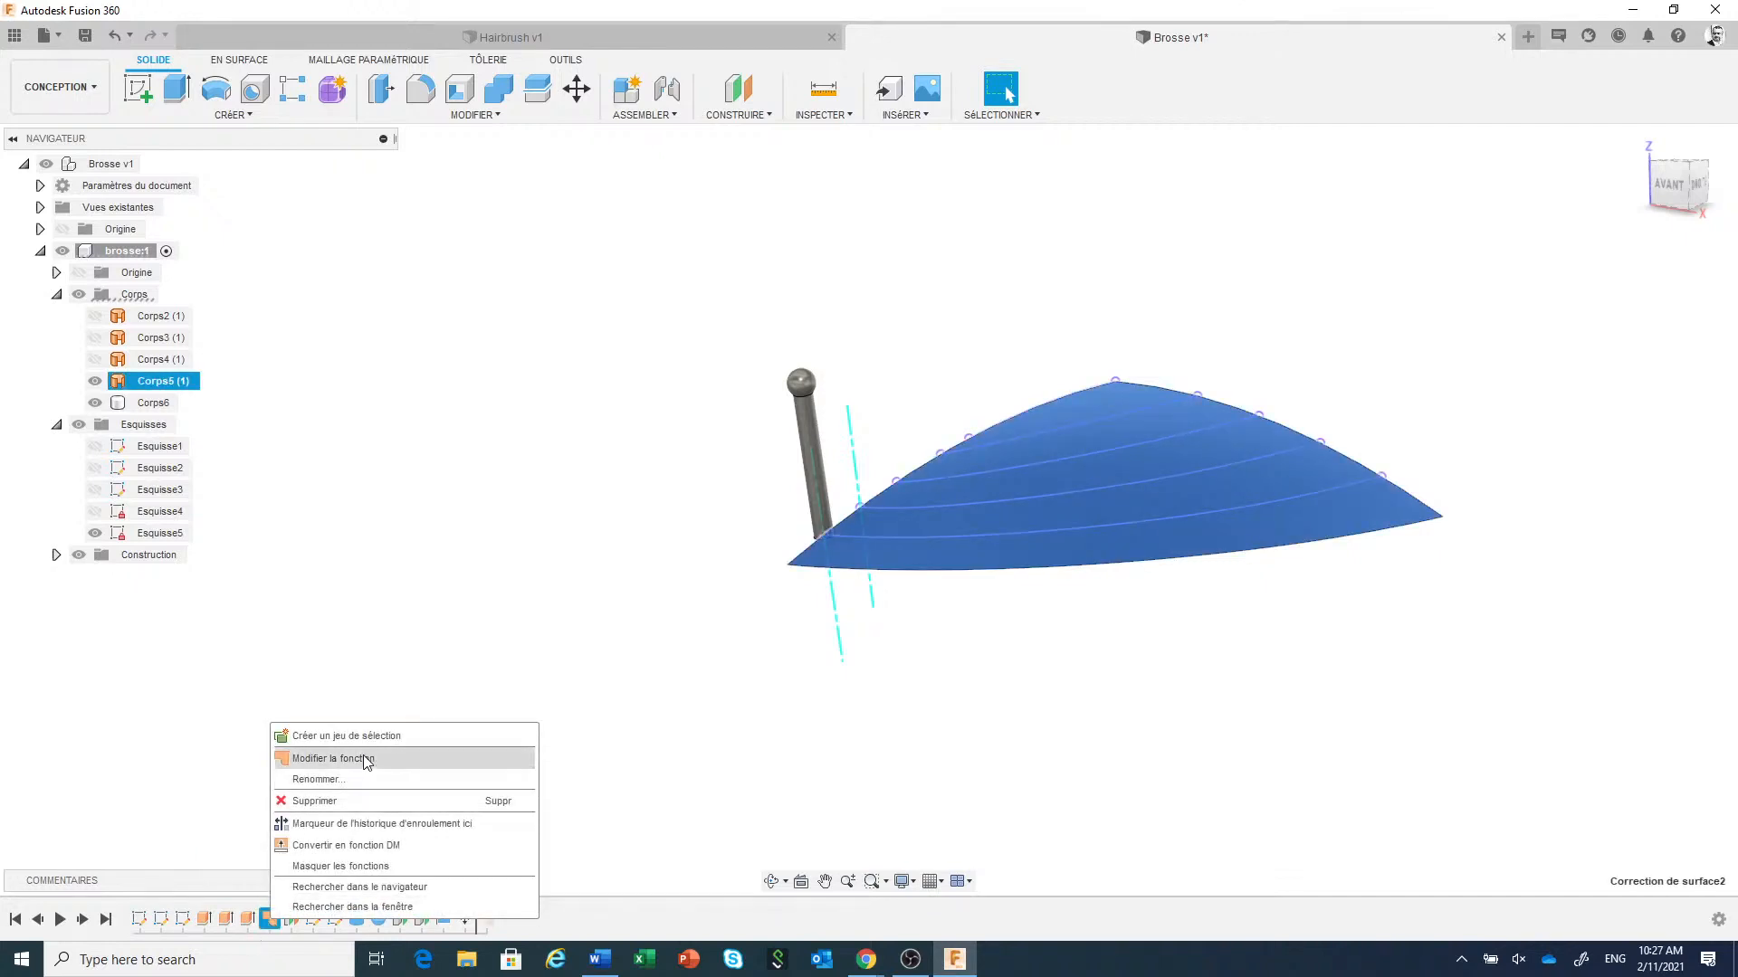
left_click(367, 762)
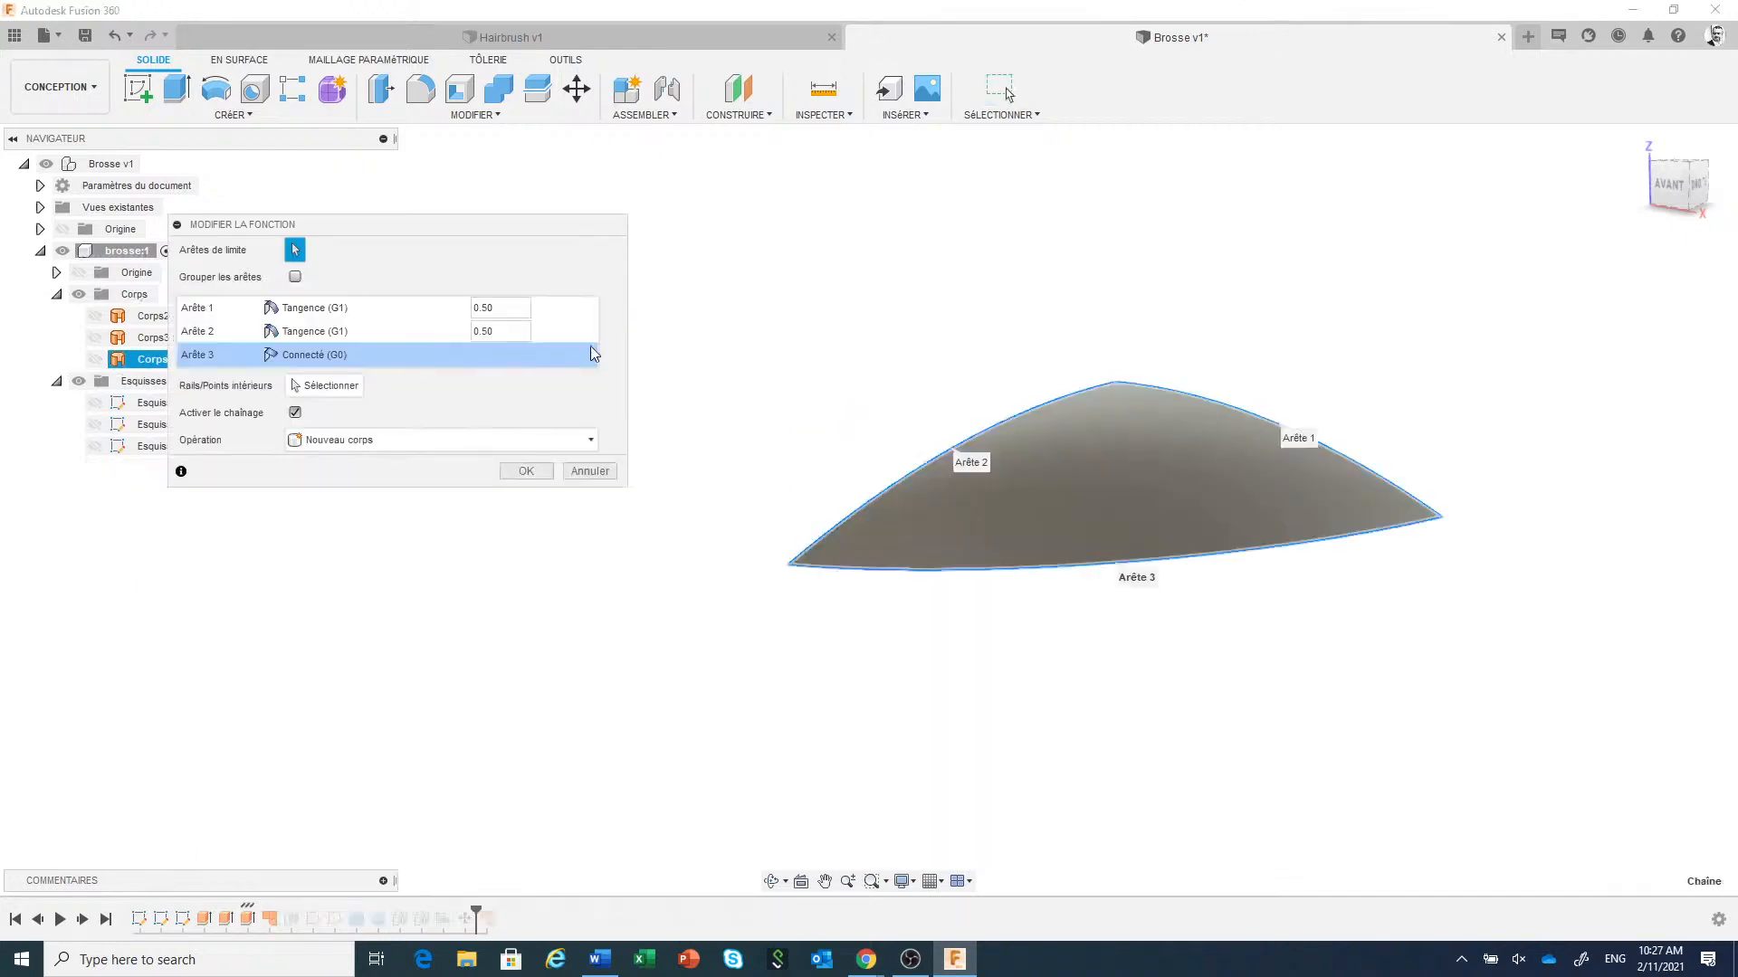
left_click_drag(515, 224, 584, 223)
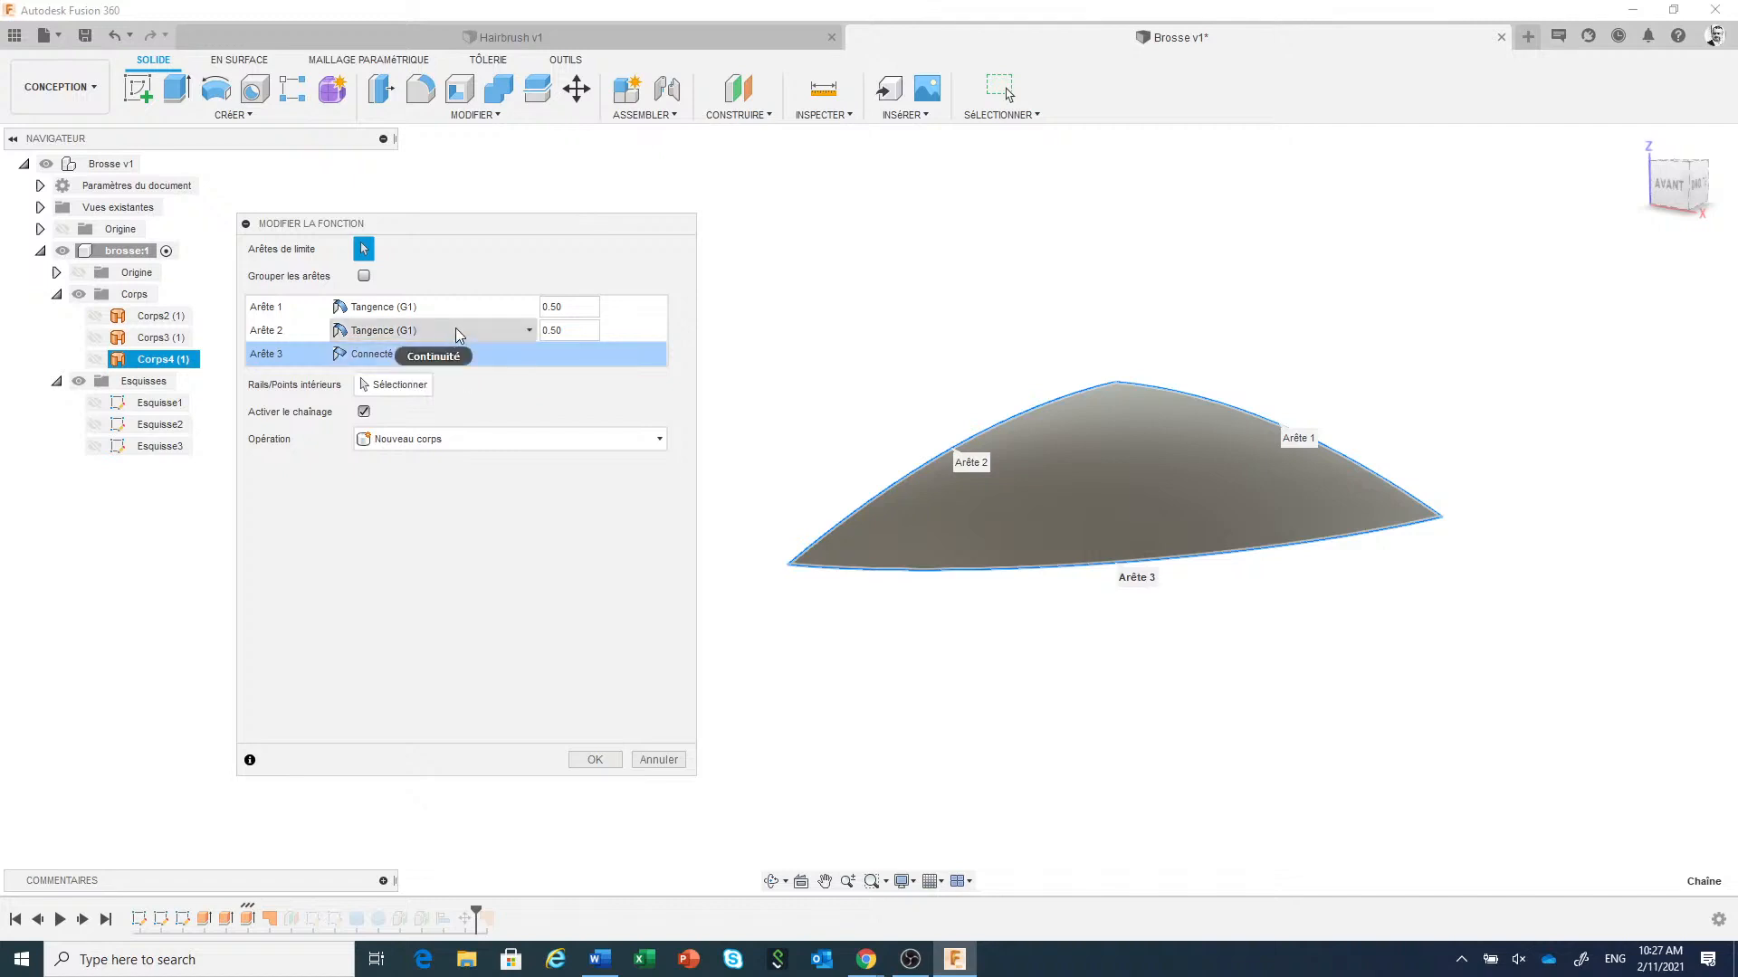
left_click(487, 329)
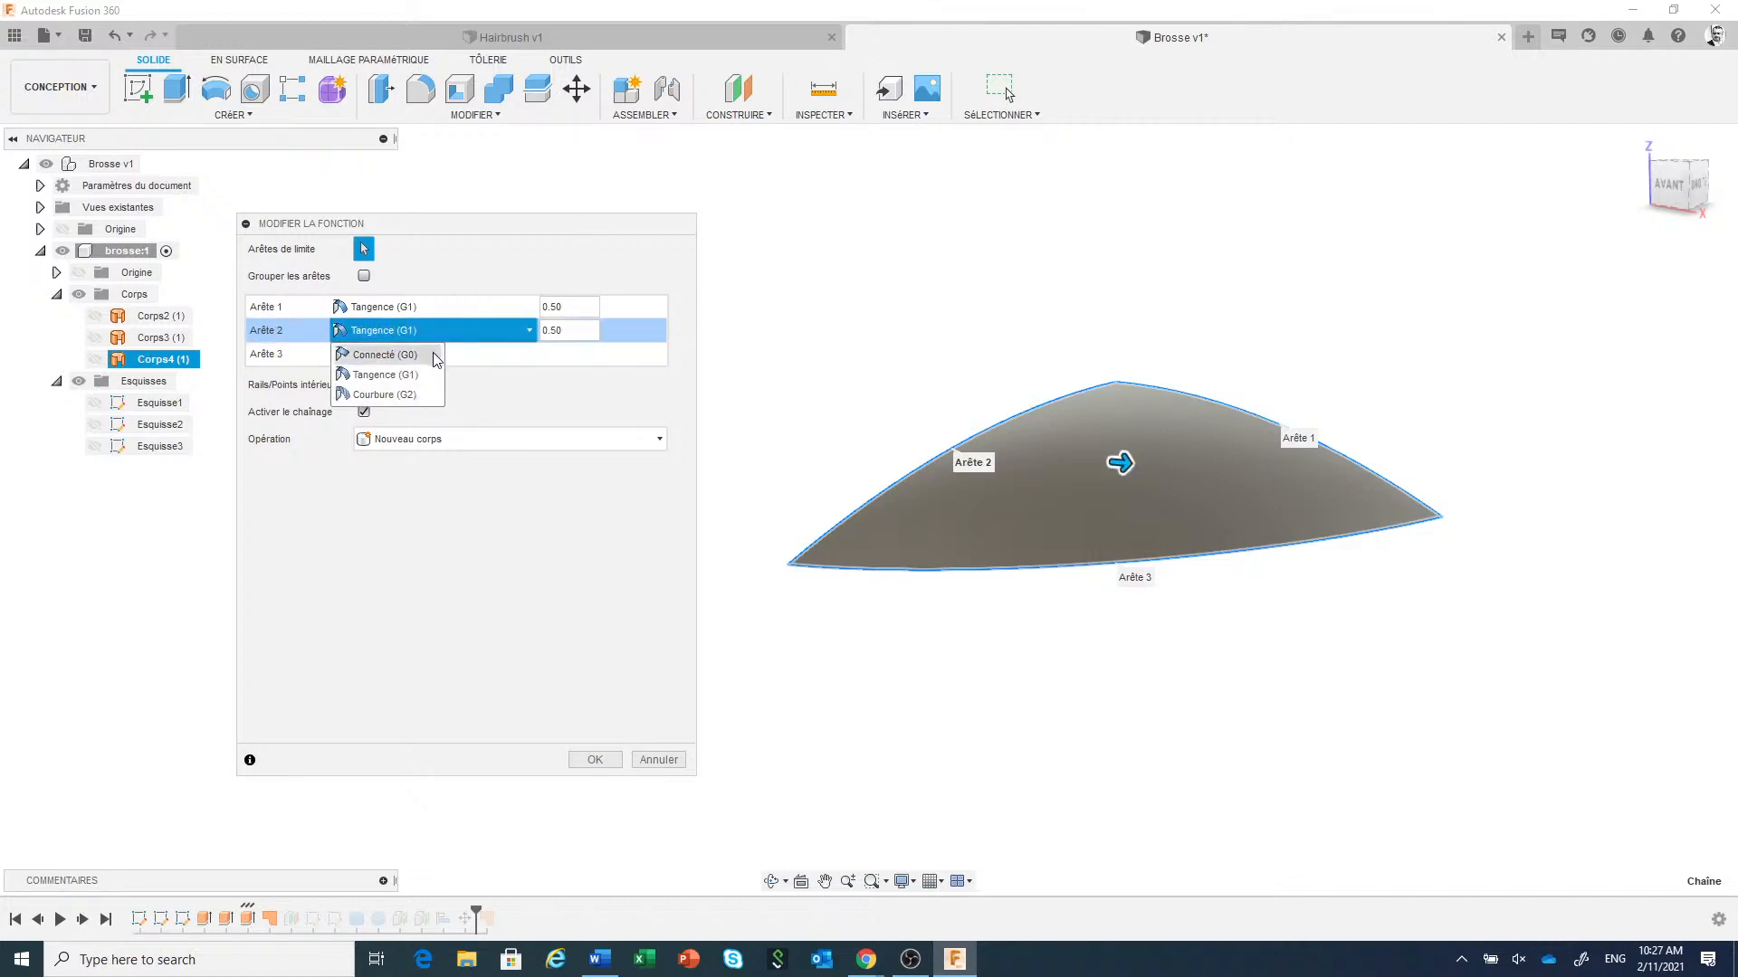
left_click(521, 305)
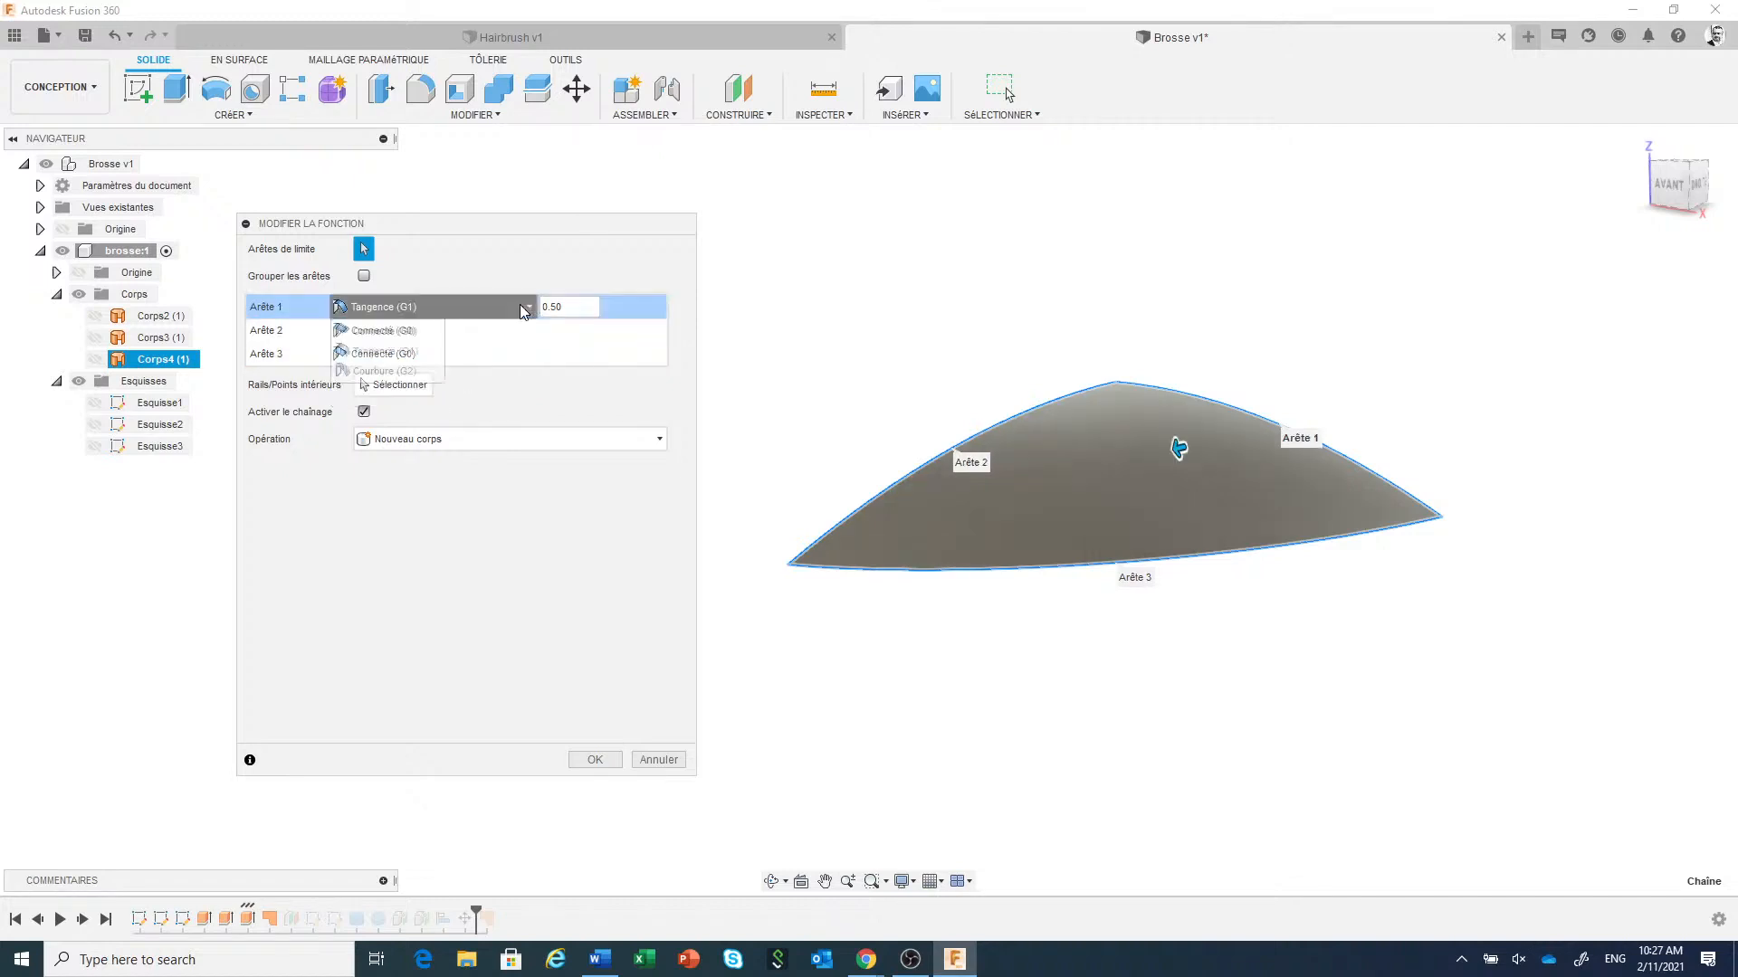
left_click(424, 331)
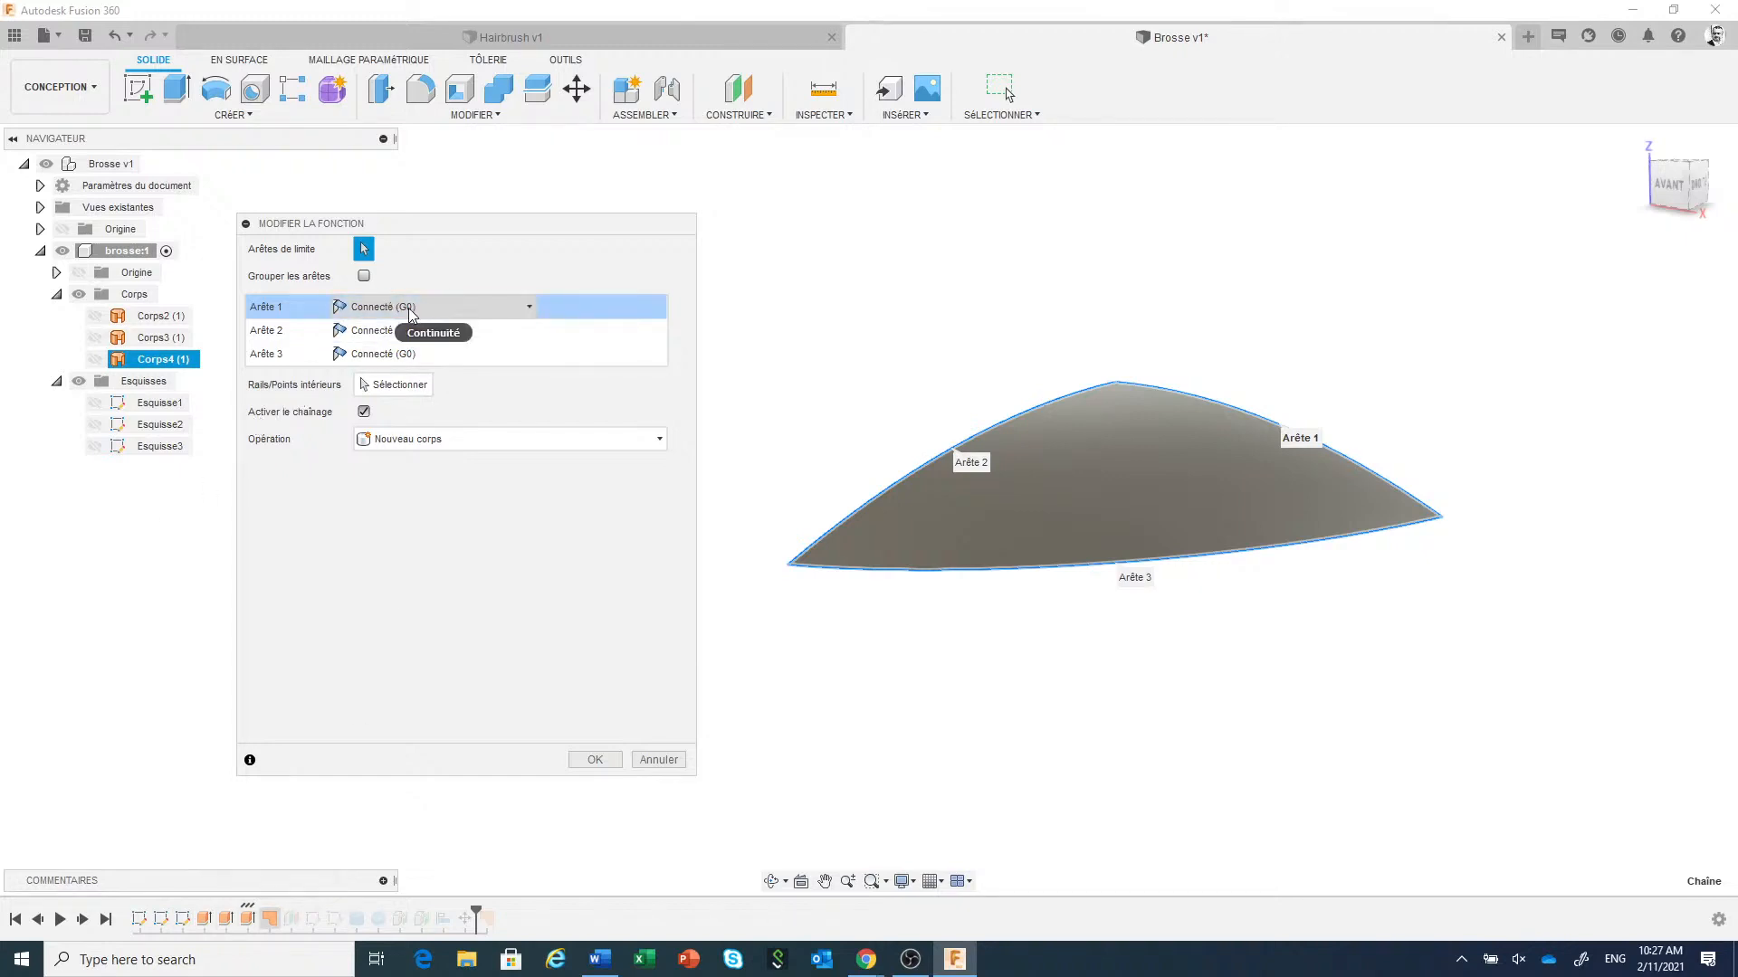
left_click(594, 760)
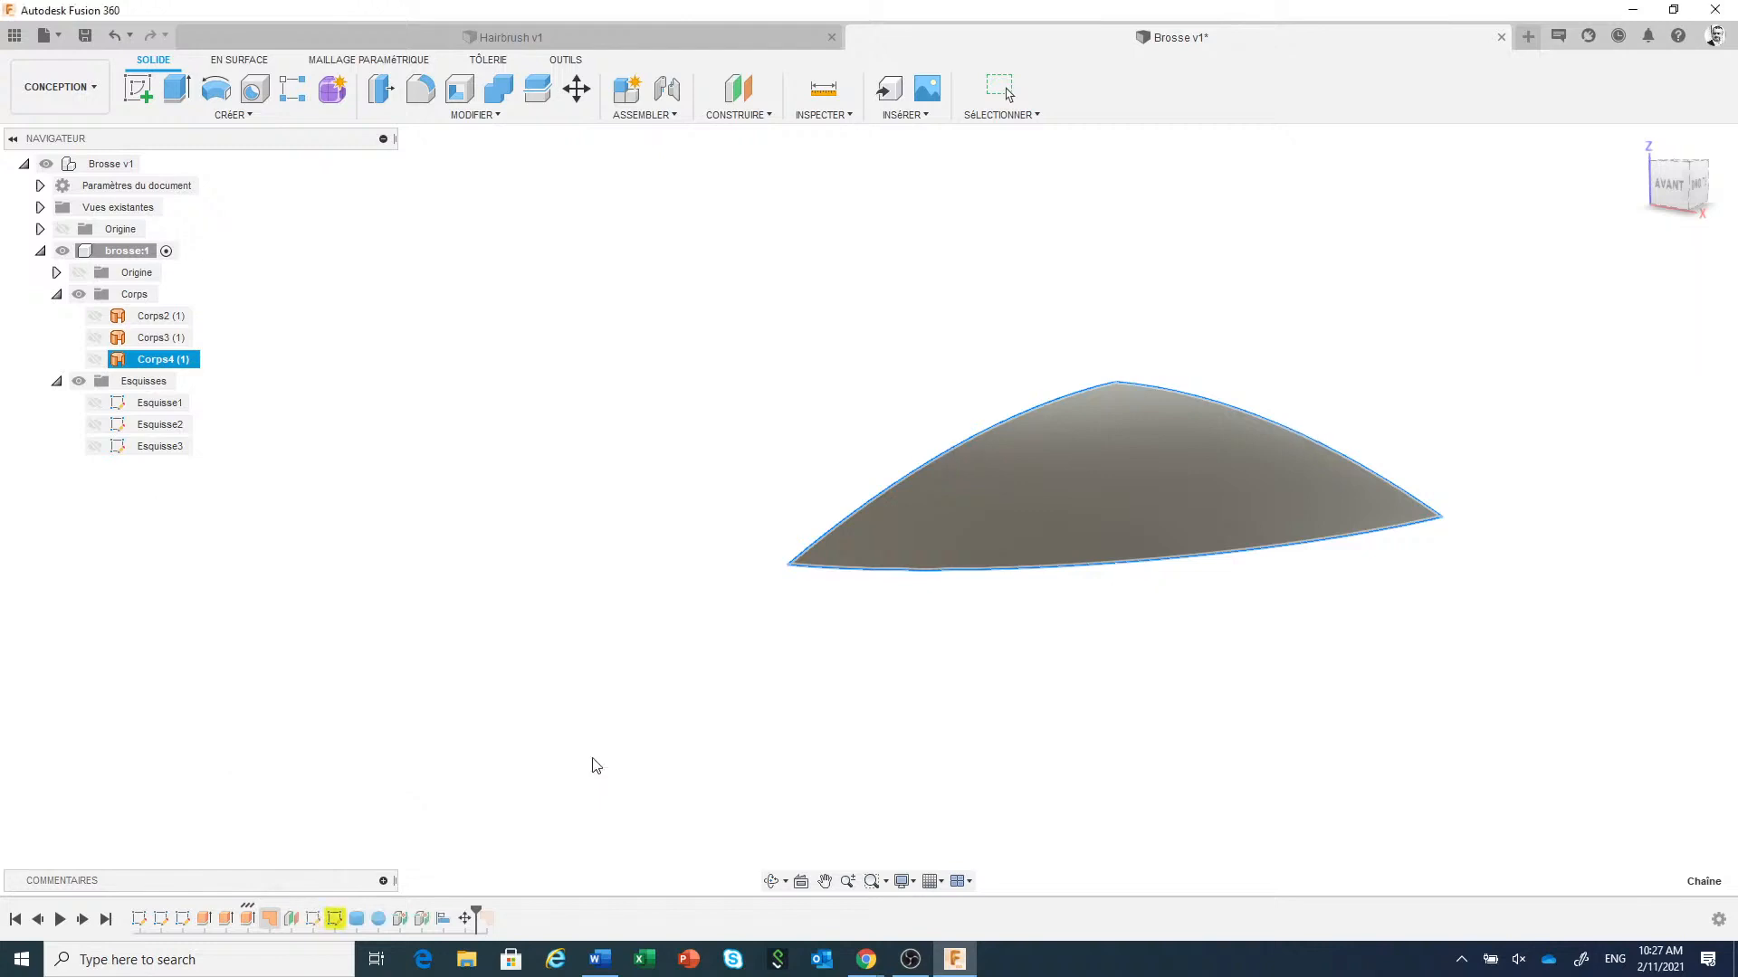
Examine the bristle's tilt relative to the patch's symmetry edge from the front and from slightly above.
left_click(1680, 204)
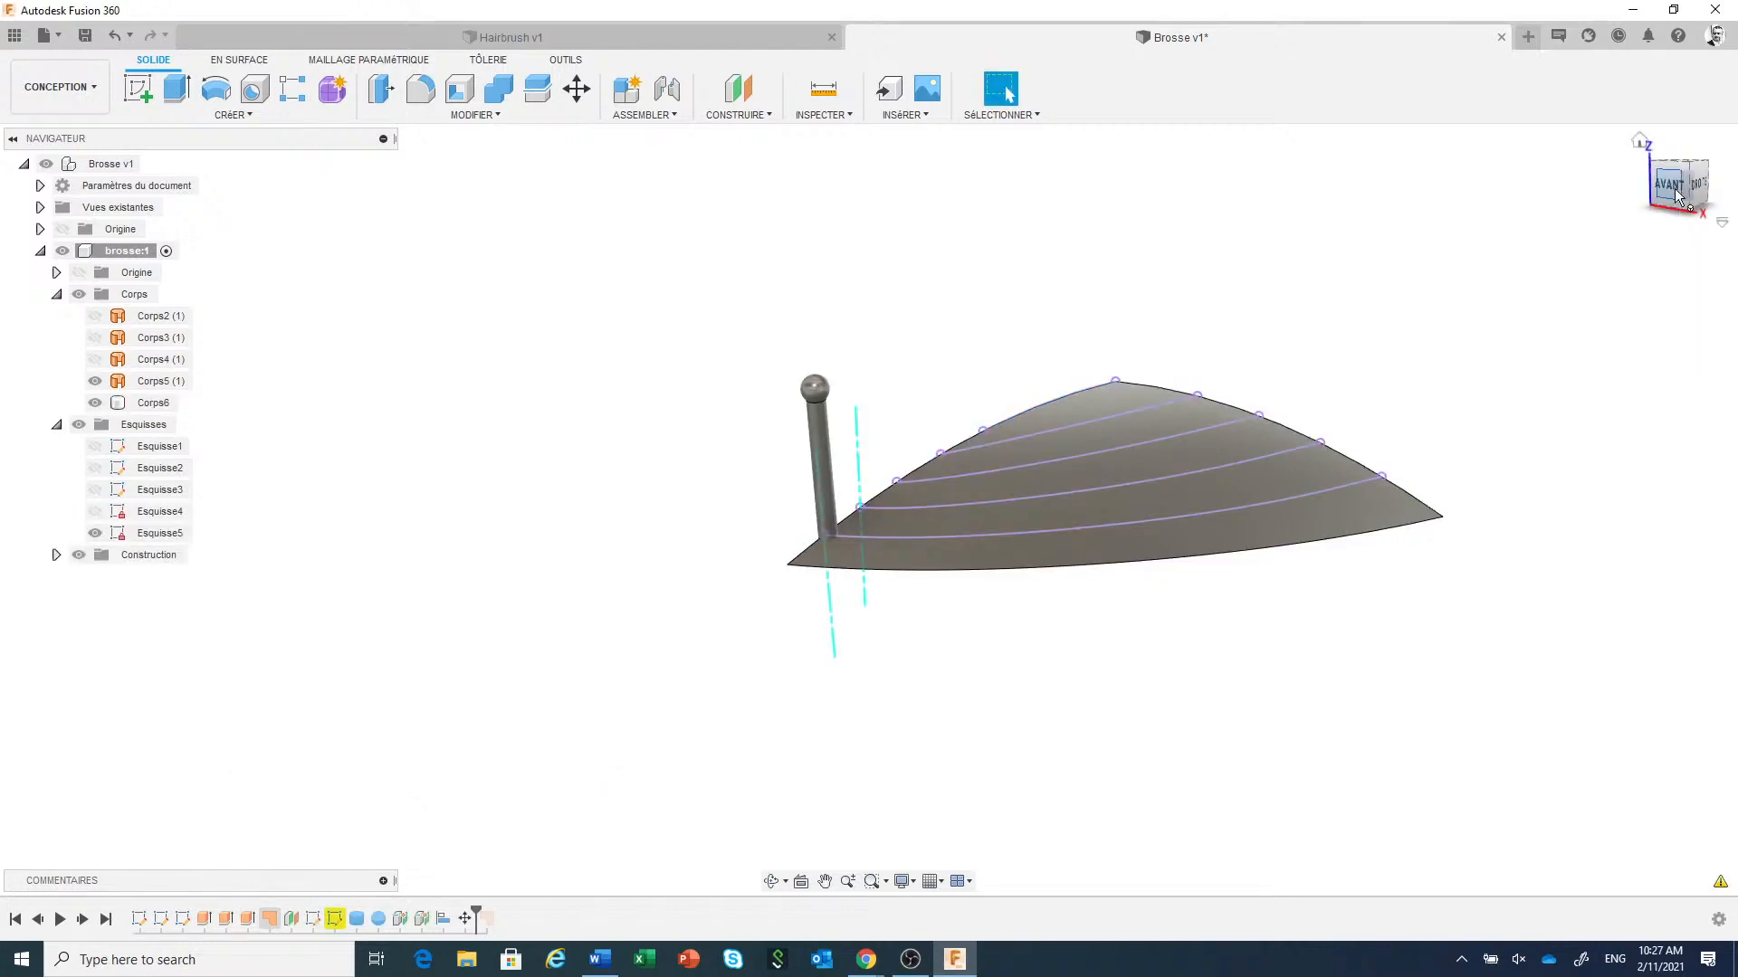
scroll(736, 639, "up", 2)
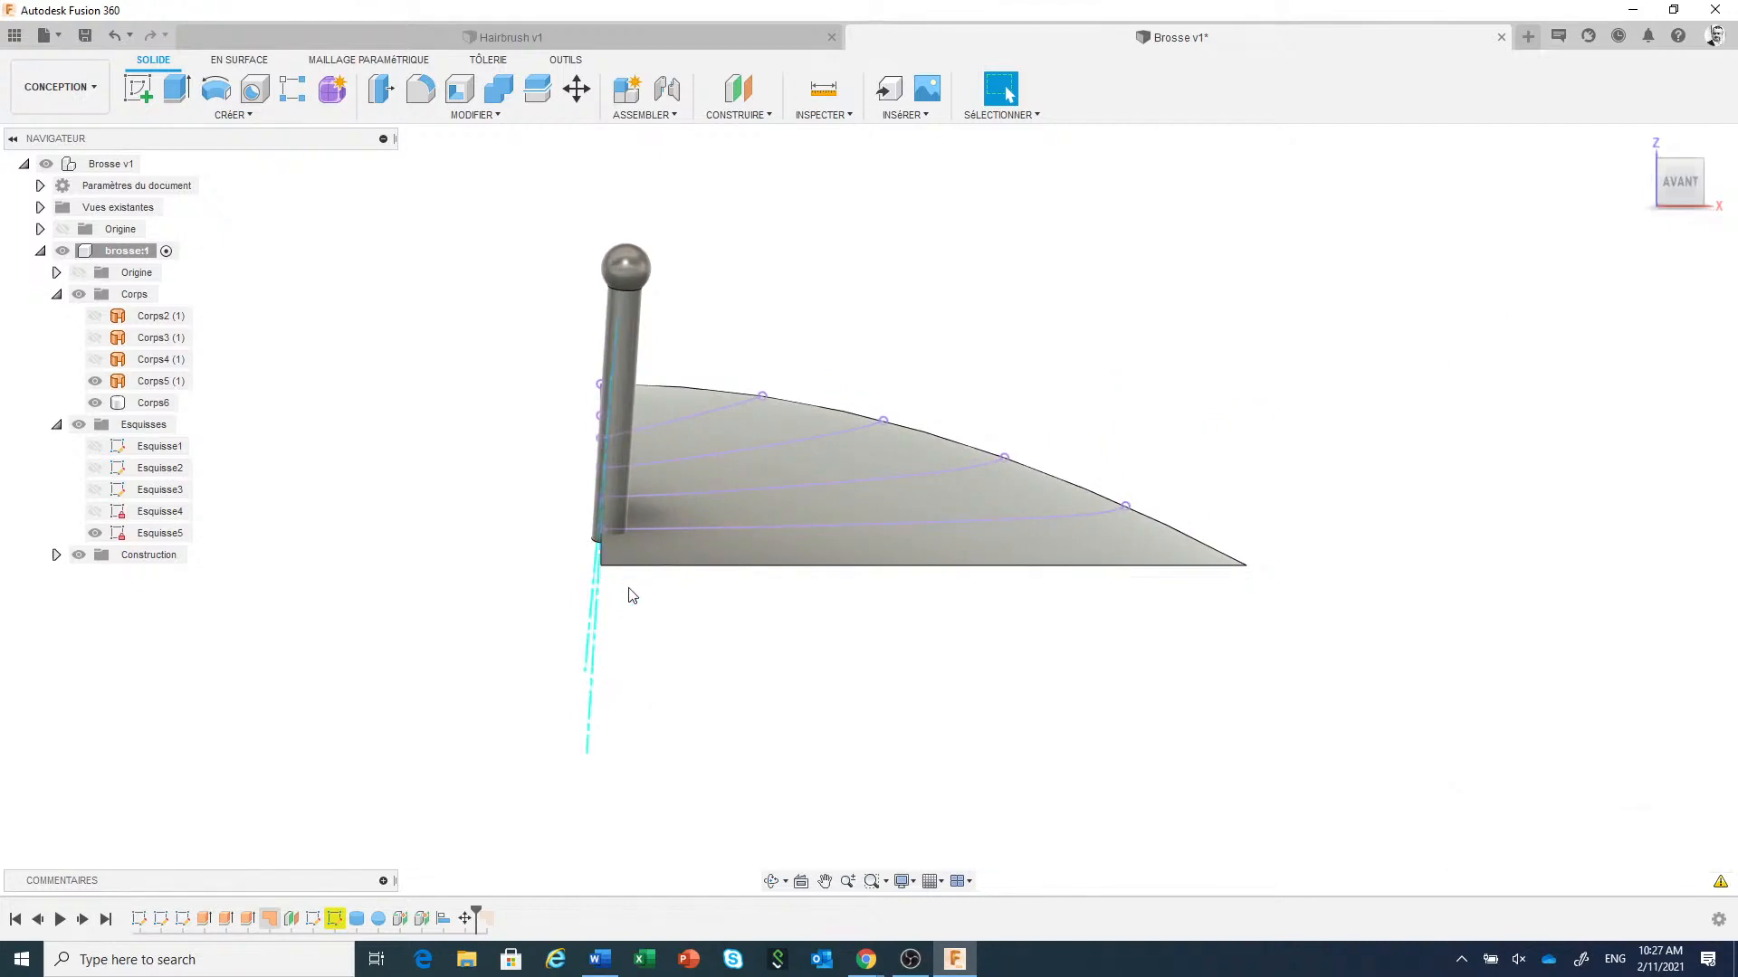
left_click(665, 552)
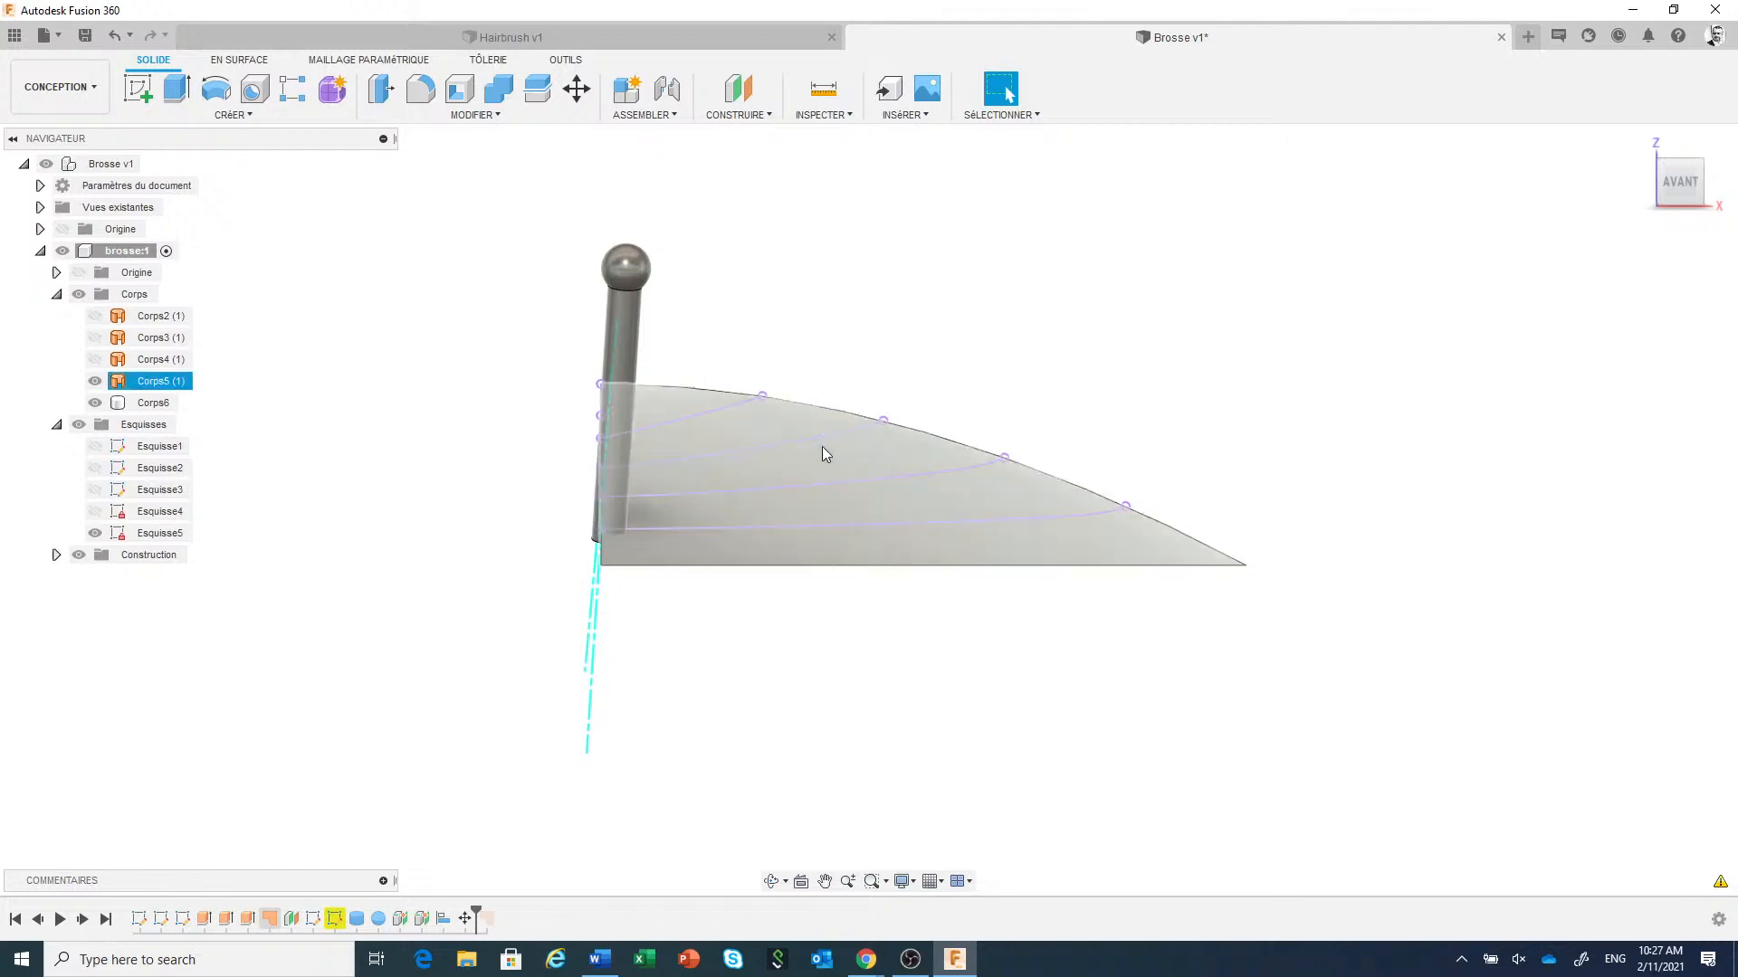
left_click(697, 627)
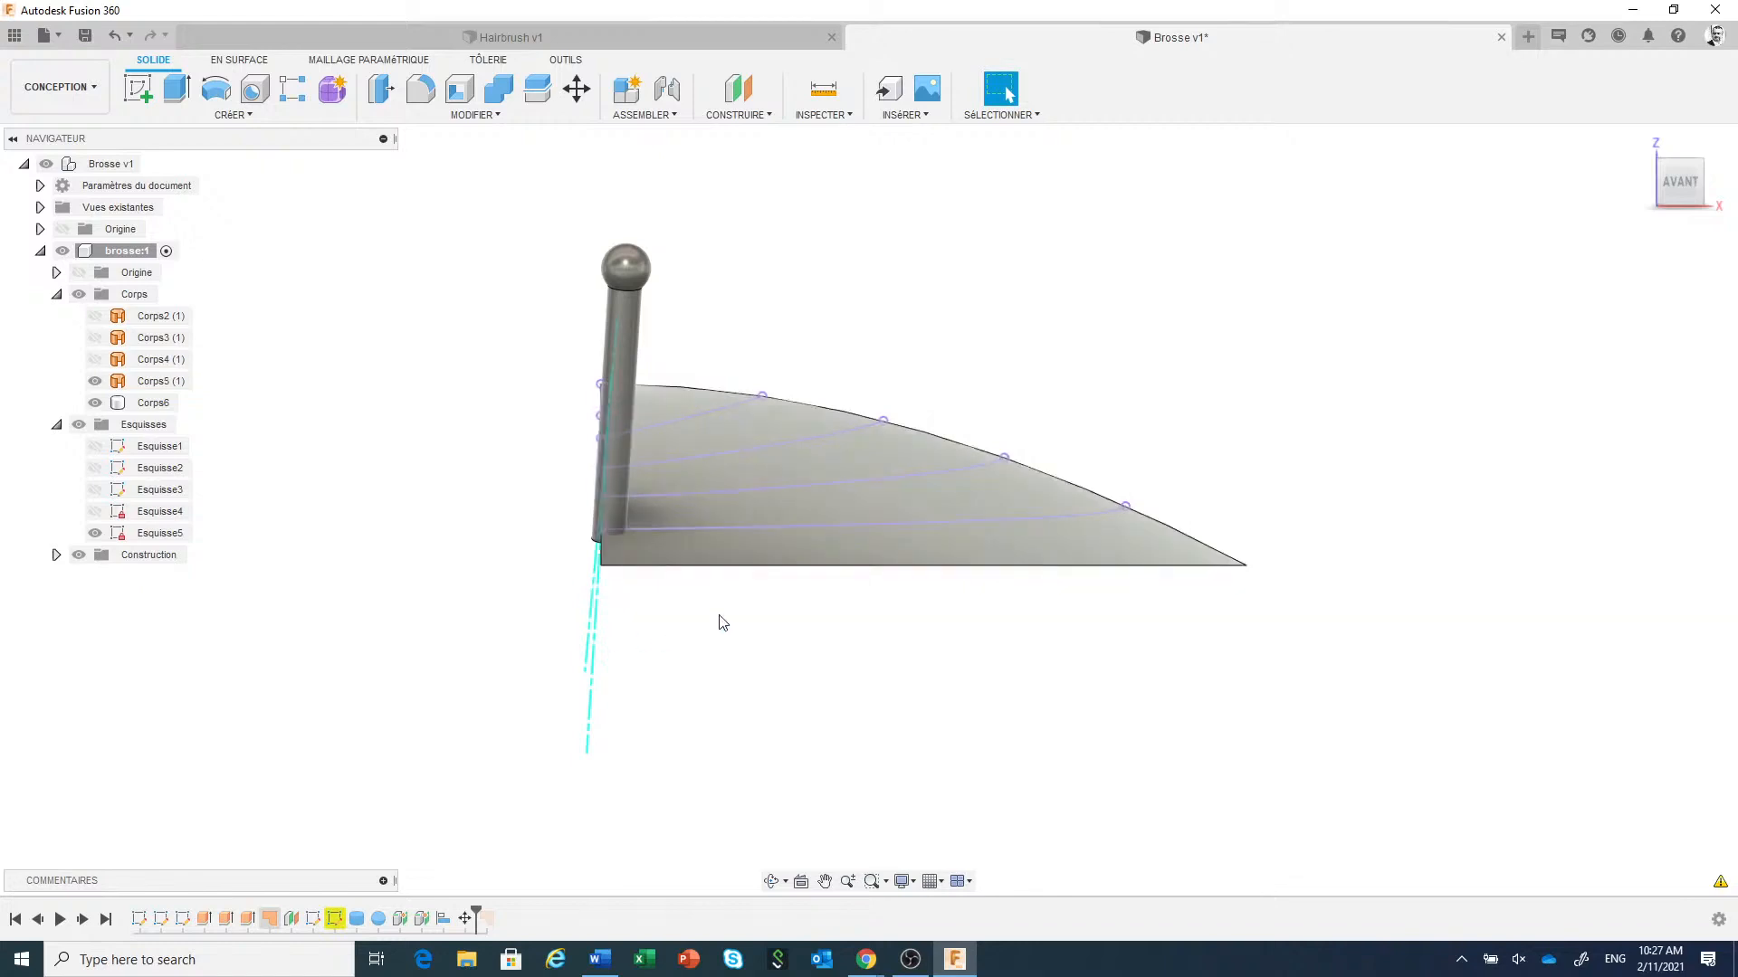
scroll(711, 697, "up", 2)
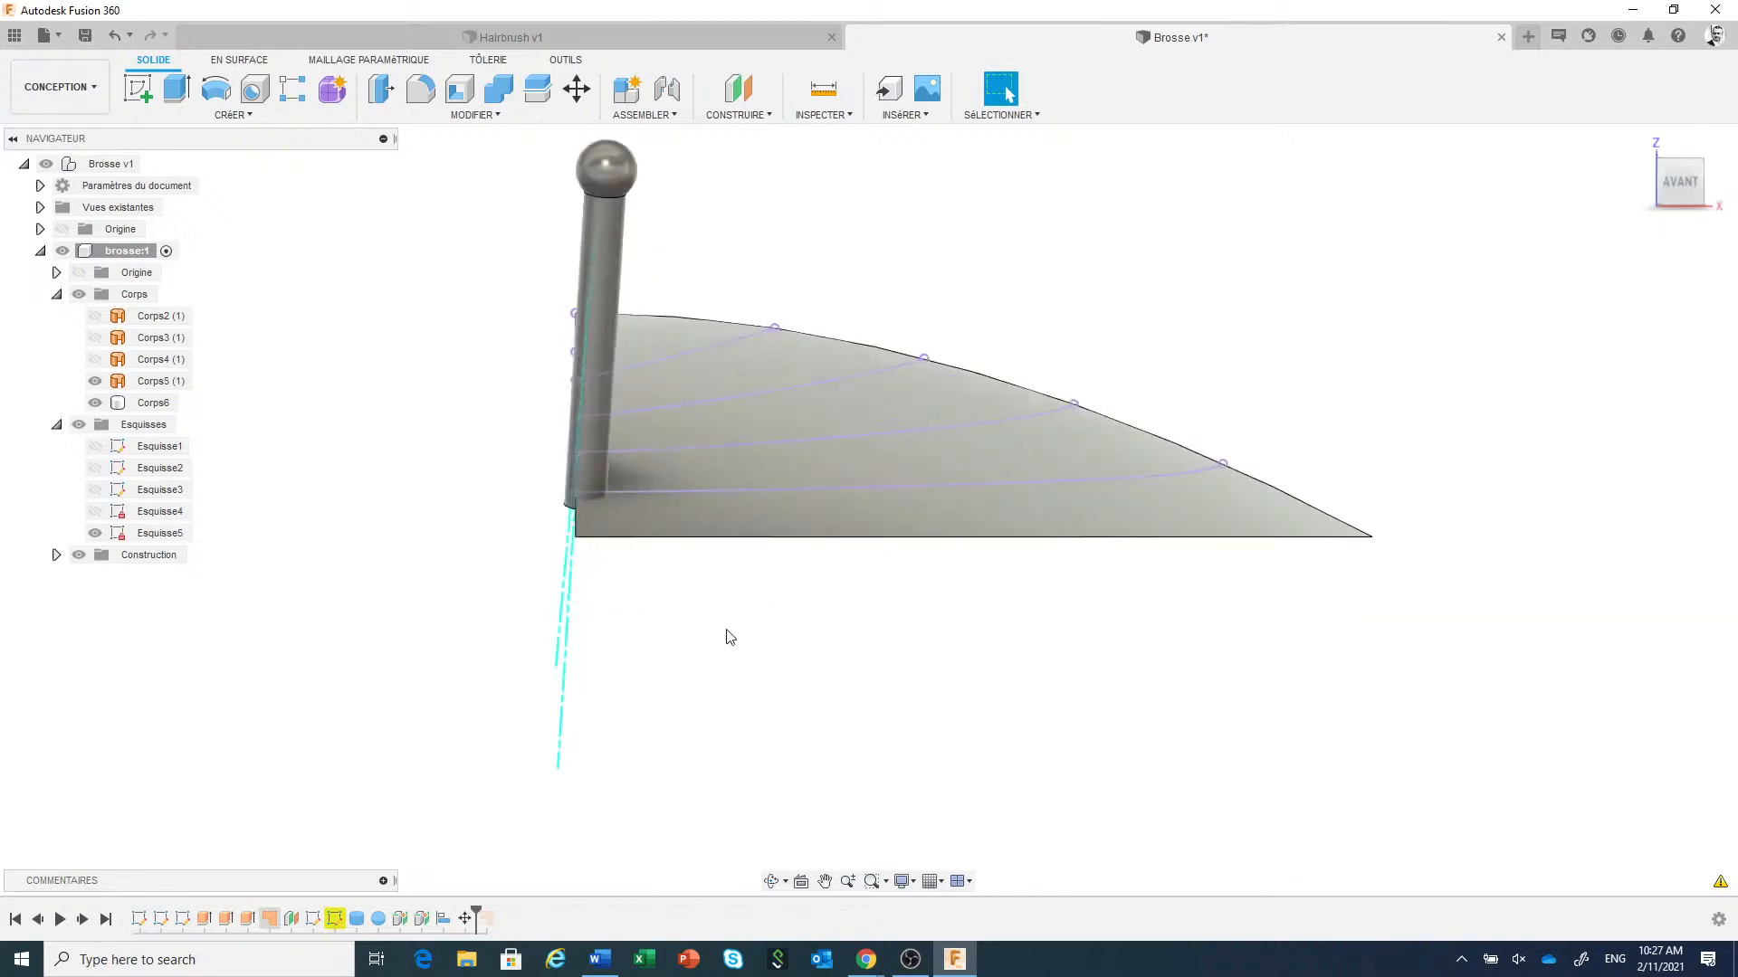
mouse_move(725, 524)
middle_mouse_down("shift")
mouse_move(709, 624)
mouse_move(736, 507)
mouse_move(722, 636)
middle_mouse_up("shift")
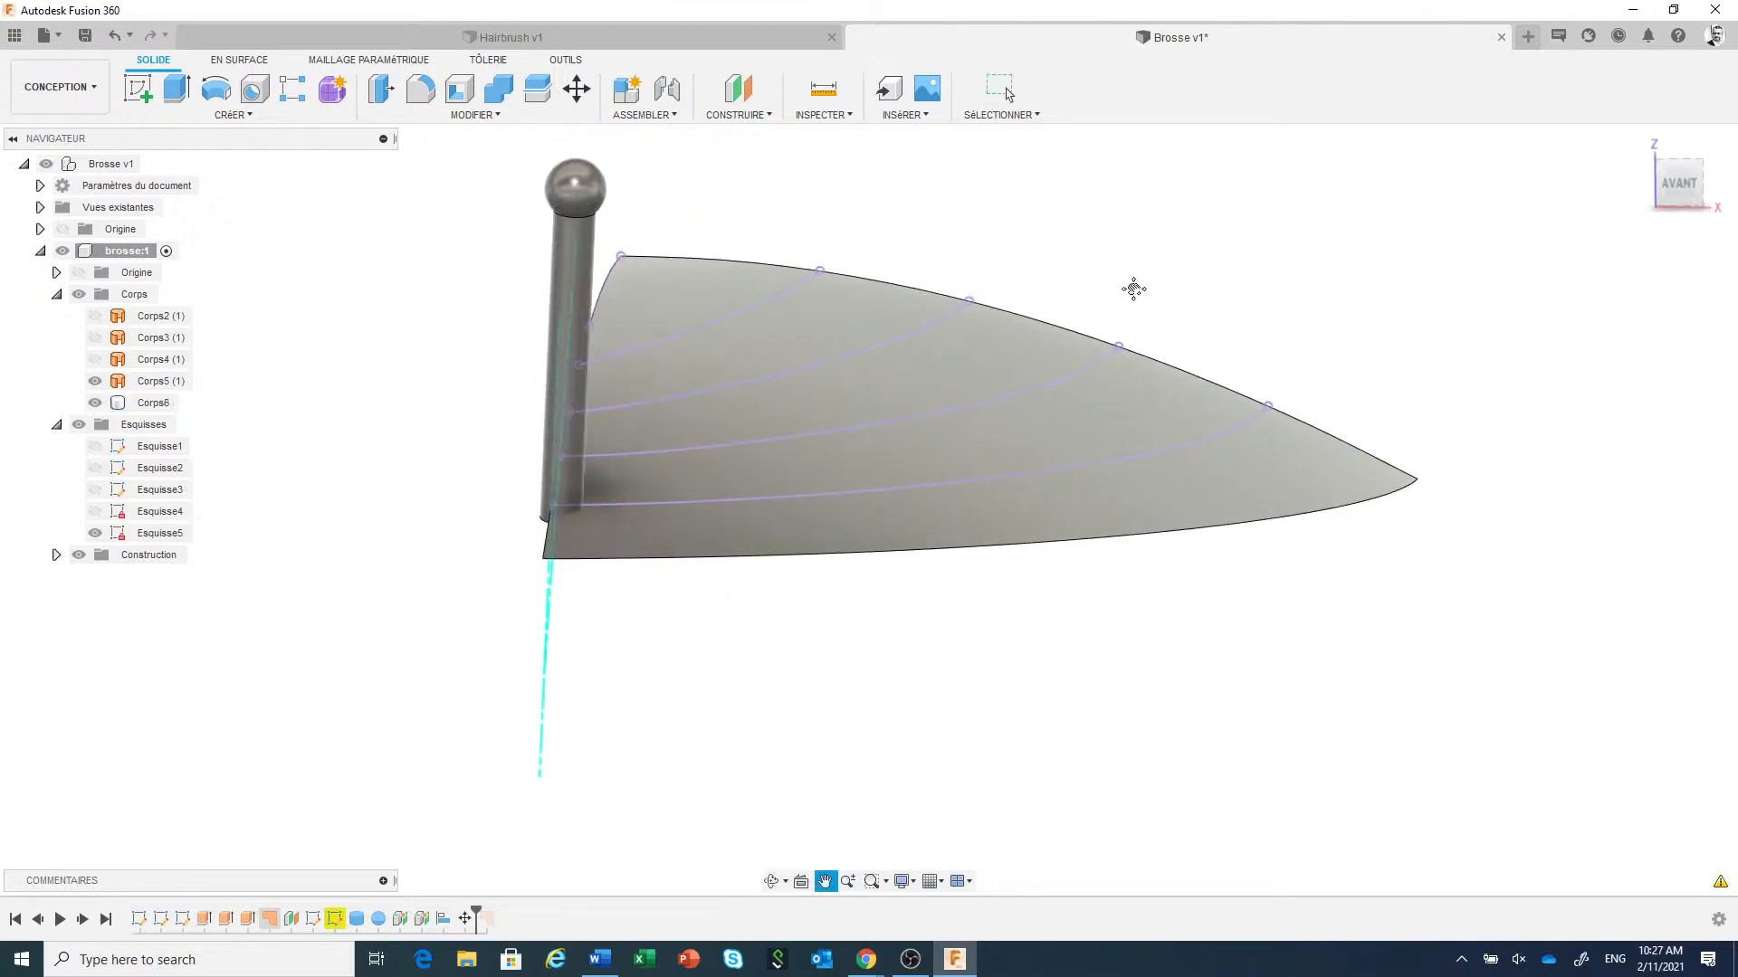
mouse_move(1051, 531)
middle_mouse_down("shift")
mouse_move(1055, 648)
mouse_move(1109, 633)
middle_mouse_up("shift")
left_click(1685, 181)
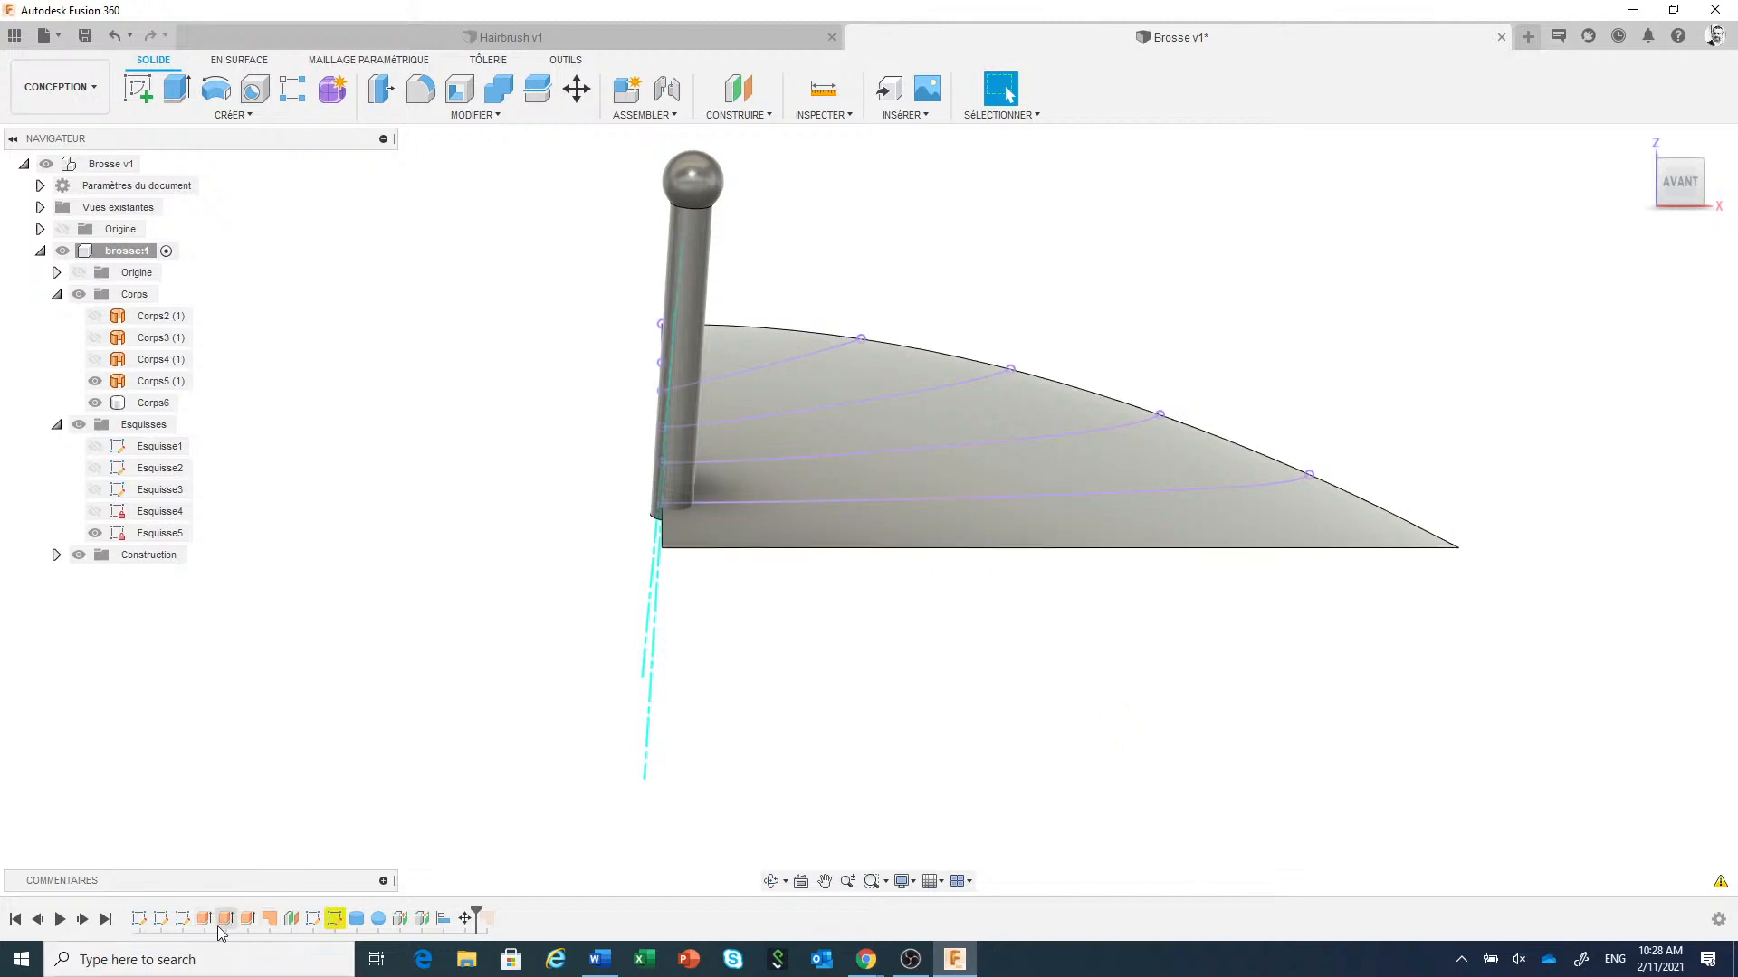
Edit the Correction de surface2 feature and set the continuity of Arête 1 and Arête 2 to Tangence (G1).
left_click(276, 928)
right_click(276, 925)
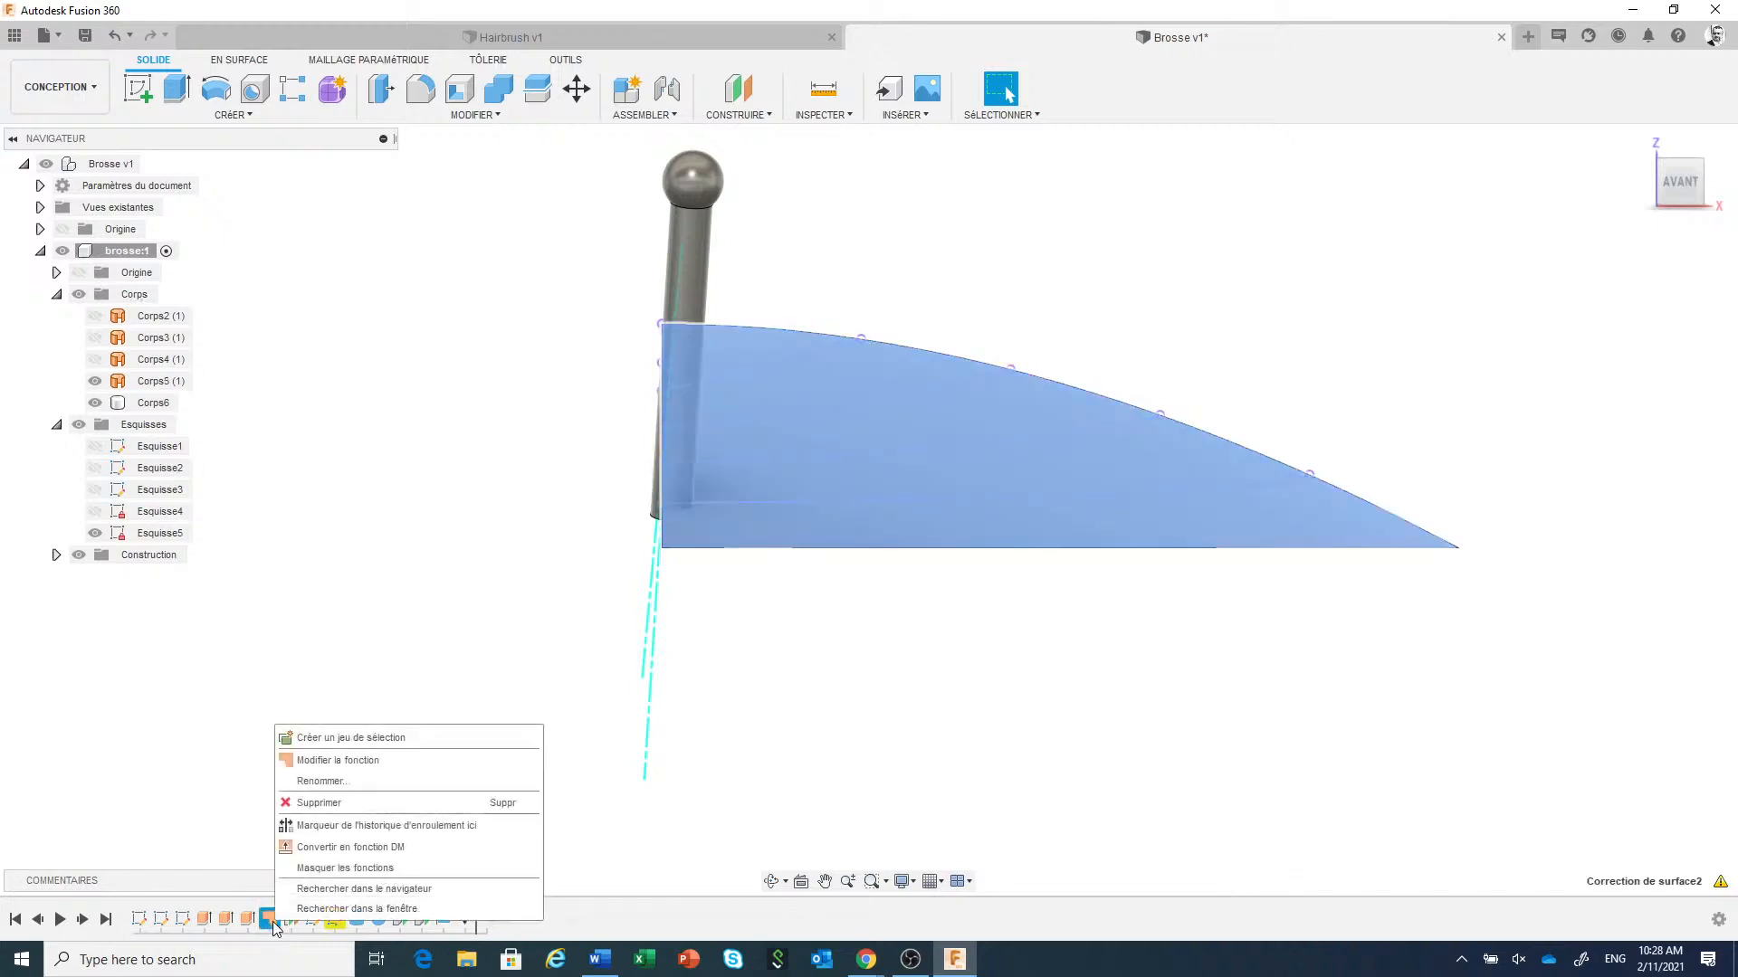
left_click(335, 771)
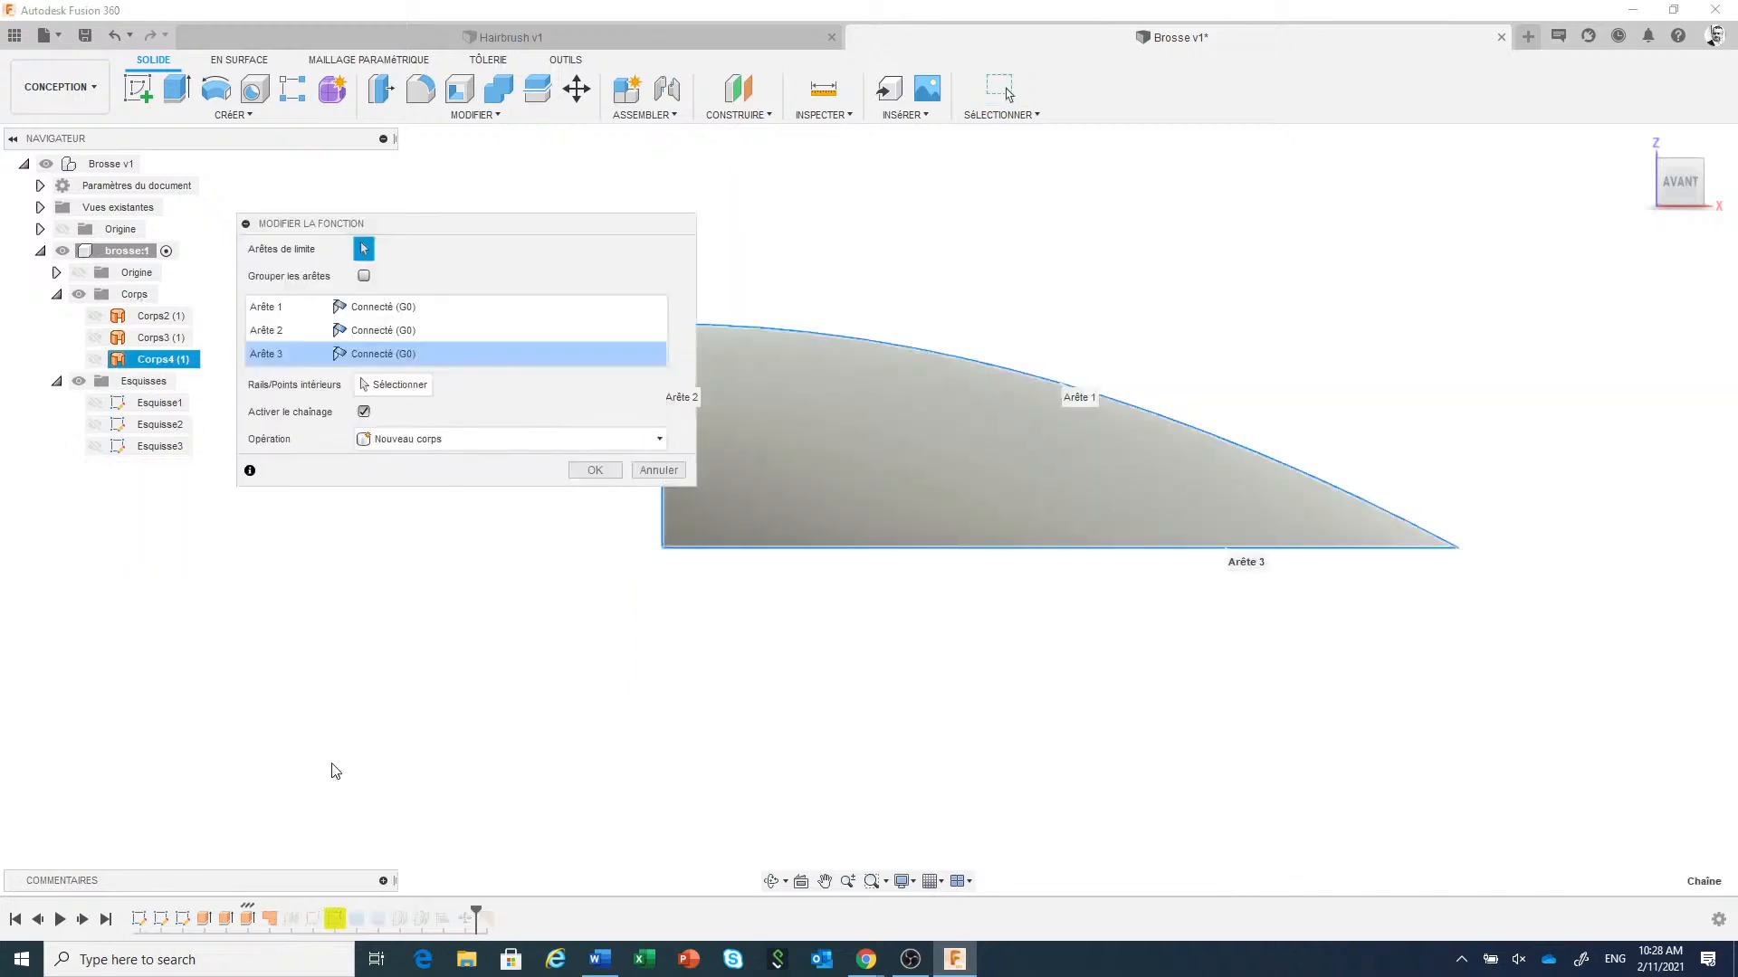
left_click_drag(512, 224, 422, 332)
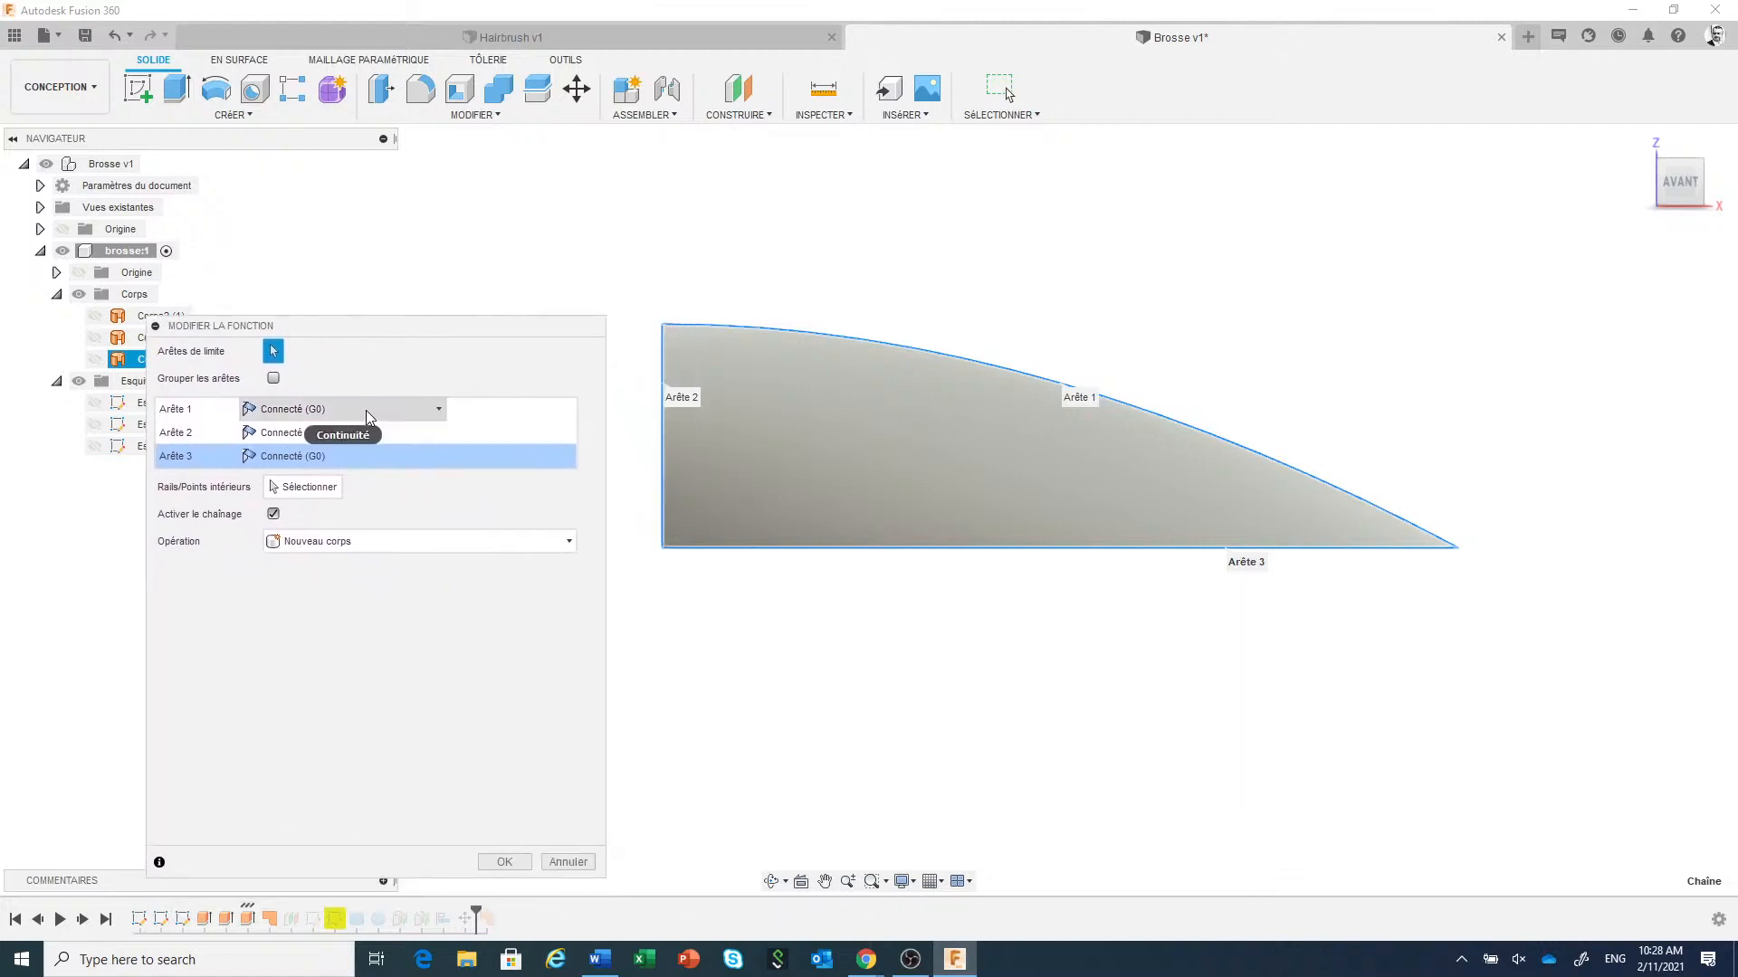
left_click(388, 409)
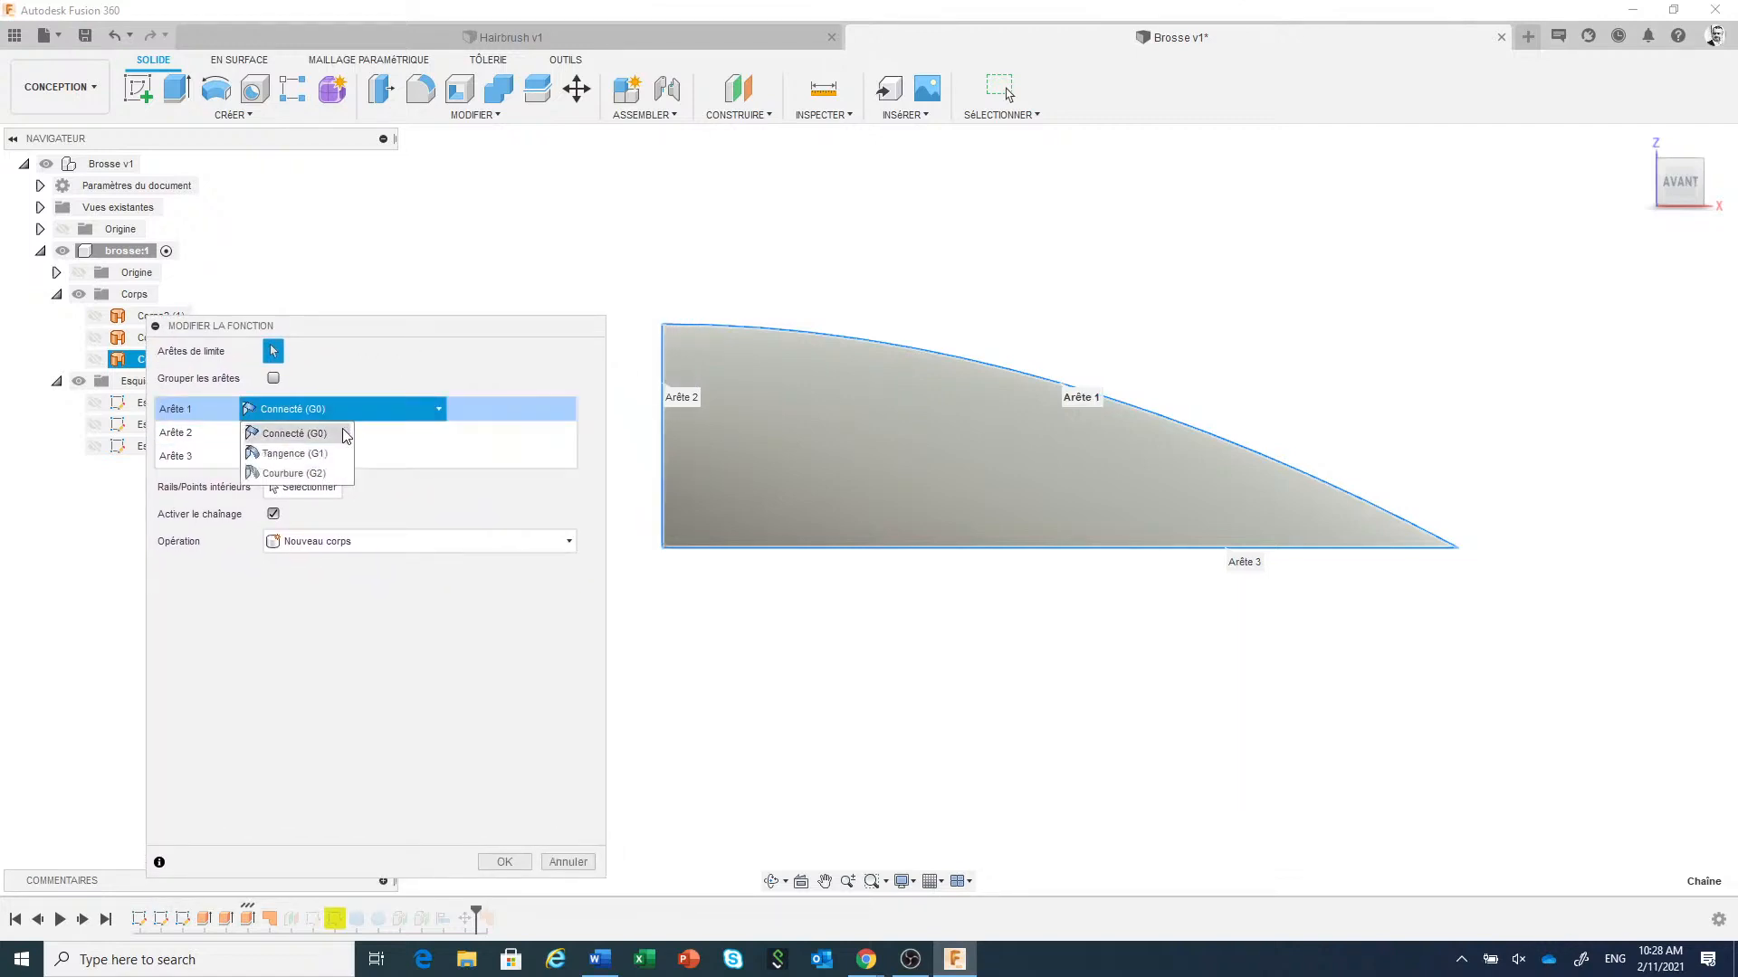
left_click(331, 453)
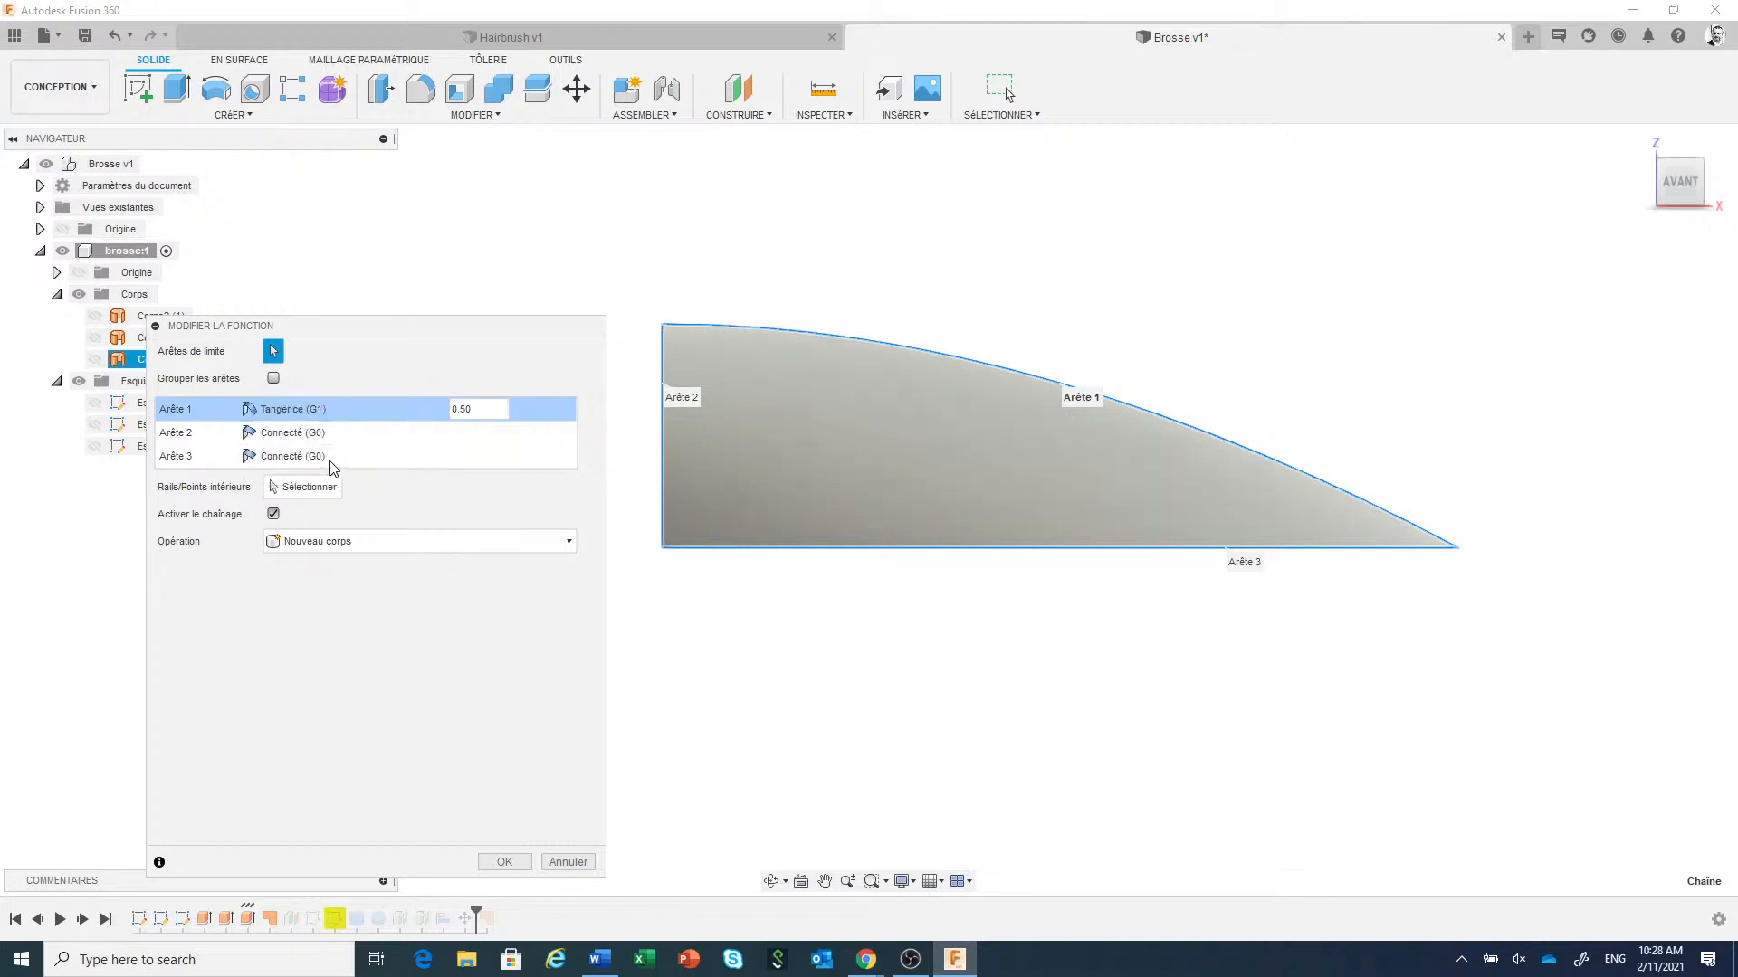
left_click(401, 439)
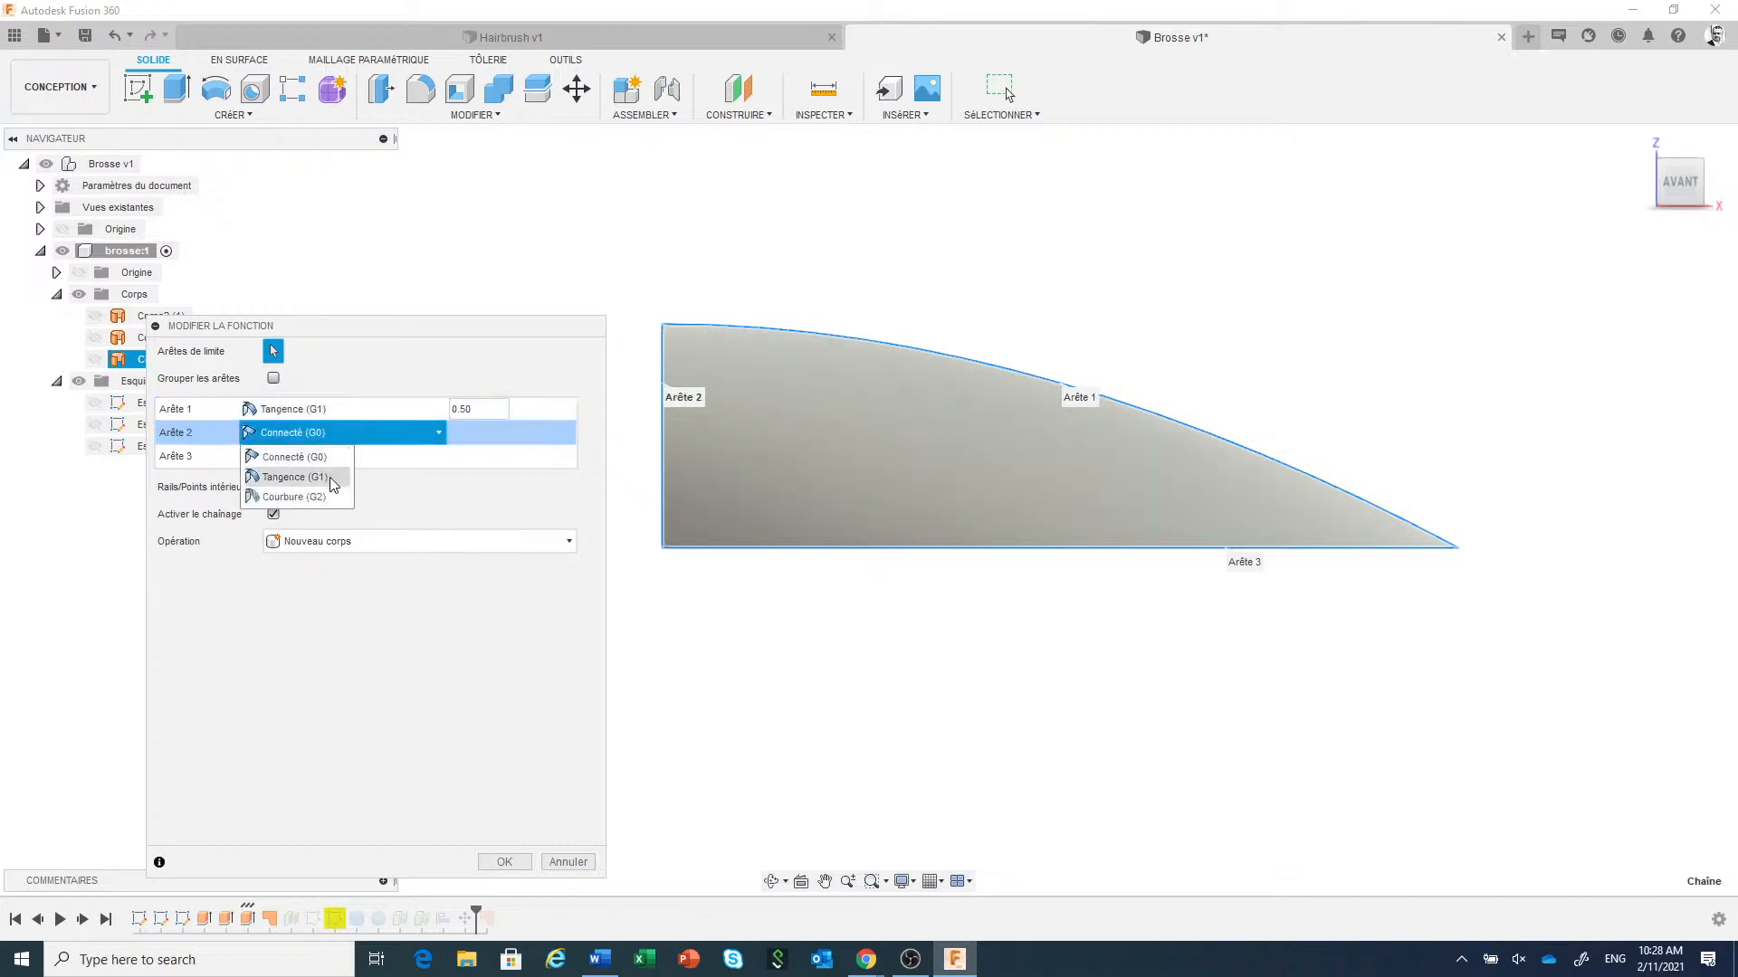
left_click(334, 477)
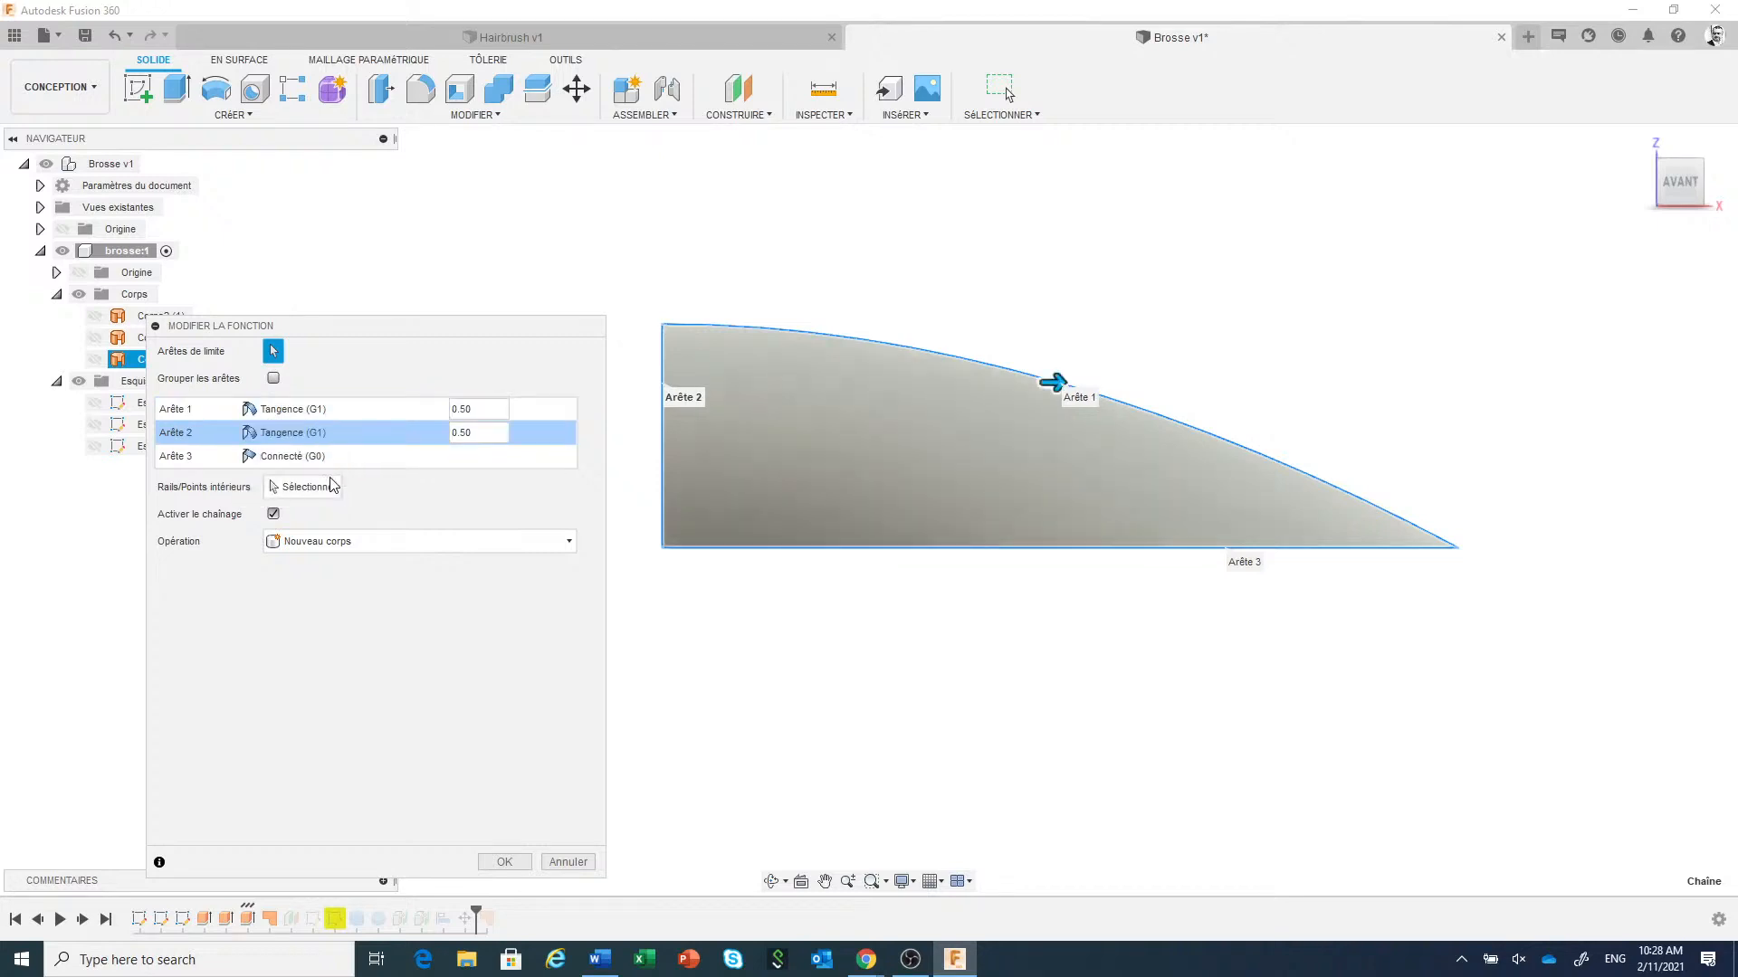
left_click(512, 862)
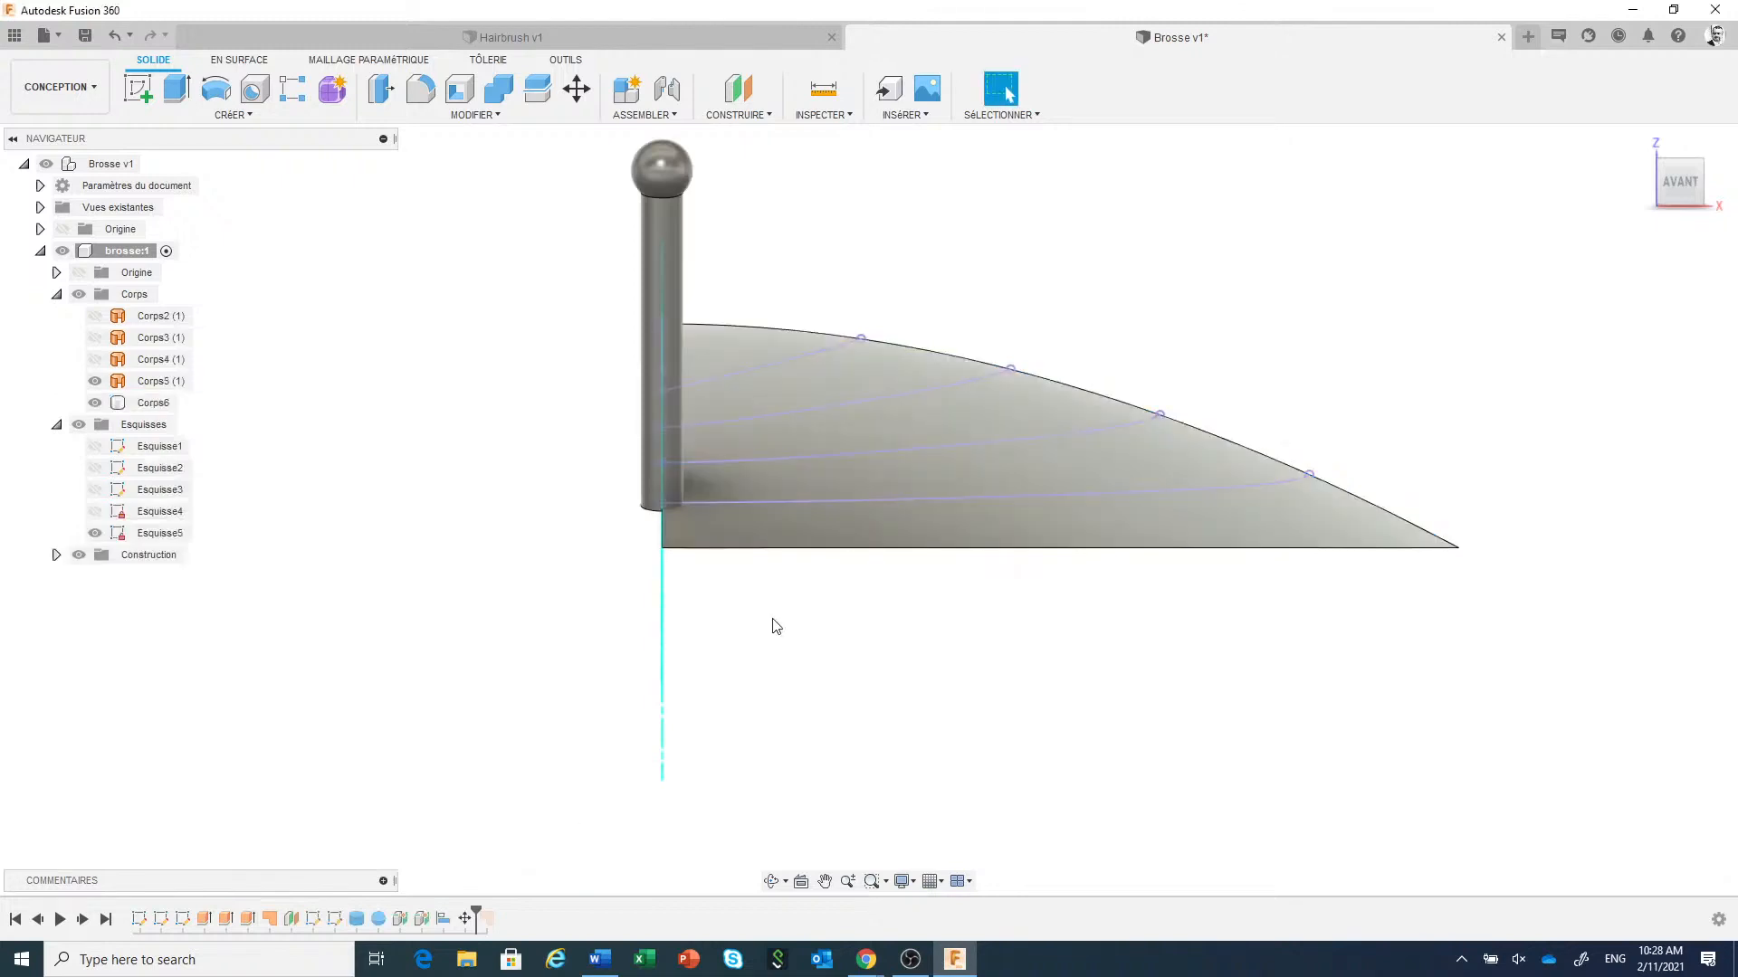
scroll(772, 624, "down", 4)
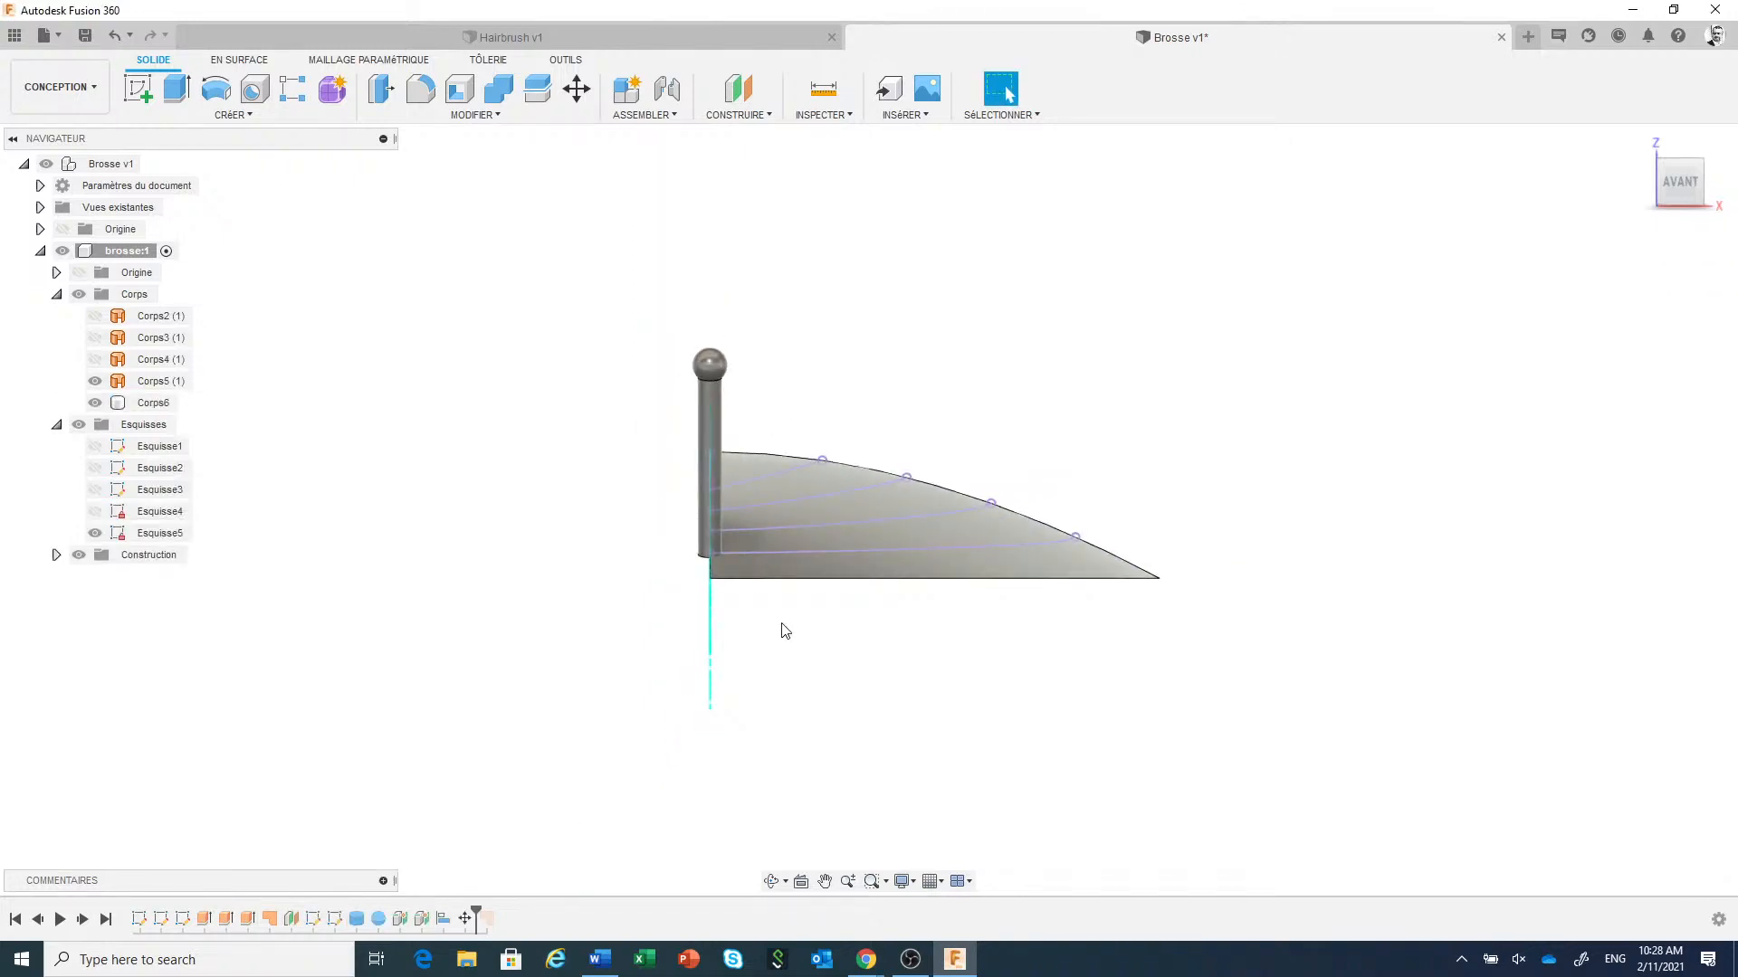
mouse_move(826, 631)
middle_mouse_down("shift")
mouse_move(784, 639)
mouse_move(772, 675)
mouse_move(958, 714)
mouse_move(1099, 669)
middle_mouse_up("shift")
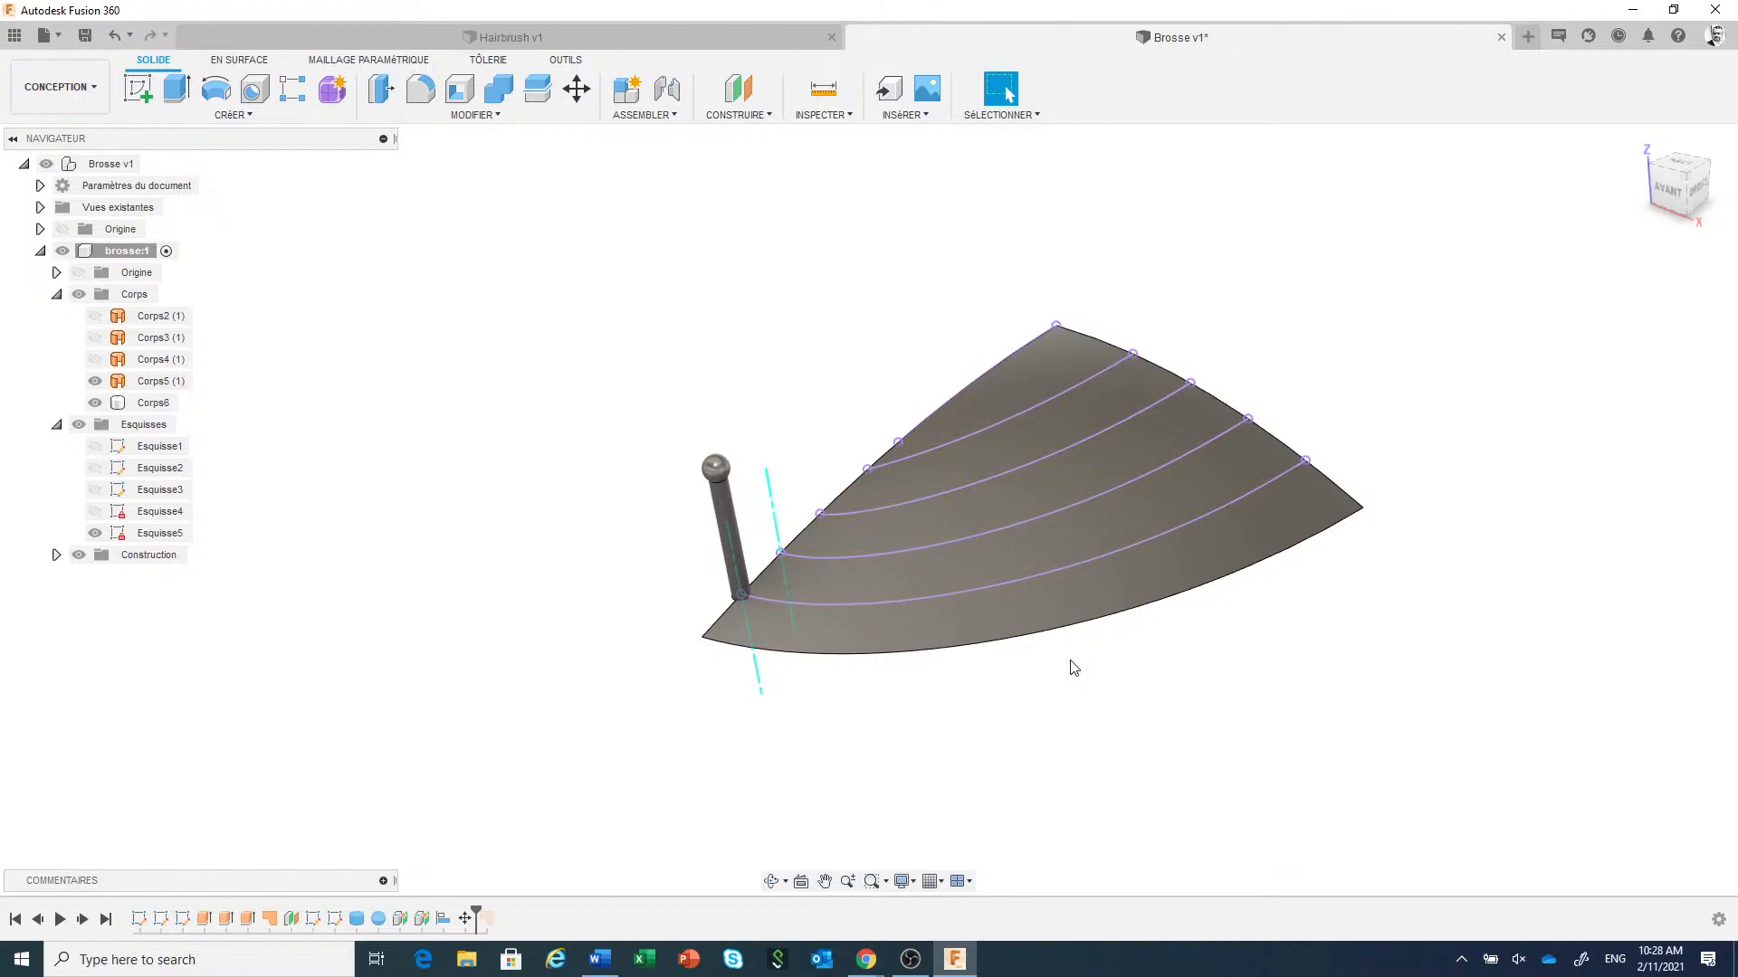
left_click(722, 509)
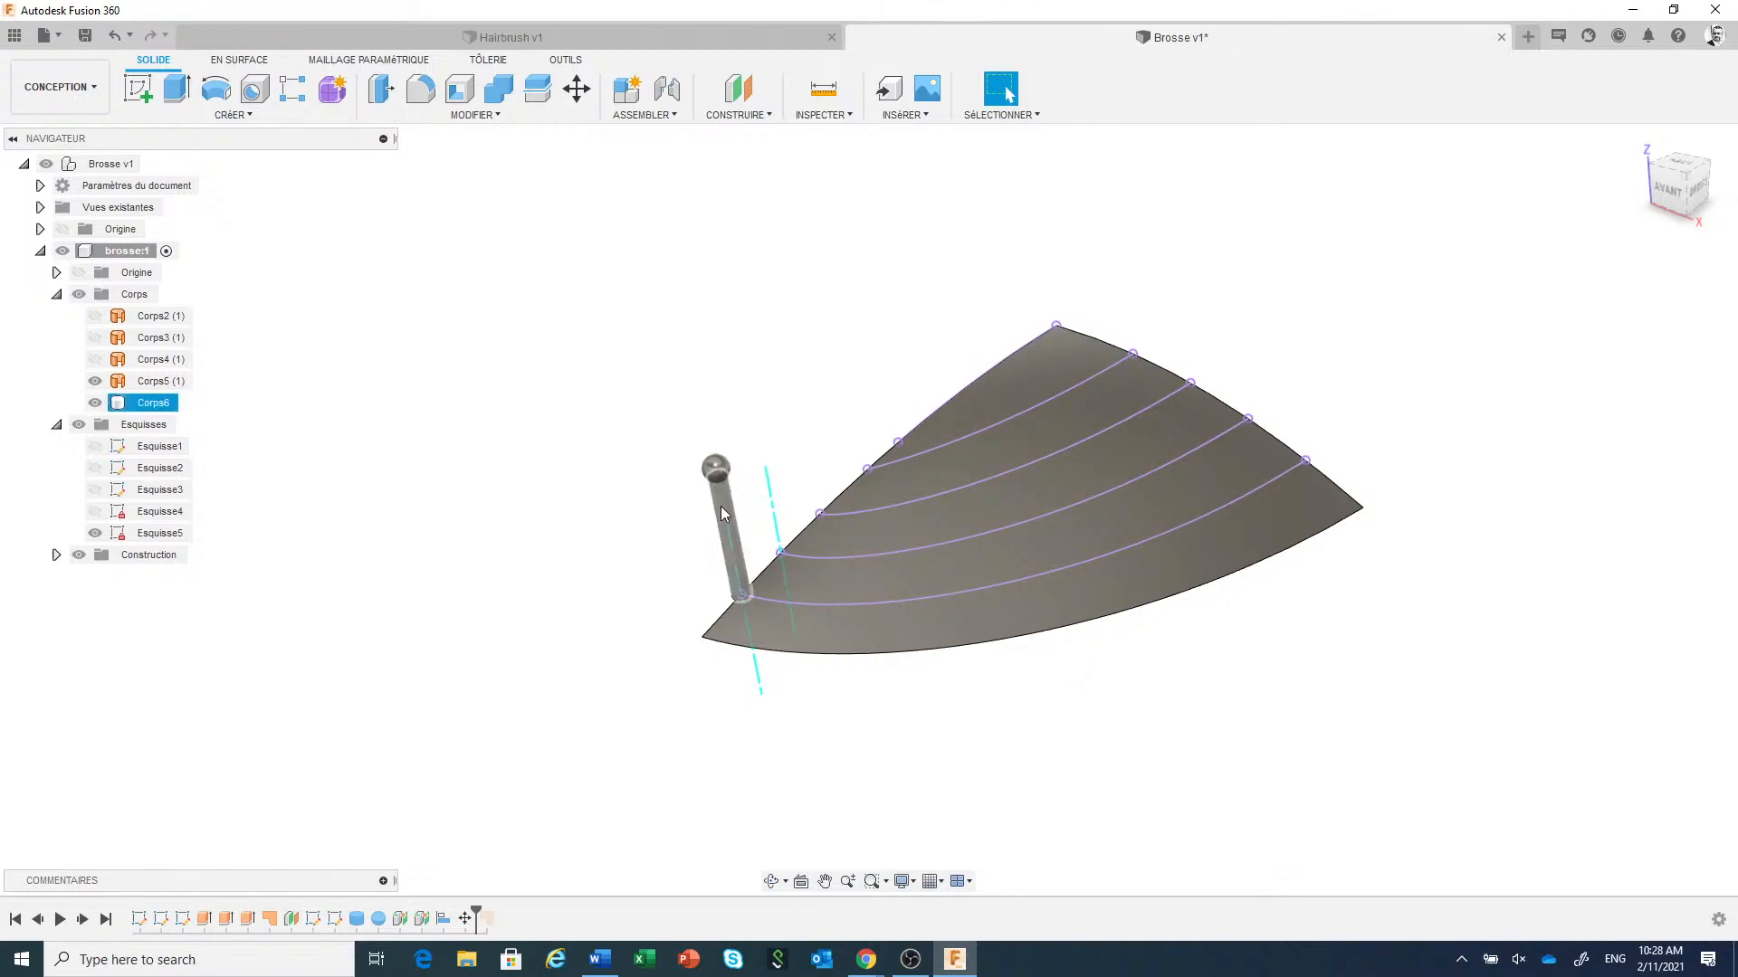
scroll(724, 505, "up", 2)
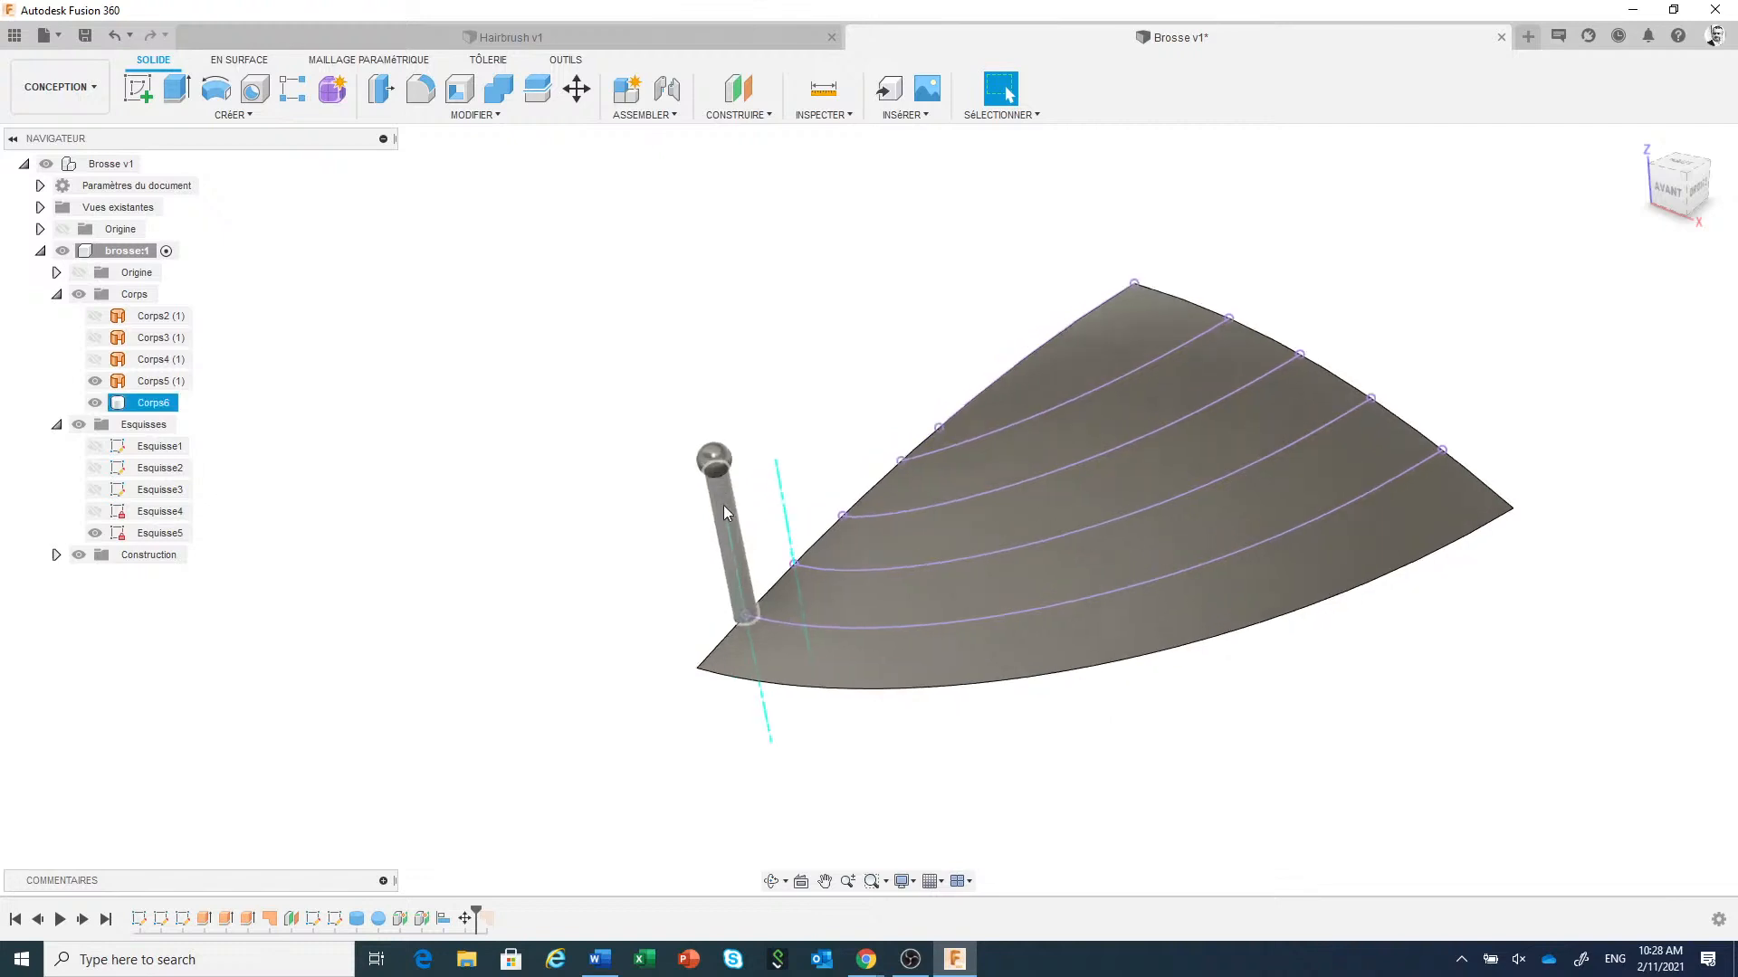
key("Escape")
scroll(702, 595, "down", 3)
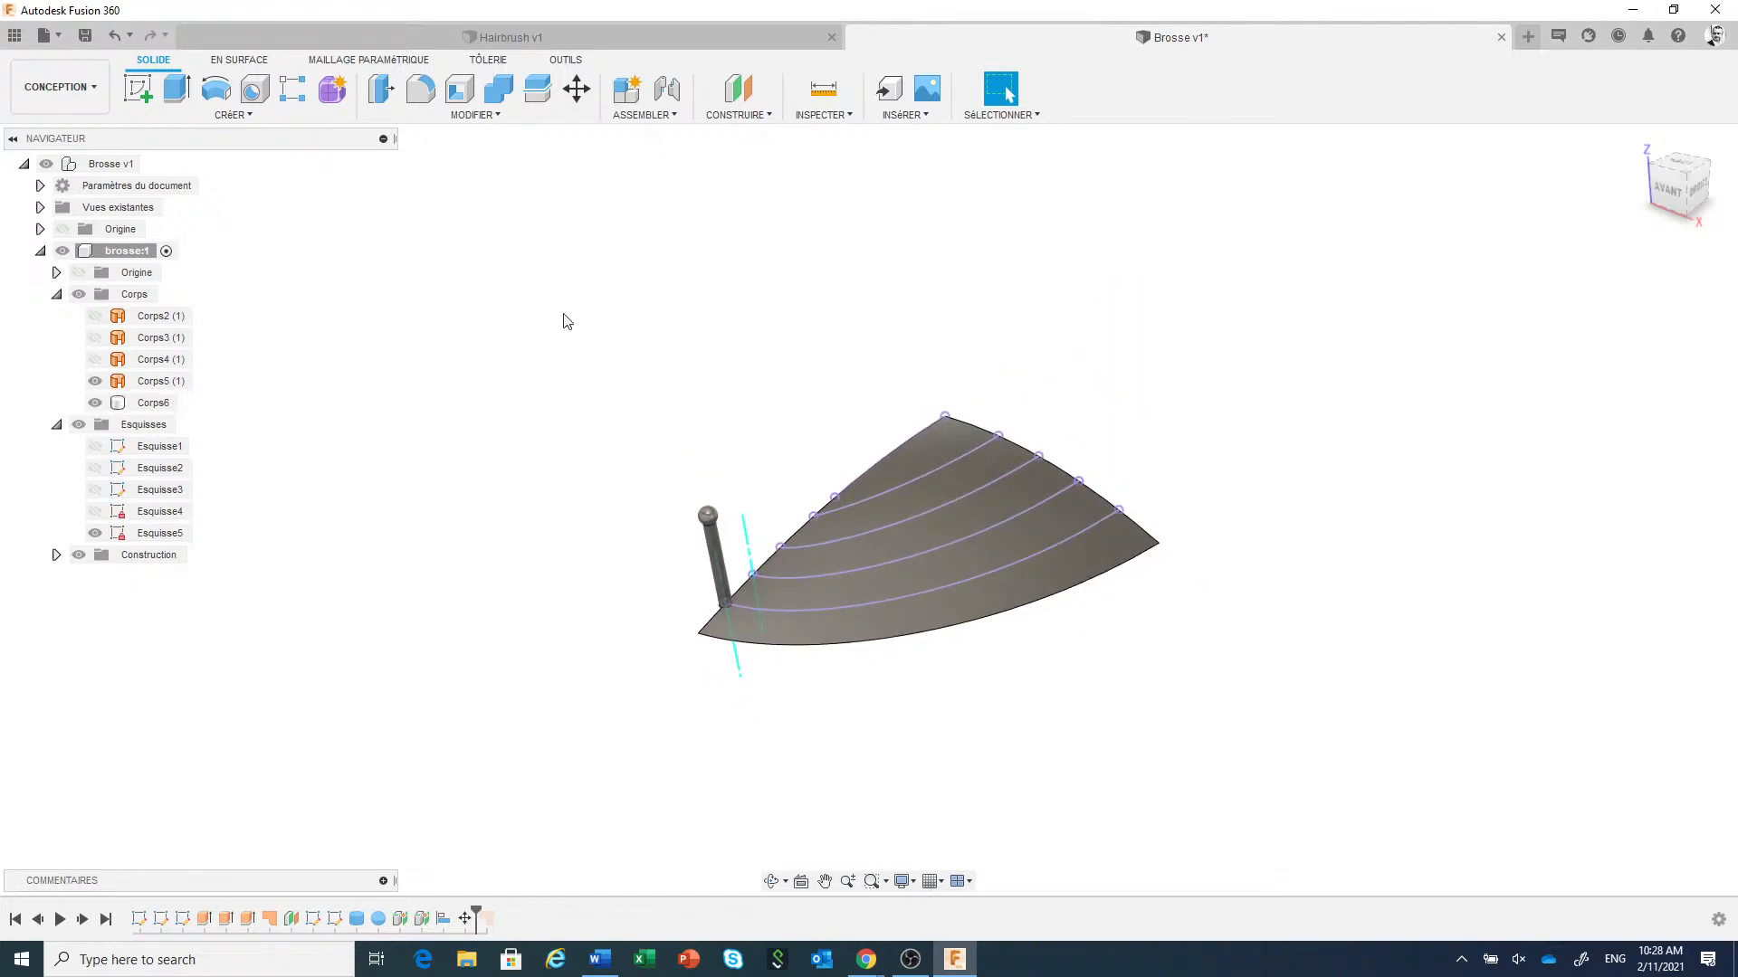
Apply the library appearance Plastique - Translucide brillant (bleu) to the whole bristle body.
left_click(470, 115)
left_click(419, 503)
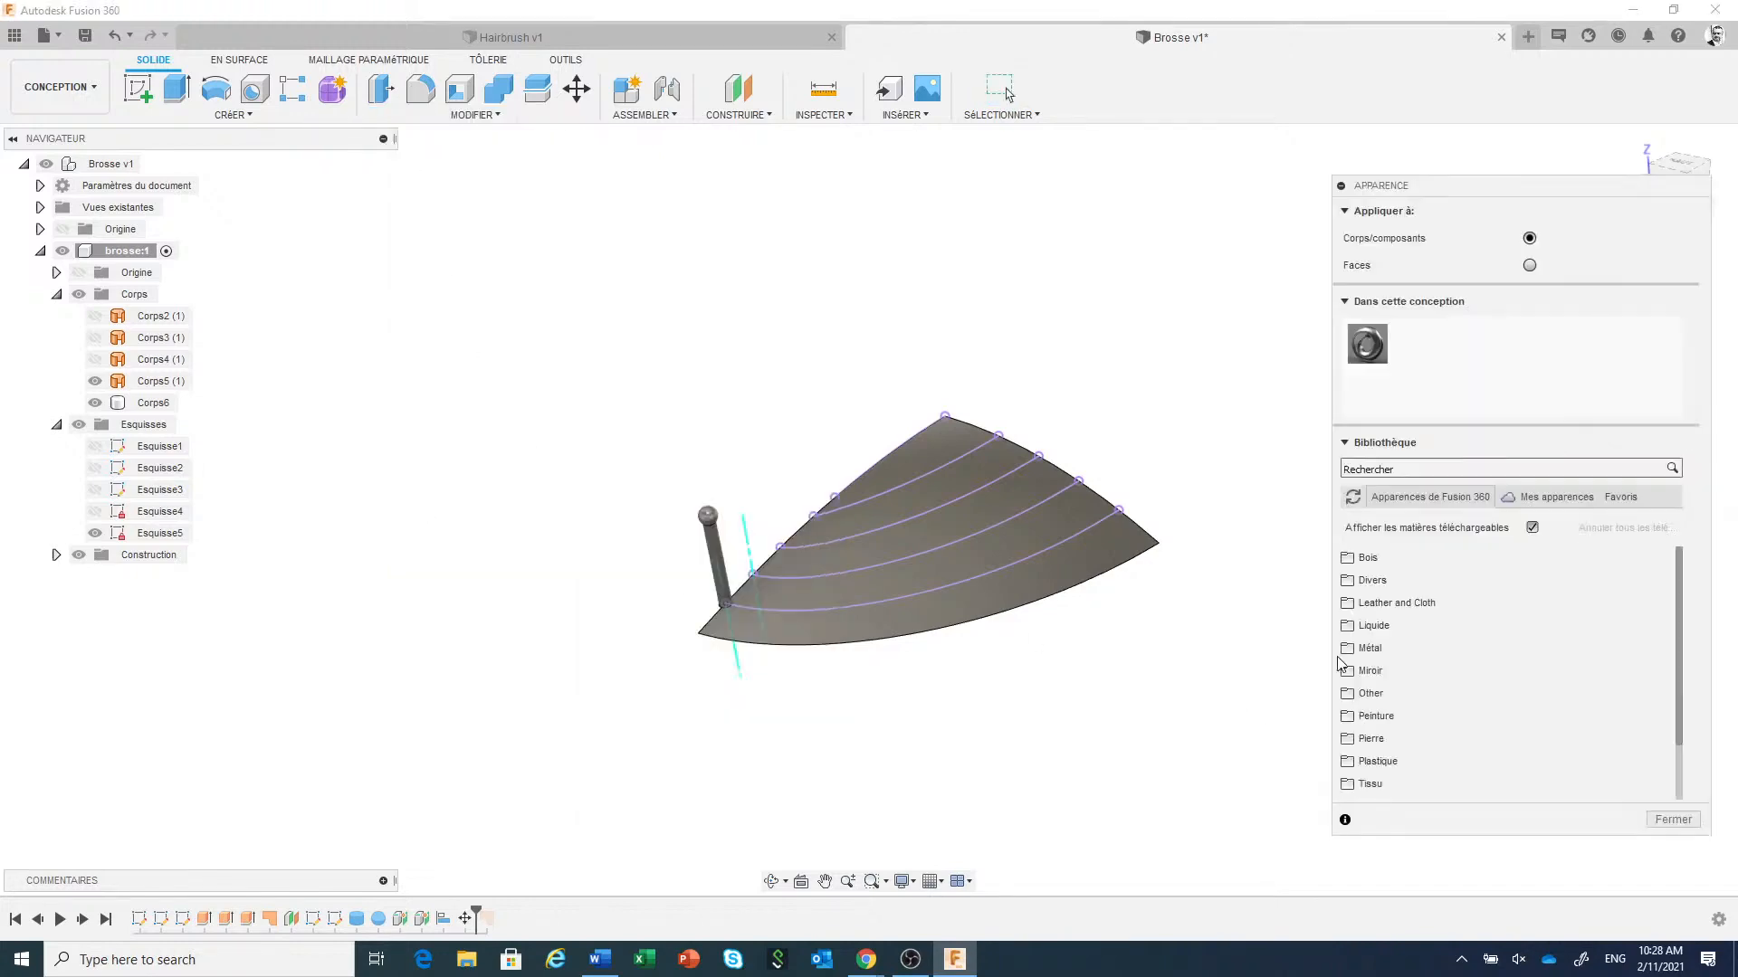
scroll(1675, 688, "down", 3)
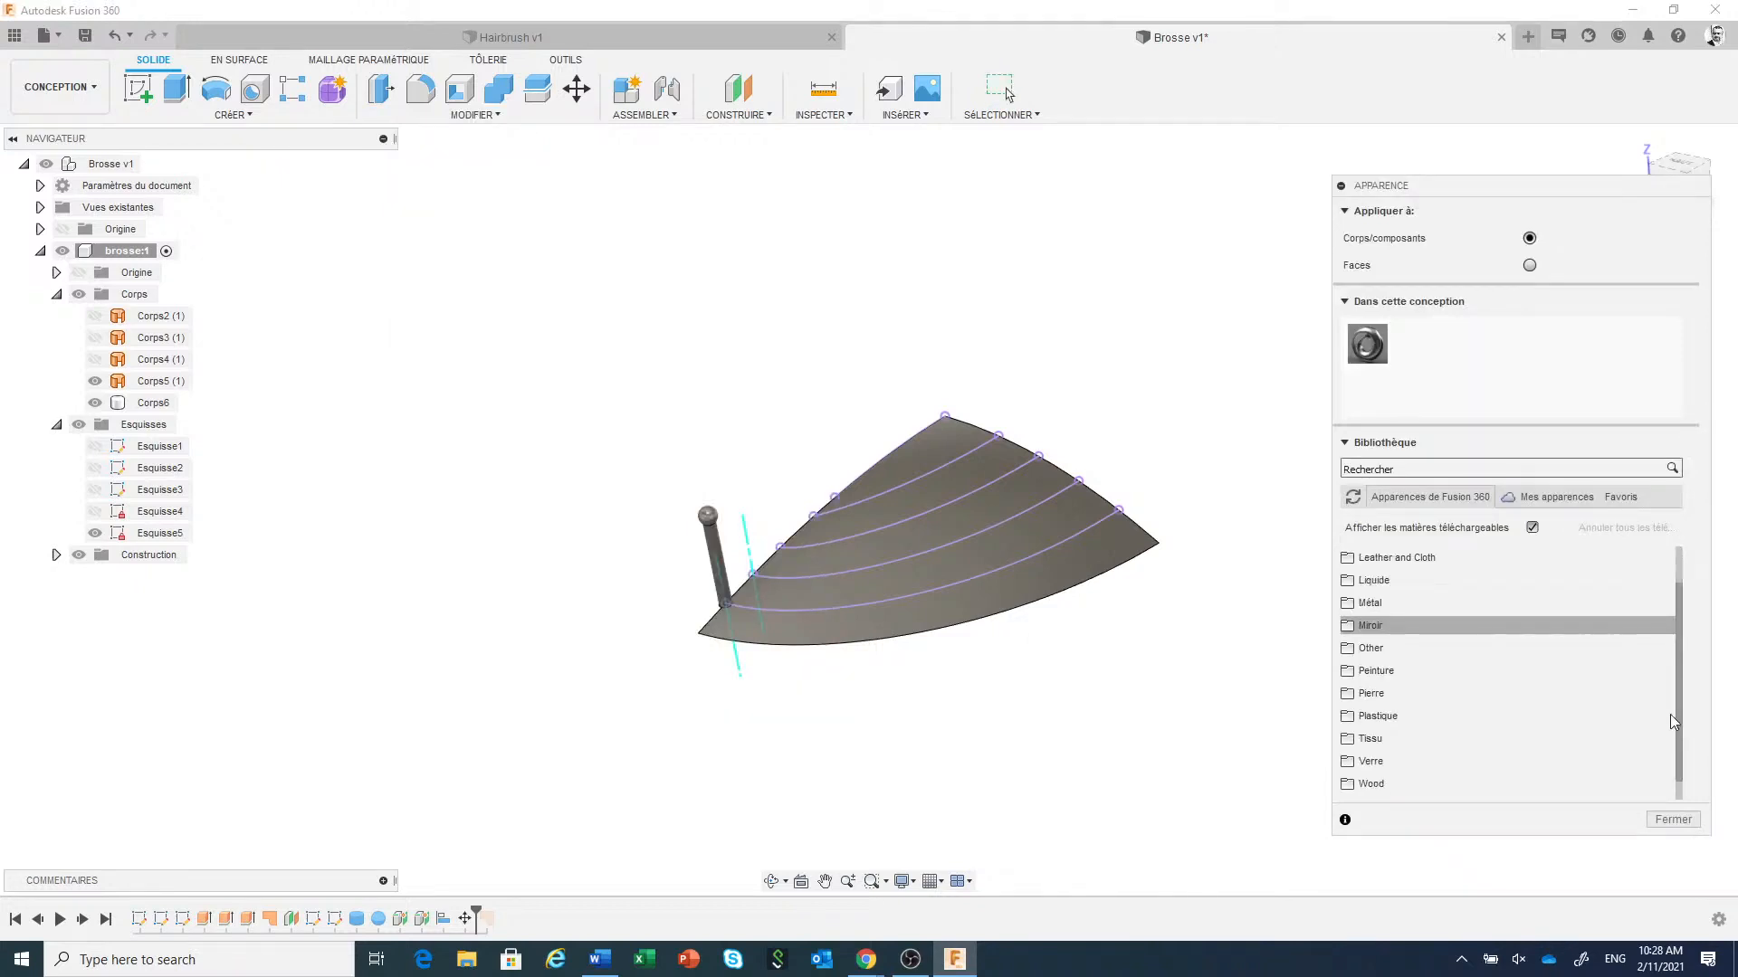
left_click(1434, 695)
scroll(1471, 709, "down", 5)
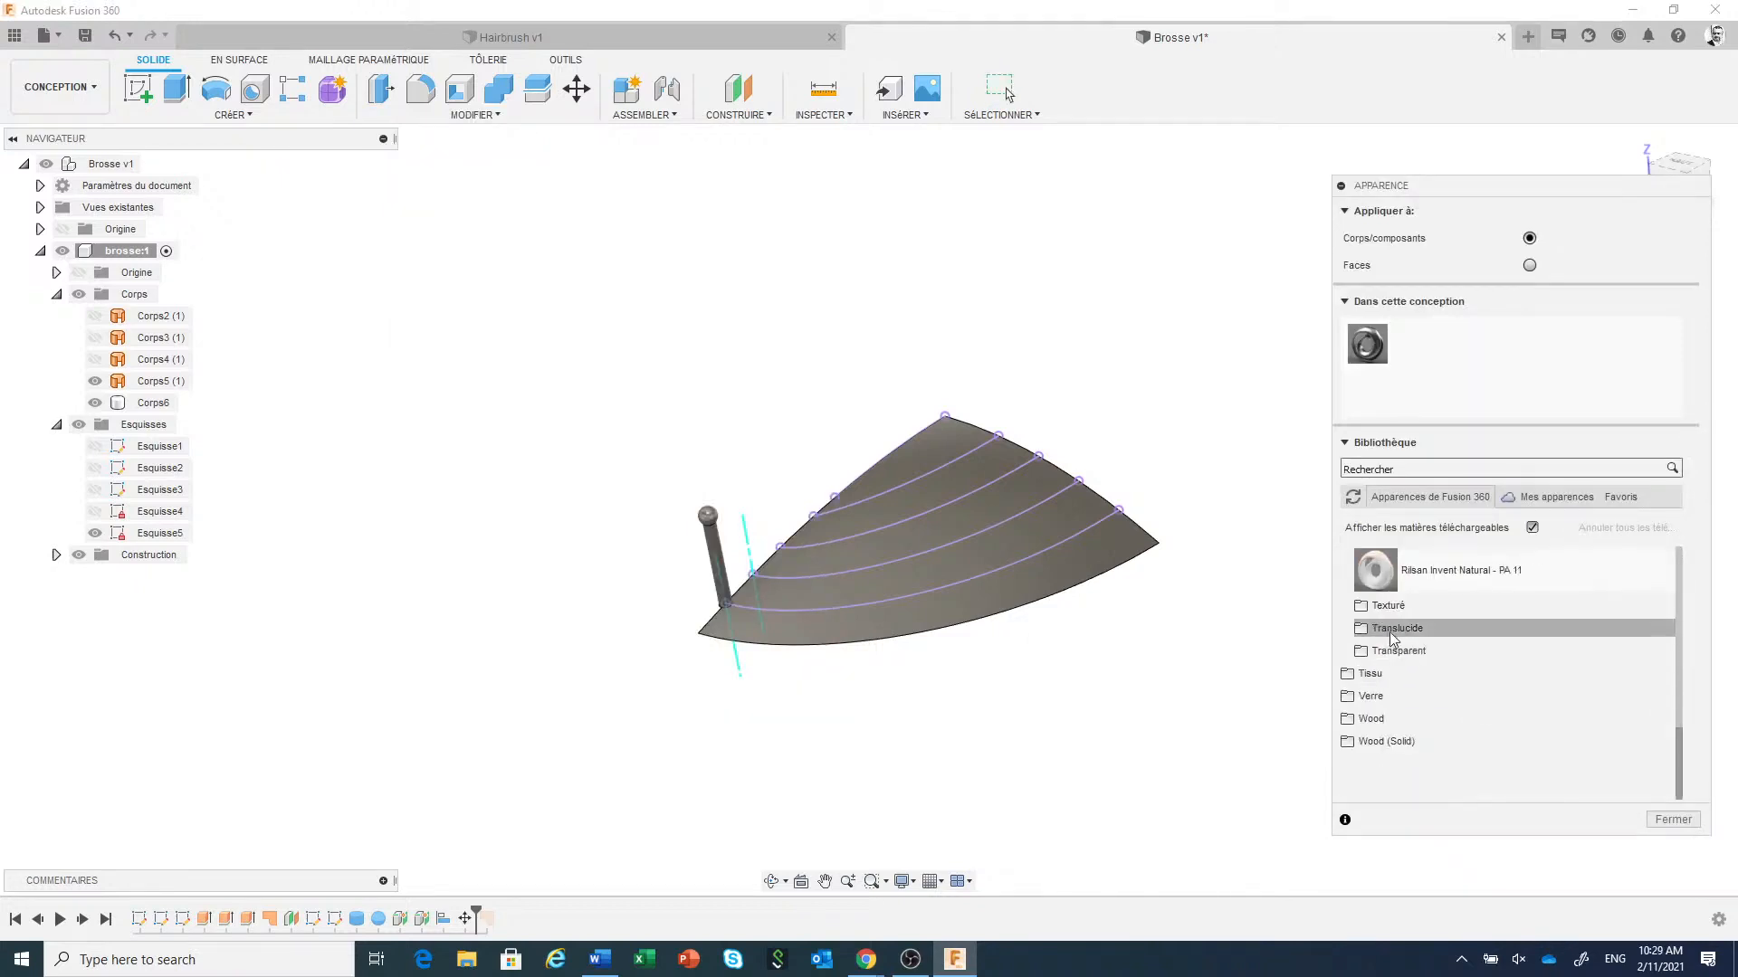
left_click(1392, 630)
scroll(1528, 715, "down", 3)
scroll(1528, 715, "up", 3)
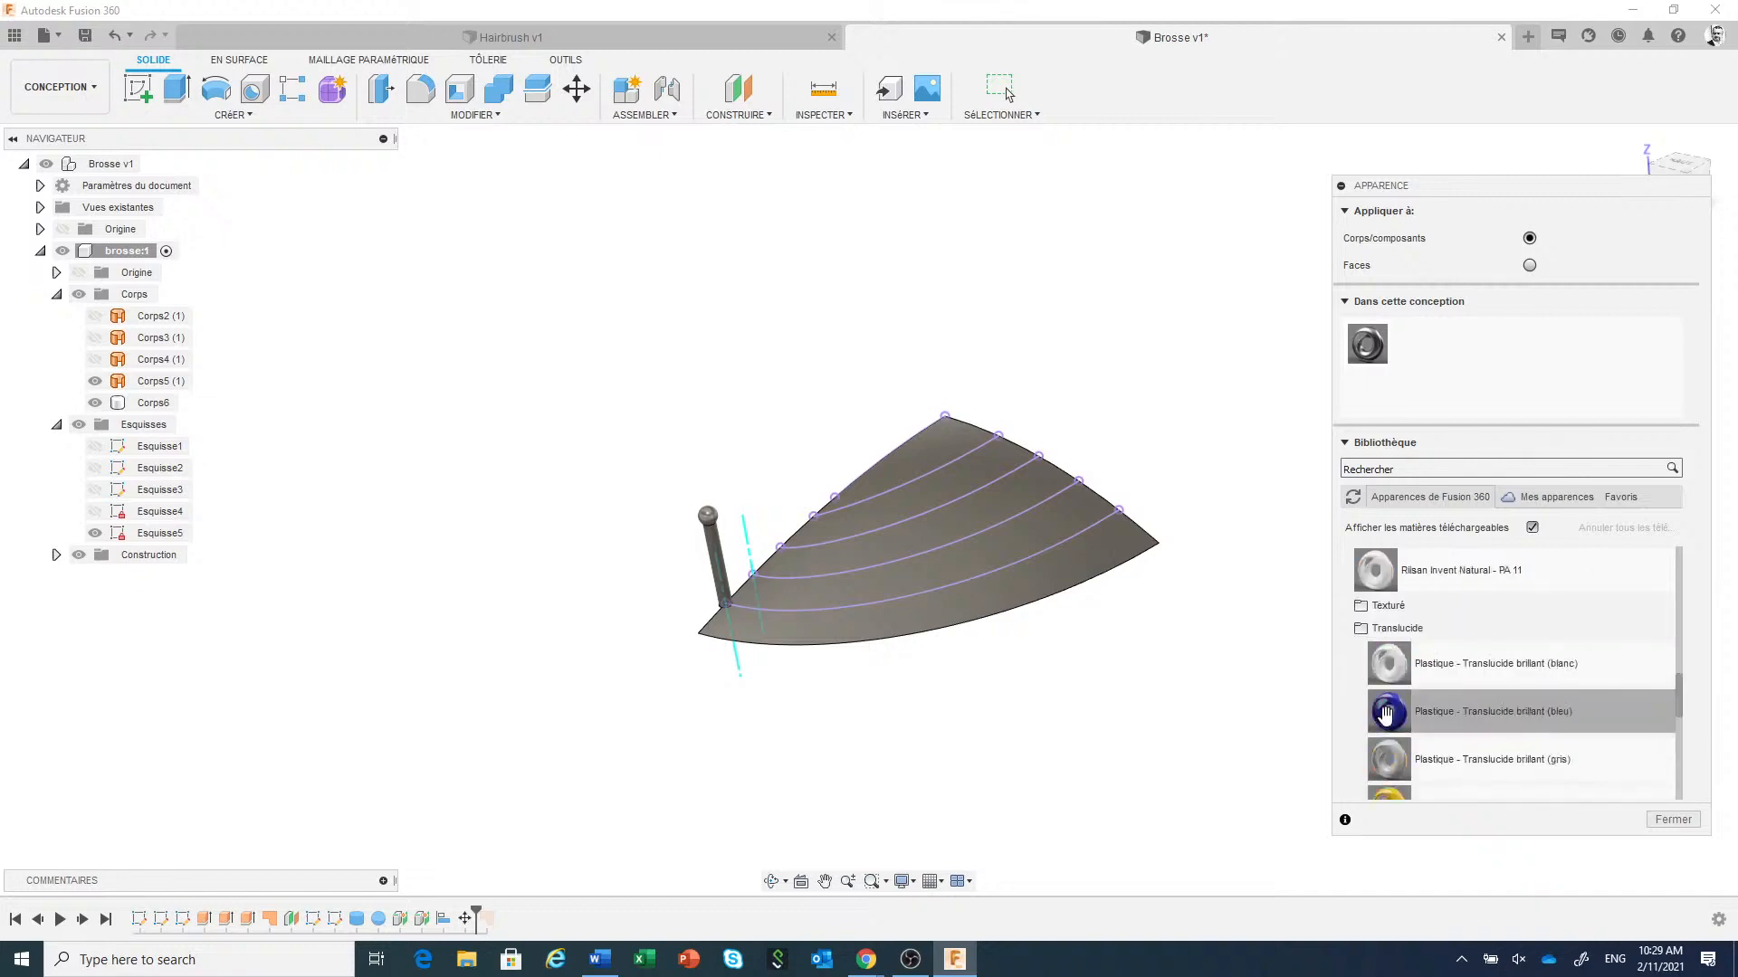
left_click_drag(1385, 715, 719, 555)
Darken the bristle's blue translucent plastic appearance to a near-black of about RGB 1, 5, 30.
scroll(704, 621, "up", 5)
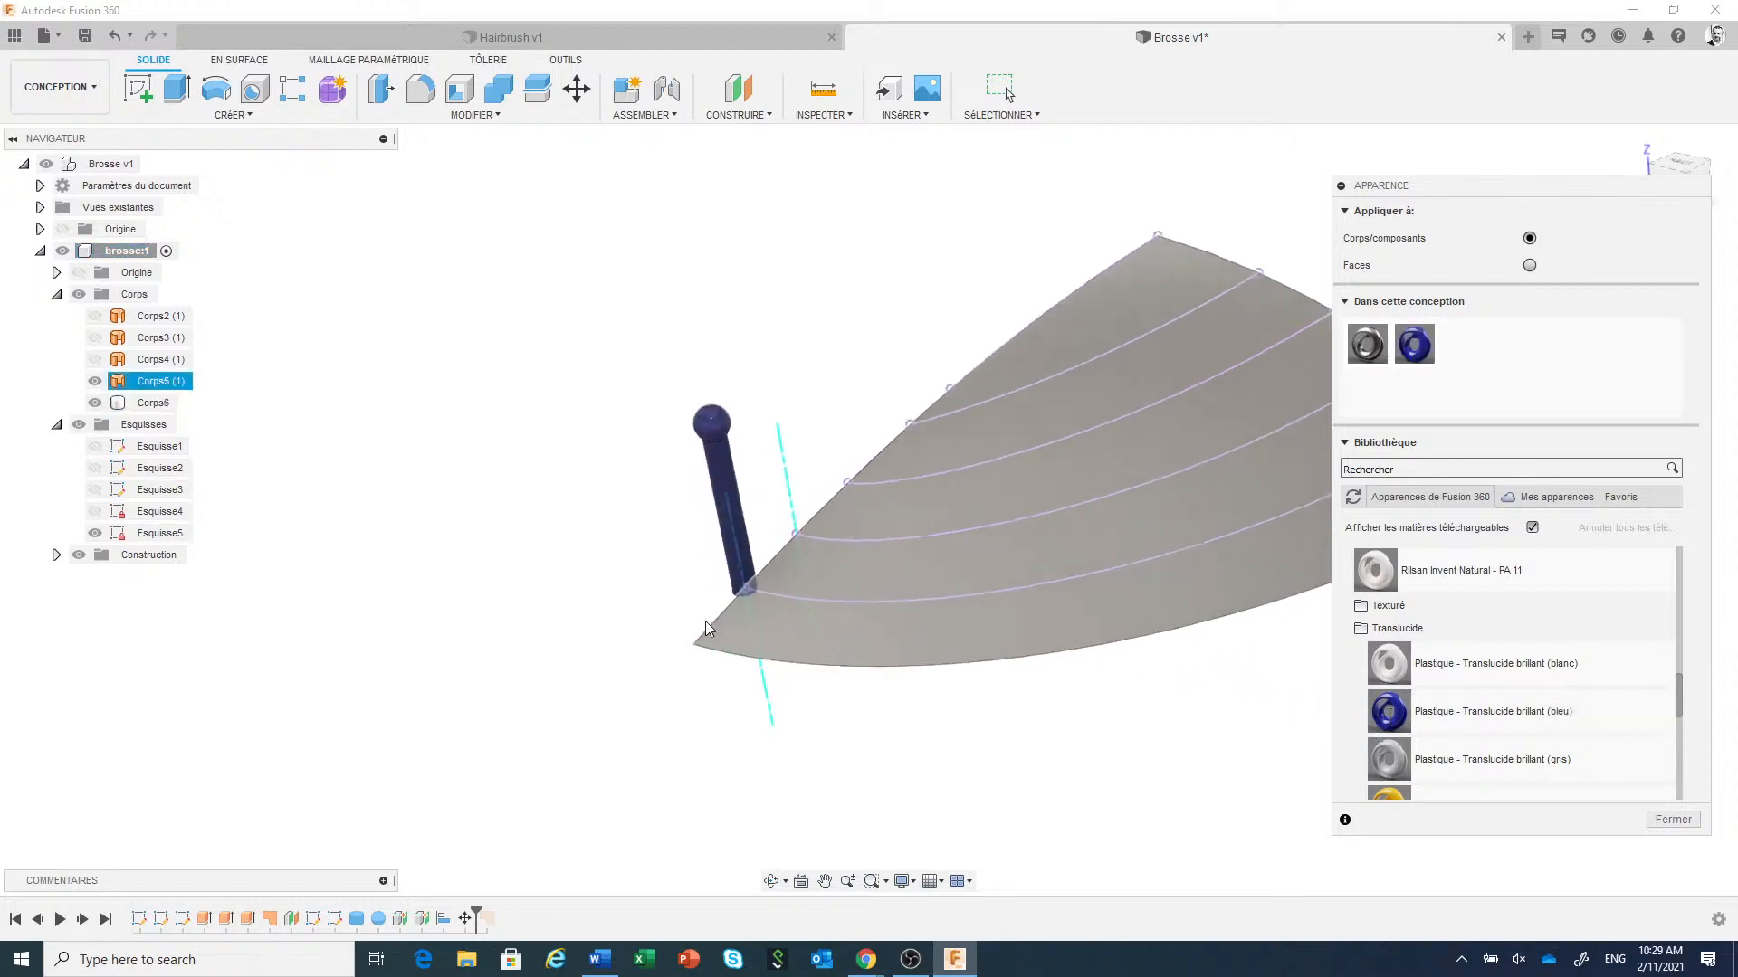
scroll(704, 620, "up", 2)
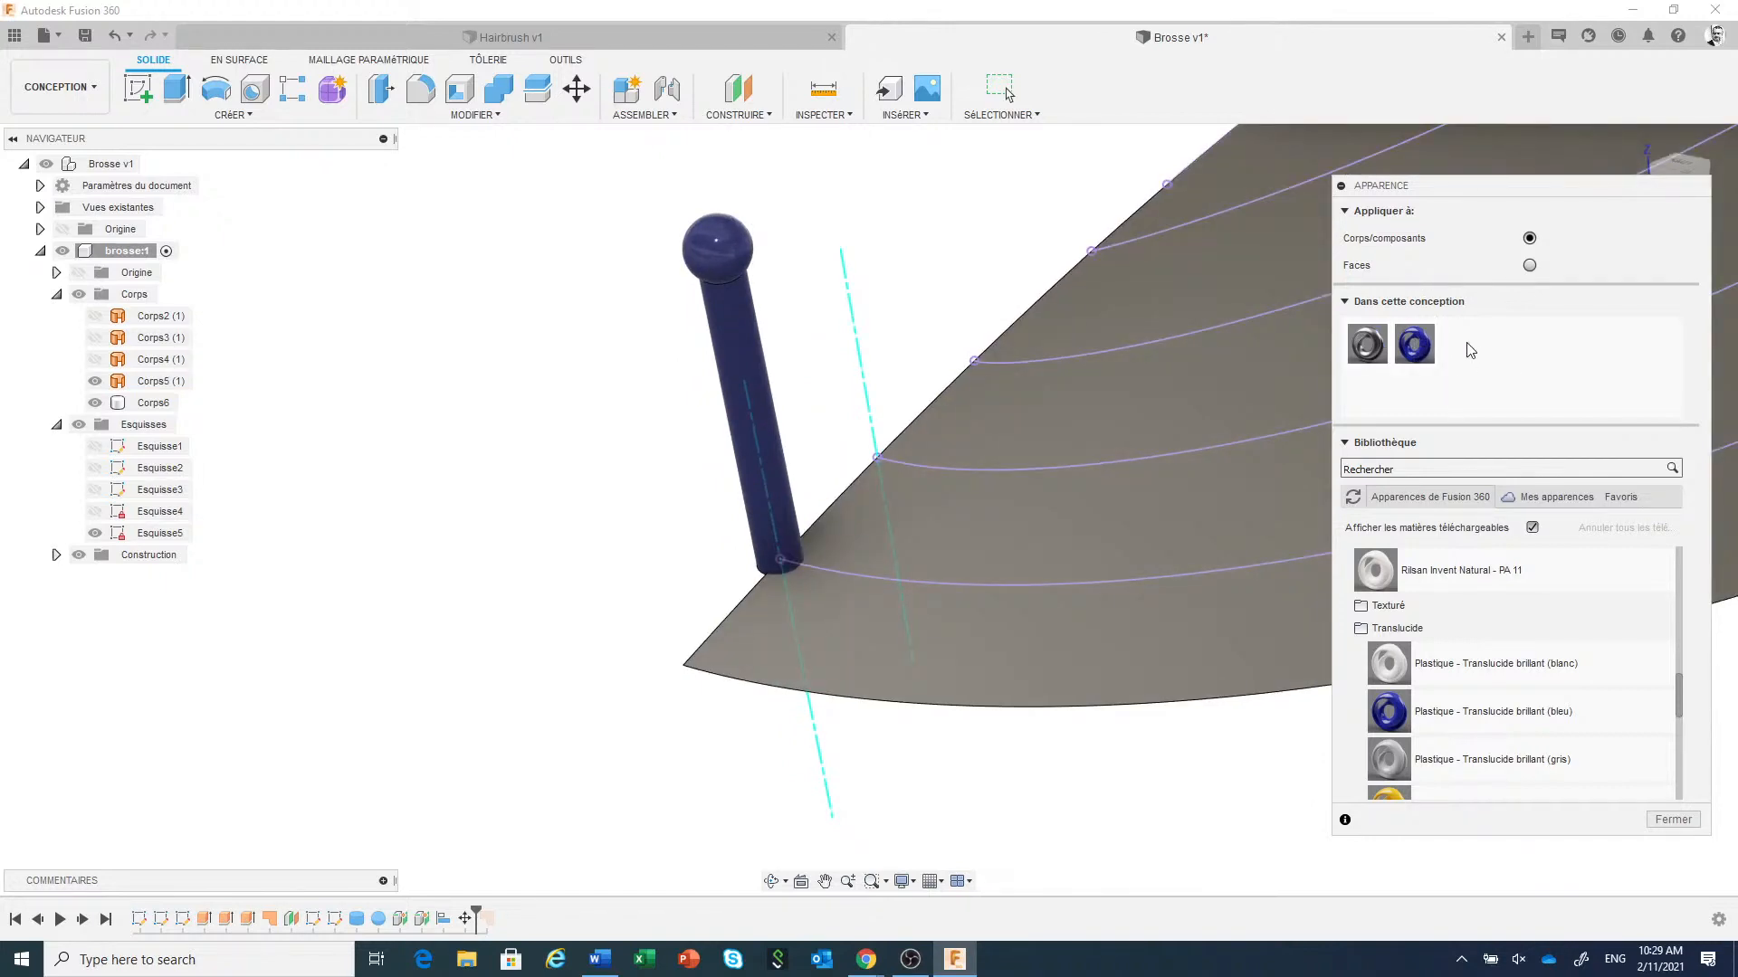
double_click(1416, 344)
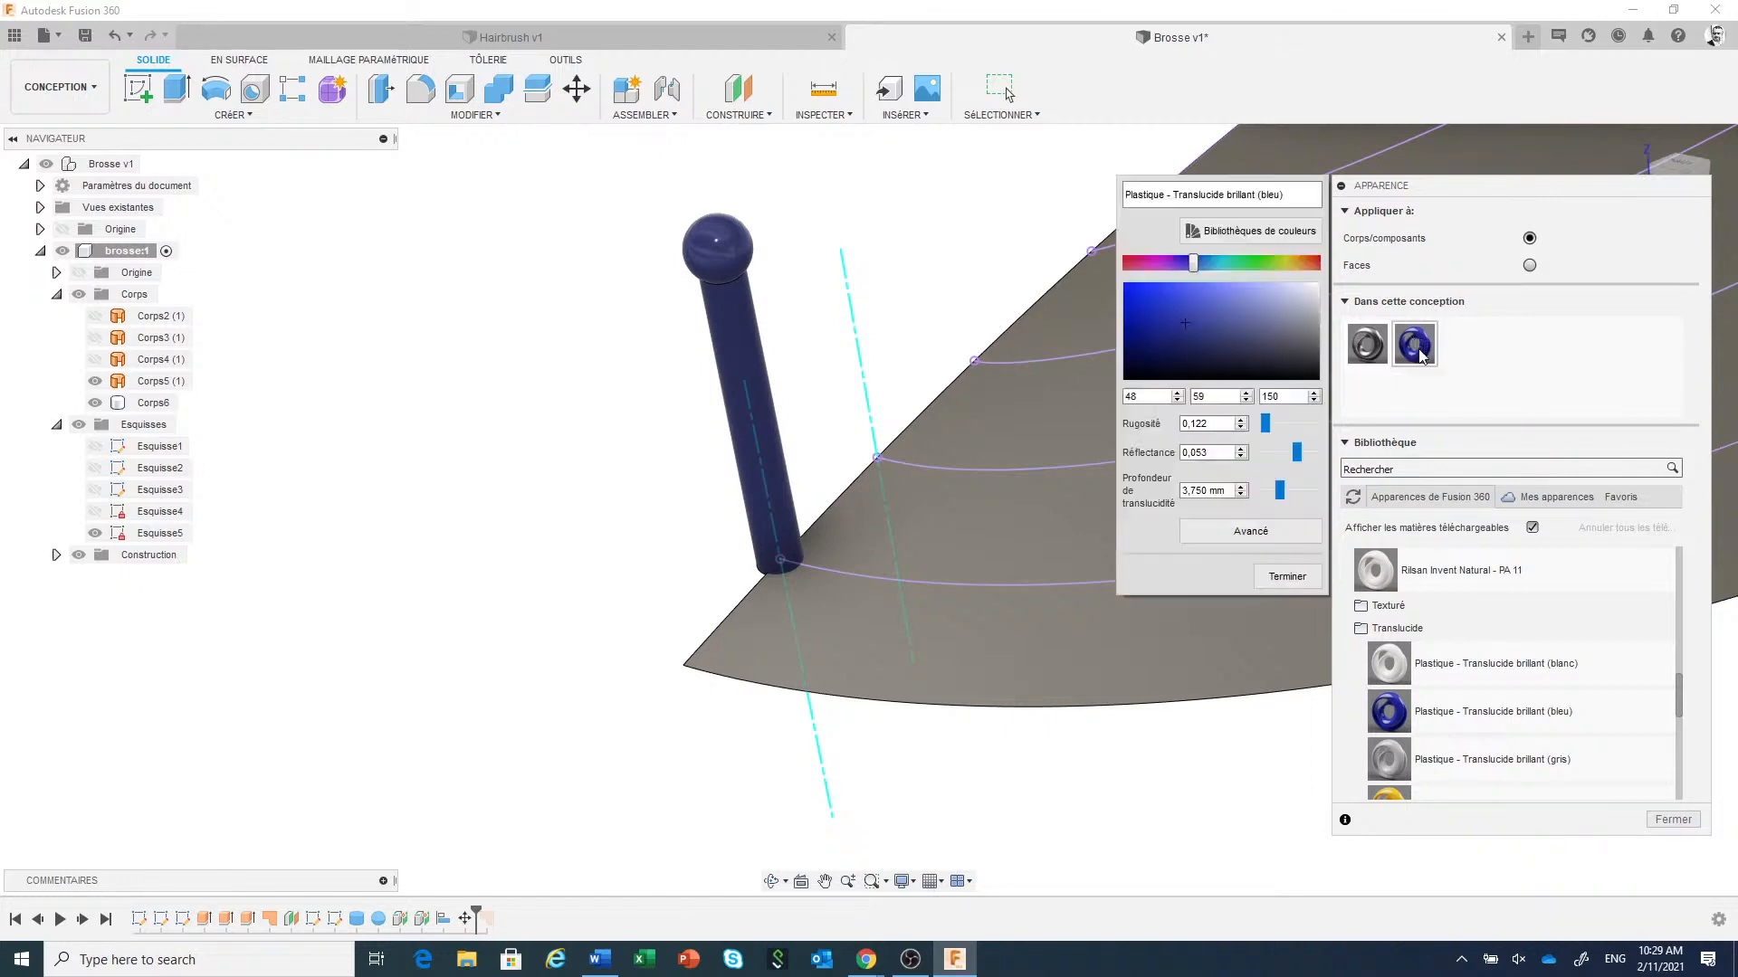
left_click_drag(1185, 324, 1151, 374)
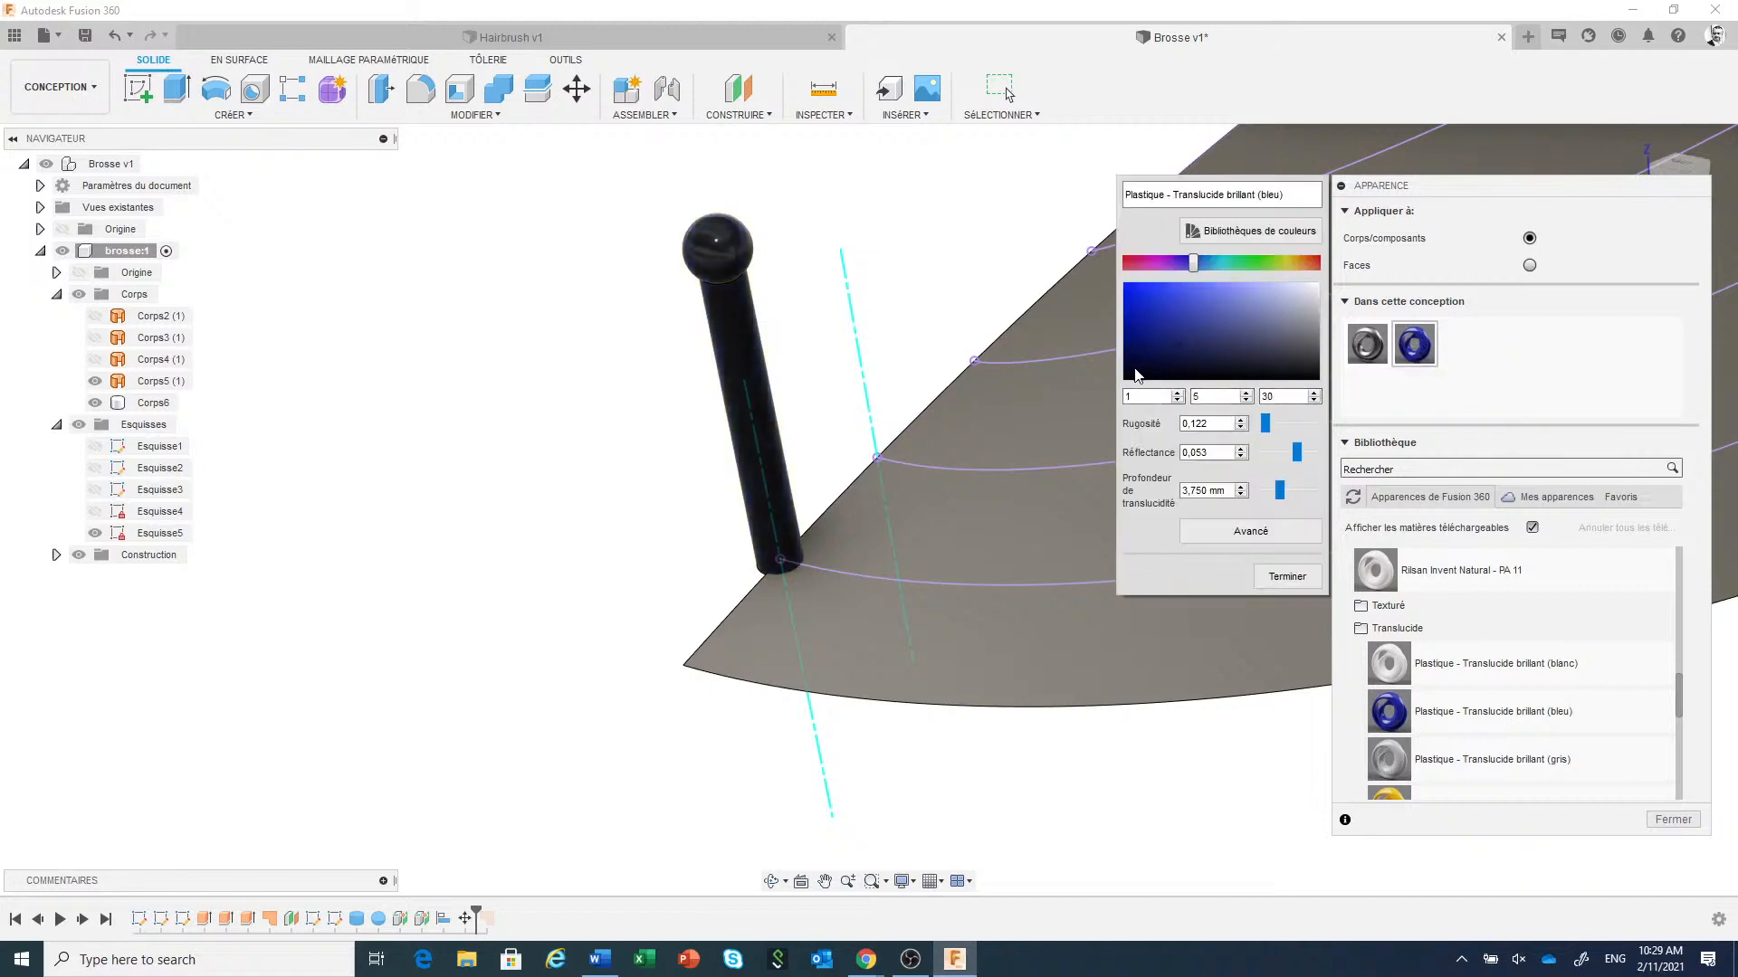
left_click(1285, 577)
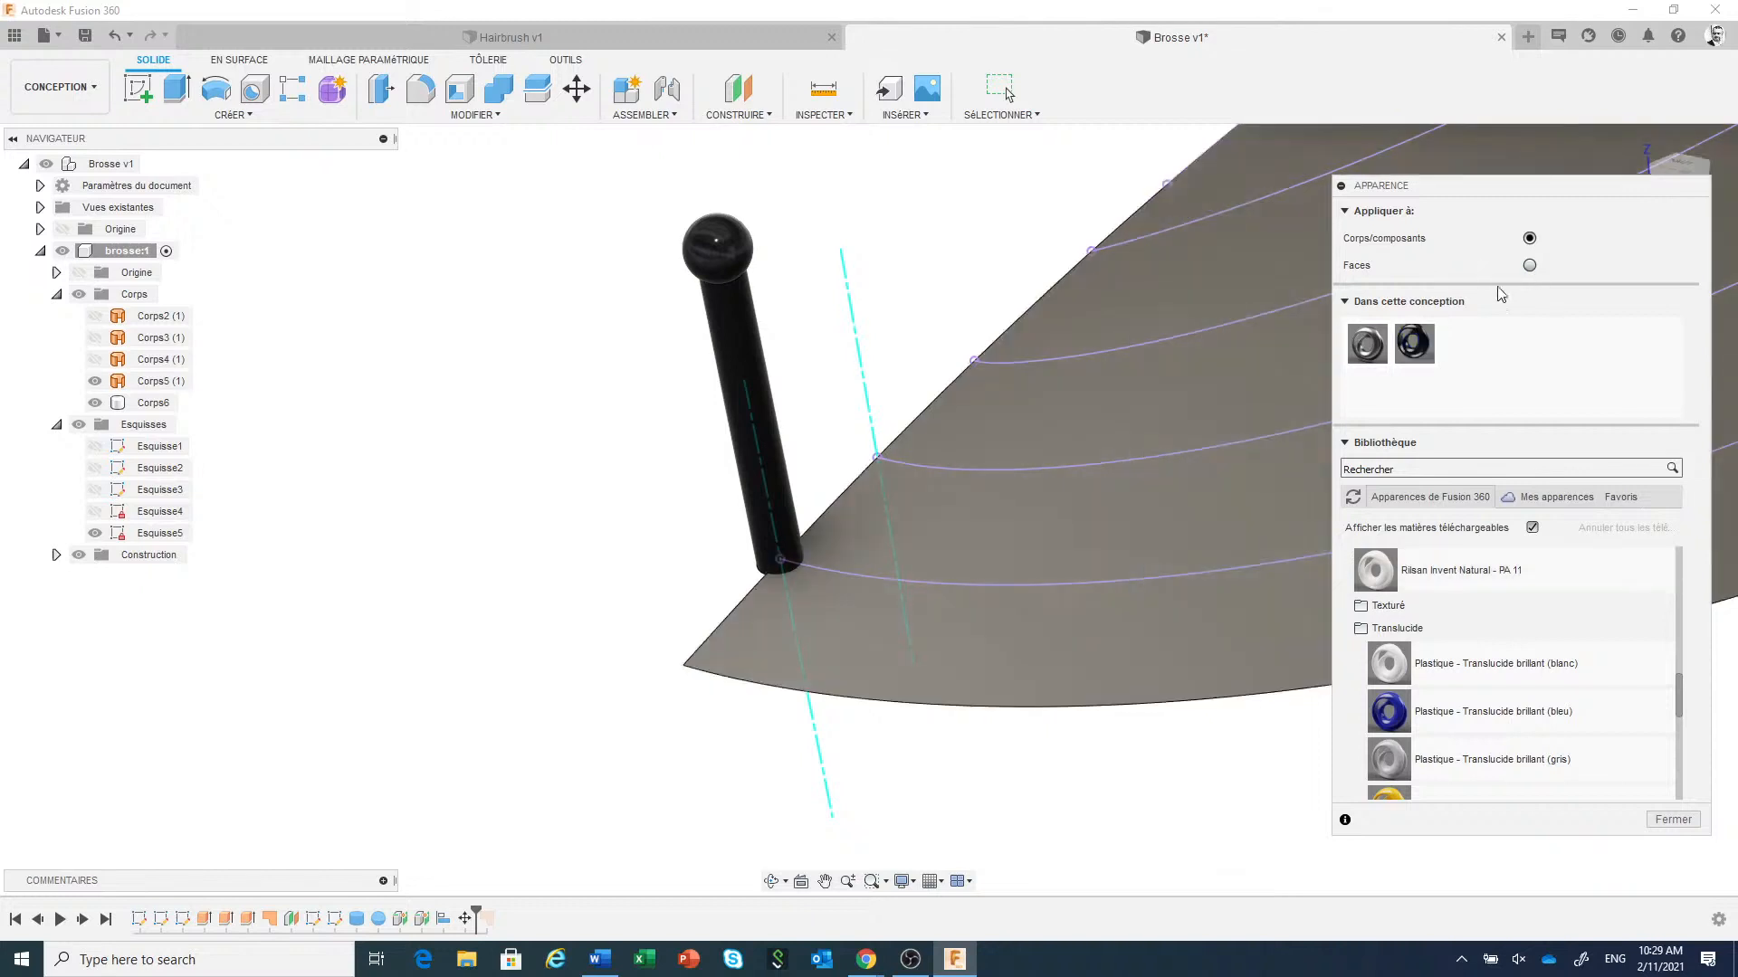
Switch the appearance target to Faces and apply Plastique - Translucide brillant (rouge) to the bristle's ball tip.
left_click(684, 251)
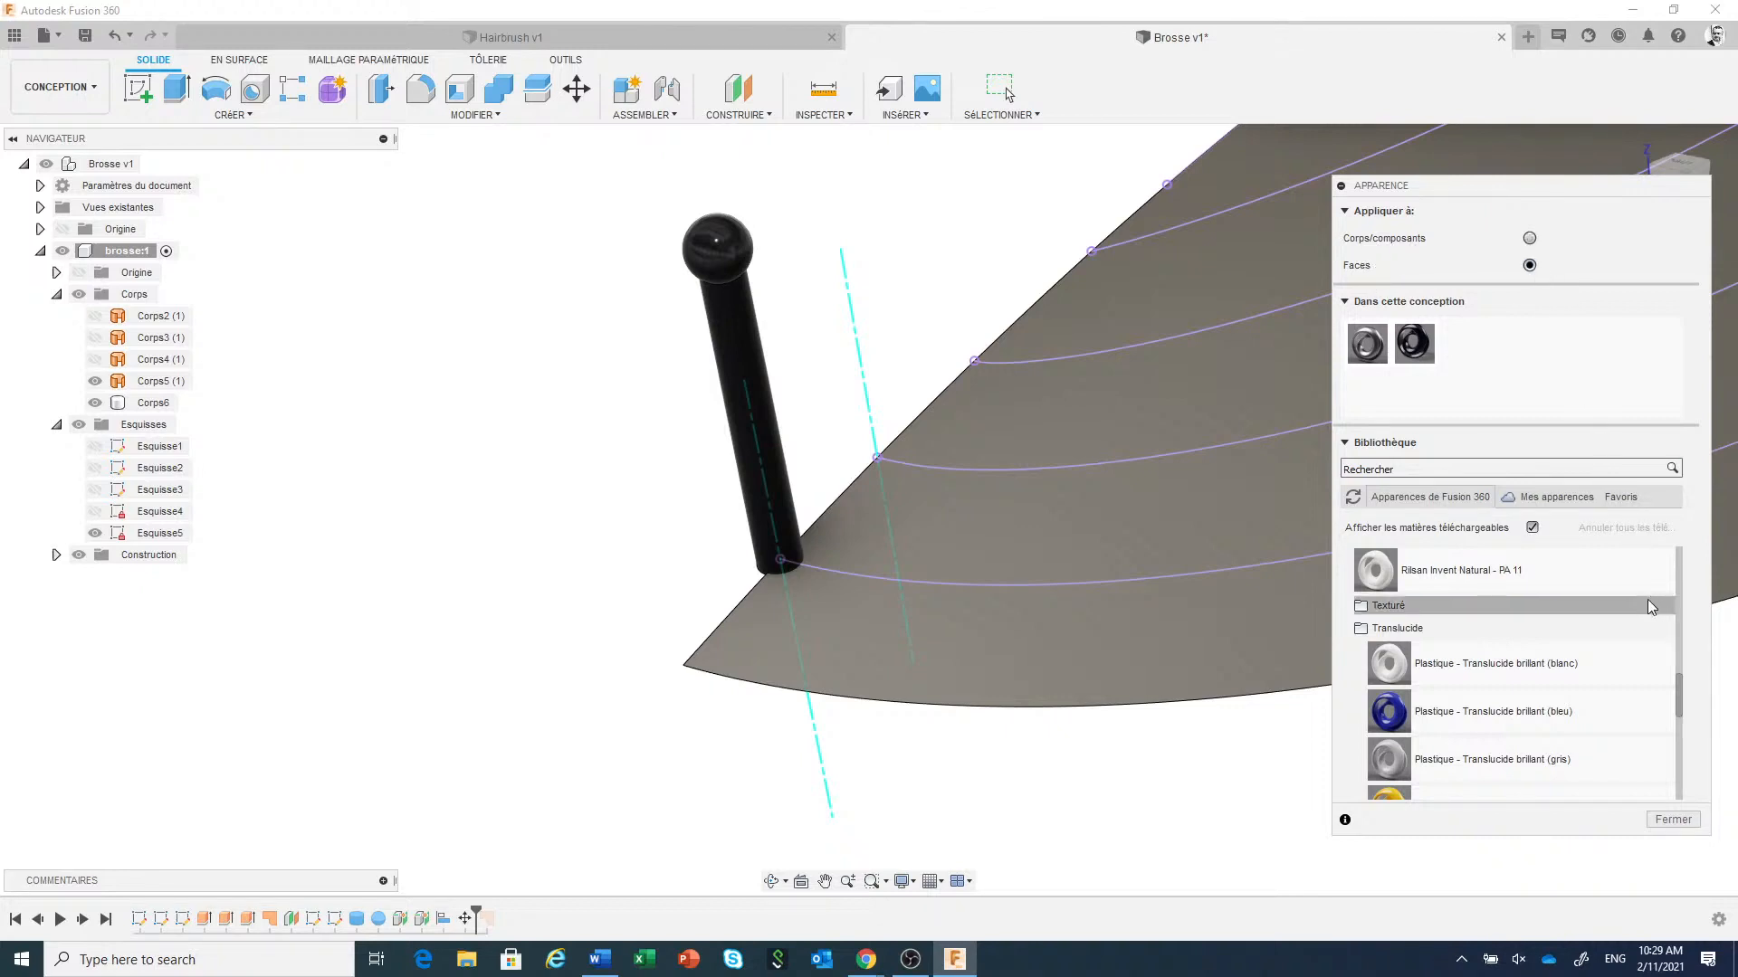
left_click_drag(1677, 679, 1681, 700)
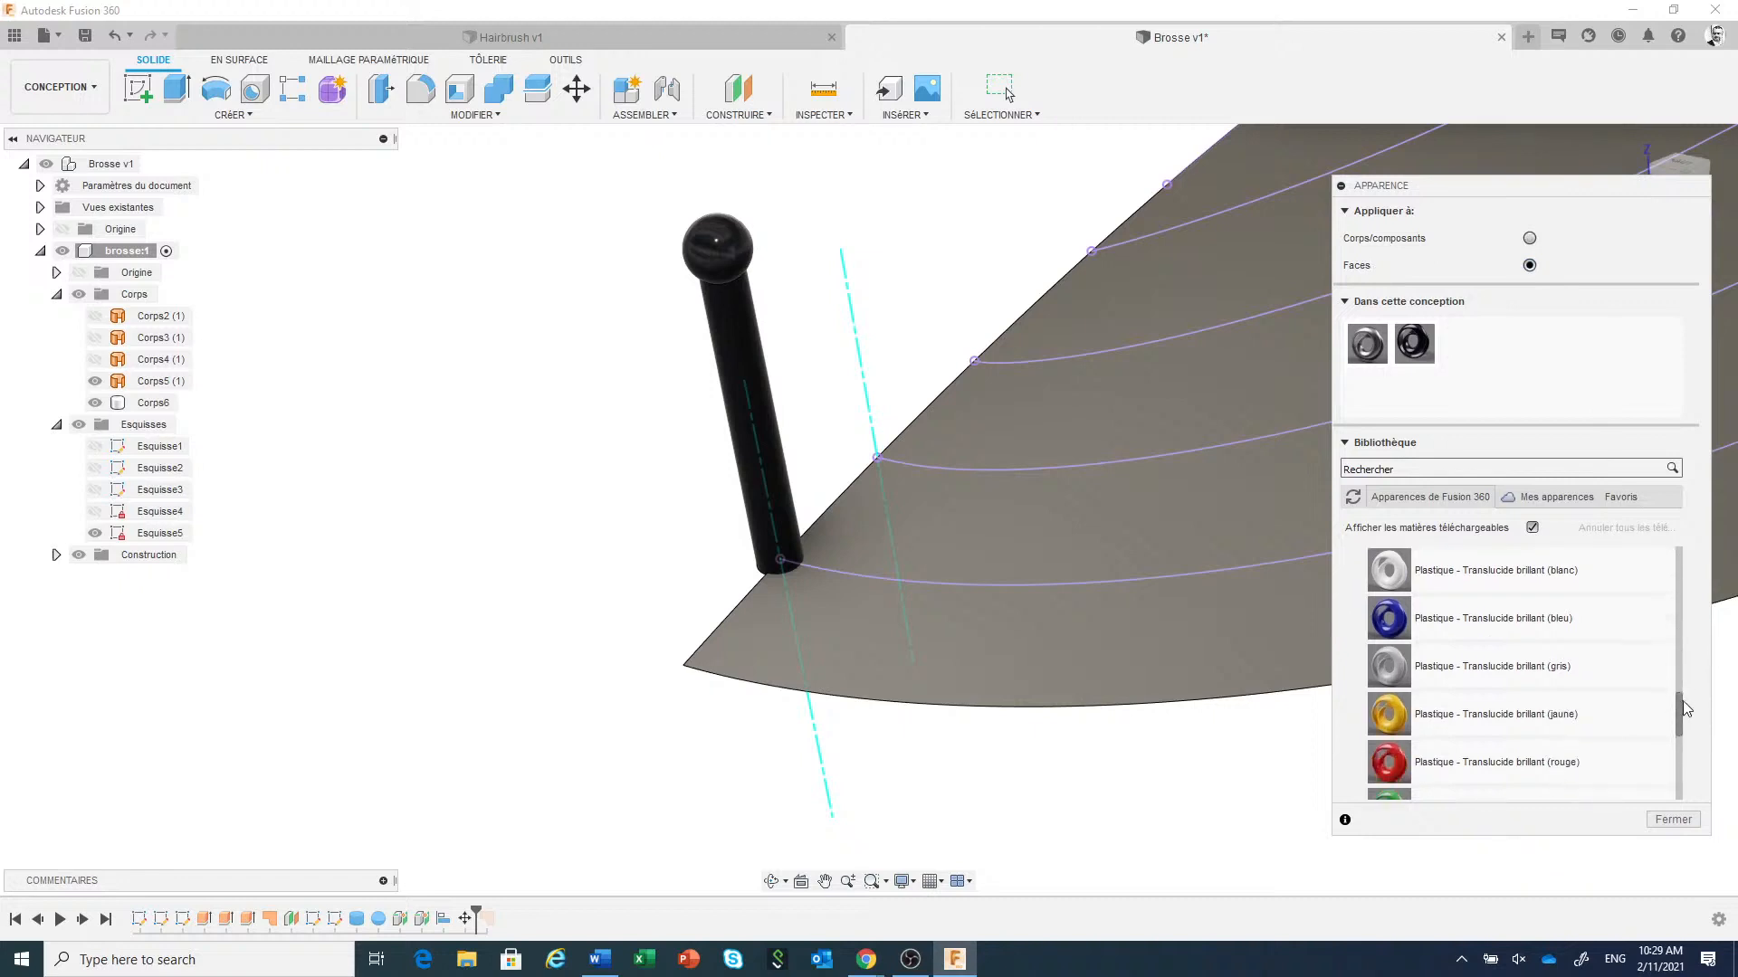
left_click_drag(1399, 721, 704, 265)
left_click_drag(708, 264, 708, 265)
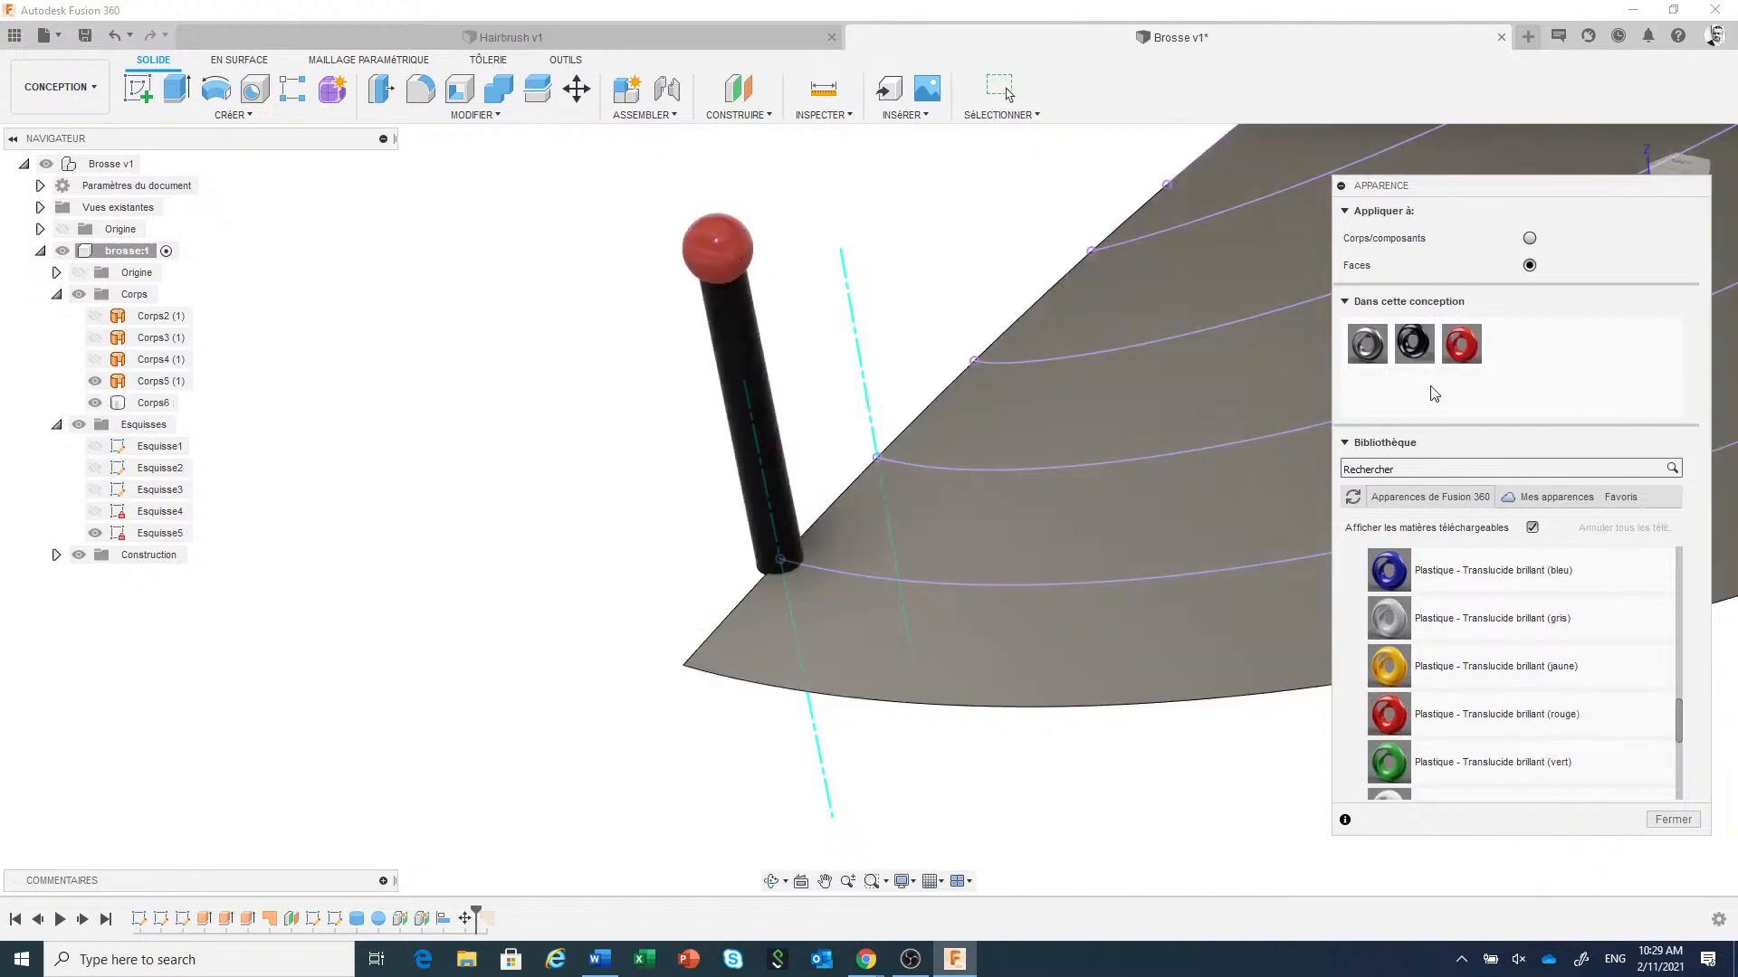
Recolour the ball tip's red appearance with PANTONE 17-2036 TCX Magenta from the colour libraries and finish the appearance editing.
double_click(1461, 348)
left_click(1196, 227)
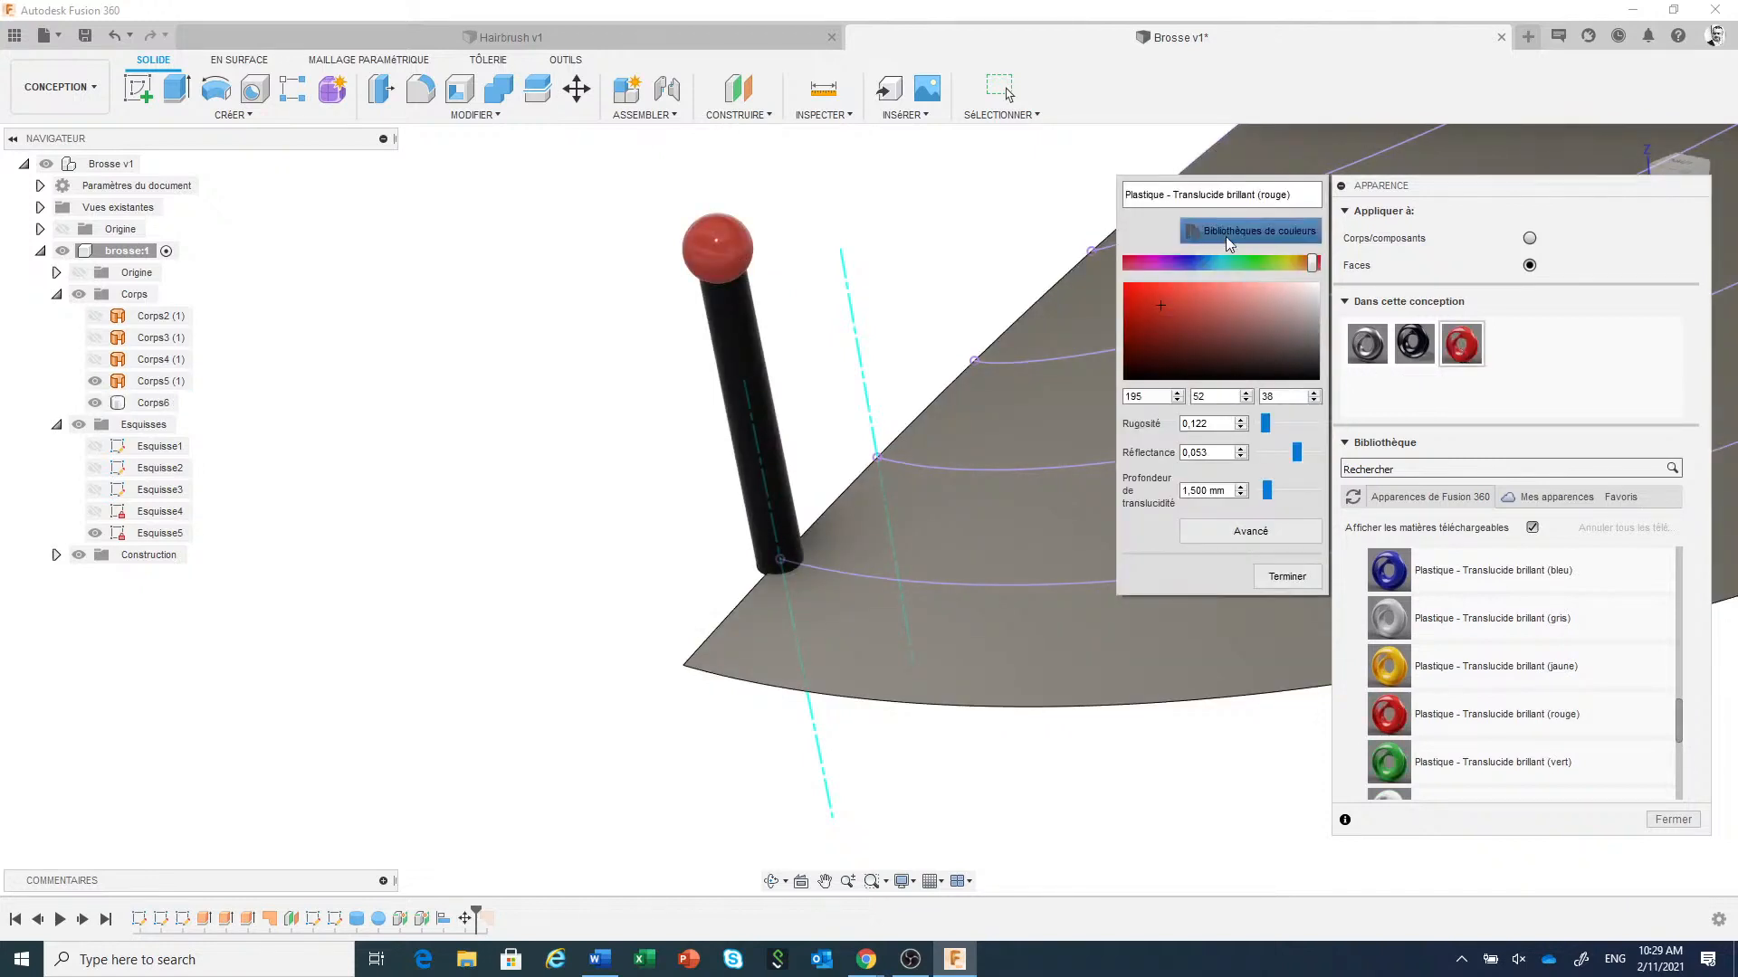
left_click(822, 217)
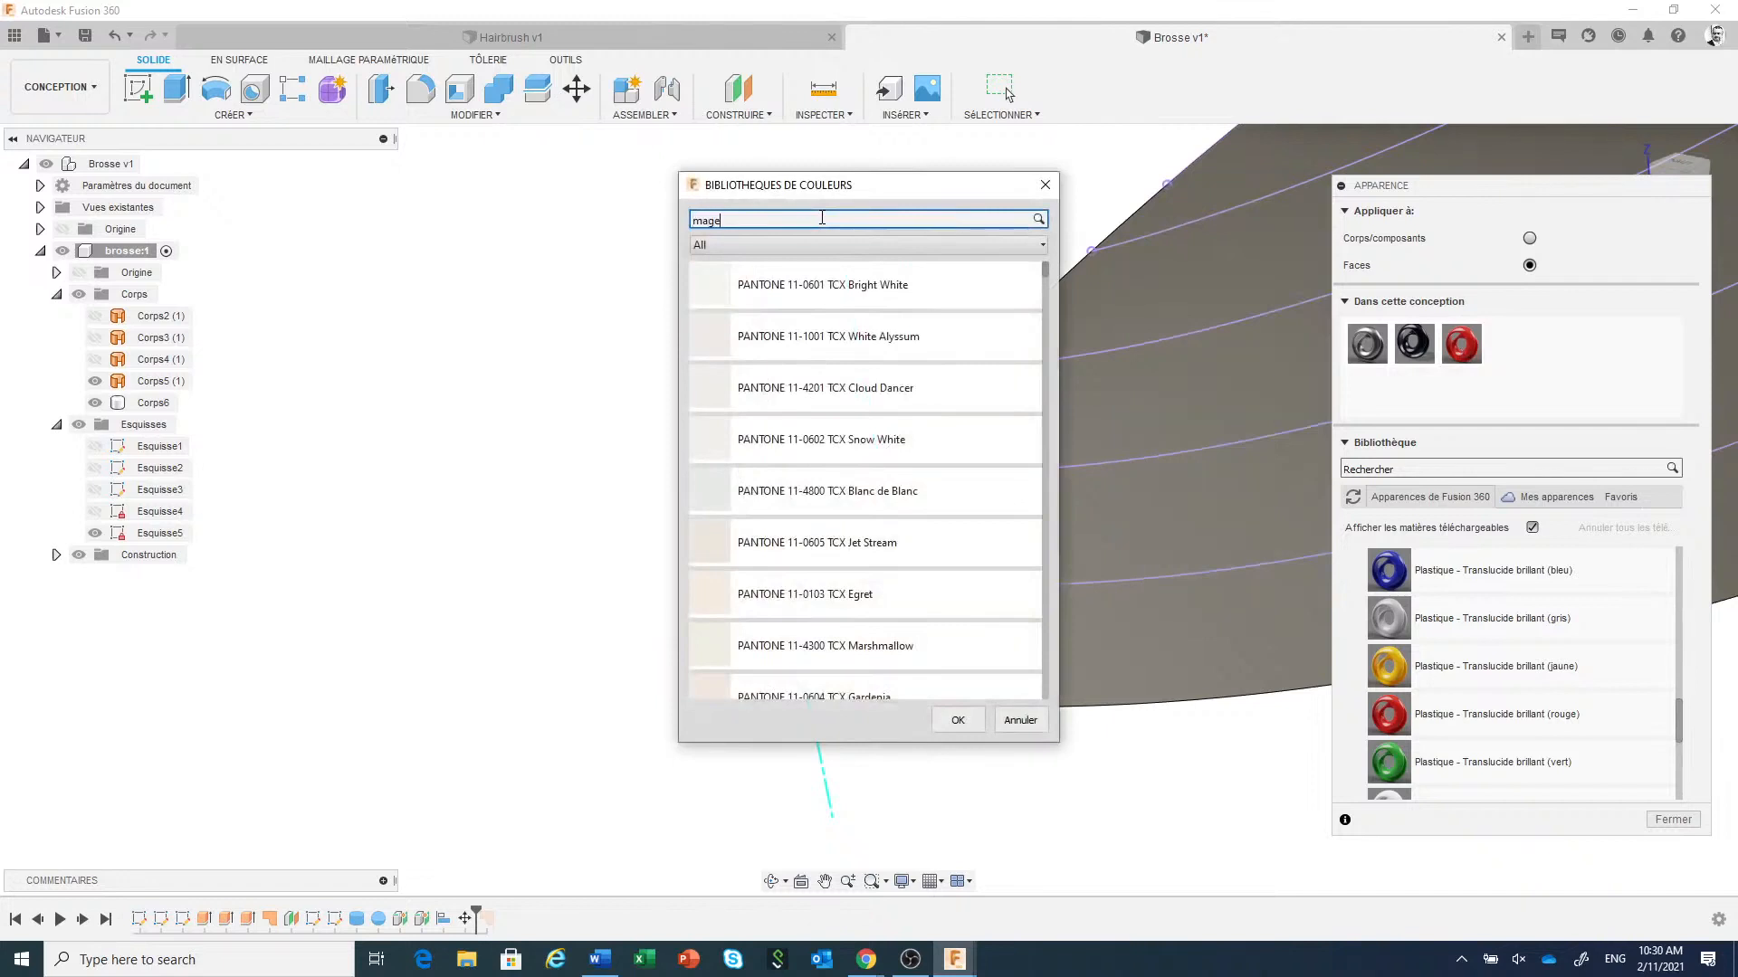
left_click(824, 285)
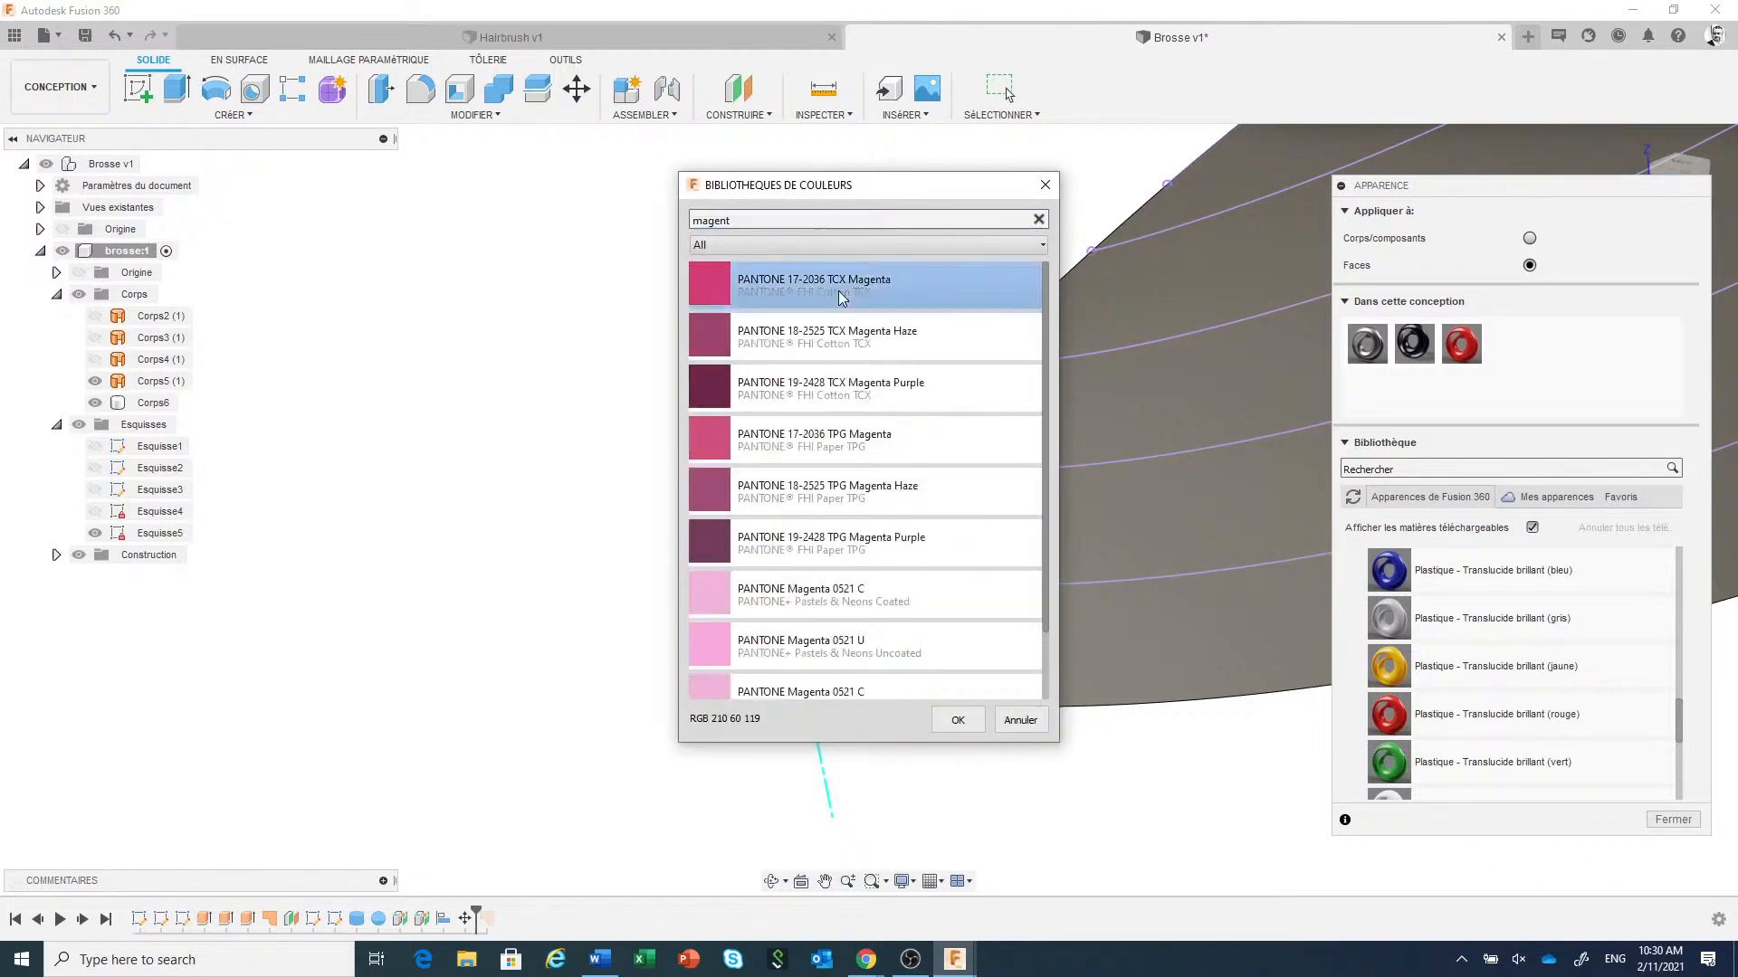
left_click(955, 721)
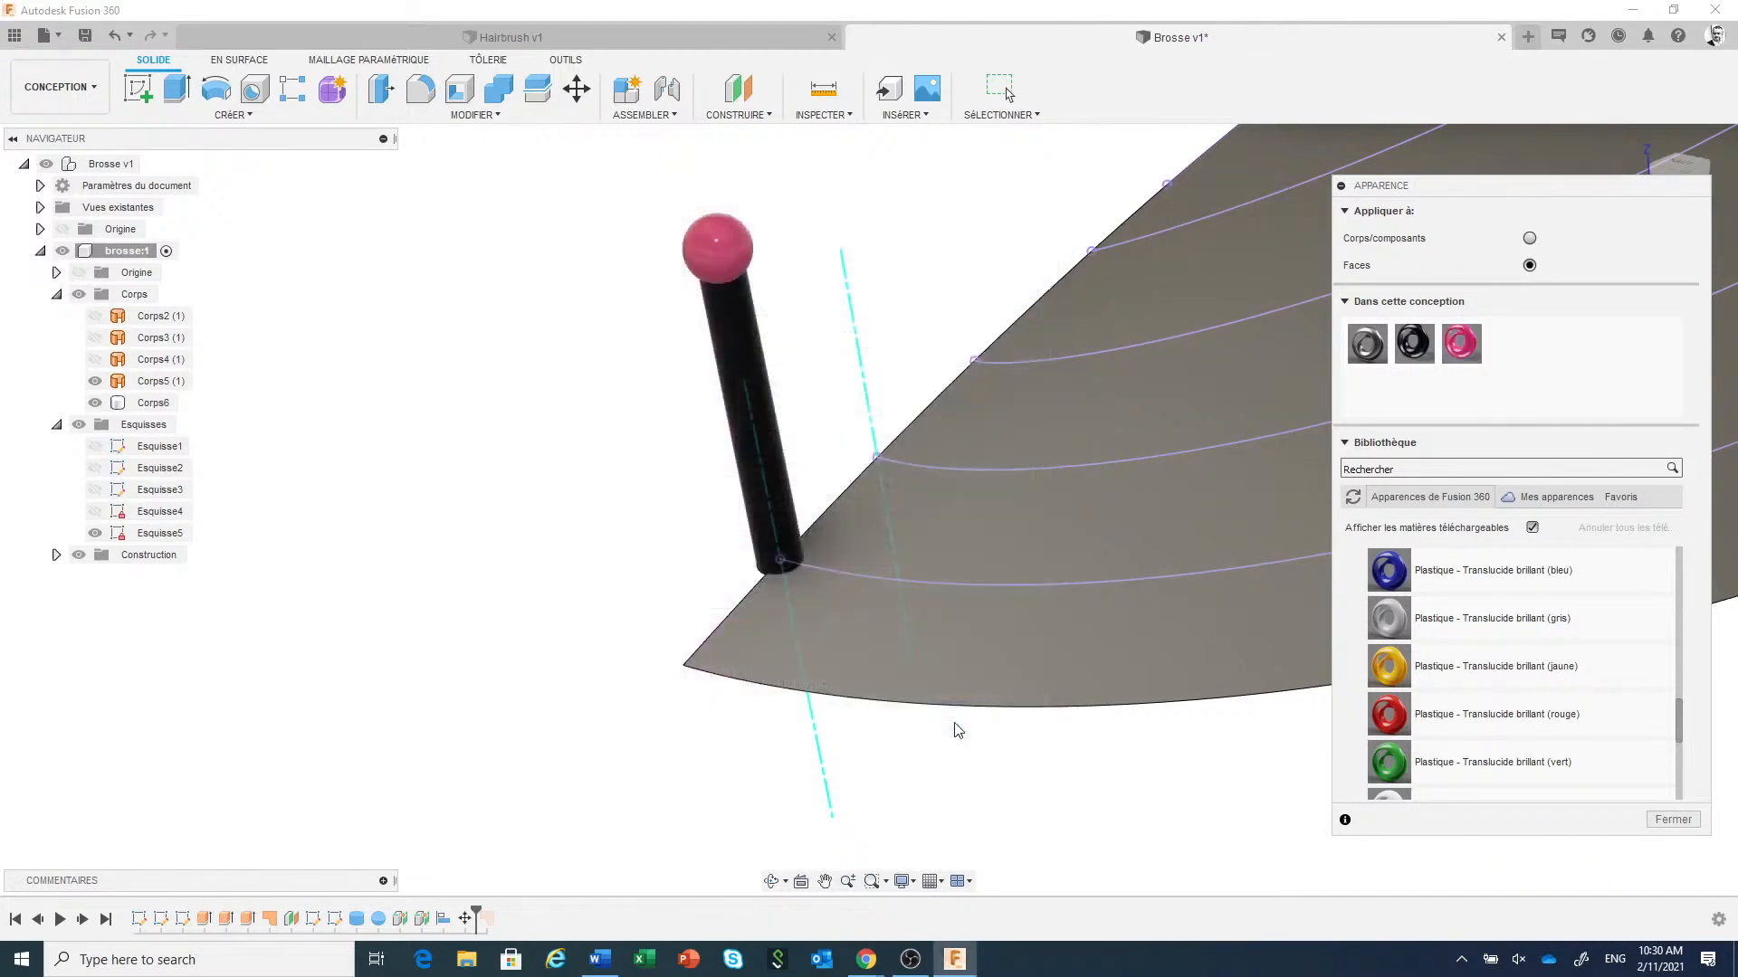
left_click(1680, 823)
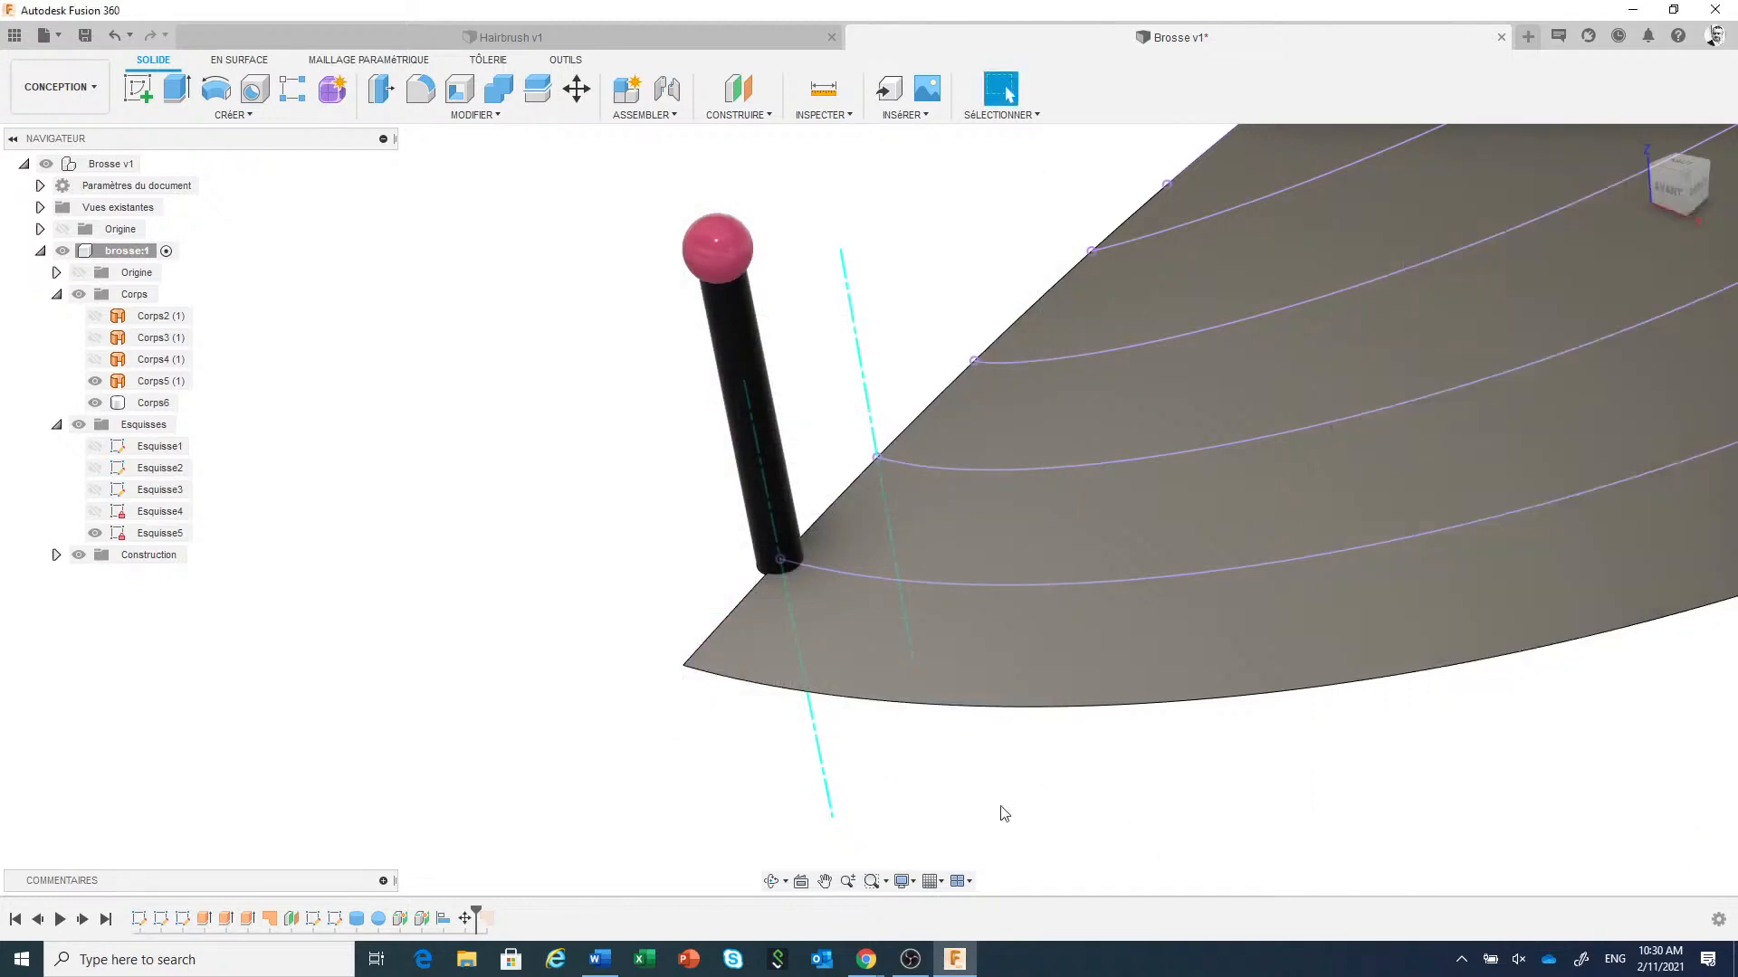
Start a pattern on path of type Corps with the ball-tipped bristle as the object to repeat.
scroll(978, 787, "down", 5)
middle_click_drag(1140, 816, 982, 729)
scroll(982, 729, "down", 1)
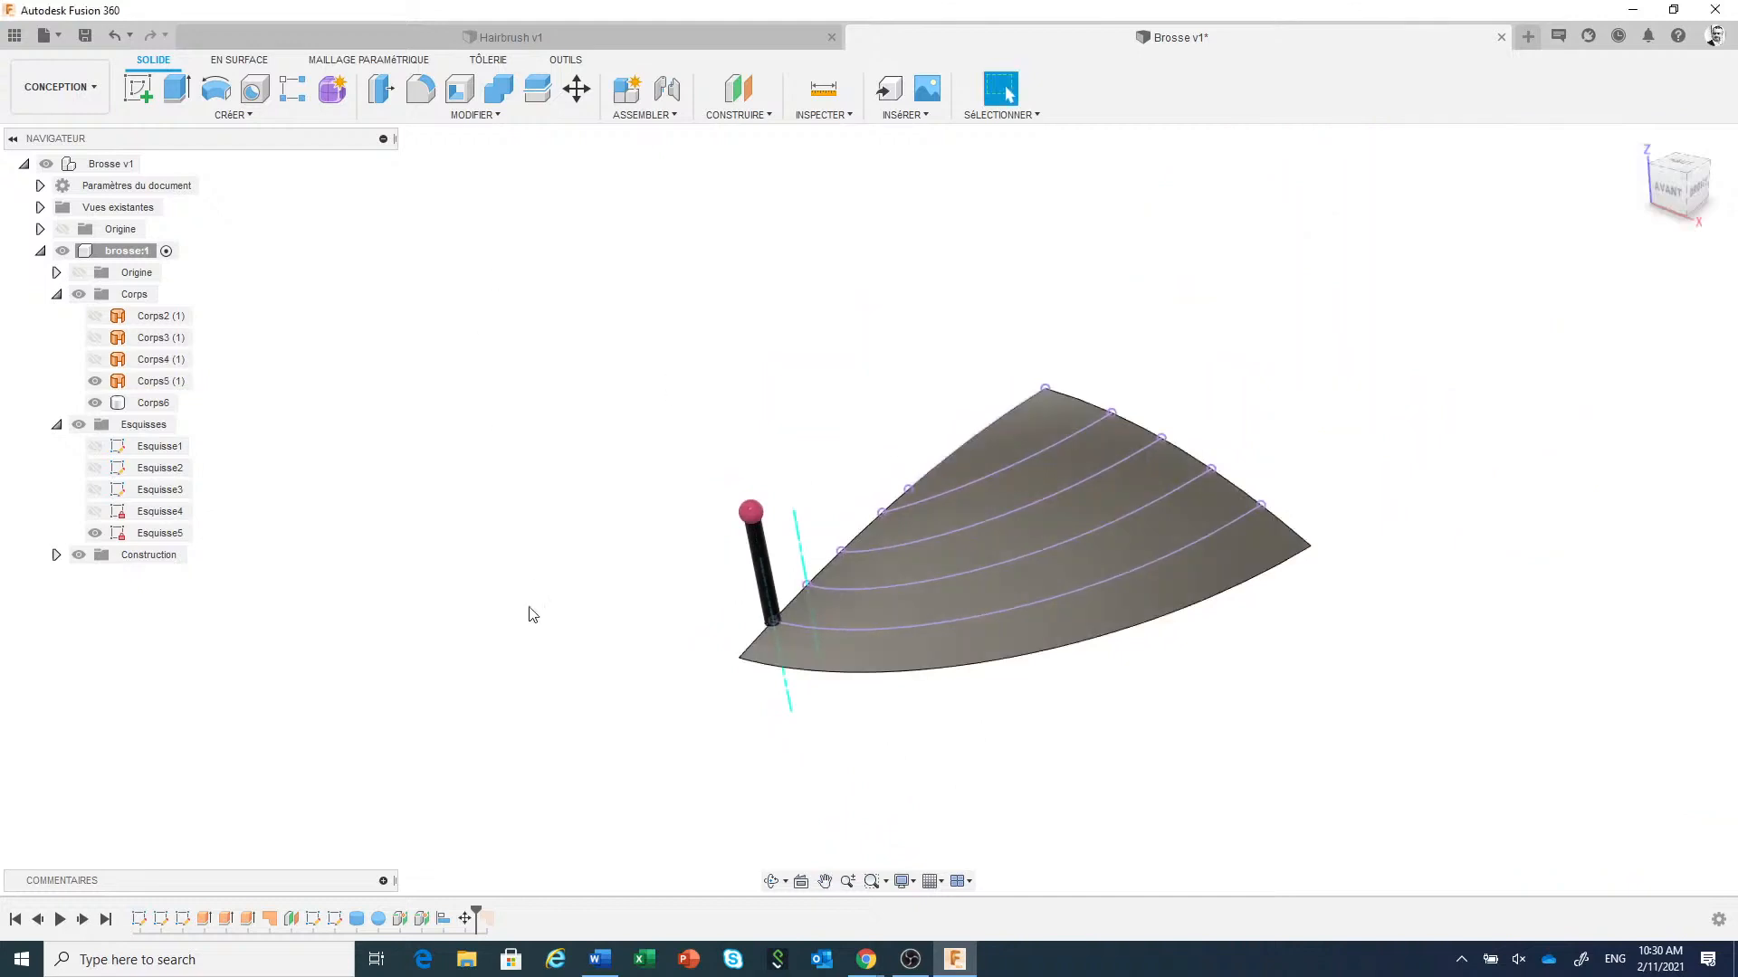
left_click(229, 116)
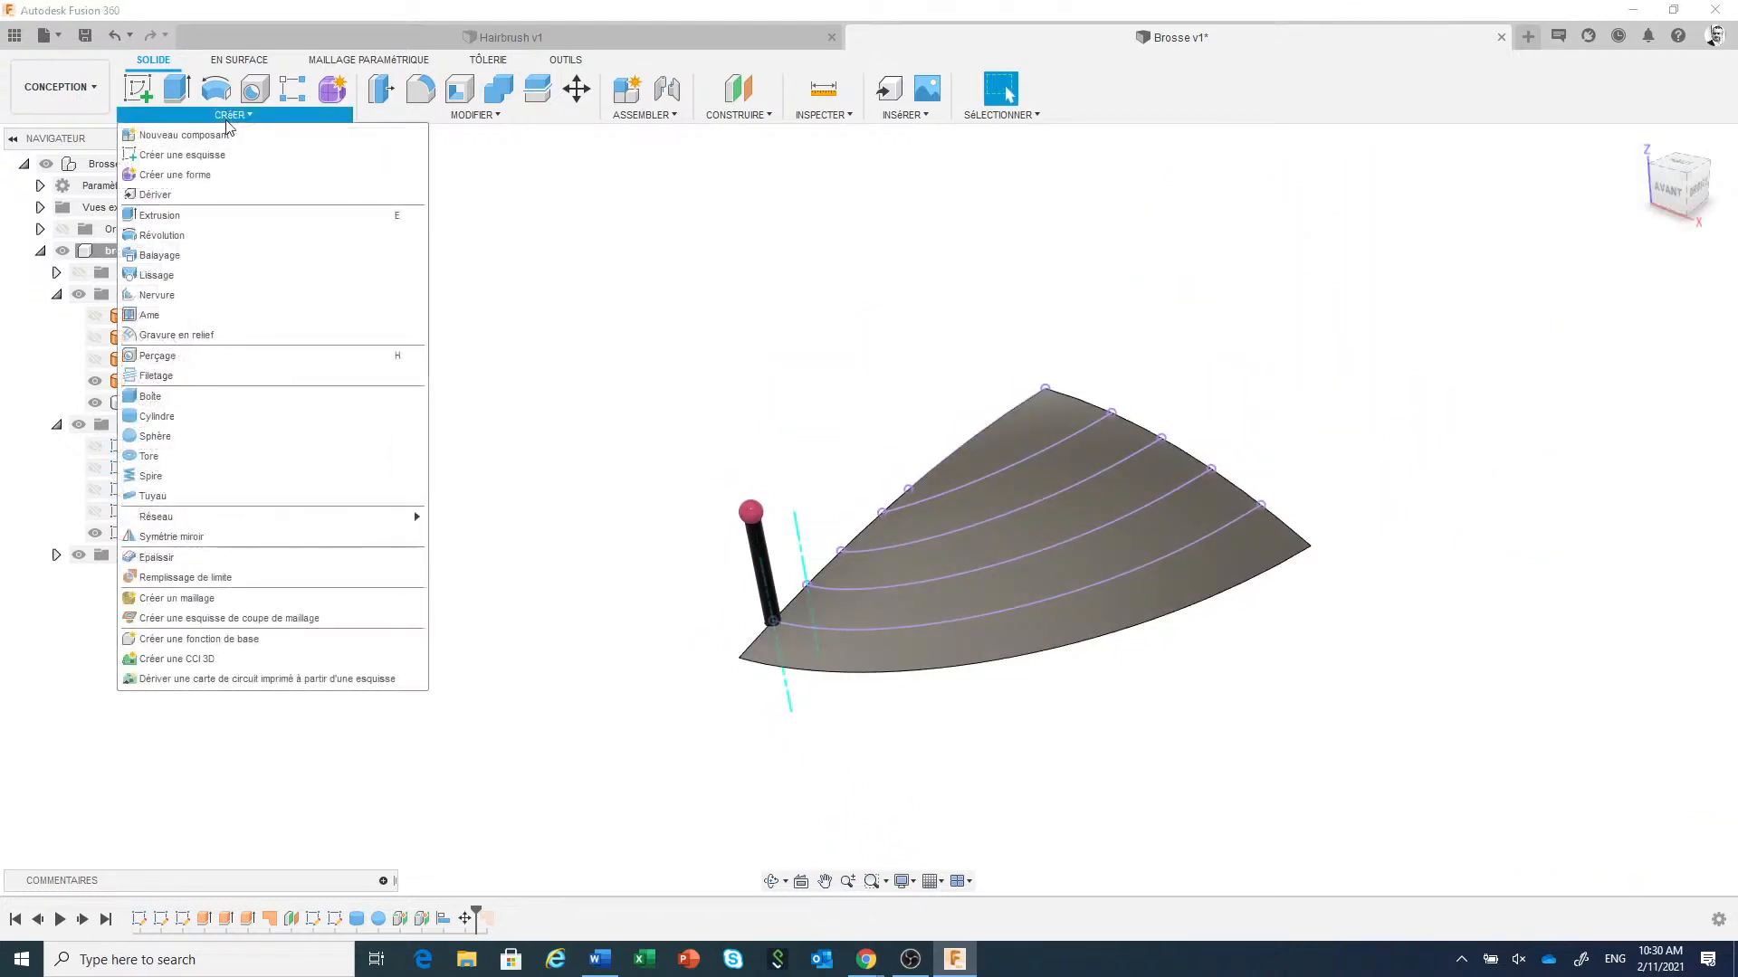
mouse_move(213, 525)
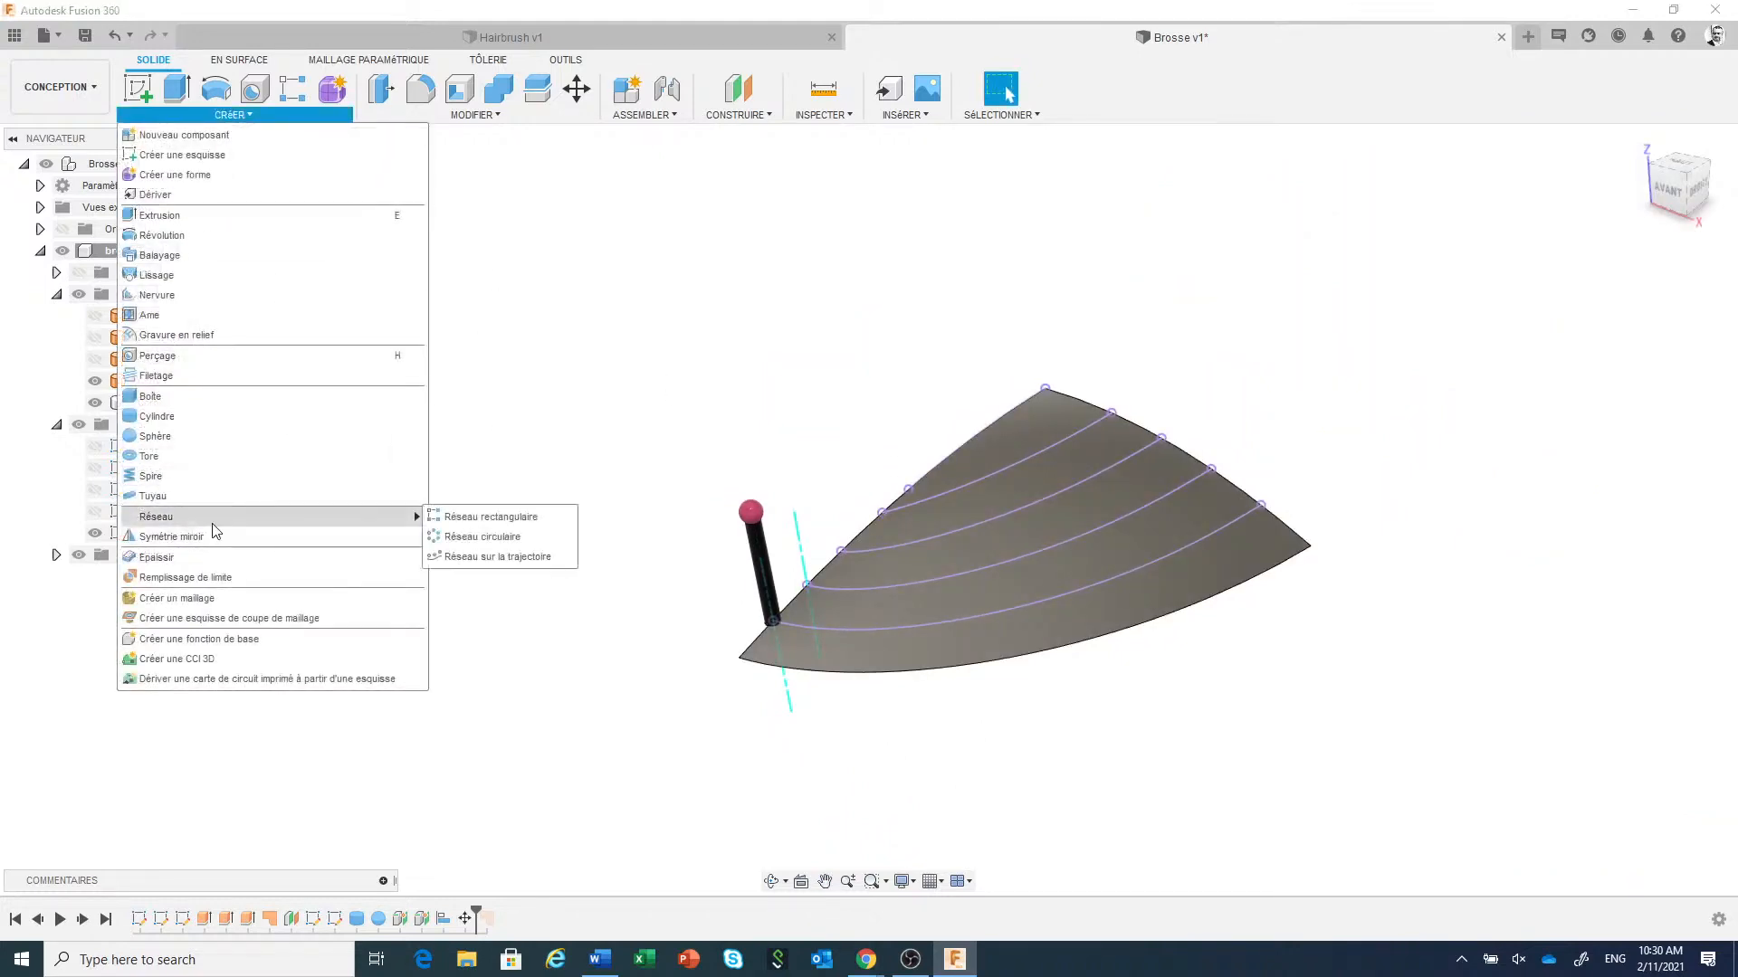
left_click(493, 556)
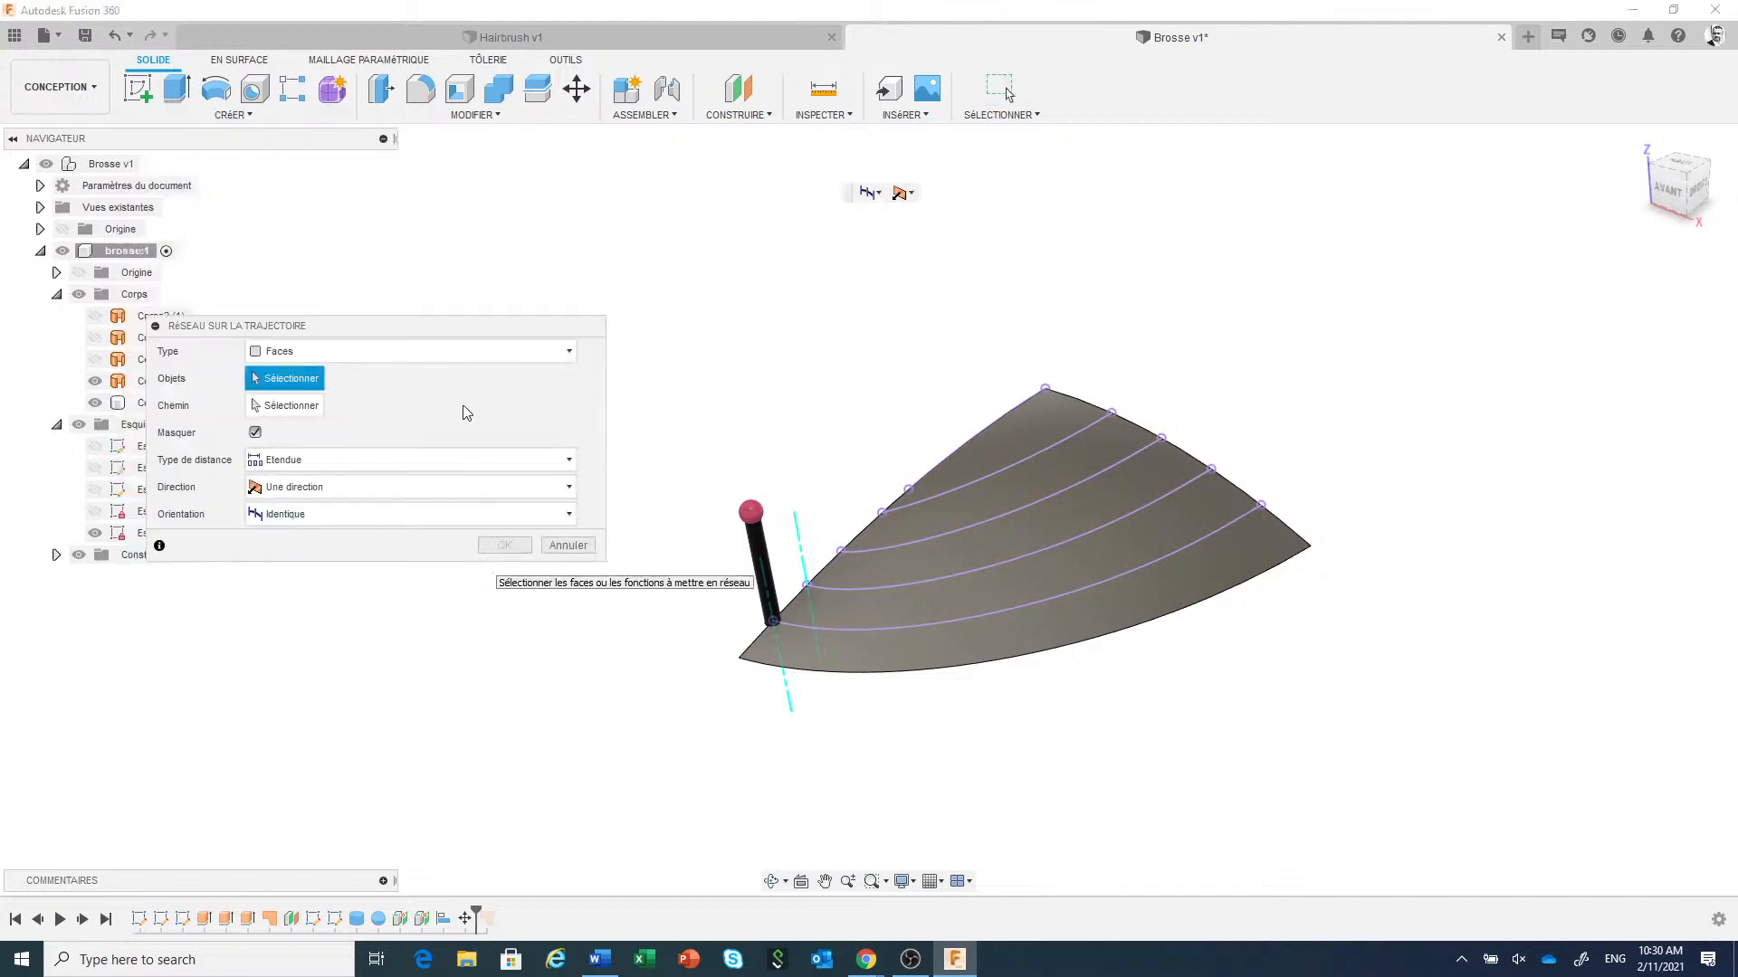
left_click(466, 350)
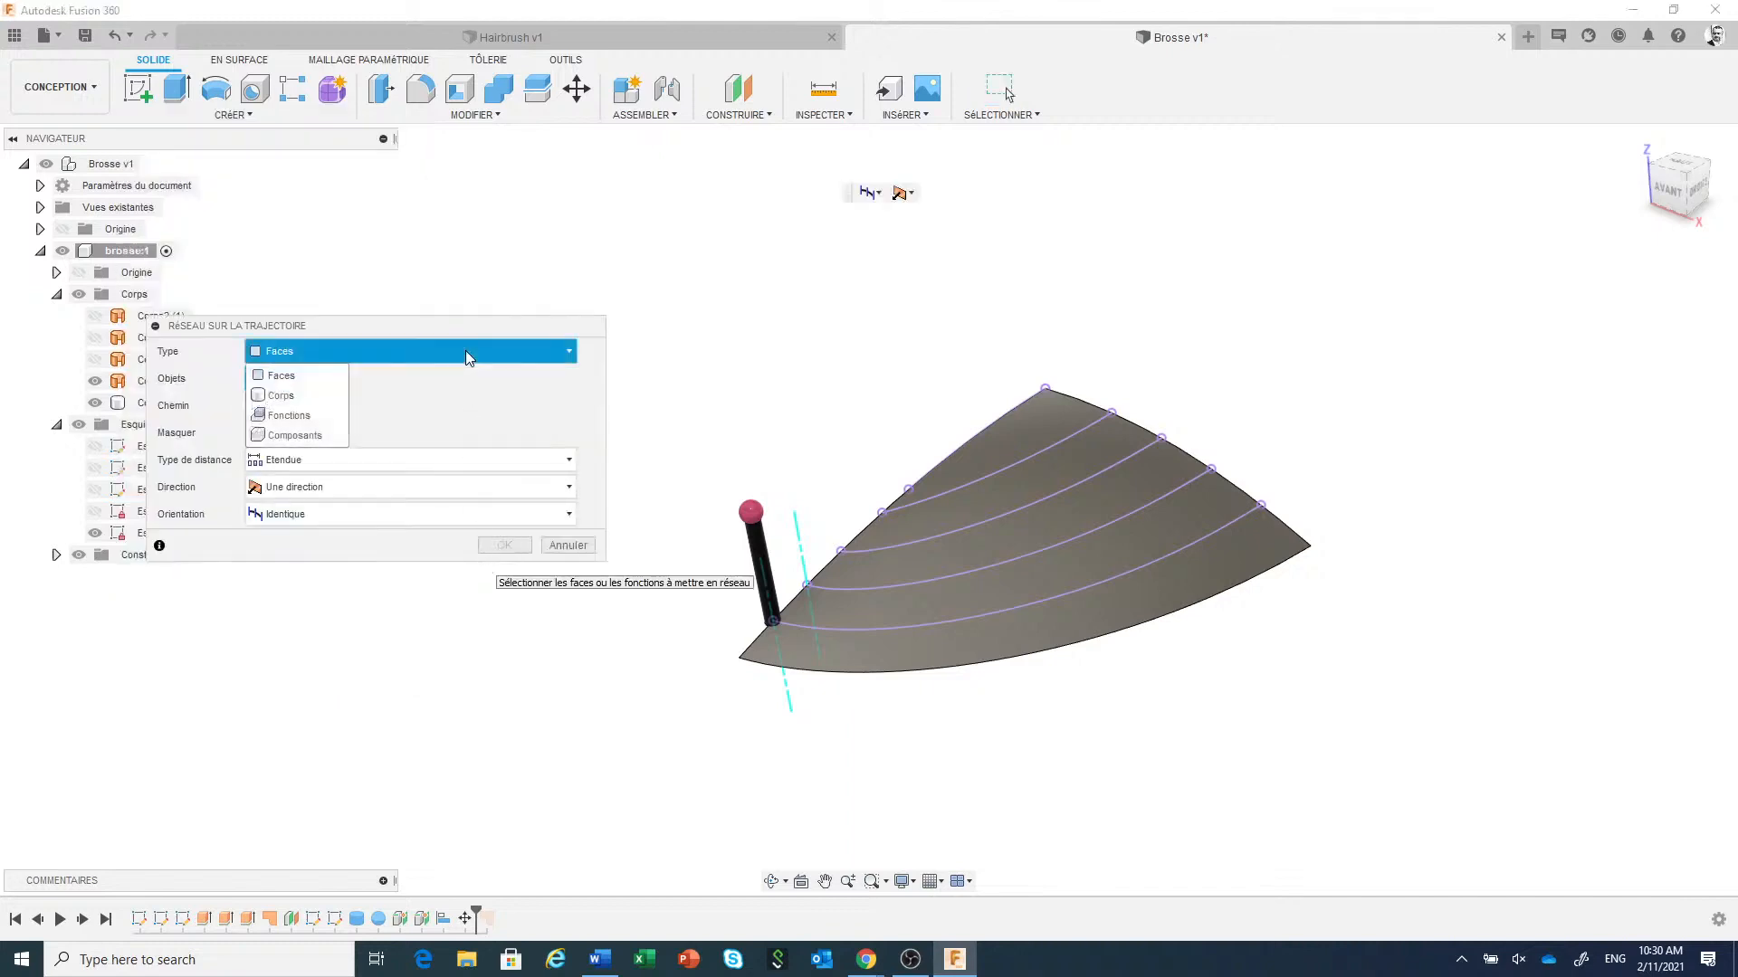
left_click(312, 391)
left_click(760, 556)
Use the outermost sketch curve at the bristle's base as the path and extend the pattern distance to its far end, about 59.229 mm.
left_click(274, 405)
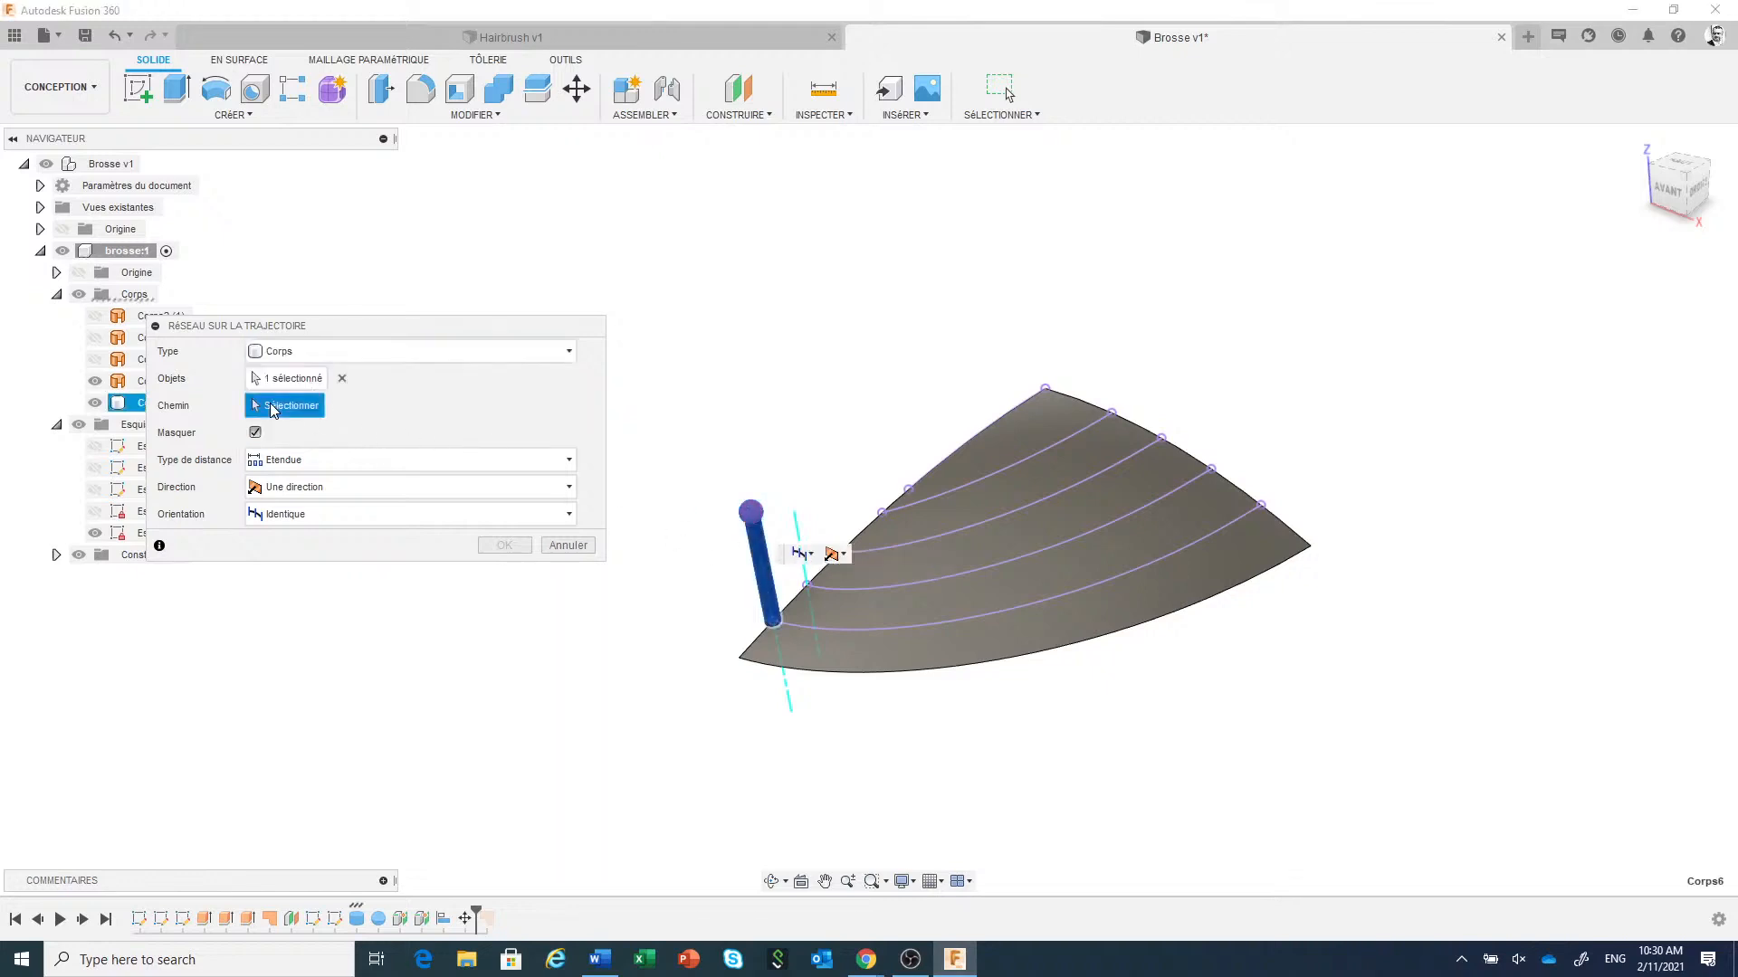
left_click(992, 616)
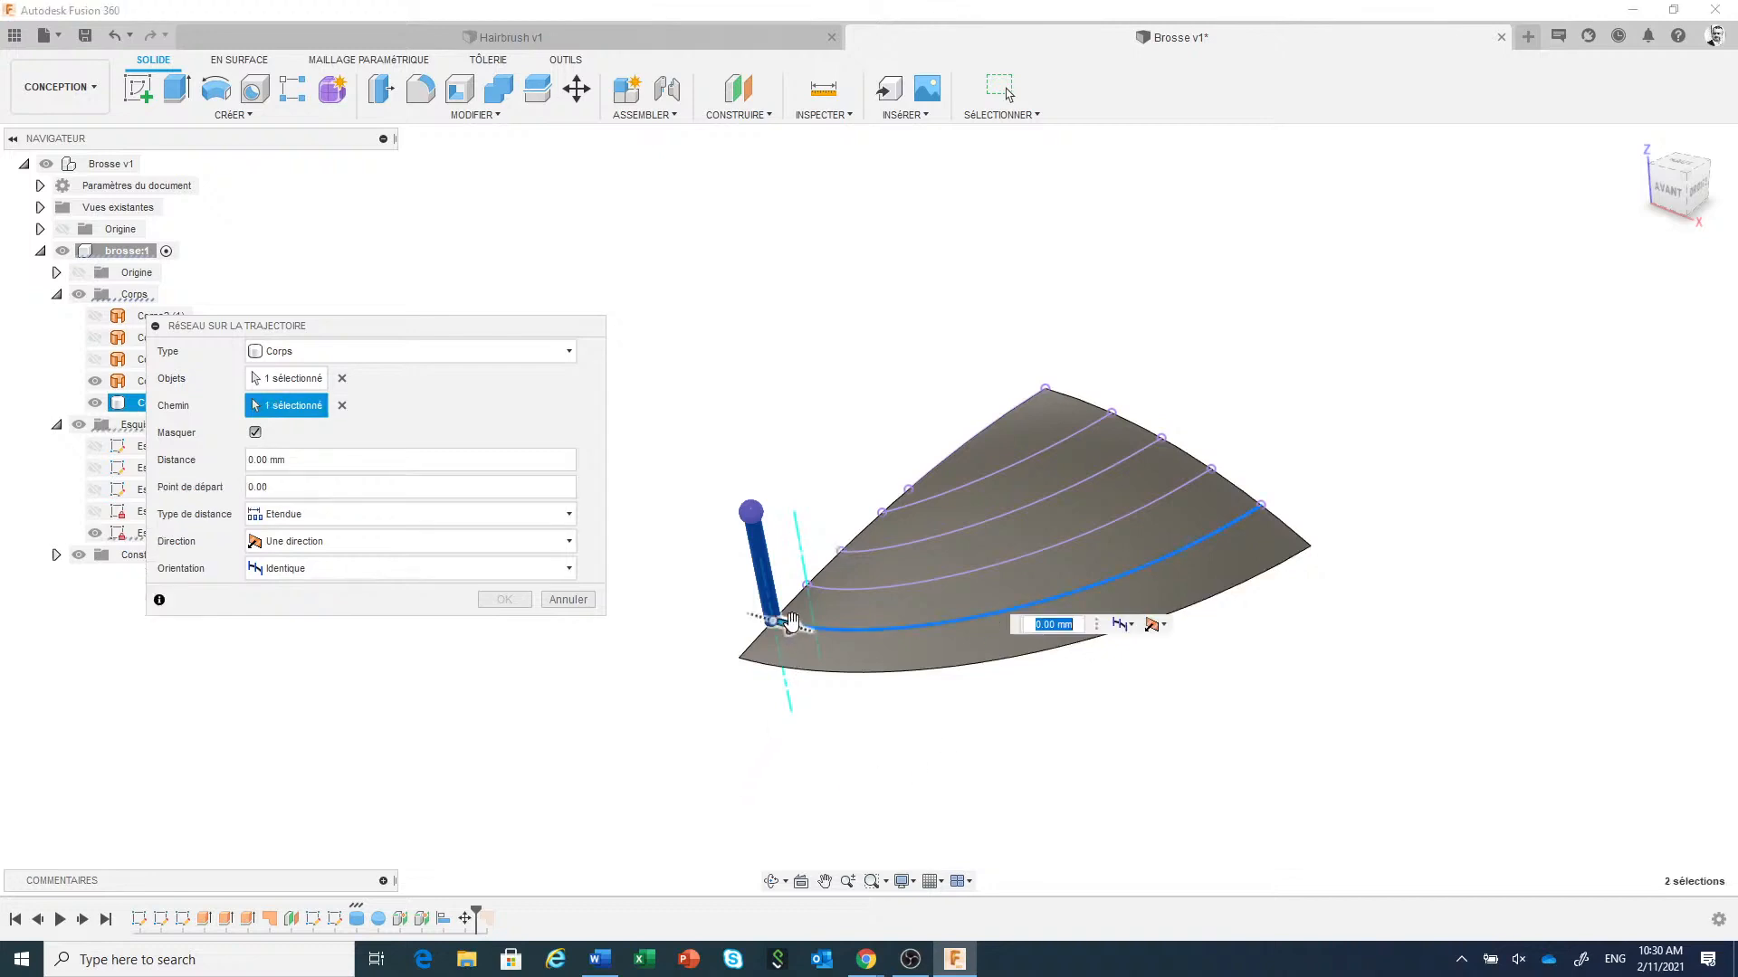
left_click_drag(792, 622, 1270, 507)
middle_click_drag(1233, 738, 1296, 711)
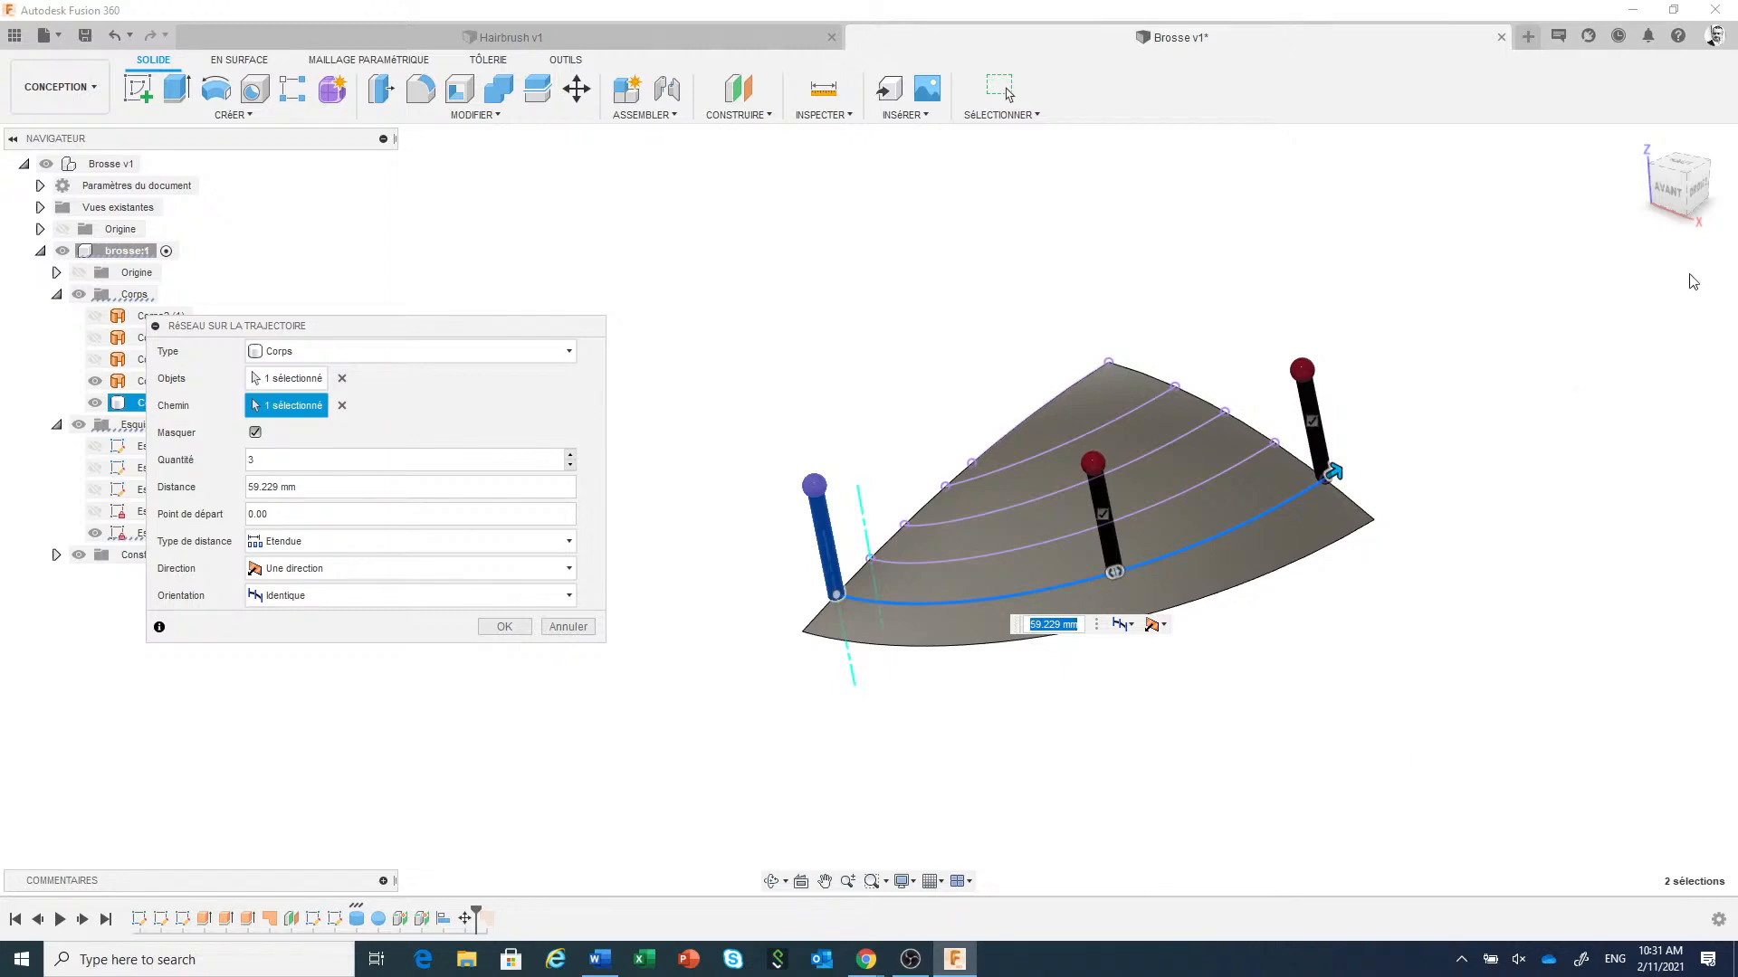
Set the bristle pattern's quantity to 10 and its orientation to Direction de la trajectoire, checking the tilt from the right side view.
left_click(1704, 192)
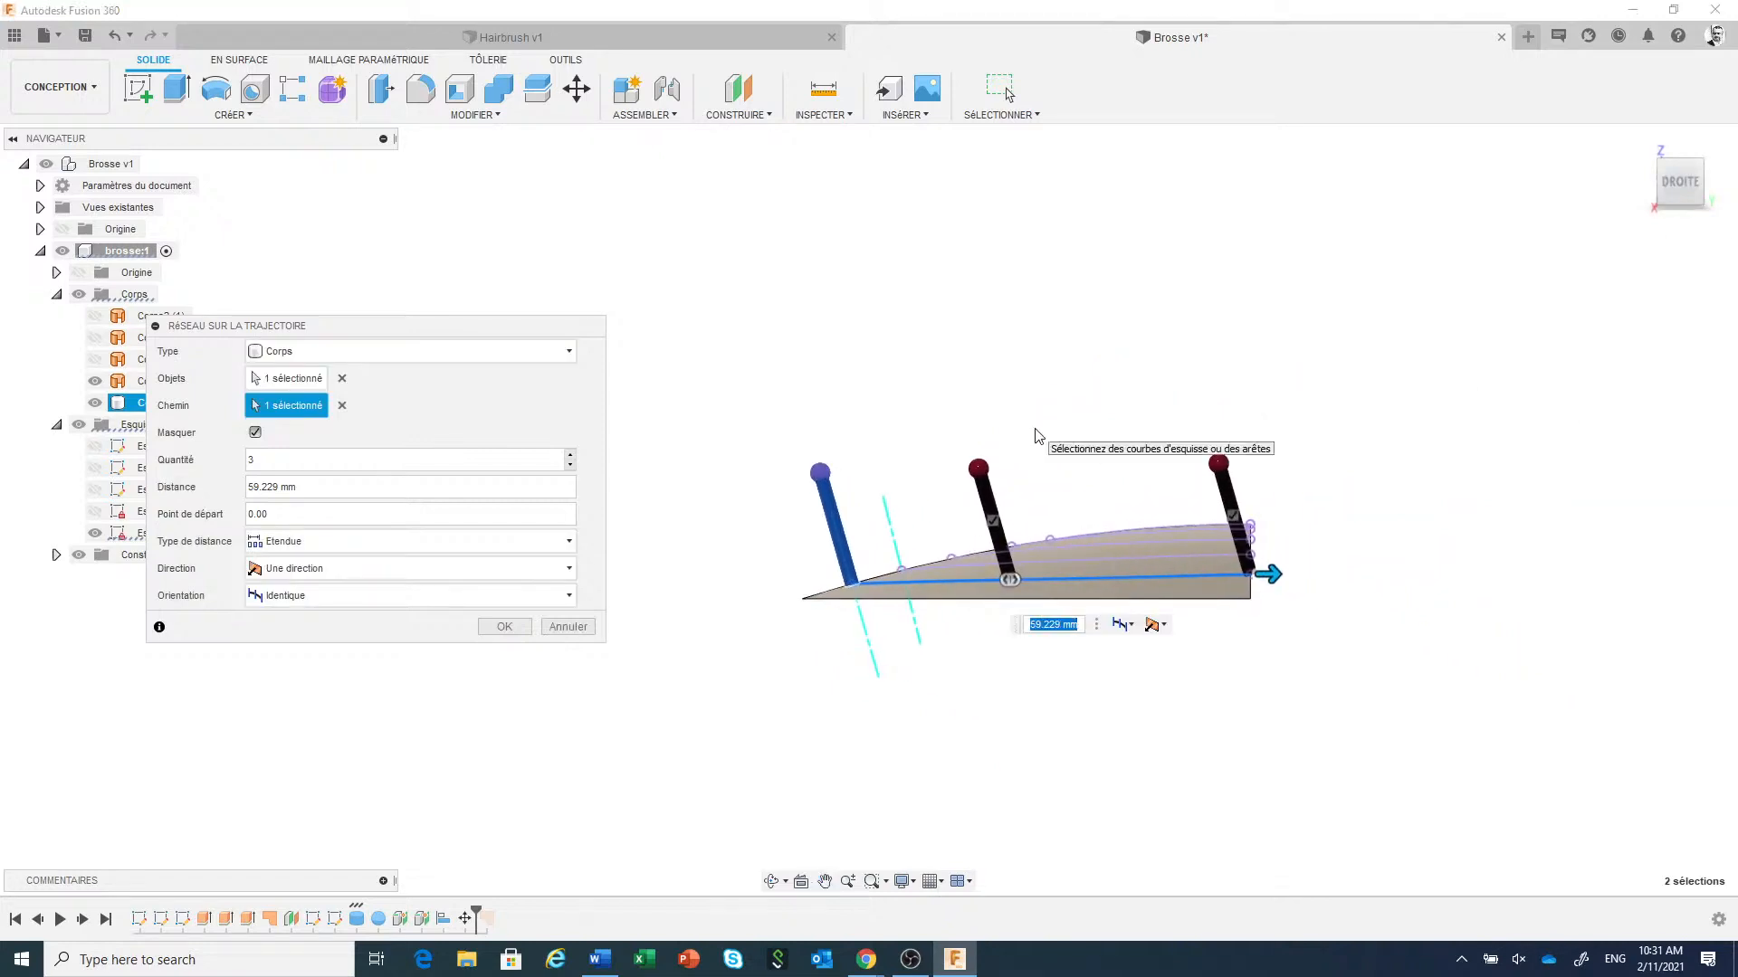
left_click_drag(264, 453, 239, 453)
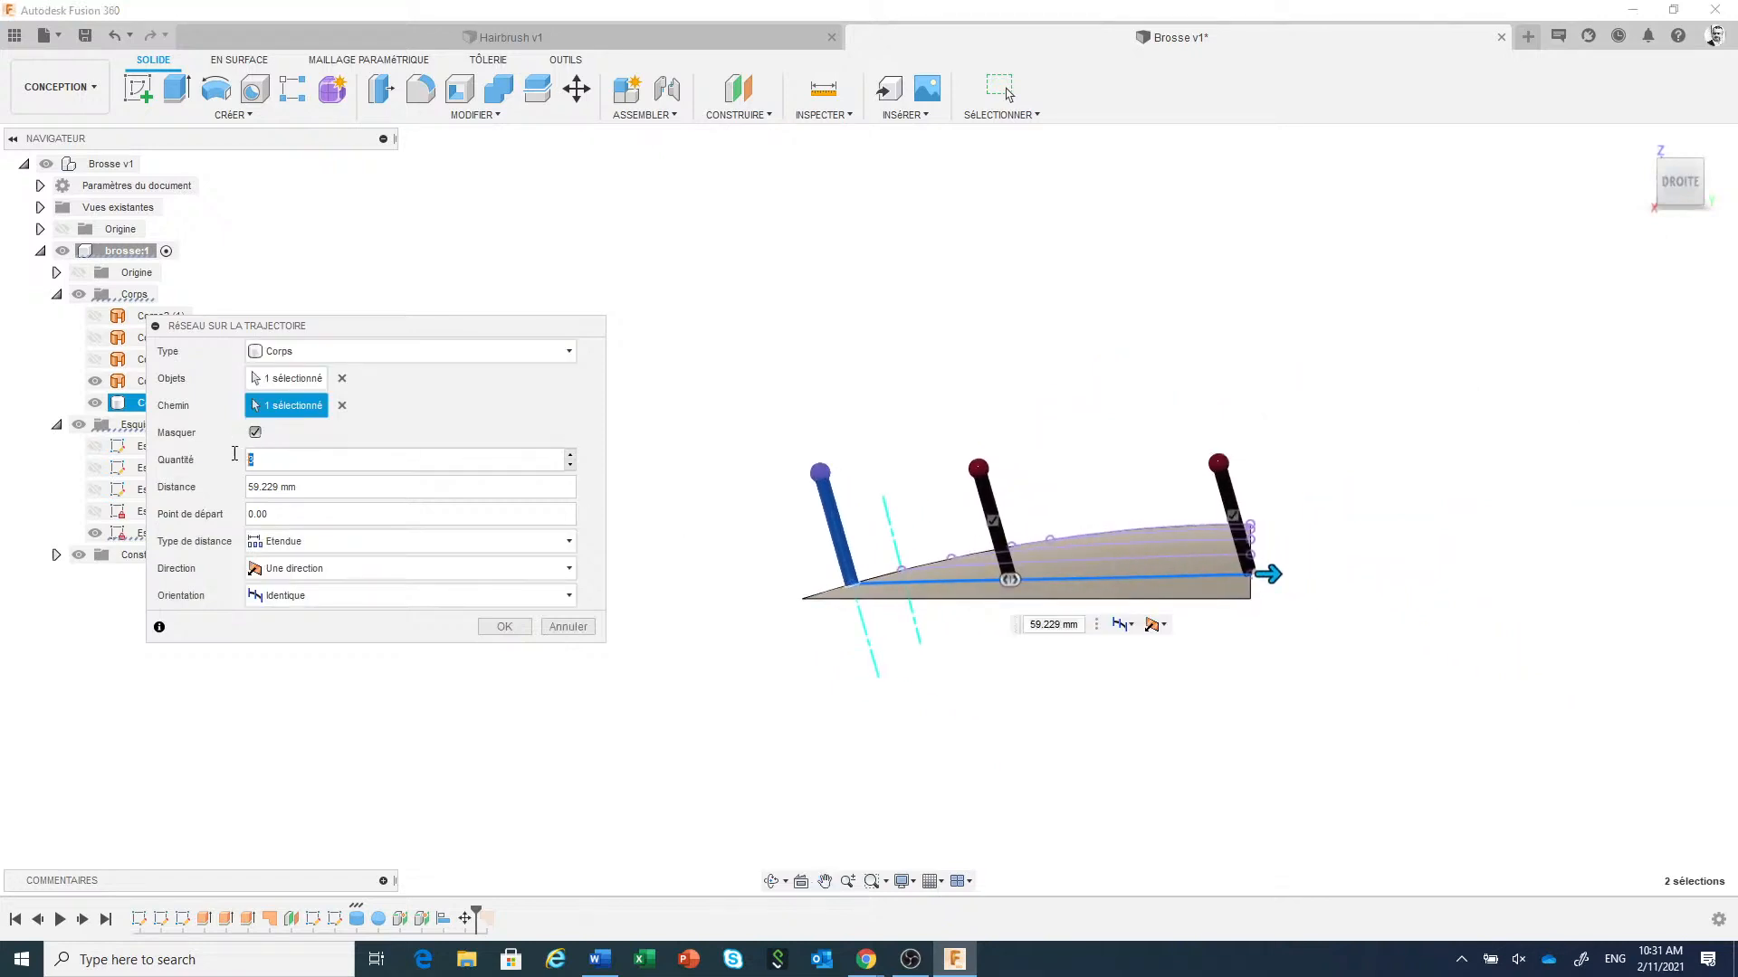
type("10")
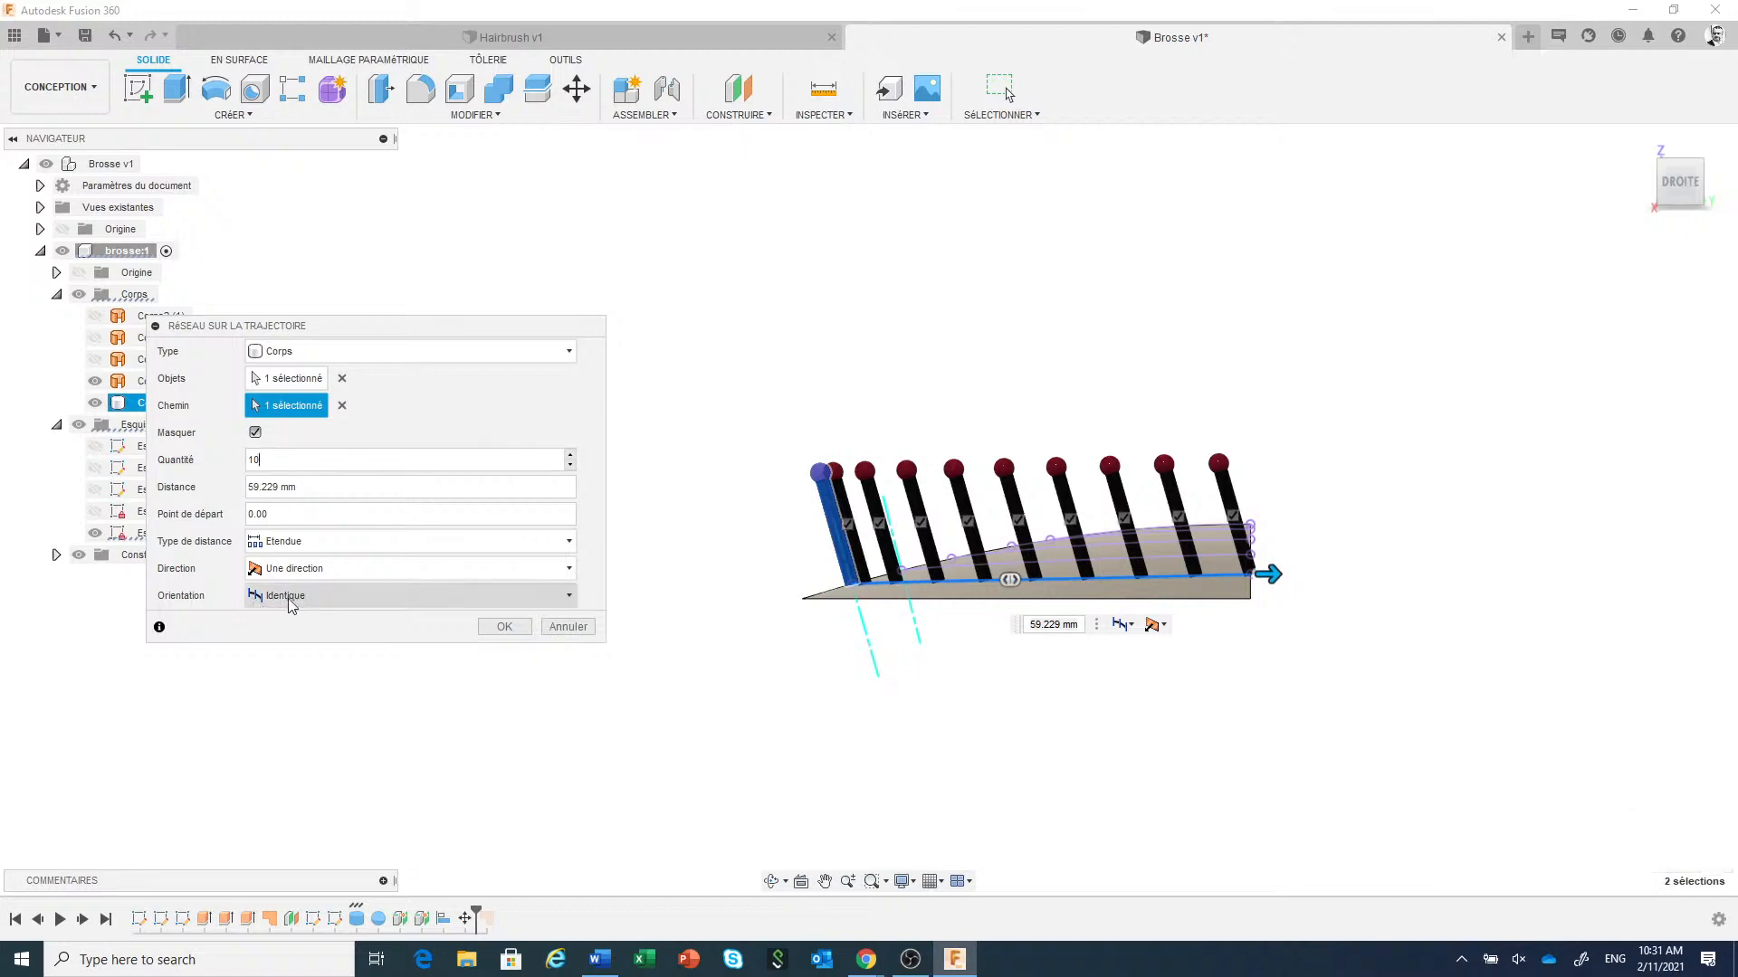
left_click(497, 597)
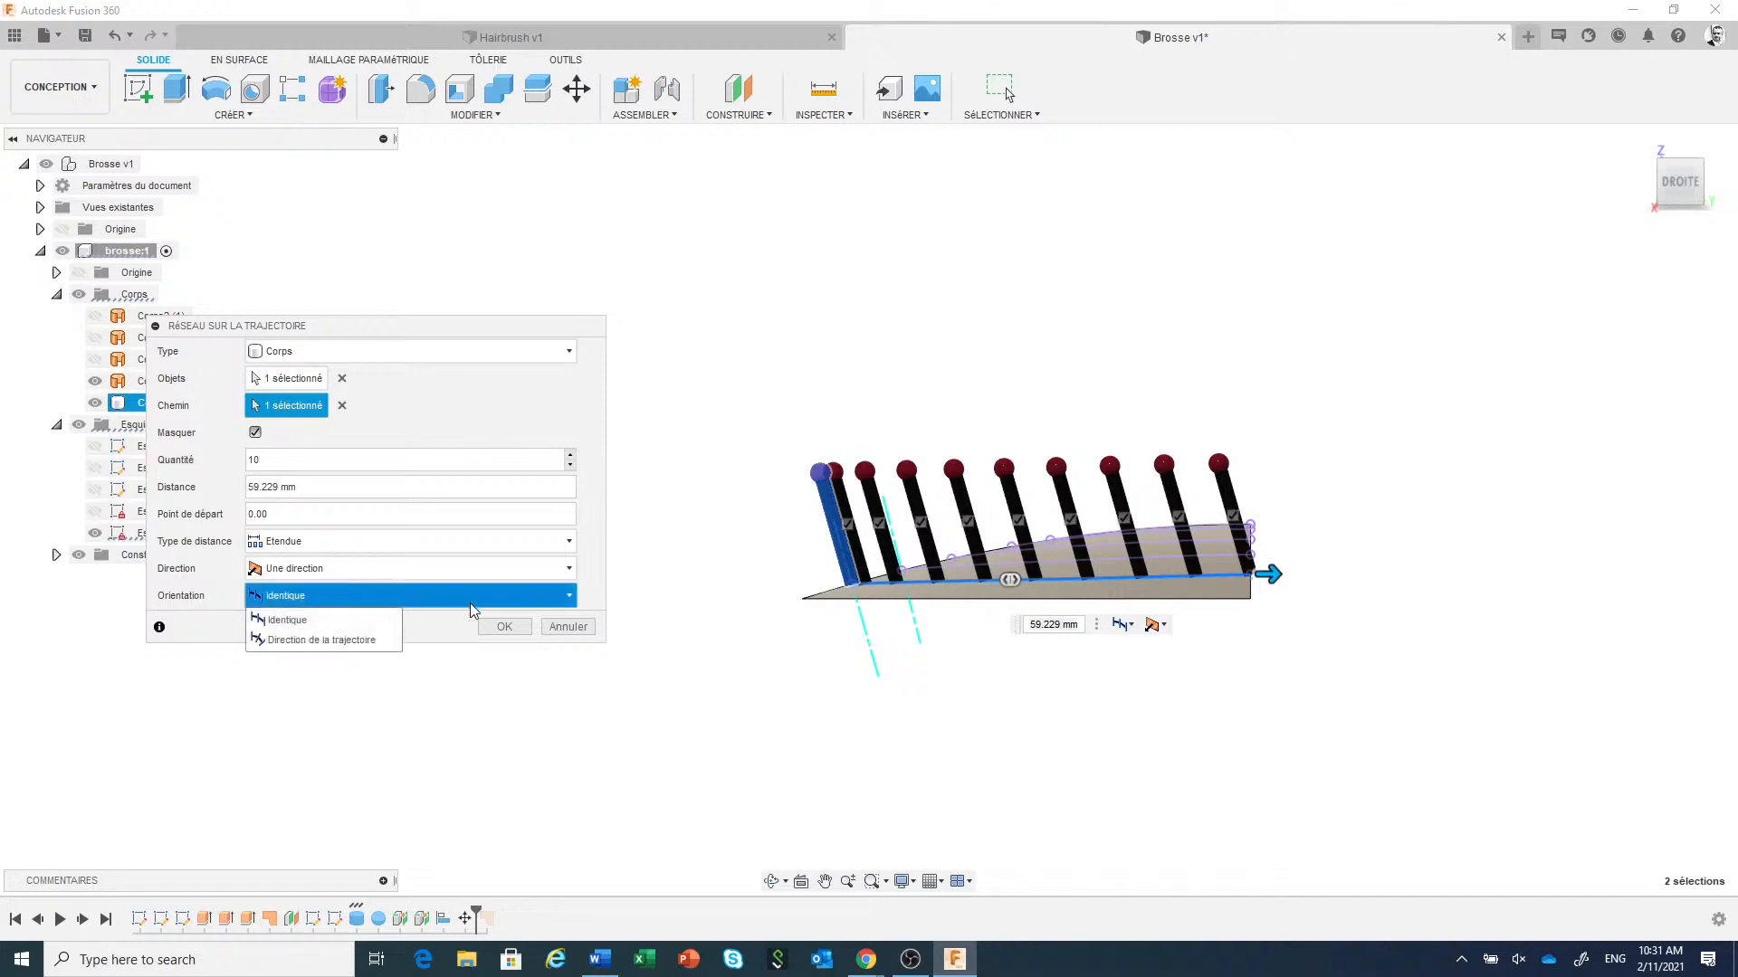
left_click(371, 640)
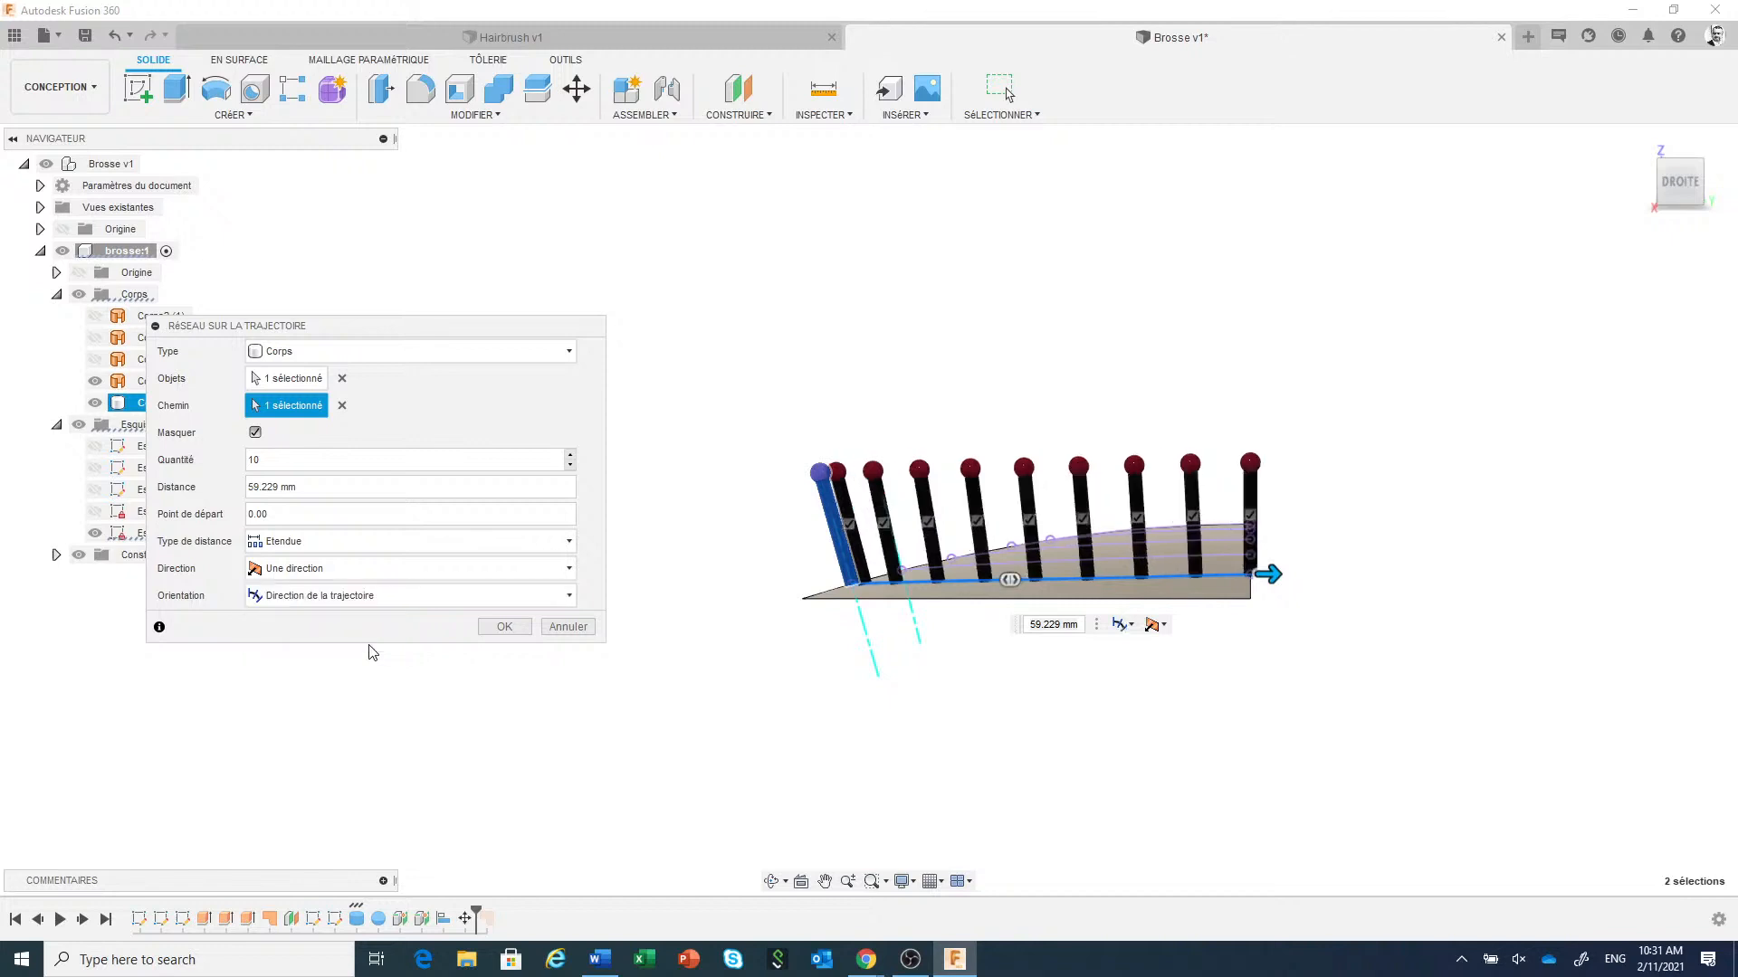
Apply the path pattern of the bristle body with quantity 10, distance 59.229 mm, one direction and path-direction orientation.
left_click(504, 626)
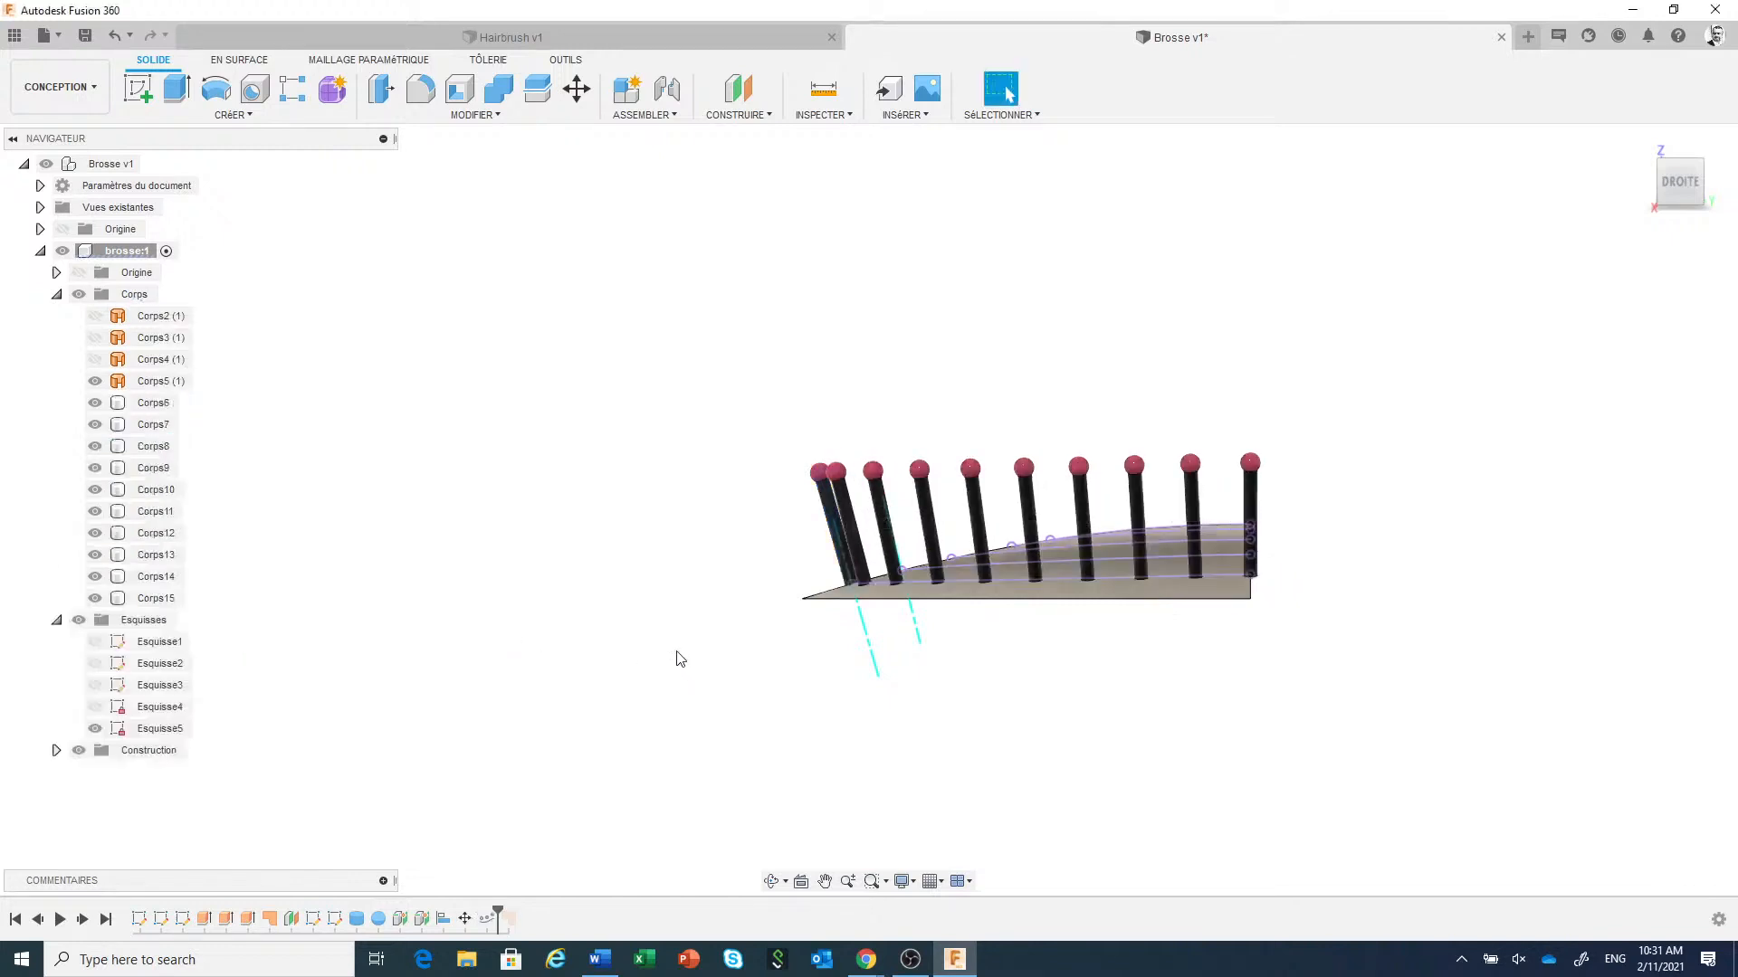
scroll(675, 652, "down", 2)
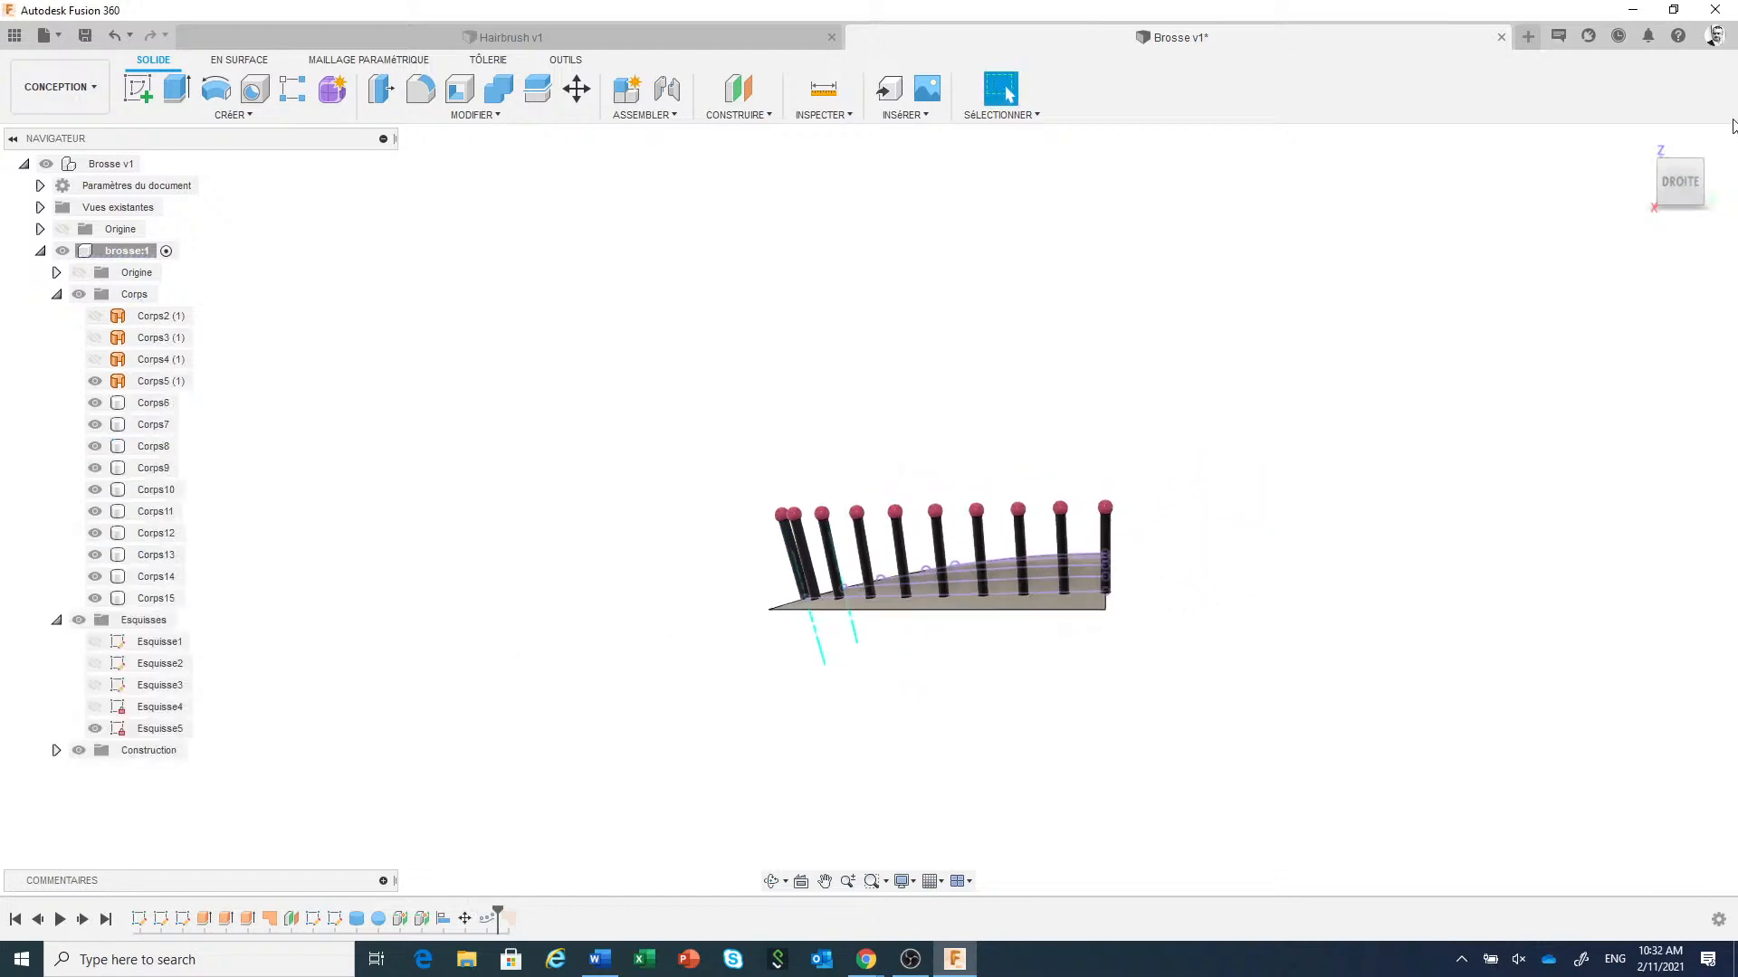
Mirror the faces of nine bristles, leaving out the one on the shell's short straight edge, across the XZ origin plane.
left_click(1680, 163)
middle_click_drag(1403, 356, 1216, 379)
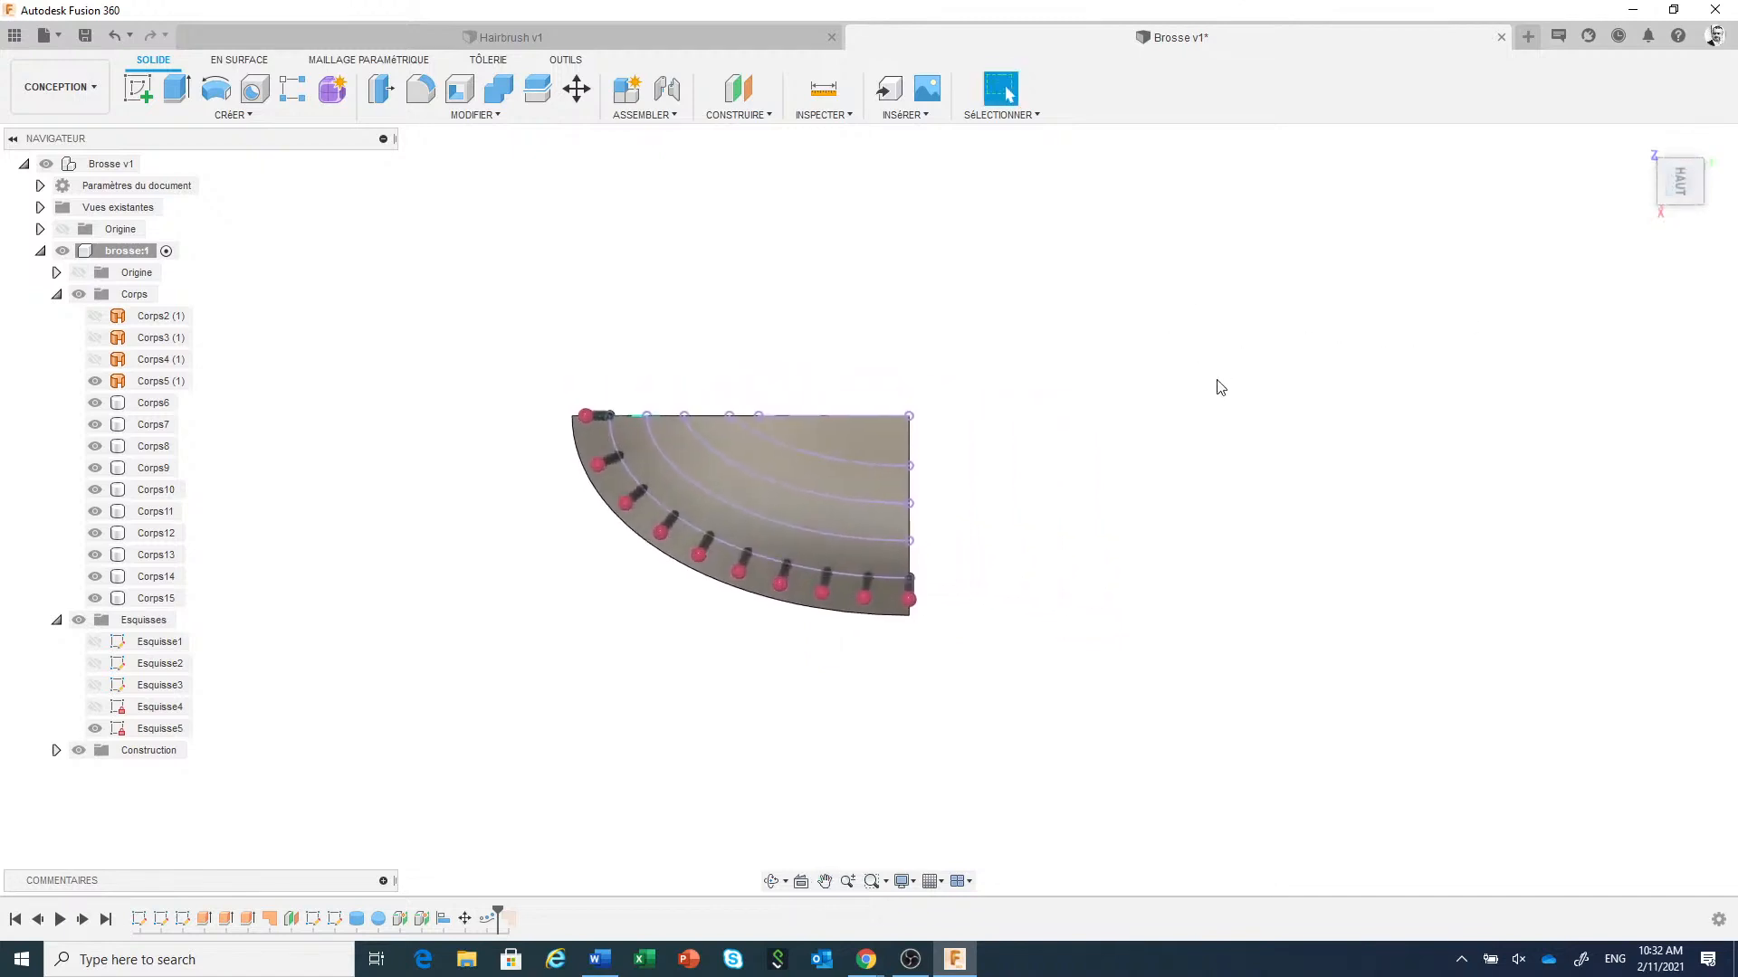
left_click(236, 121)
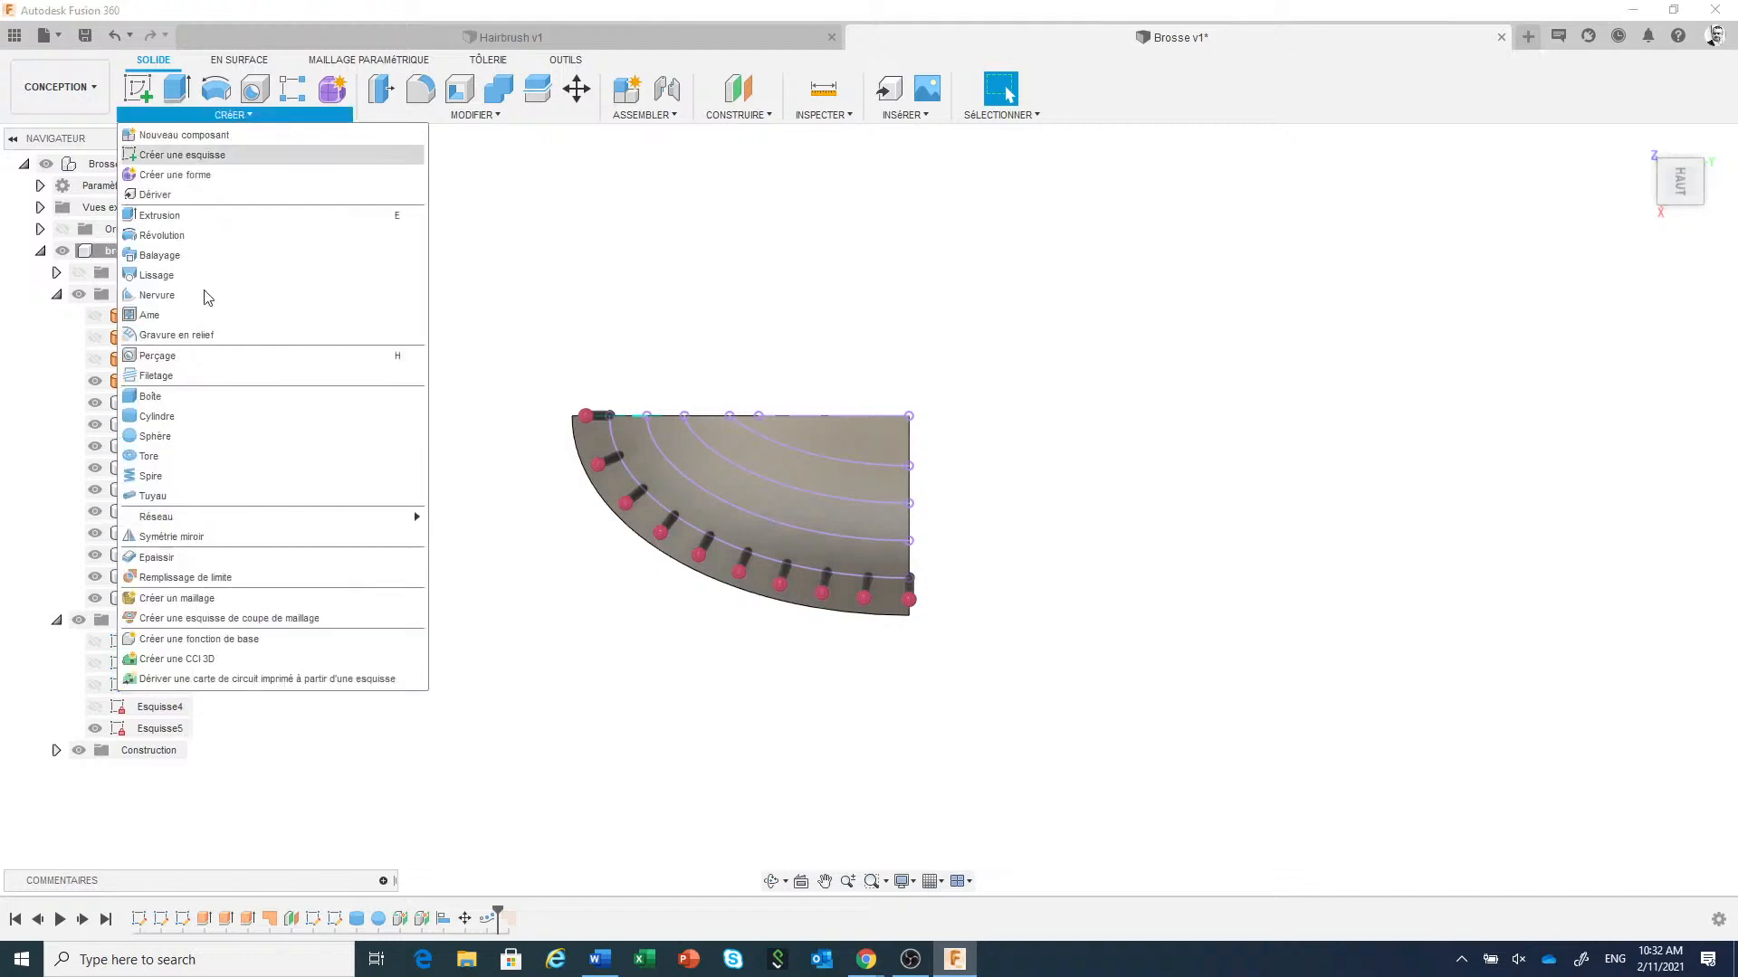
left_click(209, 539)
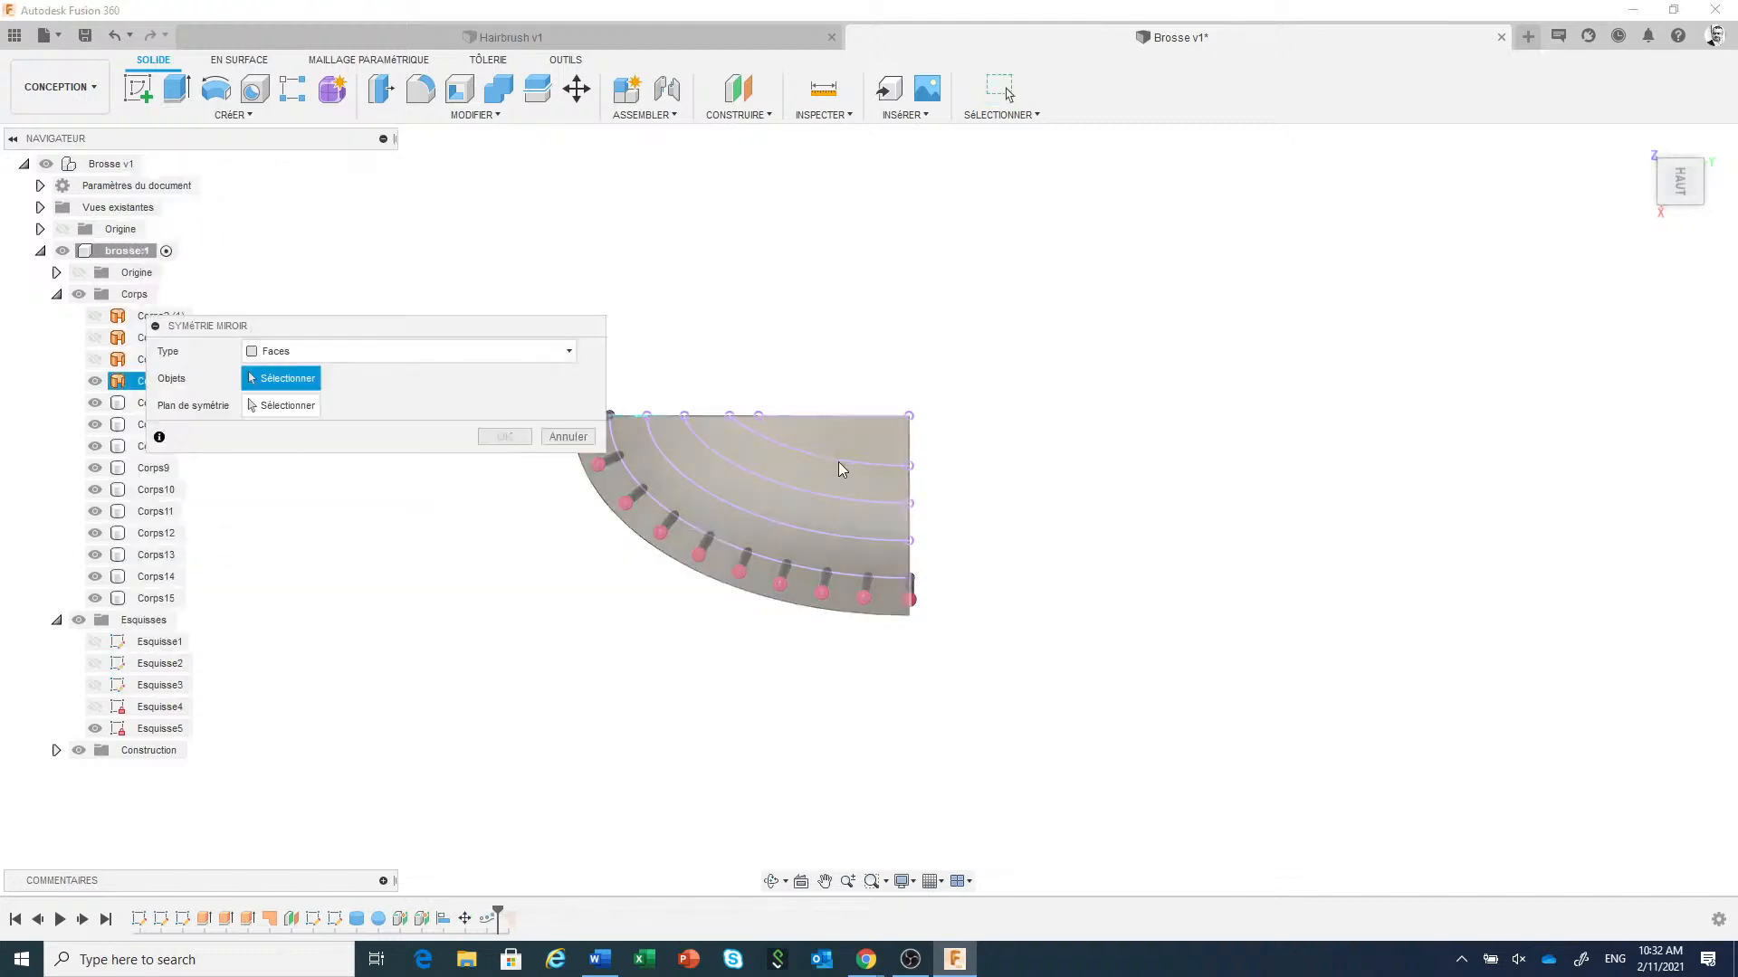
middle_click_drag(877, 374, 1039, 361)
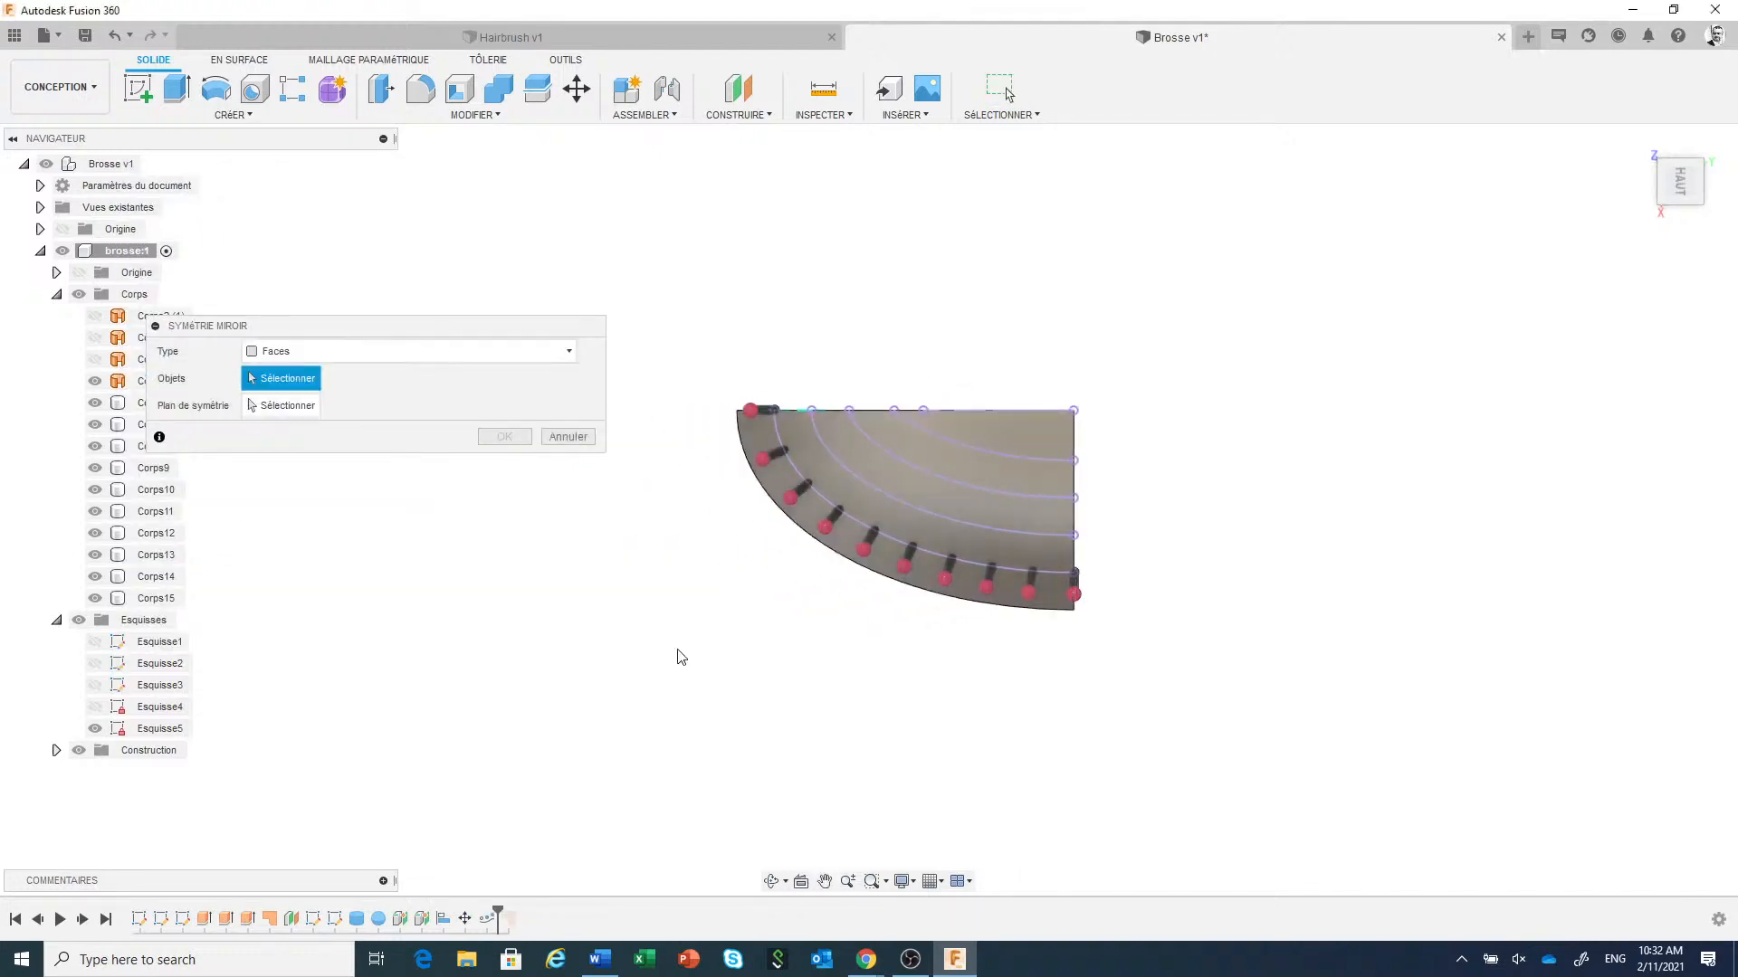
left_click_drag(632, 658, 1045, 348)
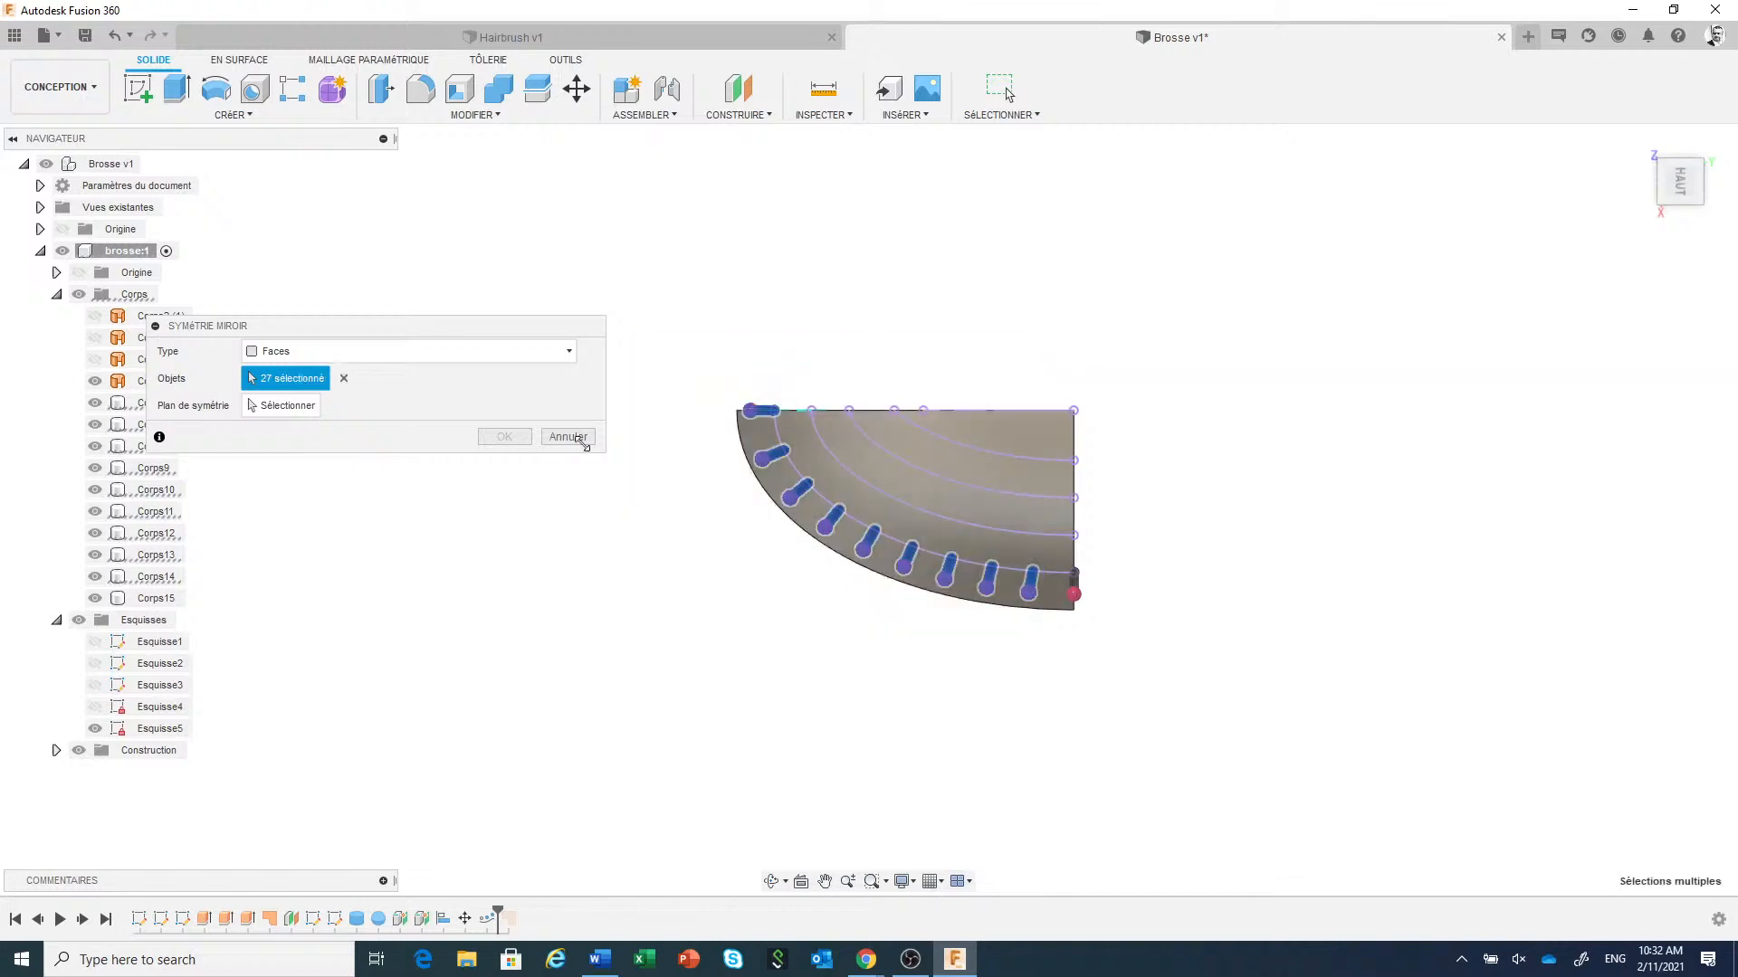
left_click(279, 406)
middle_click_drag(1148, 737, 1136, 673, "shift")
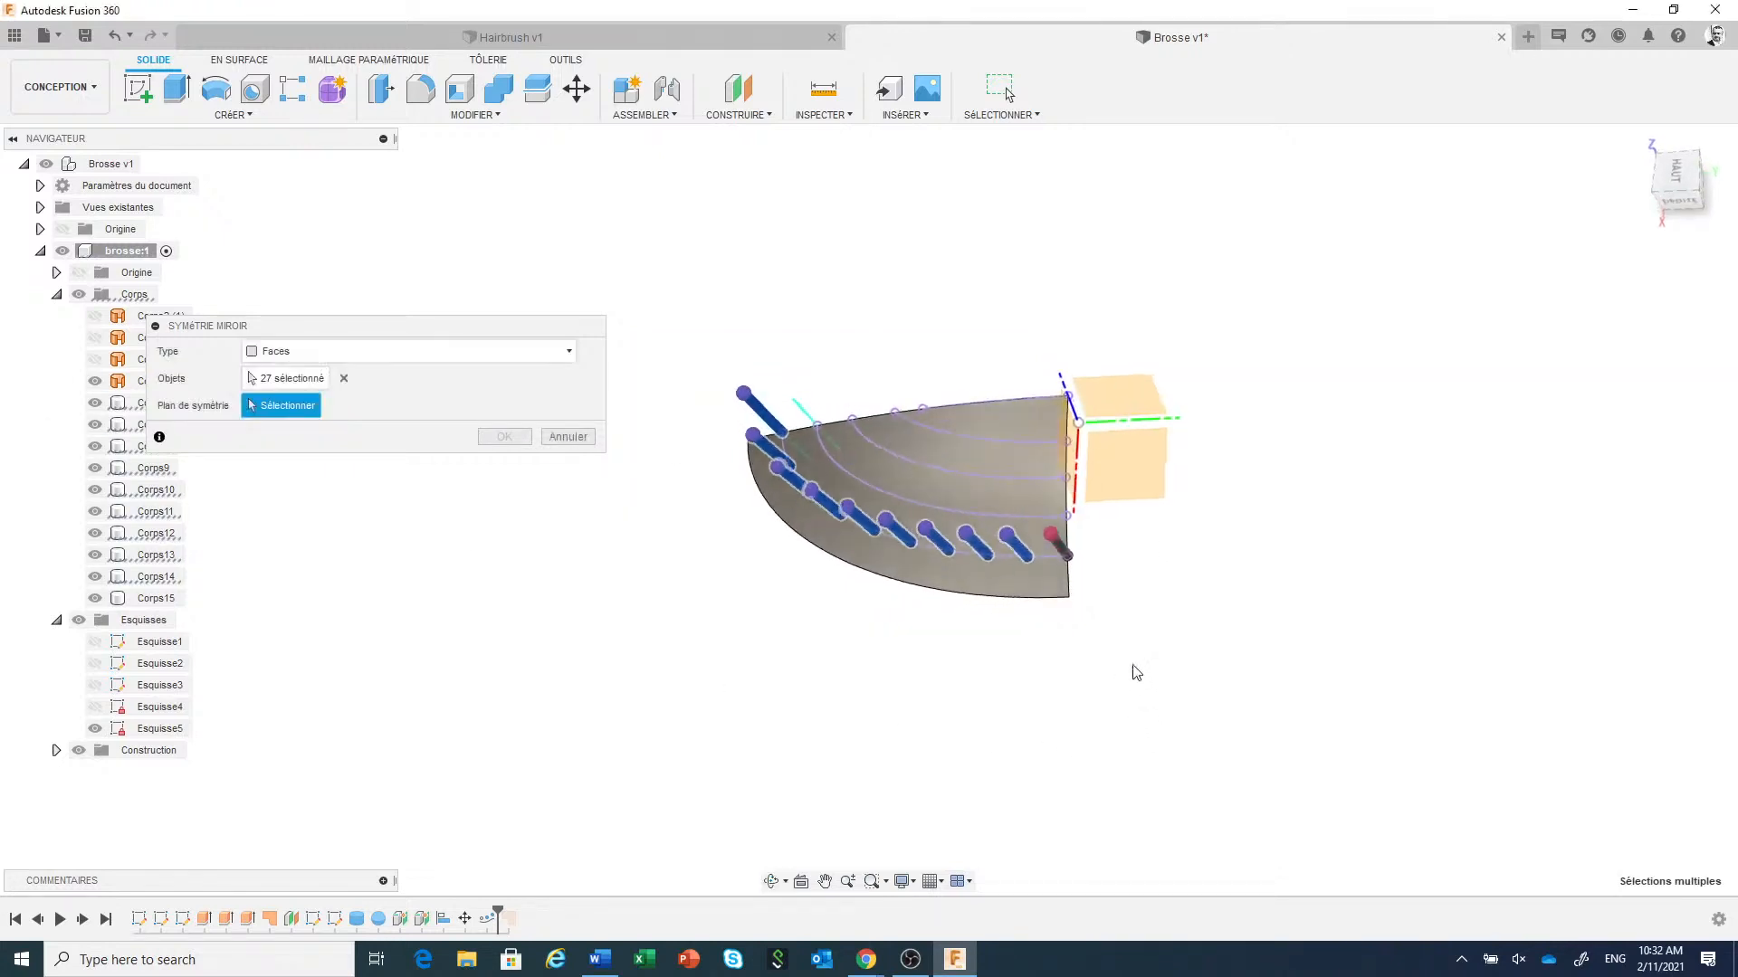
left_click(1081, 475)
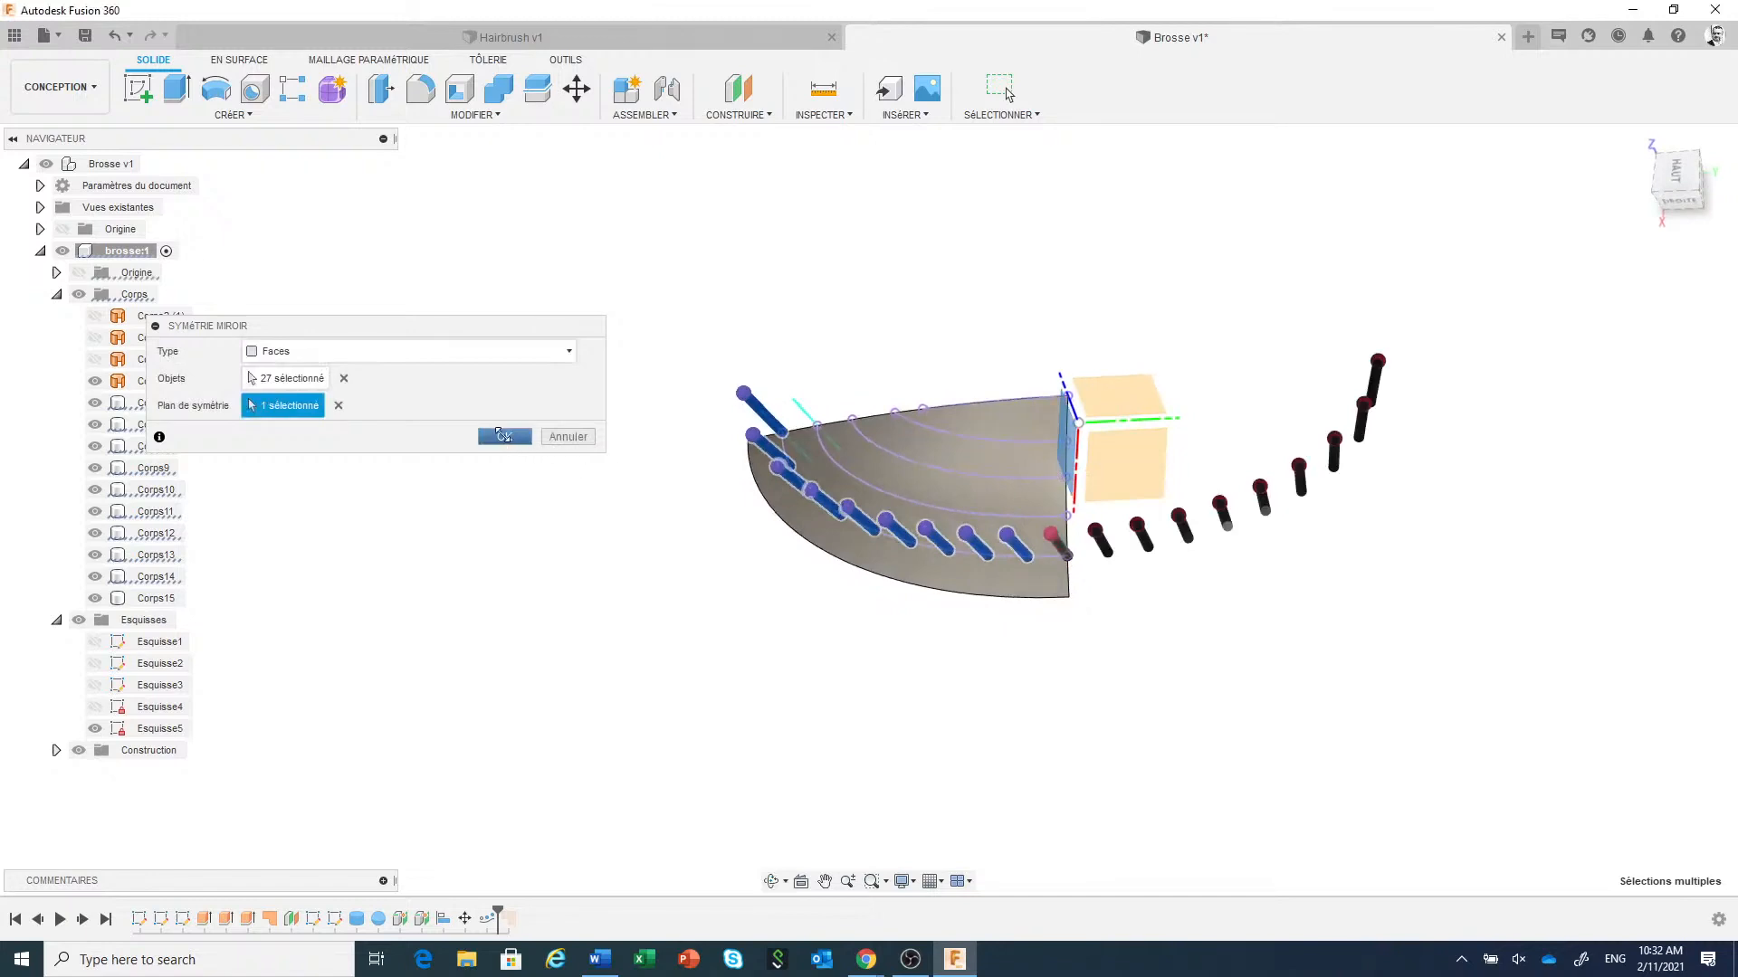
left_click(504, 436)
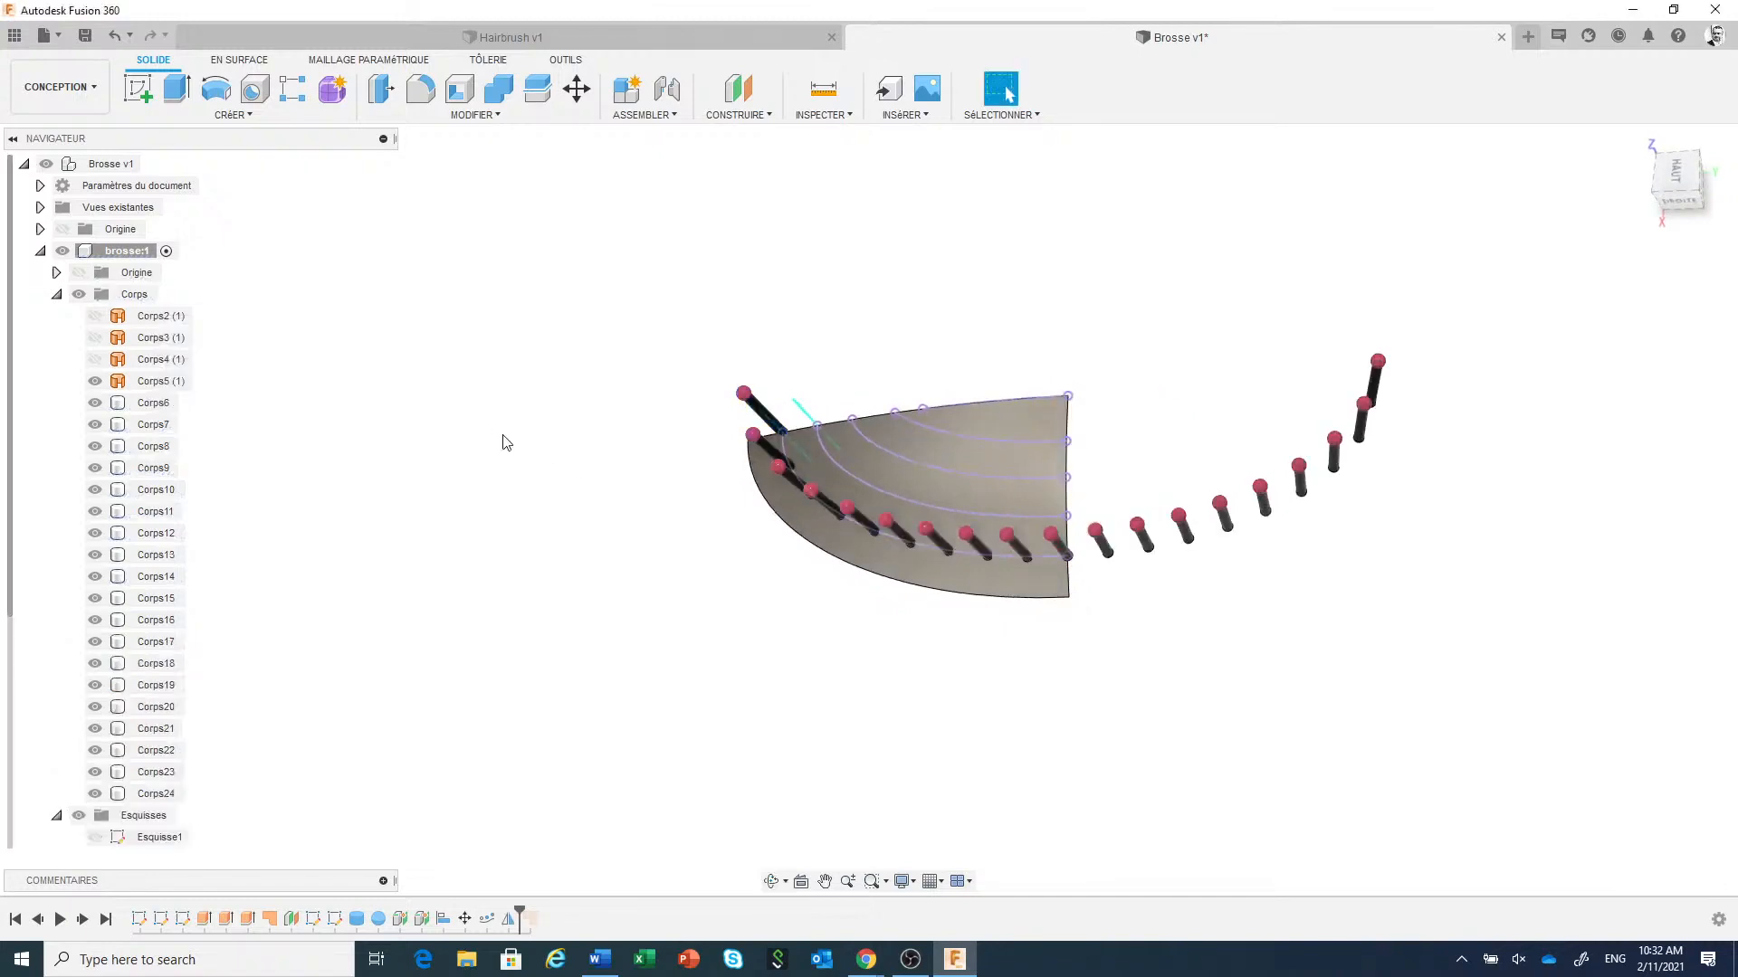
left_click(1678, 174)
right_click(1272, 285)
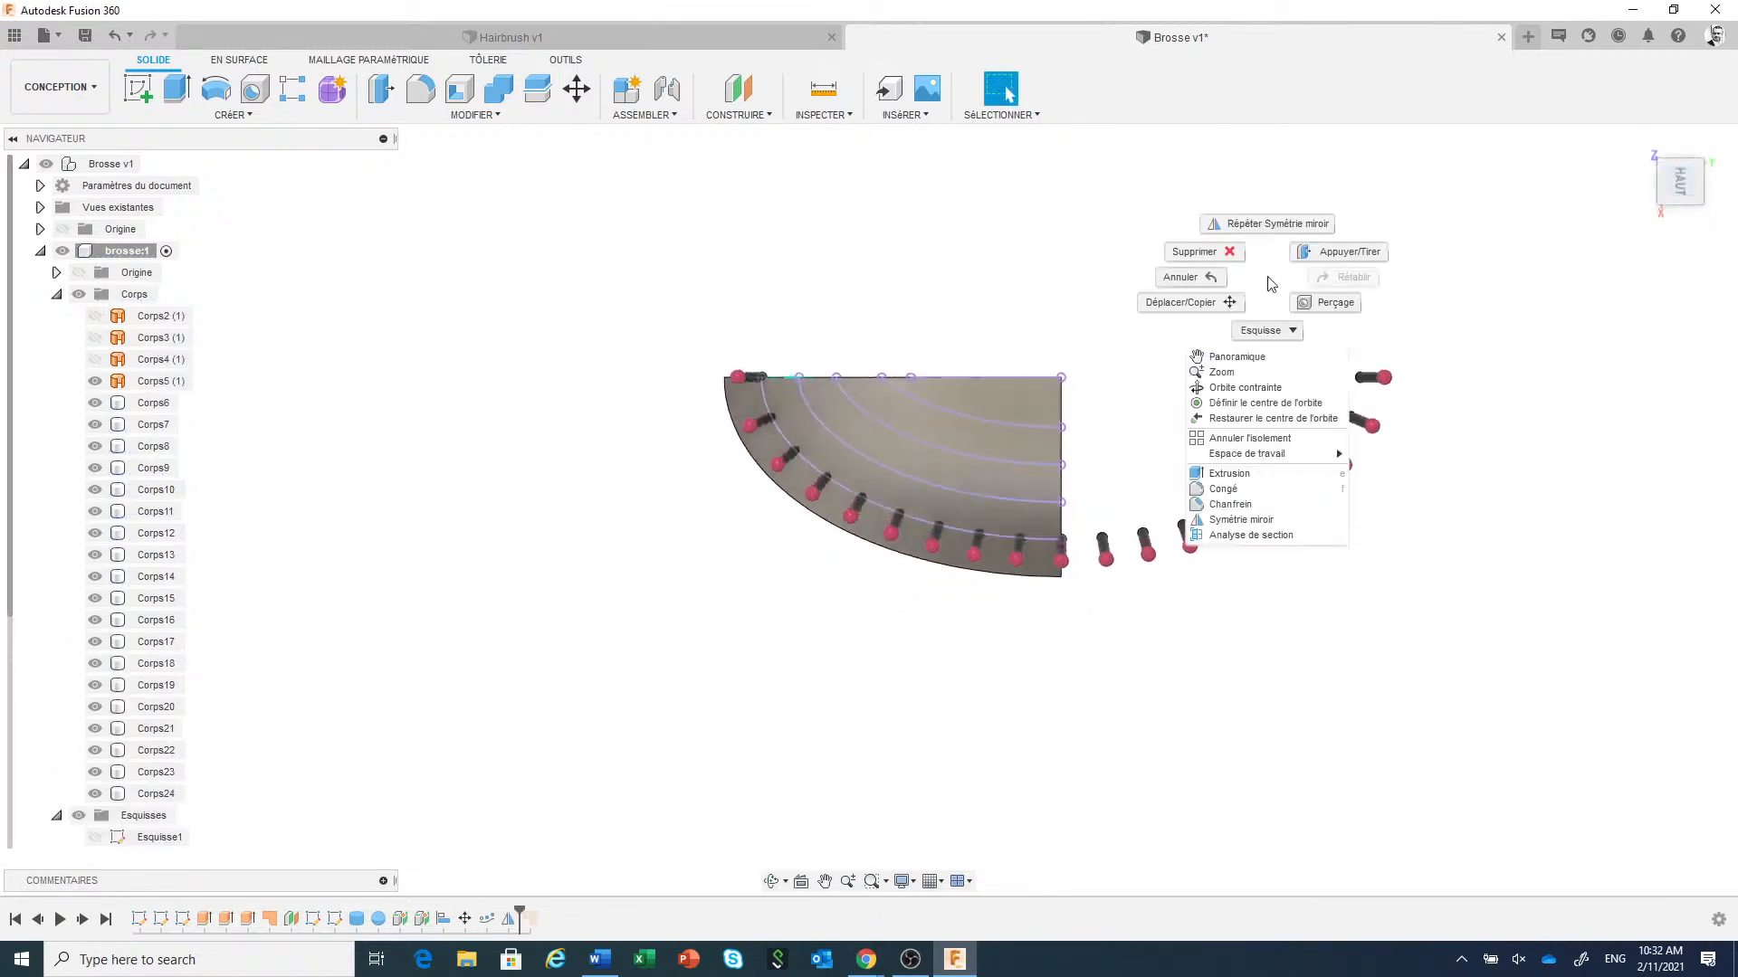
left_click(1280, 227)
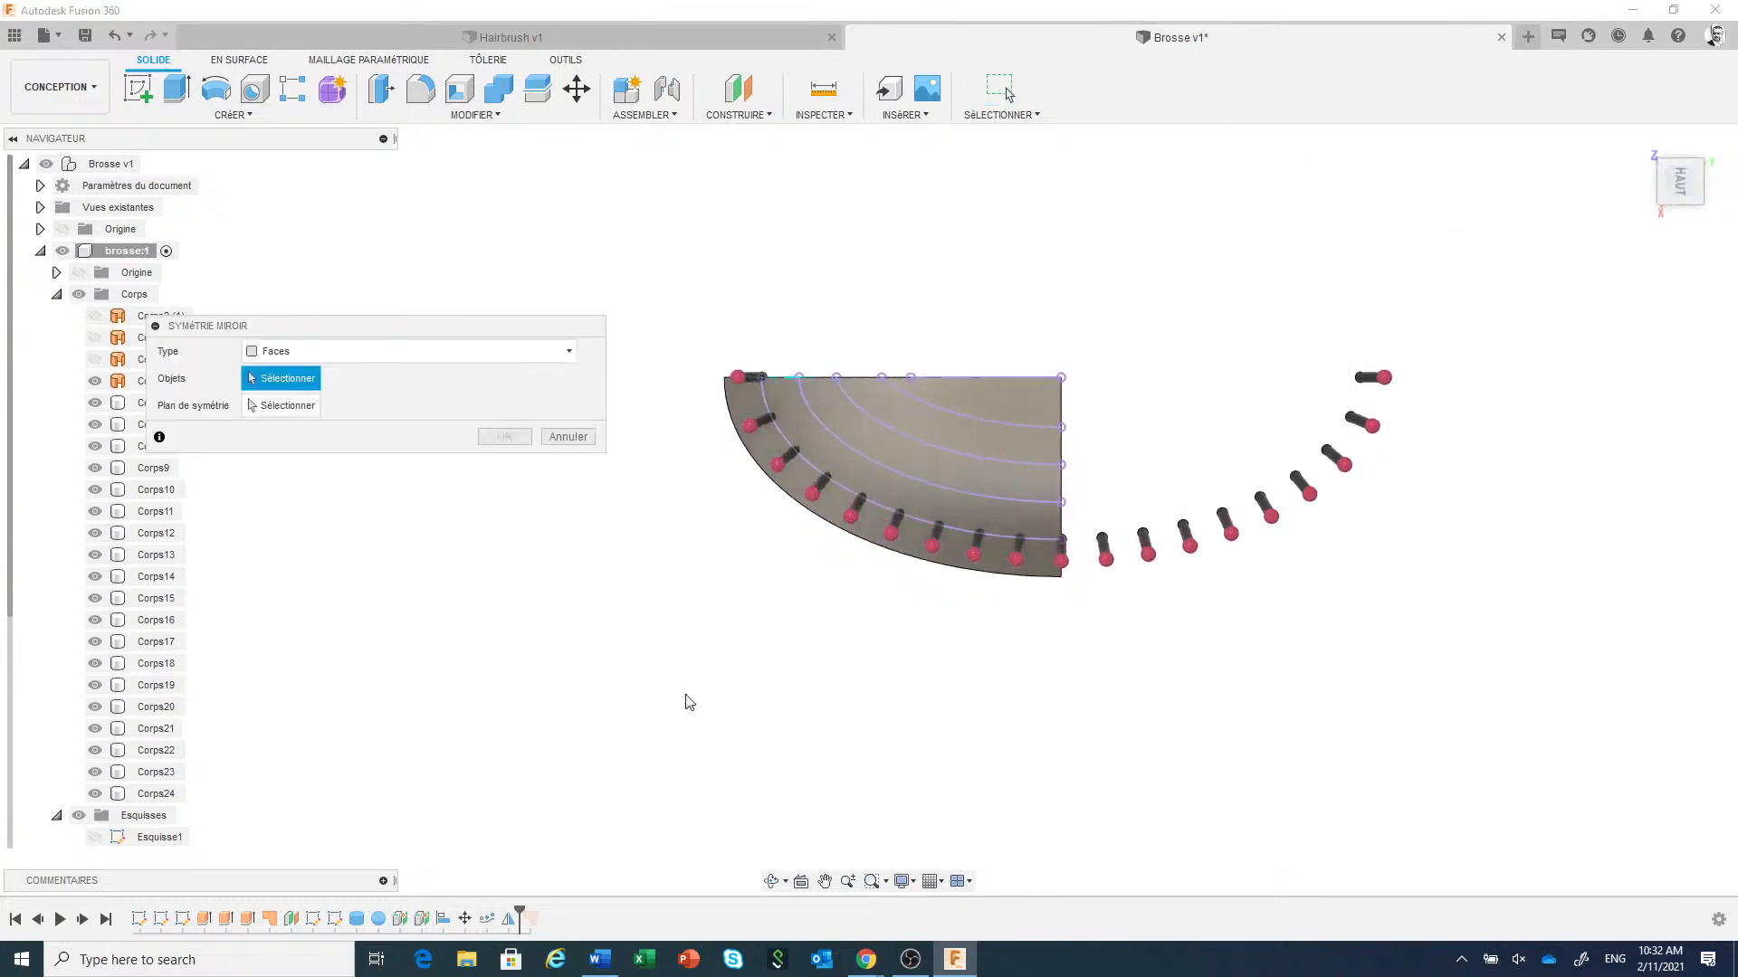
mouse_move(637, 731)
left_mouse_down()
mouse_move(815, 609)
mouse_move(1424, 408)
left_mouse_up()
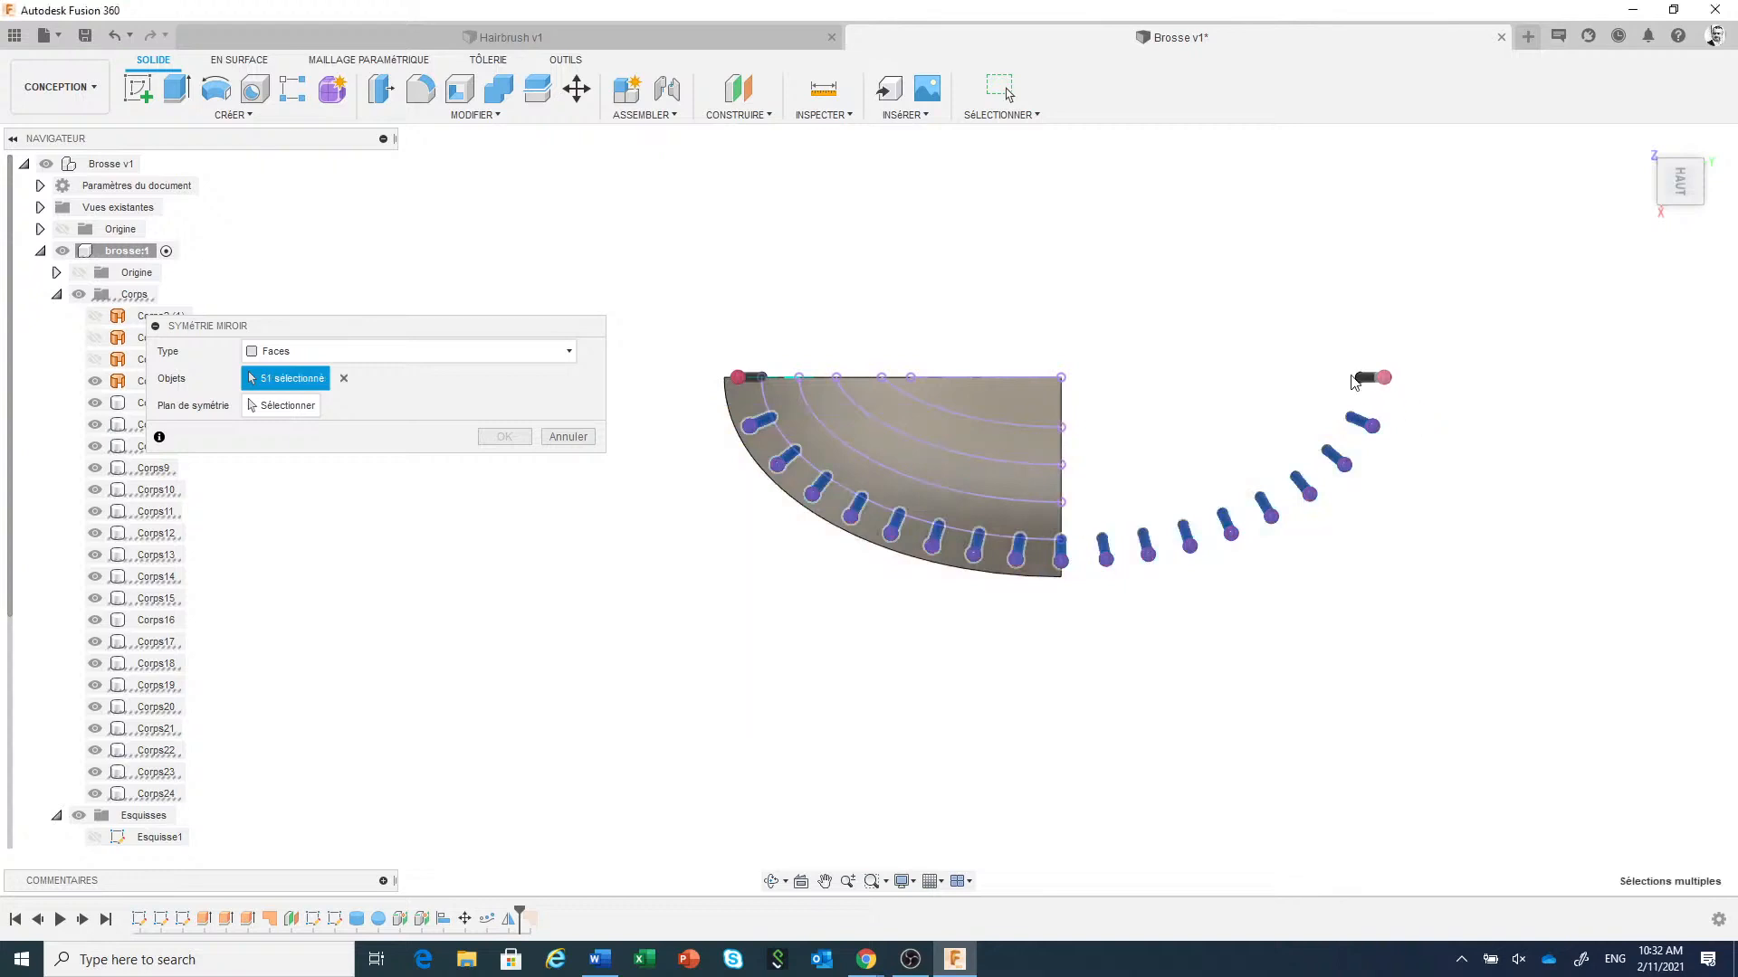
middle_click_drag(1247, 352, 1238, 299, "shift")
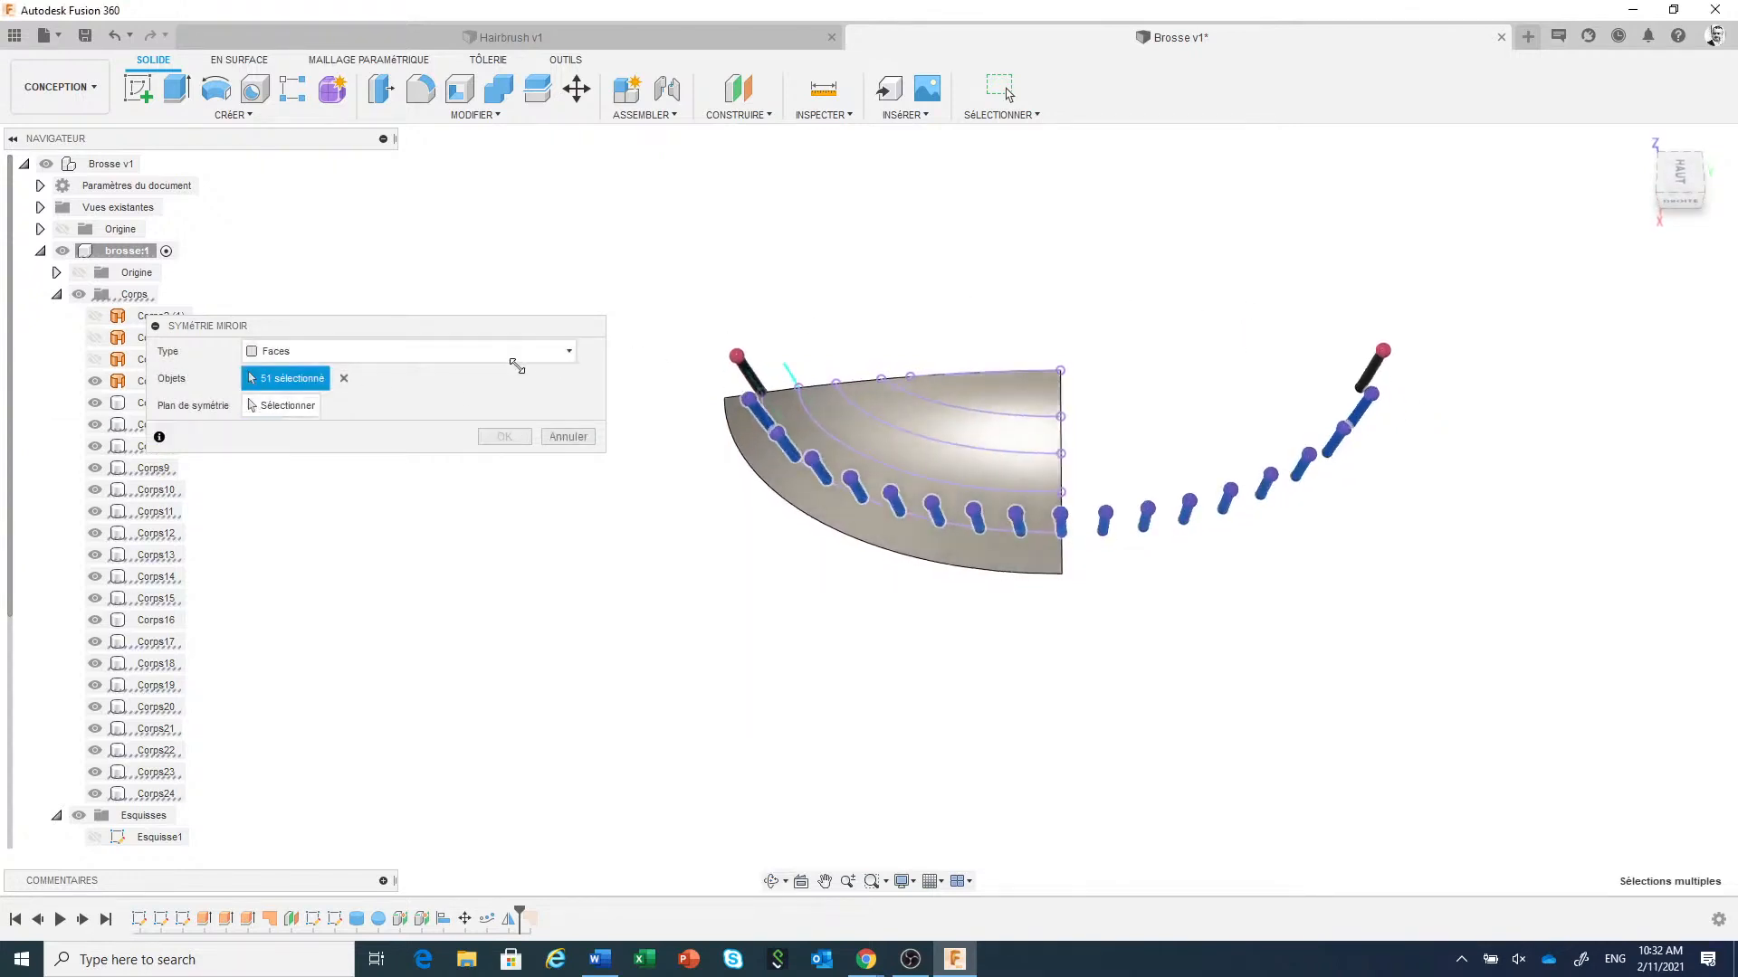
left_click(568, 437)
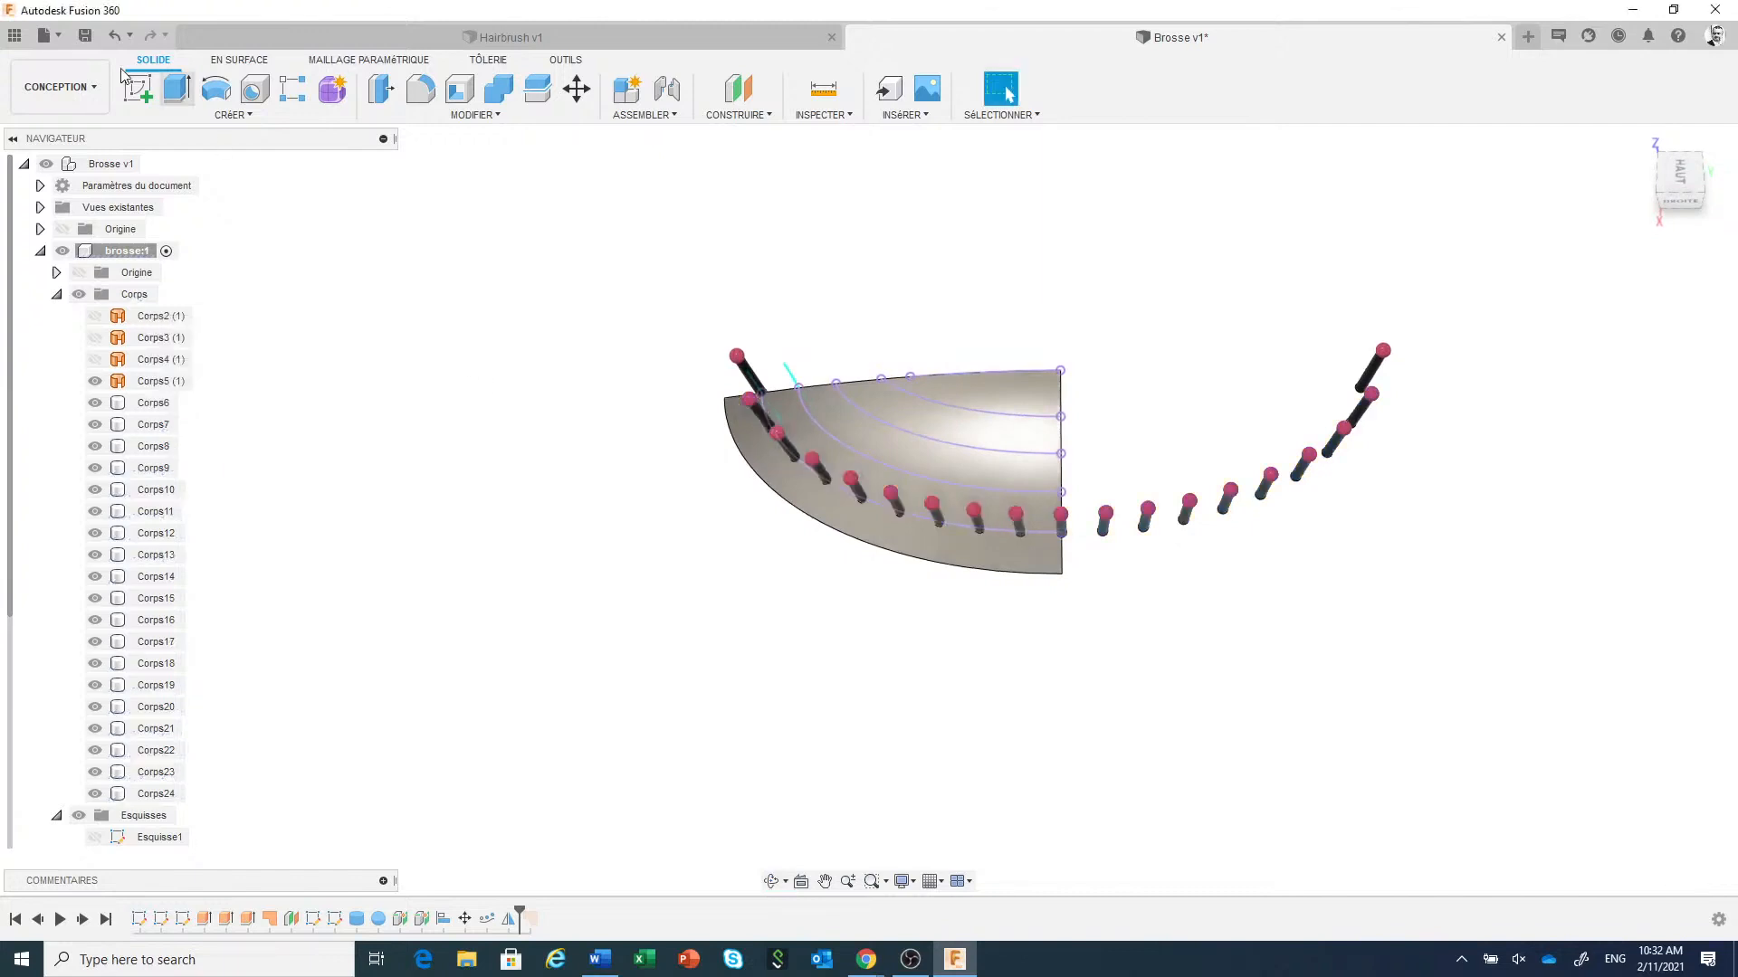
Undo the mirror of the bristle faces.
left_click(112, 37)
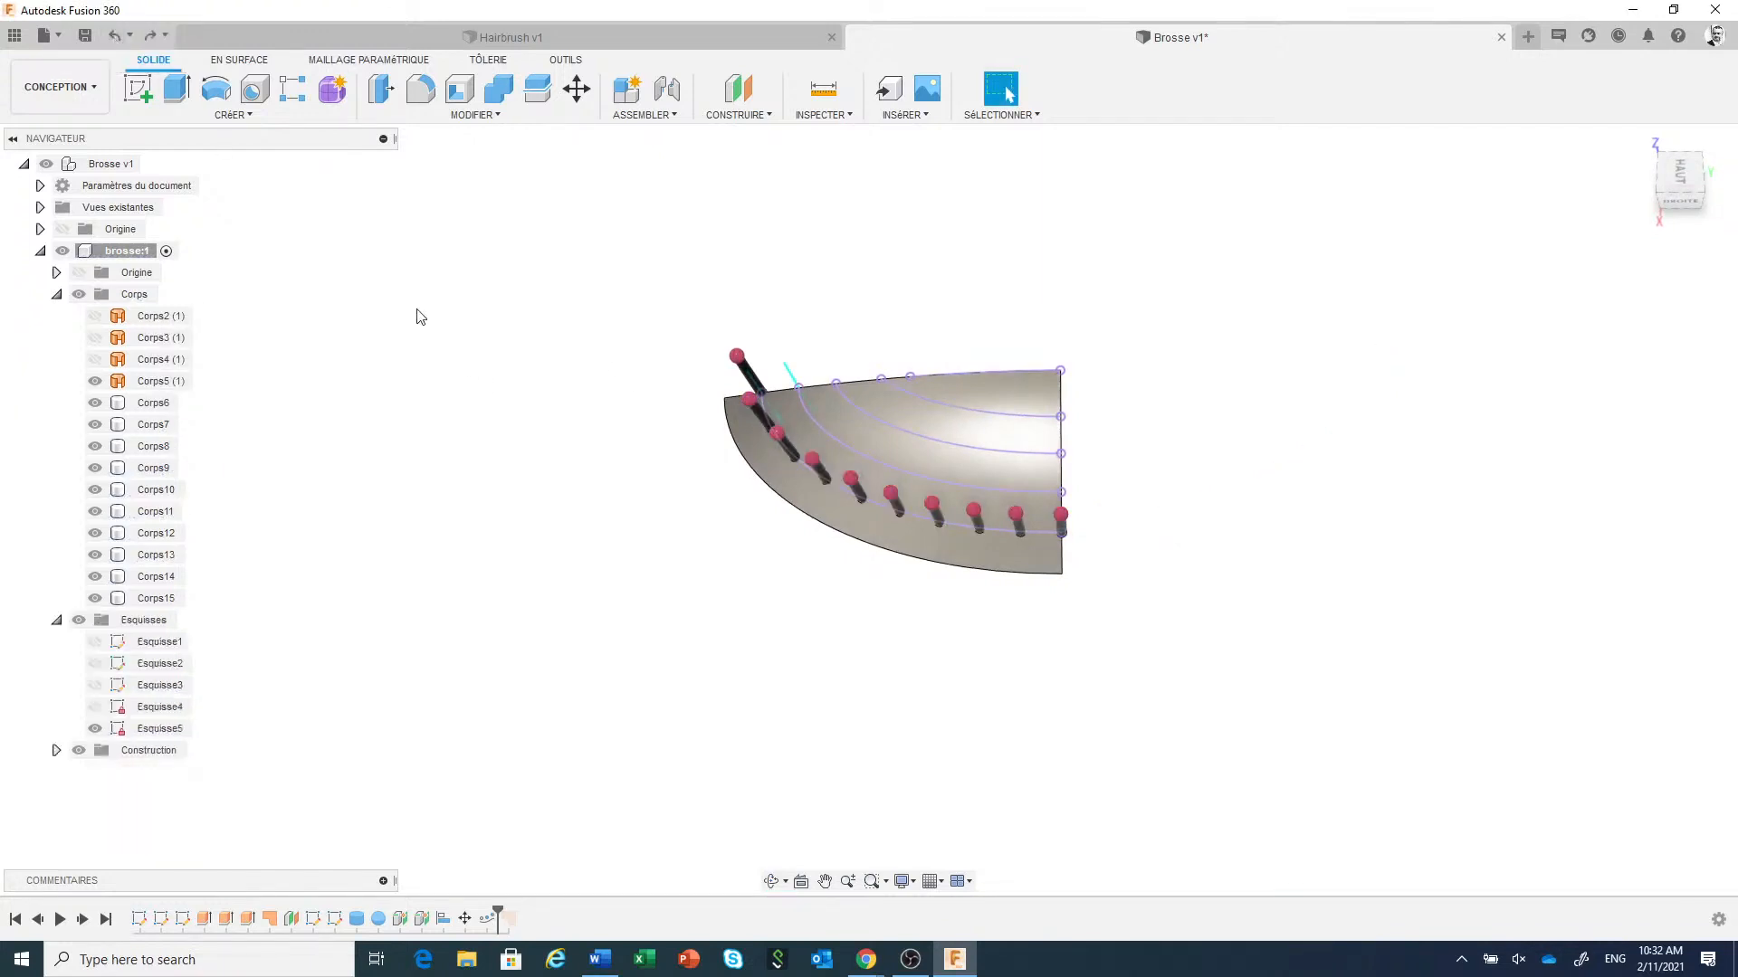
Mirror the bristle bodies Corps7 to Corps15, leaving out Corps6, across the XZ origin plane with the Join operation.
left_click(1680, 176)
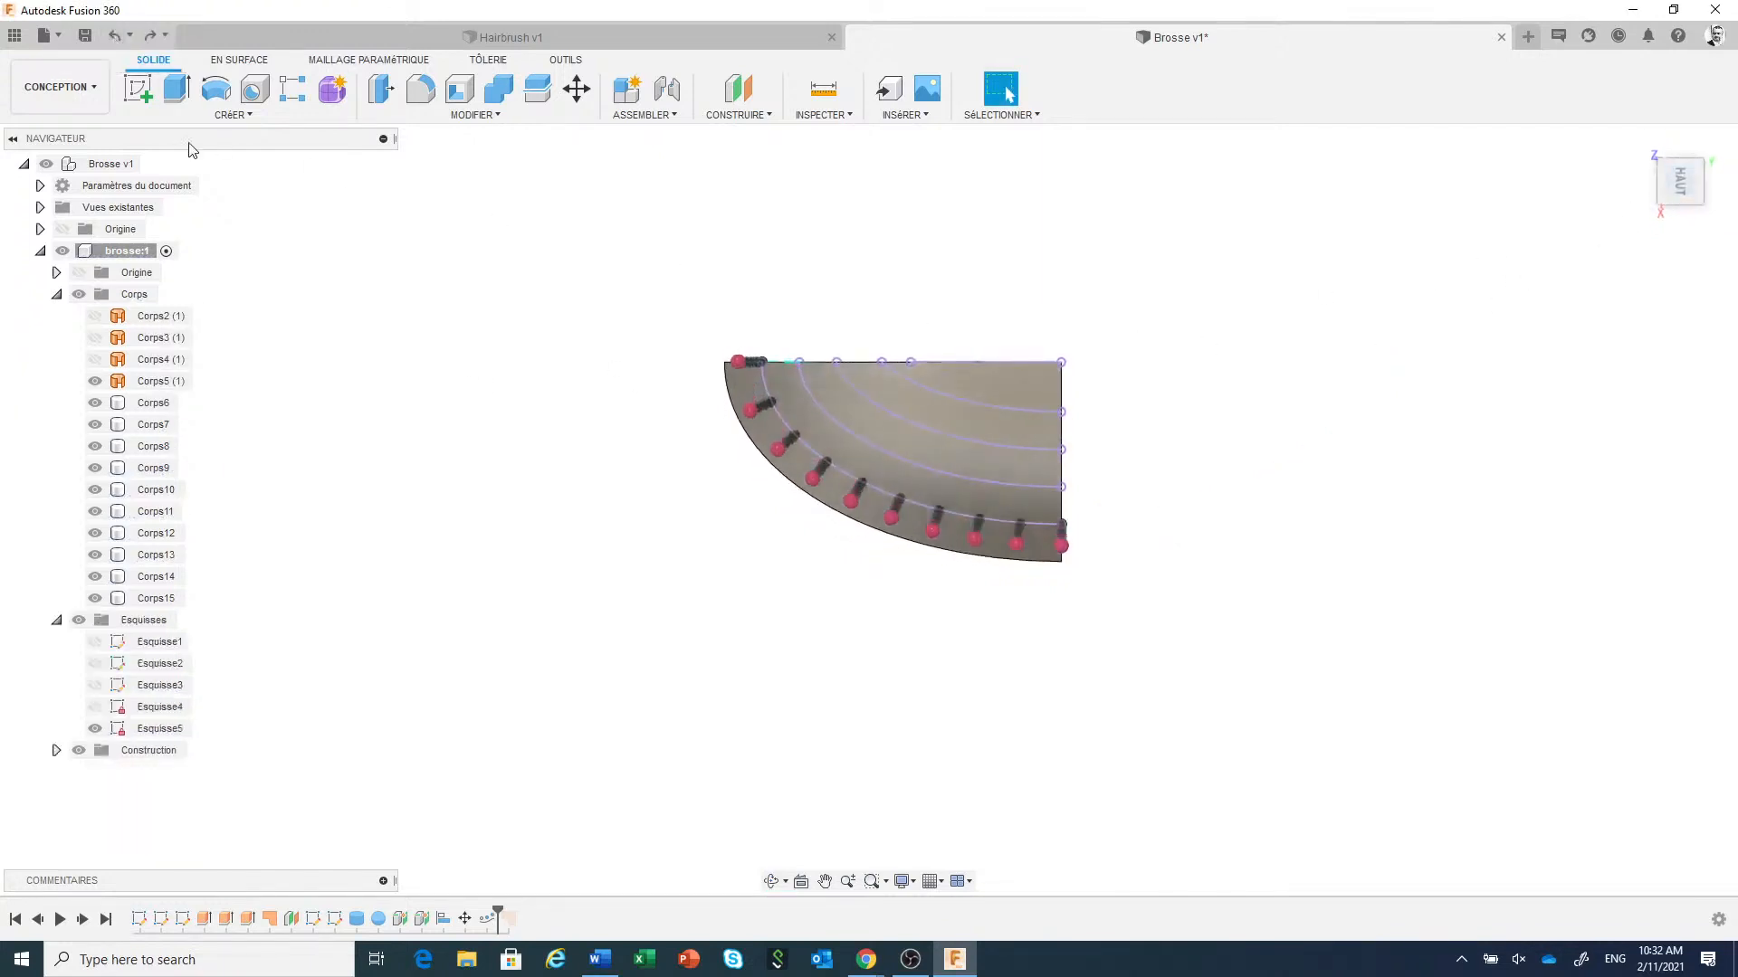
left_click(213, 118)
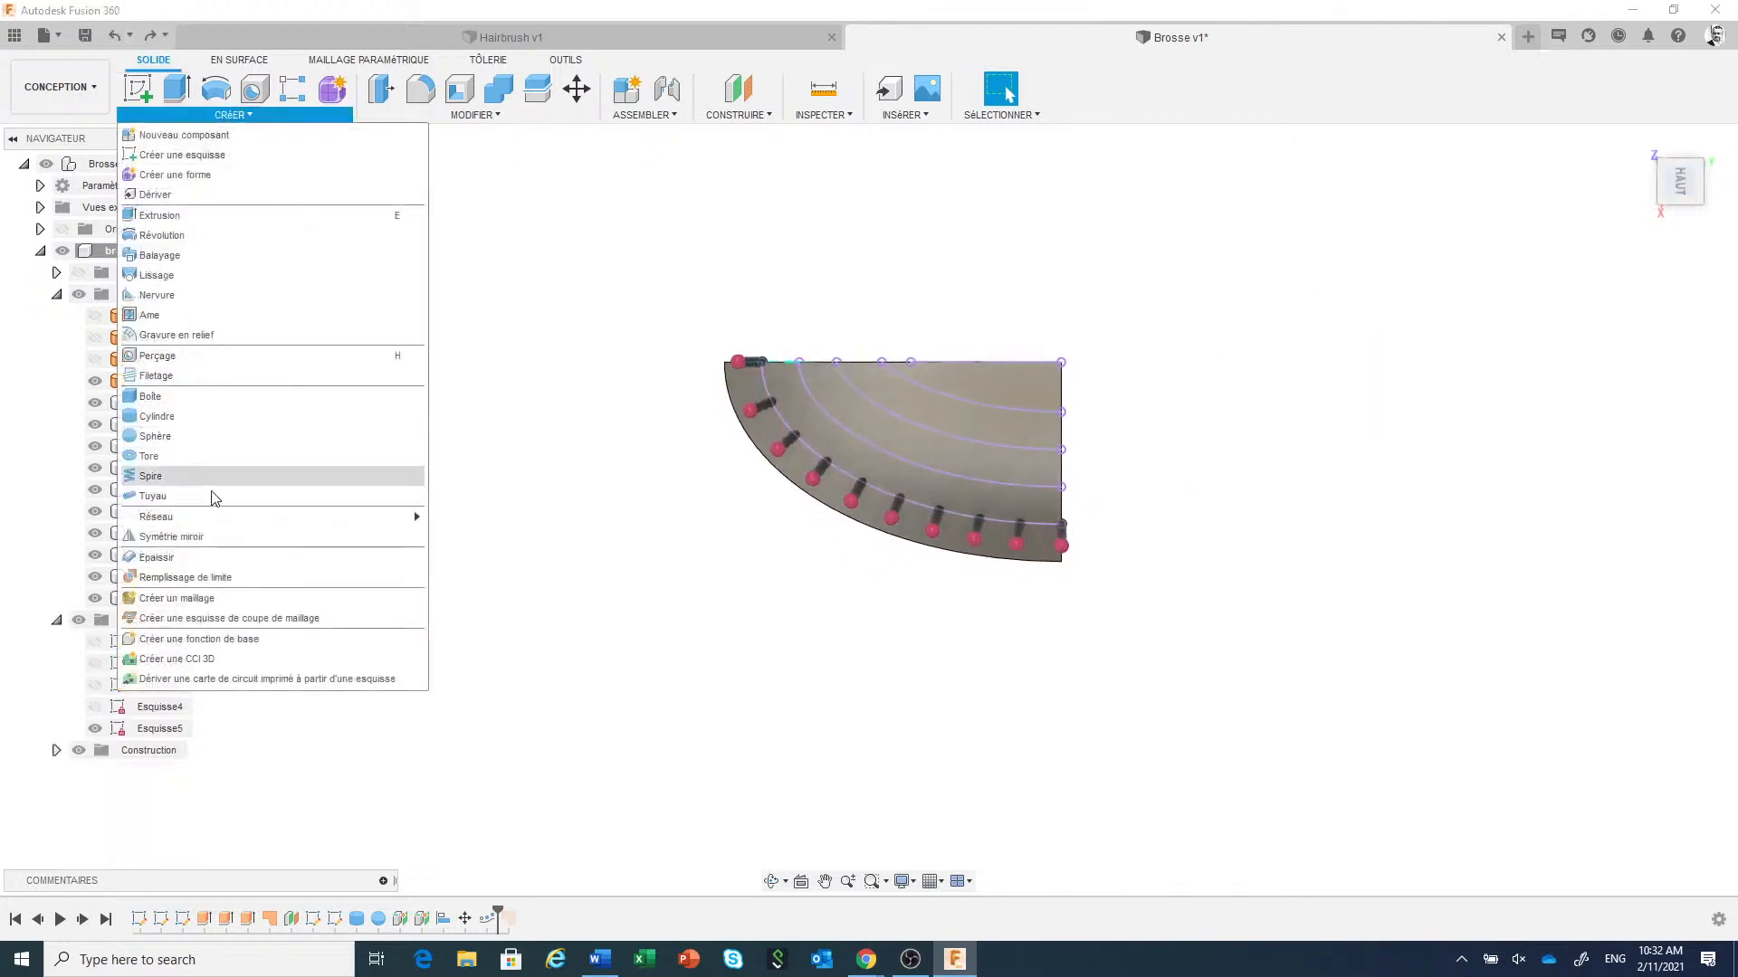
left_click(198, 537)
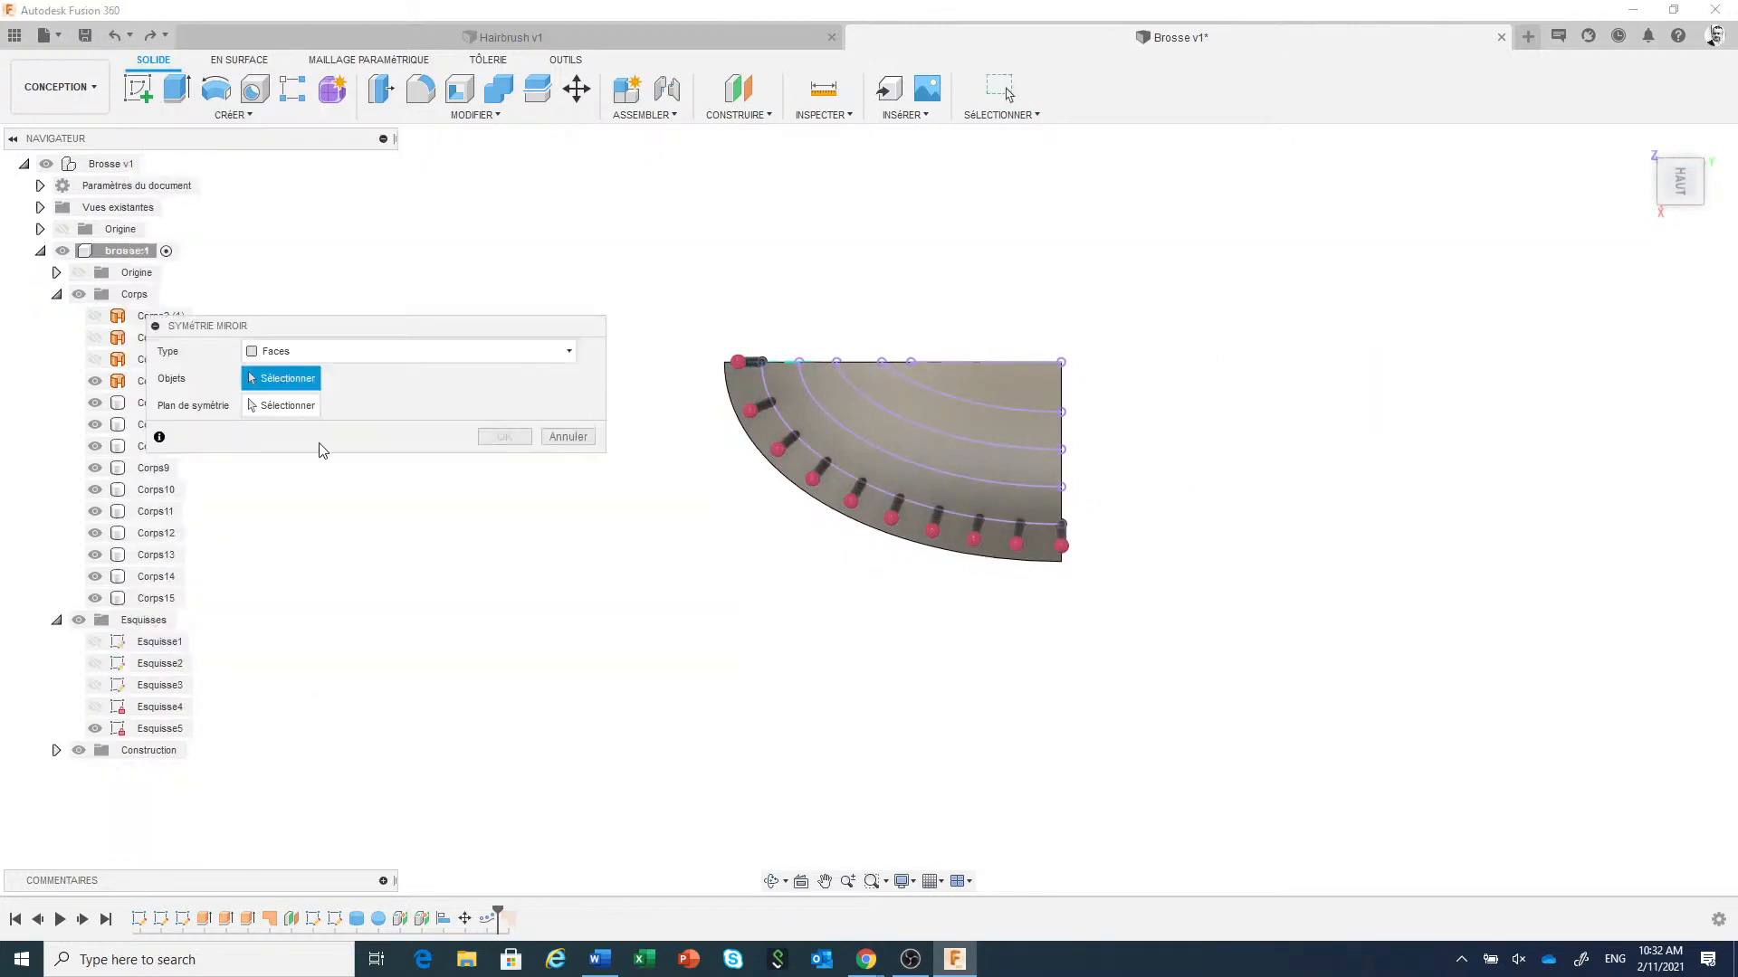
left_click(432, 355)
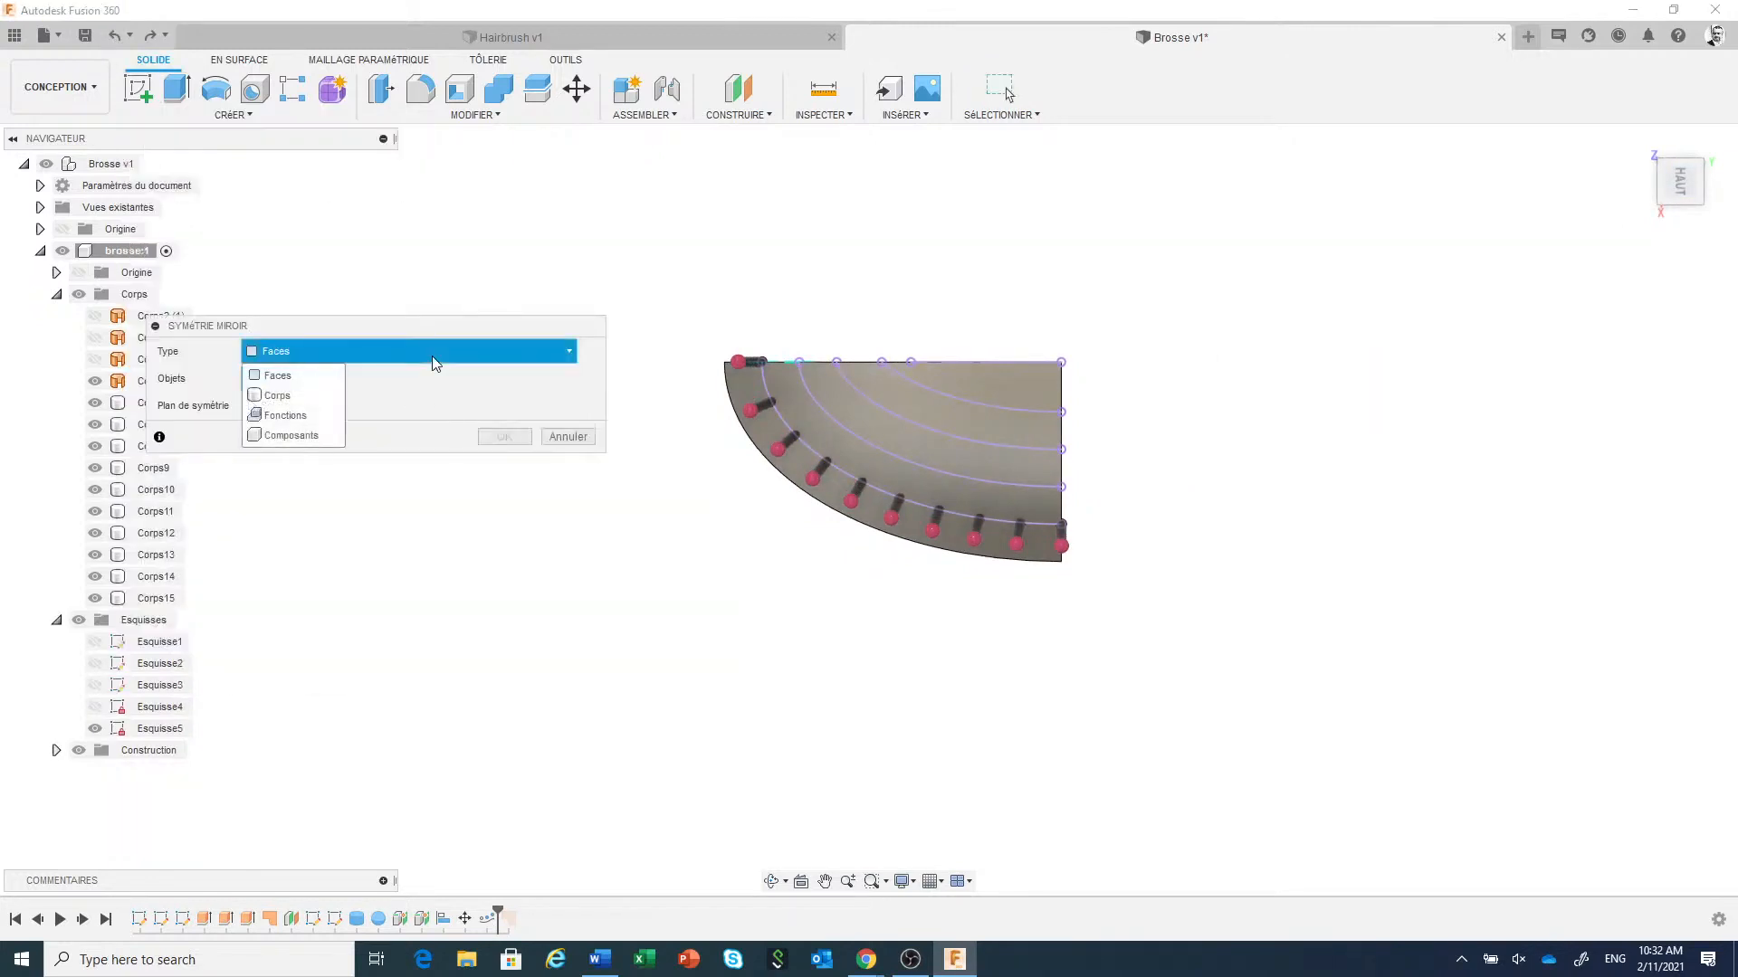
left_click(317, 406)
left_click_drag(656, 661, 1146, 394)
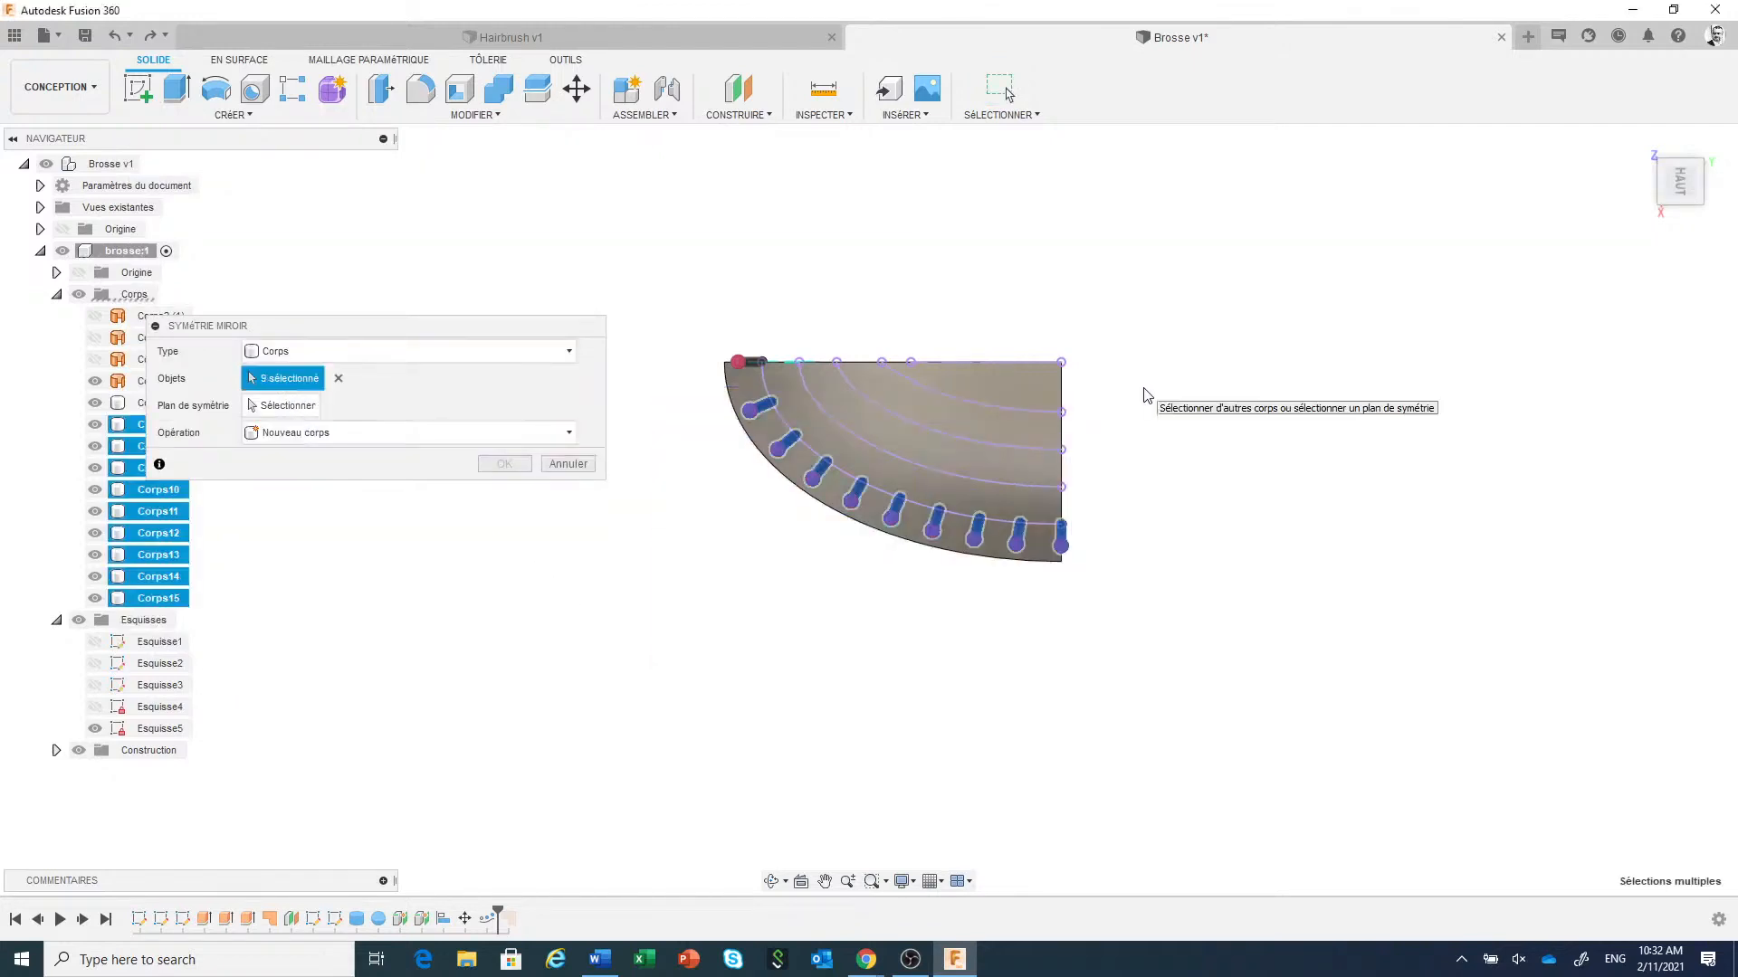
left_click(287, 405)
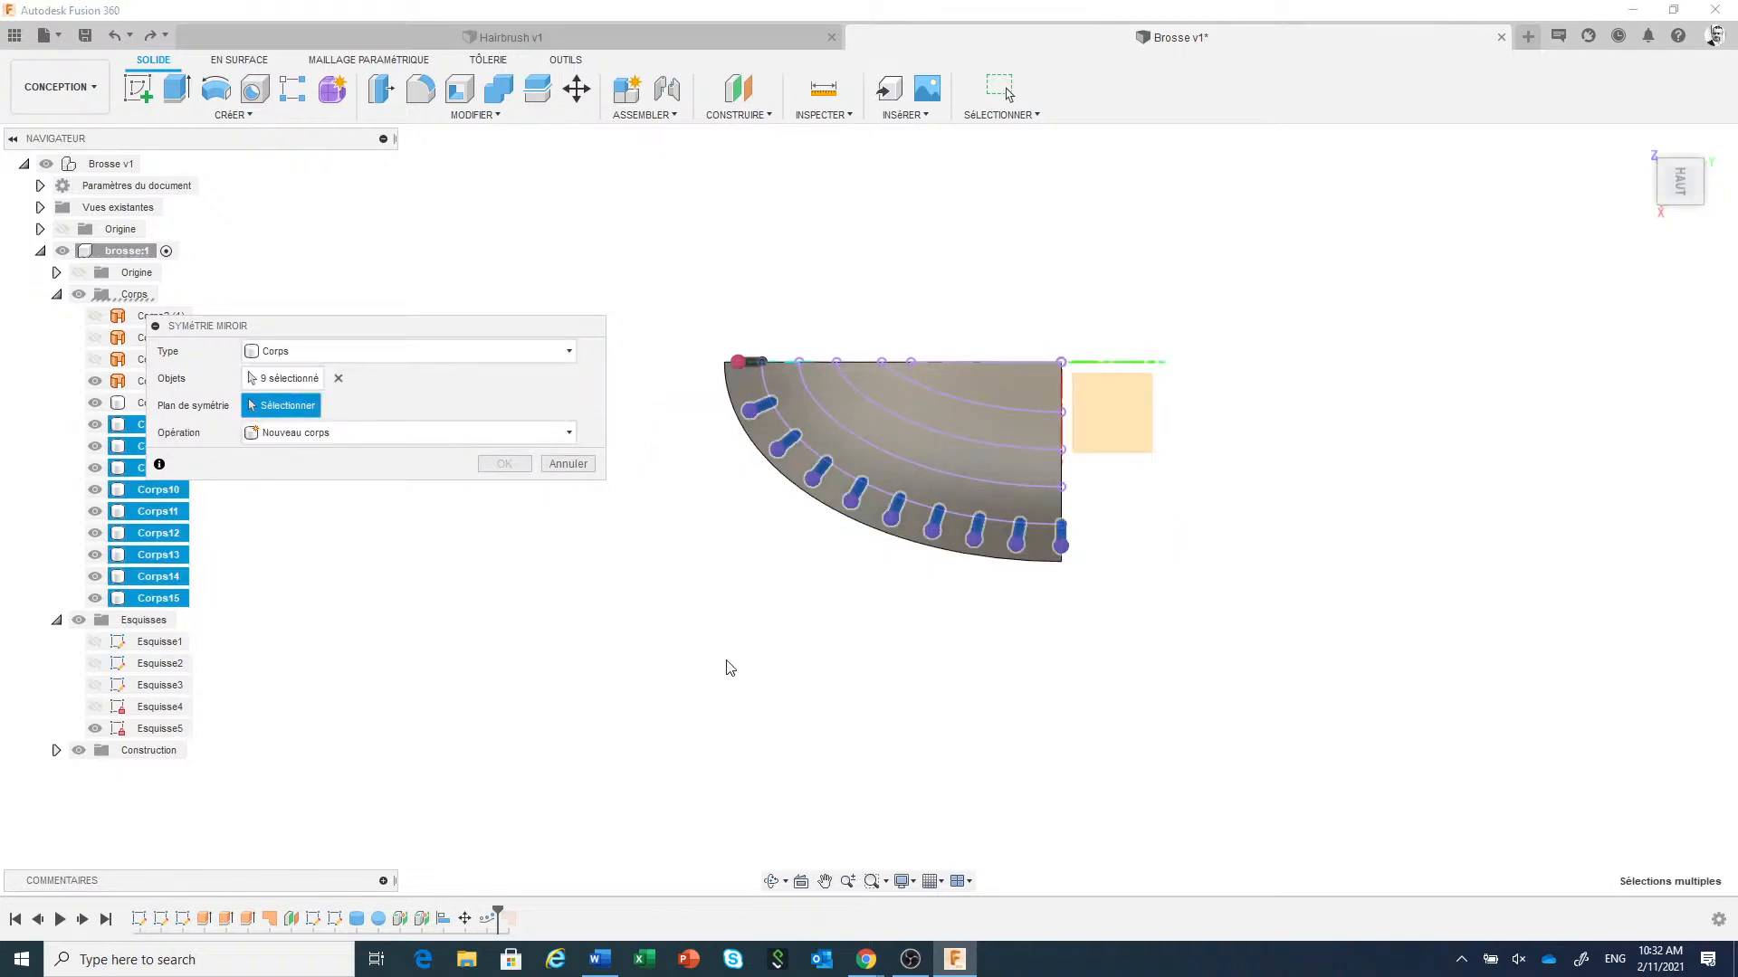
middle_click_drag(979, 750, 954, 667, "shift")
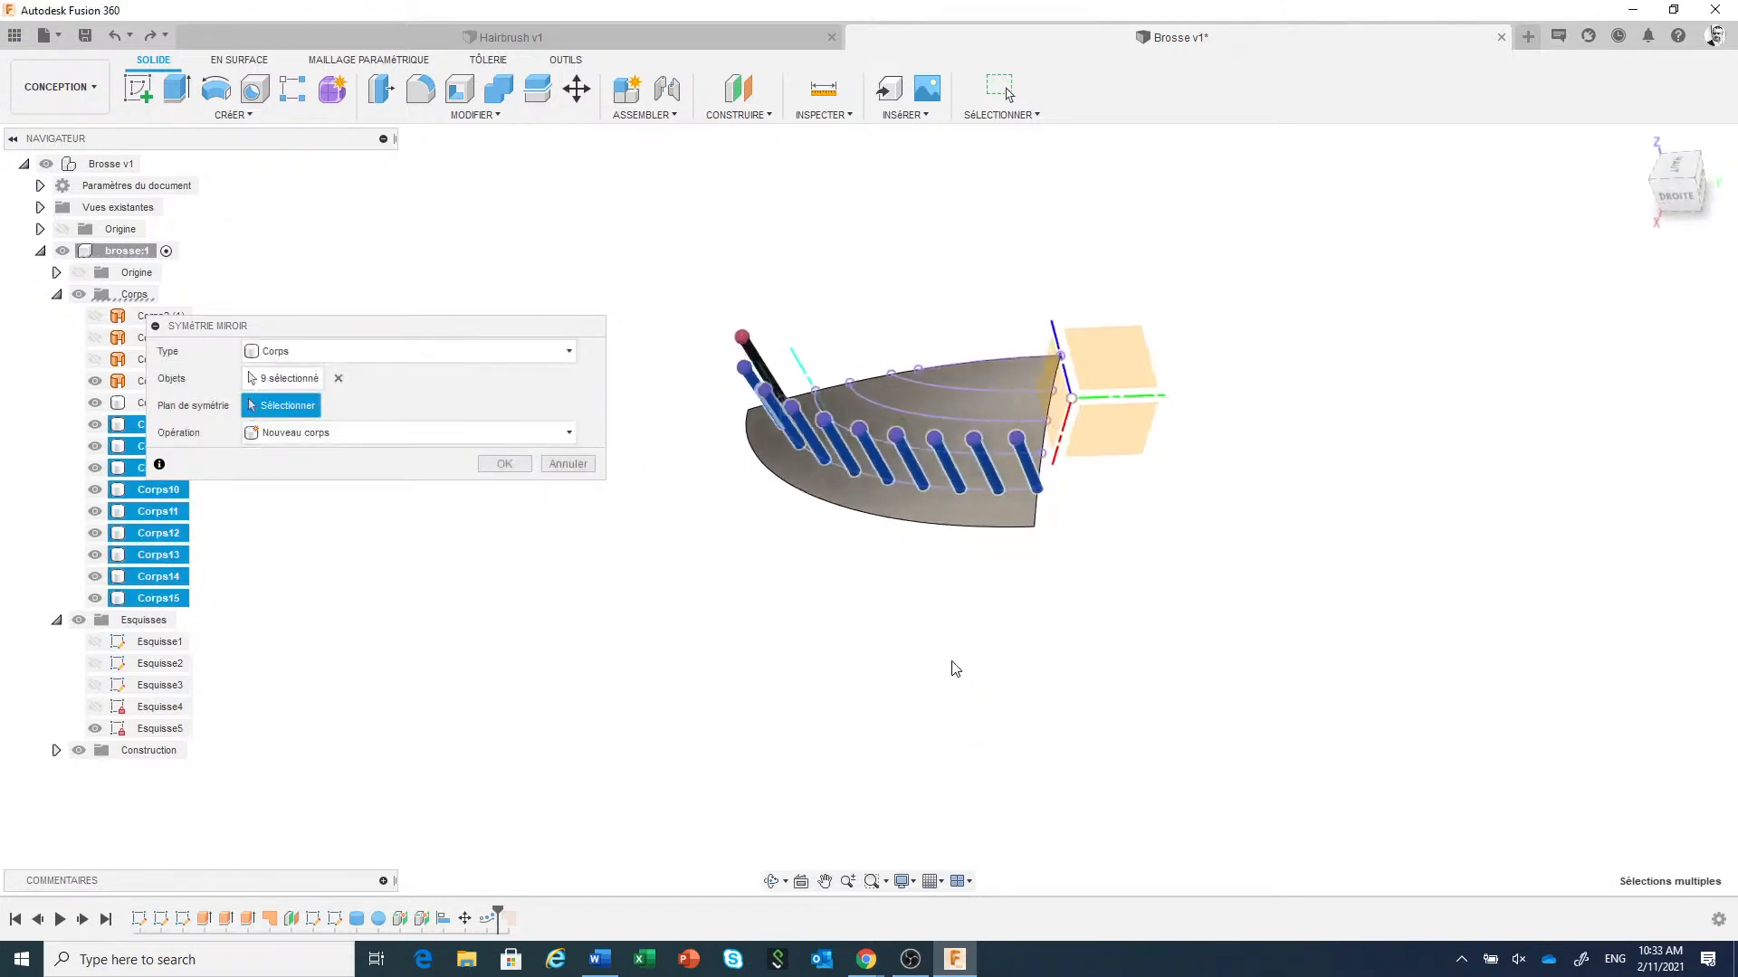
left_click(1047, 395)
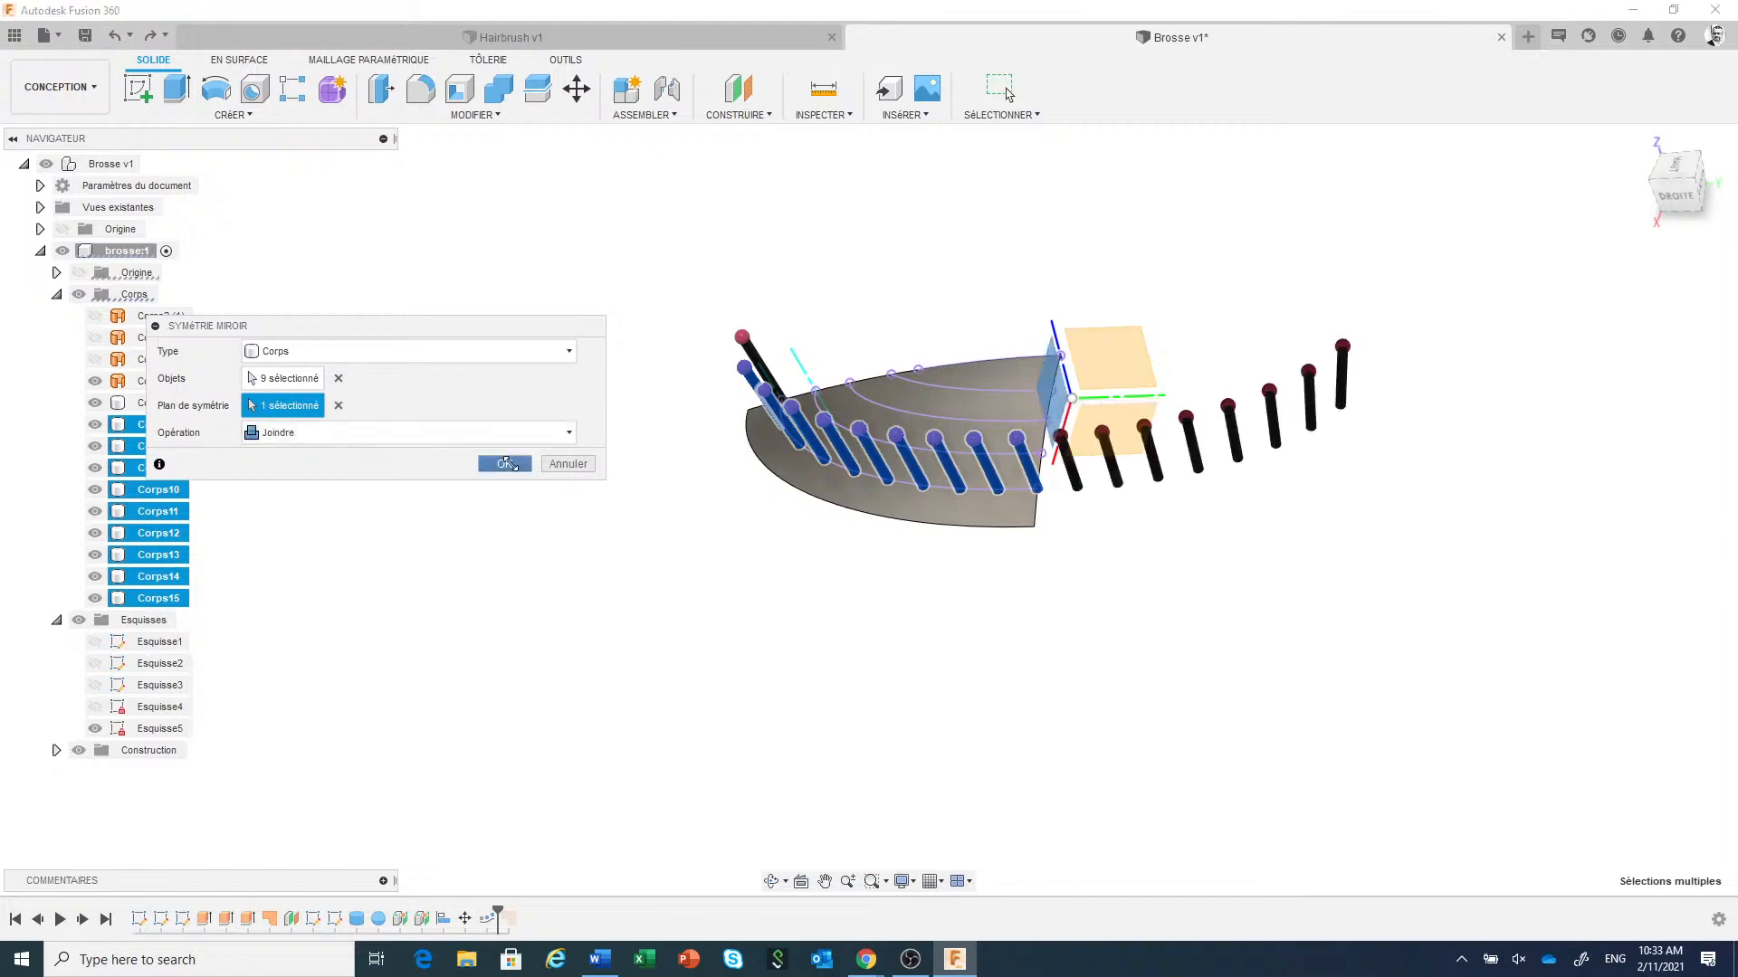
left_click(504, 463)
Mirror 16 bristle bodies of the half ring, leaving out those at its two ends, across the YZ origin plane as new bodies.
left_click(1675, 165)
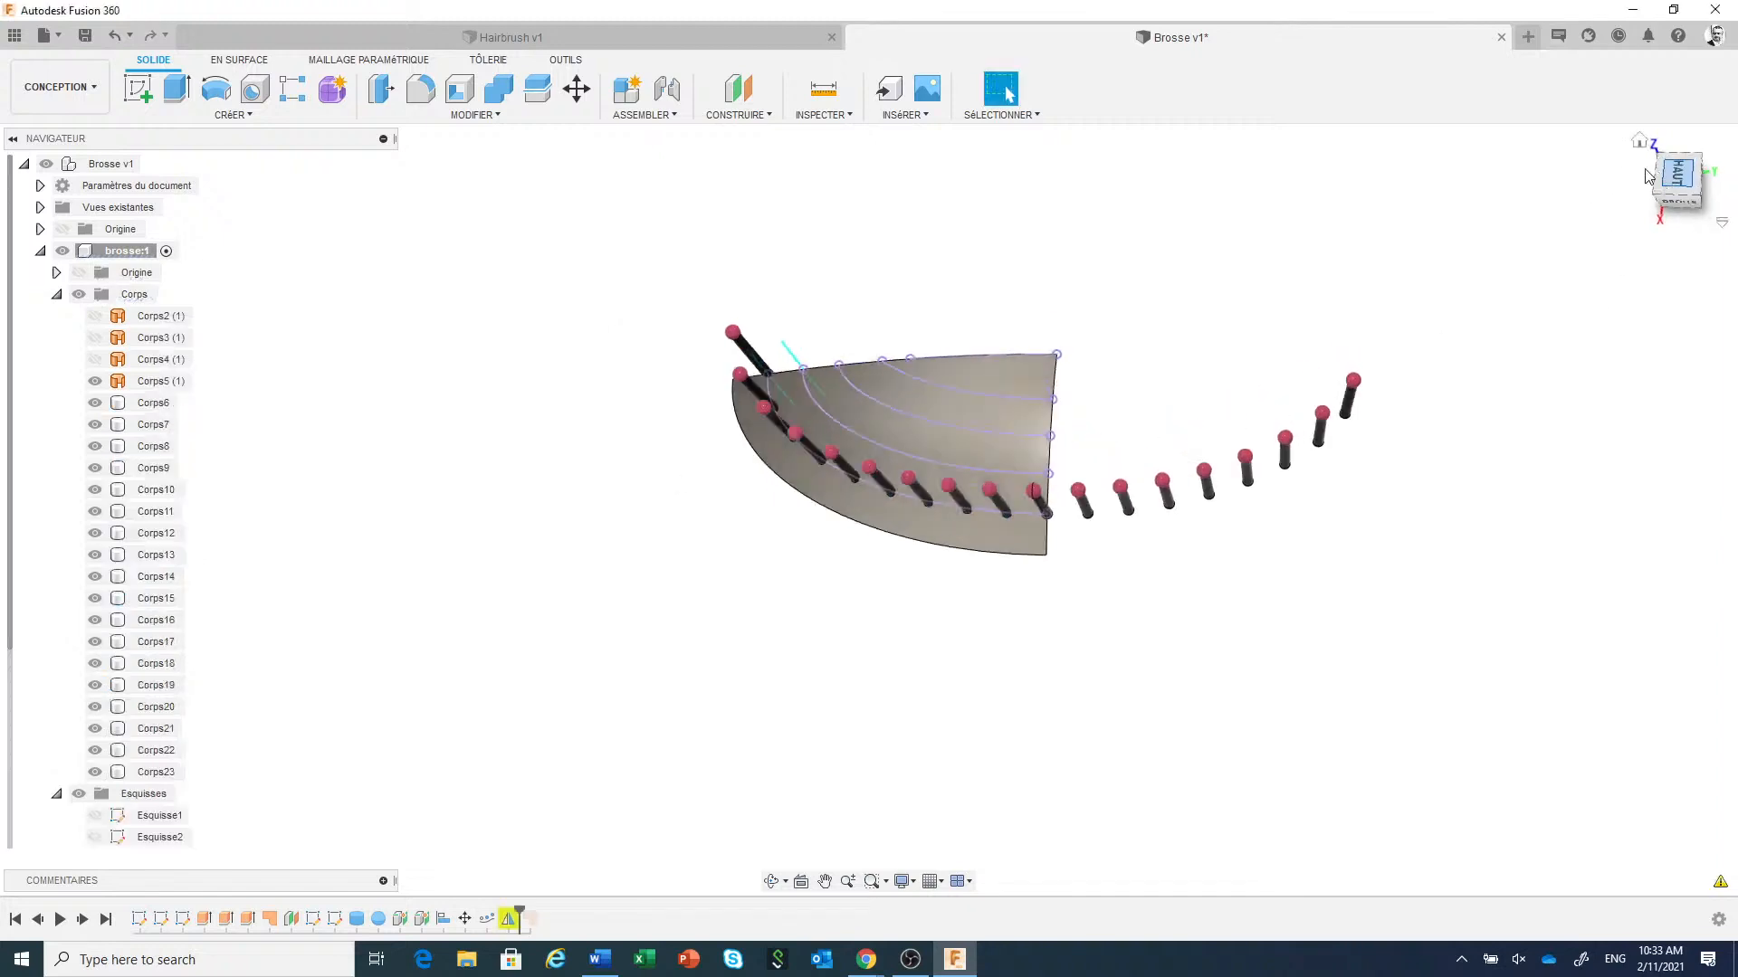
right_click(1276, 279)
left_click(1280, 223)
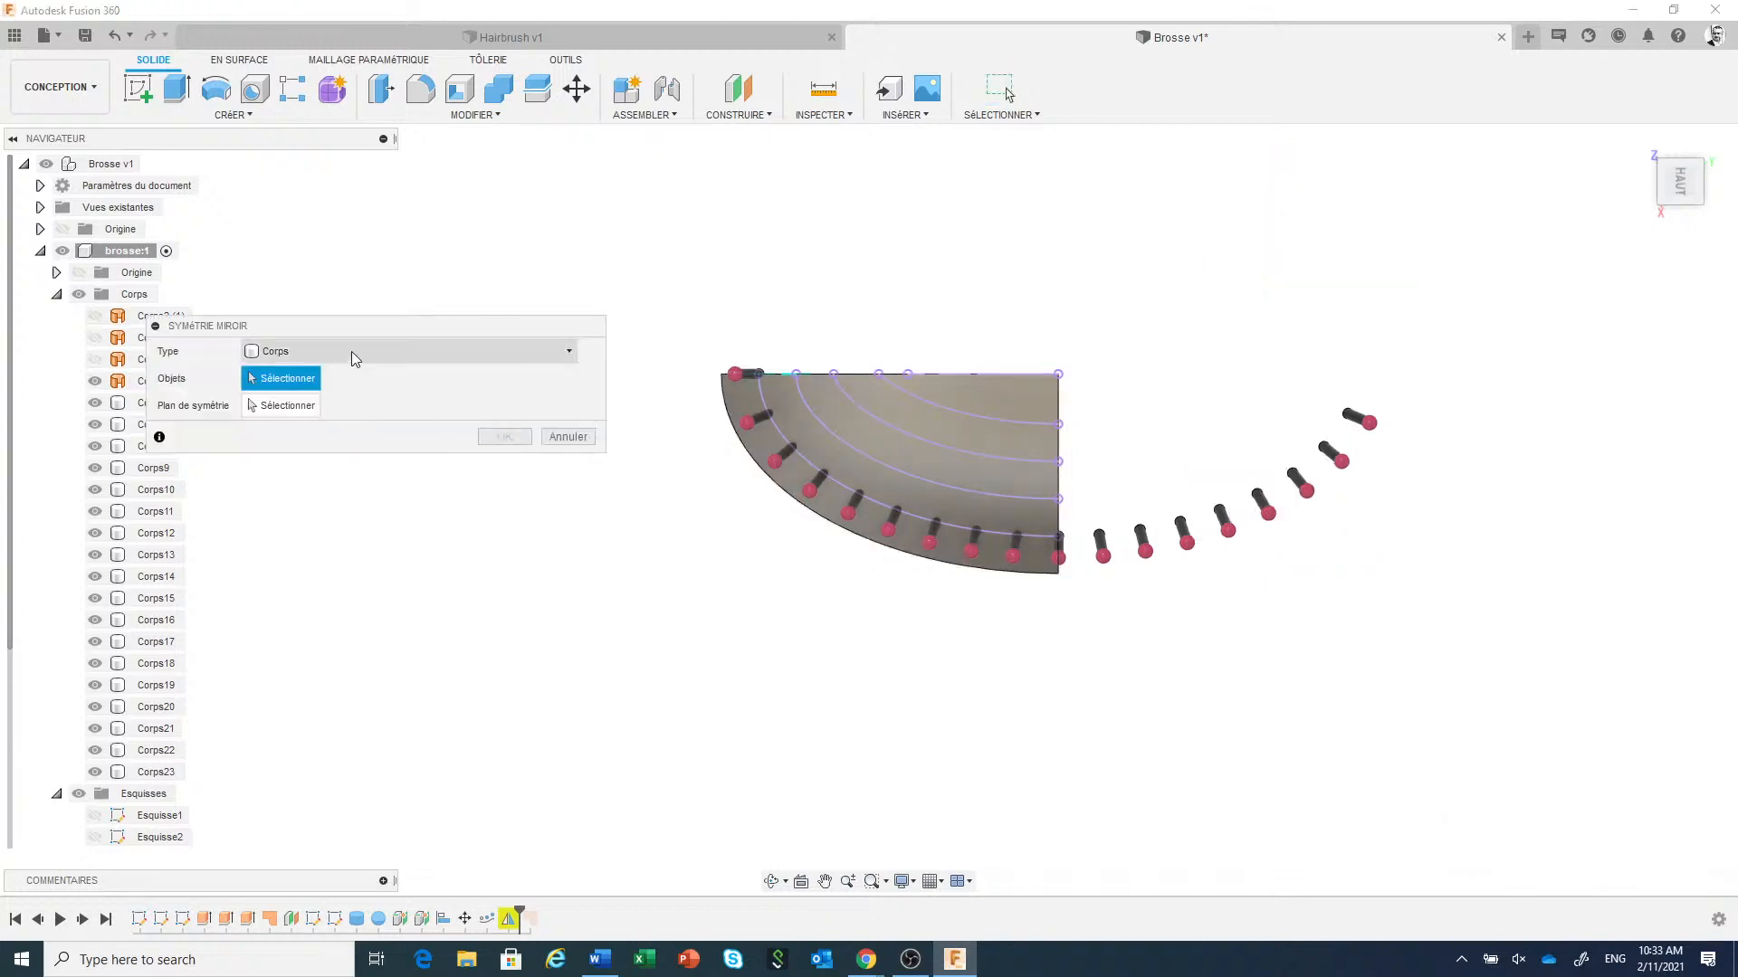
mouse_move(681, 707)
left_mouse_down()
mouse_move(851, 597)
mouse_move(1389, 432)
mouse_move(1383, 415)
left_mouse_up()
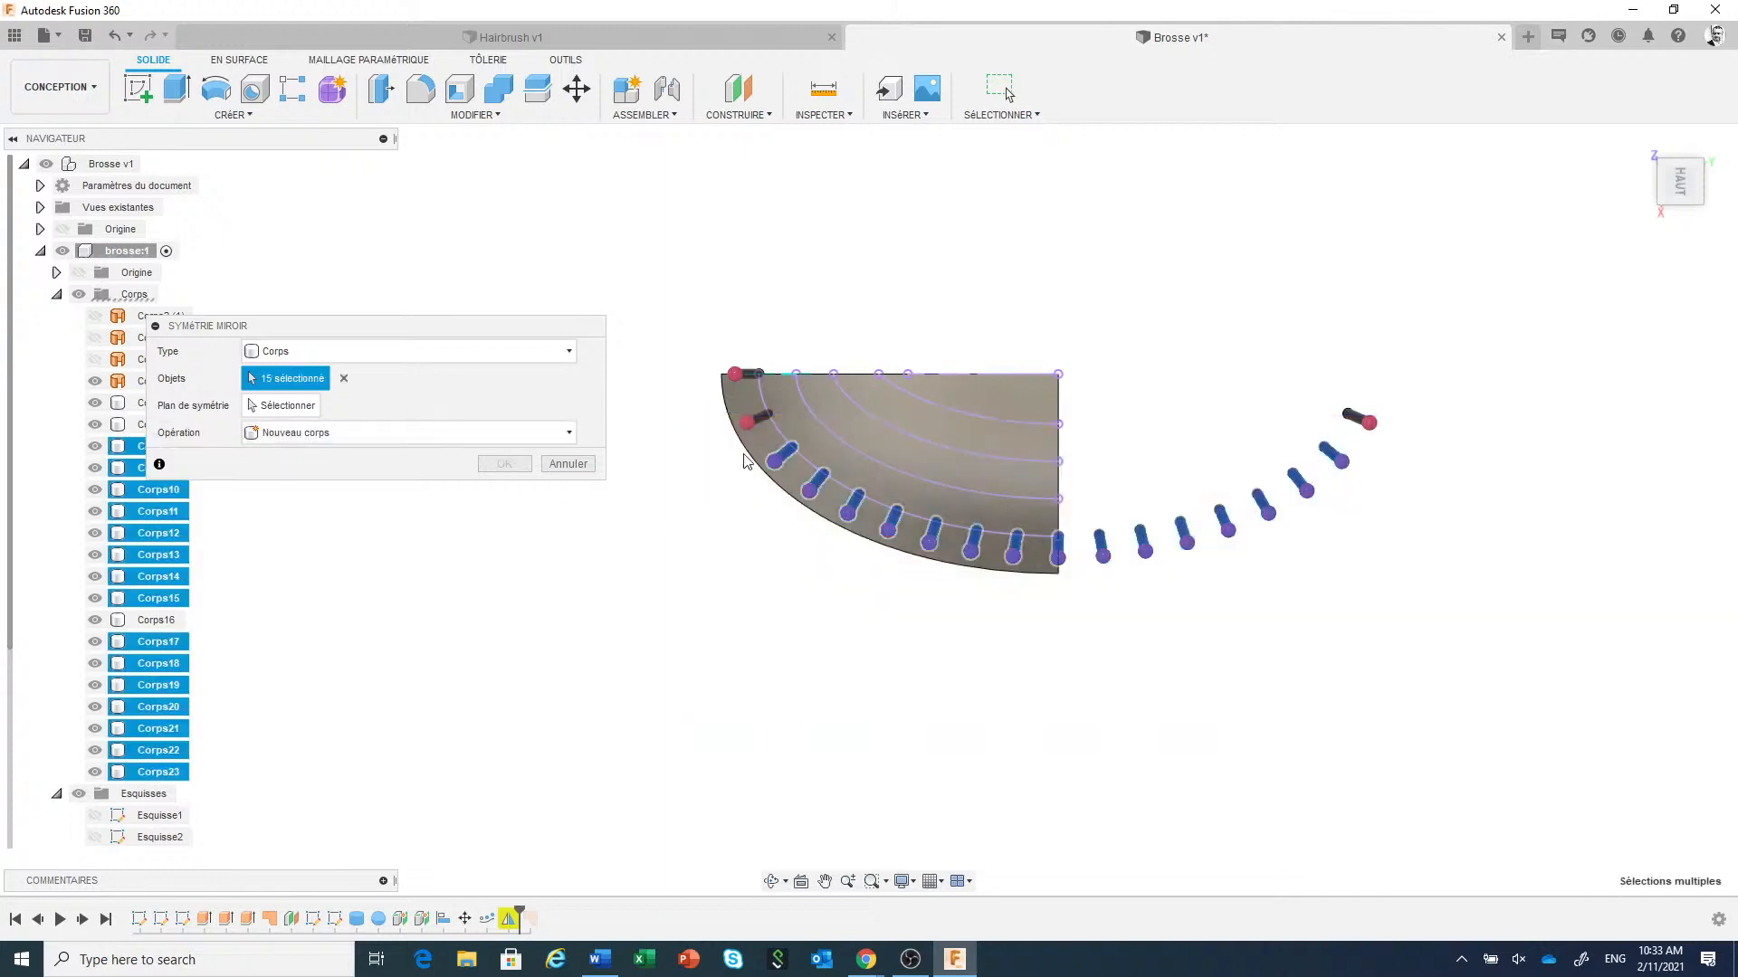
left_click(757, 417)
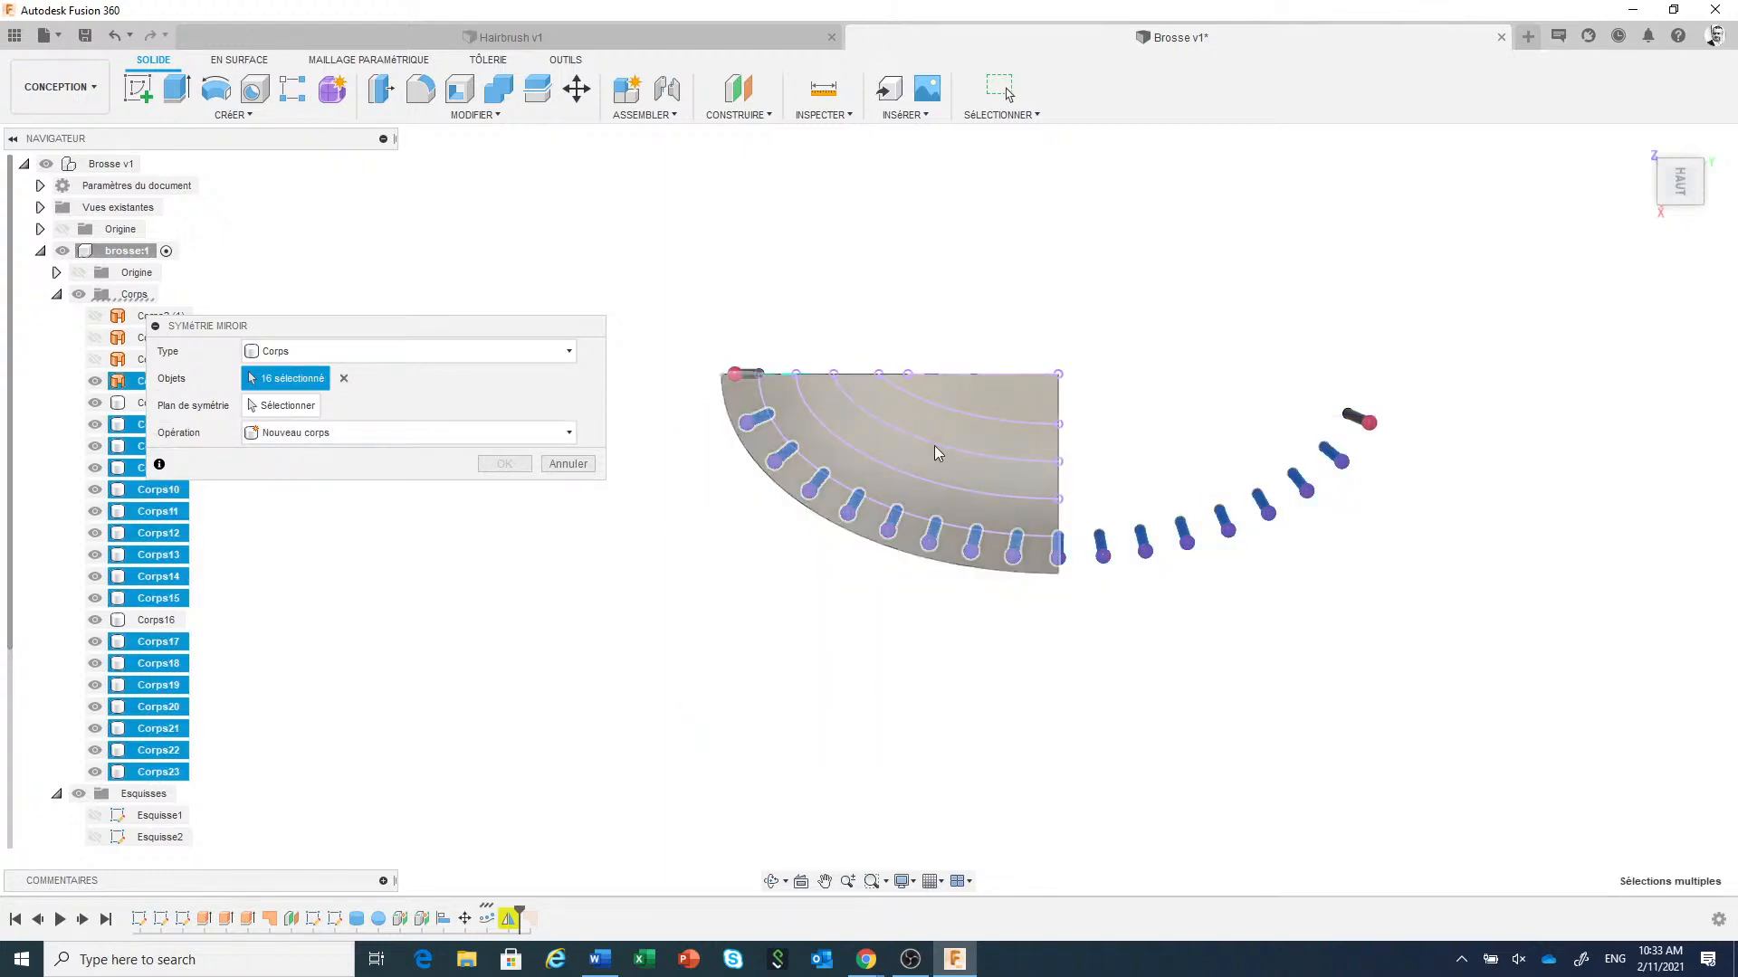
left_click(287, 406)
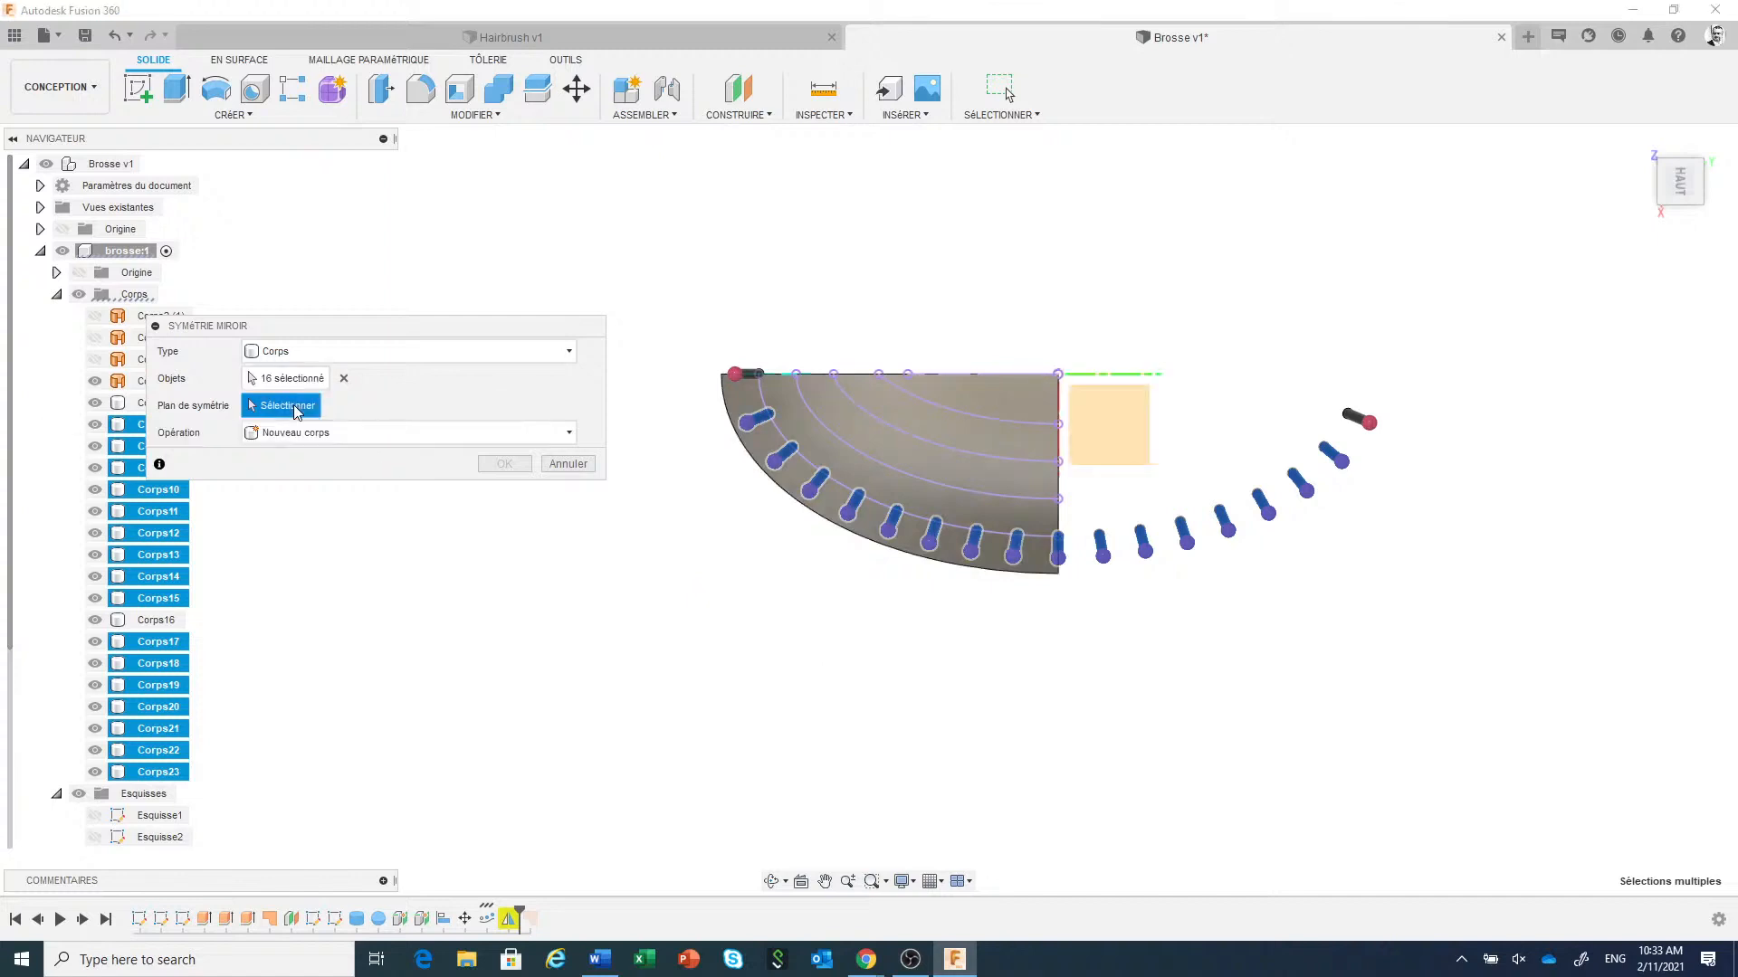
middle_click_drag(1171, 718, 1170, 539, "shift")
left_click(1129, 392)
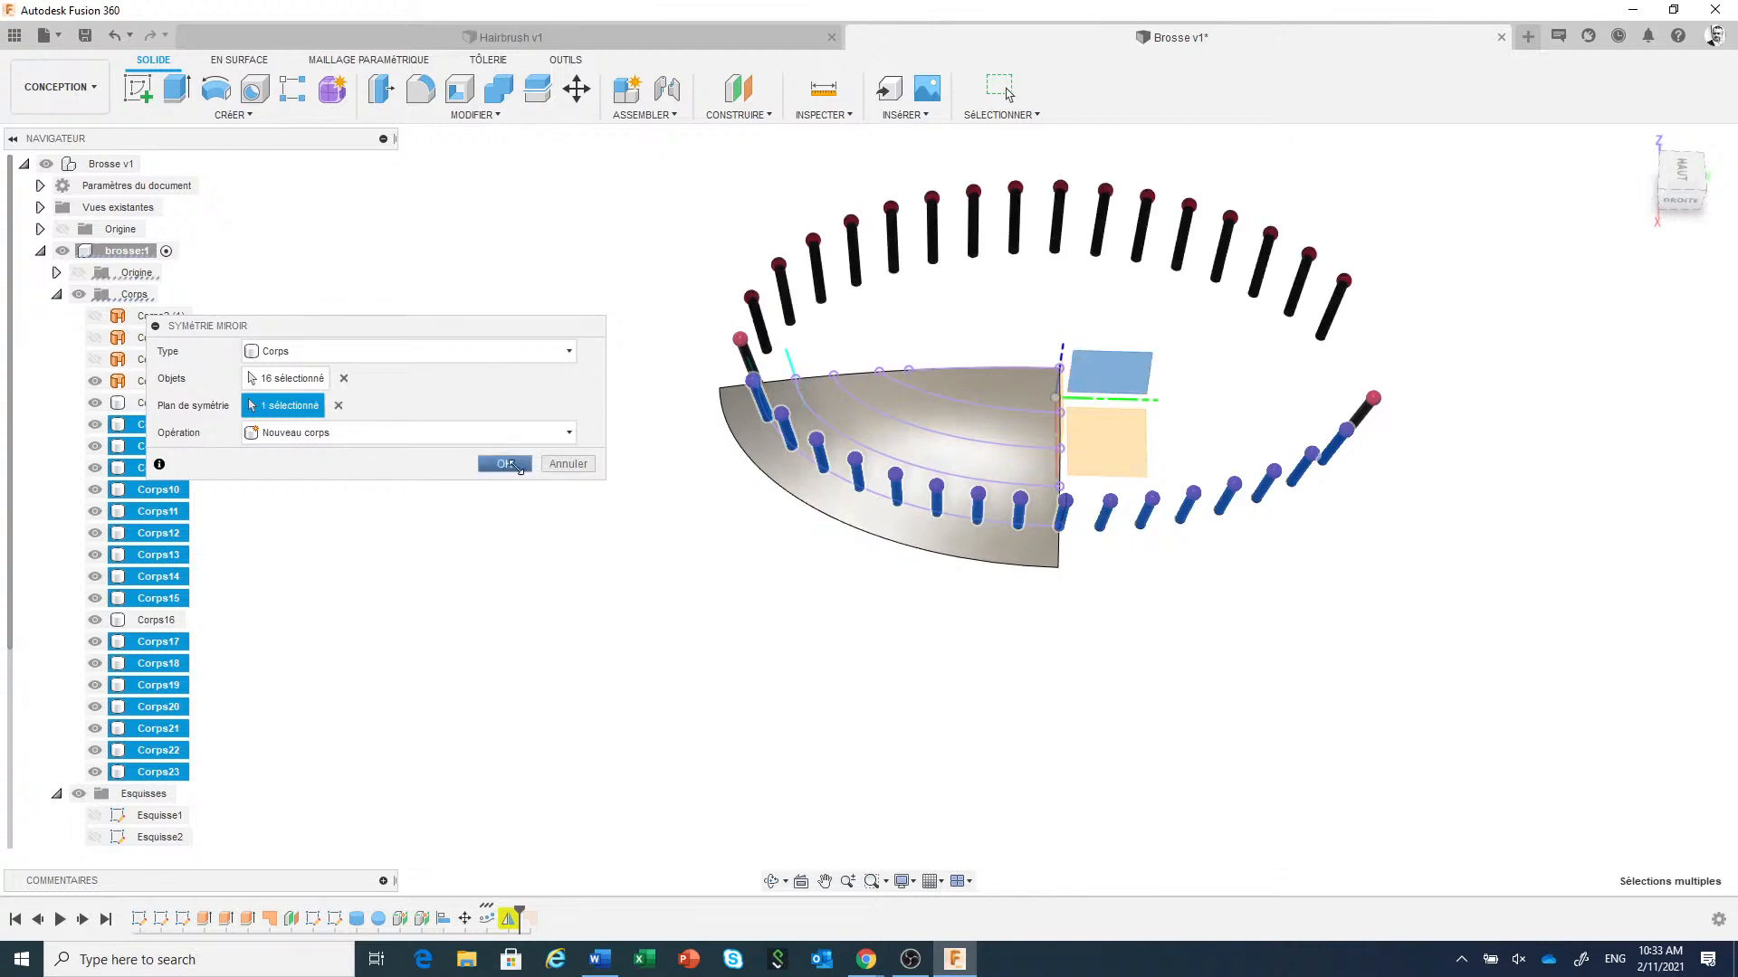
left_click(519, 466)
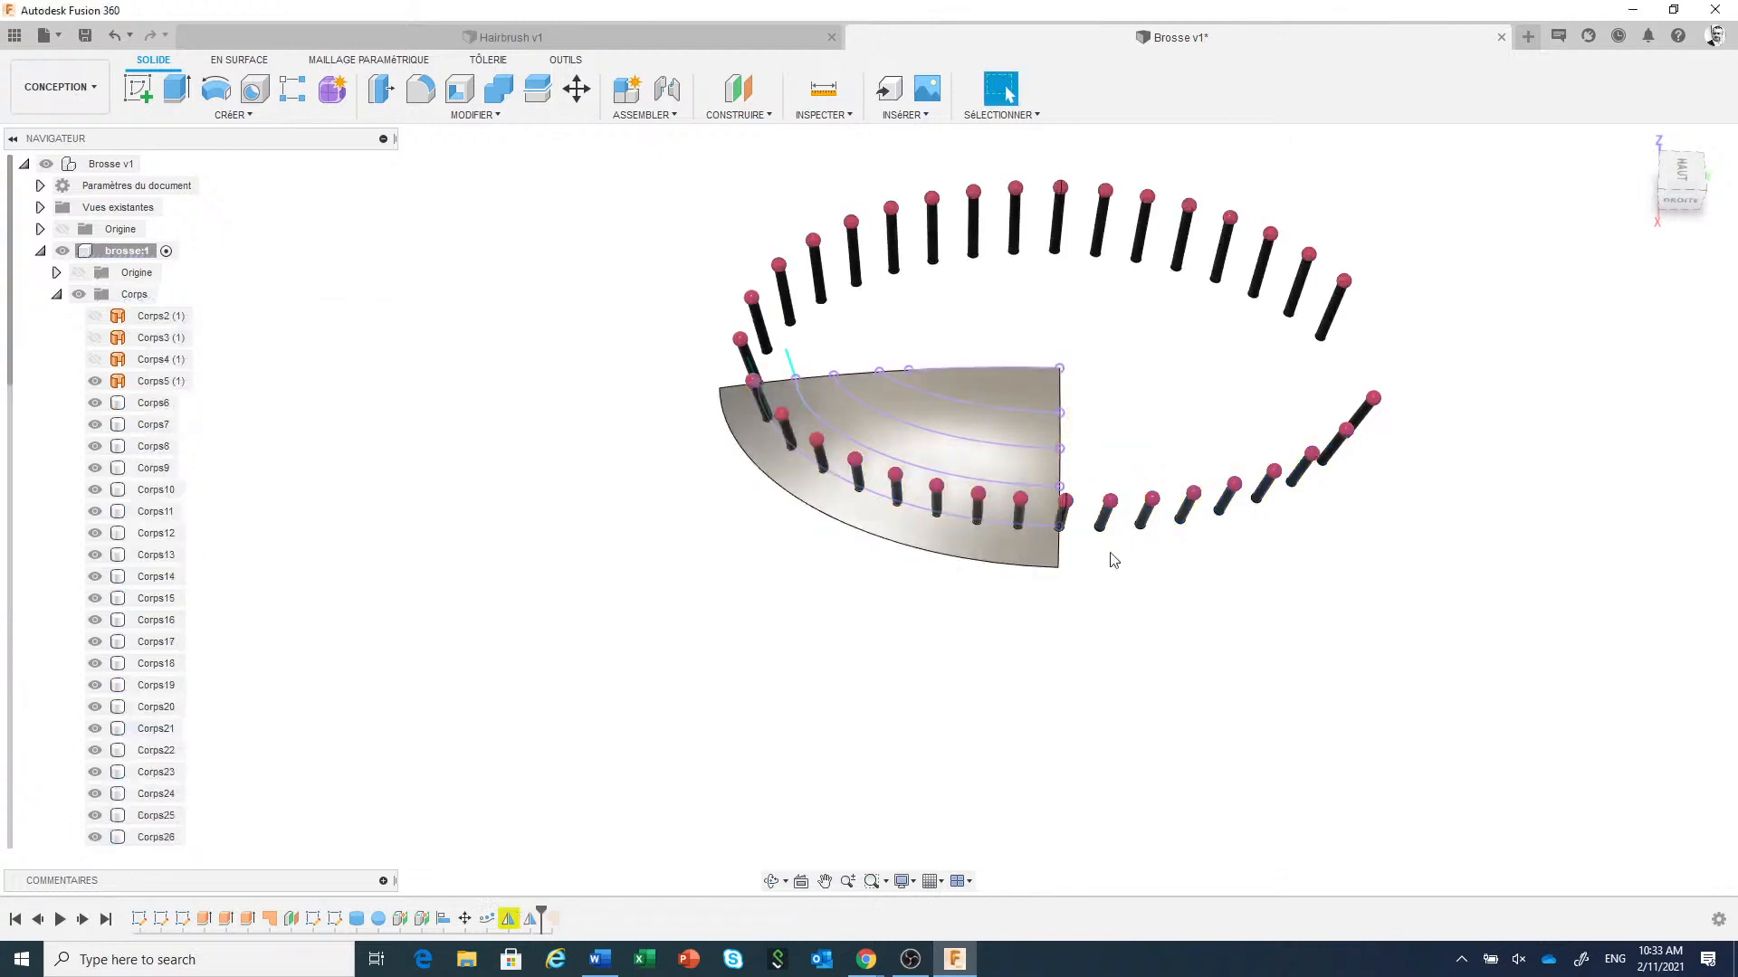
Undo both body mirrors, leaving only the patterned quarter row of bristles.
left_click(116, 42)
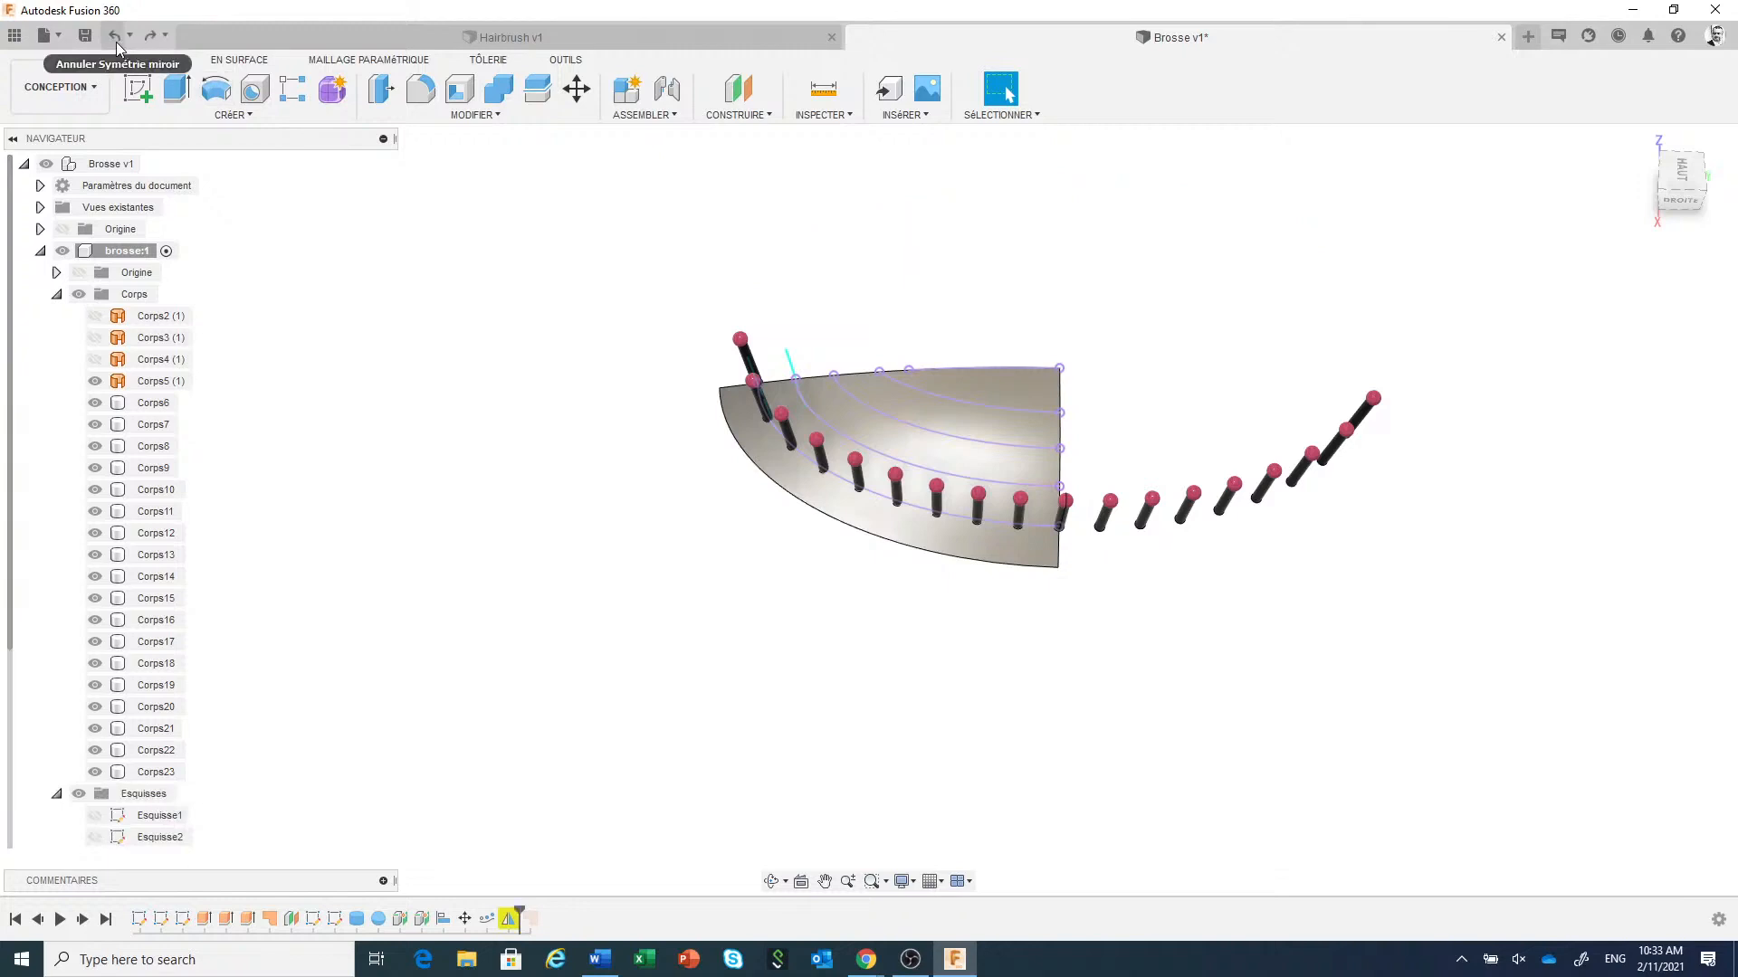
left_click(115, 42)
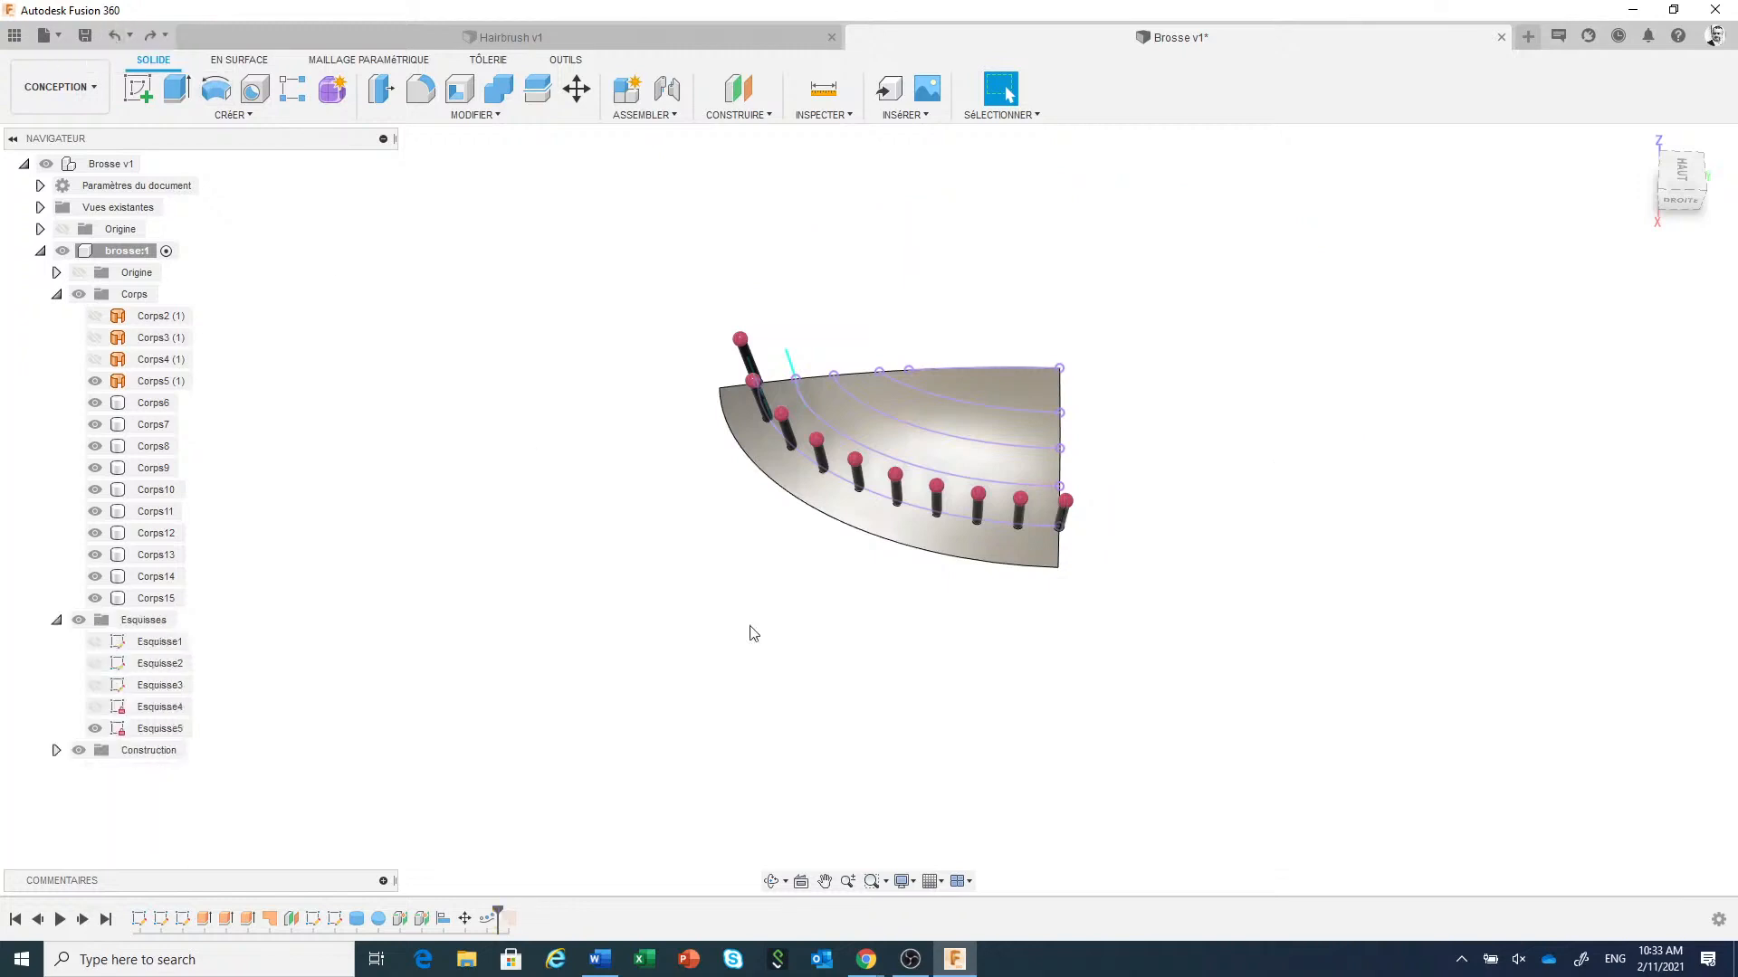
Mirror the bristle bodies Corps6 to Corps14, leaving out Corps15, across the XZ origin plane as new bodies.
left_click(1680, 172)
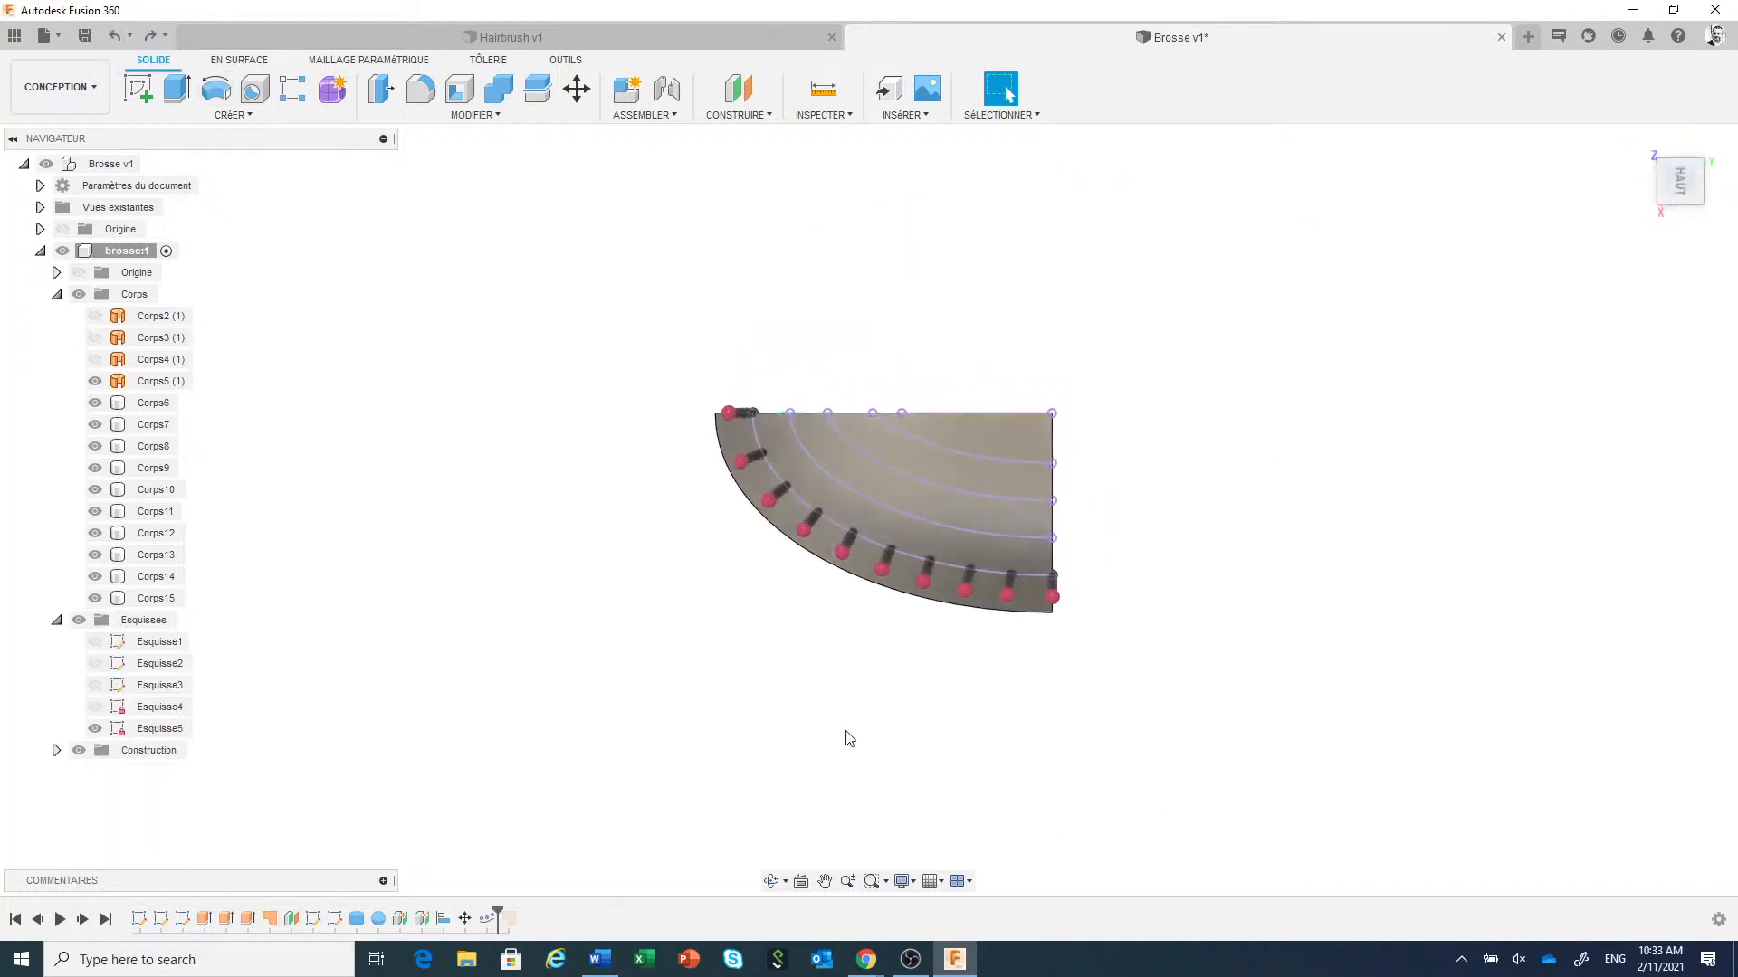
left_click(243, 116)
left_click(171, 537)
left_click_drag(574, 693, 1028, 347)
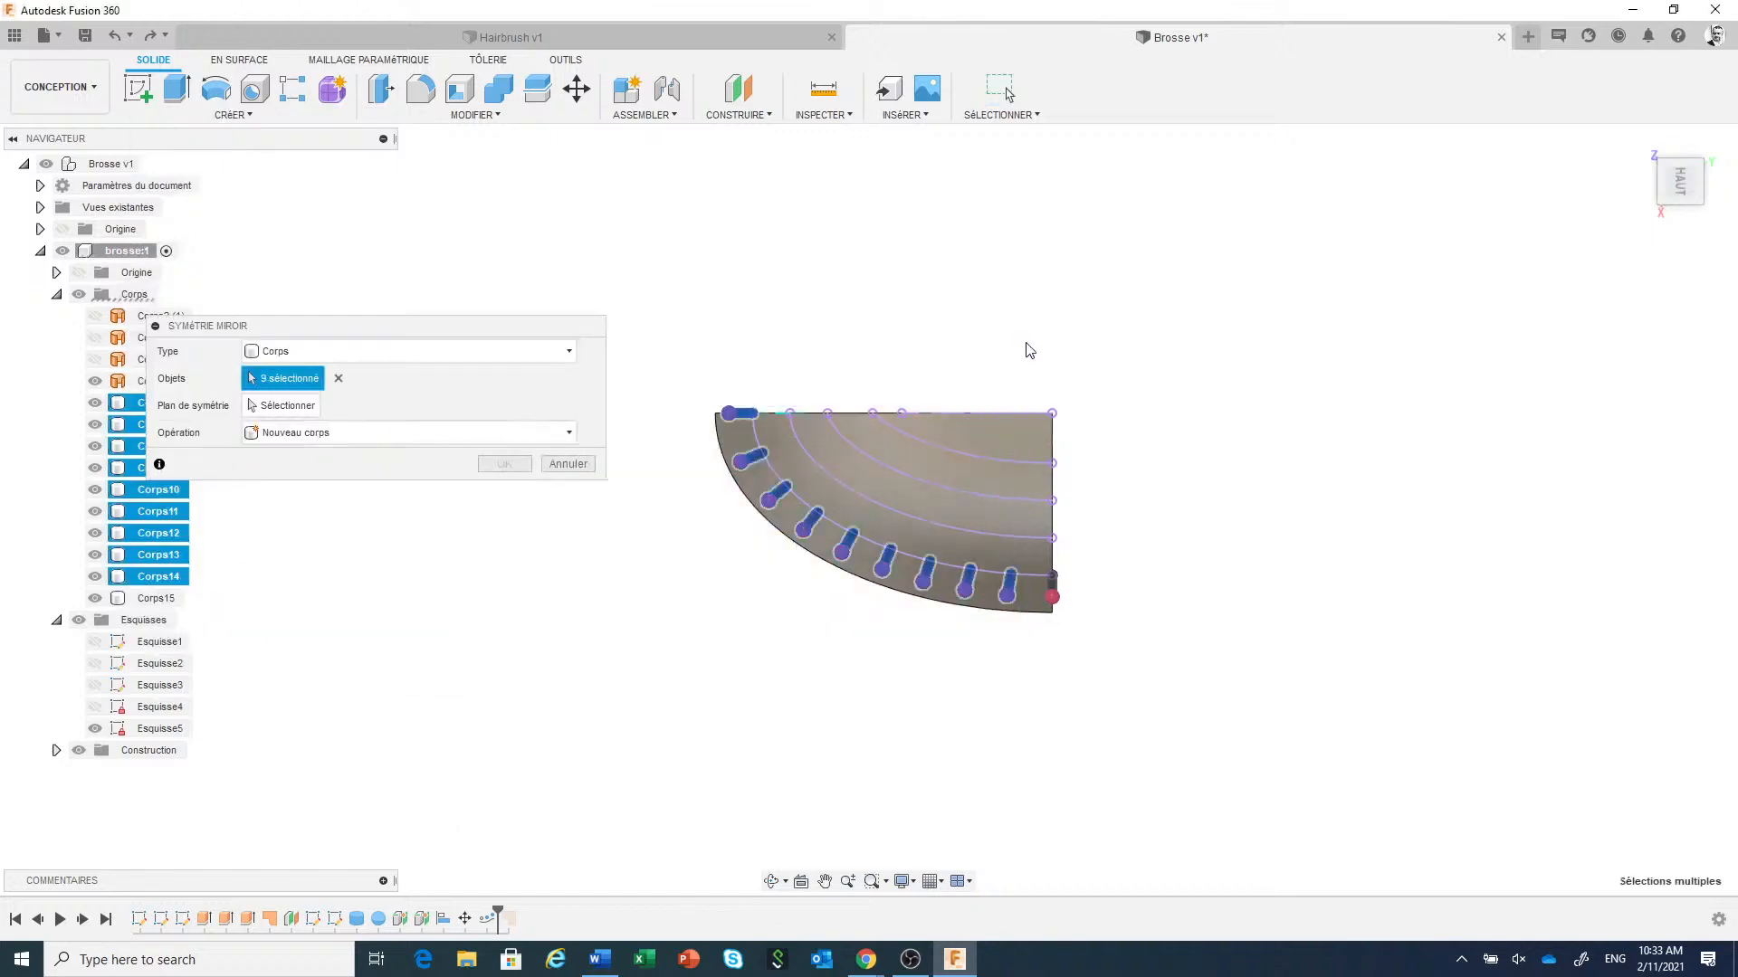
left_click(292, 408)
mouse_move(1257, 703)
middle_mouse_down("shift")
mouse_move(1218, 671)
mouse_move(1204, 592)
middle_mouse_up("shift")
left_click(1022, 453)
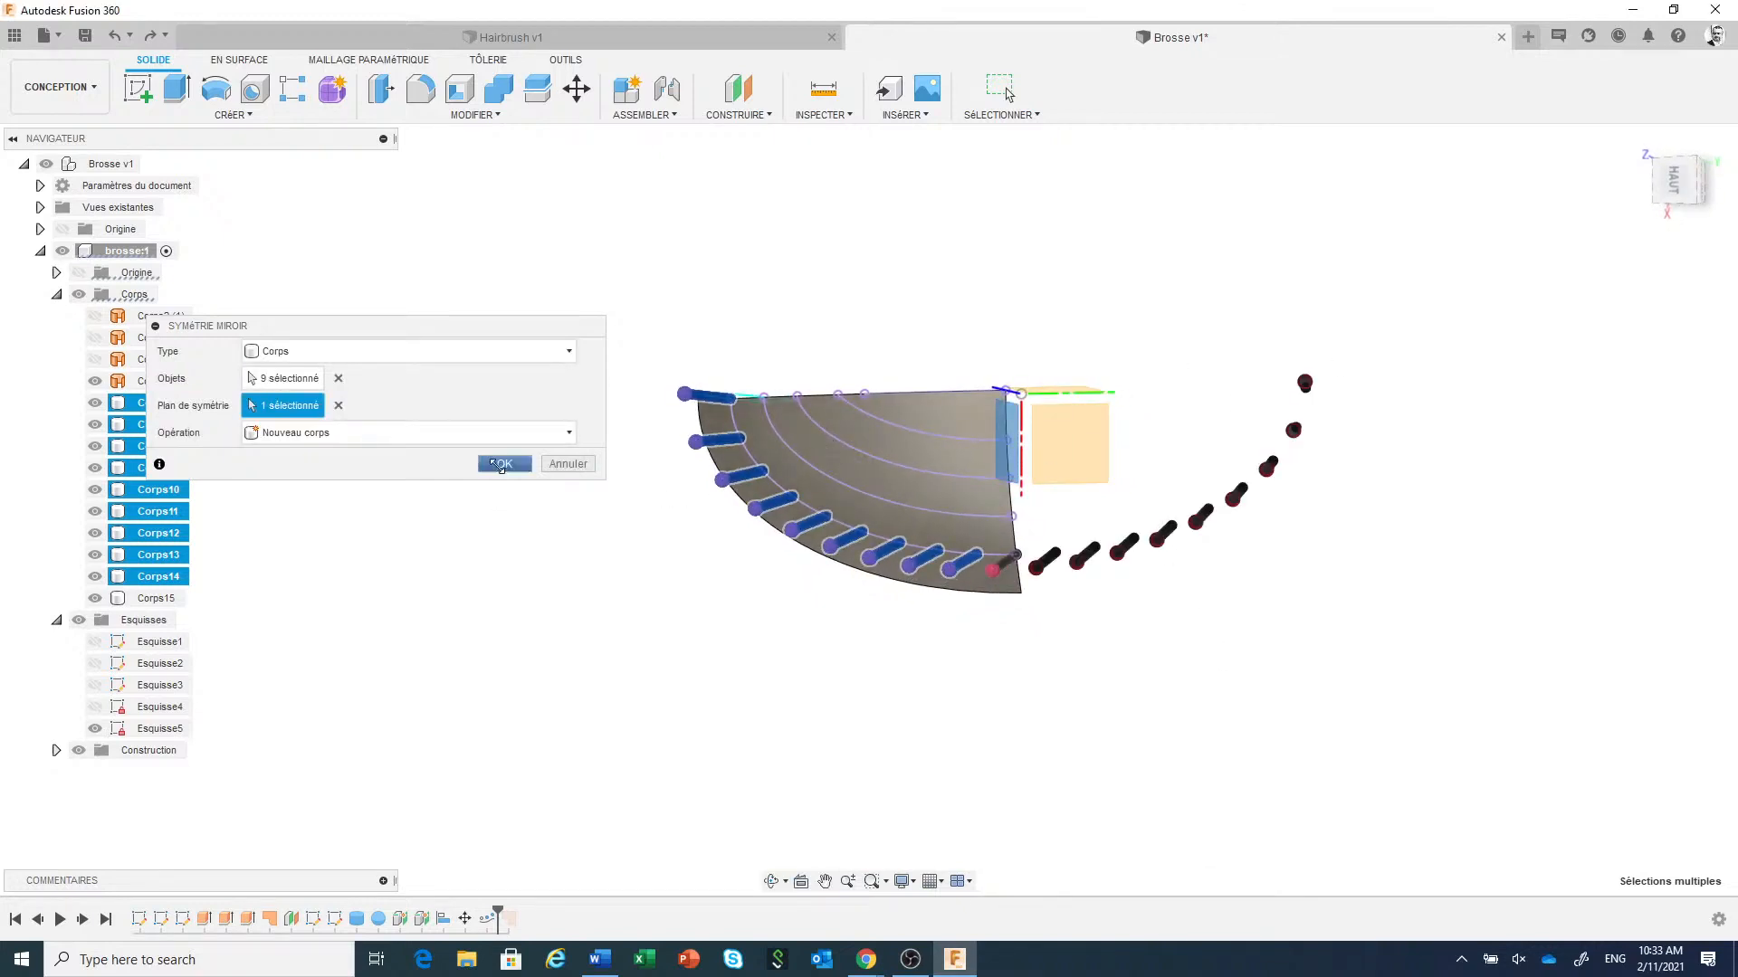
left_click(501, 464)
Mirror the 17 bristle bodies of the half ring, leaving out the two end bristles, across the YZ origin plane as new bodies.
left_click(1674, 186)
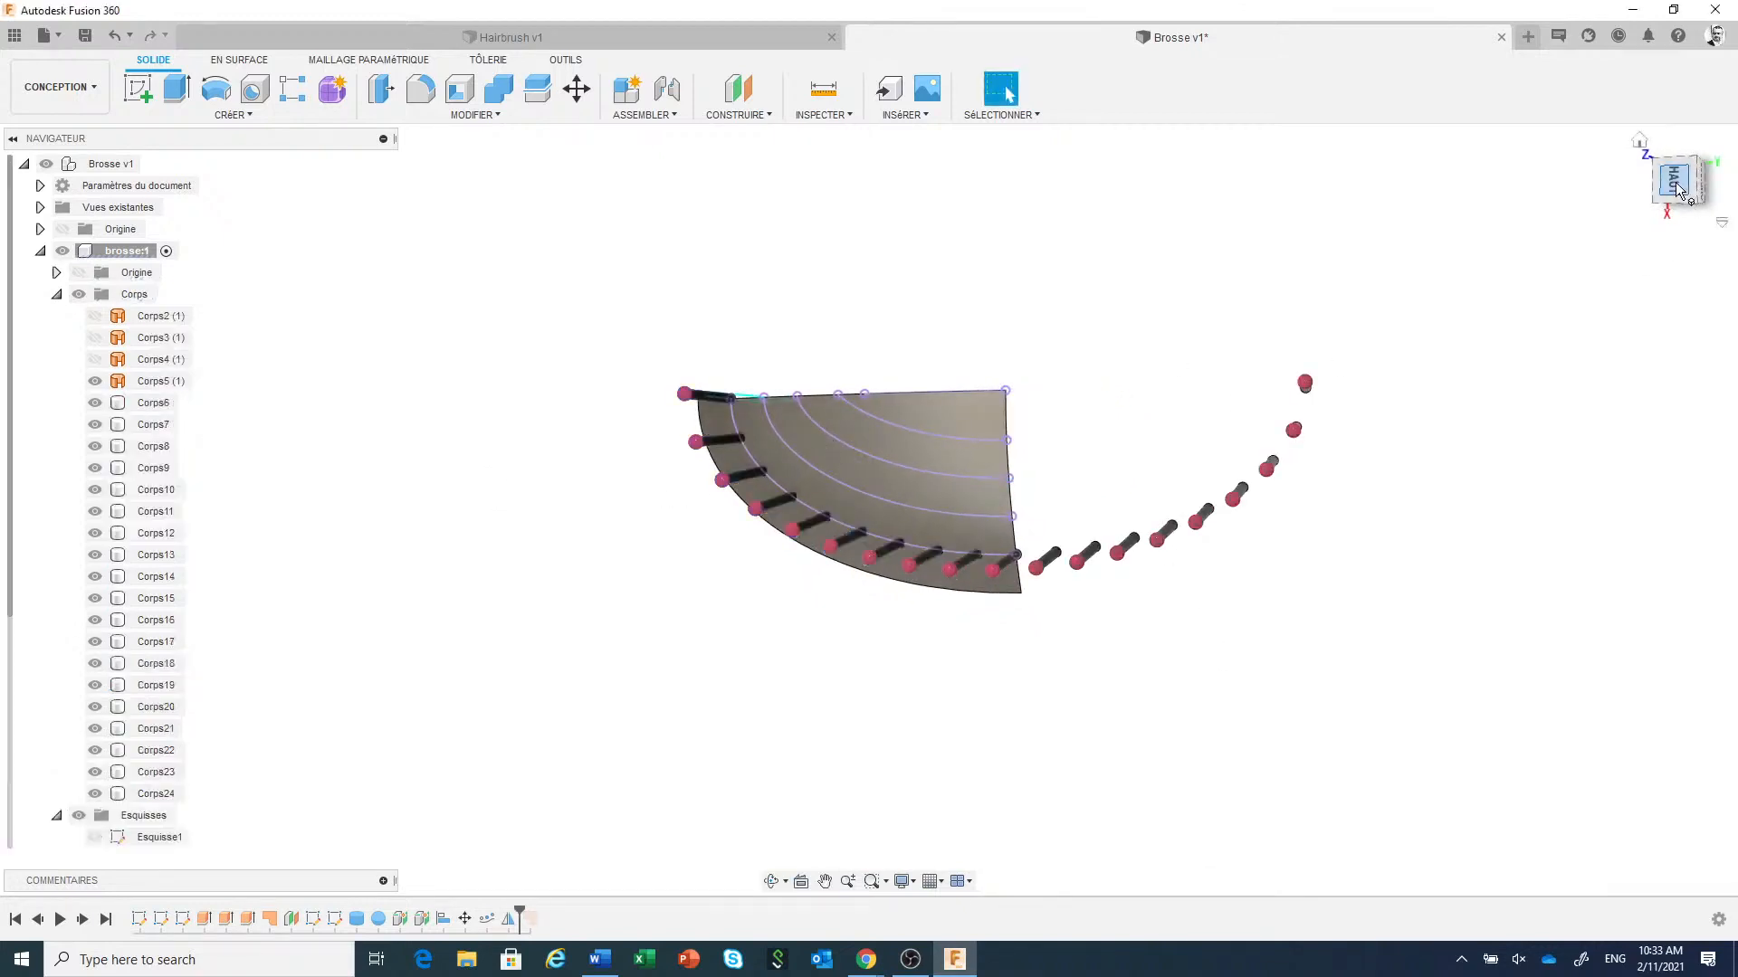
right_click(584, 351)
left_click(593, 289)
left_click_drag(659, 744, 1403, 436)
left_click(288, 406)
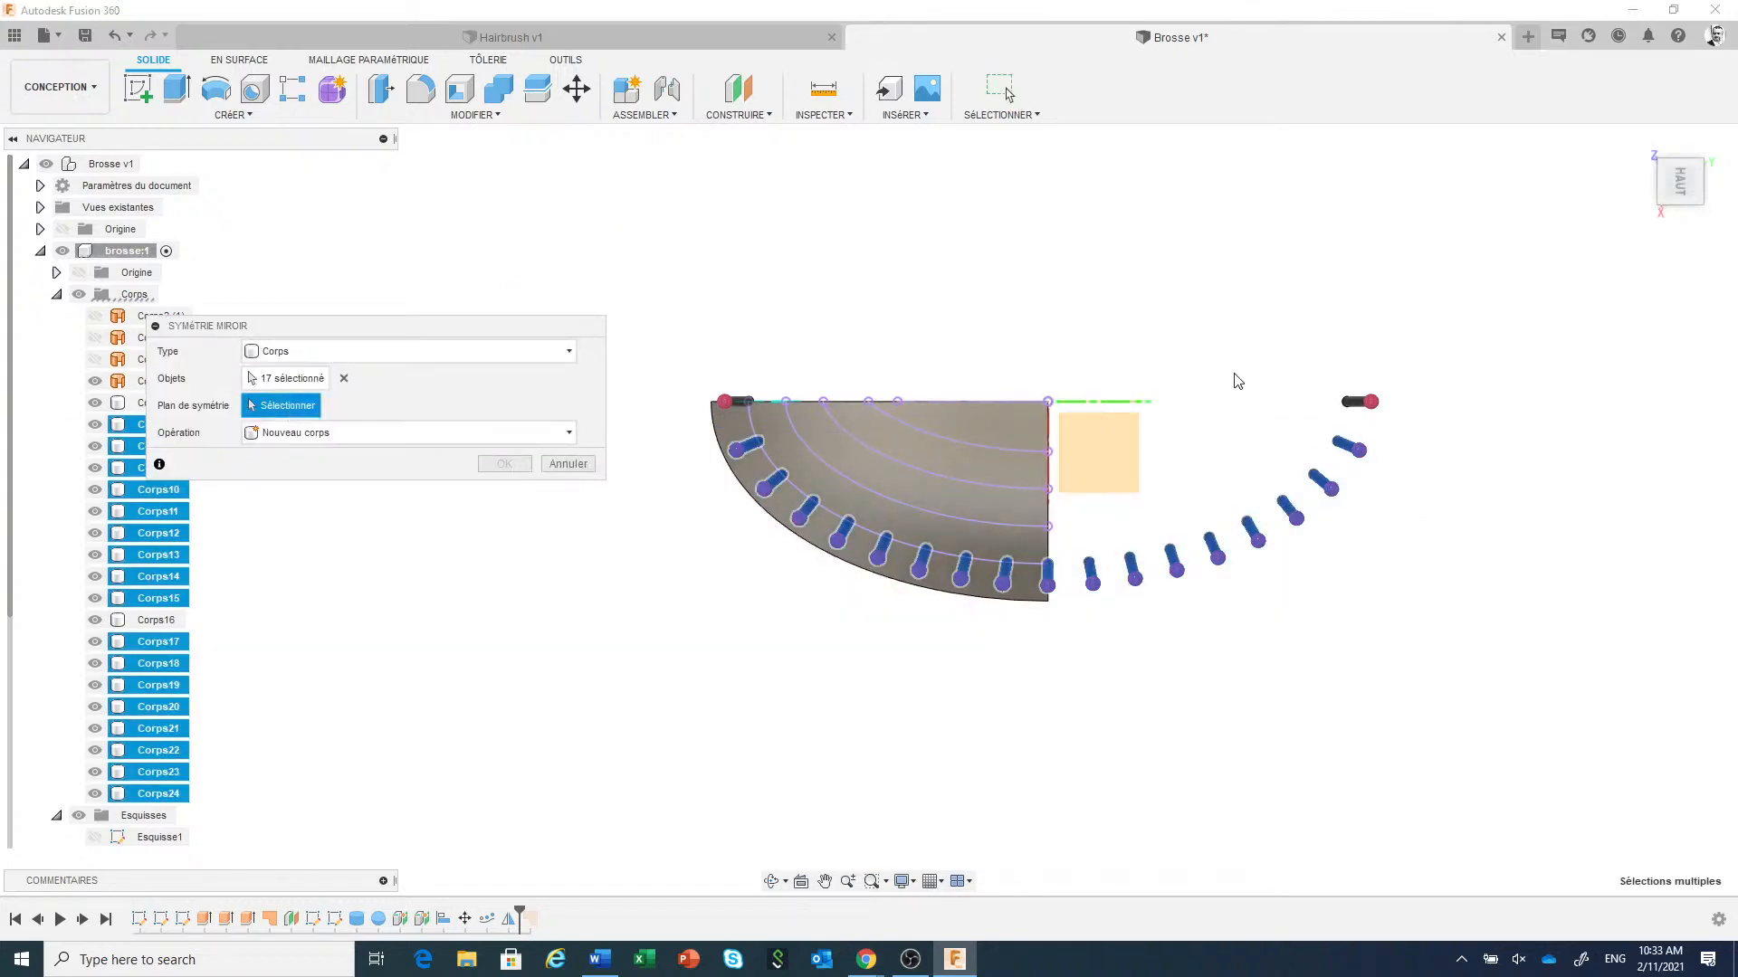
middle_click_drag(1240, 380, 1225, 317, "shift")
left_click(1128, 388)
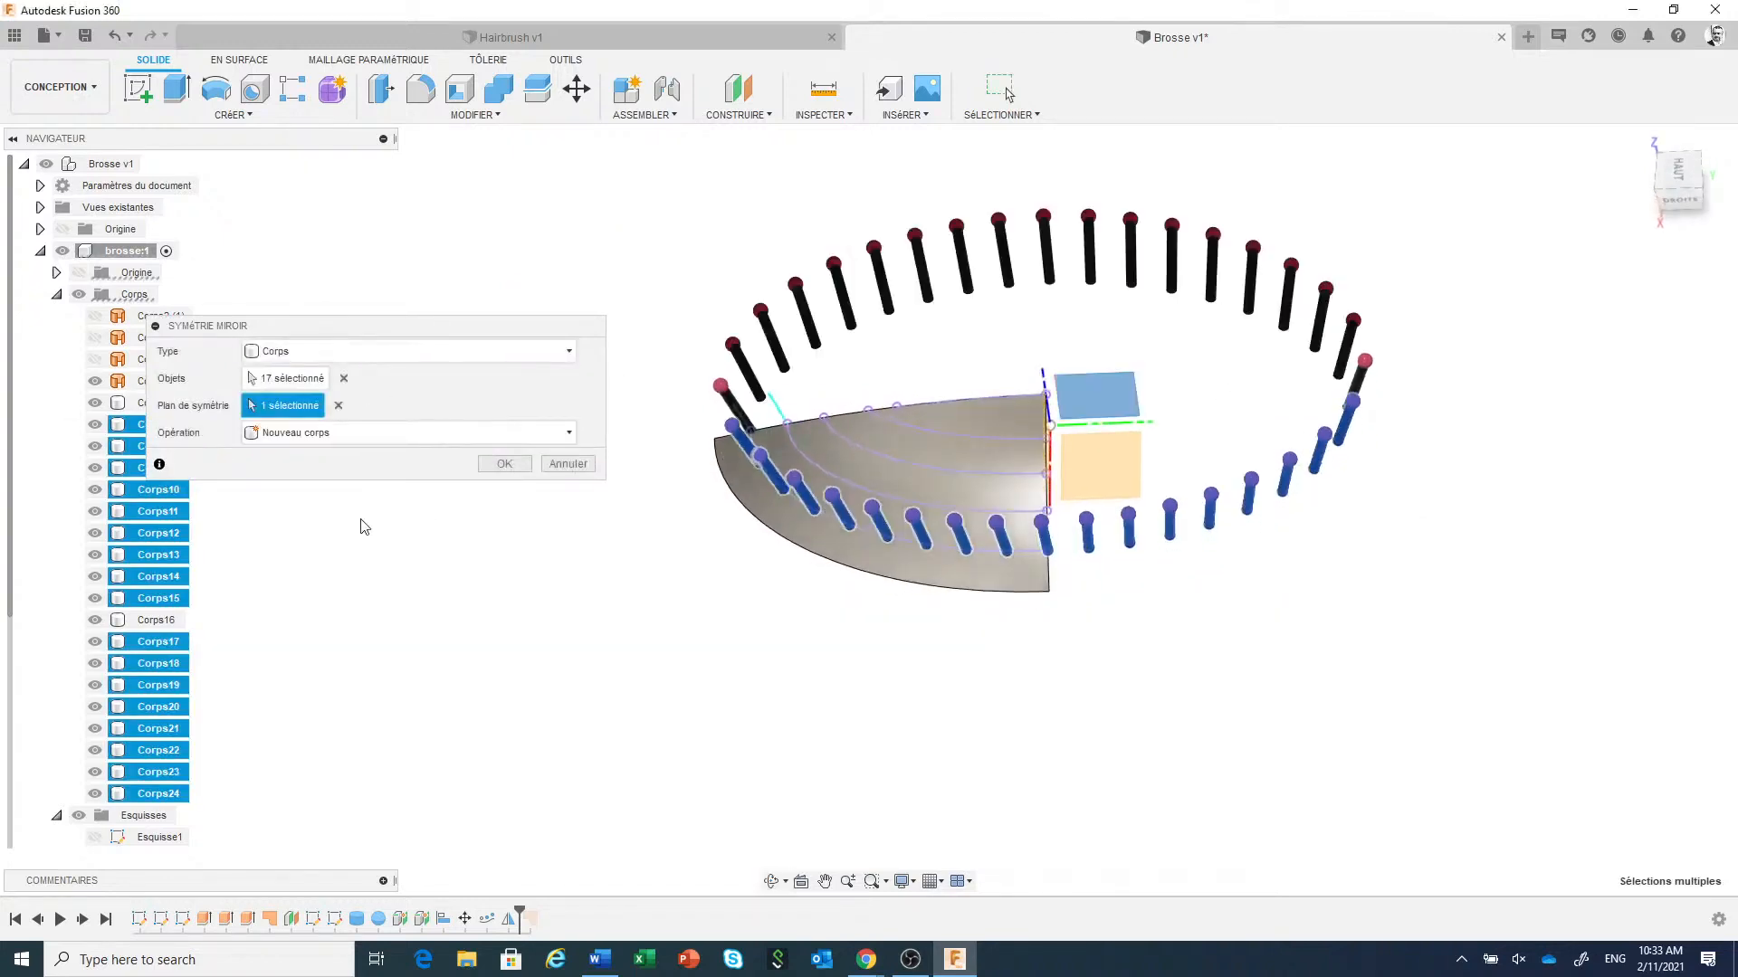
left_click(504, 464)
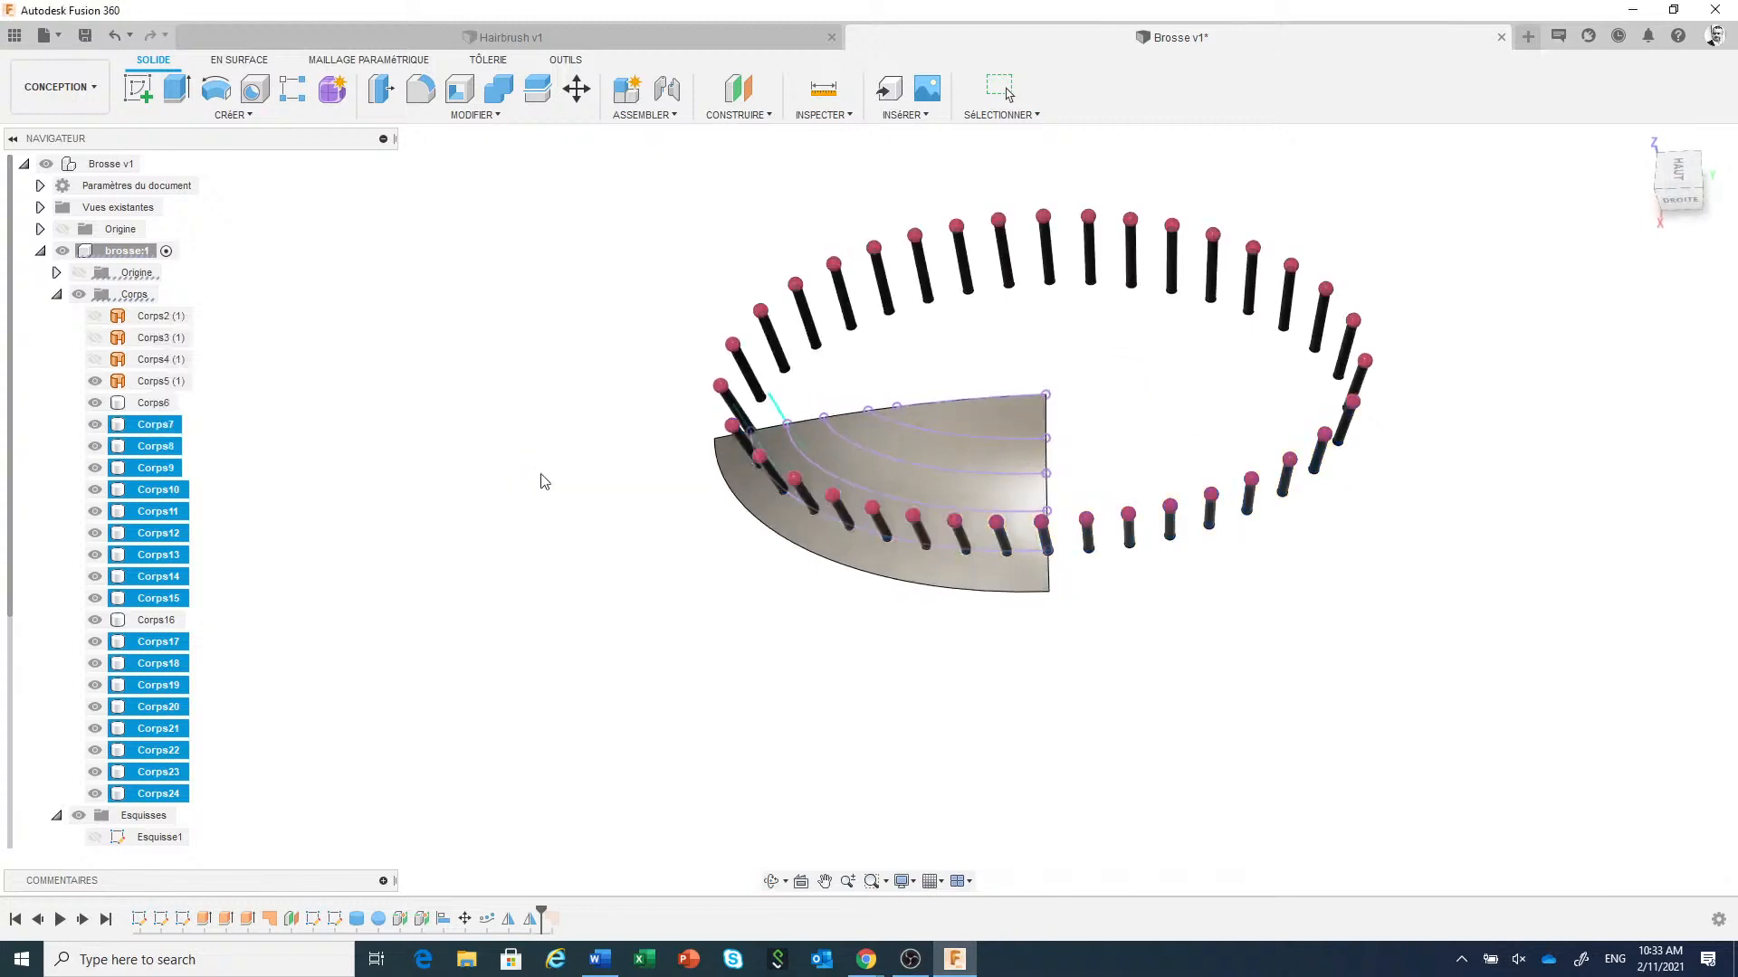
Create a new group inside the Corps folder of the brosse component.
left_click(1667, 171)
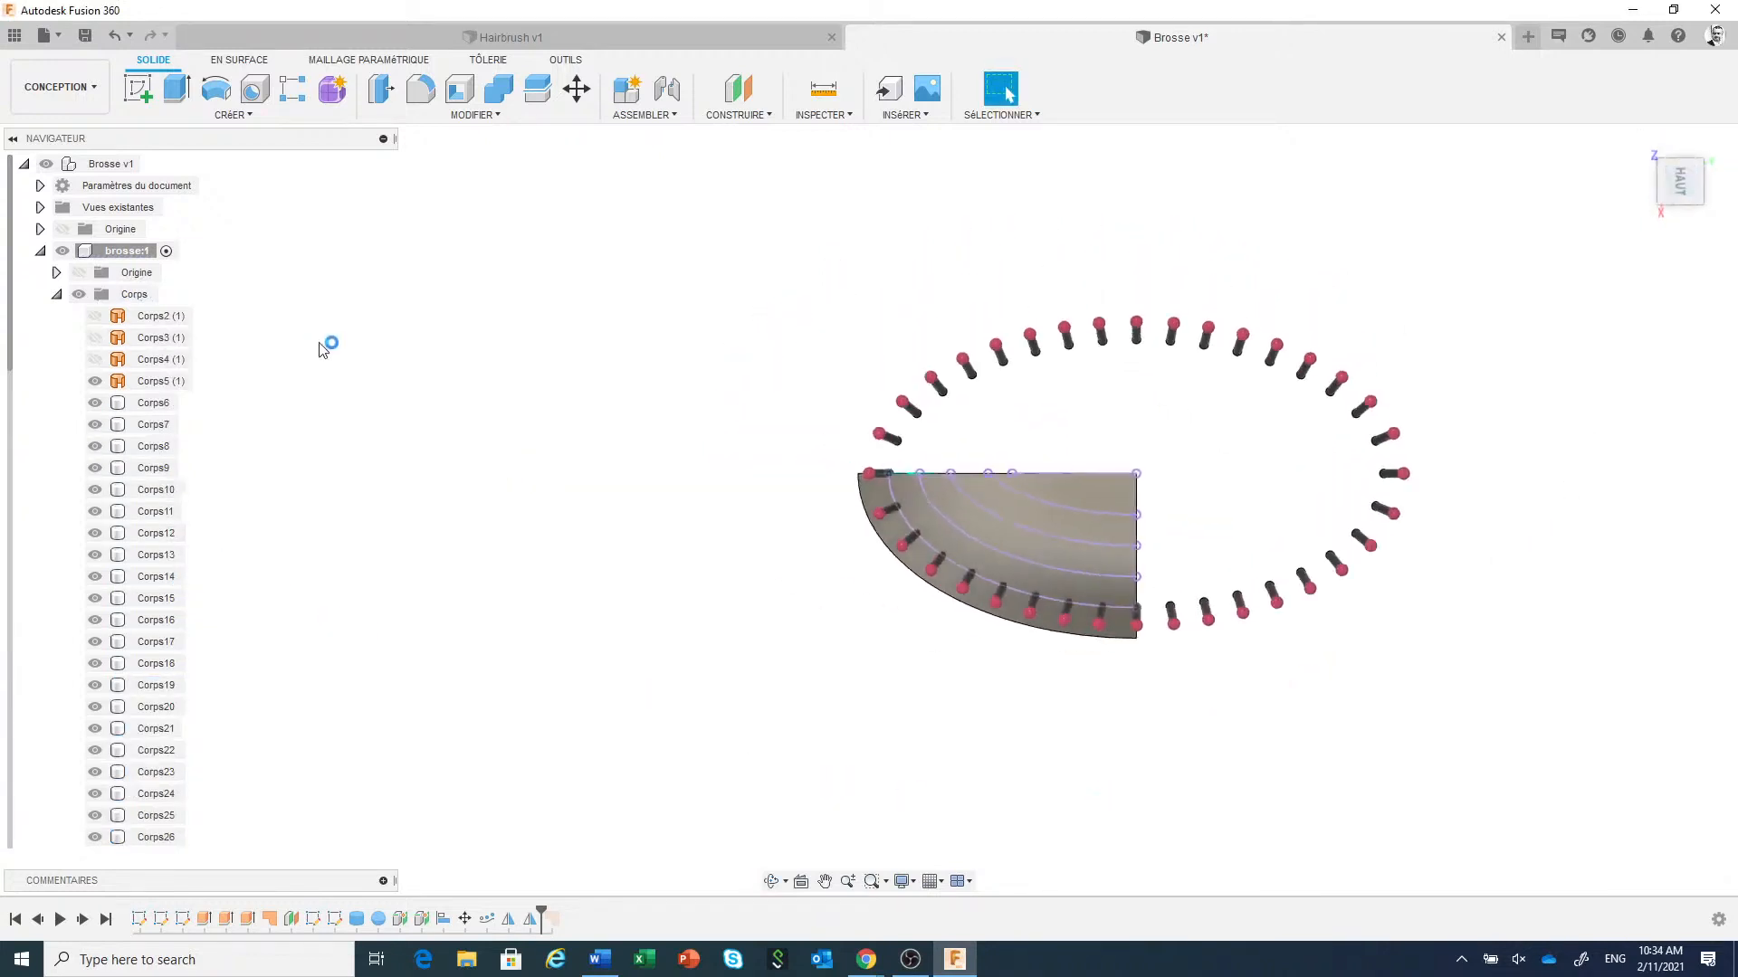
right_click(137, 299)
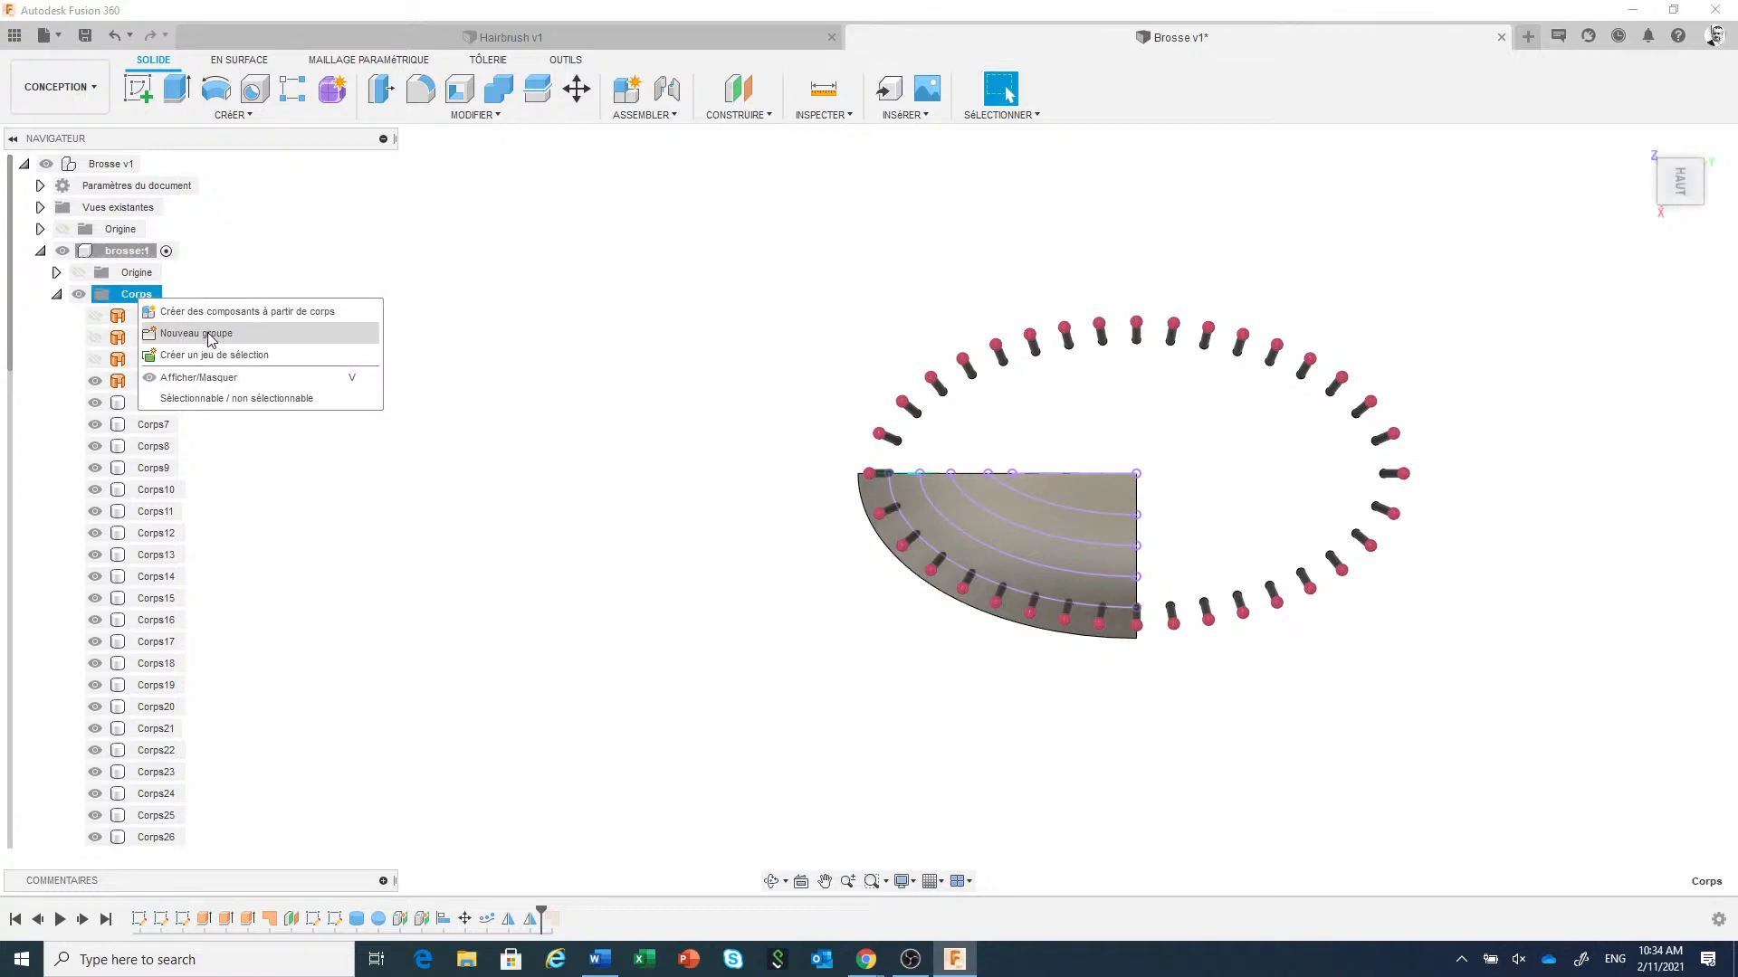
left_click(230, 284)
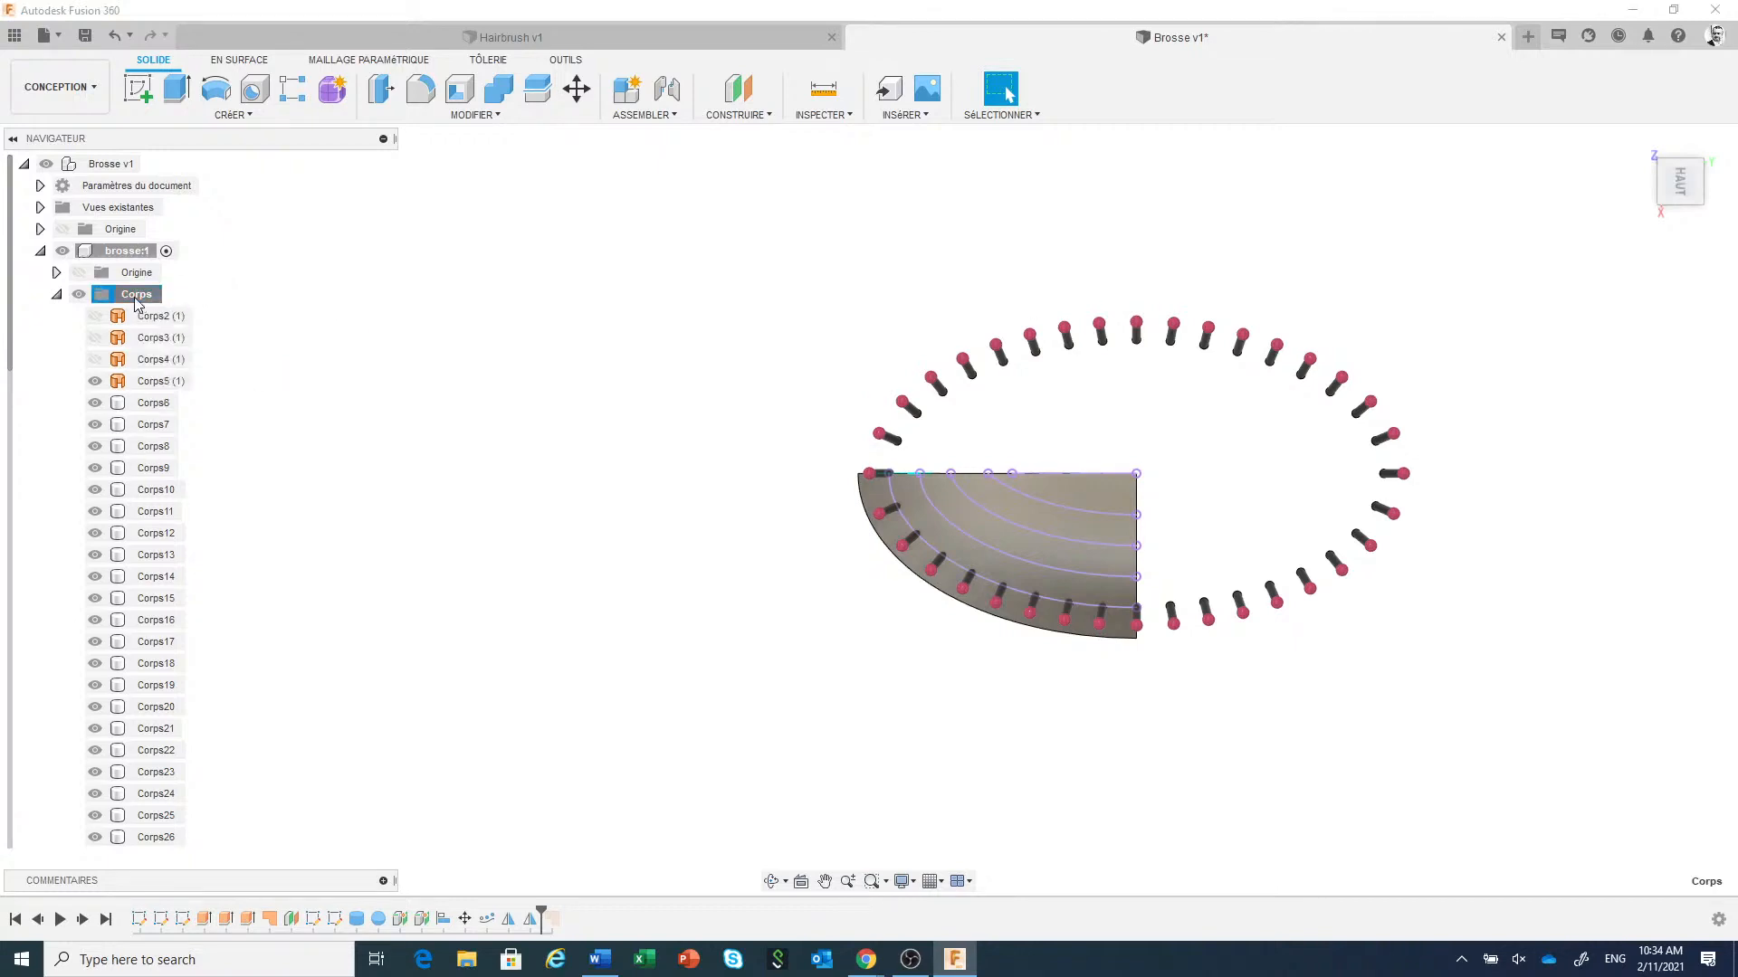
right_click(137, 302)
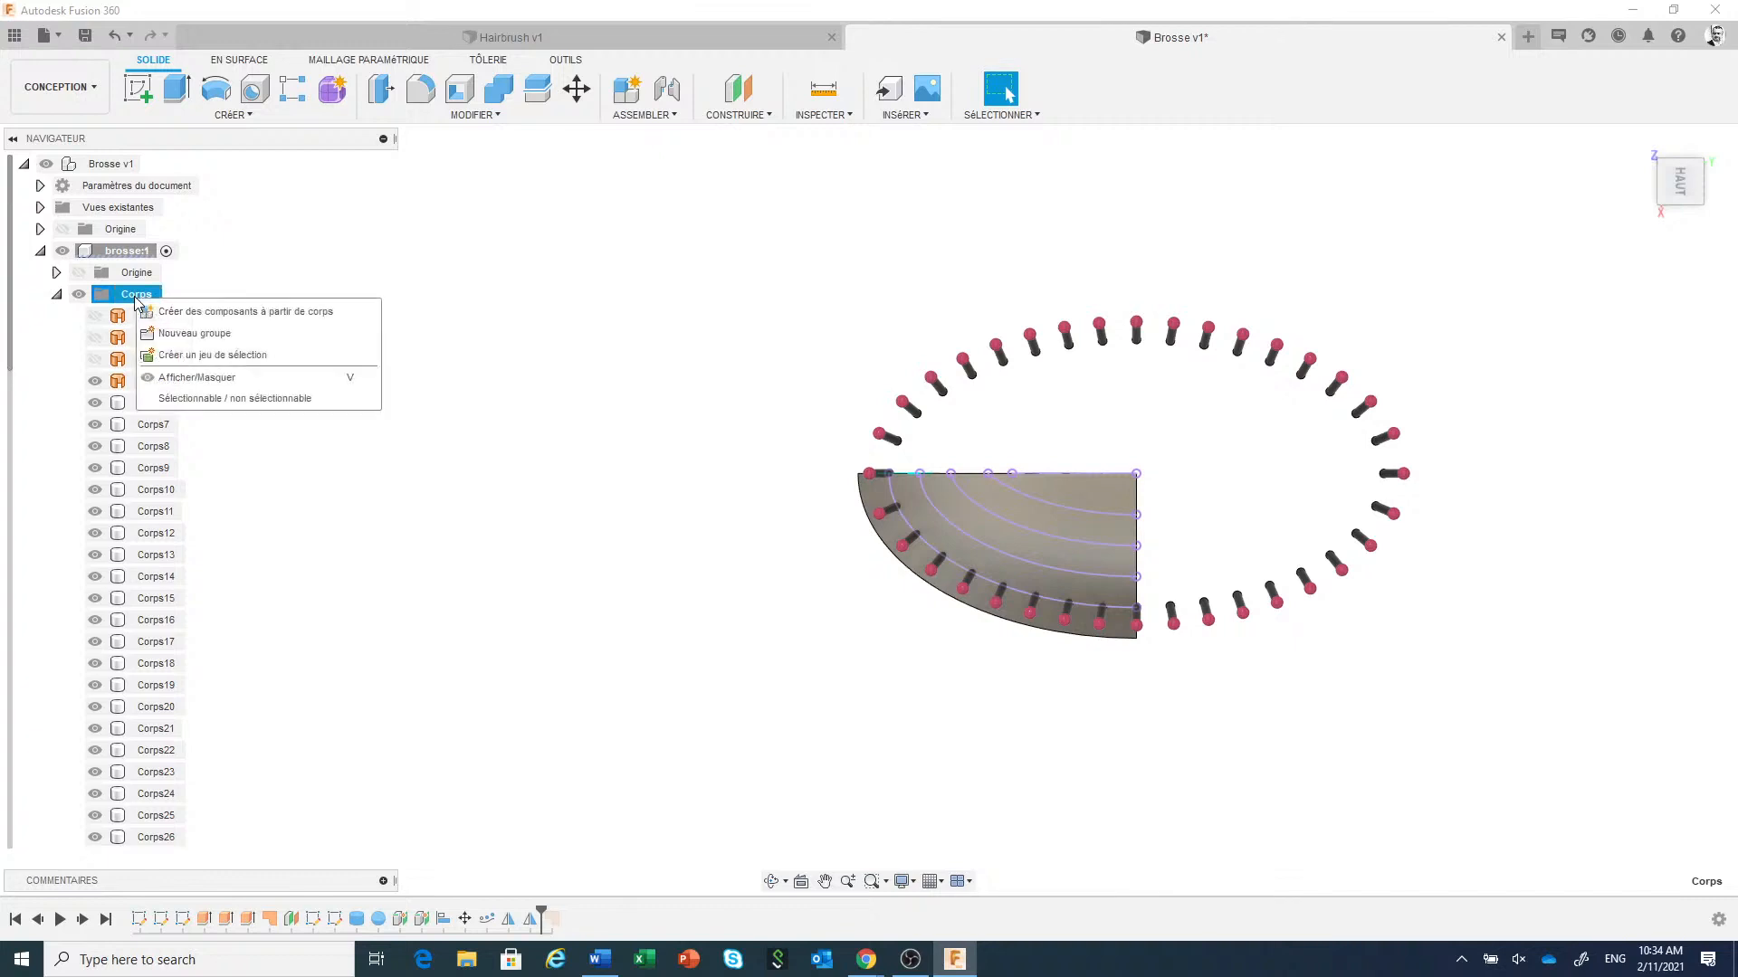
left_click(183, 334)
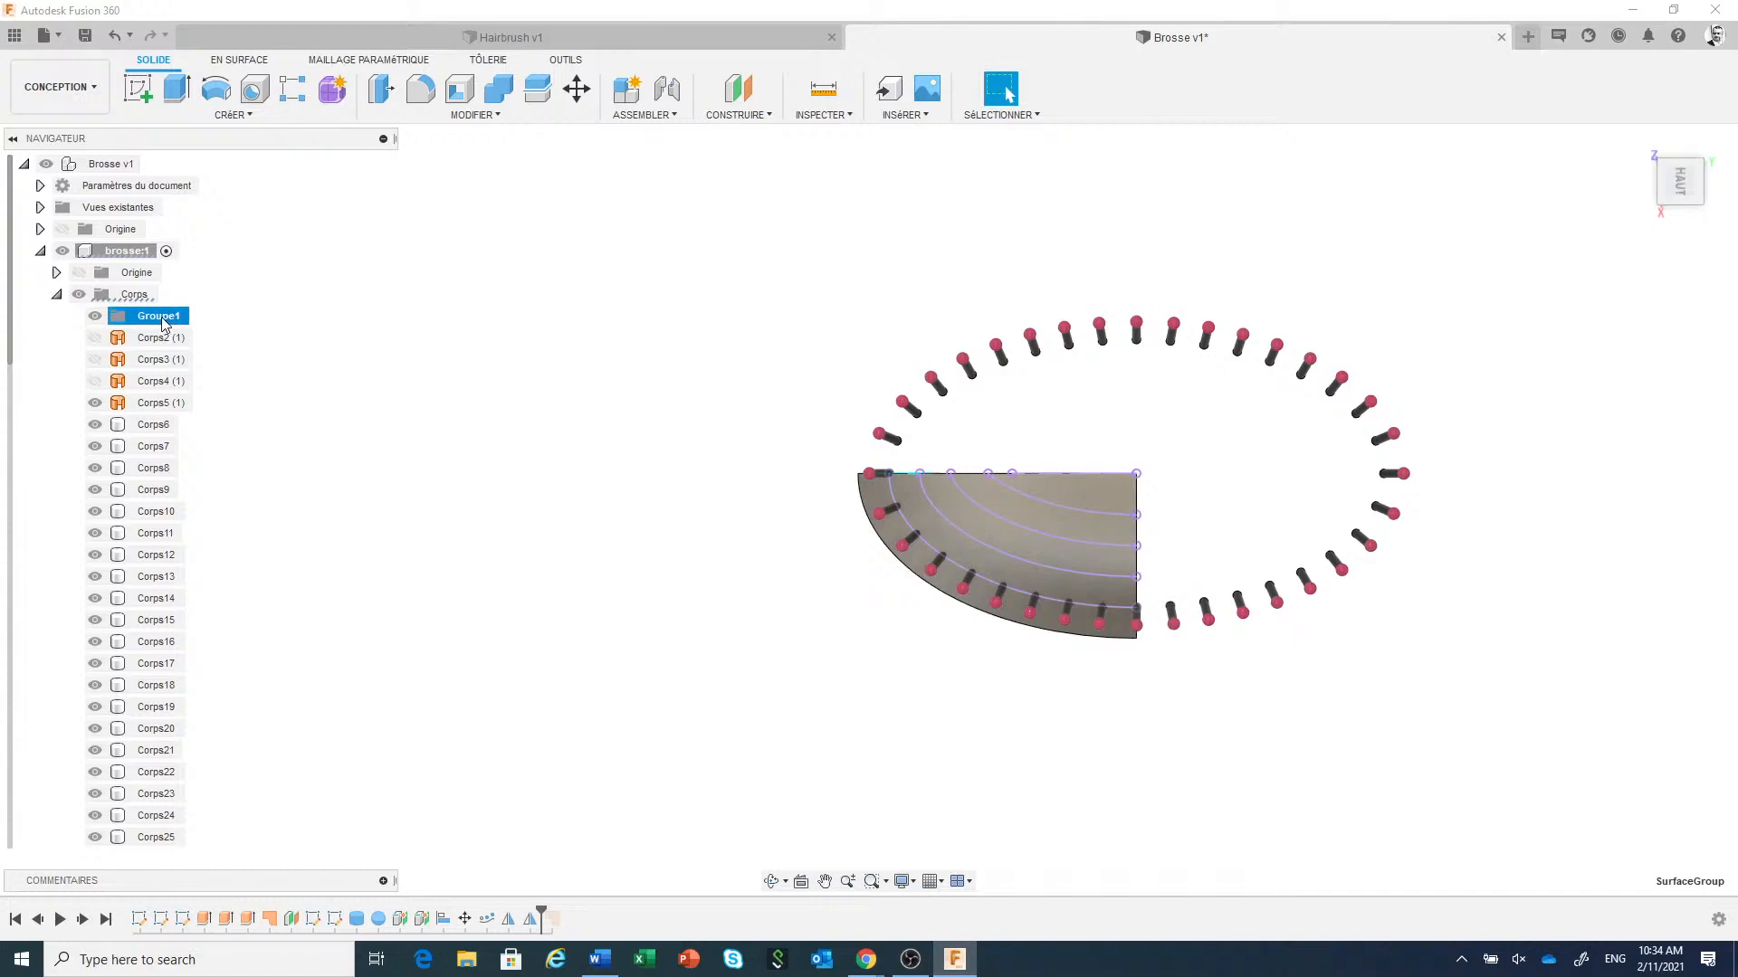
Move all the ring's bristle bodies, Corps6 to Corps41, into the new group.
left_click(126, 427)
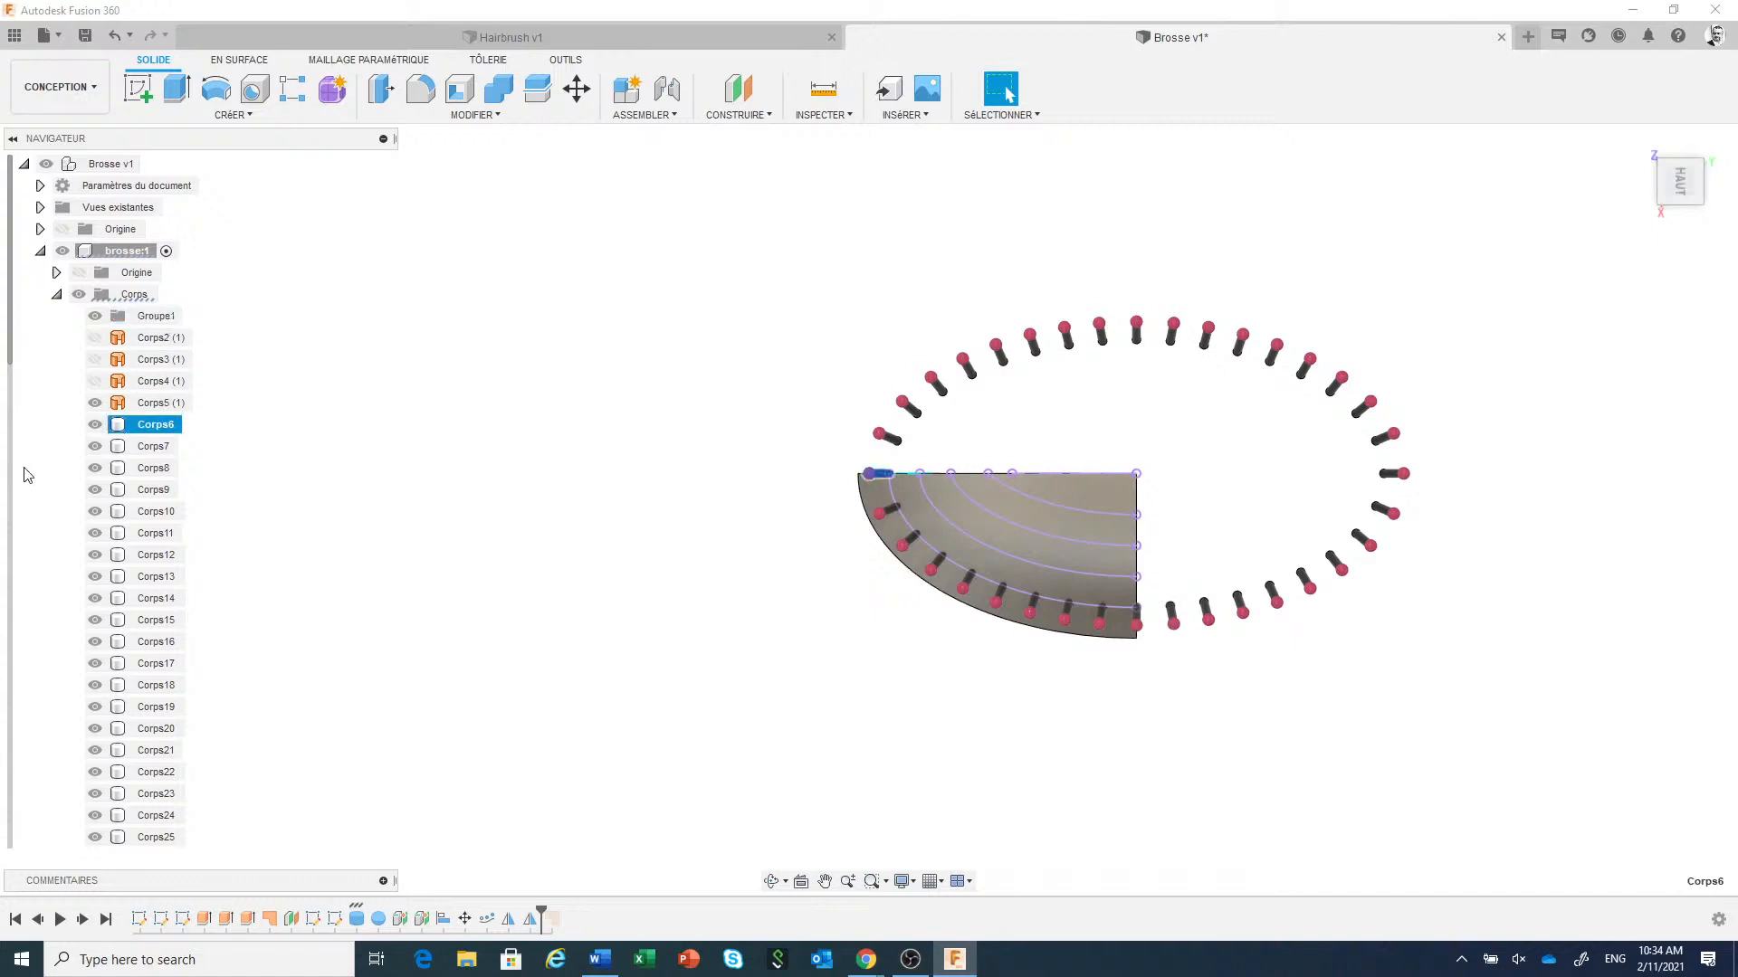
scroll(27, 485, "down", 5)
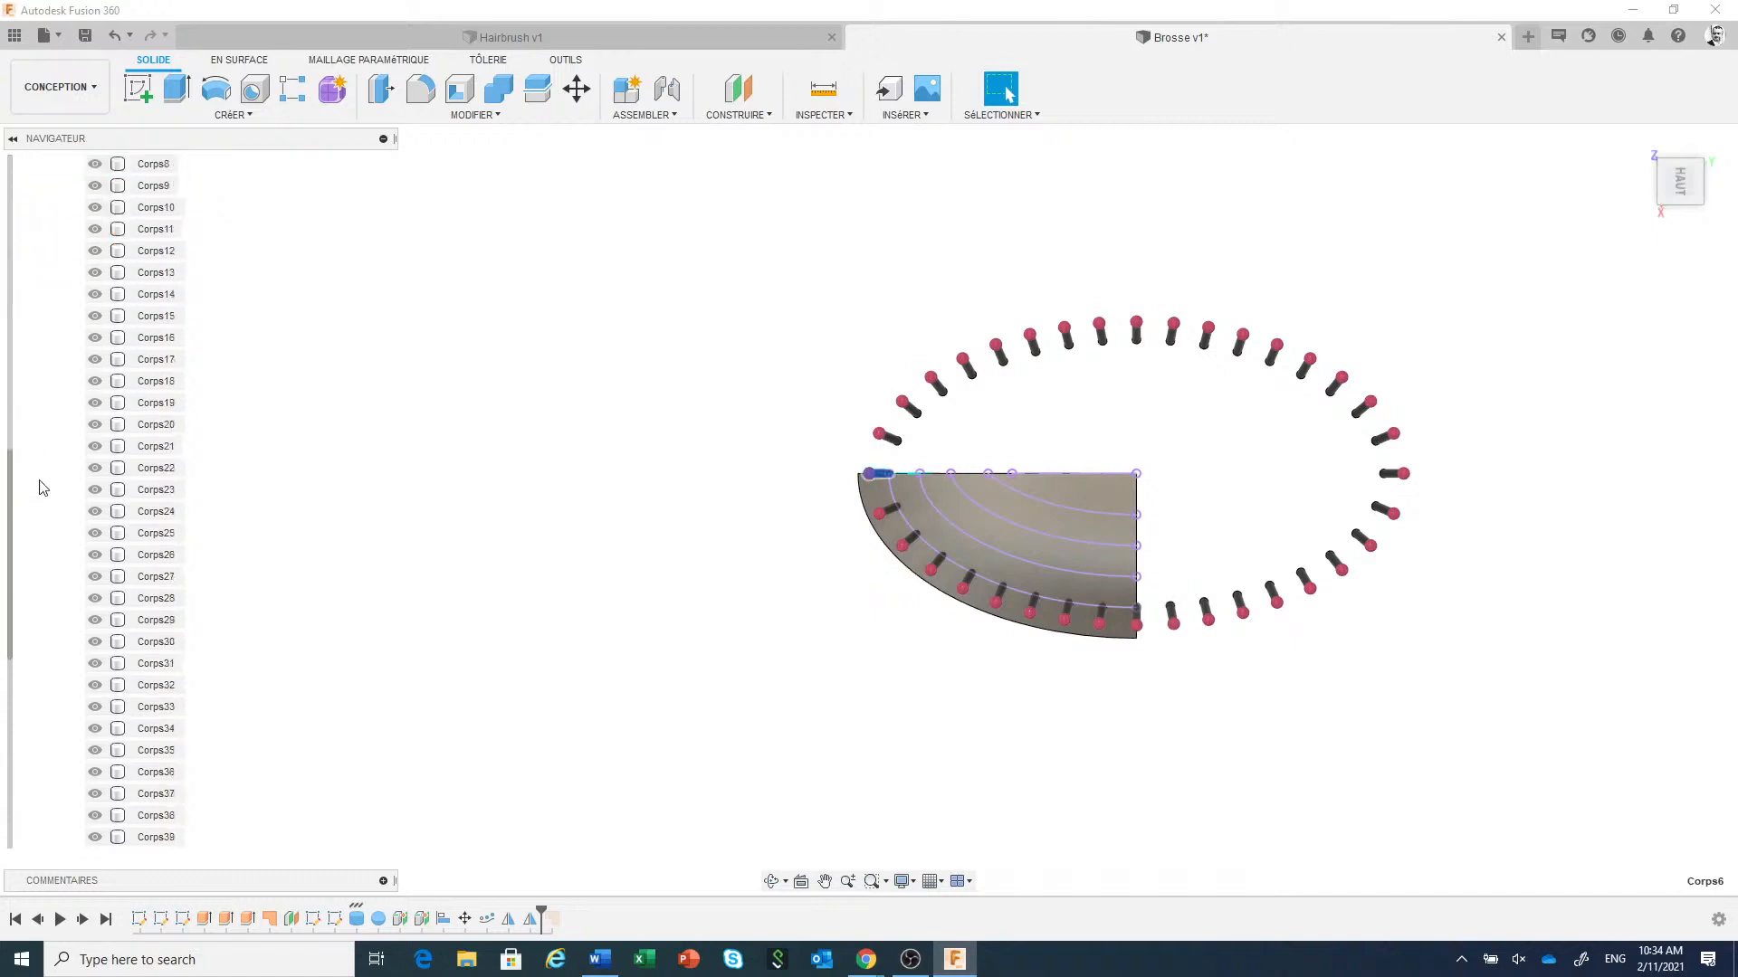
scroll(39, 488, "down", 1)
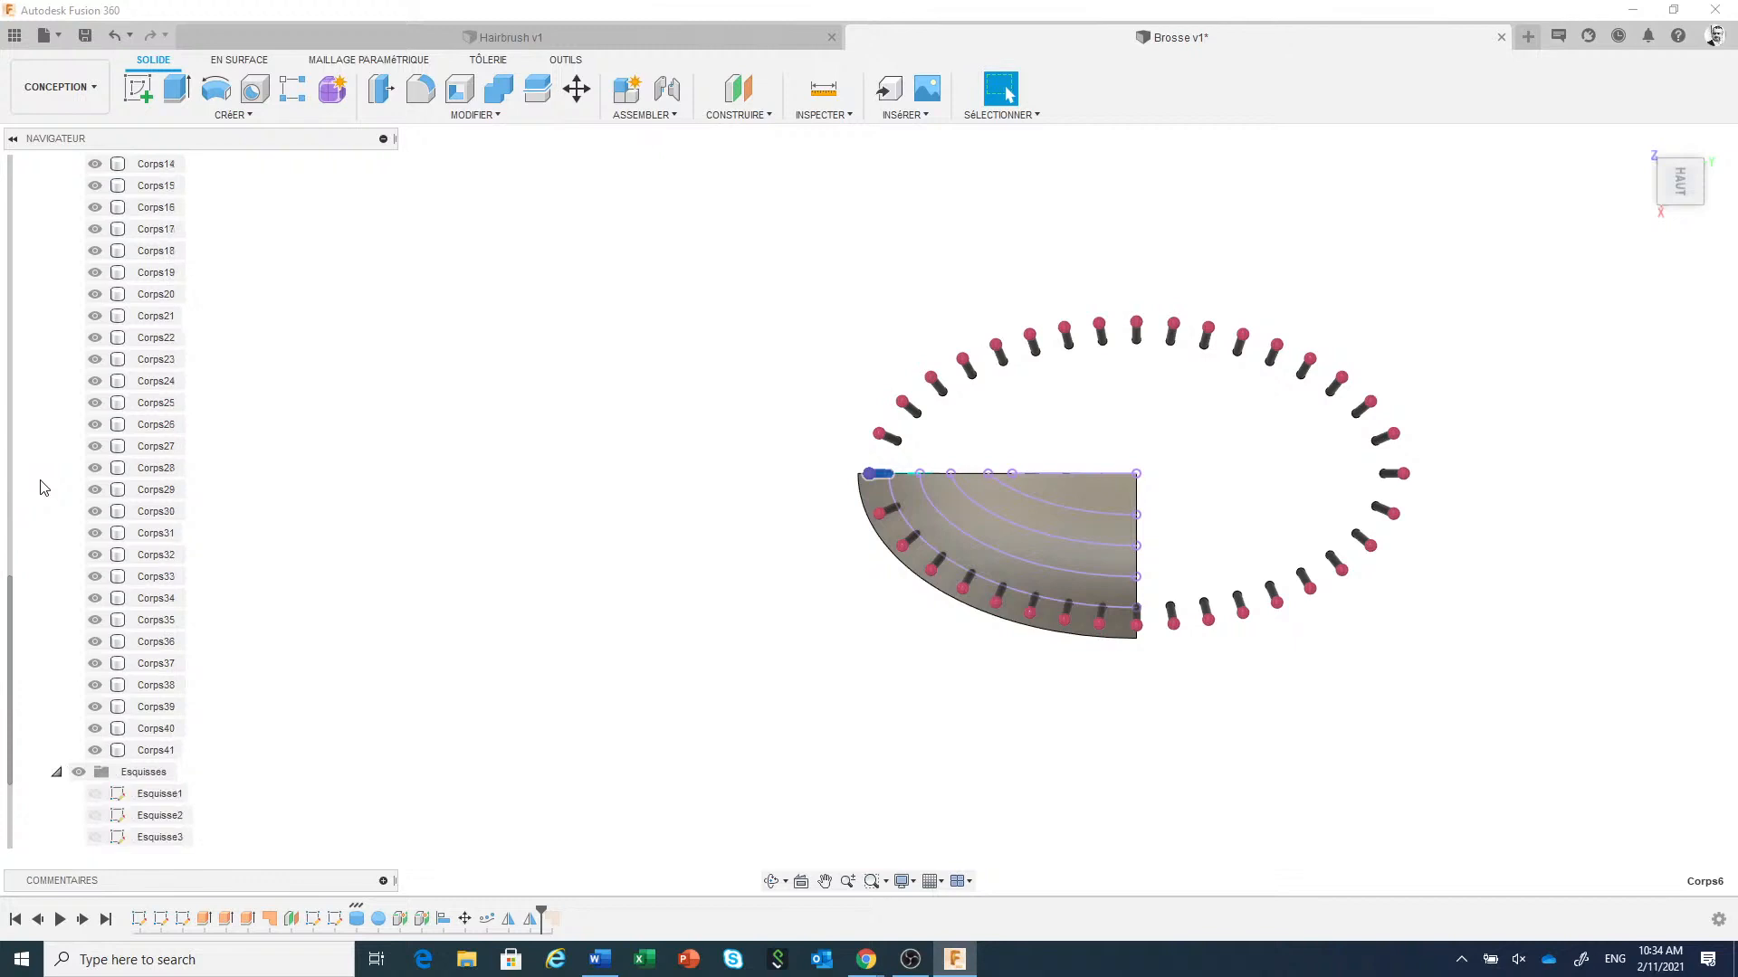
left_click(163, 750, "shift")
scroll(51, 555, "up", 2)
scroll(52, 555, "up", 4)
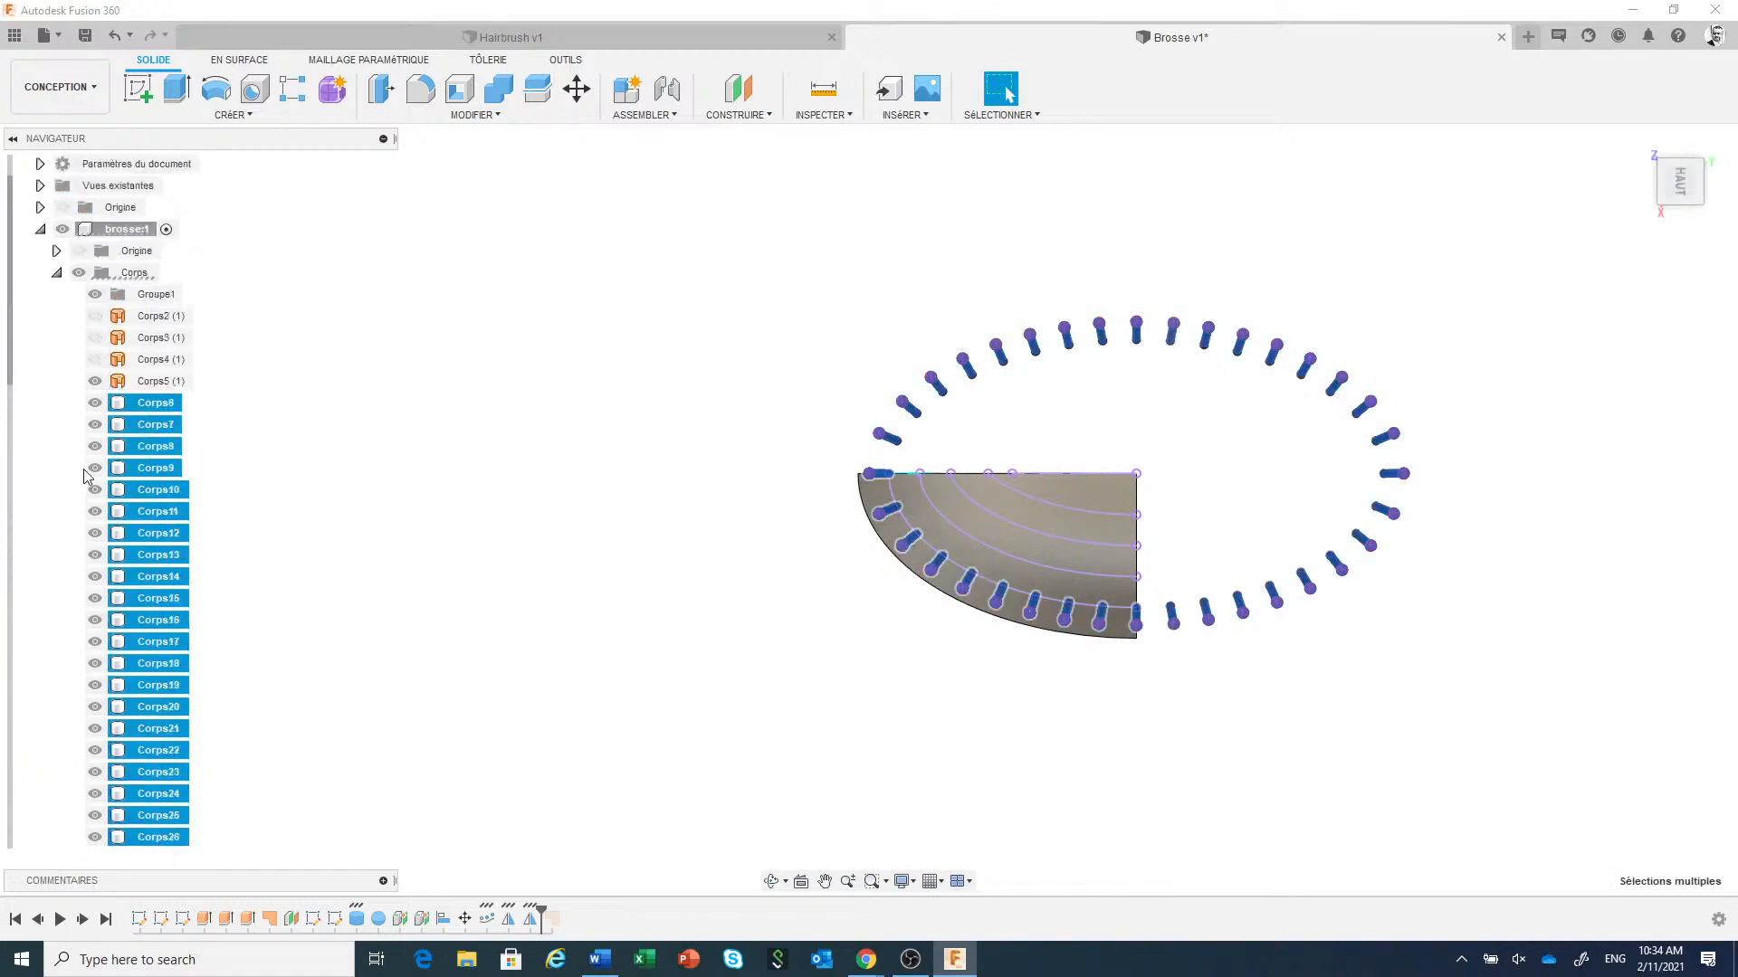
left_click_drag(145, 407, 149, 296)
Copy the first bristle, Corps6, to a free spot above the shell and hide the group holding the outer ring.
mouse_move(849, 646)
middle_mouse_down()
mouse_move(660, 690)
mouse_move(652, 740)
middle_mouse_up()
middle_click_drag(766, 780, 799, 691, "shift")
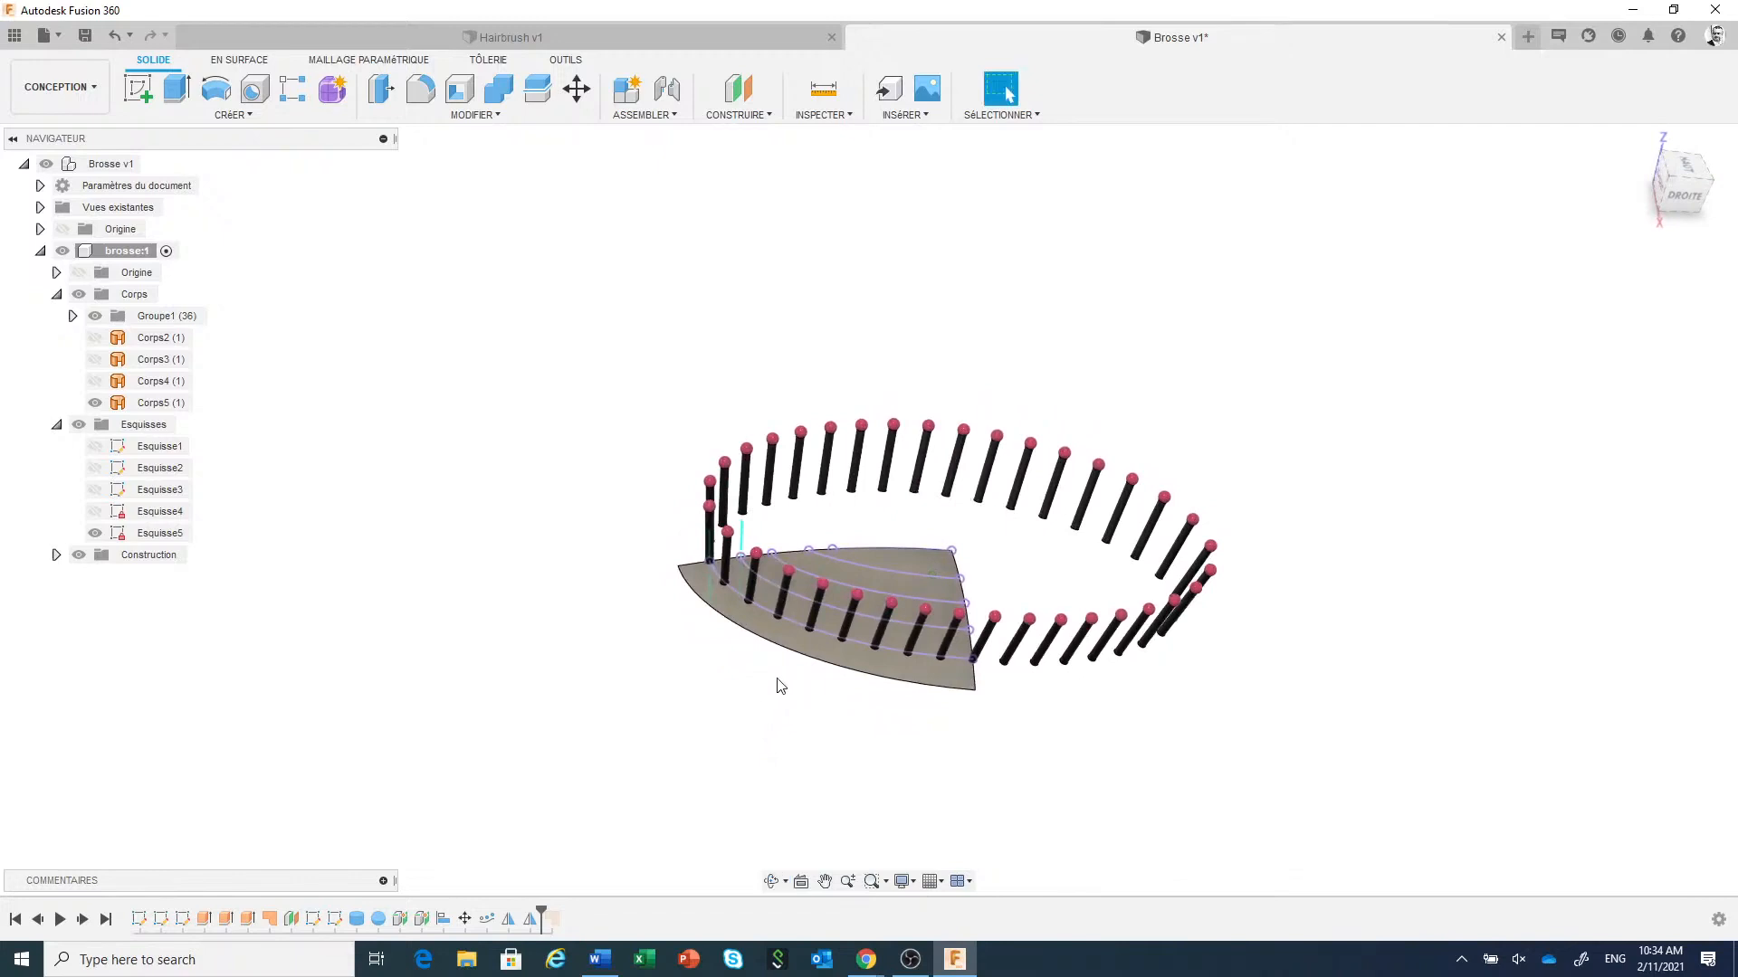
scroll(724, 641, "up", 2)
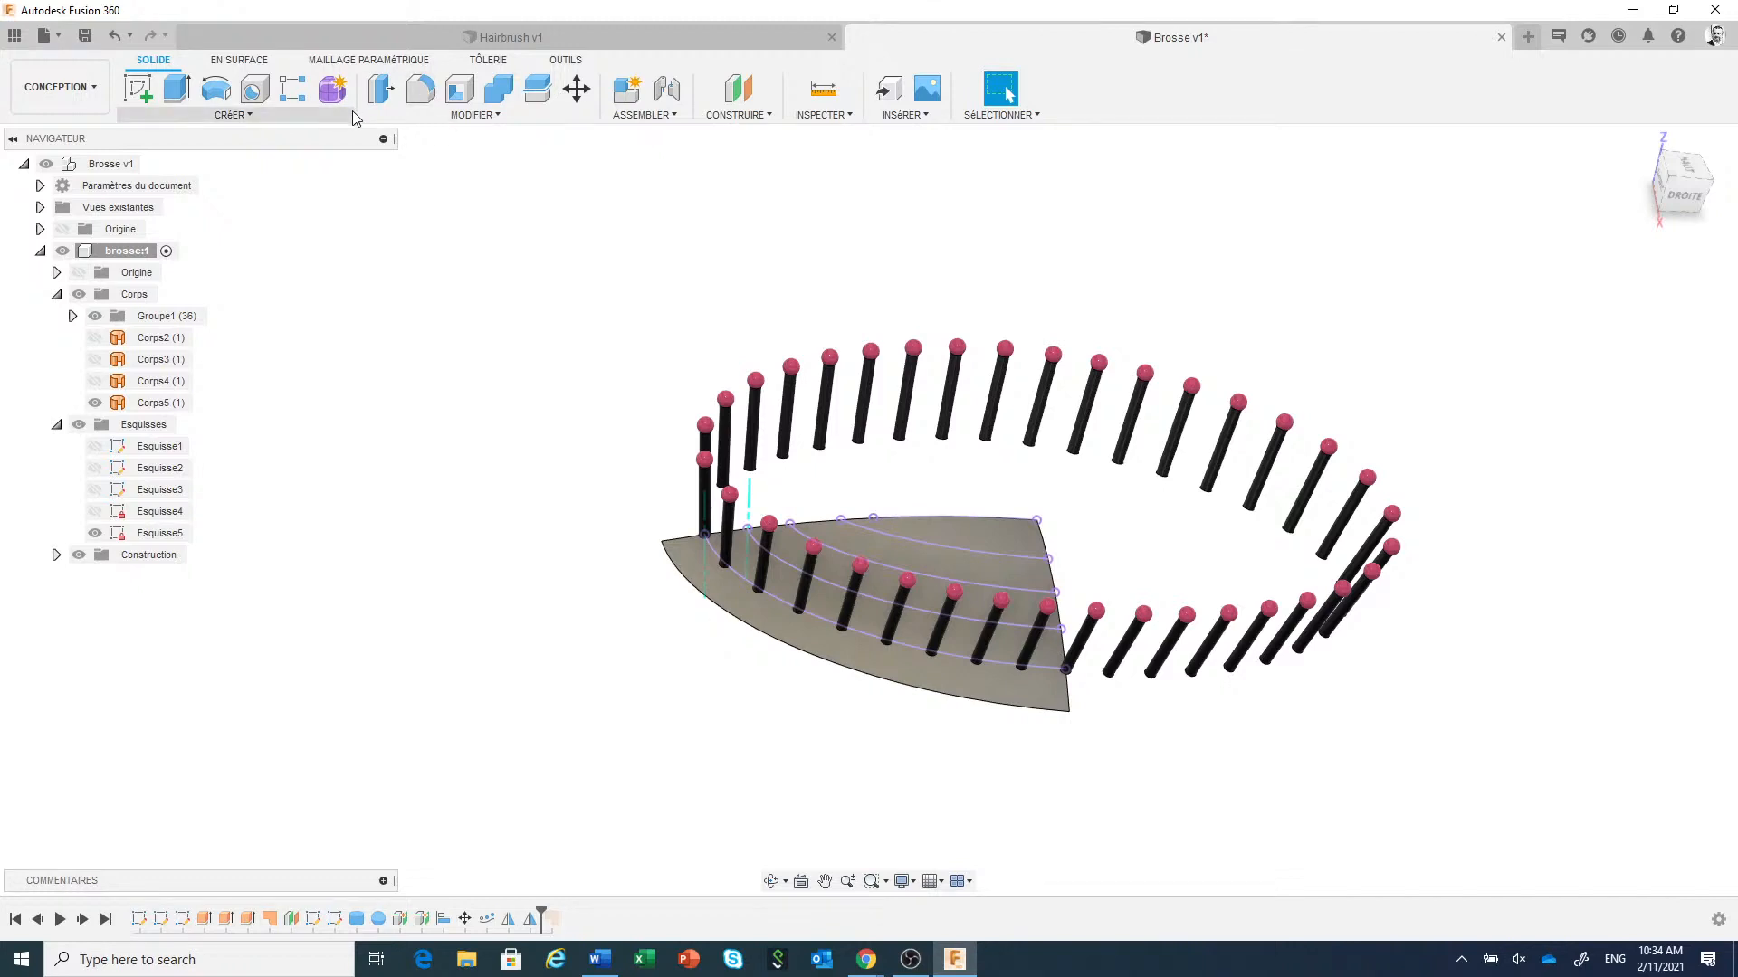
left_click(576, 89)
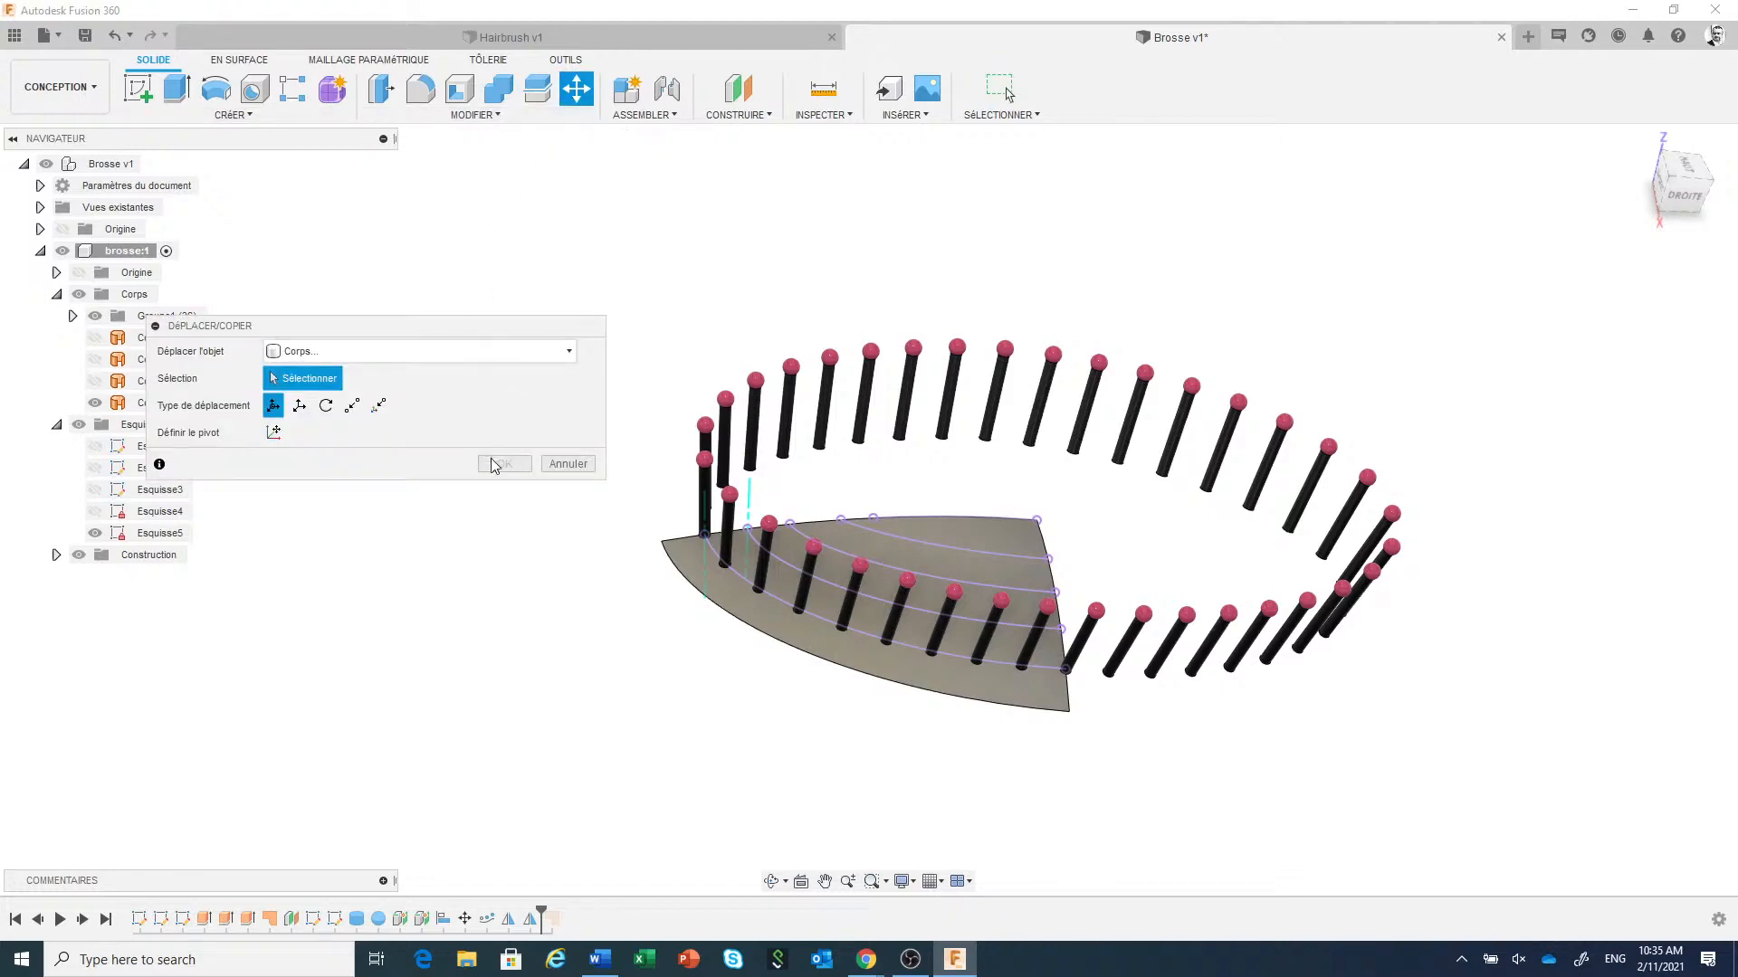
left_click(702, 485)
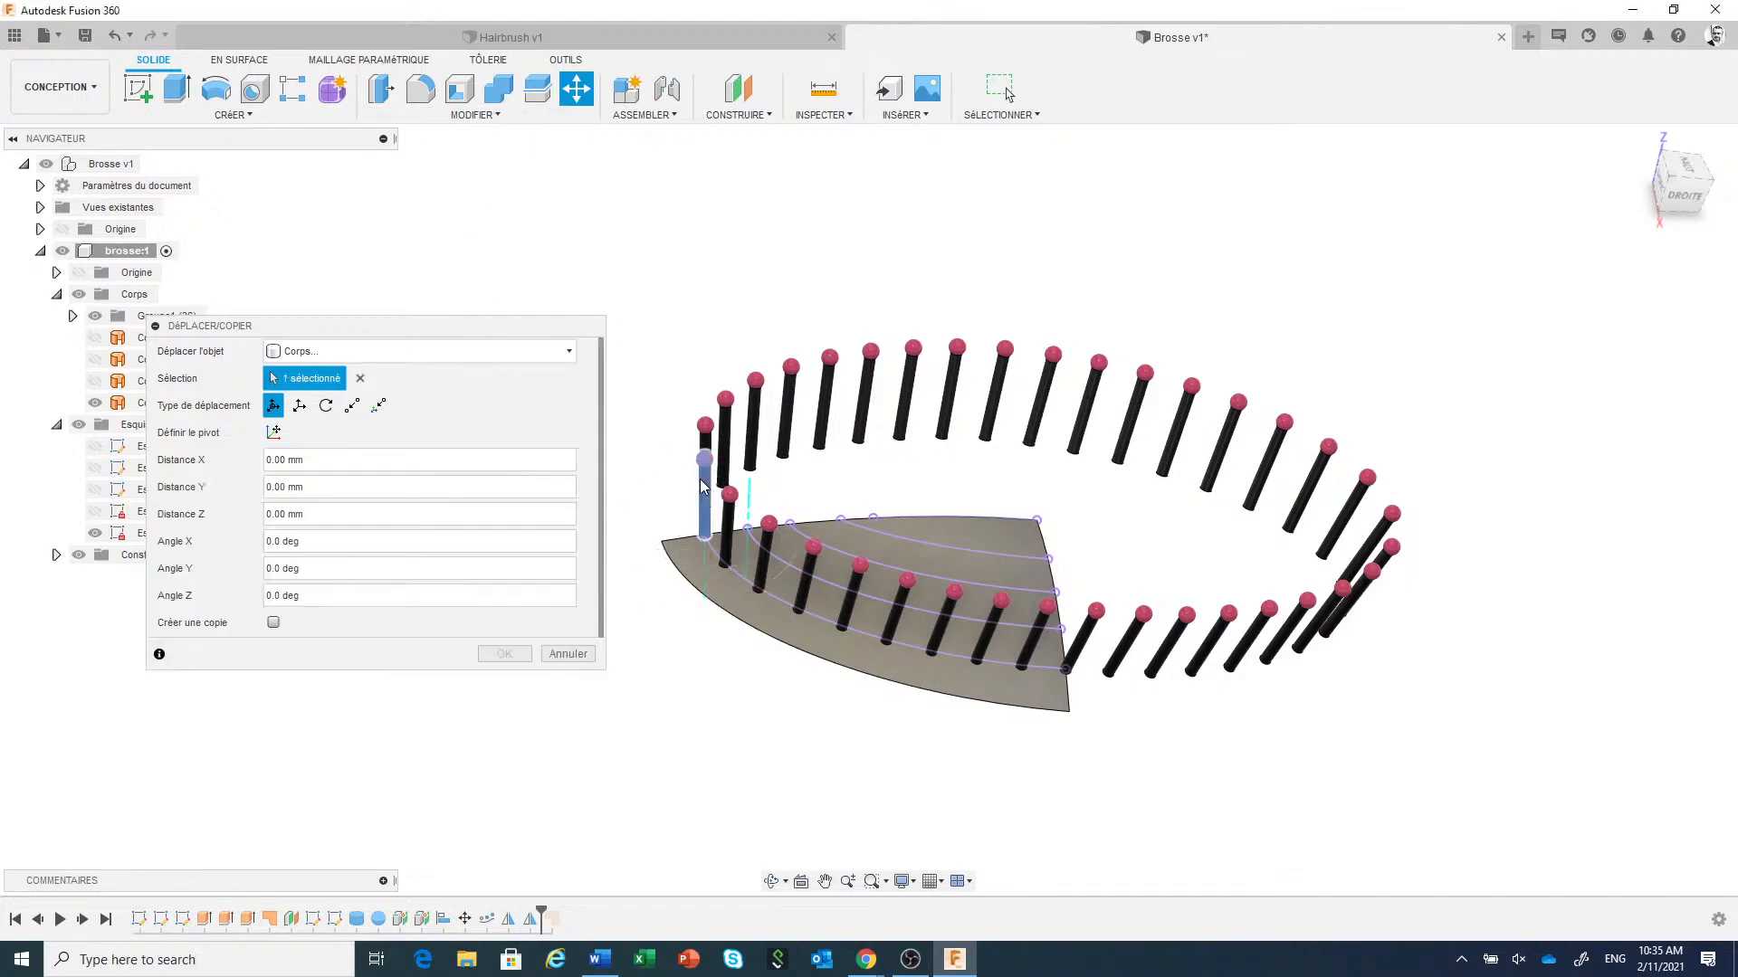
left_click(272, 623)
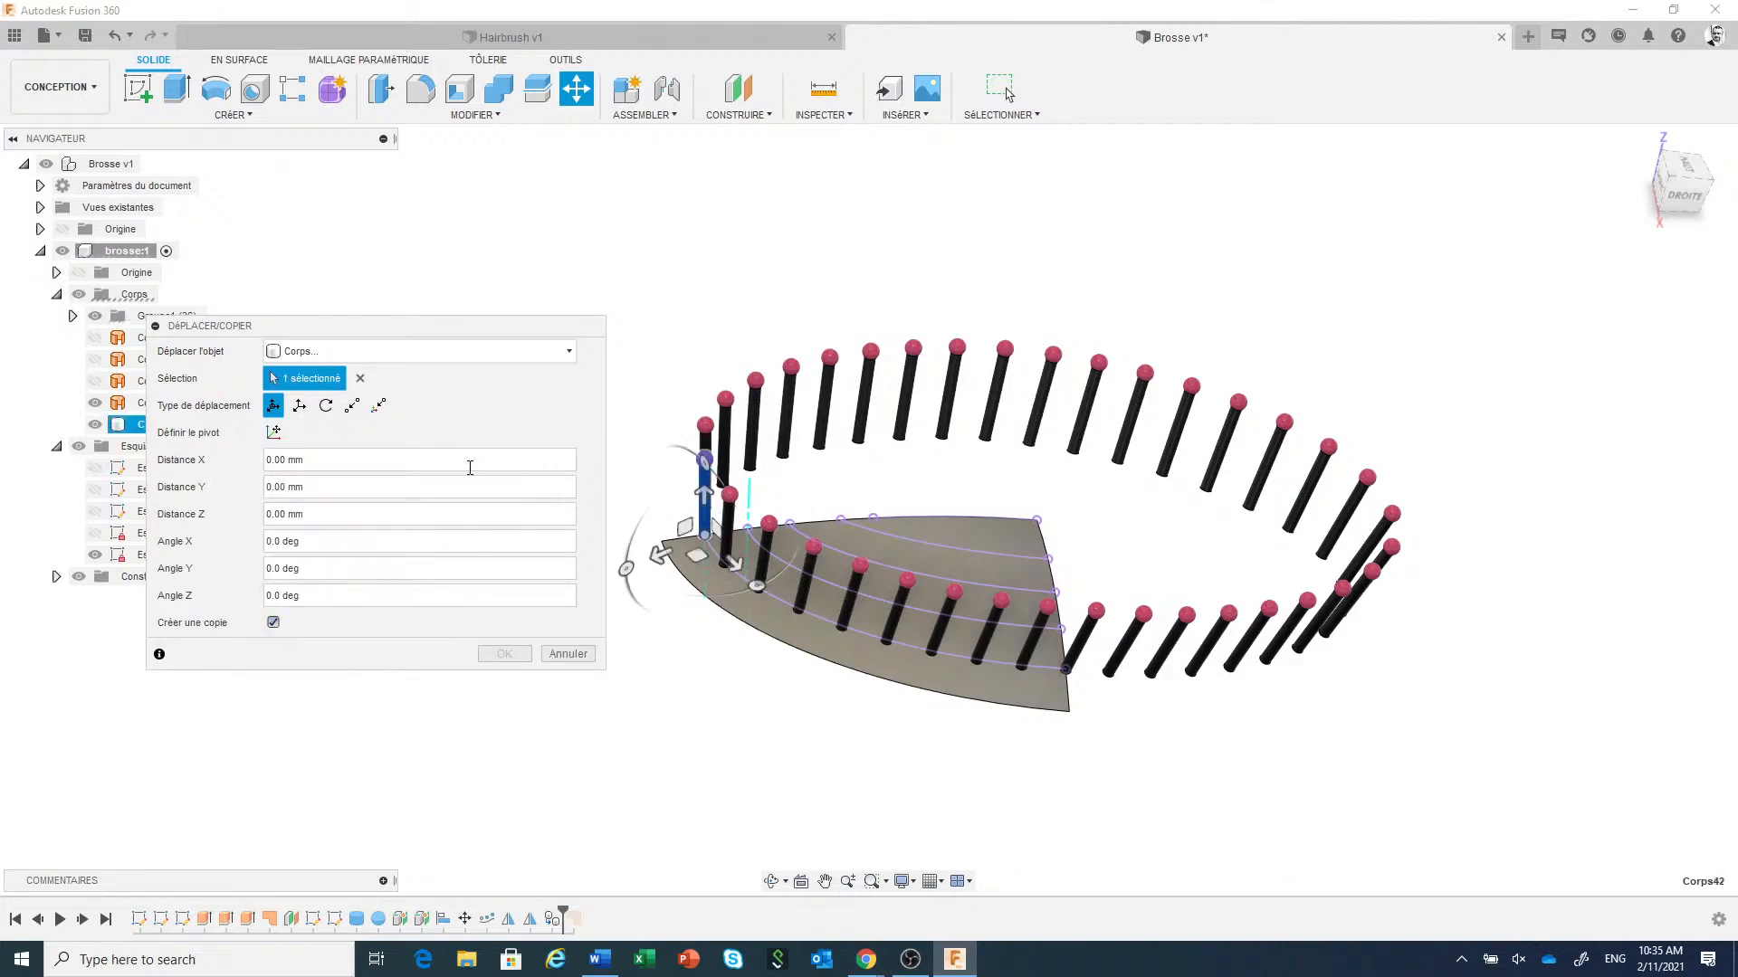
left_click_drag(694, 556, 638, 273)
left_click(500, 654)
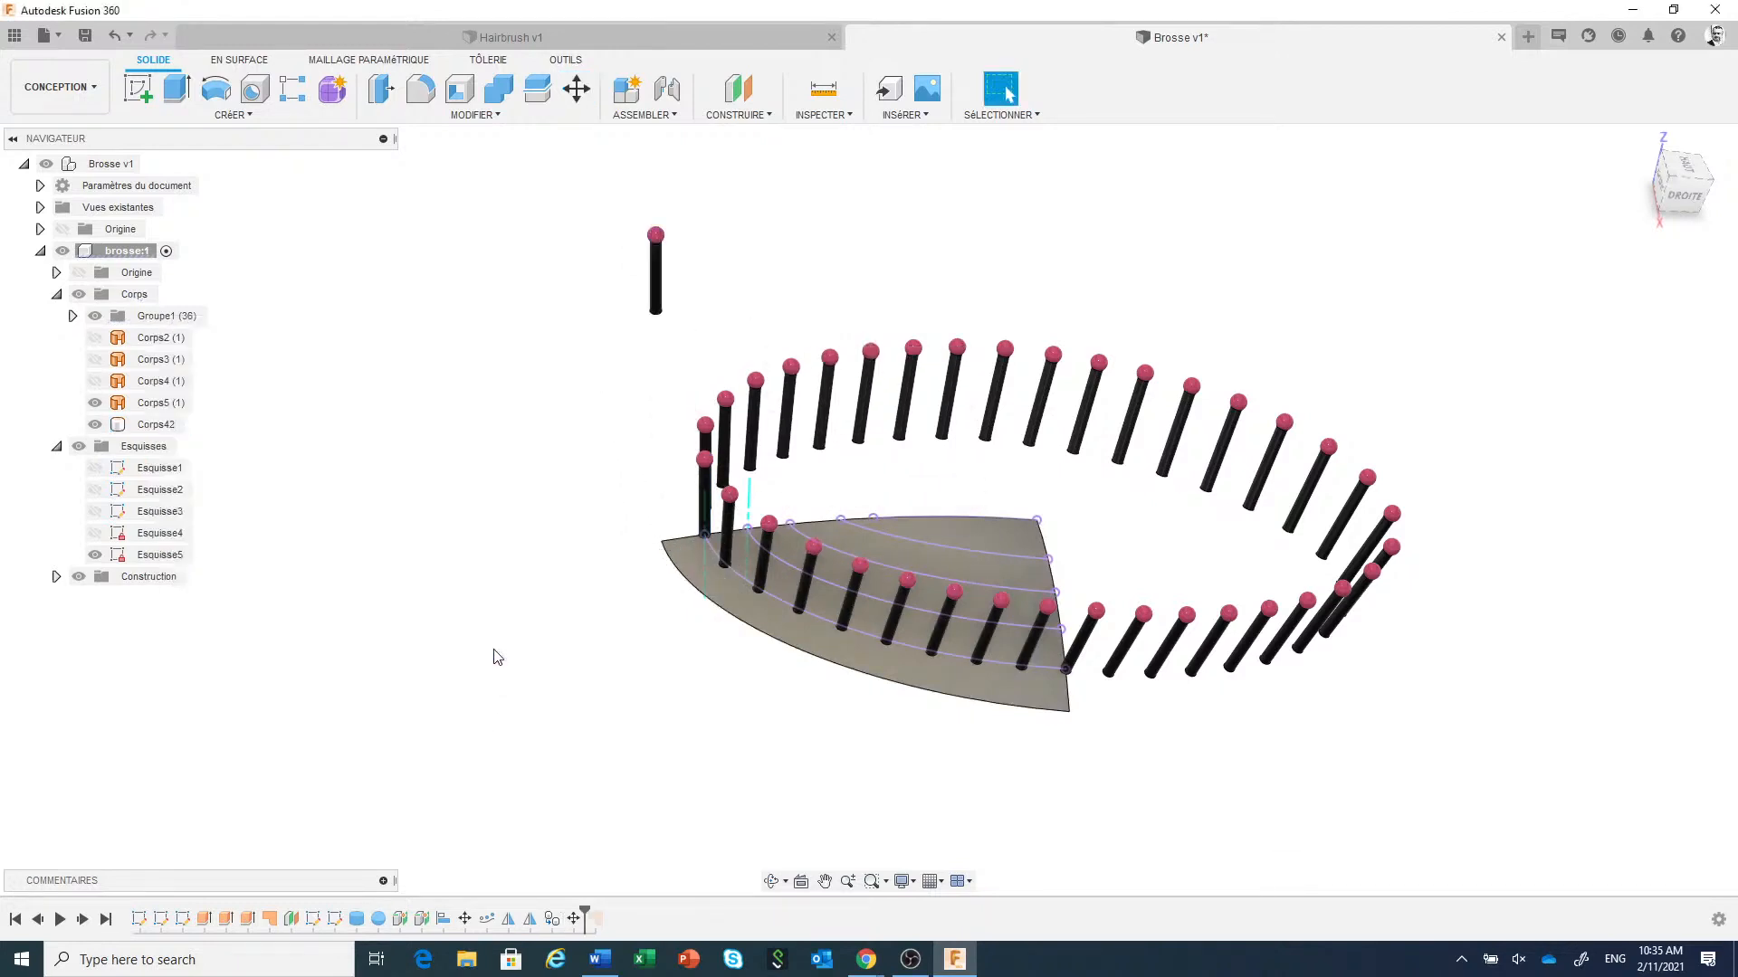
left_click(149, 316)
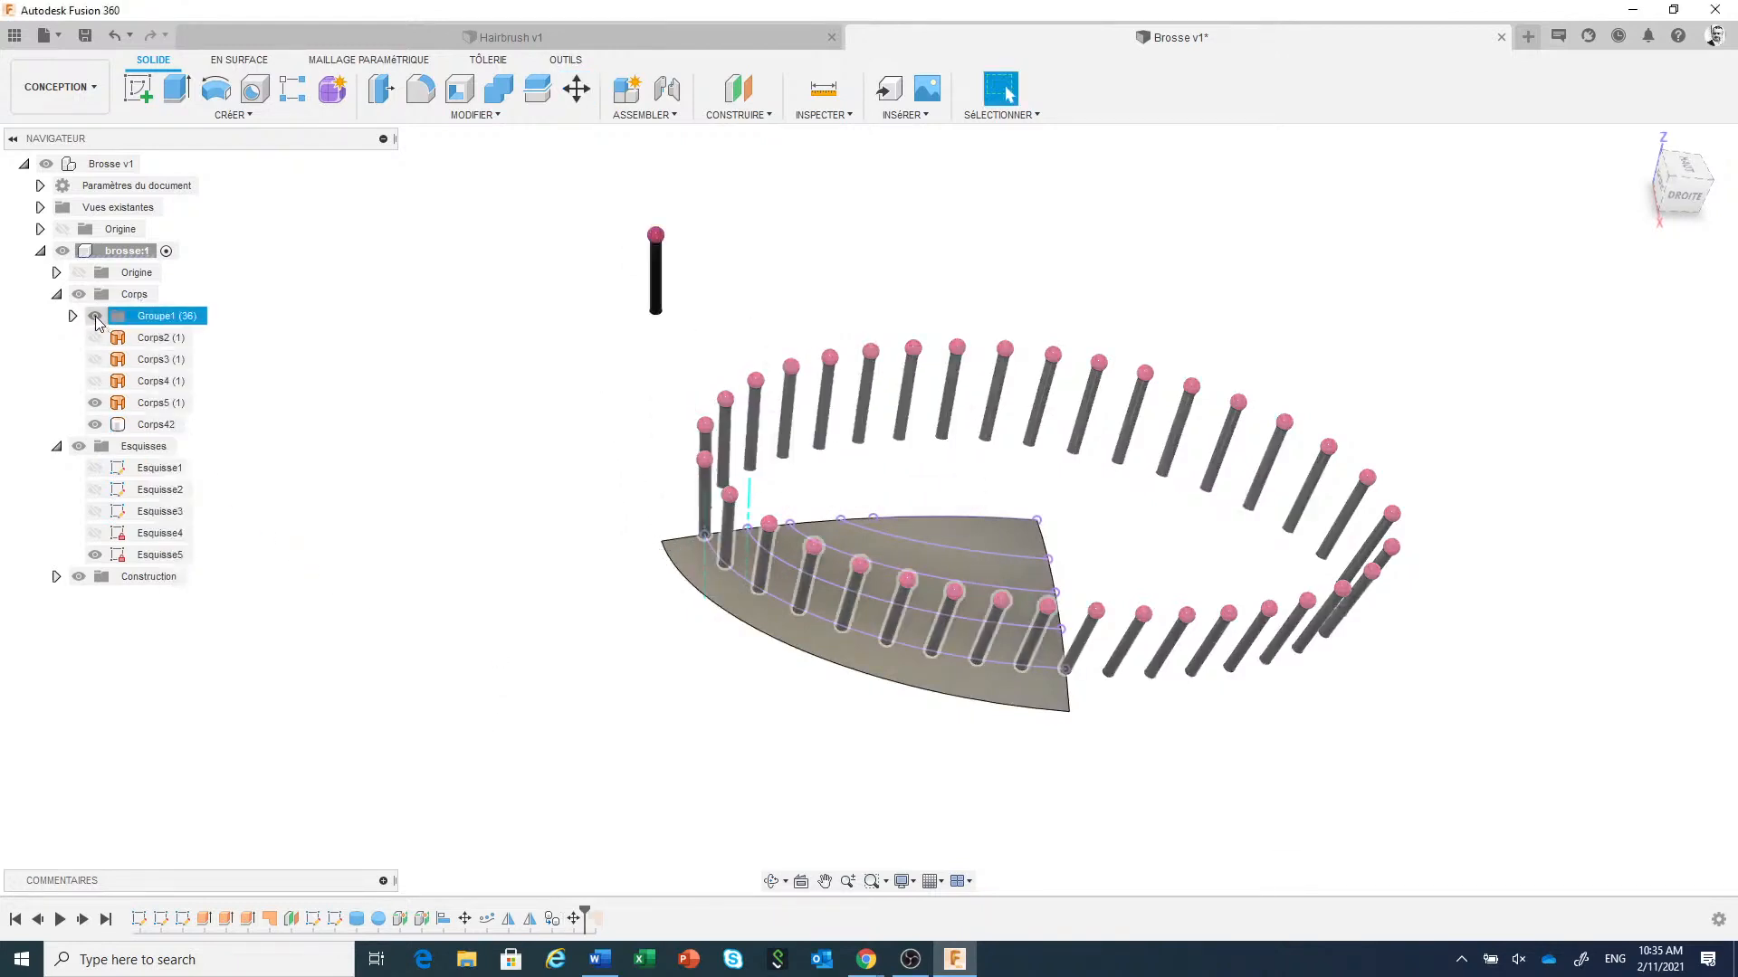
left_click(95, 317)
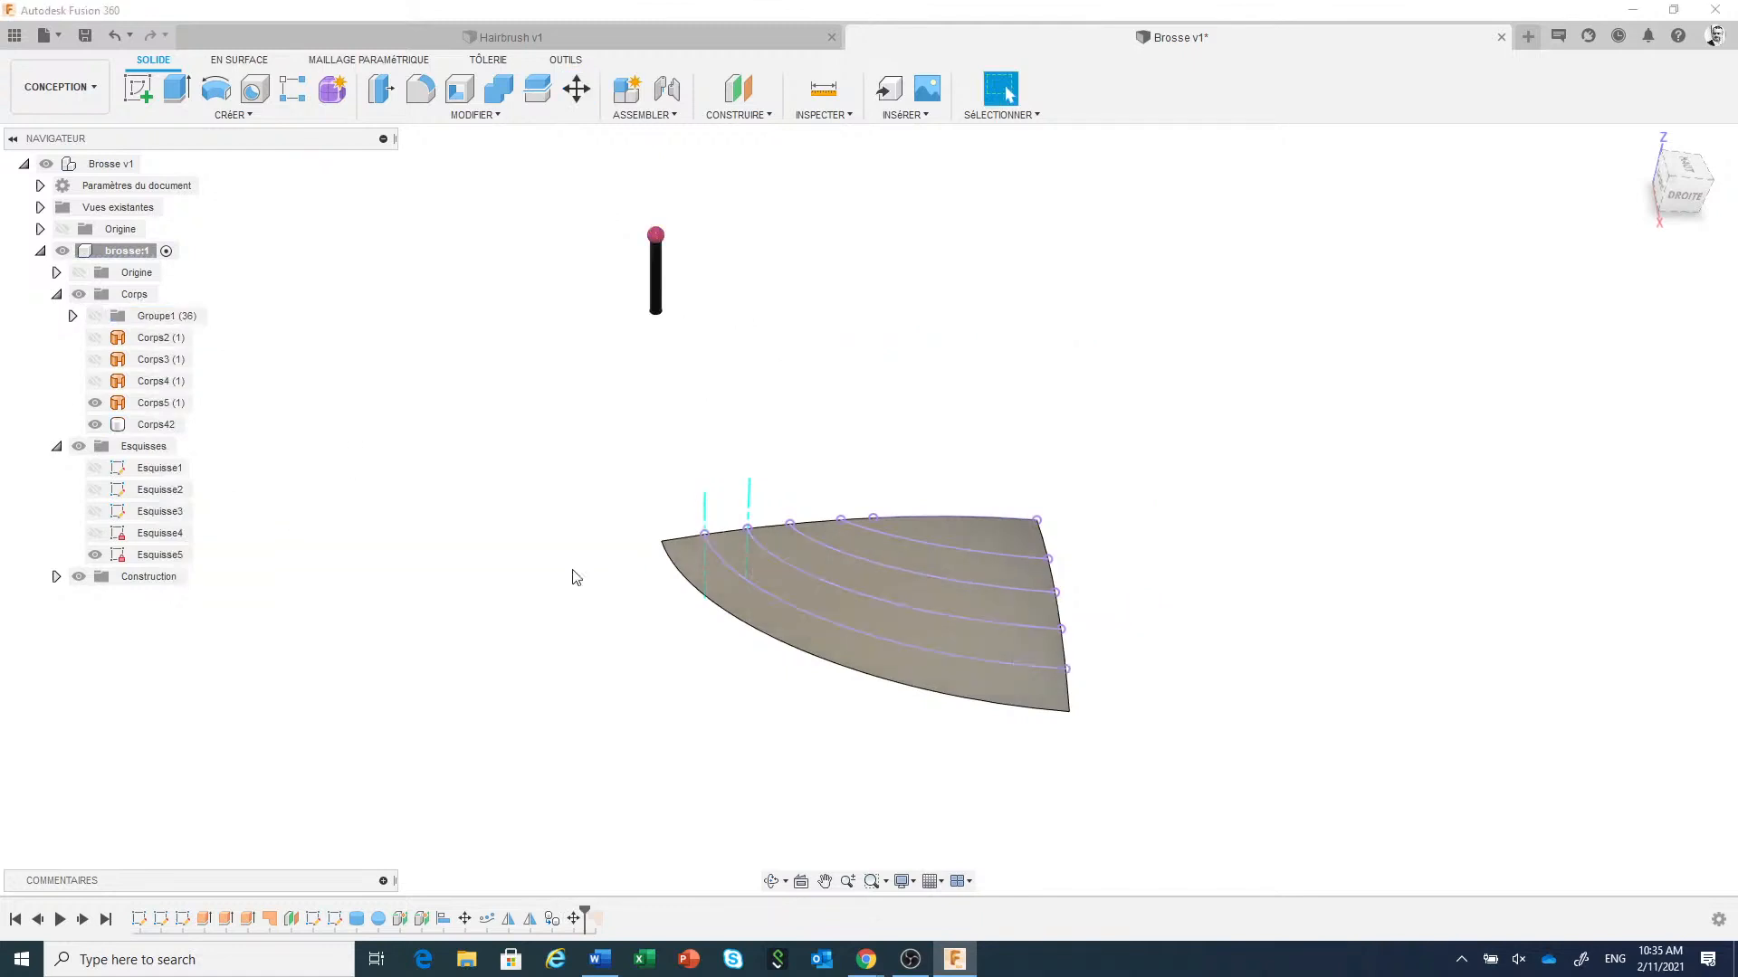
Align the copied bristle's cylindrical face with the construction axis at the start of the second guide curve, and check its seating.
middle_click_drag(834, 710, 916, 729)
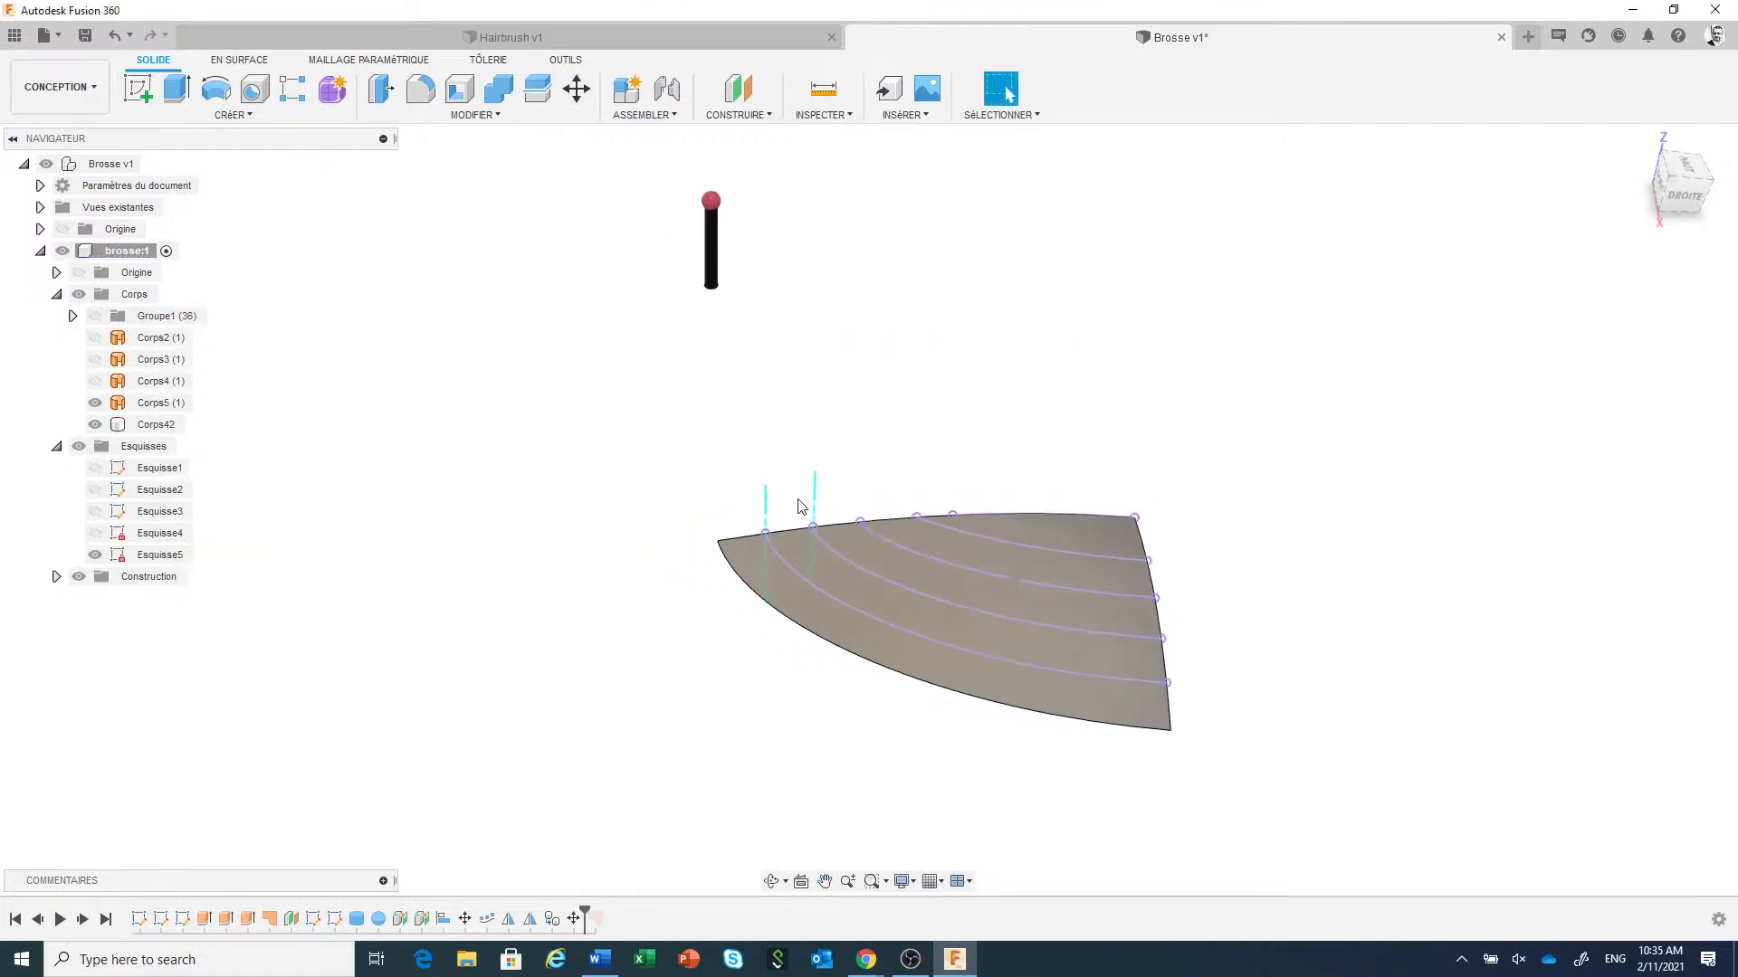
mouse_move(908, 473)
middle_mouse_down()
mouse_move(947, 492)
mouse_move(889, 451)
middle_mouse_up()
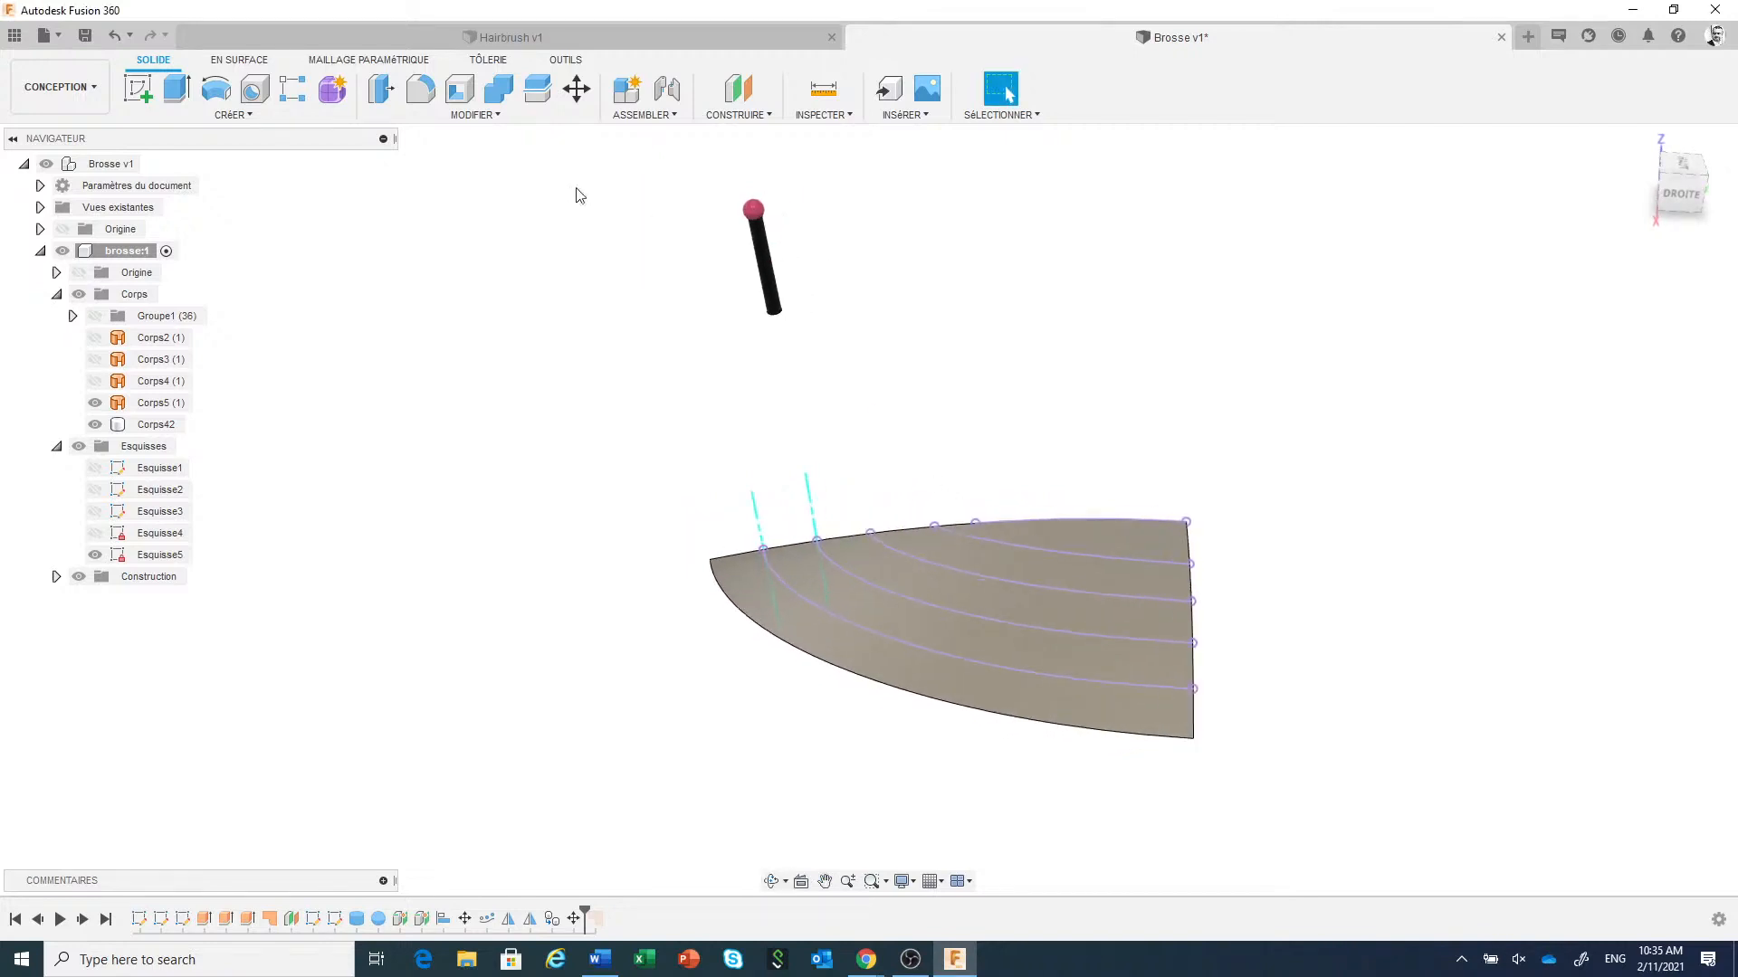
left_click(500, 116)
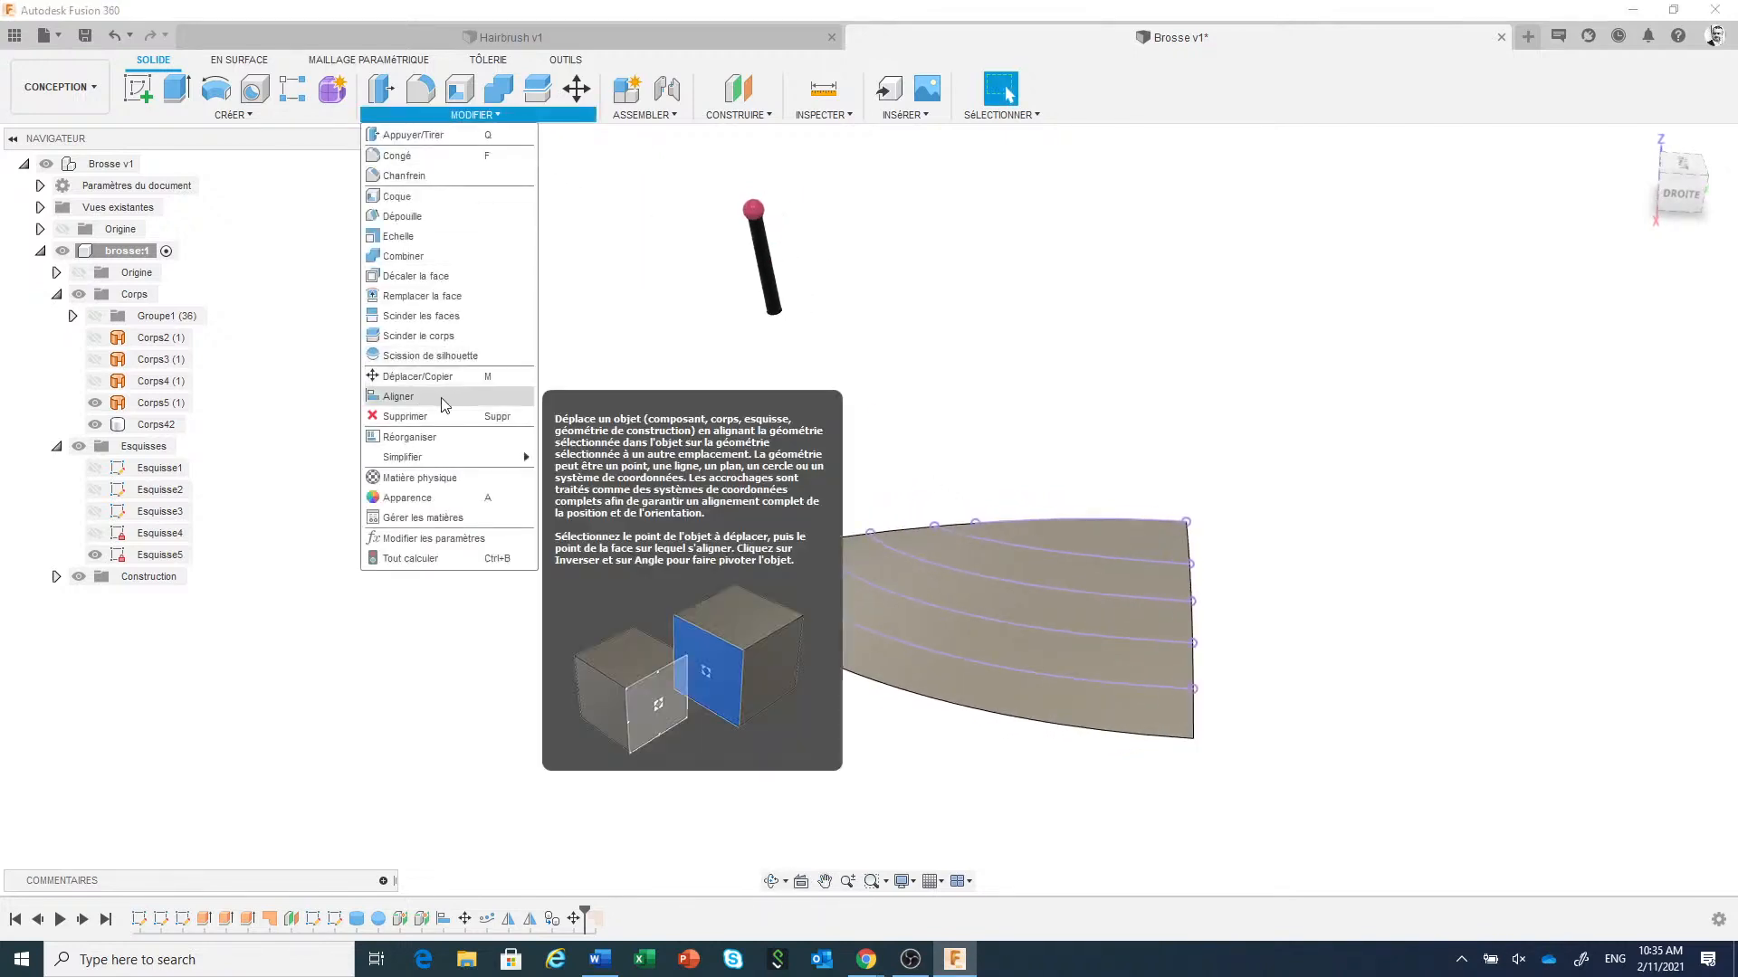
left_click(398, 397)
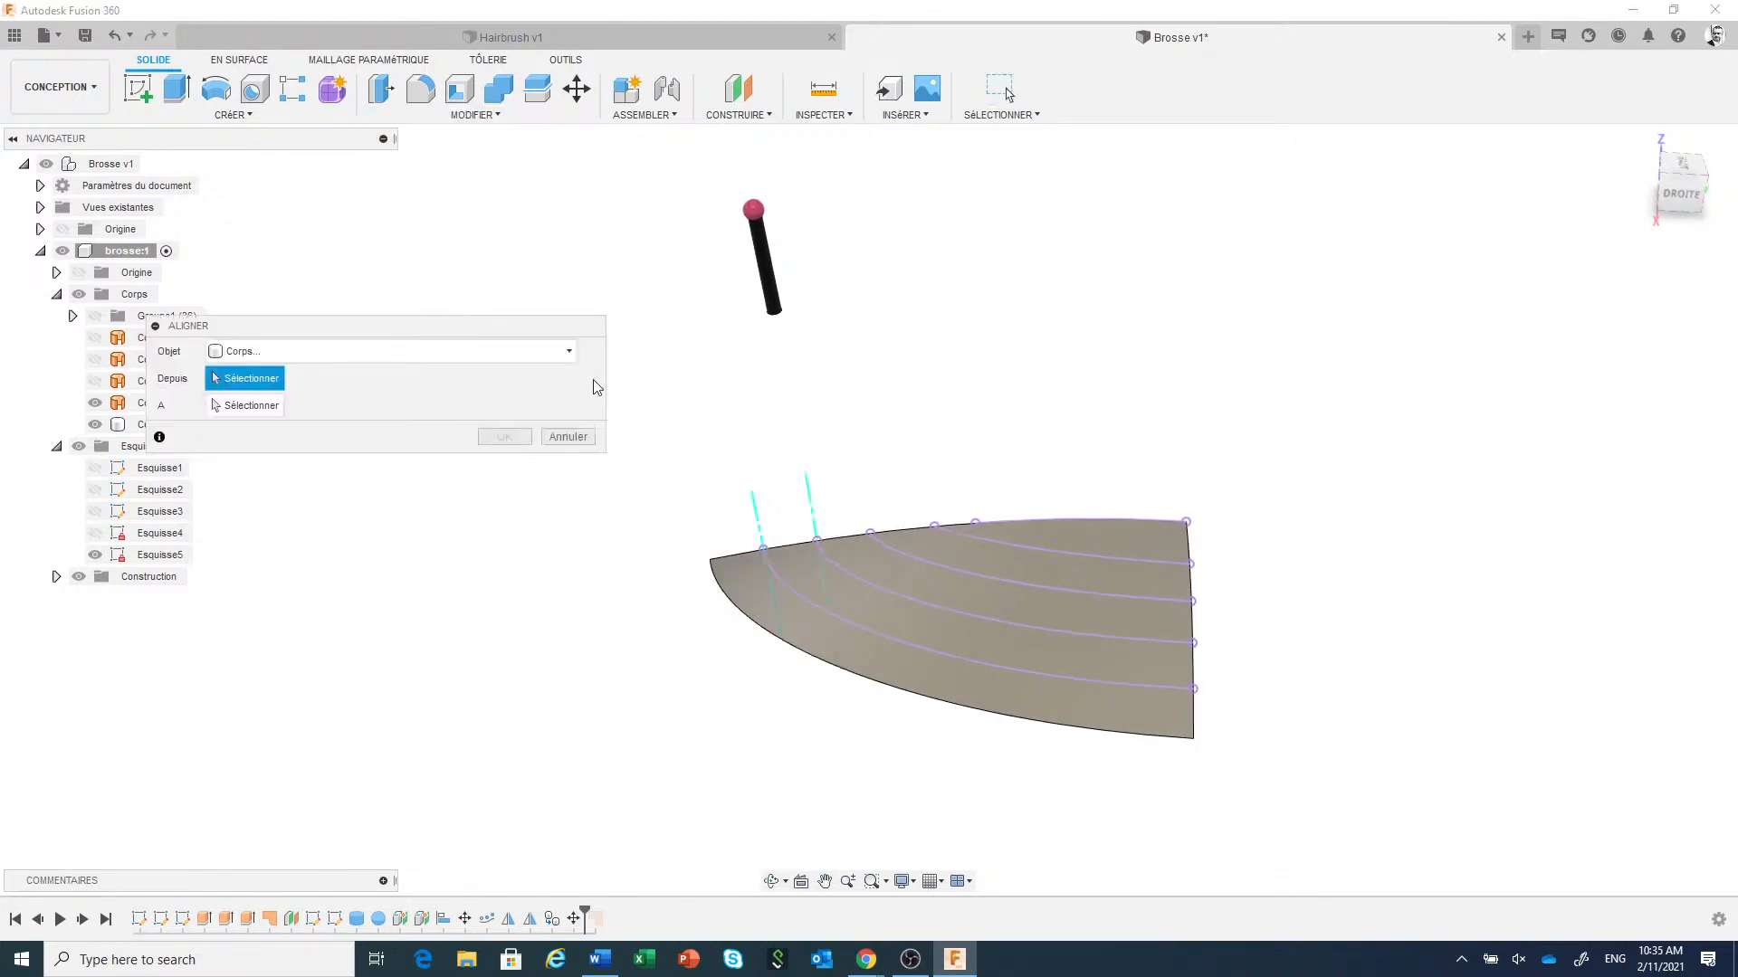
left_click(768, 271)
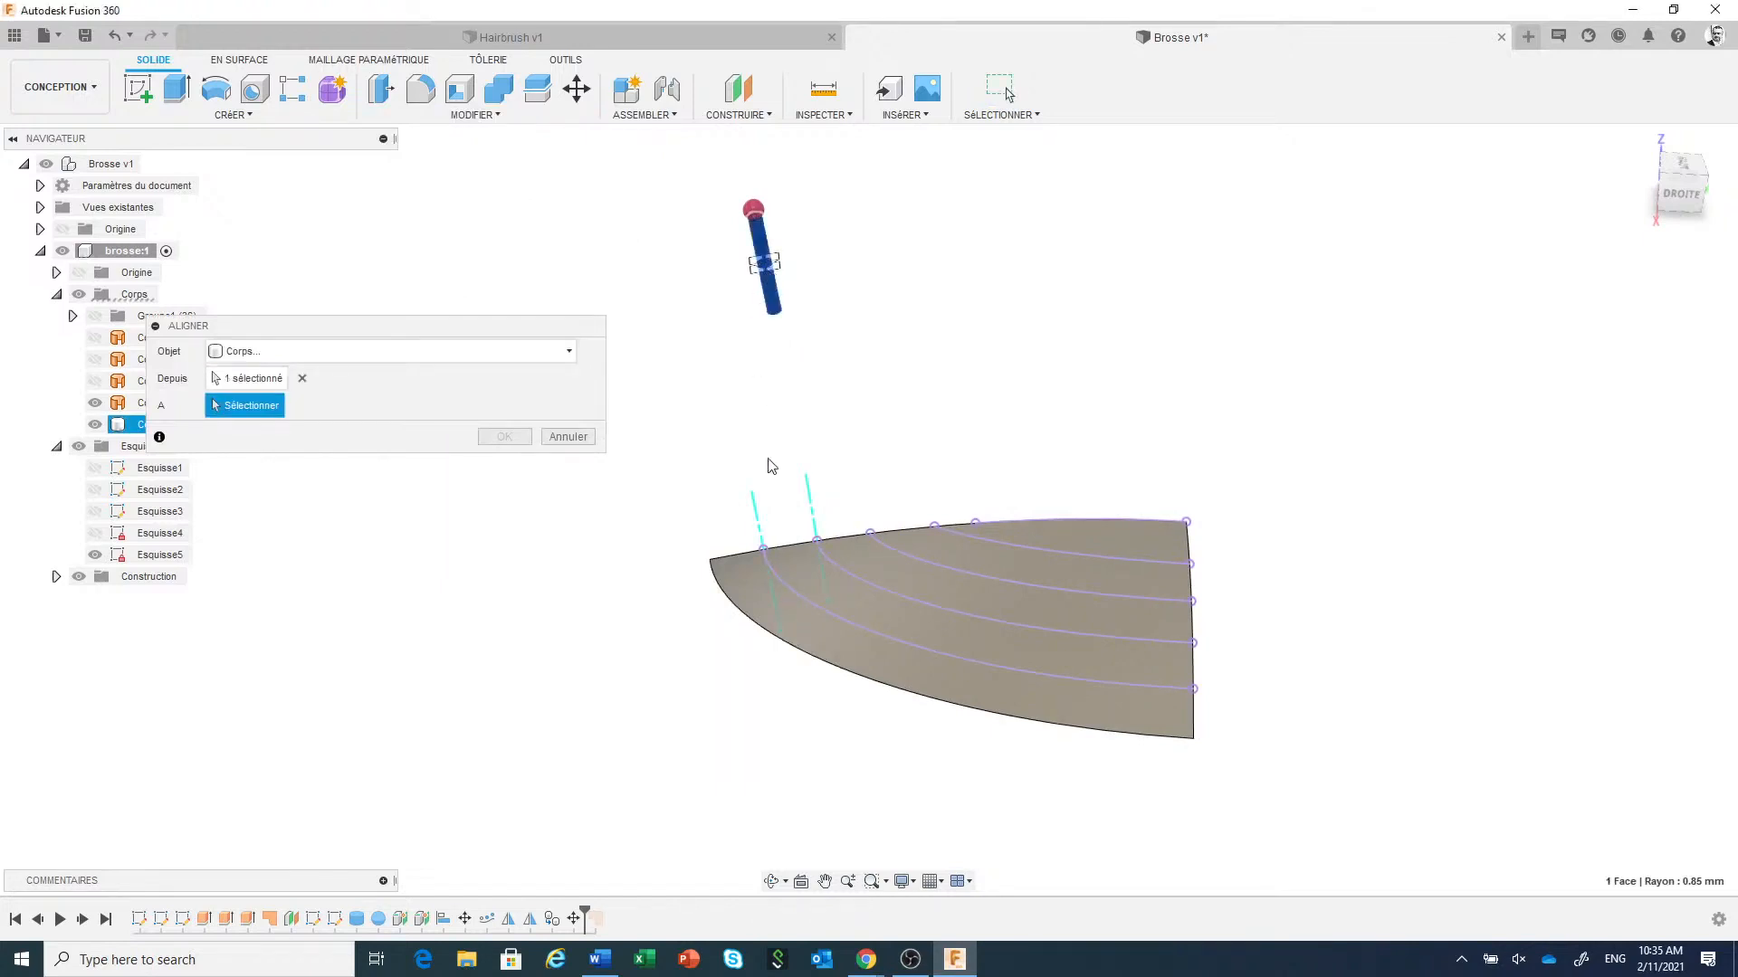
left_click(807, 507)
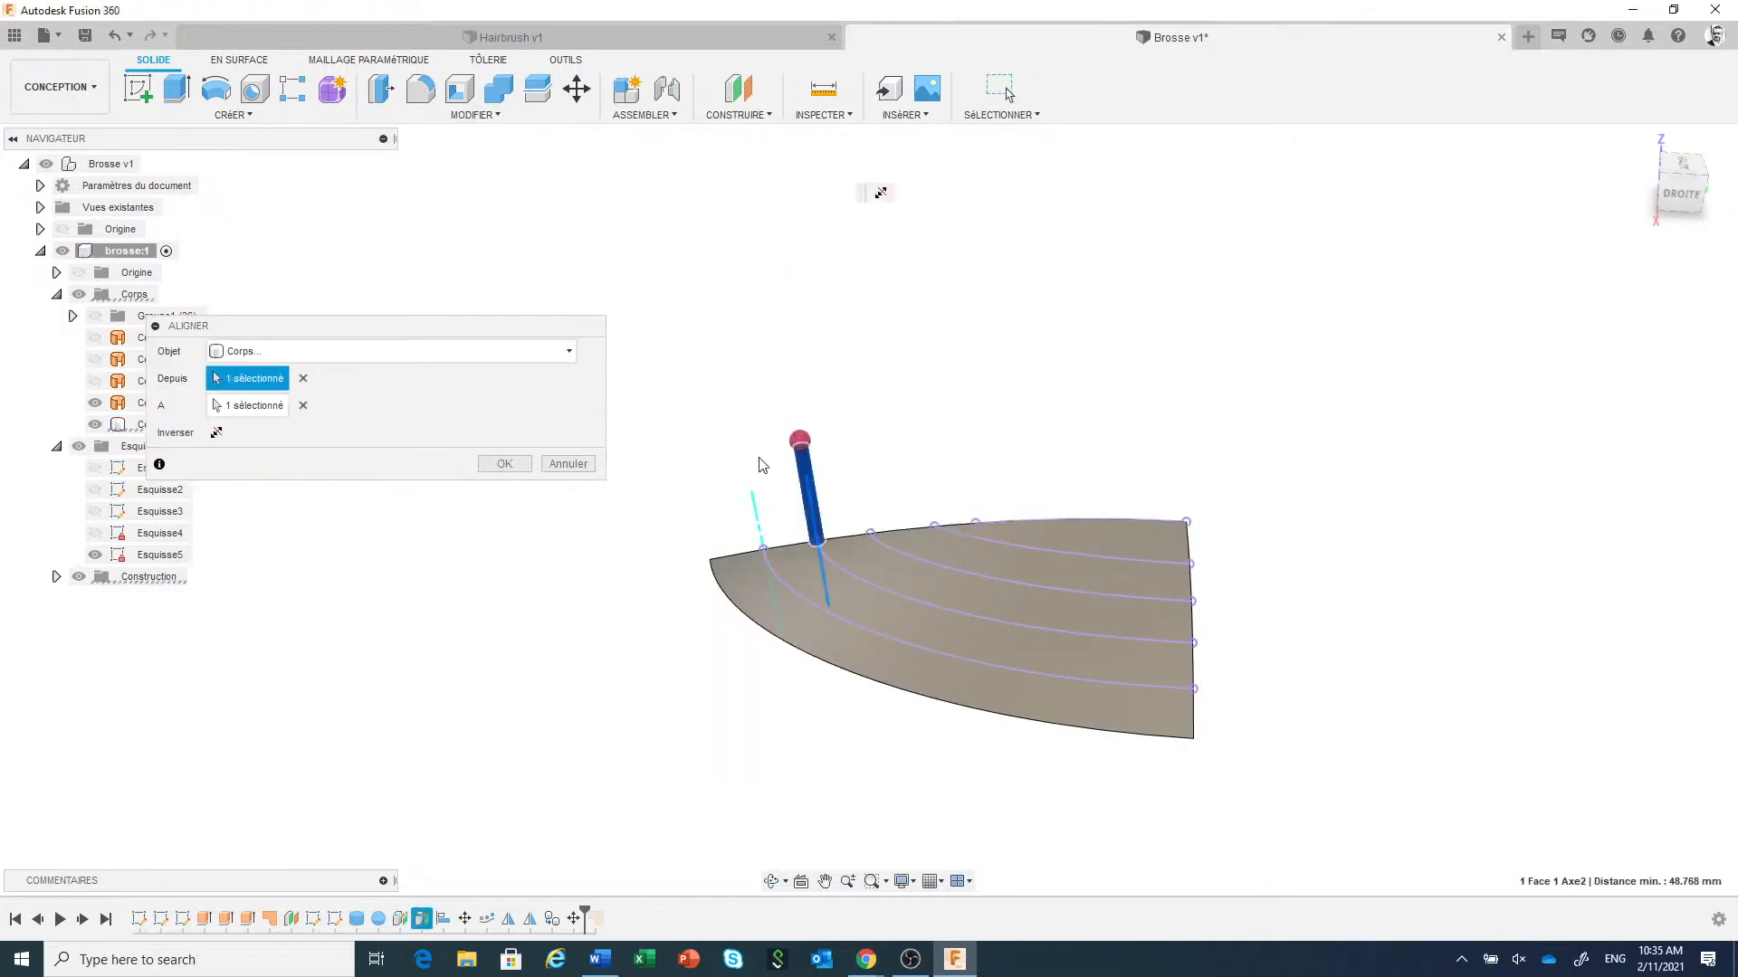
left_click(504, 463)
middle_click_drag(1053, 412, 1326, 453, "shift")
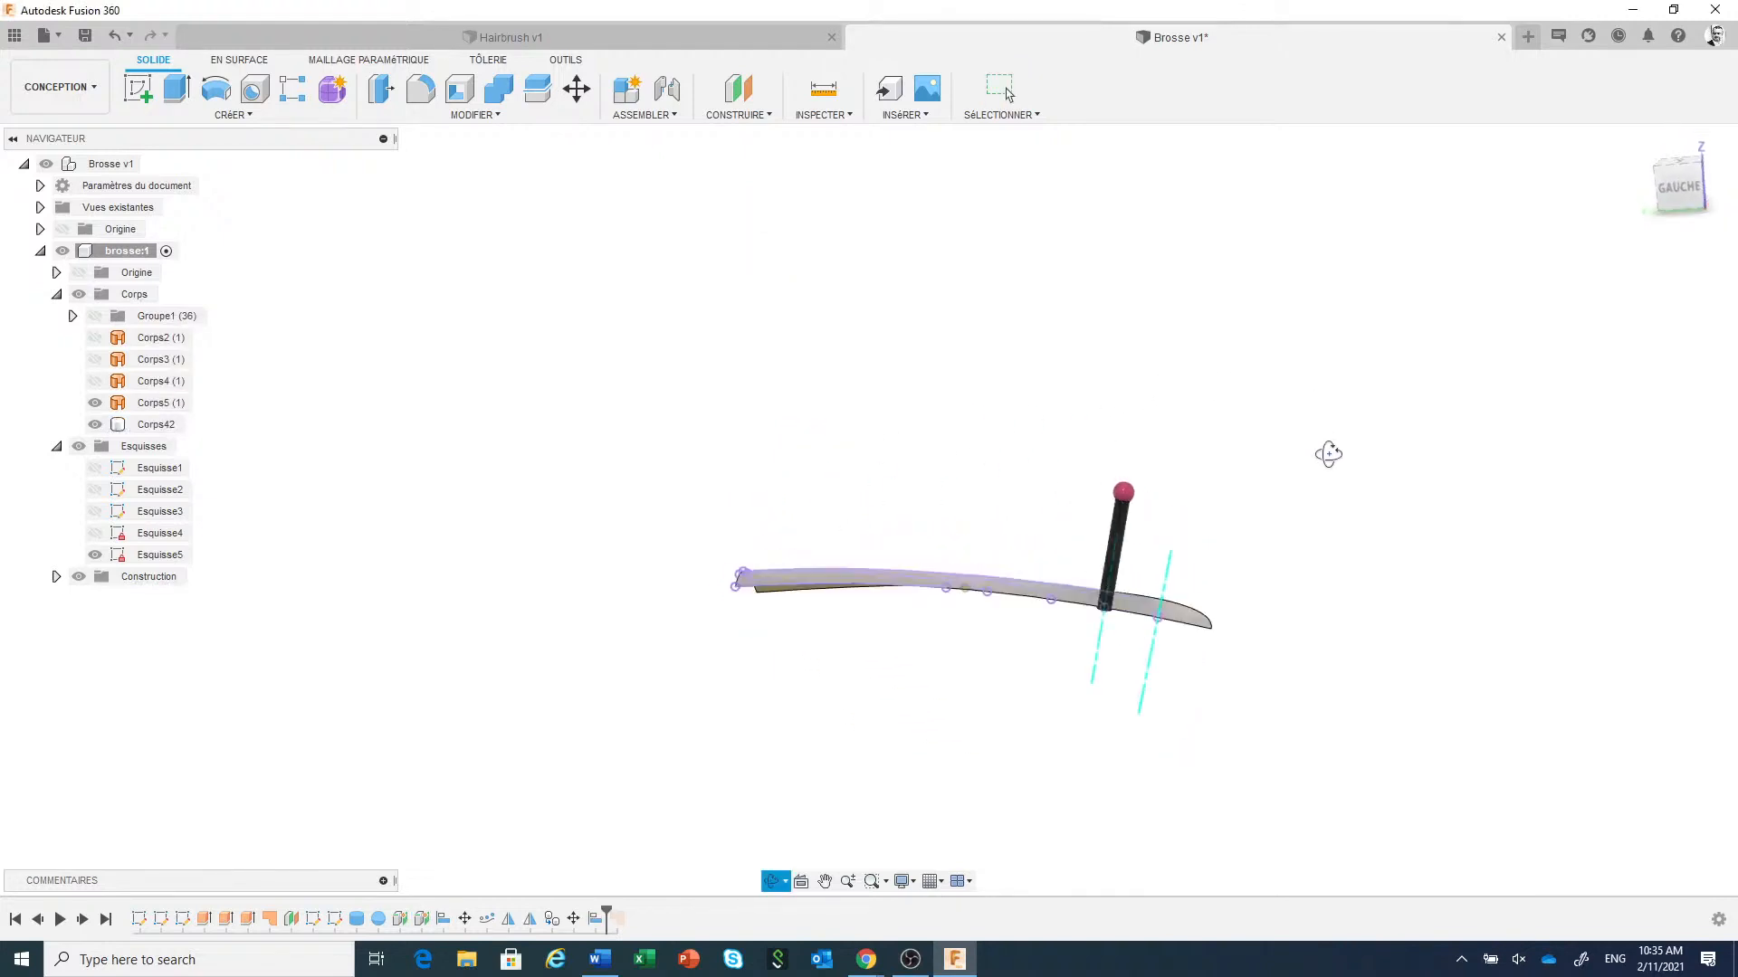
left_click(1683, 190)
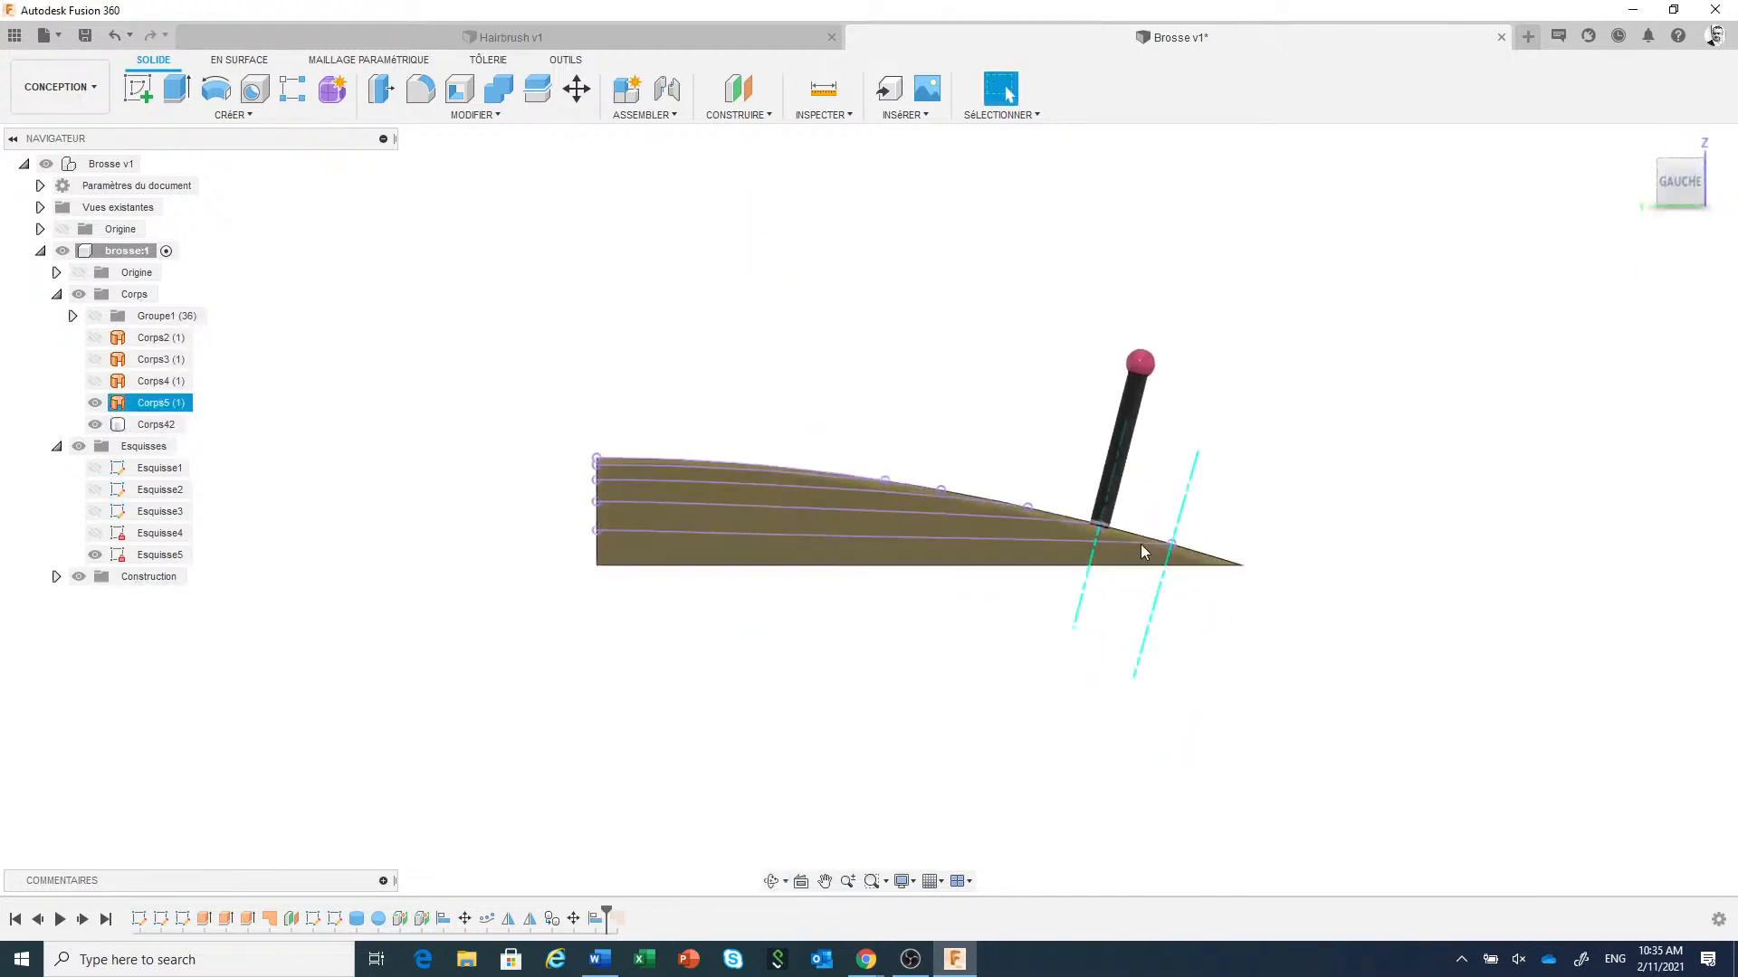
left_click(1087, 448)
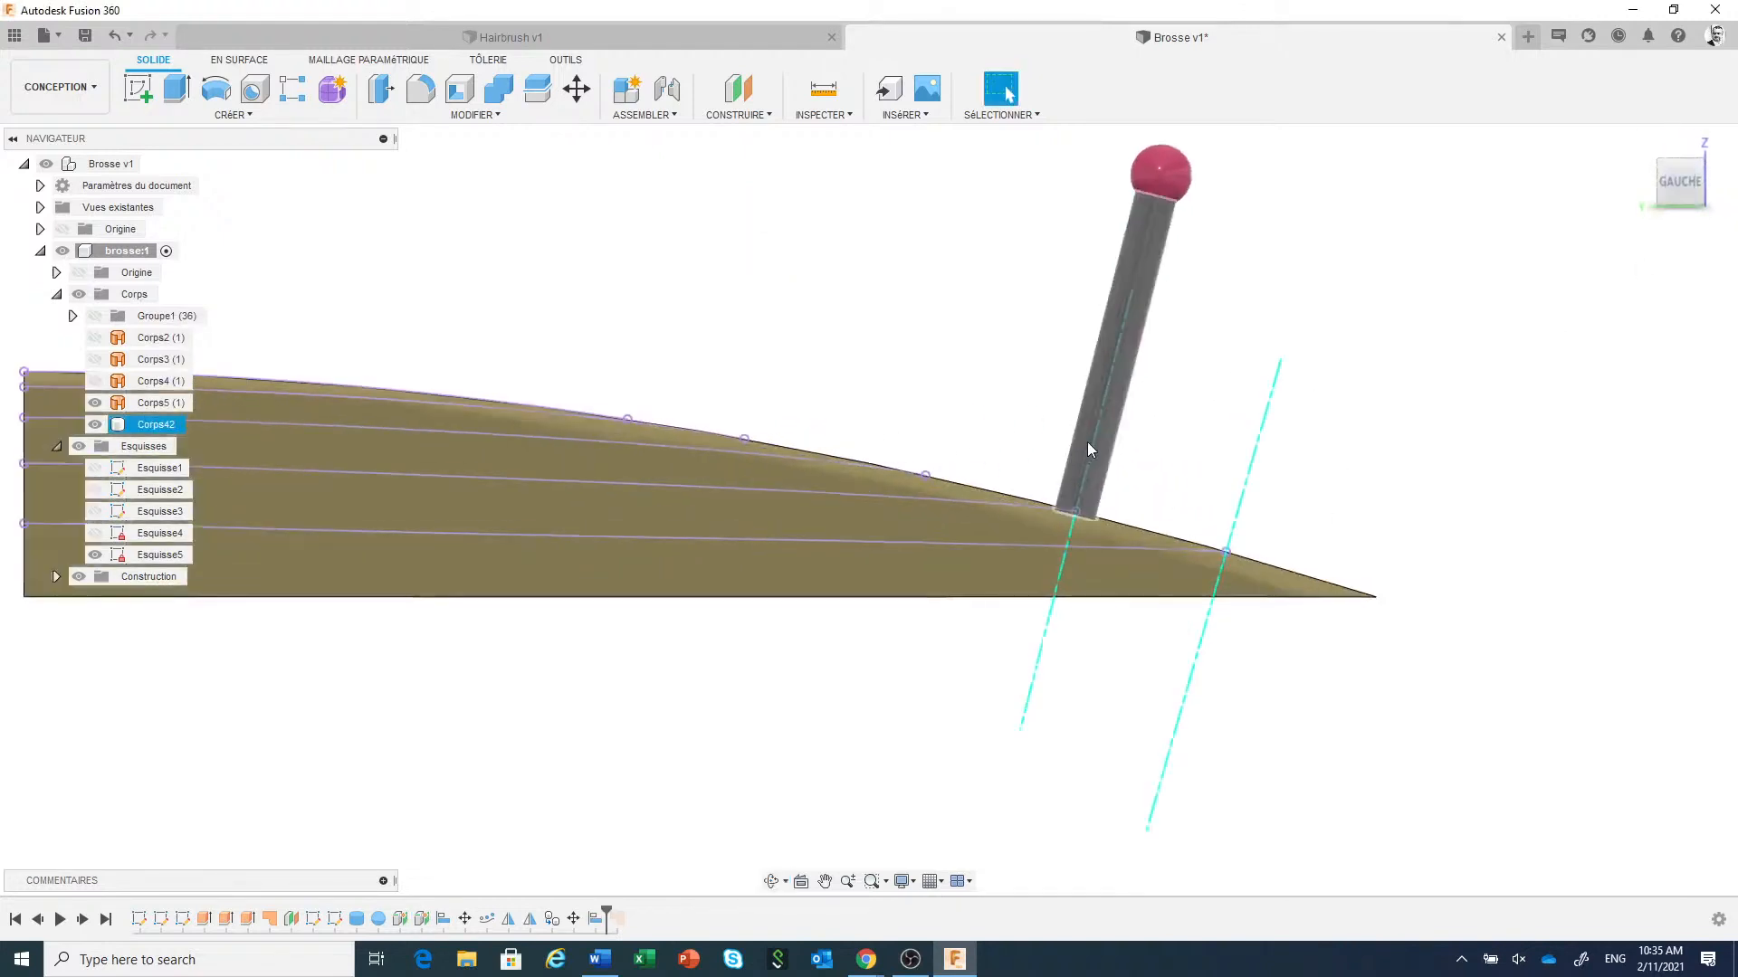
mouse_move(1132, 464)
middle_mouse_down("shift")
mouse_move(1129, 480)
mouse_move(1137, 458)
mouse_move(1013, 462)
mouse_move(908, 520)
mouse_move(943, 547)
mouse_move(945, 529)
middle_mouse_up("shift")
Set up a path pattern of the copied bristle body along the second guide curve, extending it about 49.8 mm to the curve's far end.
scroll(954, 527, "down", 3)
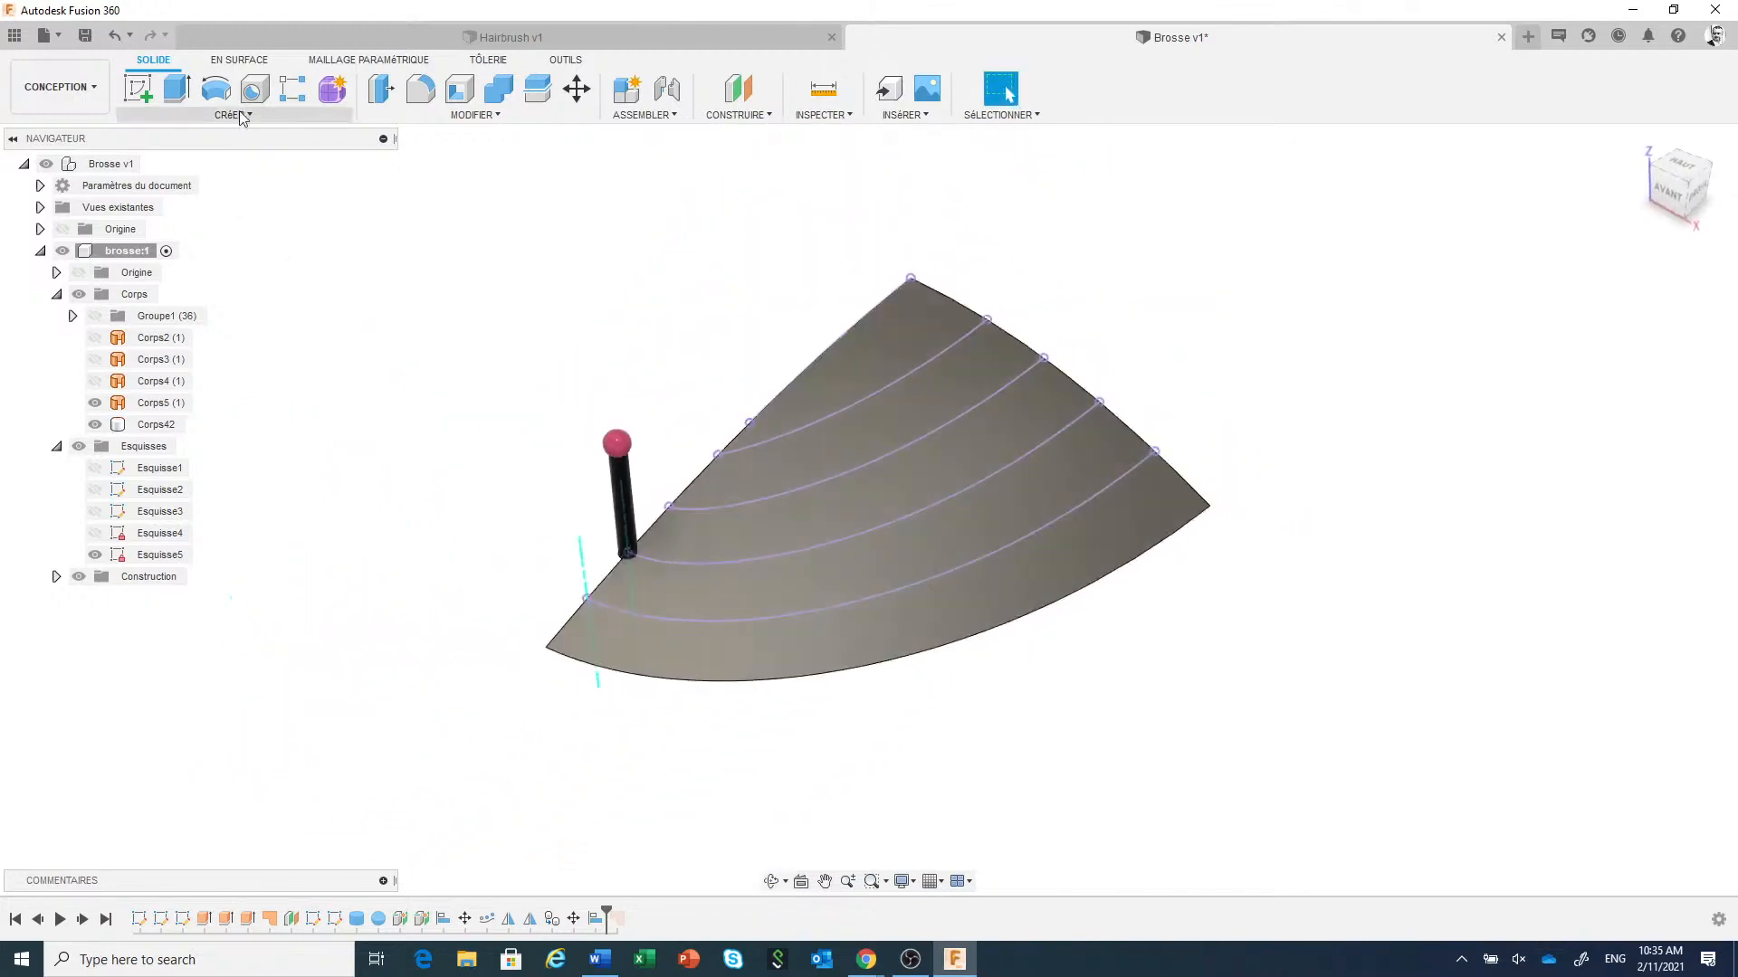
left_click(237, 116)
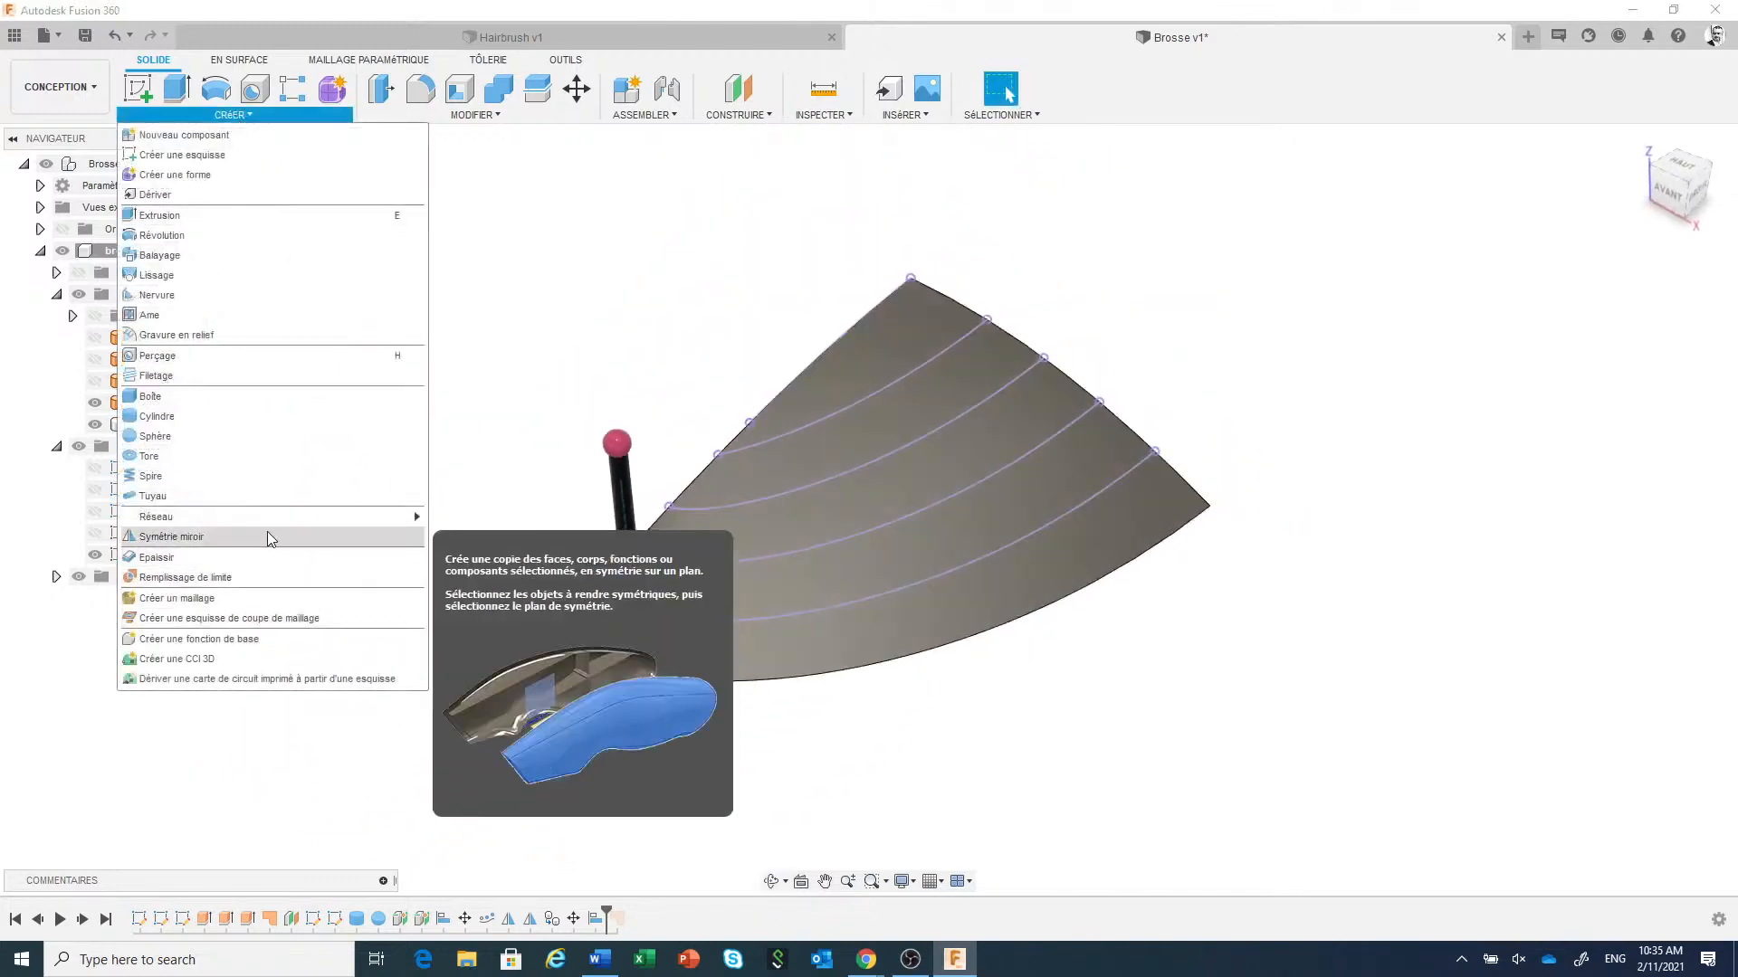
mouse_move(280, 531)
left_click(450, 554)
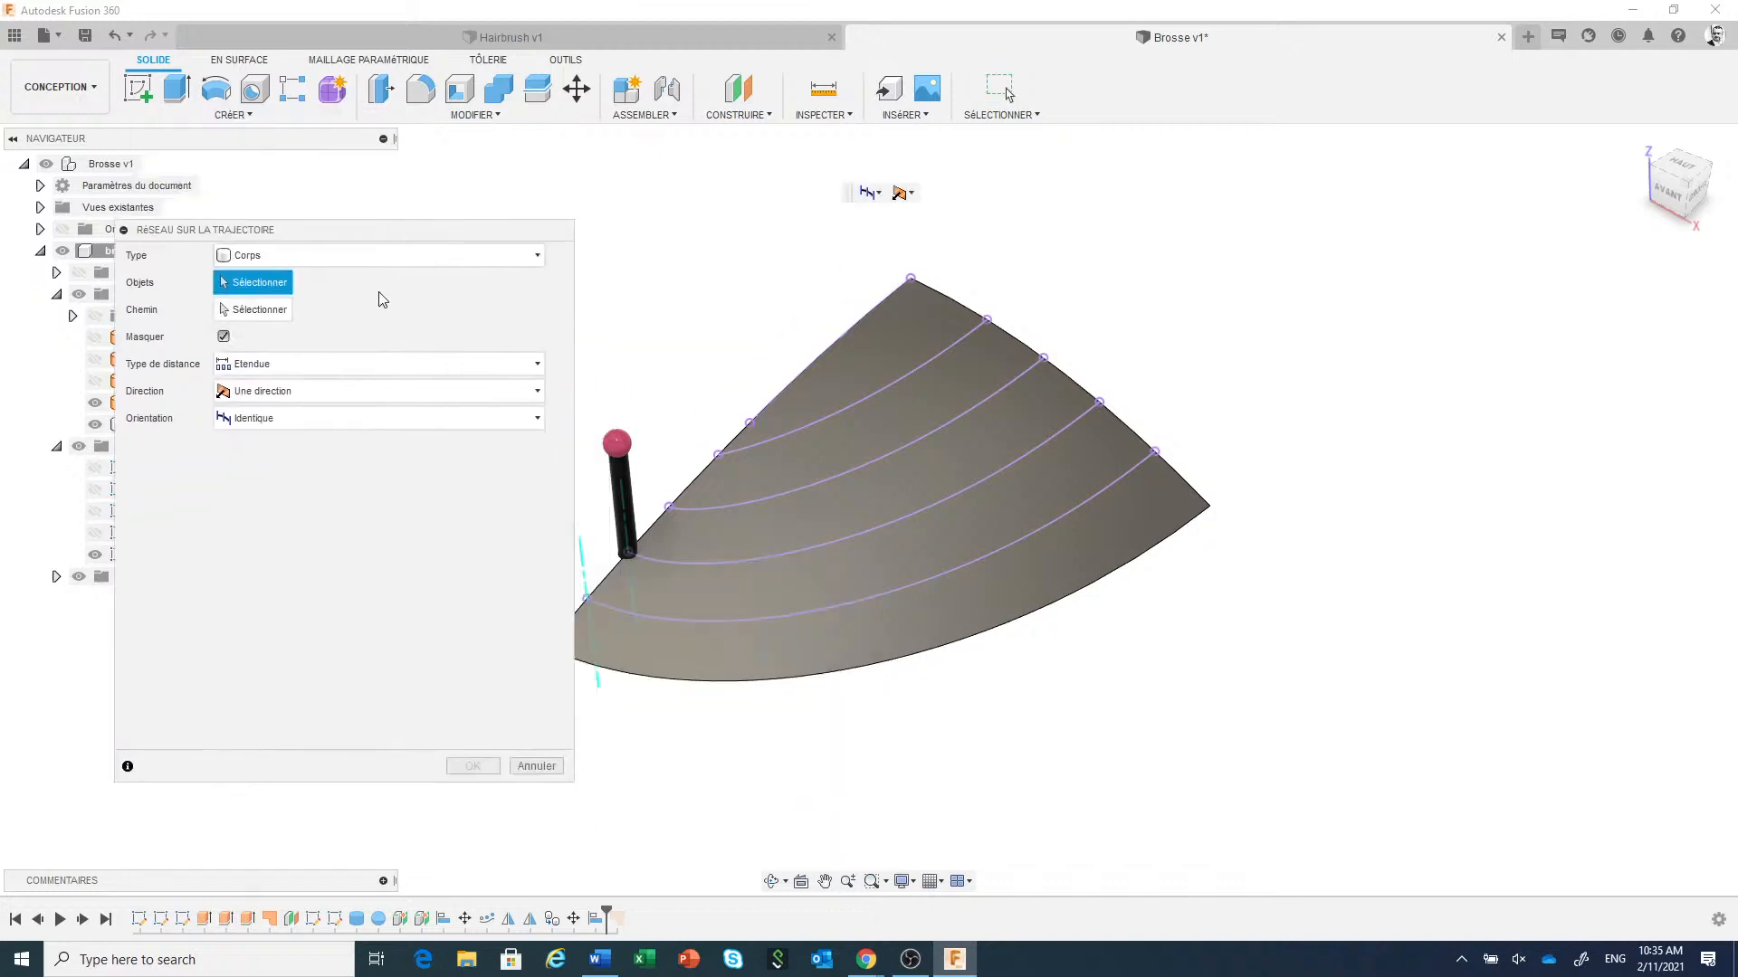
left_click(629, 493)
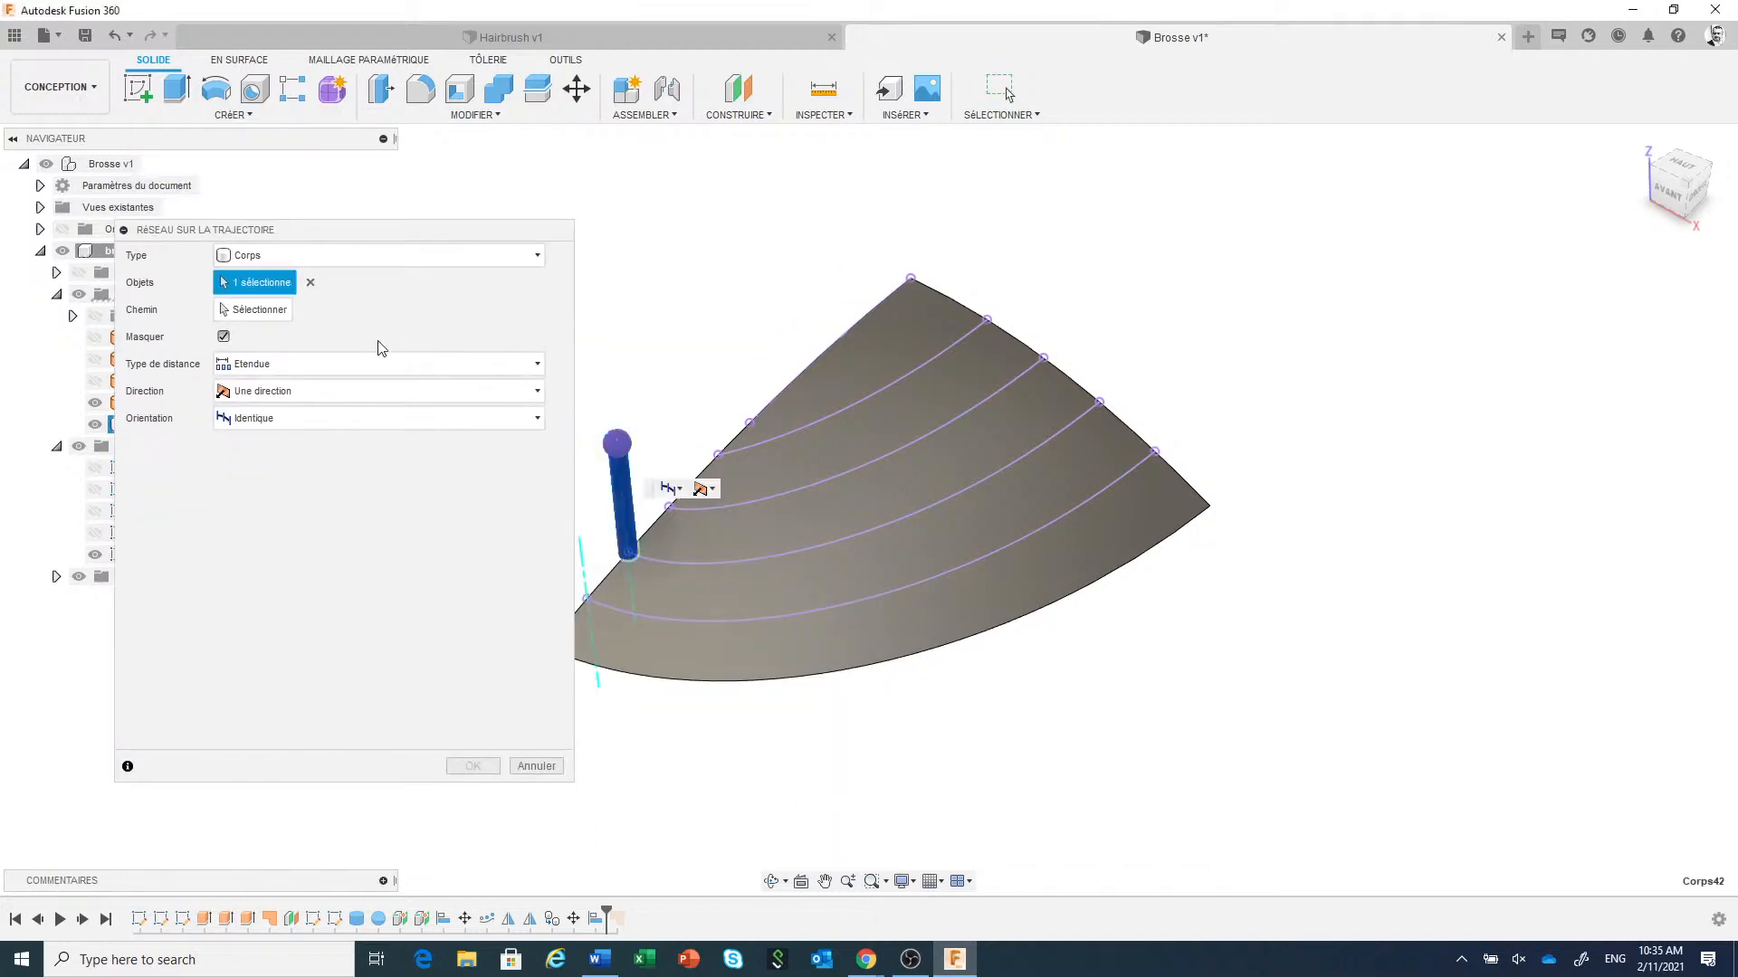
left_click(258, 309)
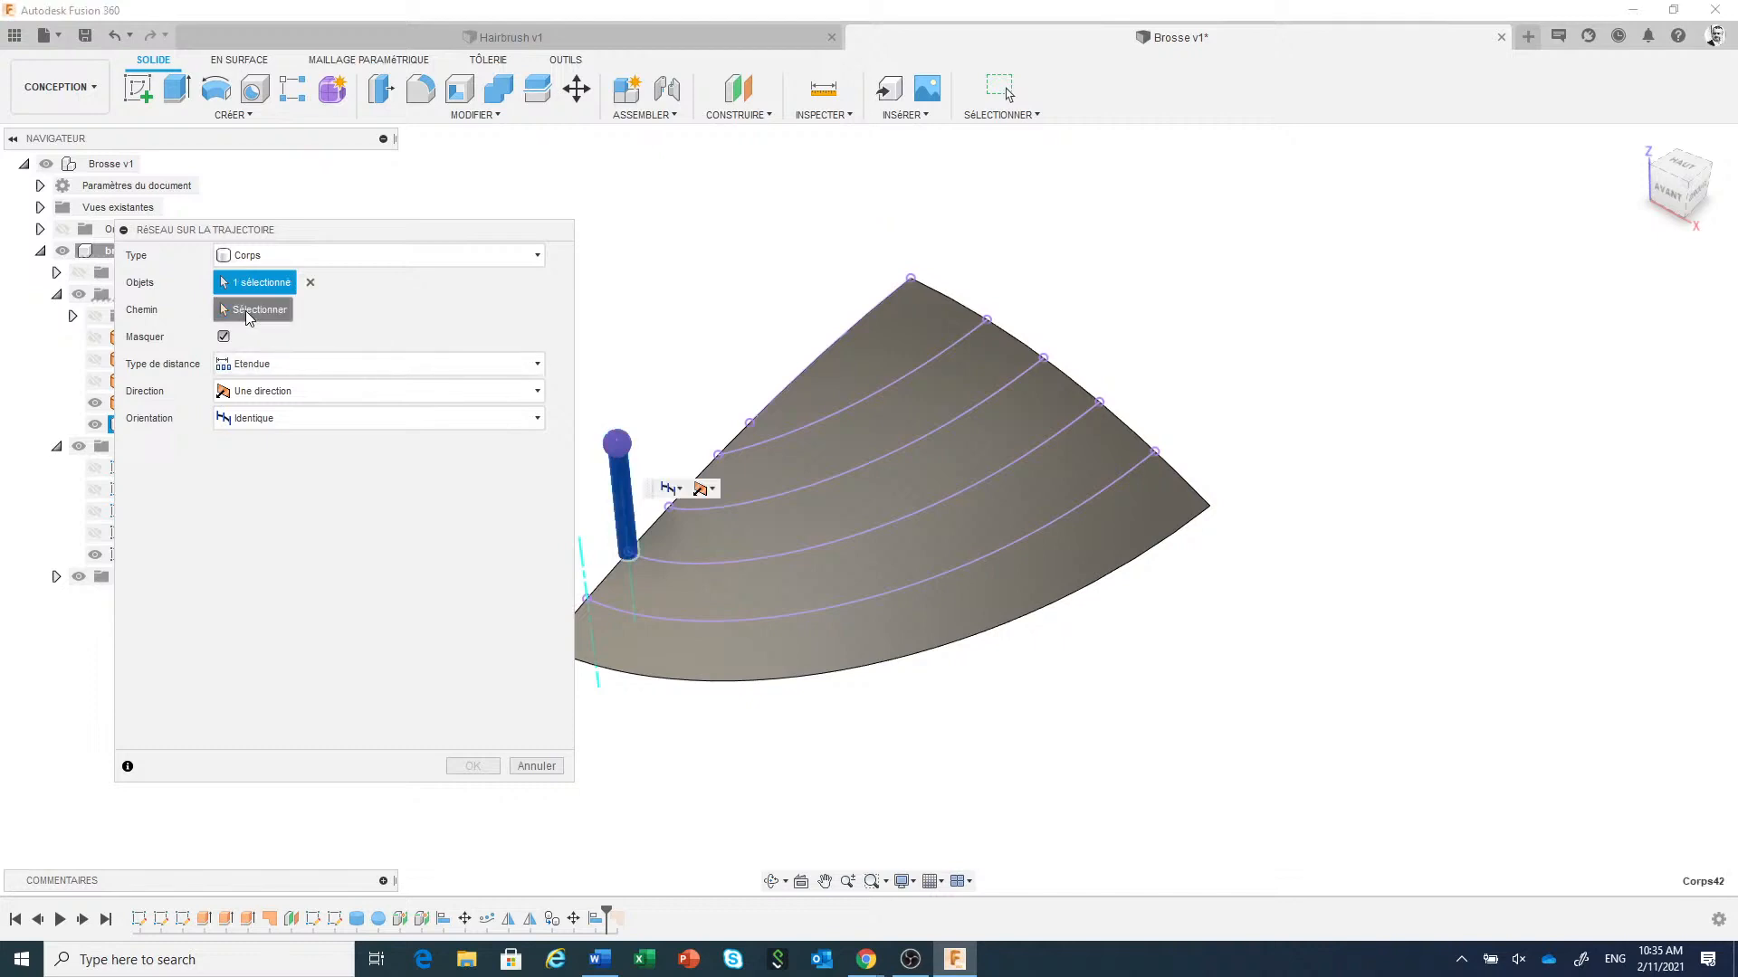
left_click(785, 561)
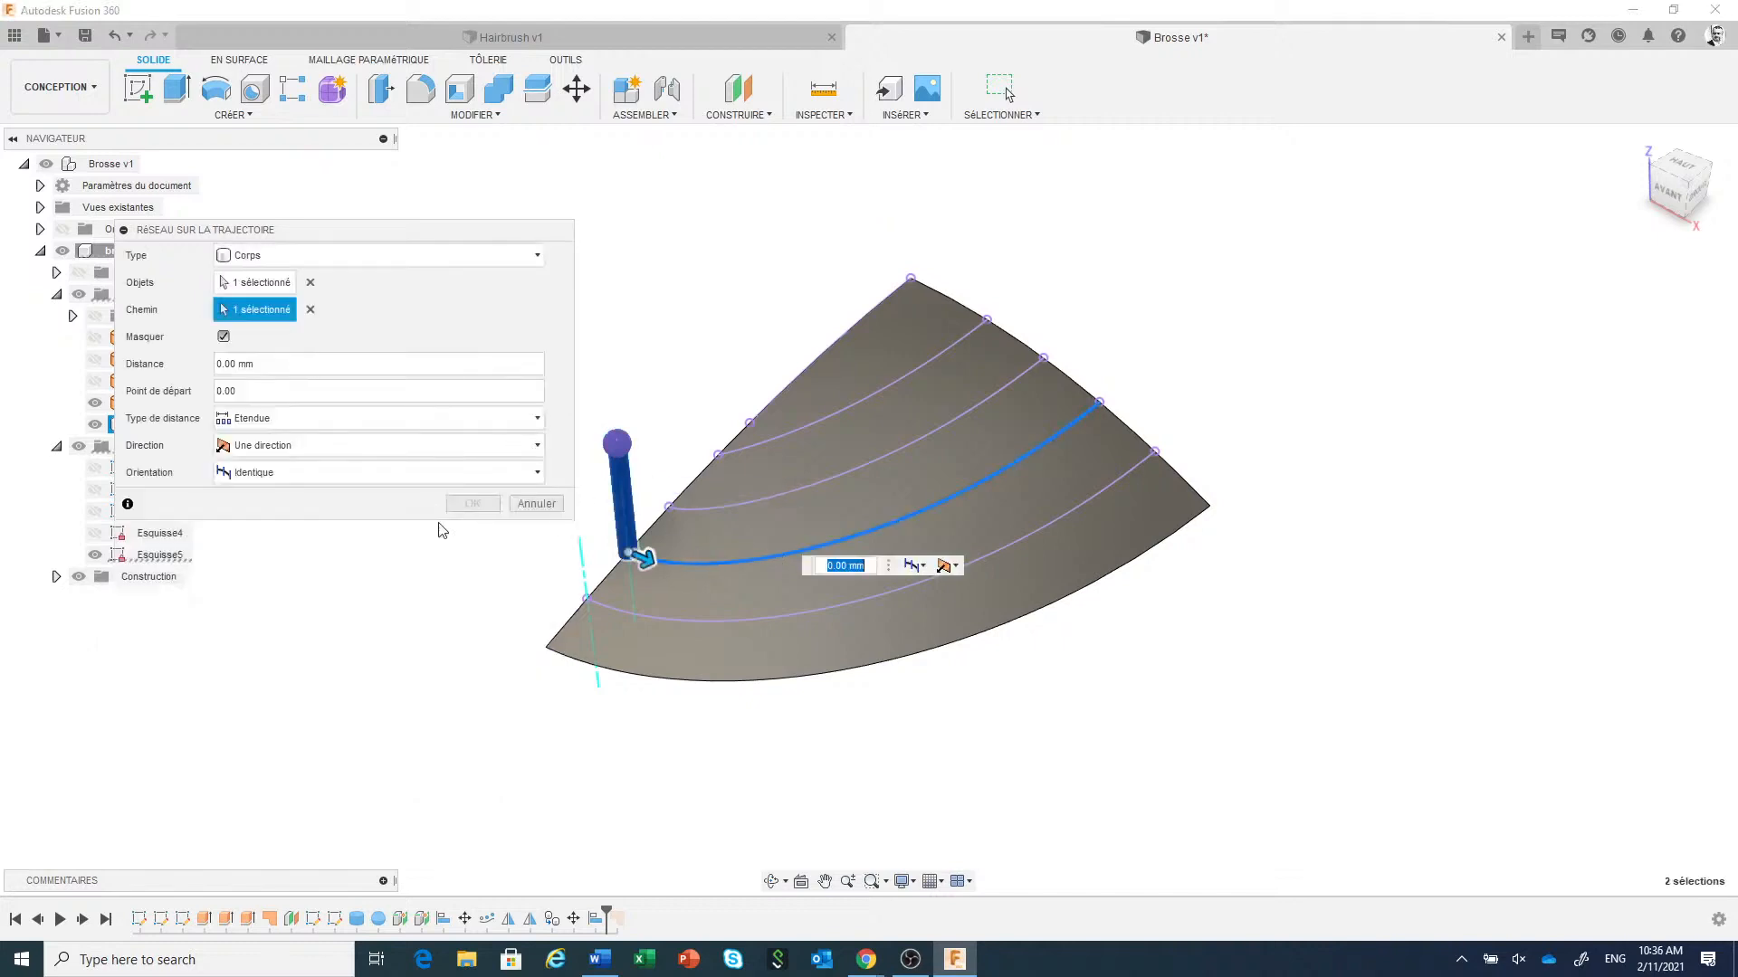
left_click_drag(643, 557, 1105, 404)
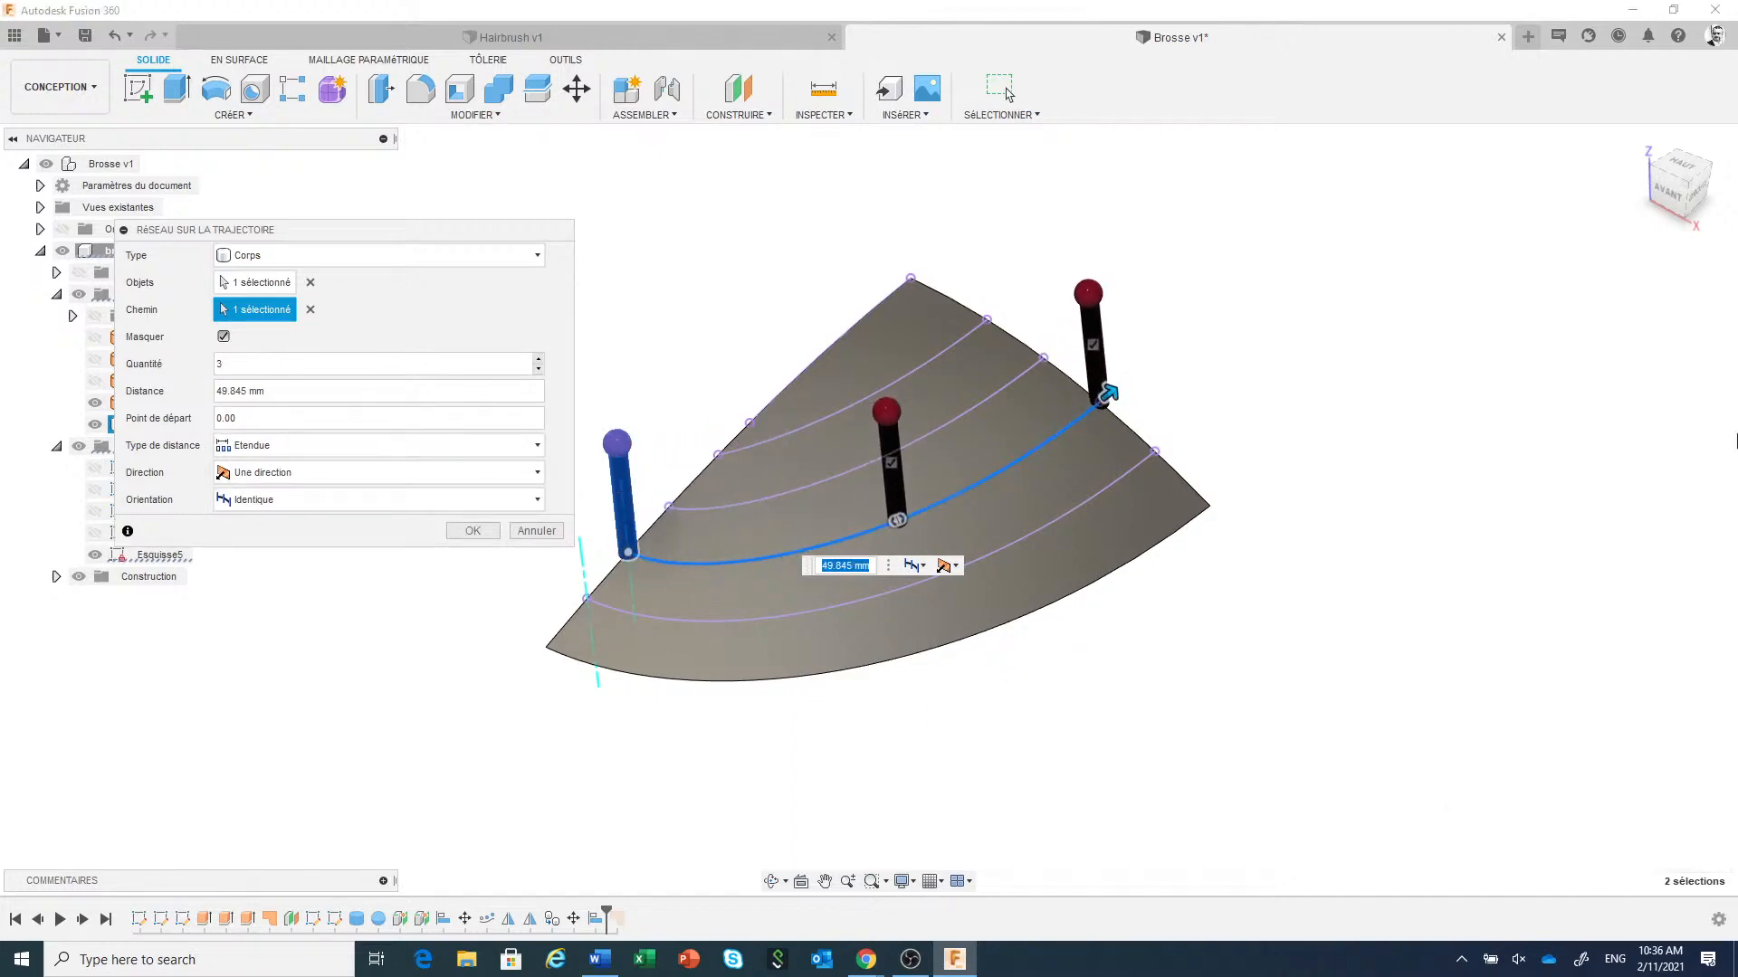
left_click(1701, 191)
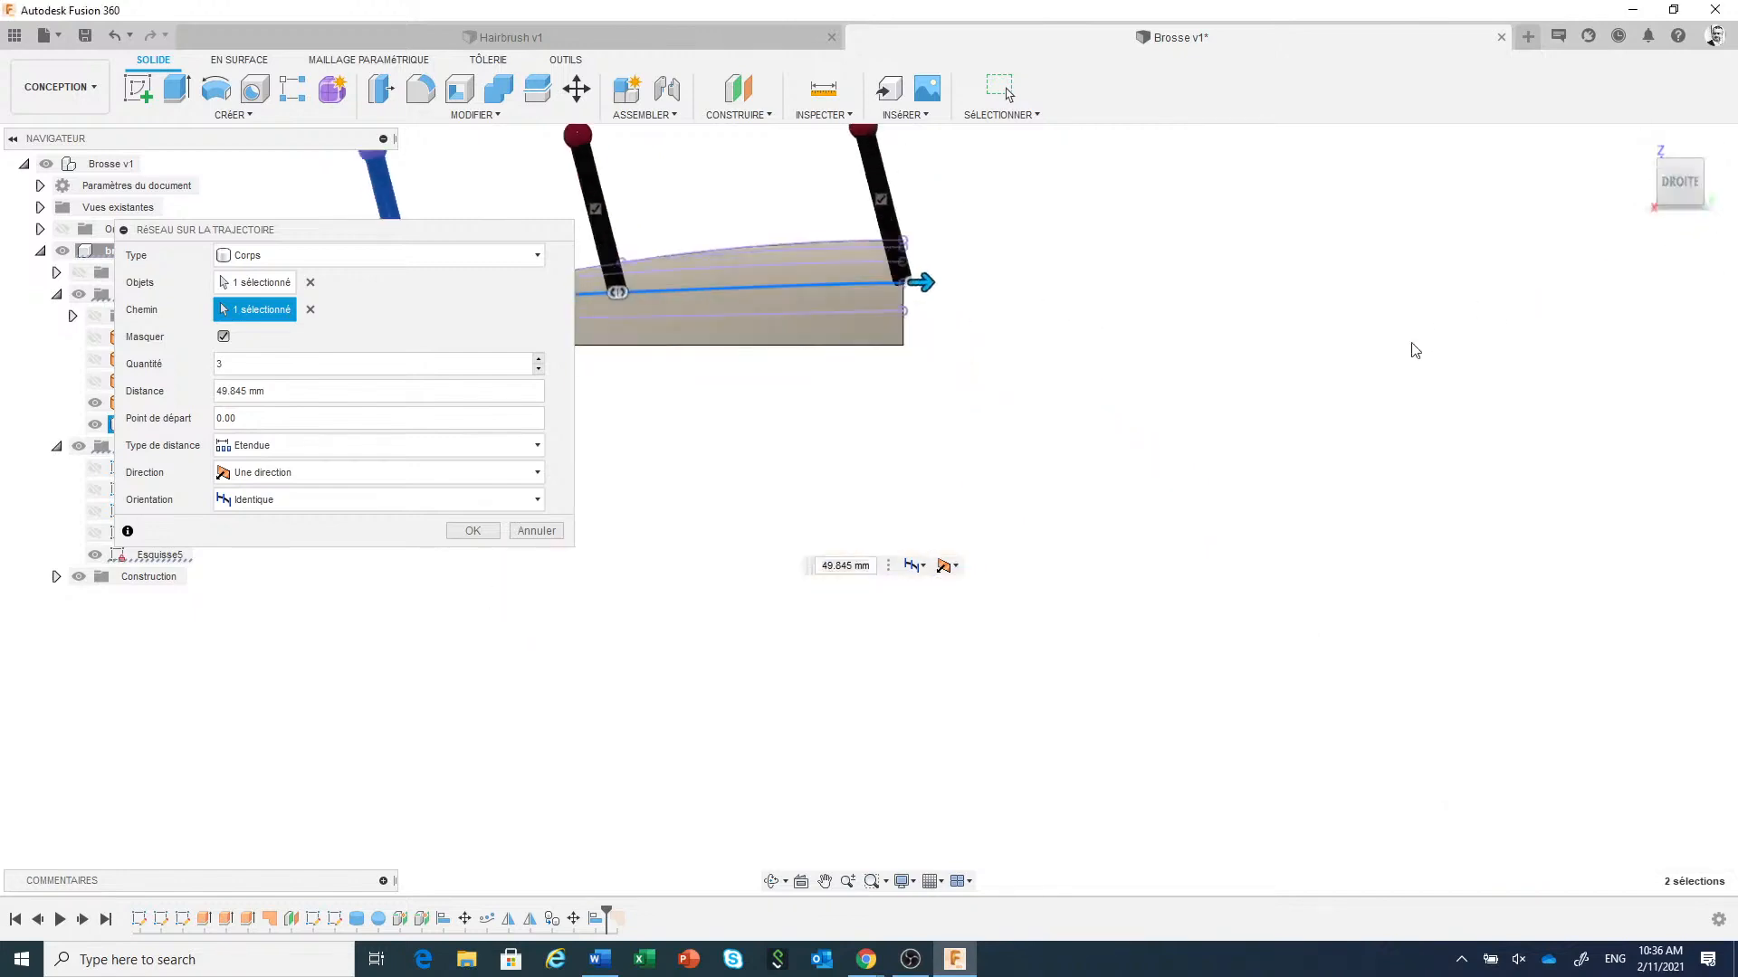
middle_click_drag(1277, 361, 1595, 590)
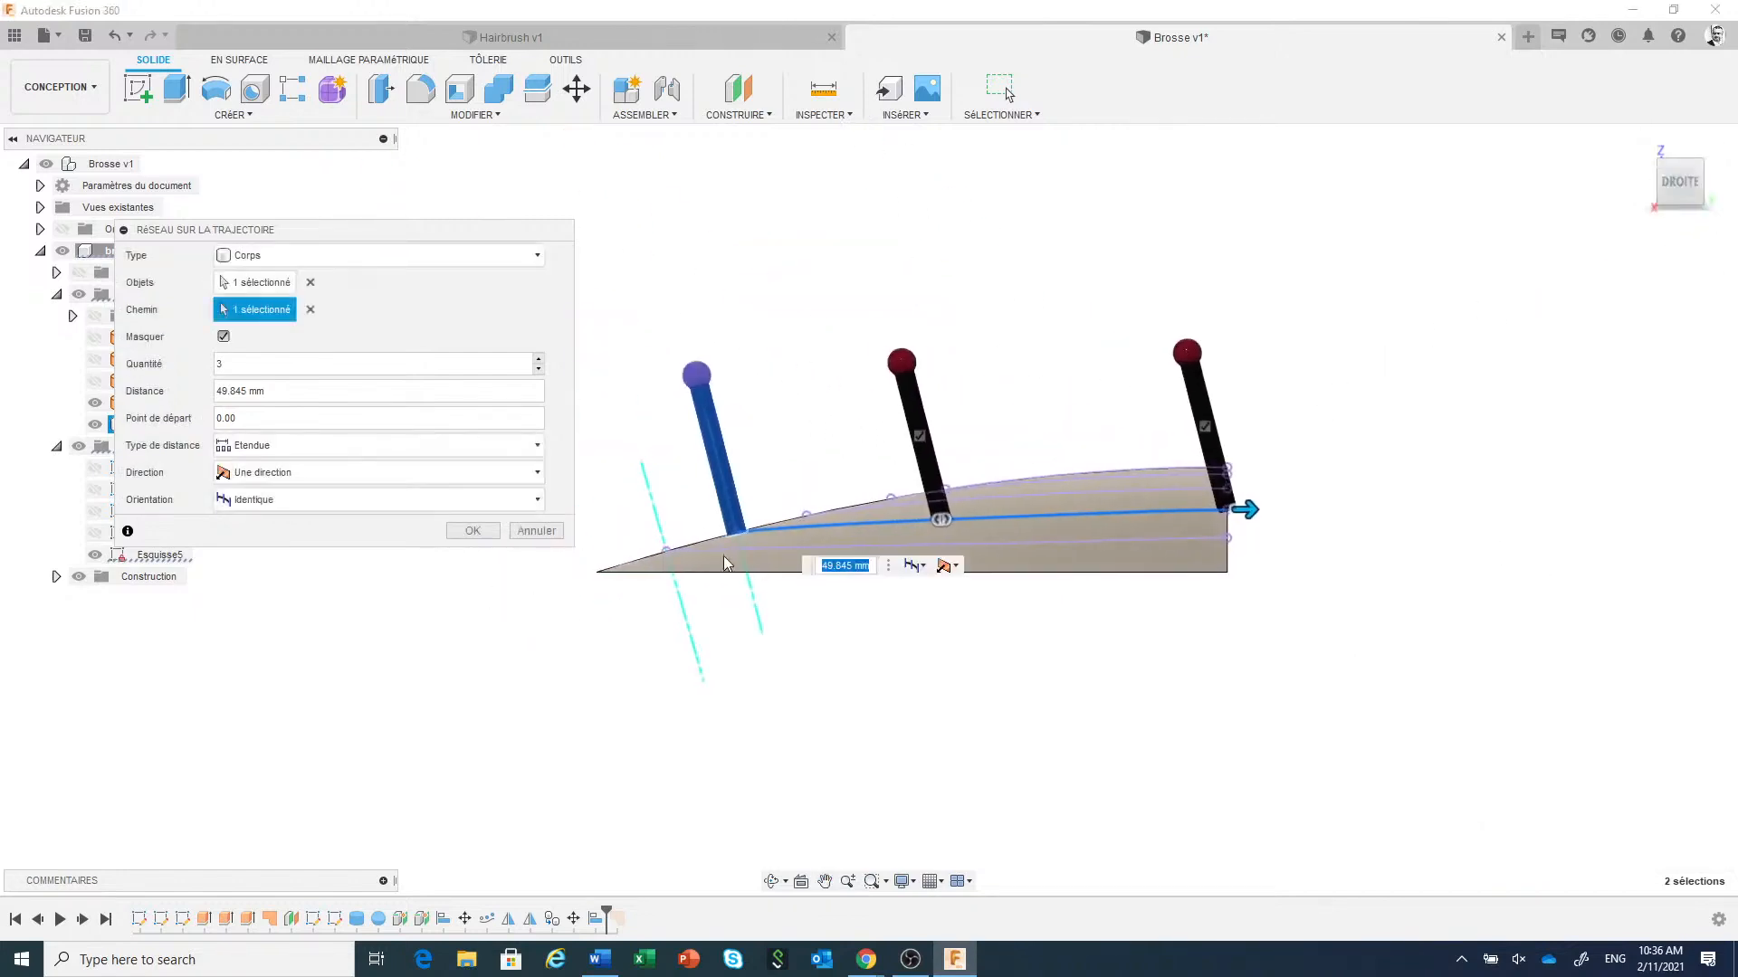
Set the path pattern to 9 bristles with the orientation following the path direction, and create it.
left_click(281, 363)
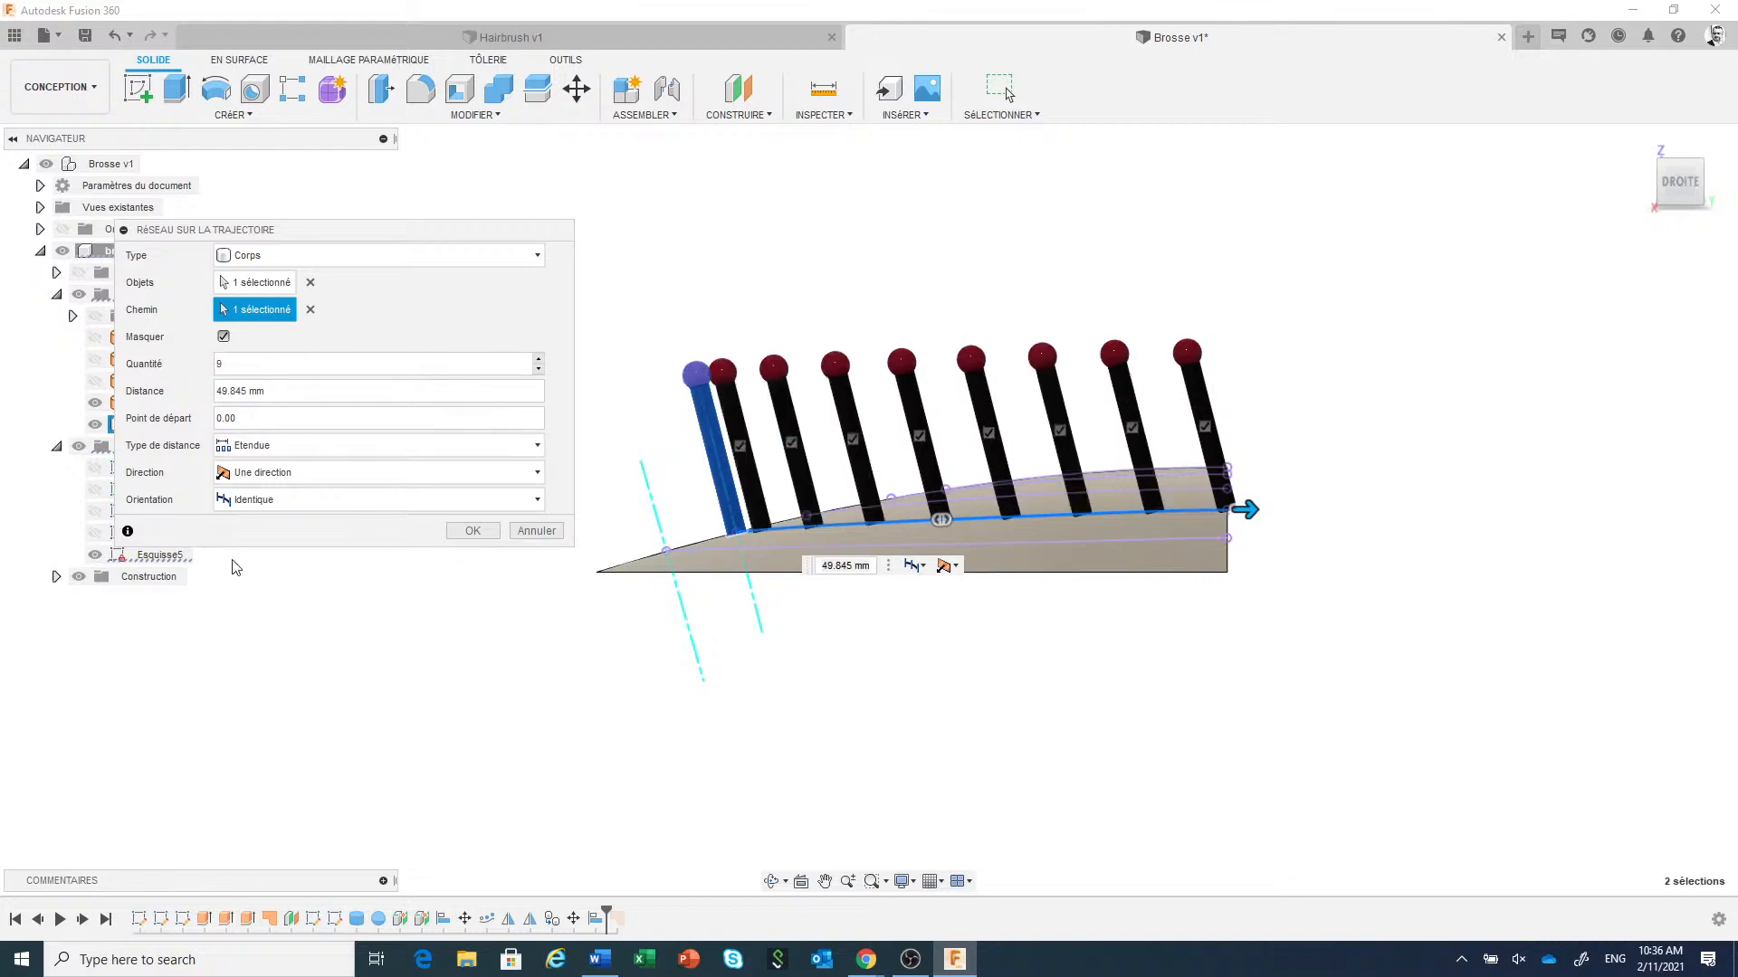
left_click(377, 500)
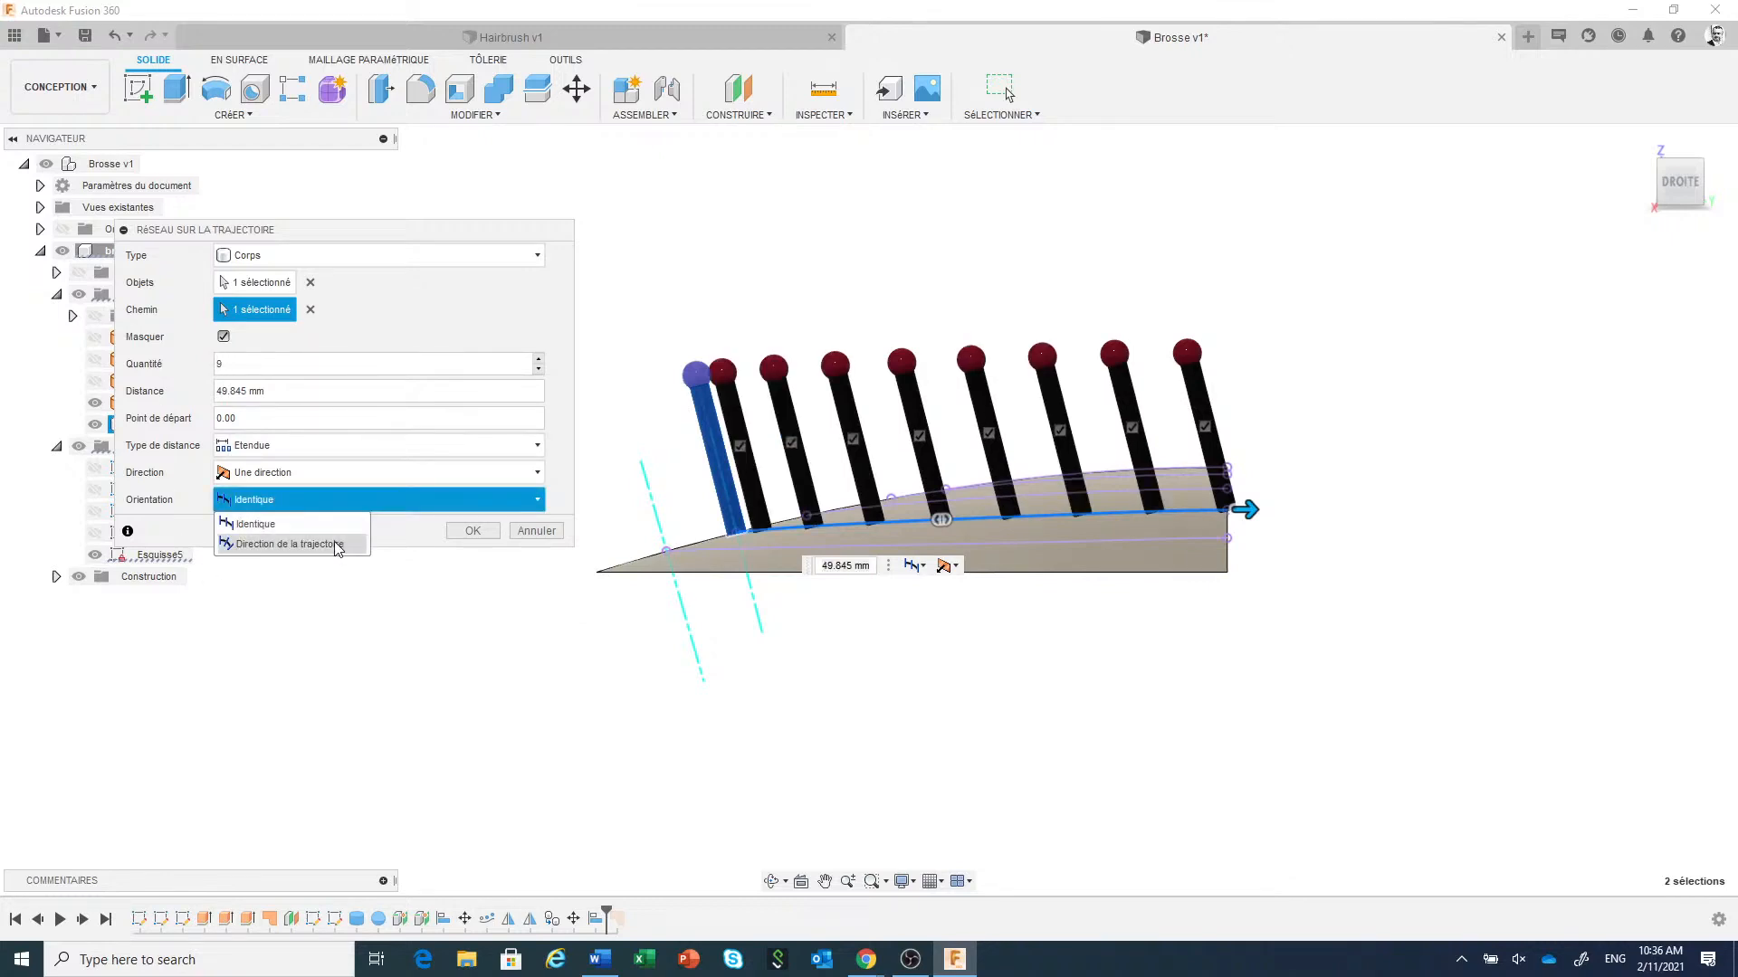
left_click(338, 545)
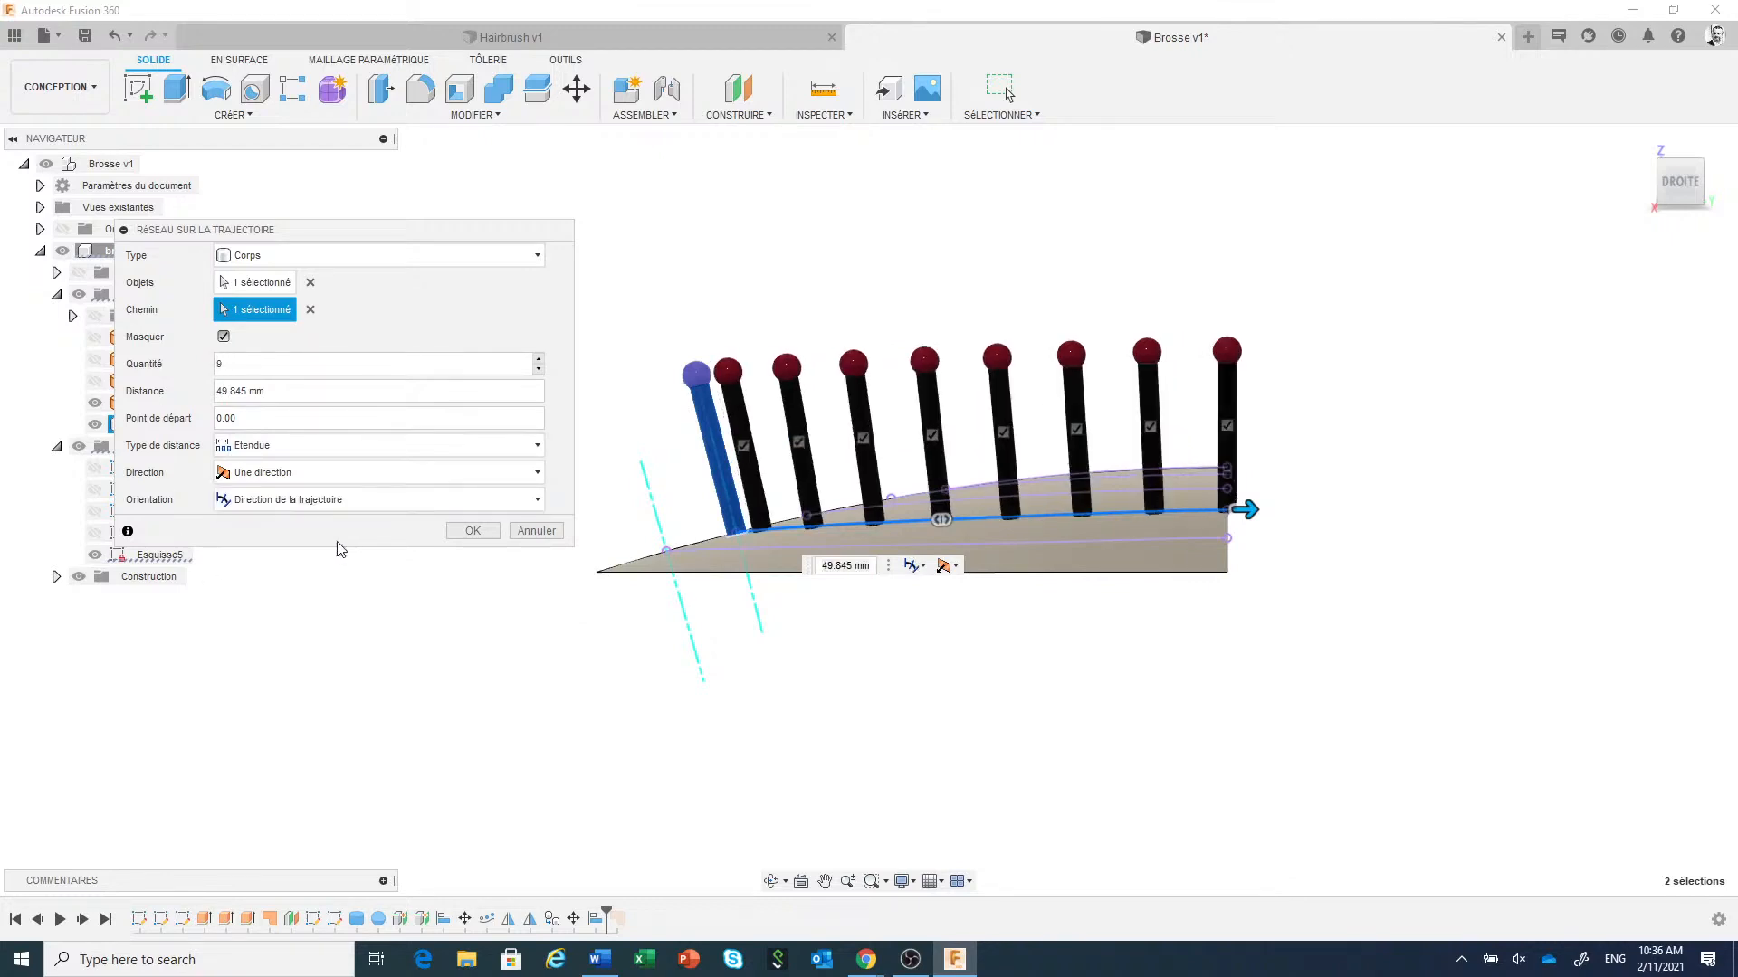
left_click(472, 531)
Mirror the eight bristles Corps42 to Corps49 as new bodies across the origin plane along the shell's short straight edge.
left_click(1664, 167)
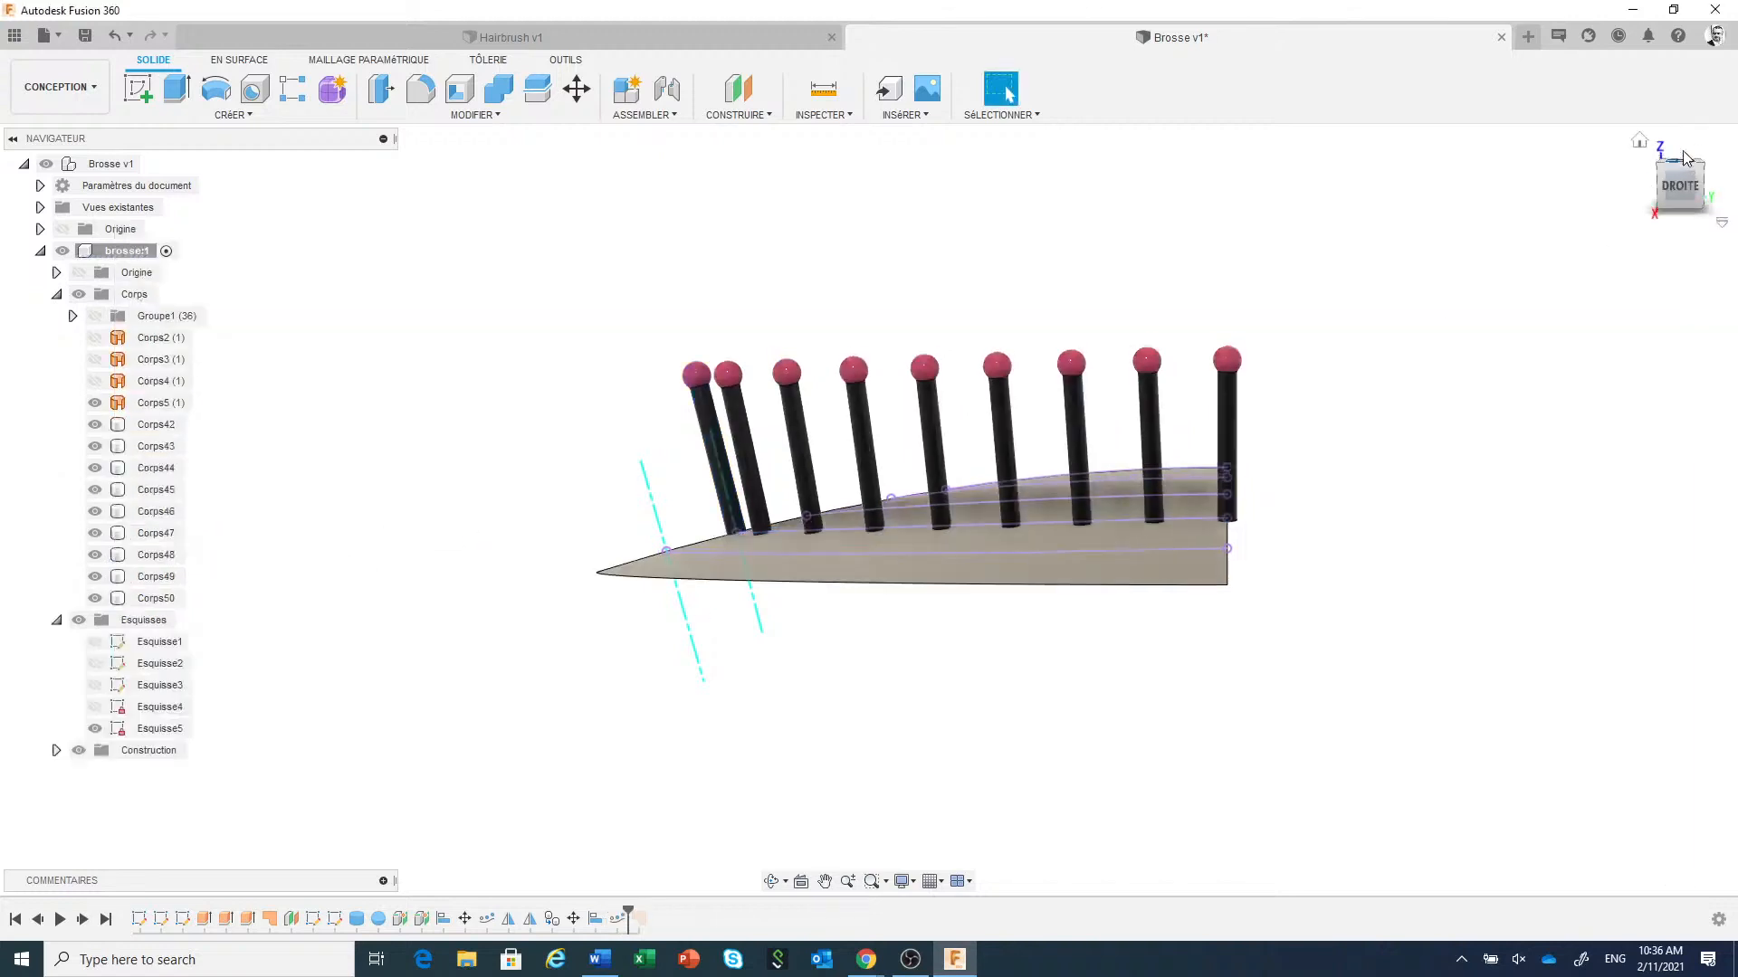
middle_click_drag(1233, 371, 1057, 243)
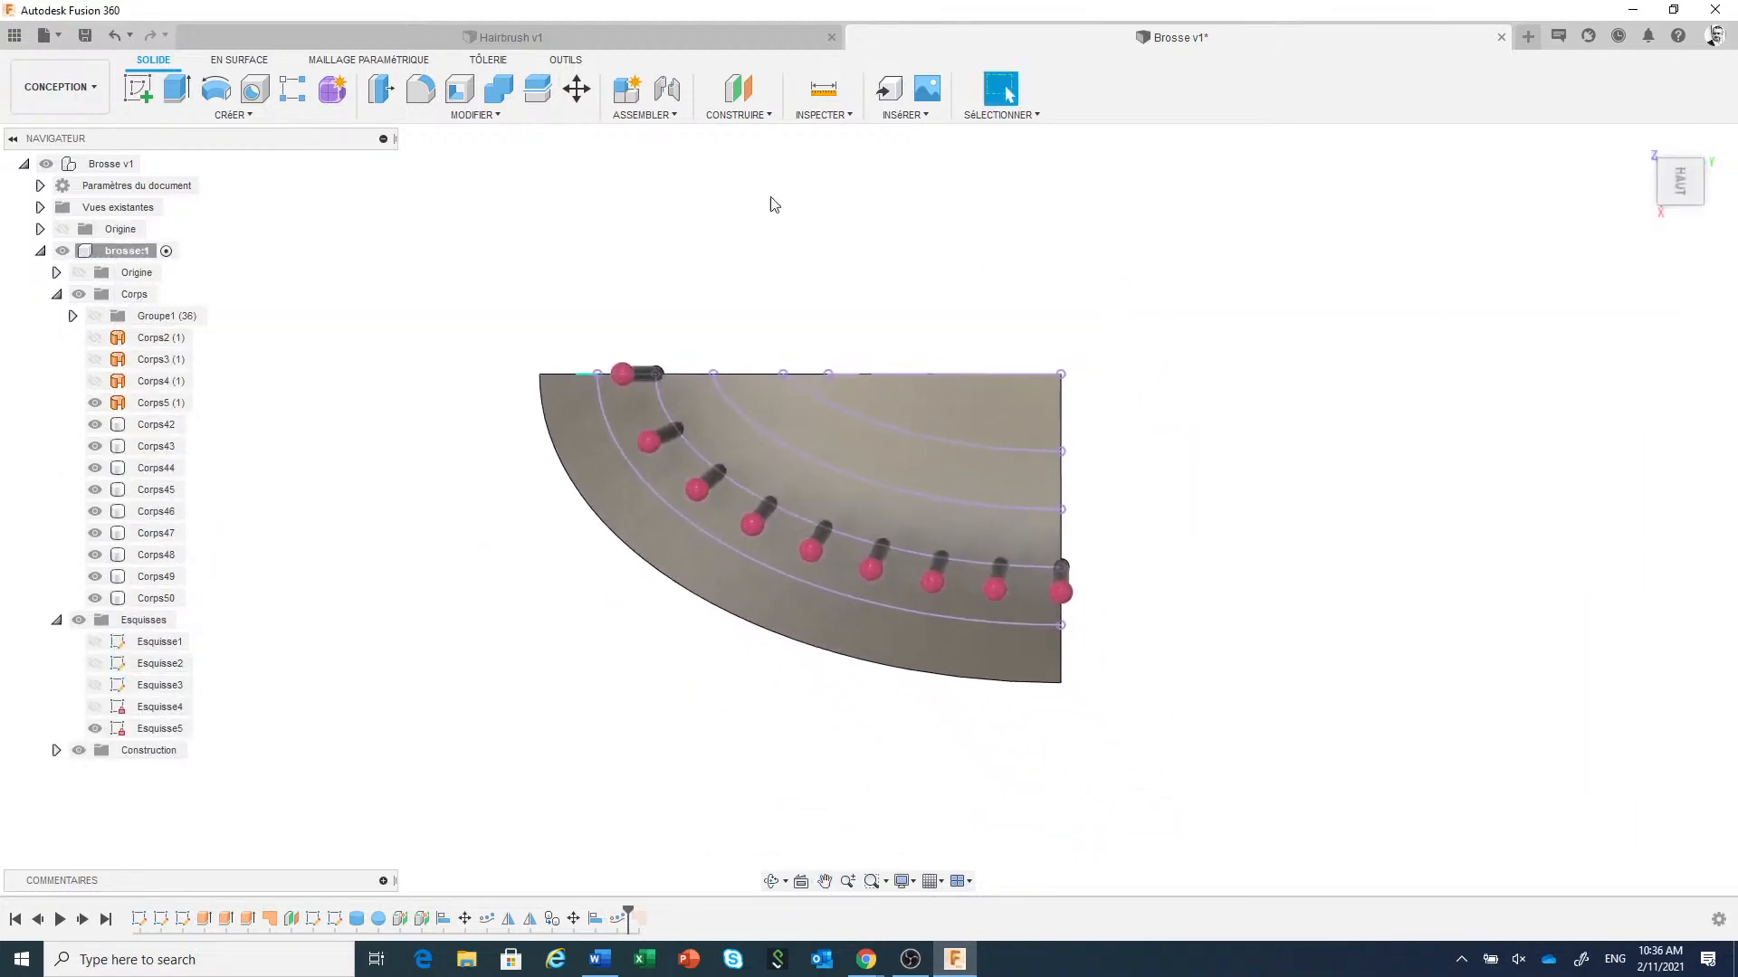
left_click(203, 116)
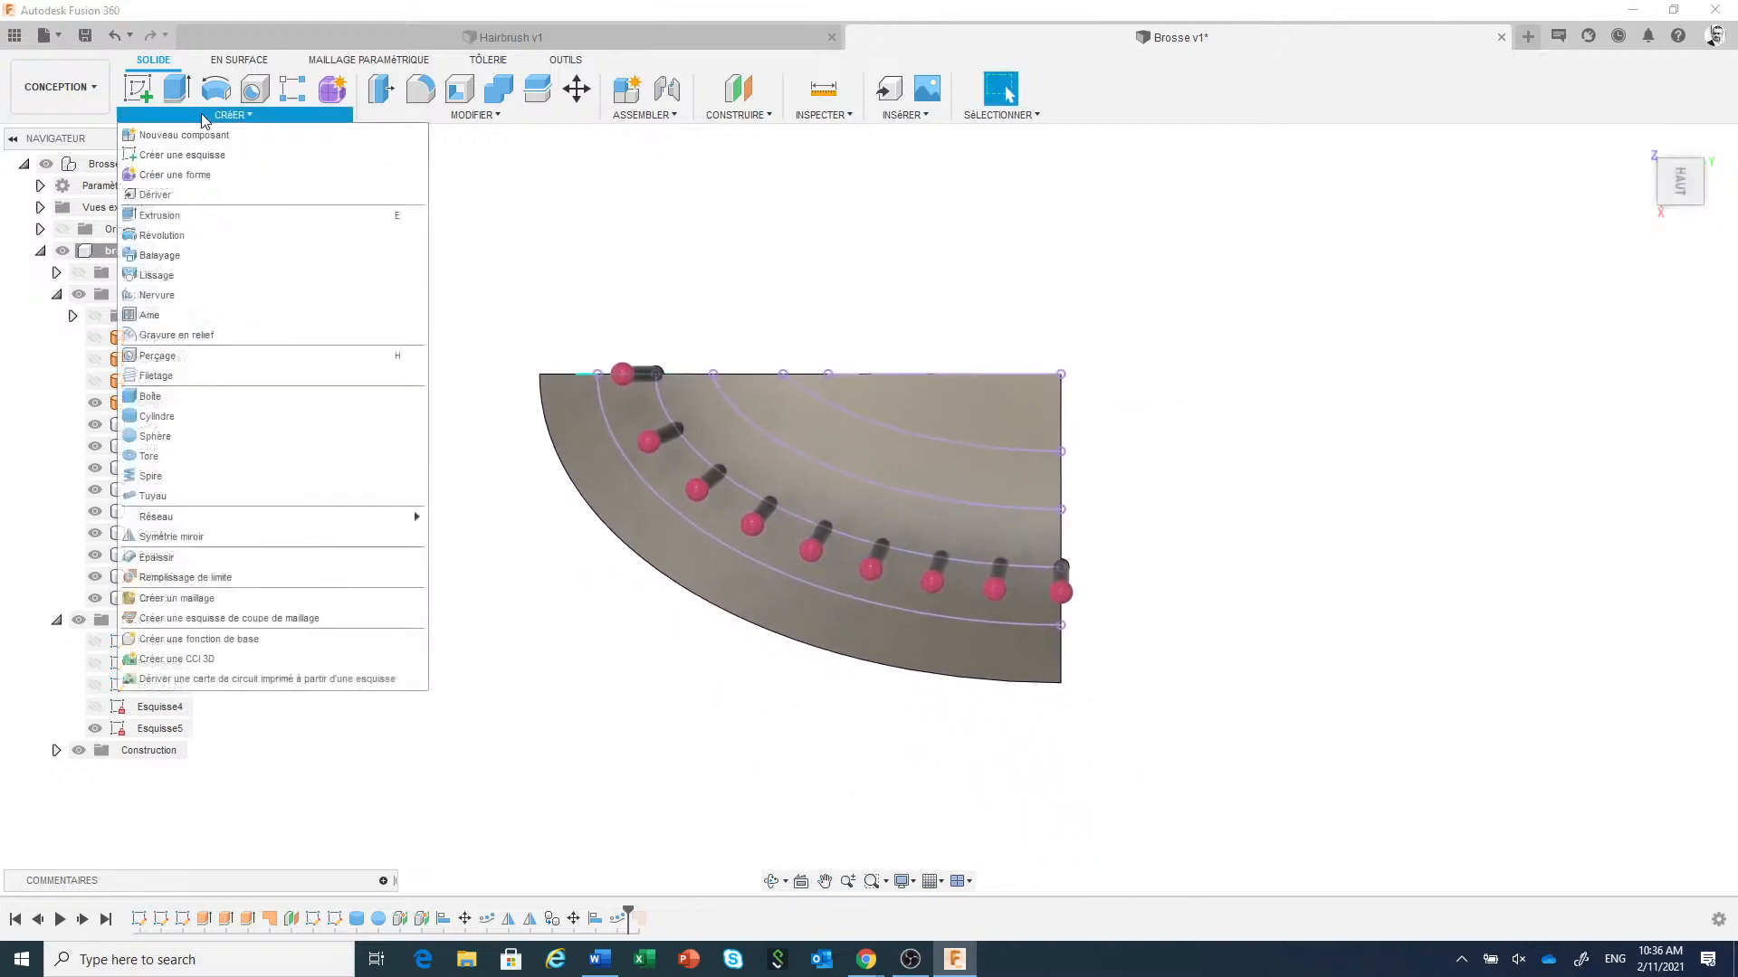
left_click(202, 537)
left_click_drag(487, 703, 1035, 342)
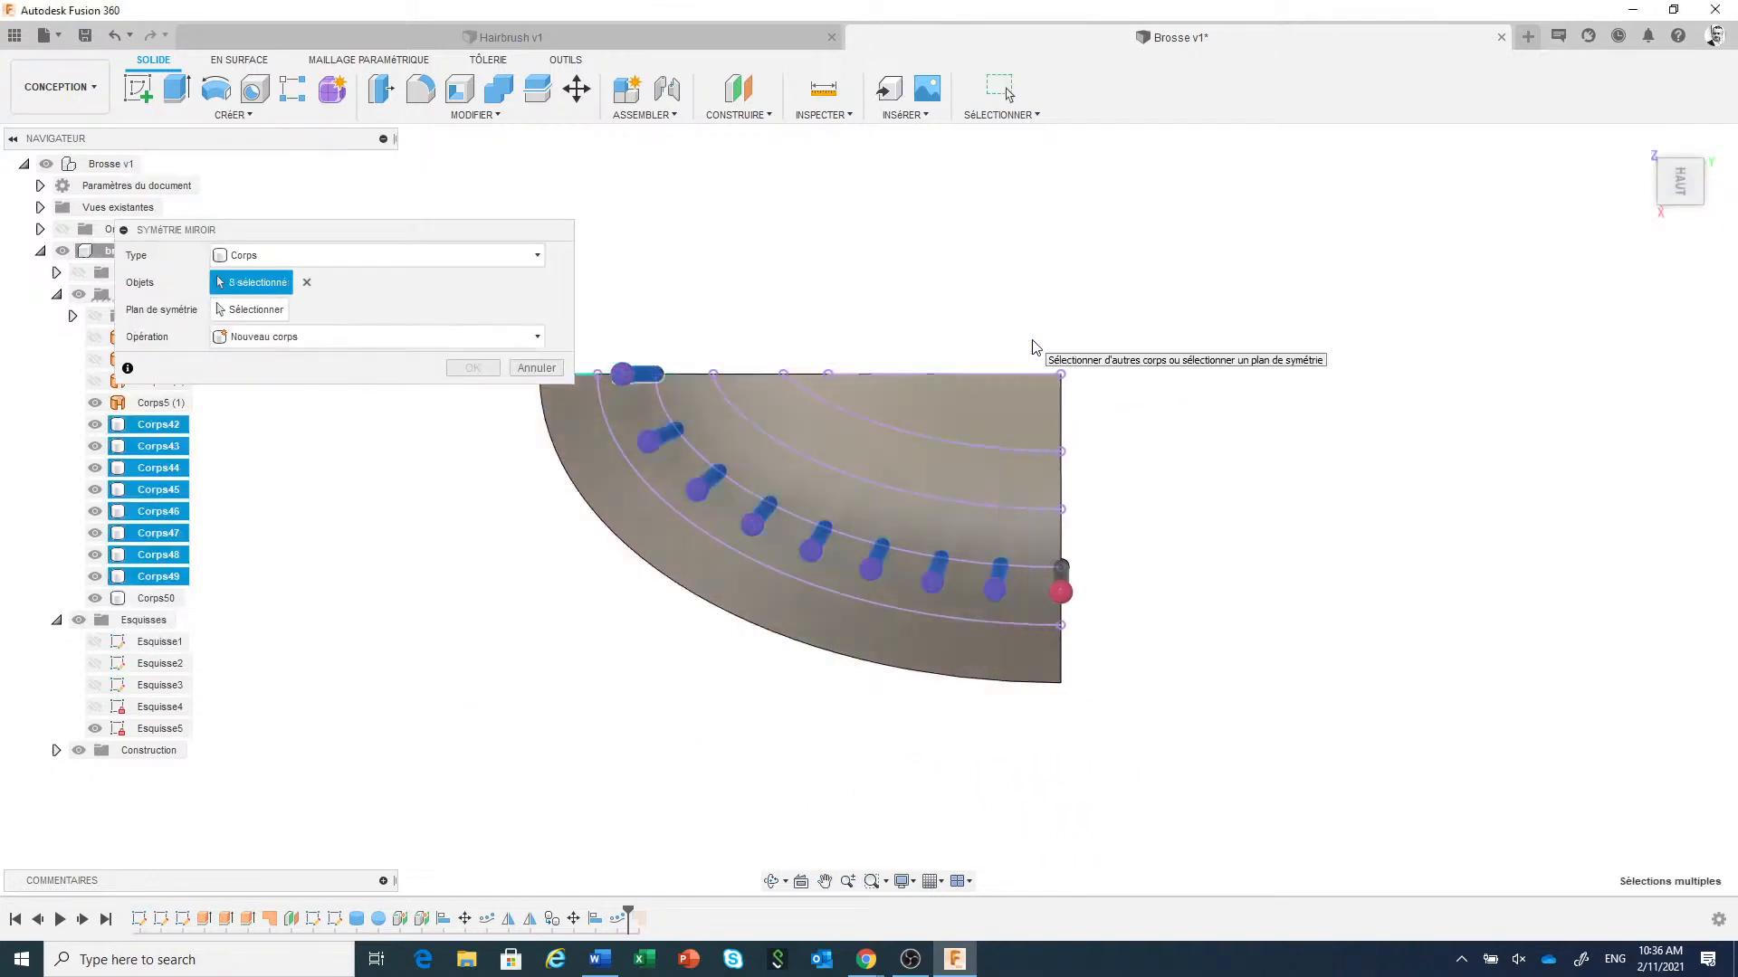
left_click(262, 310)
middle_click_drag(1215, 547, 1070, 469, "shift")
left_click(1042, 434)
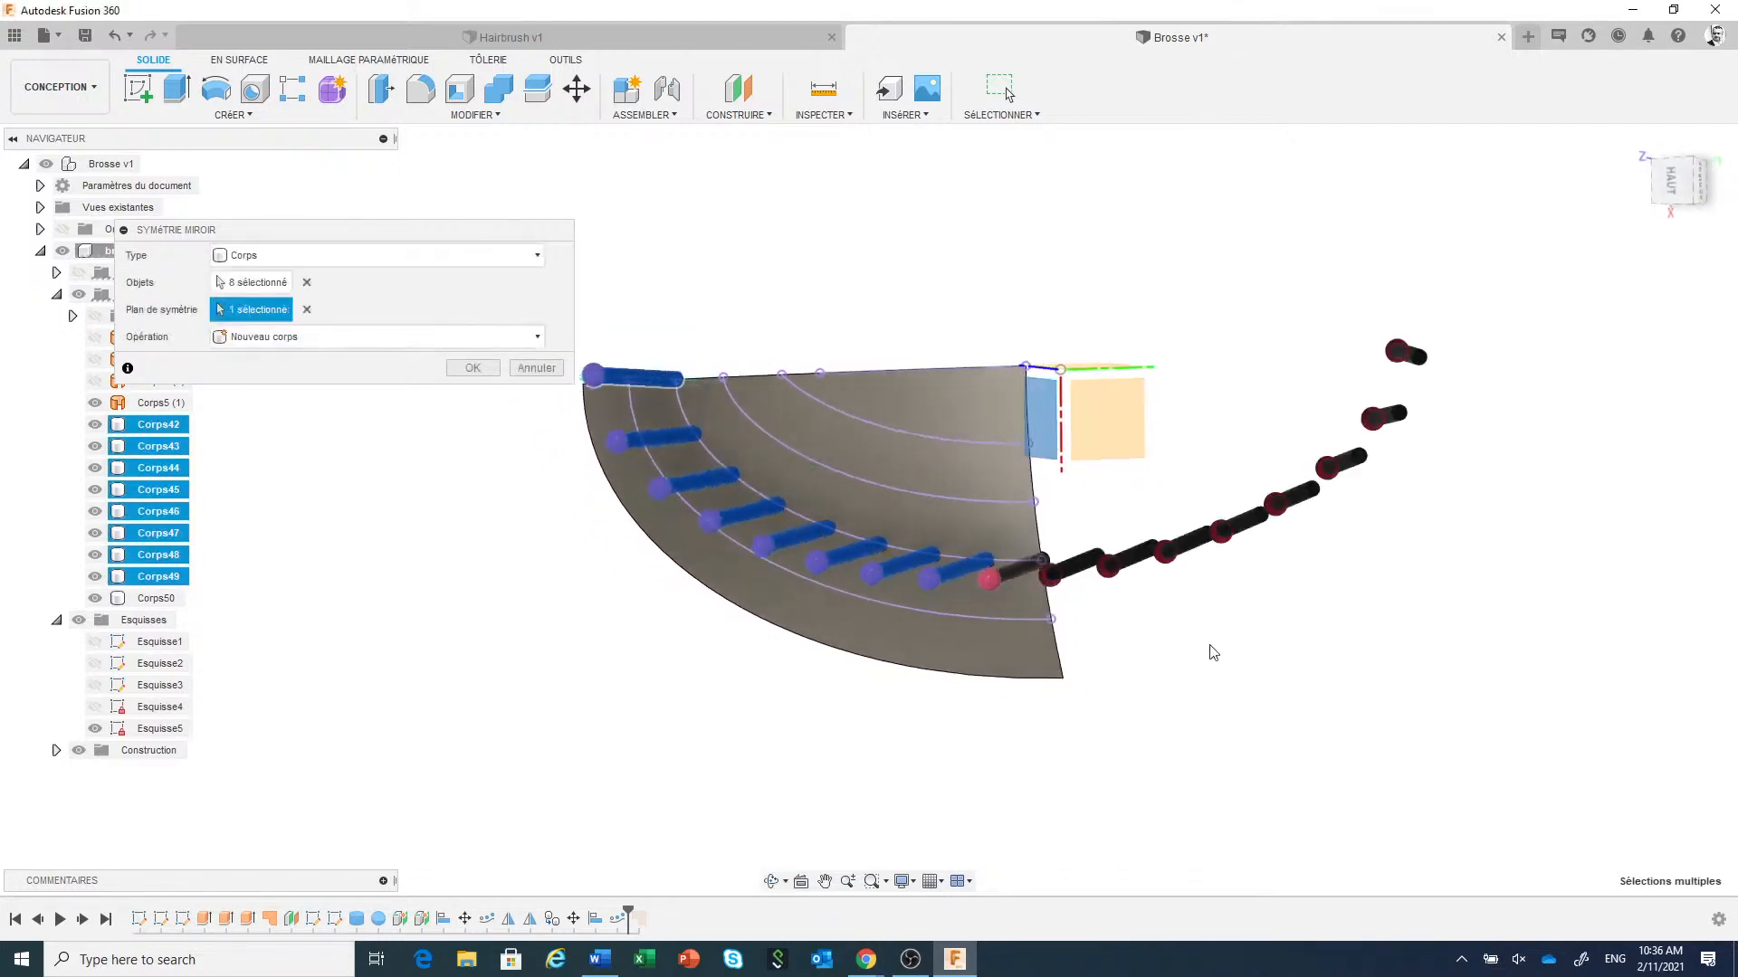
left_click(480, 369)
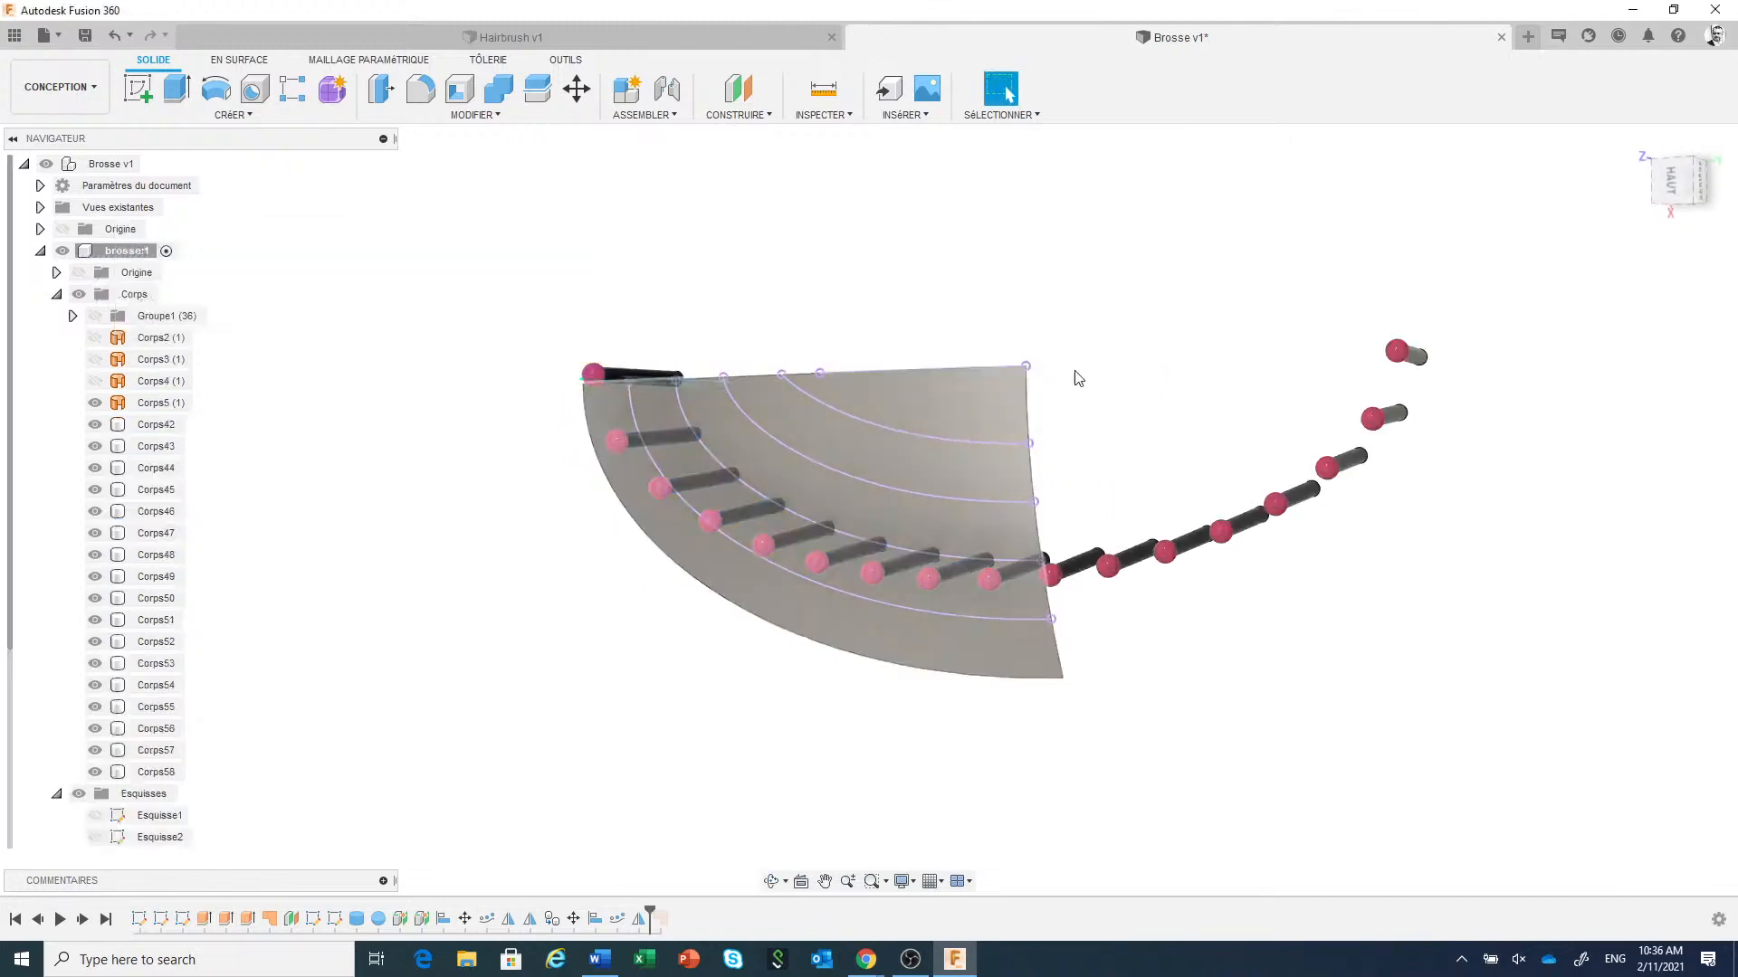
Mirror the half ring's 15 bristles, leaving out the two end ones, across the origin plane along the shell's long straight edge.
left_click(1671, 193)
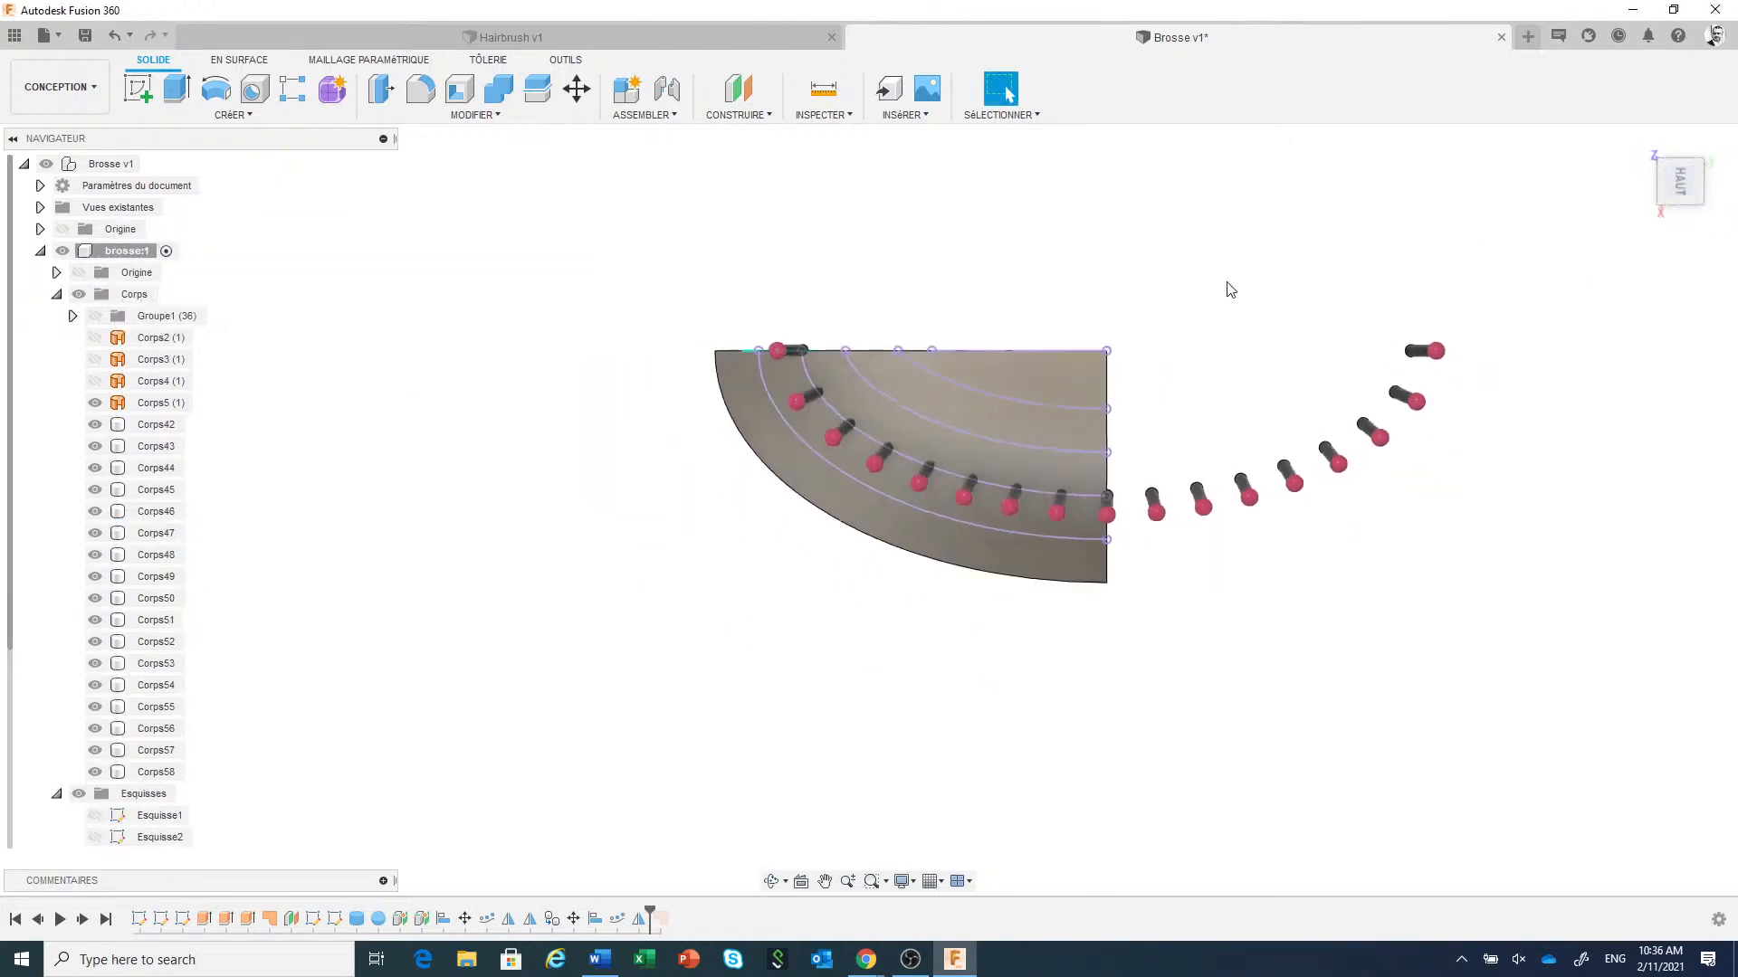
middle_click_drag(1229, 287, 1153, 333)
right_click(1163, 276)
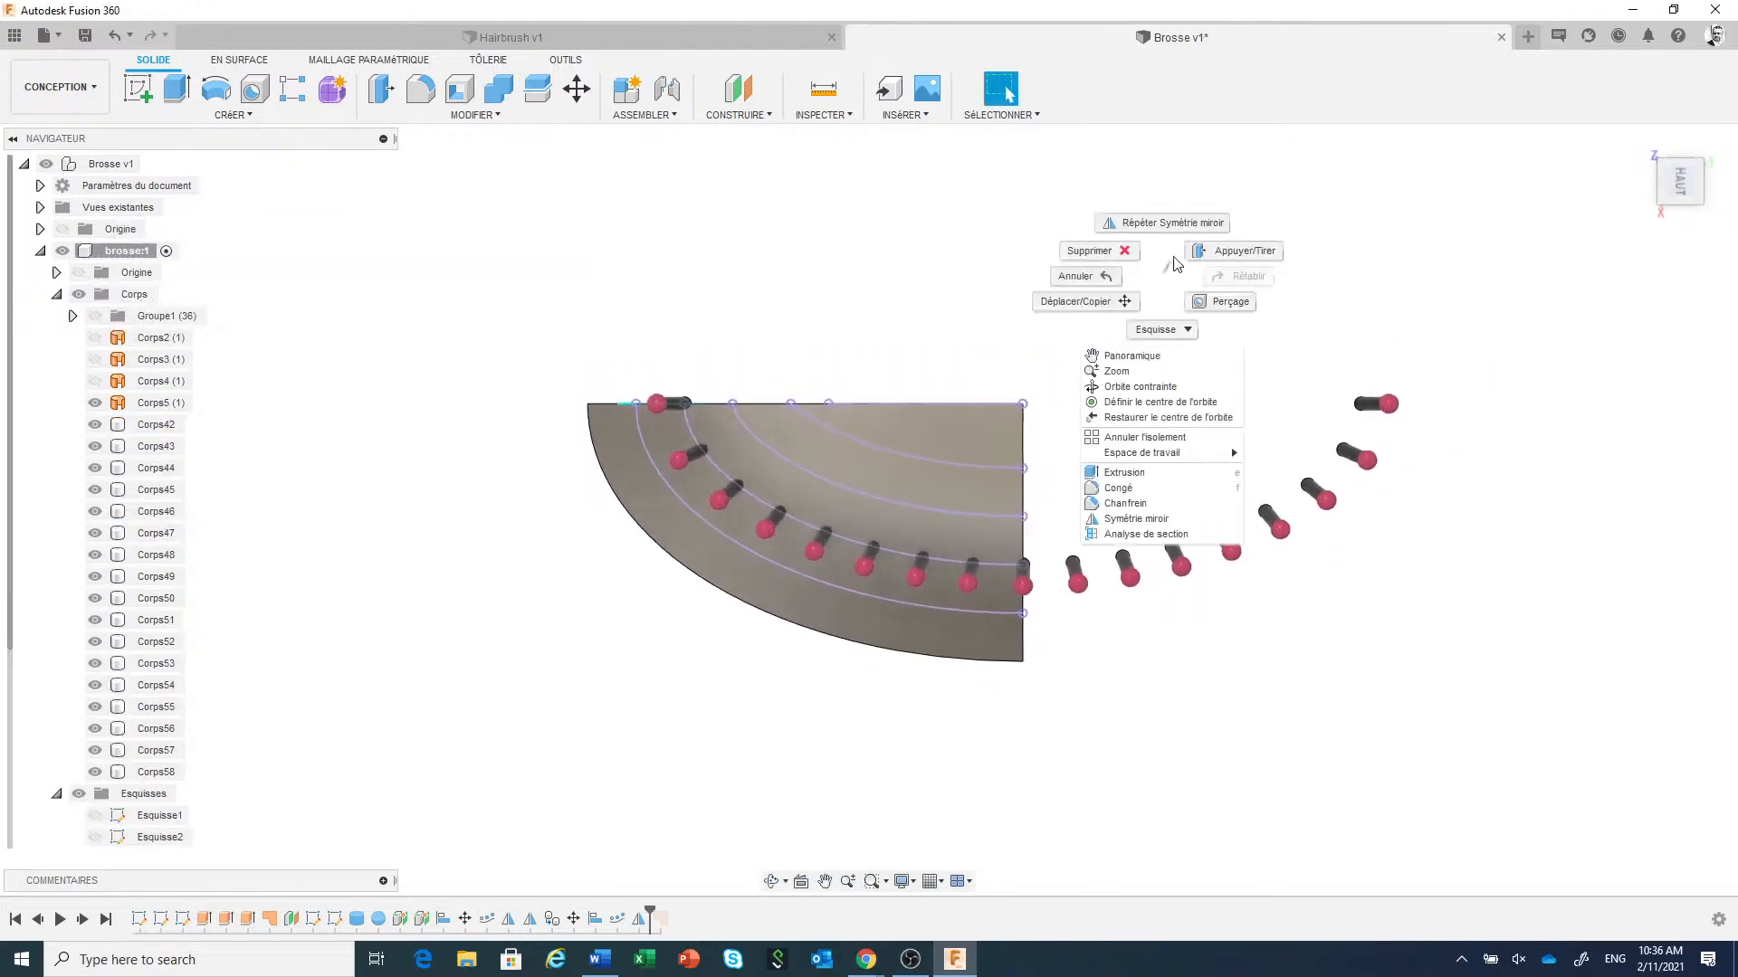
left_click(1177, 226)
left_click_drag(570, 709, 1446, 436)
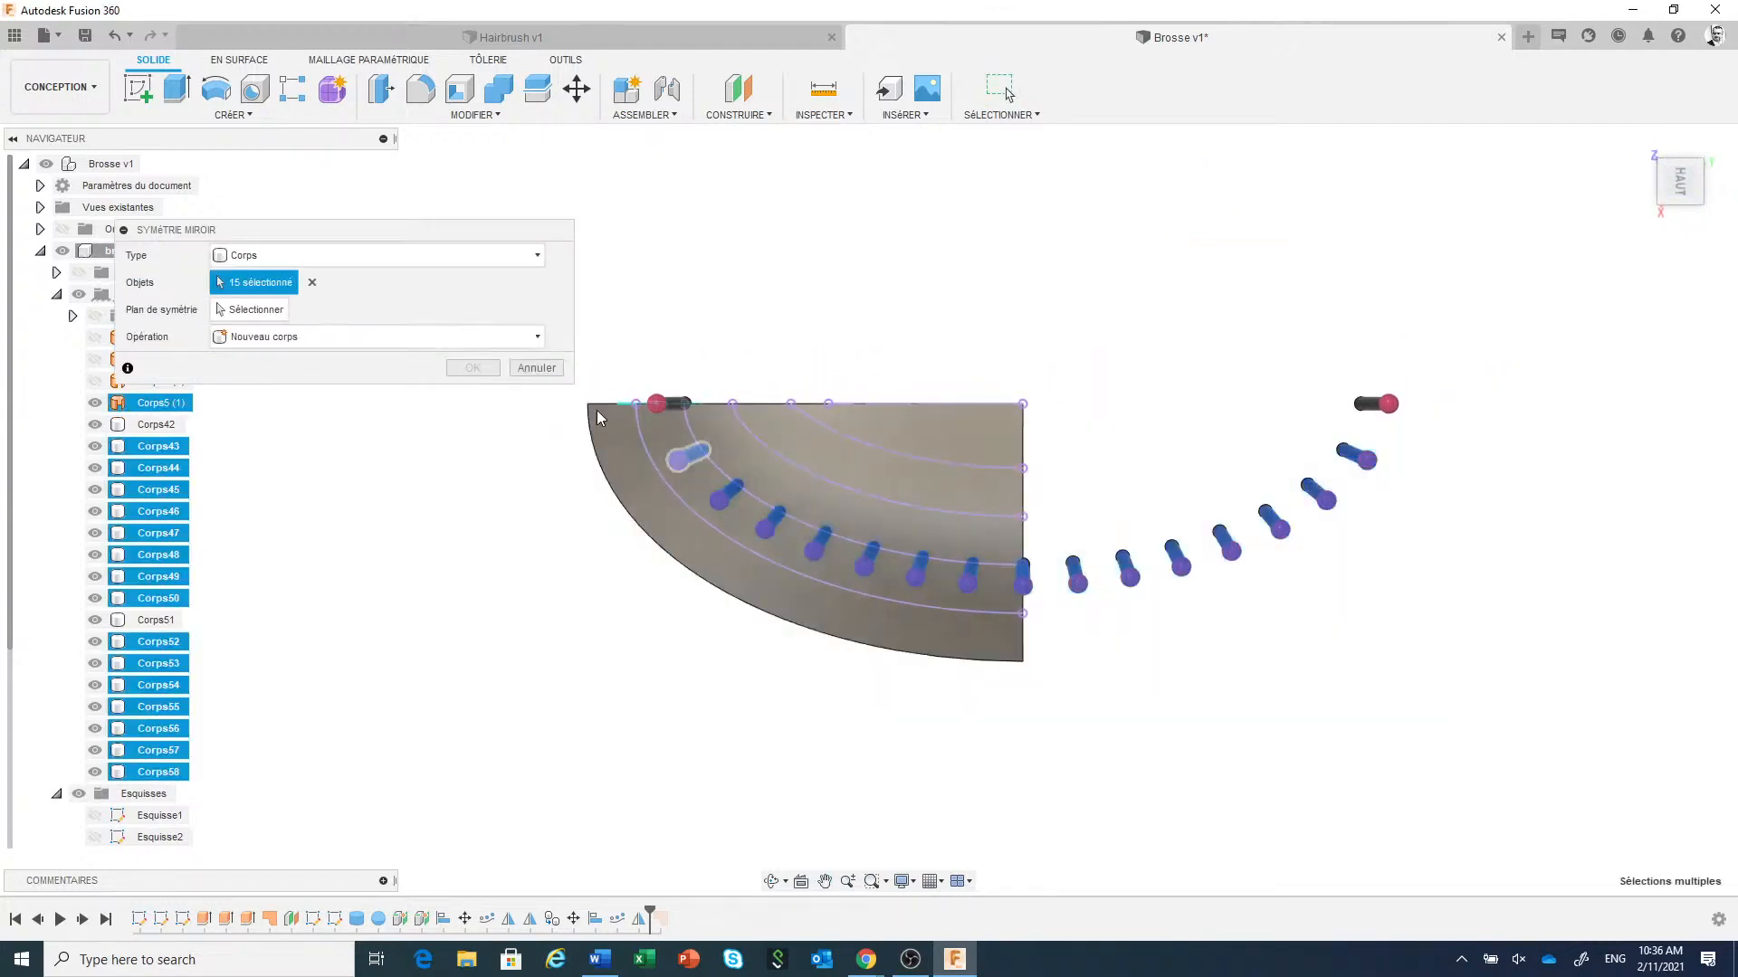
left_click(250, 310)
middle_click_drag(935, 433, 1086, 328, "shift")
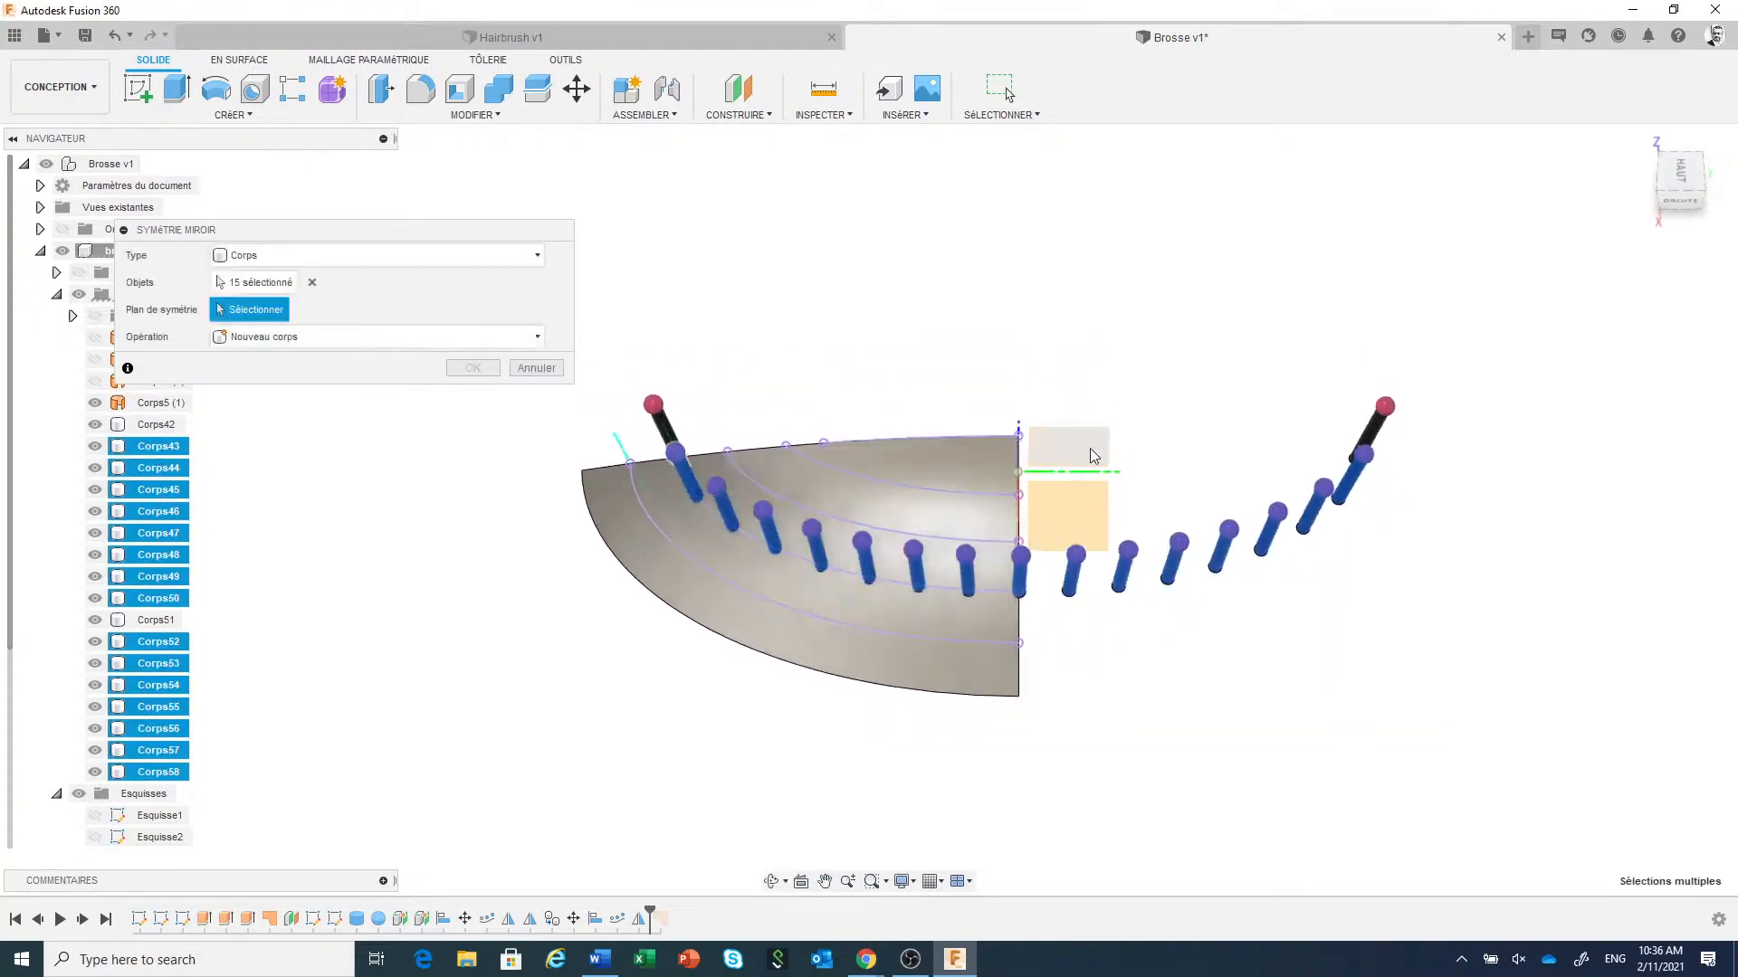
left_click(1086, 448)
left_click(472, 369)
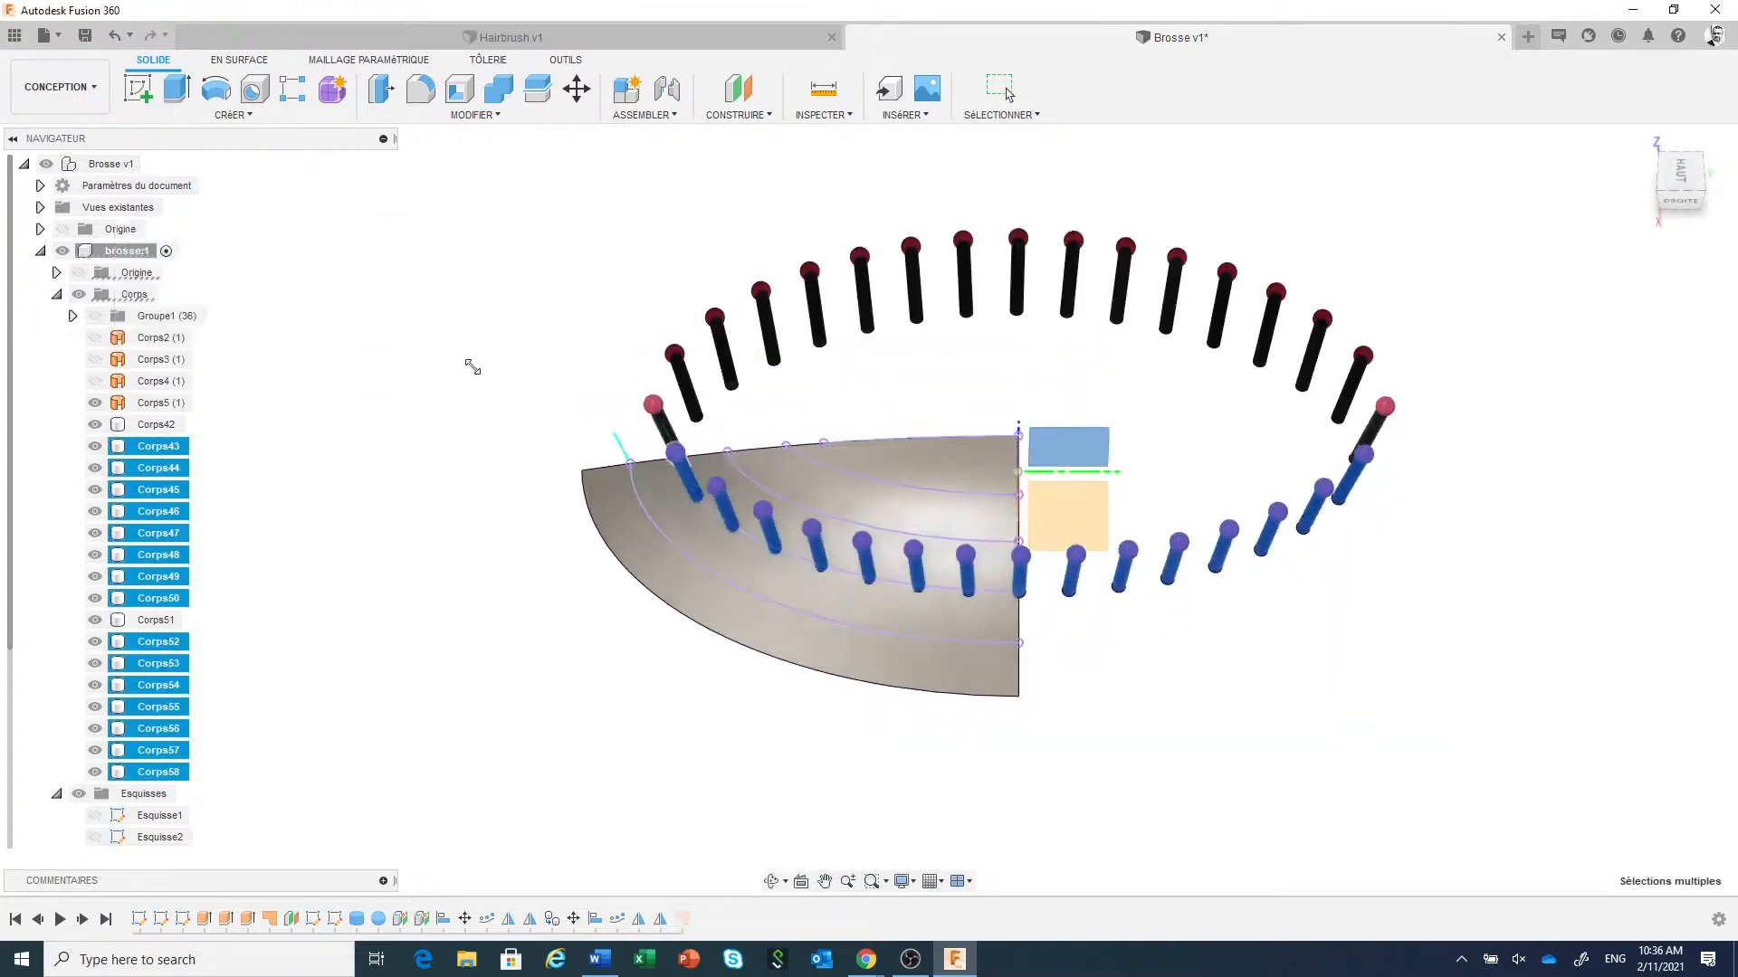
Create a new group in the Corps folder and move the second ring's bristle bodies, Corps42 to Corps73, into it.
scroll(653, 469, "down", 3)
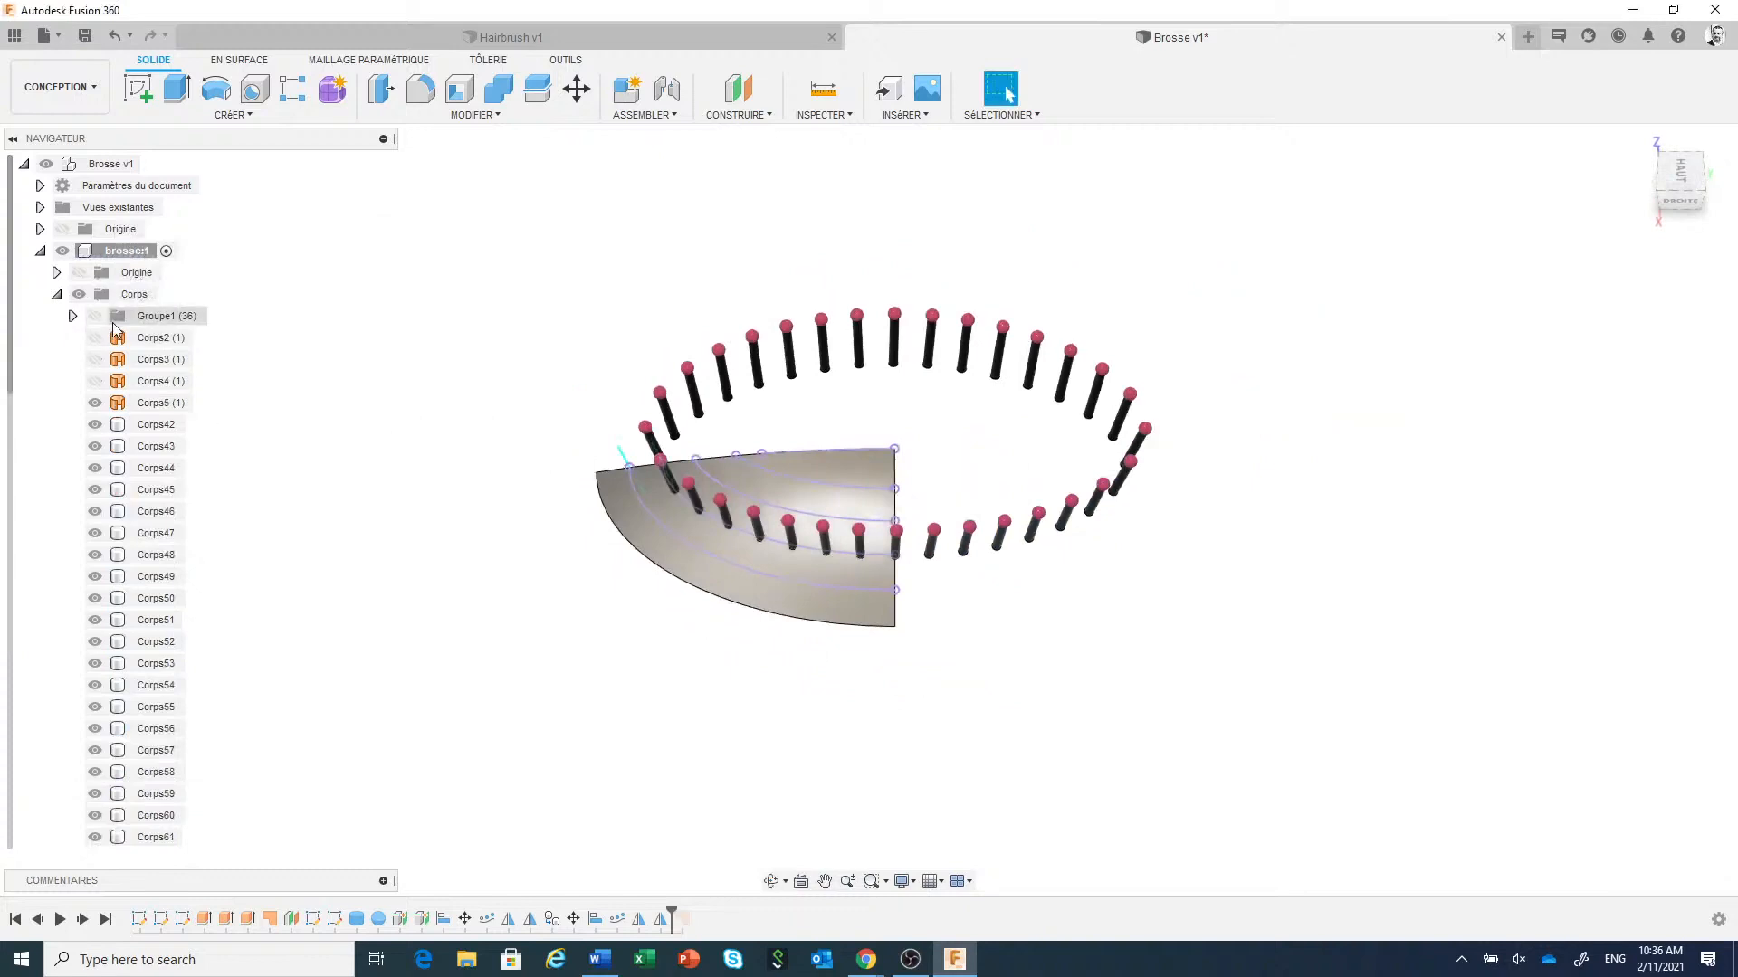
right_click(126, 296)
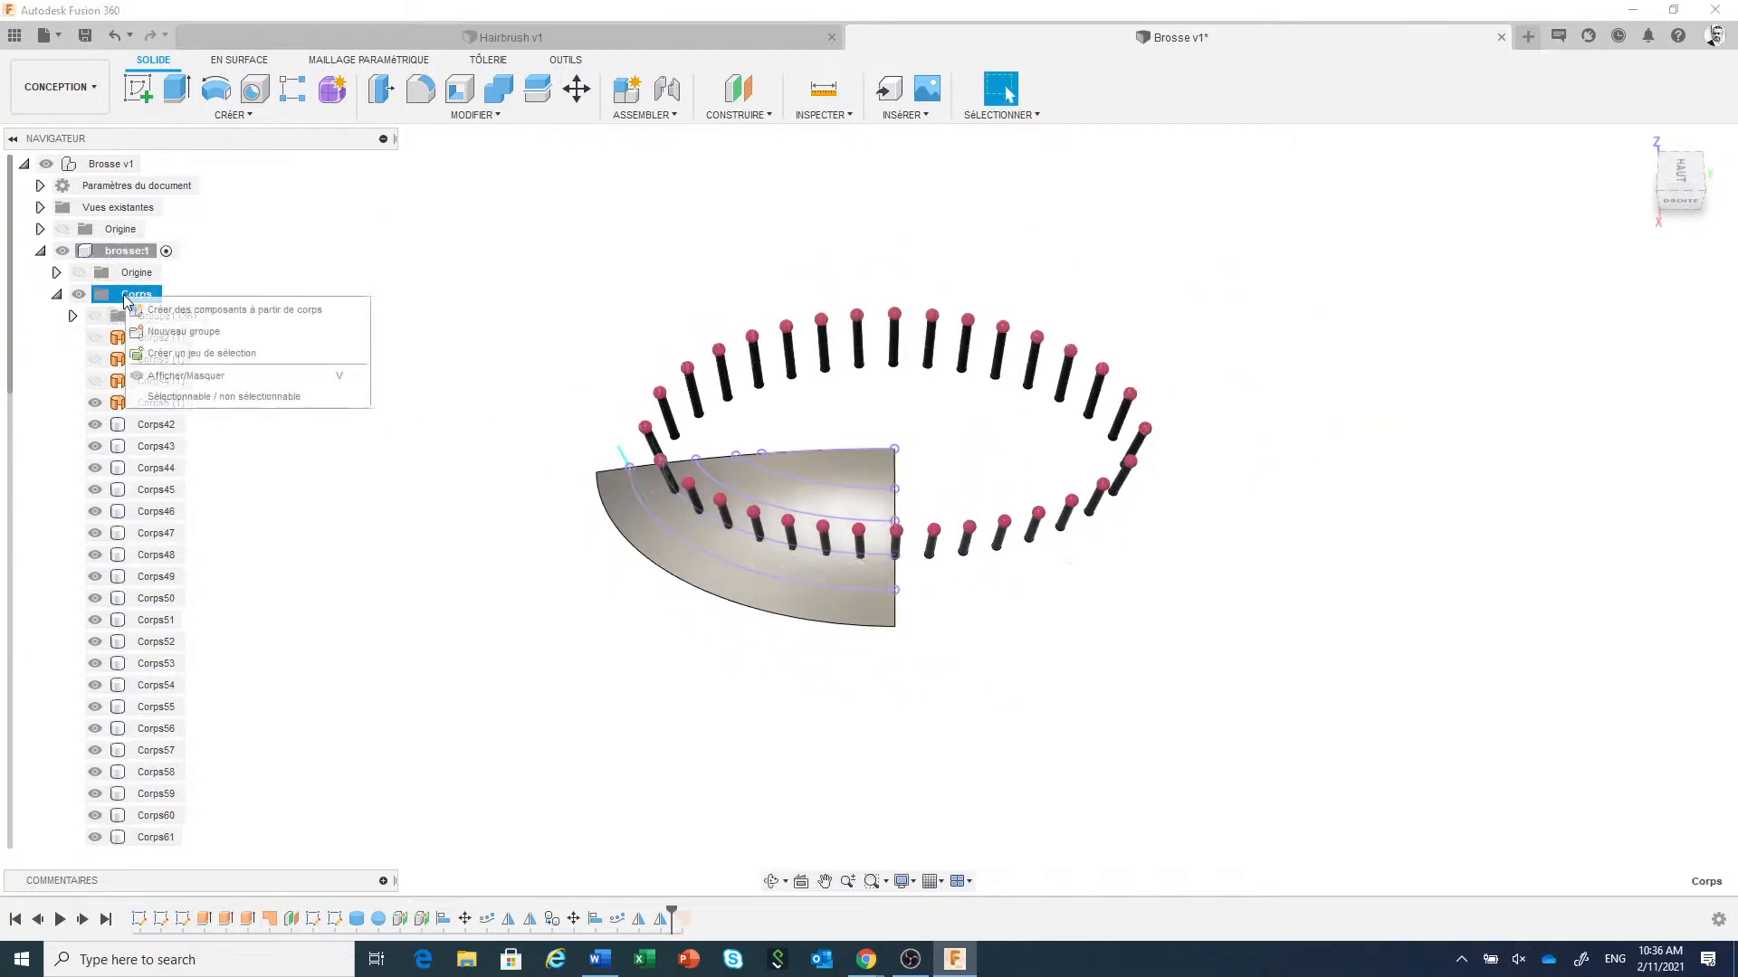
left_click(189, 332)
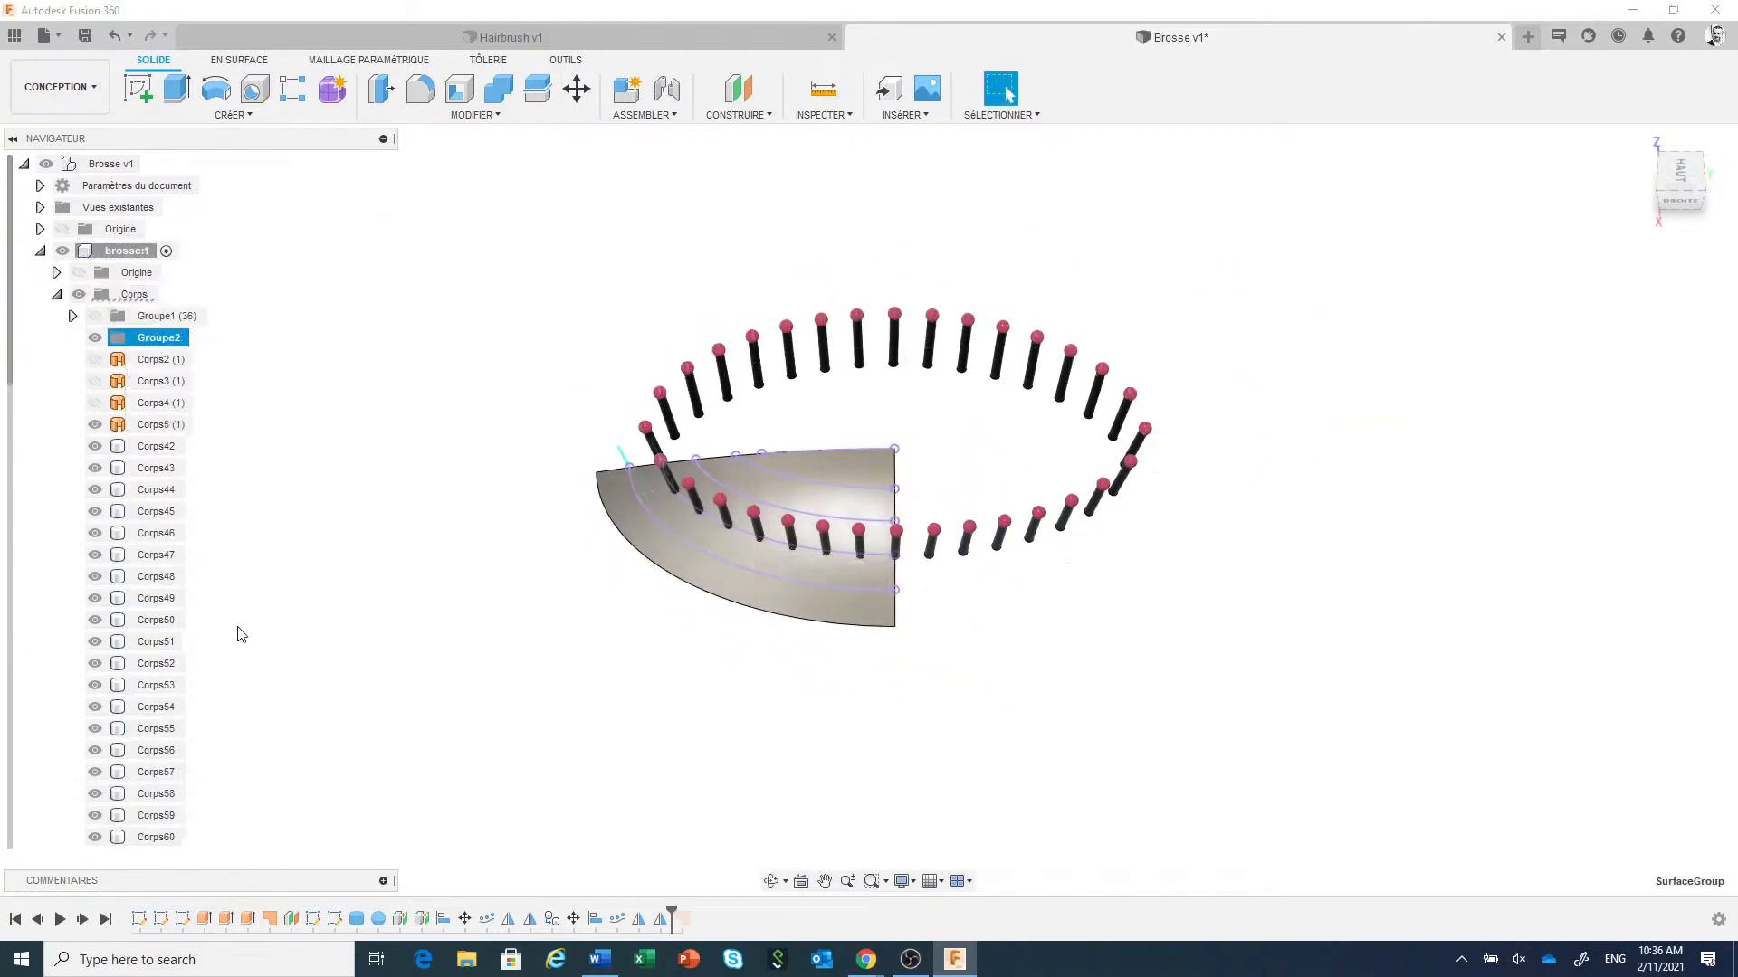
left_click(150, 448)
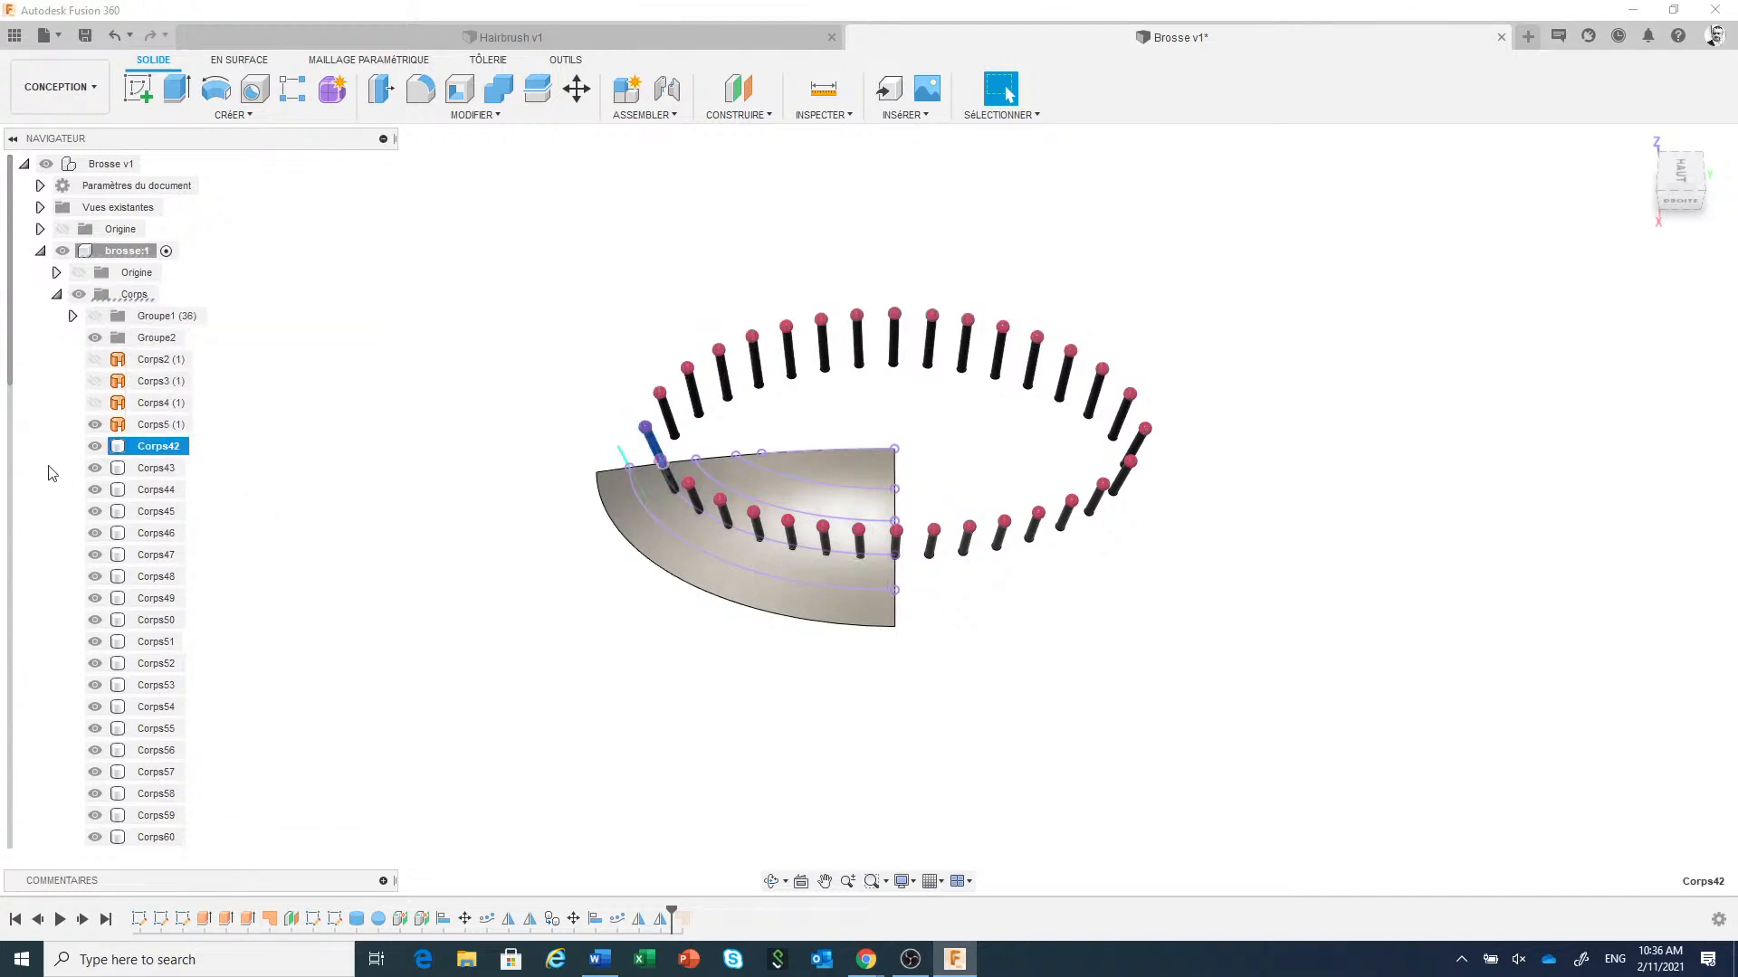
left_click_drag(11, 371, 39, 714)
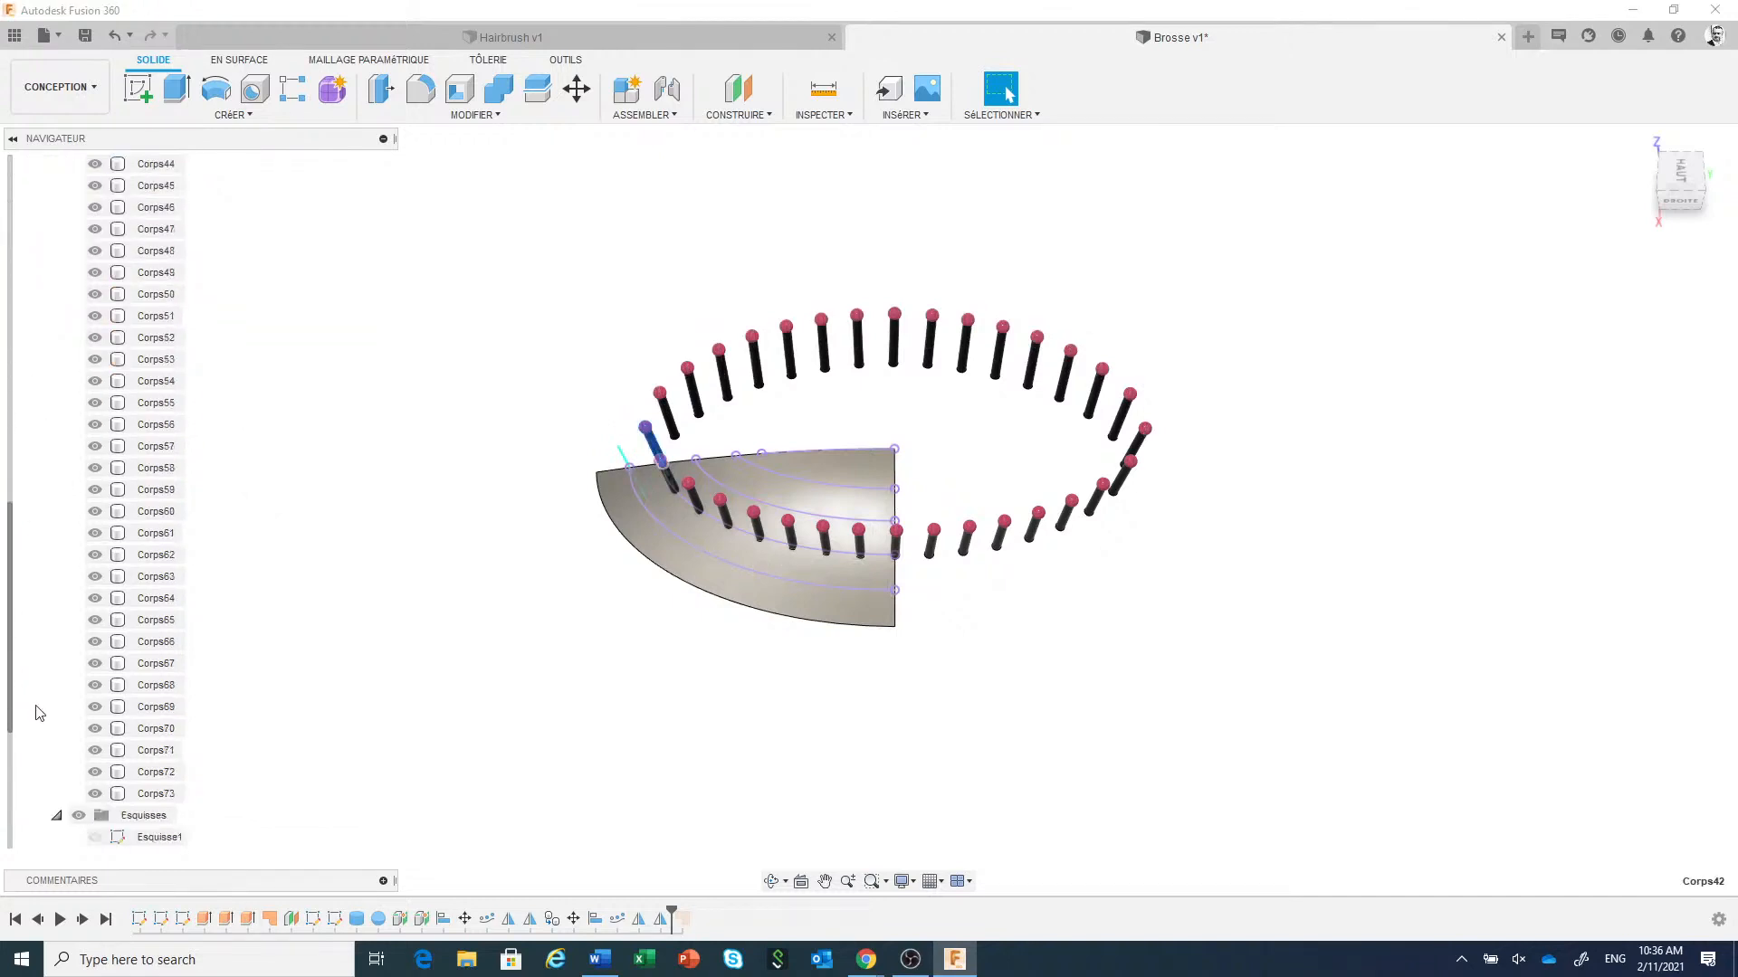
left_click(159, 794, "shift")
left_click_drag(25, 548, 47, 303)
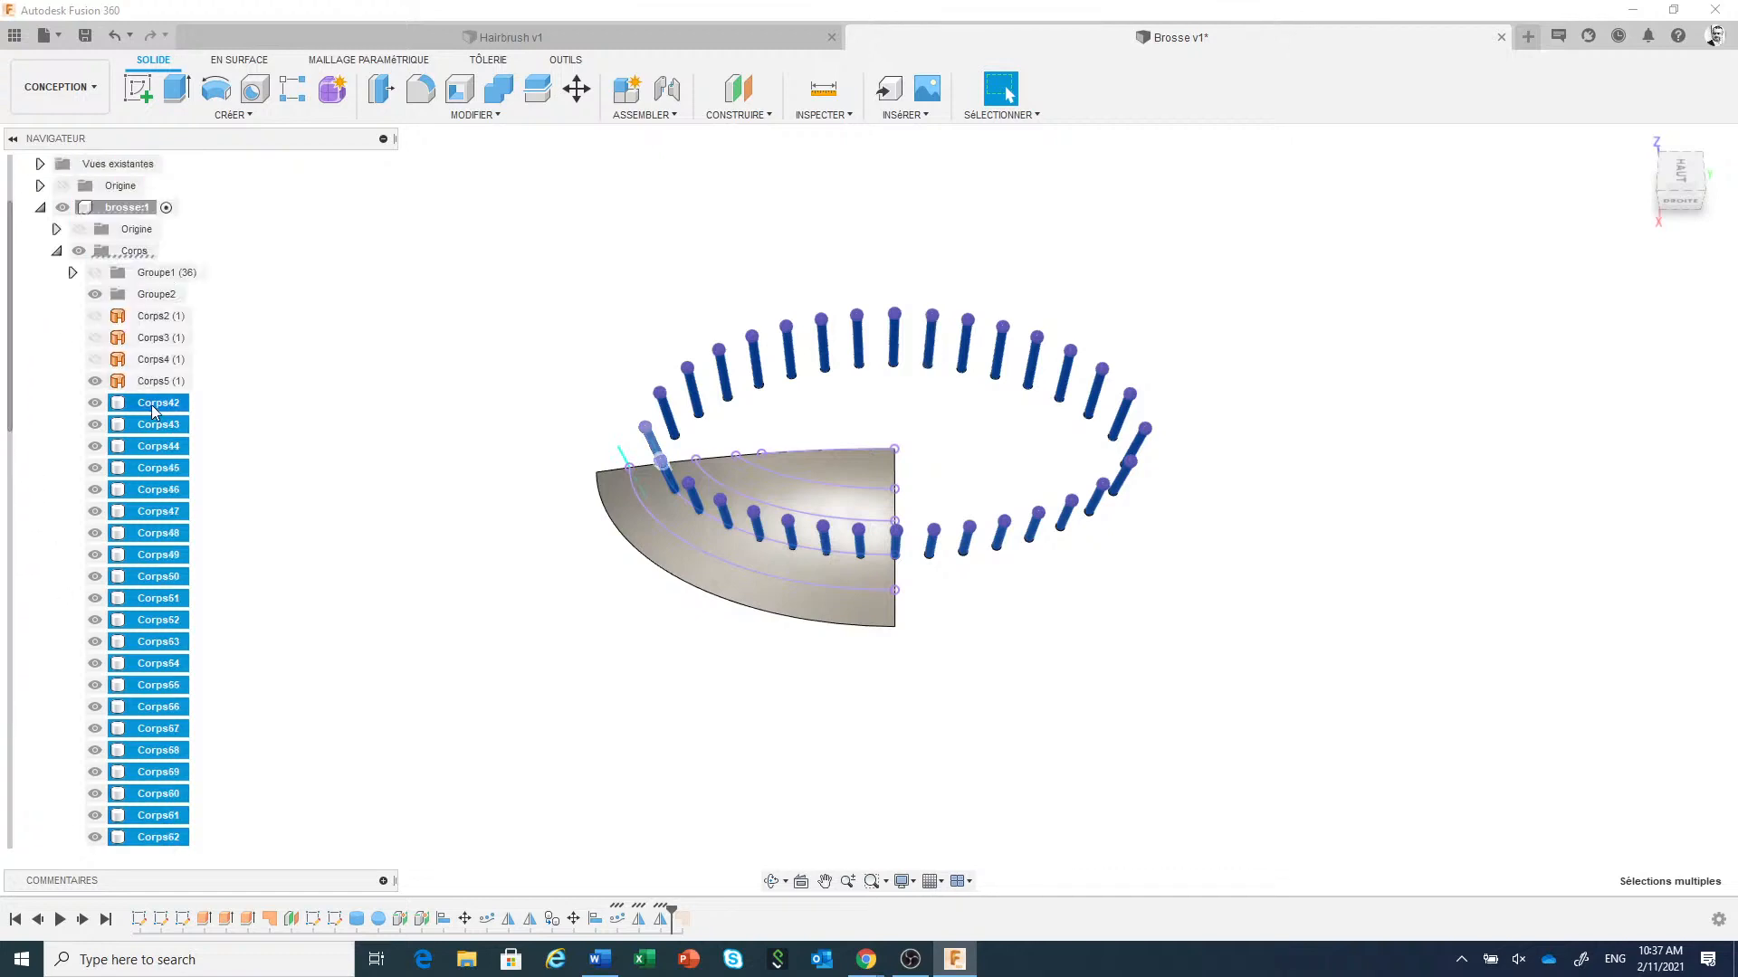
left_click_drag(152, 410, 151, 302)
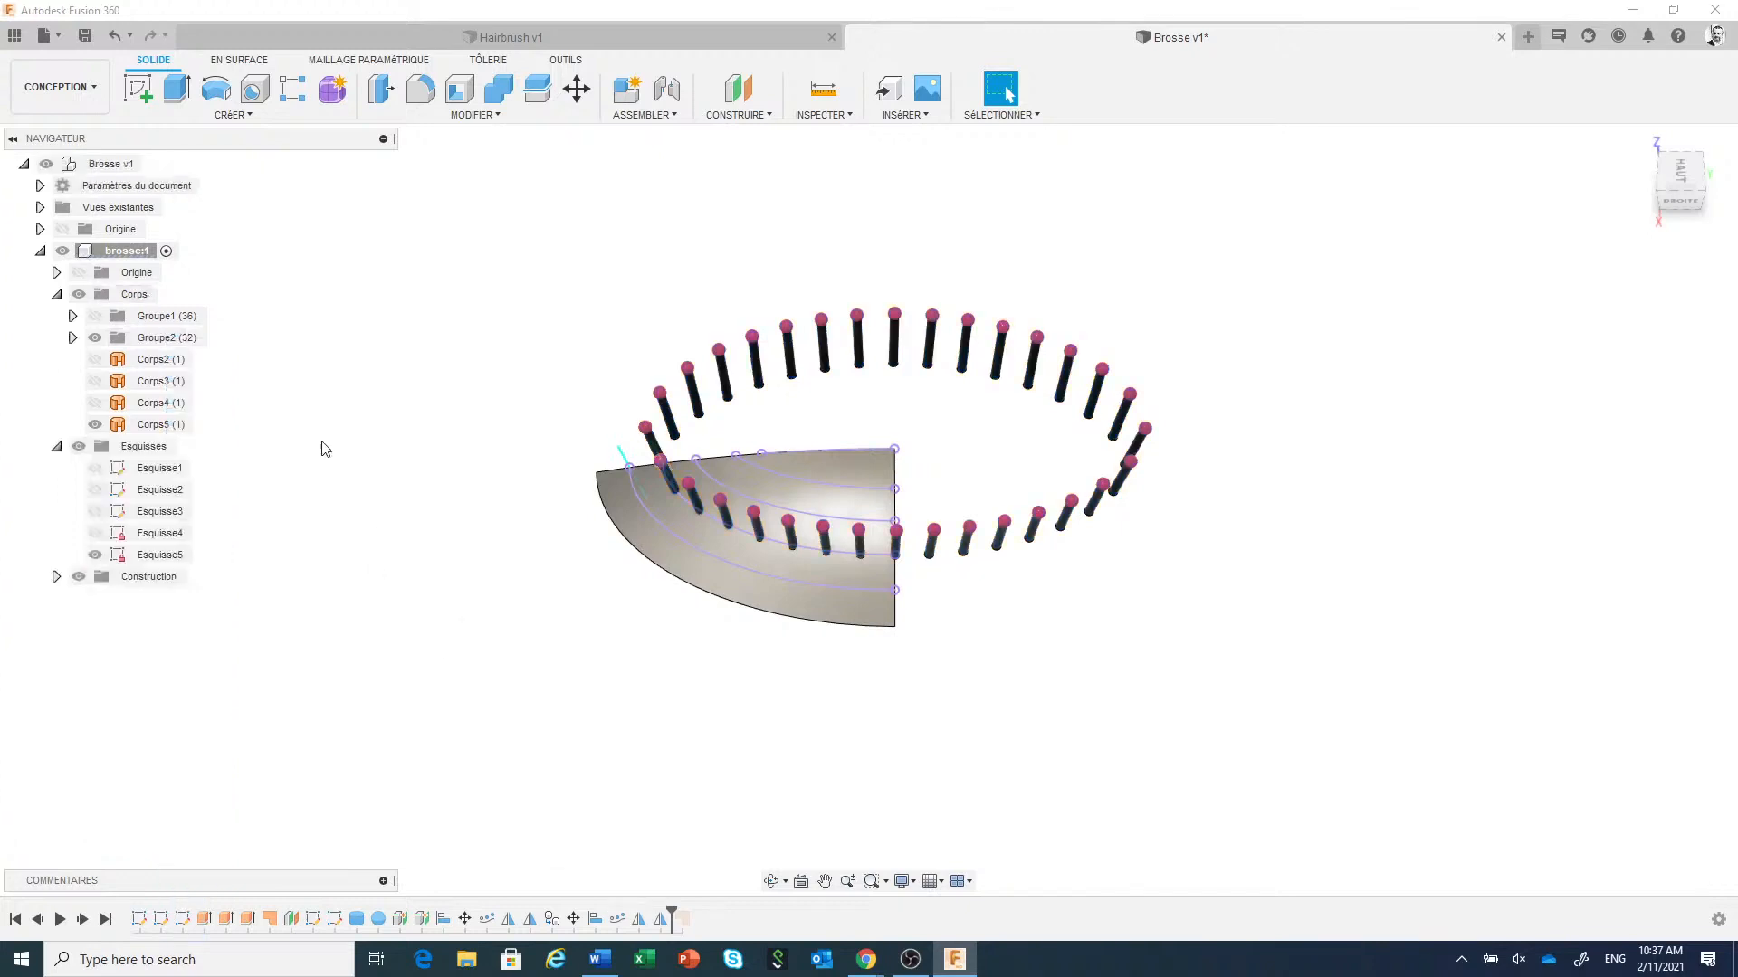
Copy the second ring's first bristle, Corps42, to a free spot above the shell's narrow end and hide the group Groupe2.
scroll(568, 459, "up", 2)
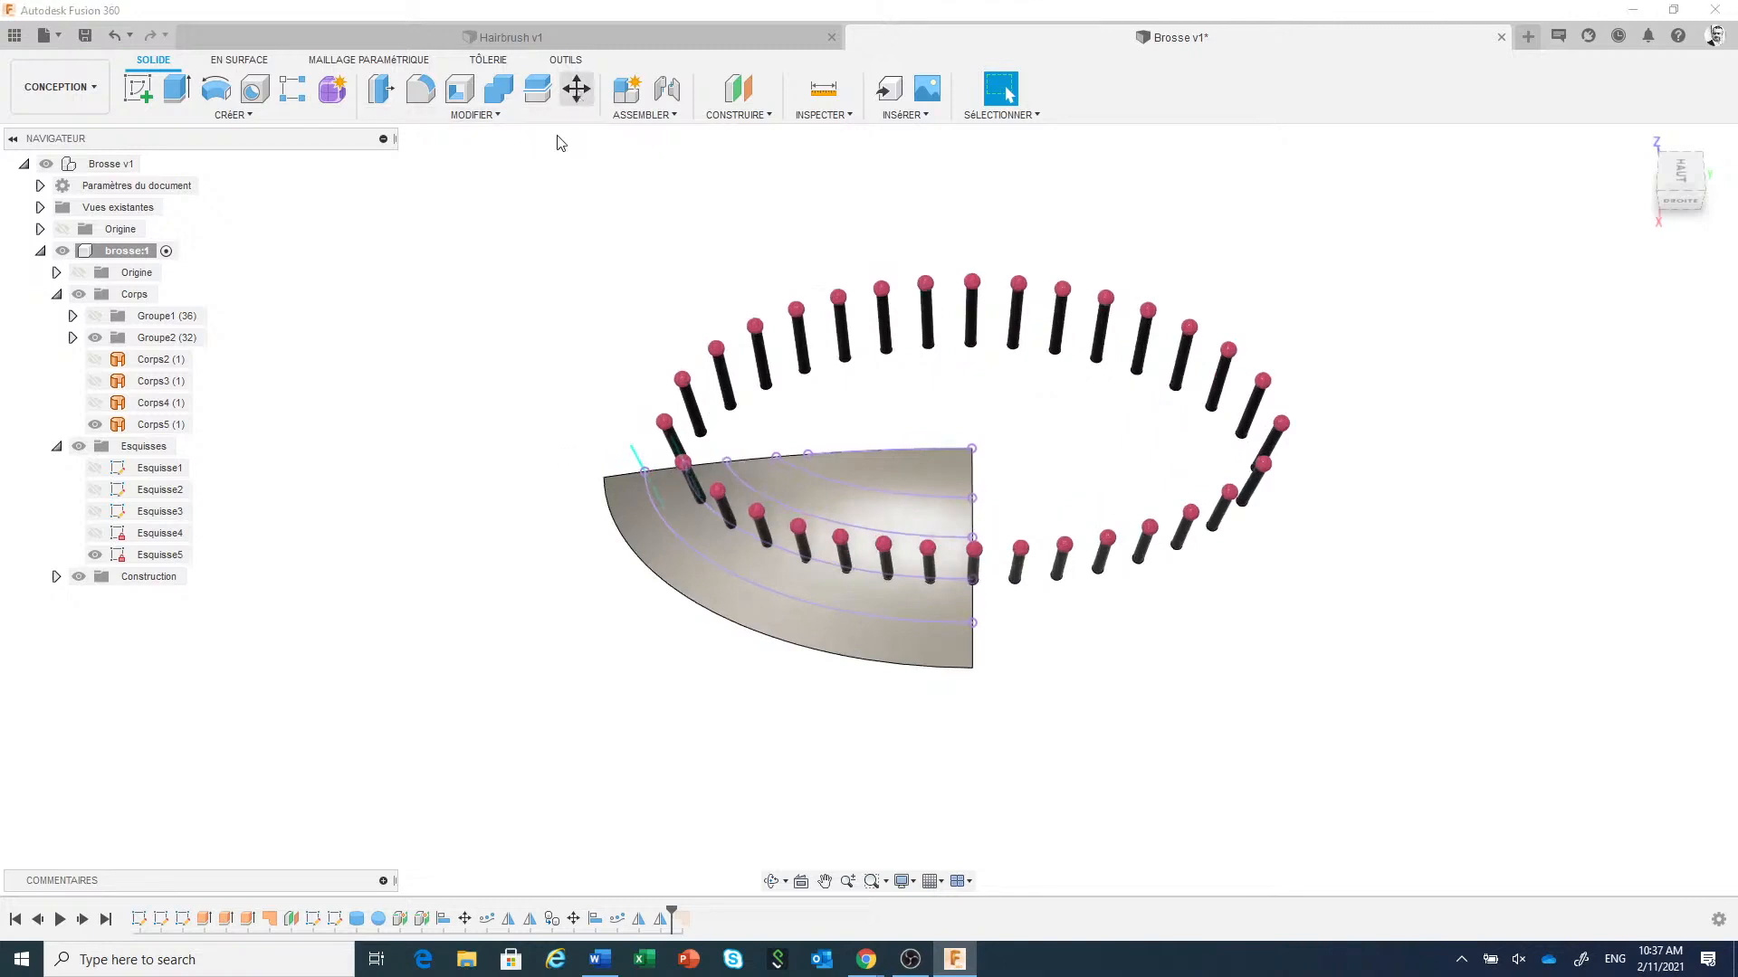
left_click(575, 91)
left_click(671, 443)
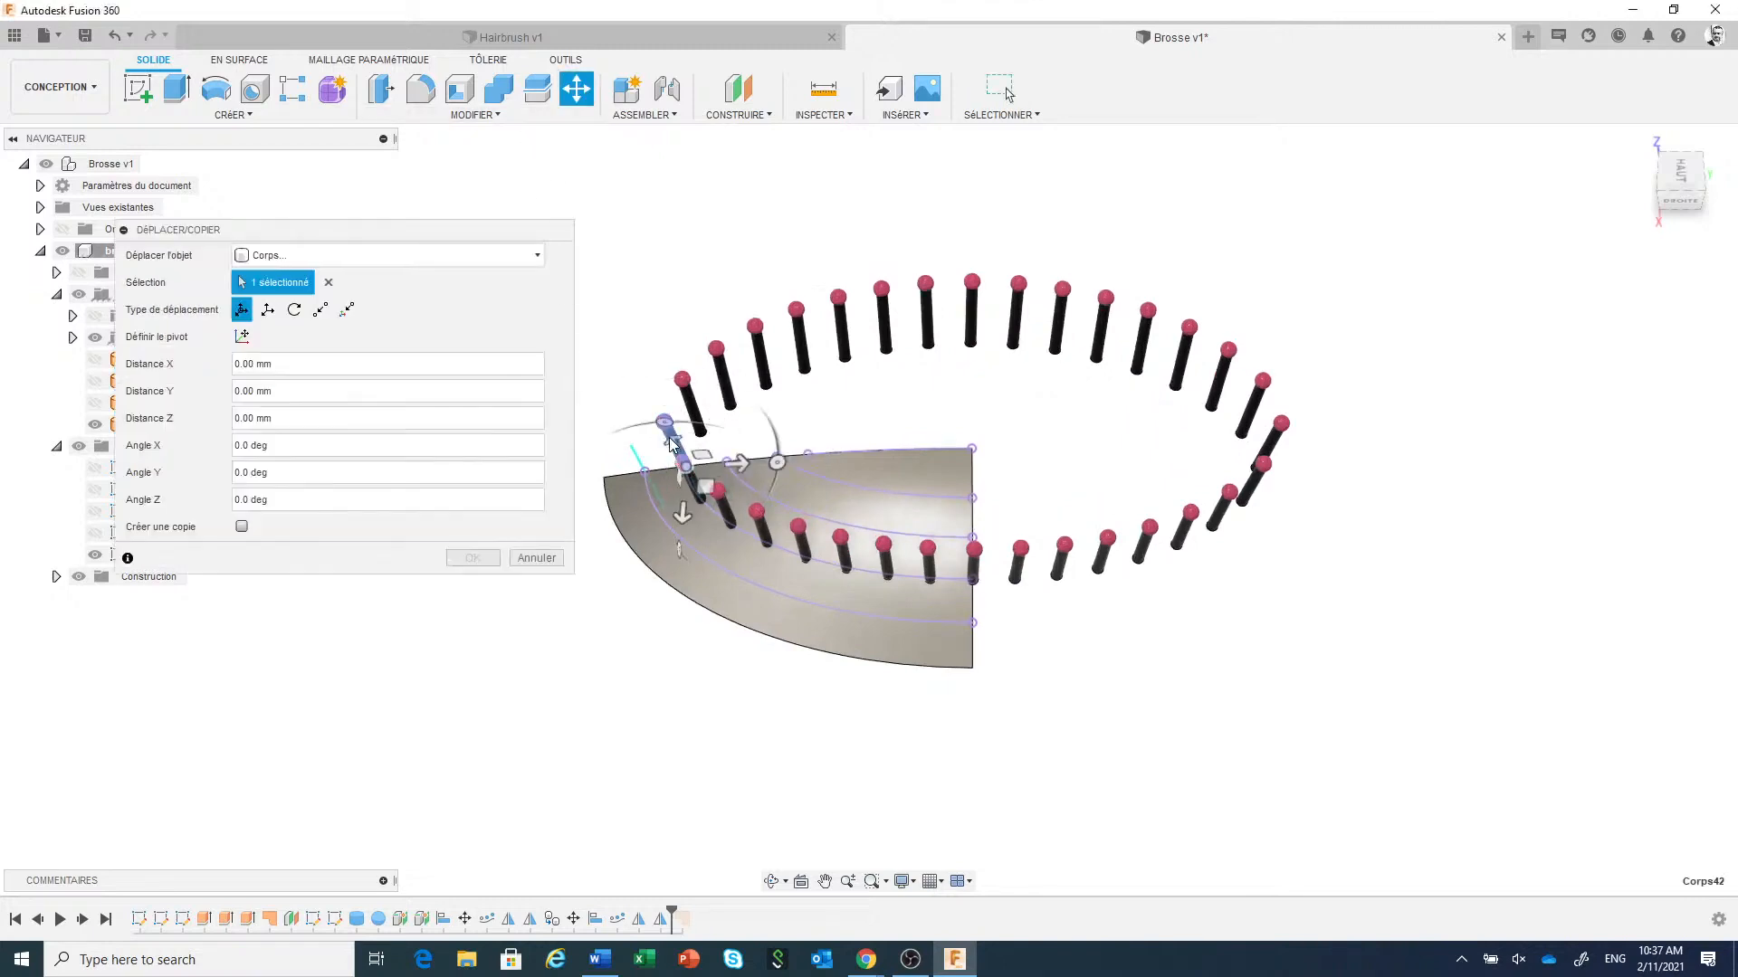
left_click(242, 527)
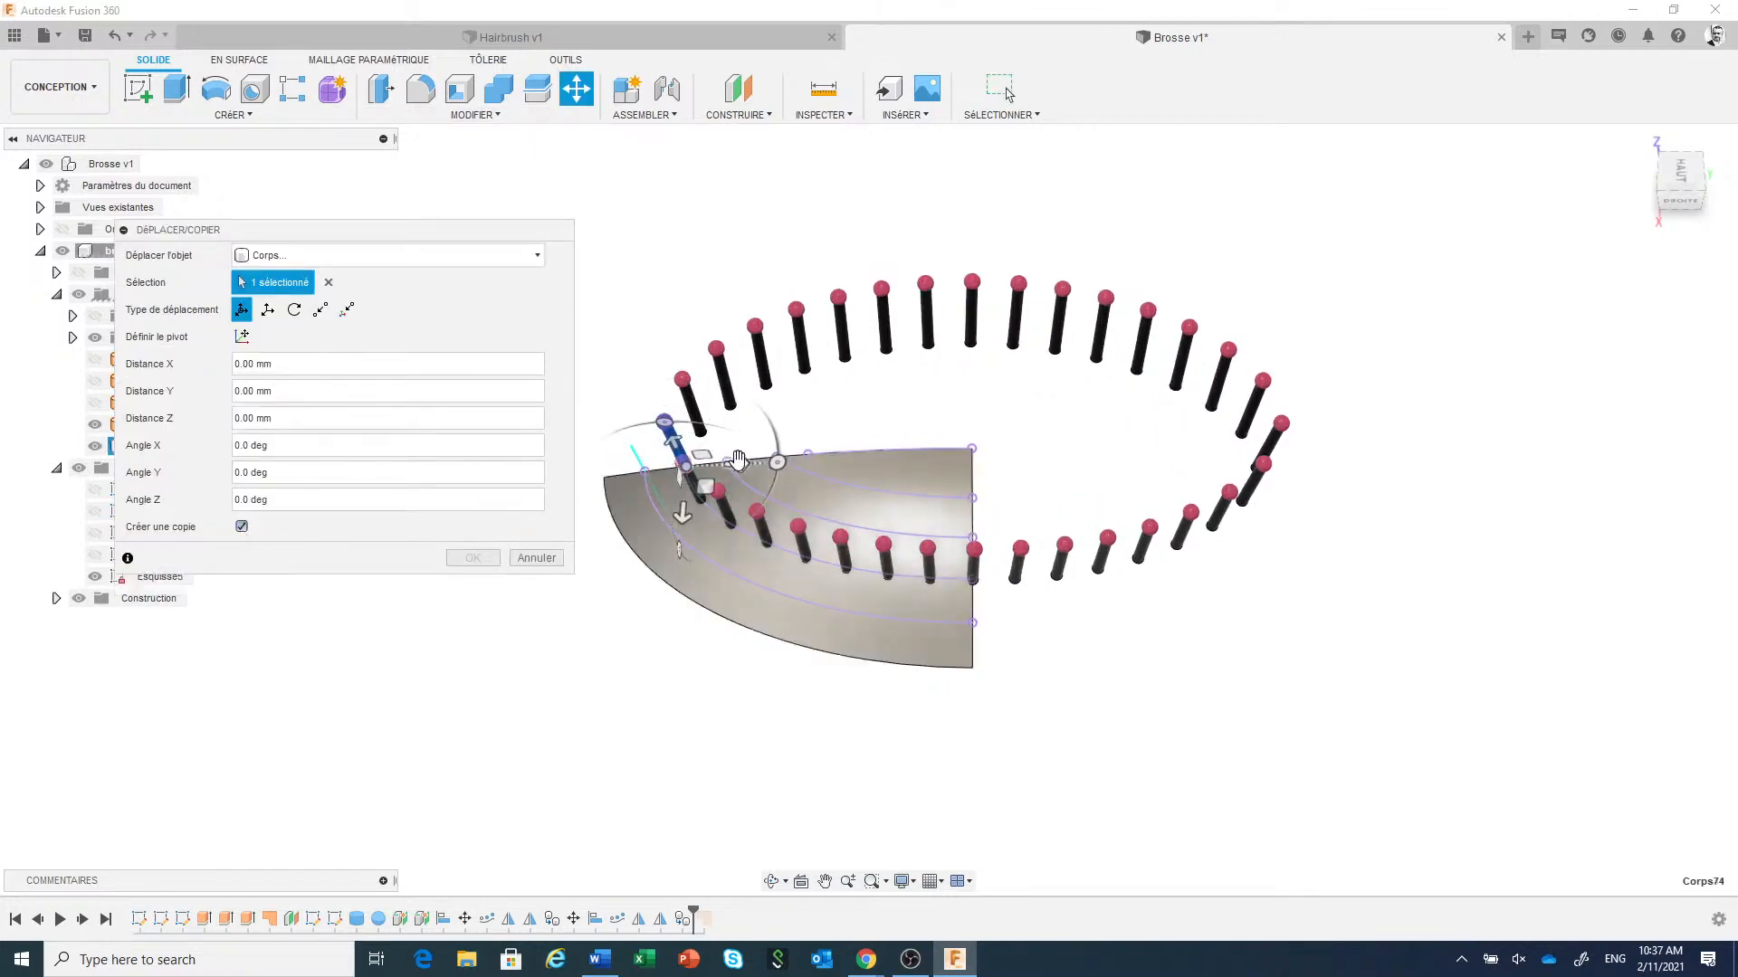
left_click_drag(705, 491, 645, 264)
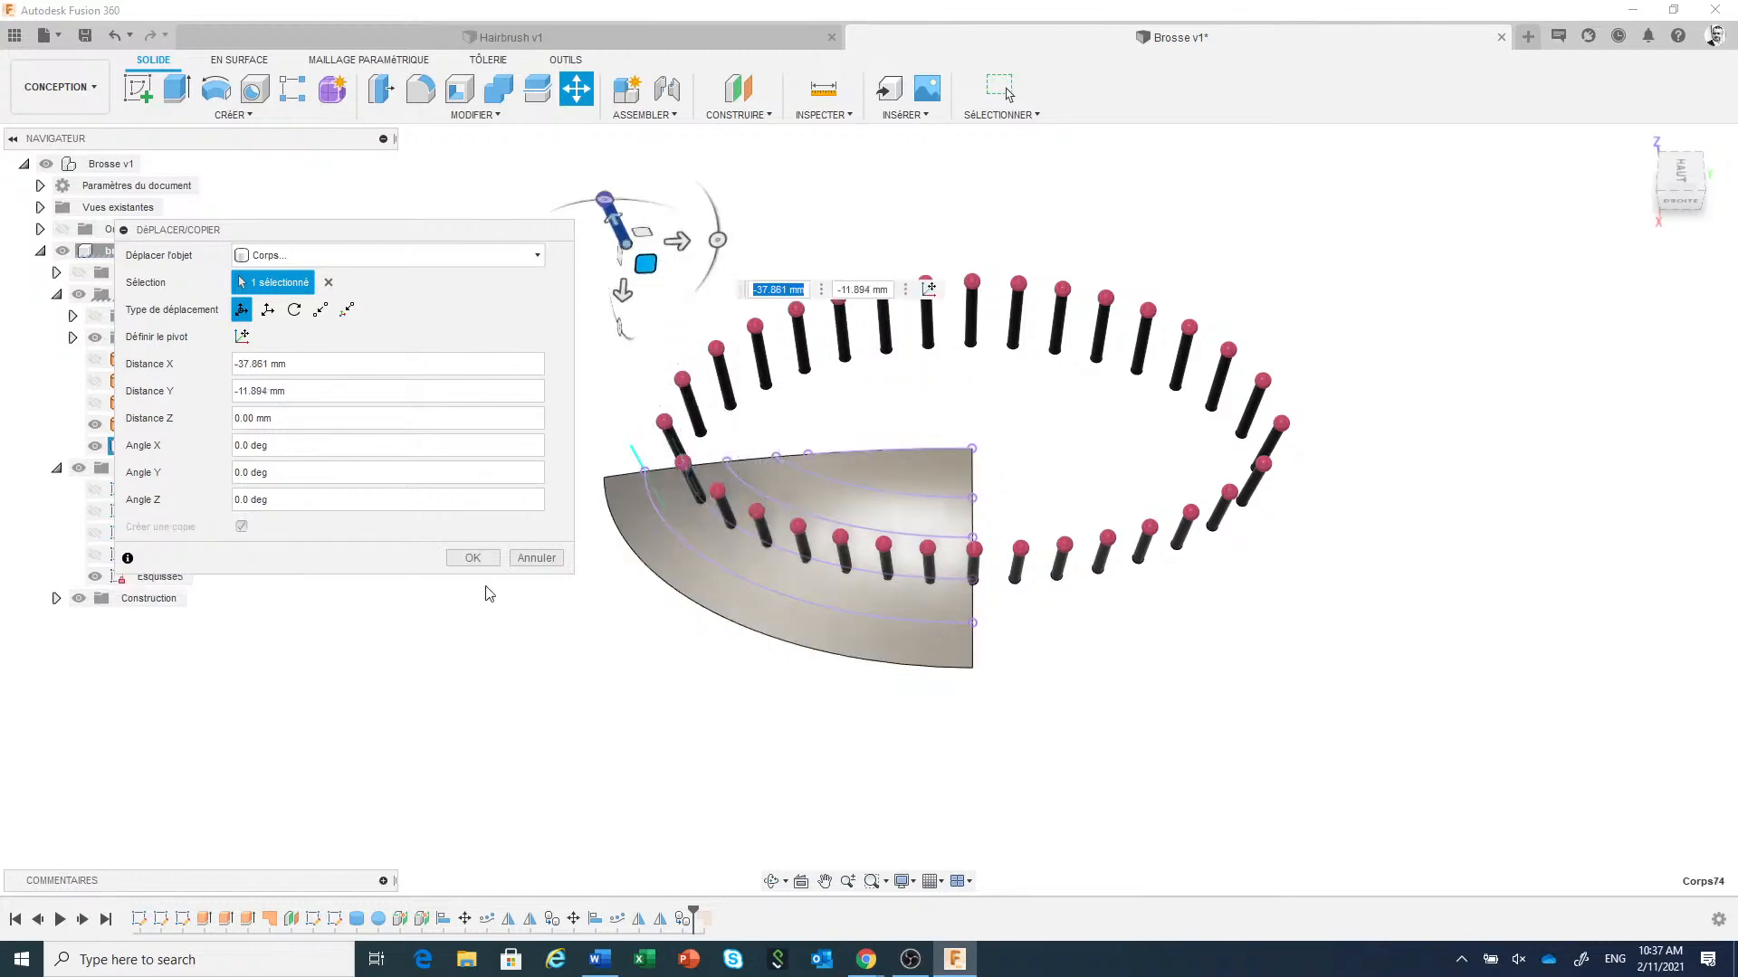
left_click(470, 559)
left_click(95, 341)
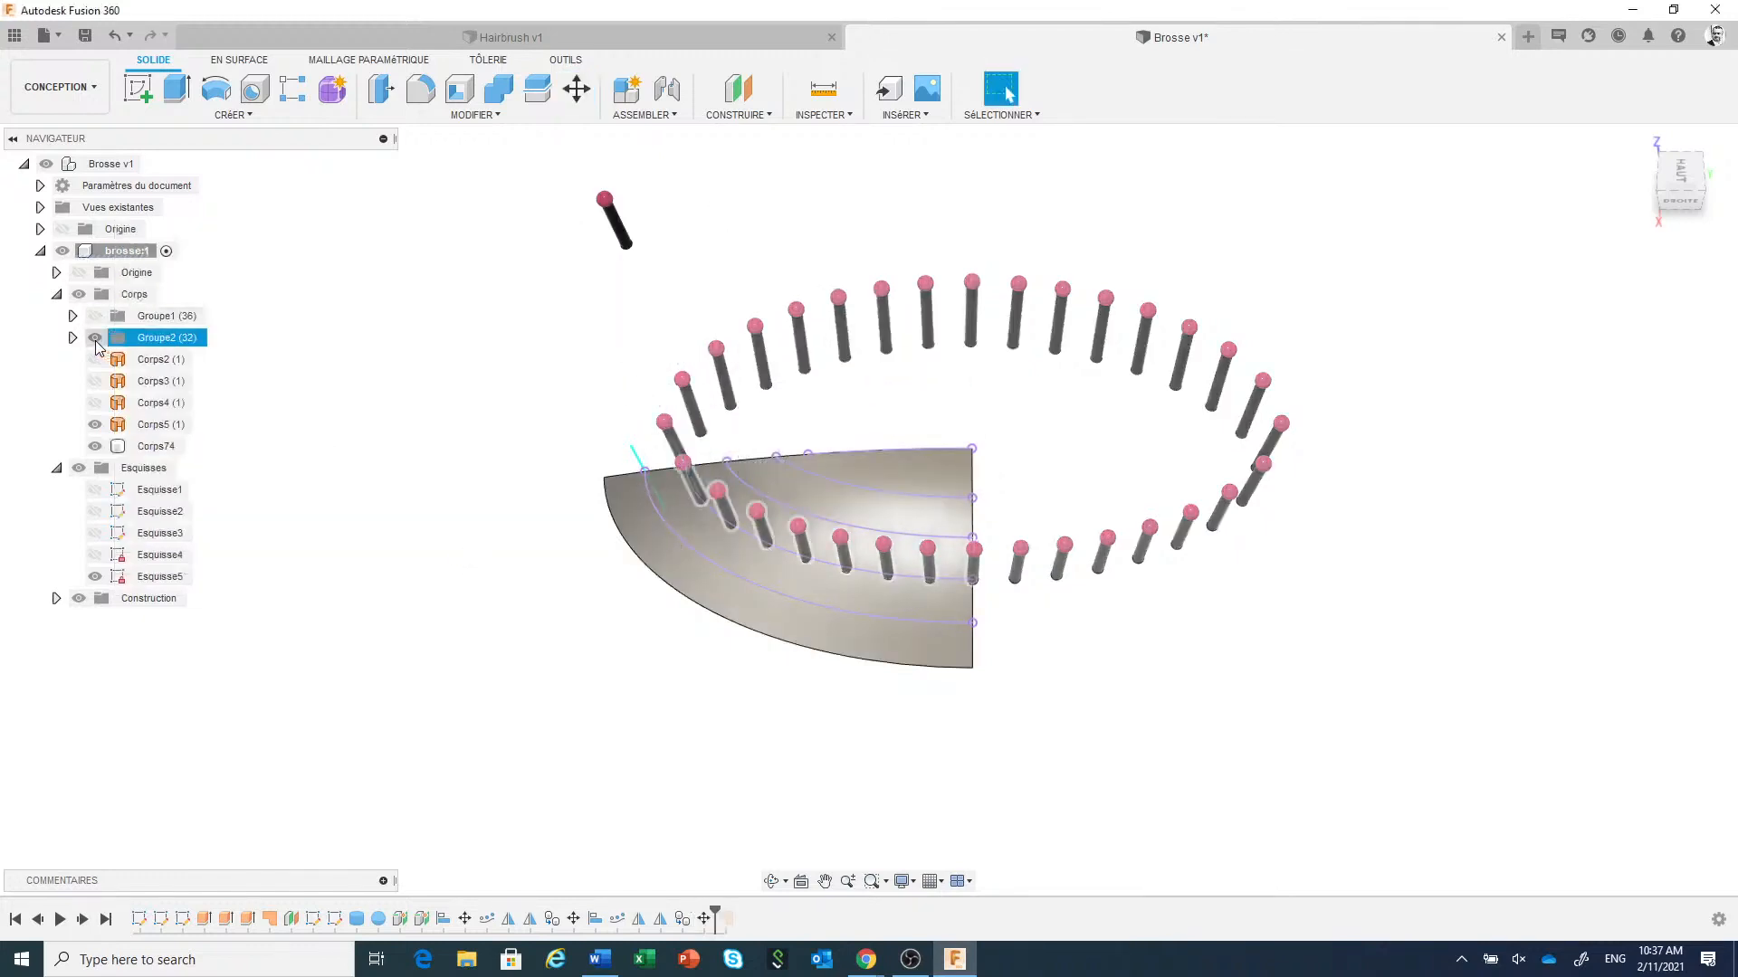
Create a construction axis perpendicular to the shell face at the third path's start point on the long straight edge.
scroll(877, 722, "up", 3)
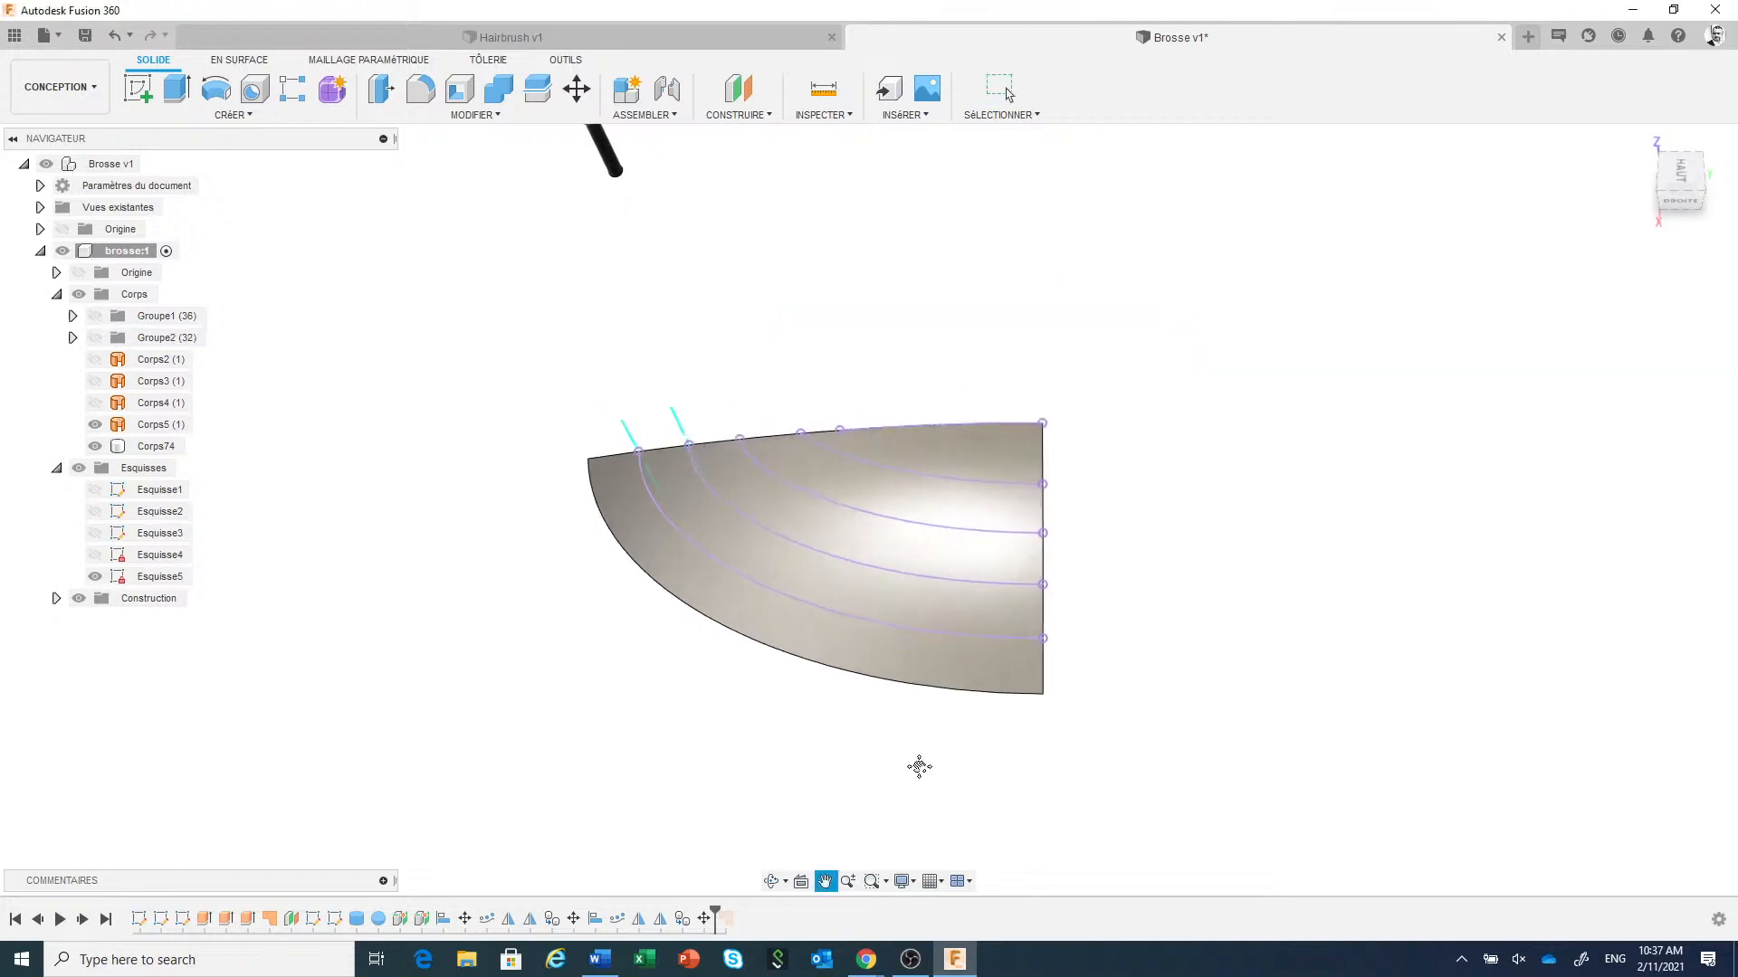
middle_click_drag(905, 763, 826, 648)
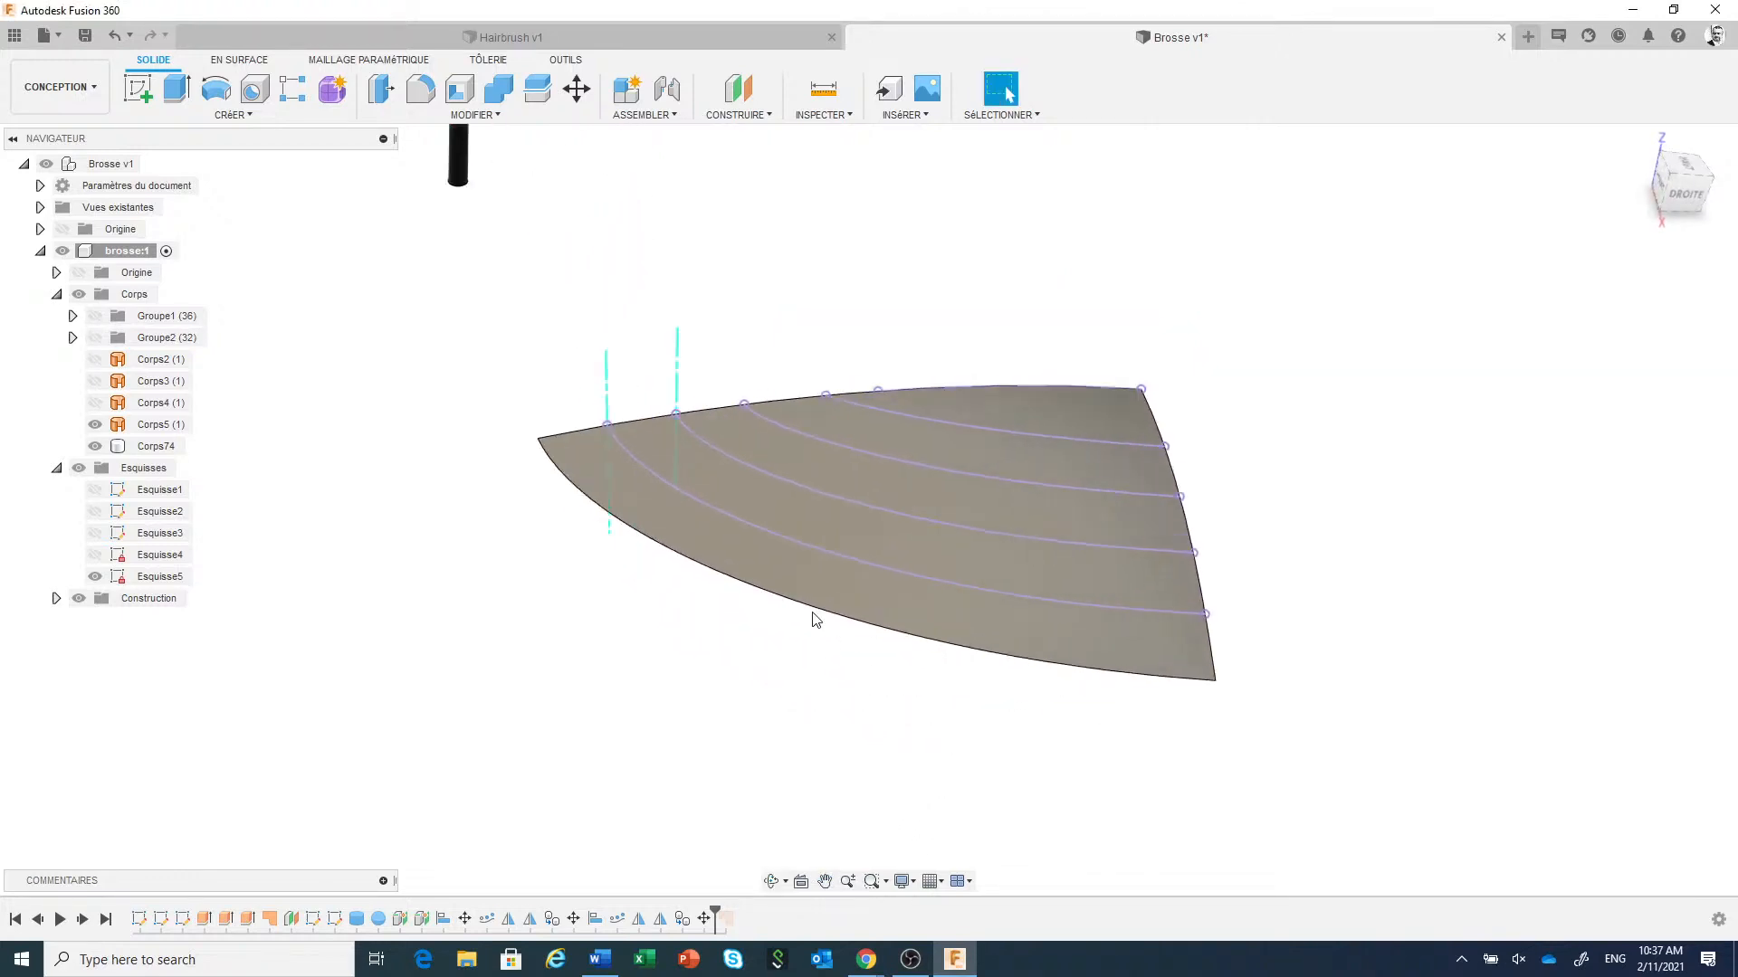
left_click(738, 114)
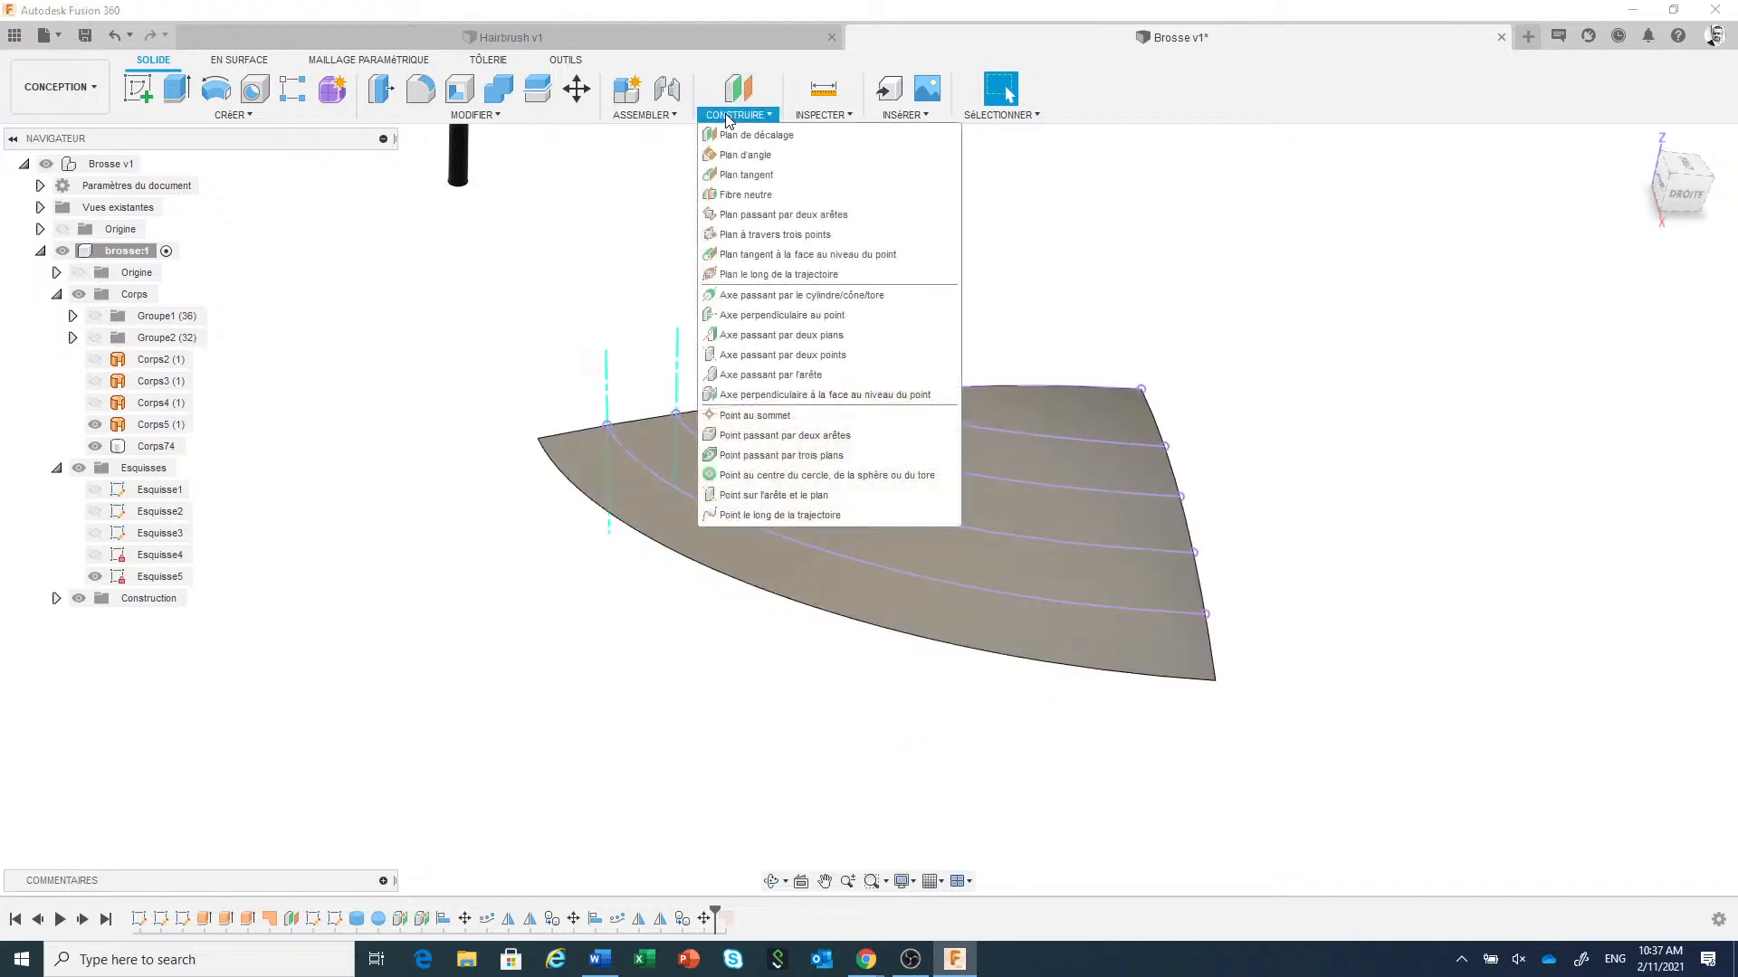
left_click(801, 396)
left_click(778, 438)
left_click(746, 404)
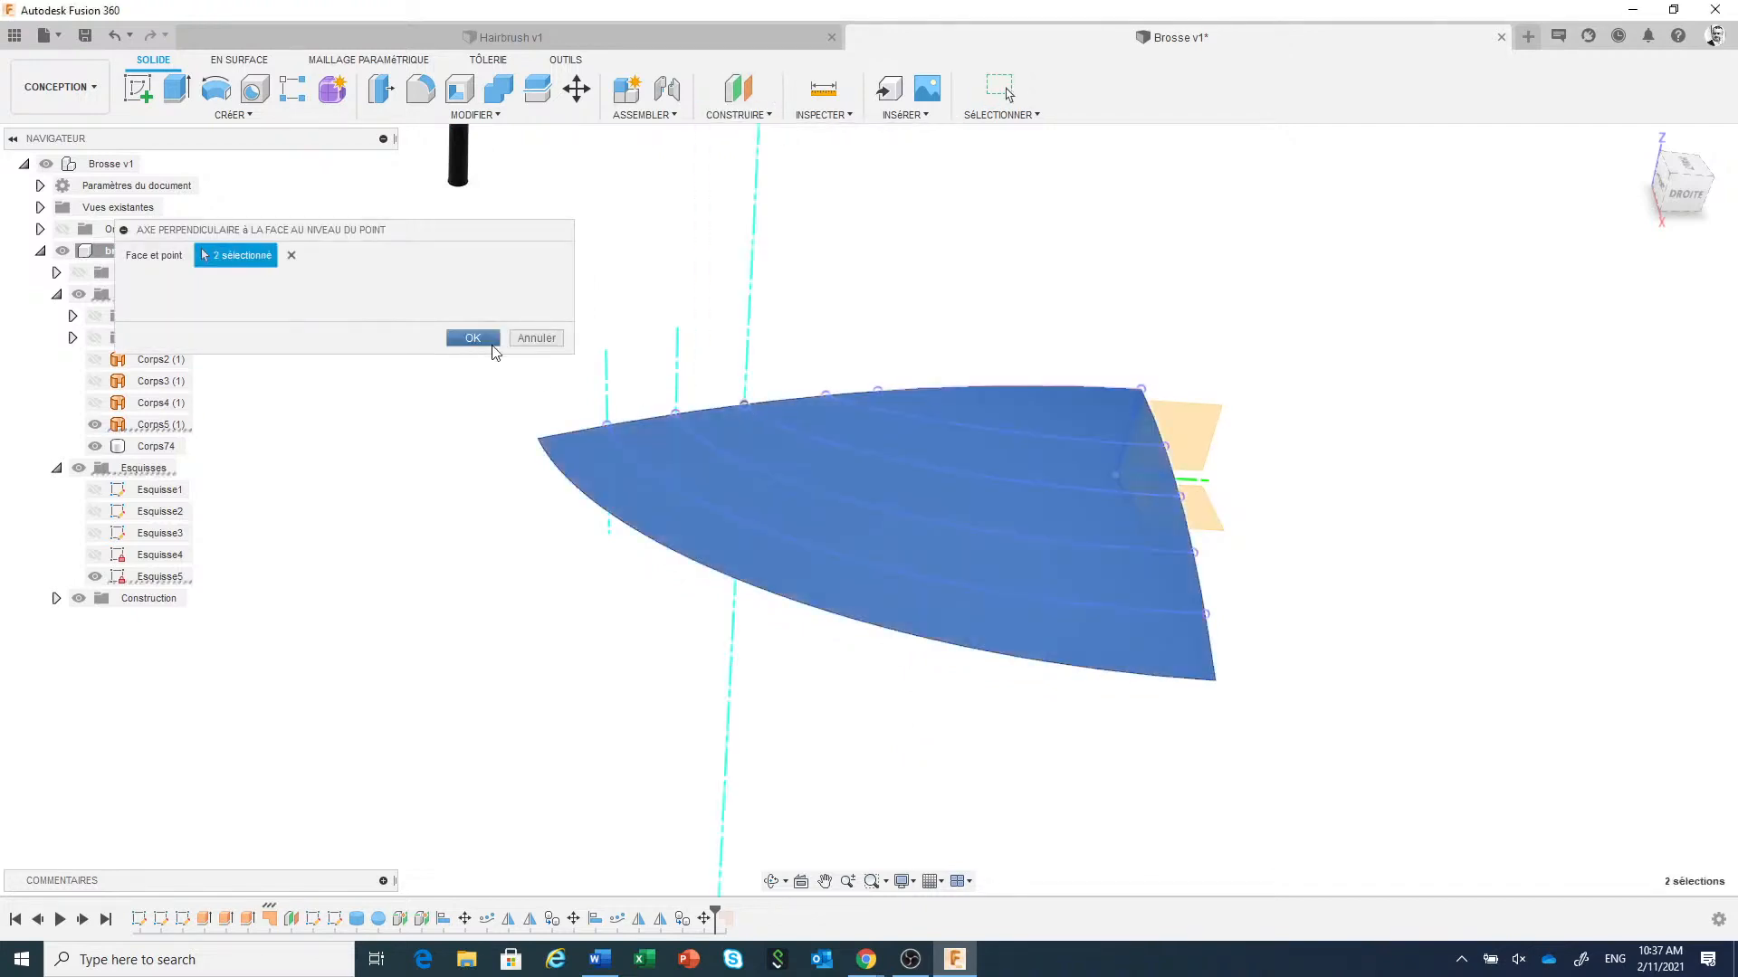
left_click(472, 337)
Create another axis perpendicular to the shell face at the fourth path's start point on the long straight edge.
right_click(925, 321)
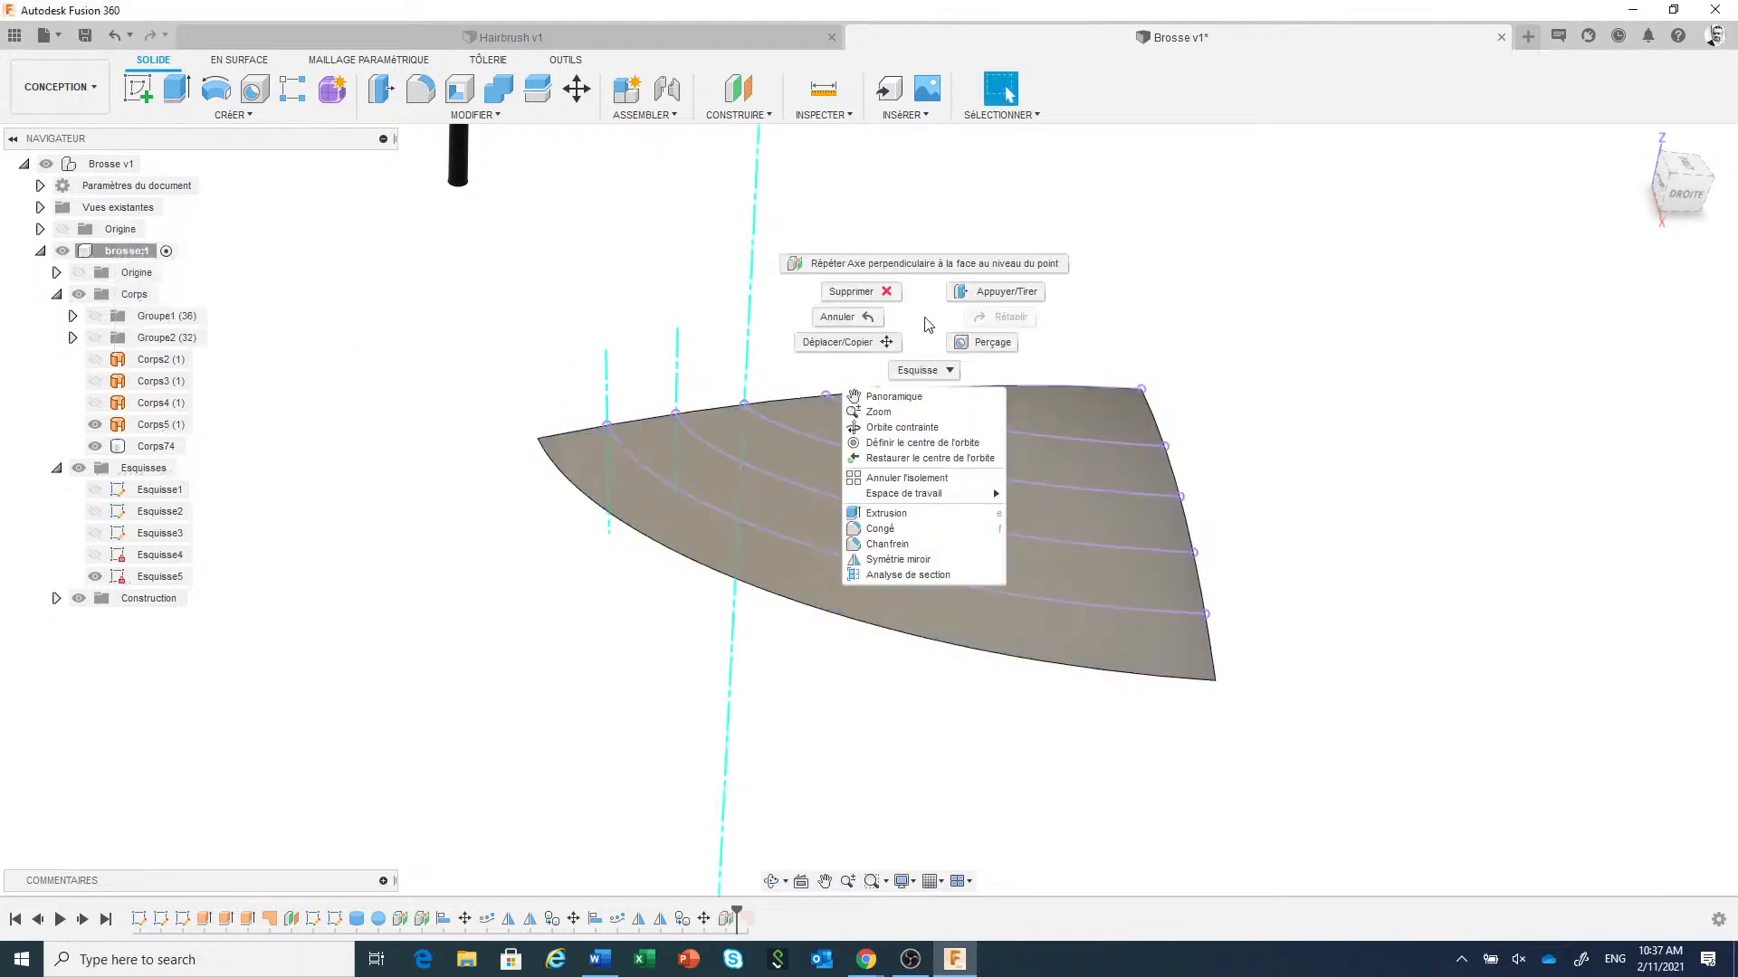
left_click(907, 263)
left_click(856, 434)
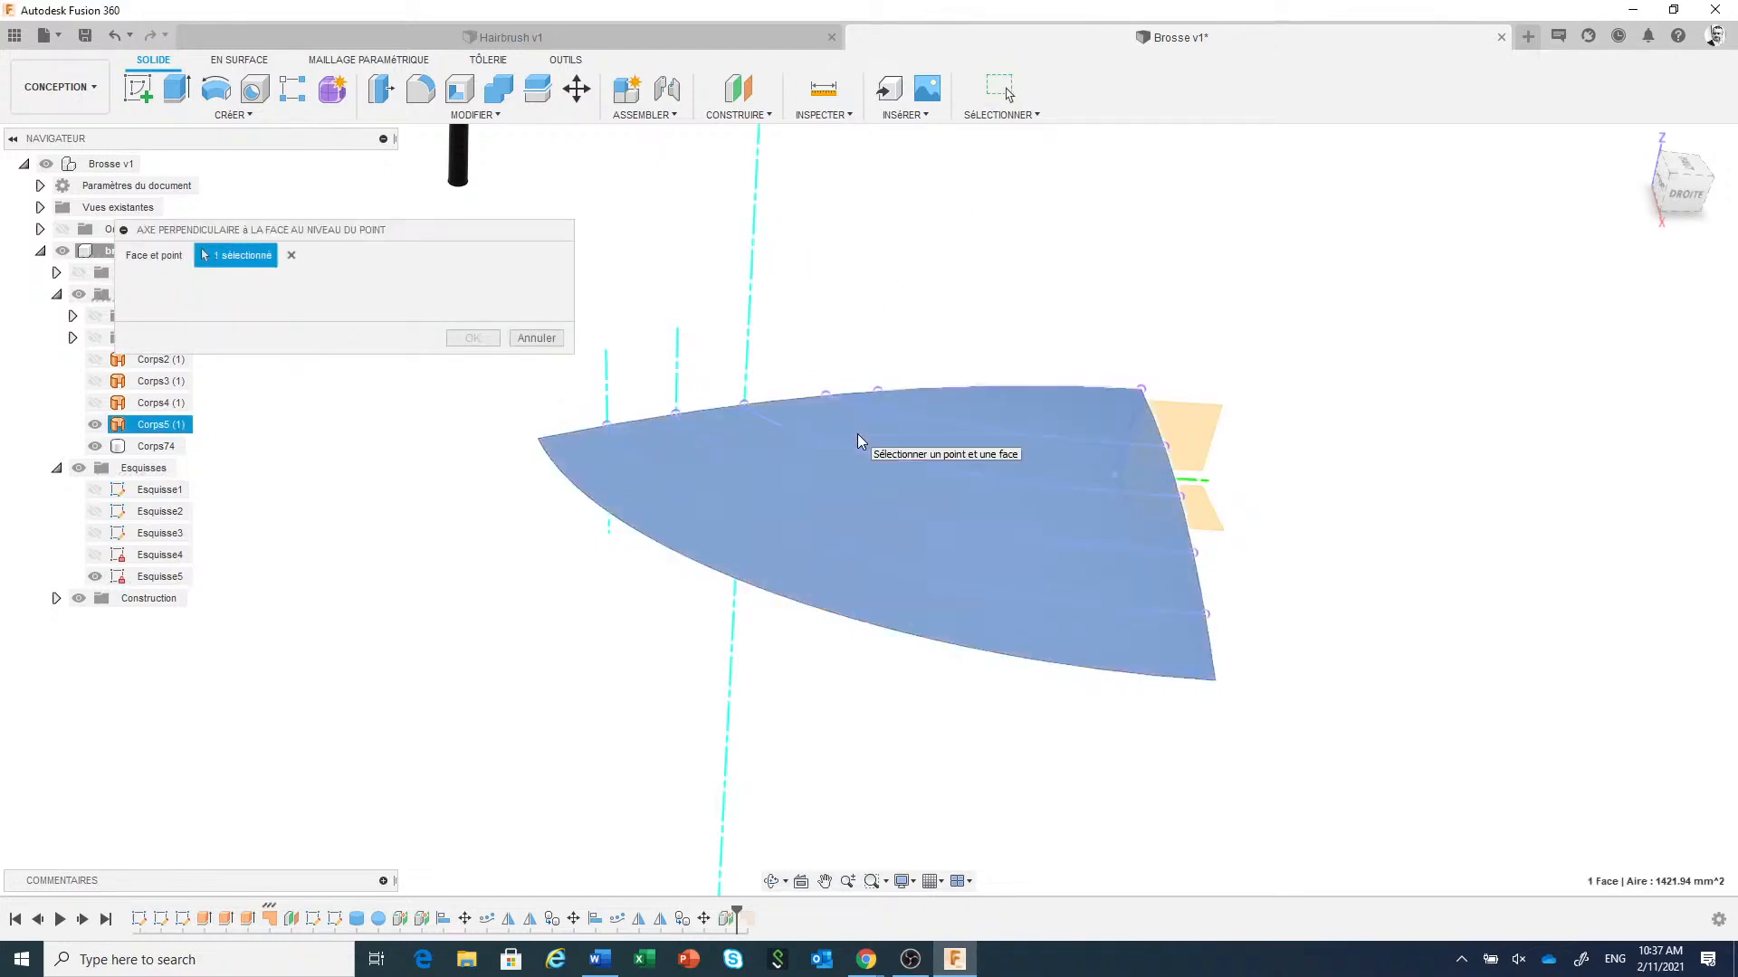
left_click(824, 397)
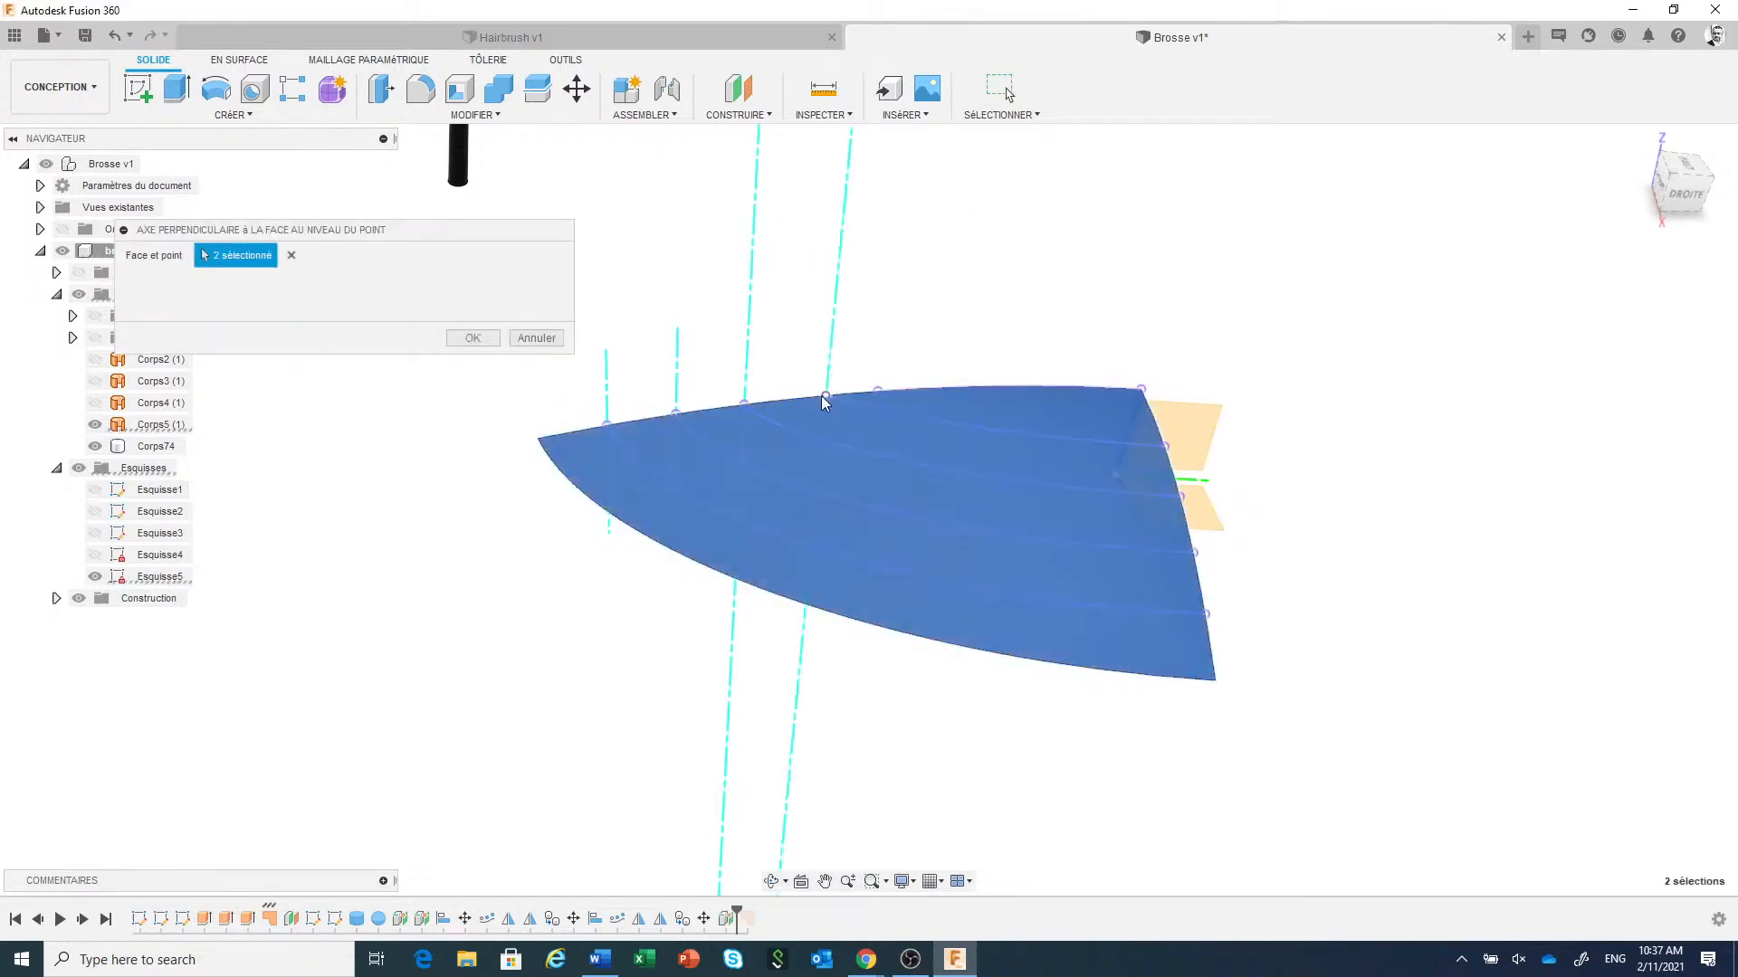
left_click(471, 340)
Add a further face-perpendicular axis at the next sketch point inward from the fourth path's start along the long straight edge.
right_click(516, 329)
left_click(524, 276)
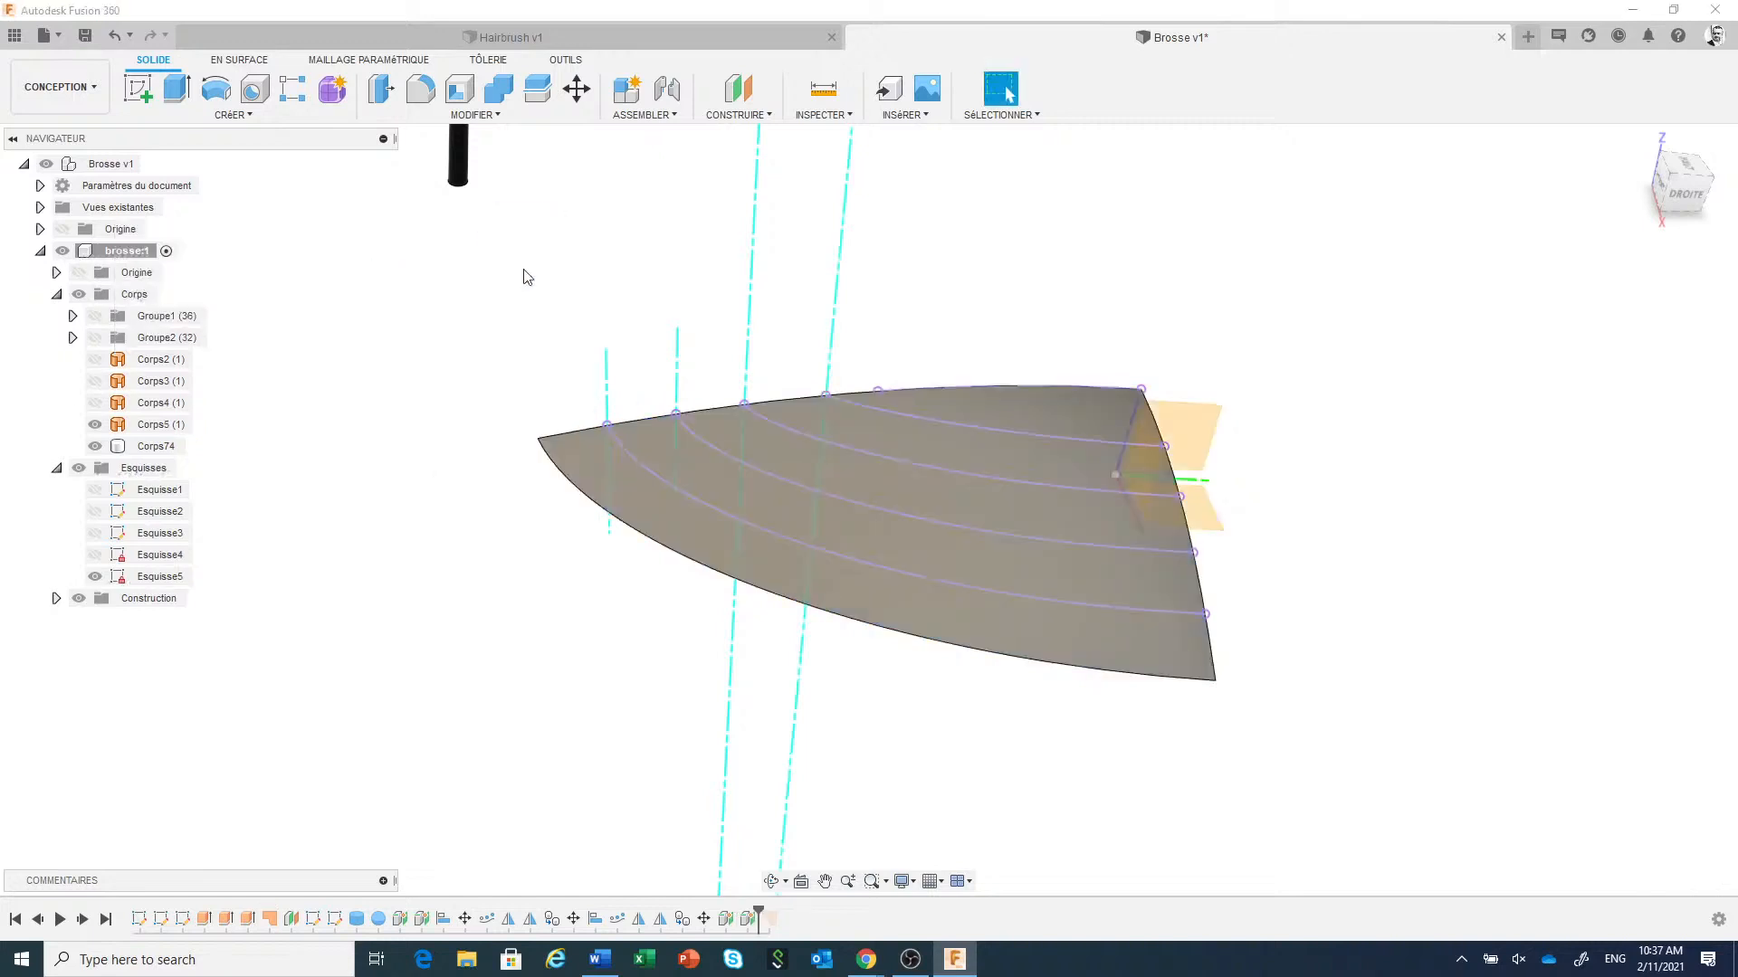
left_click(981, 406)
left_click(877, 391)
left_click(471, 338)
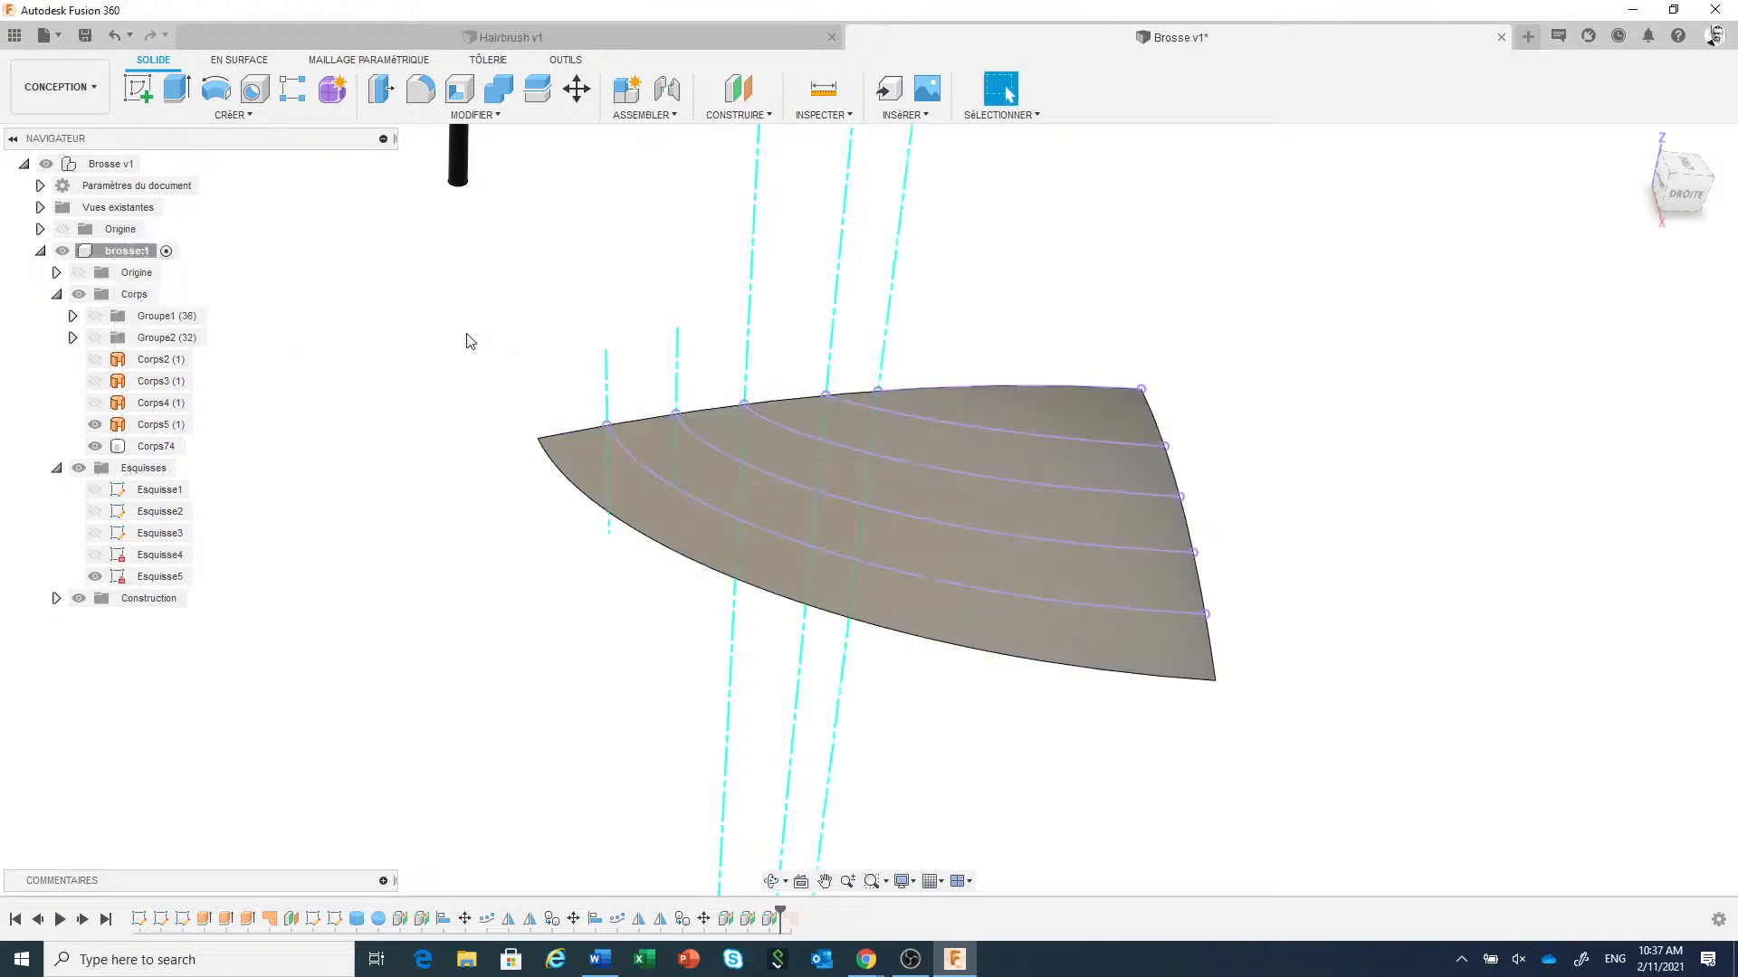
Align the copied bristle Corps74 with the construction axis at the third path's start point.
middle_click_drag(586, 532, 676, 744)
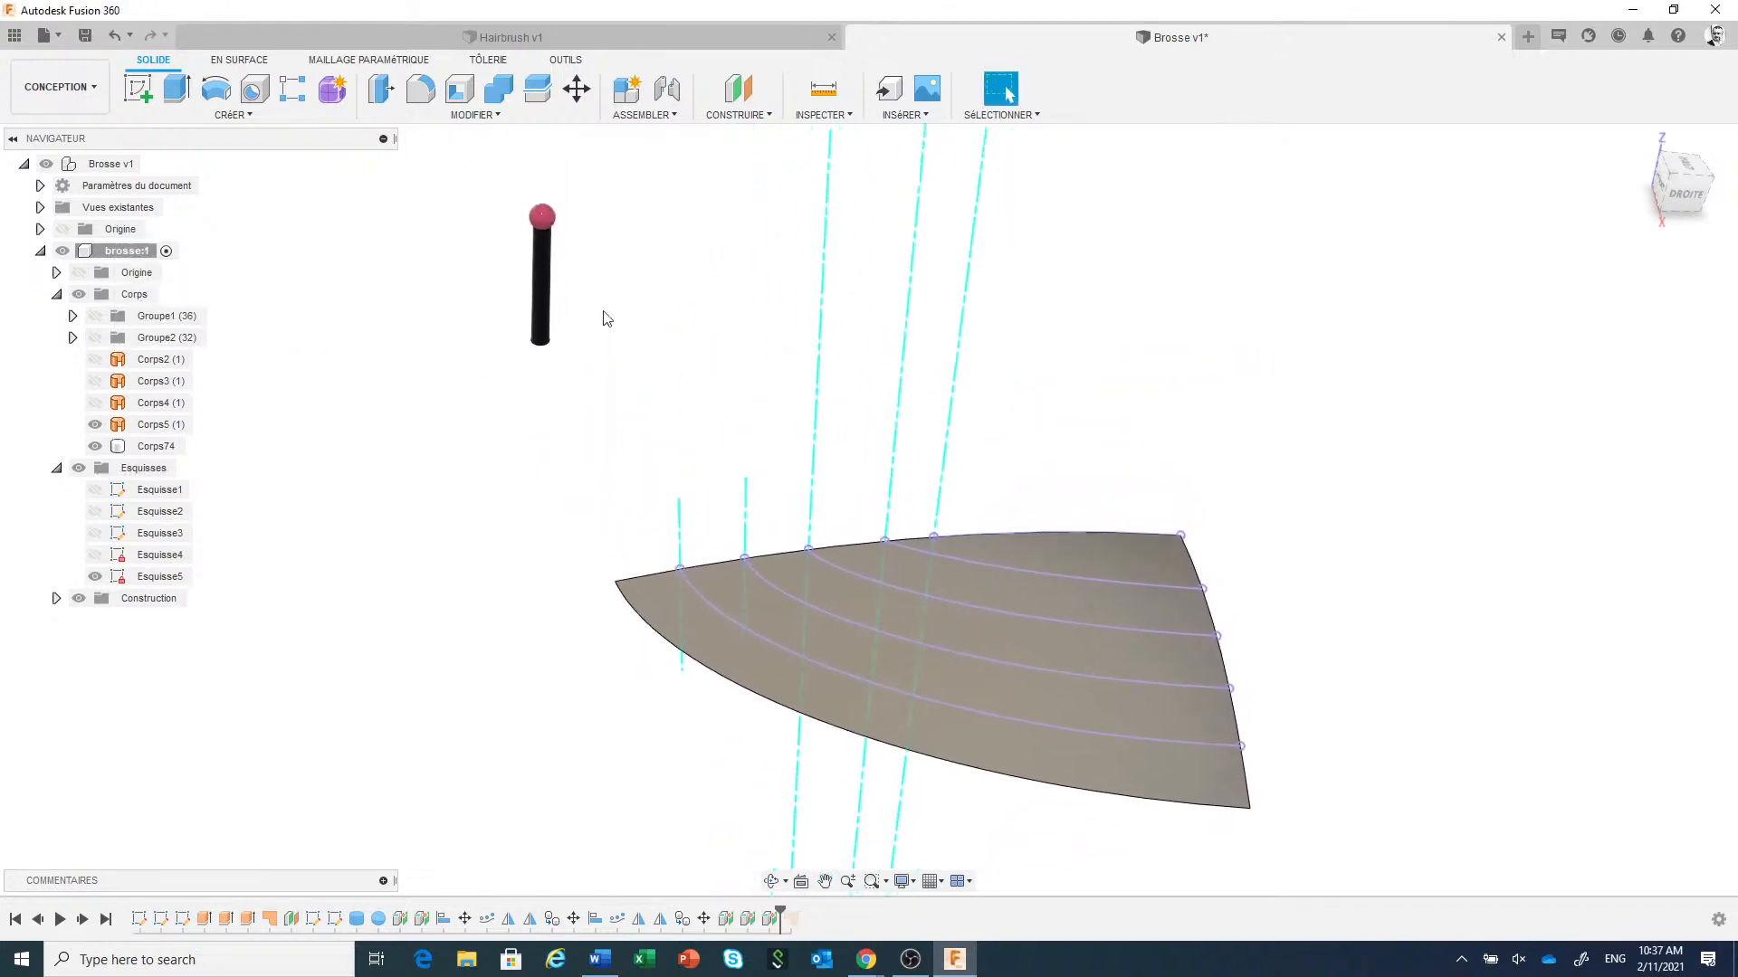
left_click(478, 114)
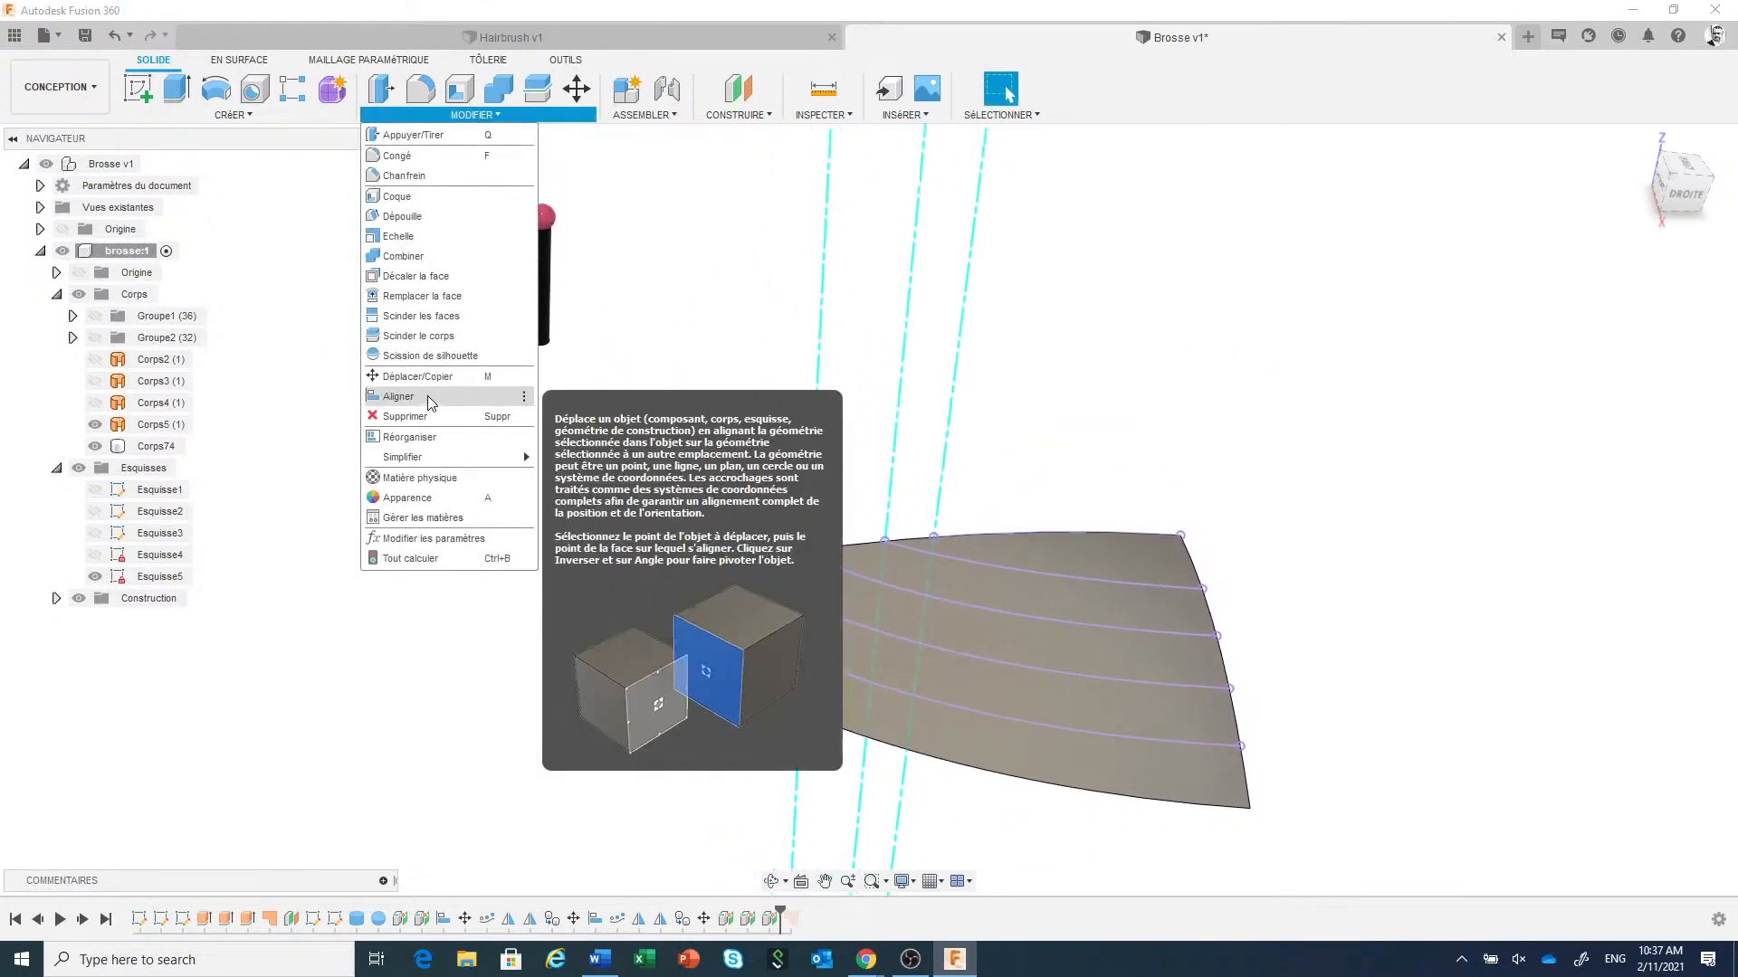
left_click(433, 398)
middle_click_drag(653, 230, 804, 260)
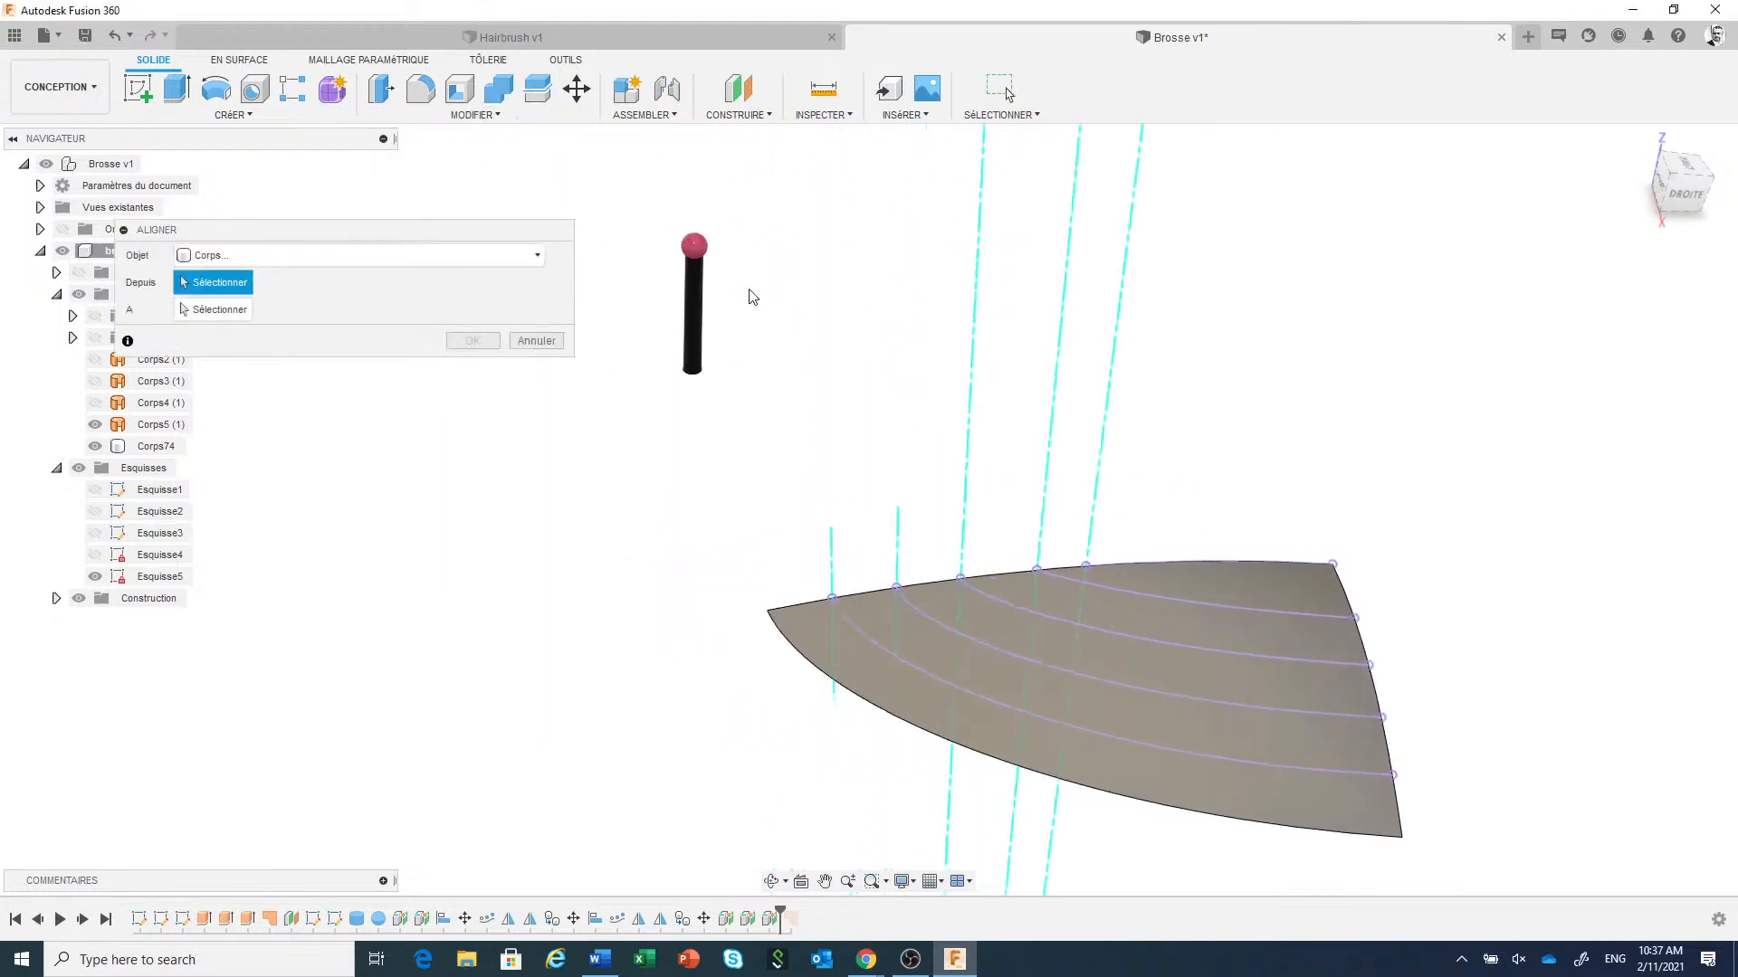
left_click(702, 329)
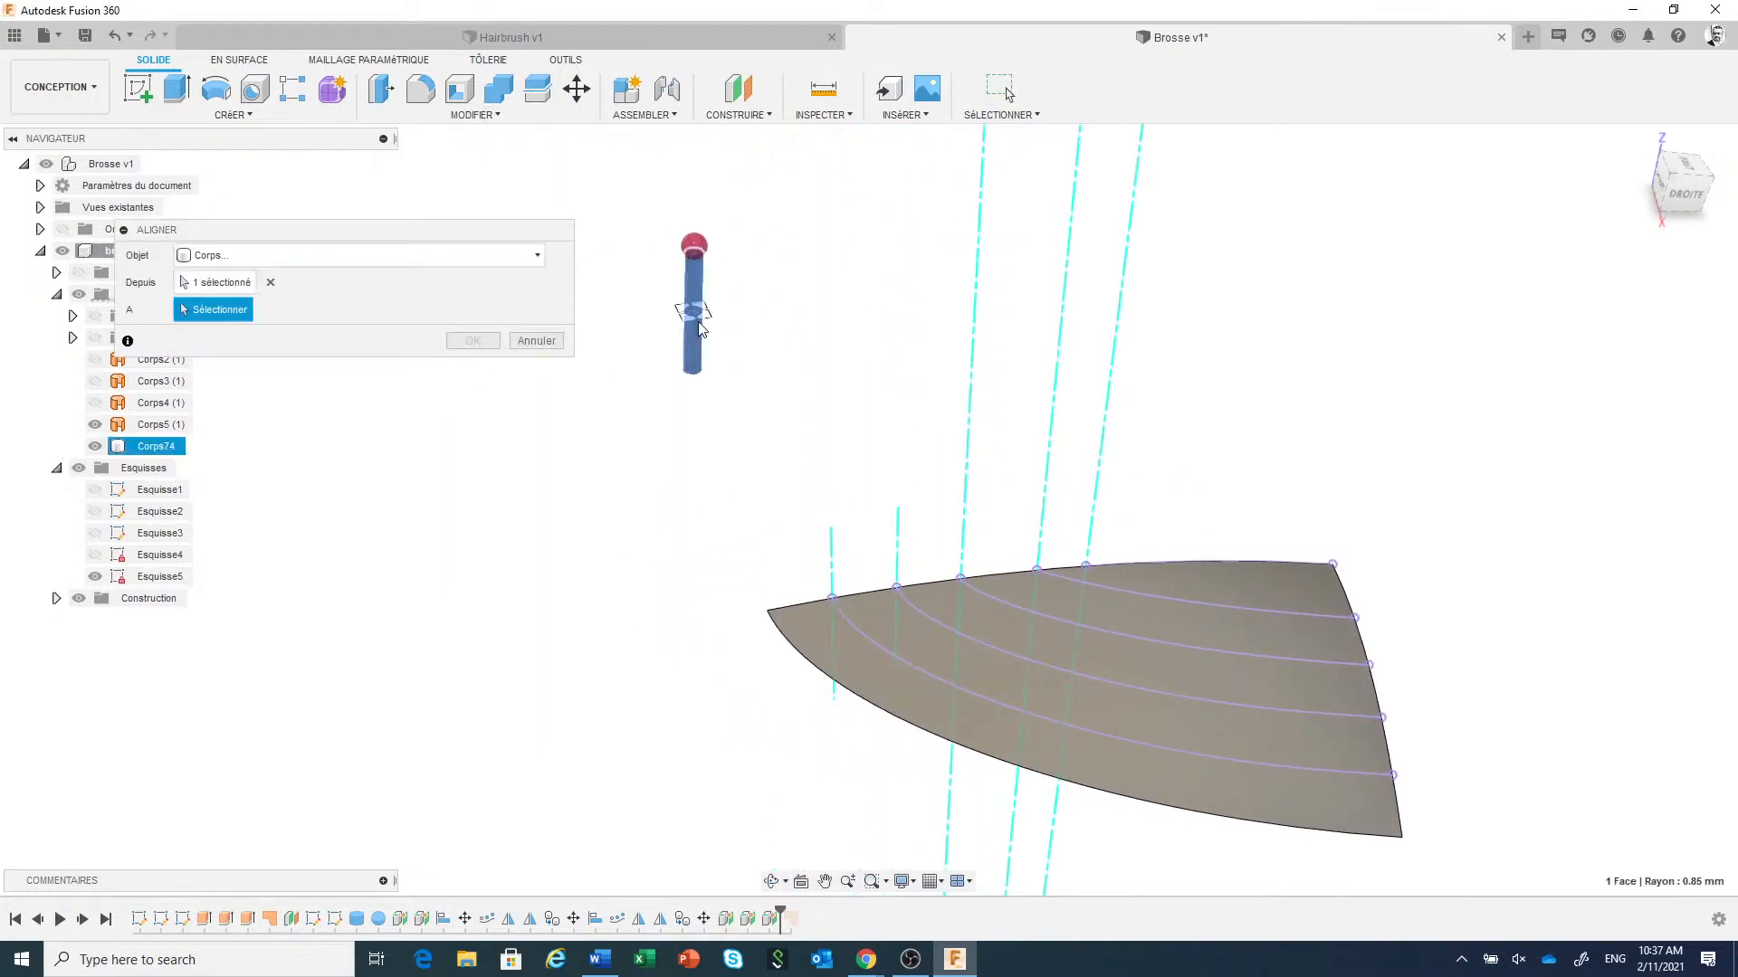
left_click(963, 493)
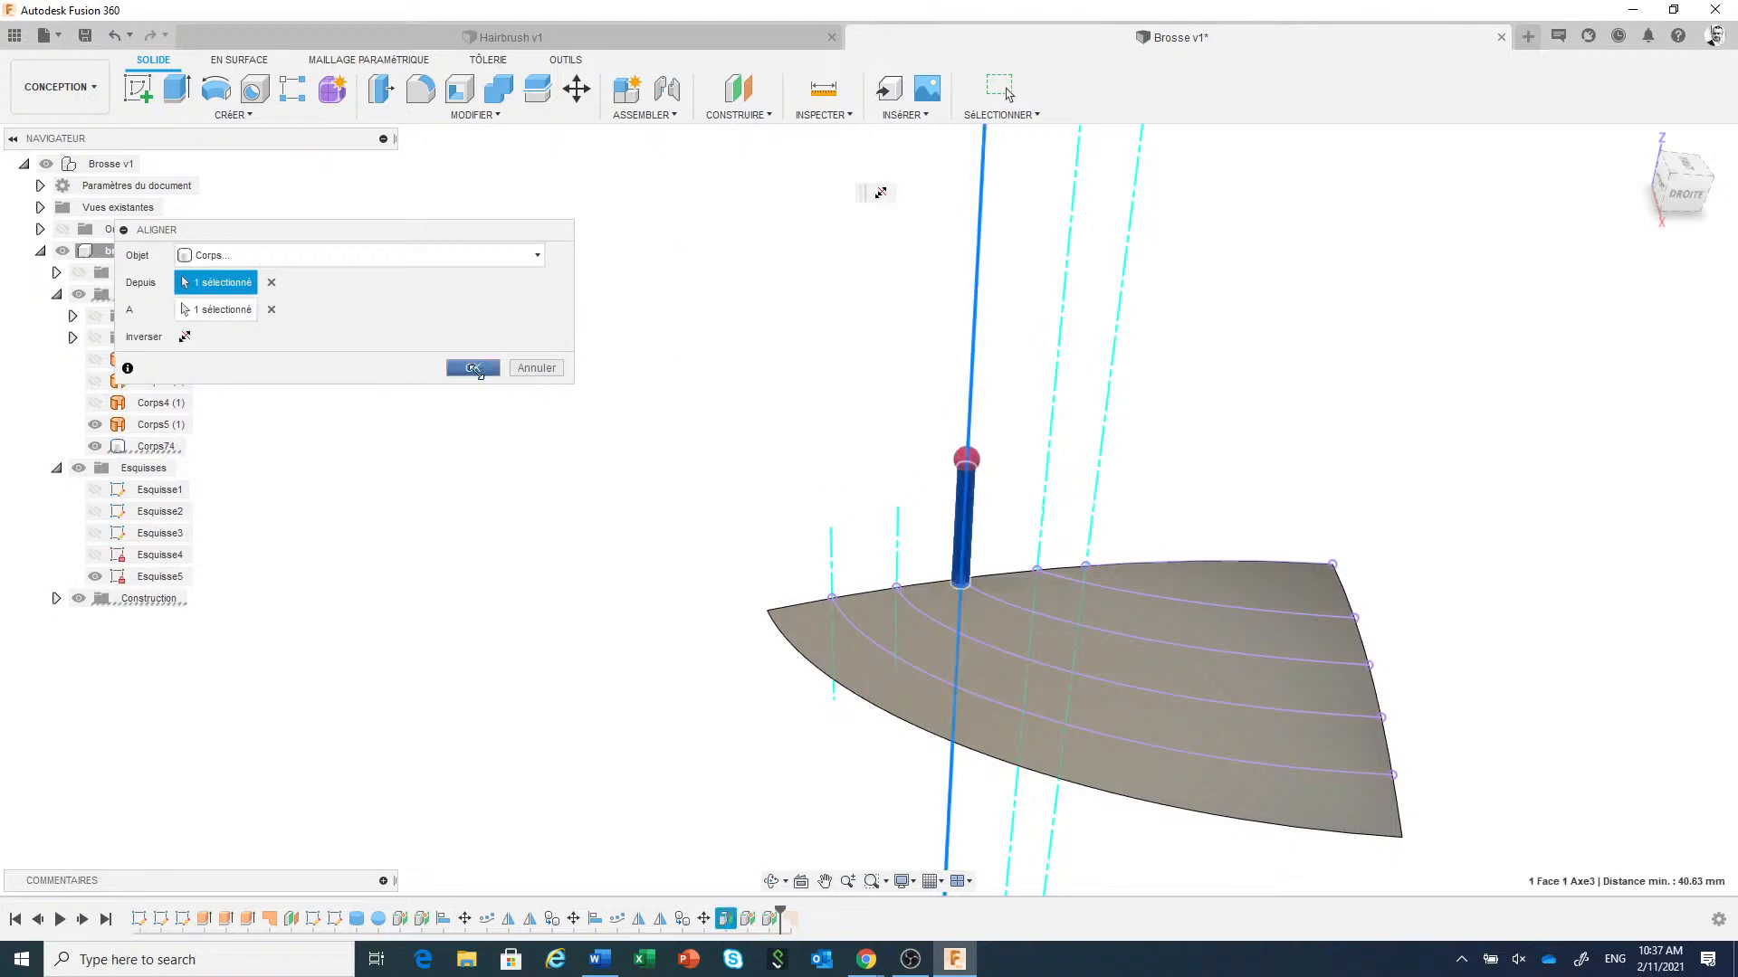
left_click(473, 368)
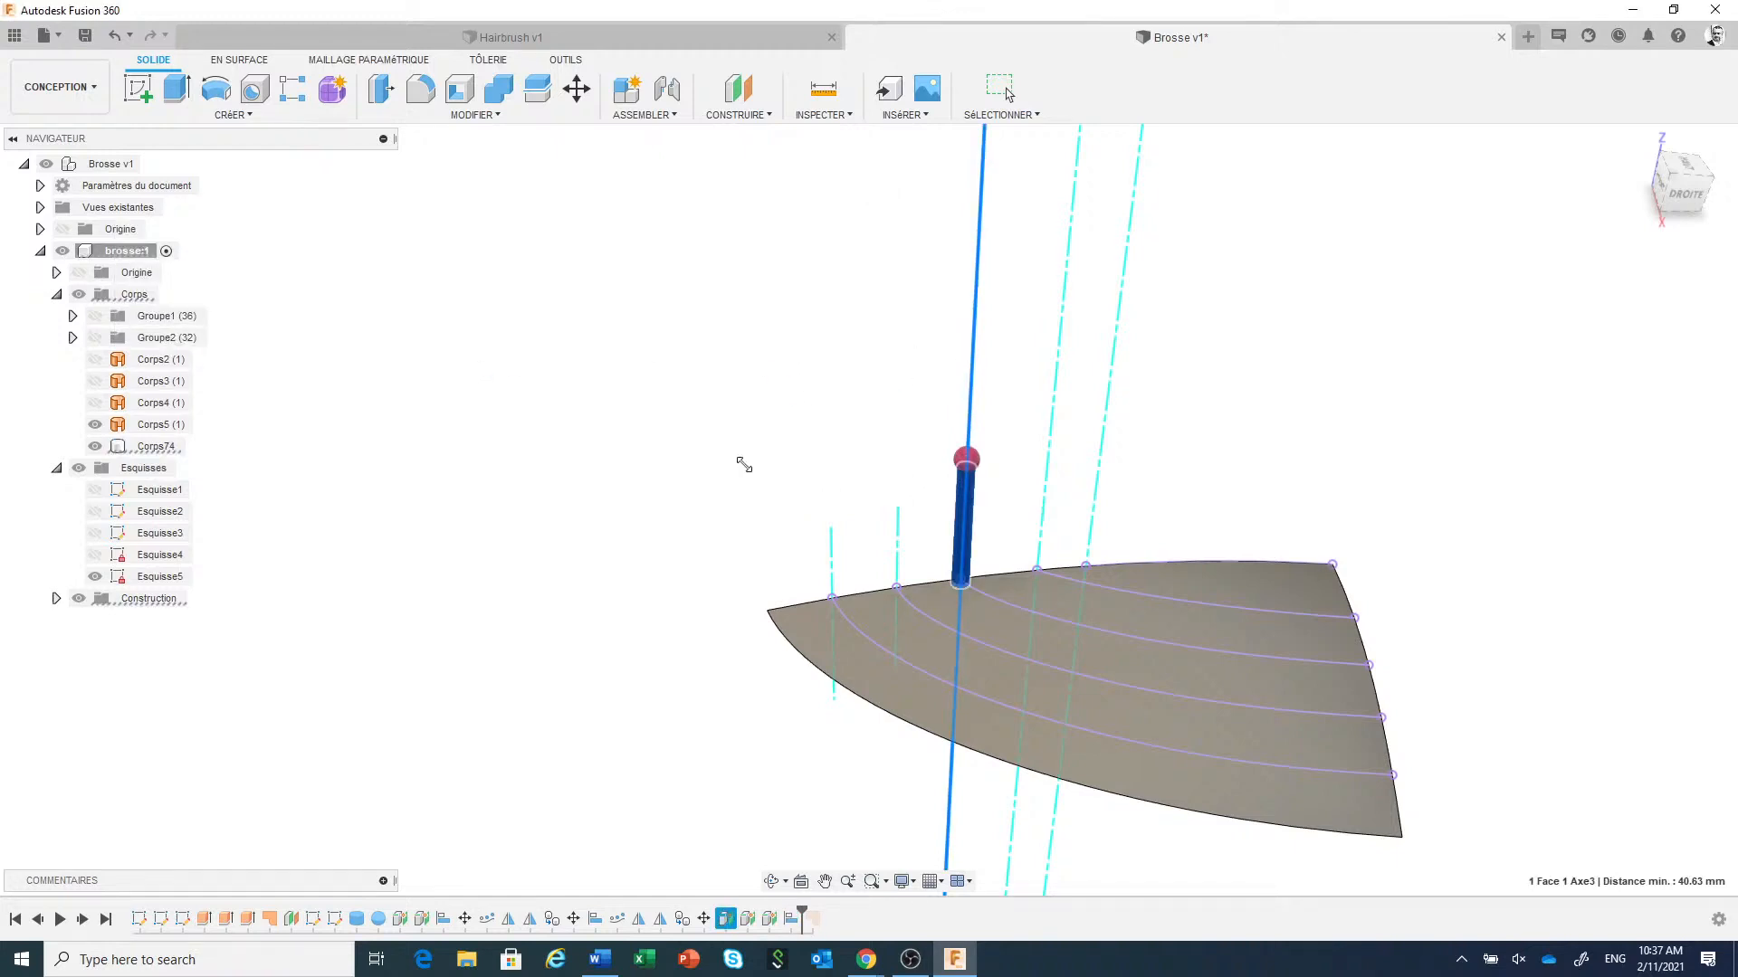
key("Escape")
Move the aligned bristle Corps74 by 0.372 mm along the Z direction, viewed from the side.
mouse_move(795, 465)
middle_mouse_down("shift")
mouse_move(953, 496)
mouse_move(1004, 567)
mouse_move(953, 516)
middle_mouse_up("shift")
left_click(1673, 185)
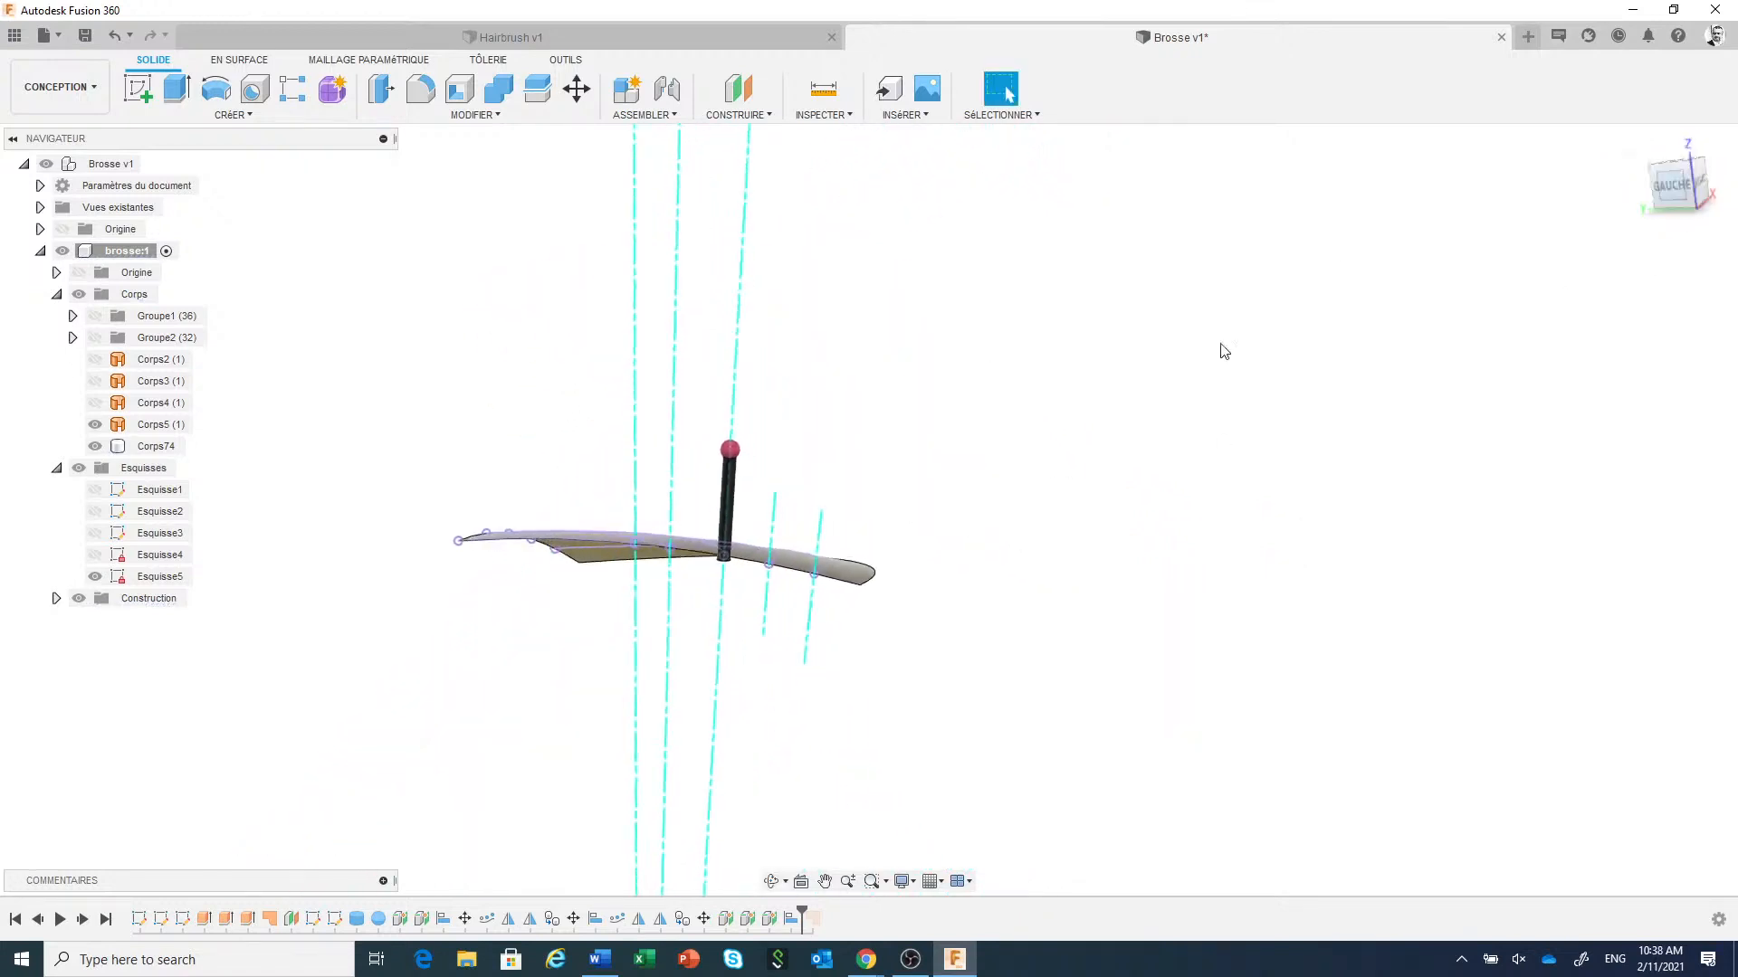
left_click(577, 88)
left_click(743, 453)
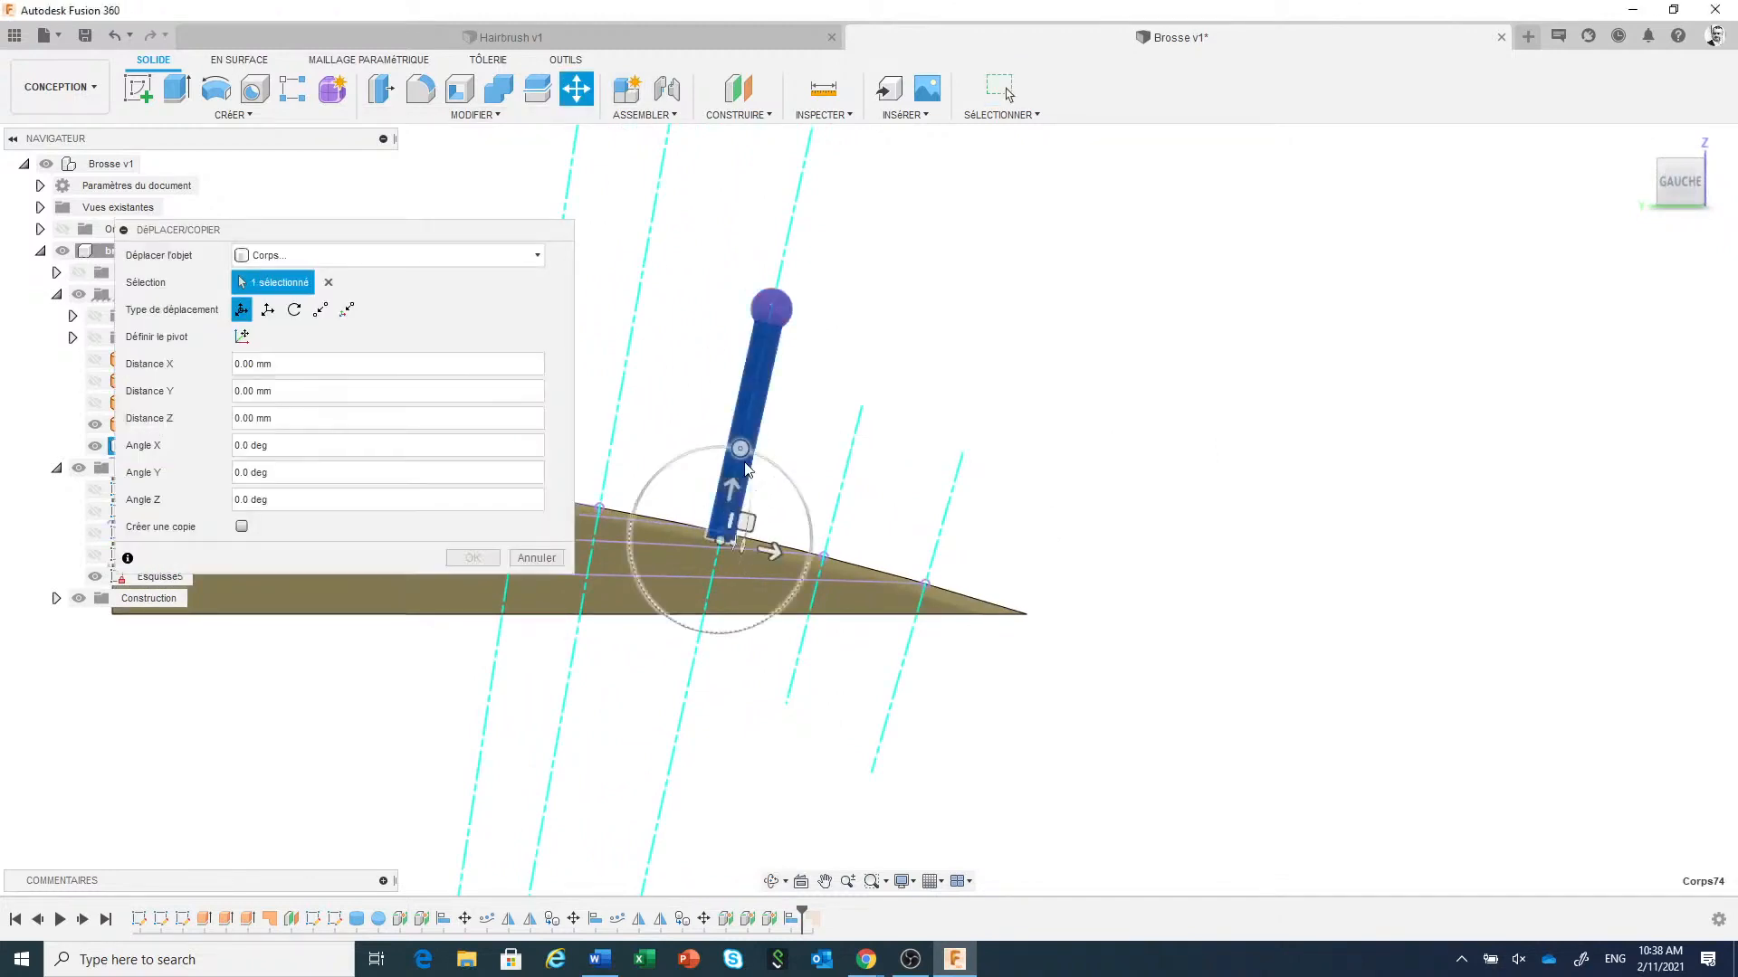
scroll(743, 453, "up", 2)
left_click_drag(730, 481, 727, 493)
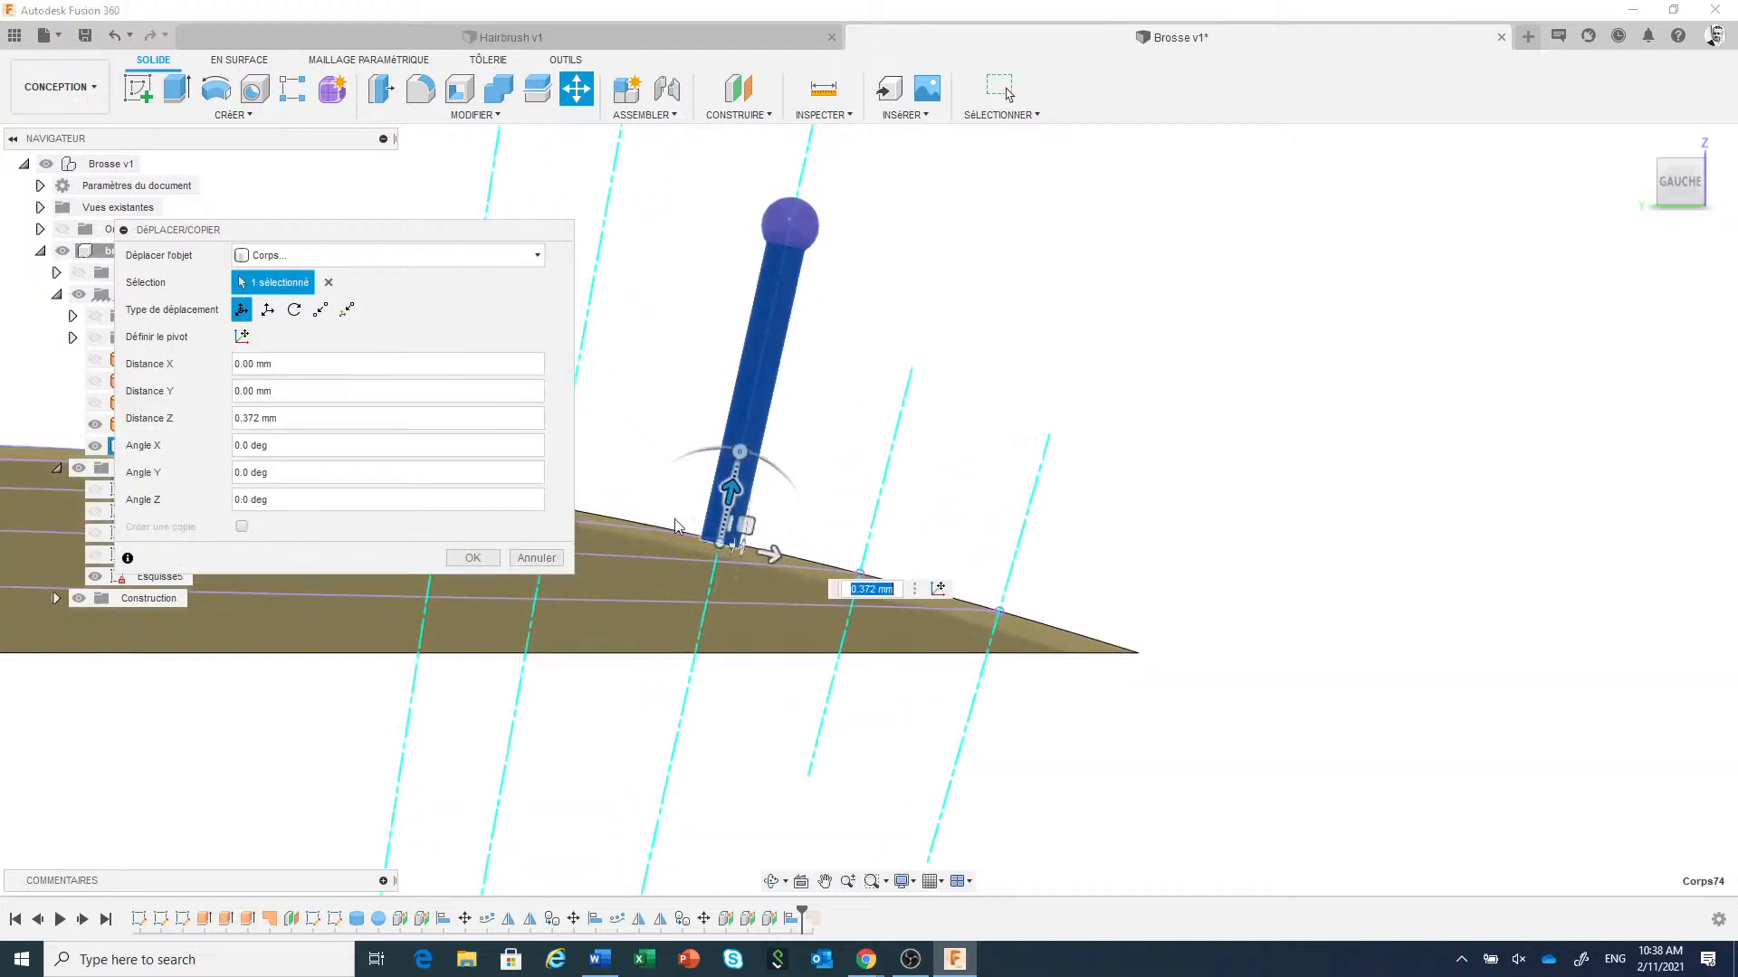
left_click(469, 556)
Set up a path pattern of the bristle Corps74 along the third path, extended about 40.459 mm to the path's end.
scroll(1109, 541, "down", 5)
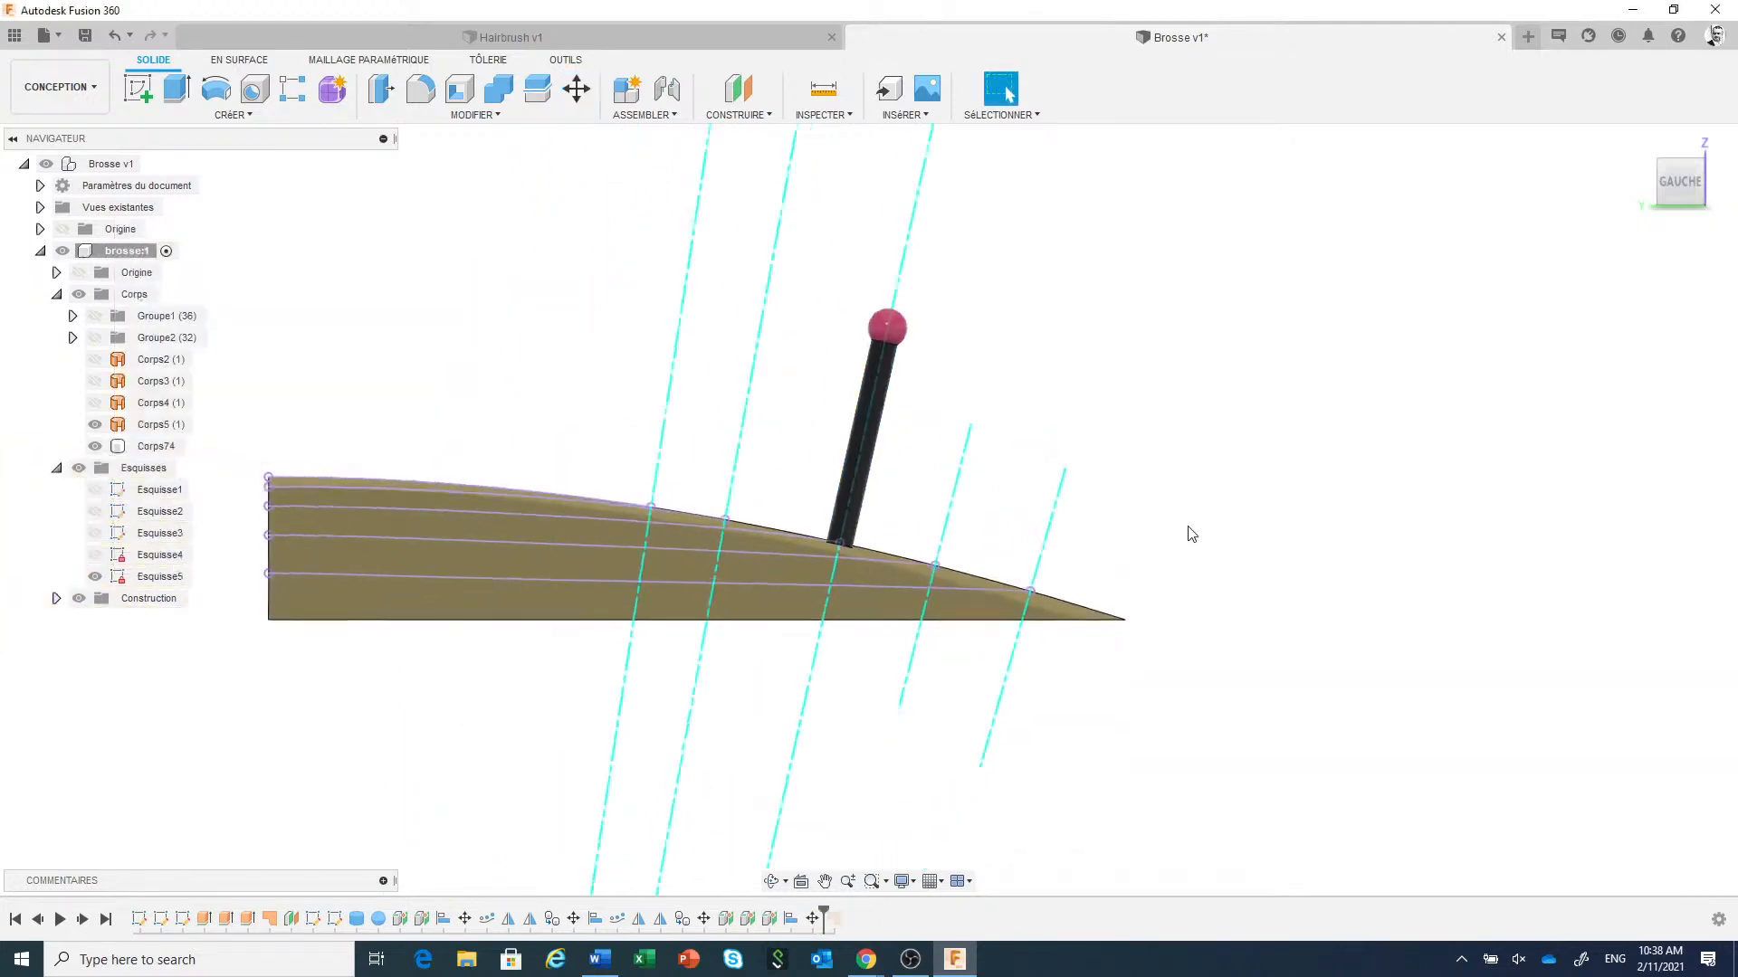
mouse_move(1333, 480)
middle_mouse_down()
mouse_move(1296, 485)
mouse_move(1318, 467)
mouse_move(1435, 485)
mouse_move(1237, 516)
mouse_move(1251, 554)
mouse_move(974, 605)
mouse_move(877, 687)
middle_mouse_up()
left_click(232, 127)
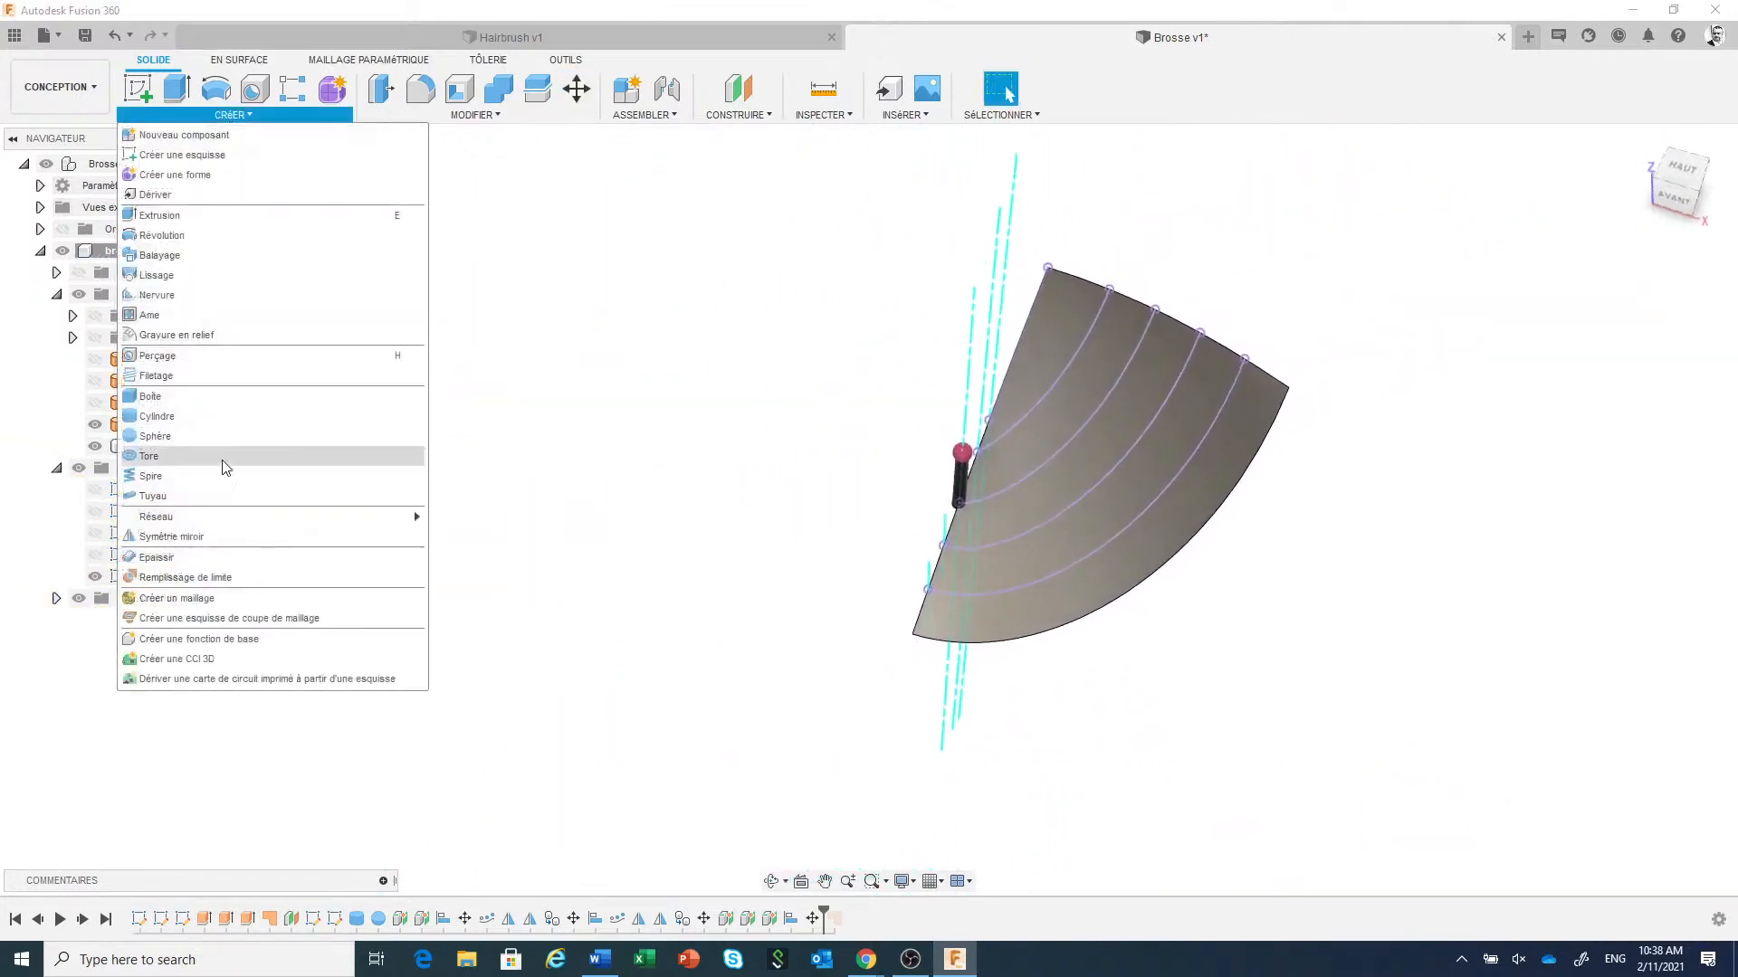
mouse_move(298, 527)
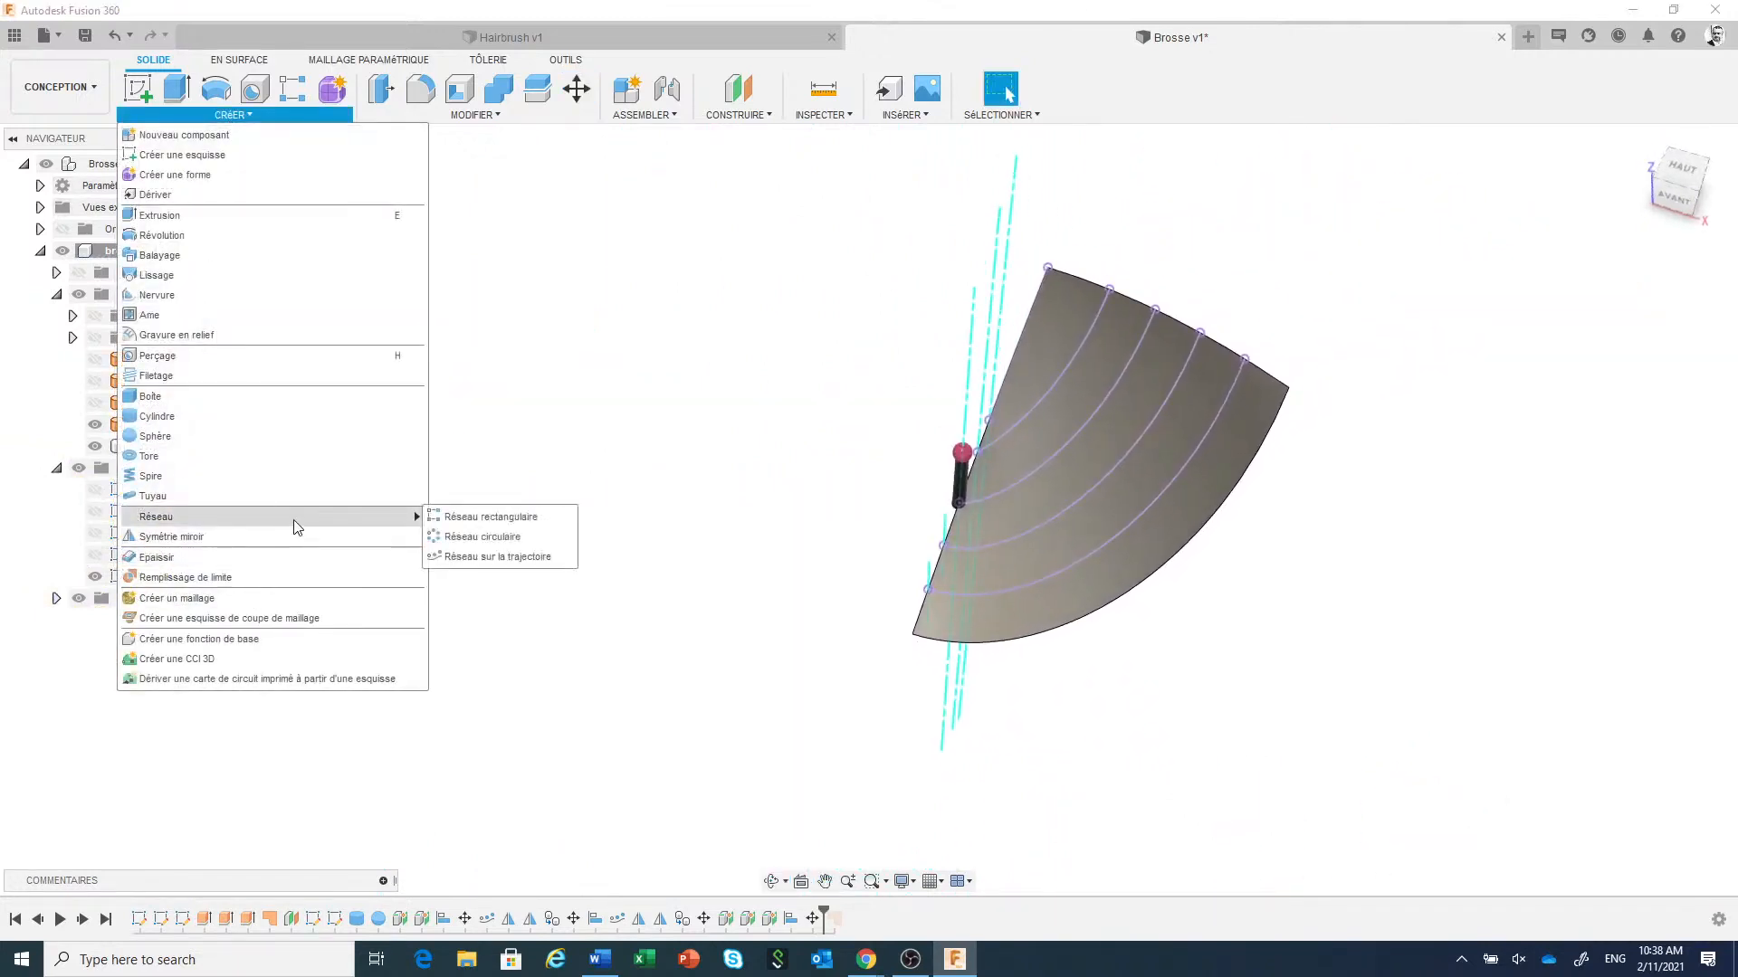
left_click(494, 557)
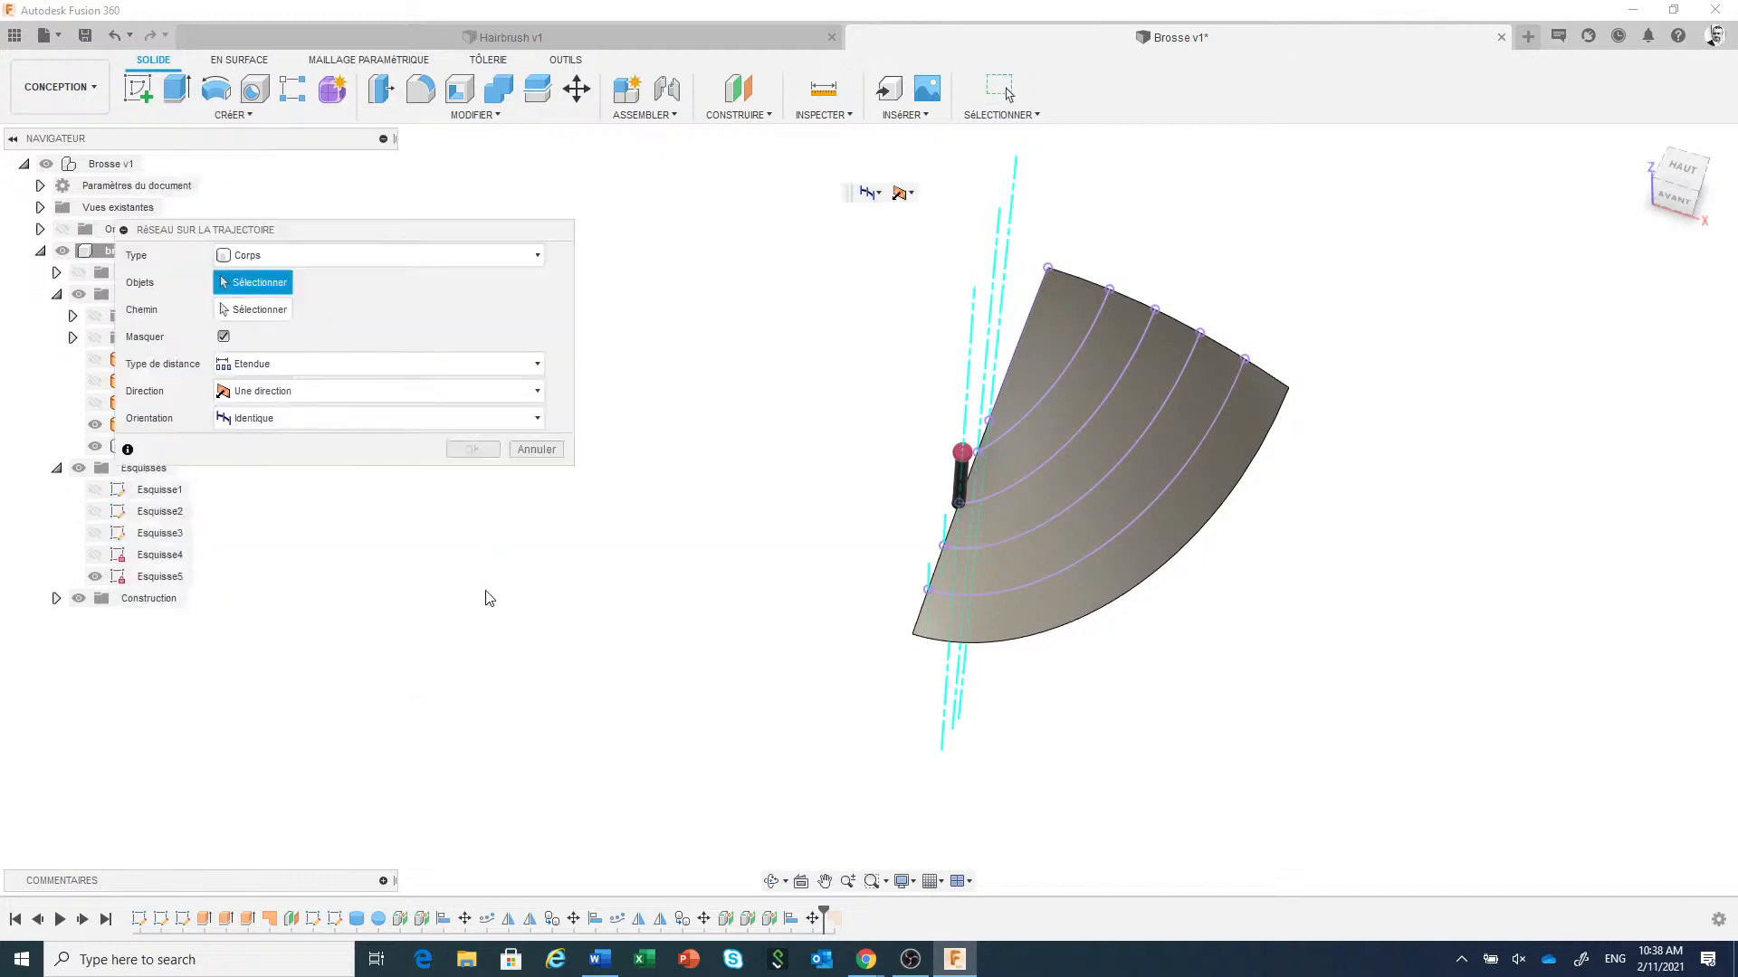
left_click(958, 486)
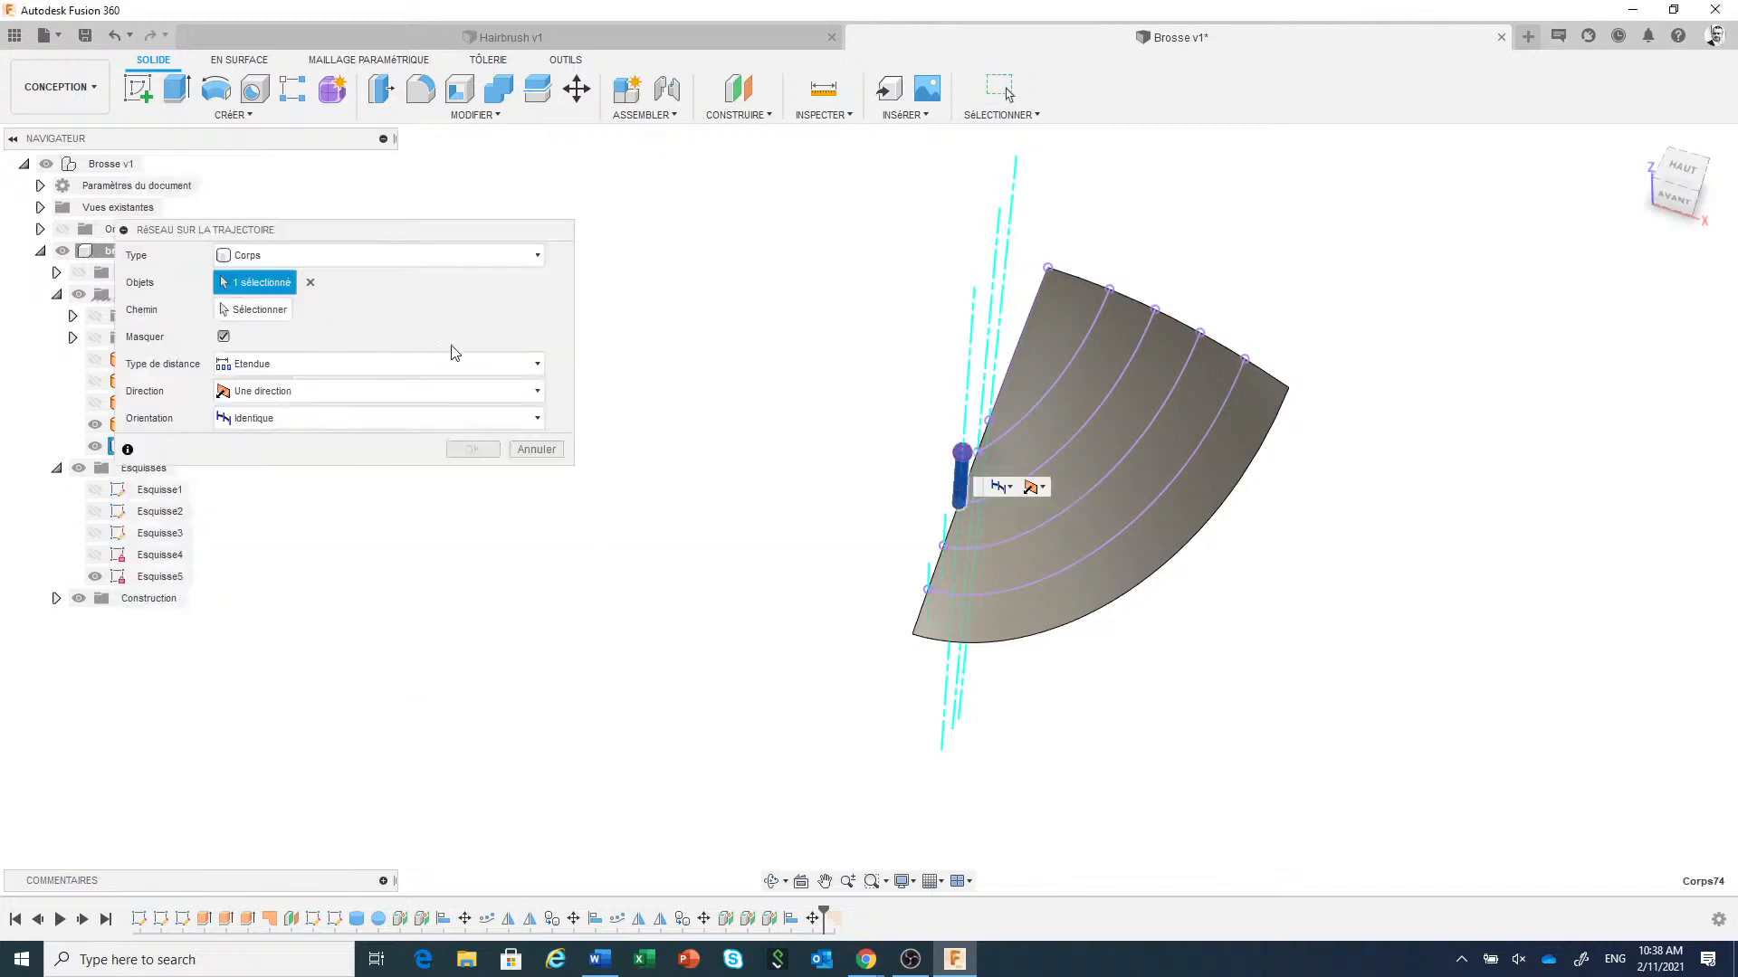
left_click(1062, 452)
left_click_drag(1123, 413, 1161, 294)
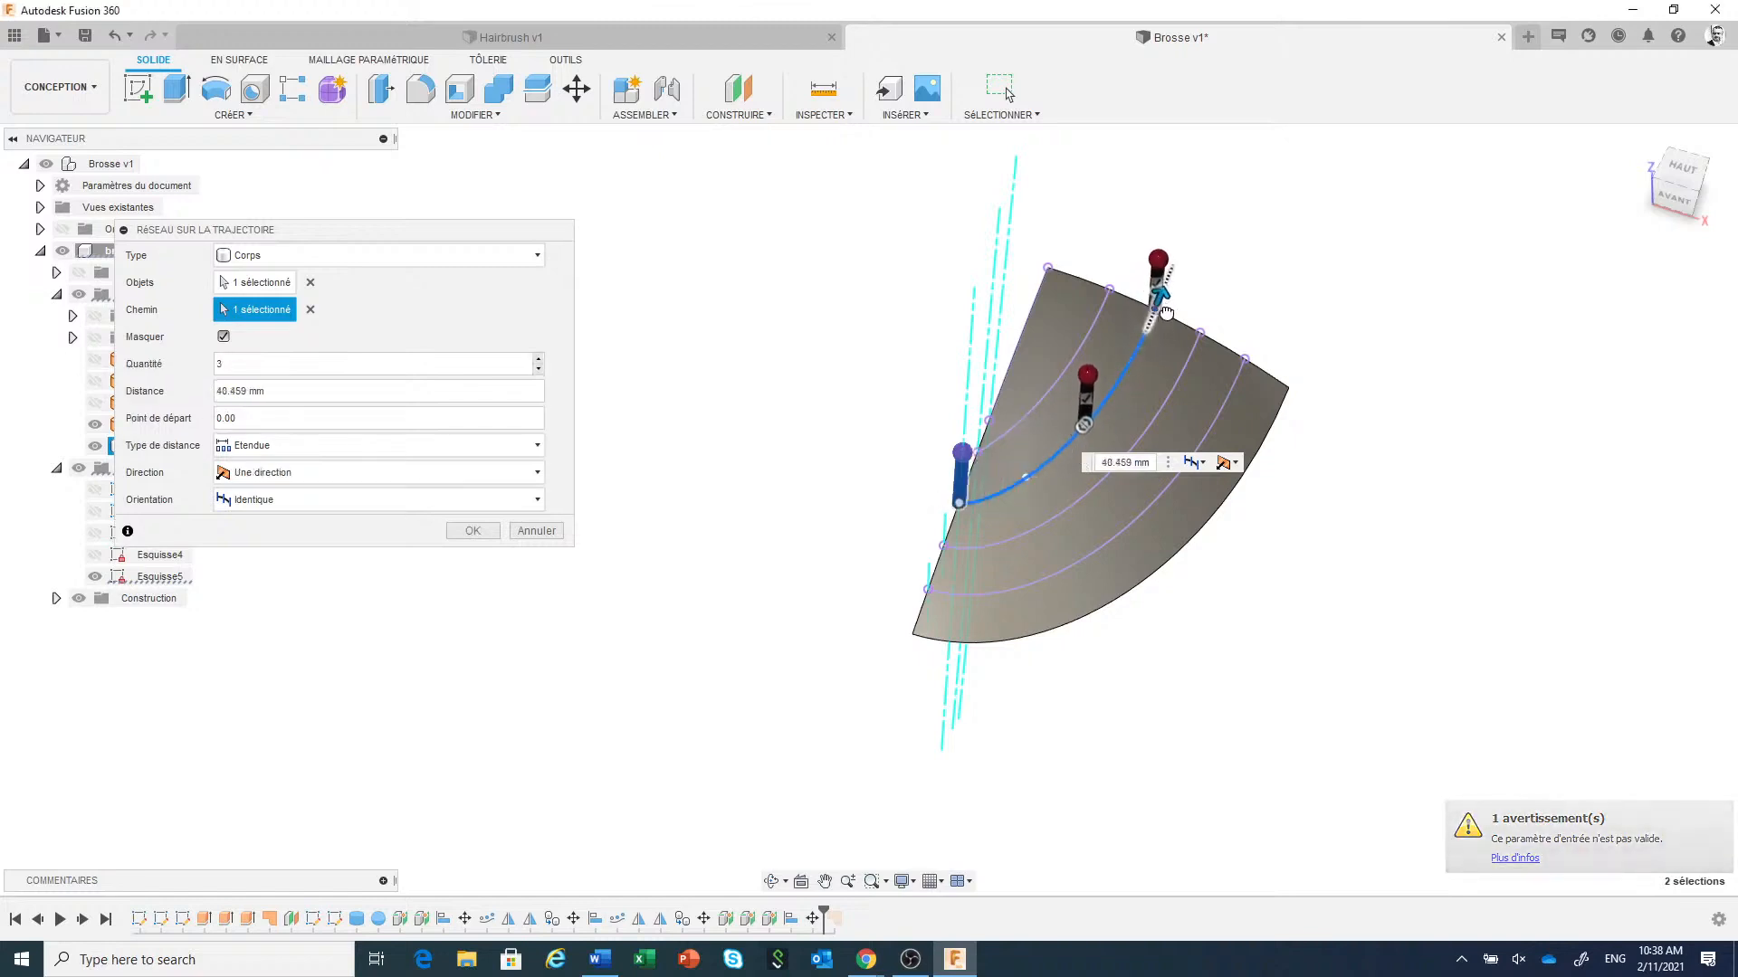
Set the pattern quantity to 7 and the orientation to path direction, and create the pattern.
left_click(1679, 187)
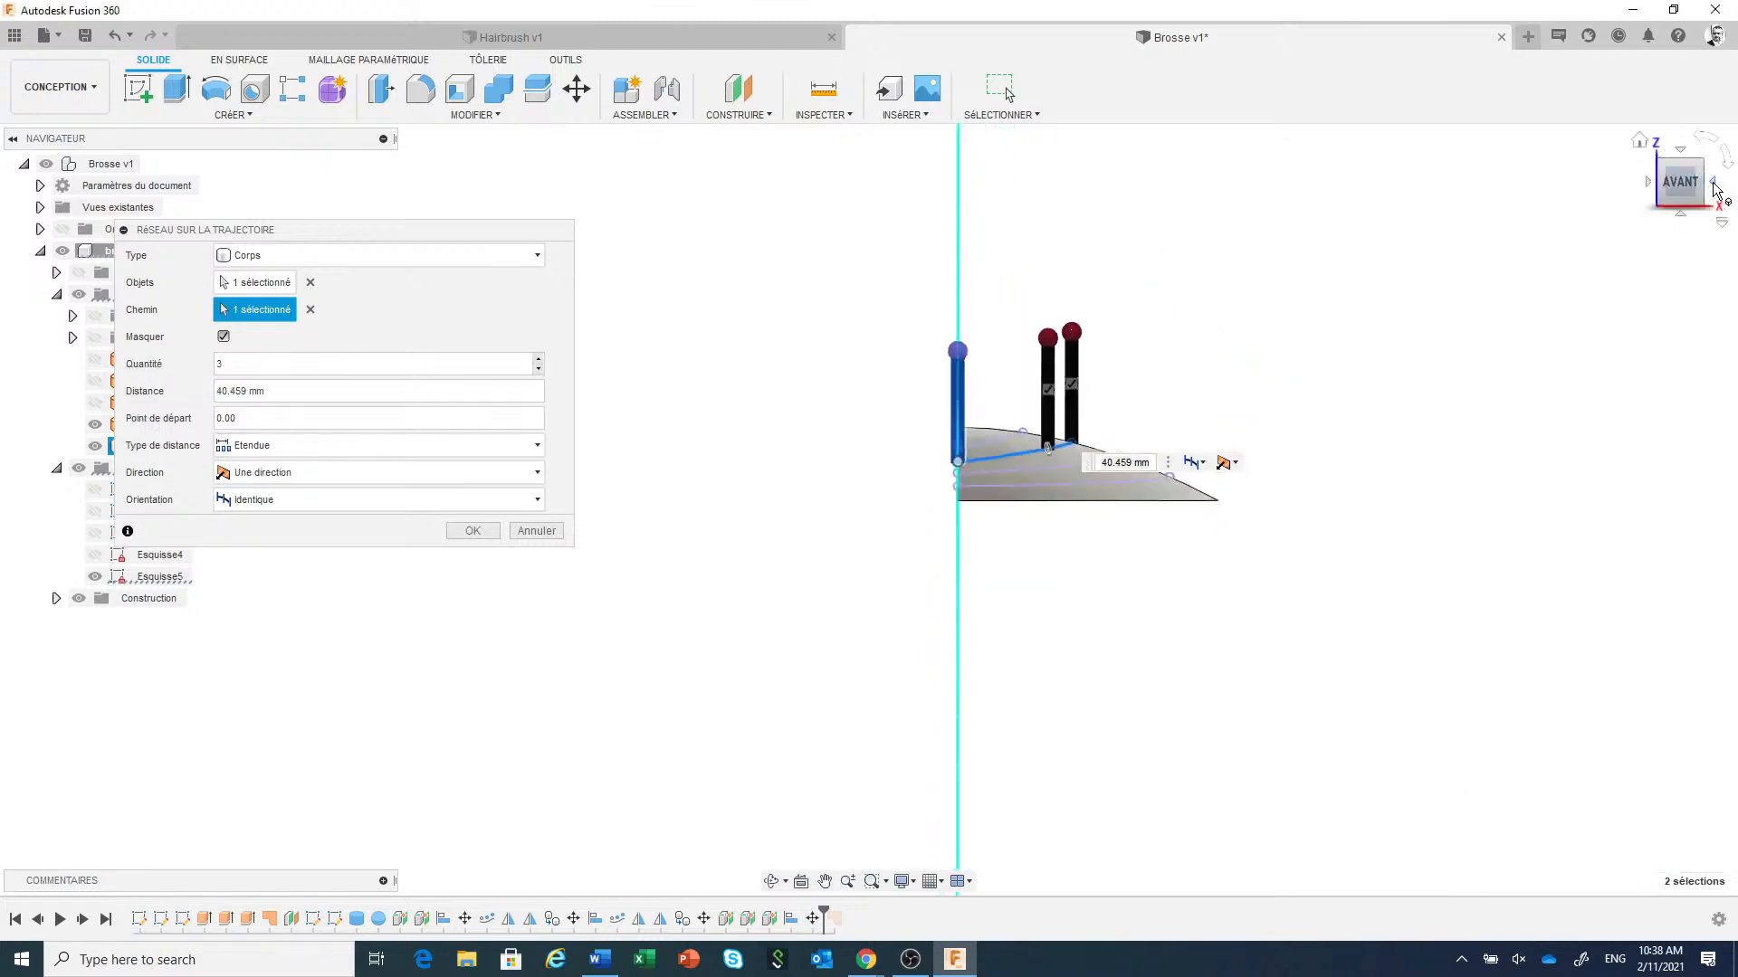
left_click(1715, 187)
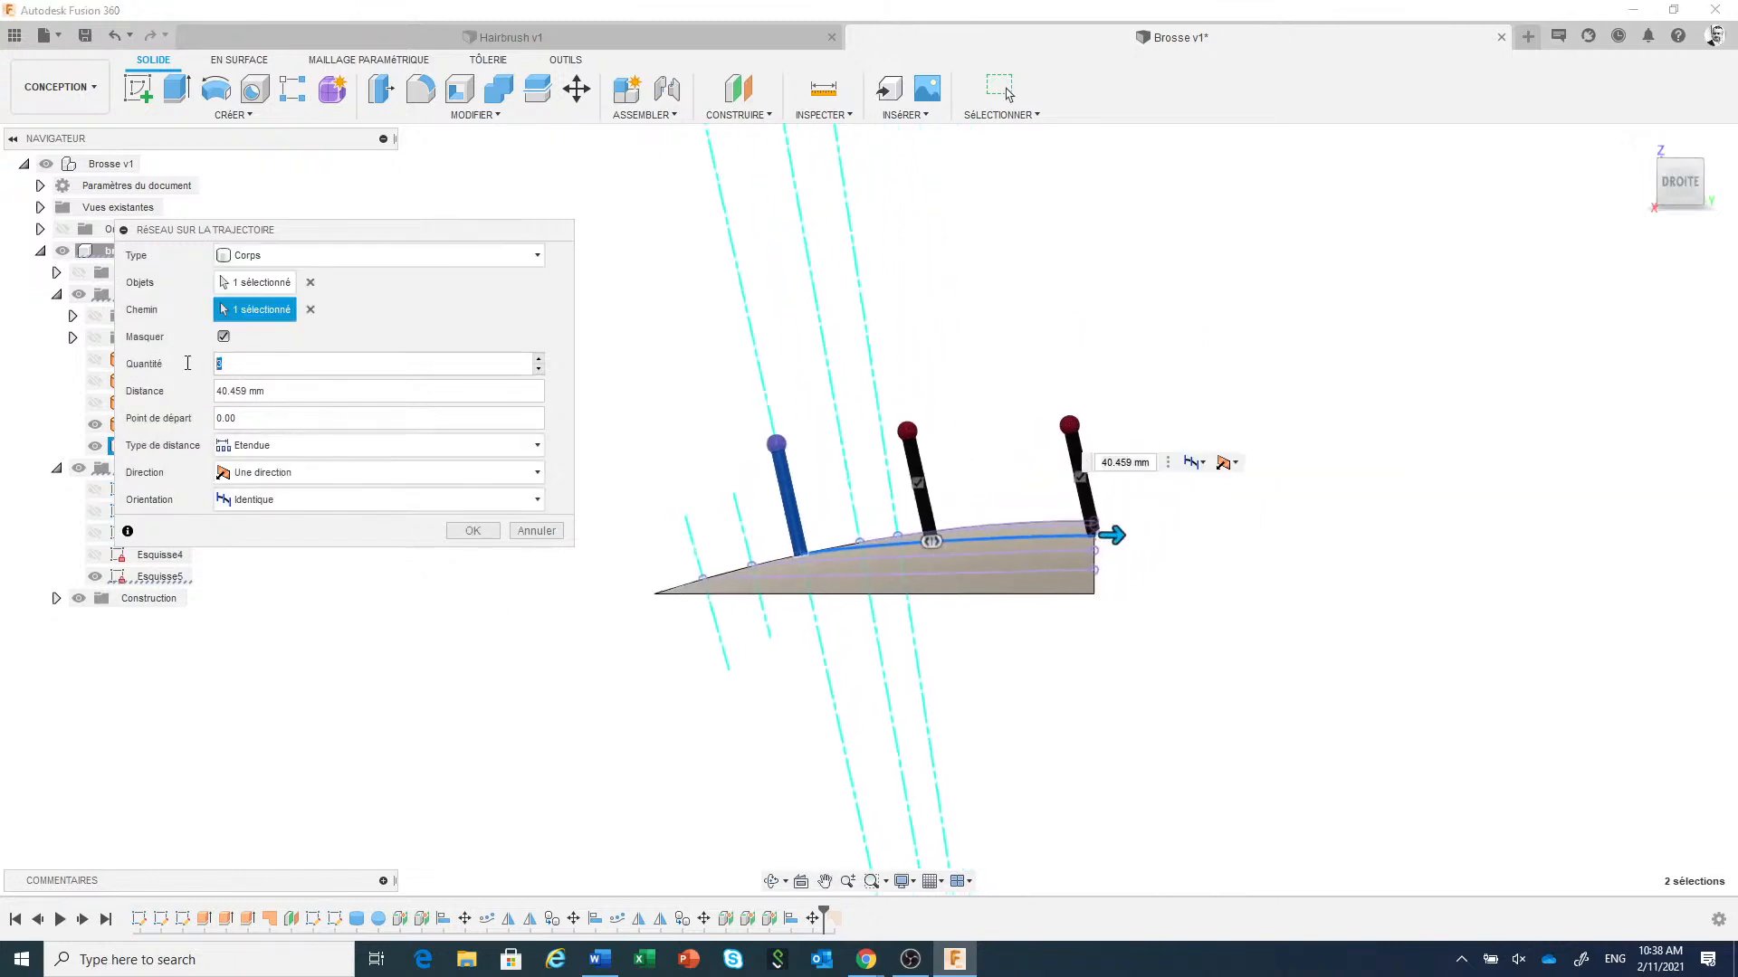
left_click(502, 498)
left_click(306, 548)
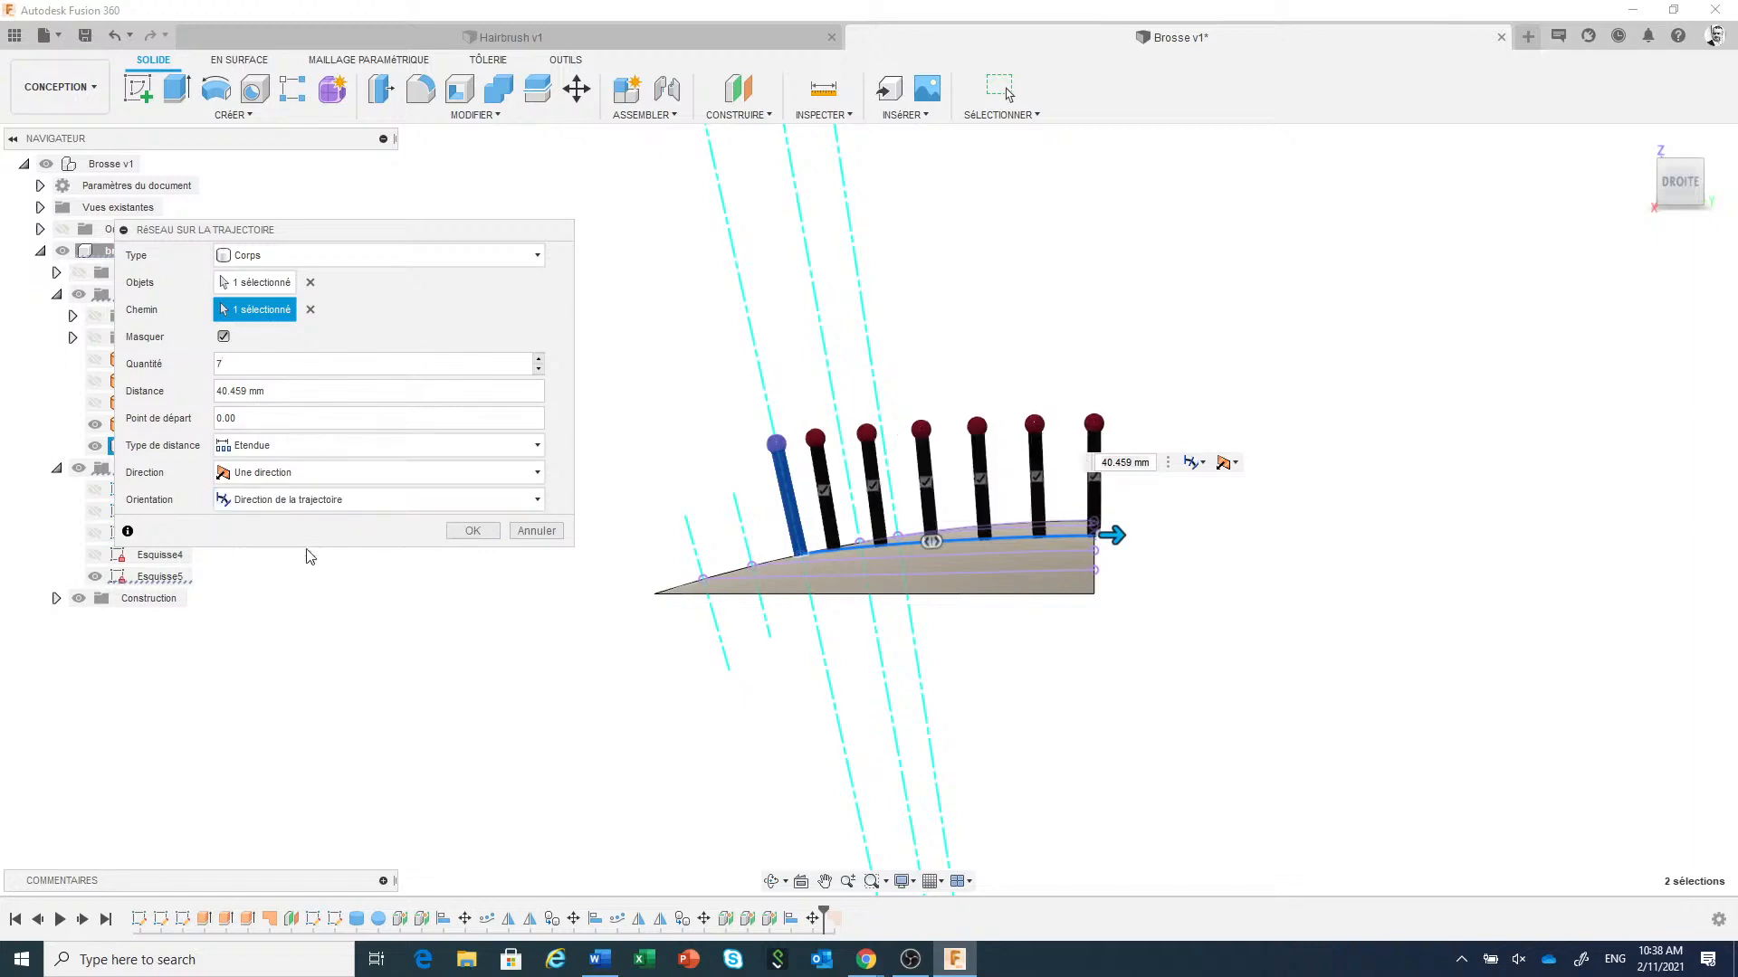
left_click(467, 531)
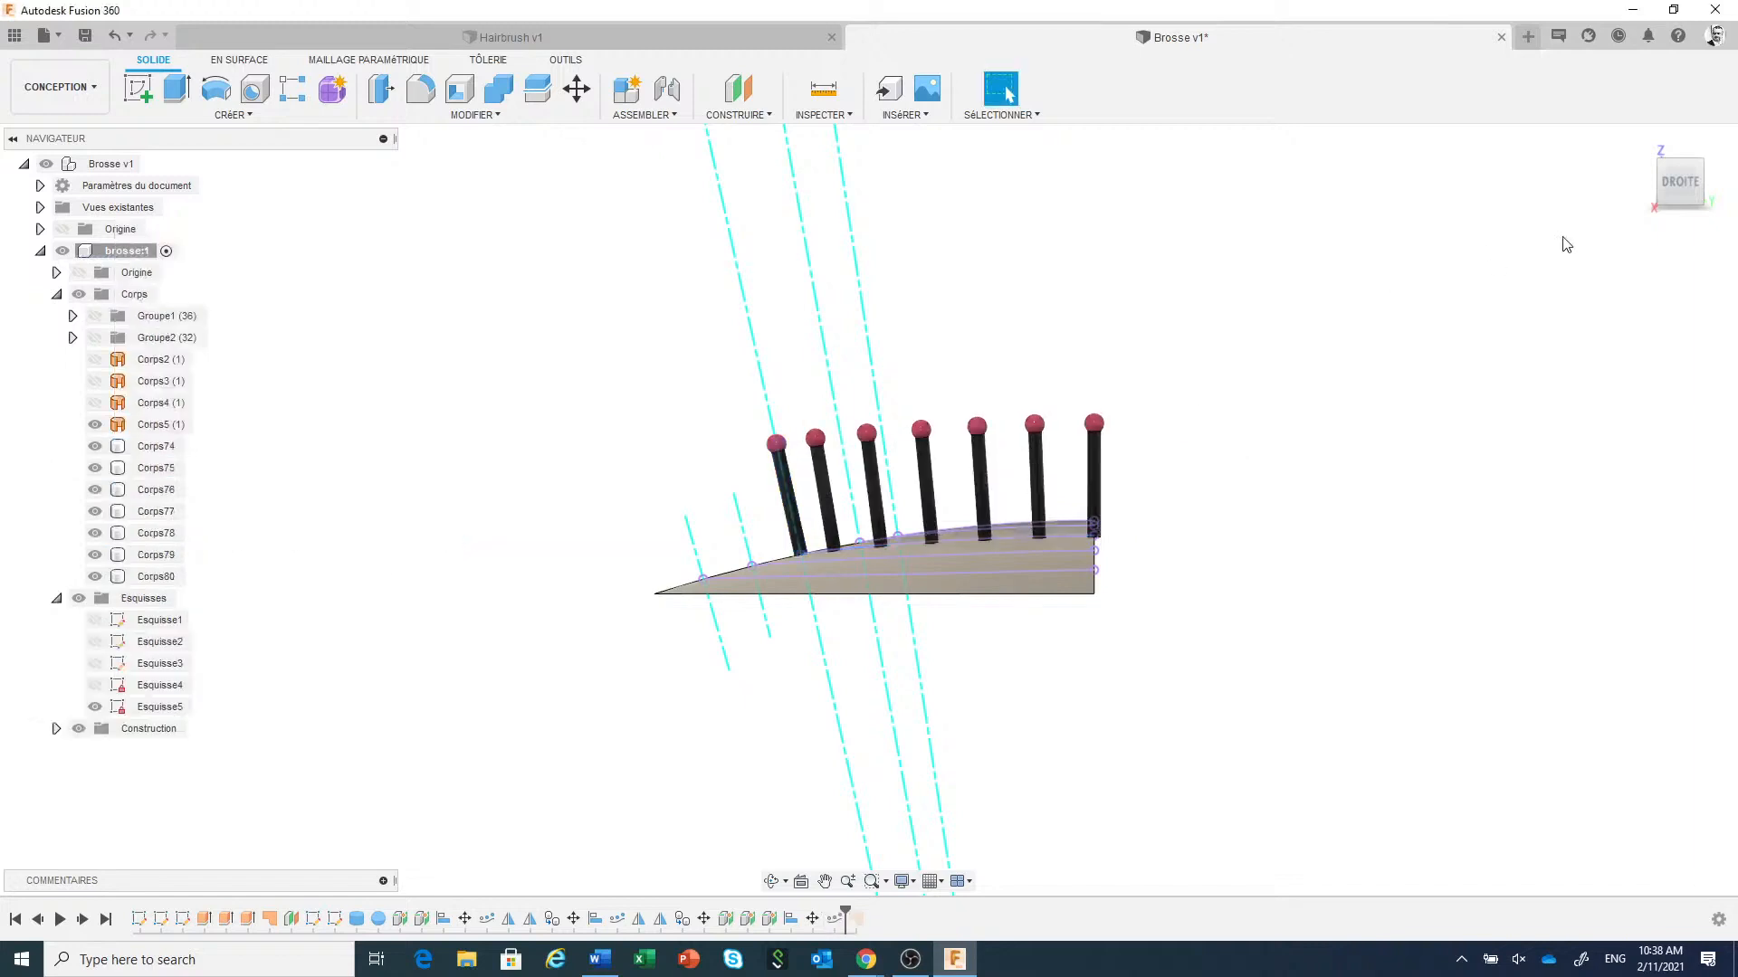
Mirror the six bristles Corps74 to Corps79 as new bodies across the origin plane along the shell's short straight edge.
left_click(1681, 152)
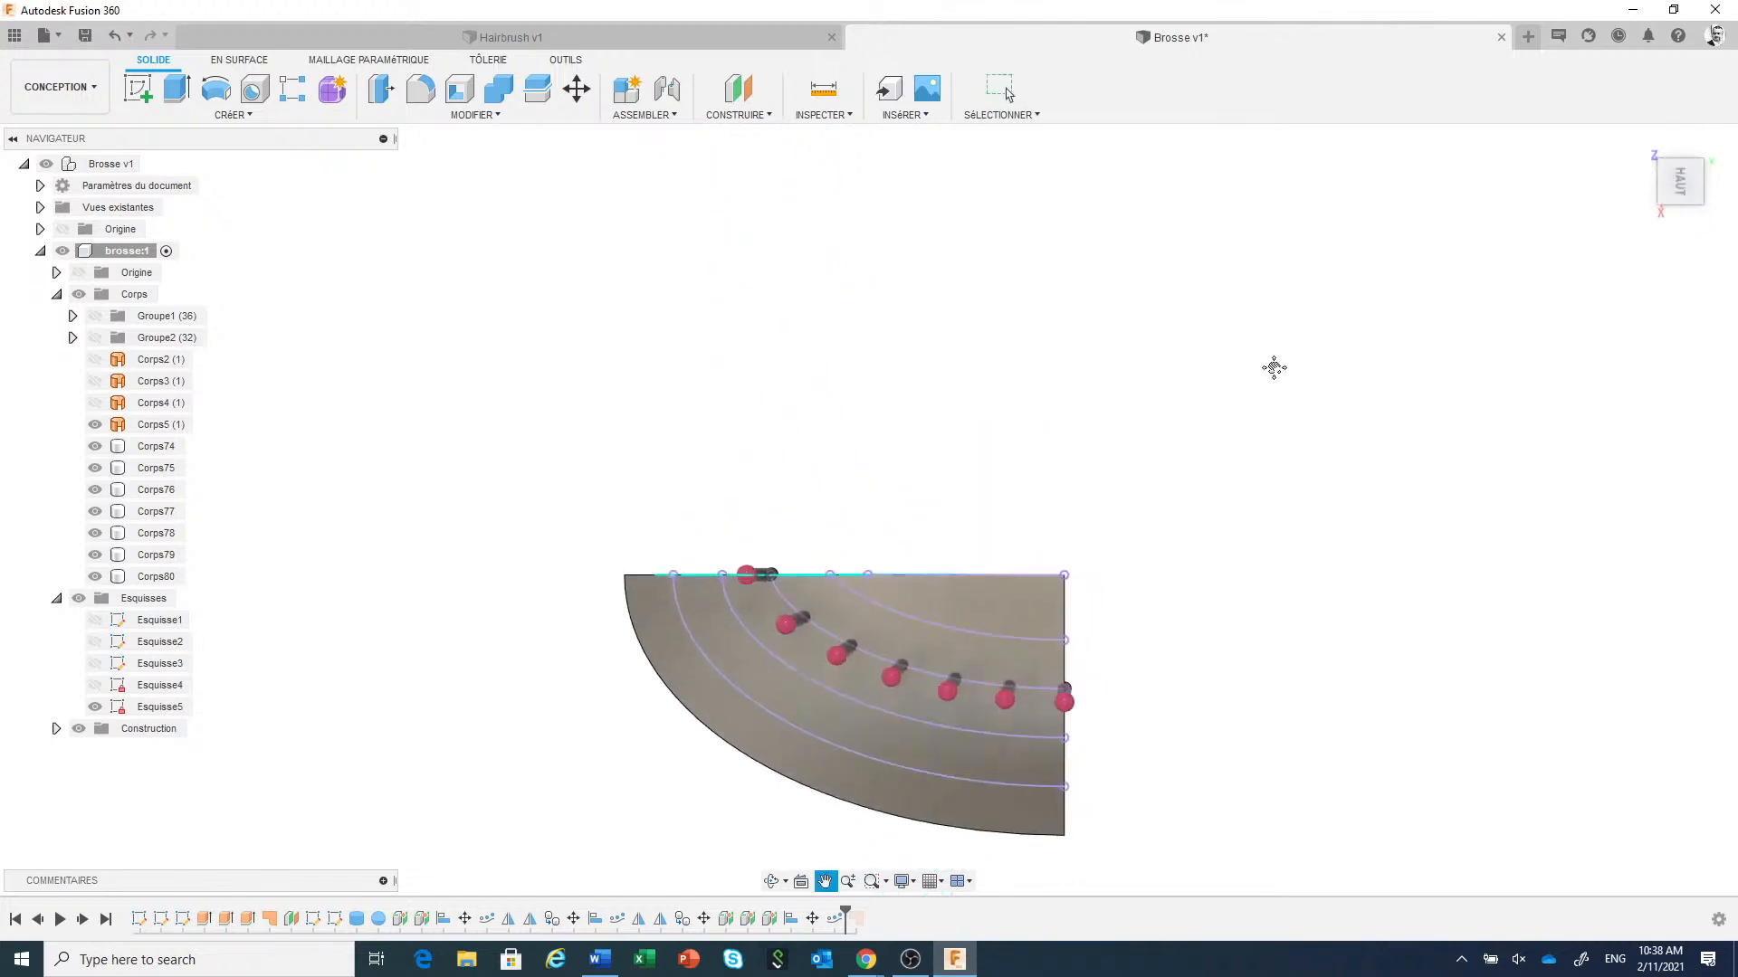
left_click(232, 115)
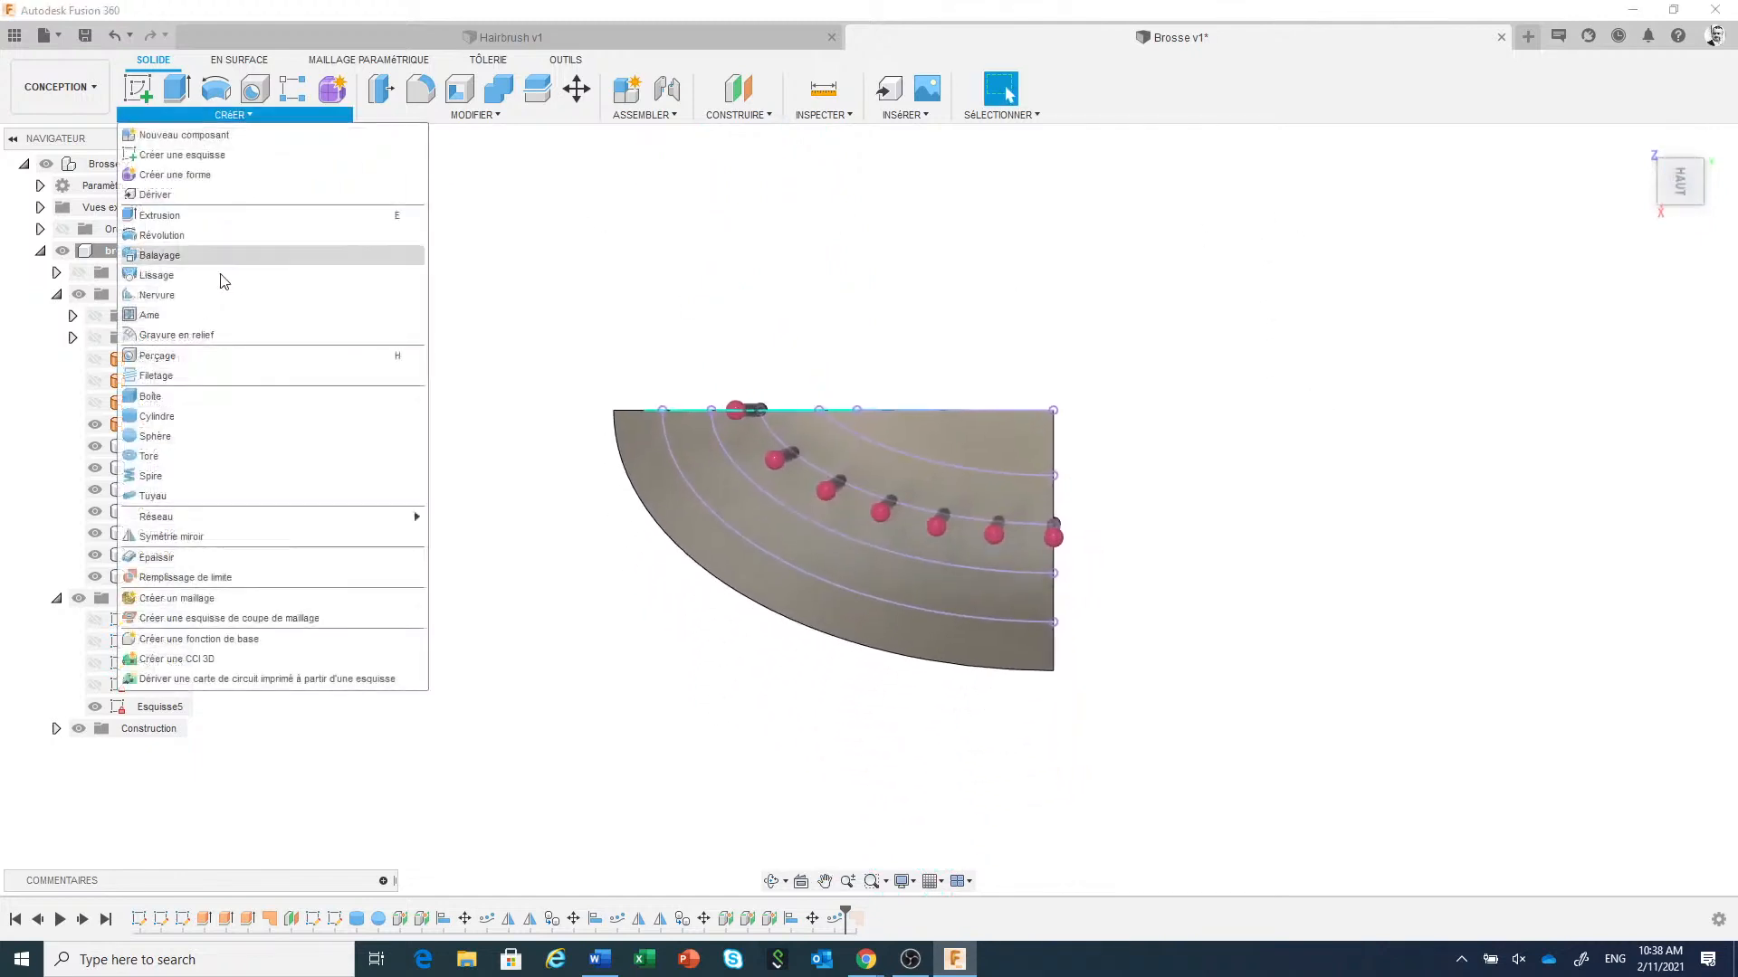
left_click(210, 538)
mouse_move(638, 634)
left_mouse_down()
mouse_move(715, 556)
mouse_move(1013, 358)
left_mouse_up()
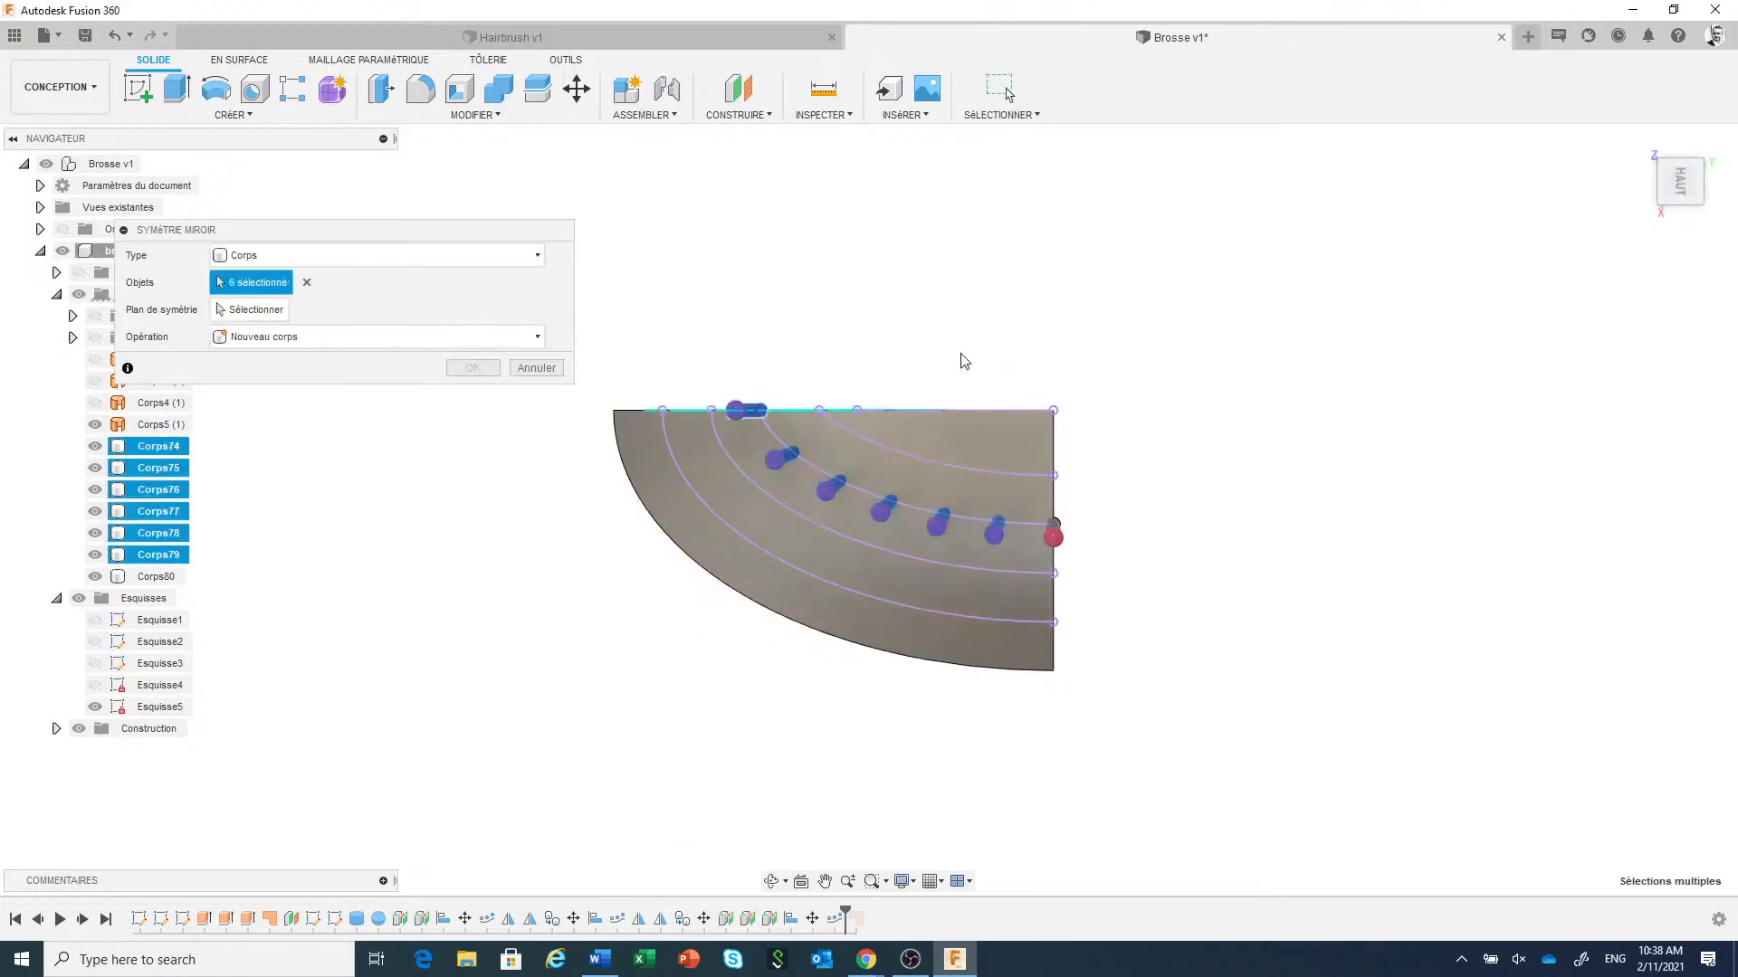
left_click(253, 310)
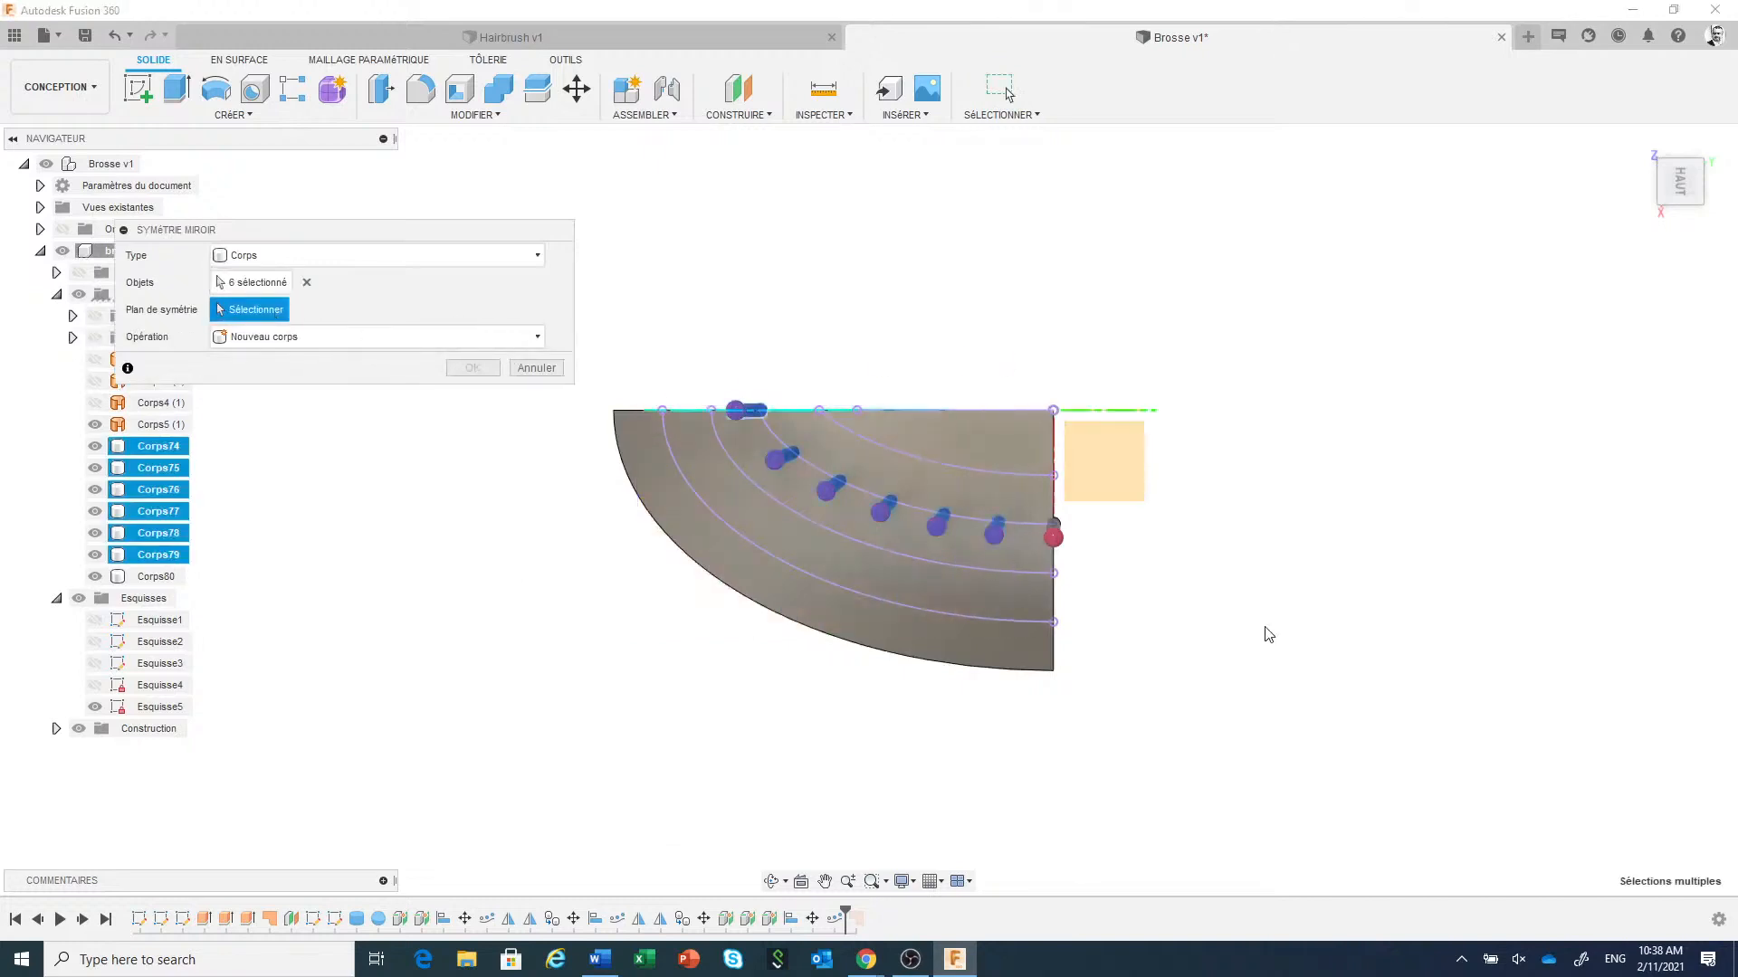
middle_click_drag(1257, 621, 1096, 503, "shift")
left_click(1039, 491)
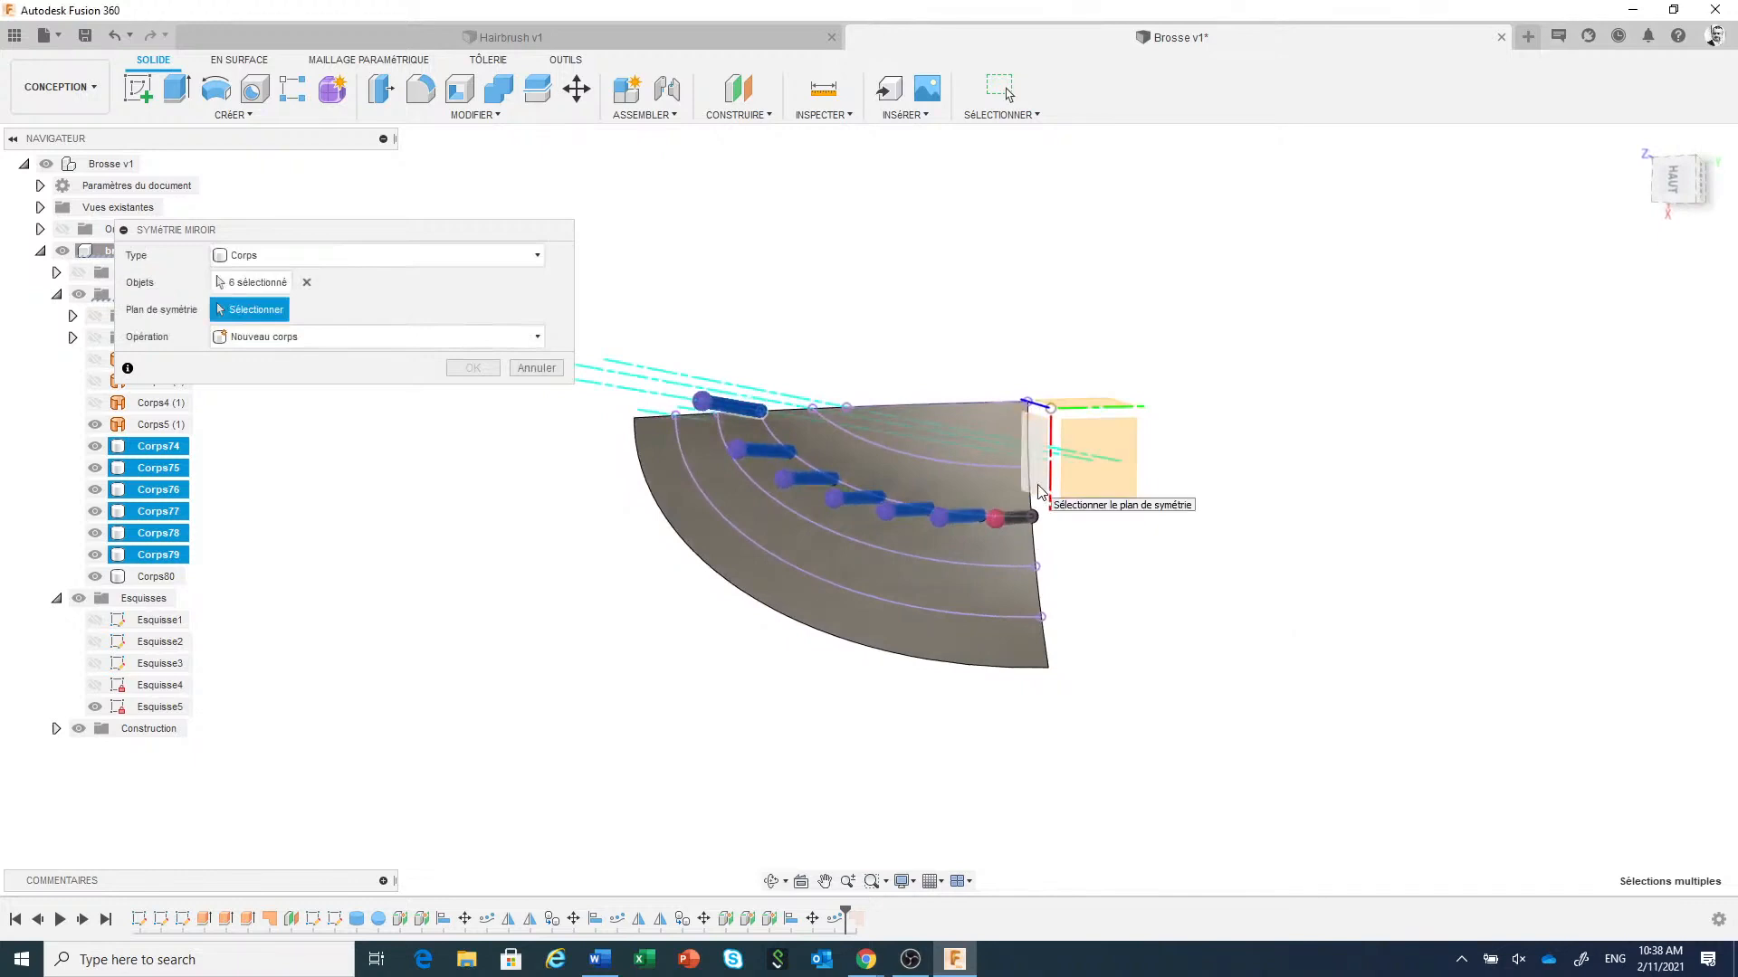
left_click(1674, 179)
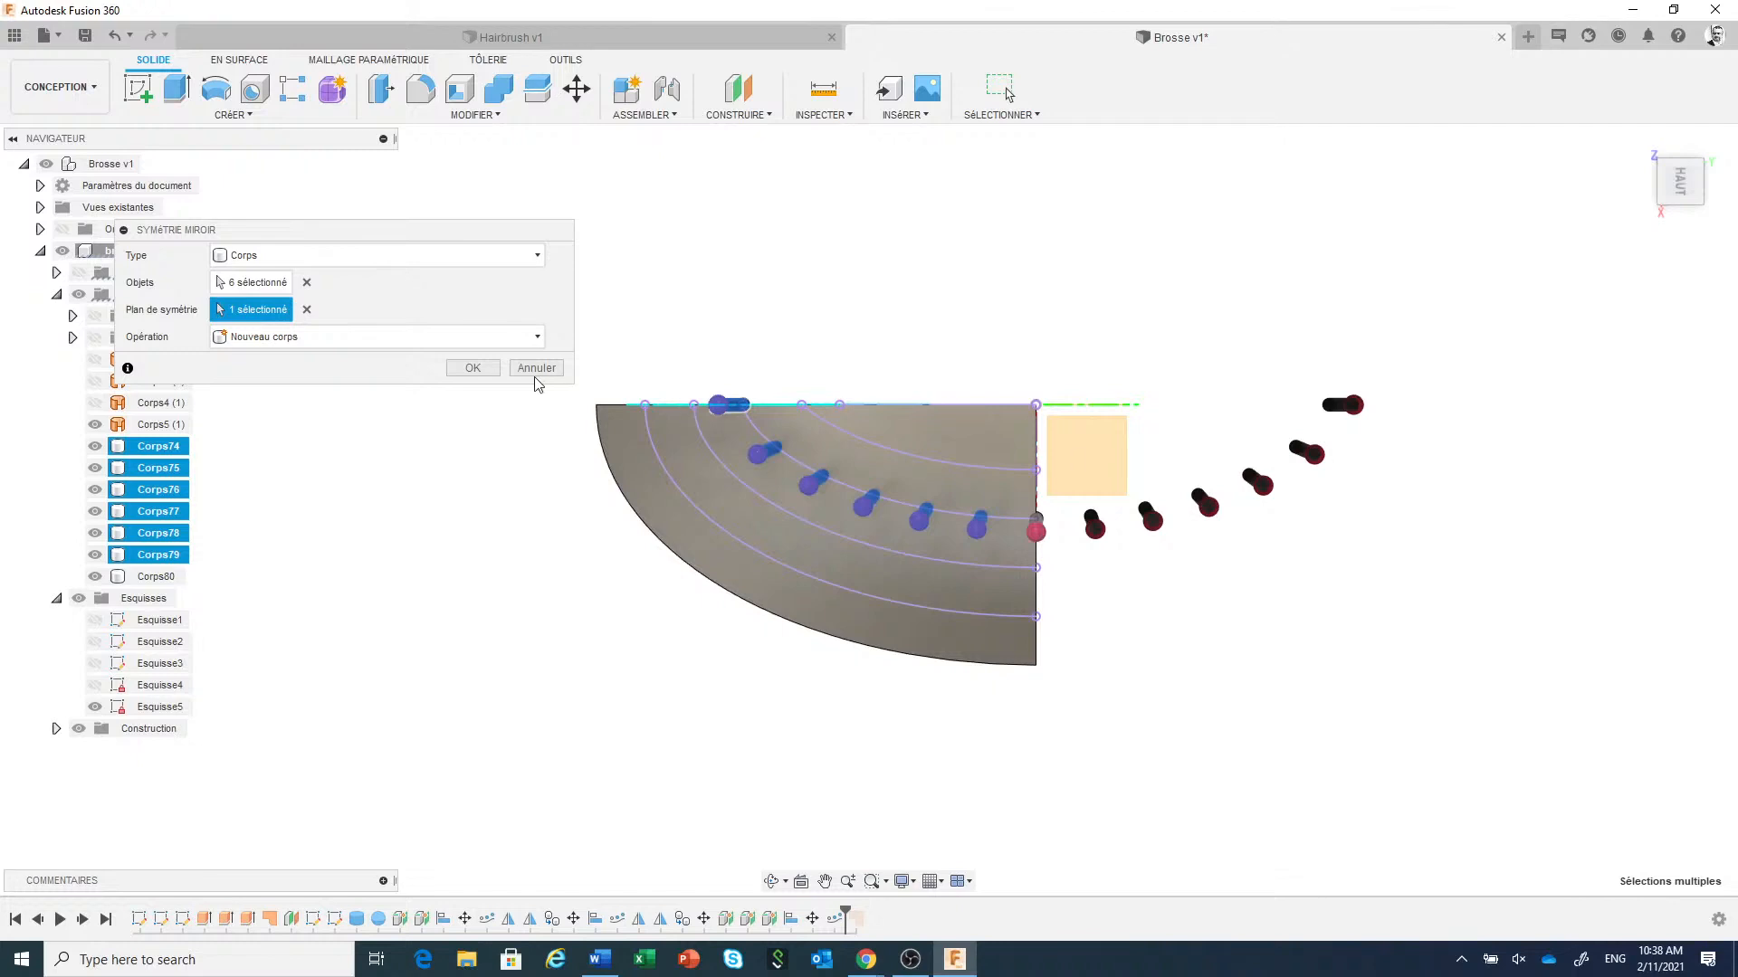
left_click(474, 369)
Mirror the eleven bristles Corps75 to Corps80 and Corps82 to Corps86 as new bodies across the origin plane along the shell's long straight edge.
right_click(473, 375)
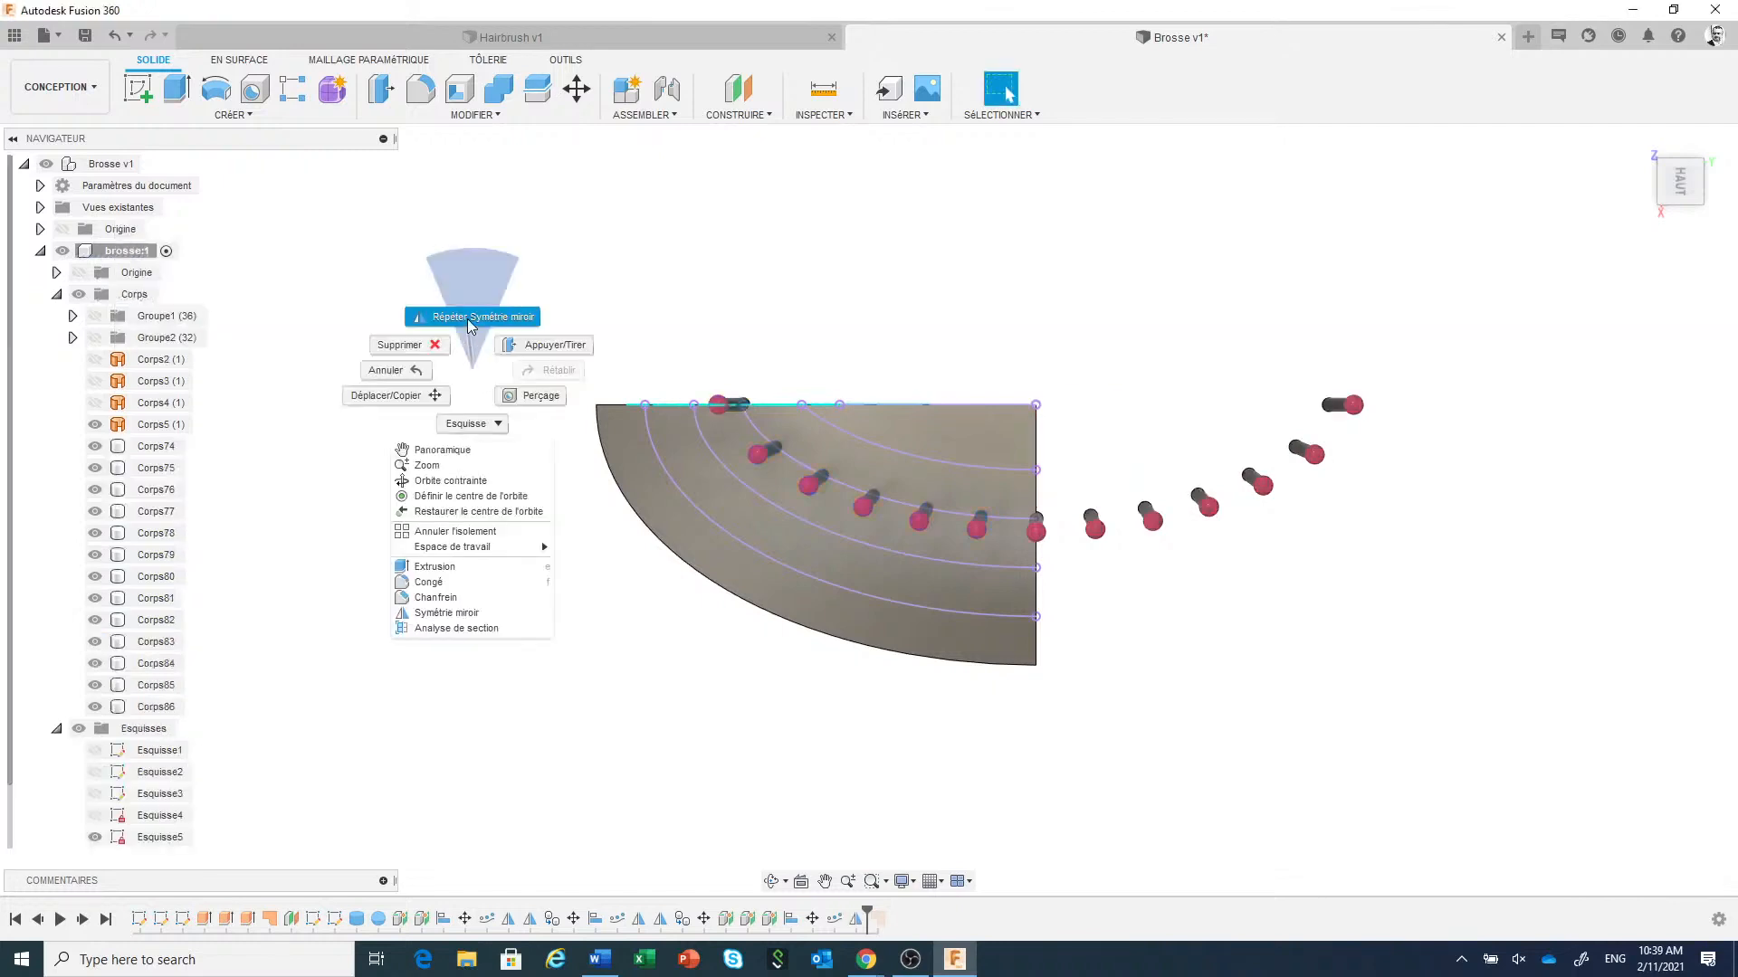
left_click(471, 327)
left_click_drag(648, 700, 1371, 431)
left_click(251, 310)
middle_click_drag(1168, 367, 1168, 309)
left_click(1093, 446)
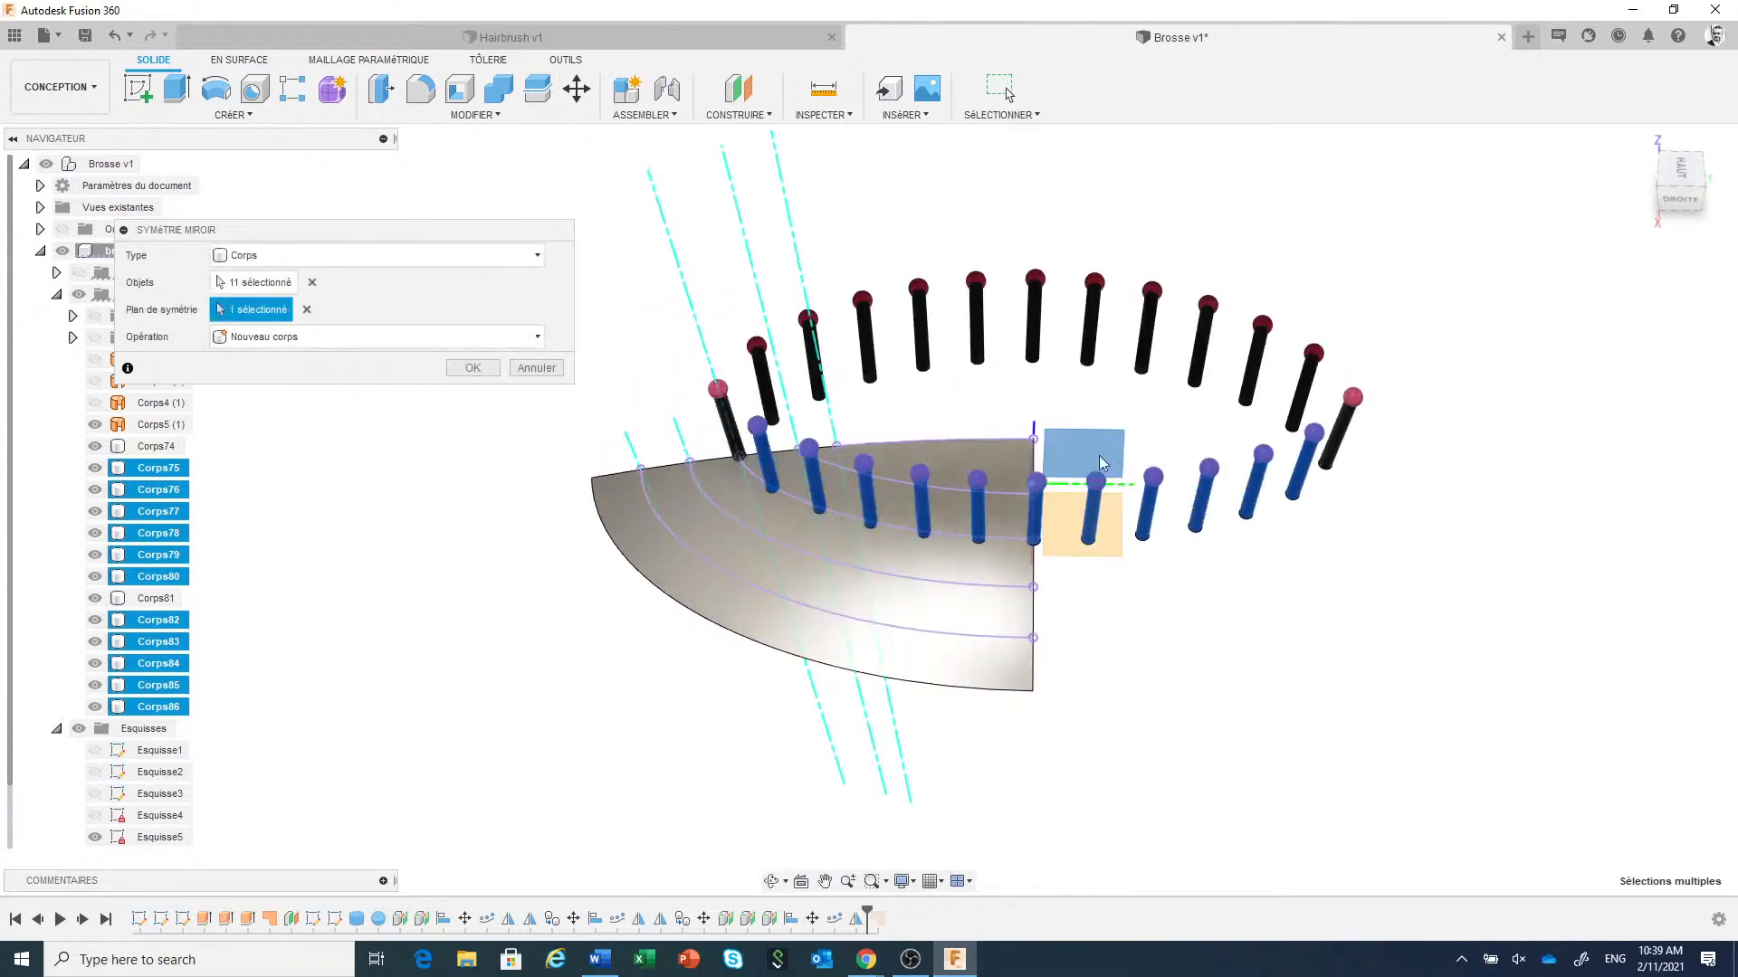
left_click(472, 369)
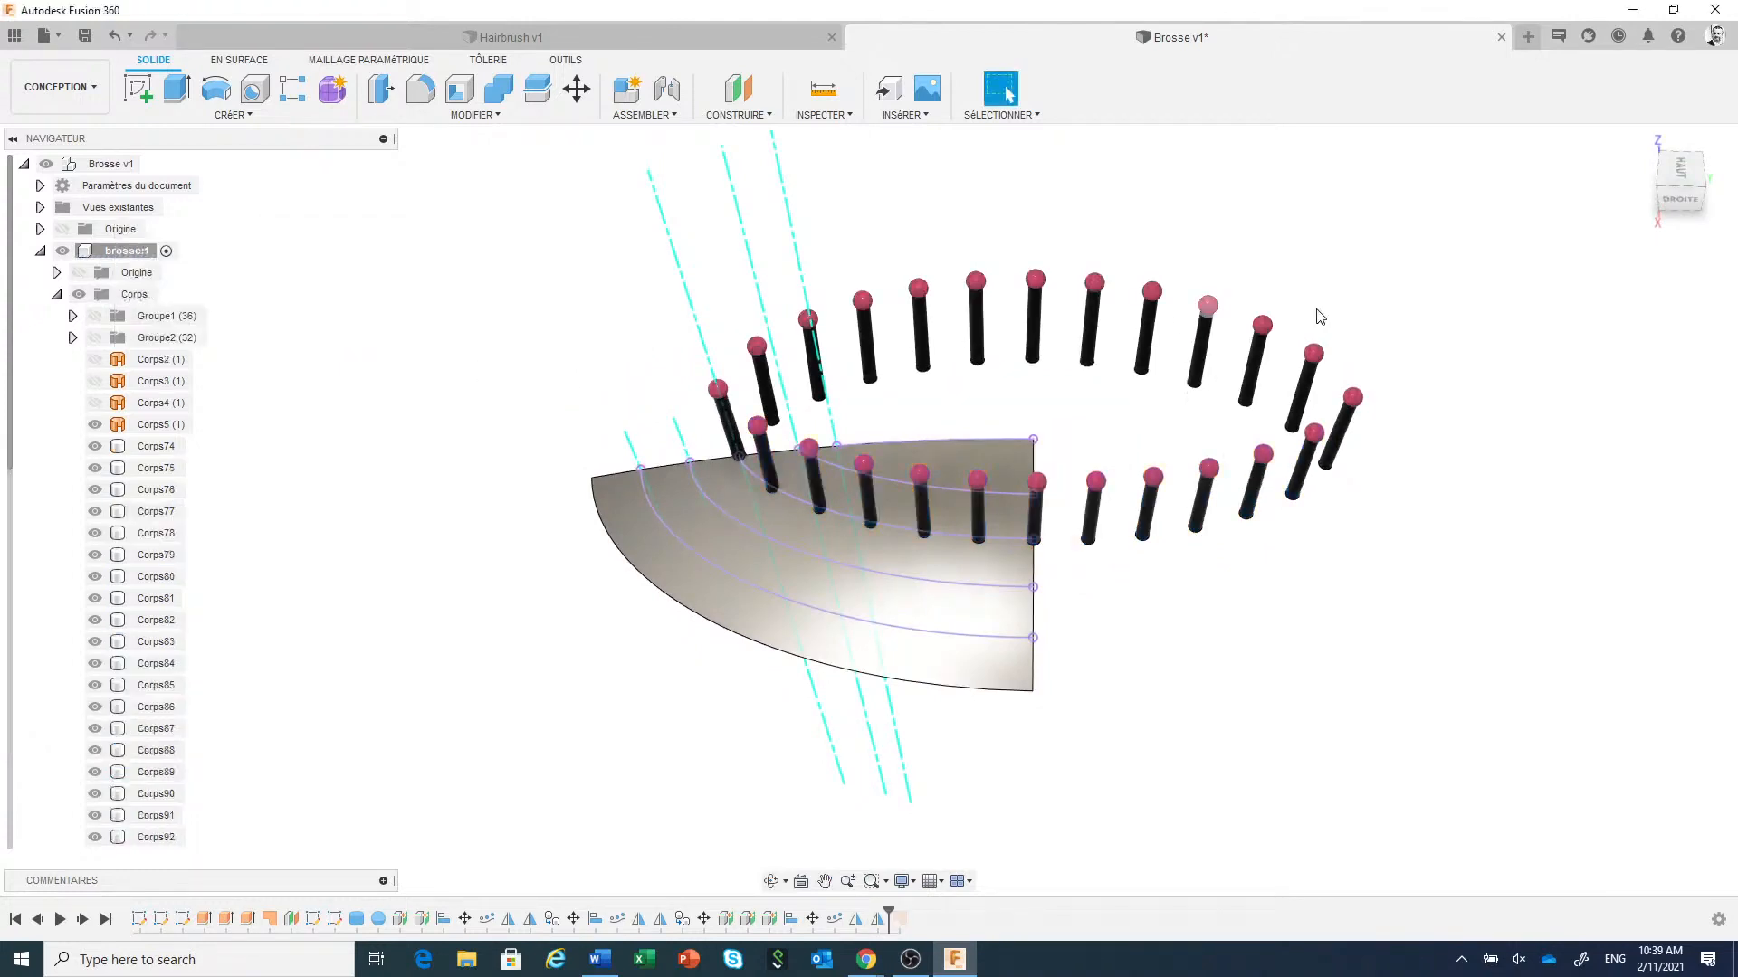
left_click(1677, 172)
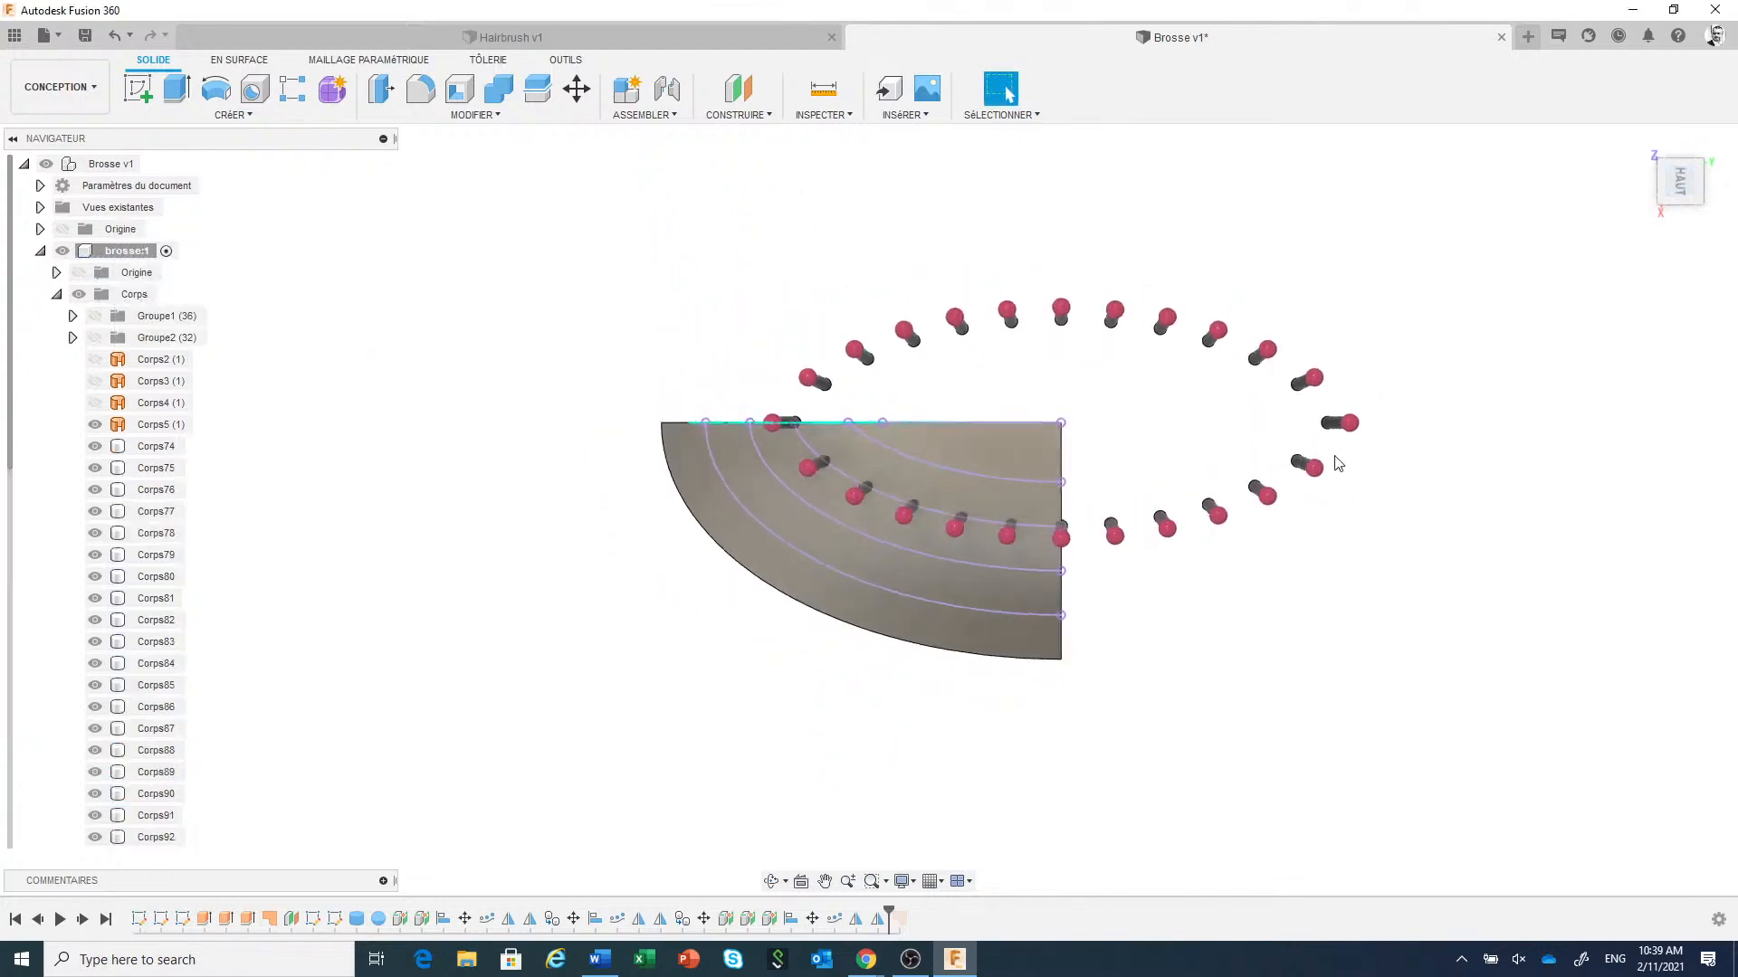
Create a copy of the bristle Corps74 and place it clear of the ring, away from the shell.
middle_click_drag(731, 628, 565, 199, "shift")
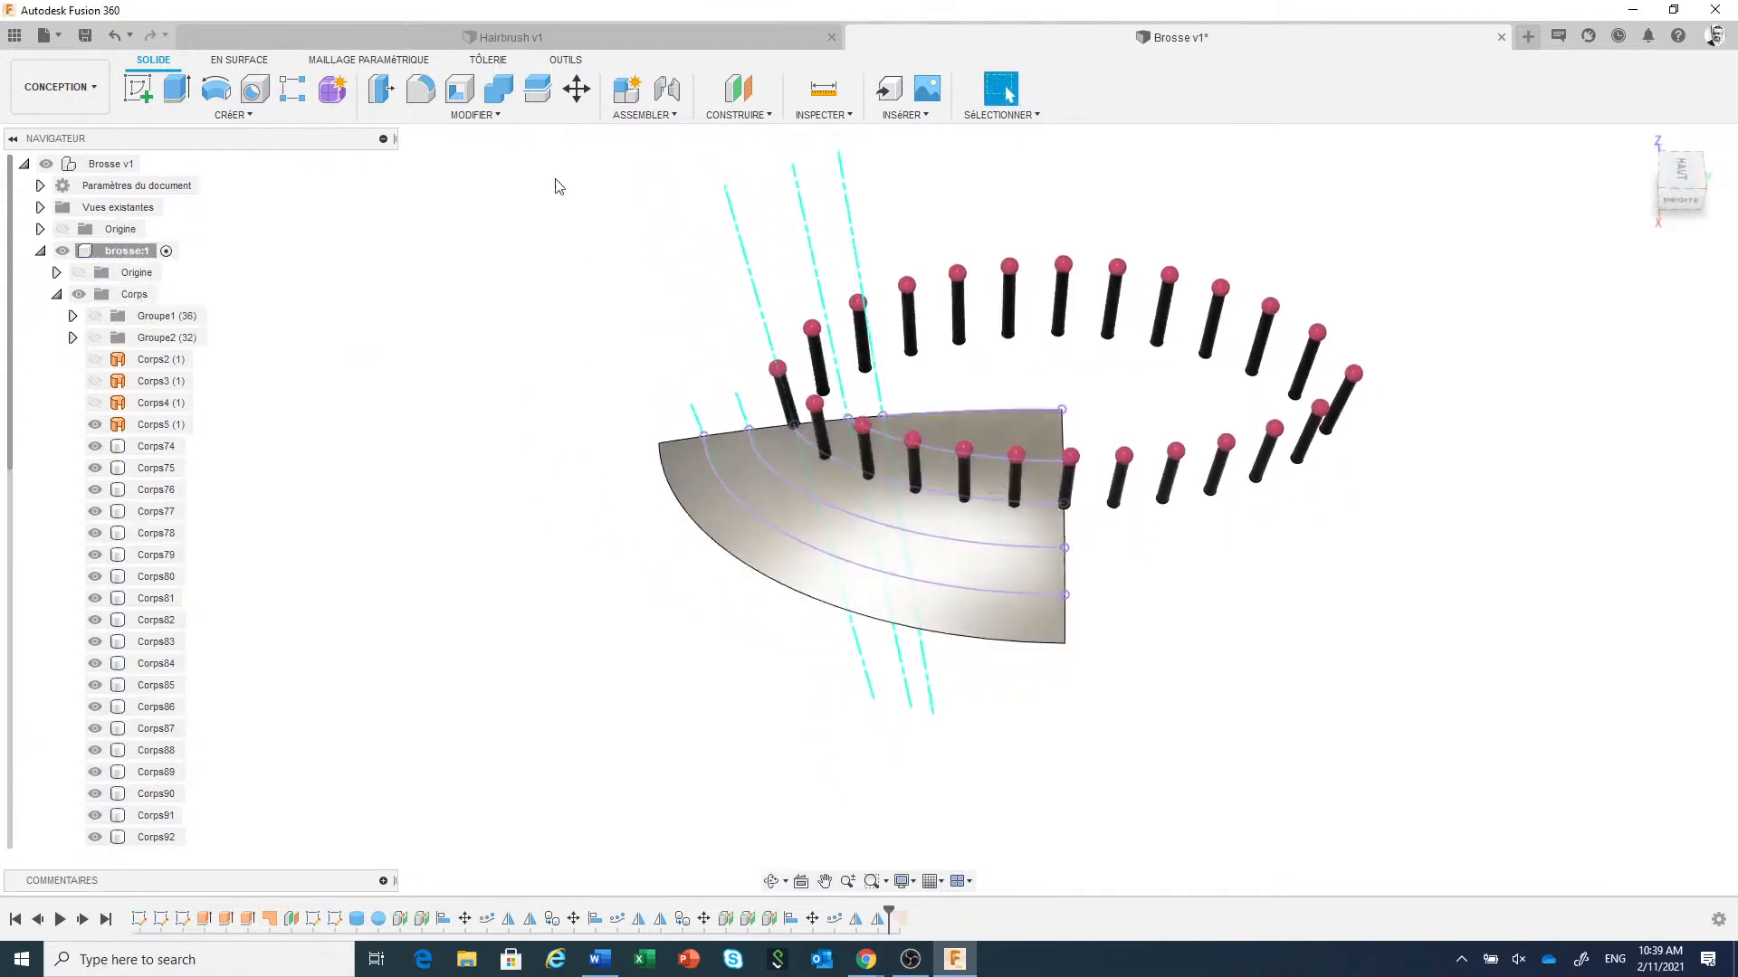
left_click(575, 87)
left_click(784, 403)
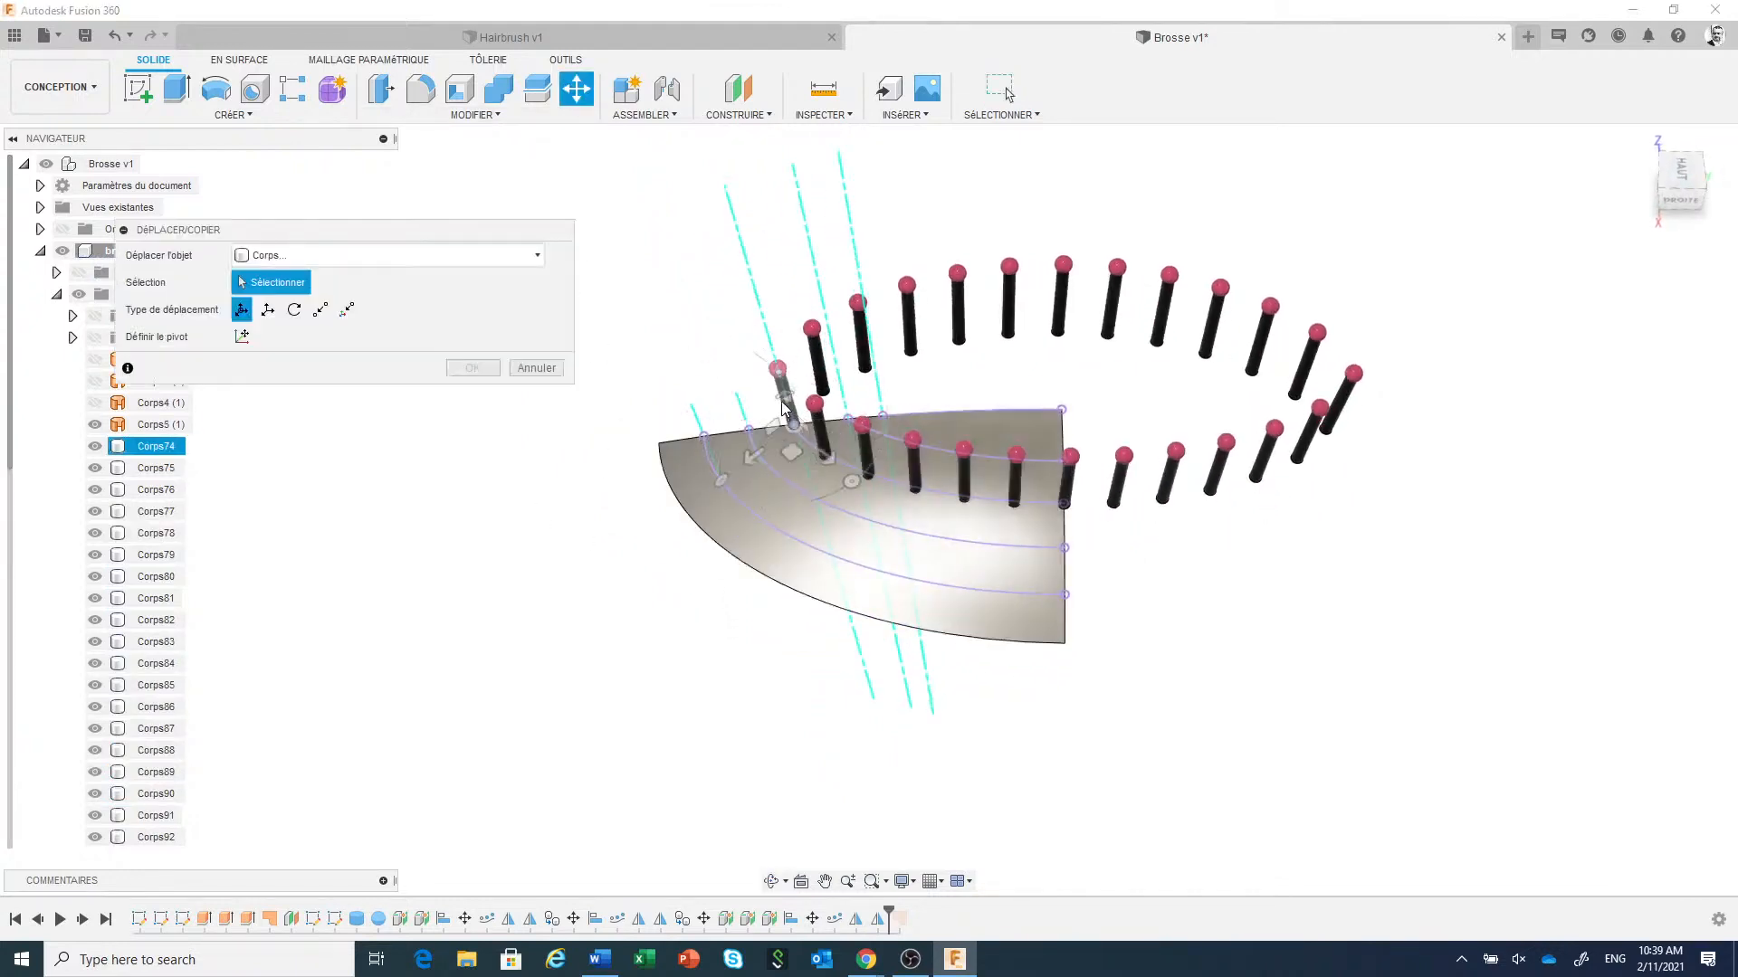
left_click(786, 405)
left_click(241, 527)
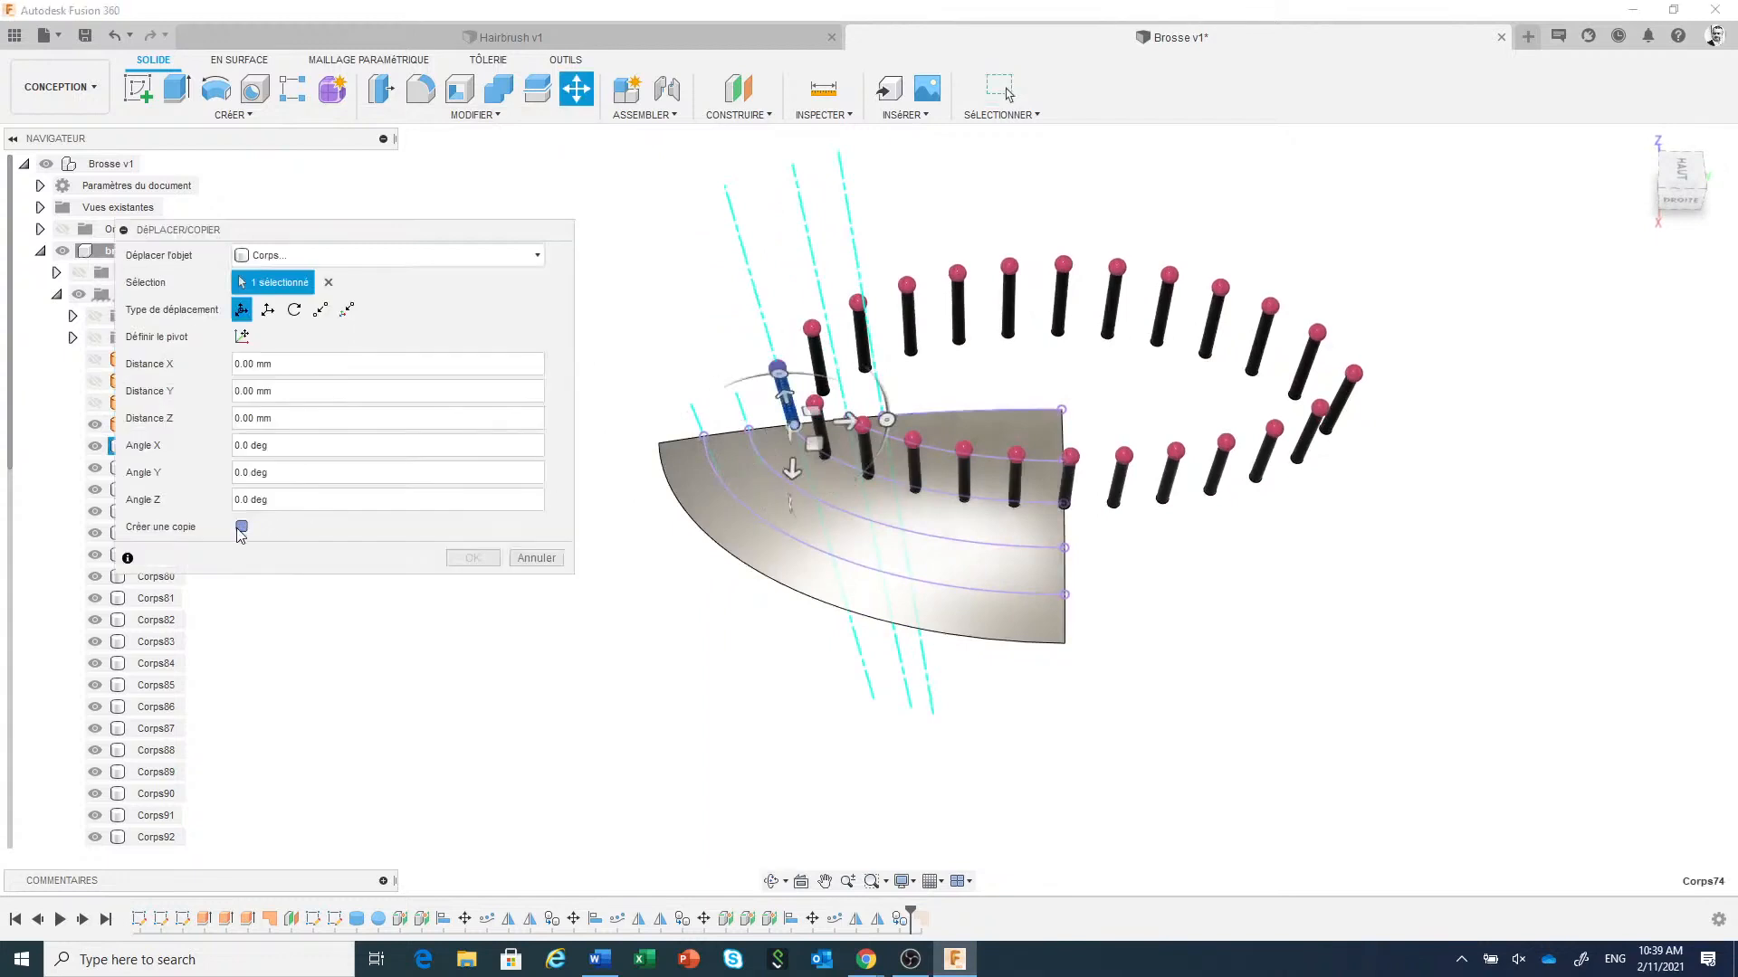
left_click_drag(814, 443, 665, 343)
left_click(472, 558)
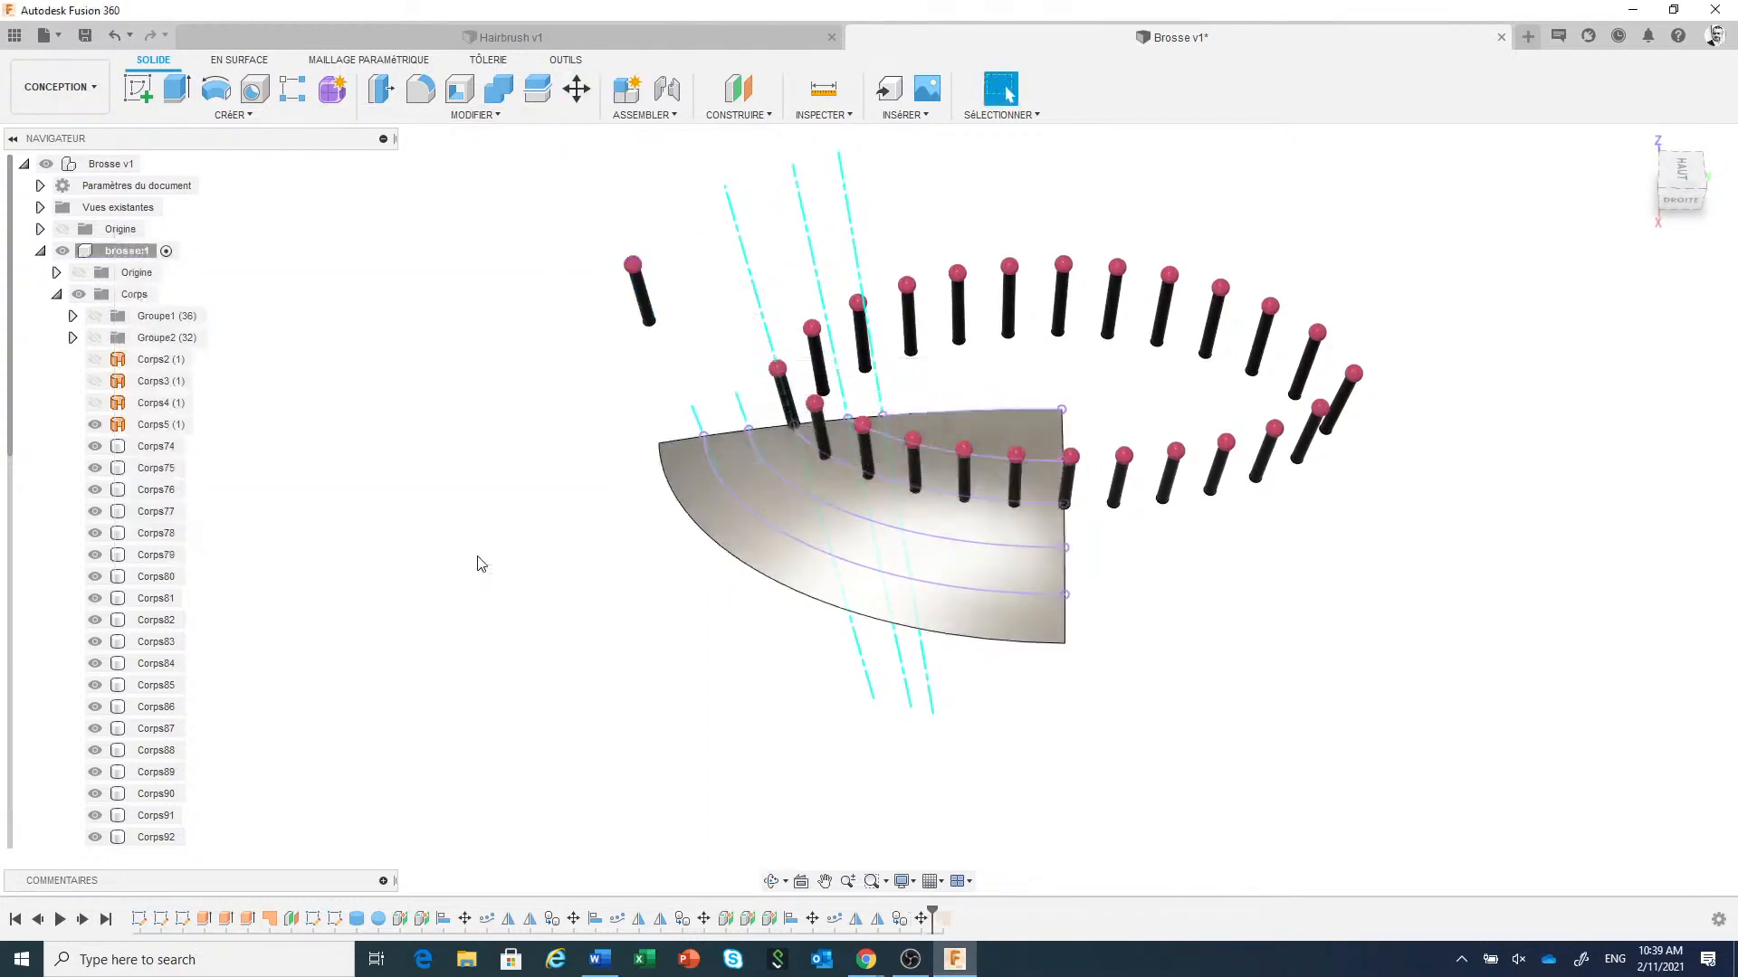
Create a new body group and put the third ring's bristles Corps74 to Corps97 into it, leaving out the spare copy Corps98.
scroll(601, 646, "down", 2)
middle_click_drag(453, 604, 671, 627)
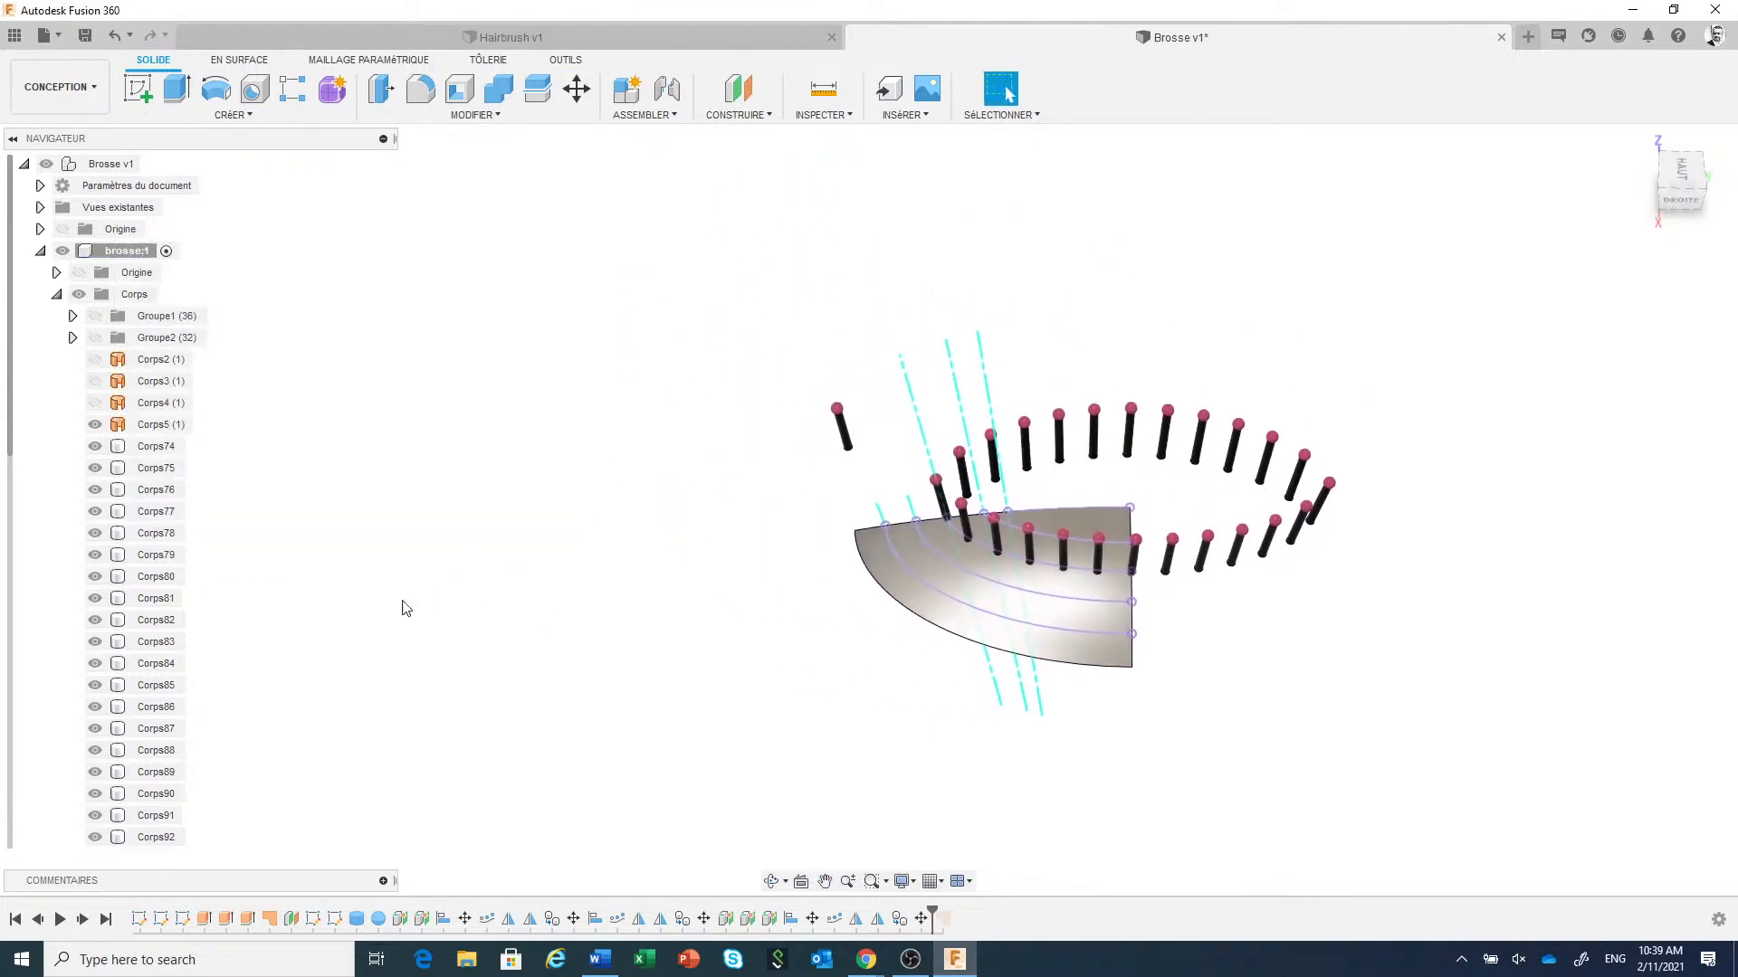
right_click(101, 297)
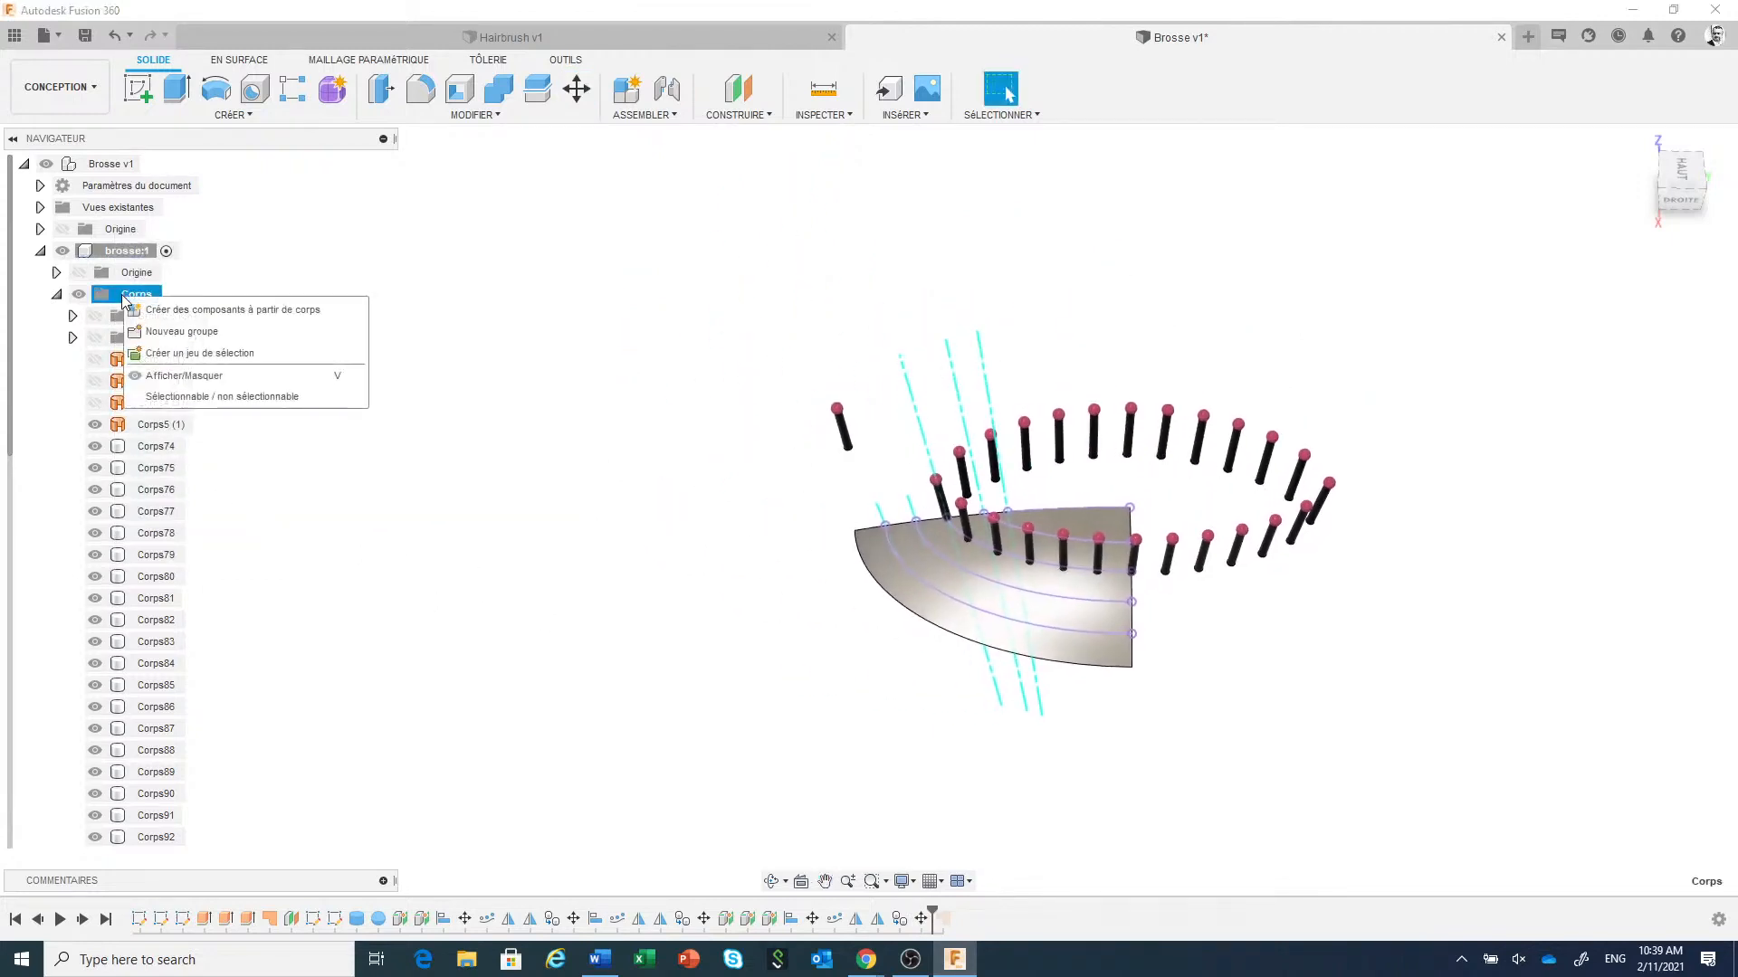
left_click(185, 336)
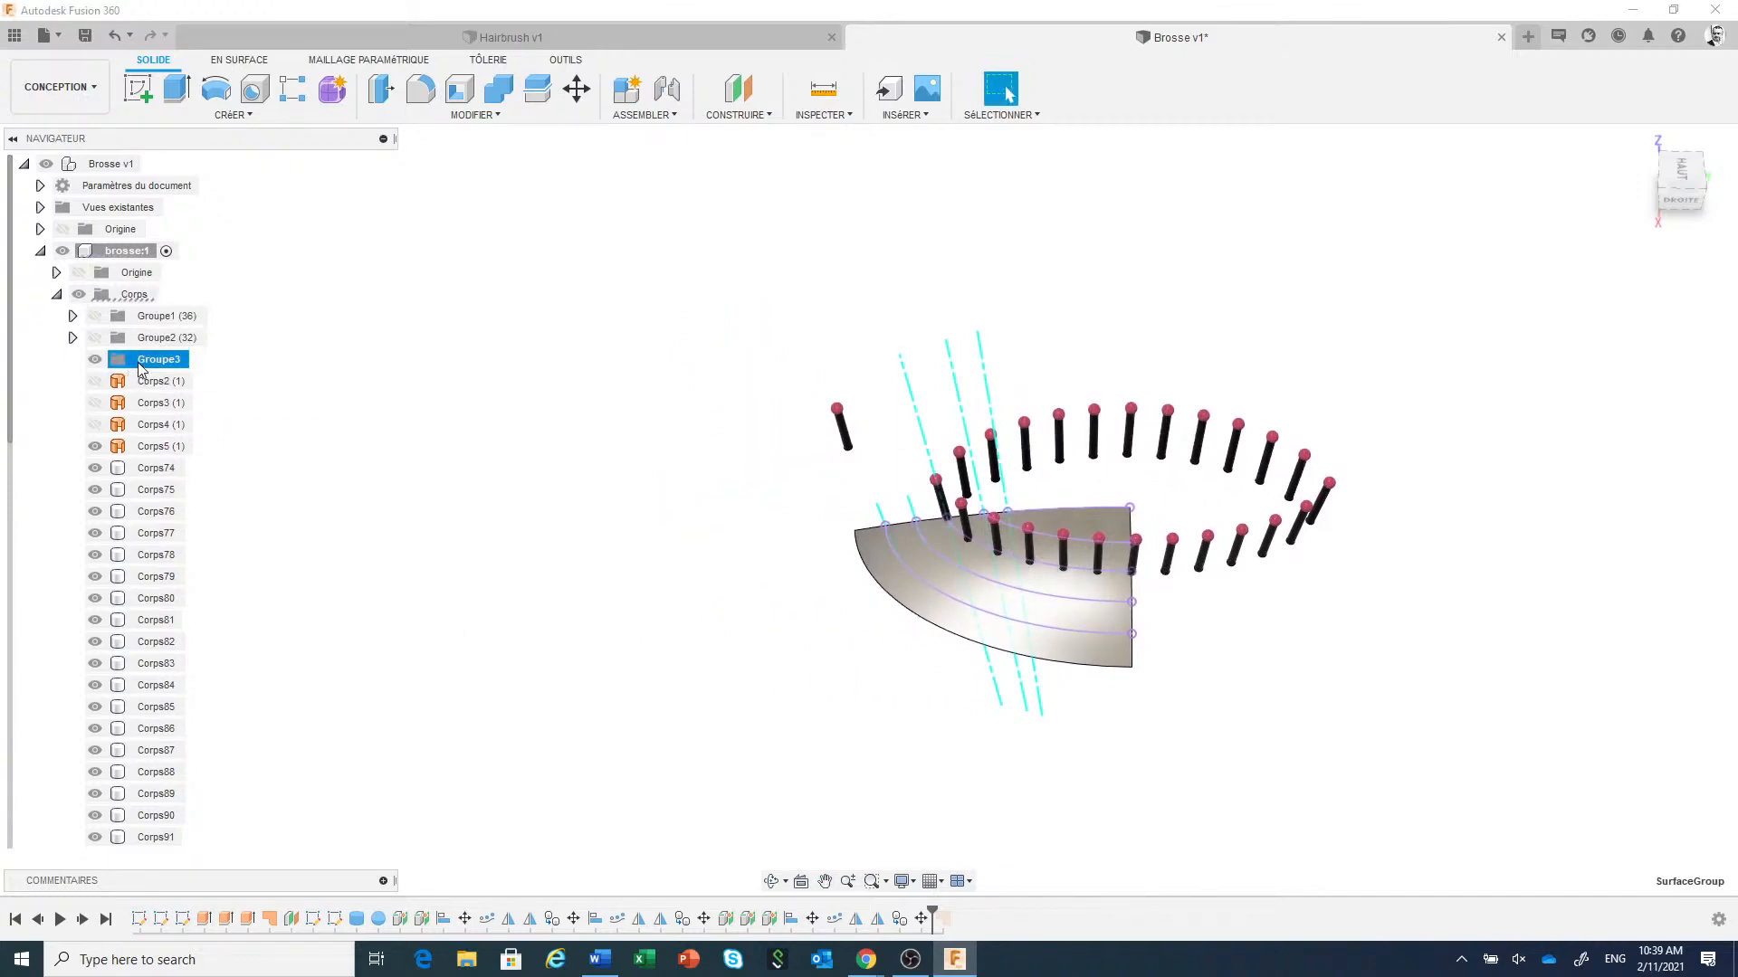
left_click(150, 472)
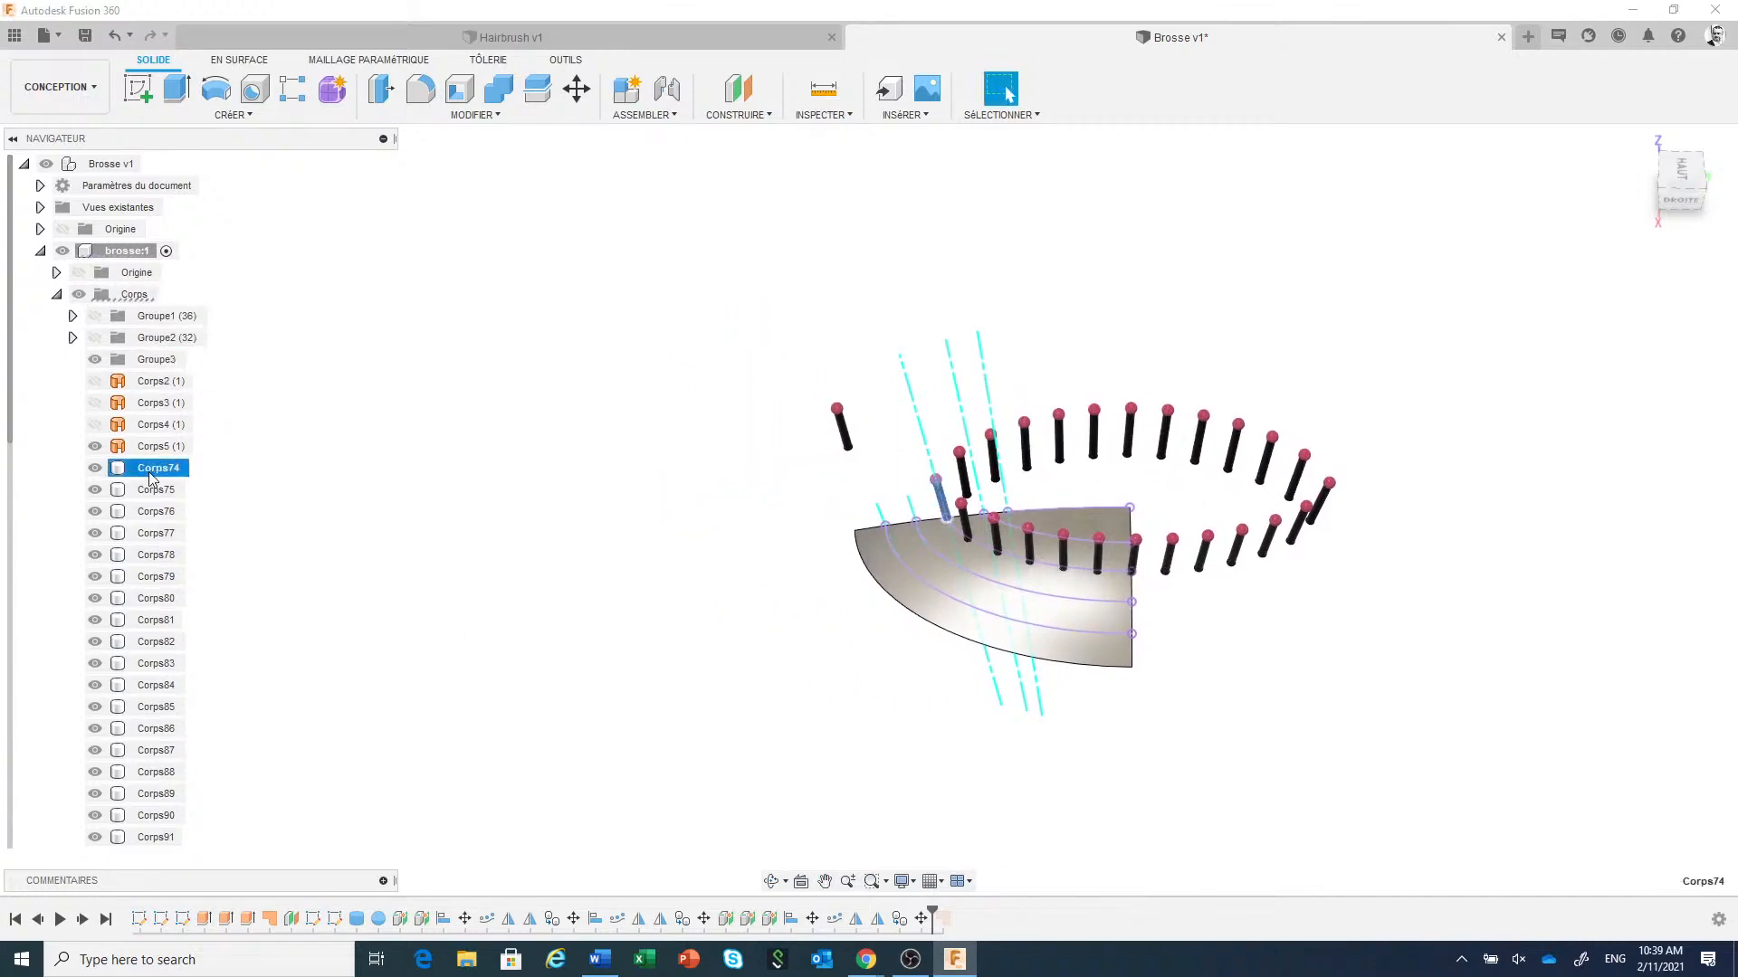
scroll(55, 550, "down", 5)
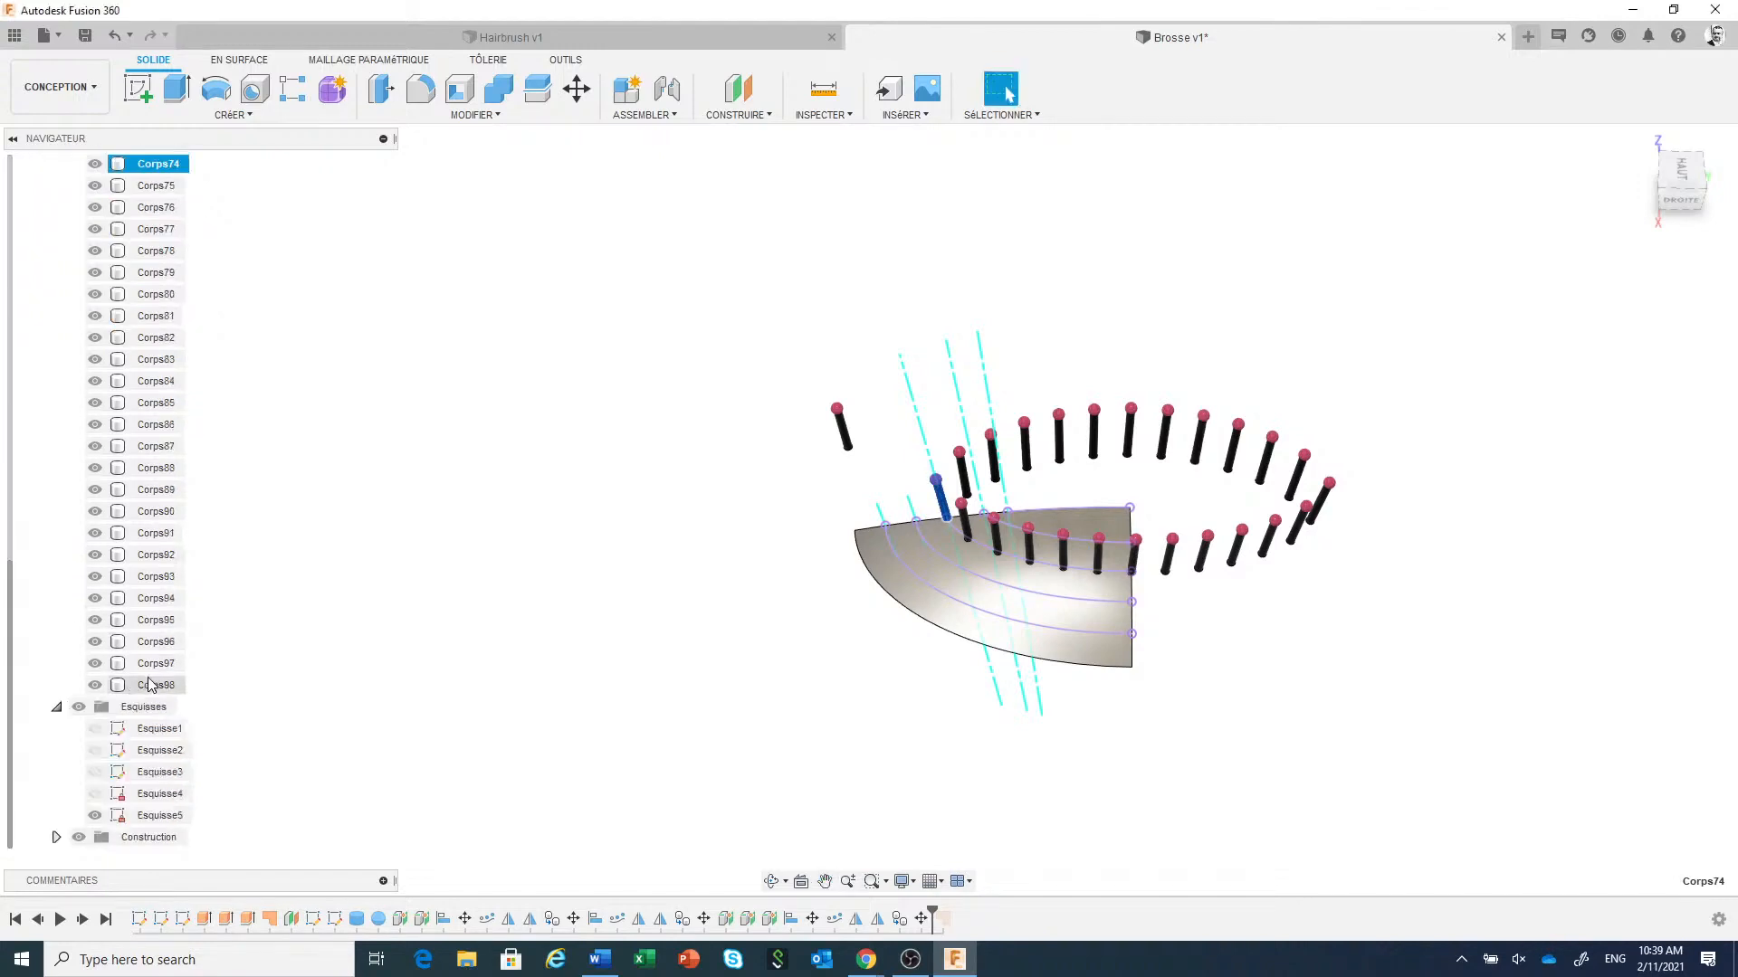
left_click(145, 663, "shift")
scroll(63, 527, "up", 1)
scroll(65, 525, "up", 4)
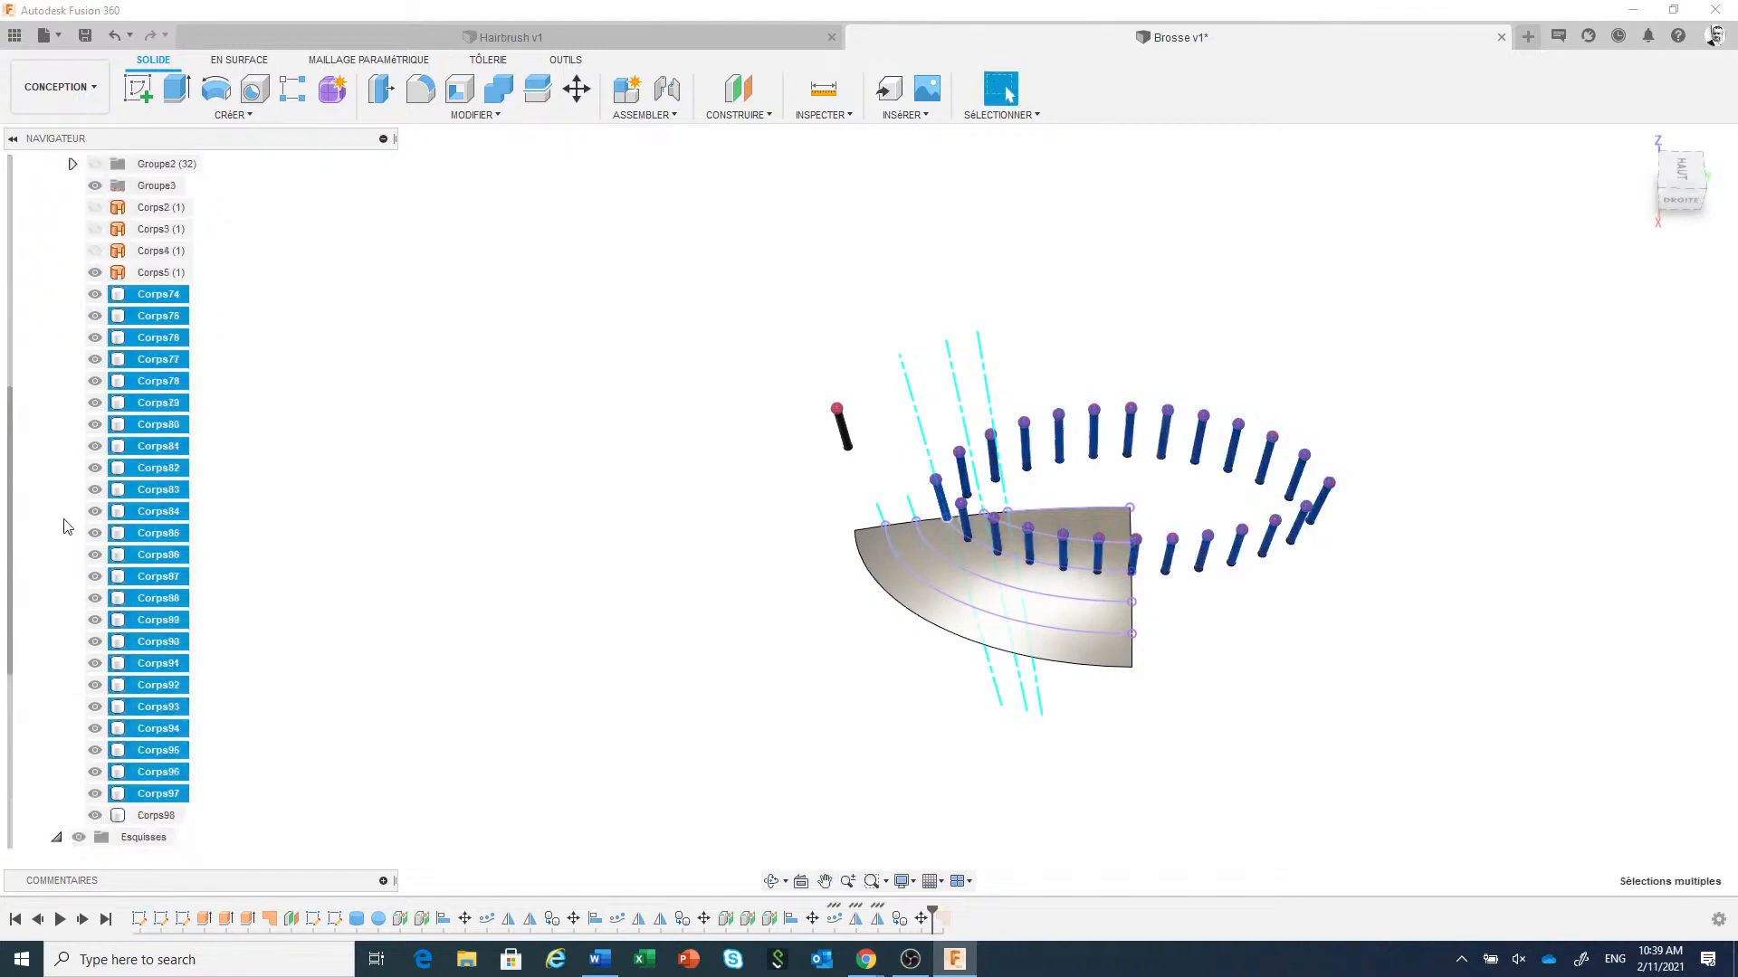
left_click_drag(161, 413, 156, 294)
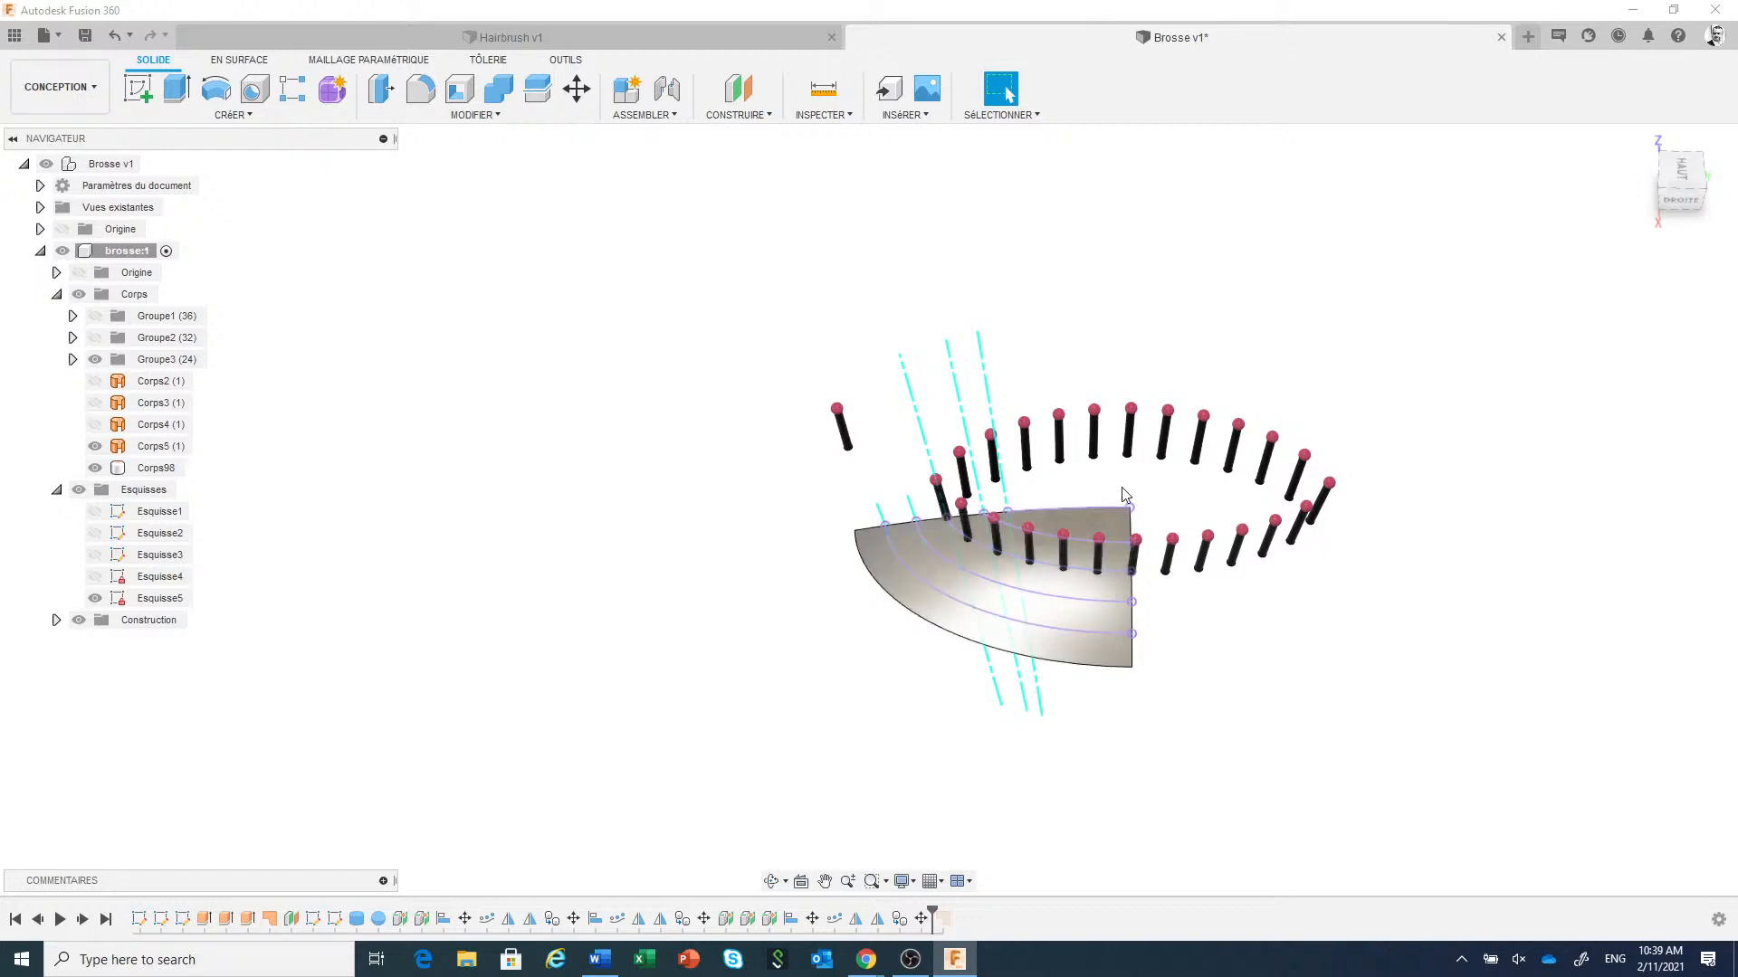
Hide the third ring's group Groupe3 so only the spare bristle remains shown above the shell.
left_click(96, 359)
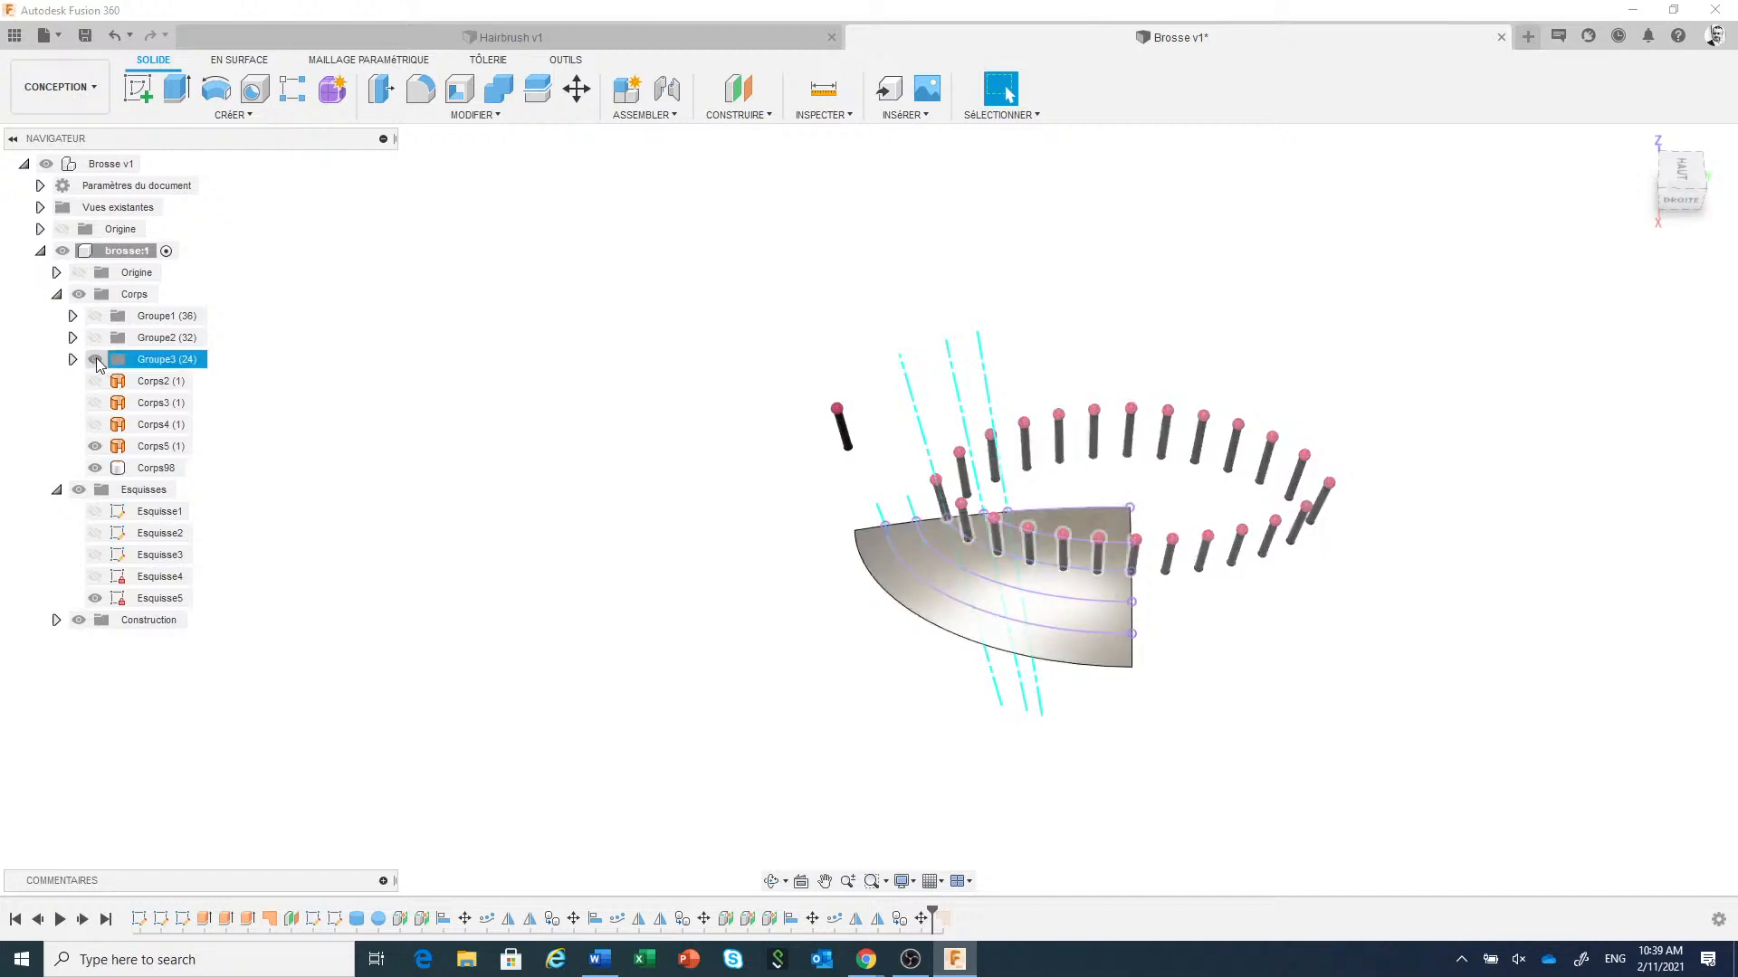
left_click(96, 359)
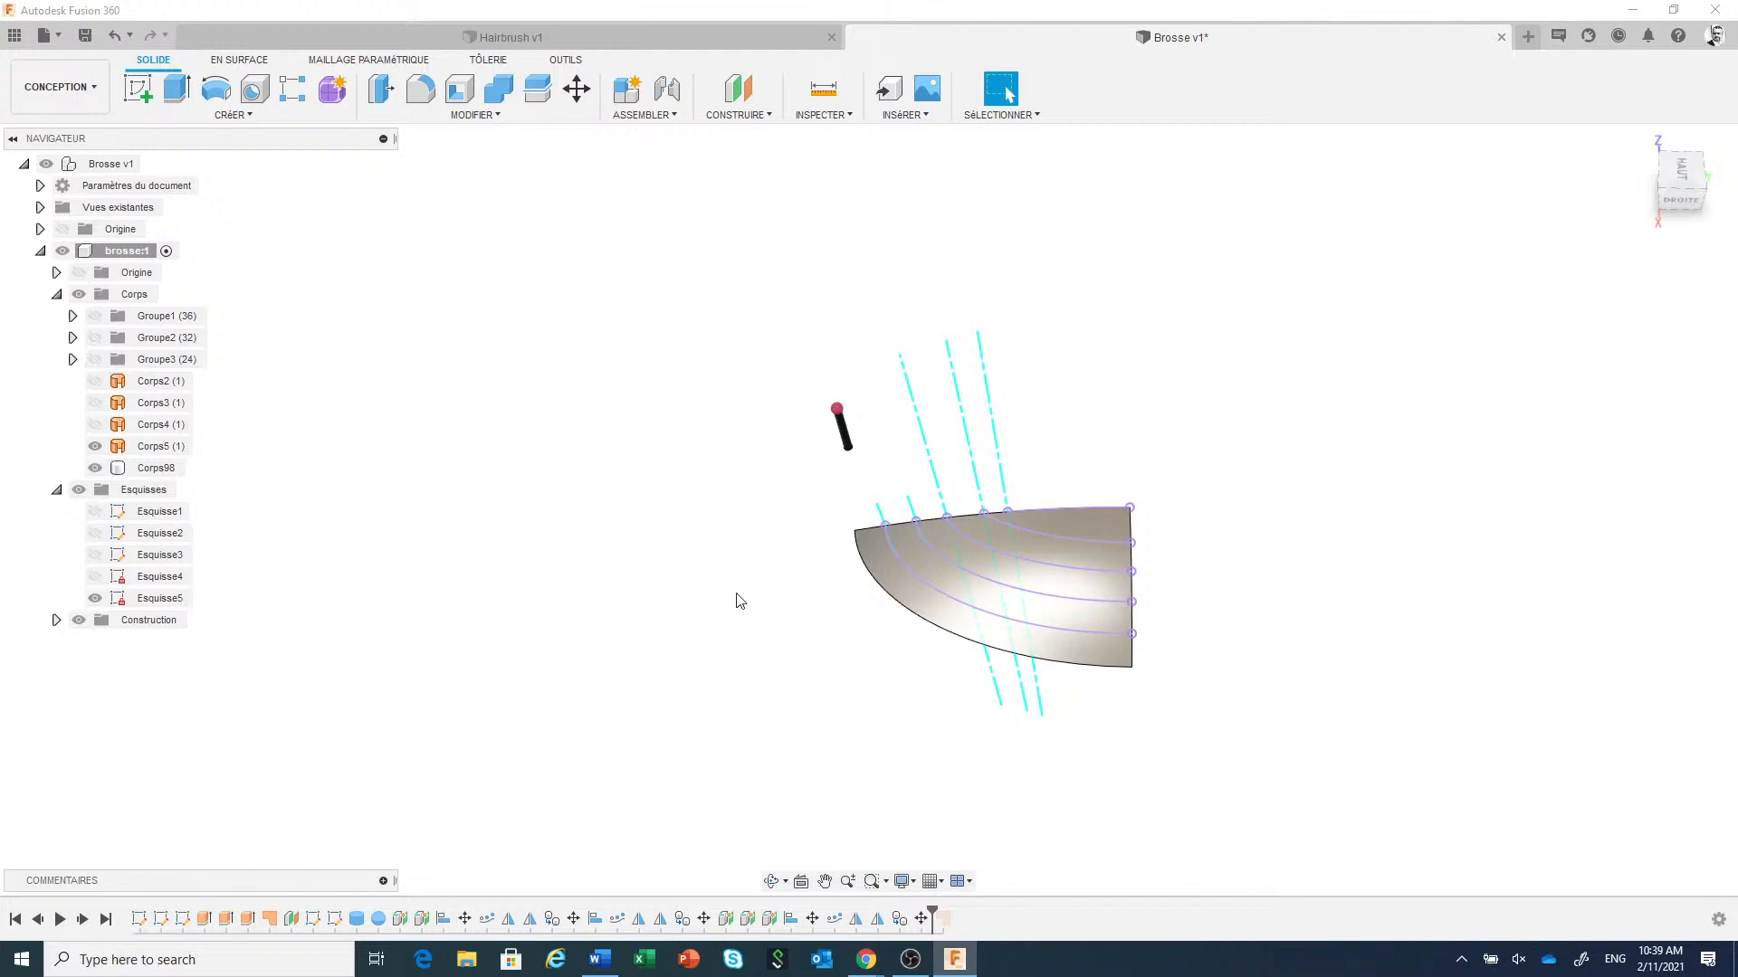
scroll(821, 589, "up", 3)
left_click(95, 360)
left_click(95, 360)
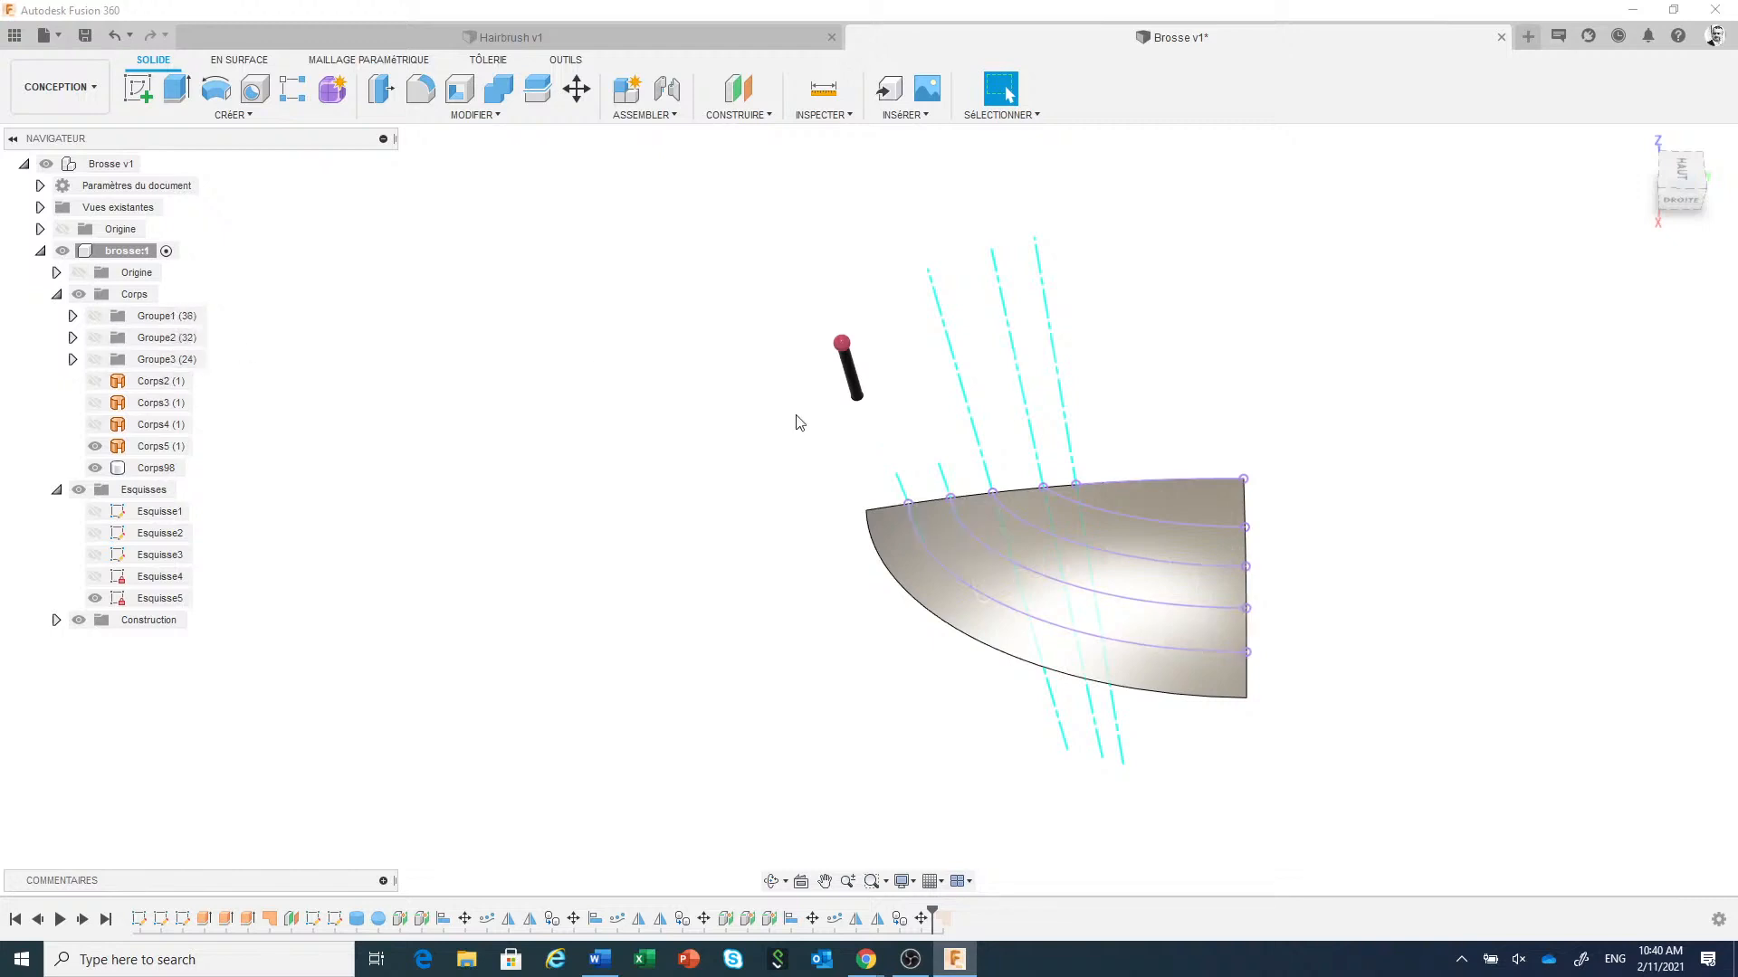
Align the cylindrical shaft of the spare bristle Corps98 with the construction axis Axe4 of the fourth path.
scroll(1109, 543, "up", 2)
scroll(1032, 525, "up", 3)
middle_click_drag(861, 411, 774, 515)
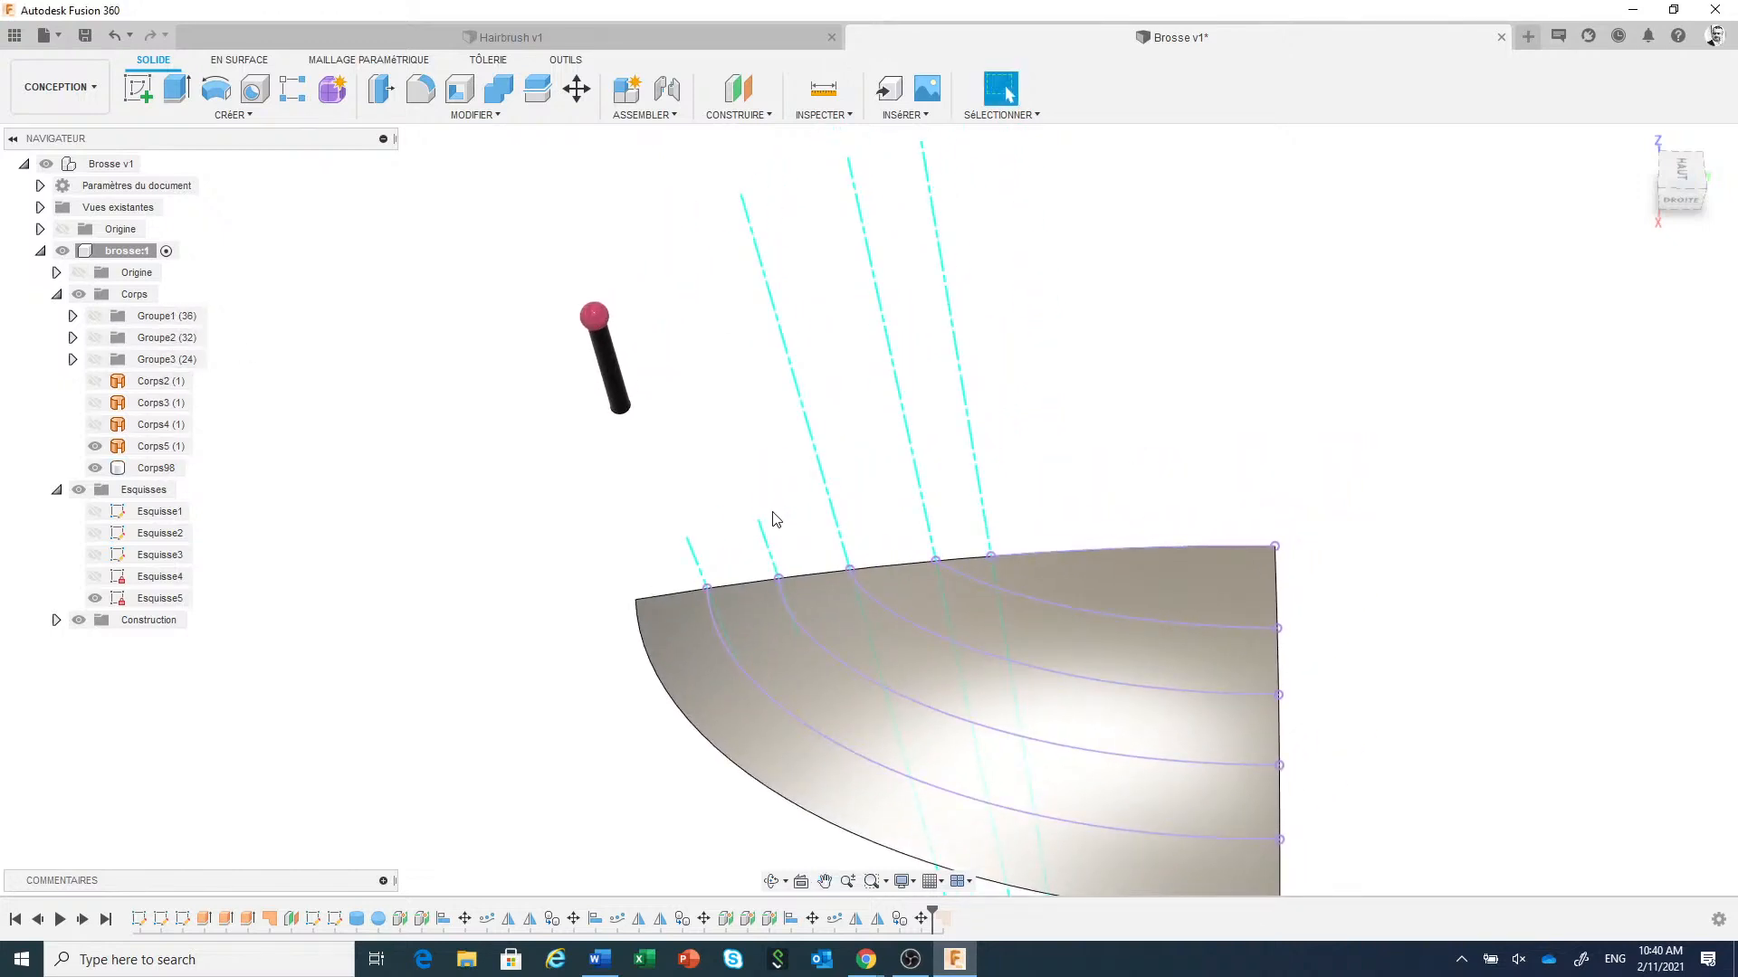
left_click(475, 115)
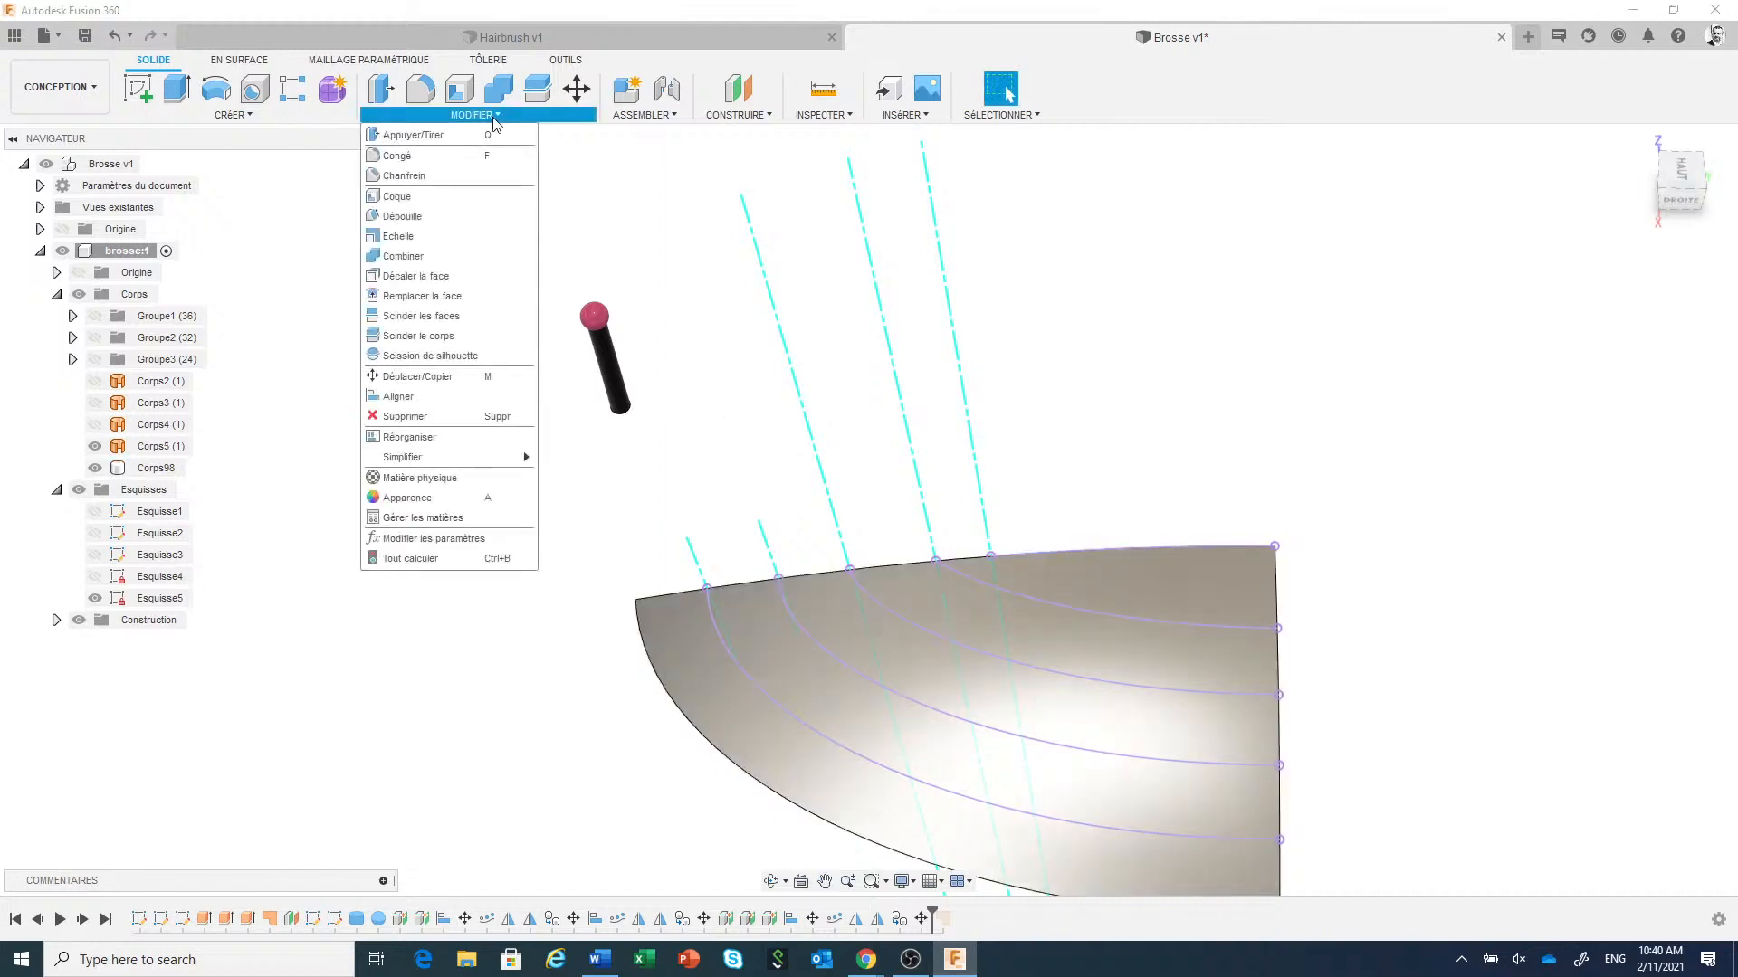
left_click(425, 396)
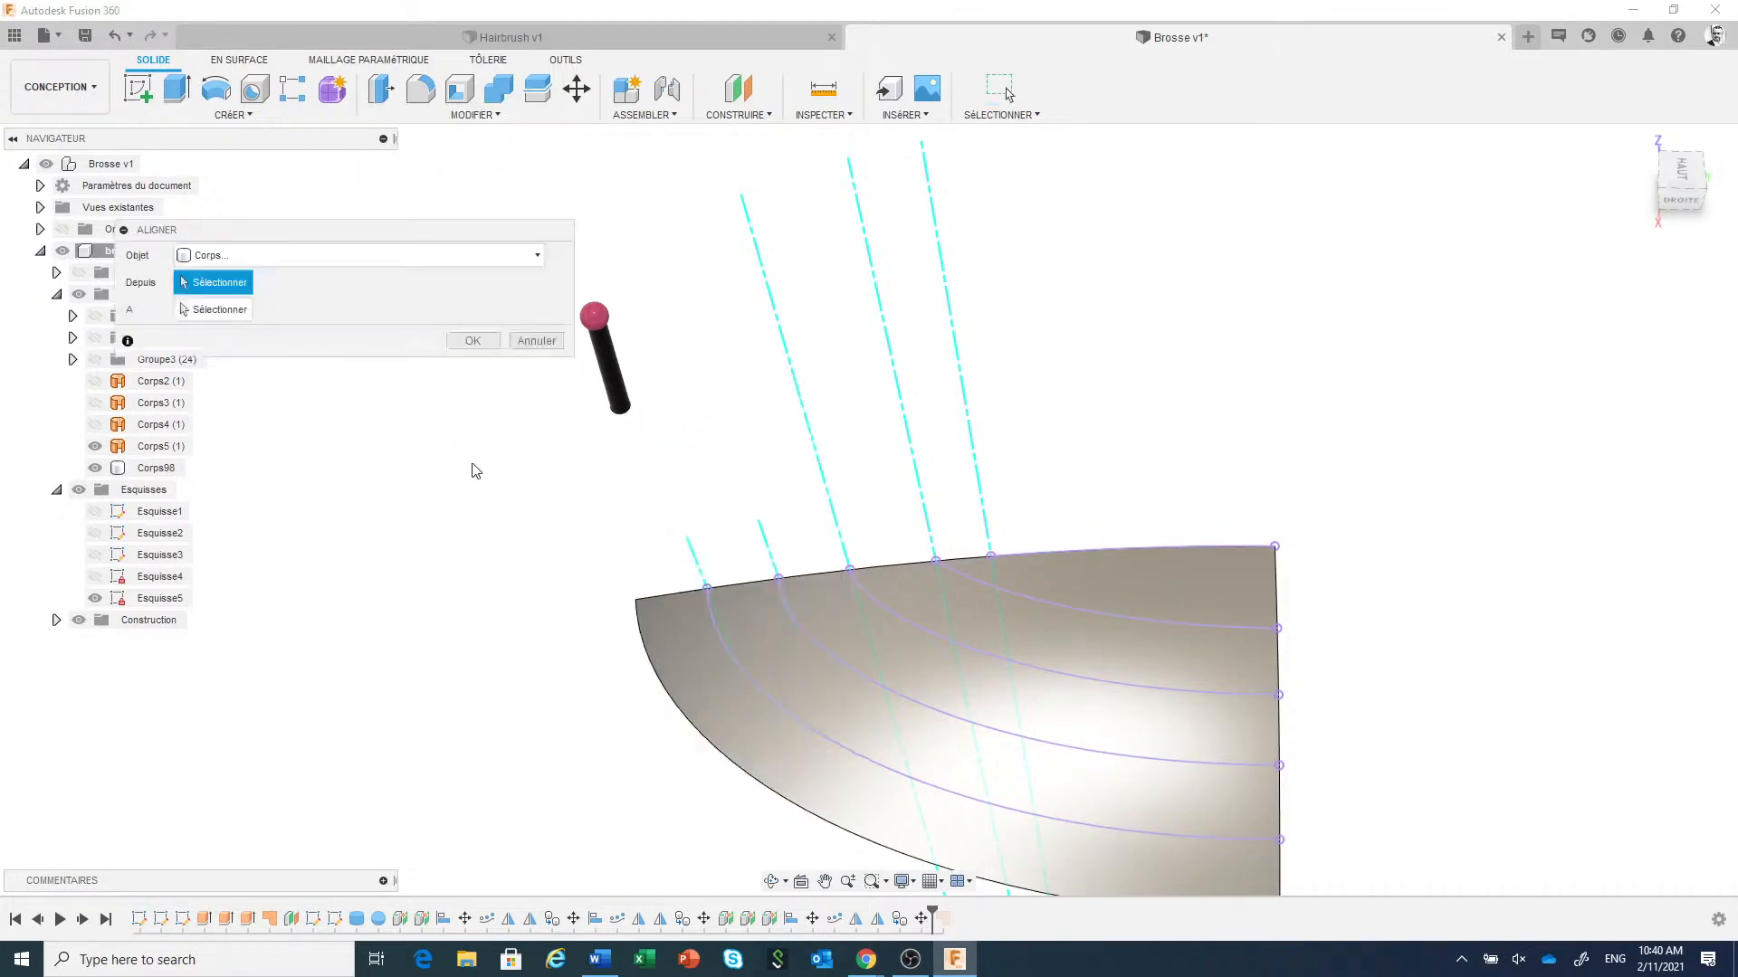
left_click(611, 369)
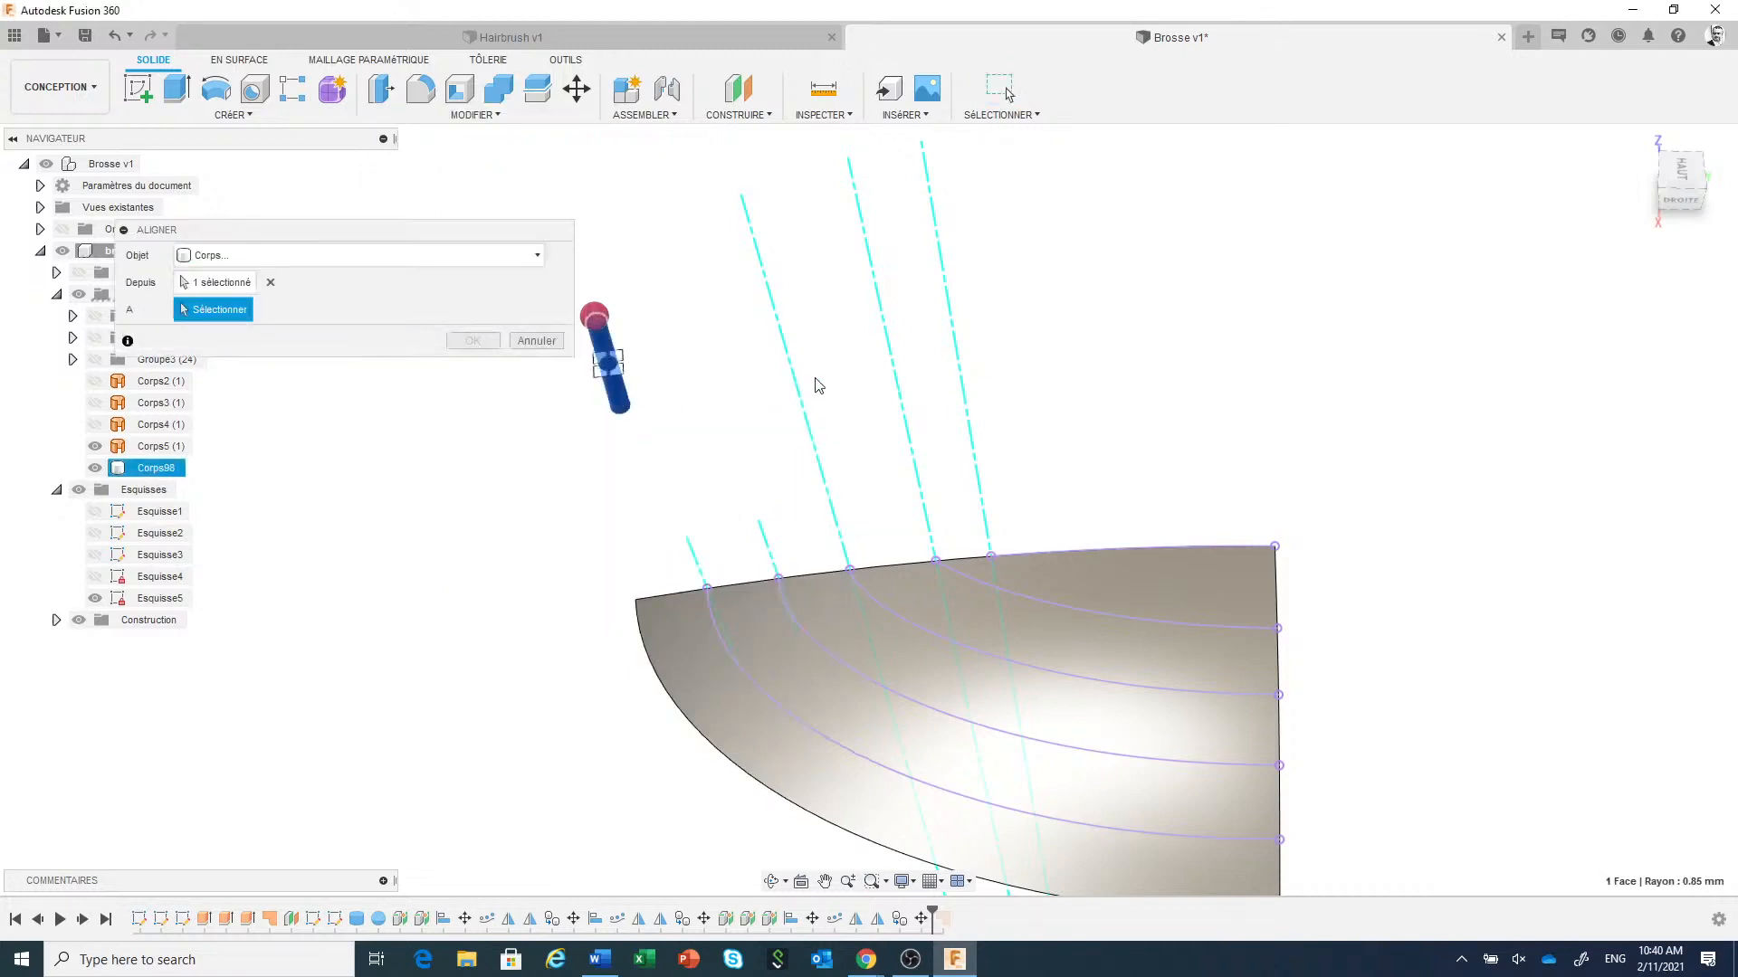
left_click(902, 398)
scroll(606, 500, "down", 2)
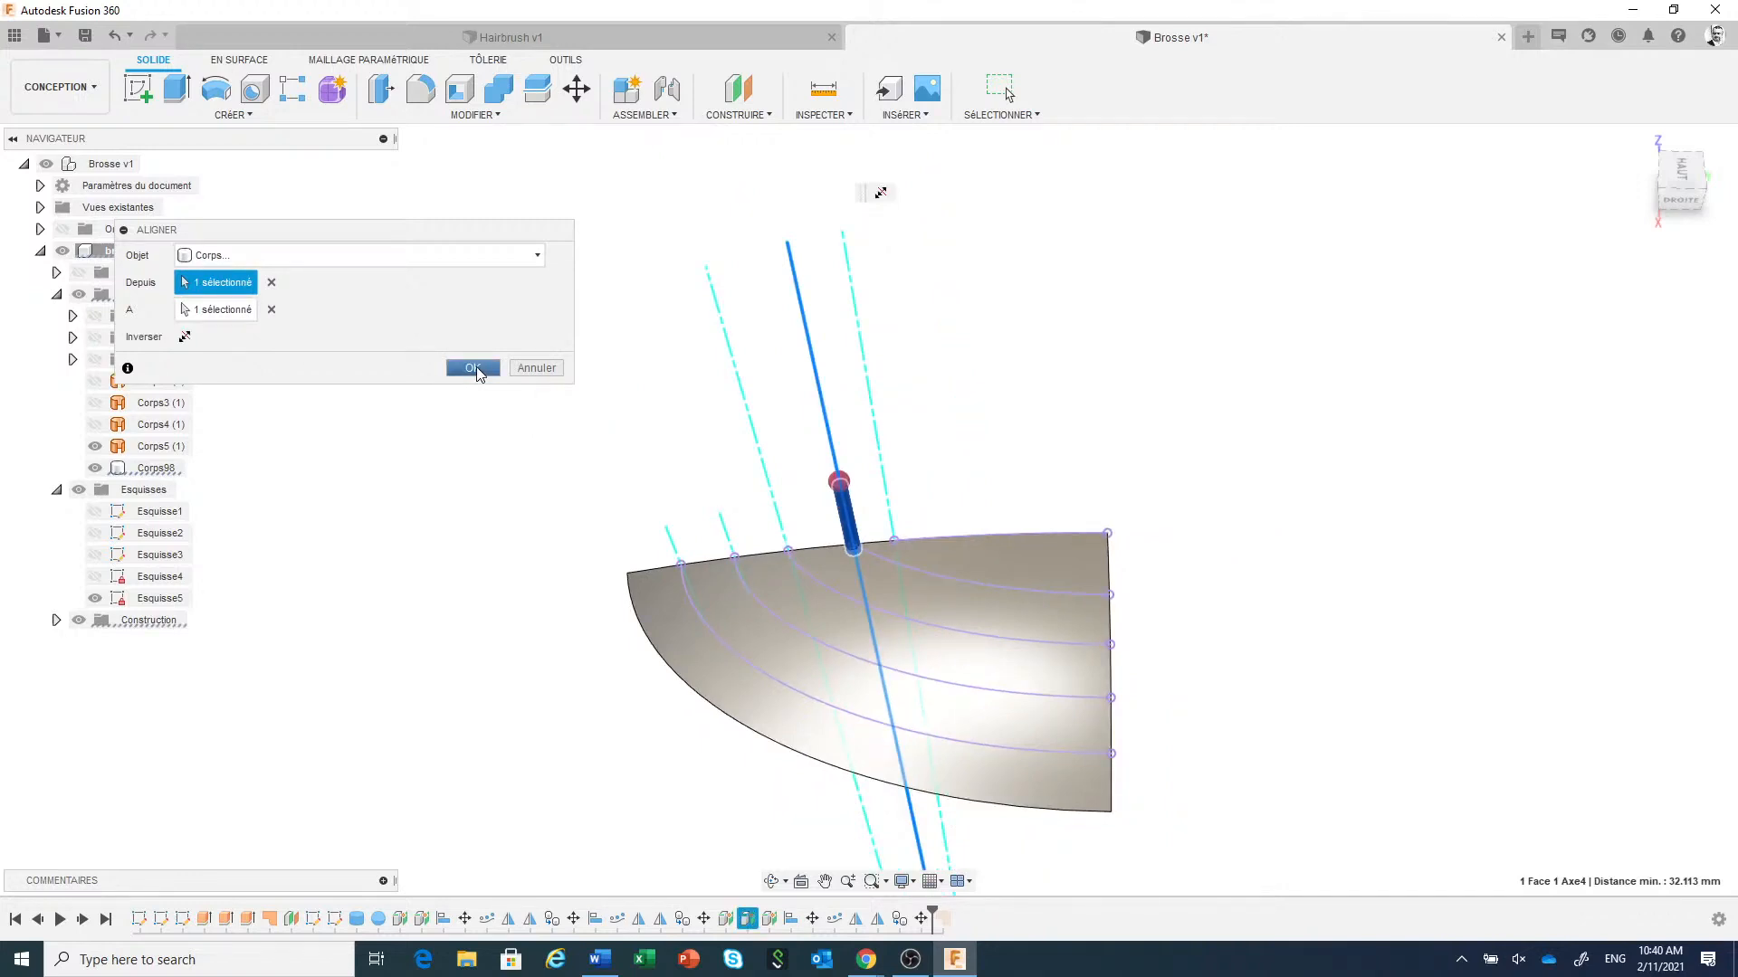
left_click(473, 368)
scroll(769, 521, "down", 1)
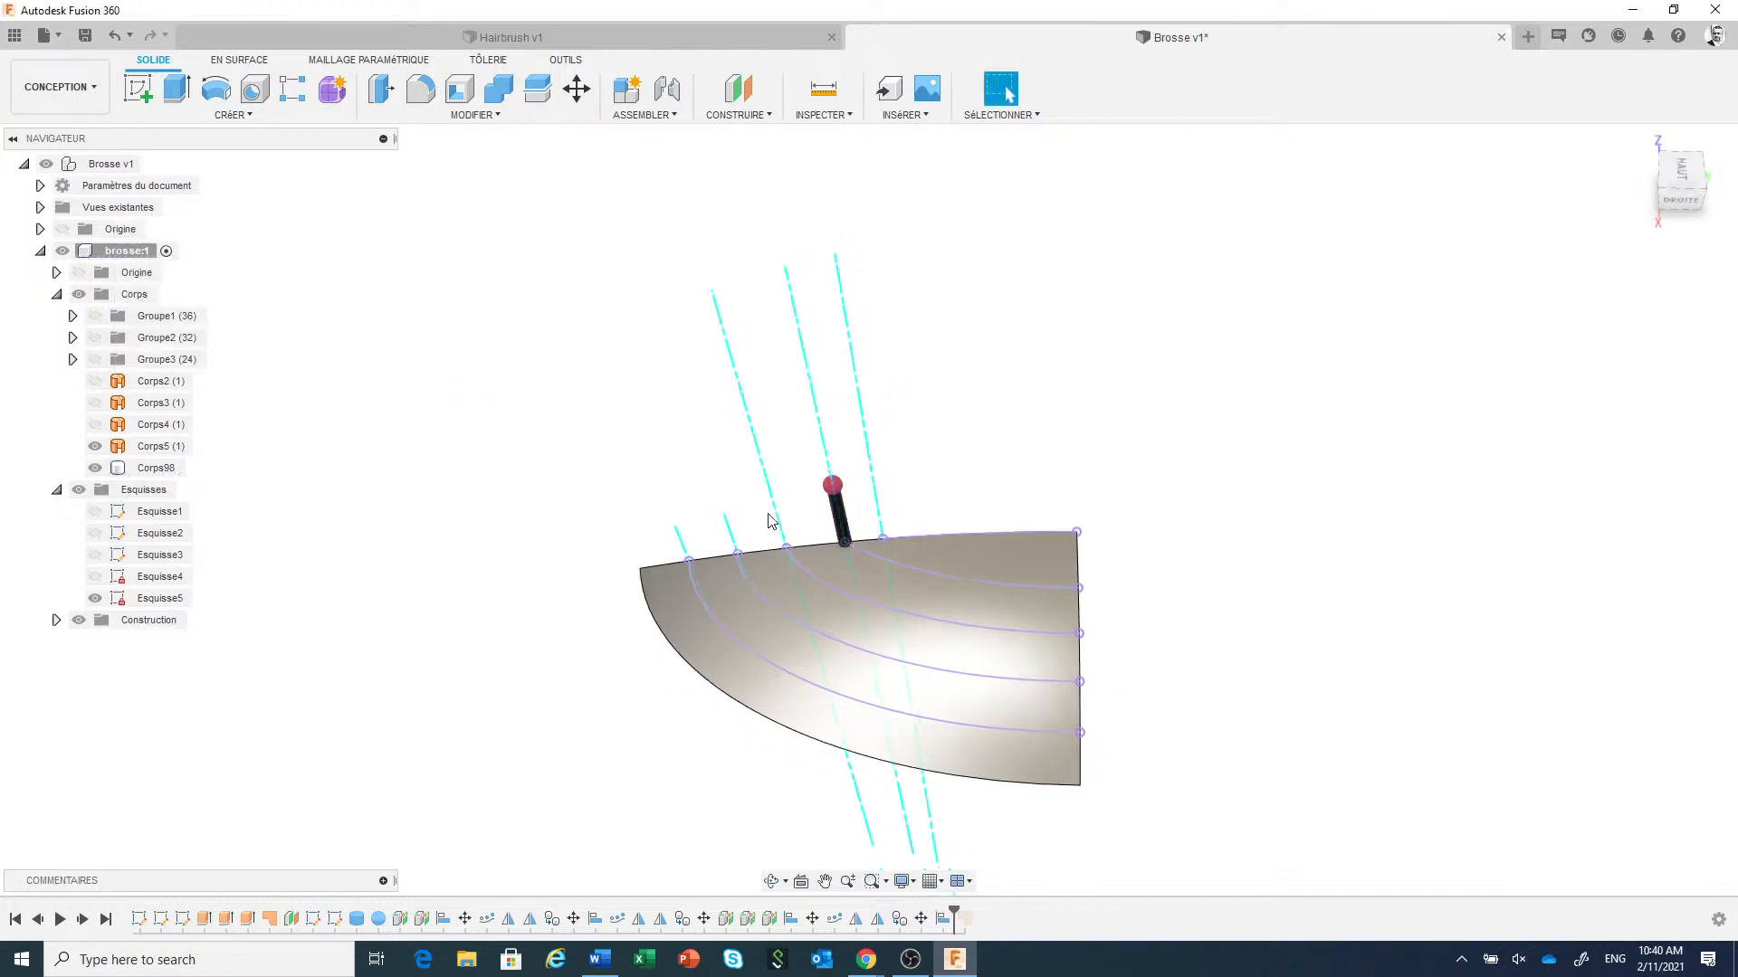
Move the aligned bristle Corps98 slightly up along its axis in the left view so its base sits just at the shell's surface.
left_click(1678, 201)
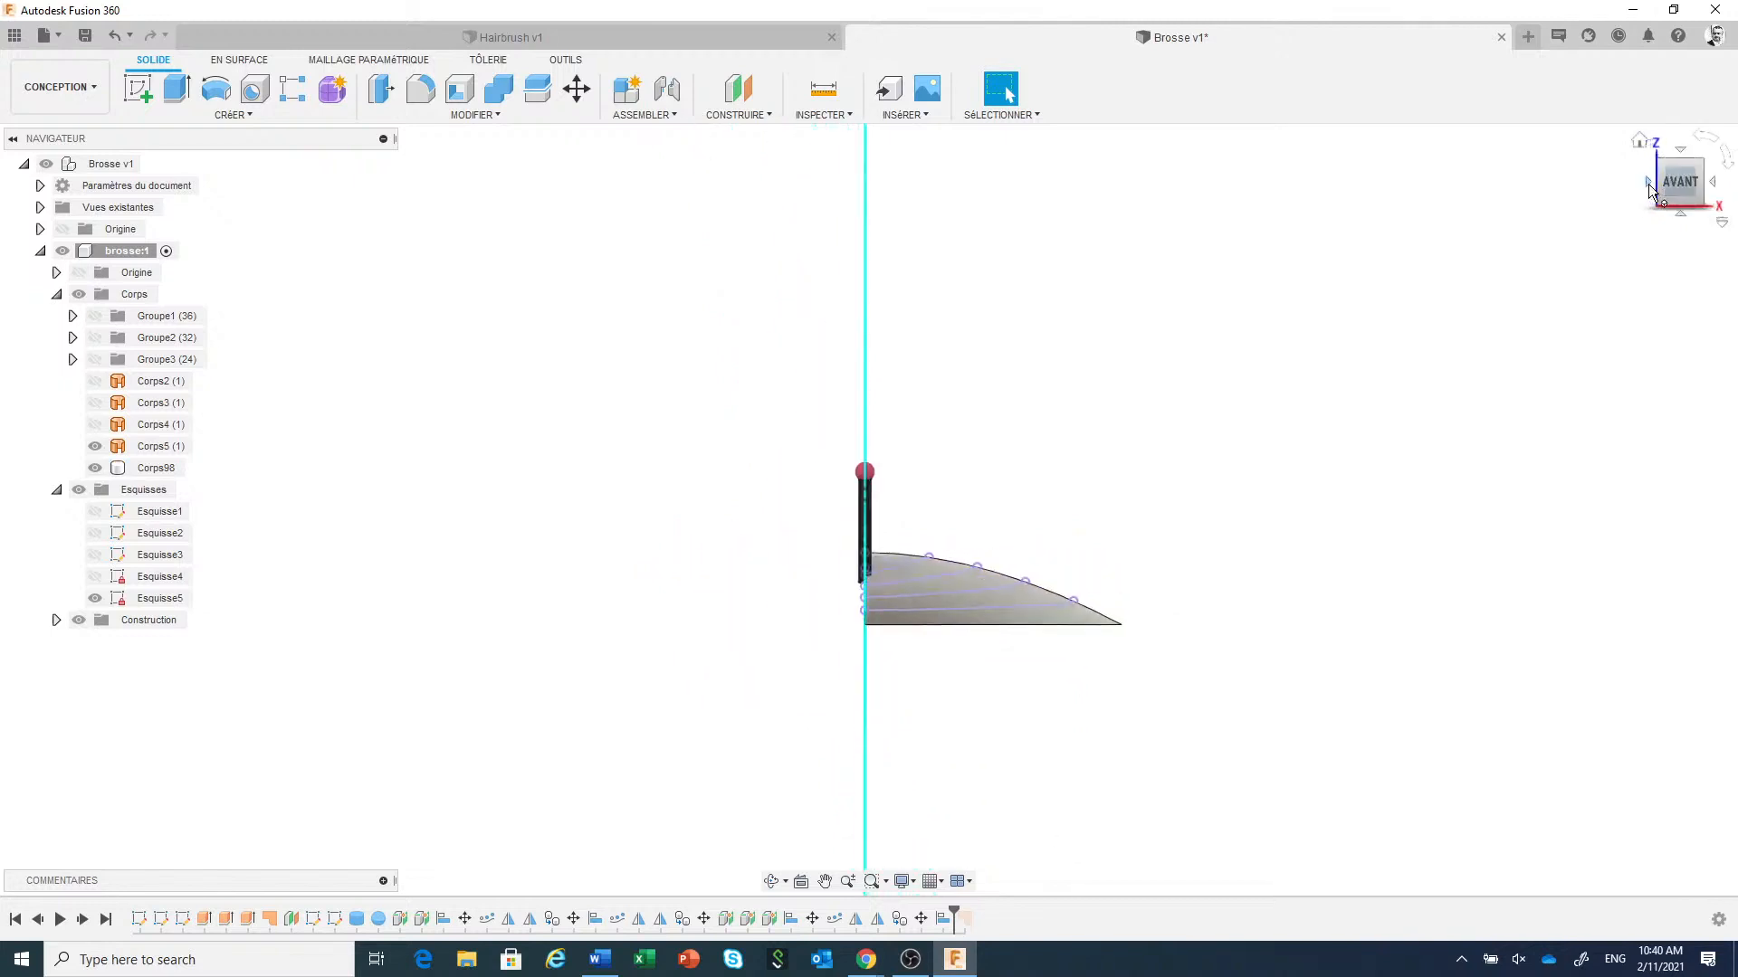
left_click(1649, 182)
scroll(916, 575, "up", 10)
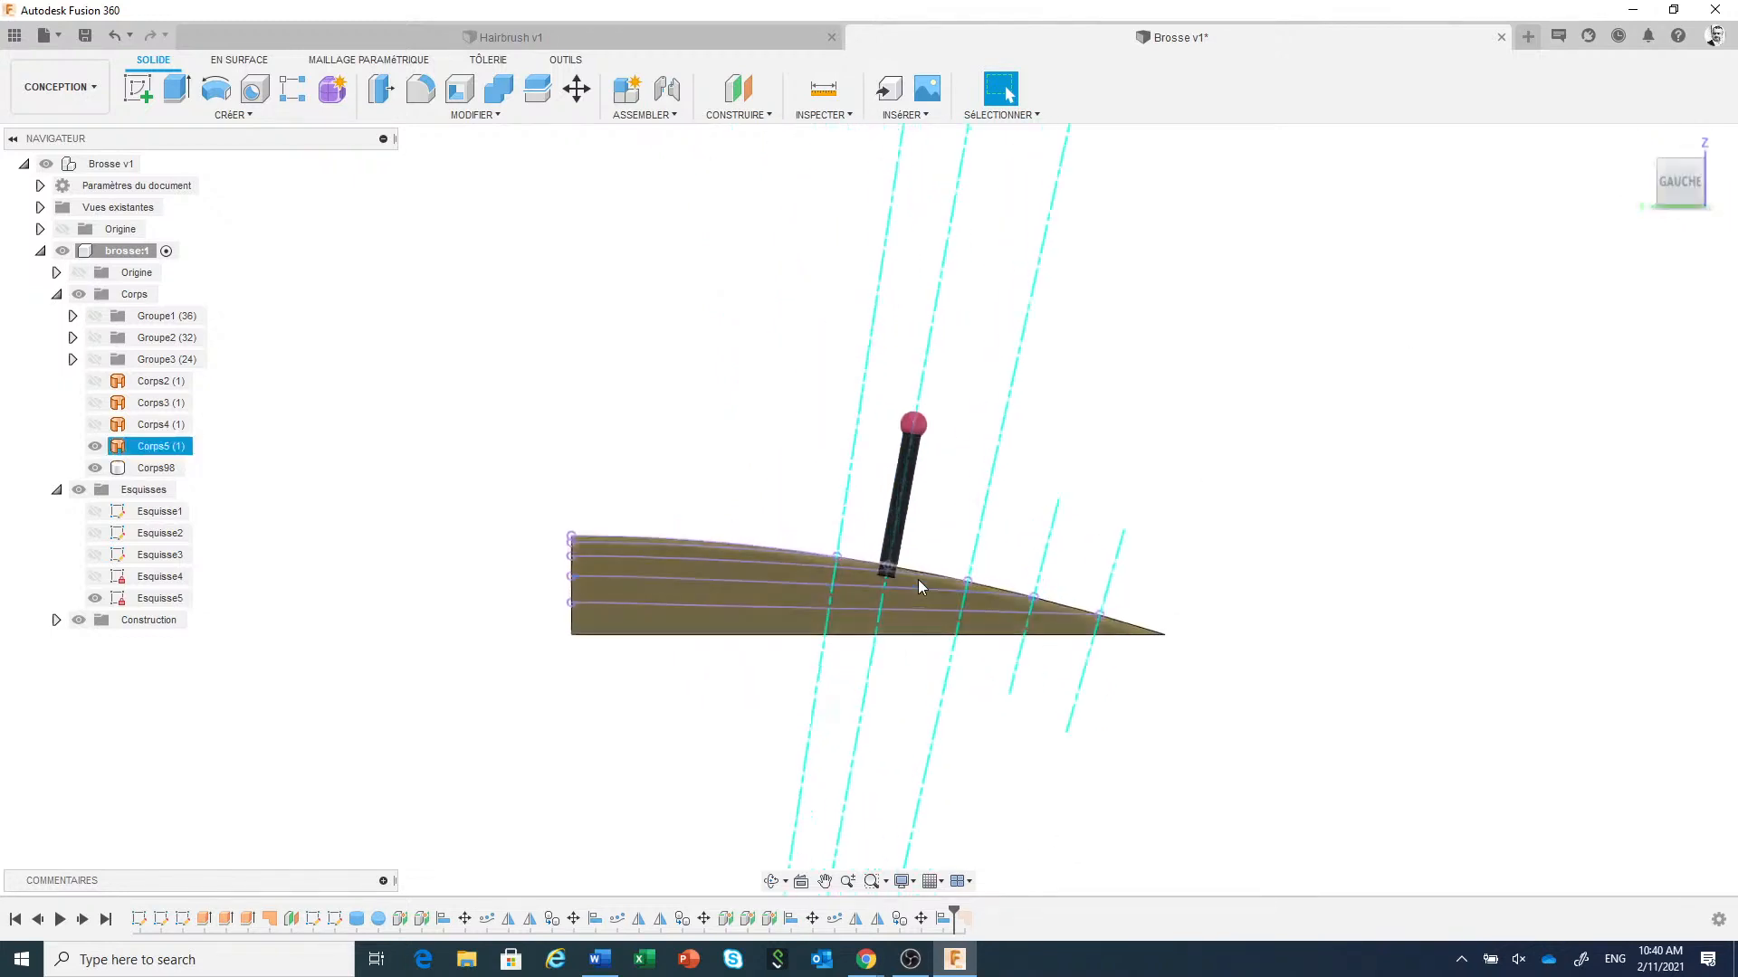
scroll(917, 562, "up", 2)
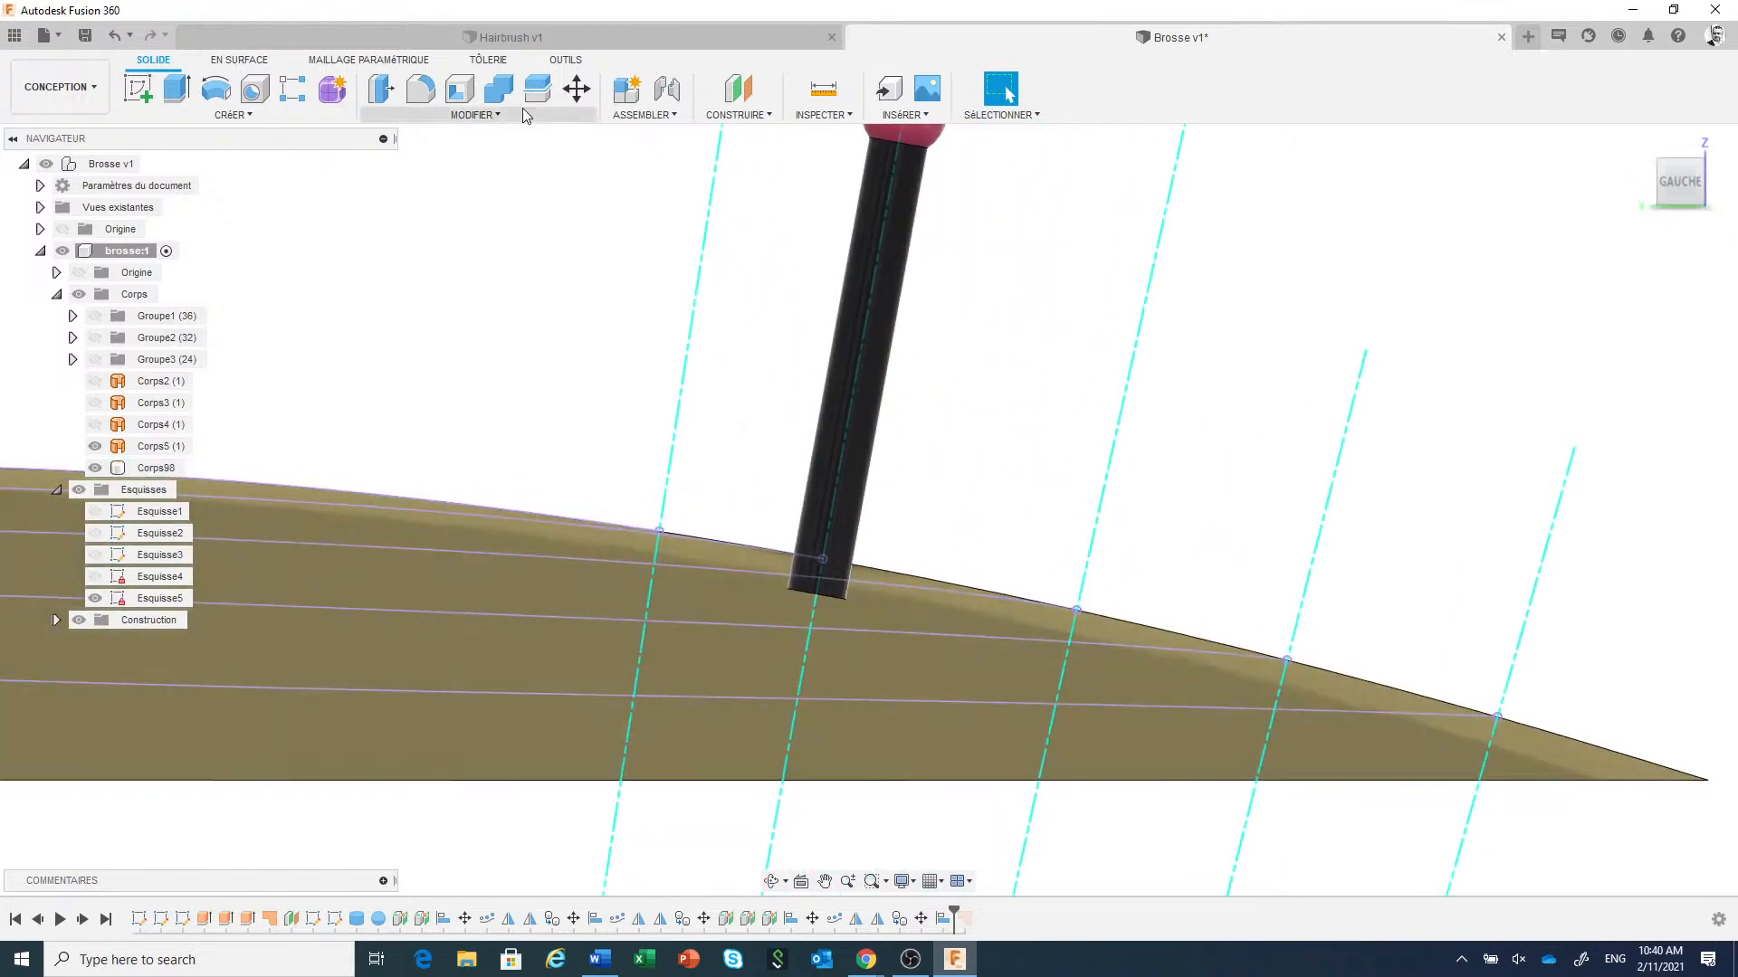
left_click(577, 88)
left_click(856, 441)
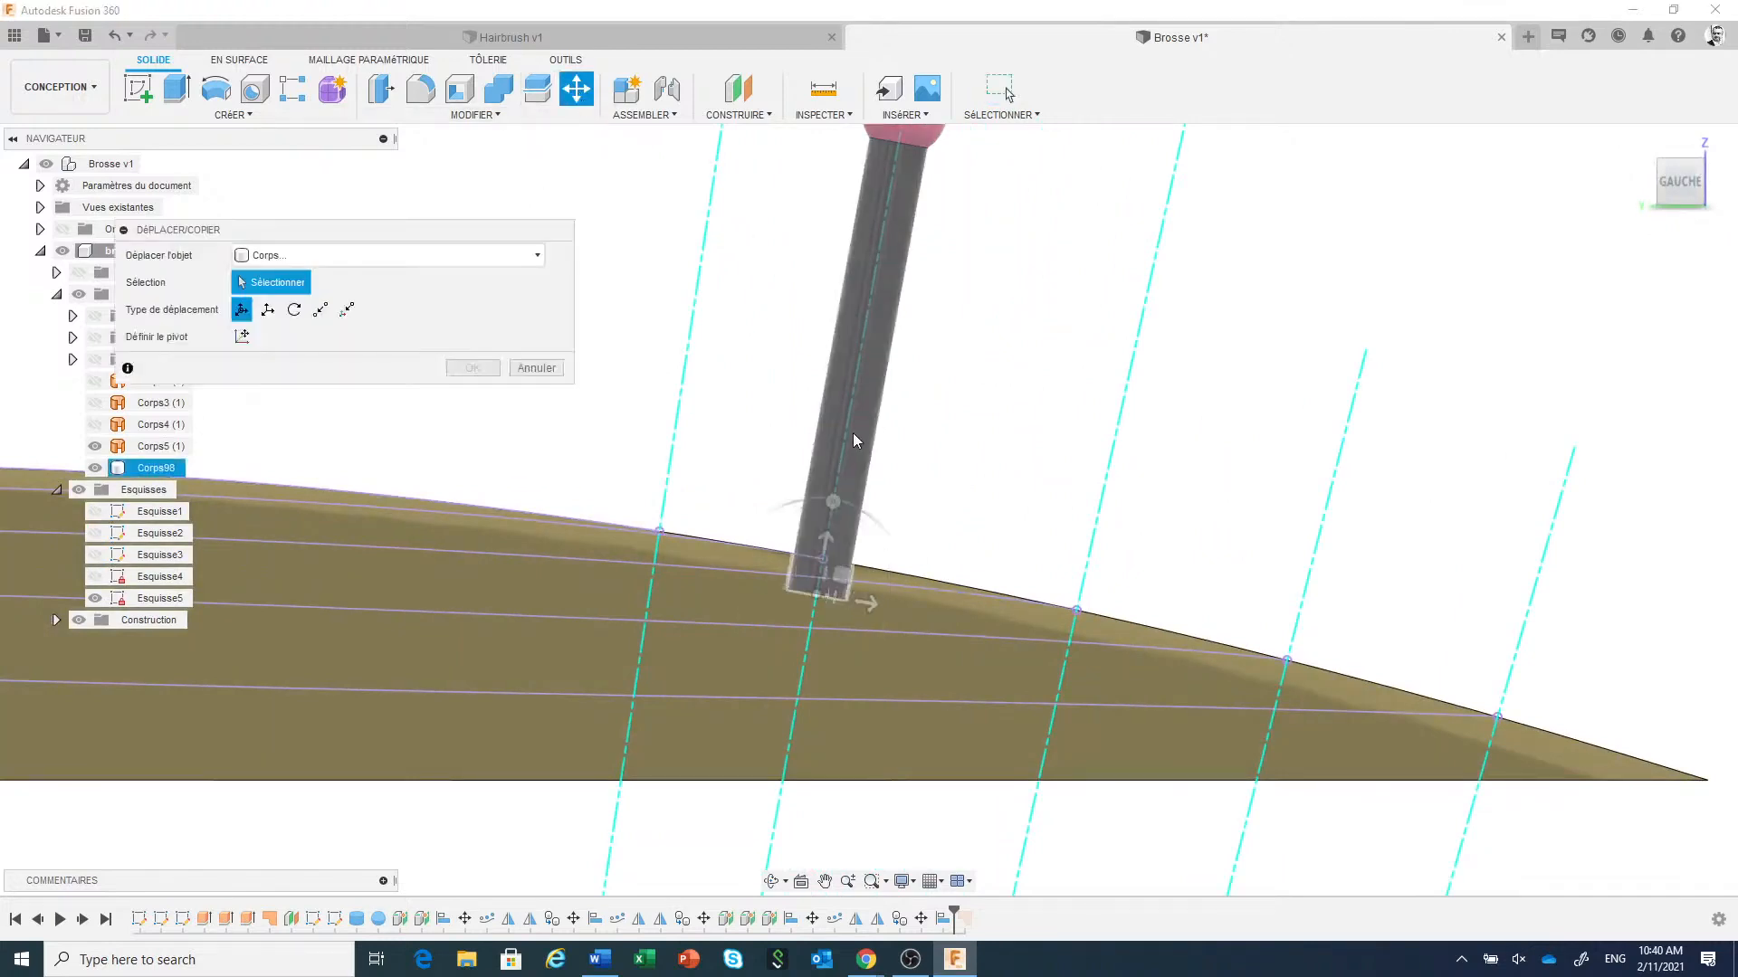
left_click(852, 368)
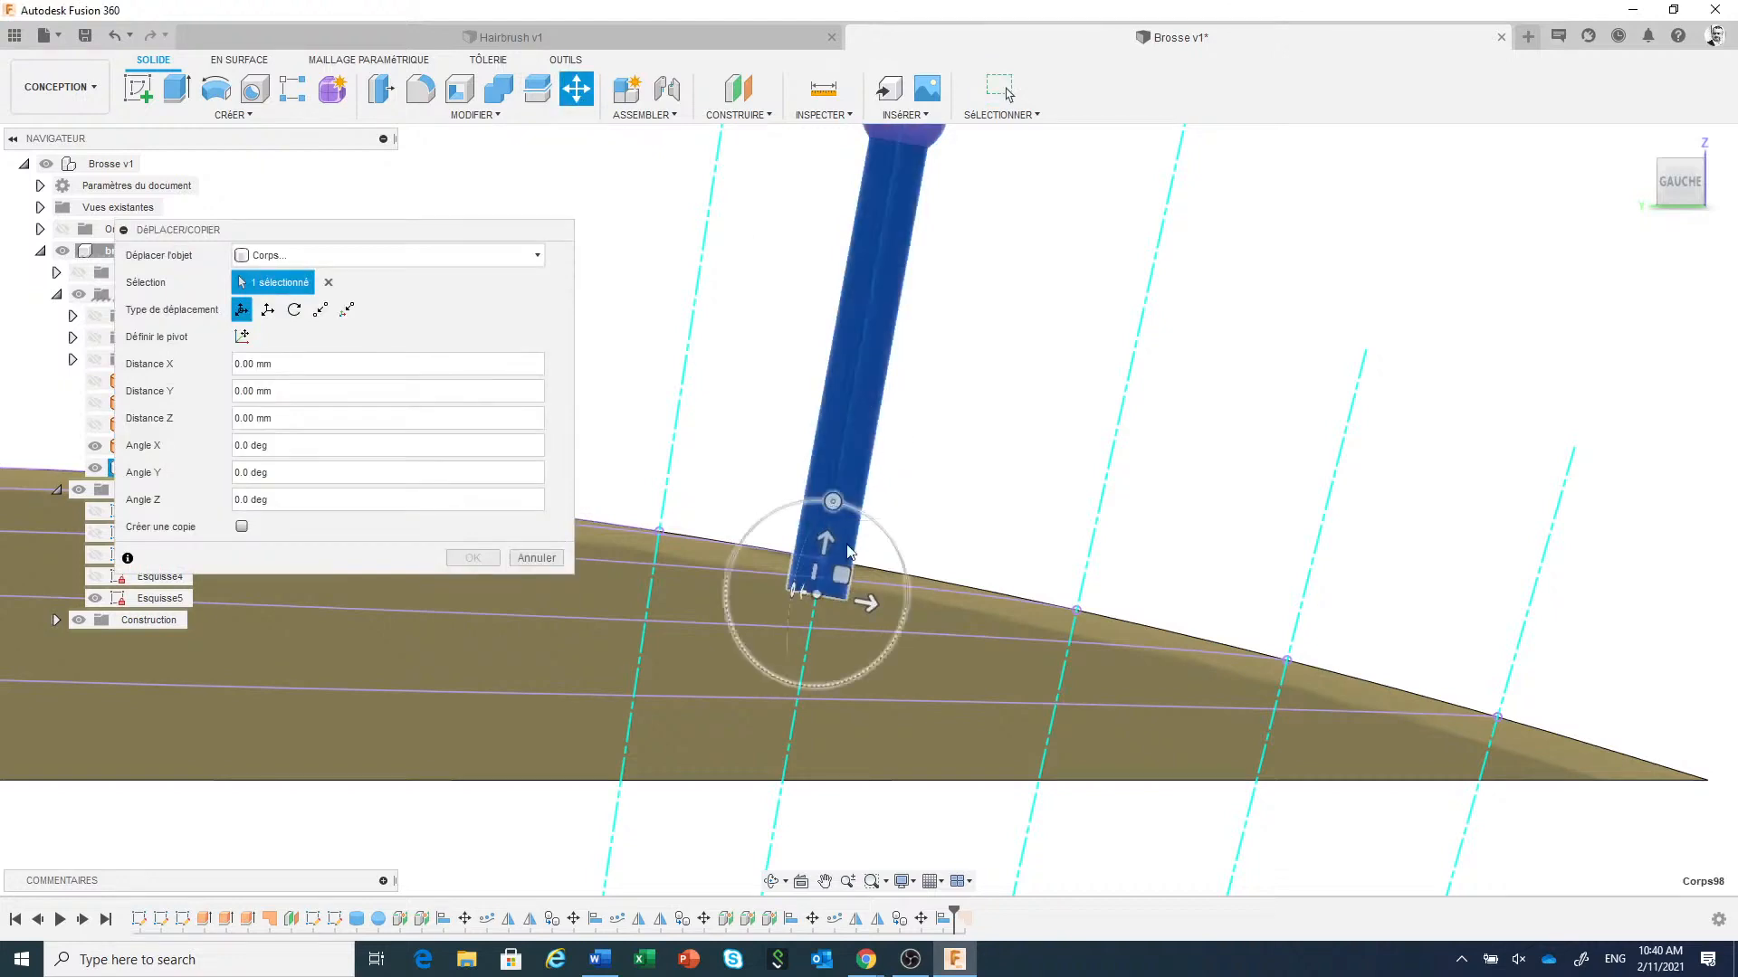
left_click_drag(824, 543, 828, 507)
left_click(471, 559)
scroll(859, 571, "down", 5)
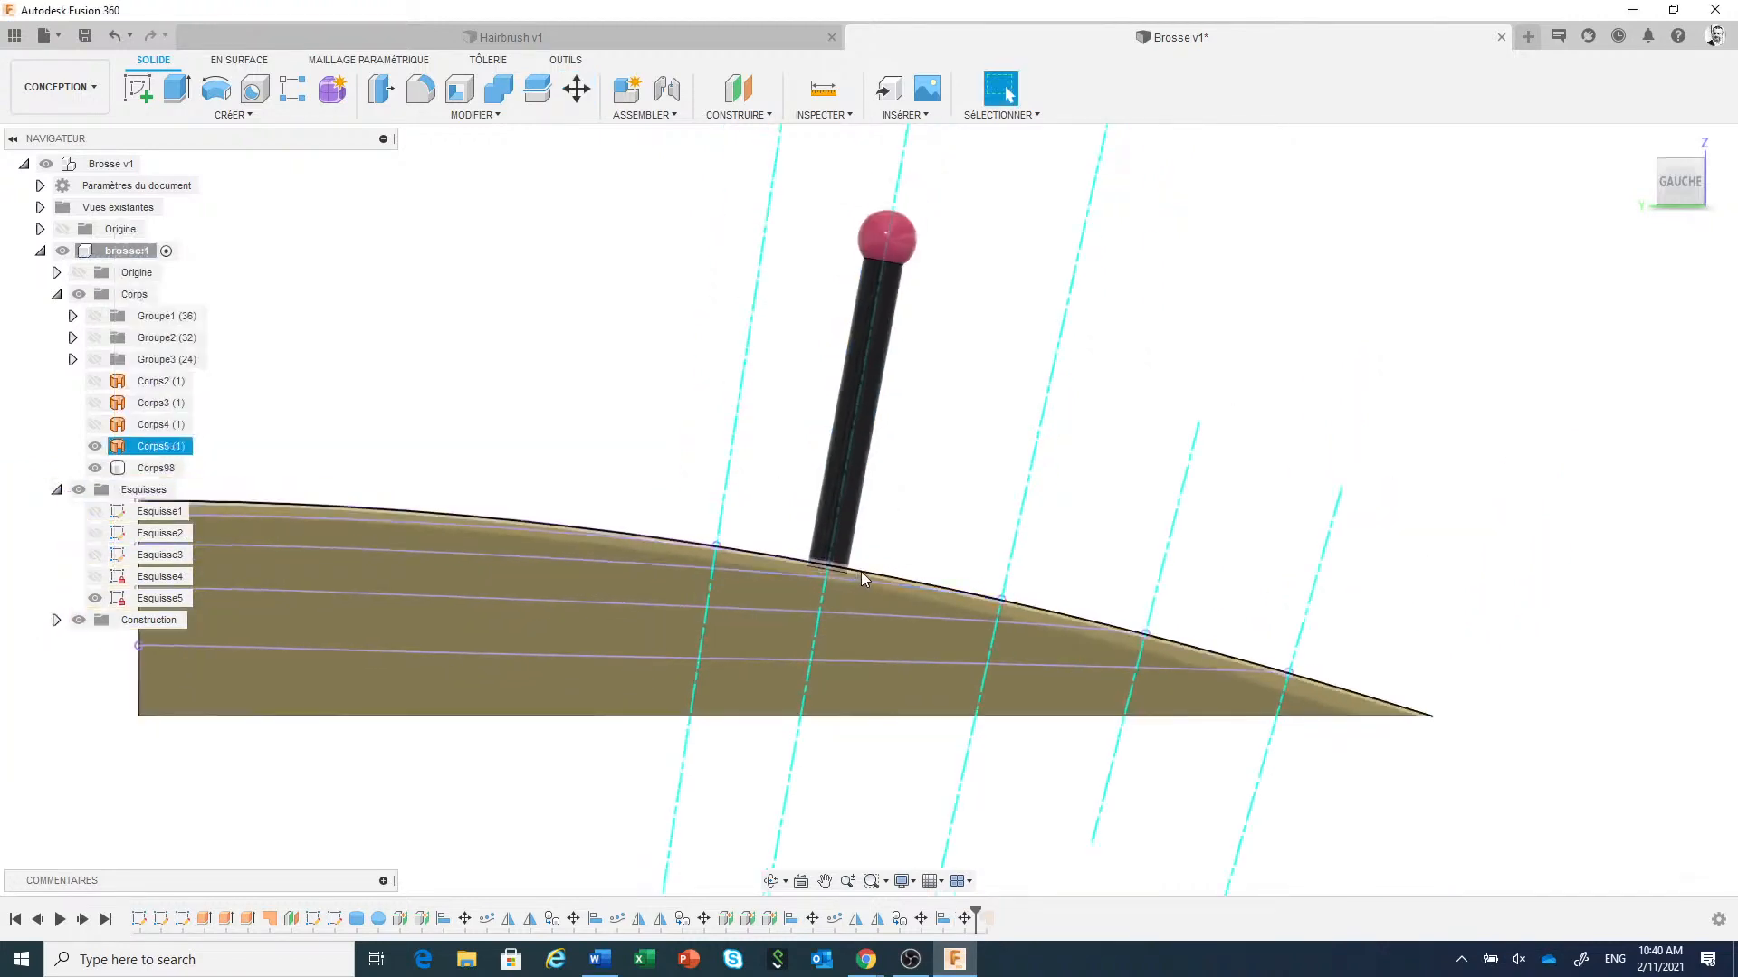
middle_click_drag(1077, 512, 996, 590, "shift")
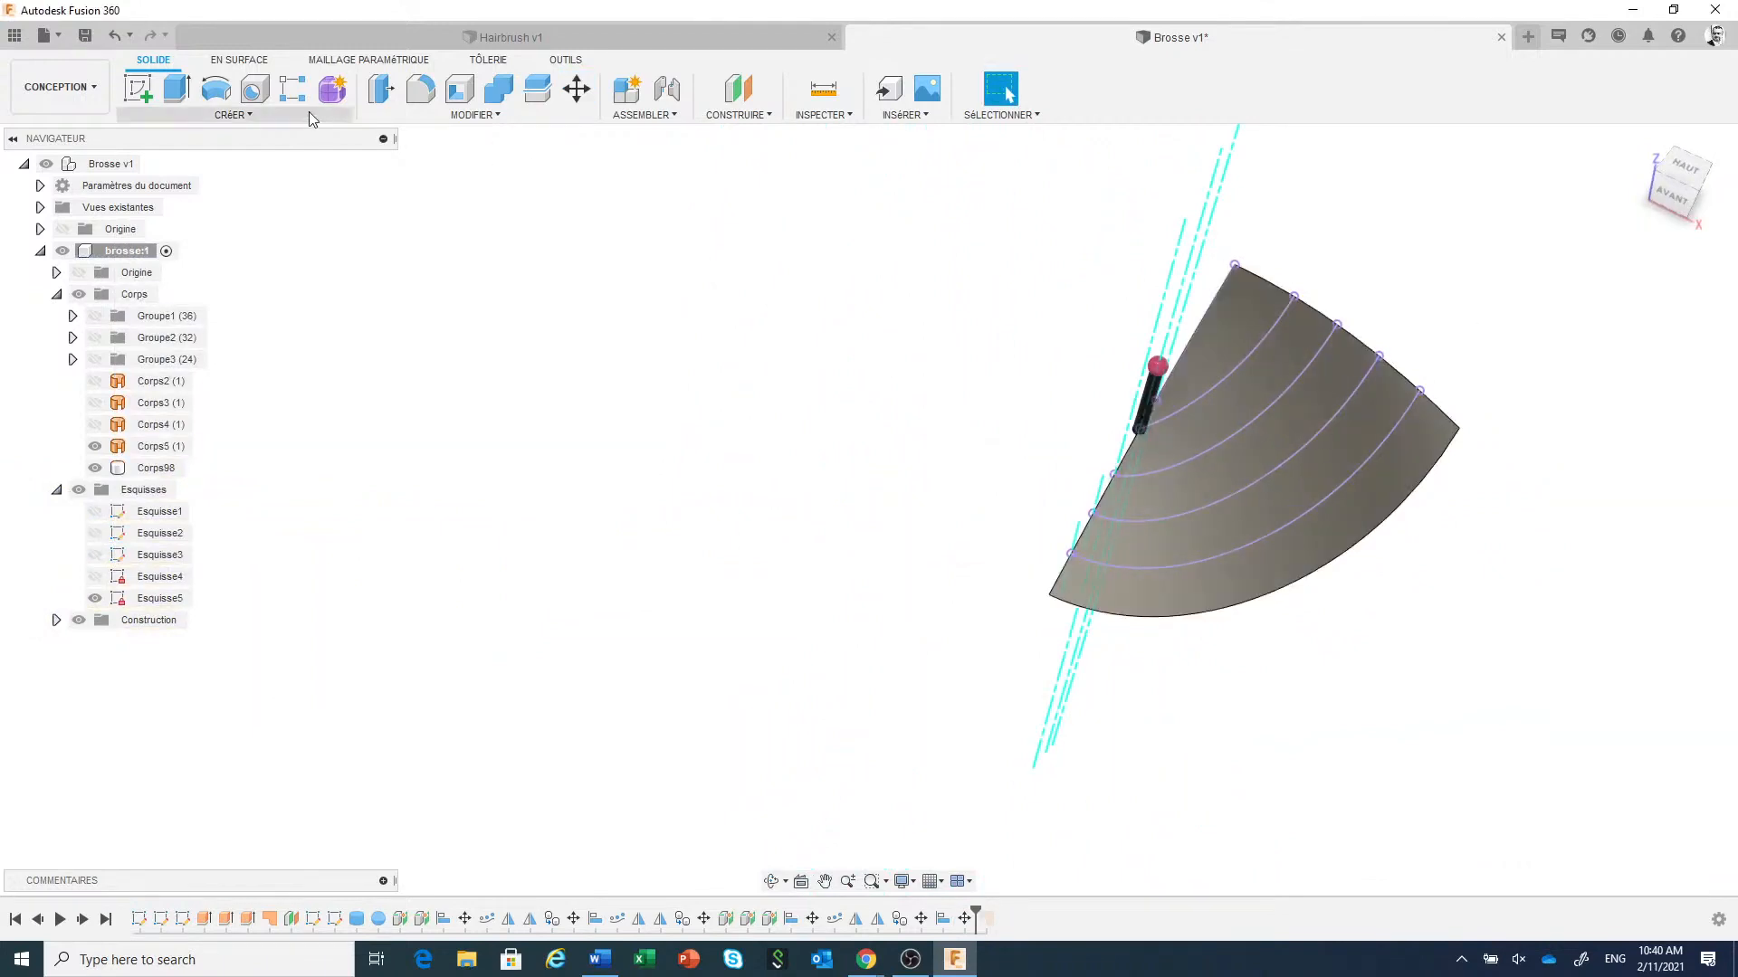
left_click(281, 116)
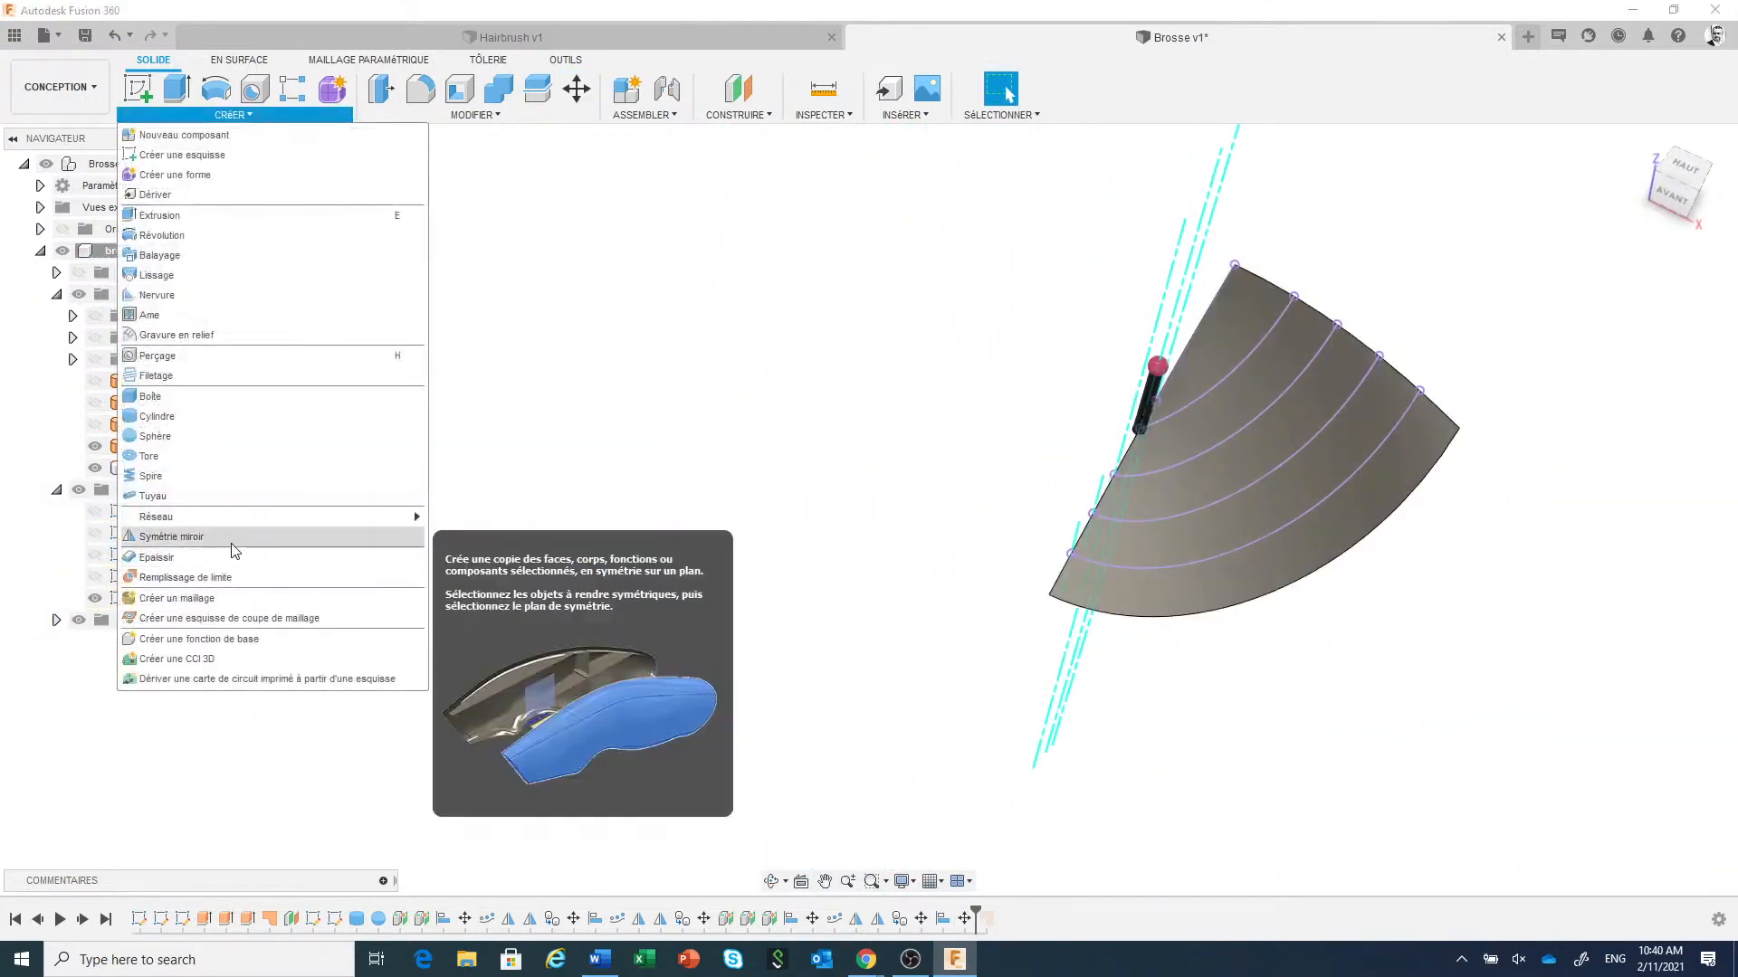
left_click(235, 537)
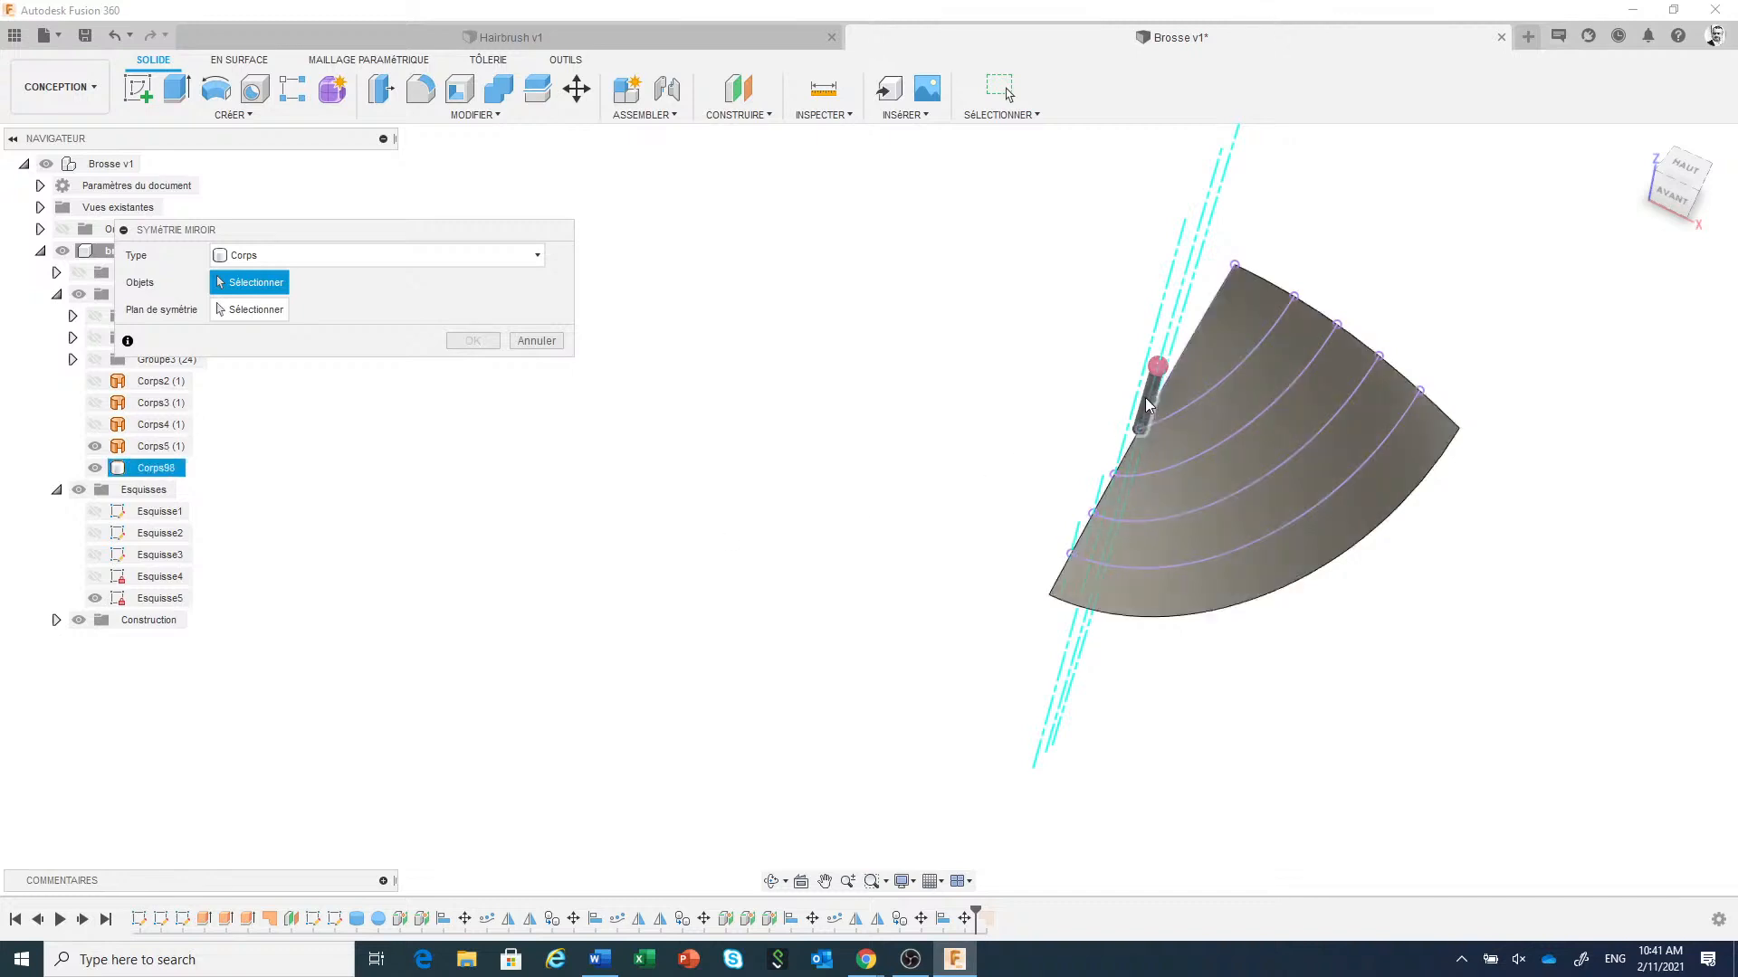
left_click(554, 343)
Create a pattern on path of the spare bristle body Corps98 along the fourth quarter path, over a distance of 30.465 mm.
left_click(205, 112)
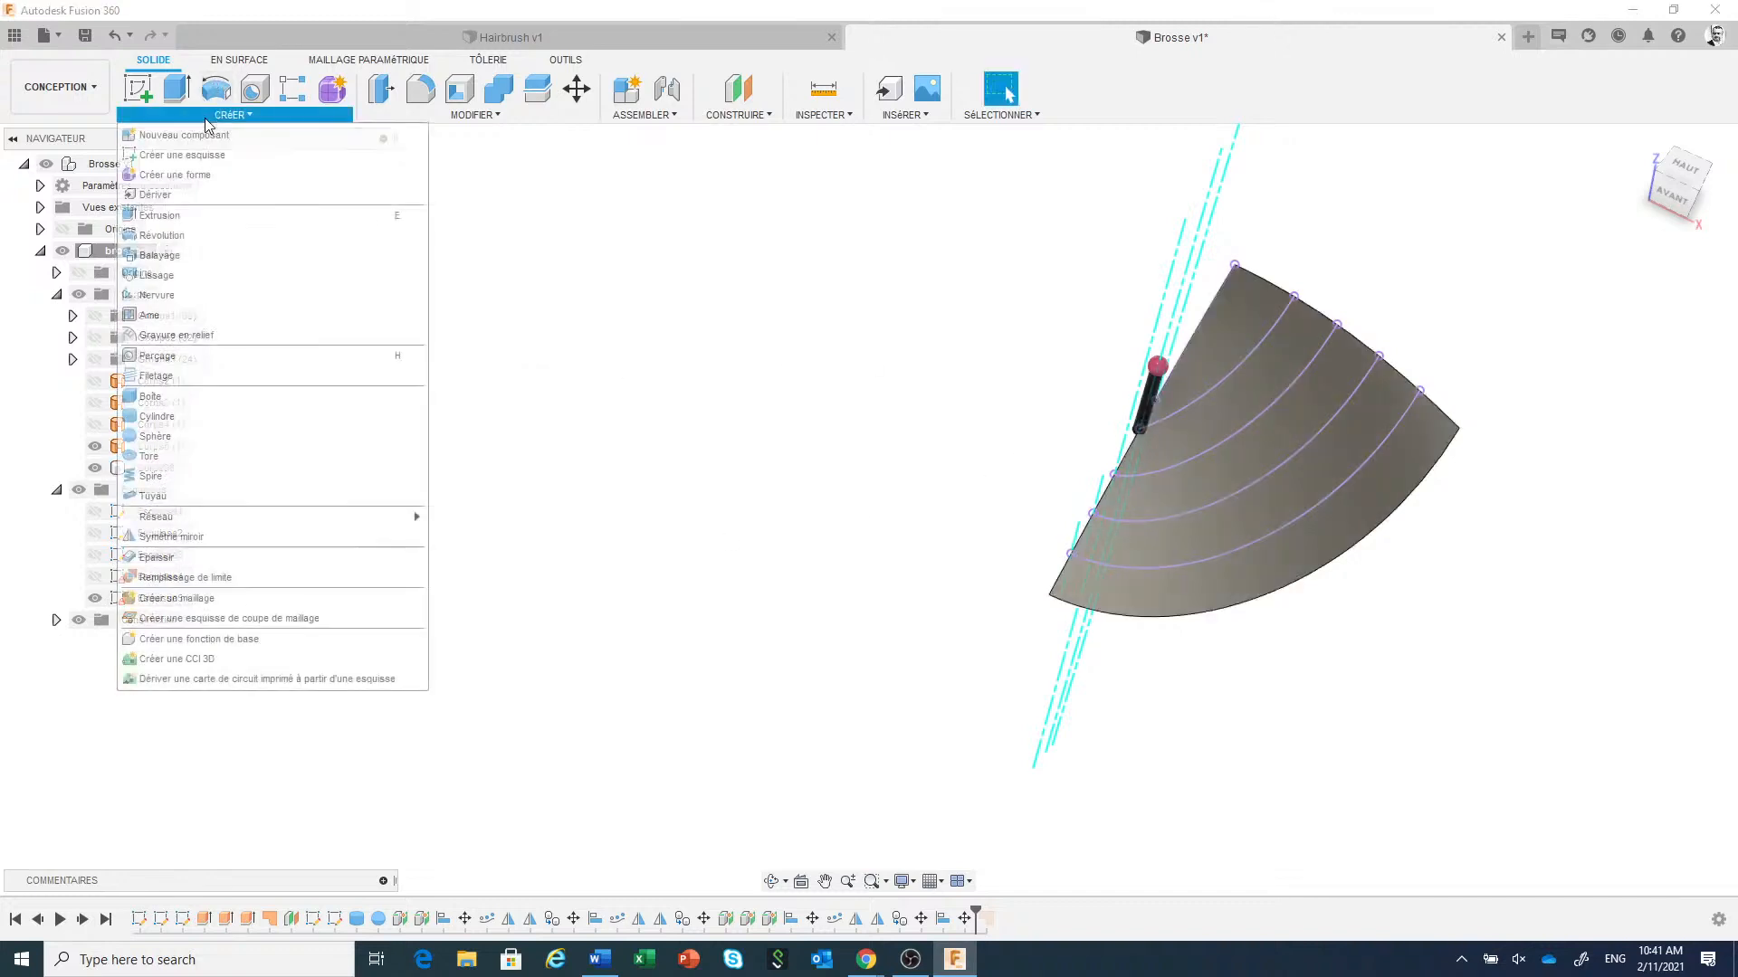
mouse_move(268, 531)
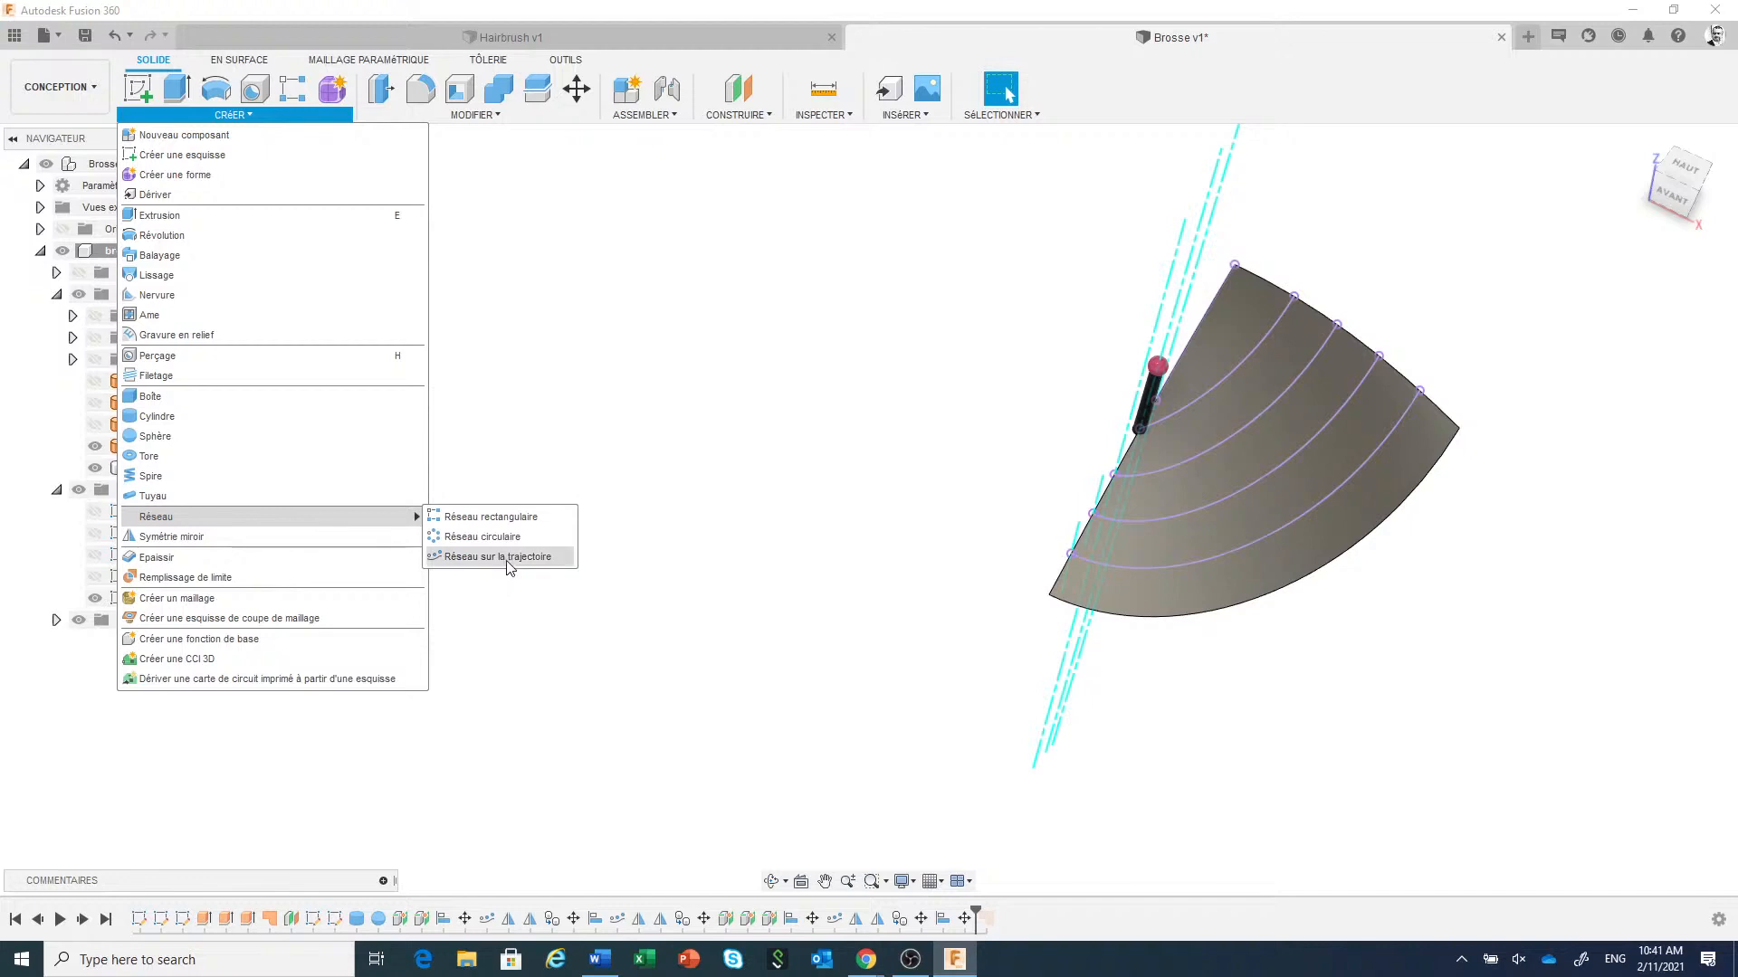
left_click(503, 565)
left_click(1143, 406)
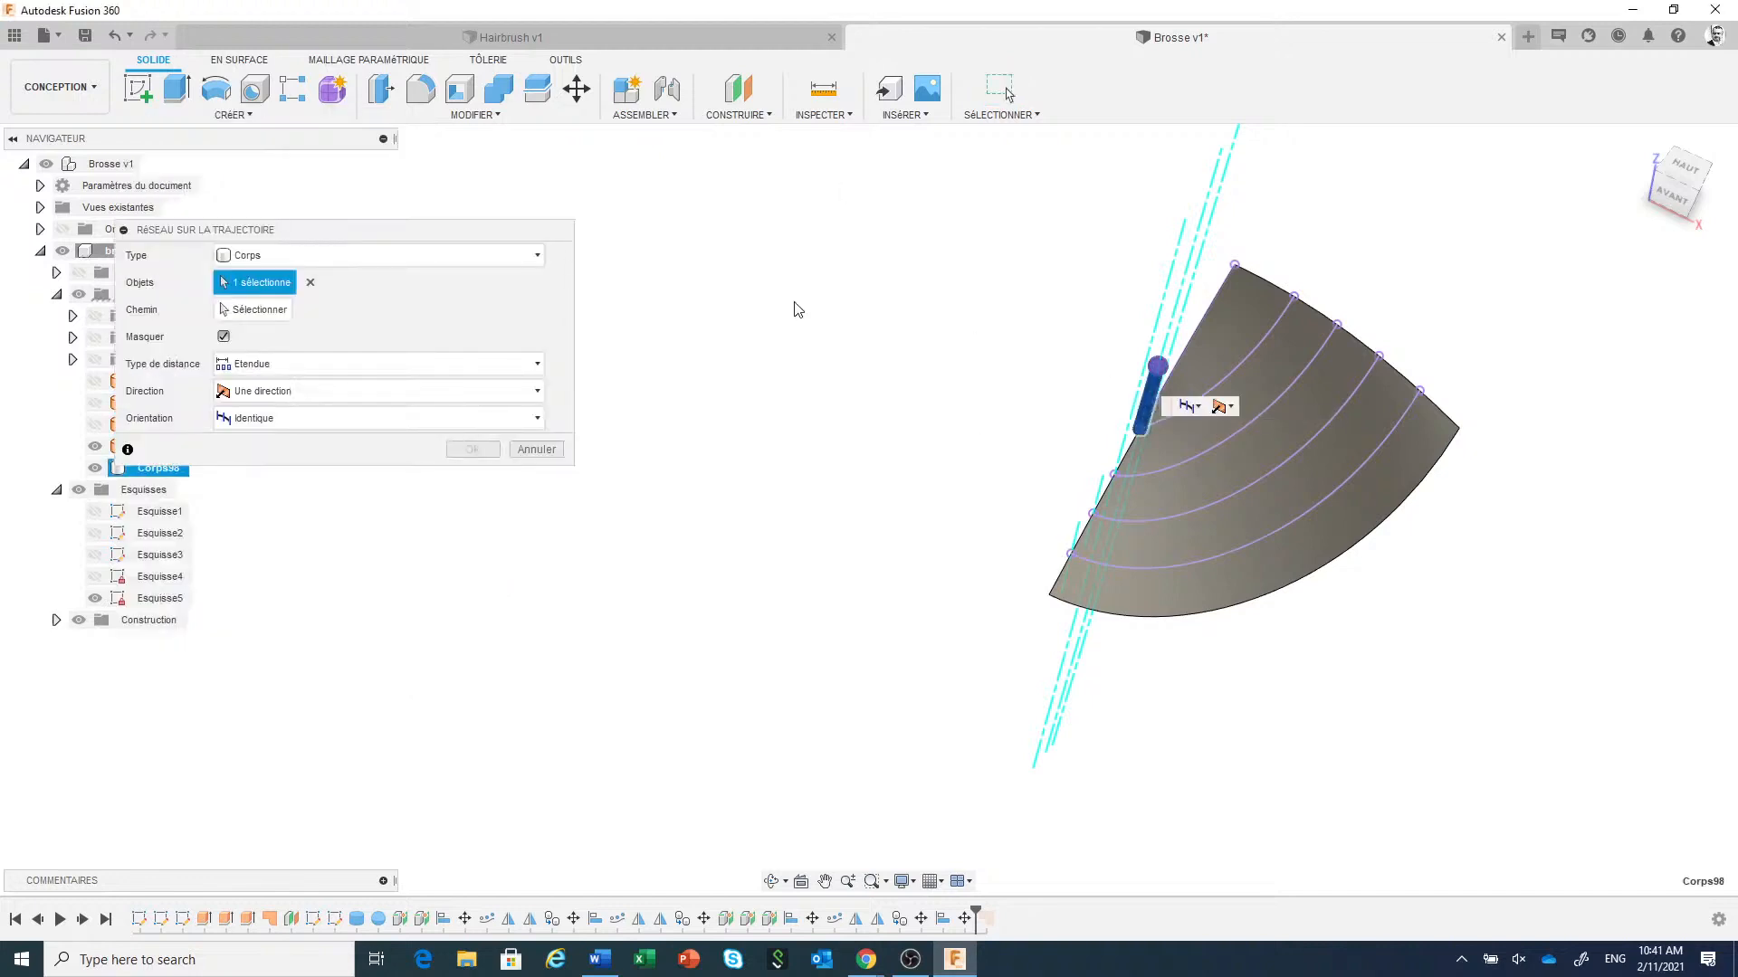
left_click(1215, 377)
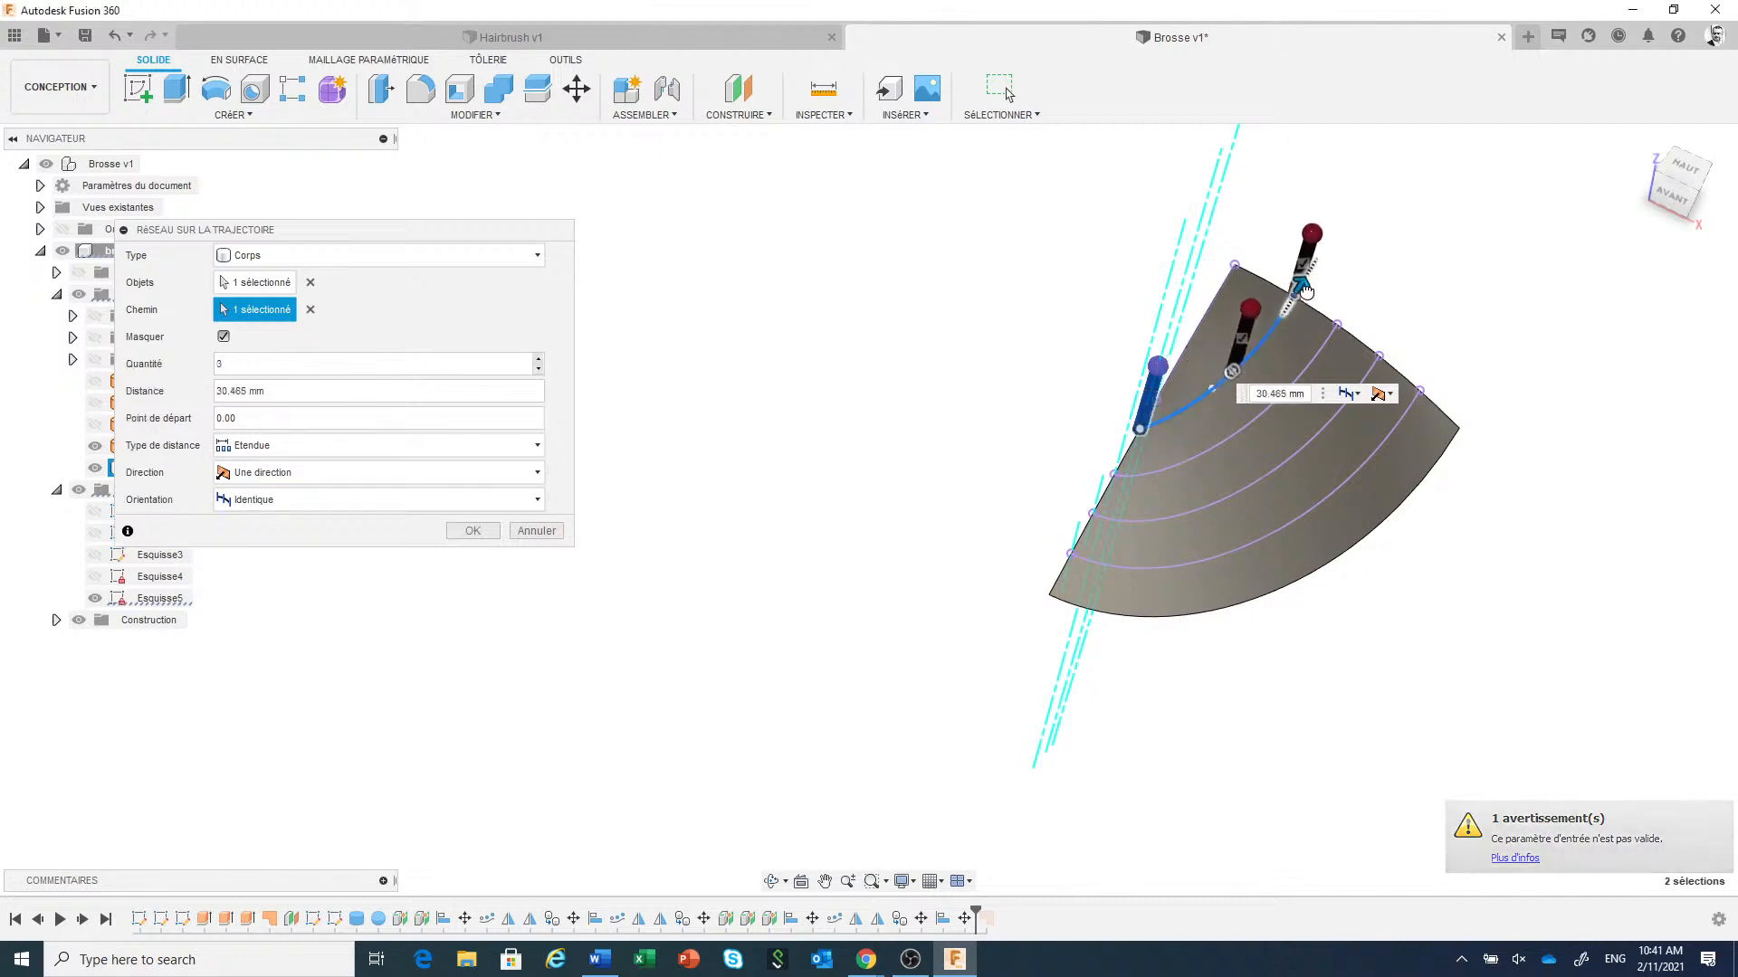
left_click(467, 531)
Edit the fourth path's bristle pattern to six instances and make their orientation follow the path direction.
right_click(986, 919)
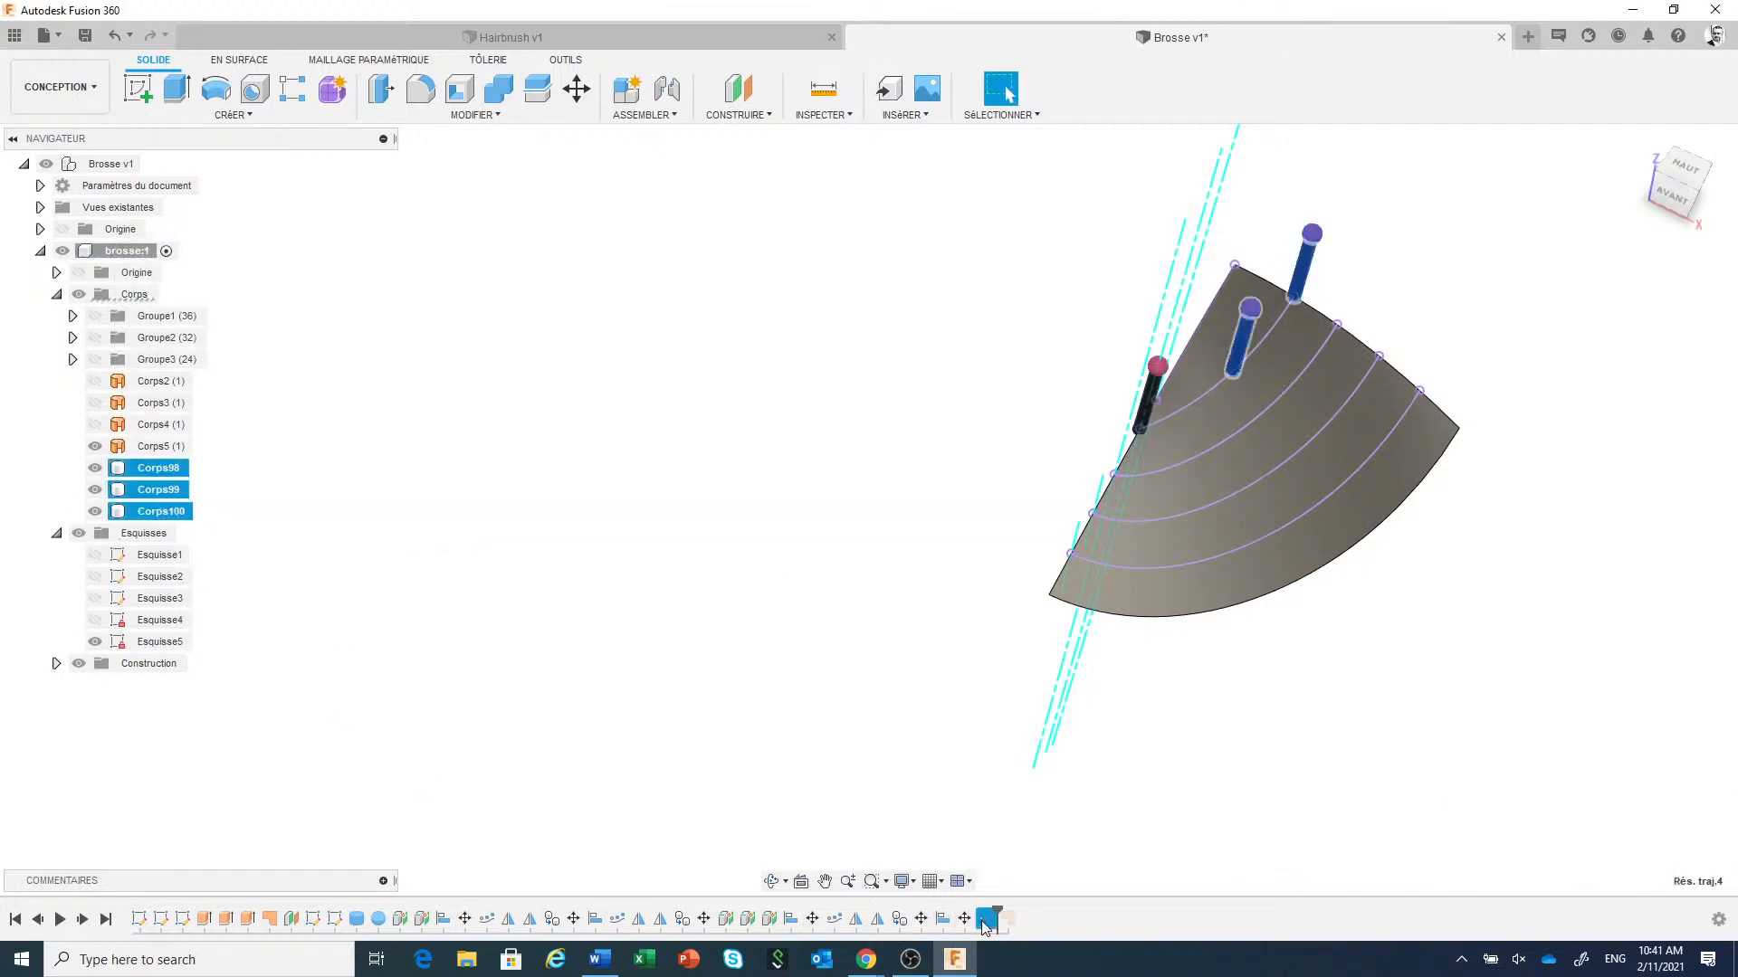
left_click(1036, 769)
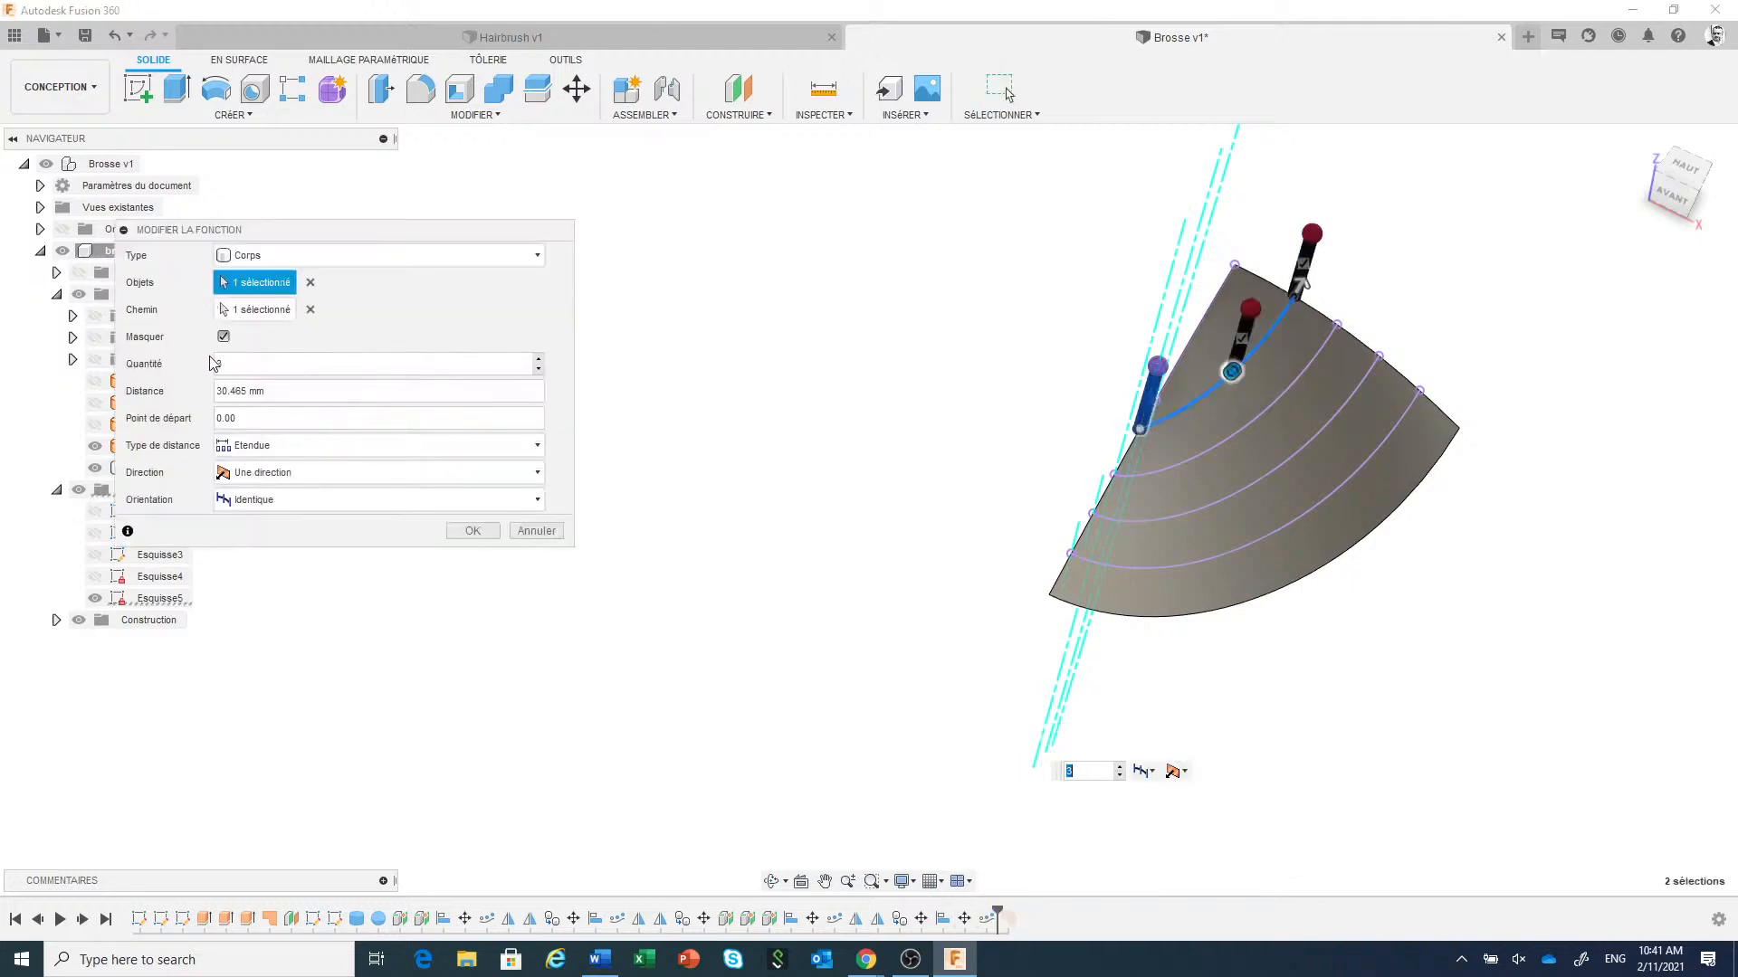
left_click_drag(253, 367, 158, 366)
left_click(1665, 196)
left_click(1716, 190)
left_click(446, 503)
left_click(355, 551)
left_click(472, 532)
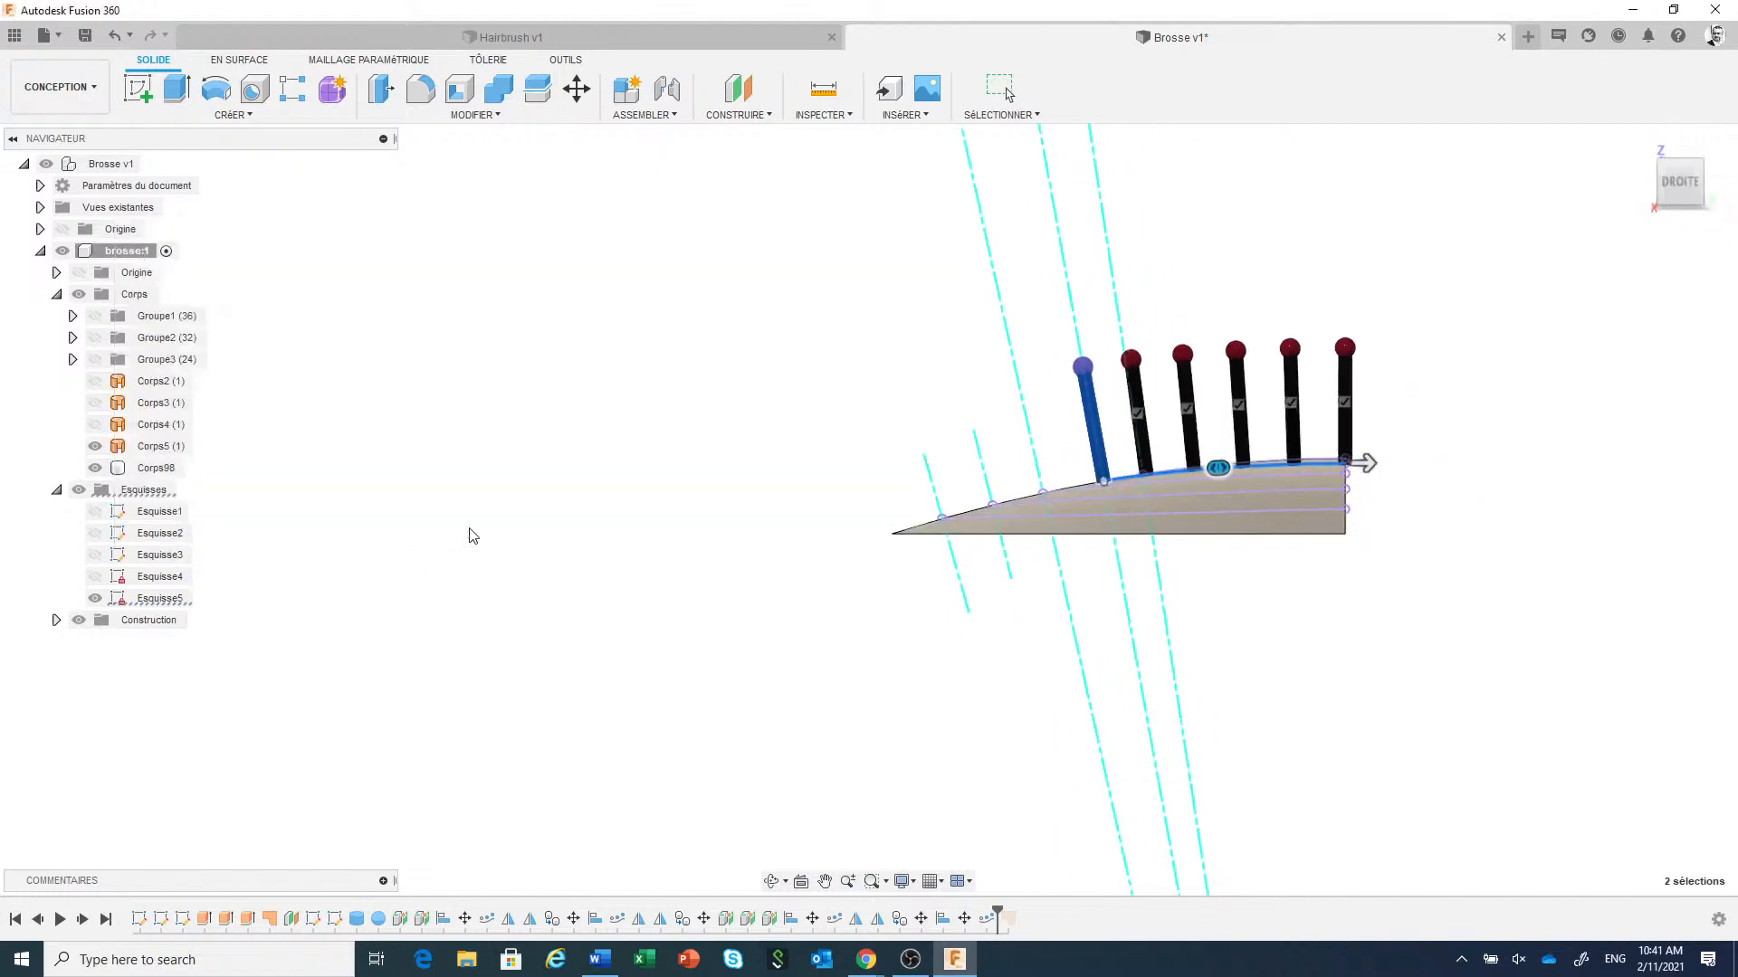
Mirror the five bristles Corps98 to Corps102 as new bodies across the XZ origin plane, leaving out the bristle at the path's end.
left_click(1682, 152)
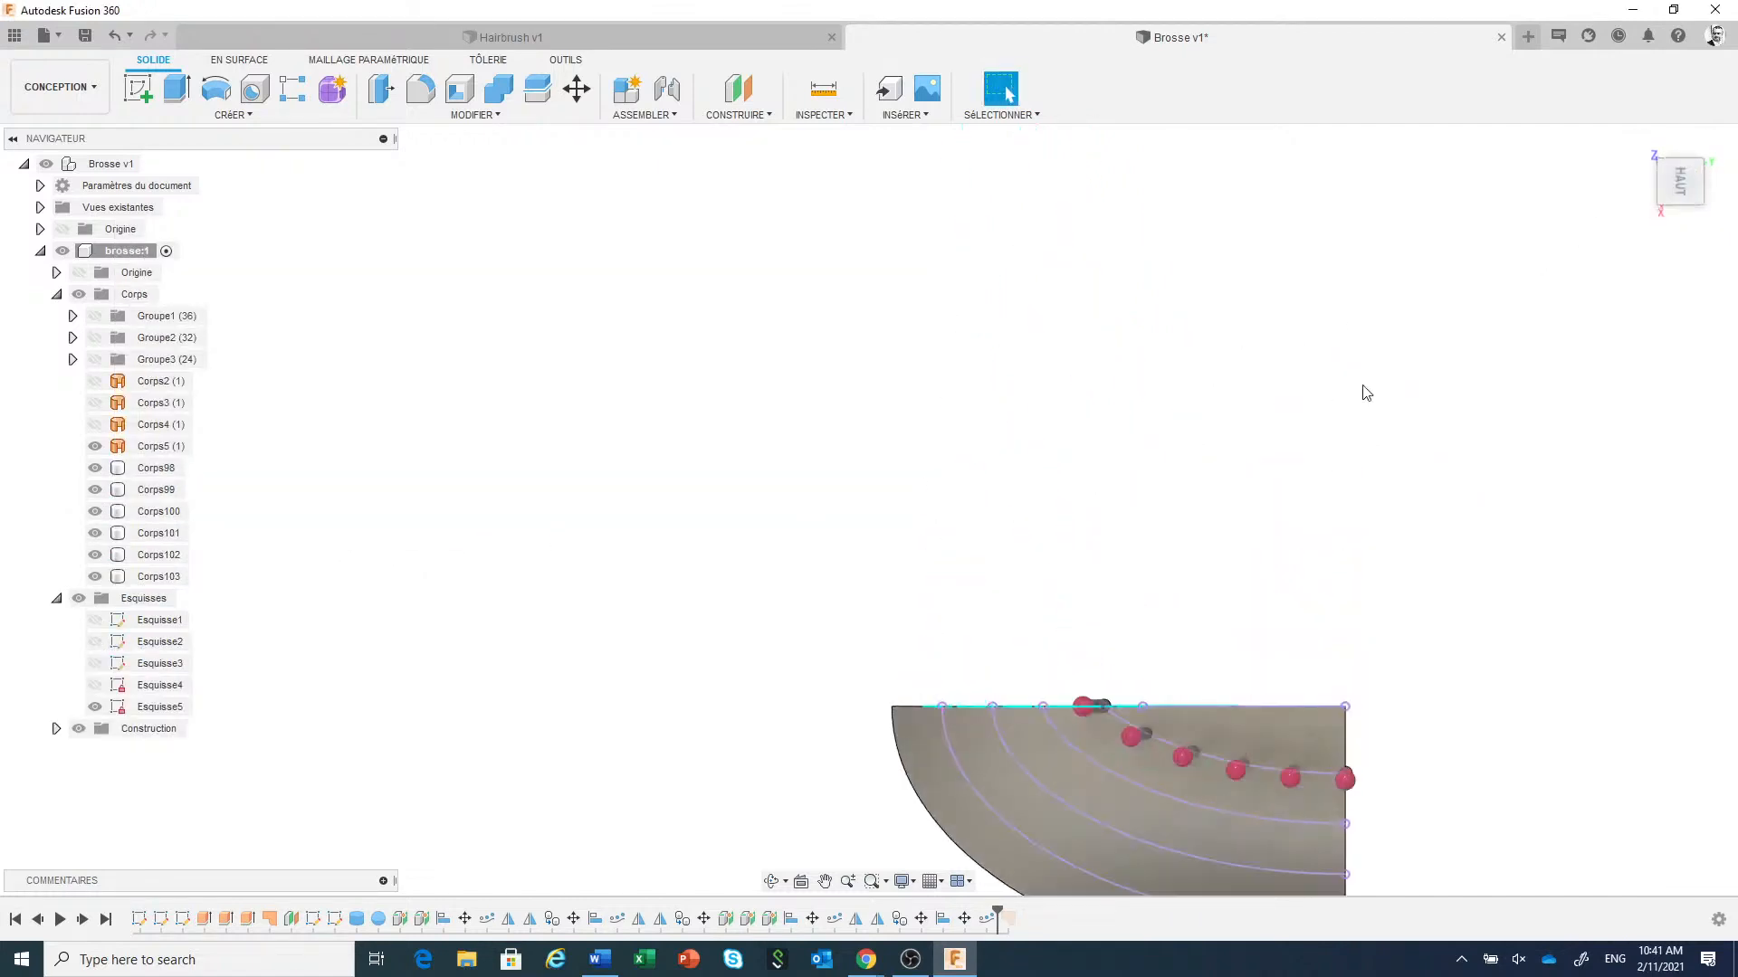
left_click(234, 114)
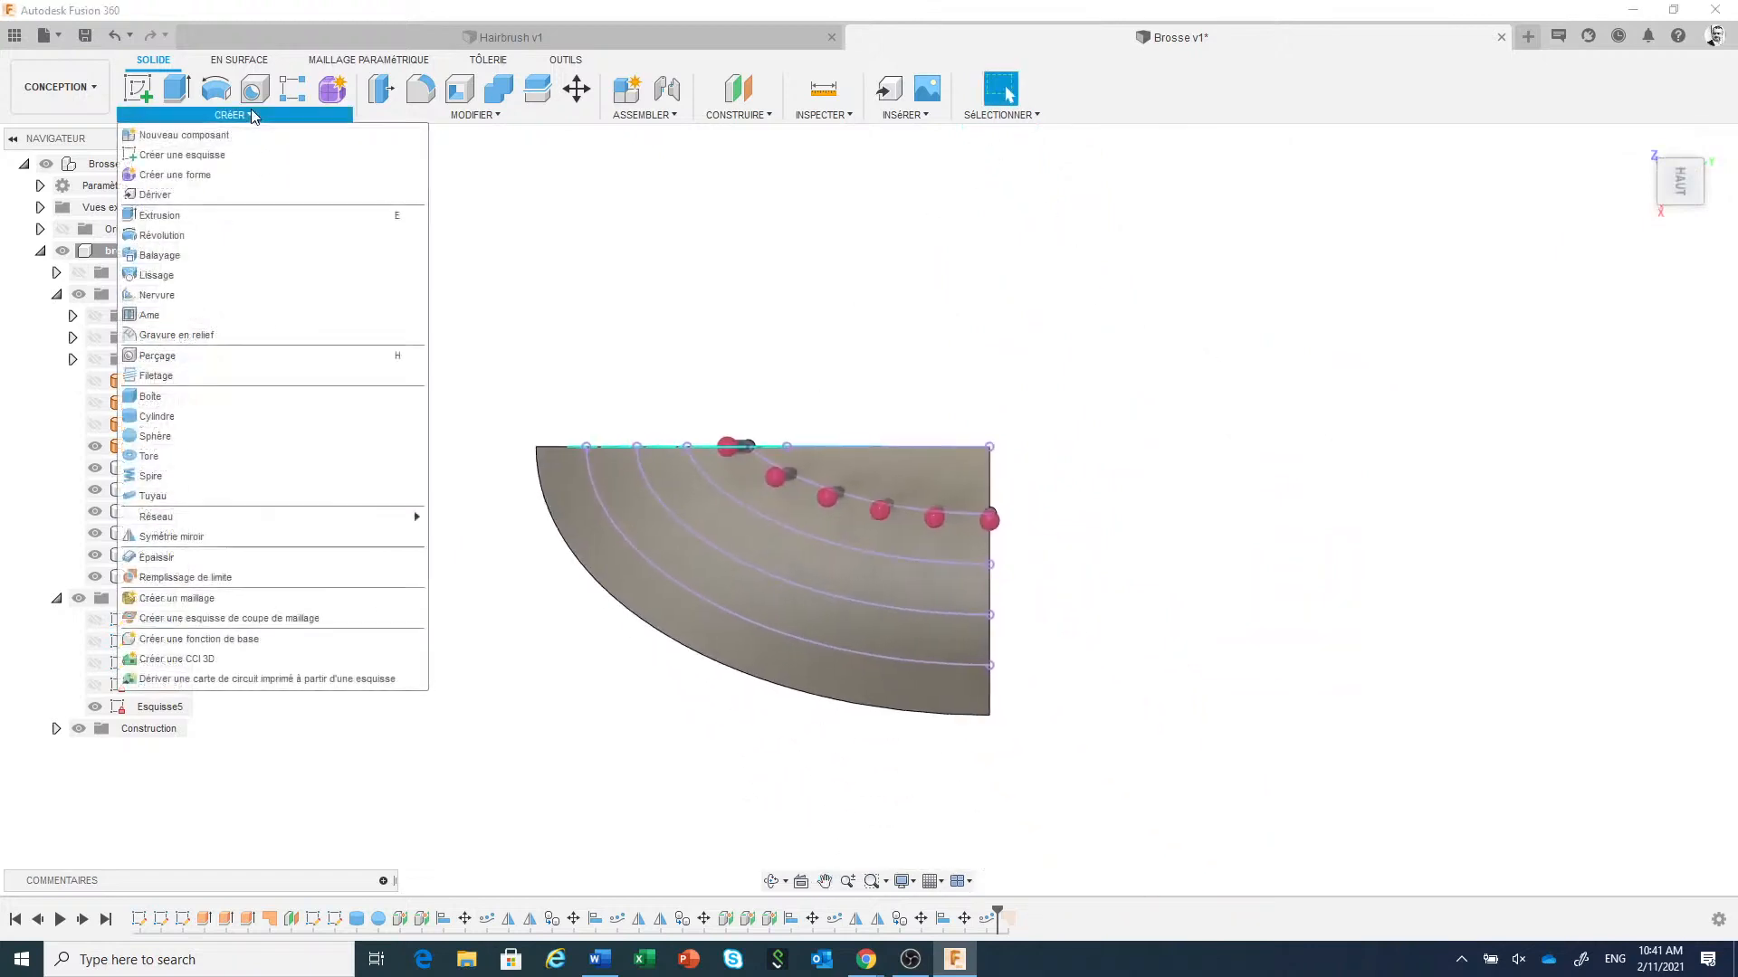
left_click(186, 540)
left_click_drag(629, 556, 971, 405)
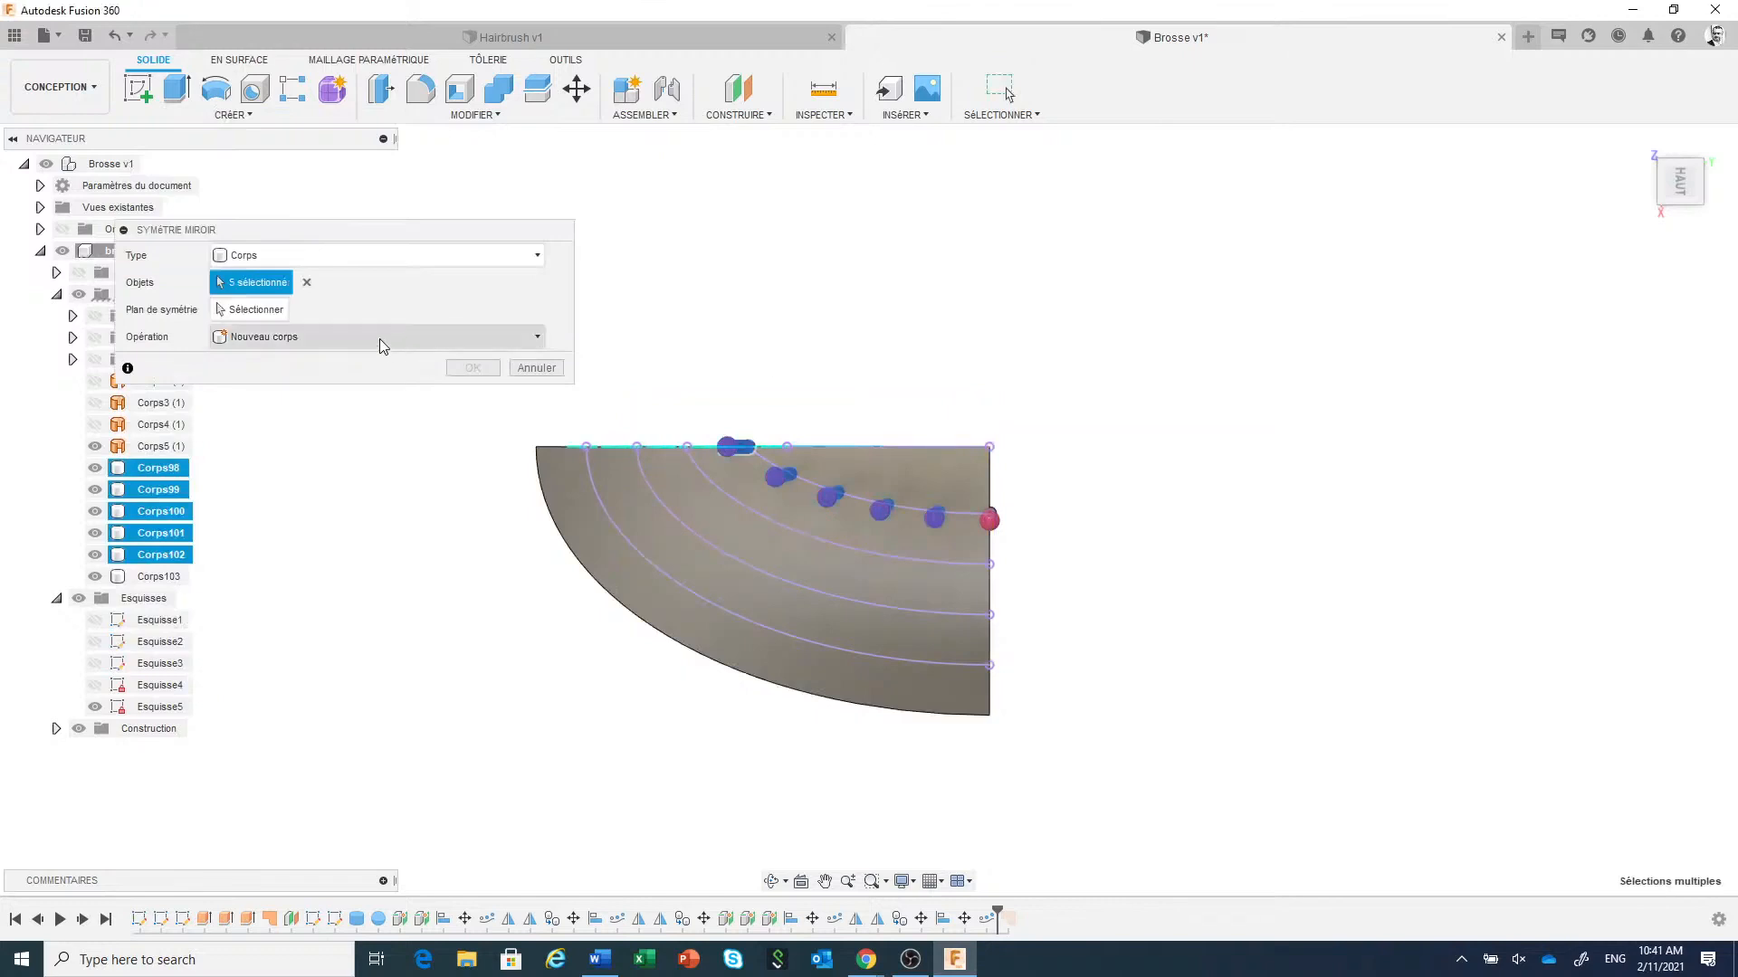
left_click(268, 313)
middle_click_drag(1204, 639, 1128, 488, "shift")
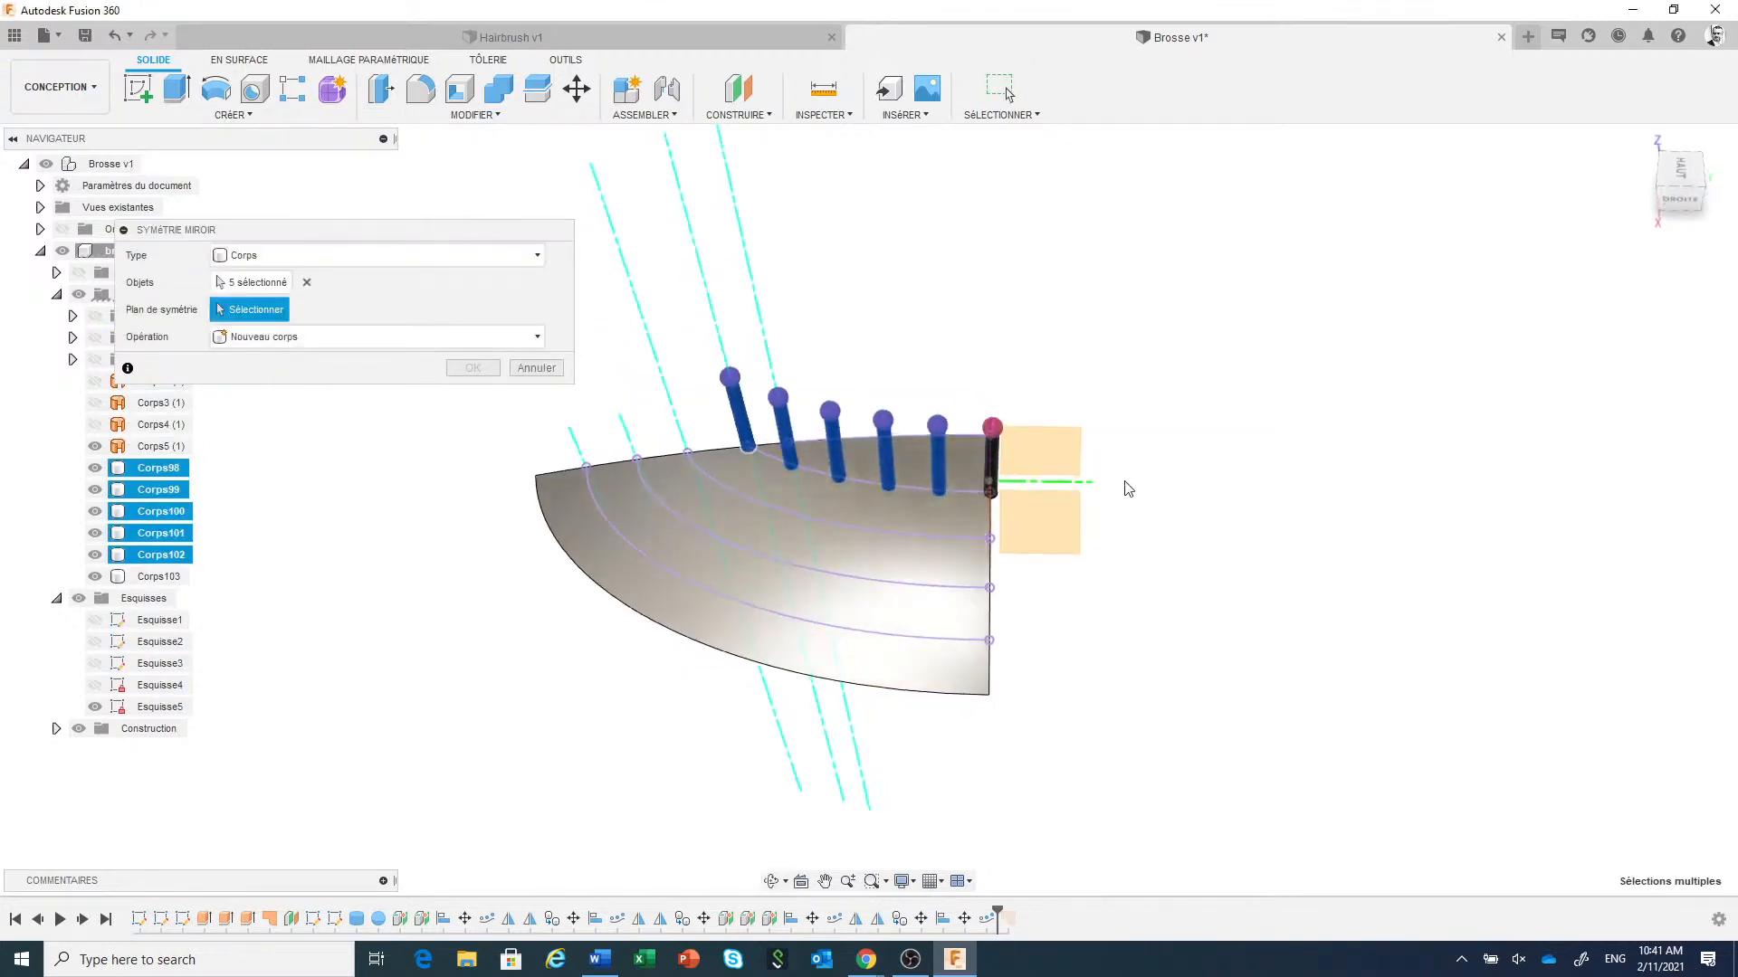
left_click(1051, 462)
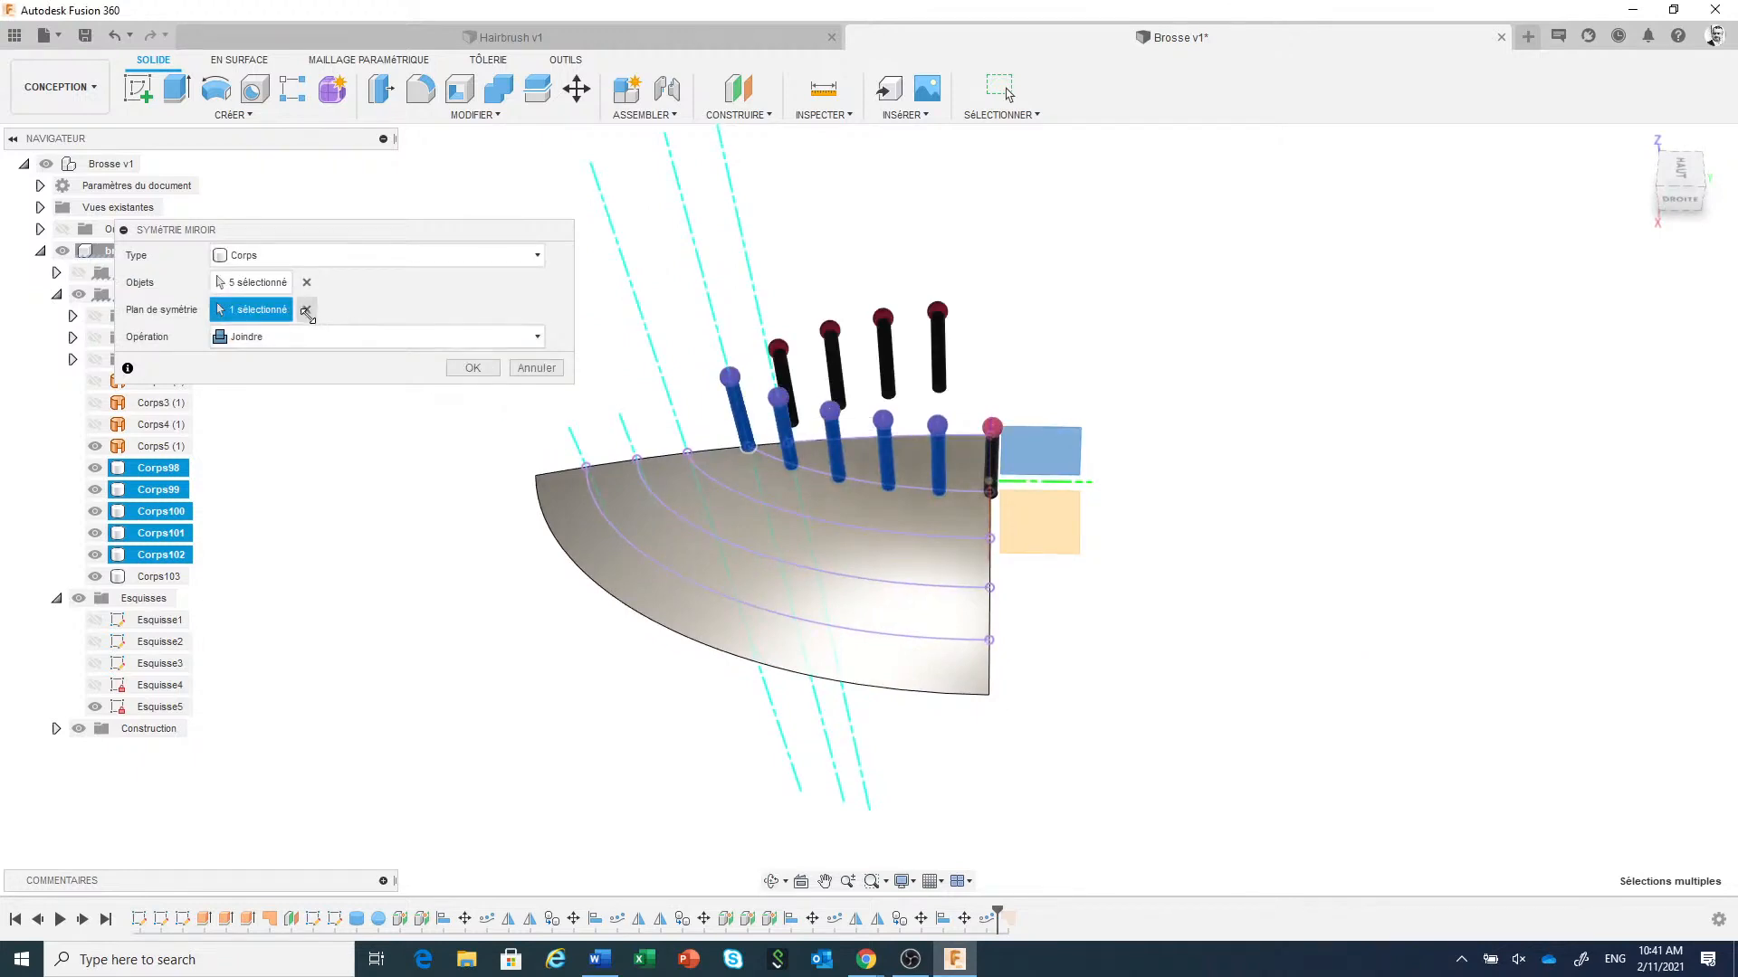
left_click(307, 309)
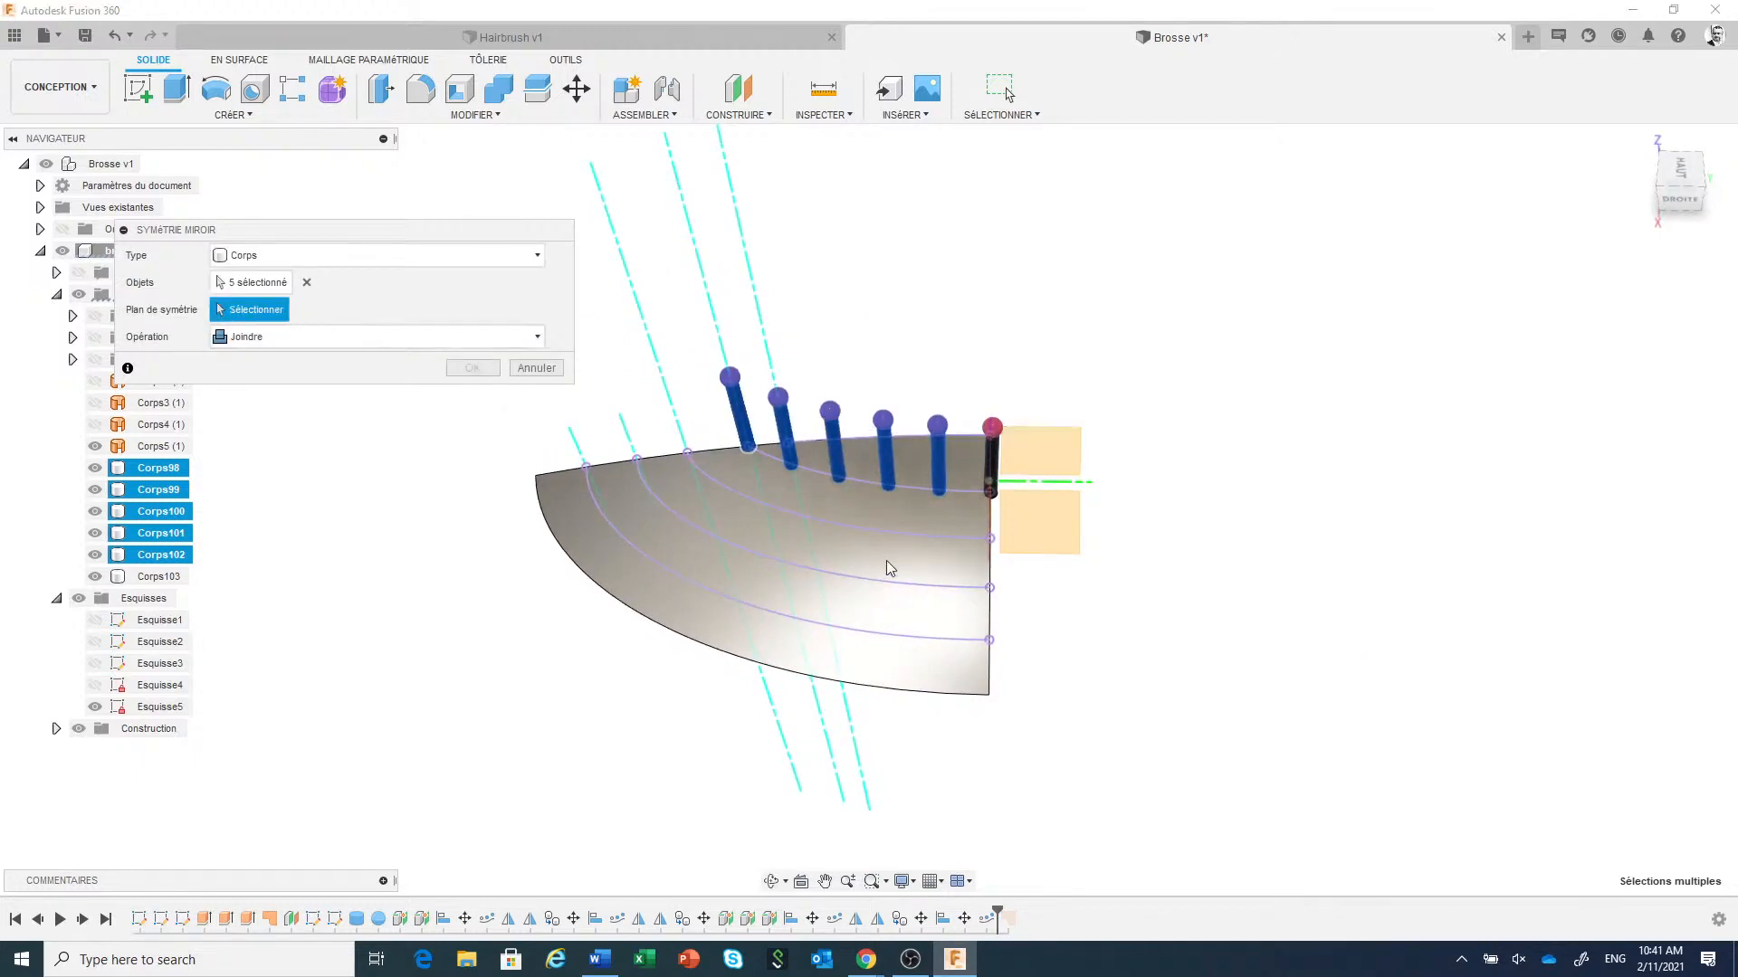
middle_click_drag(1092, 592, 1040, 589, "shift")
left_click(968, 504)
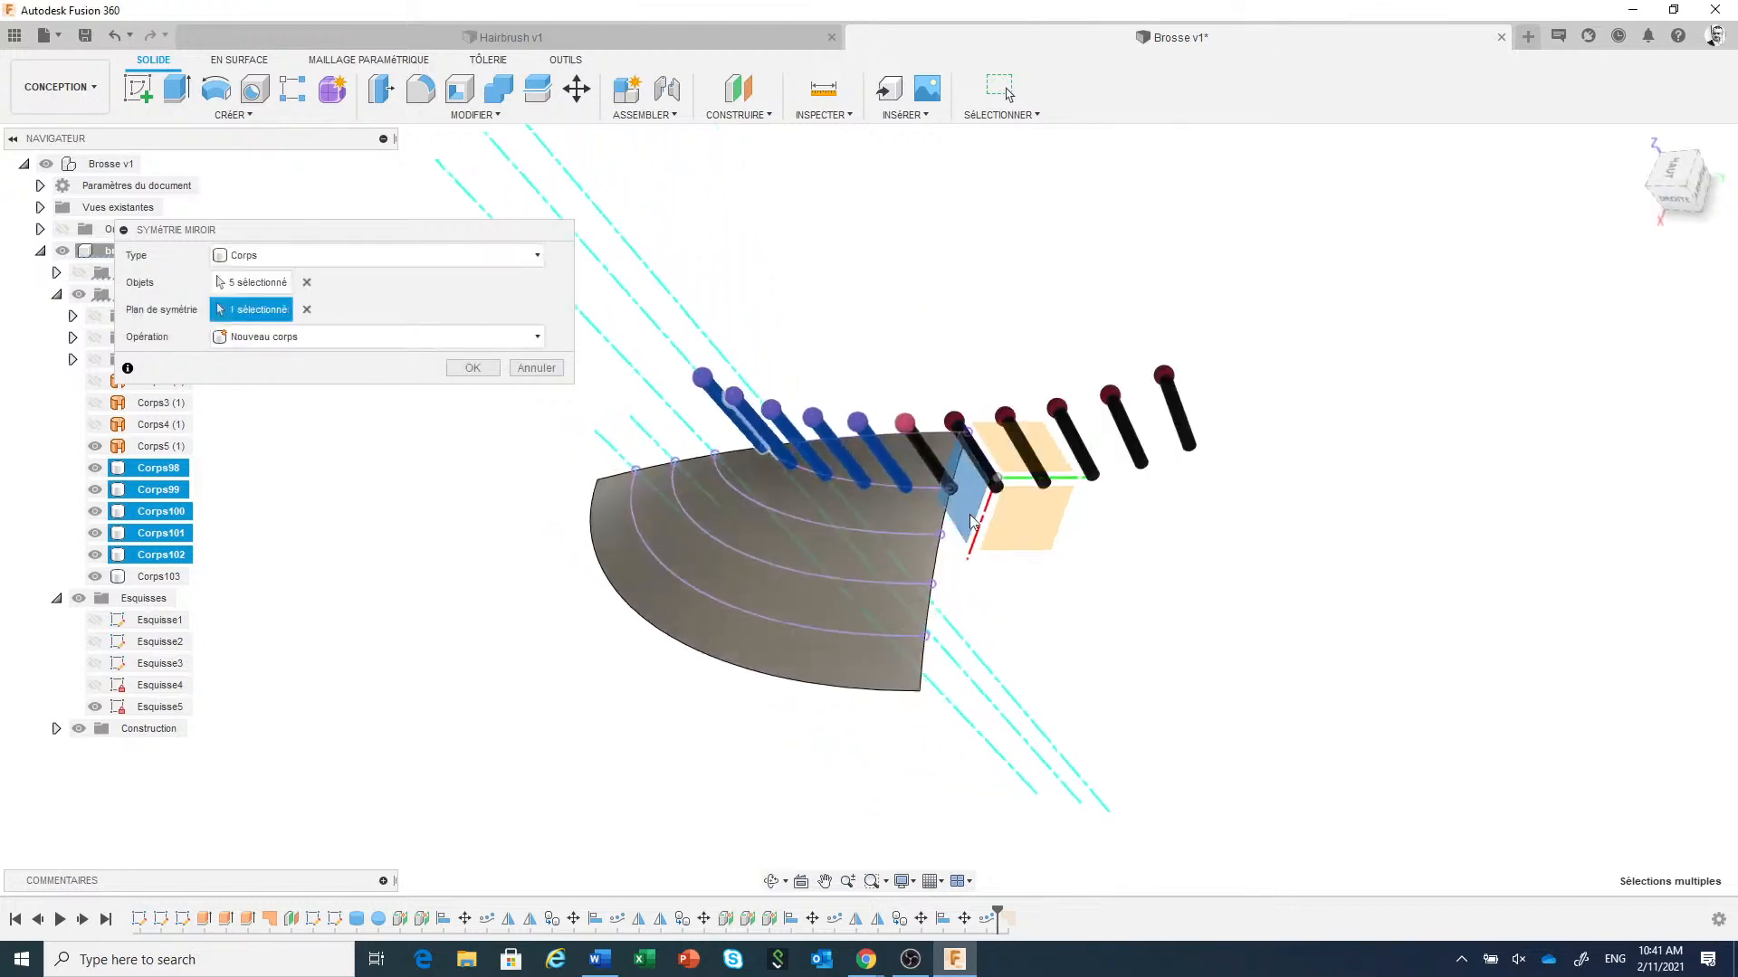
left_click(472, 369)
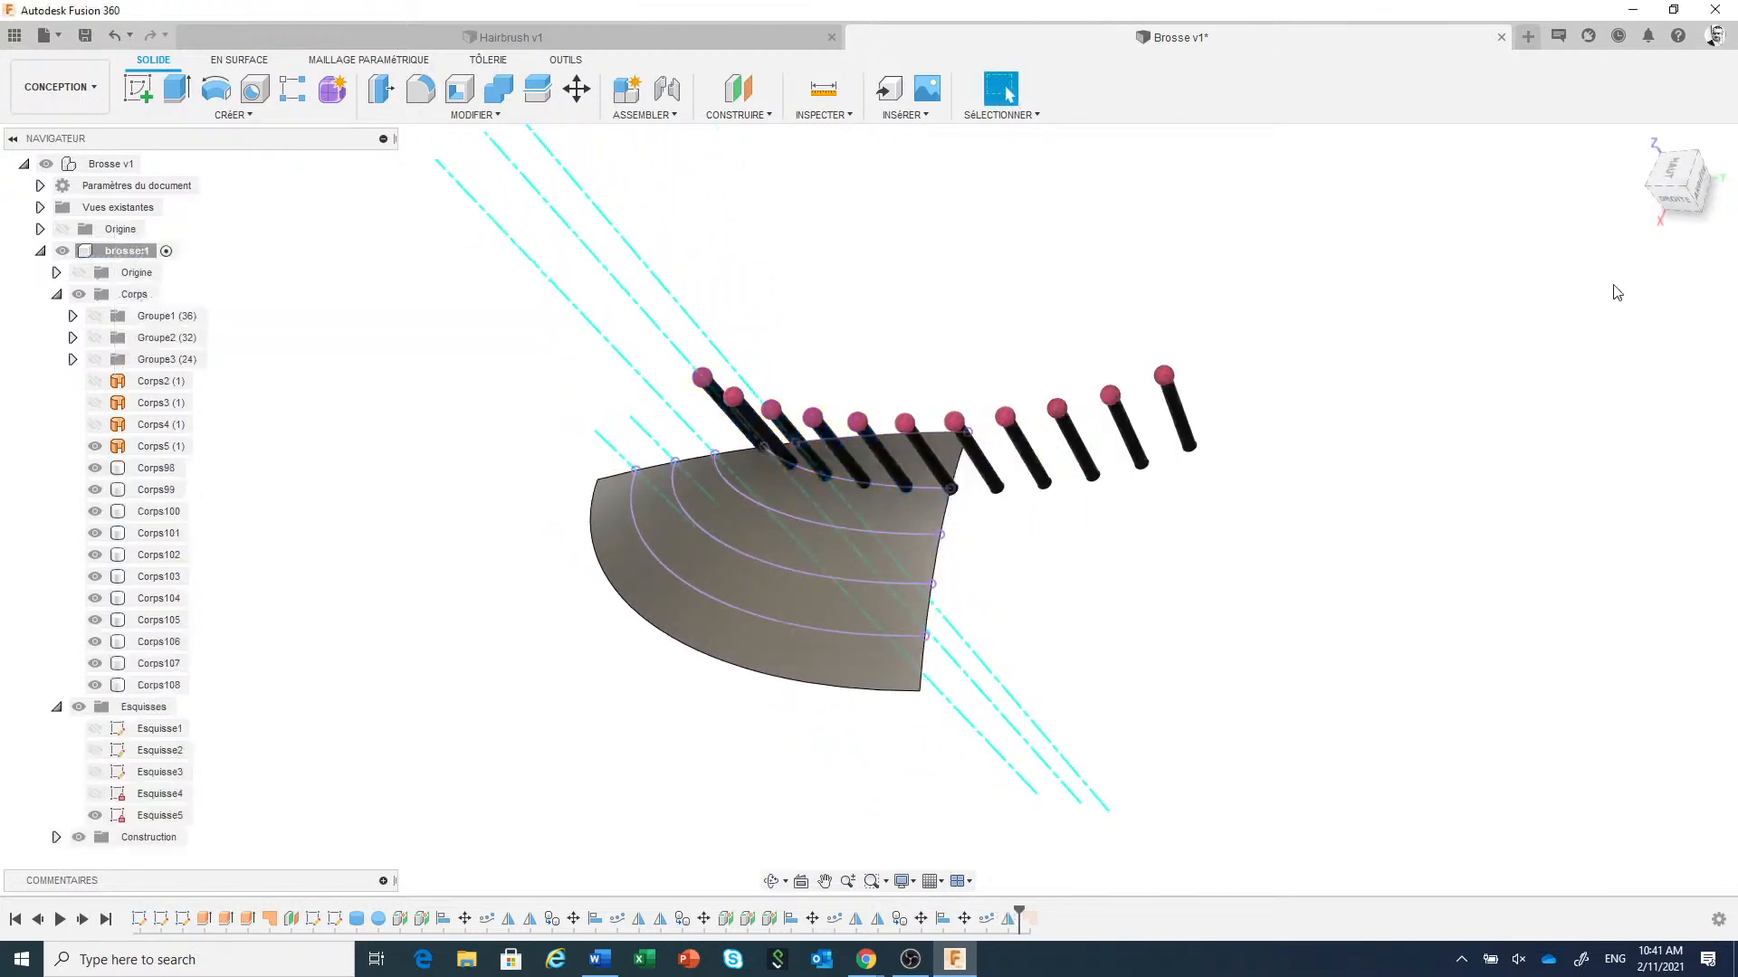
Mirror the nine bristles between the two outermost ones across the YZ origin plane as new bodies to complete the fourth ring.
left_click(1674, 170)
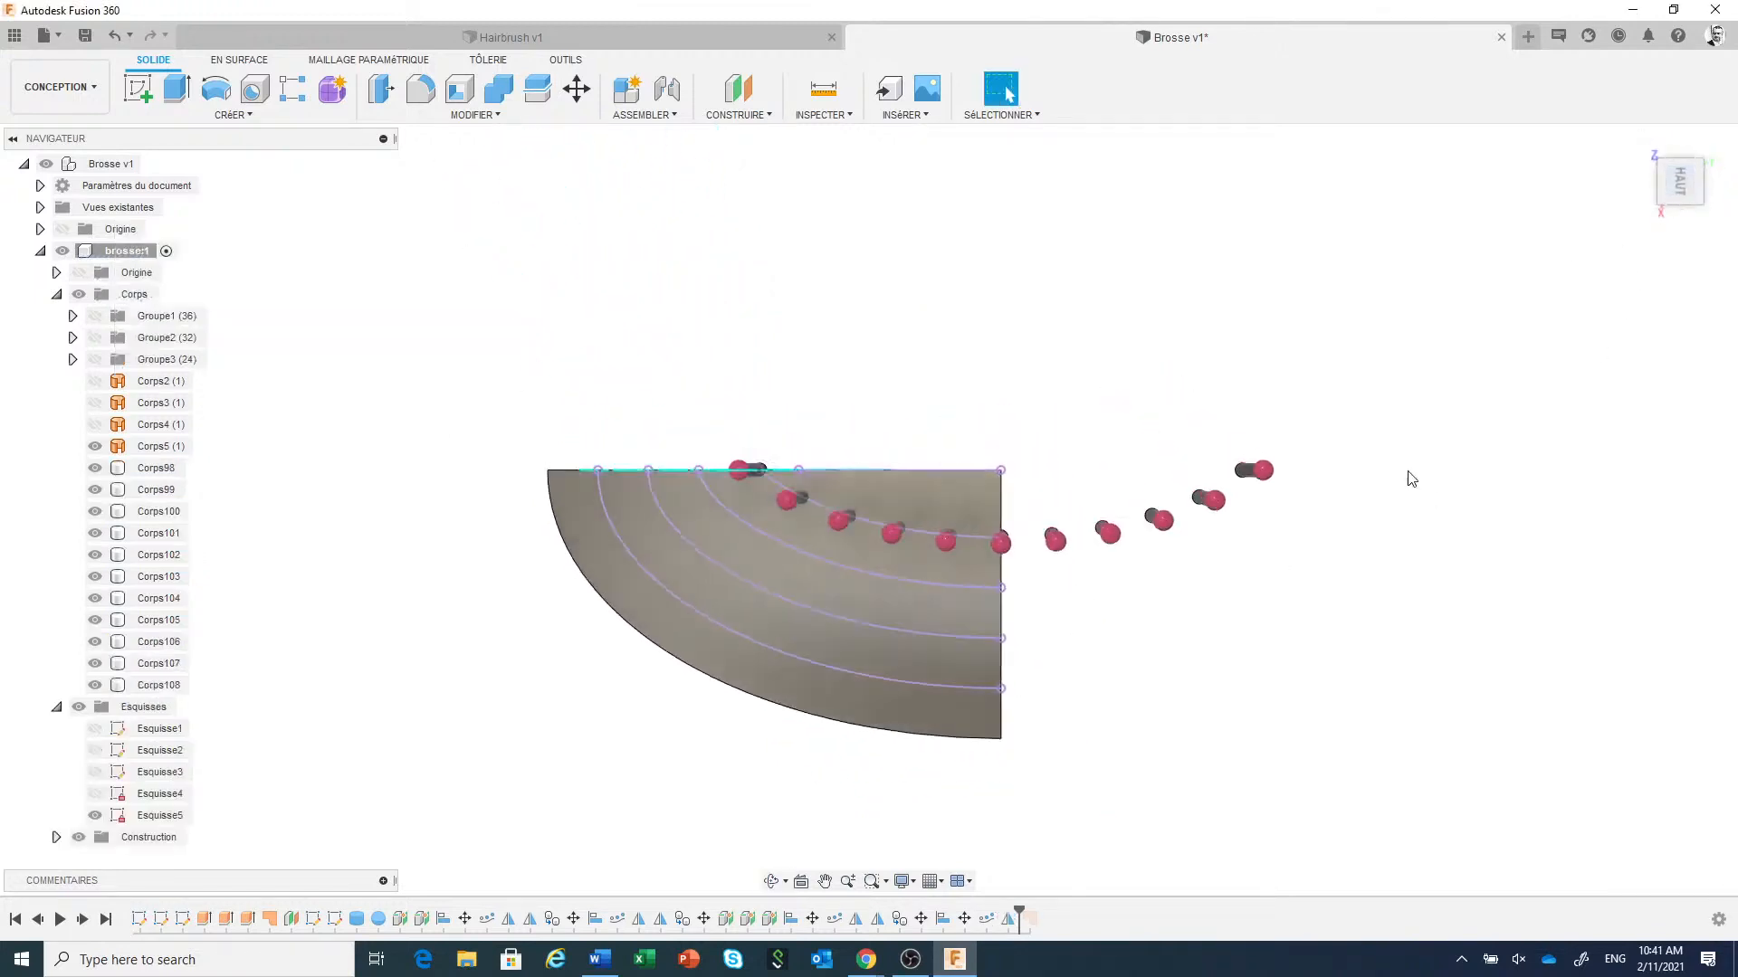
right_click(855, 307)
left_click(864, 256)
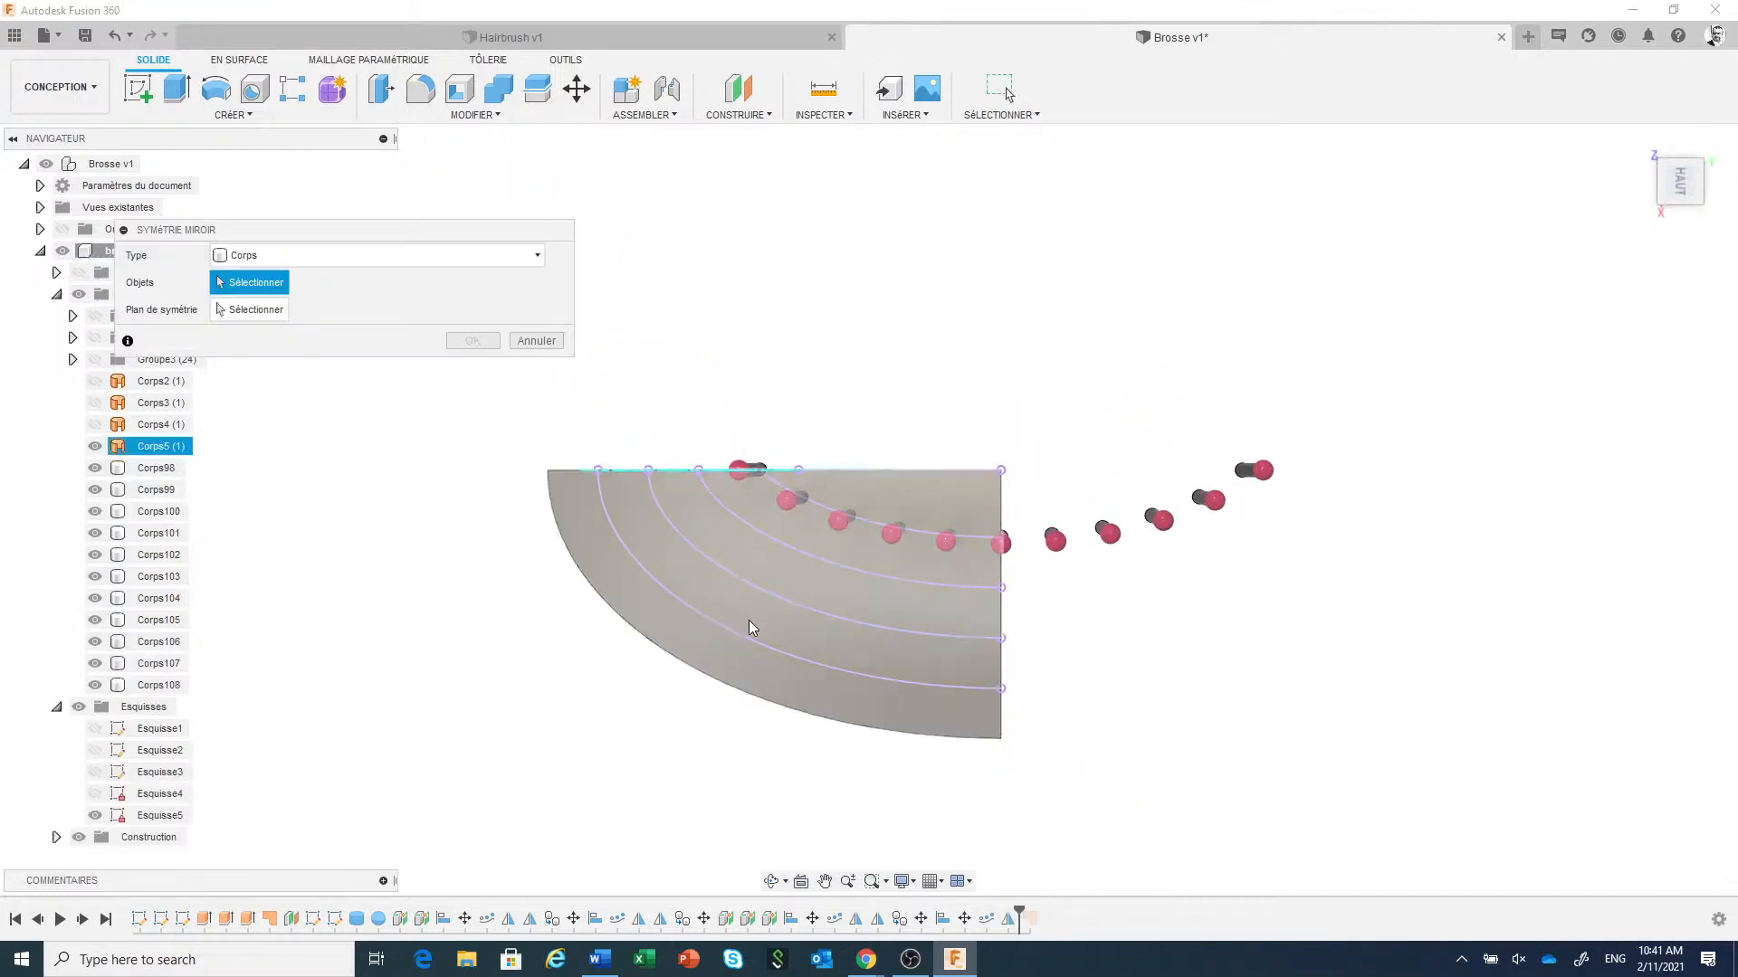
left_click_drag(740, 624, 1235, 481)
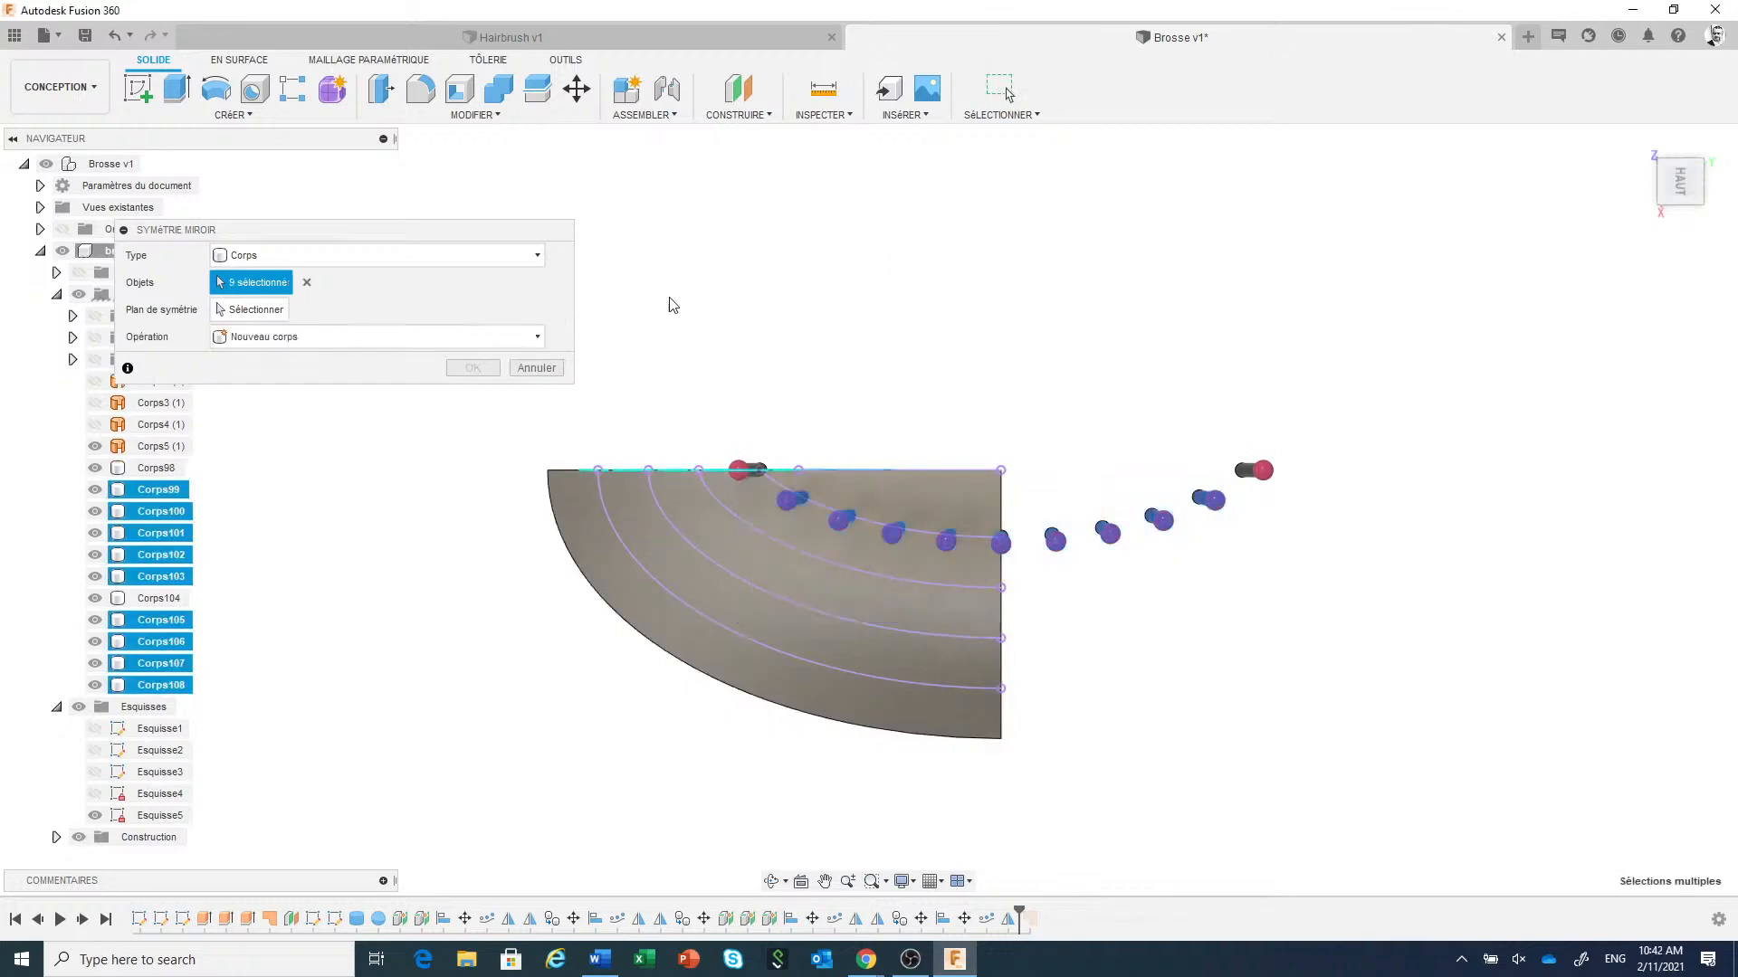
left_click(251, 310)
middle_click_drag(993, 383, 1000, 351, "shift")
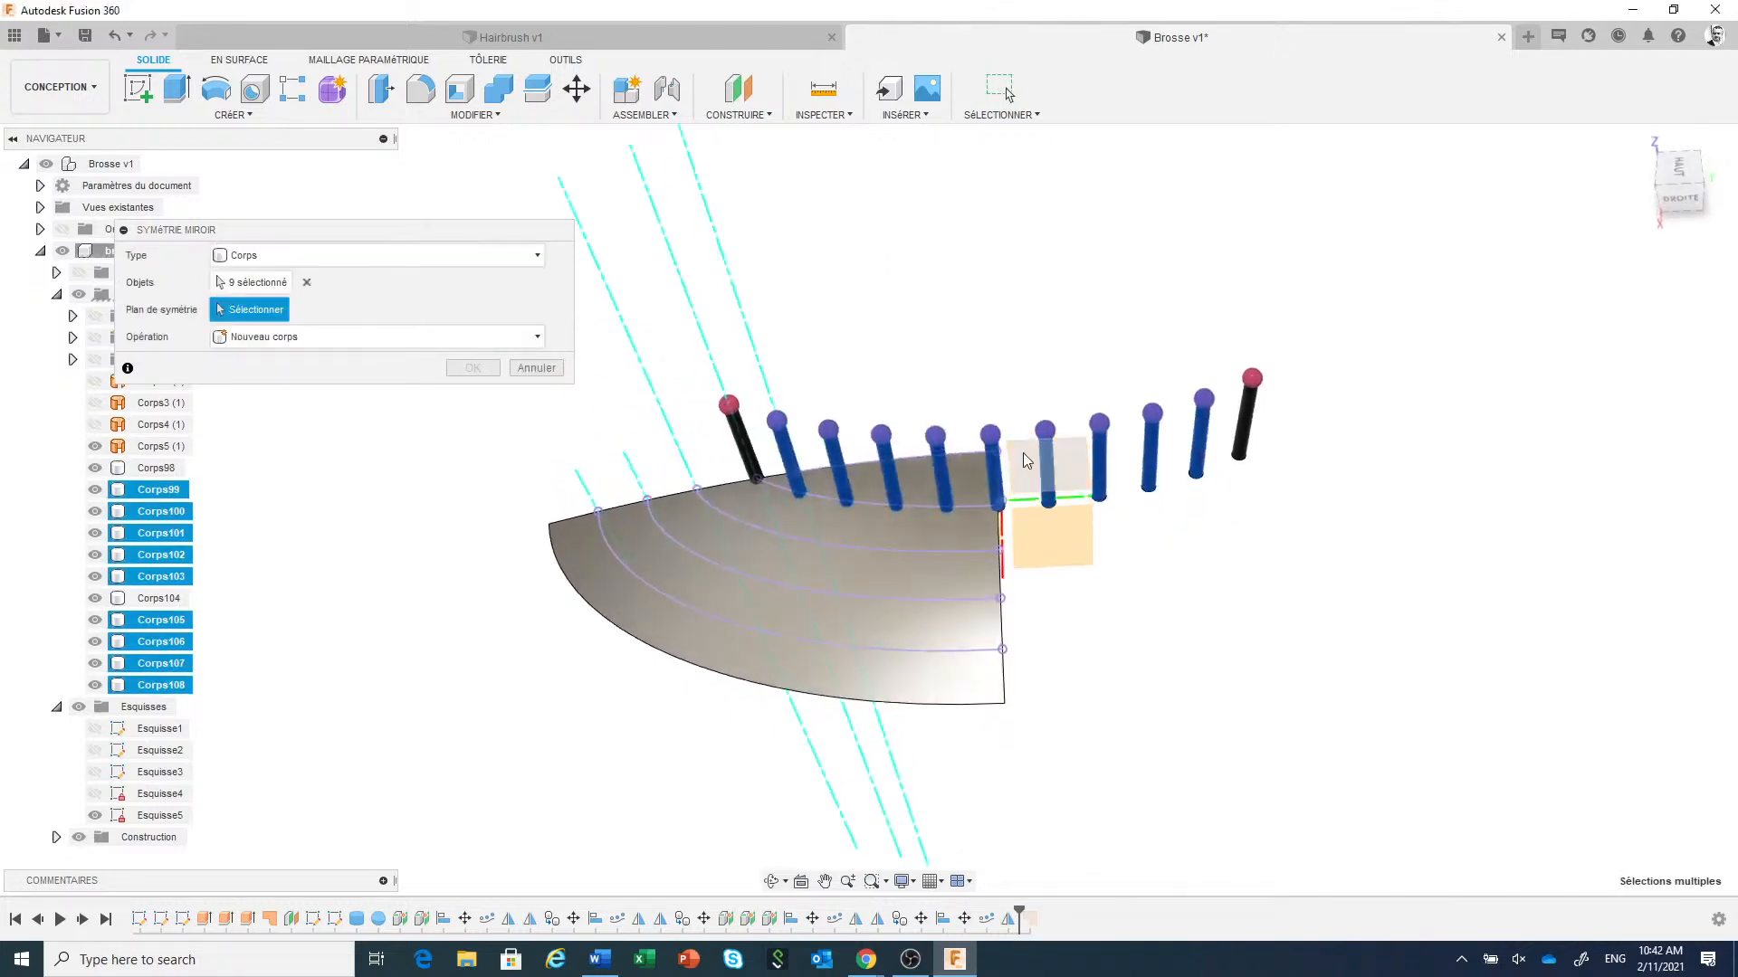
left_click(1020, 457)
left_click(472, 367)
Create a new body group and put the fourth ring's bristles Corps98 to Corps117 into it.
scroll(528, 502, "down", 2)
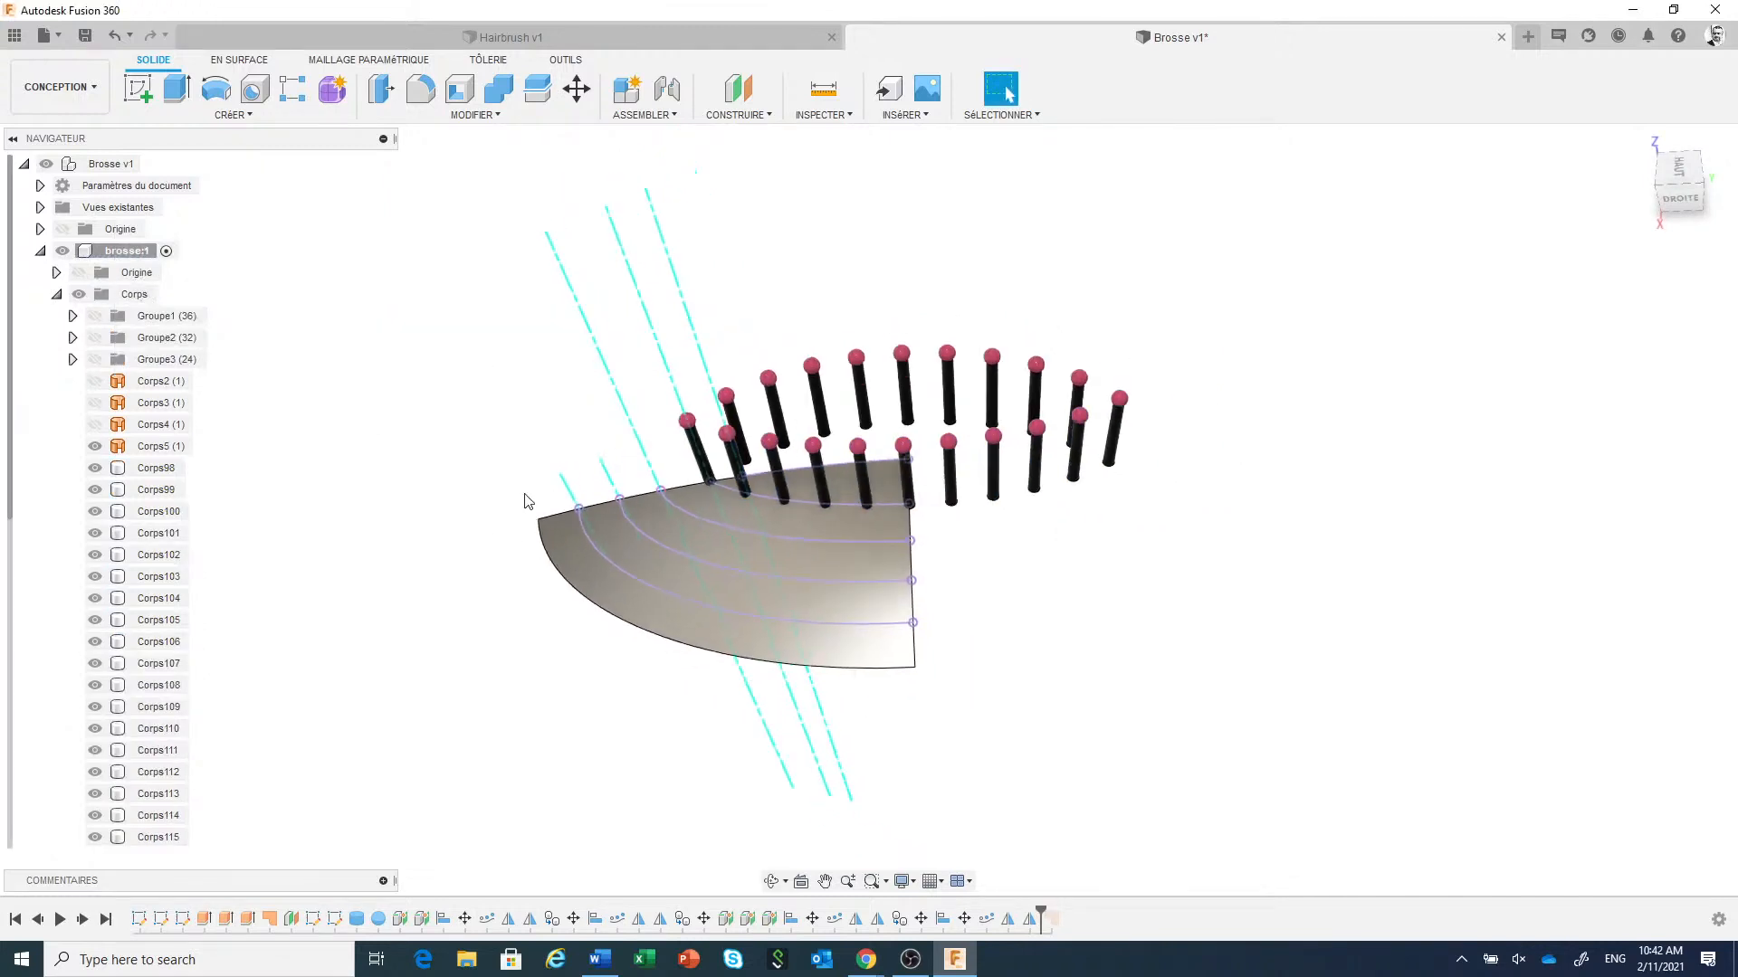
right_click(134, 296)
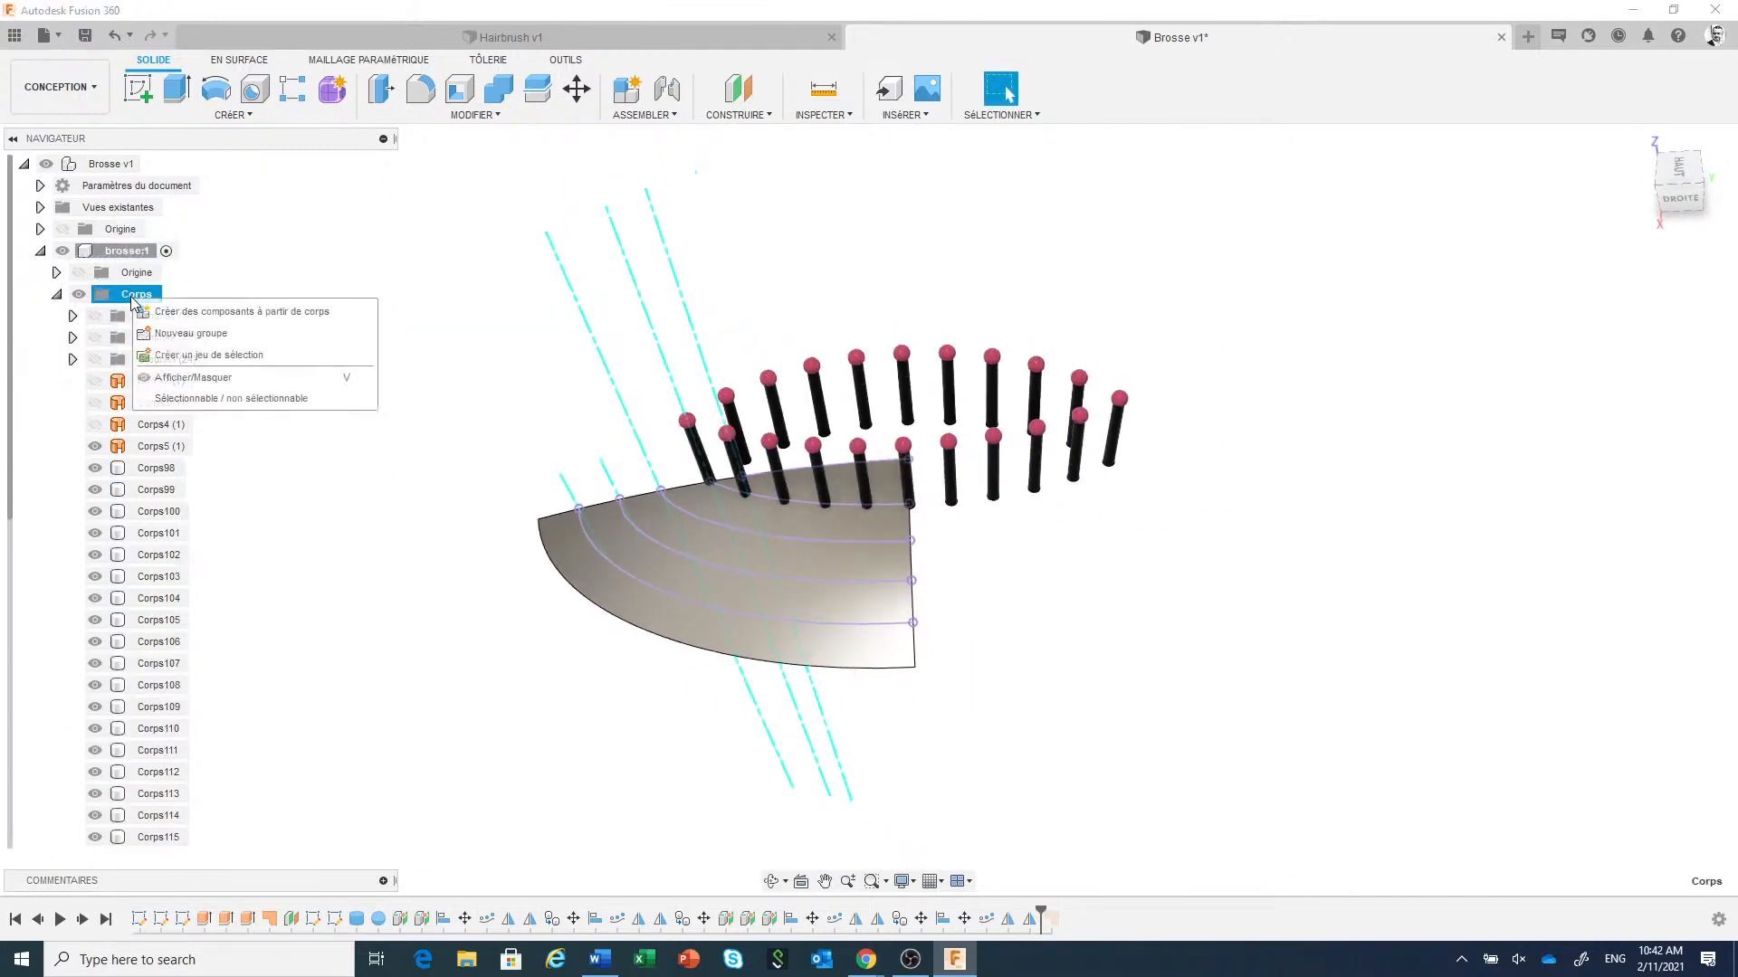
left_click(192, 339)
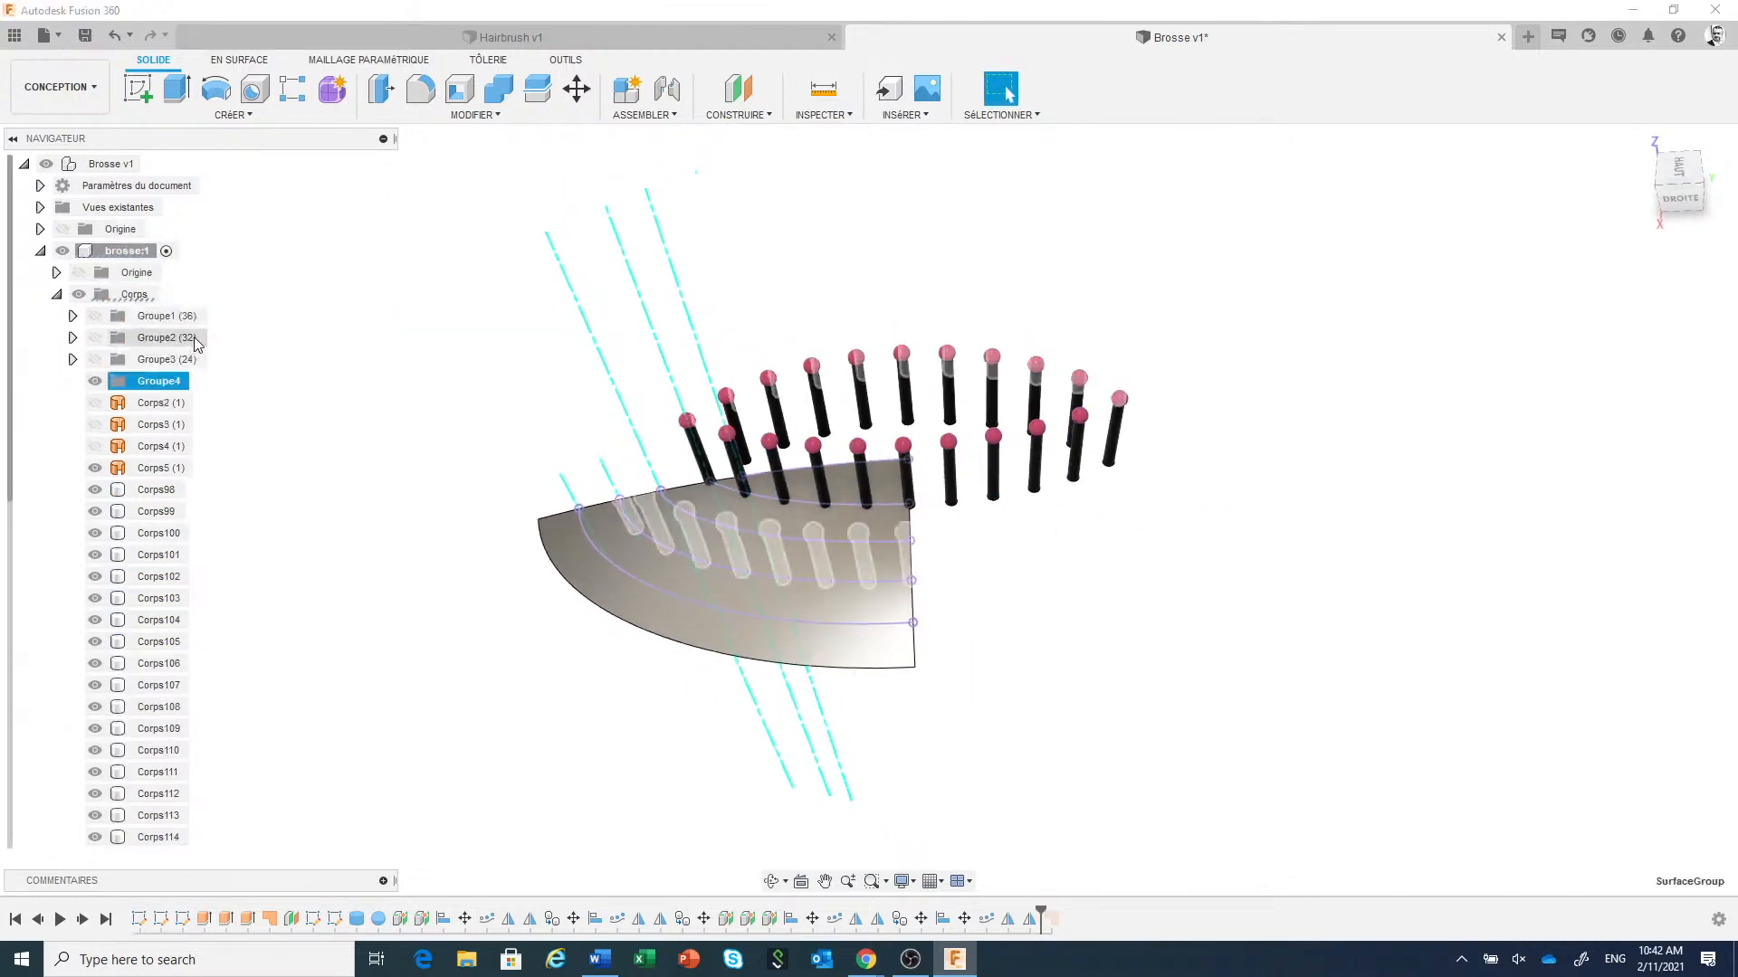
left_click(137, 500)
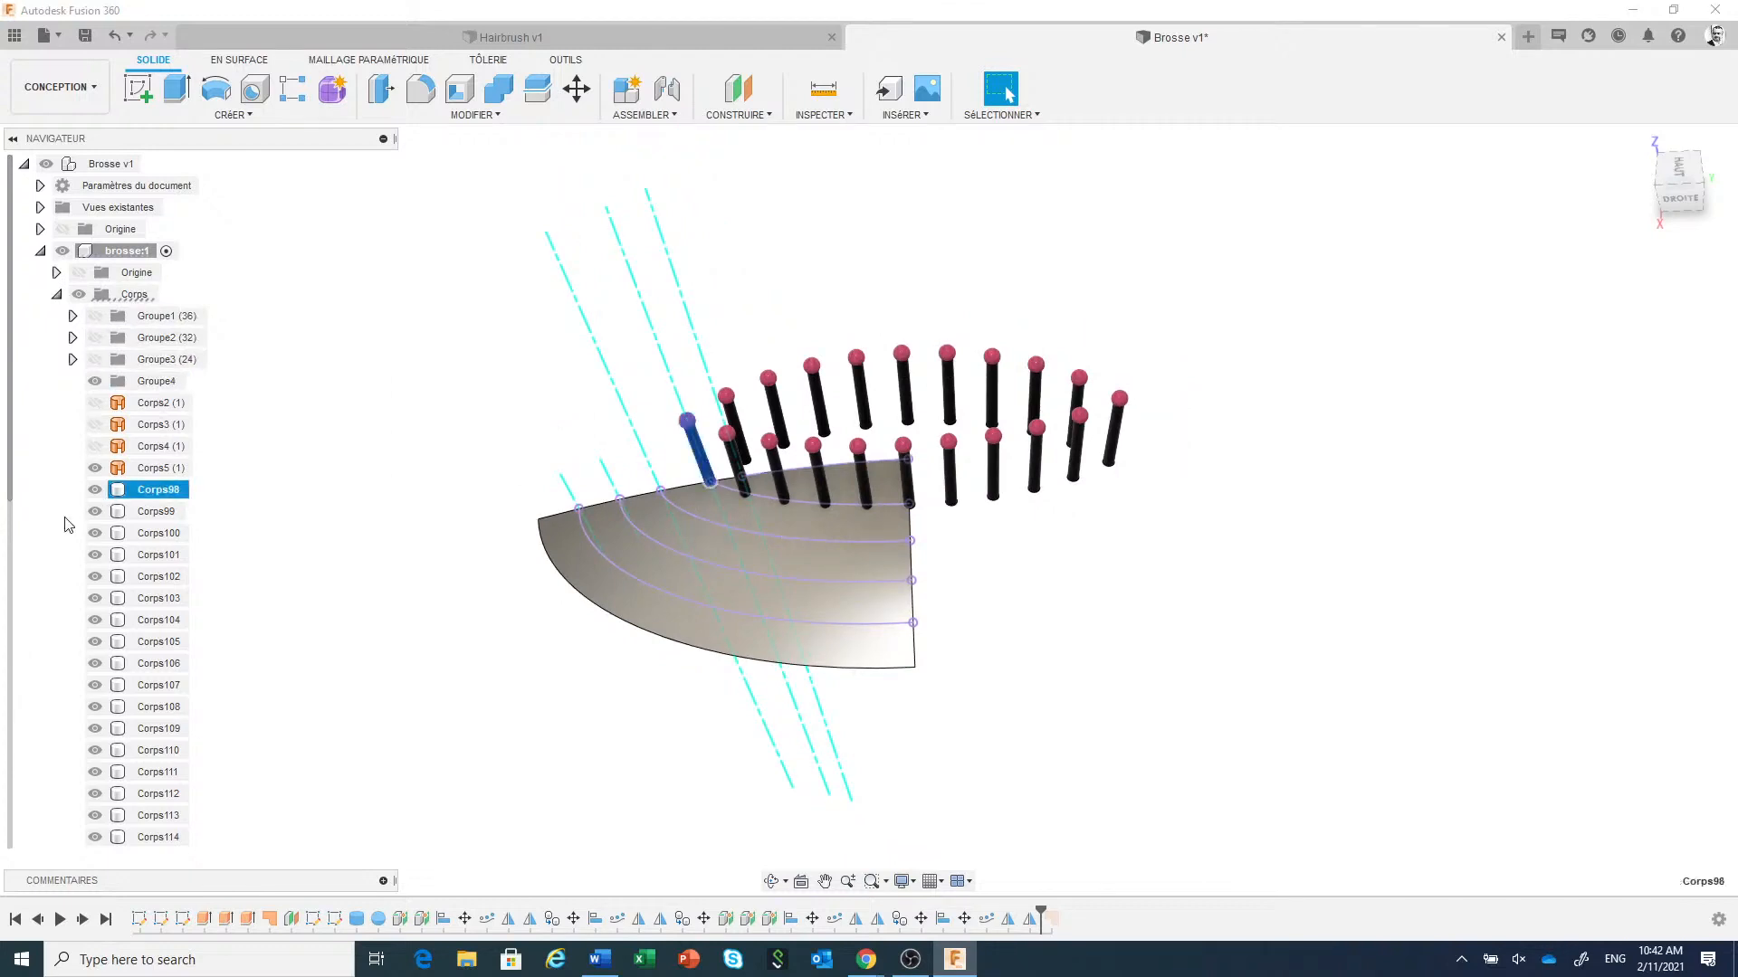
scroll(68, 525, "down", 5)
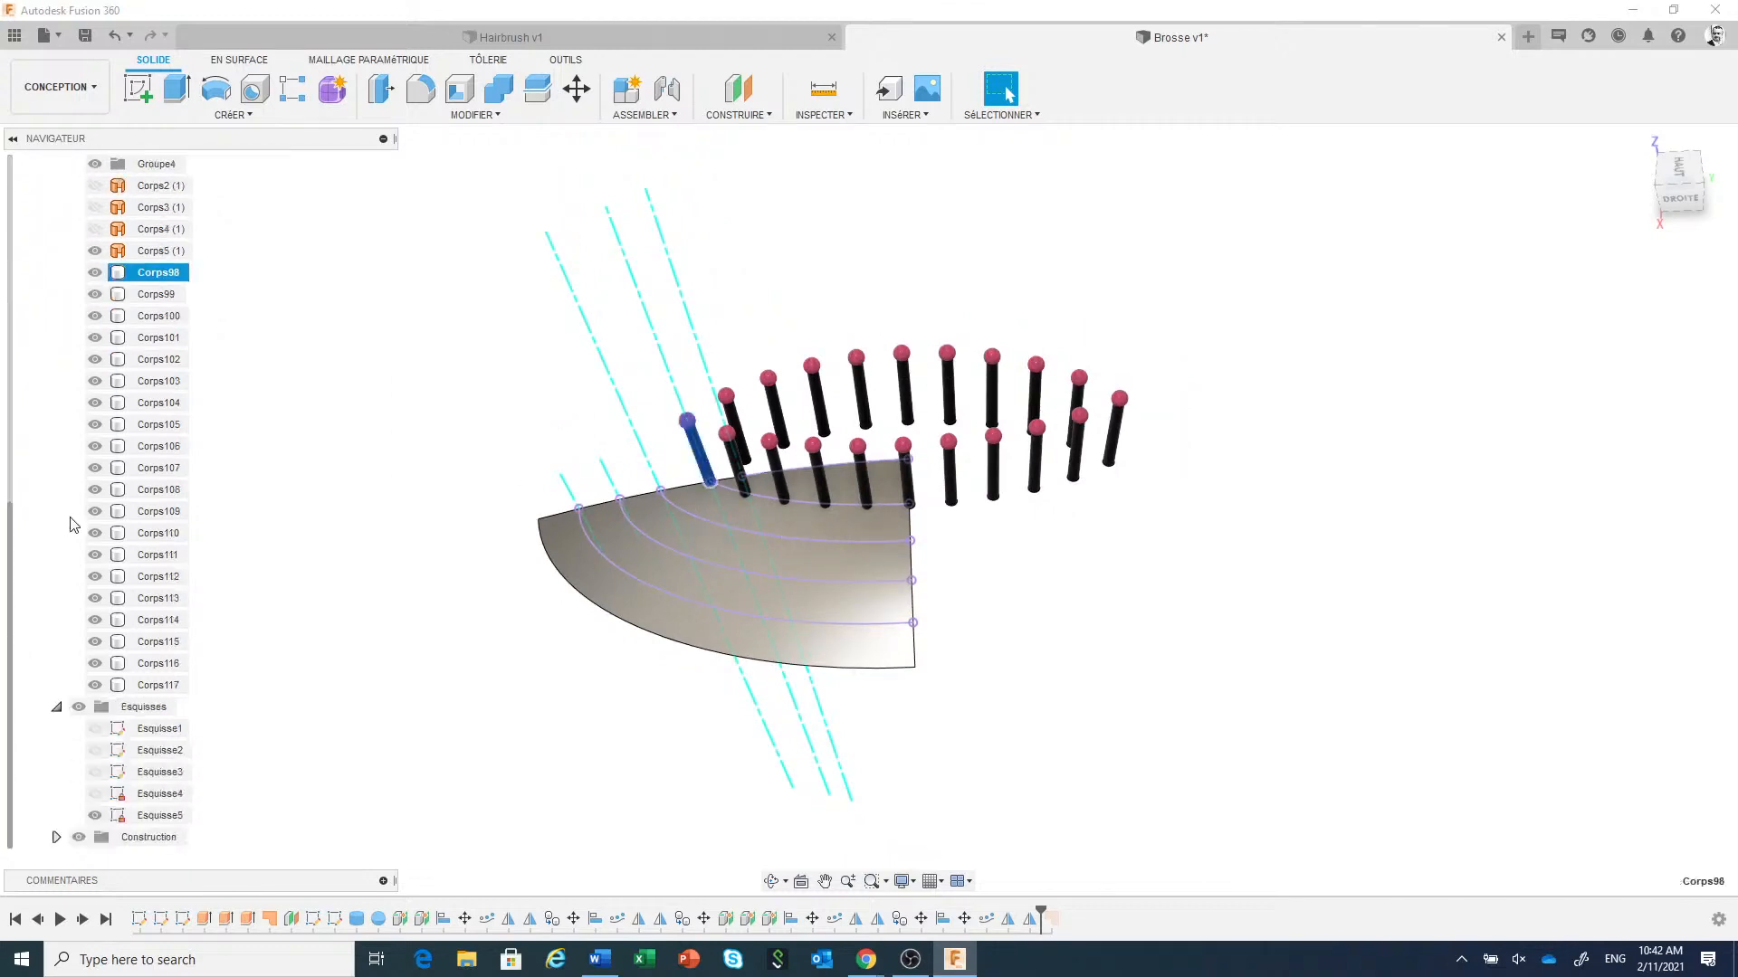
left_click(158, 686, "shift")
scroll(149, 469, "up", 4)
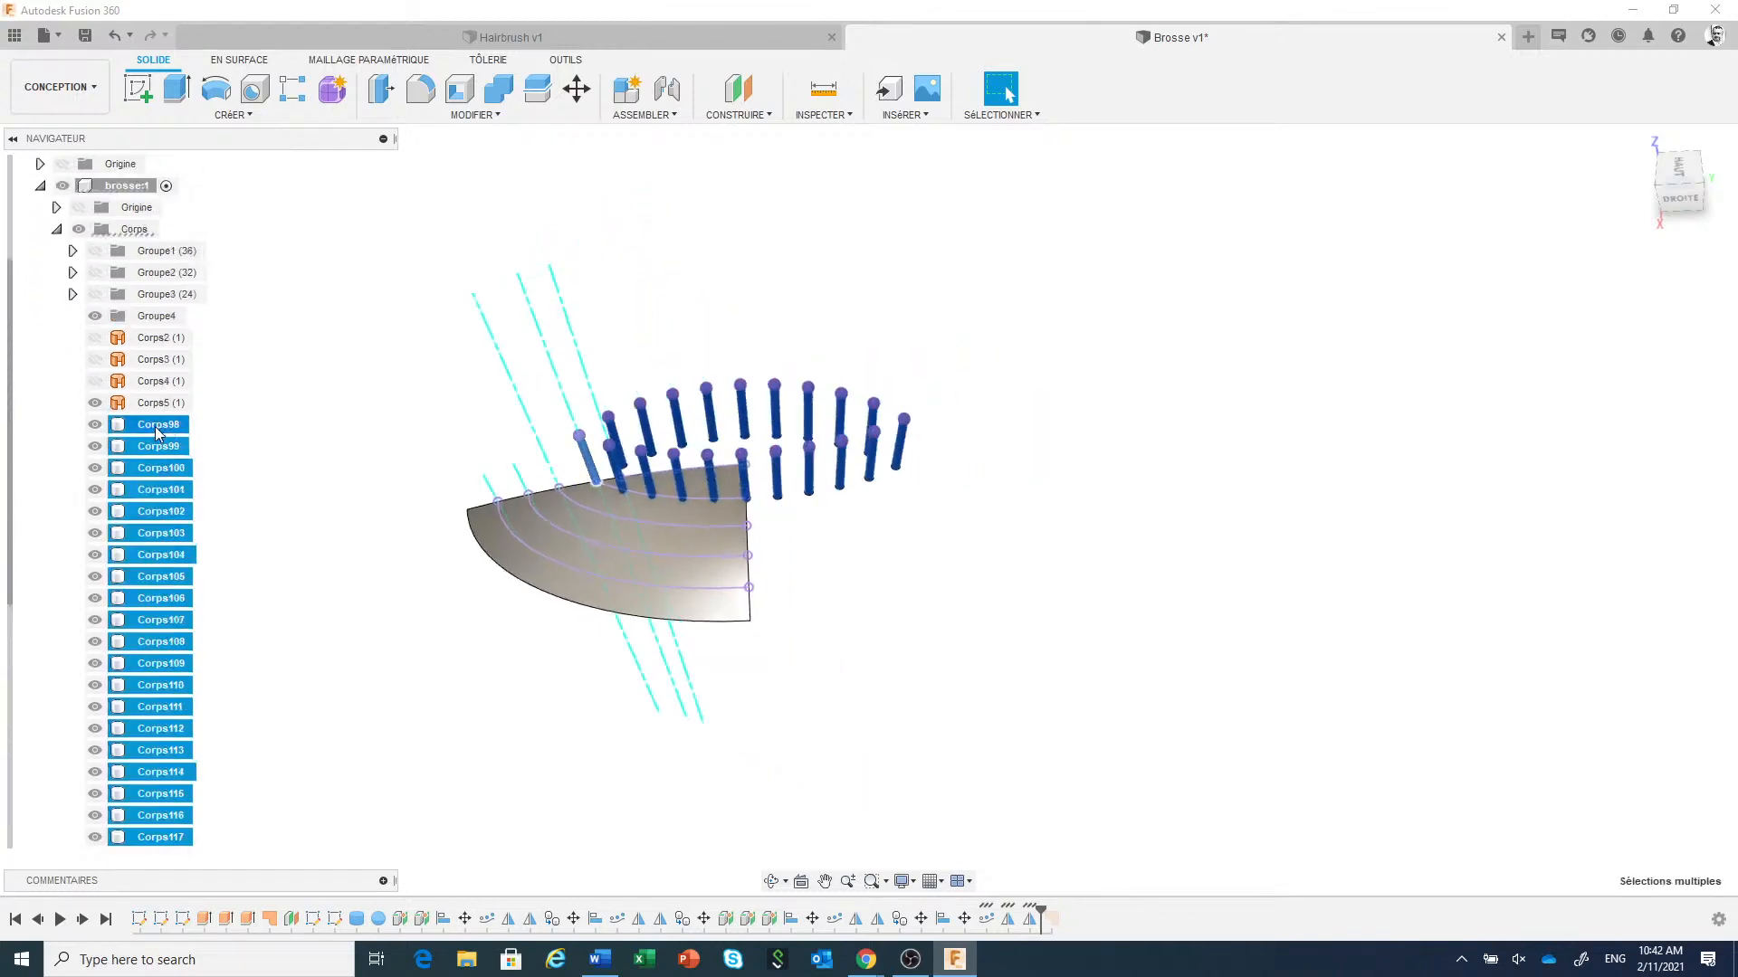
left_click_drag(153, 409, 156, 315)
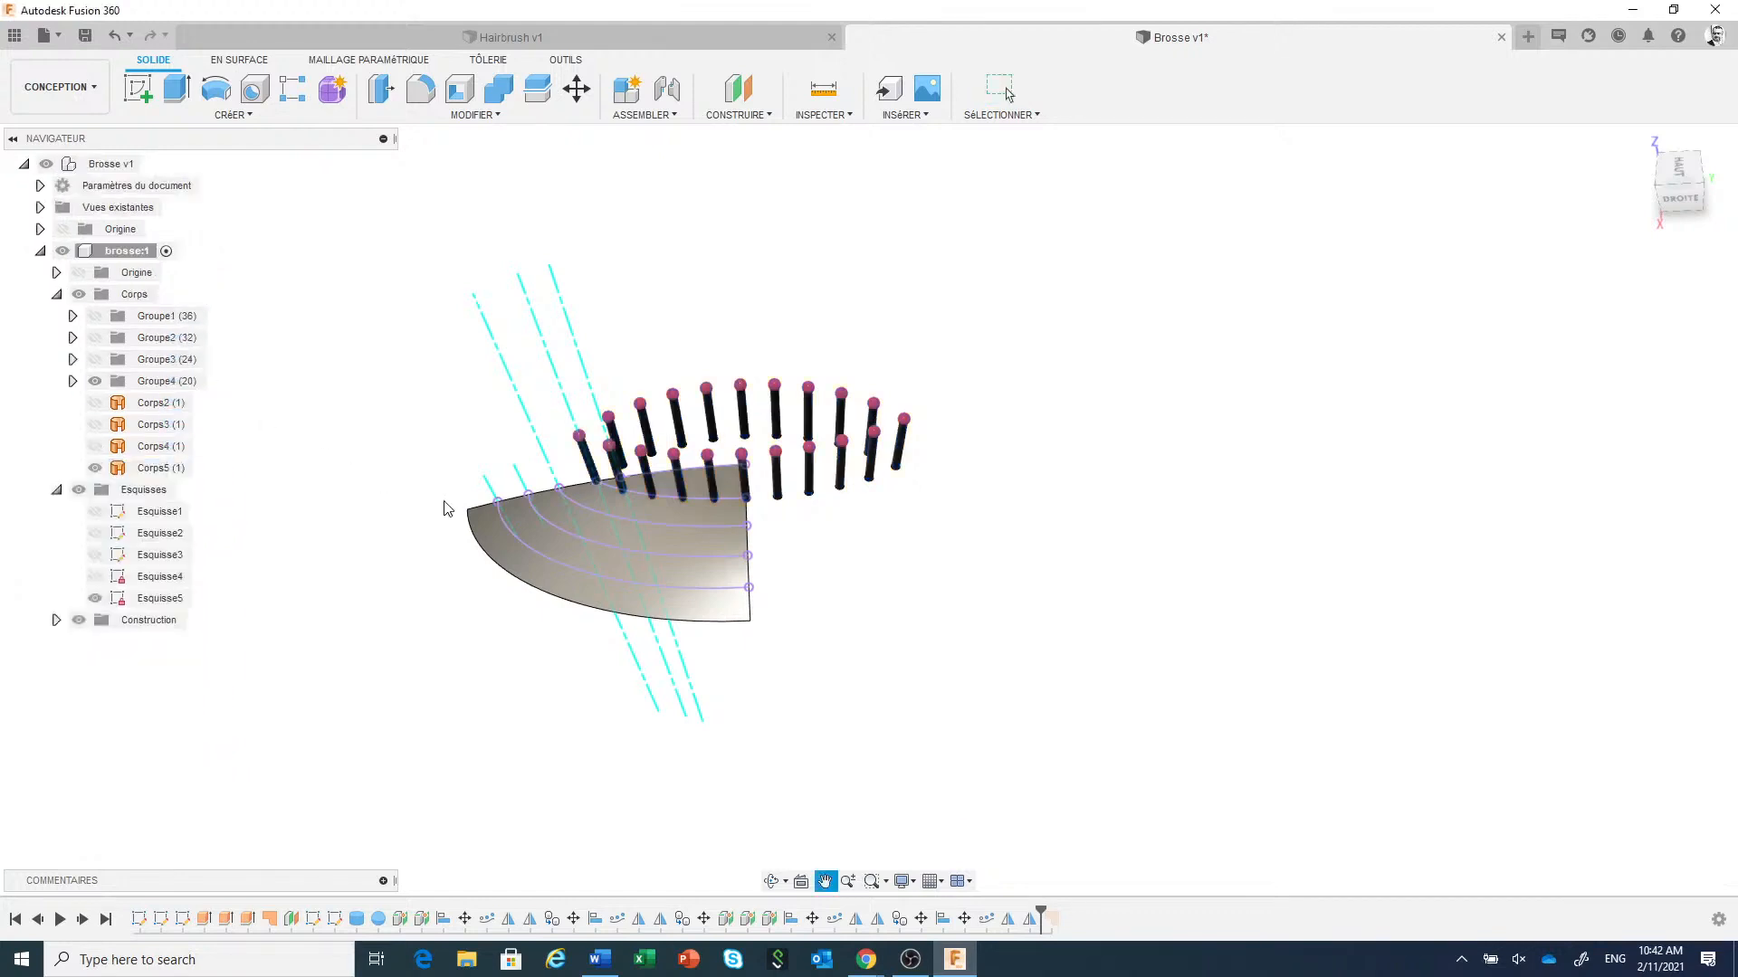
Copy bristle Corps98 with an offset of -7.326 mm in X and -19.246 mm in Y, and hide the fourth ring's group Groupe4.
scroll(751, 599, "up", 5)
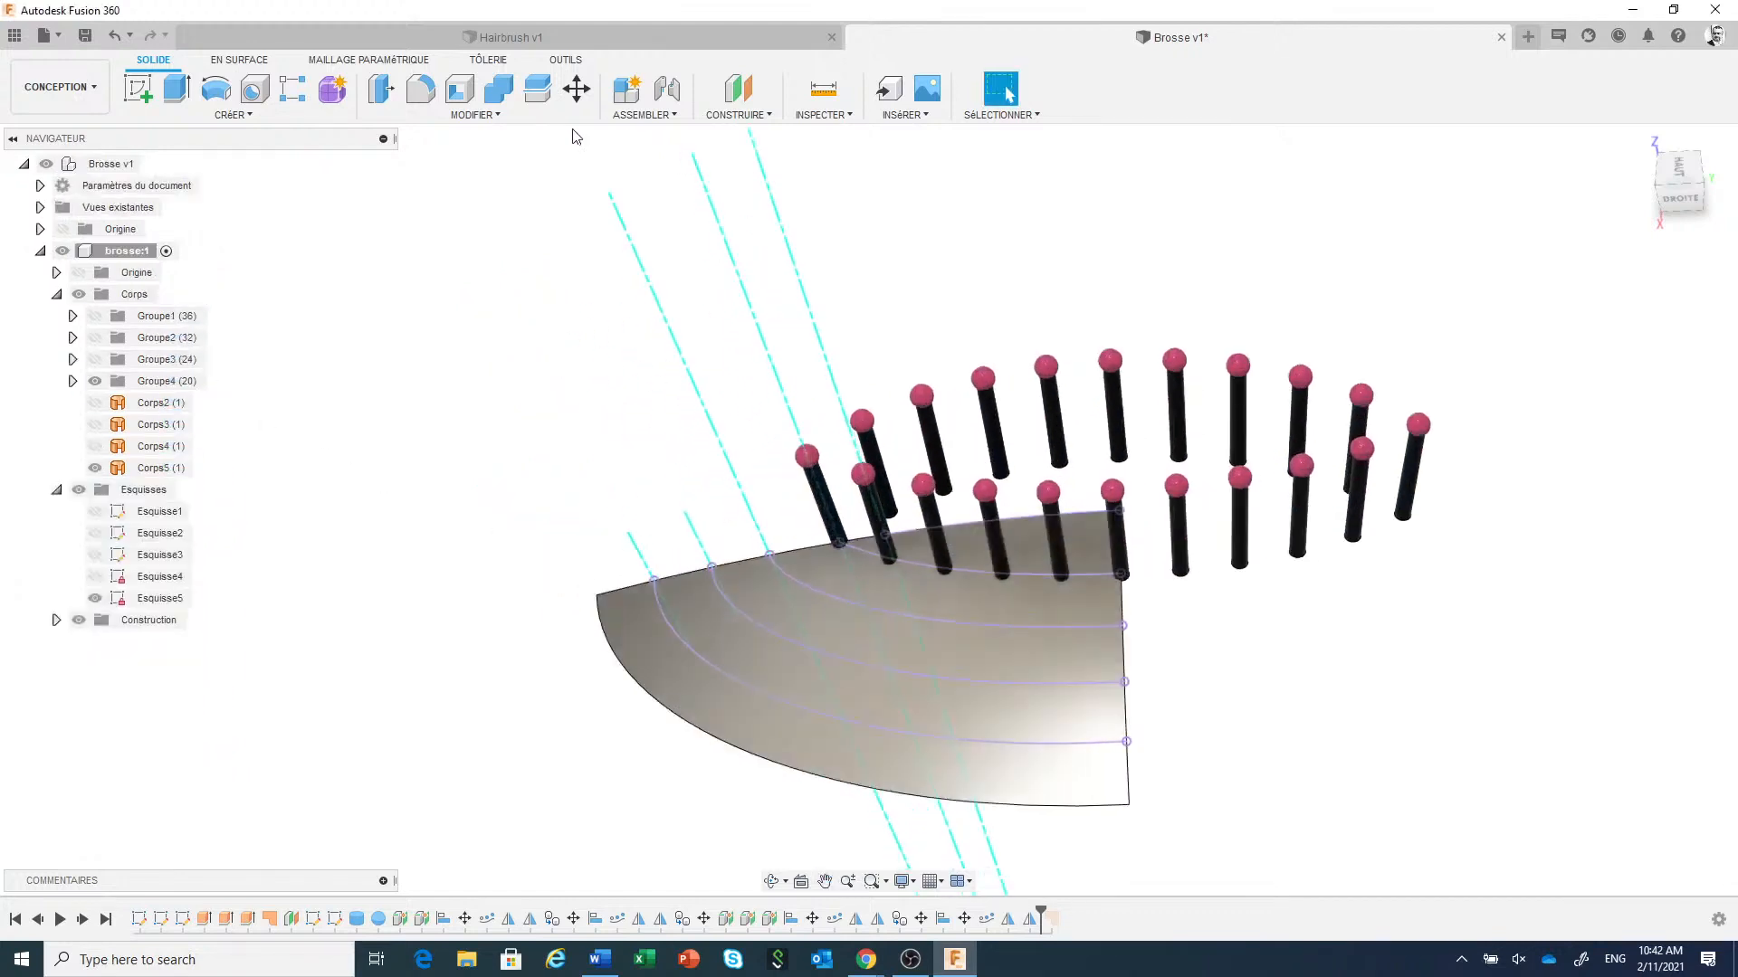
left_click(576, 90)
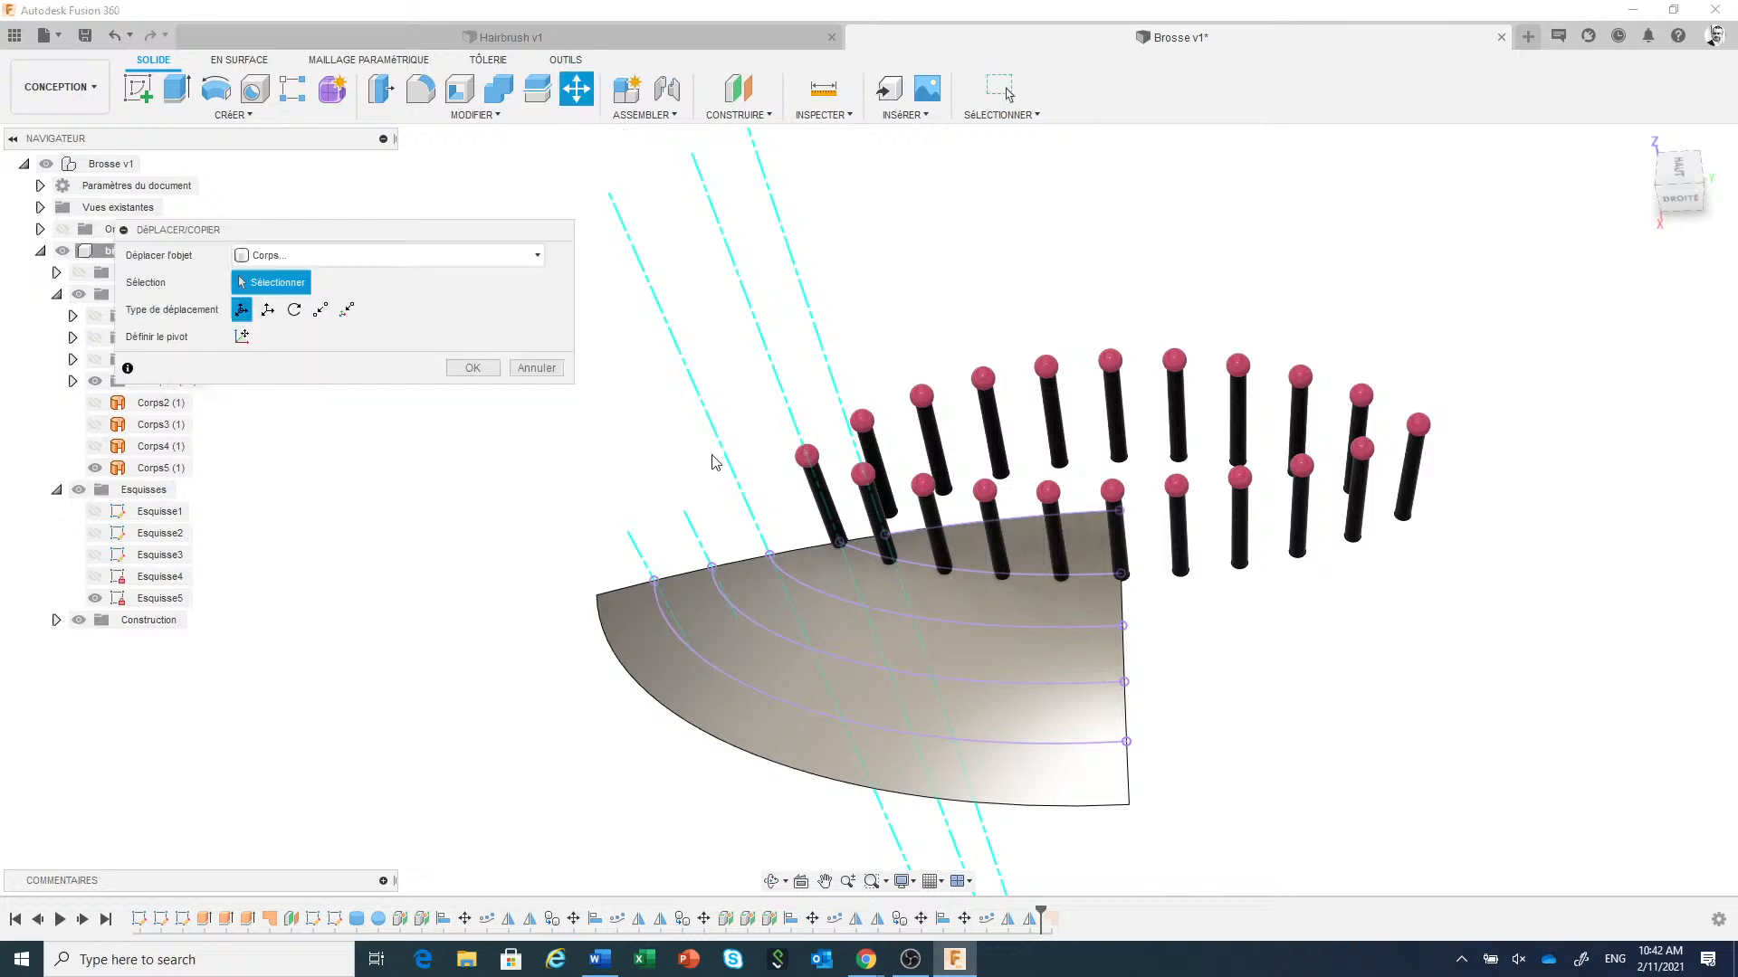
left_click(821, 494)
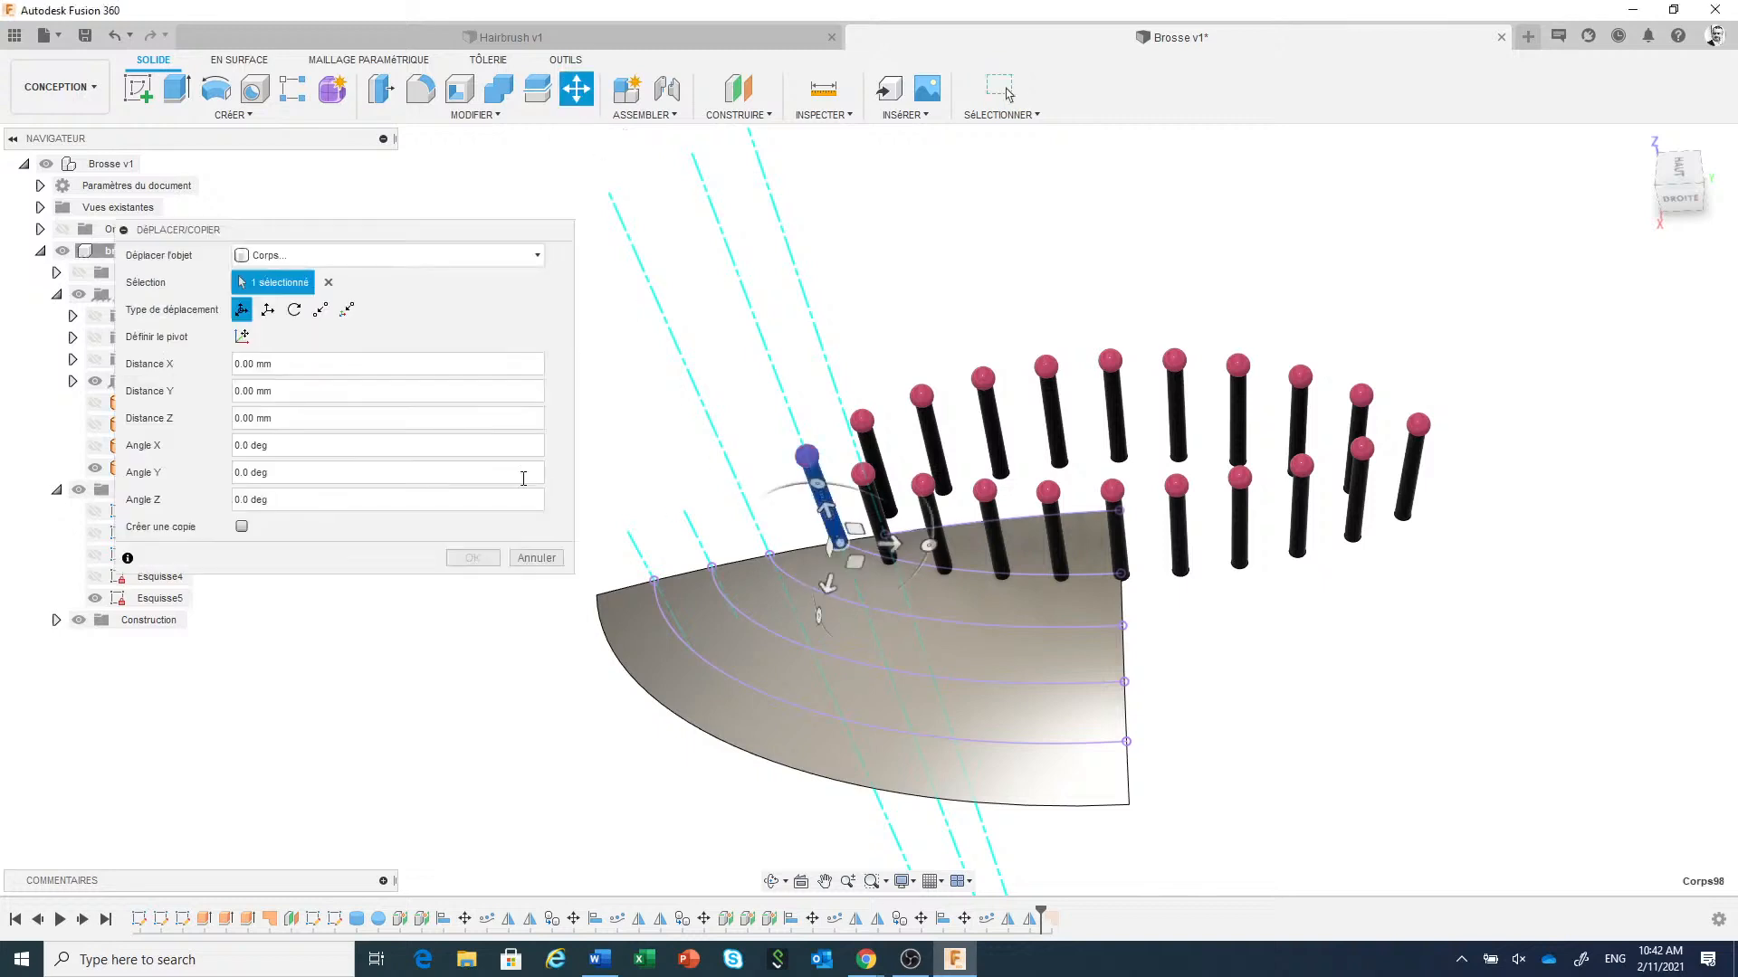
left_click(242, 527)
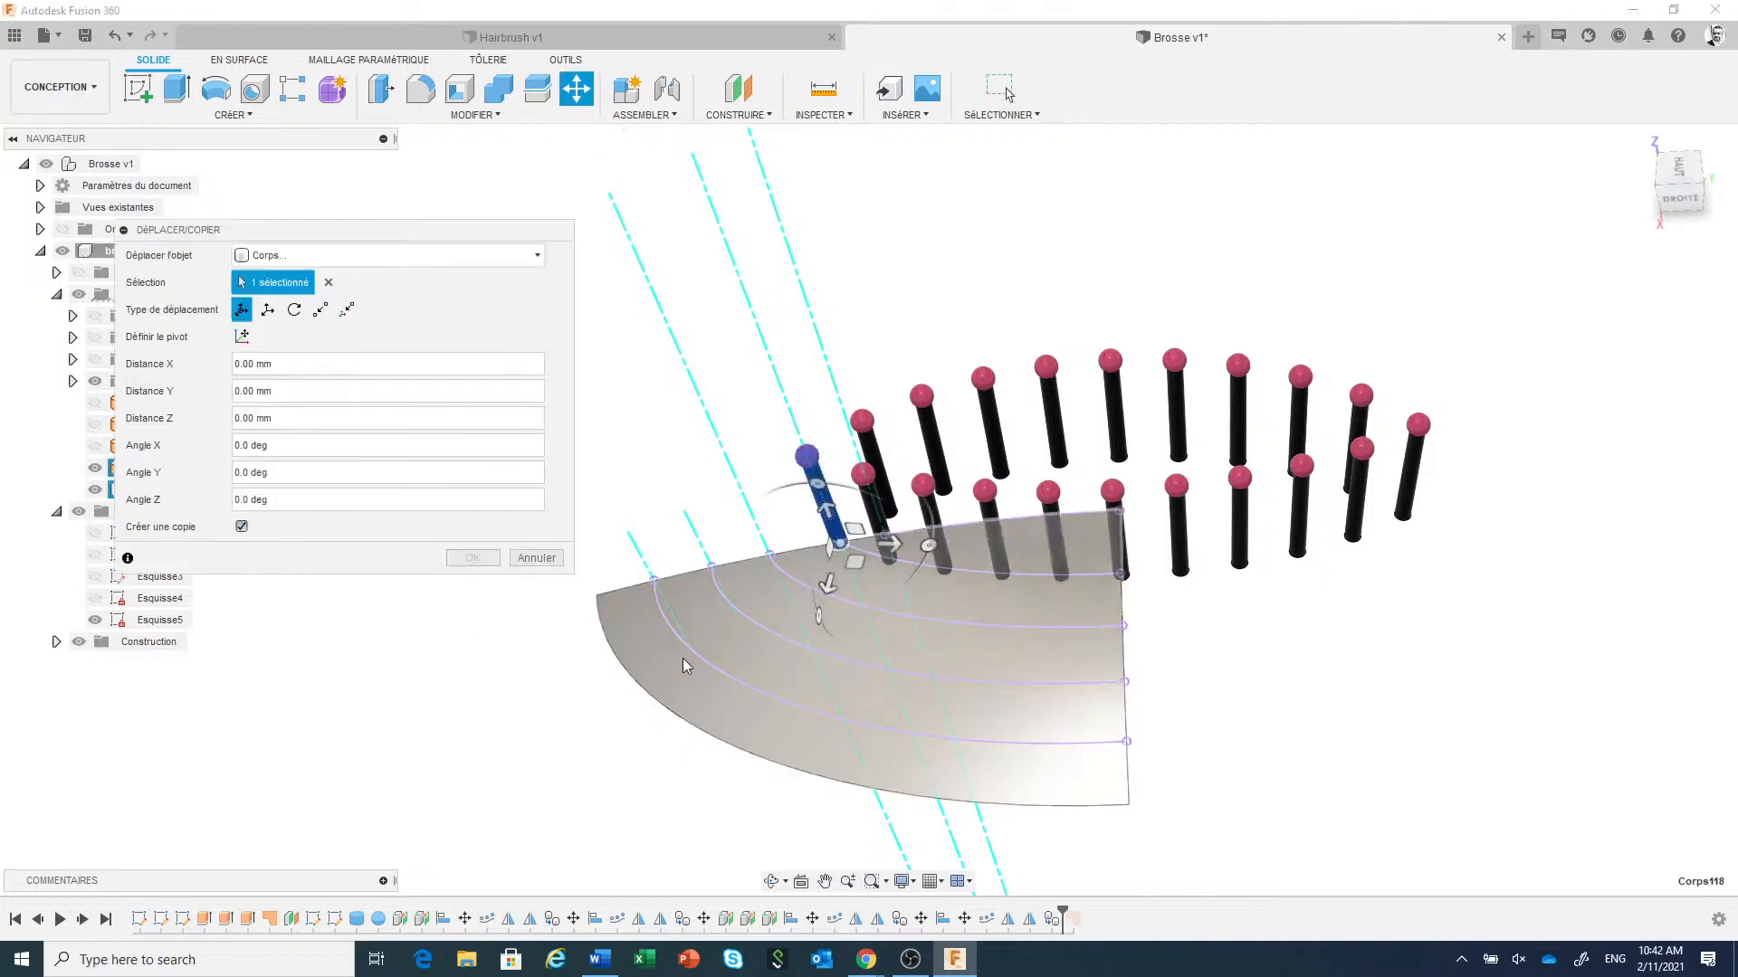
left_click_drag(851, 562, 684, 507)
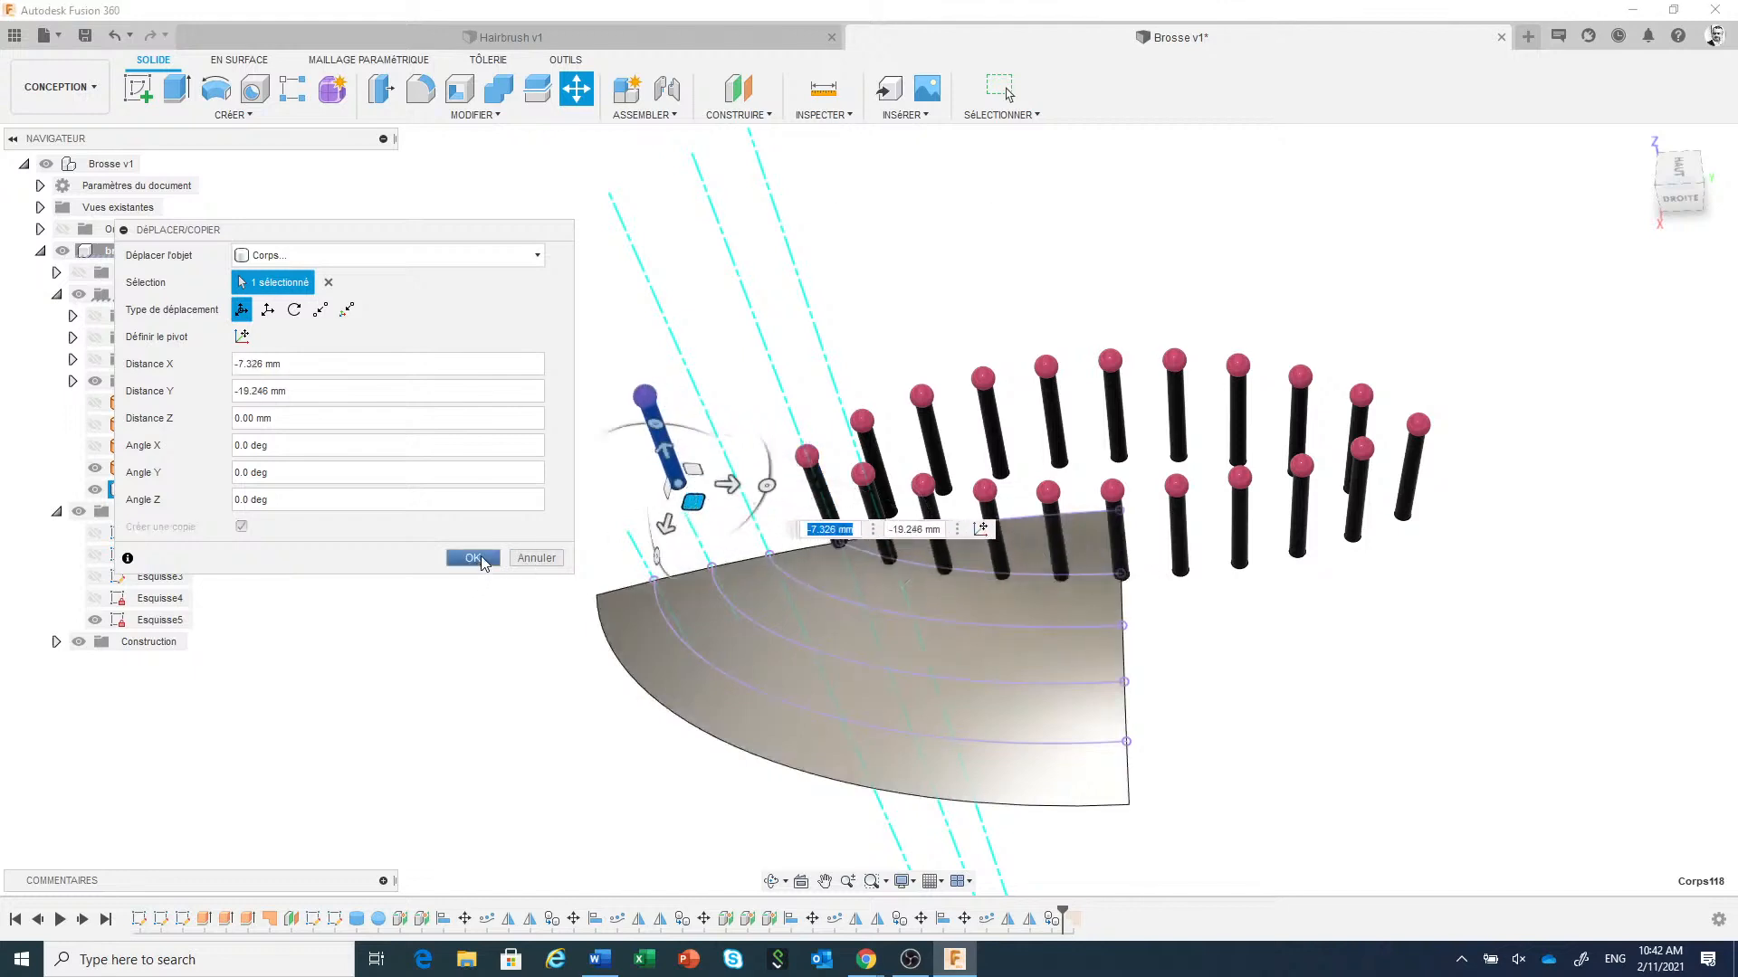
left_click(475, 558)
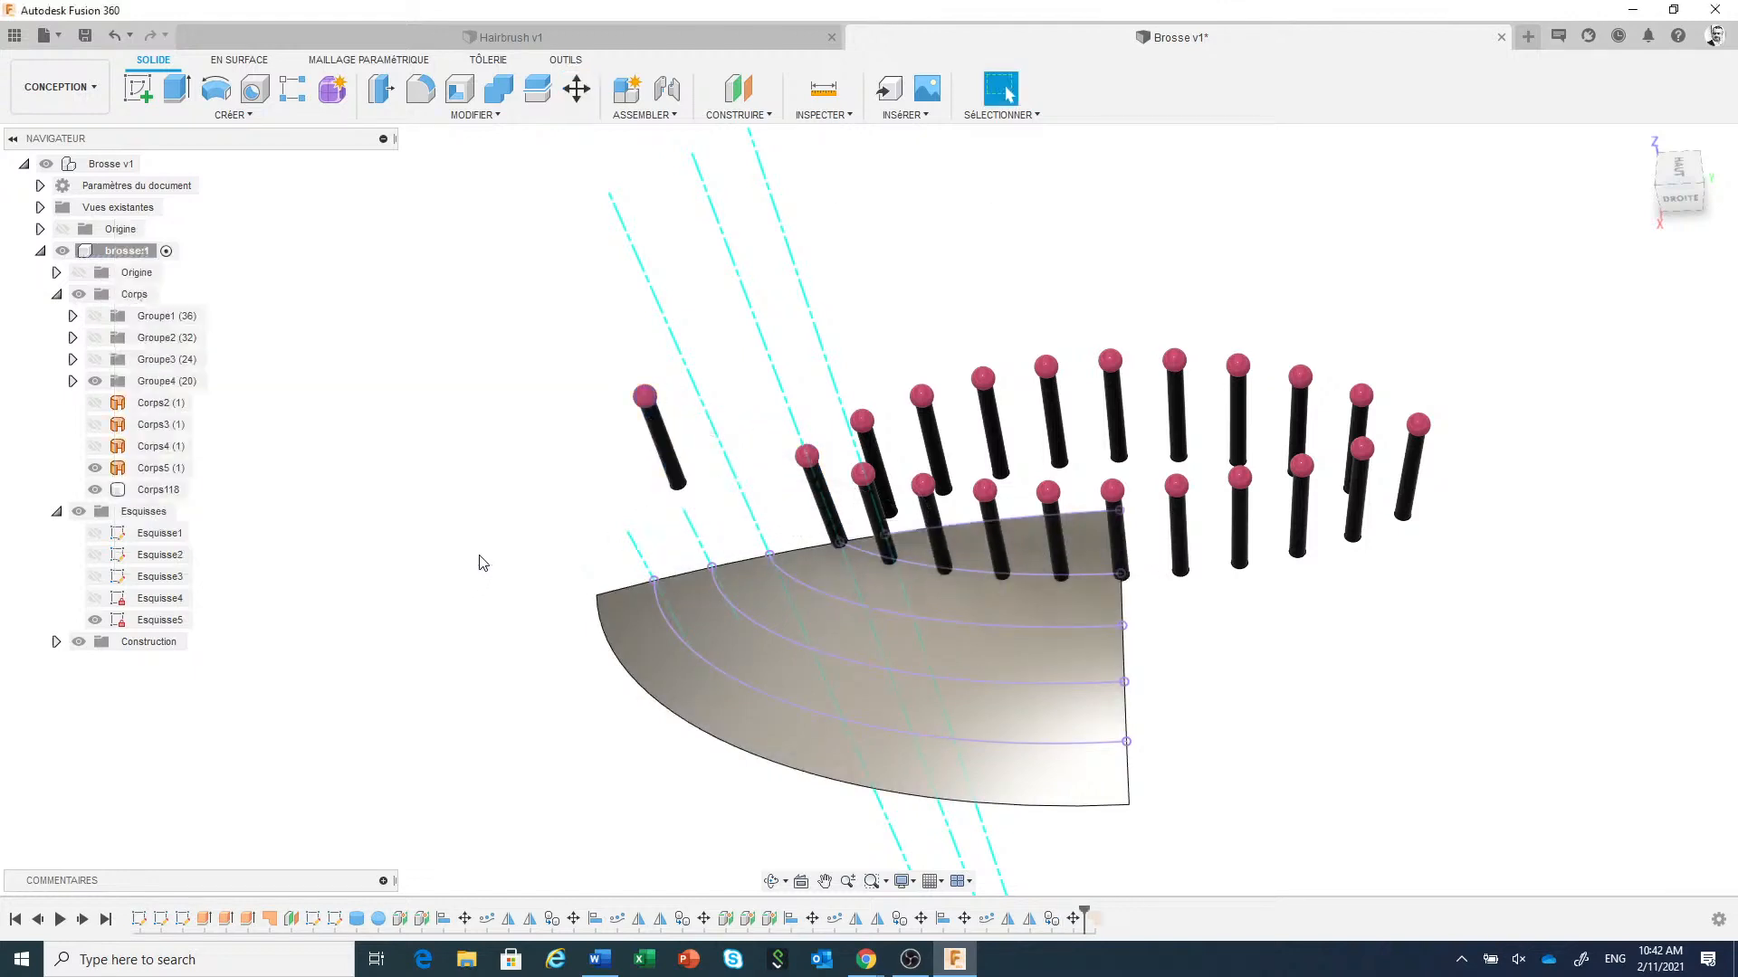
left_click(96, 381)
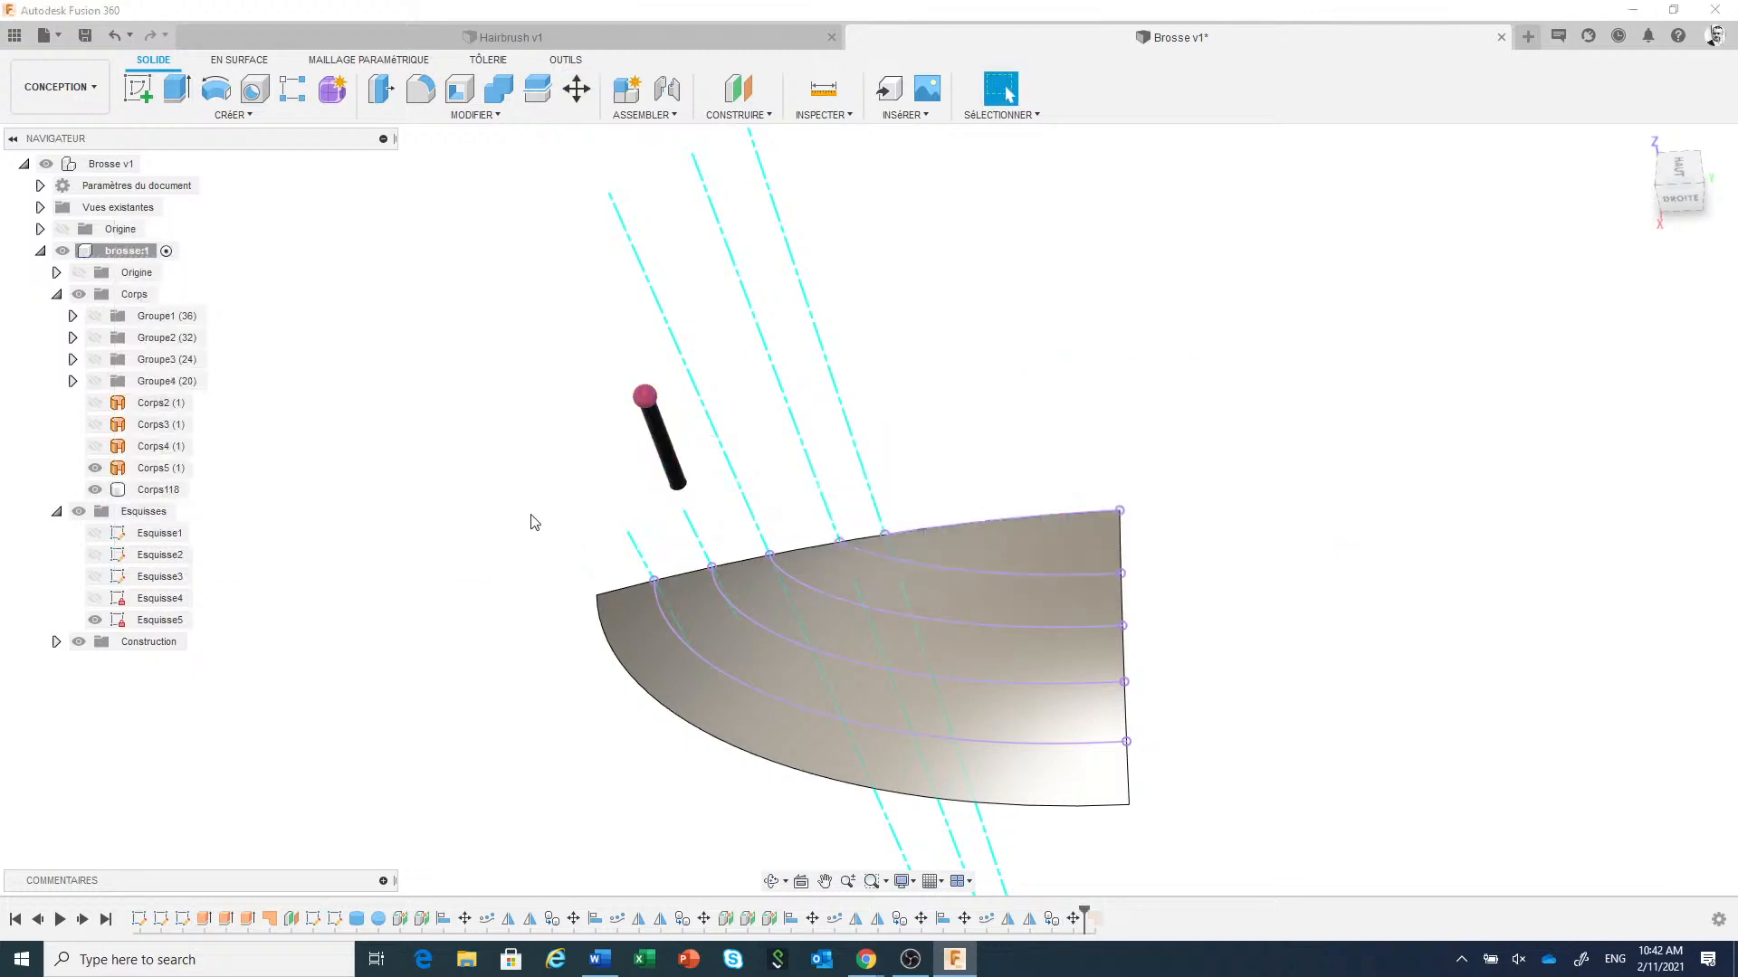
Align the cylindrical shaft of the copied bristle Corps118 with the innermost construction axis Axe5.
scroll(542, 522, "down", 1)
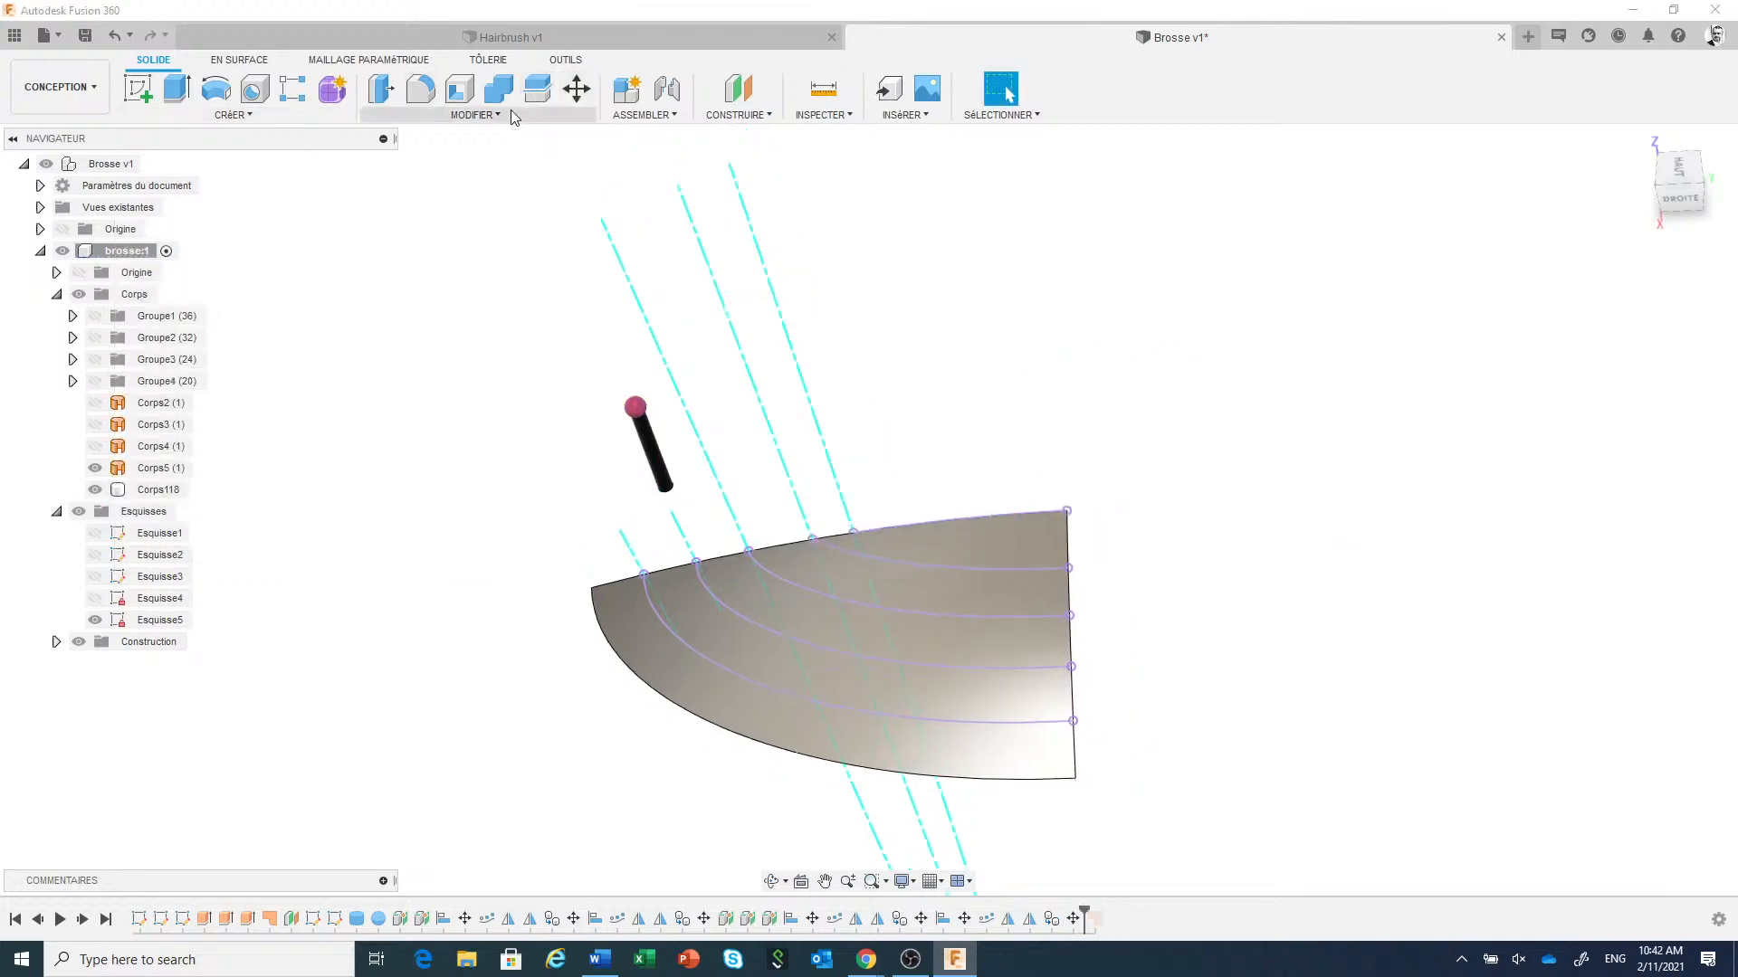
left_click(472, 115)
left_click(434, 395)
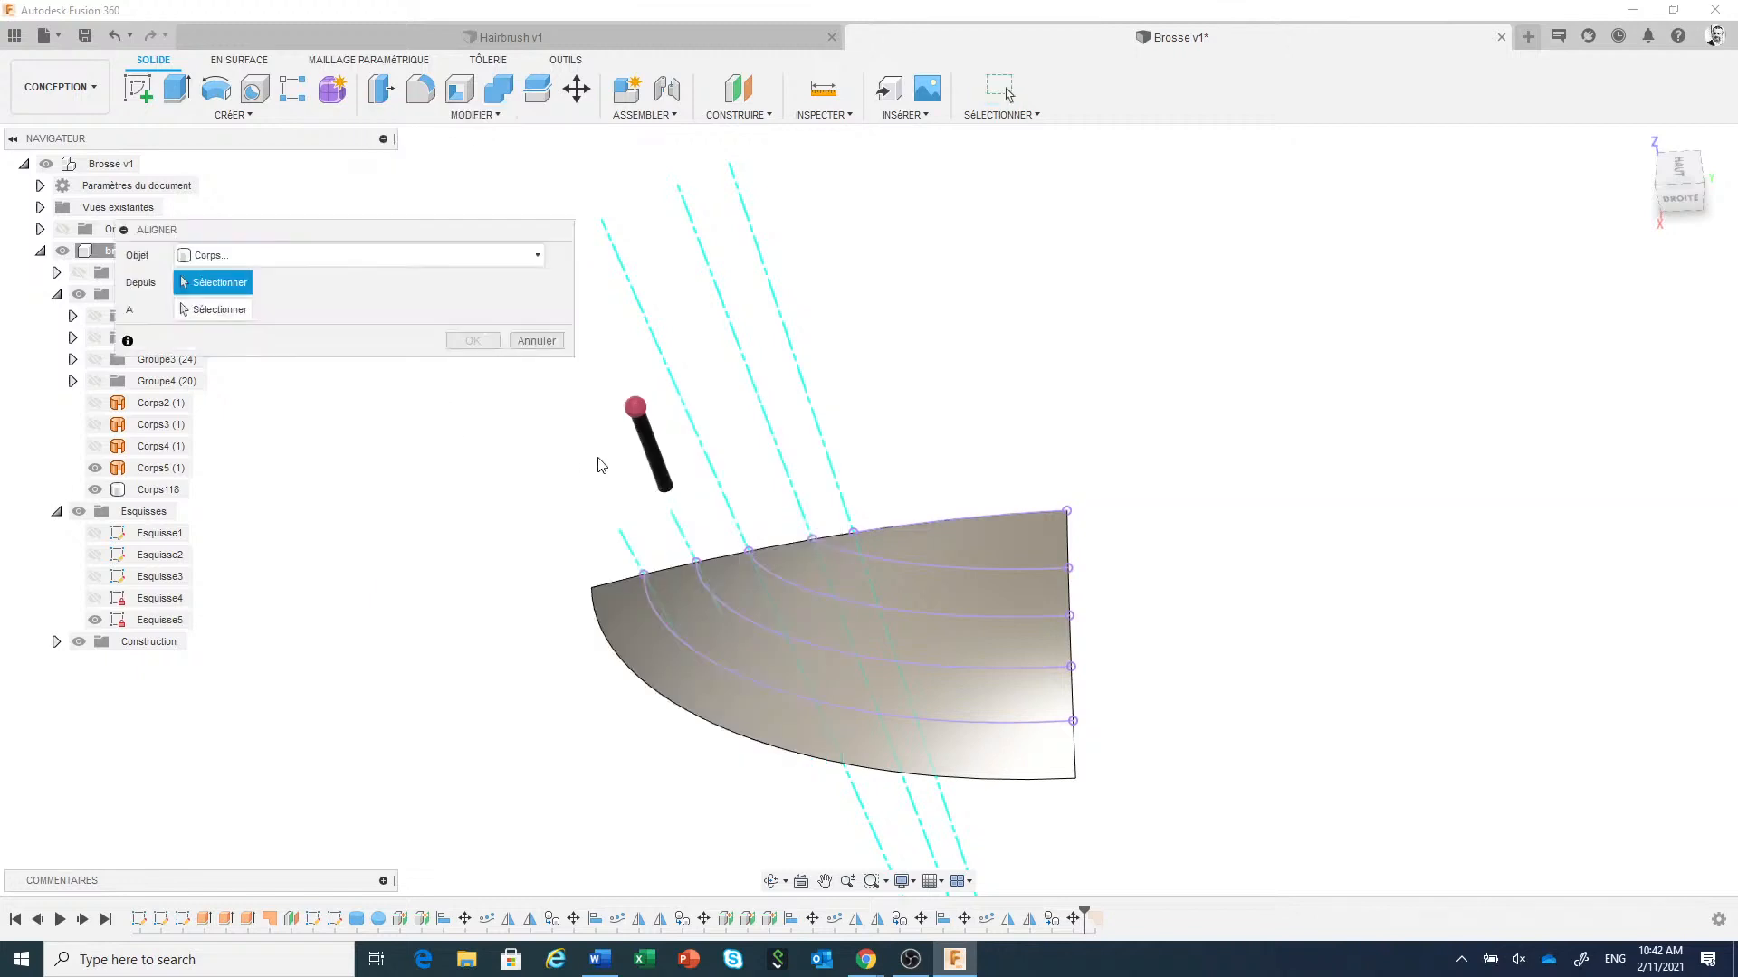
left_click(653, 452)
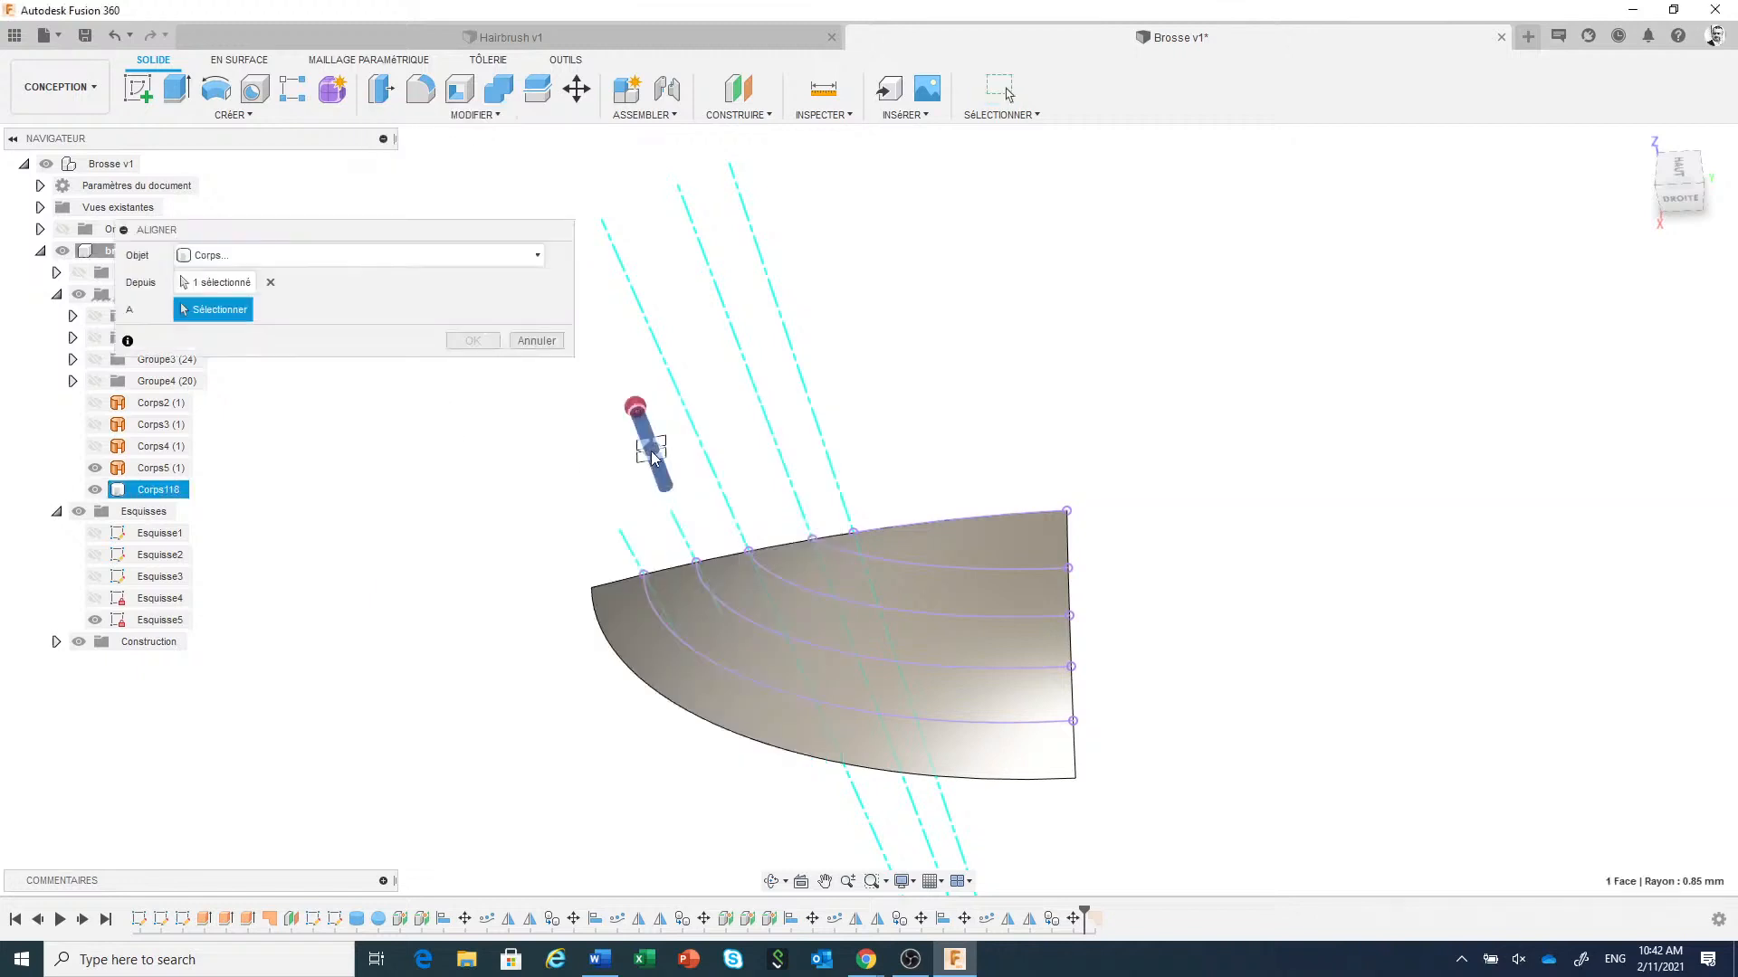
left_click(829, 459)
left_click(472, 367)
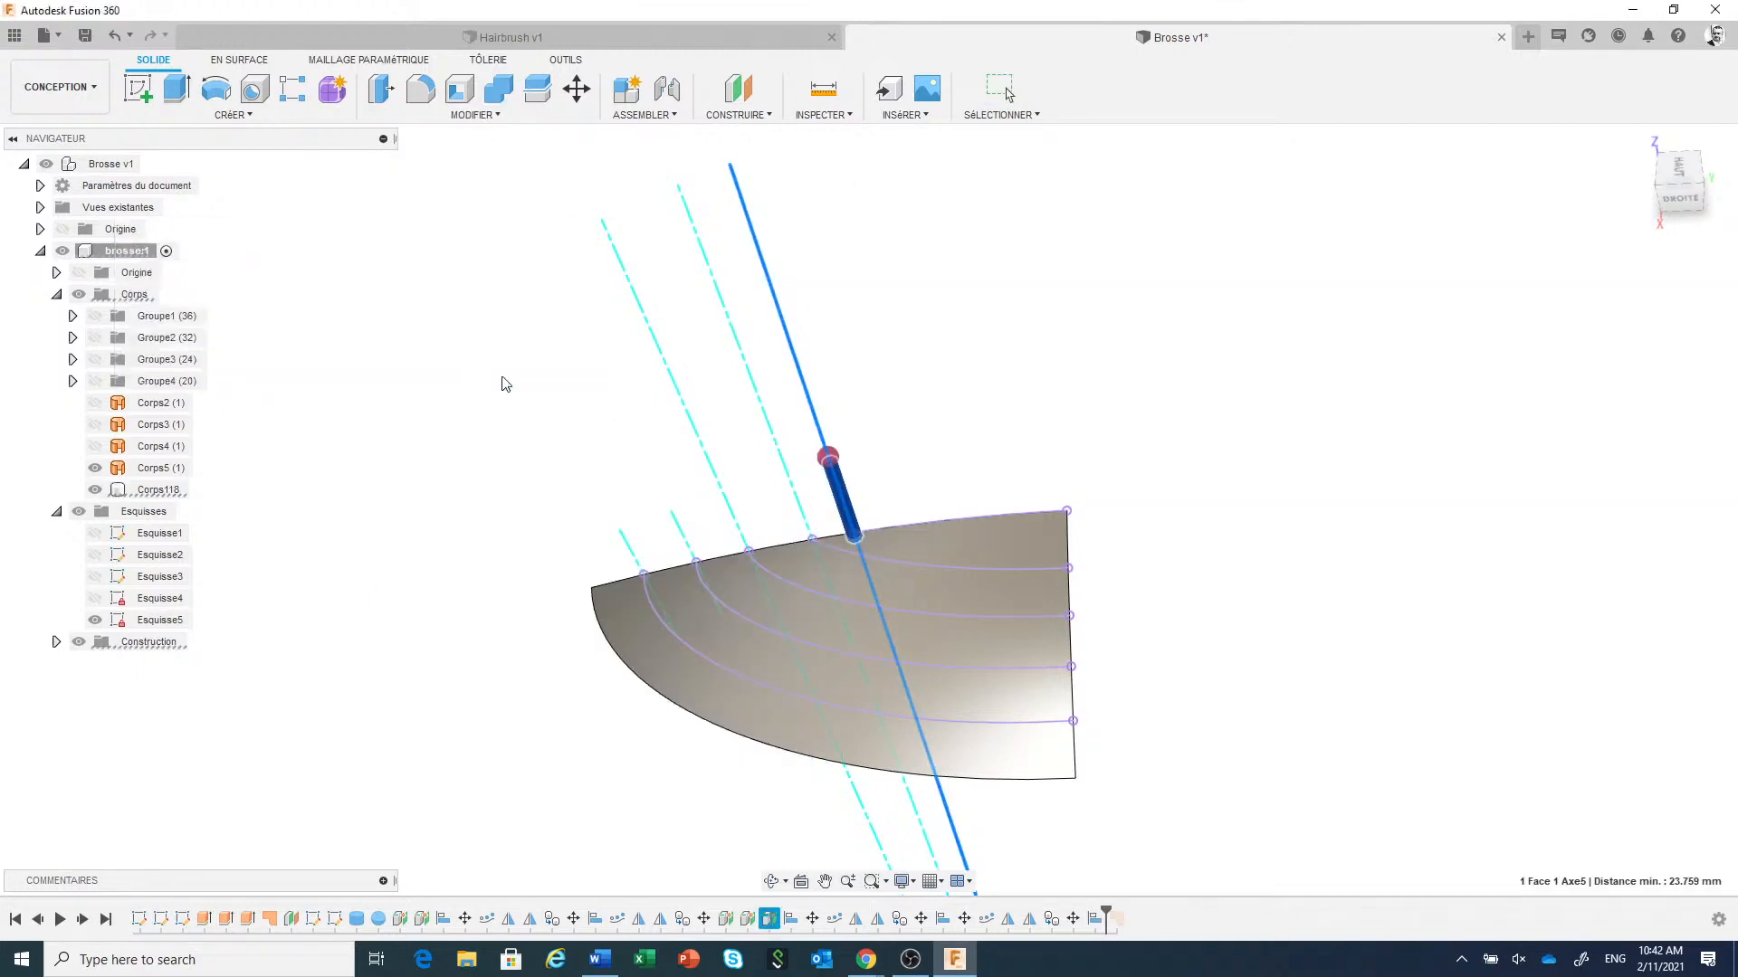
Move bristle Corps118 about 0.47 mm outward along its own axis so its base sits on the brush surface.
scroll(743, 475, "down", 2)
middle_click_drag(697, 504, 985, 524, "shift")
left_click(1681, 192)
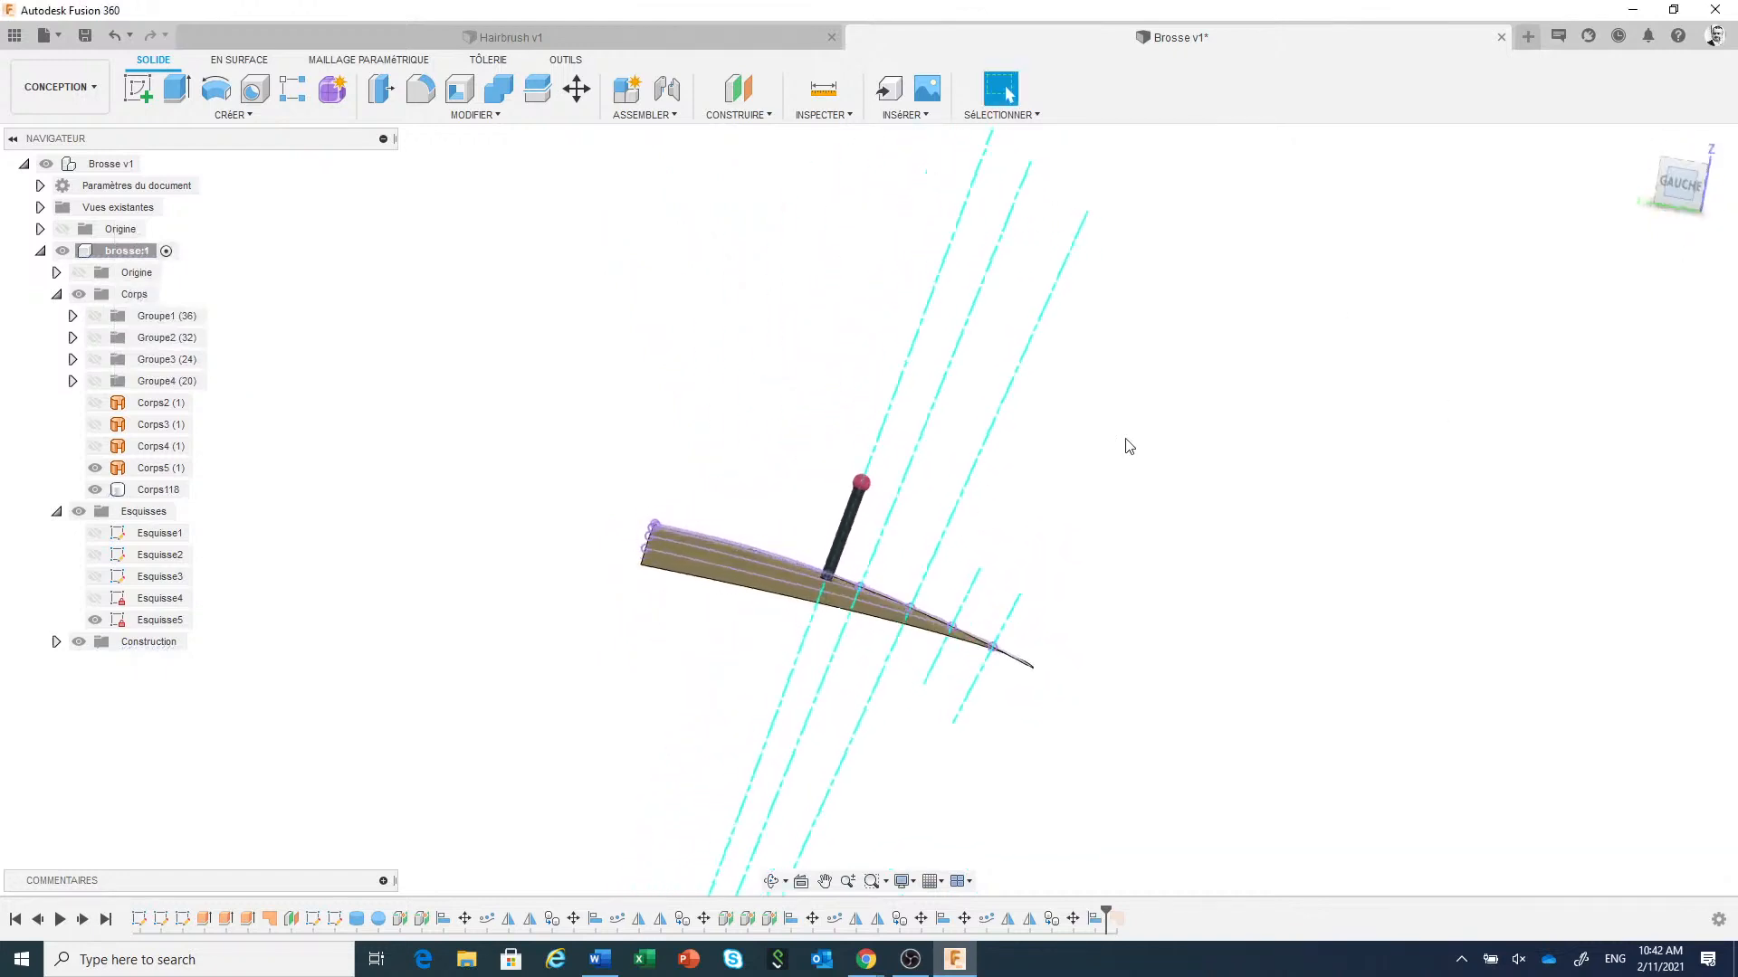
scroll(858, 570, "up", 2)
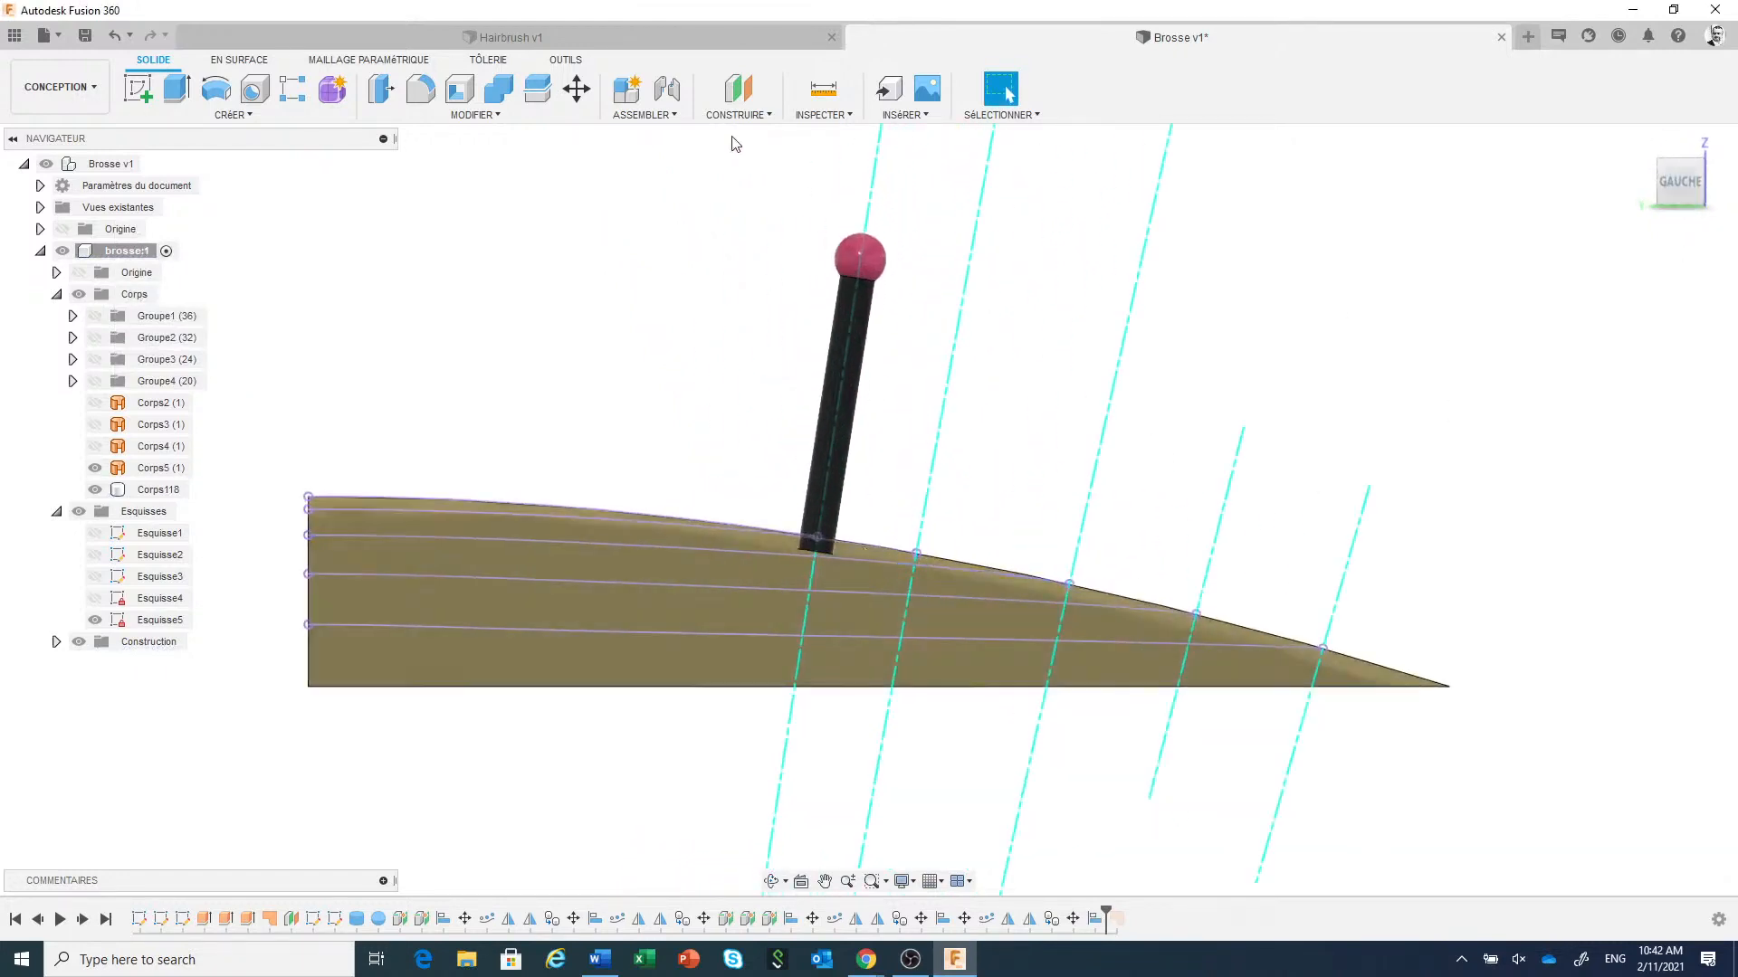
left_click(576, 88)
left_click(834, 453)
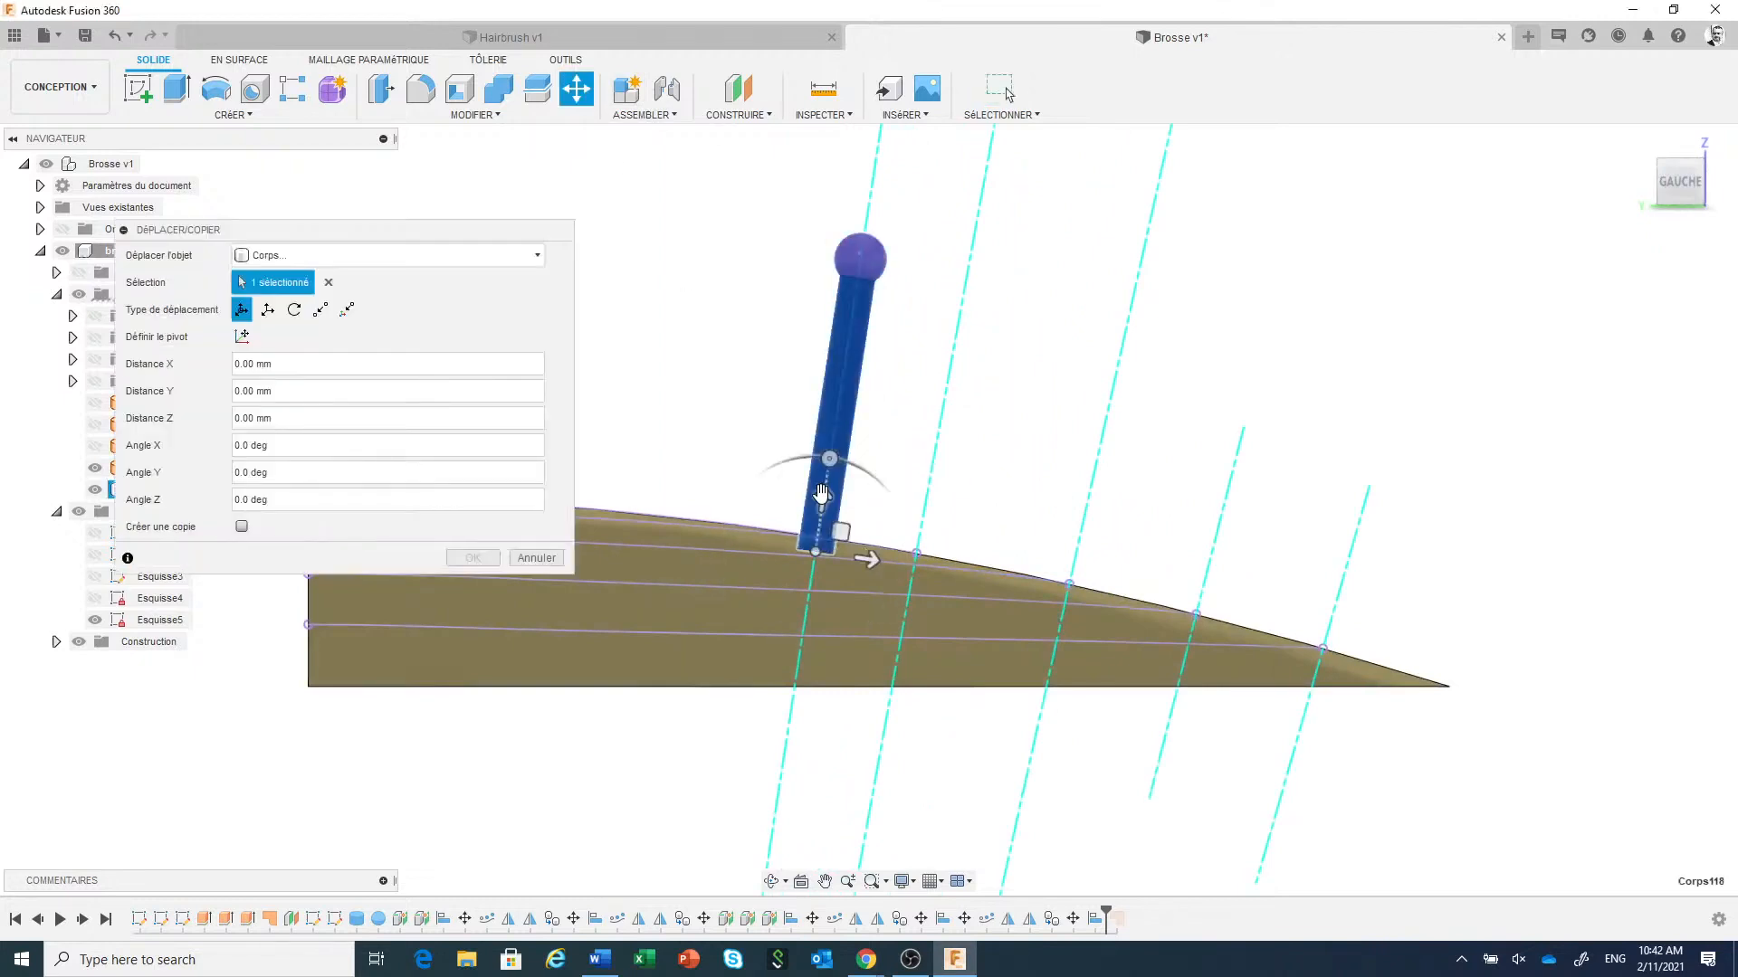
left_click_drag(825, 495, 824, 487)
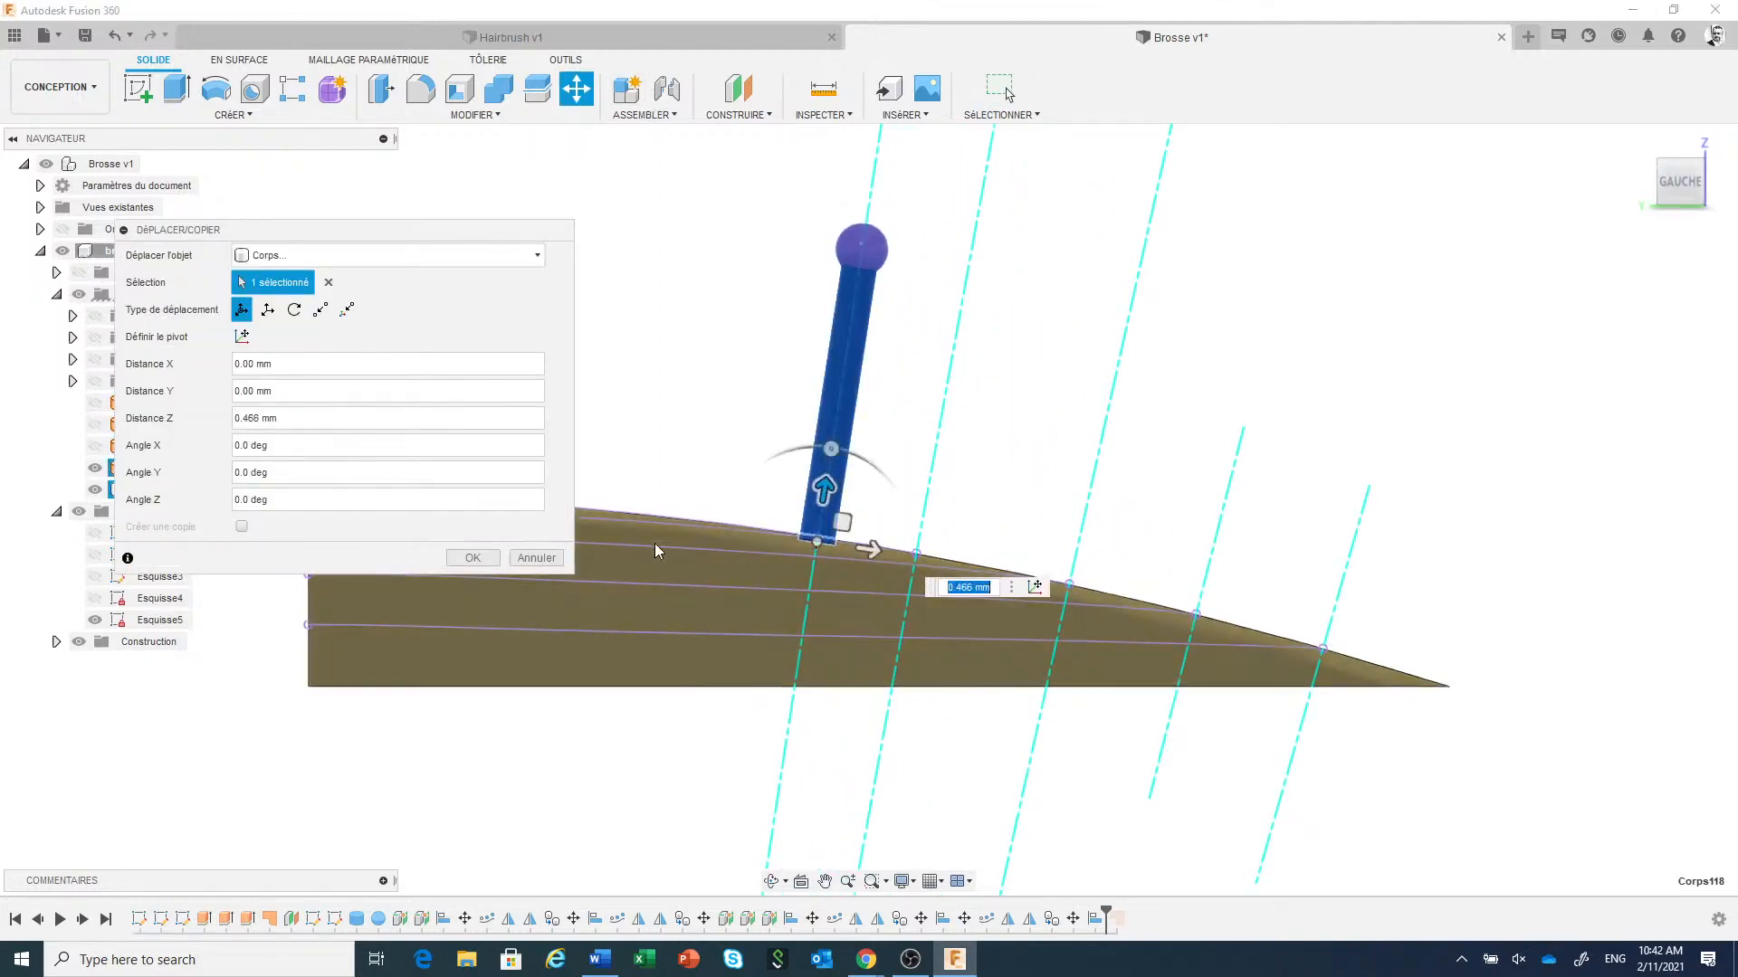
left_click(472, 558)
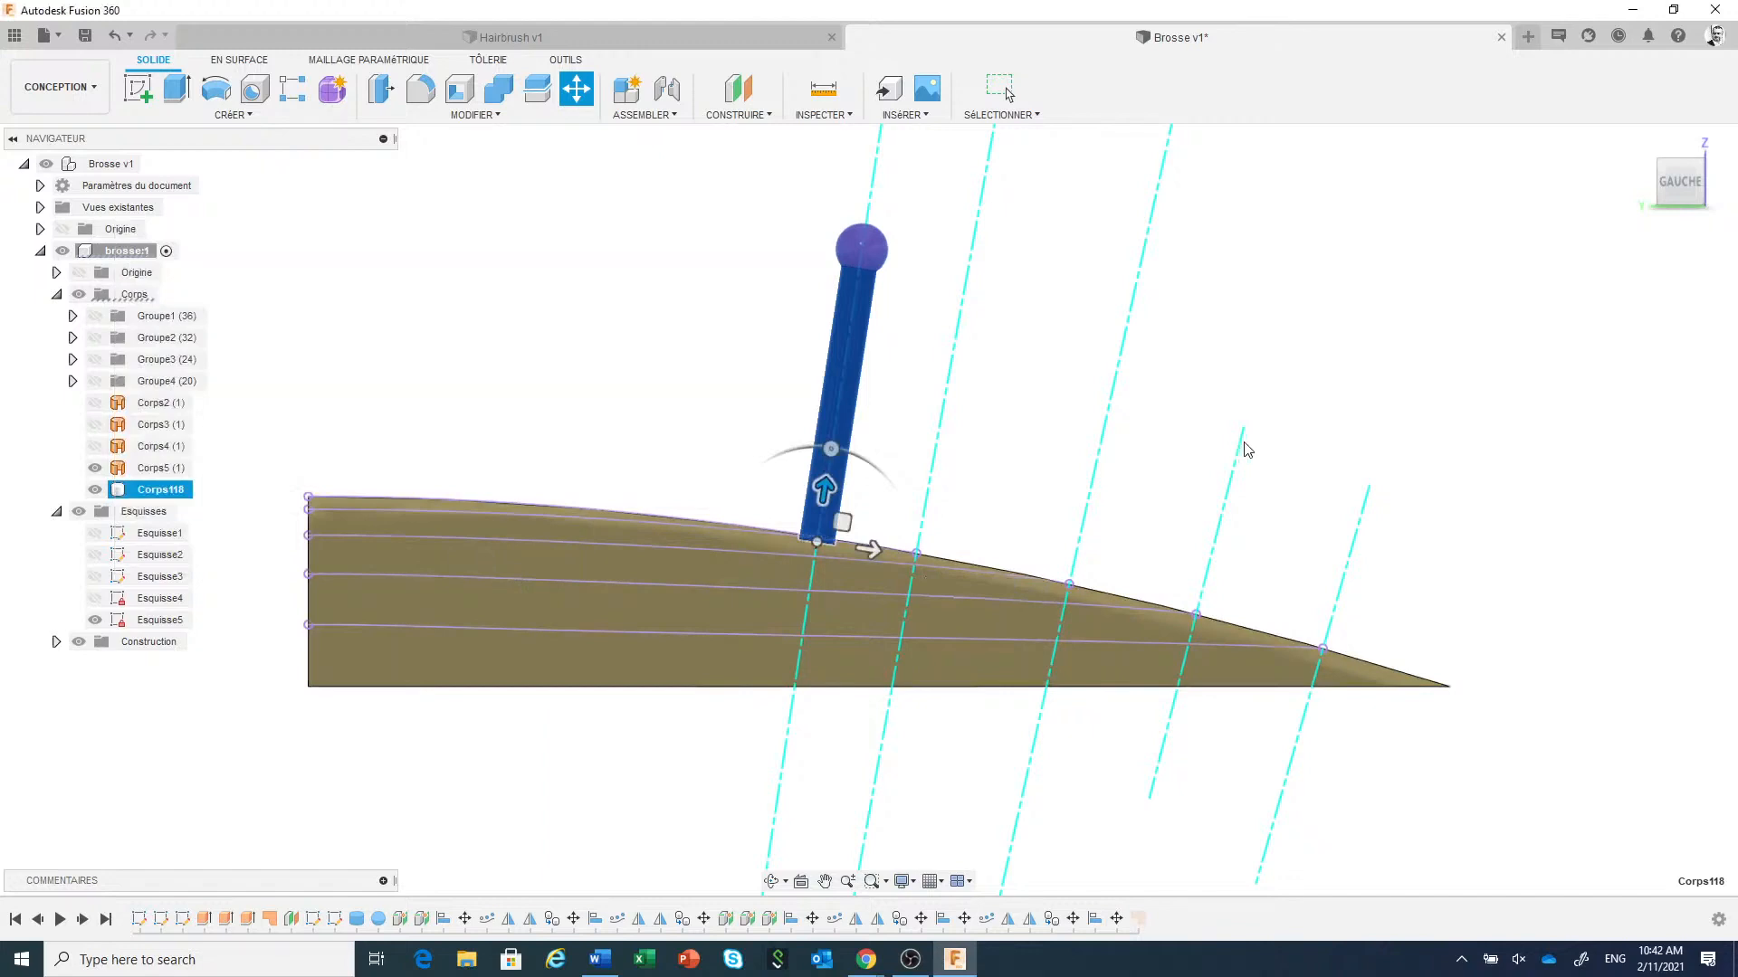
key("Escape")
scroll(1303, 425, "down", 2)
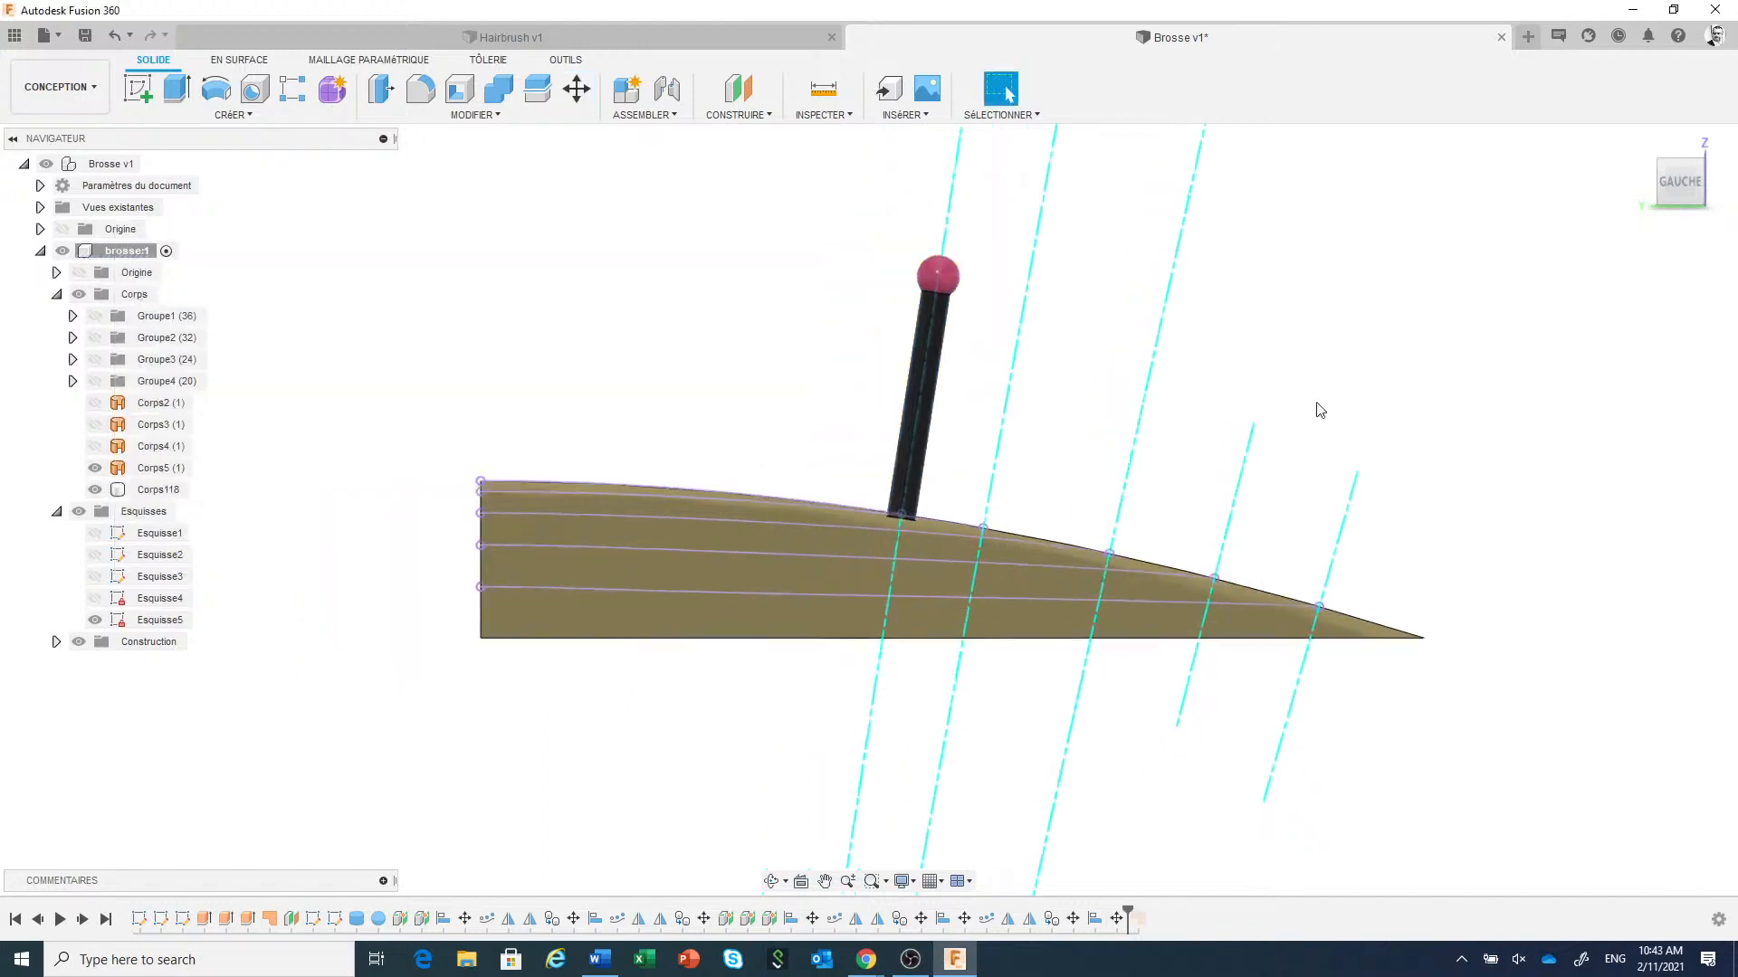
Start a path pattern of the body Corps118 using the innermost curve of sketch Esquisse5 as the path.
middle_click_drag(1329, 400, 1732, 261, "shift")
left_click(1678, 185)
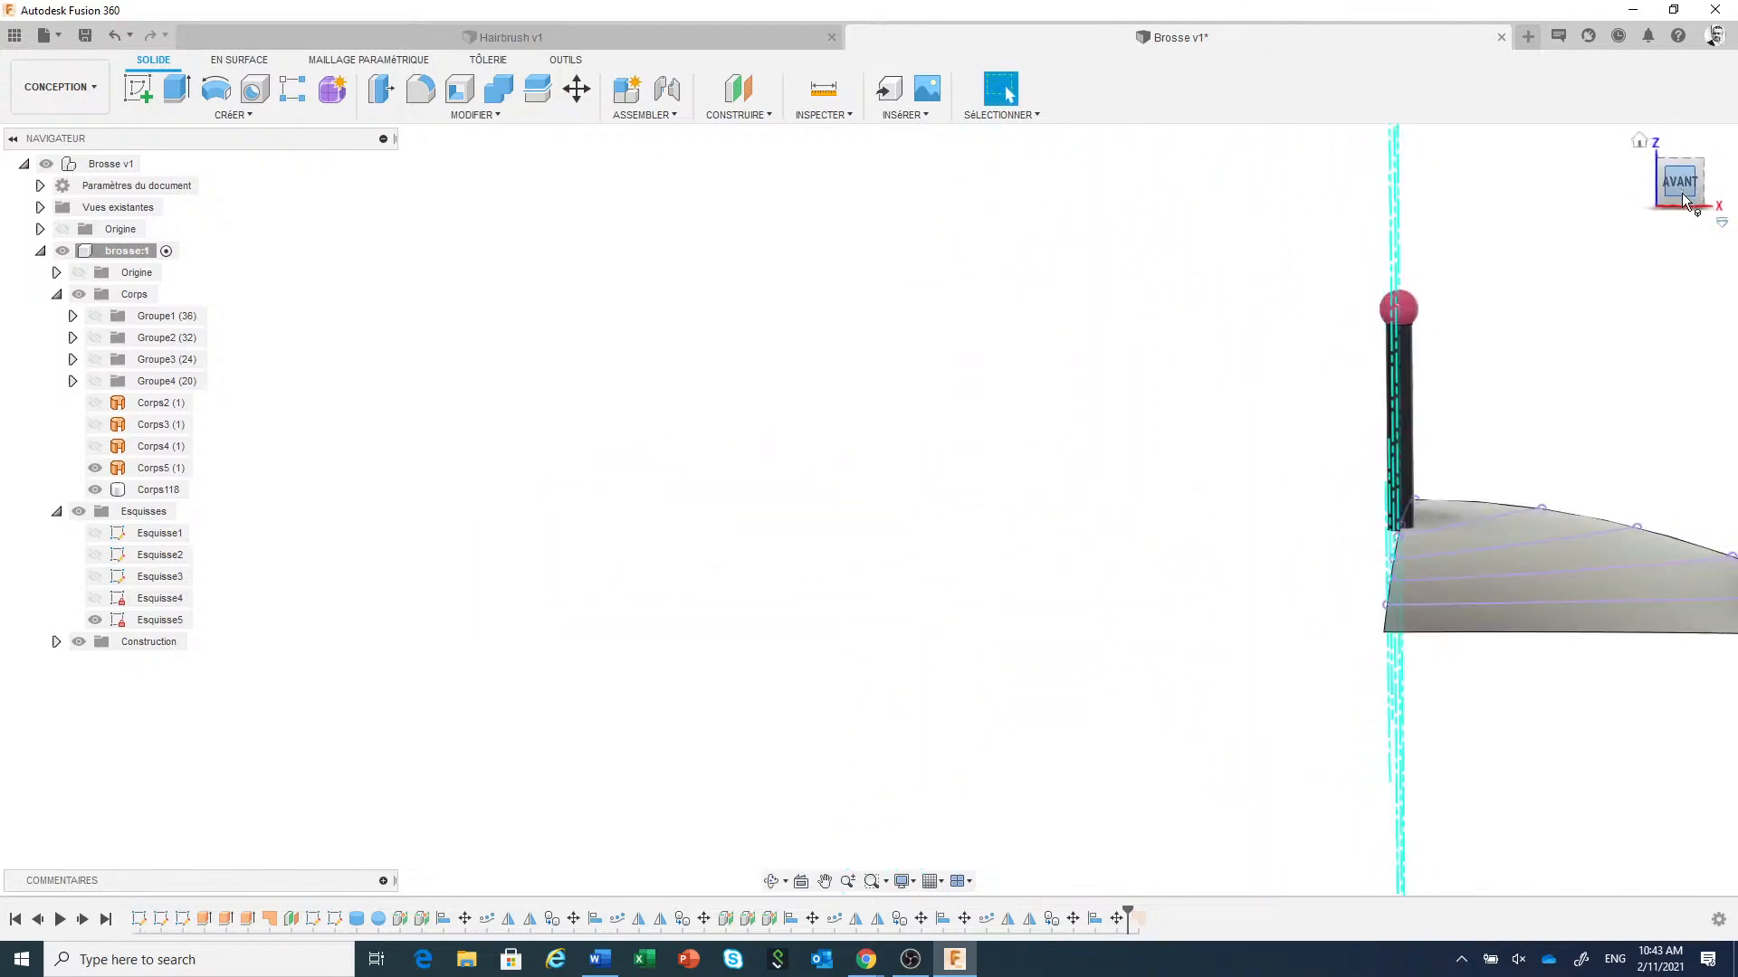
left_click(1717, 193)
middle_click_drag(1497, 419, 962, 457)
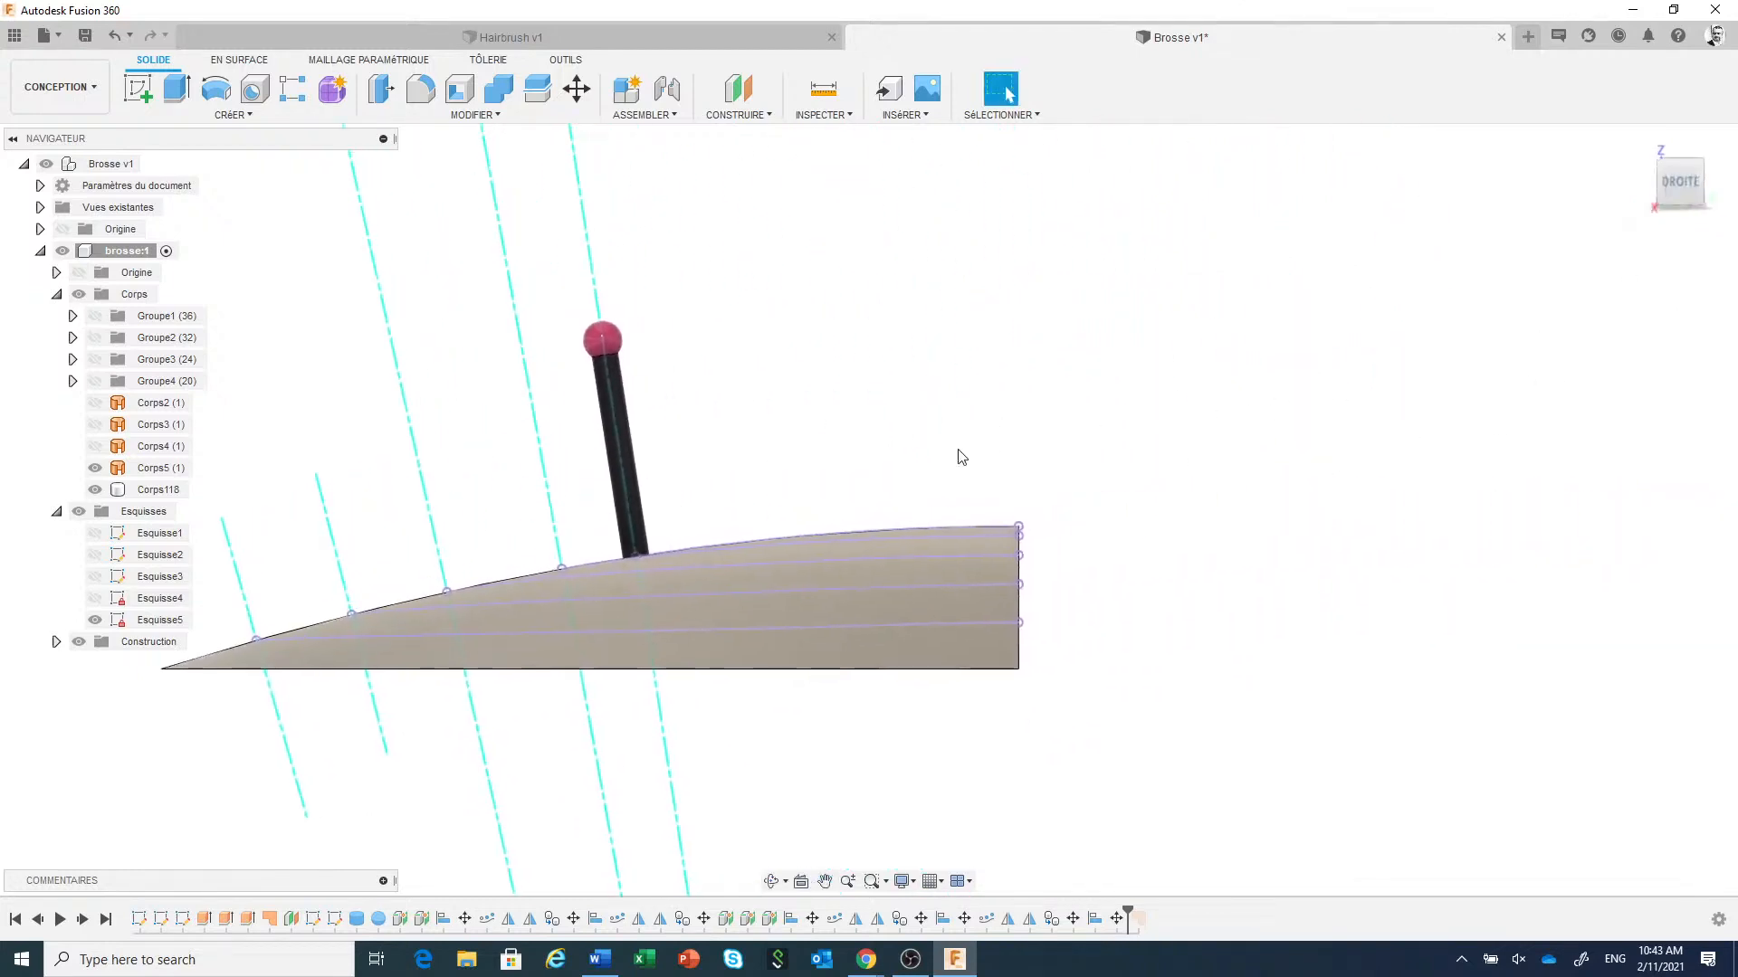
scroll(959, 459, "down", 2)
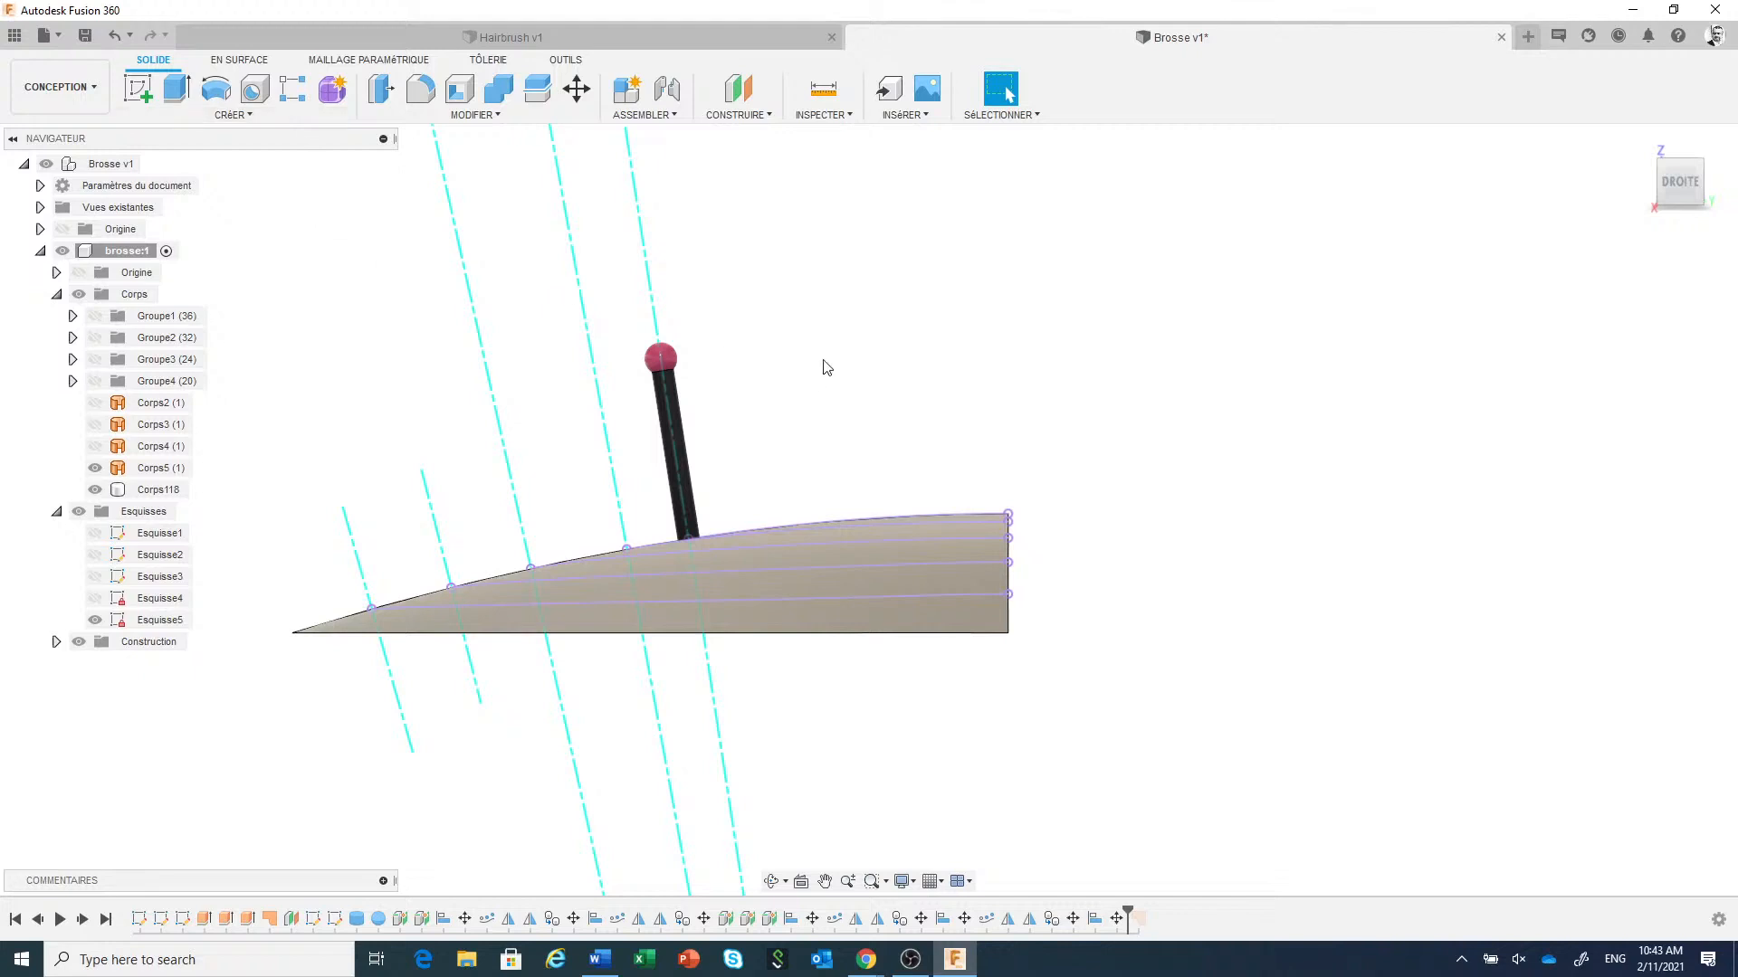
middle_click_drag(851, 367, 846, 396, "shift")
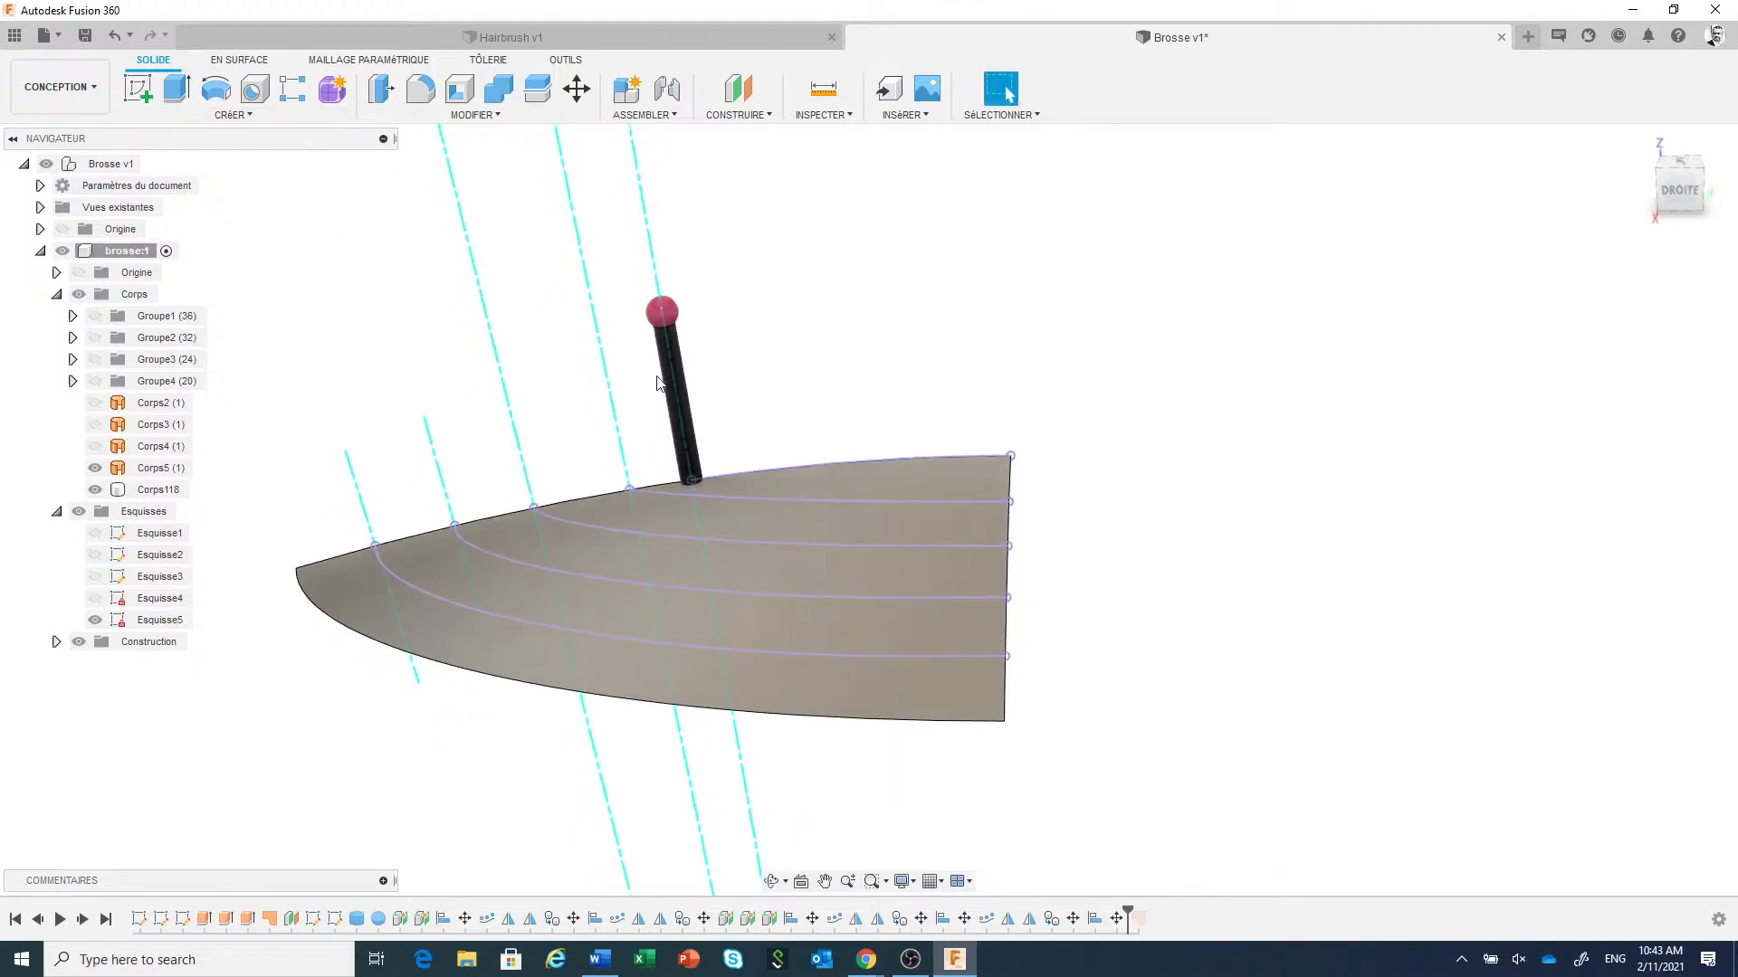
left_click(249, 115)
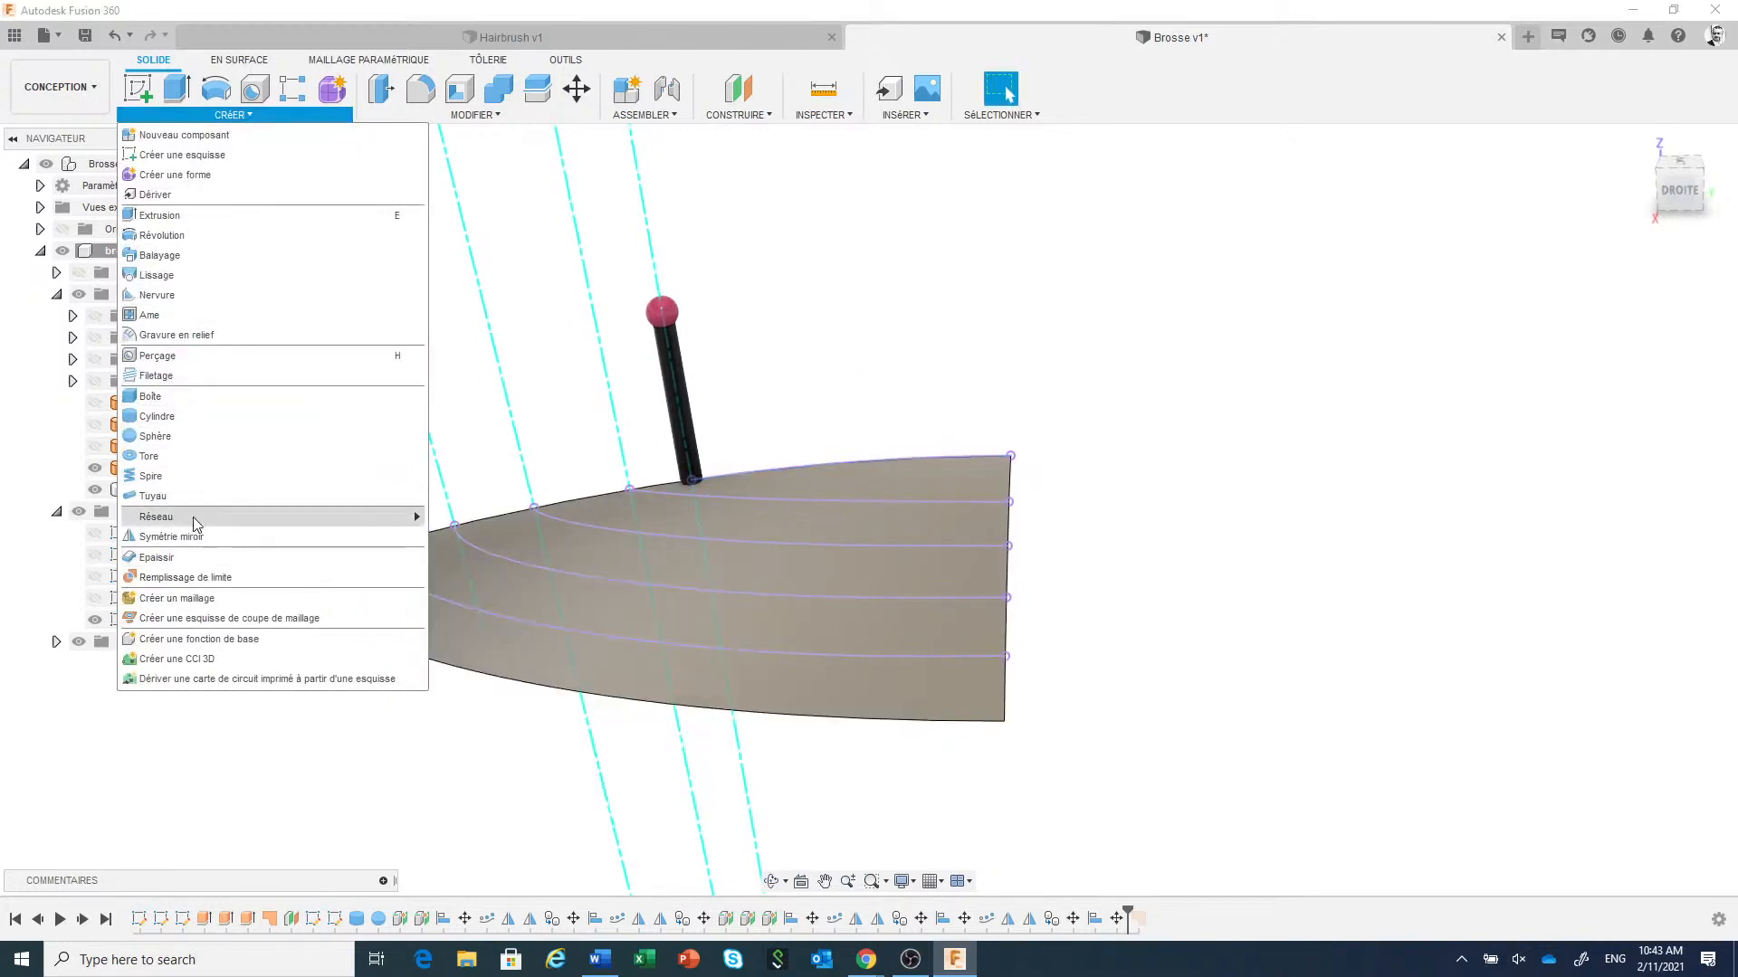
mouse_move(193, 517)
left_click(456, 559)
left_click(674, 390)
left_click(253, 310)
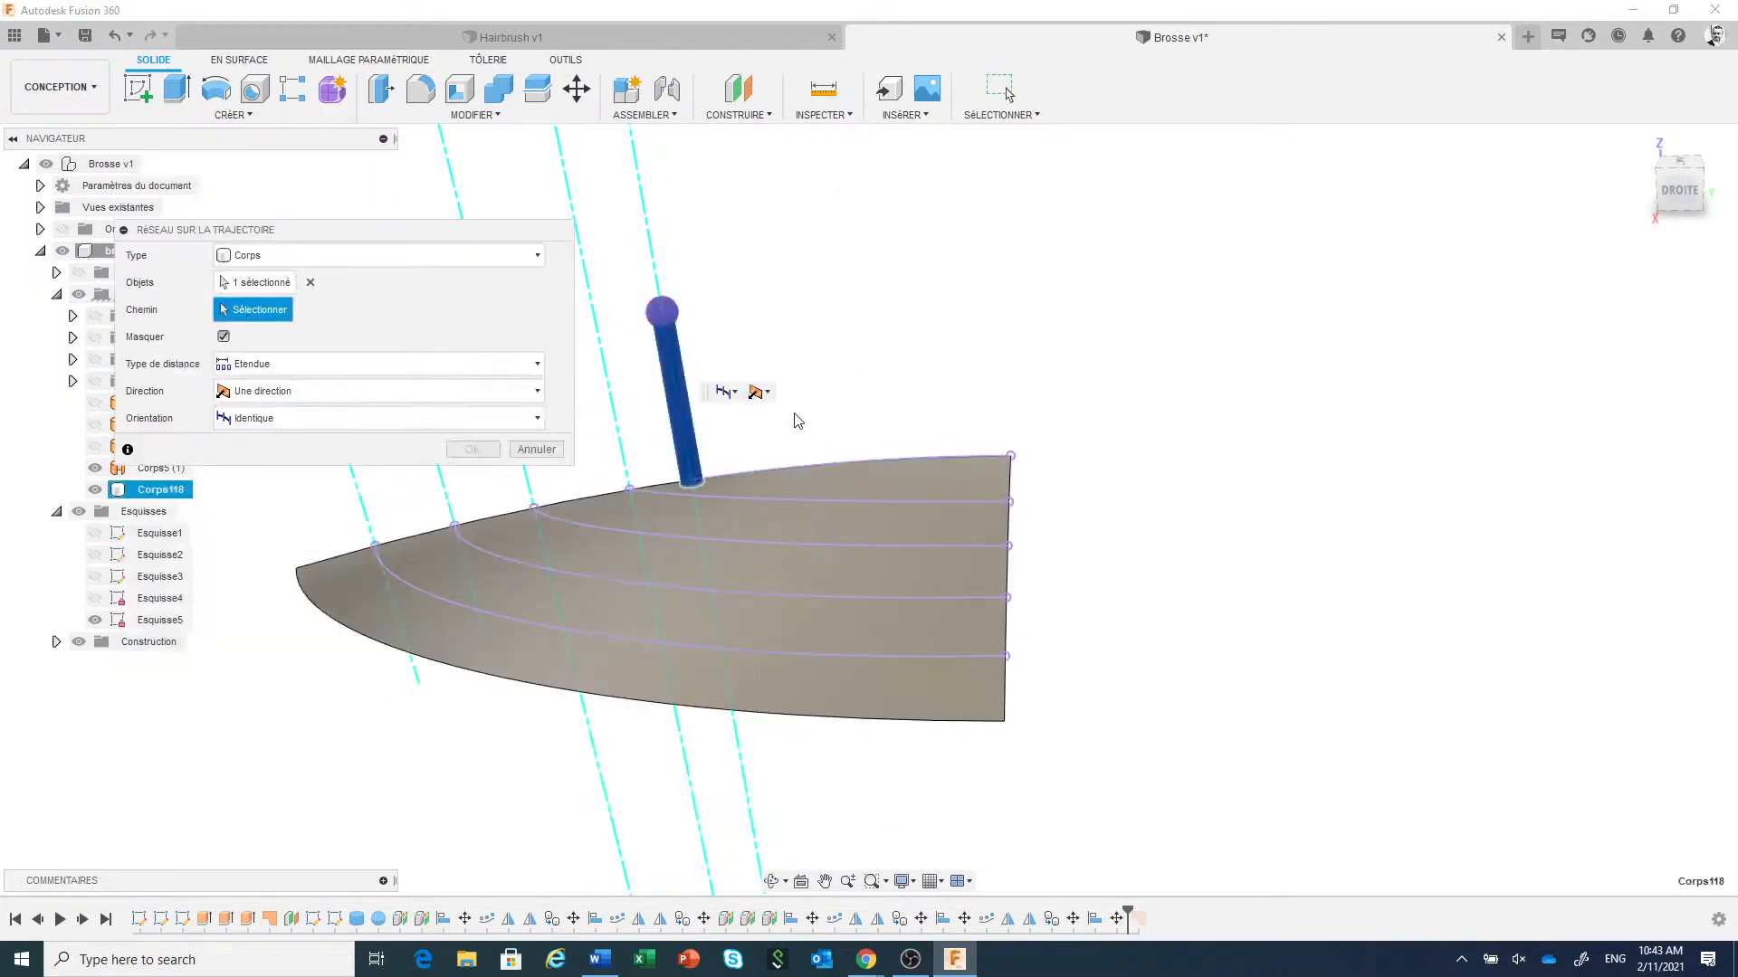
left_click(860, 471)
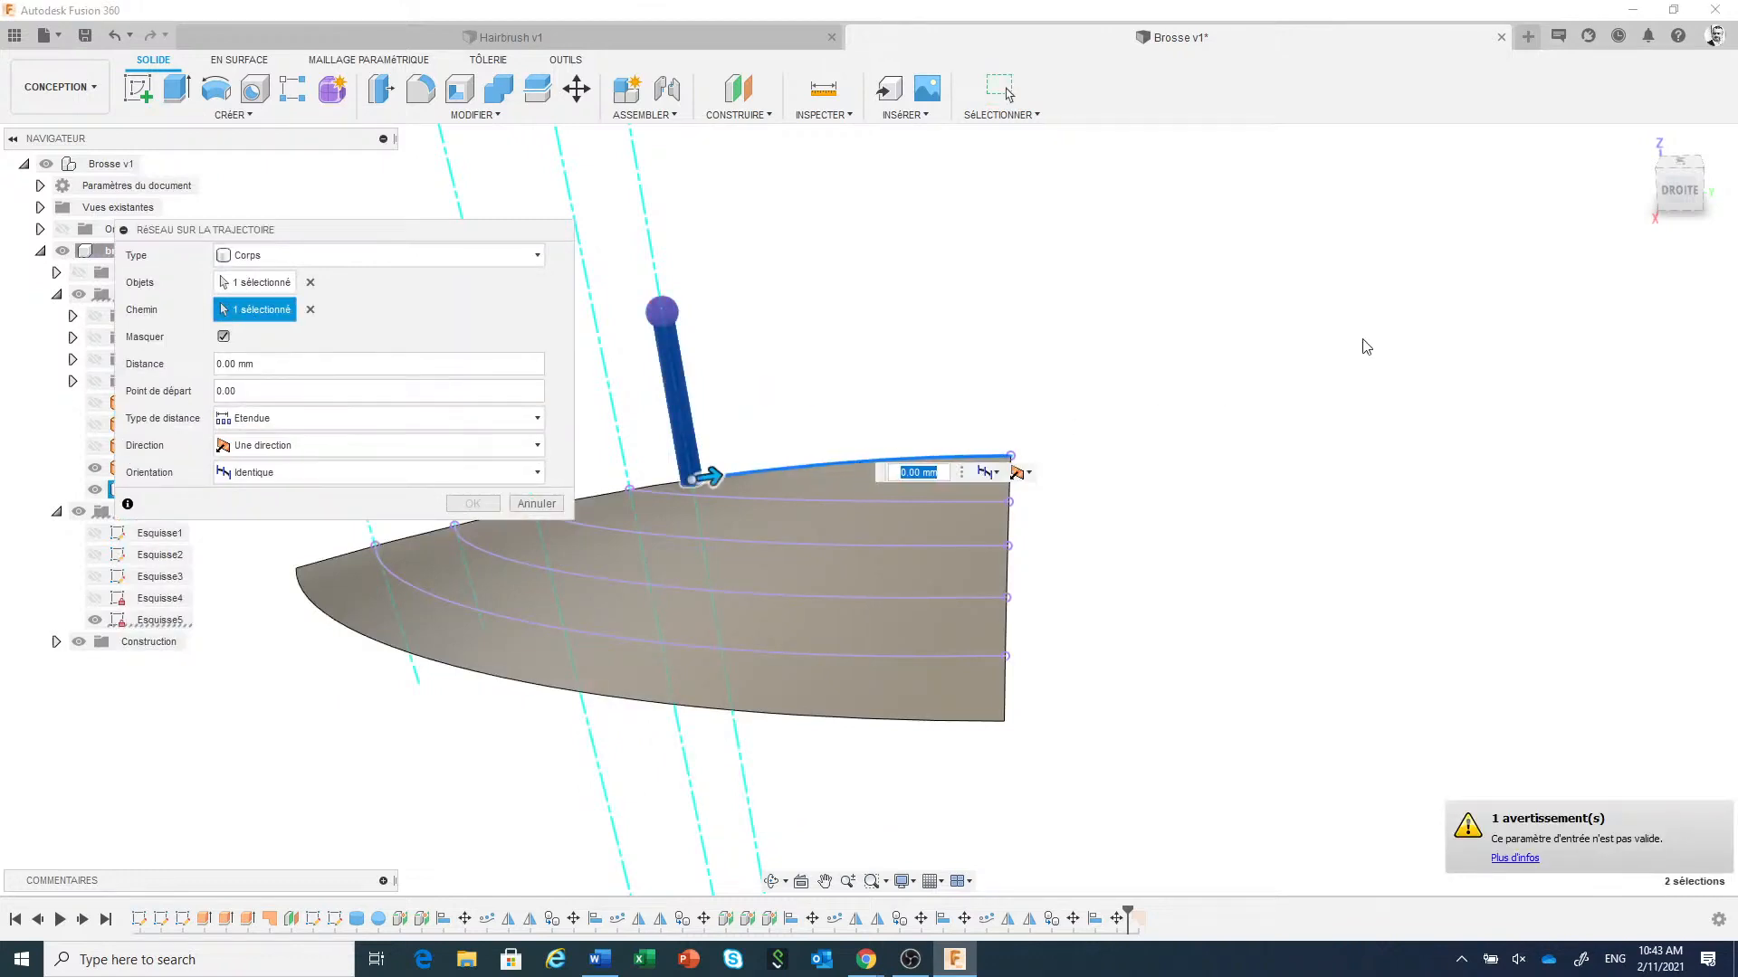
Extend the pattern about 22.9 mm along the curve with 30 instances, orienting them to the path direction.
mouse_move(1421, 341)
middle_mouse_down("shift")
mouse_move(1416, 271)
mouse_move(1336, 389)
mouse_move(1342, 519)
middle_mouse_up("shift")
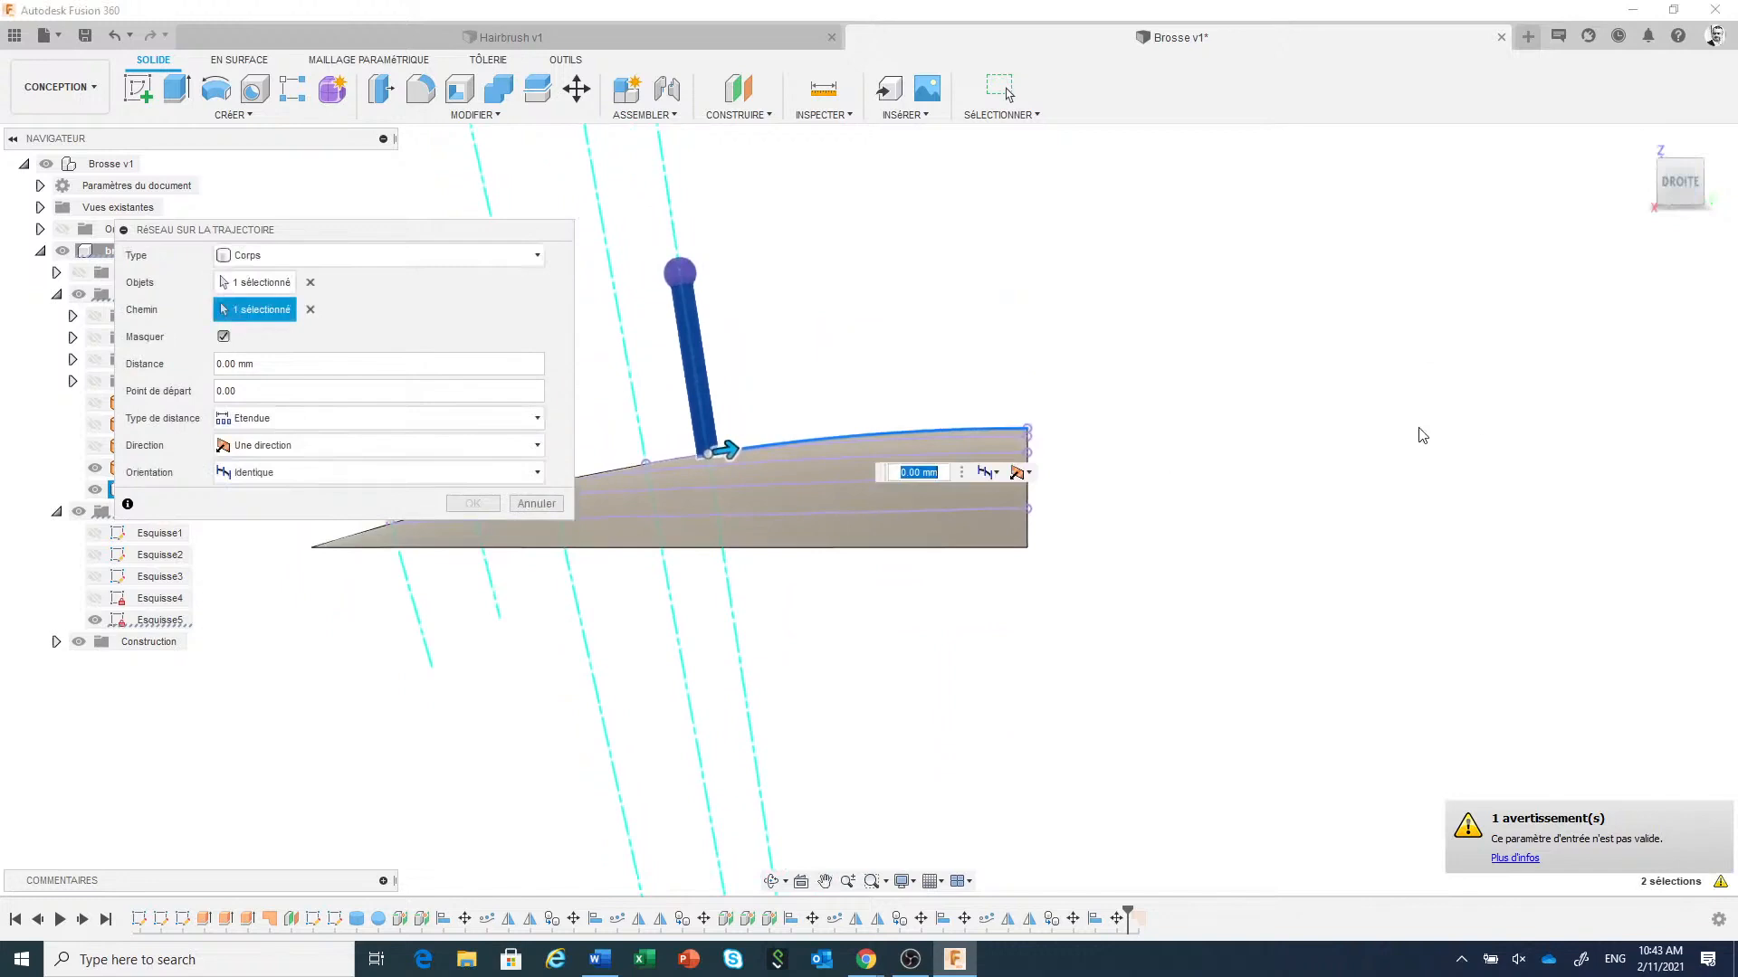
scroll(1404, 434, "down", 2)
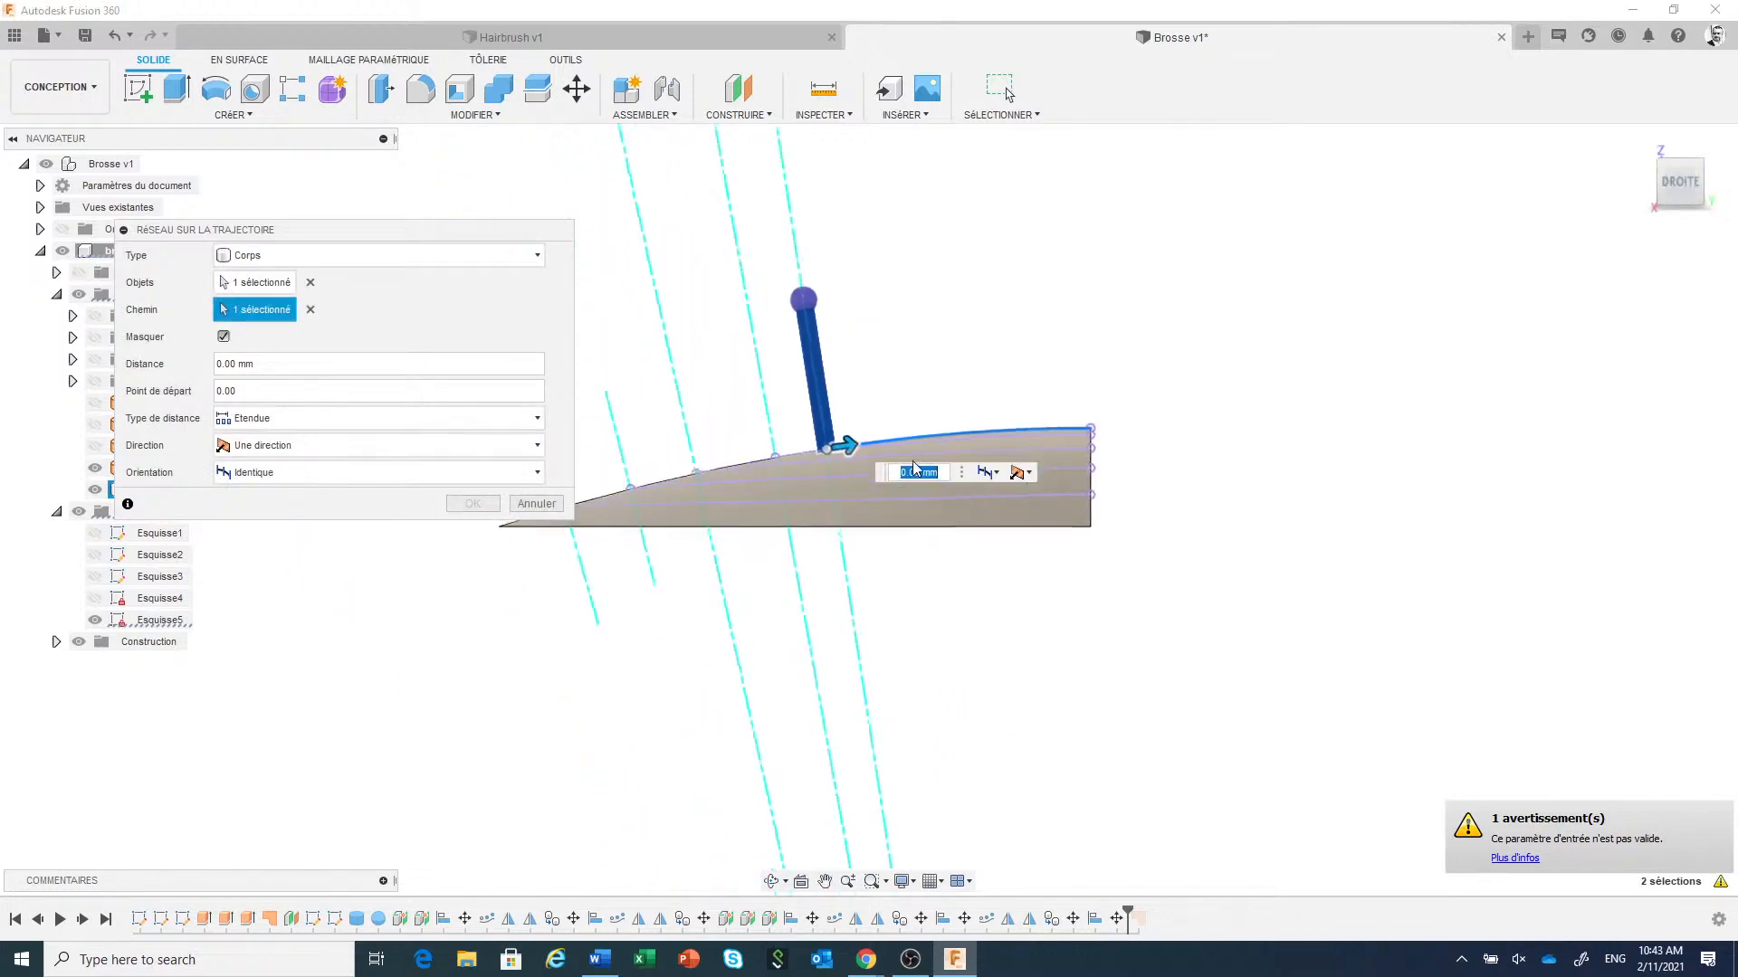
left_click_drag(848, 444, 1095, 427)
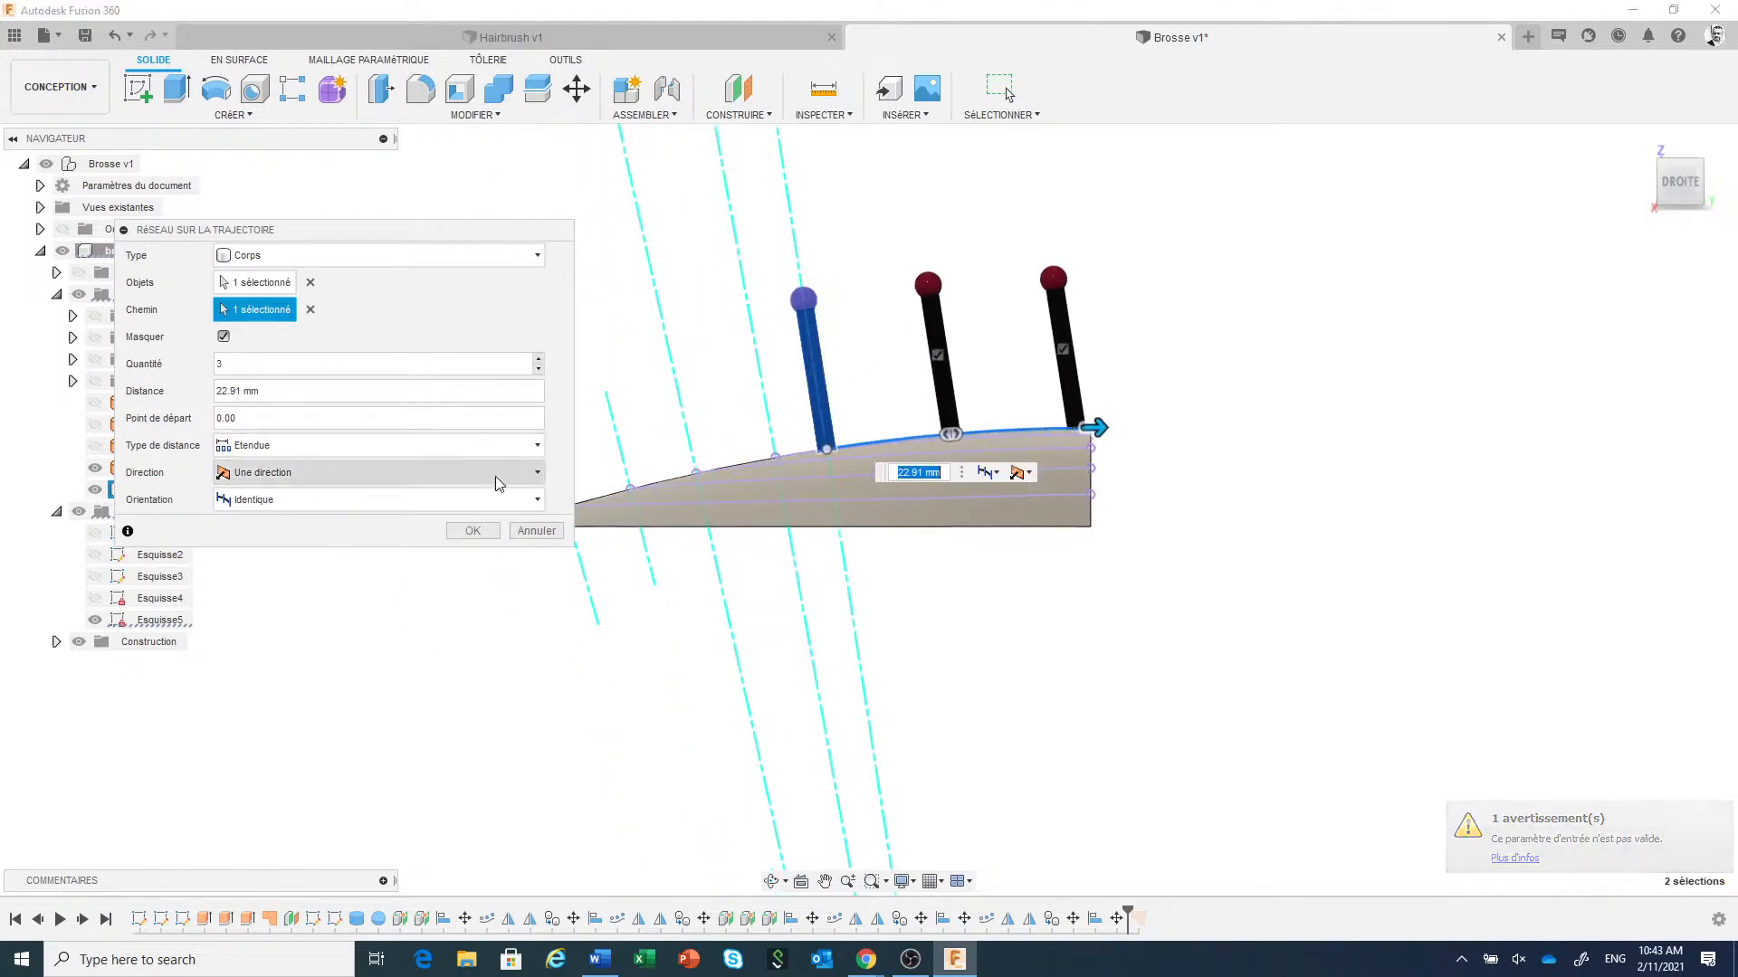
left_click(380, 500)
left_click(362, 544)
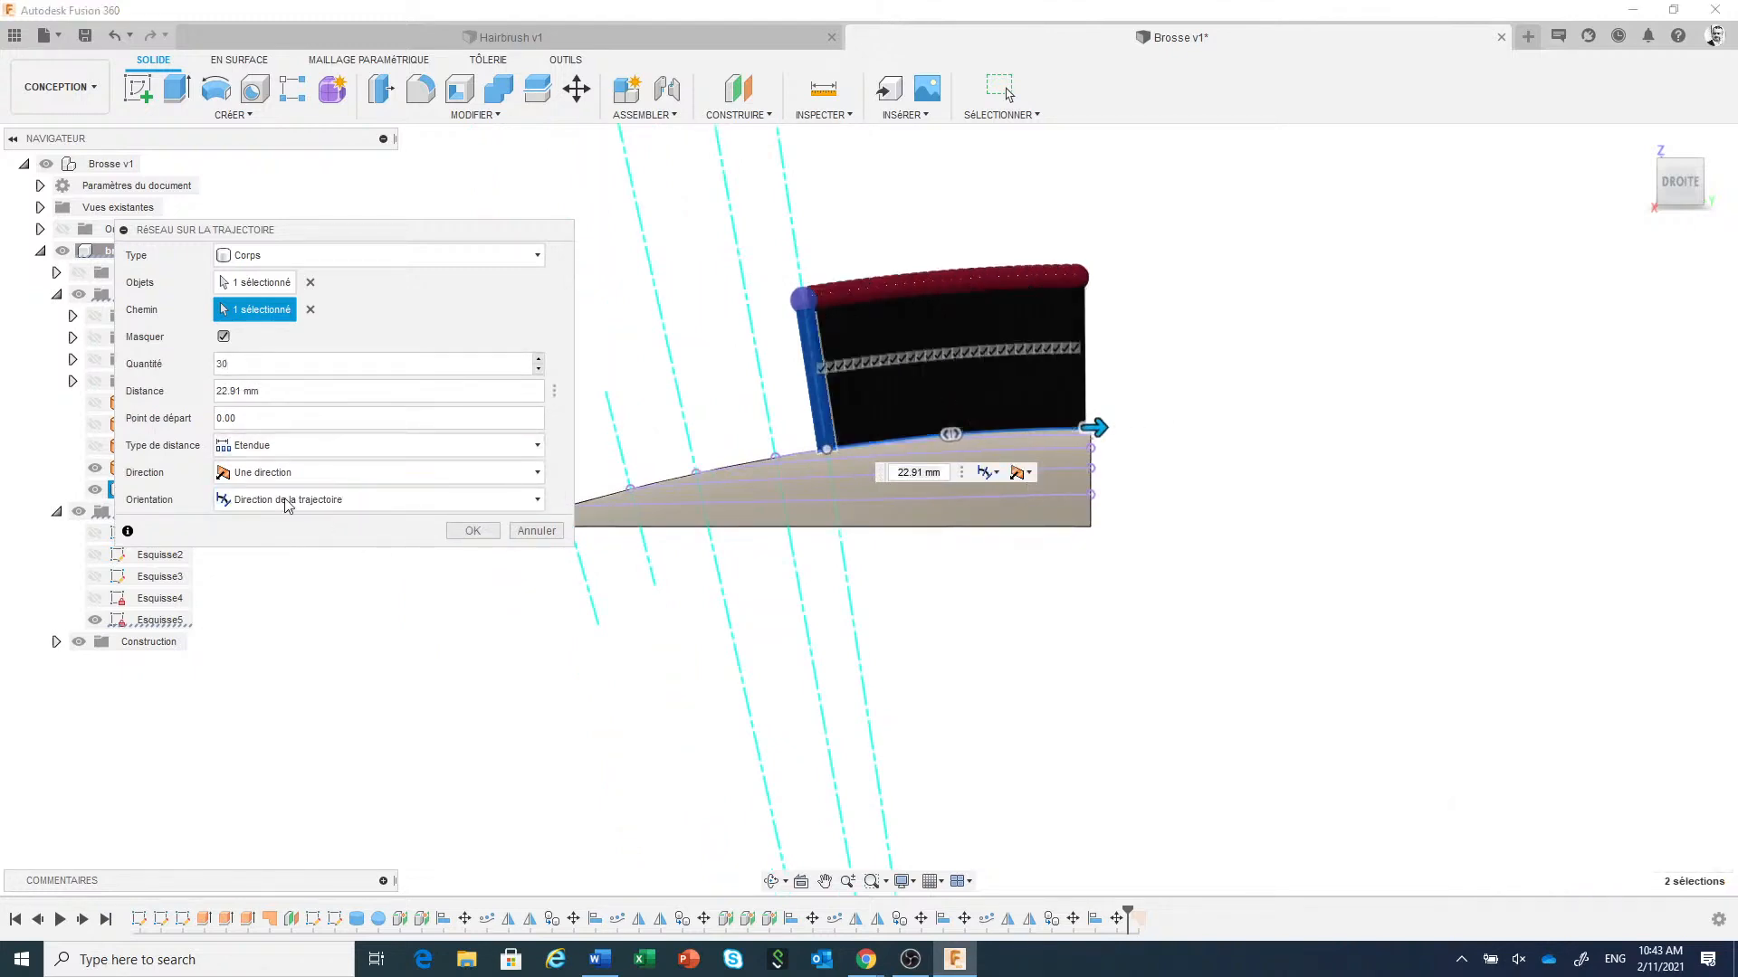
Adjust the pattern extent to about 24.2 mm at the path's end, set the quantity to 5 and create the pattern.
scroll(370, 622, "down", 1)
middle_click_drag(1026, 539, 1066, 495)
left_click_drag(1013, 416, 1392, 432)
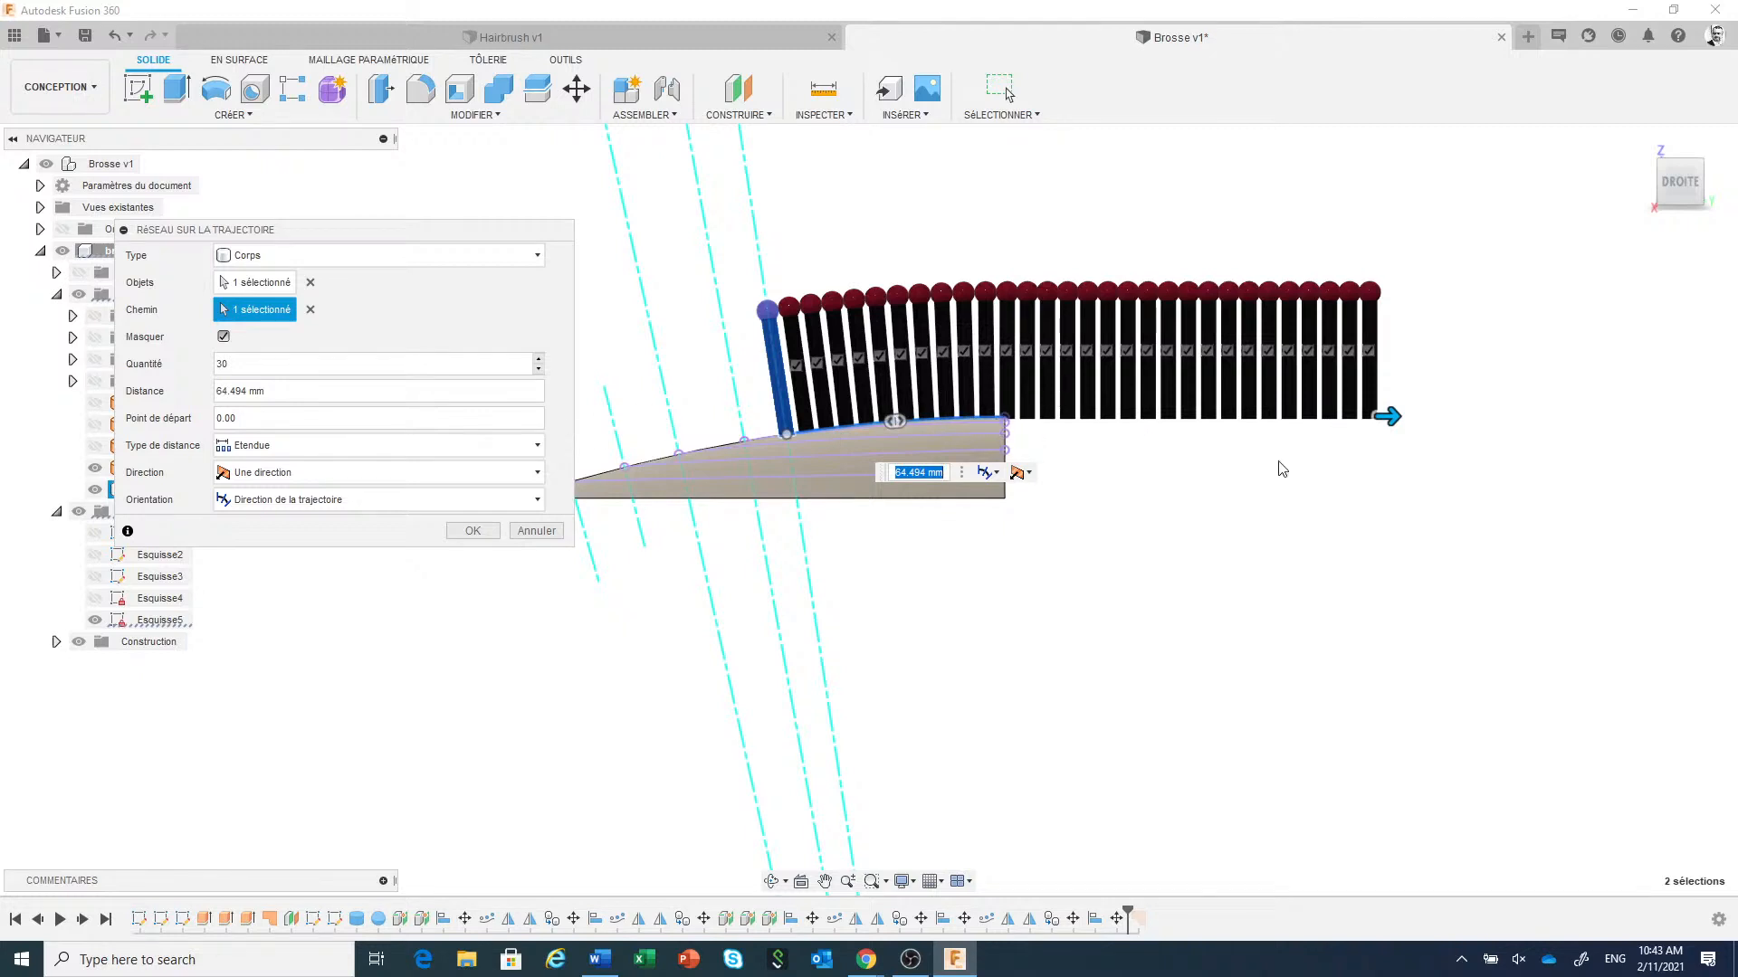
left_click_drag(1391, 417, 1013, 418)
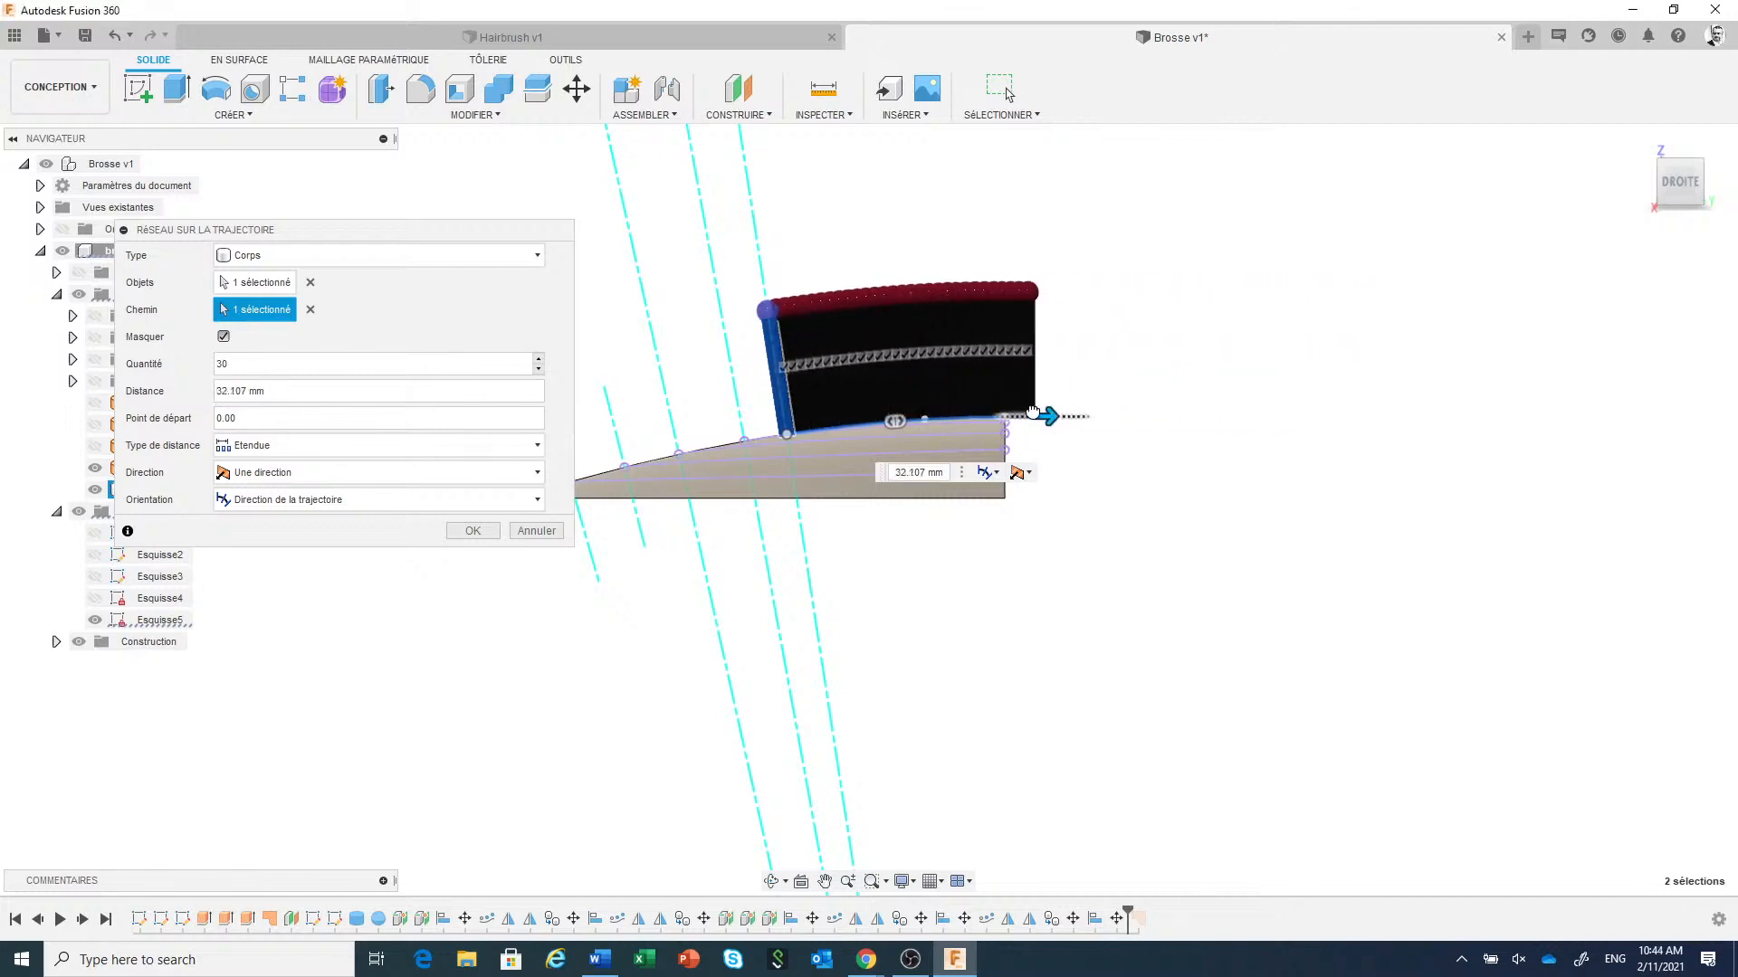
left_click_drag(1006, 415, 999, 406)
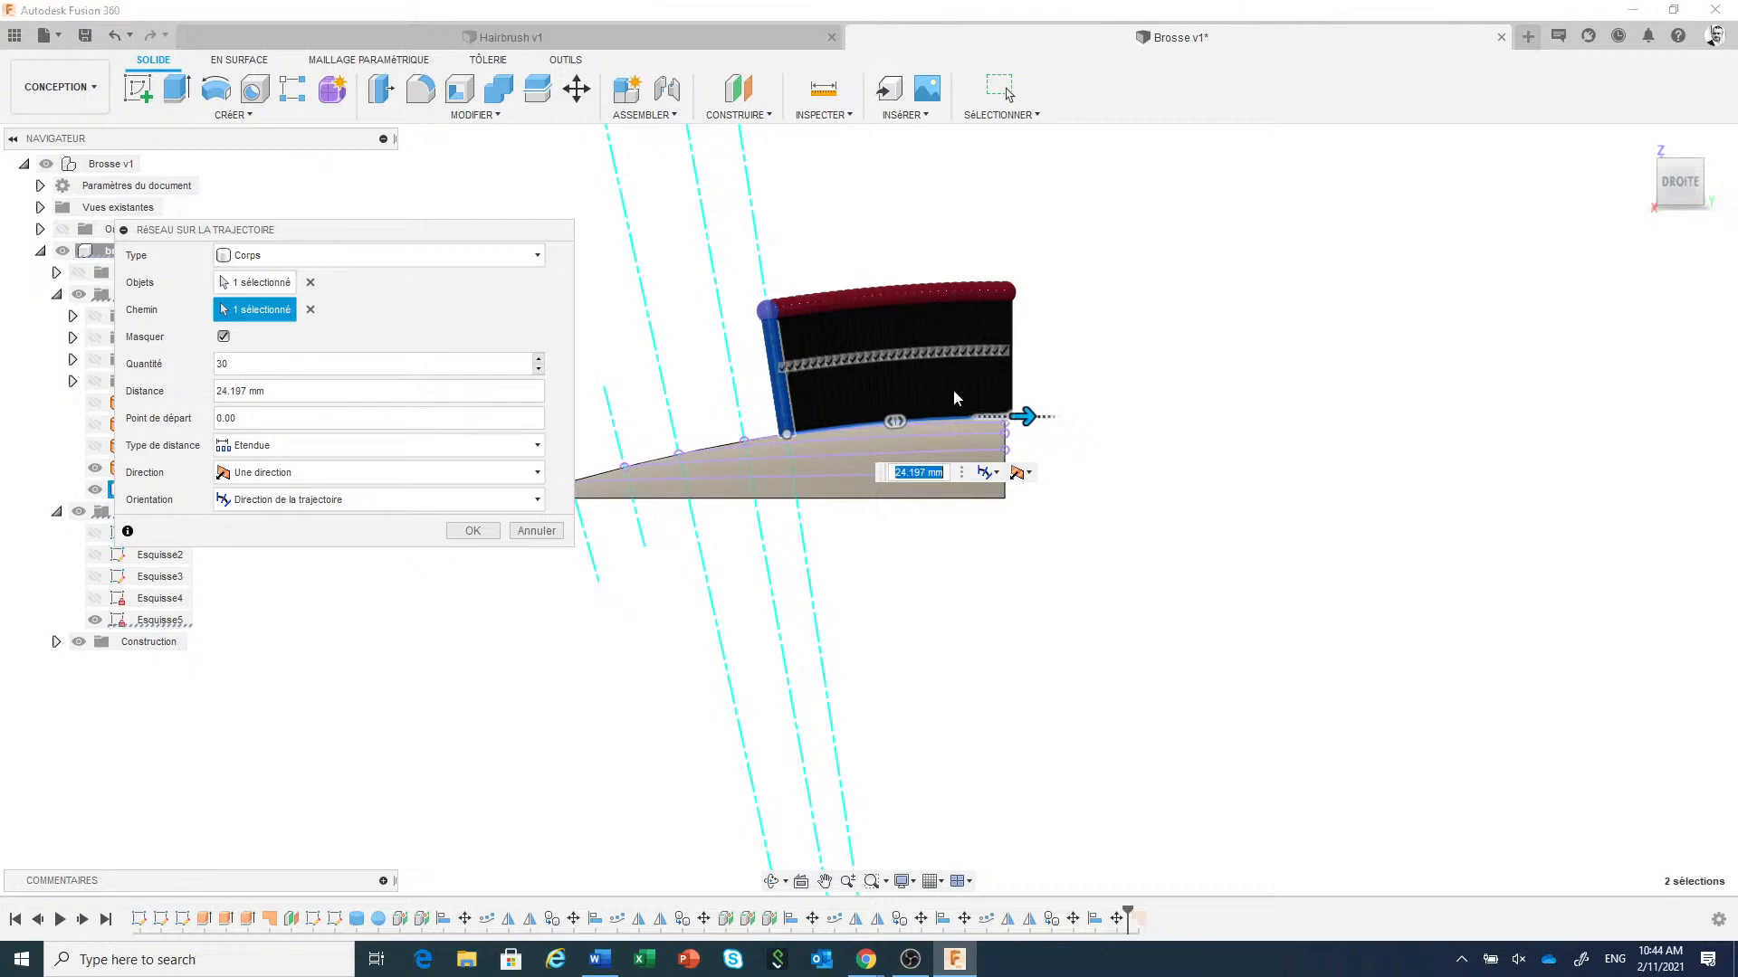
left_click(254, 364)
left_click_drag(268, 365, 196, 357)
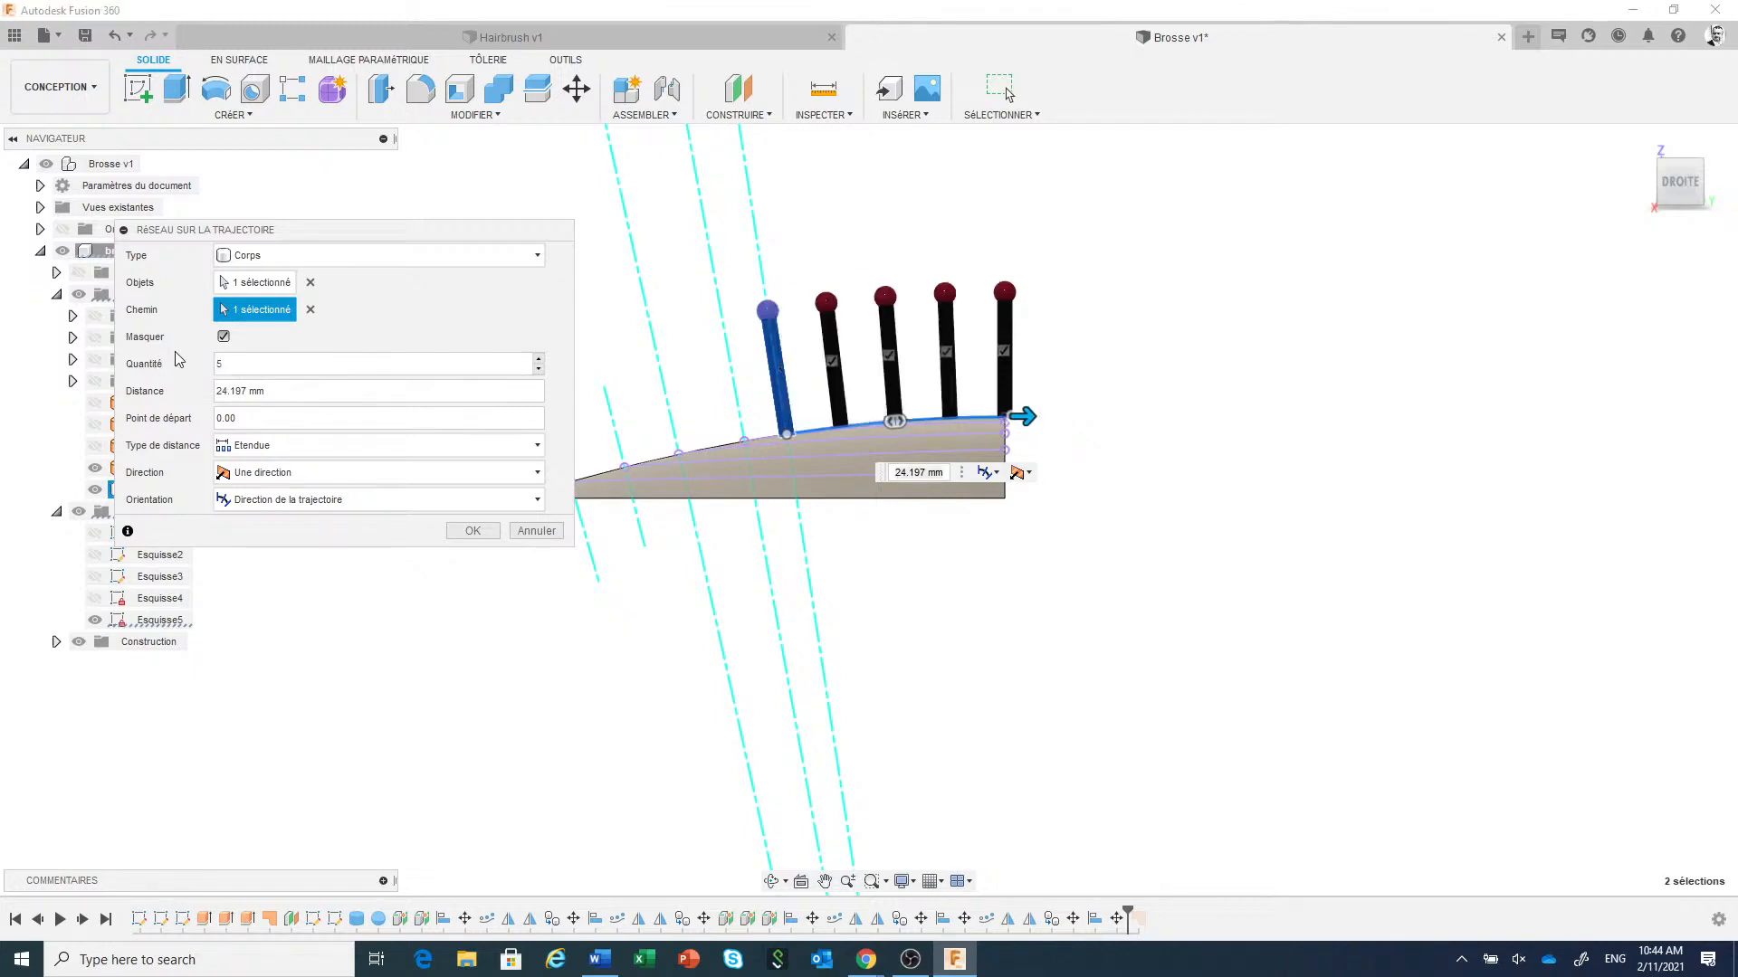
left_click(473, 530)
Mirror the four bristles Corps118 to Corps121 as new bodies across the XZ origin plane, leaving out the bristle at the path's end.
scroll(1175, 605, "down", 1)
middle_click_drag(1072, 561, 1082, 691, "shift")
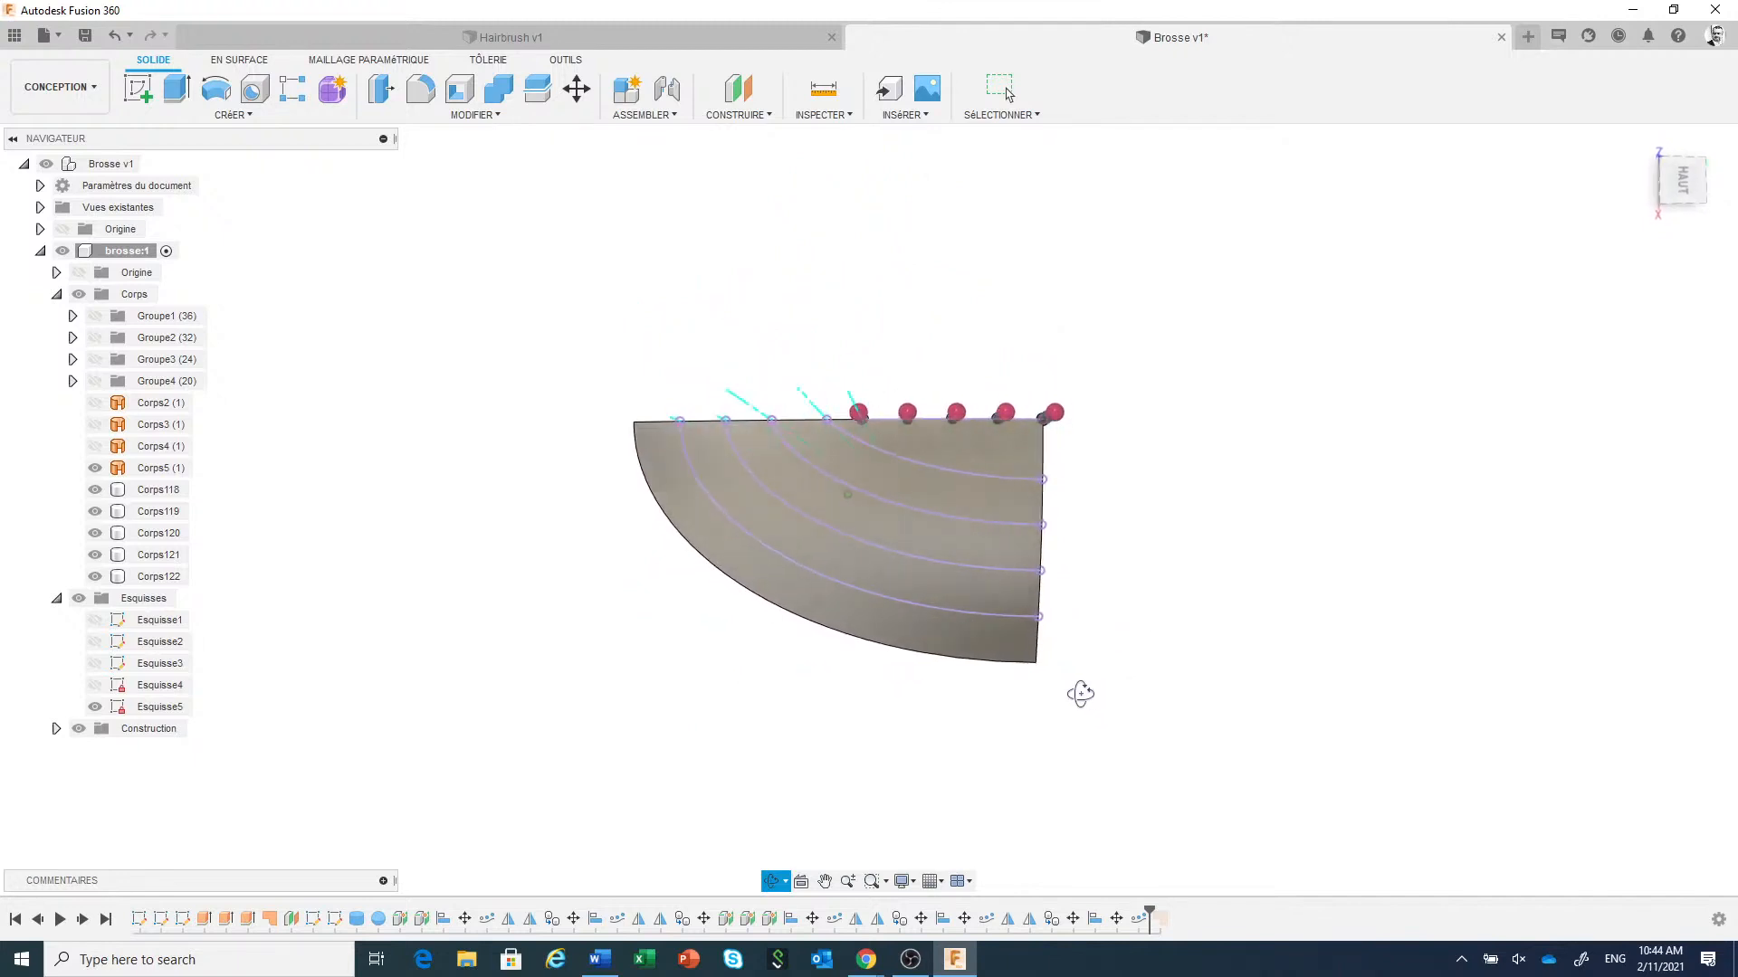
left_click(250, 115)
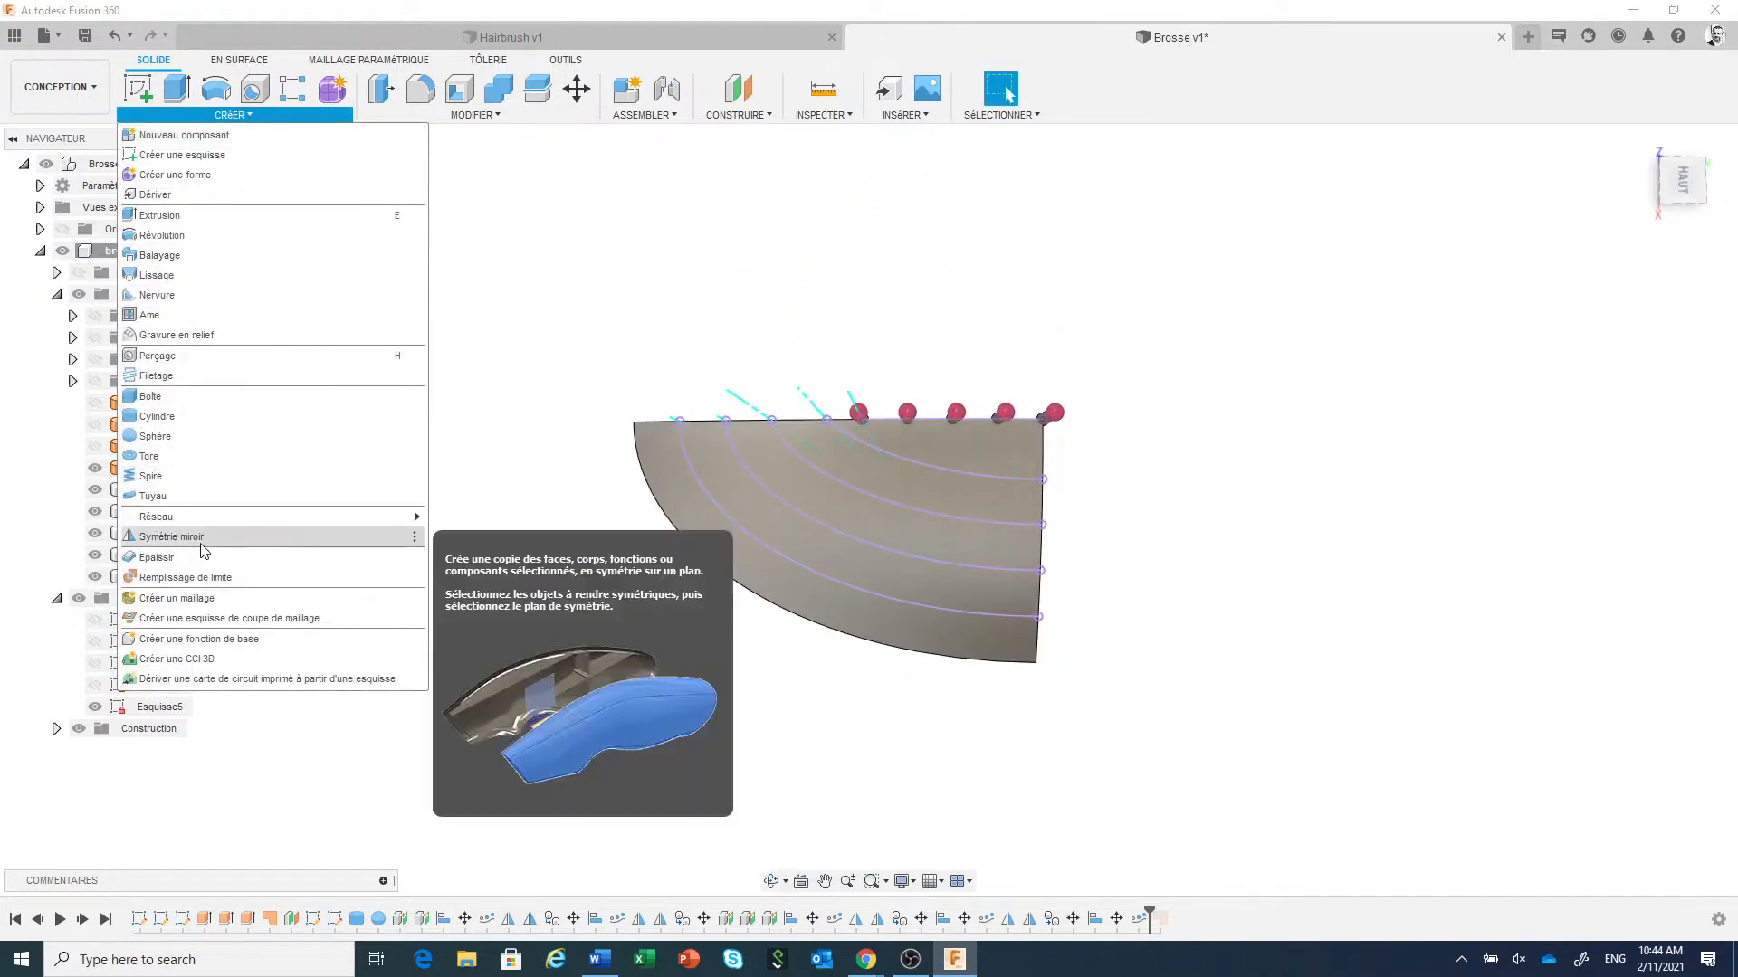
left_click(172, 538)
left_click_drag(809, 484, 1041, 355)
left_click(257, 313)
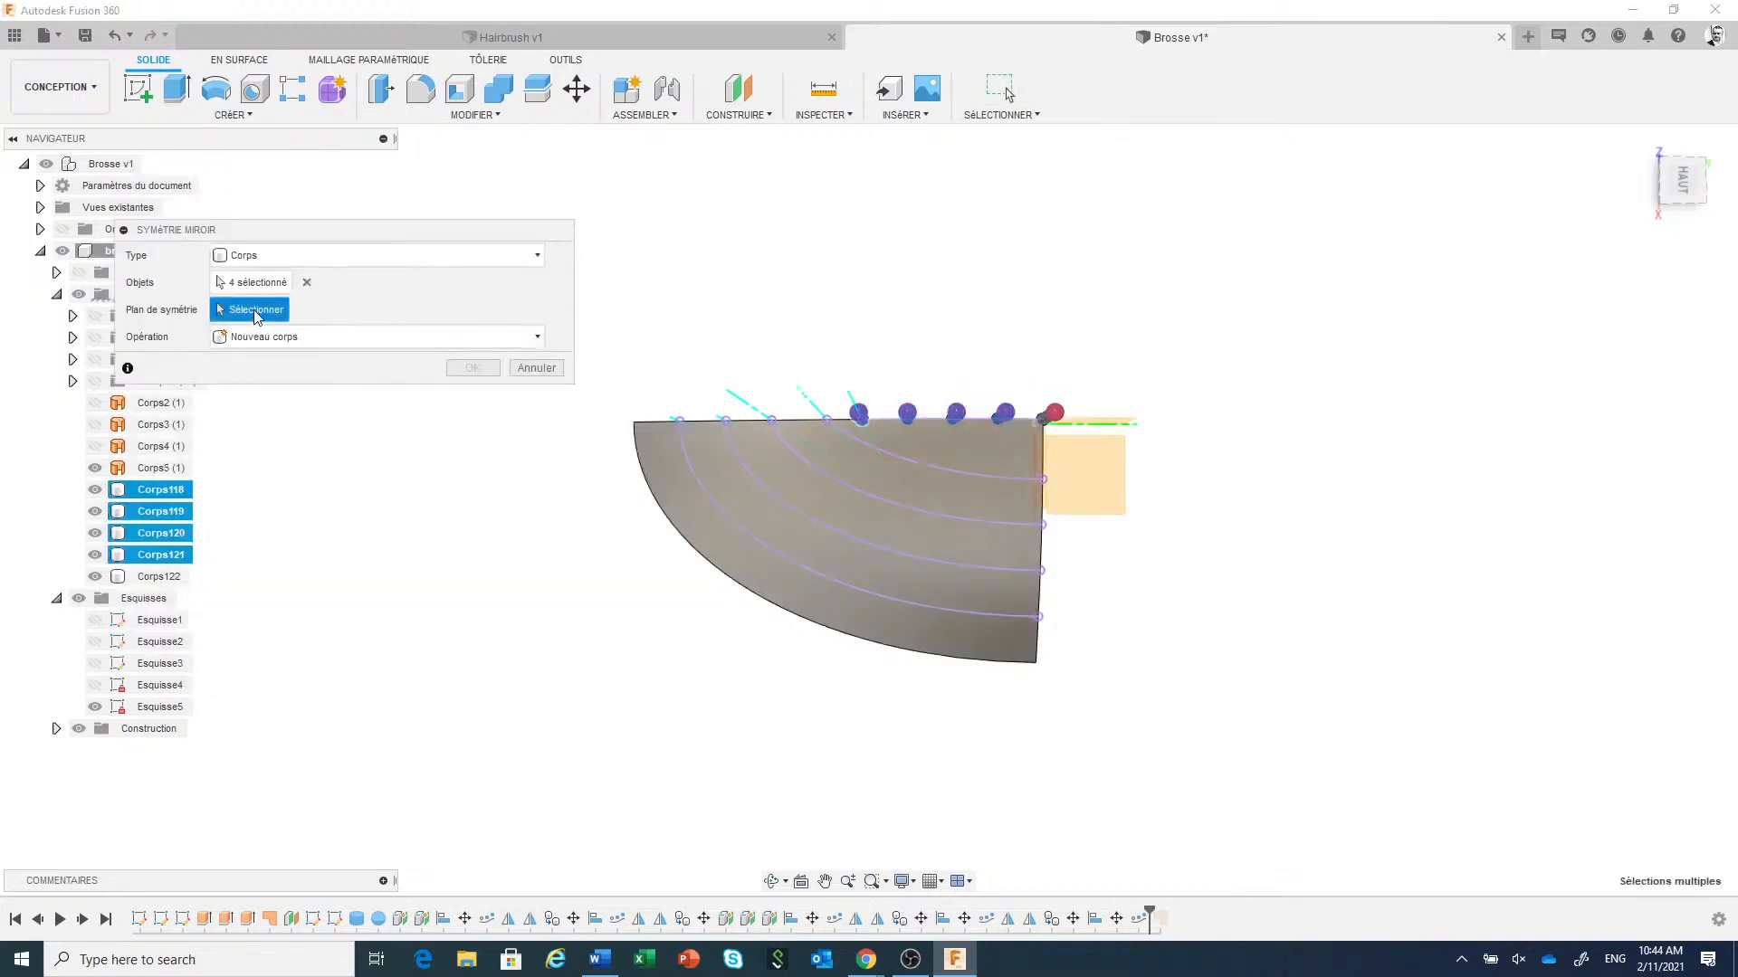
middle_click_drag(1259, 581, 1178, 547, "shift")
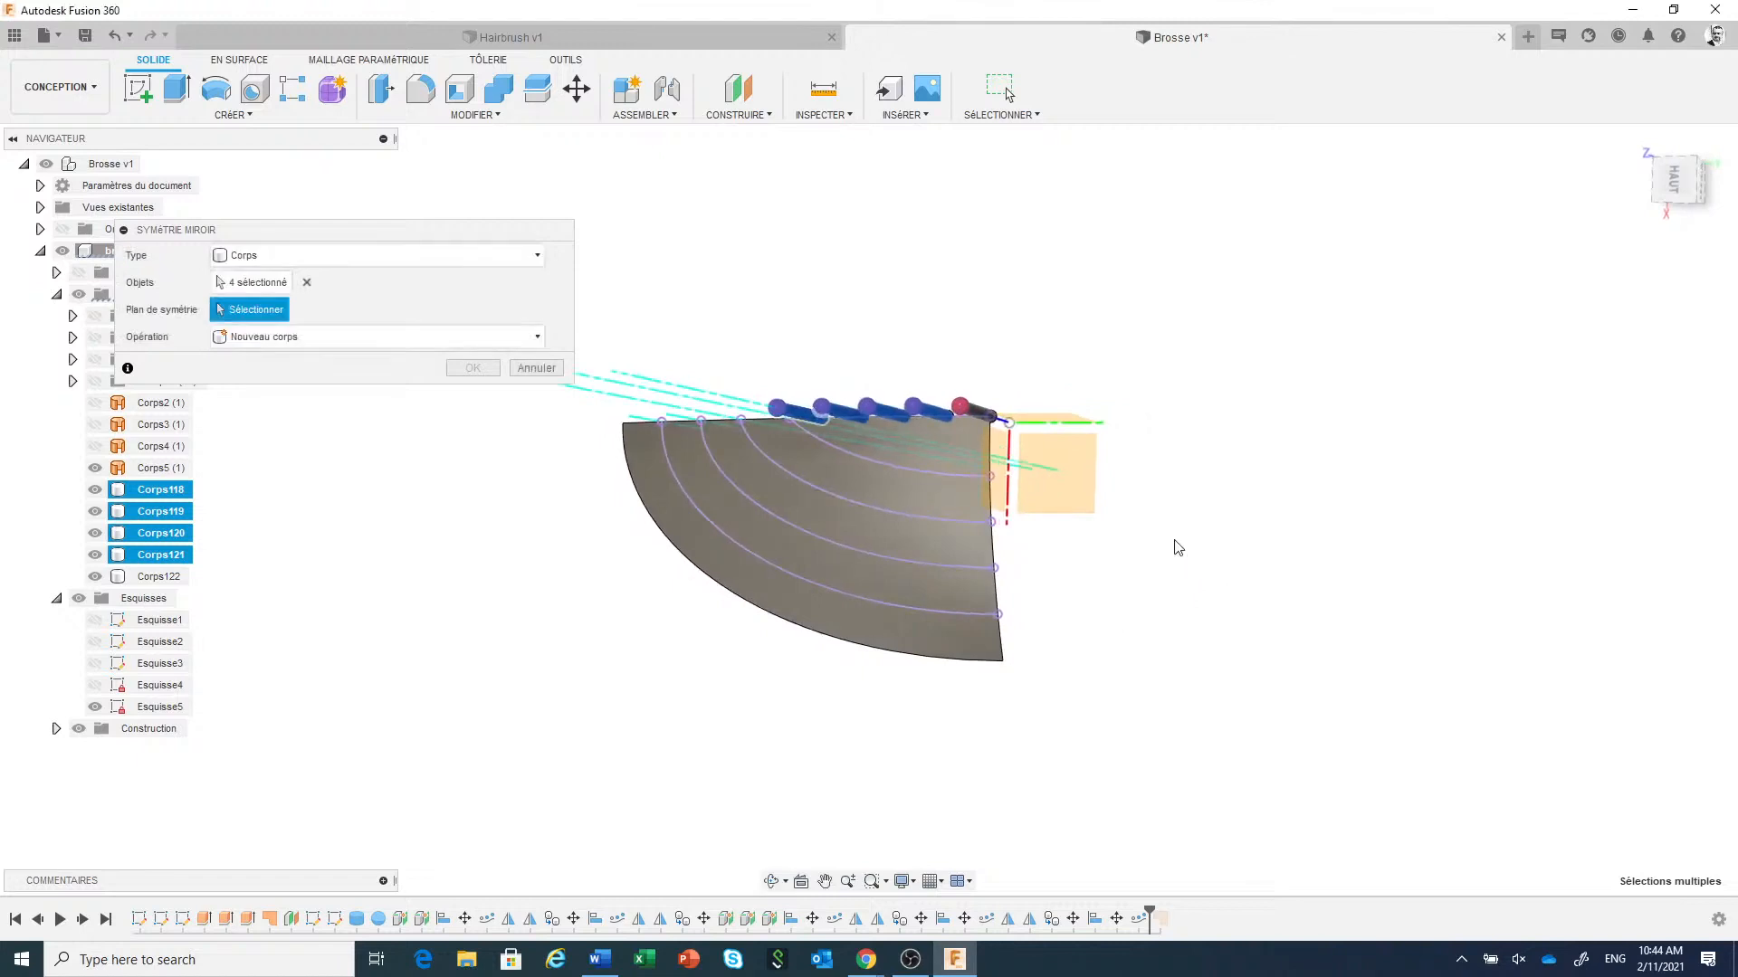
left_click(1000, 456)
left_click(472, 369)
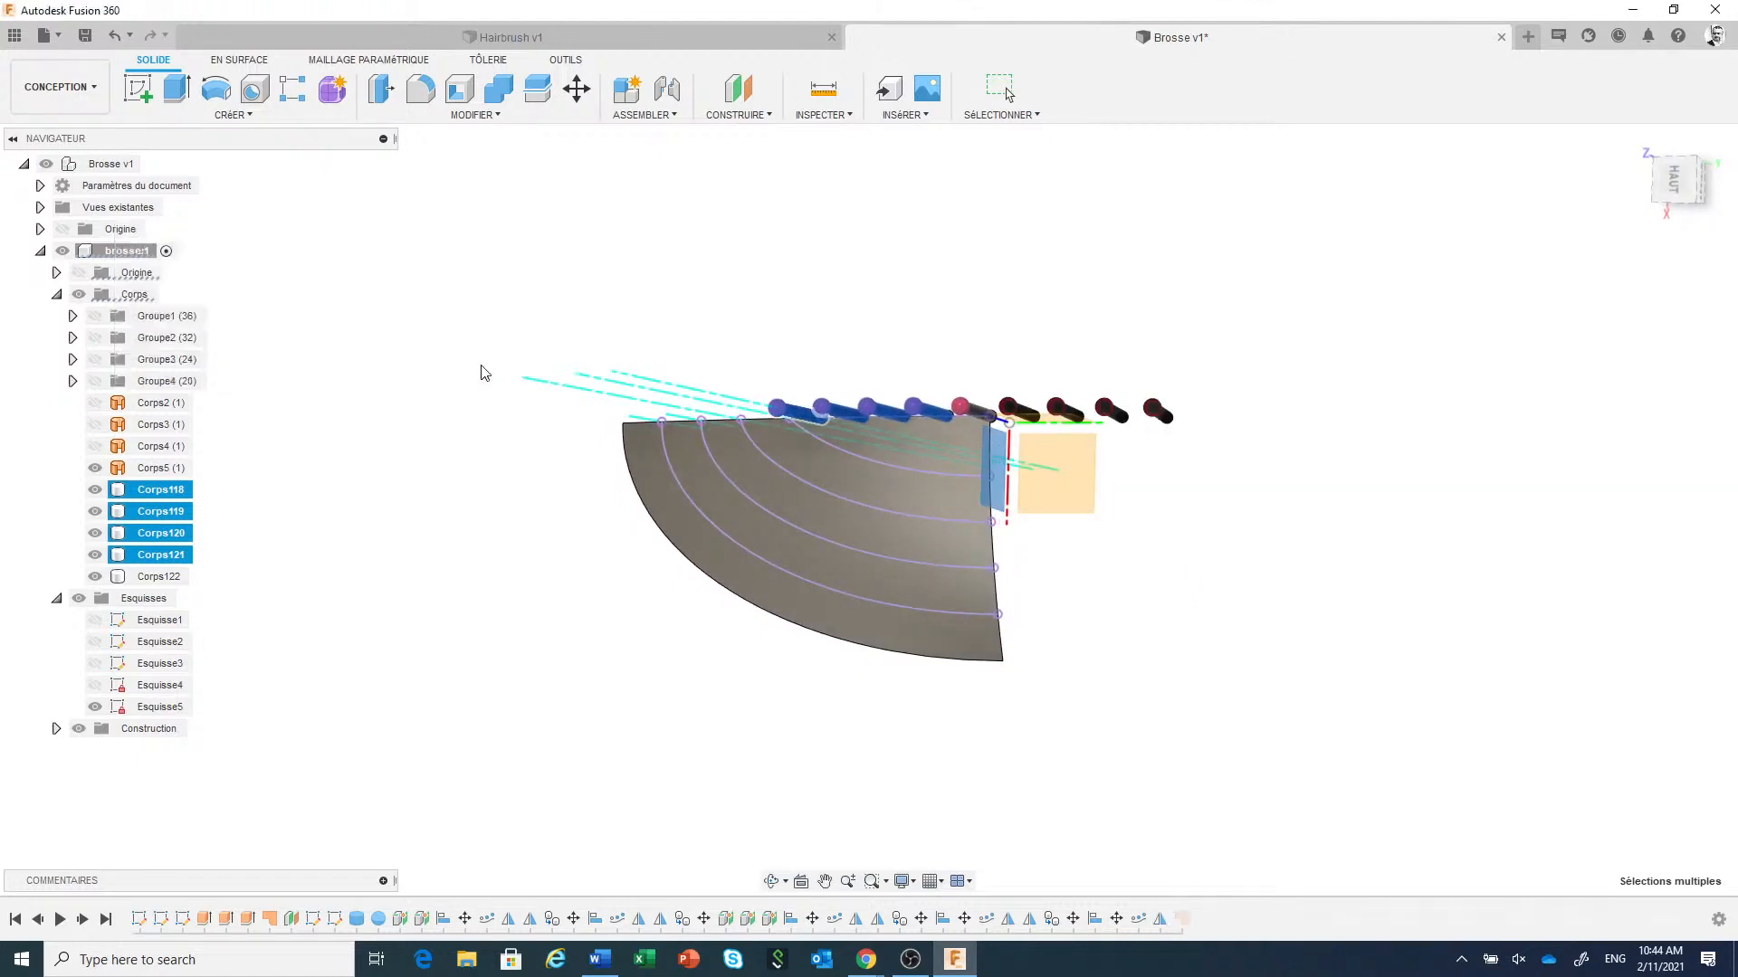
Create a new body group and put the fifth ring's bristles Corps118 to Corps126 into it.
middle_click_drag(1193, 659, 1268, 573, "shift")
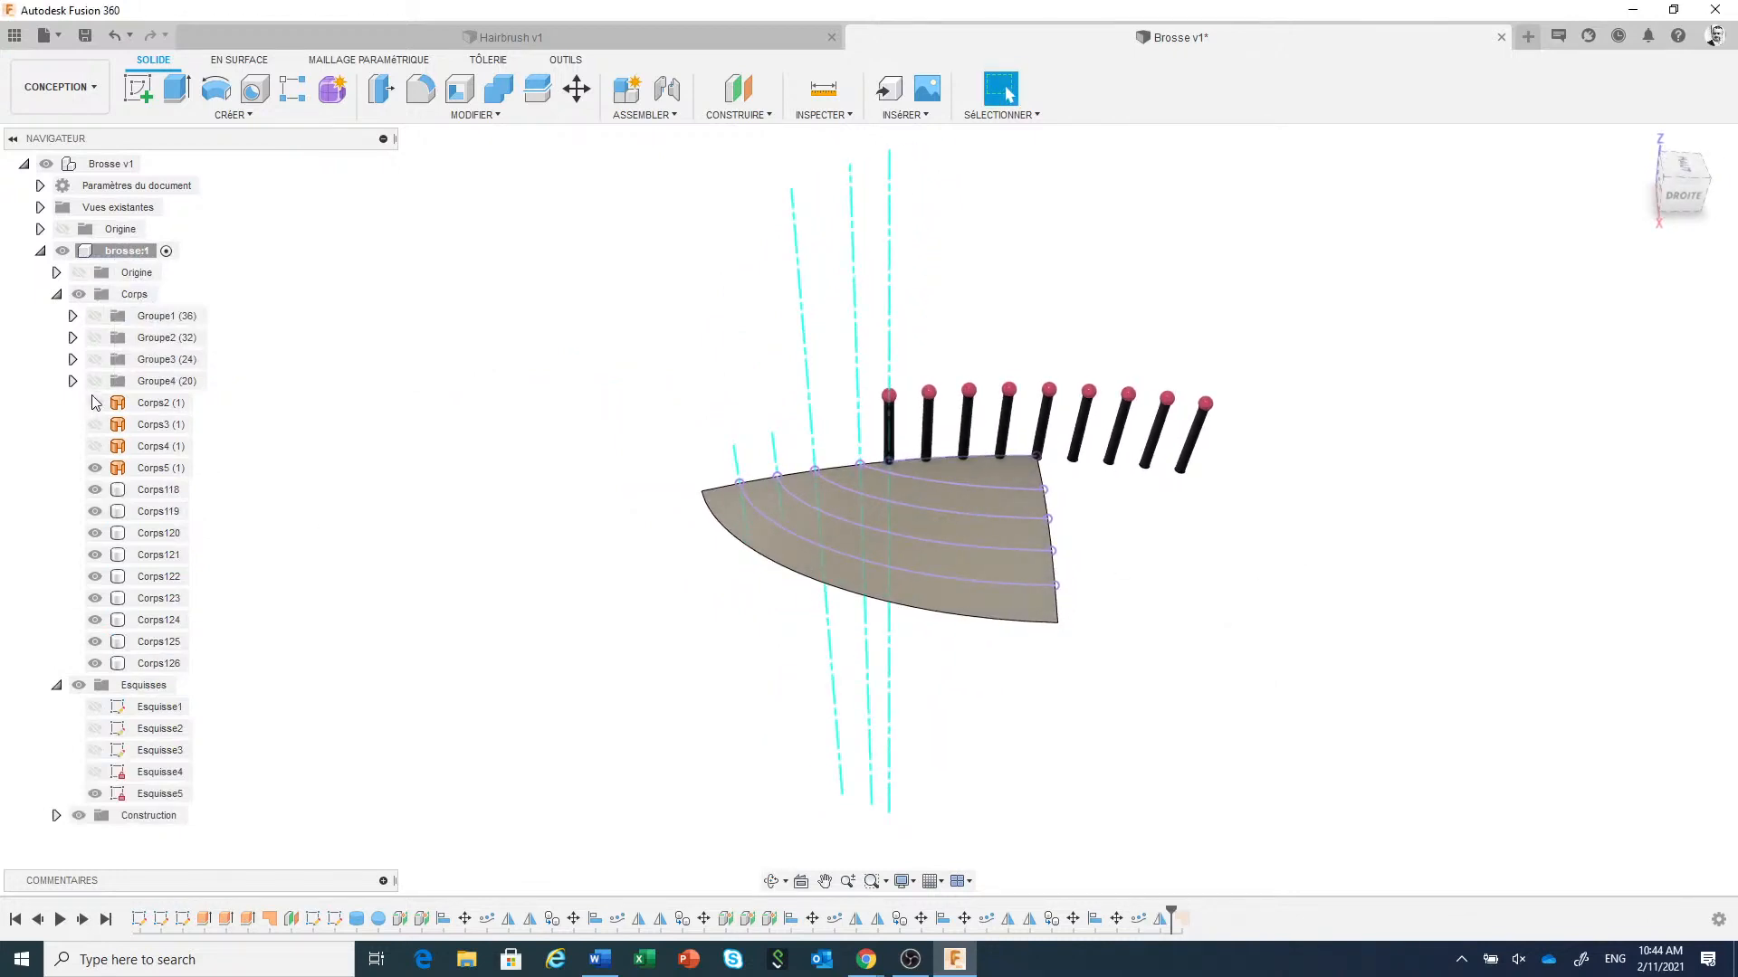
right_click(134, 295)
left_click(179, 332)
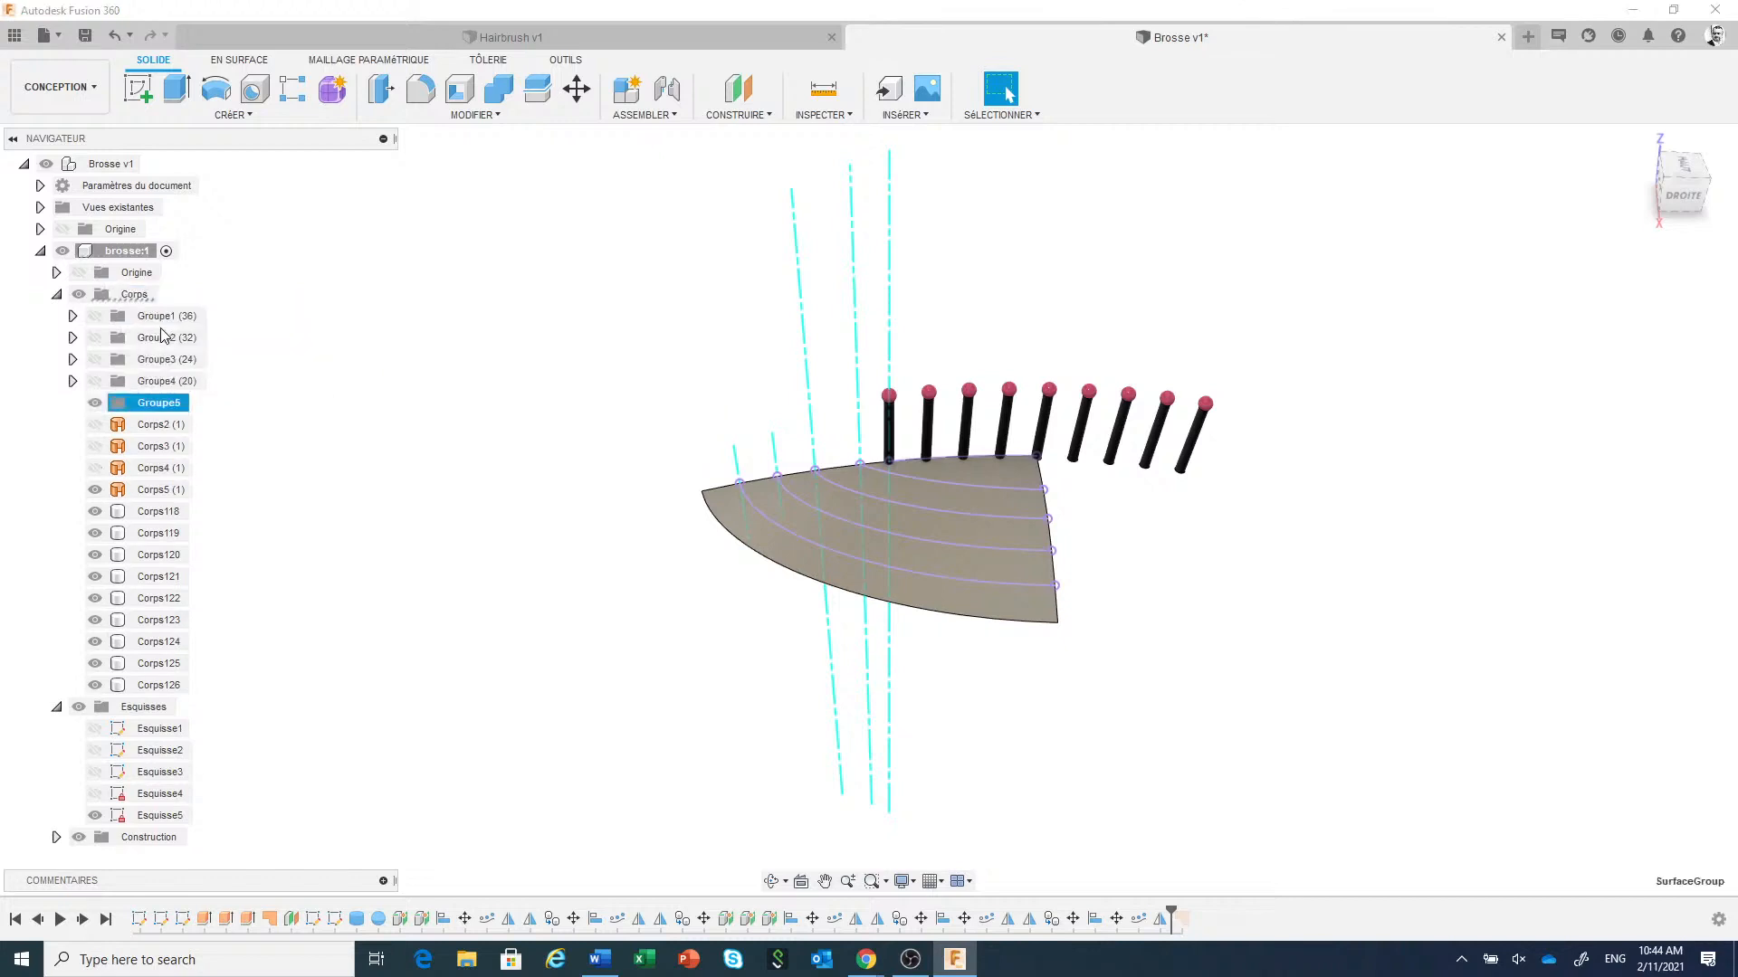
left_click(154, 514)
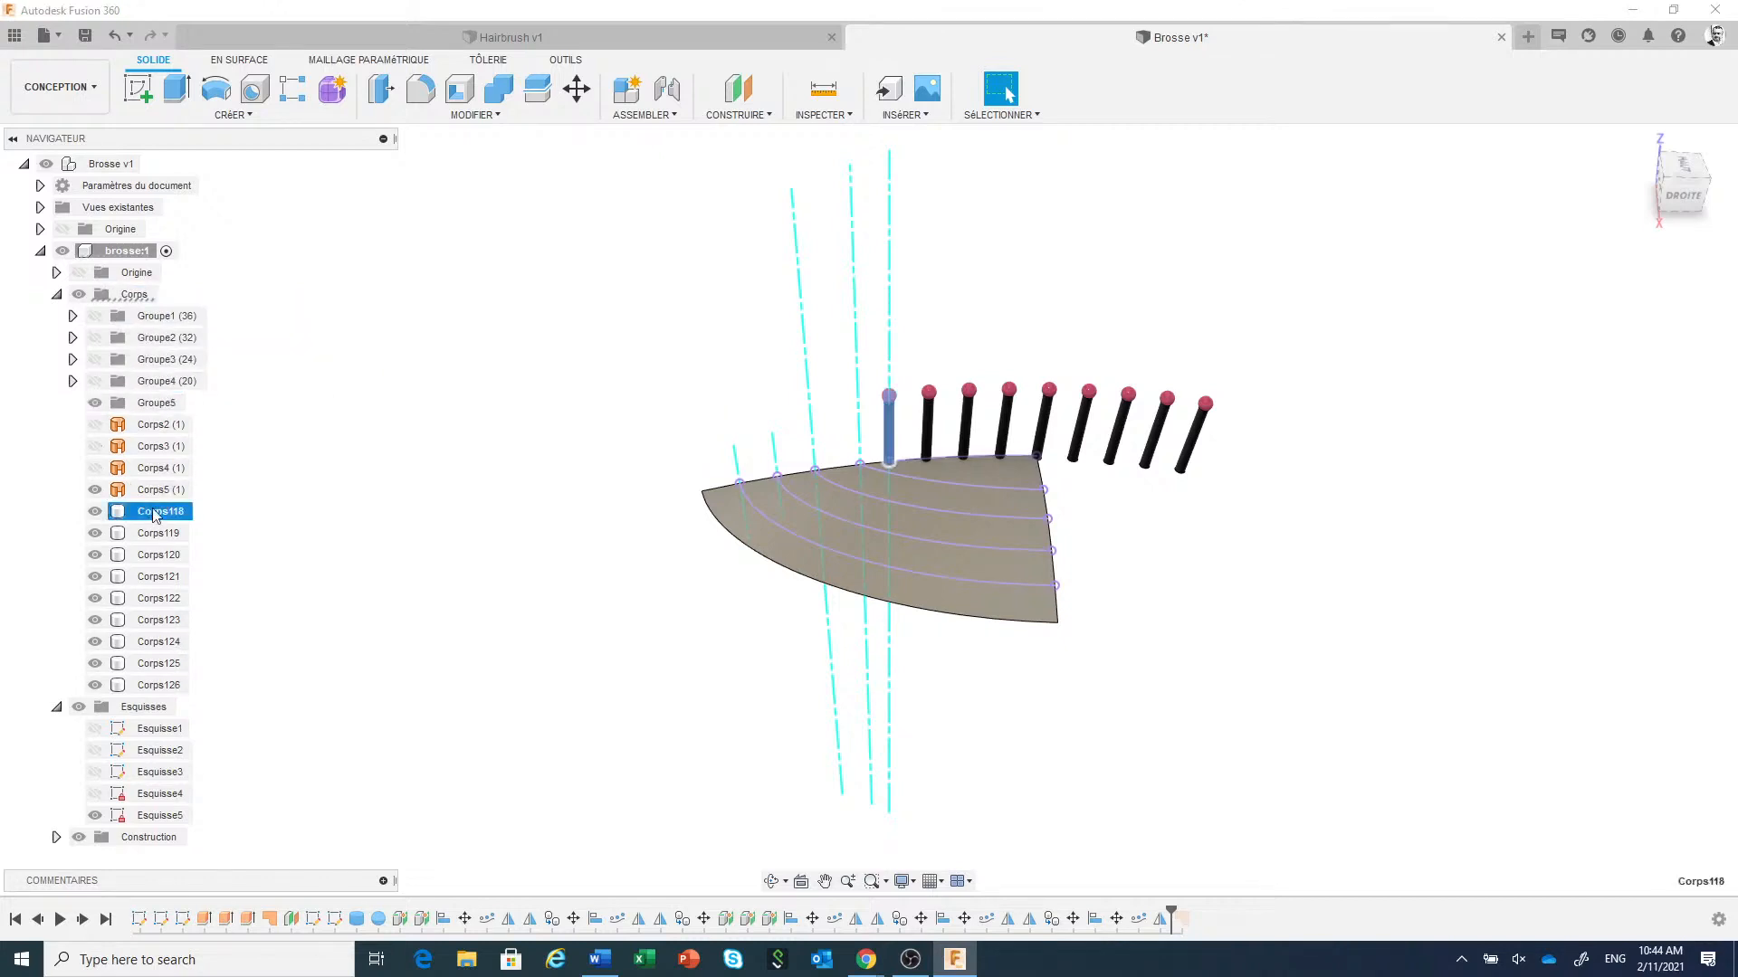
left_click(150, 685, "shift")
left_click_drag(156, 513, 145, 404)
Hide the bristle group Groupe5, the sketch Esquisse5 and the construction axes Axe1 to Axe5.
left_click(95, 403)
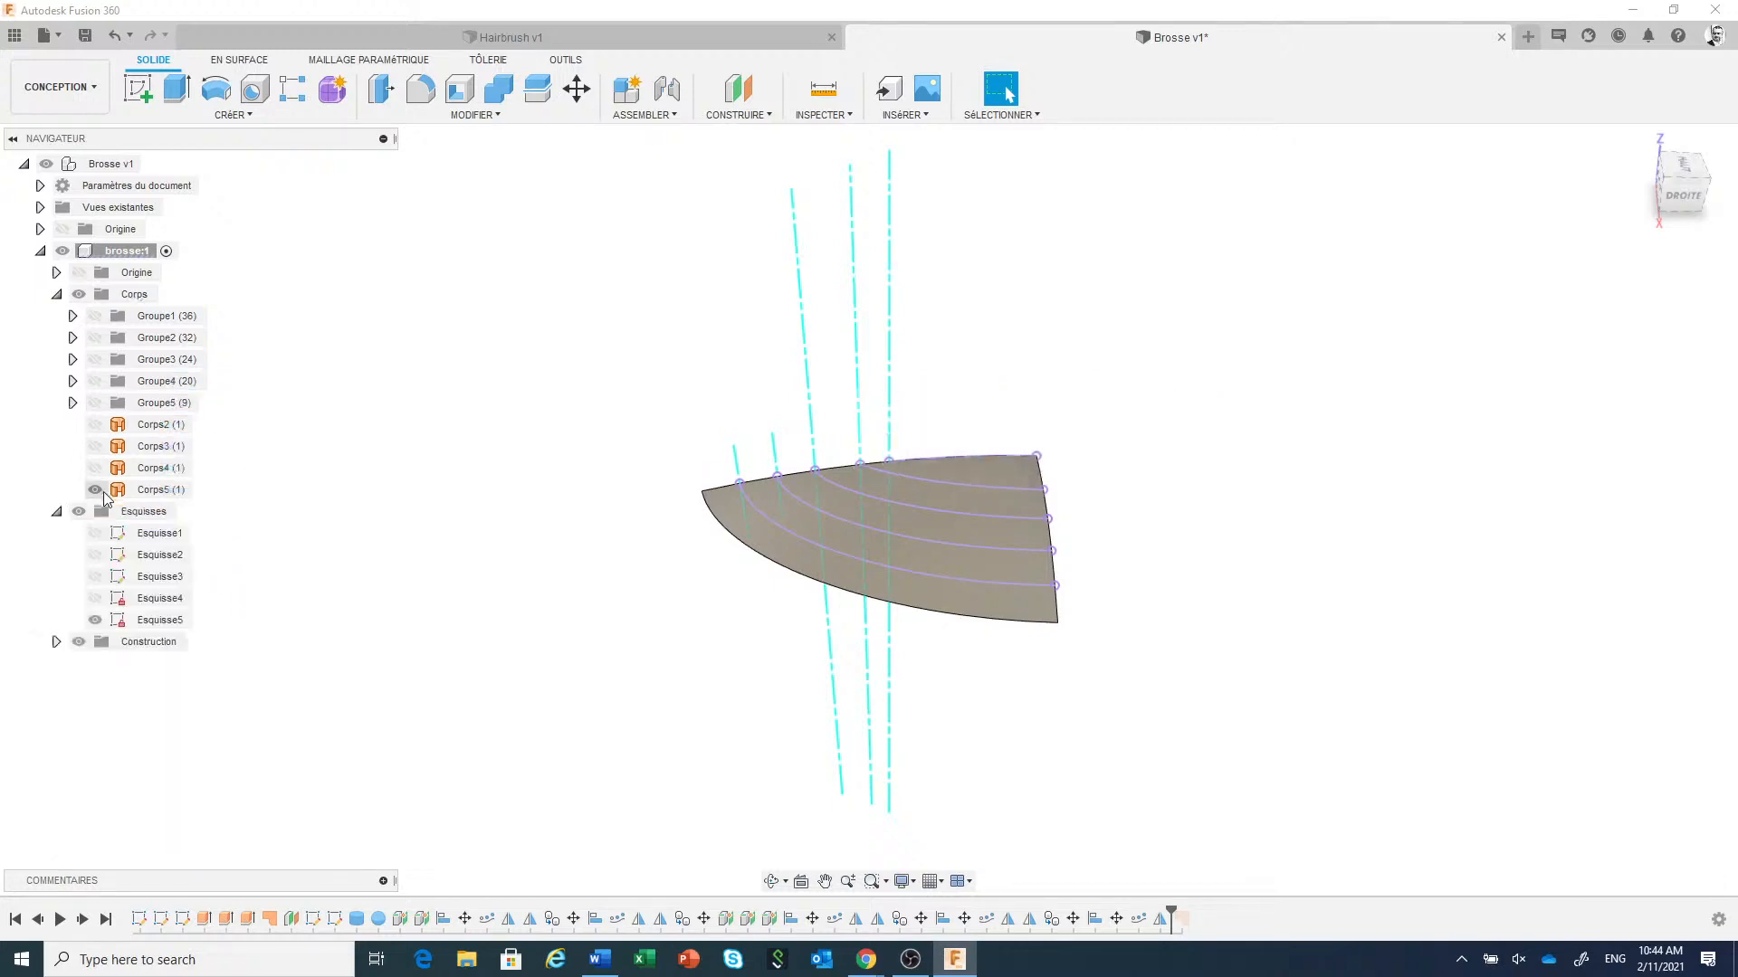
left_click(95, 619)
left_click(56, 642)
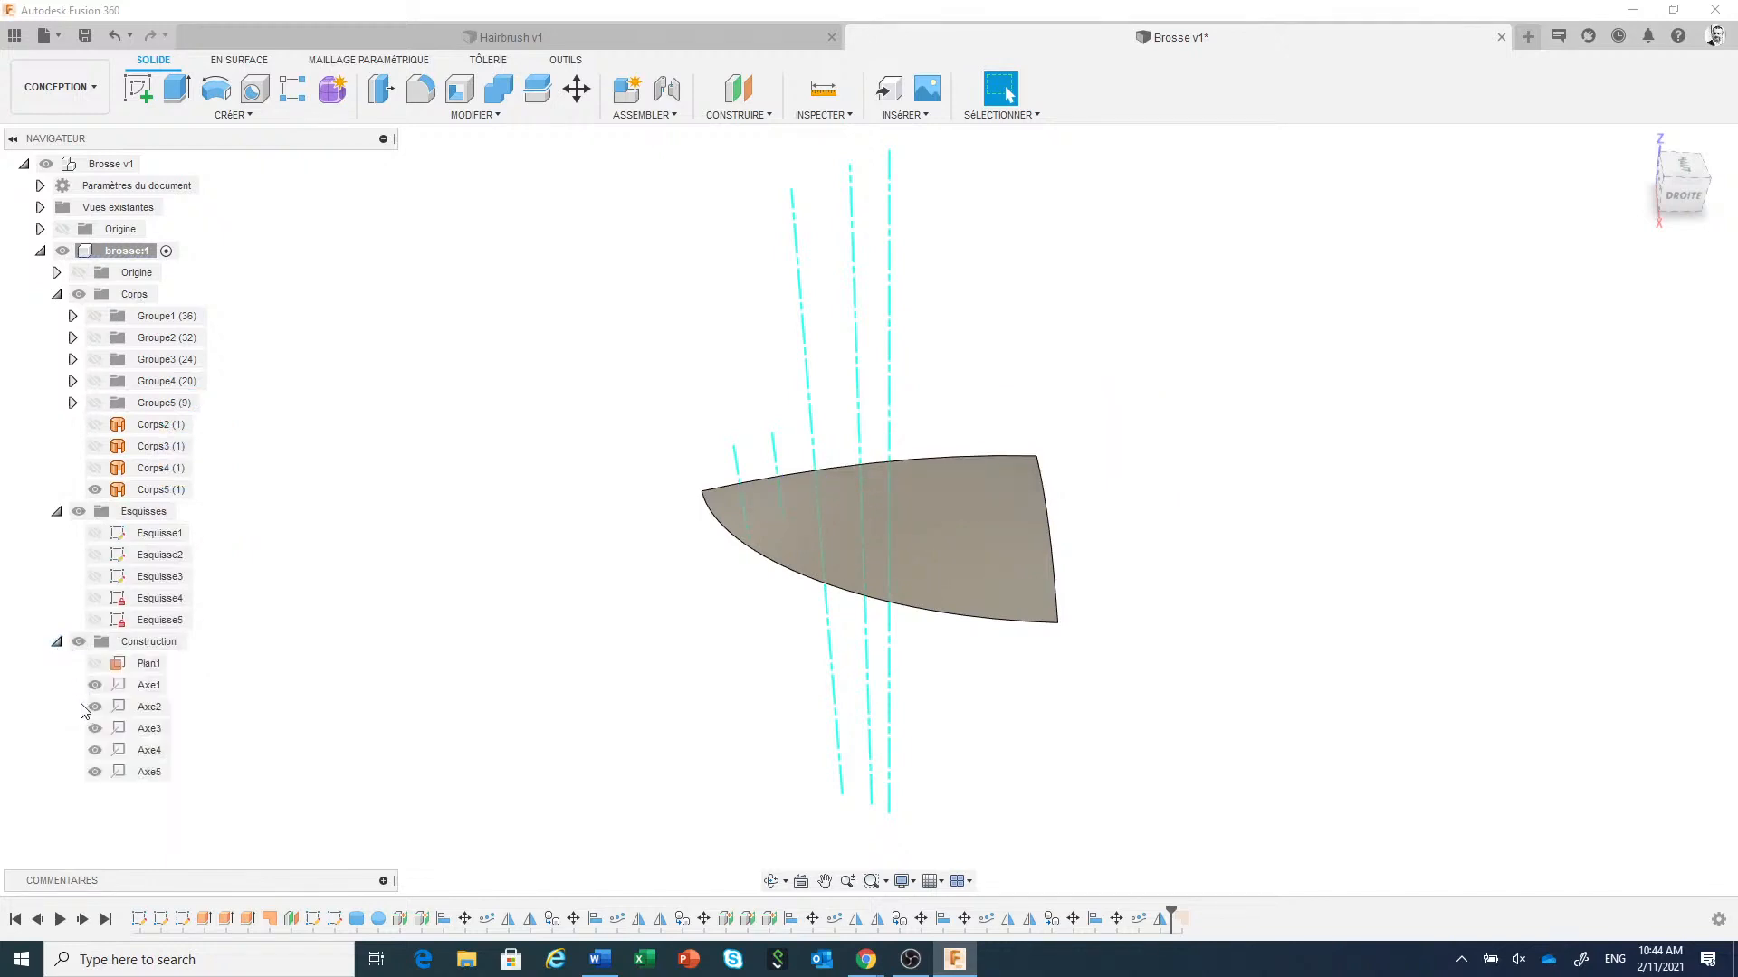
left_click(95, 685)
left_click(95, 707)
left_click(95, 728)
left_click(95, 751)
left_click(95, 772)
scroll(565, 697, "down", 2)
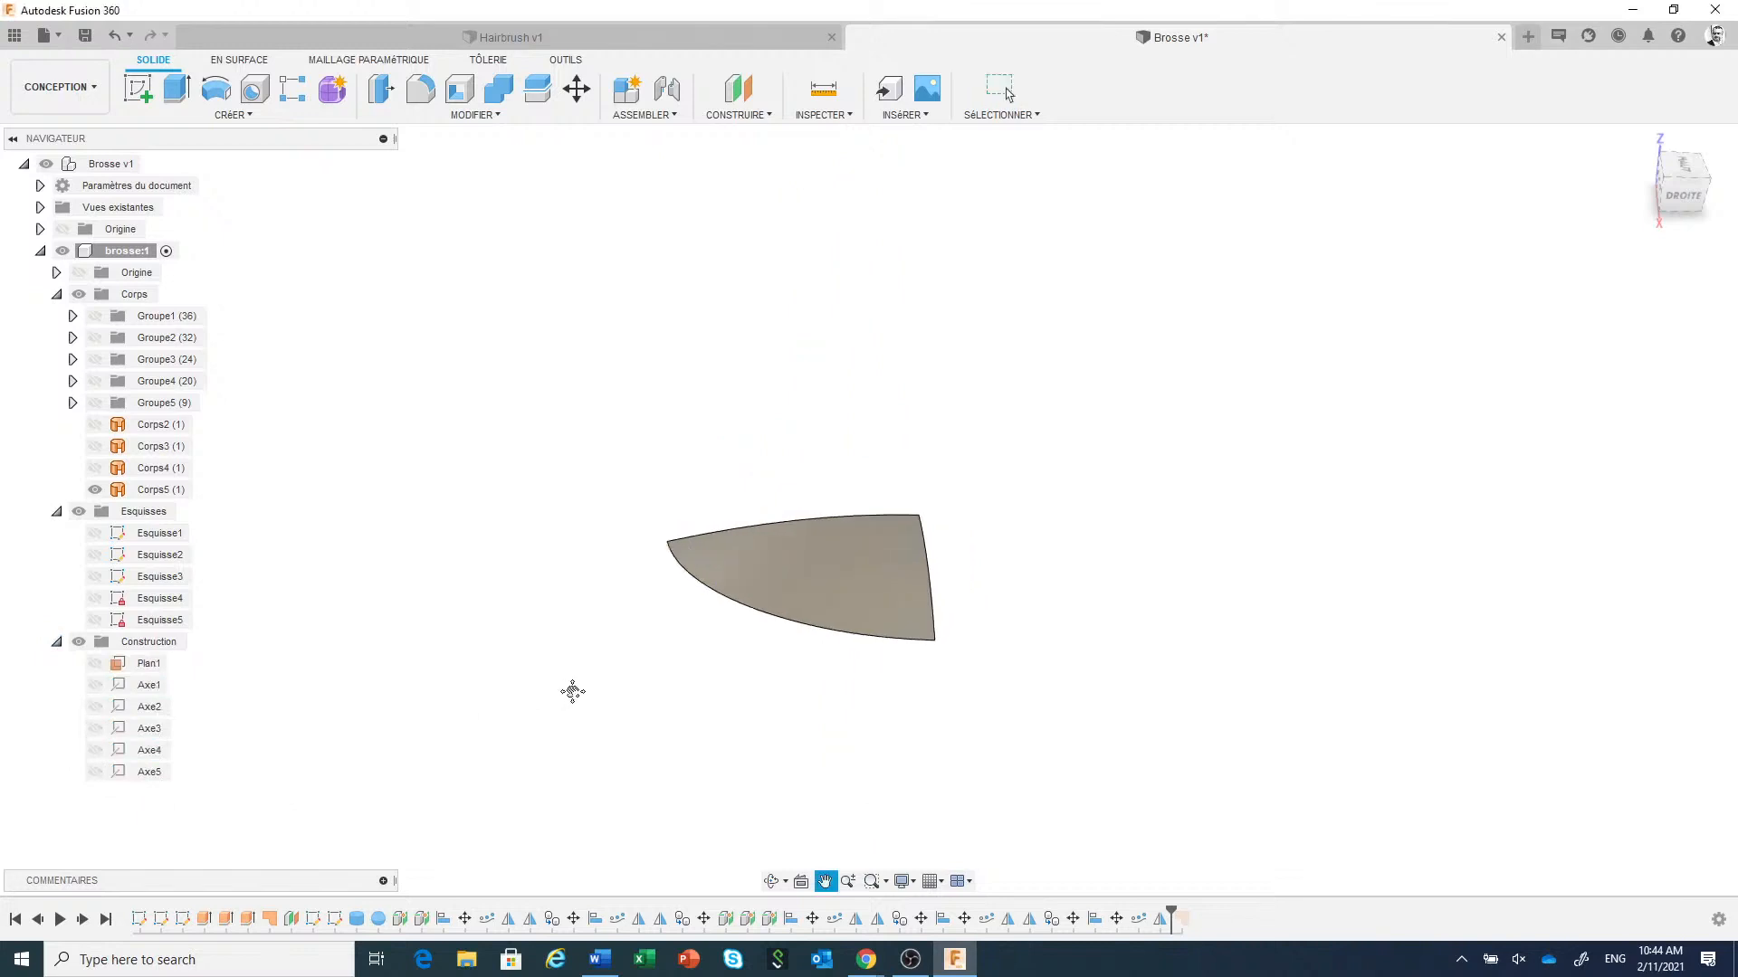
middle_click_drag(566, 690, 646, 645)
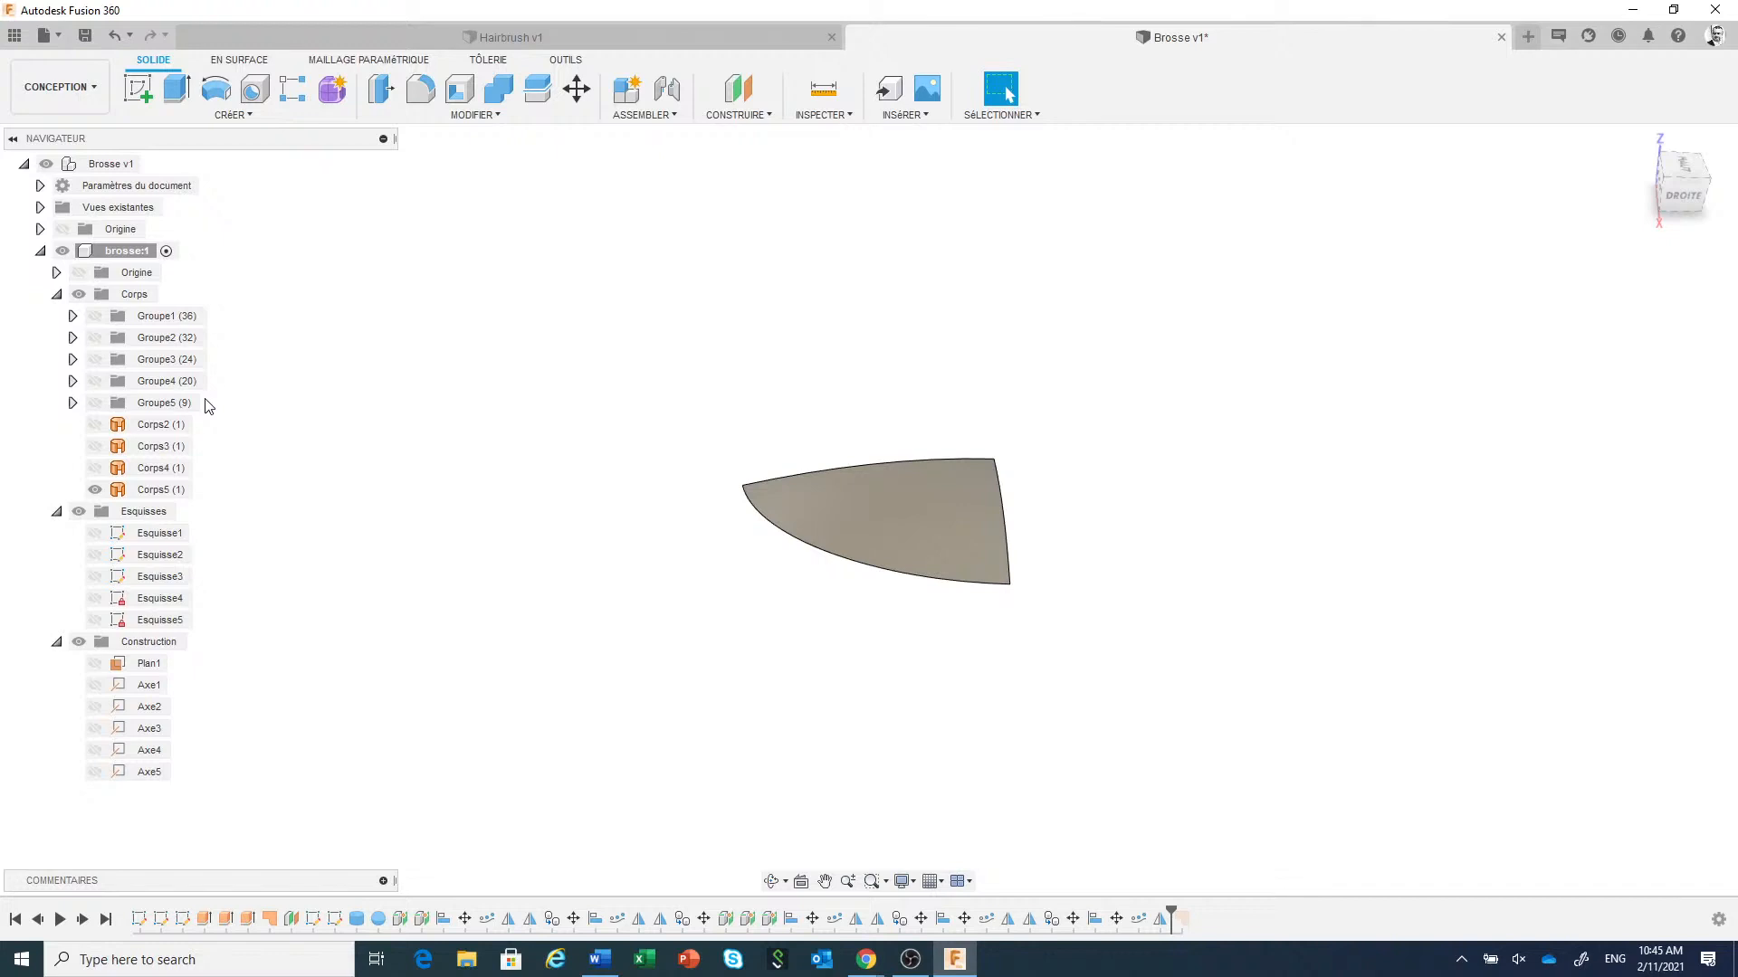
Mirror the quarter surface Corps5 across the XZ origin plane, joining the copy with a 0.10 mm tolerance.
left_click(228, 114)
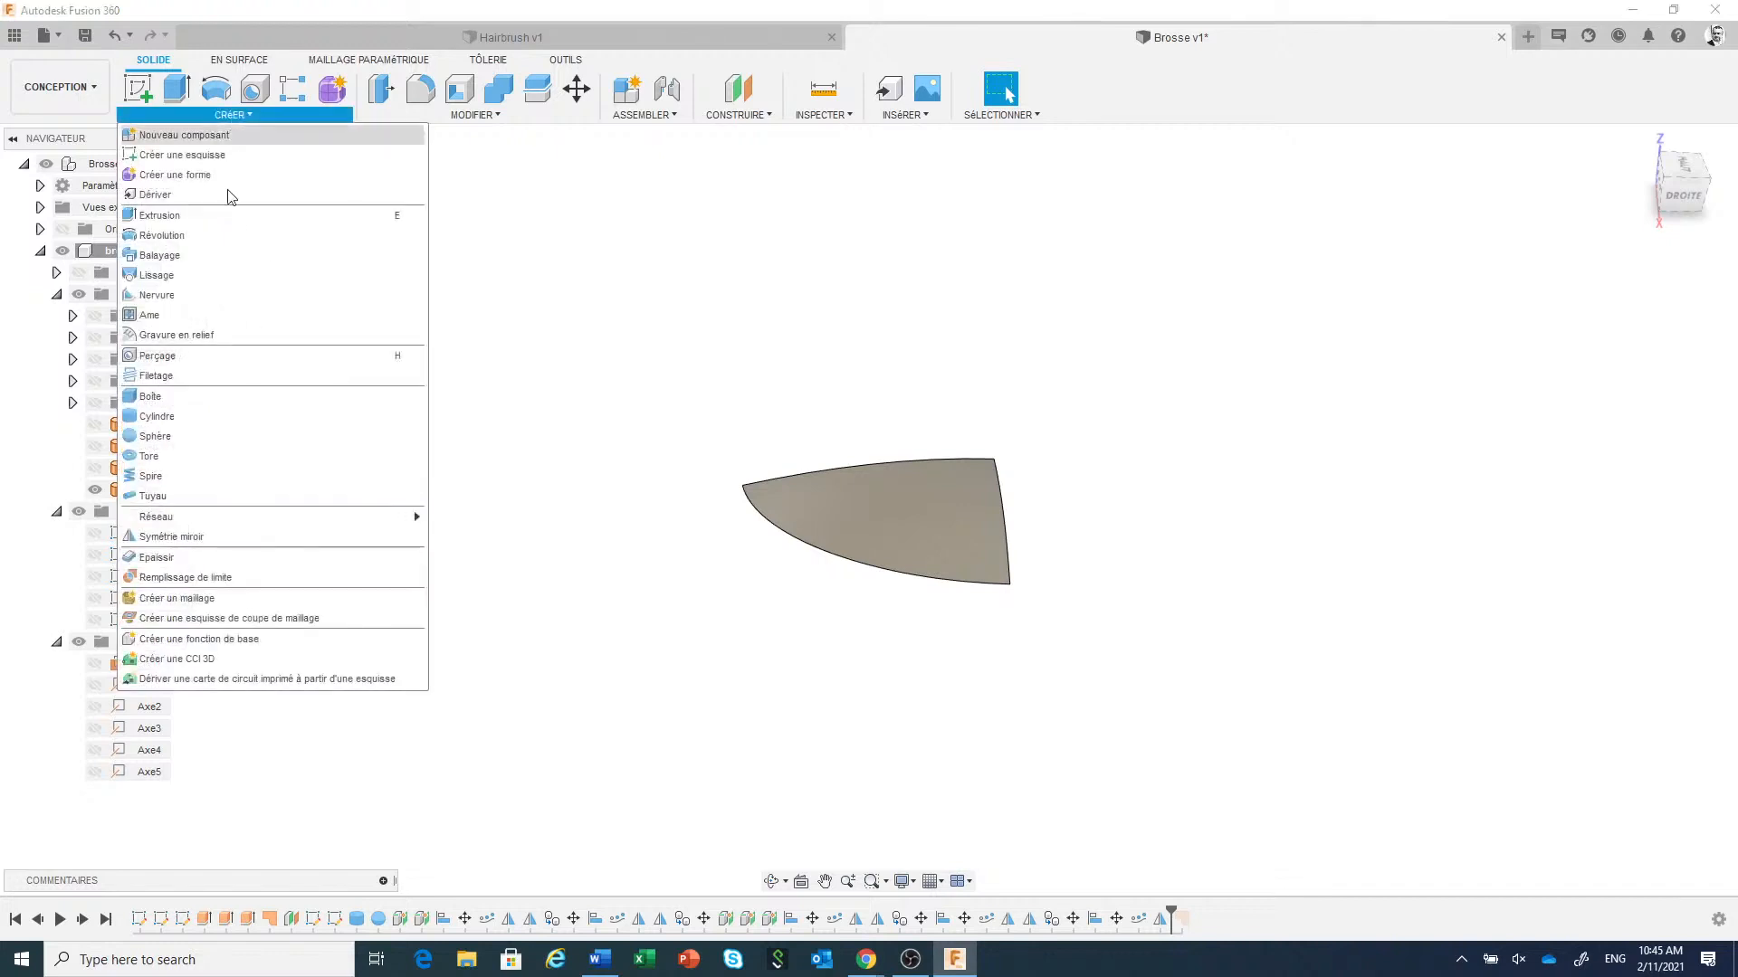
left_click(197, 539)
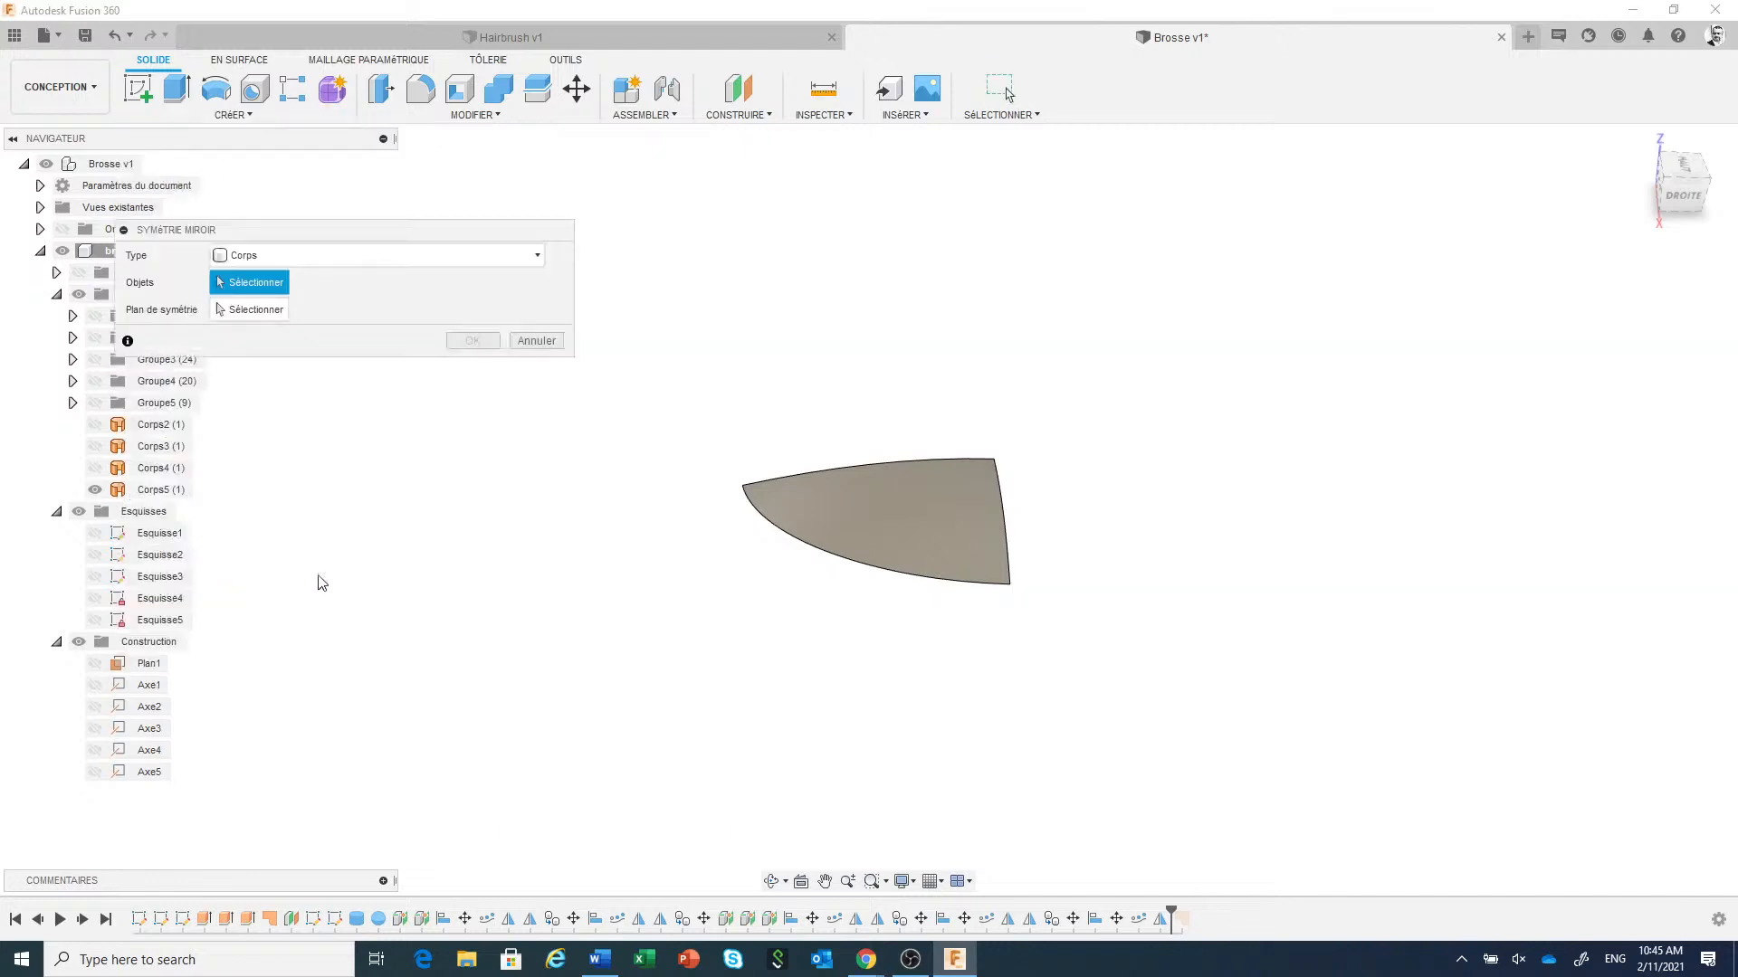
left_click(900, 502)
left_click(258, 313)
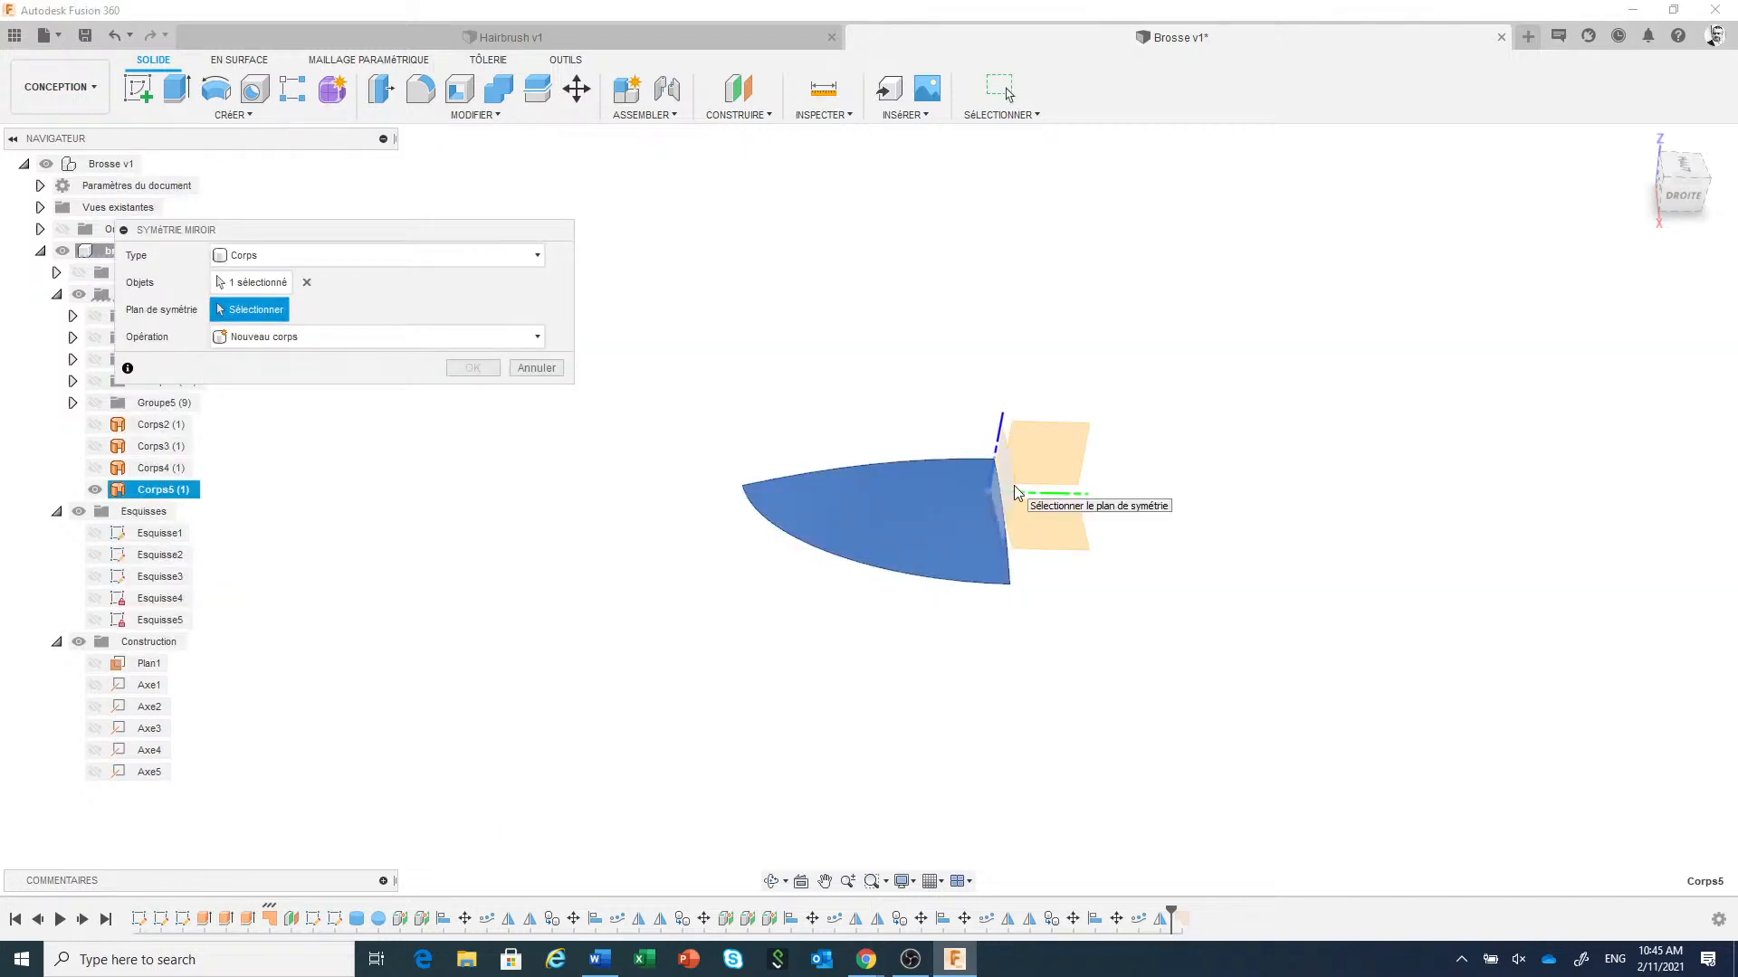
left_click(1002, 500)
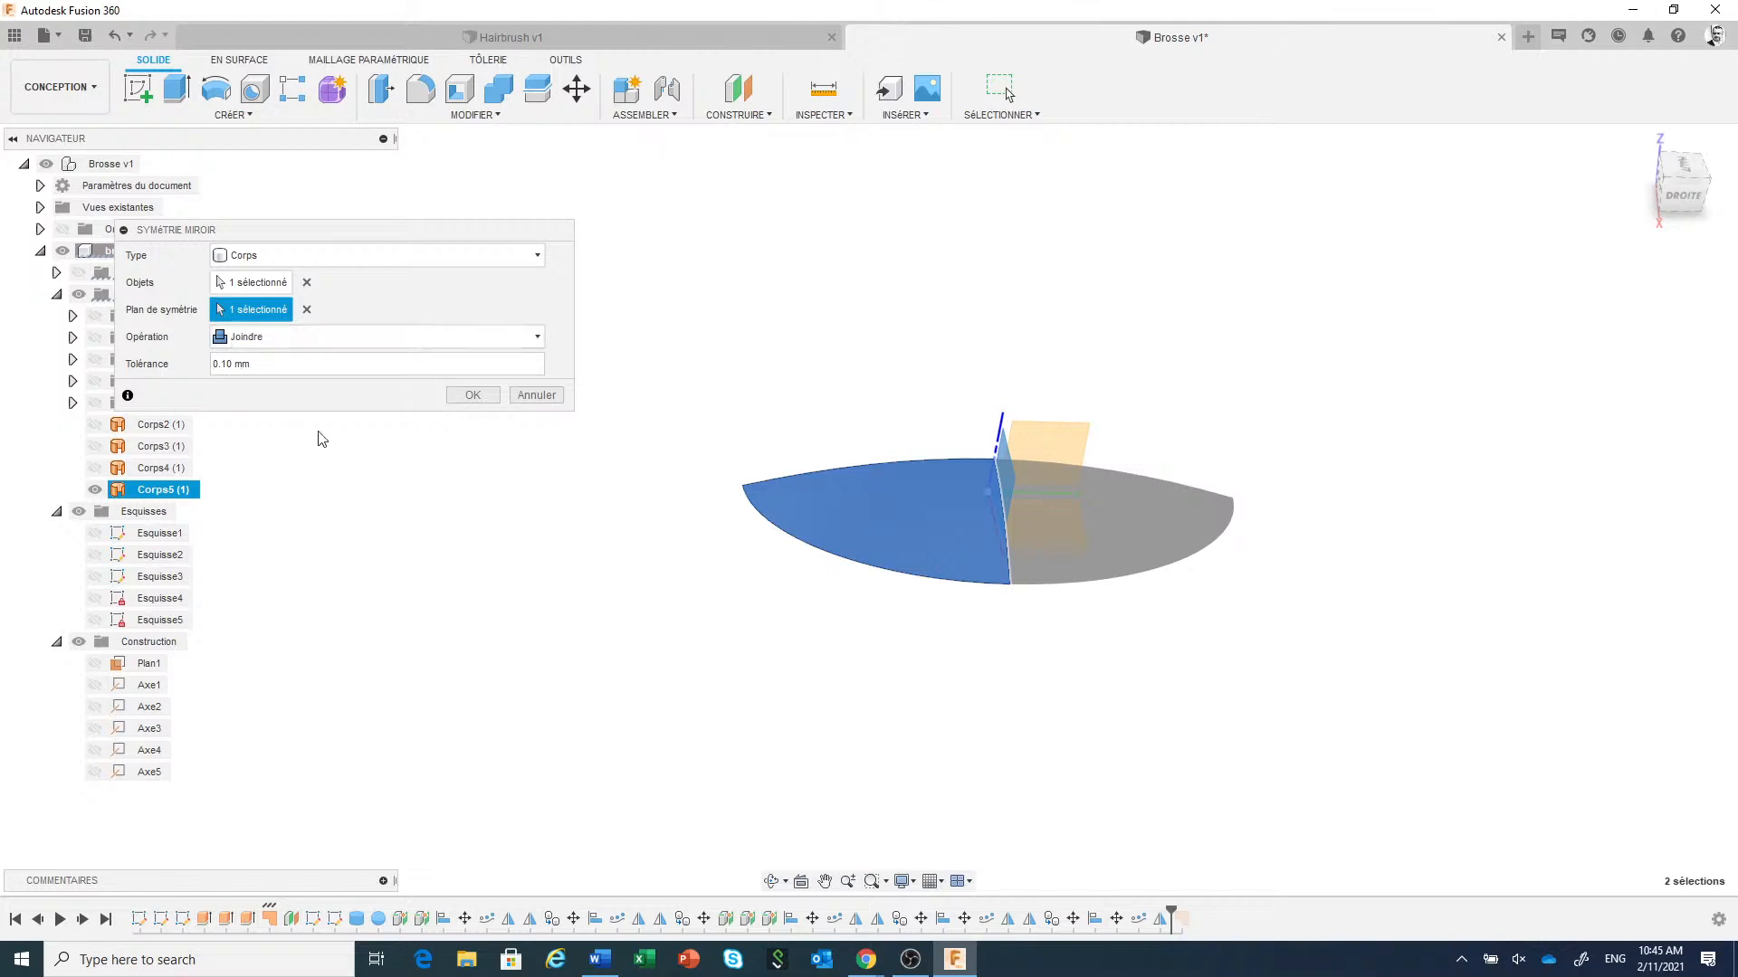
left_click(473, 395)
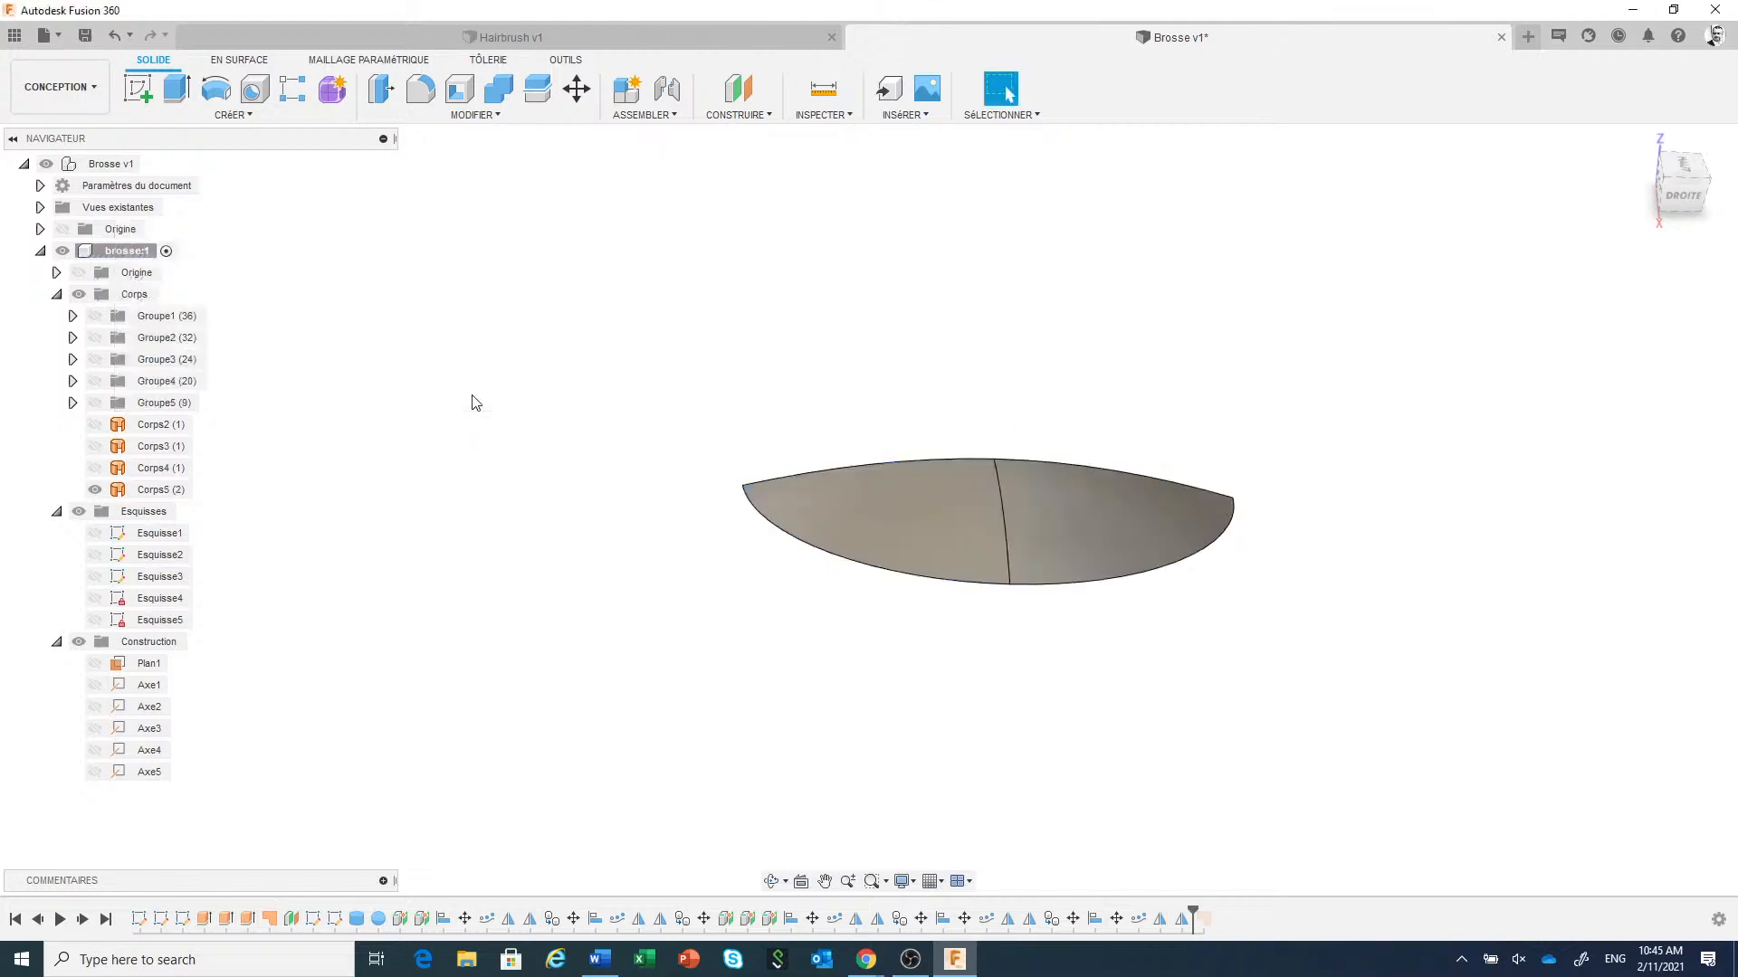
Mirror the joined half surface Corps5 across the YZ origin plane to complete the oval dome.
right_click(586, 317)
left_click(571, 265)
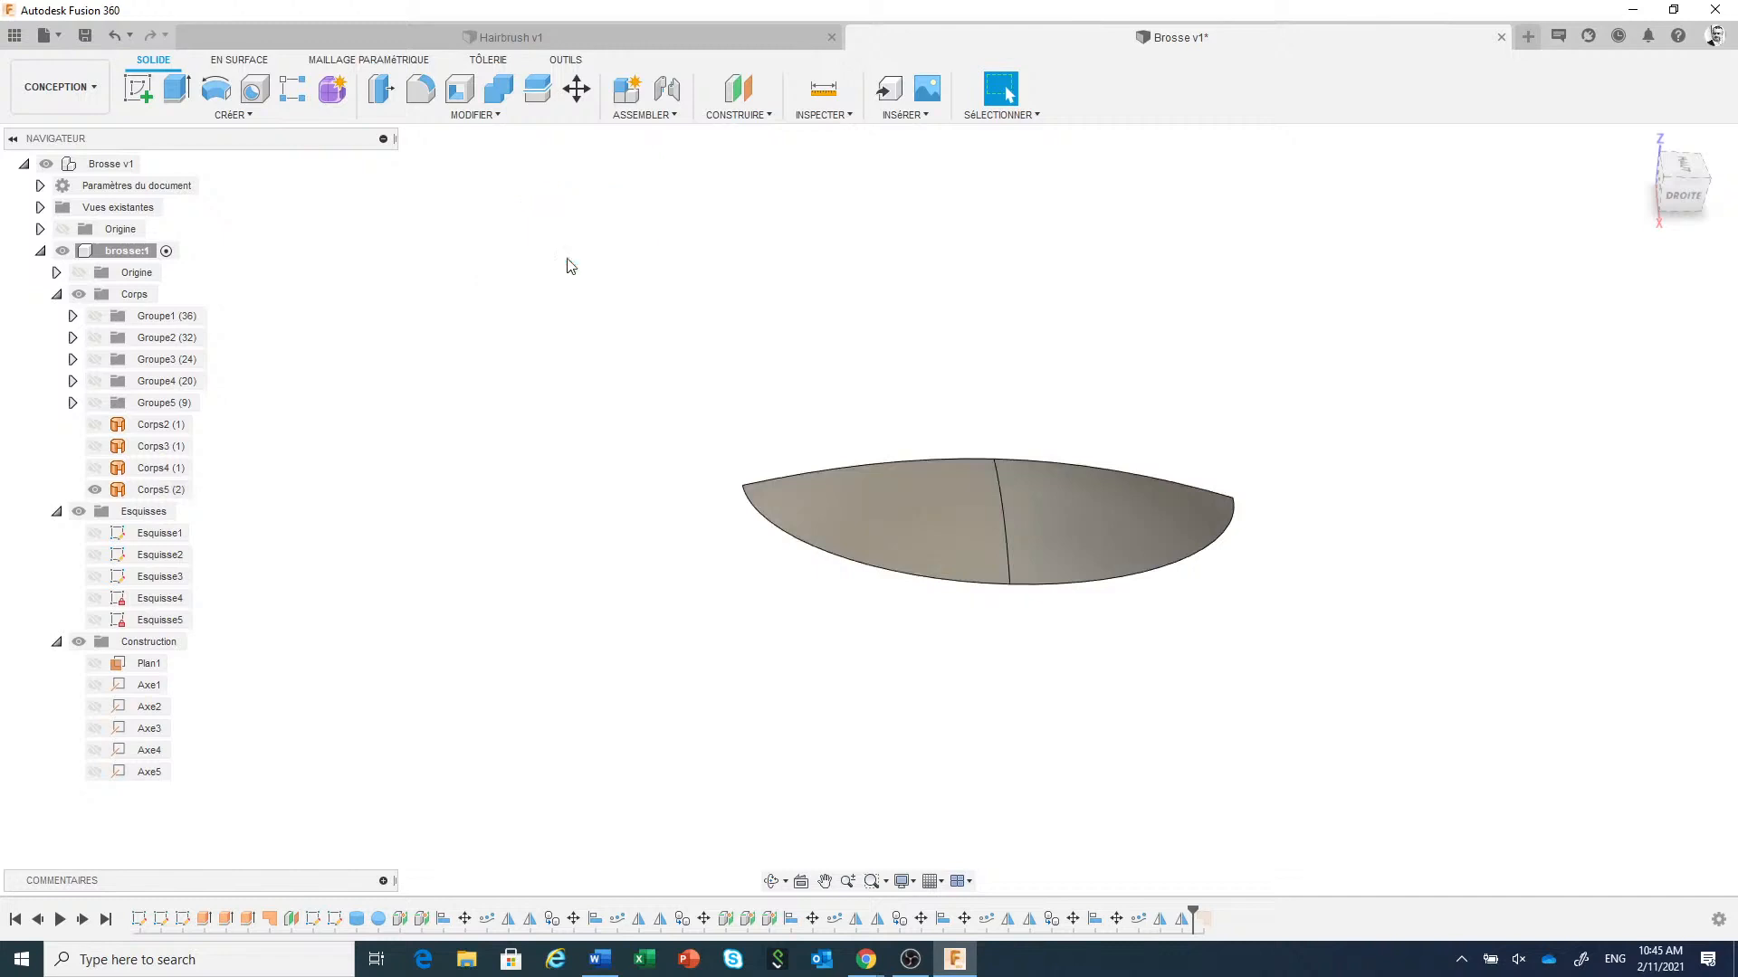
left_click(876, 504)
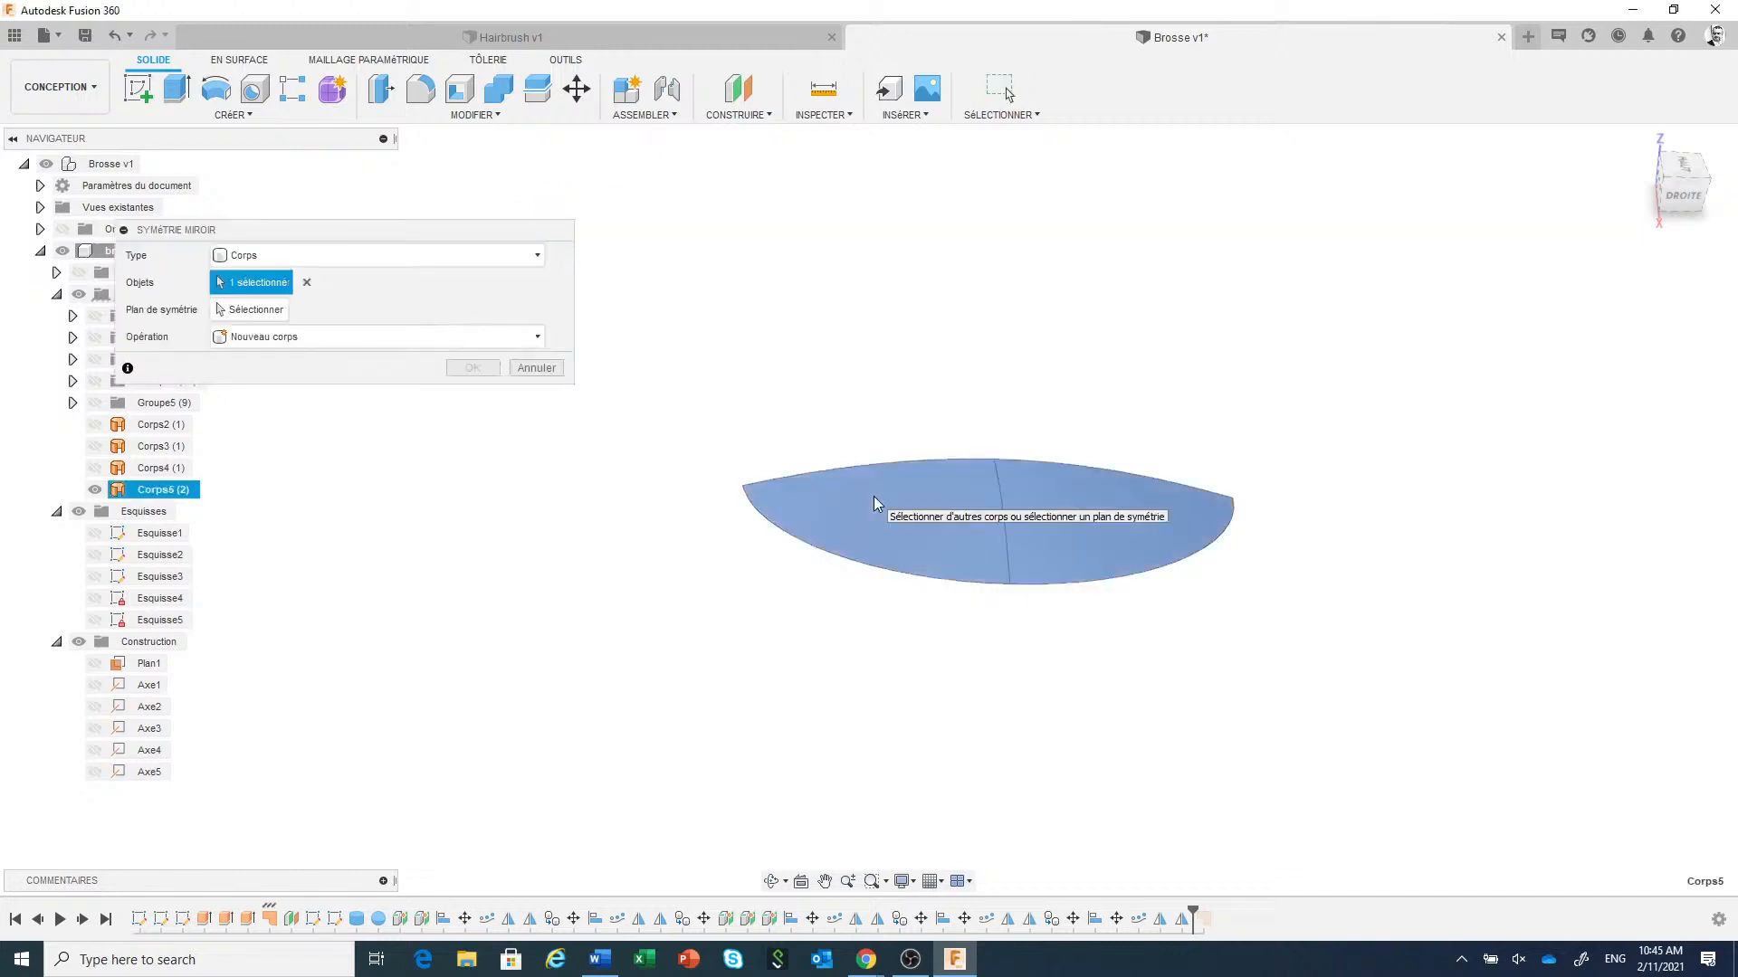
left_click(259, 311)
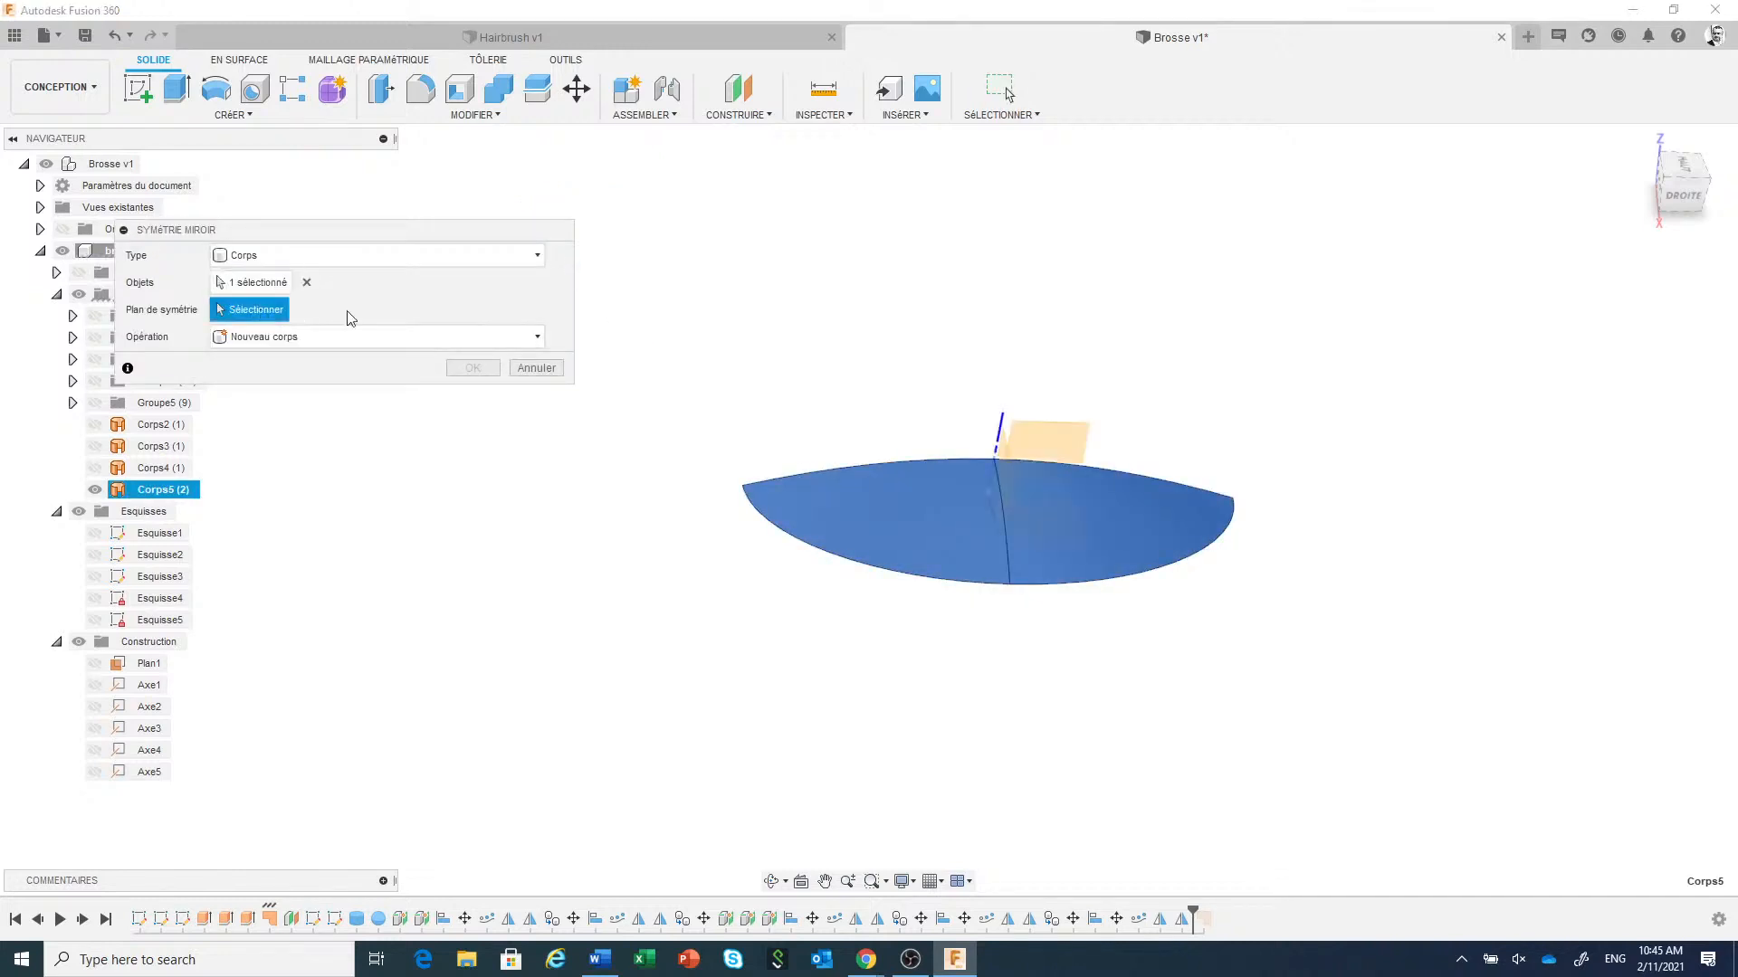
left_click(1050, 433)
left_click(469, 394)
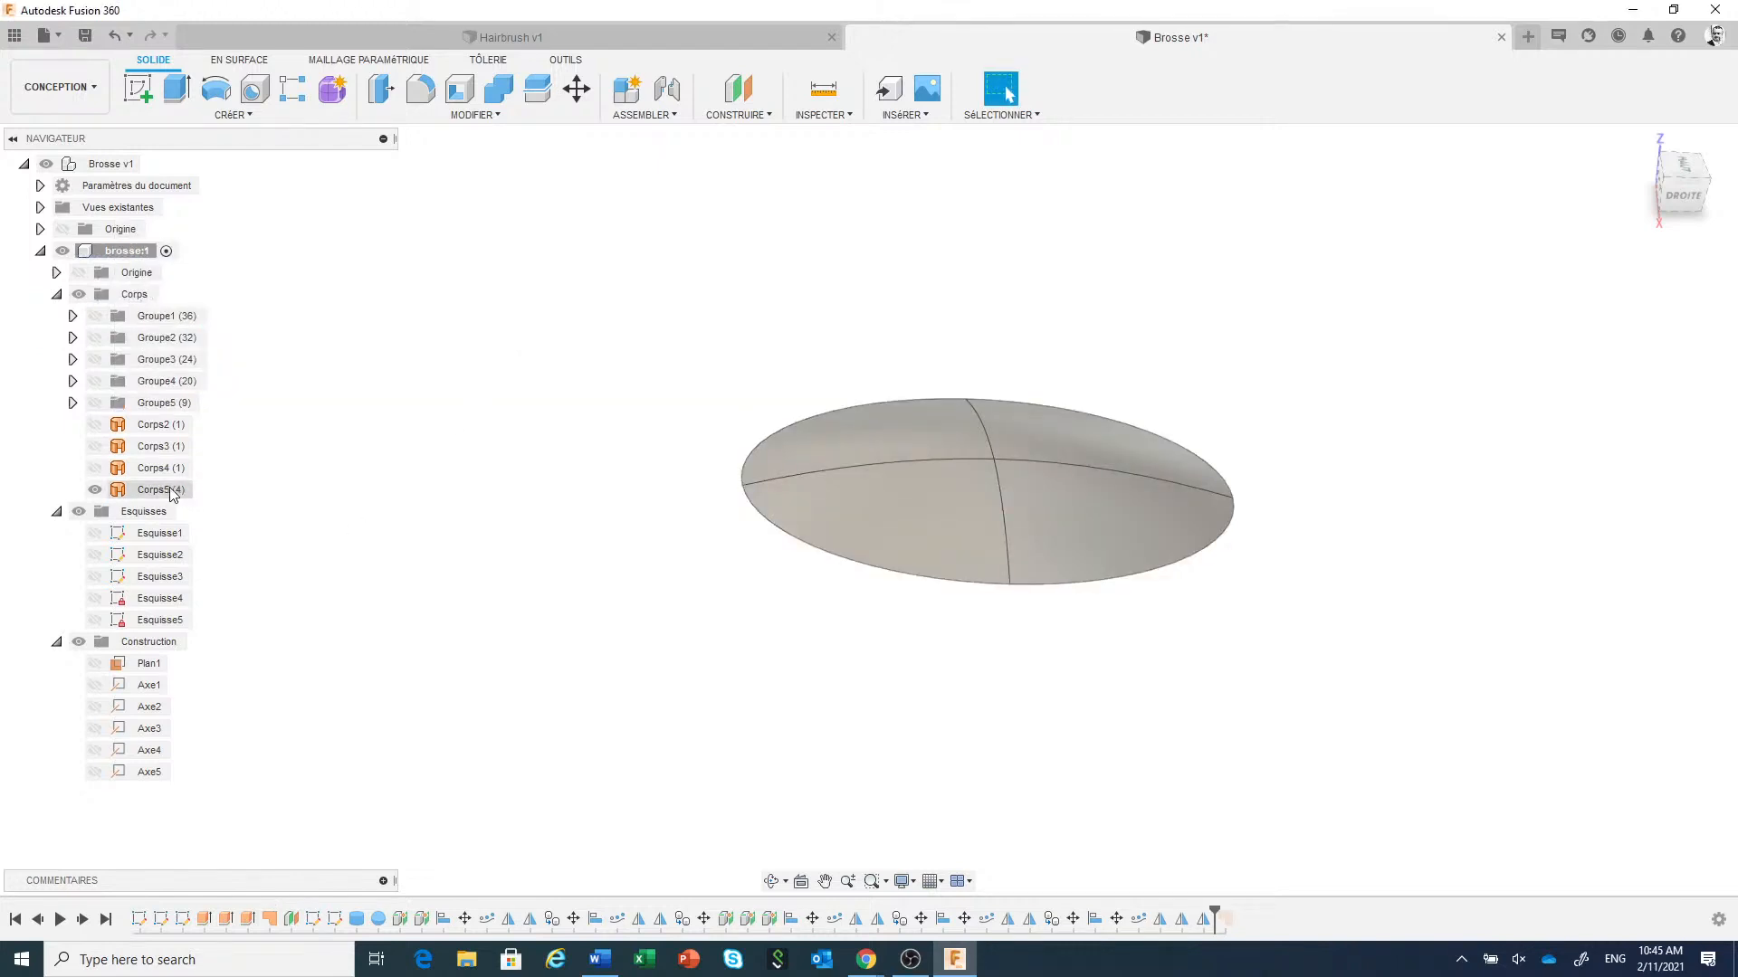
left_click(107, 404)
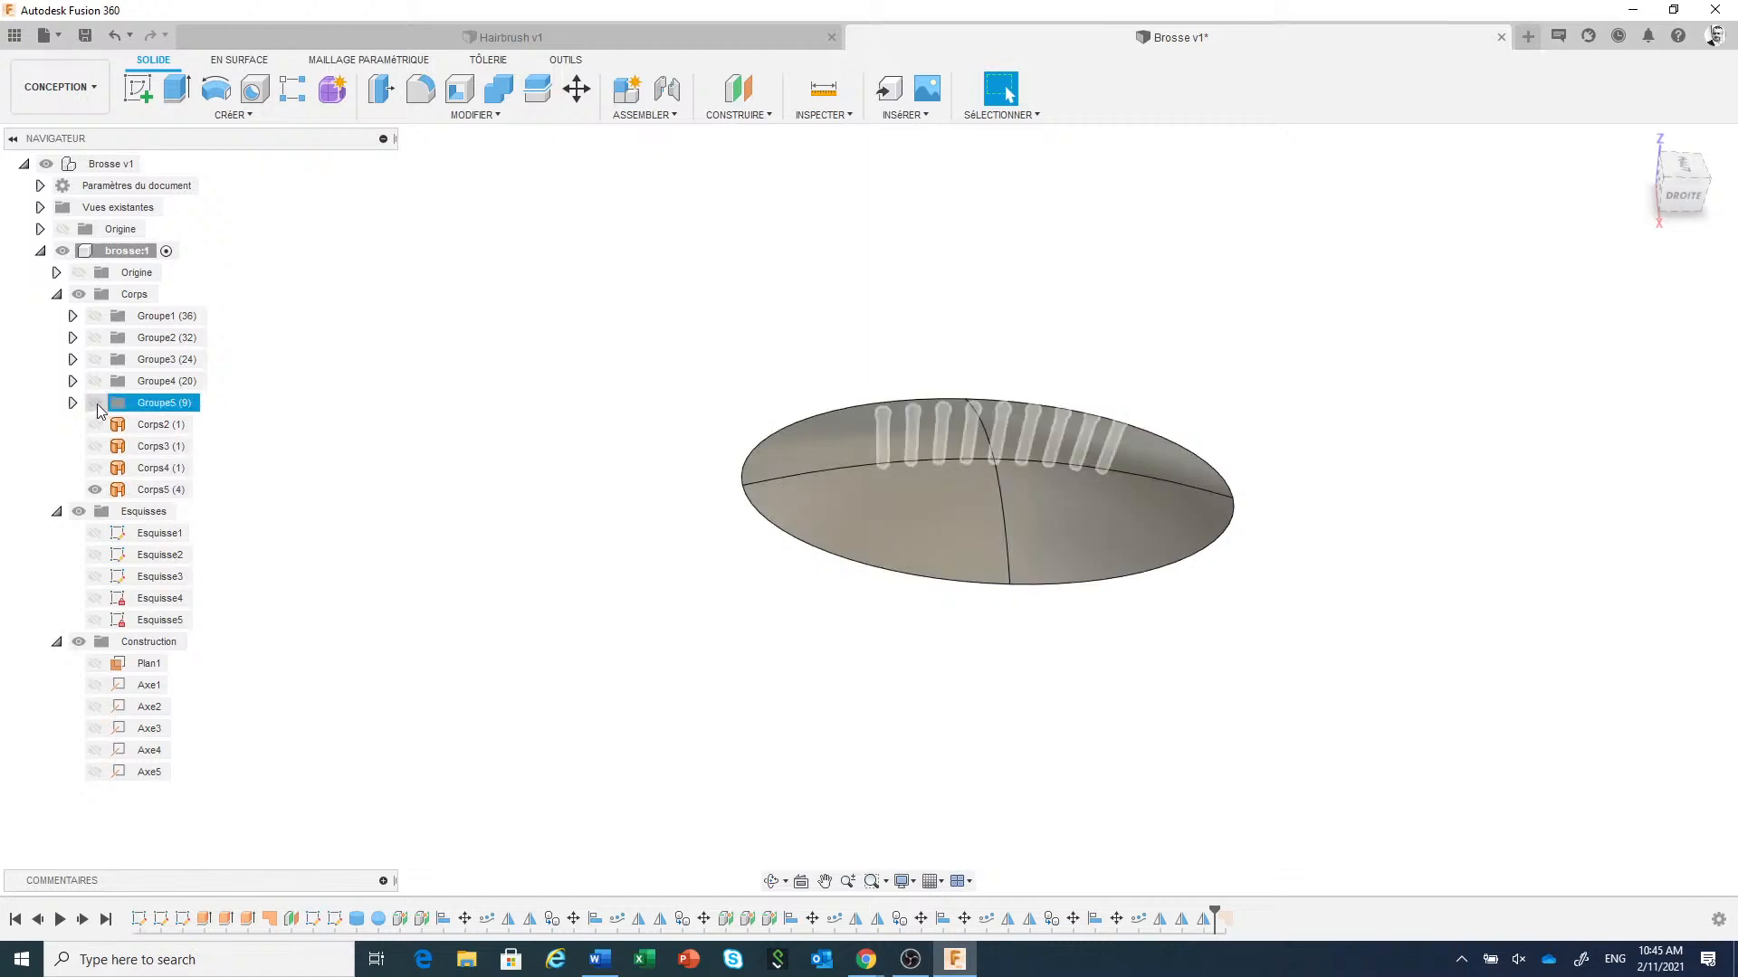
left_click(557, 547)
Start a Ruled surface on the dome's complete outer rim, selected as an edge chain.
mouse_move(1098, 670)
middle_mouse_down()
mouse_move(1125, 753)
mouse_move(1128, 675)
mouse_move(1149, 683)
mouse_move(1113, 676)
middle_mouse_up()
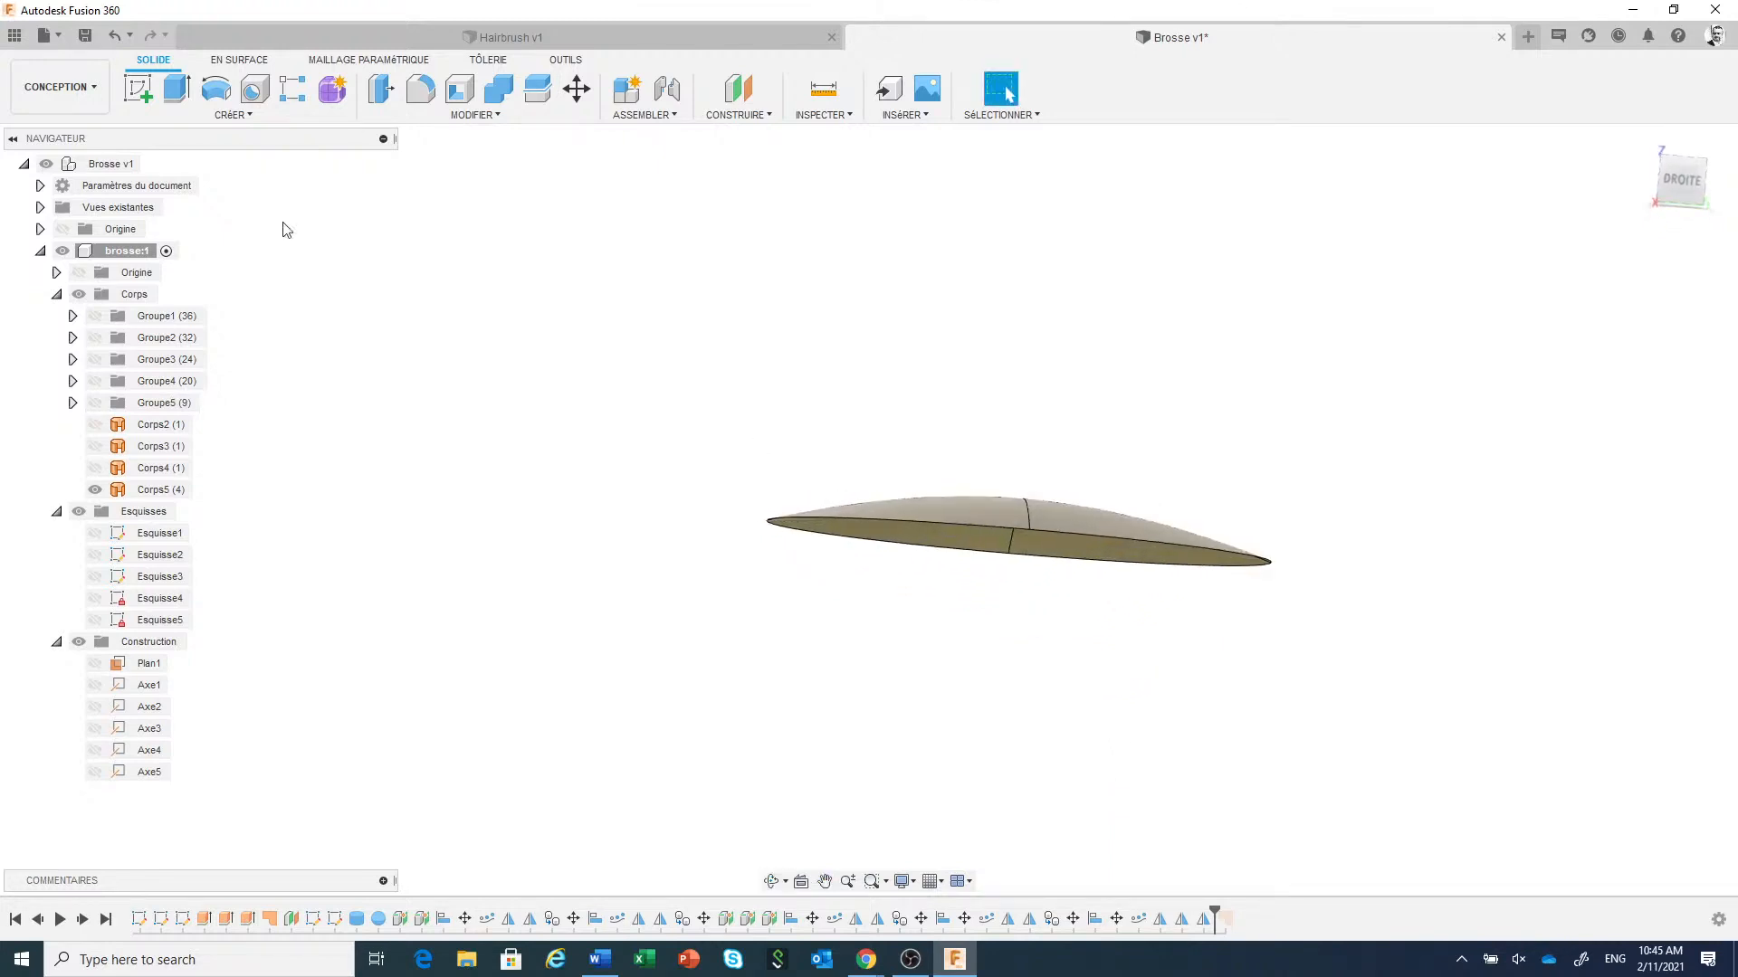
left_click(241, 60)
left_click(227, 115)
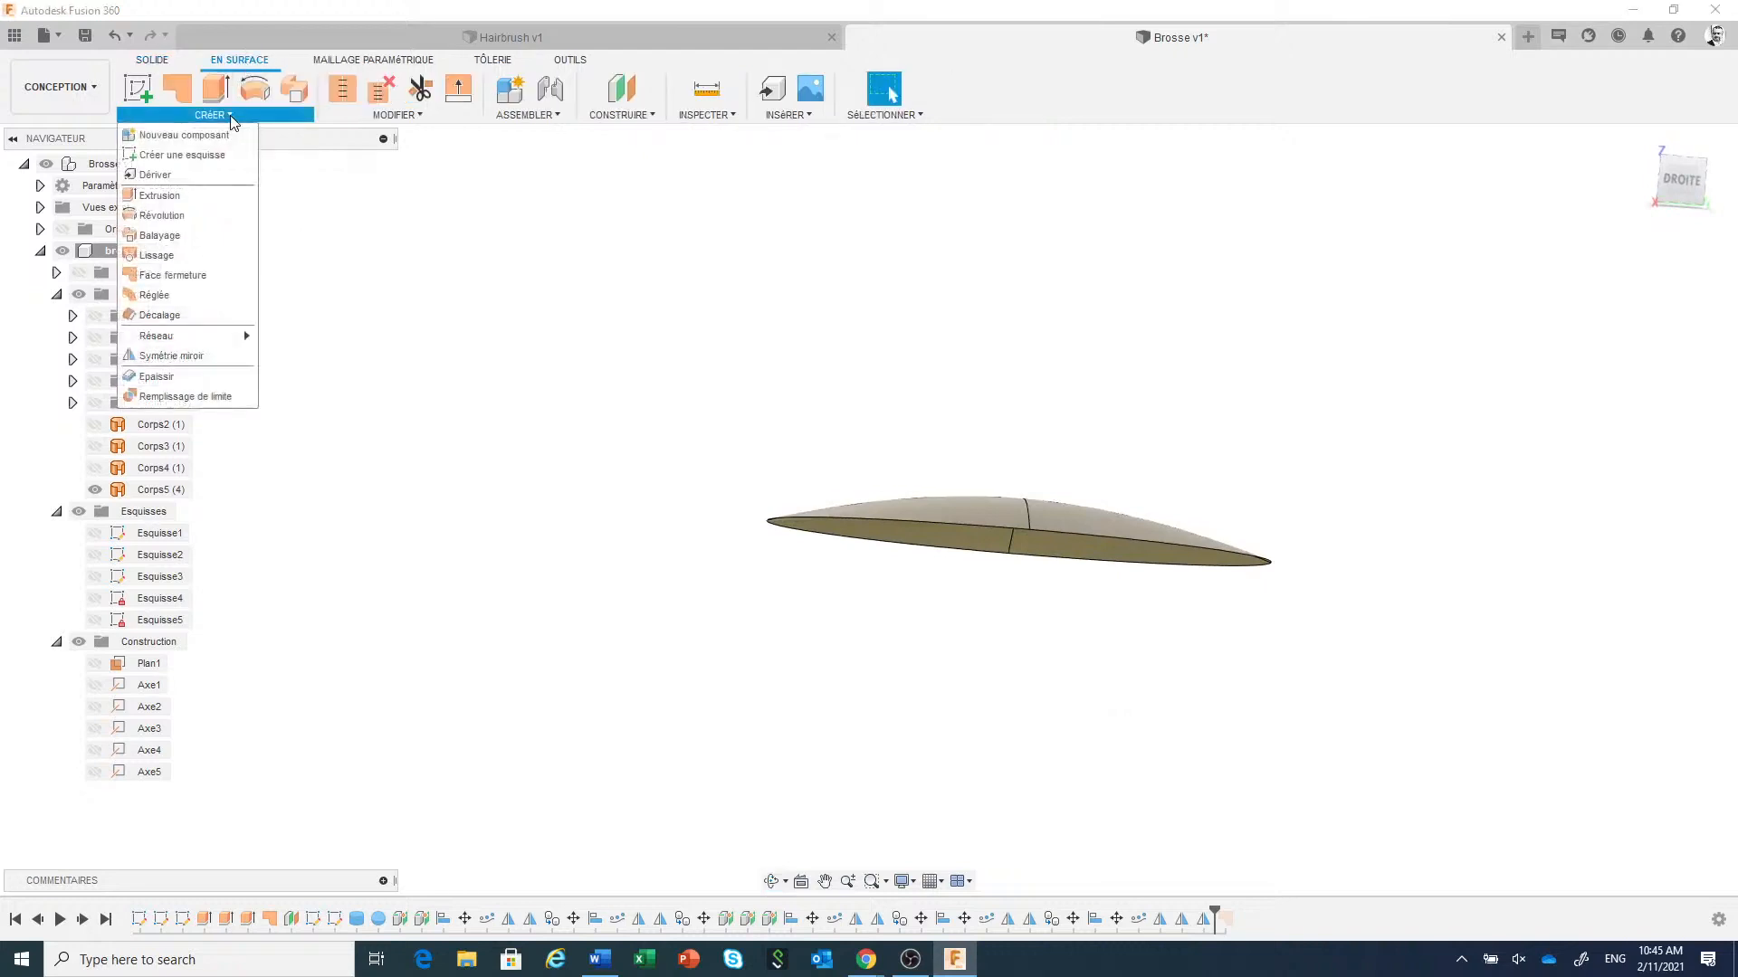
left_click(156, 295)
middle_click_drag(928, 677, 936, 687, "shift")
left_click(1003, 532)
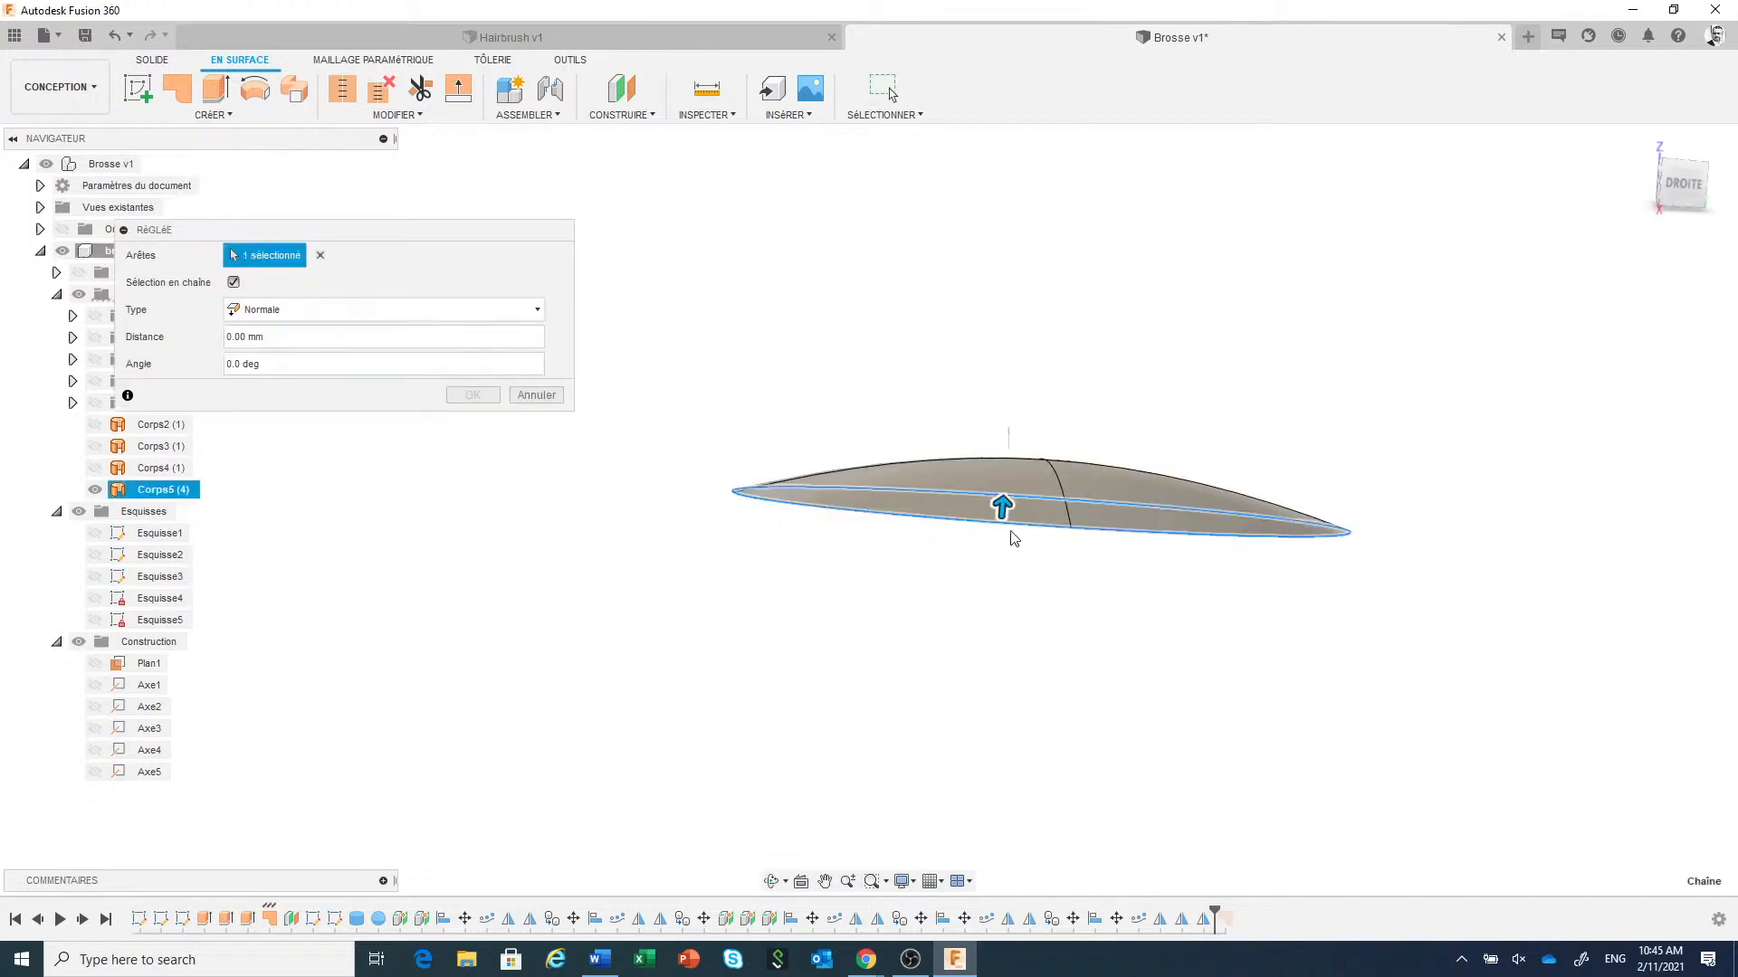
Try the ruled surface as Normal at about 10.4 mm and as Tangent at about 21 mm below the rim.
left_click_drag(1003, 503, 1012, 554)
left_click(493, 311)
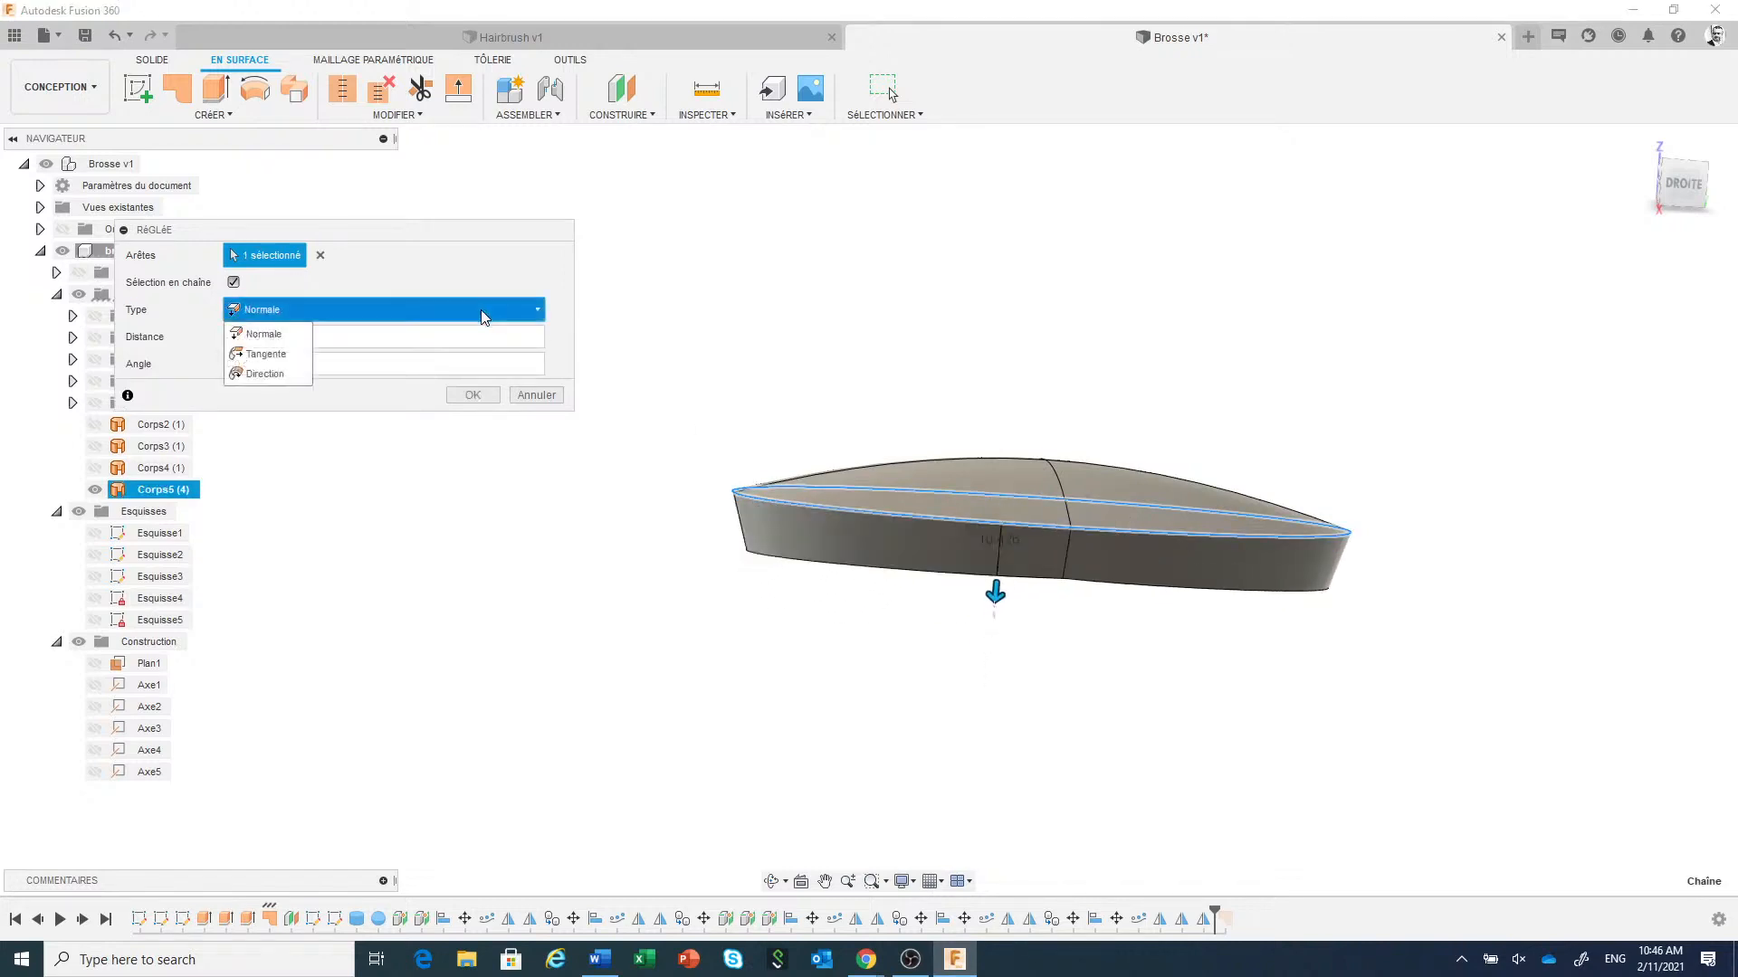
left_click(267, 354)
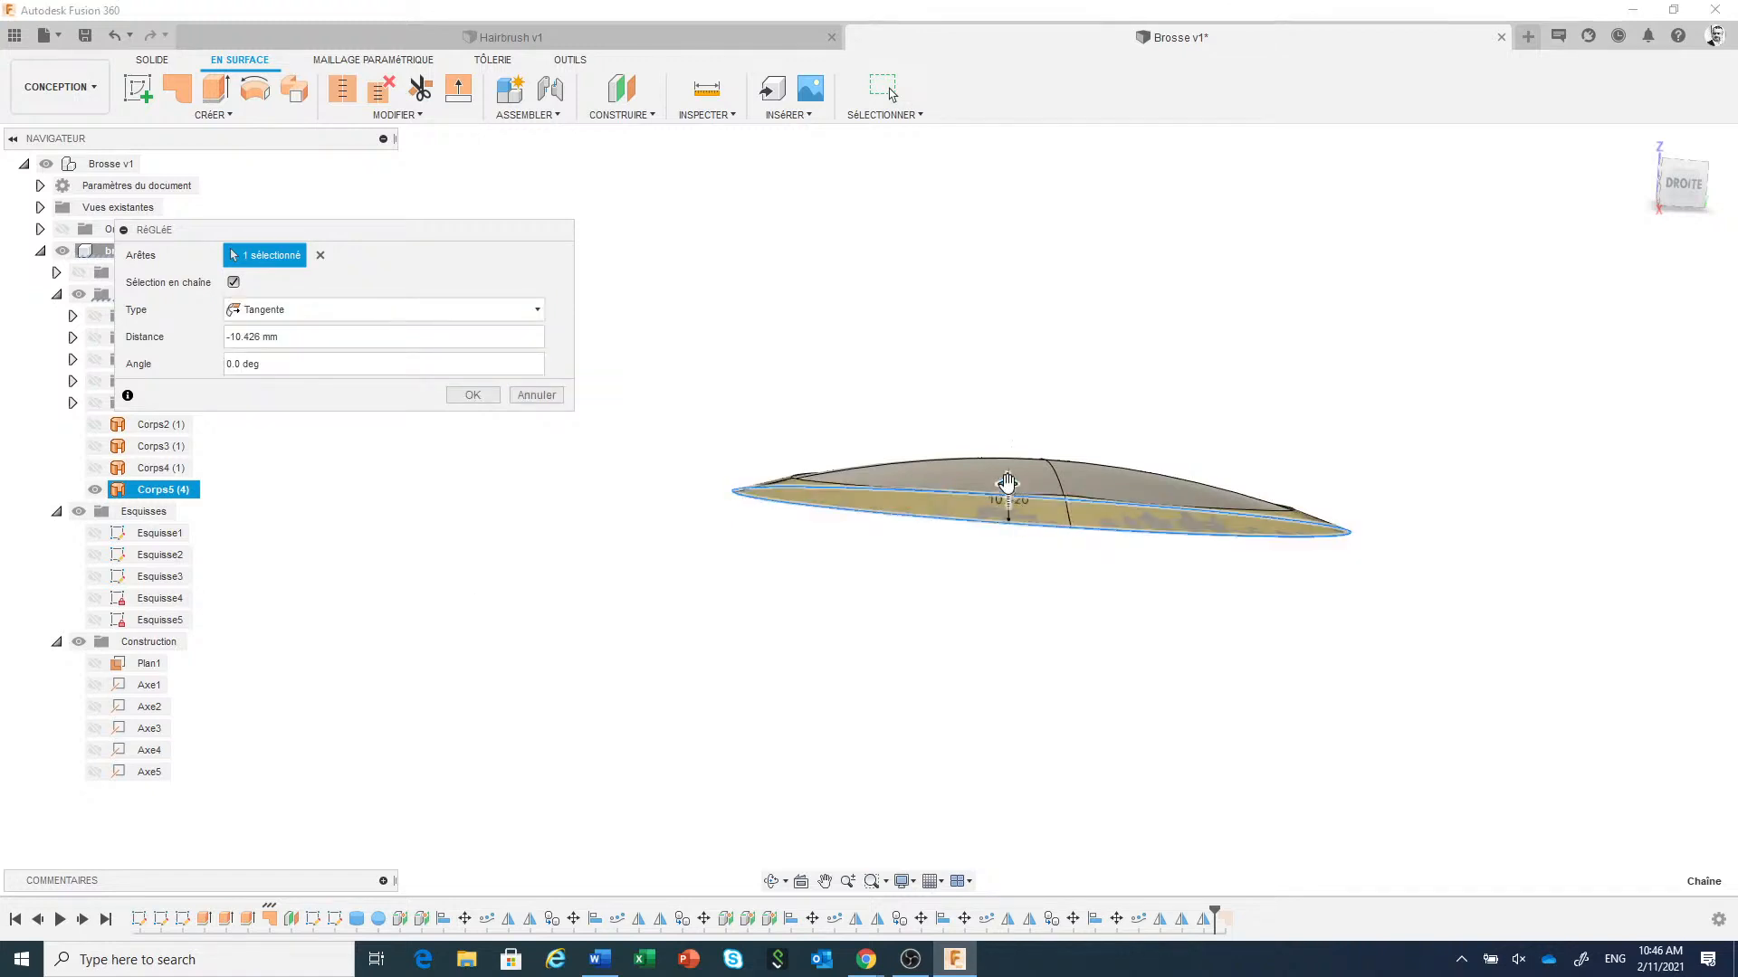
left_click_drag(1008, 488, 1009, 593)
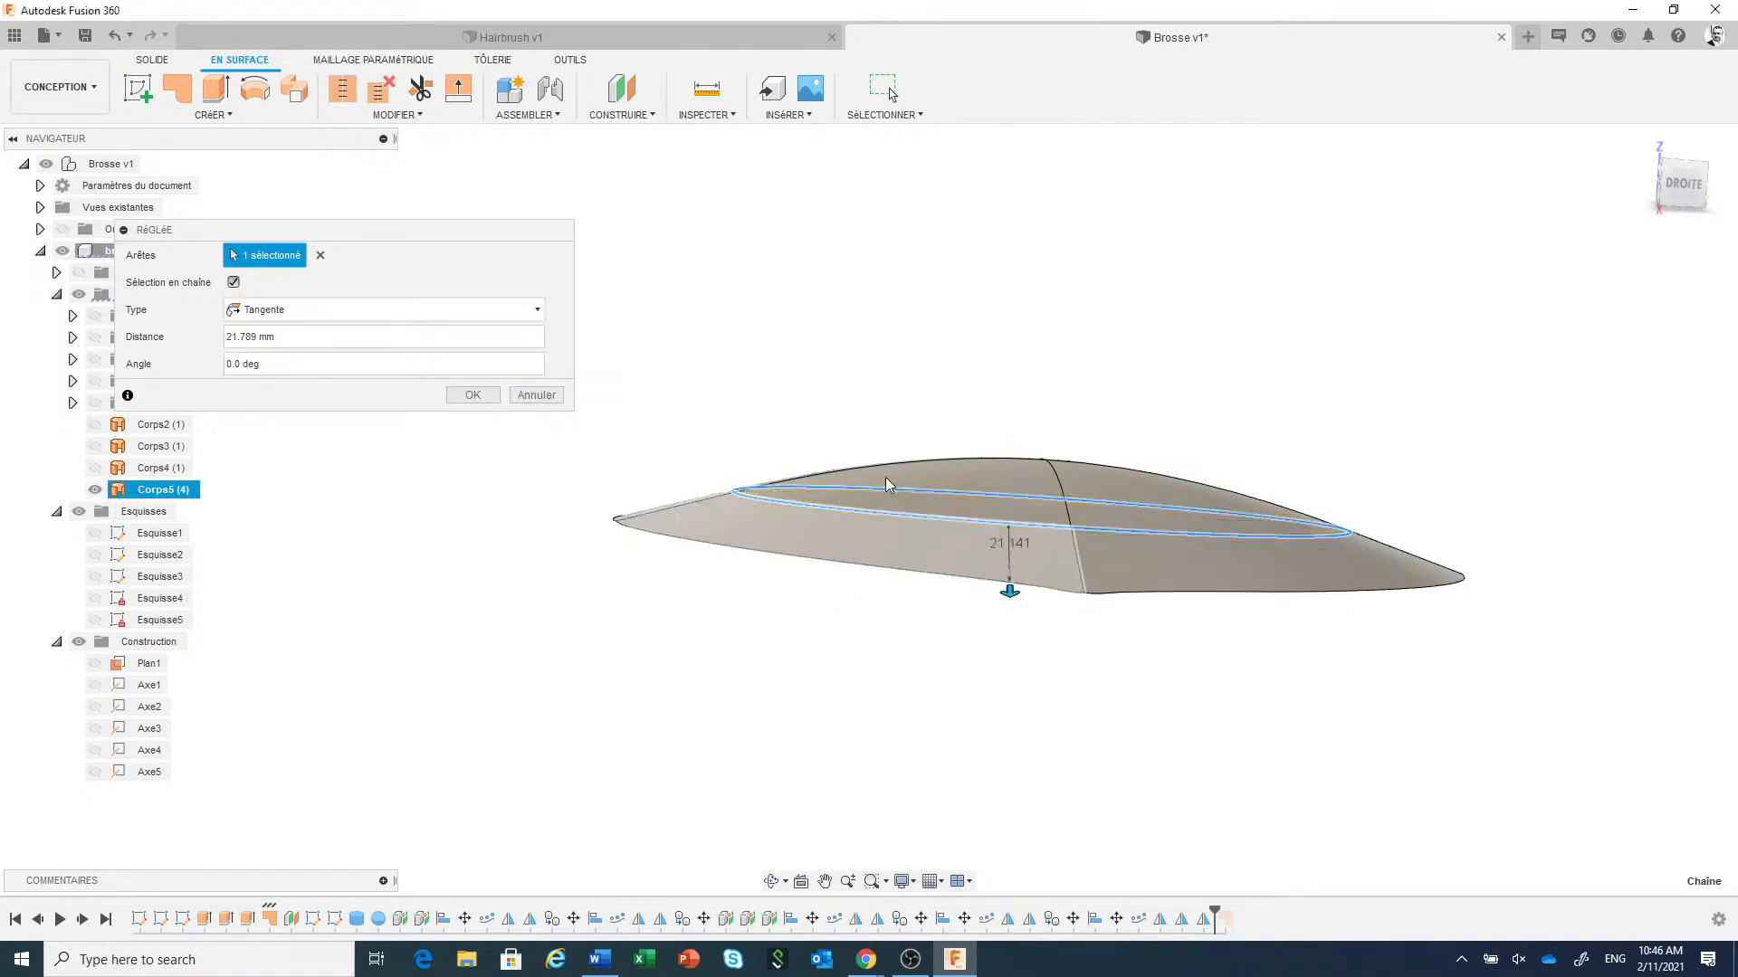
Switch the ruled surface to Direction along the vertical origin axis, set its downward distance and create the rim wall.
left_click(357, 311)
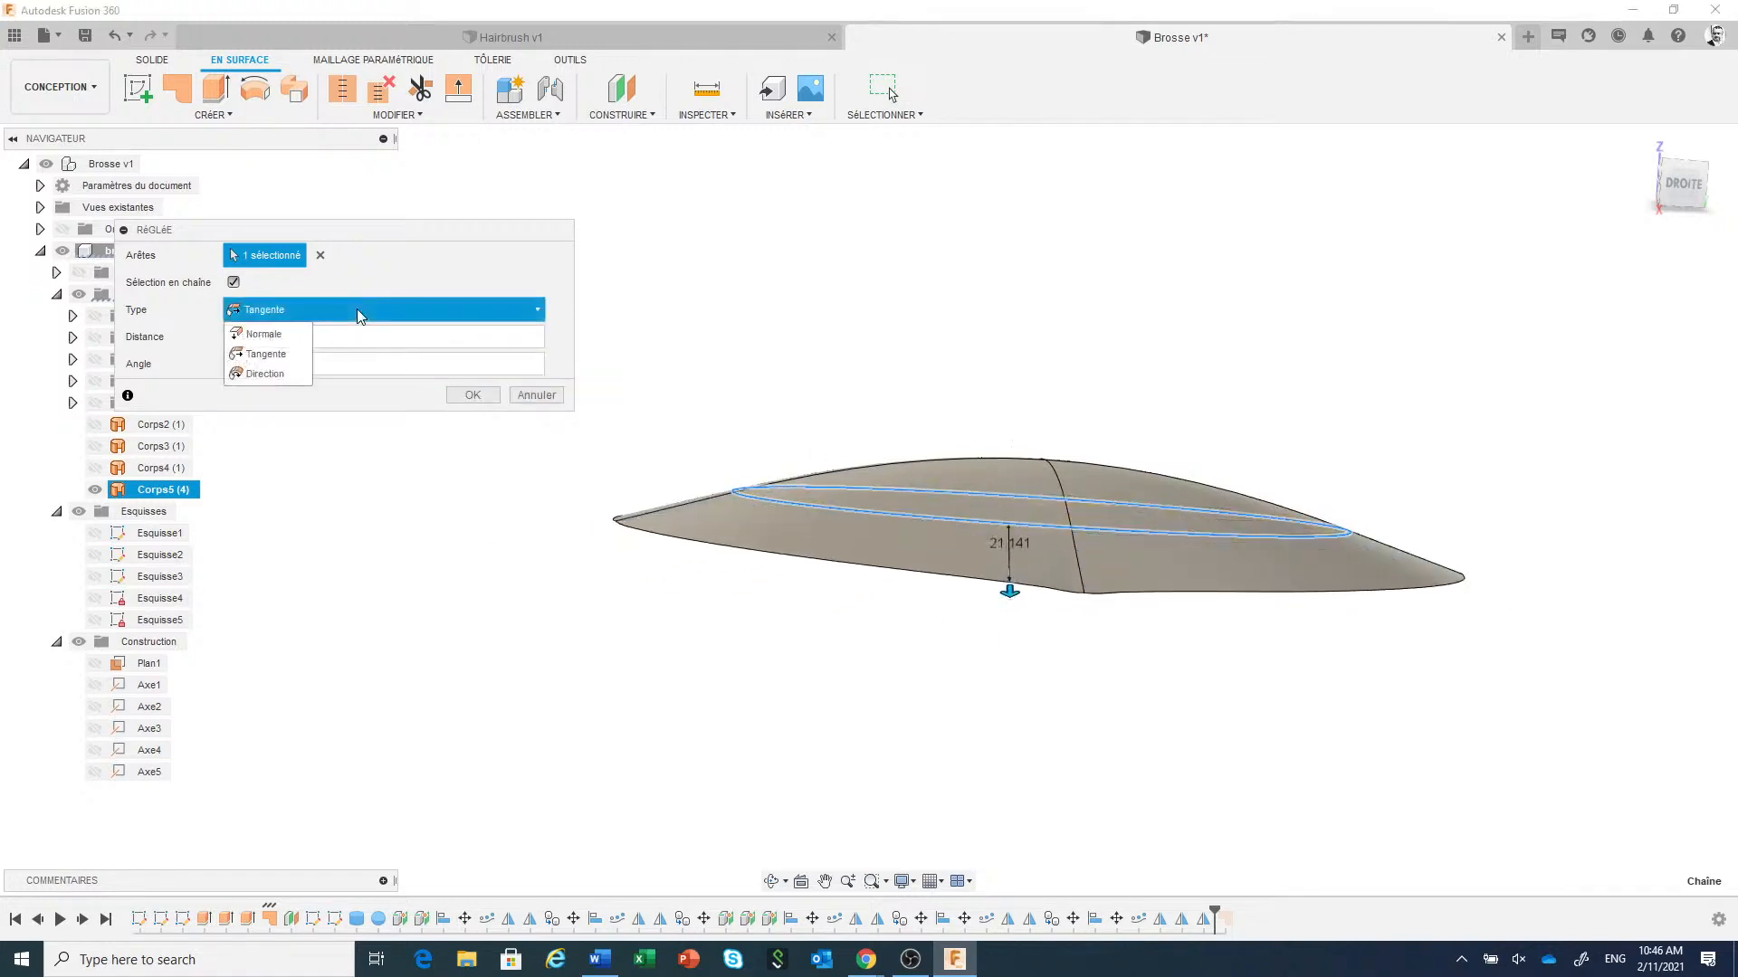
left_click(280, 376)
middle_click_drag(1079, 600, 1099, 678)
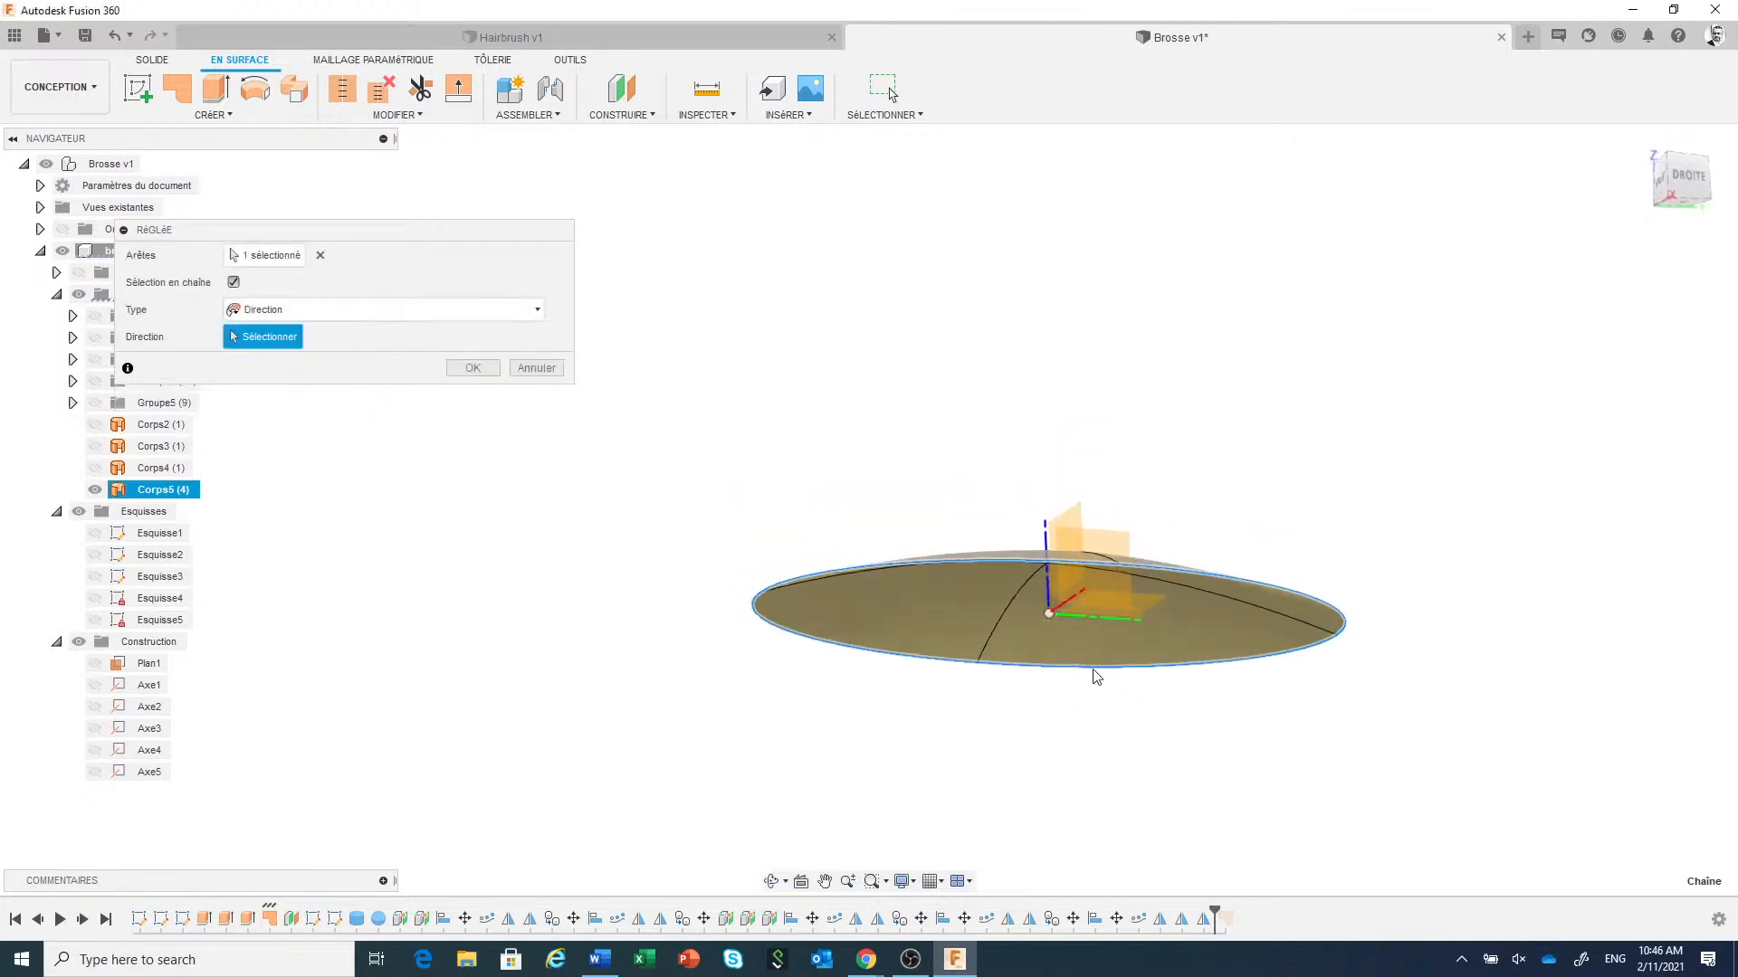
left_click(1046, 581)
middle_click_drag(997, 718, 940, 735, "shift")
left_click_drag(989, 462, 998, 646)
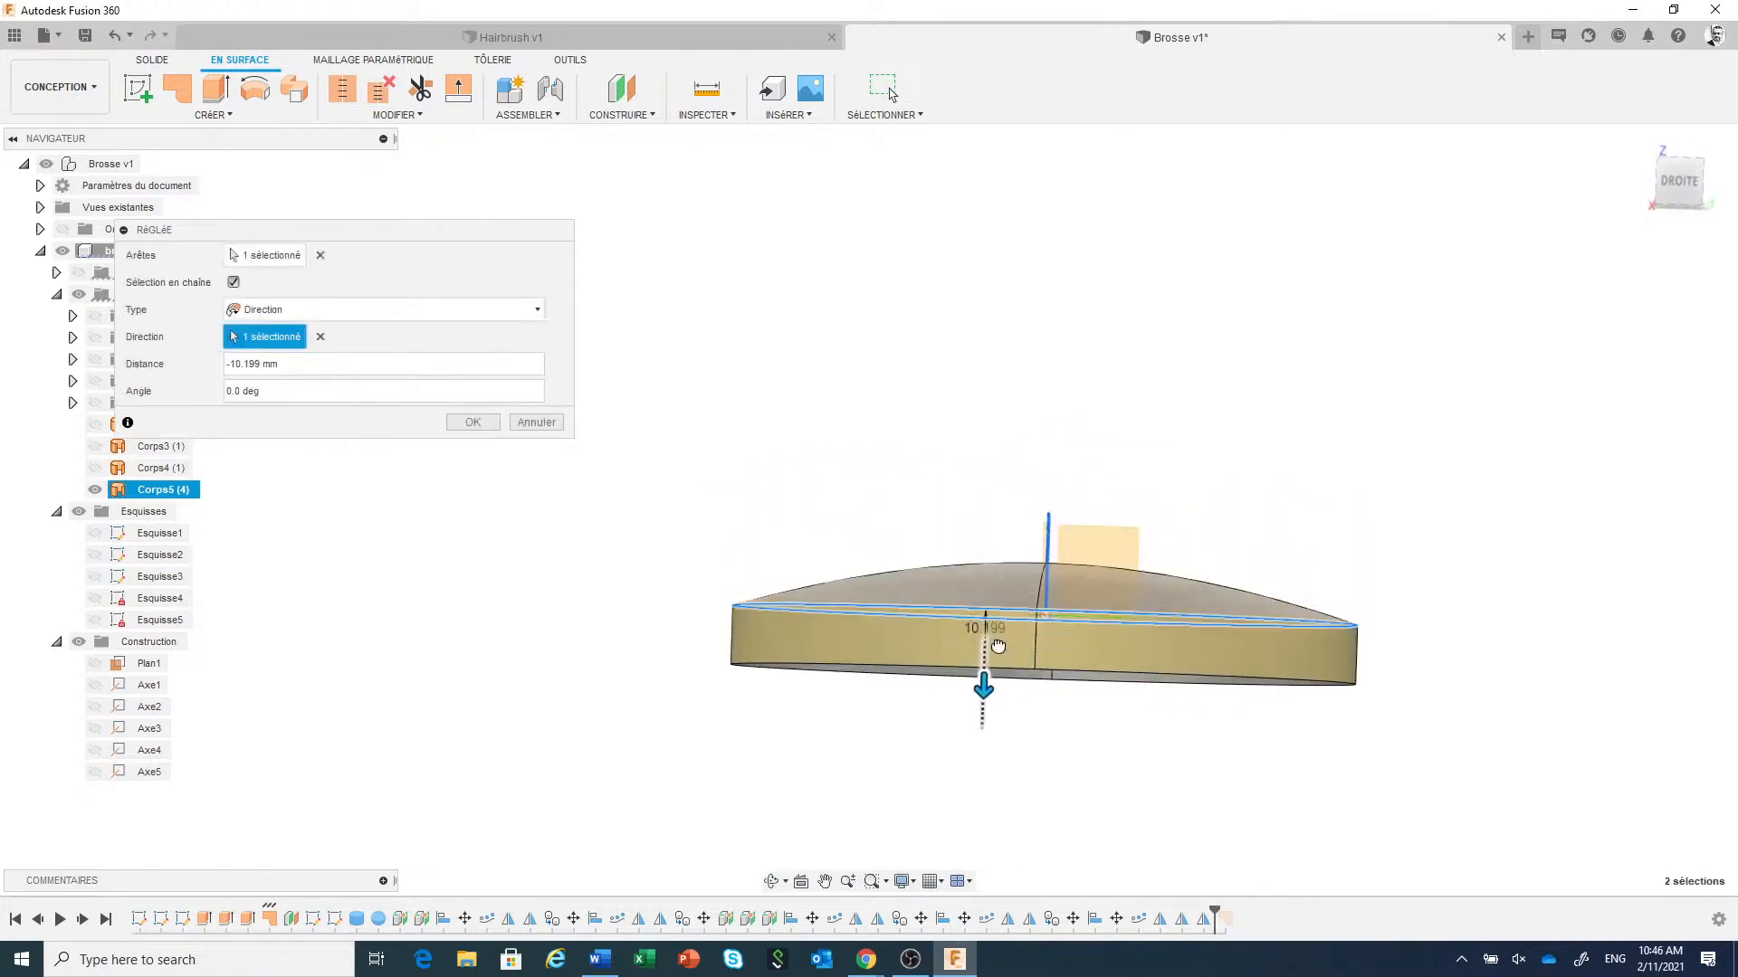
left_click_drag(297, 362, 241, 363)
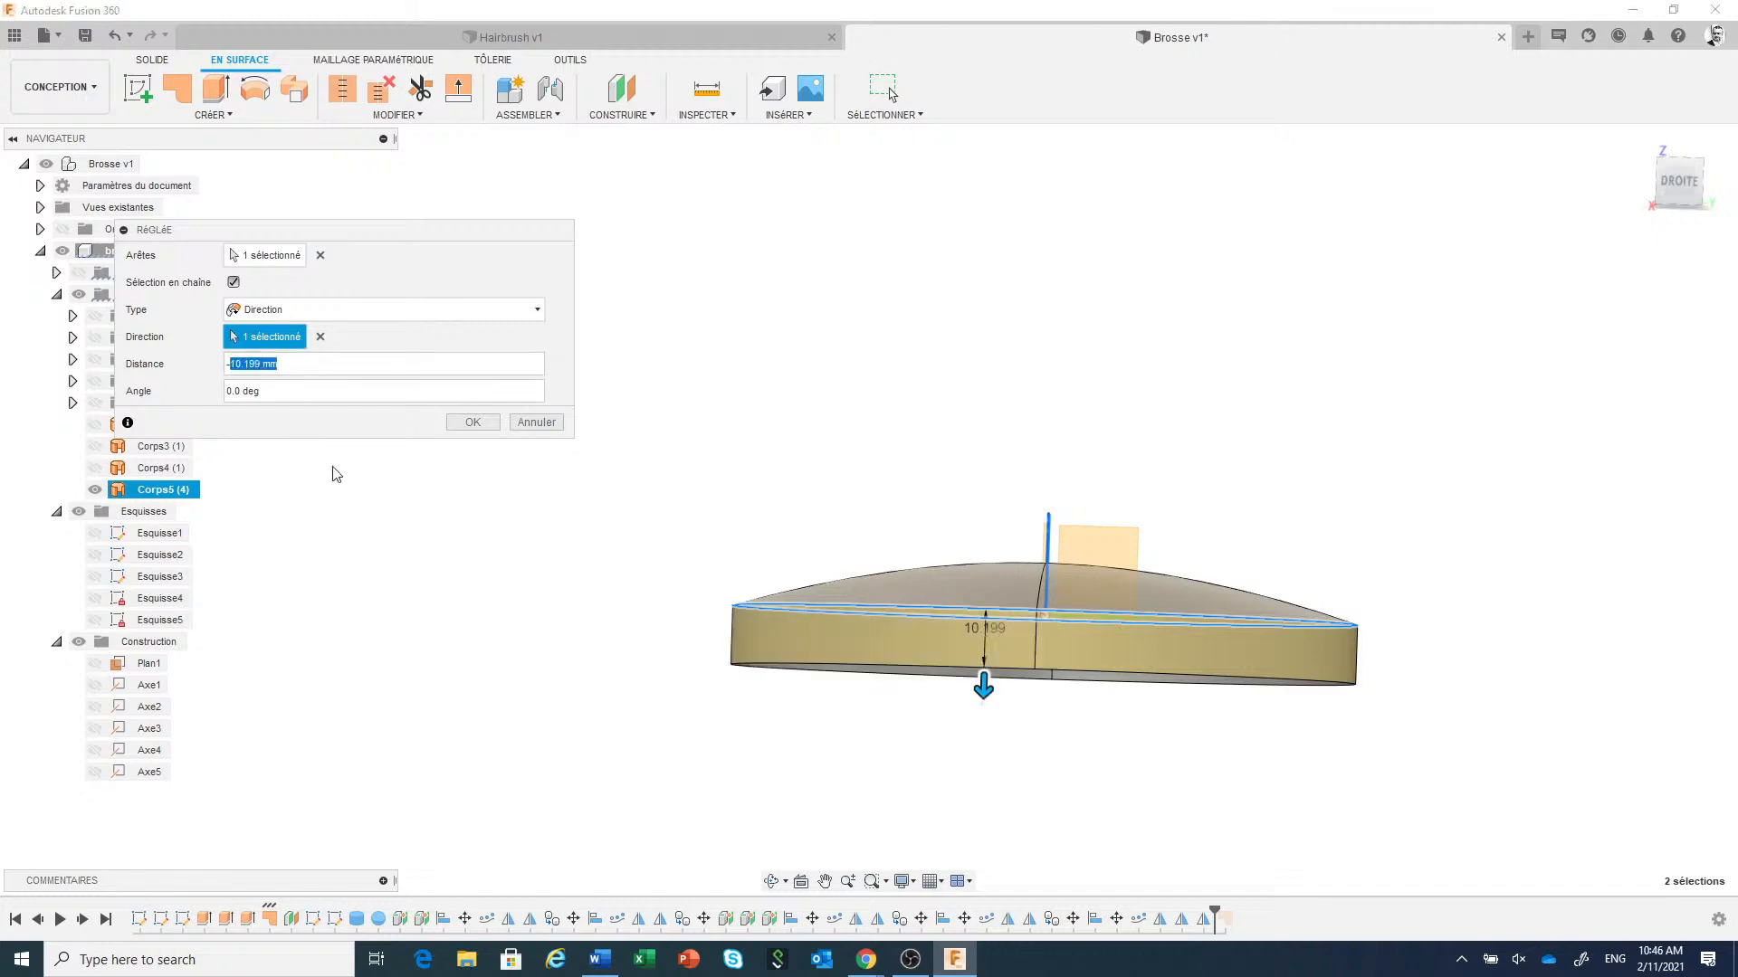
key("Return")
Examine the dome and its rim wall from above, from the side and from below.
scroll(860, 679, "down", 4)
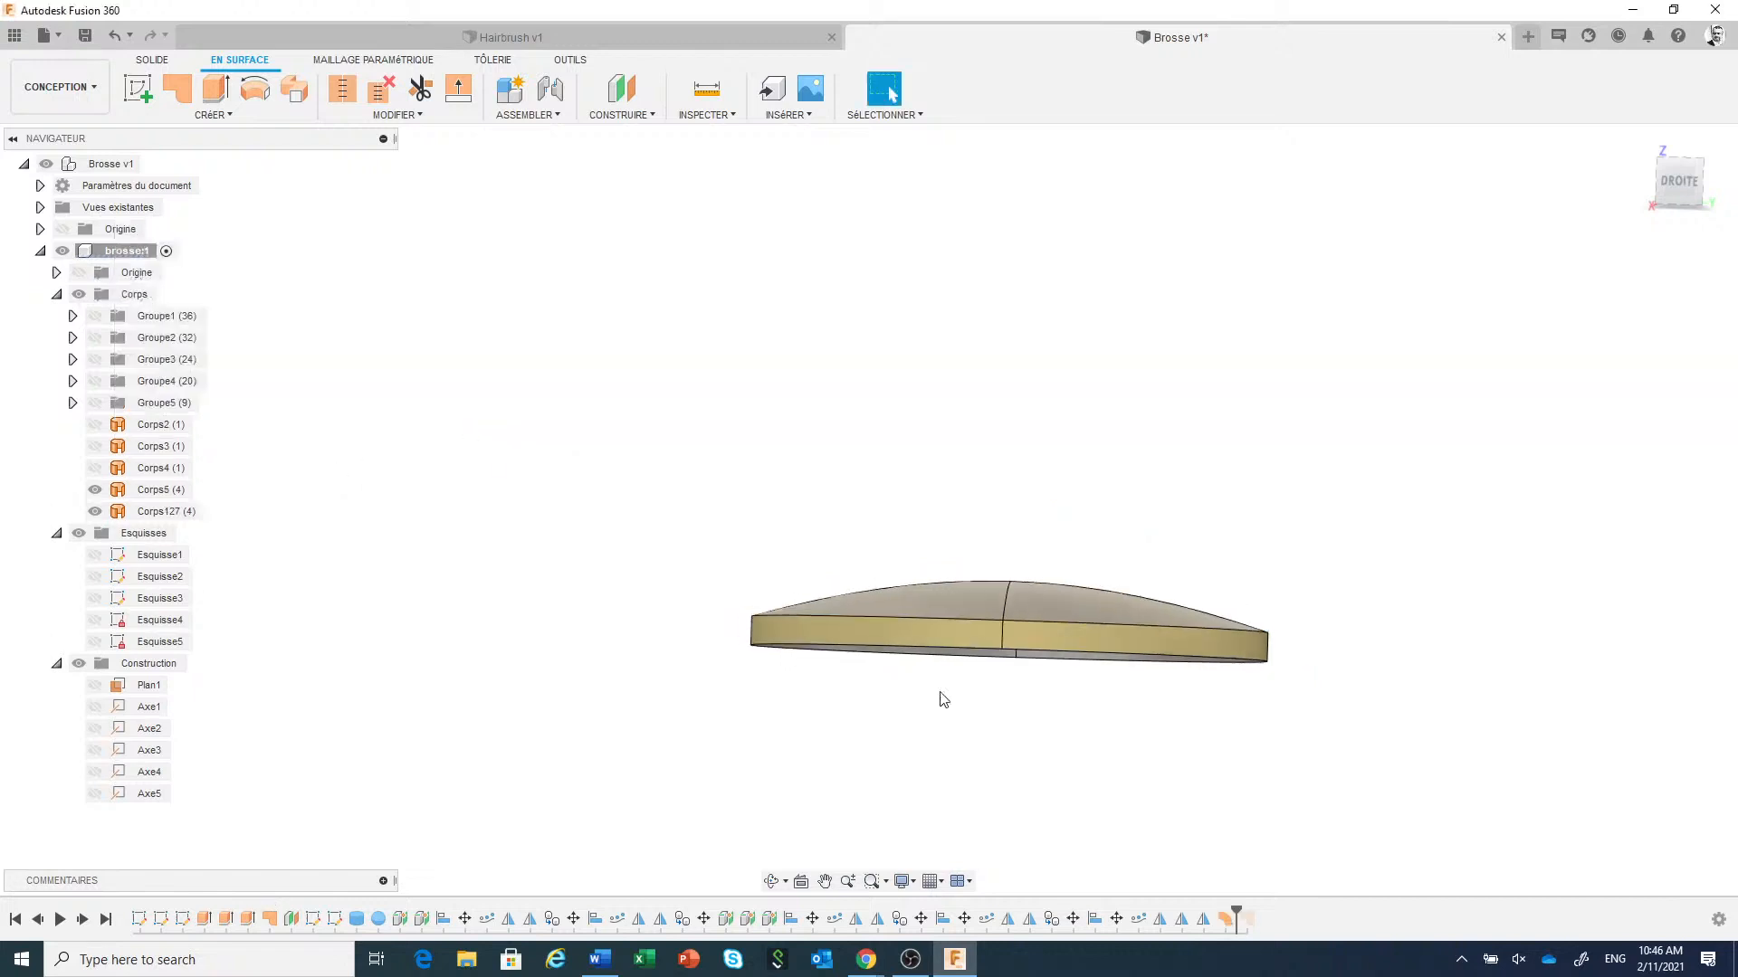
mouse_move(1028, 729)
middle_mouse_down("shift")
mouse_move(960, 749)
mouse_move(981, 745)
mouse_move(985, 685)
middle_mouse_up("shift")
left_click_drag(976, 711, 969, 757)
key("Escape")
scroll(973, 763, "up", 1)
scroll(971, 760, "up", 4)
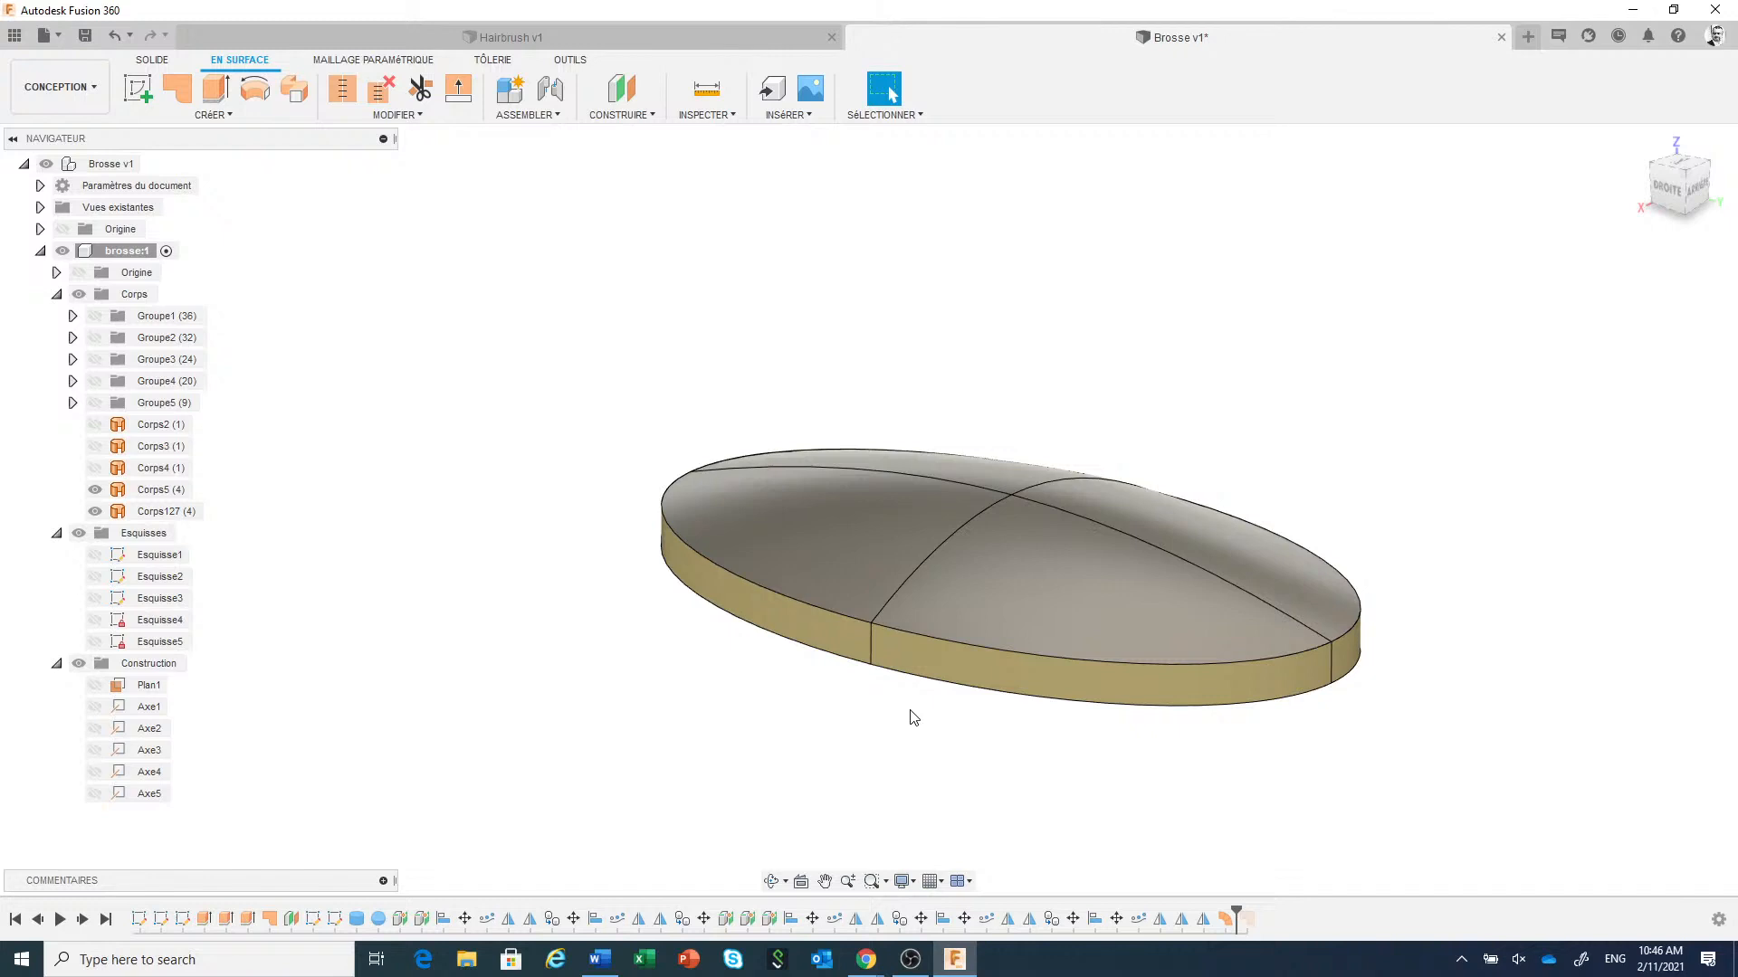
middle_click_drag(914, 717, 1001, 663)
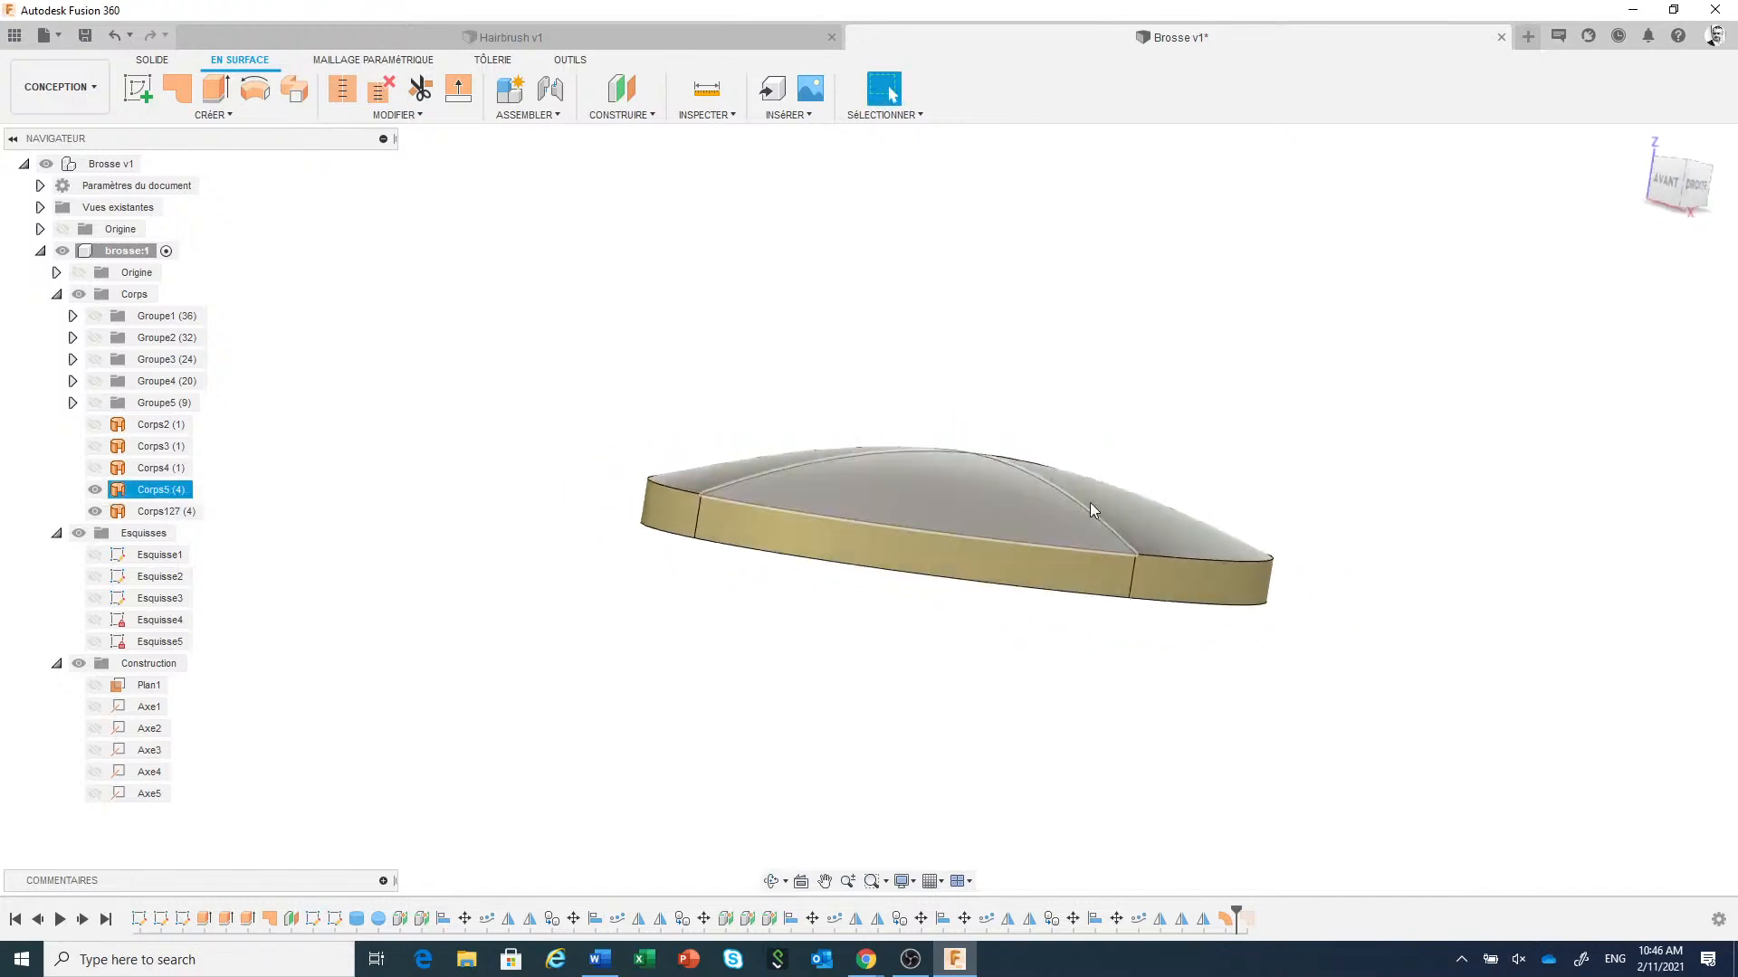
left_click(1075, 469)
middle_click_drag(905, 644, 891, 605, "shift")
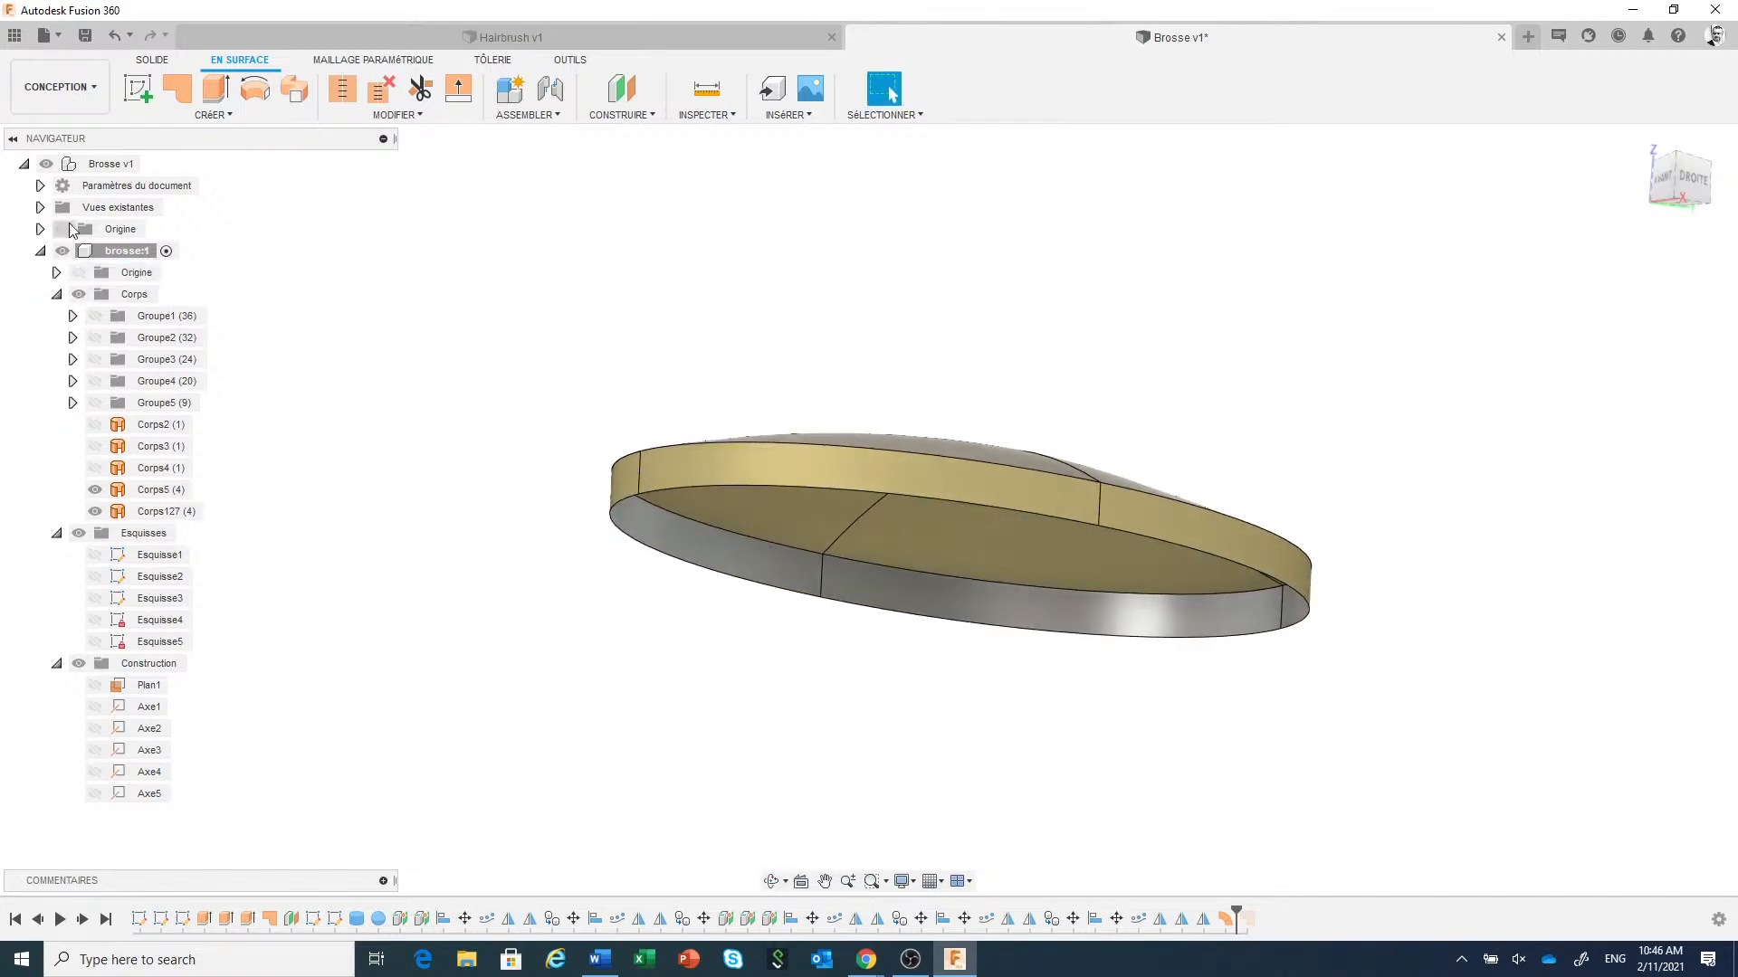
Show the component's origin to check its planes and axes against the rim wall, and hide it again.
left_click(76, 273)
left_click(78, 274)
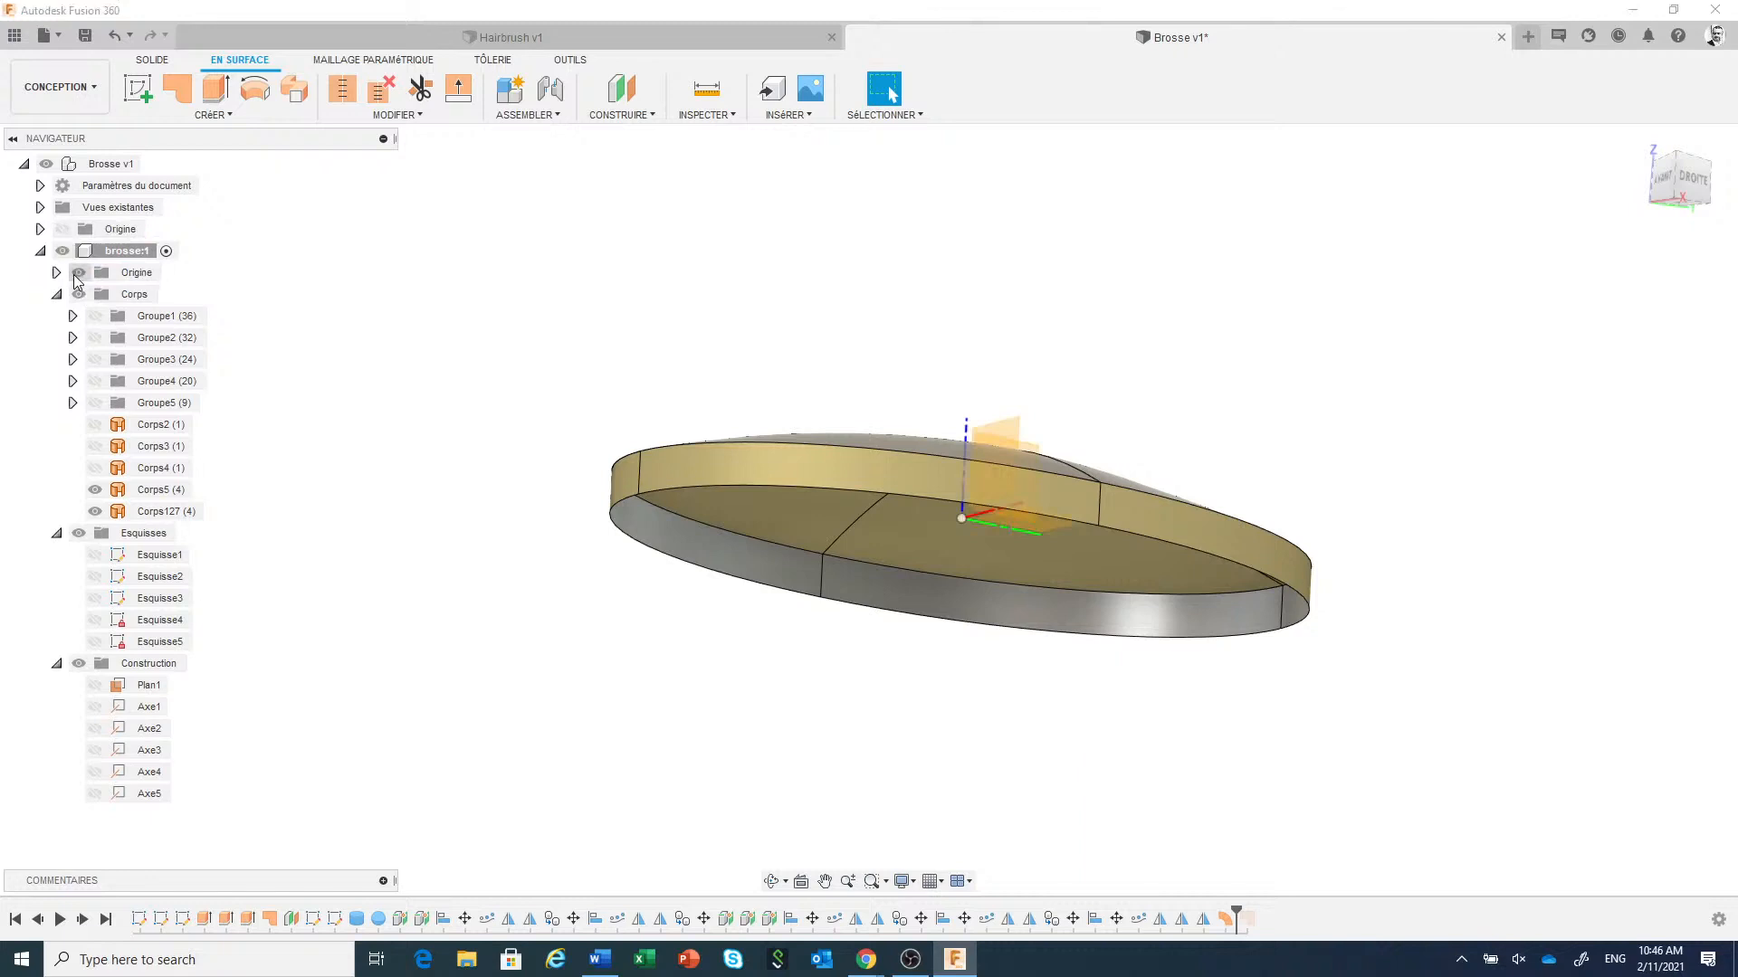
middle_click_drag(927, 737, 896, 744, "shift")
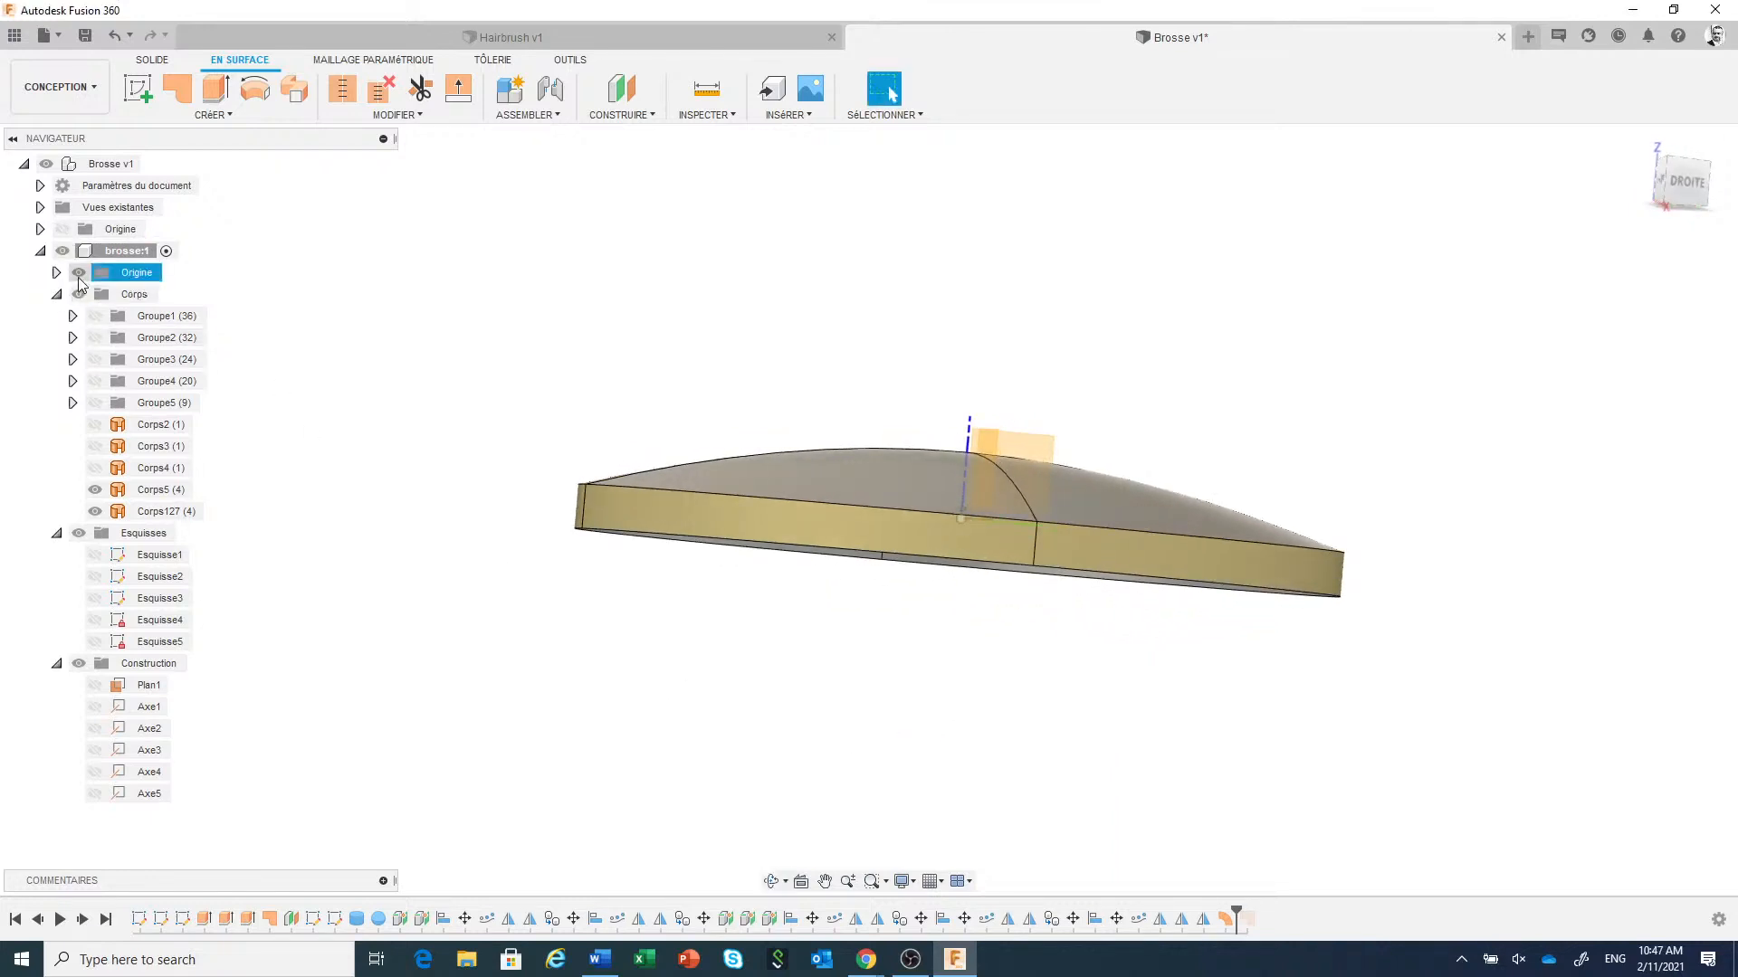
left_click(79, 274)
middle_click_drag(748, 702, 763, 668, "shift")
Create a construction plane along the short vertical edge of the rim wall at a Physical distance of 3.00 mm.
left_click(638, 124)
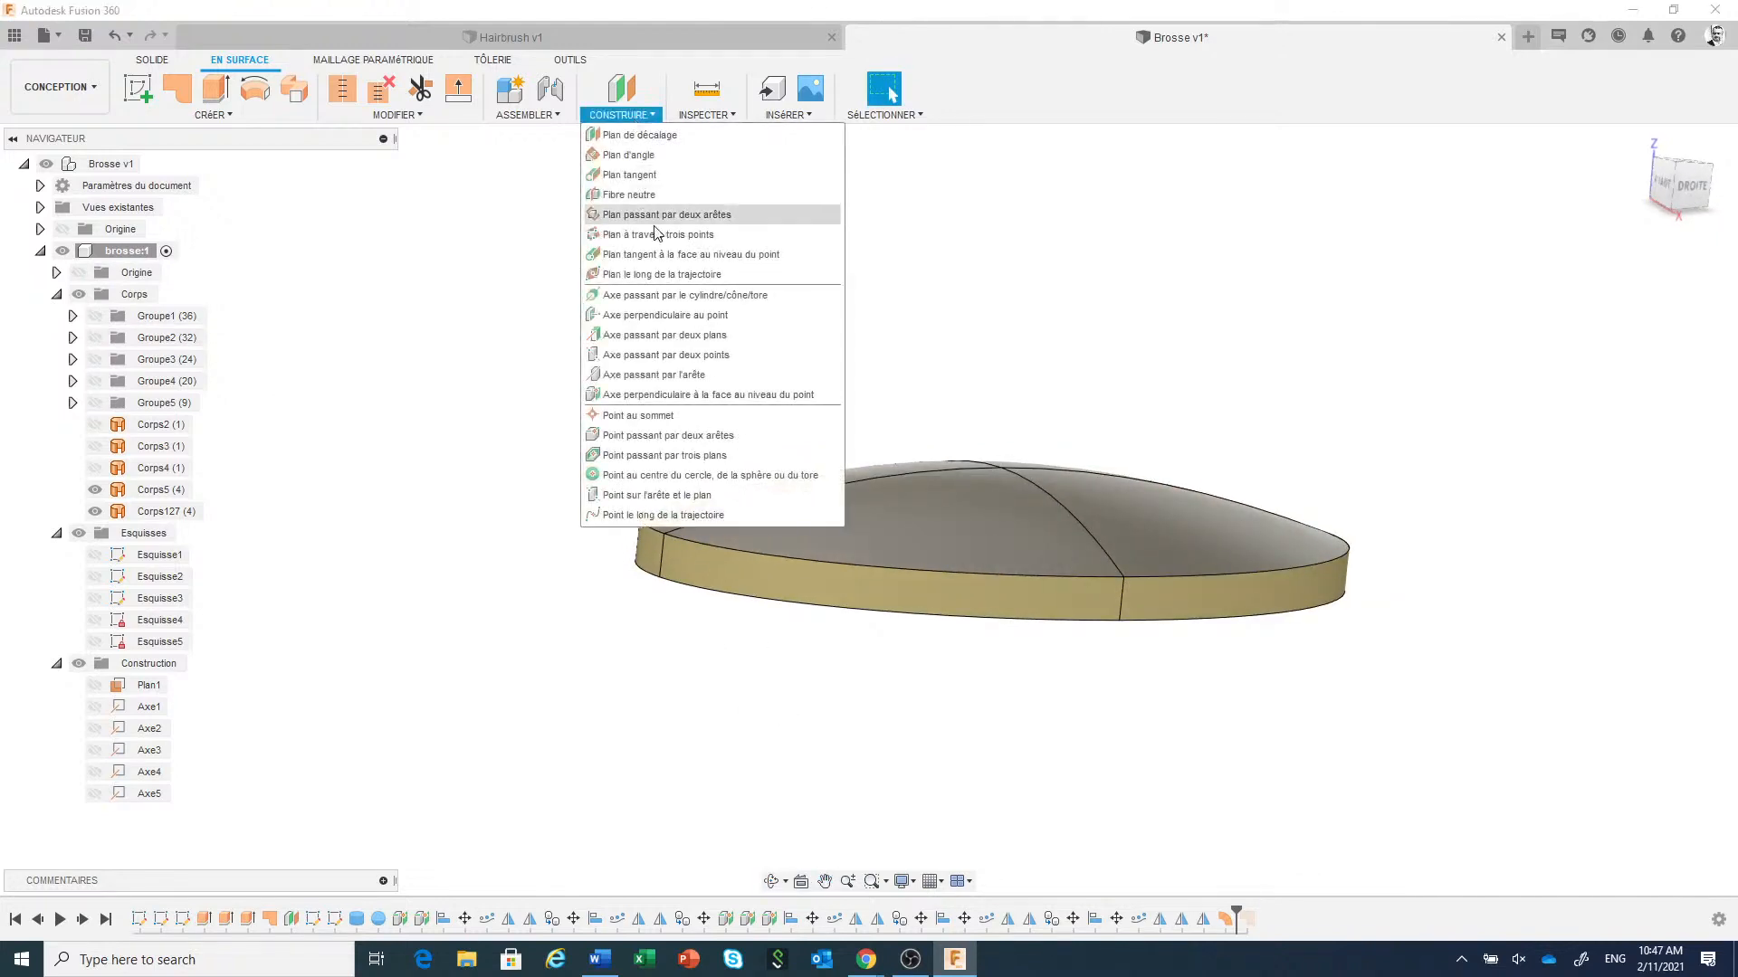
left_click(663, 274)
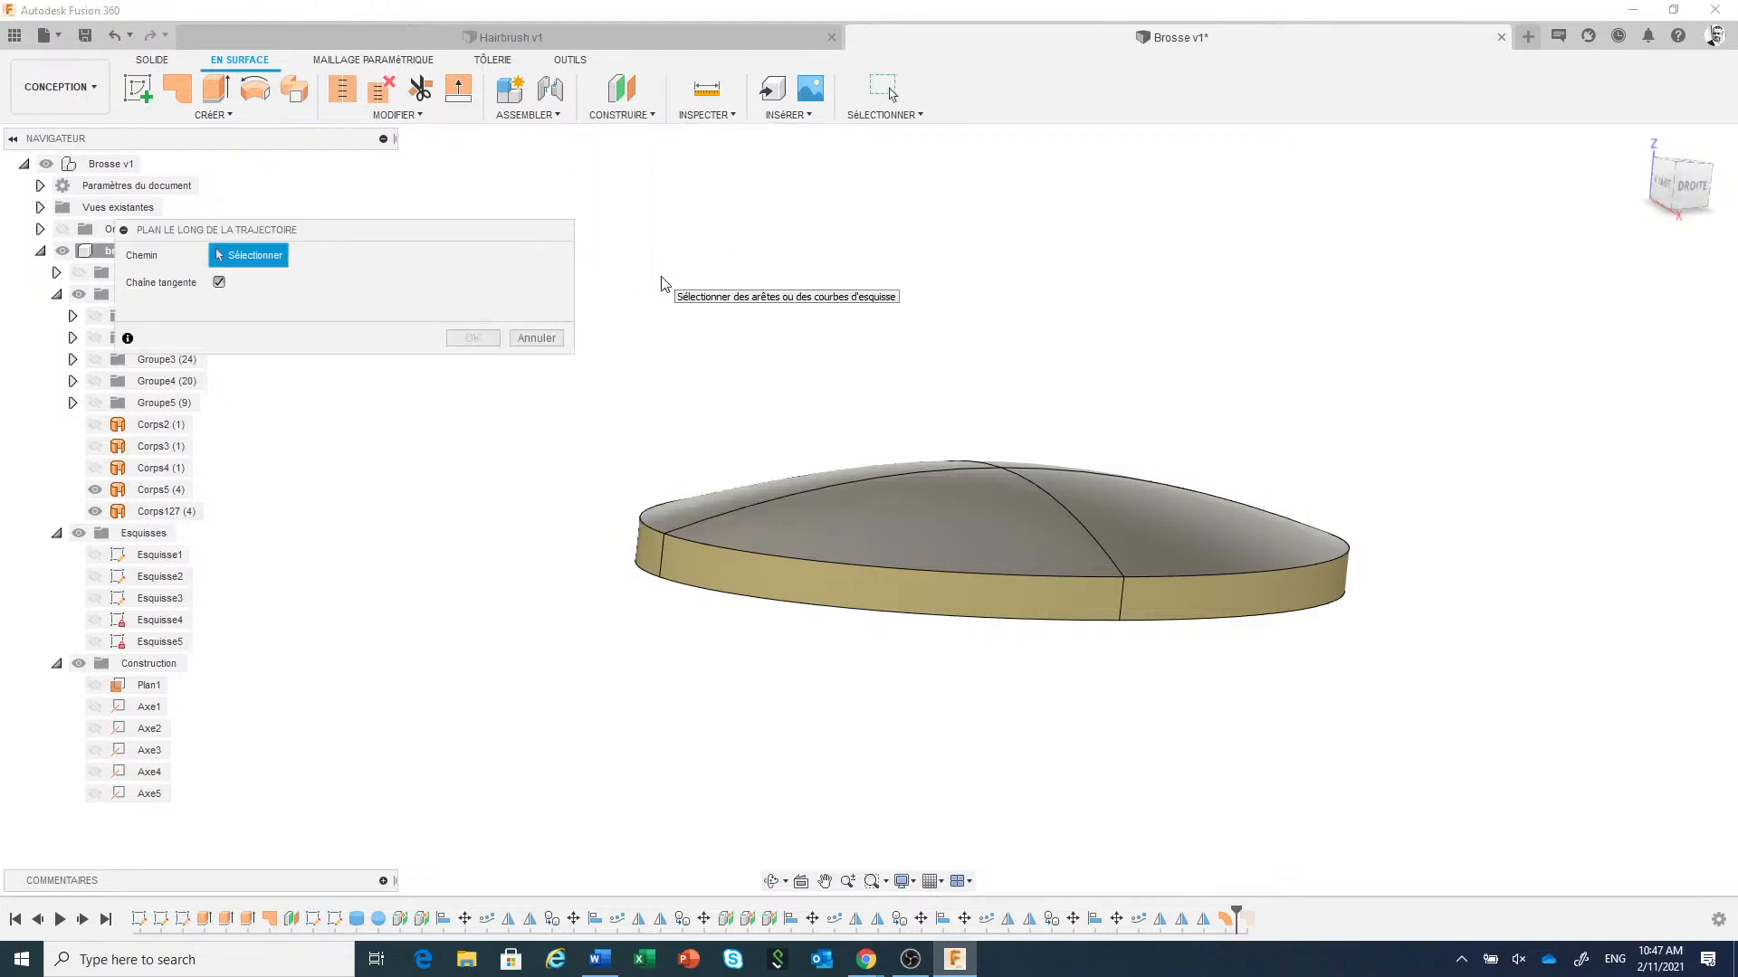
left_click(663, 559)
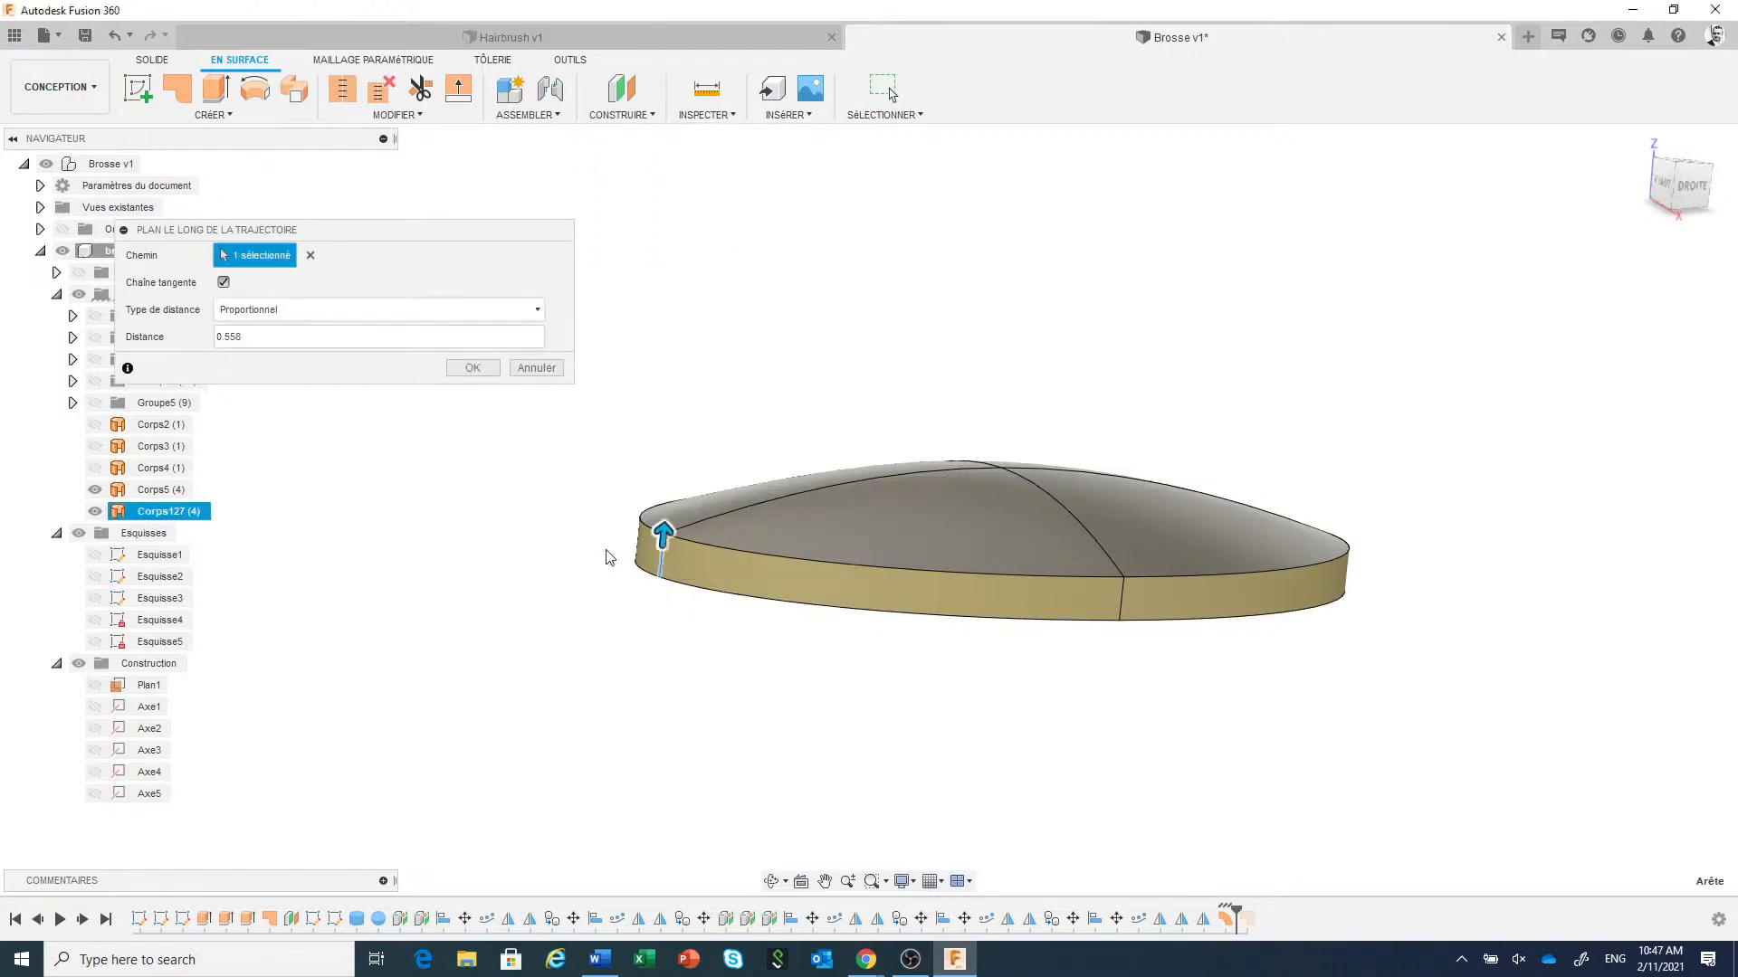
scroll(606, 559, "up", 2)
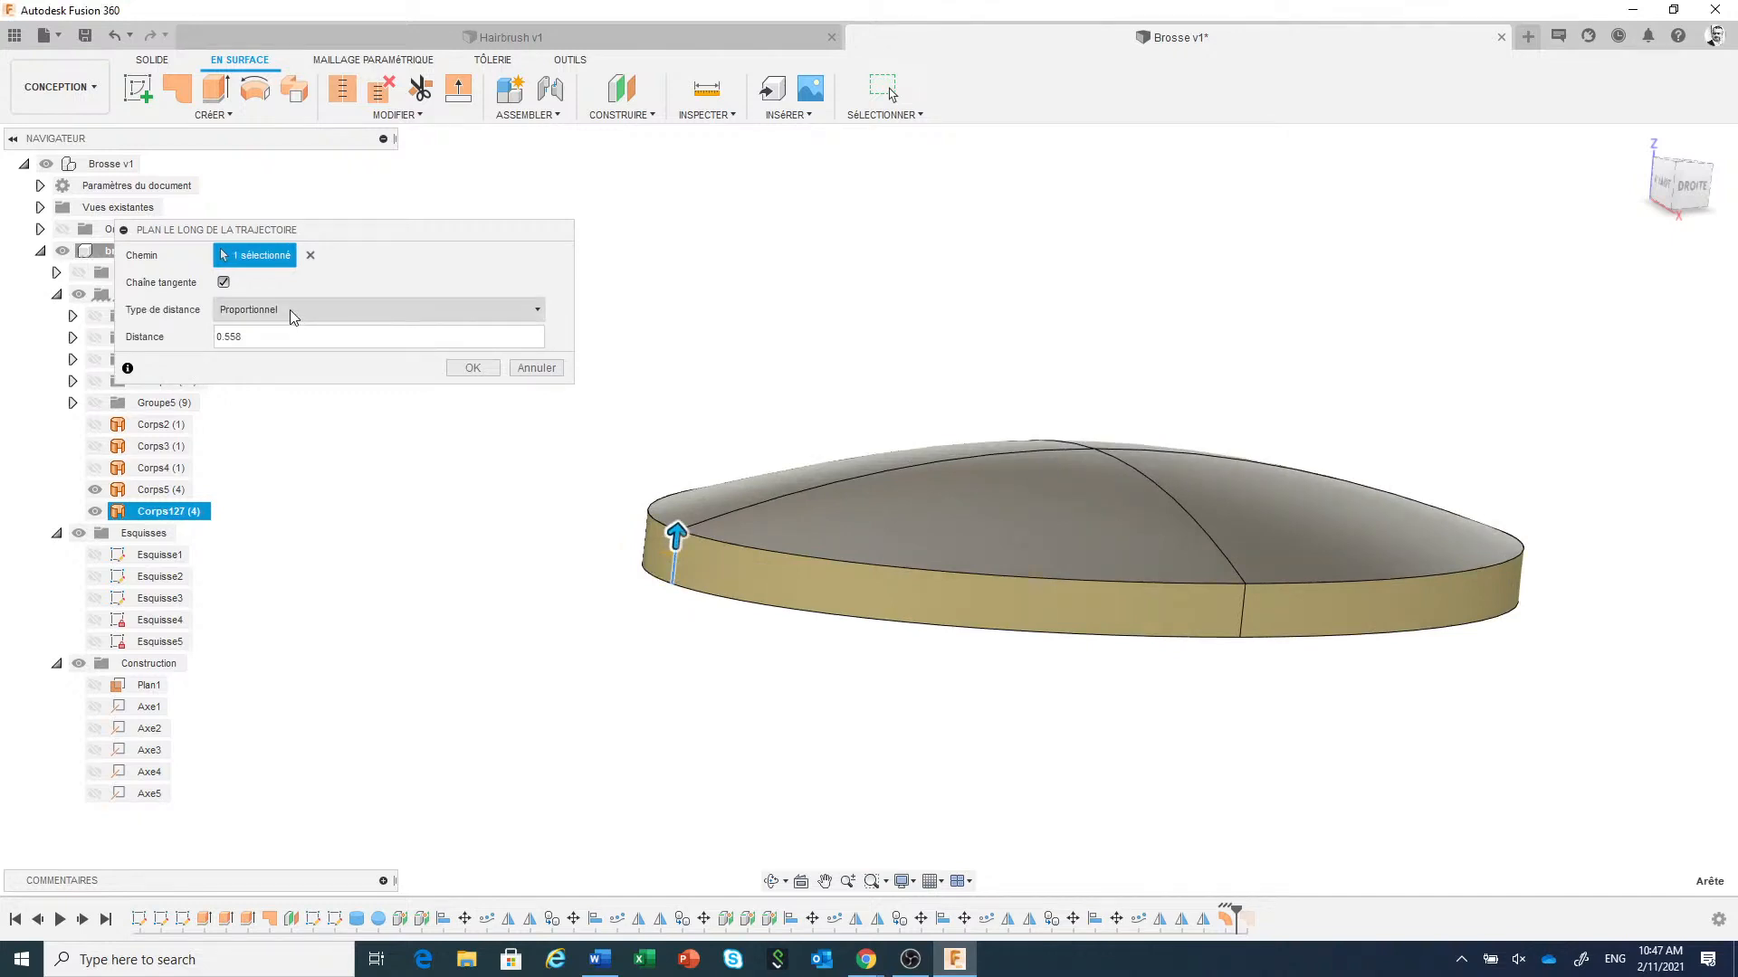
left_click(266, 339)
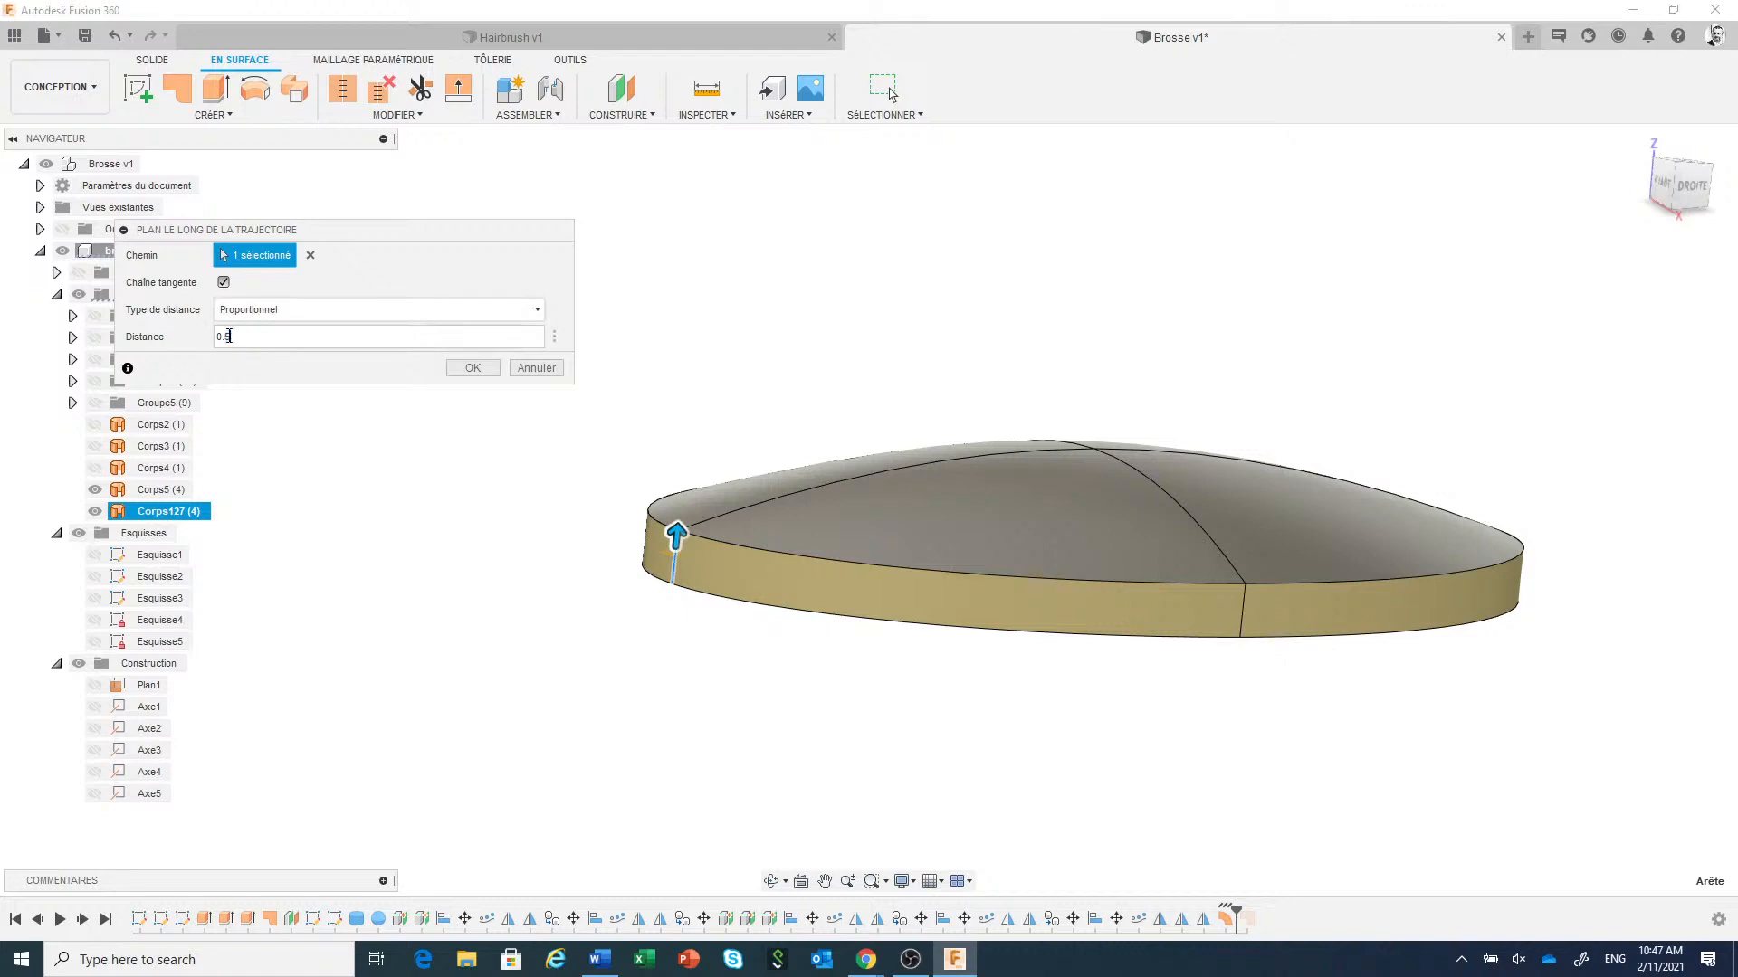
left_click(312, 316)
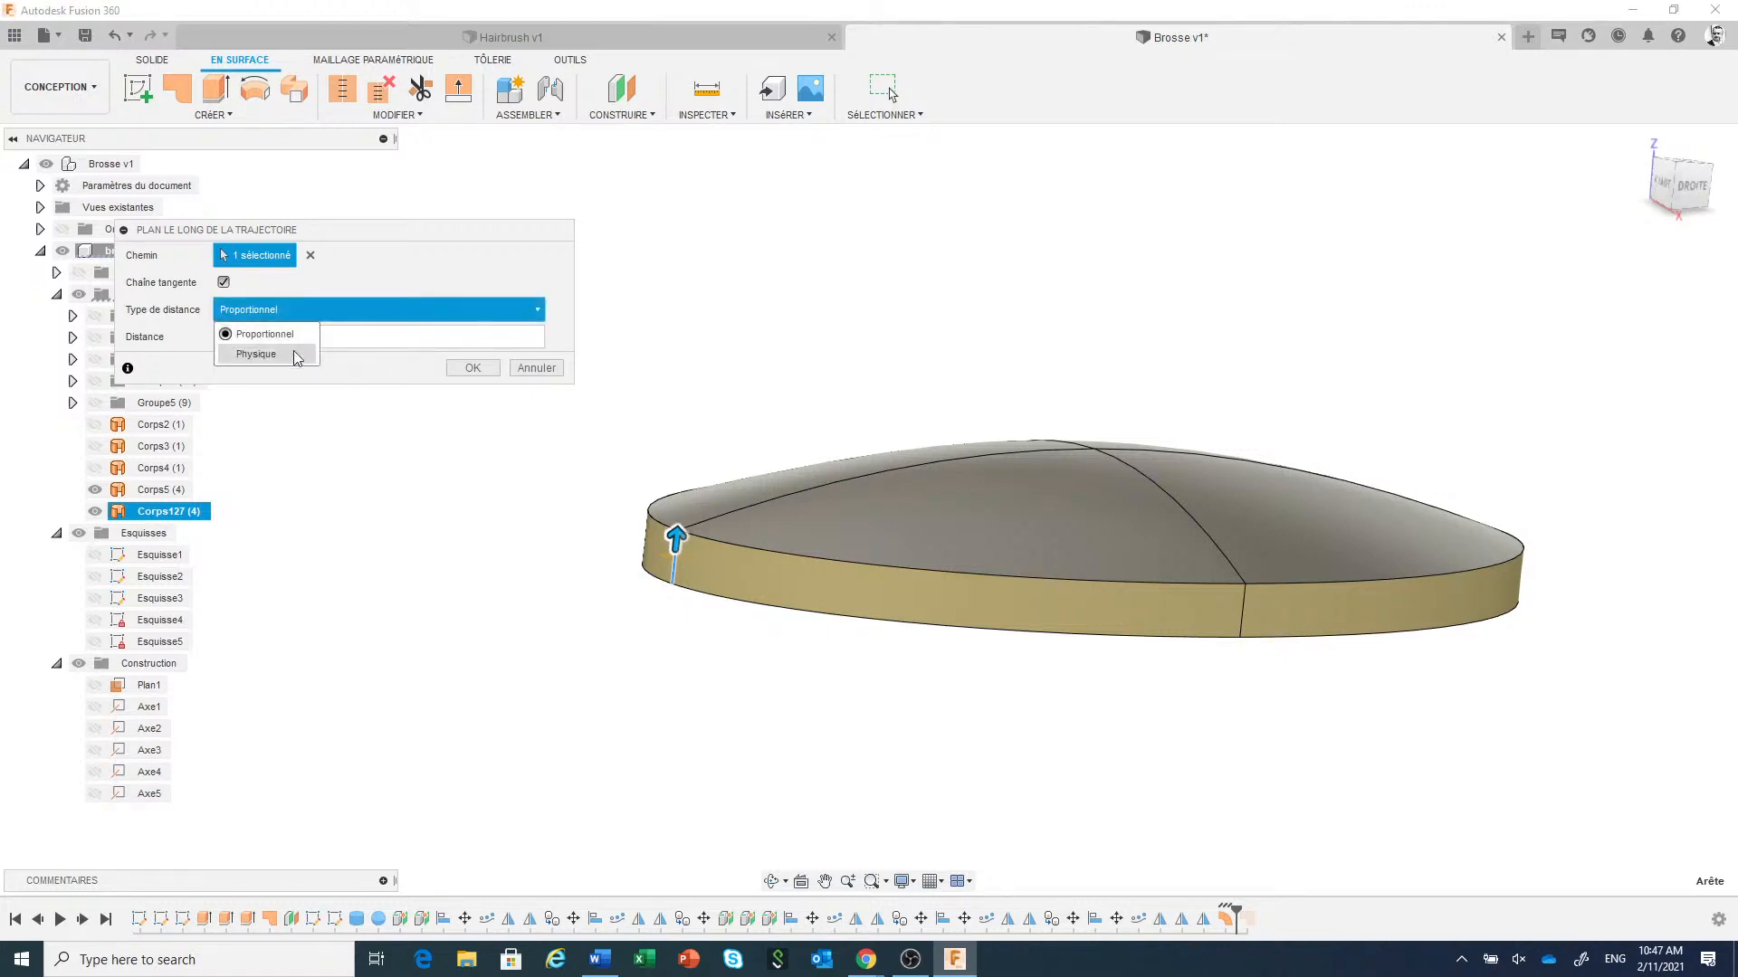
left_click(293, 352)
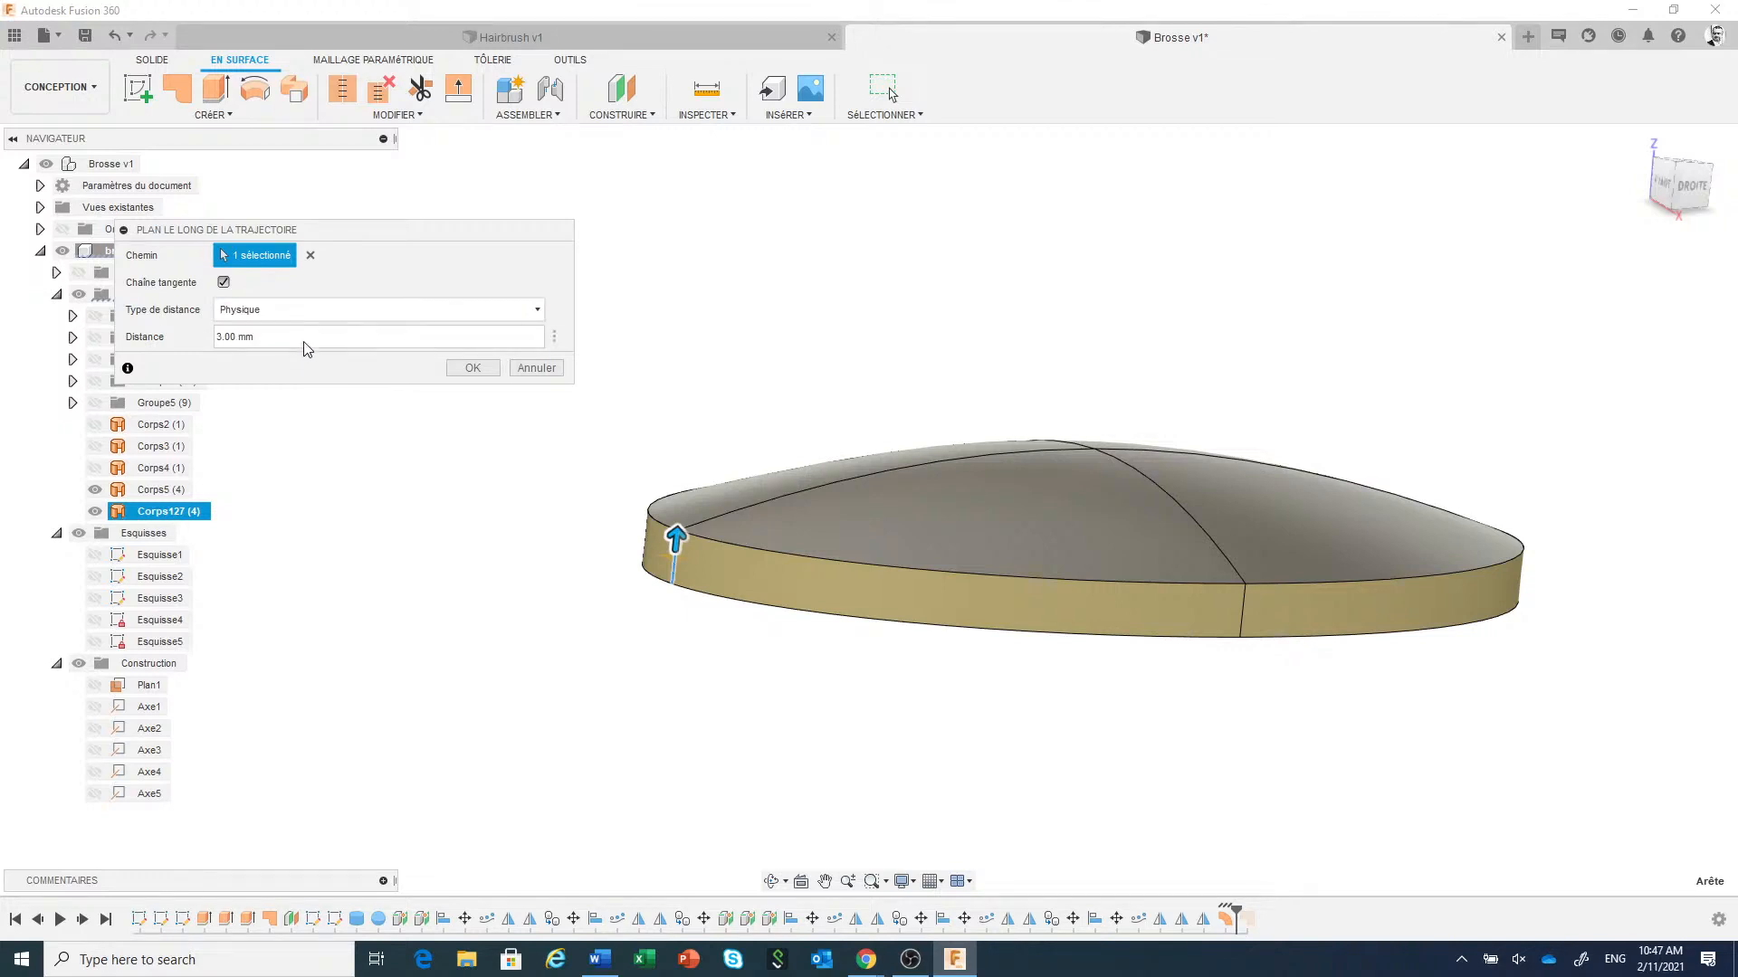
left_click(471, 369)
Mirror the dome surface body as a new body about the construction plane at the rim wall's mid-height.
scroll(552, 426, "down", 3)
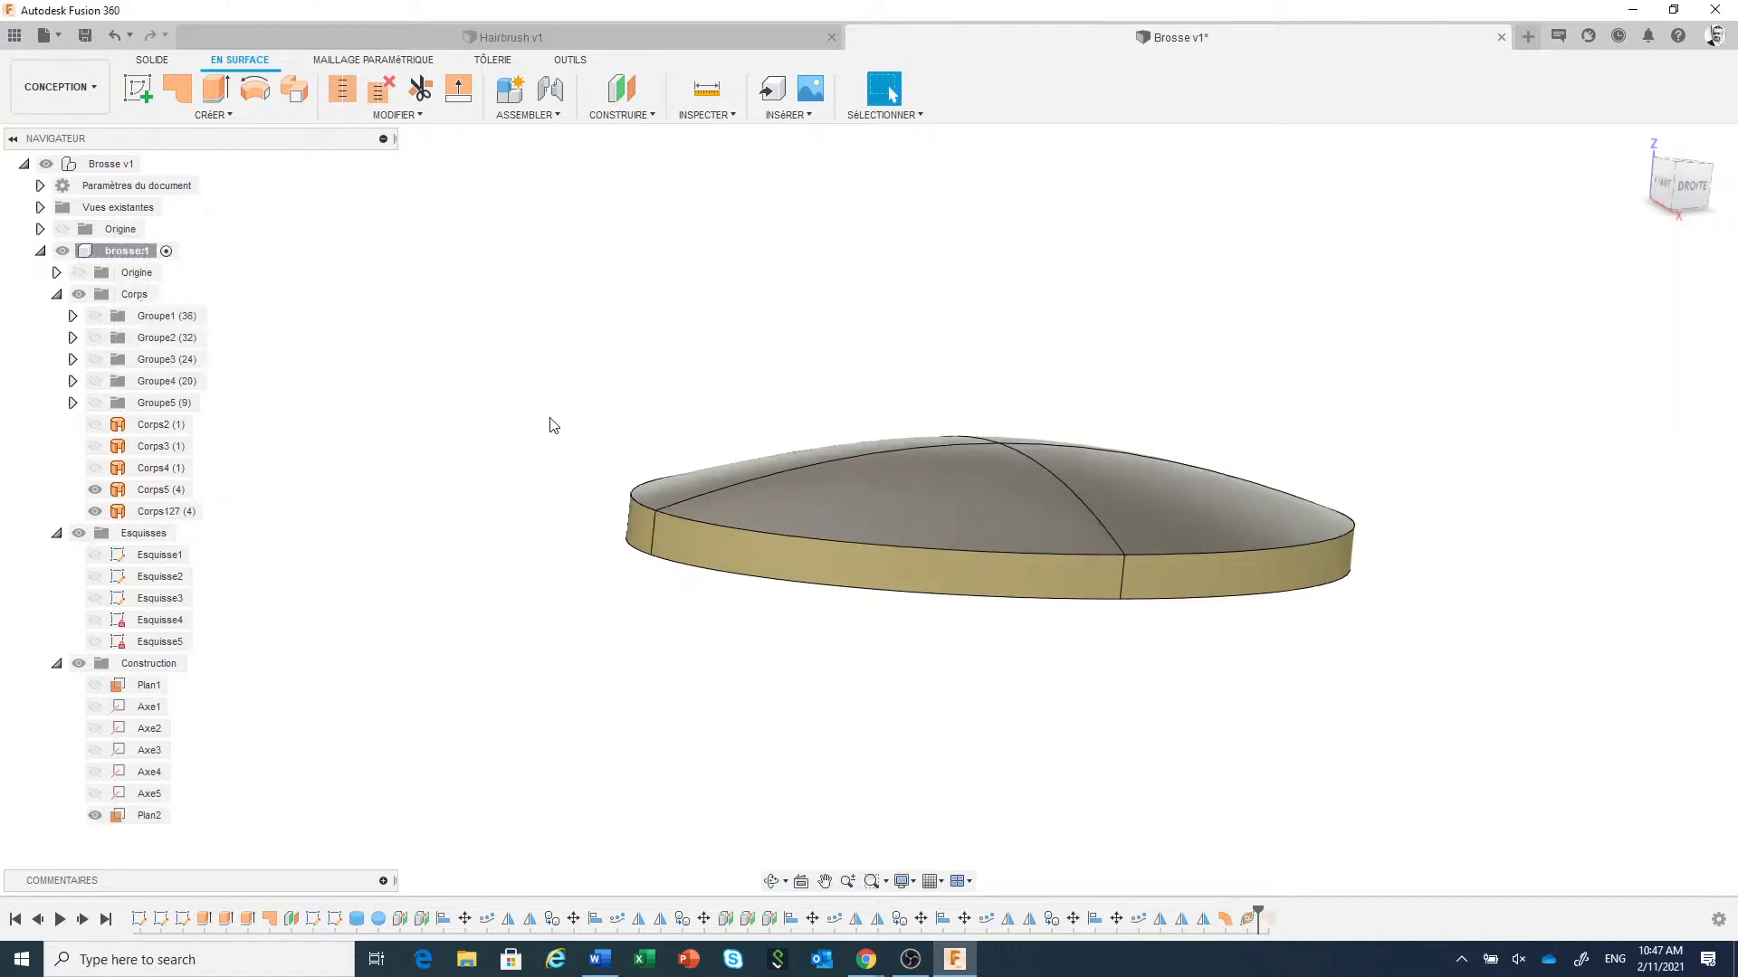
scroll(552, 411, "down", 1)
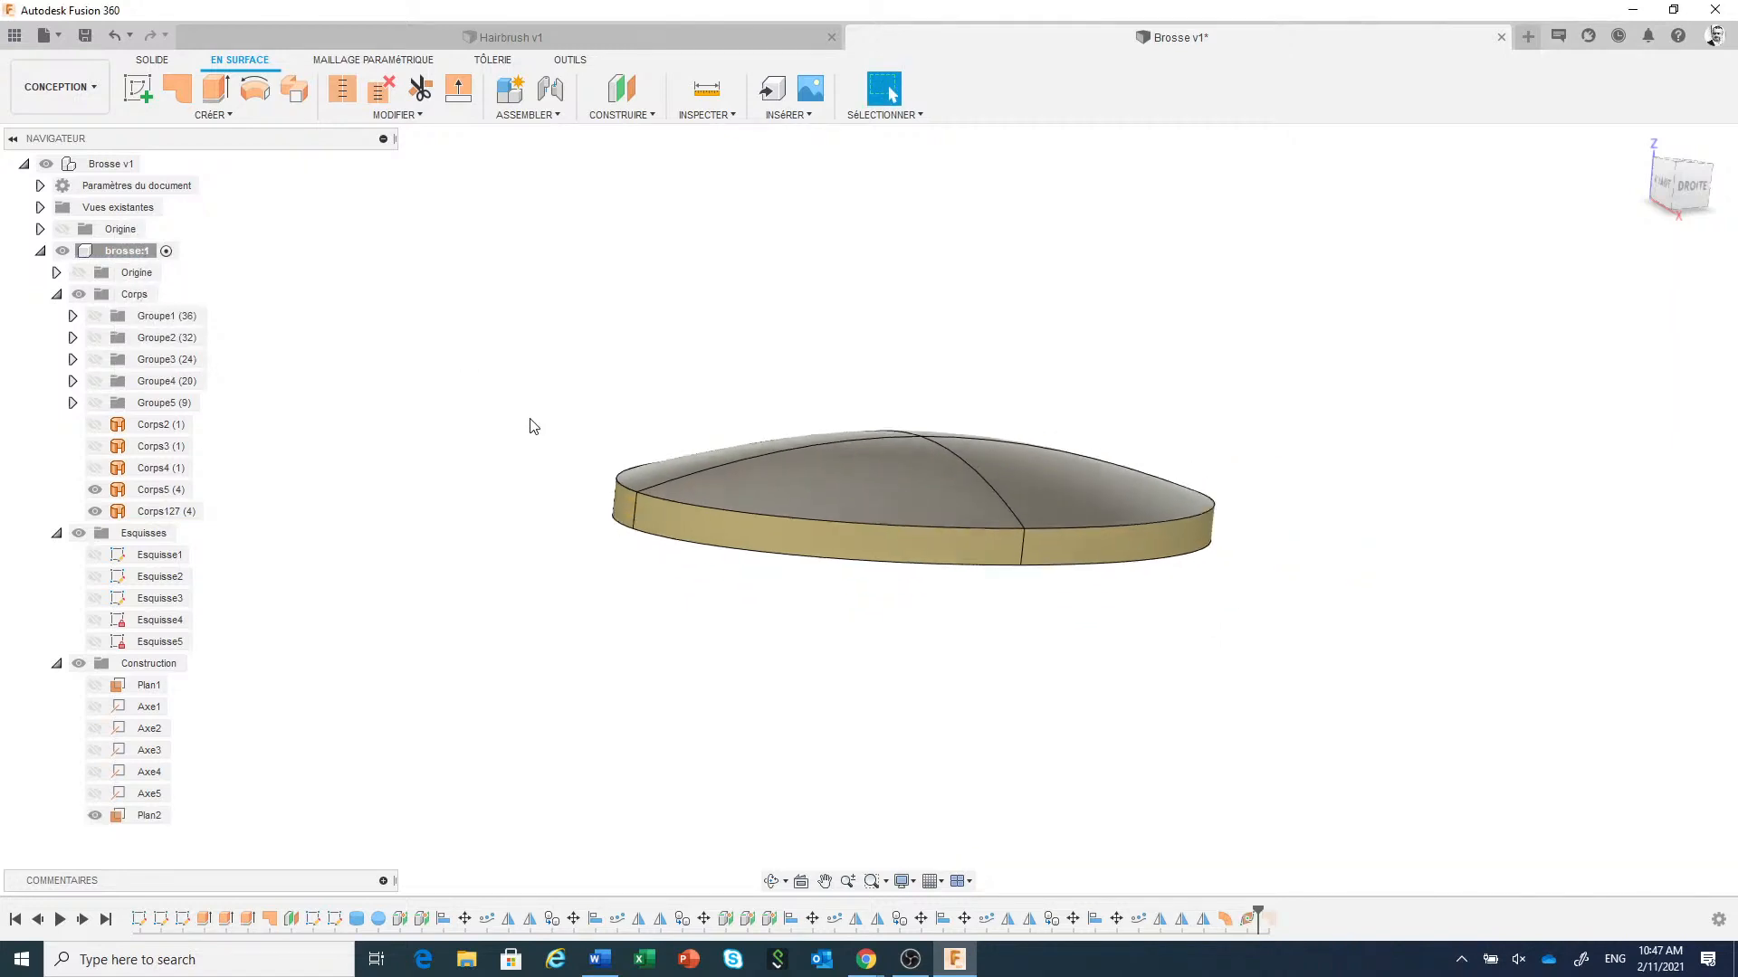
left_click(238, 121)
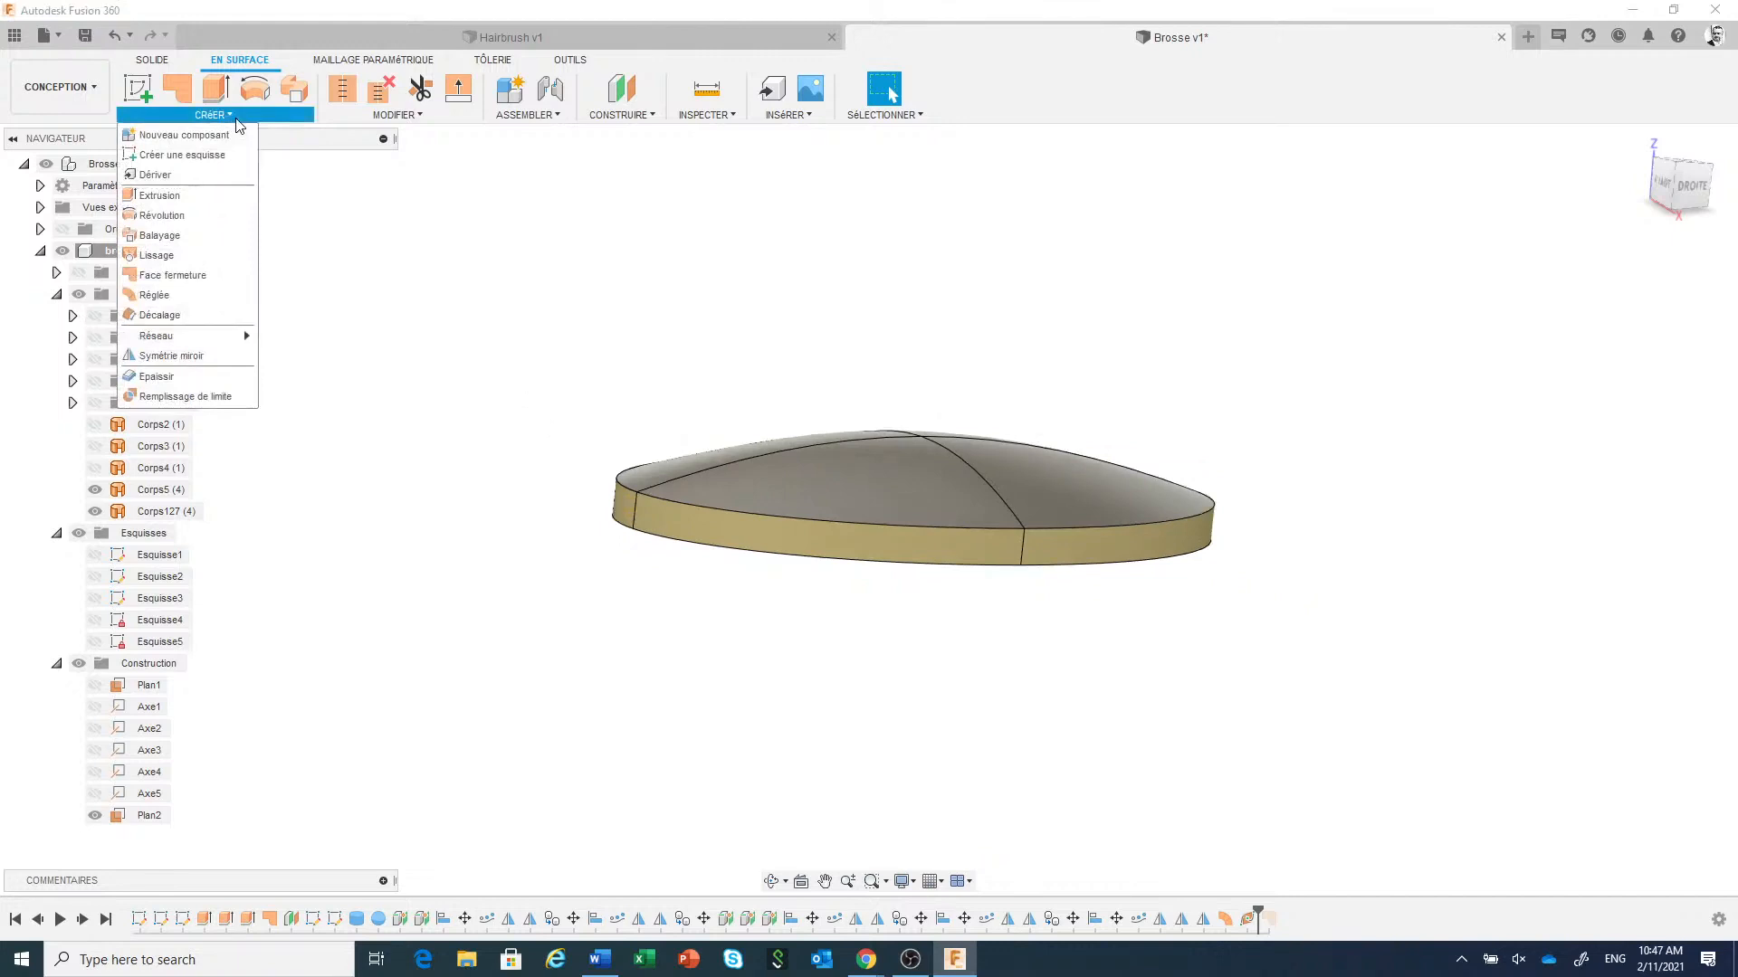
left_click(221, 351)
left_click(167, 493)
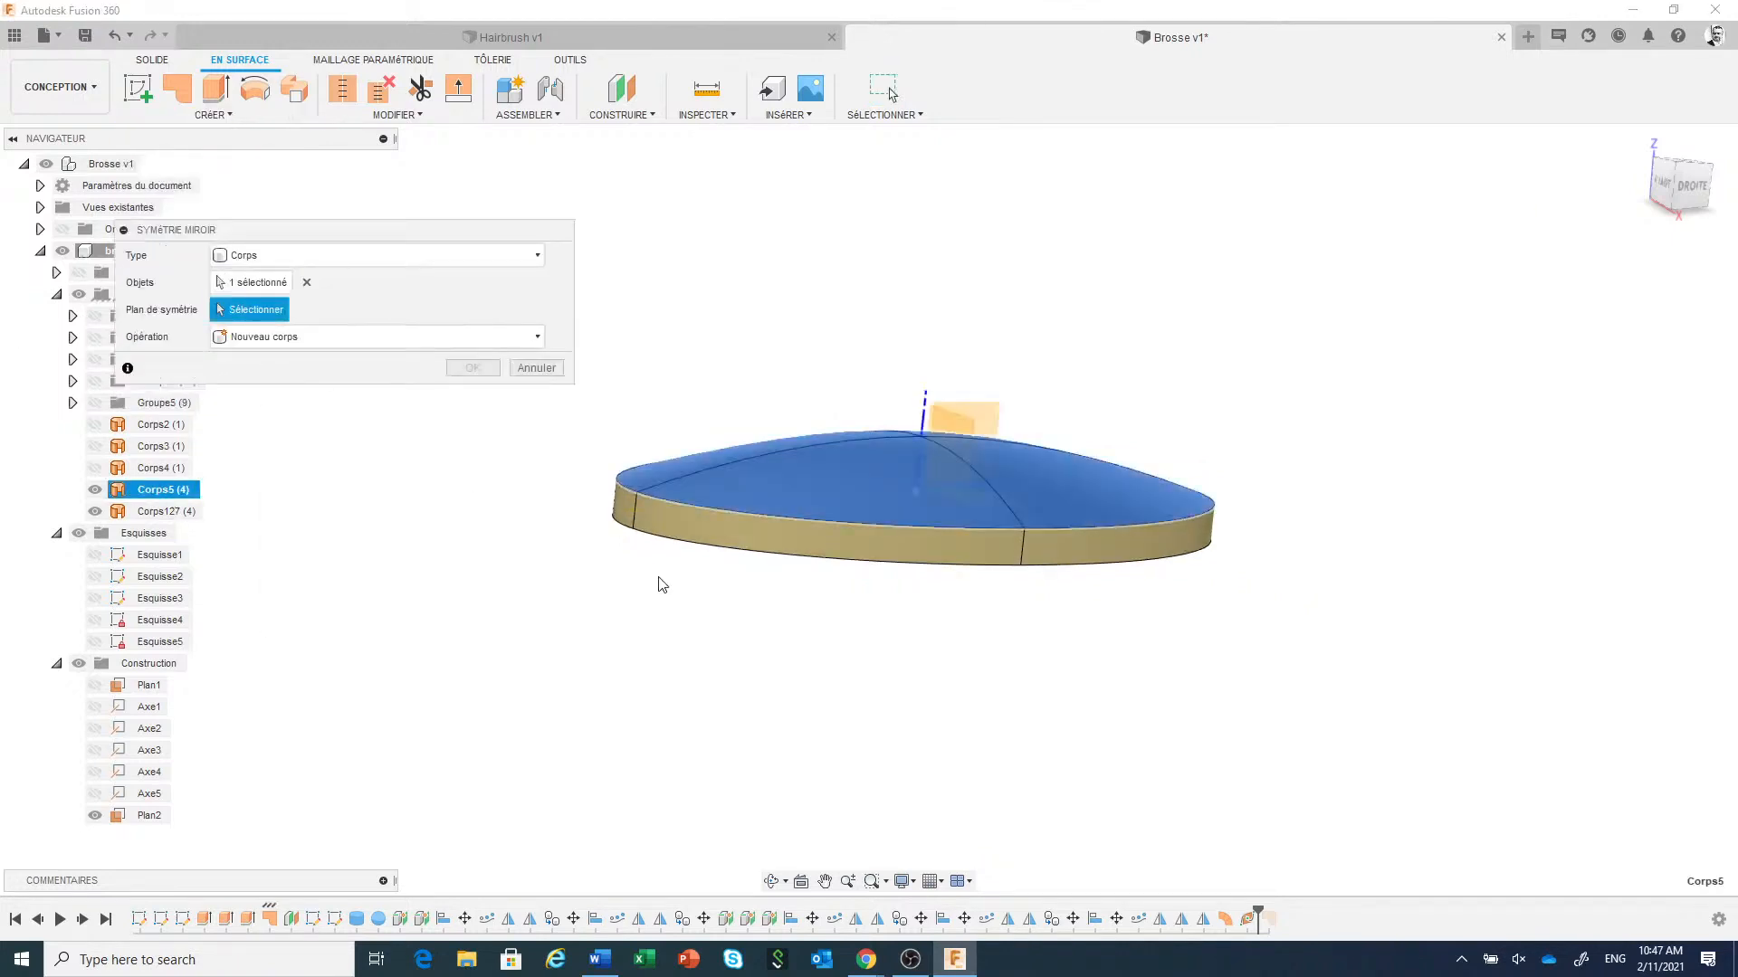
scroll(642, 565, "up", 3)
left_click(621, 475)
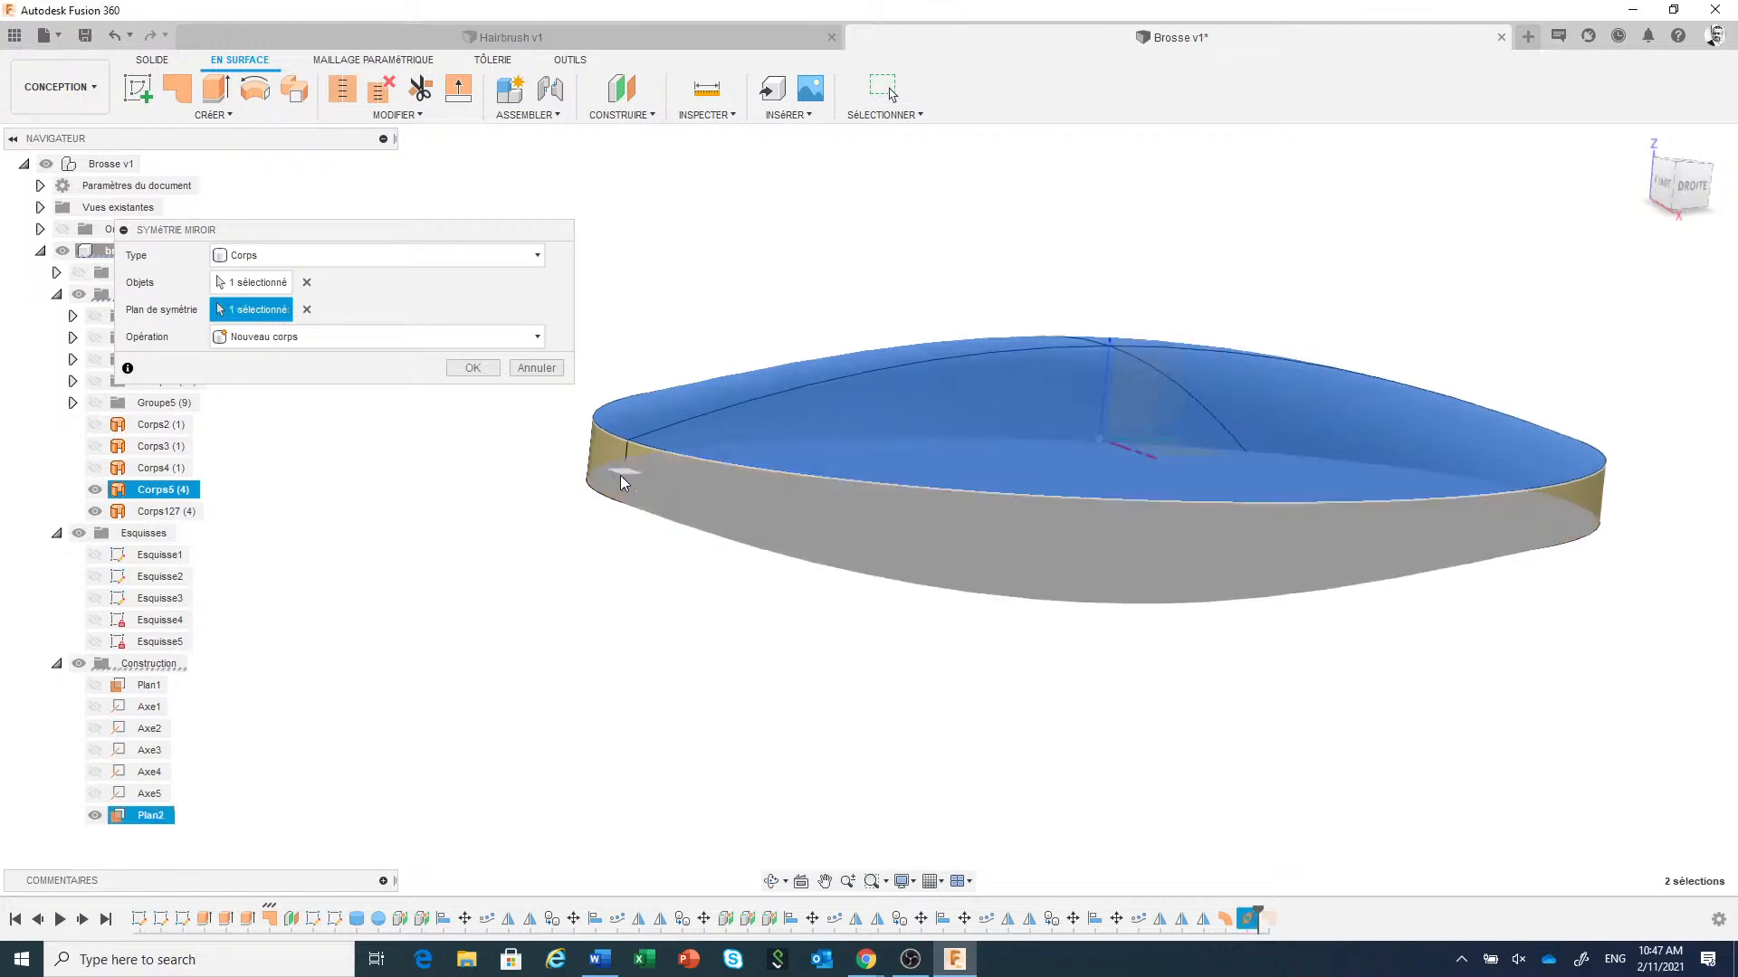
left_click(472, 368)
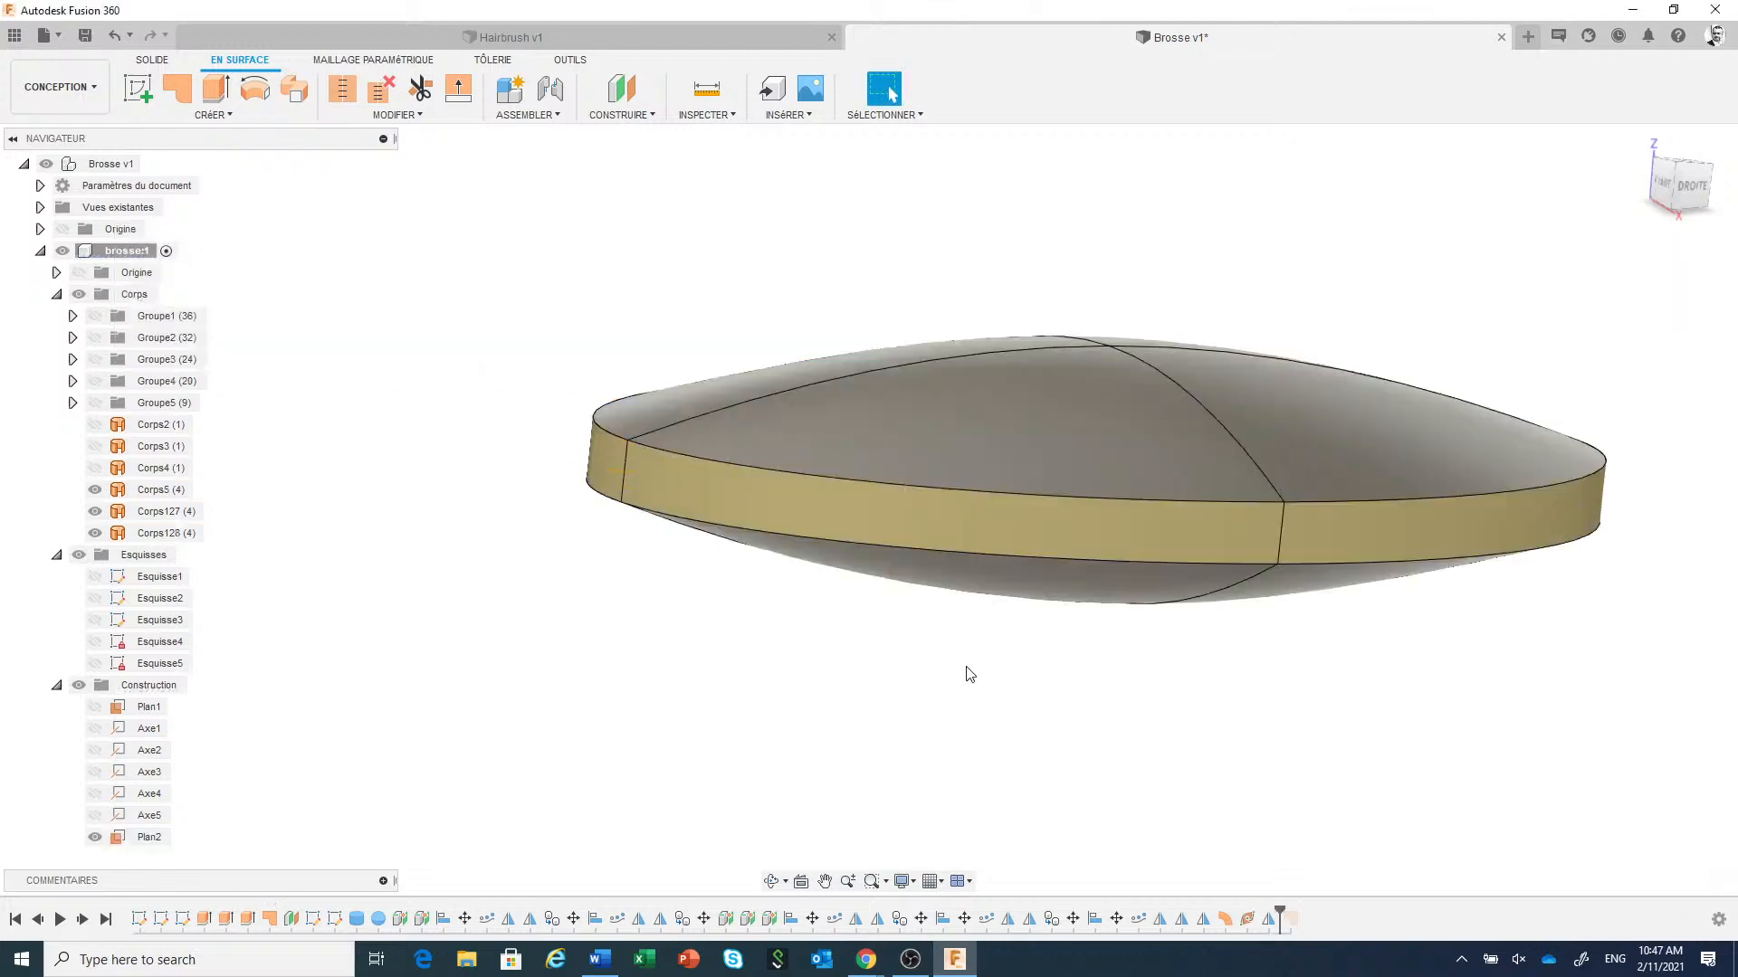
Stitch the upper dome, rim wall and lower dome surfaces into one new body with a 0.10 mm tolerance.
scroll(966, 672, "down", 3)
middle_click_drag(1048, 703, 1011, 689)
mouse_move(1133, 728)
middle_mouse_down("shift")
mouse_move(1075, 730)
mouse_move(1036, 687)
mouse_move(1028, 726)
middle_mouse_up("shift")
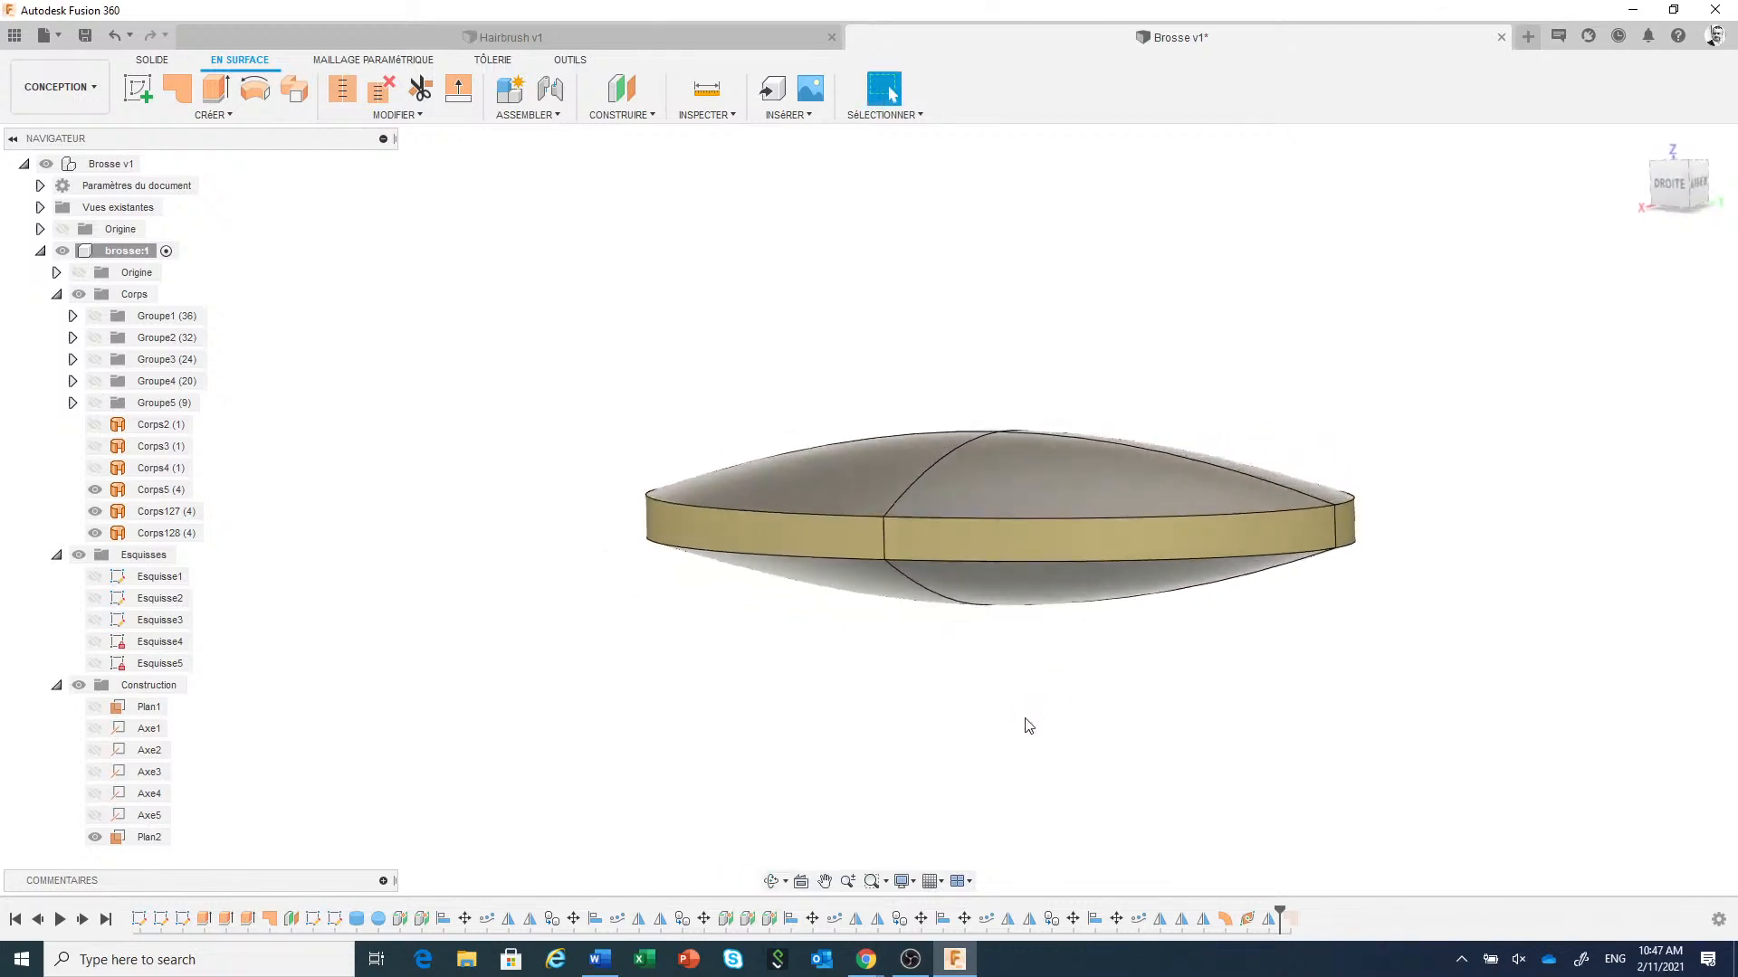
scroll(1028, 726, "down", 2)
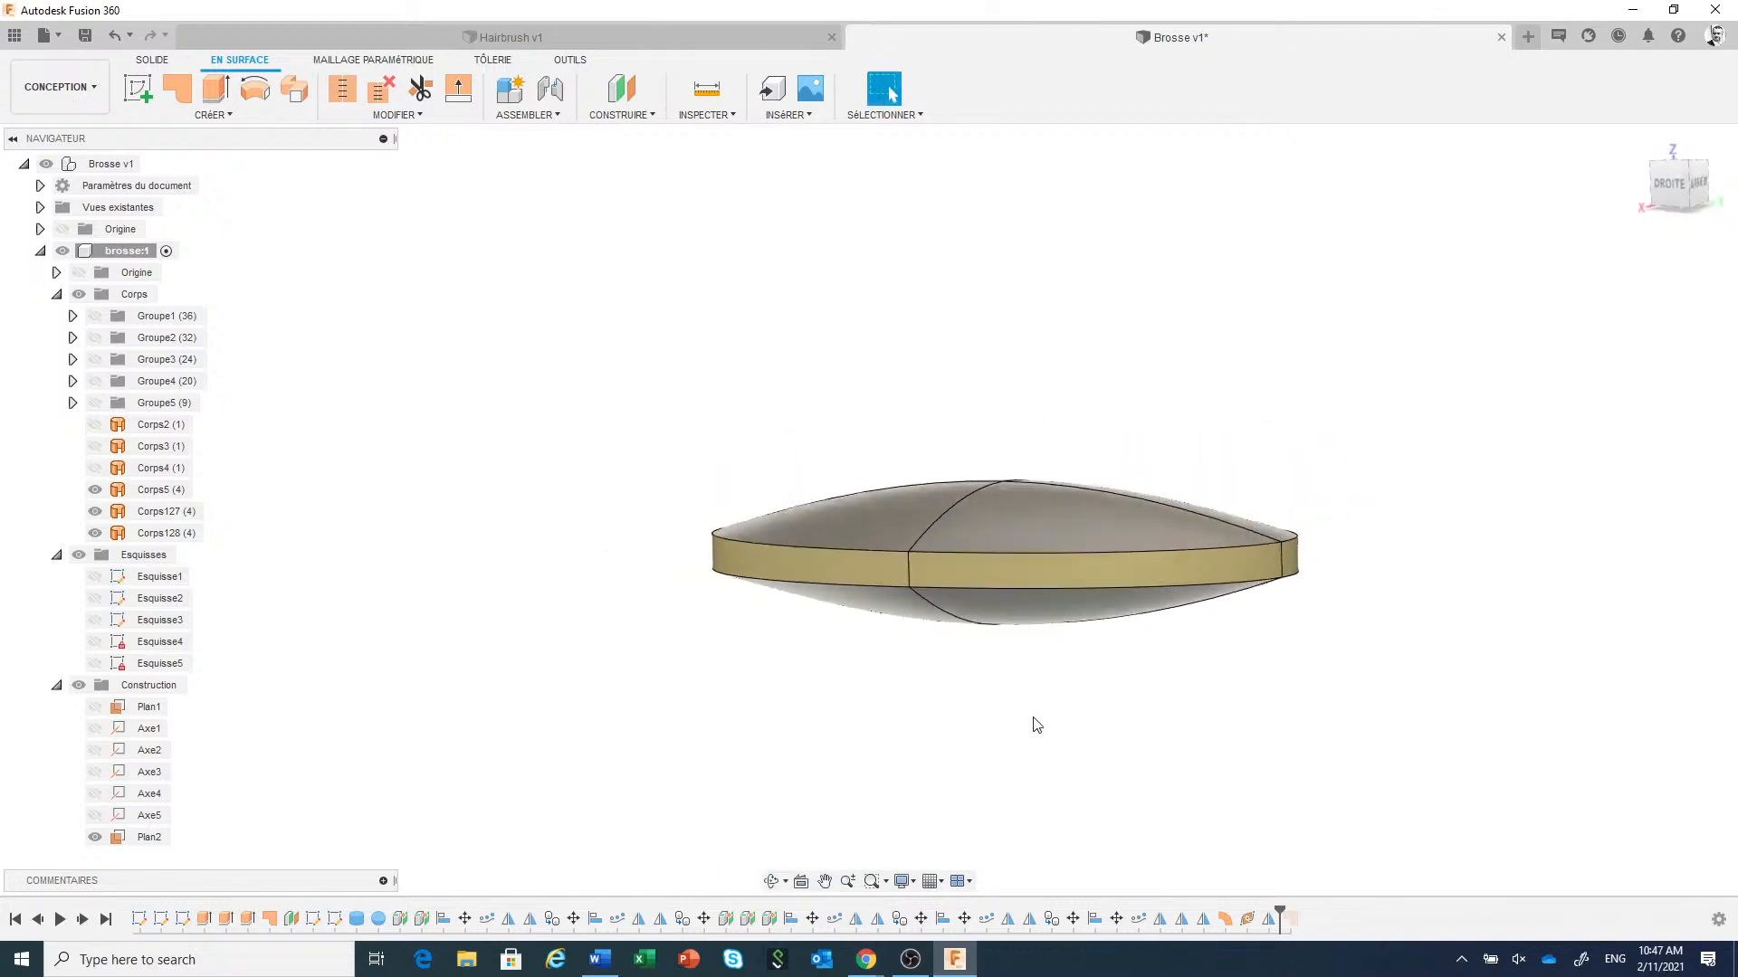
middle_click_drag(1044, 725, 1047, 726)
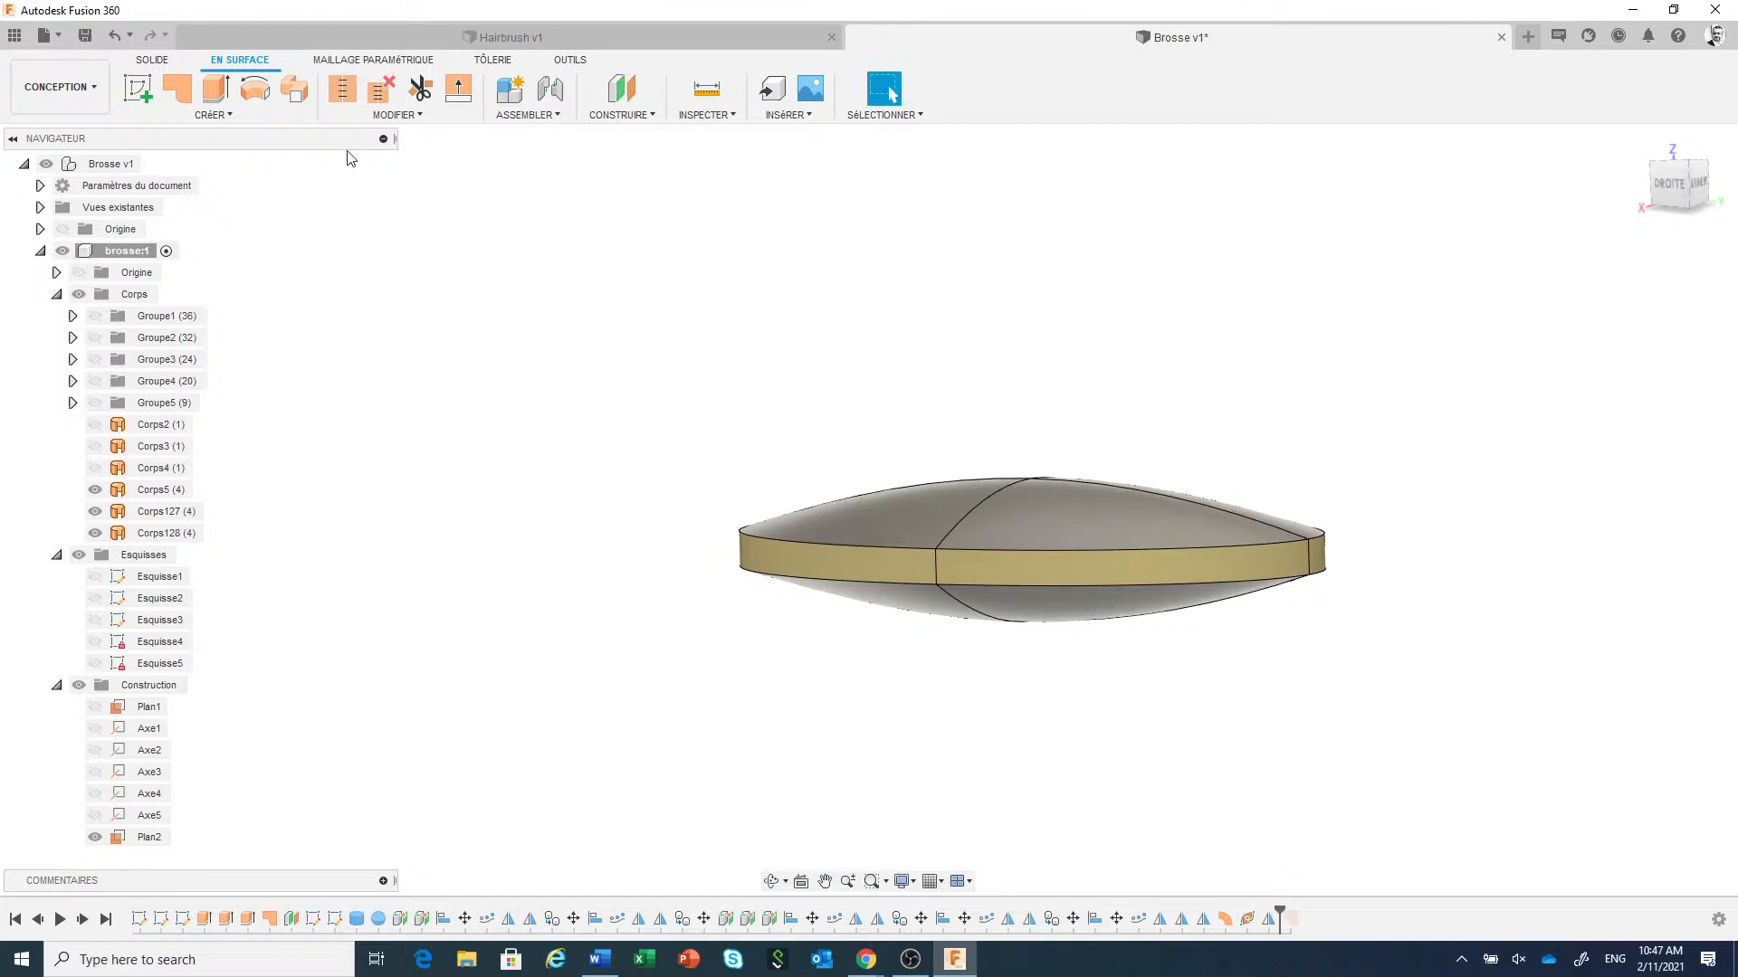
left_click(347, 98)
left_click(167, 492)
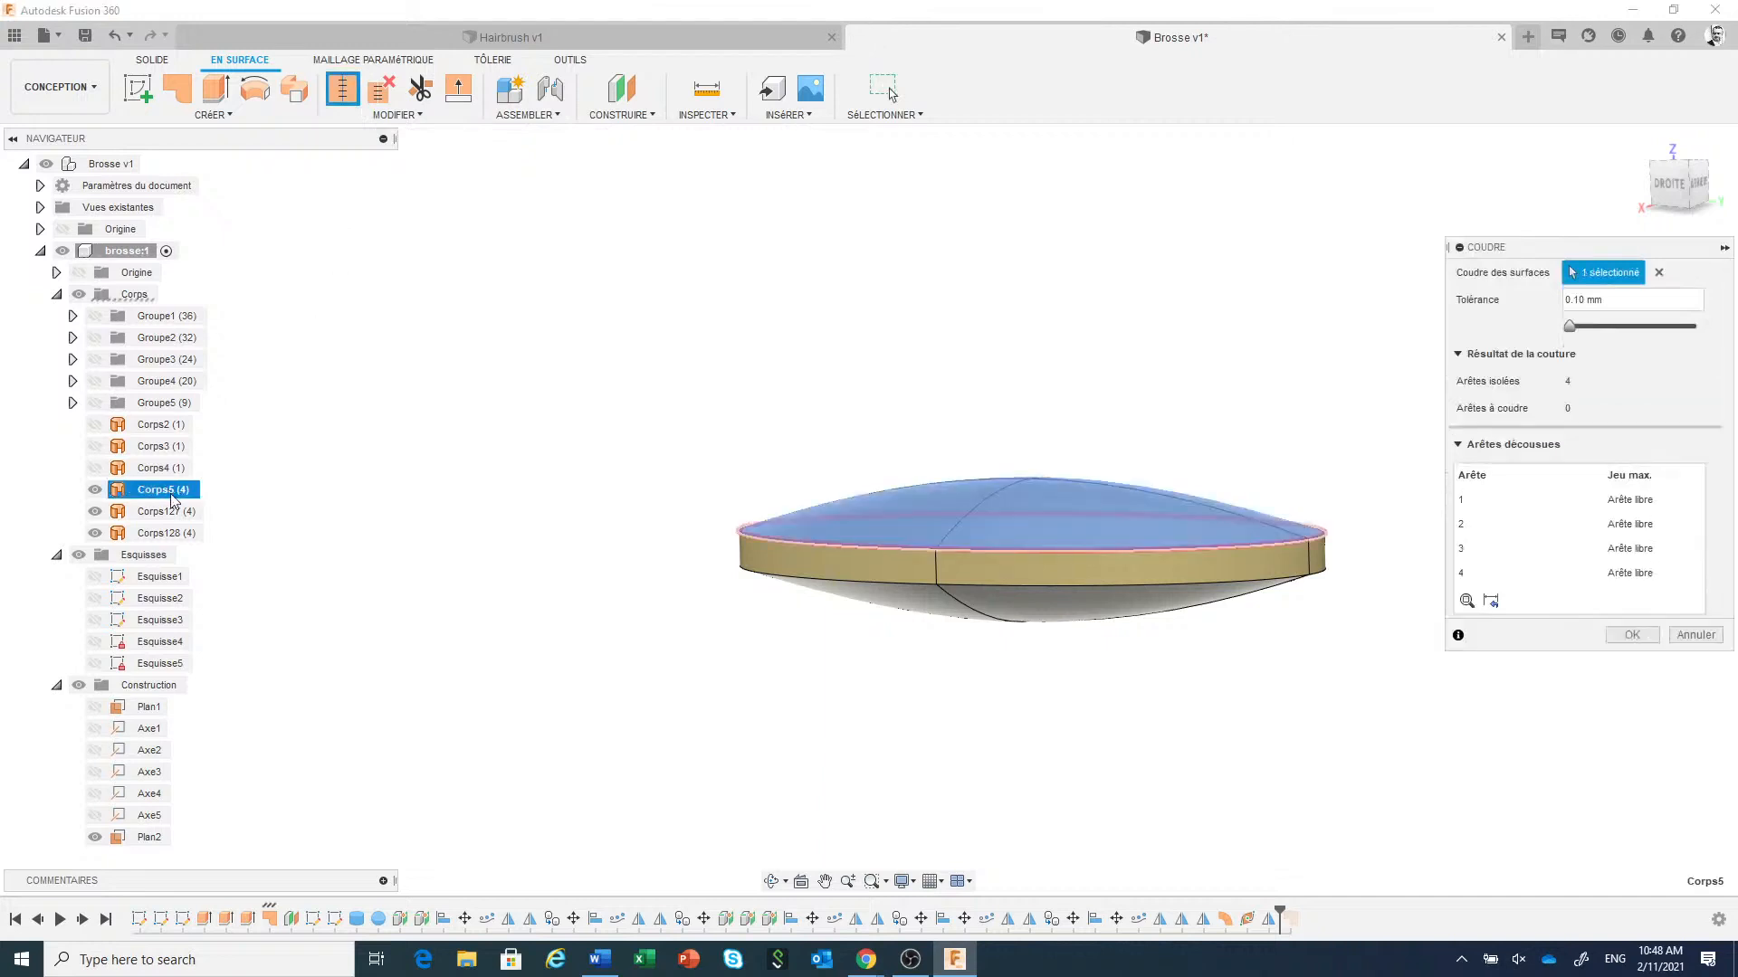
left_click(172, 512)
left_click(175, 534)
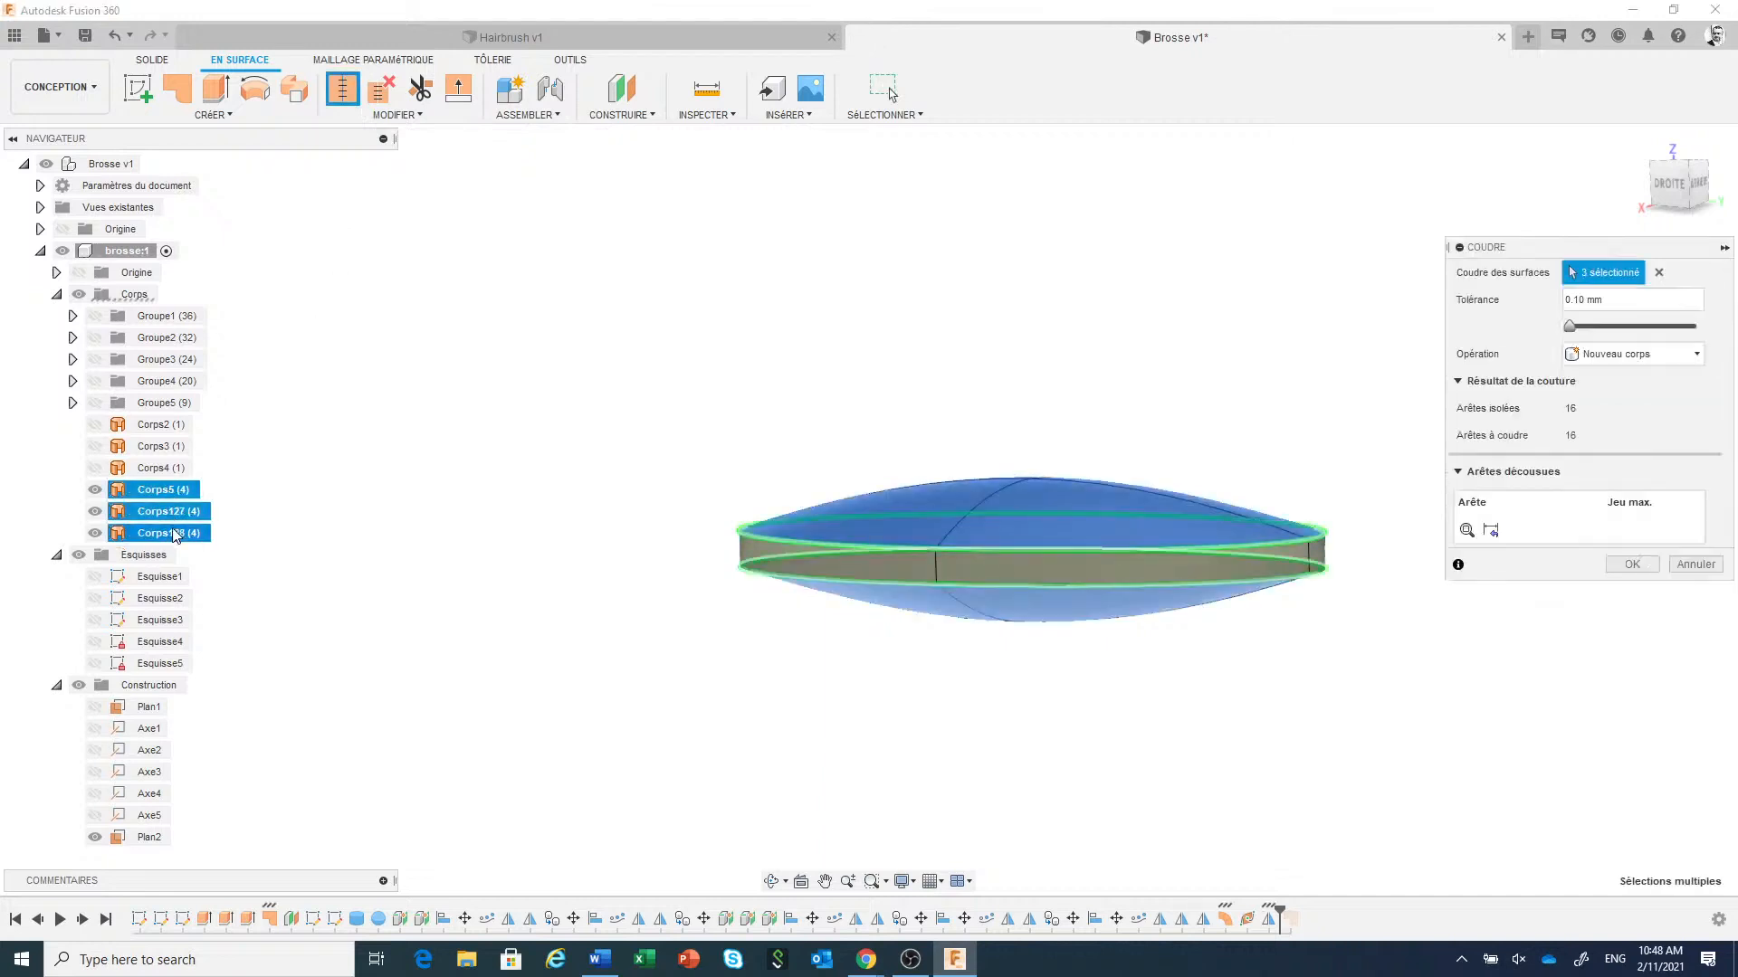
left_click(1633, 566)
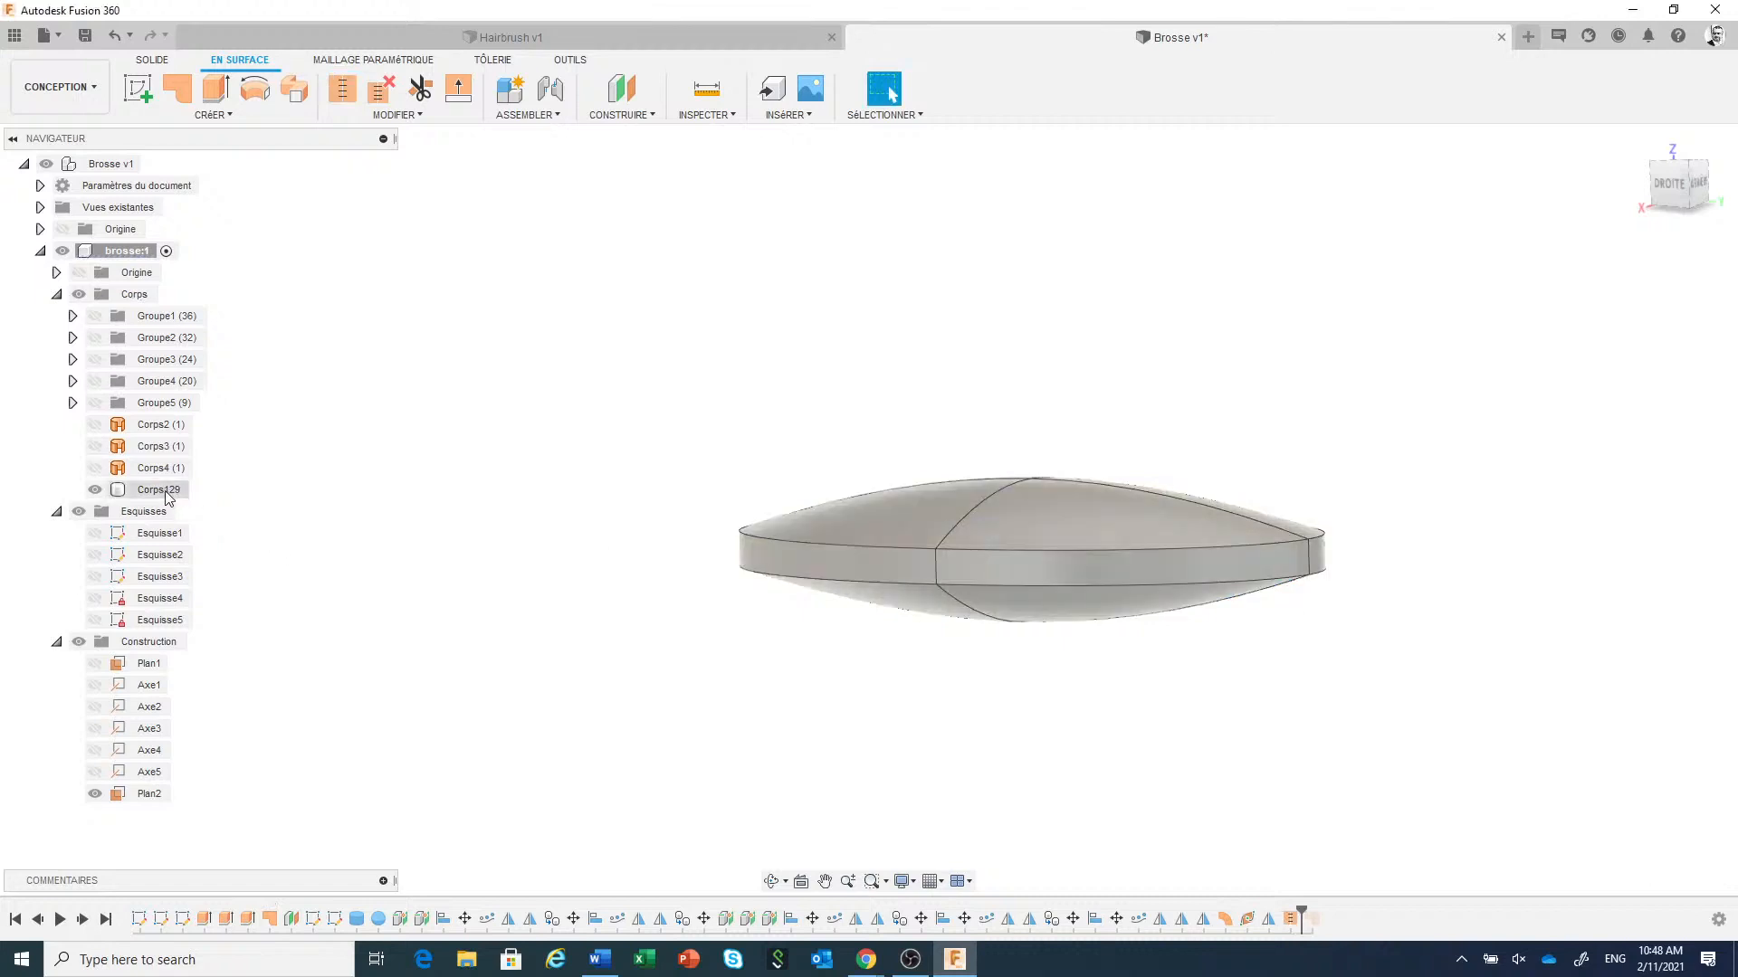
Show all five bristle groups, Groupe1 to Groupe5, on the brush body.
left_click(95, 401)
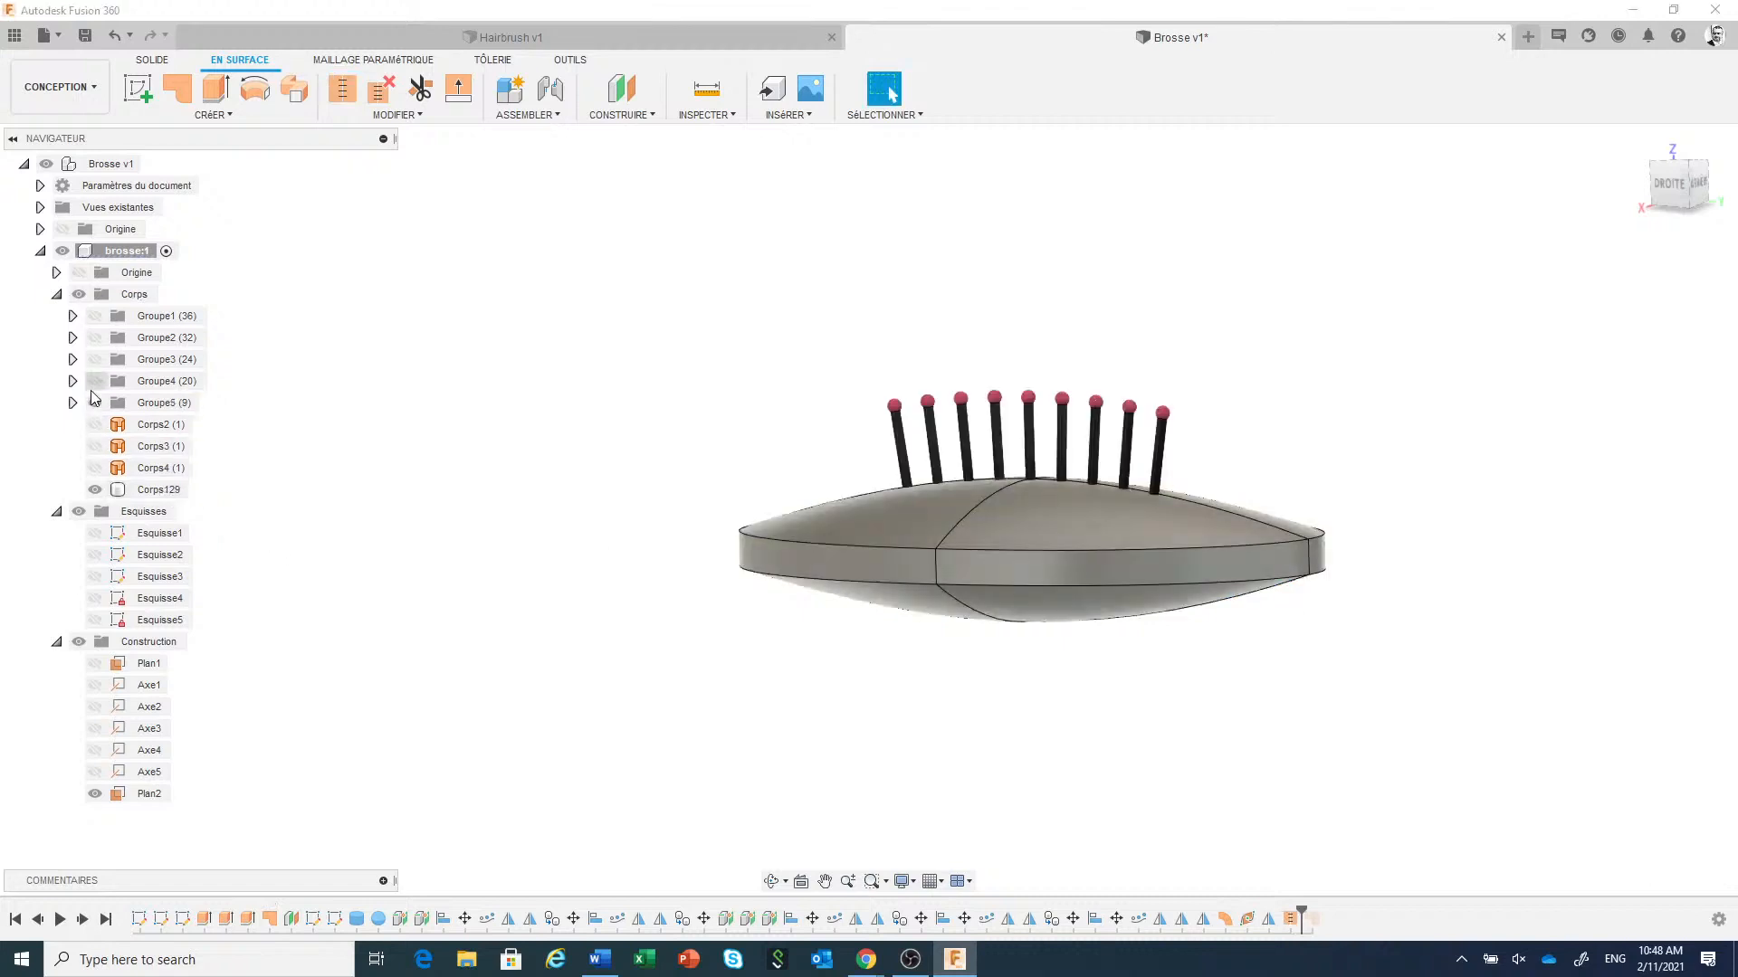
left_click(94, 381)
left_click(94, 359)
left_click(94, 338)
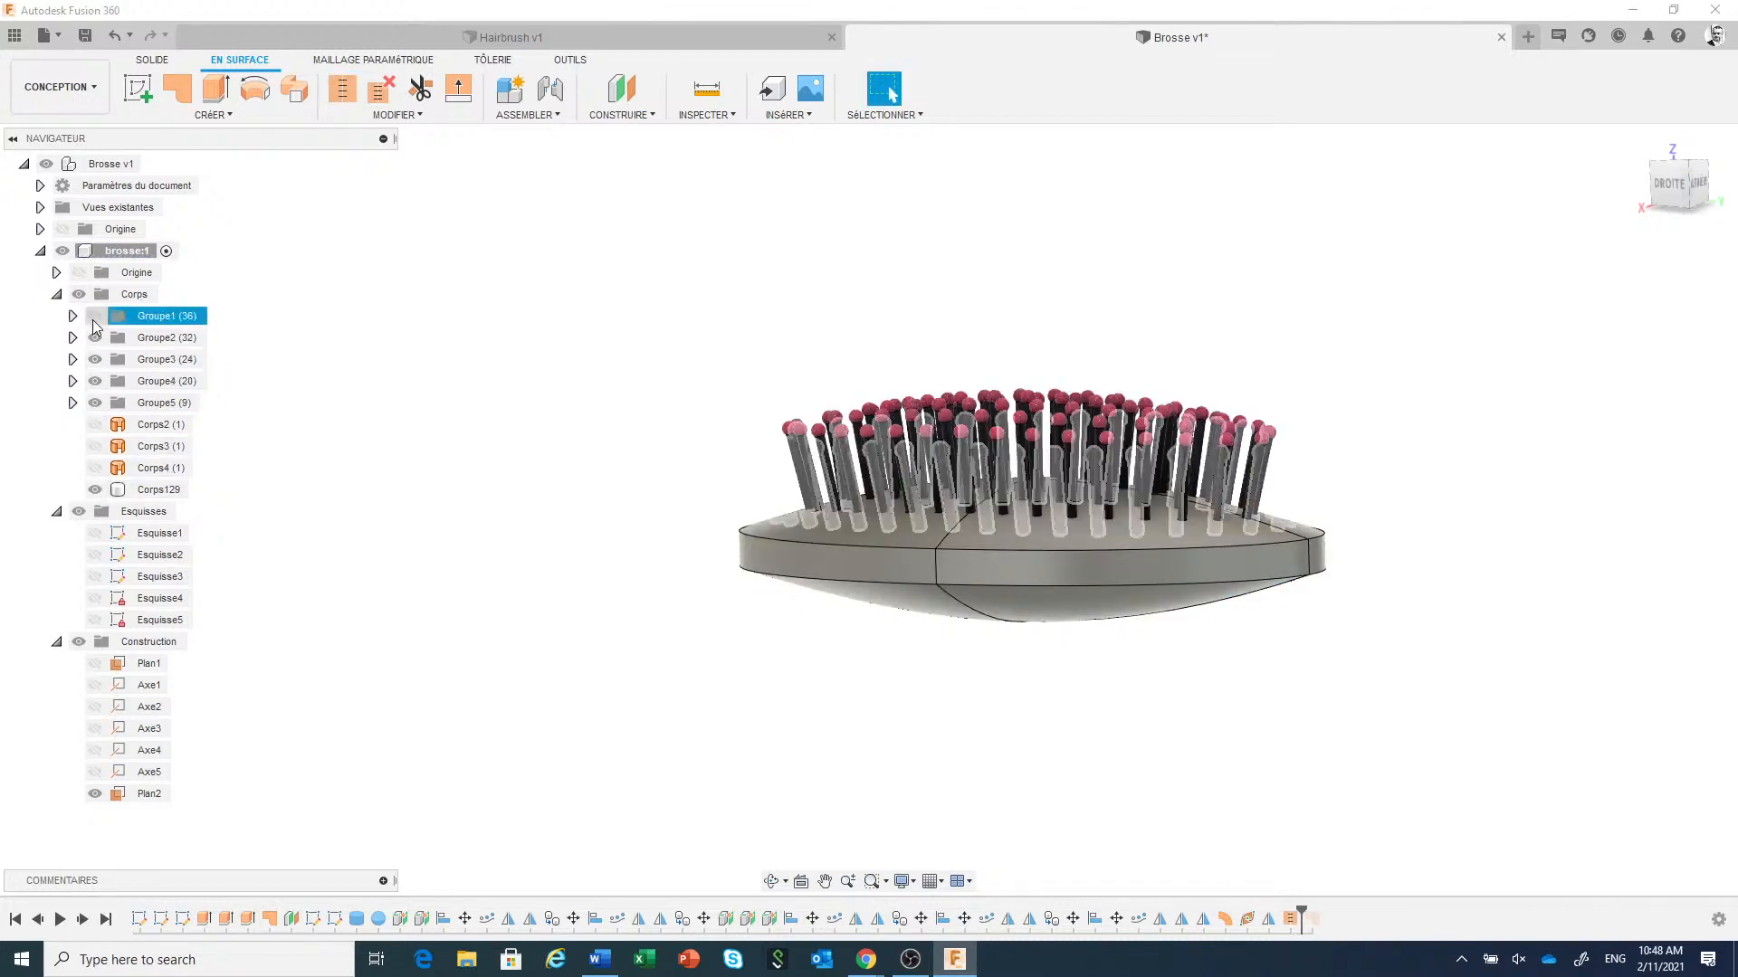
left_click(95, 319)
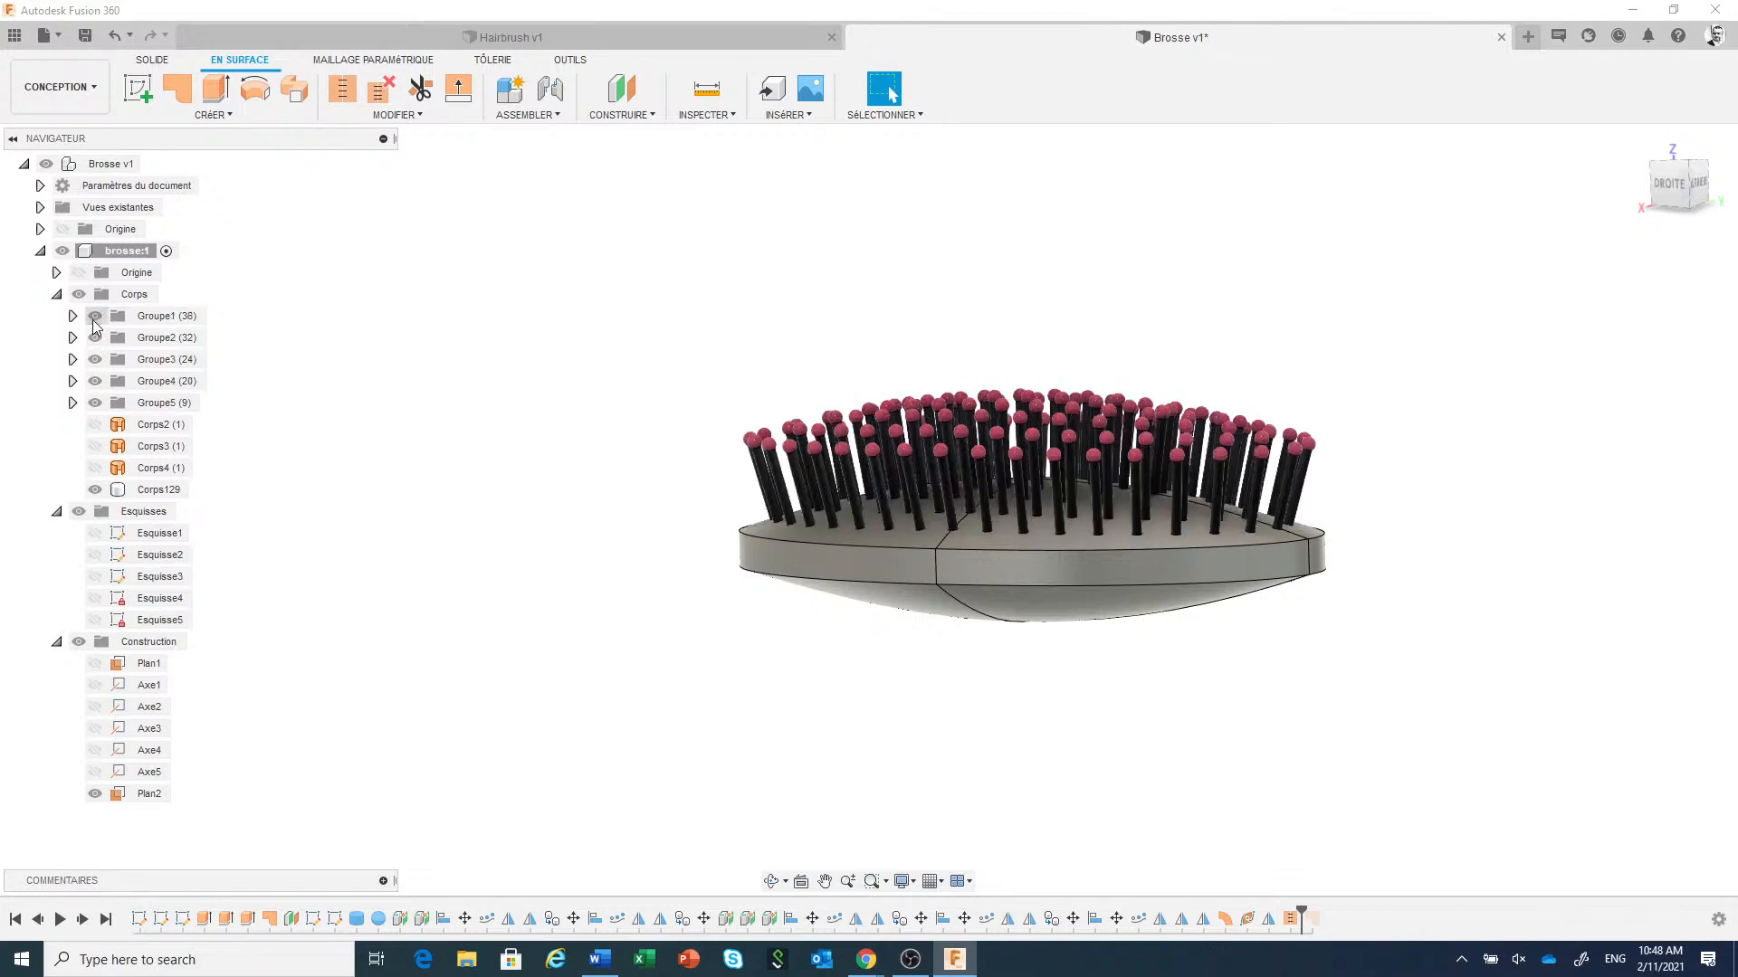
Inspect the brush interior with a section analysis on the YZ plane at 0.00 mm, and hide the analysis.
left_click(720, 115)
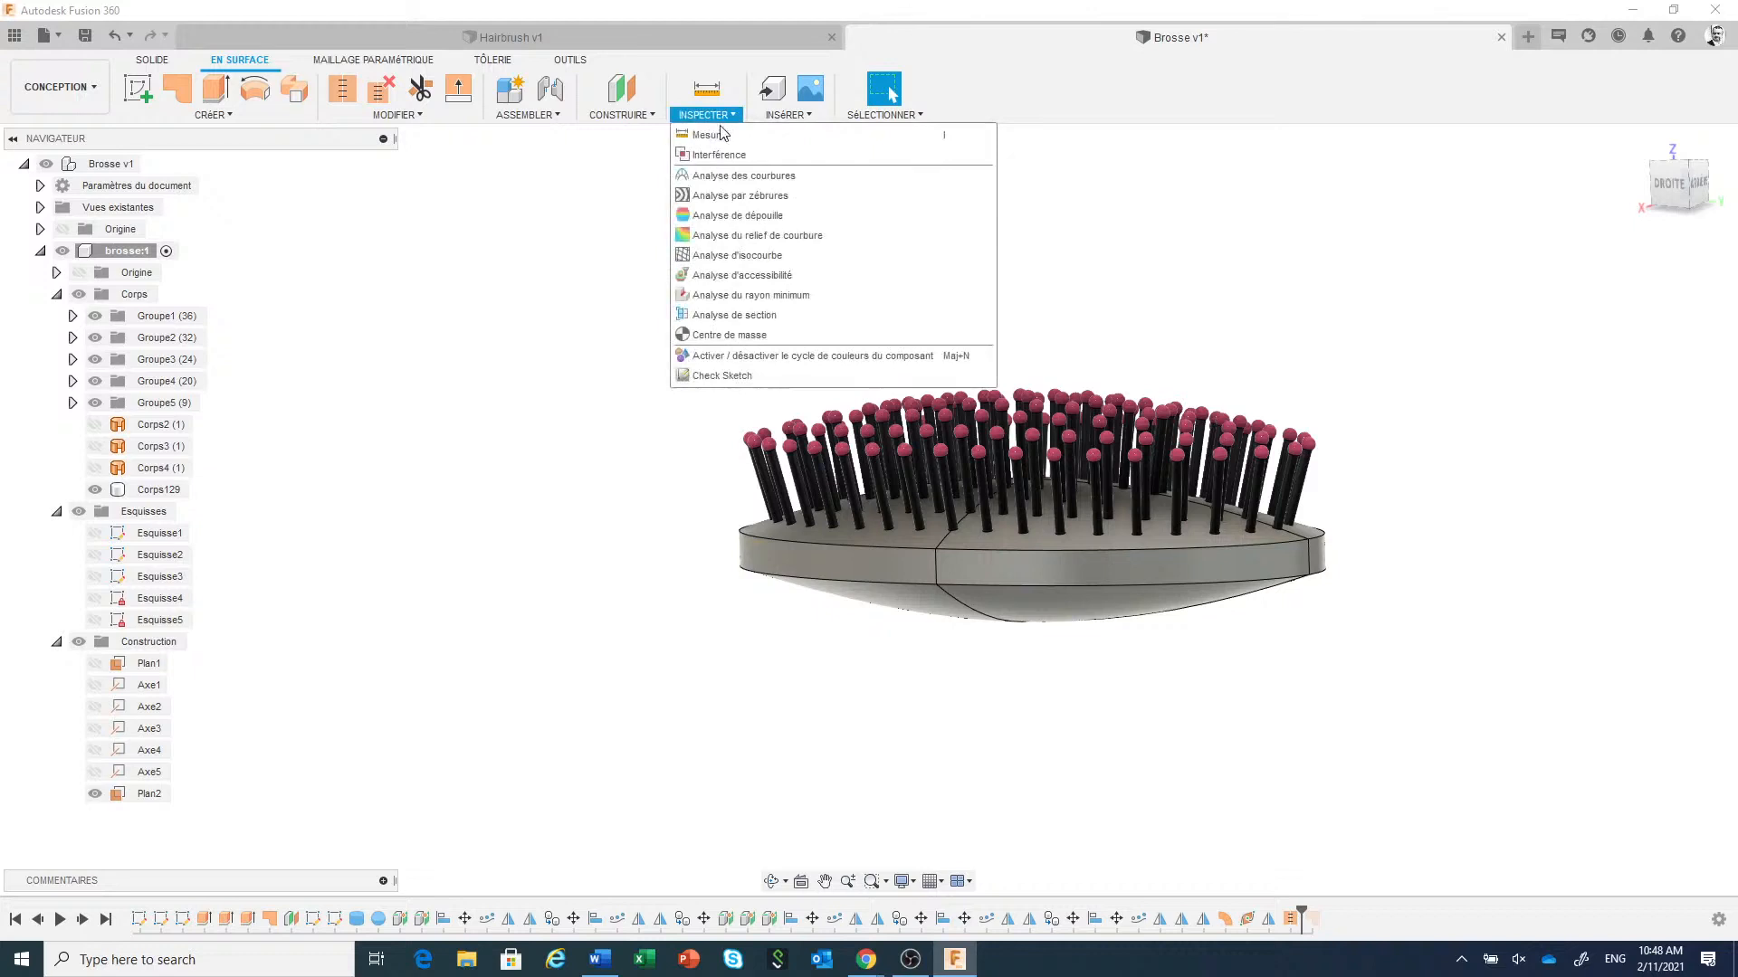
left_click(777, 316)
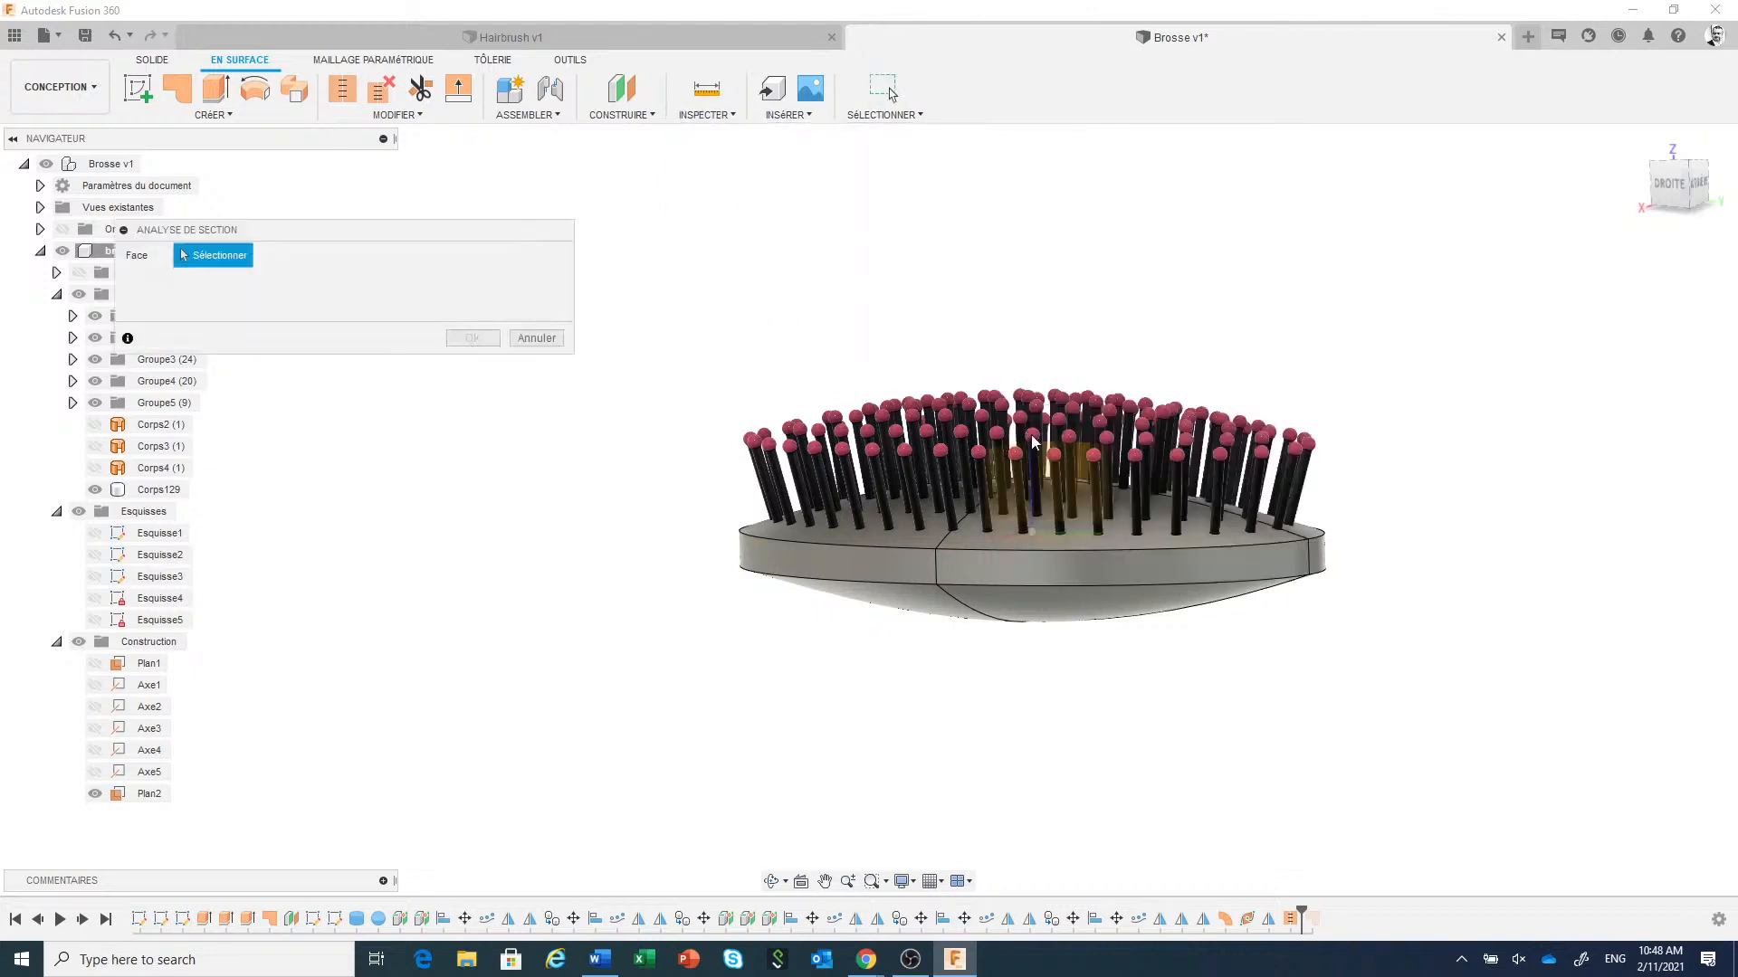
left_click(1075, 477)
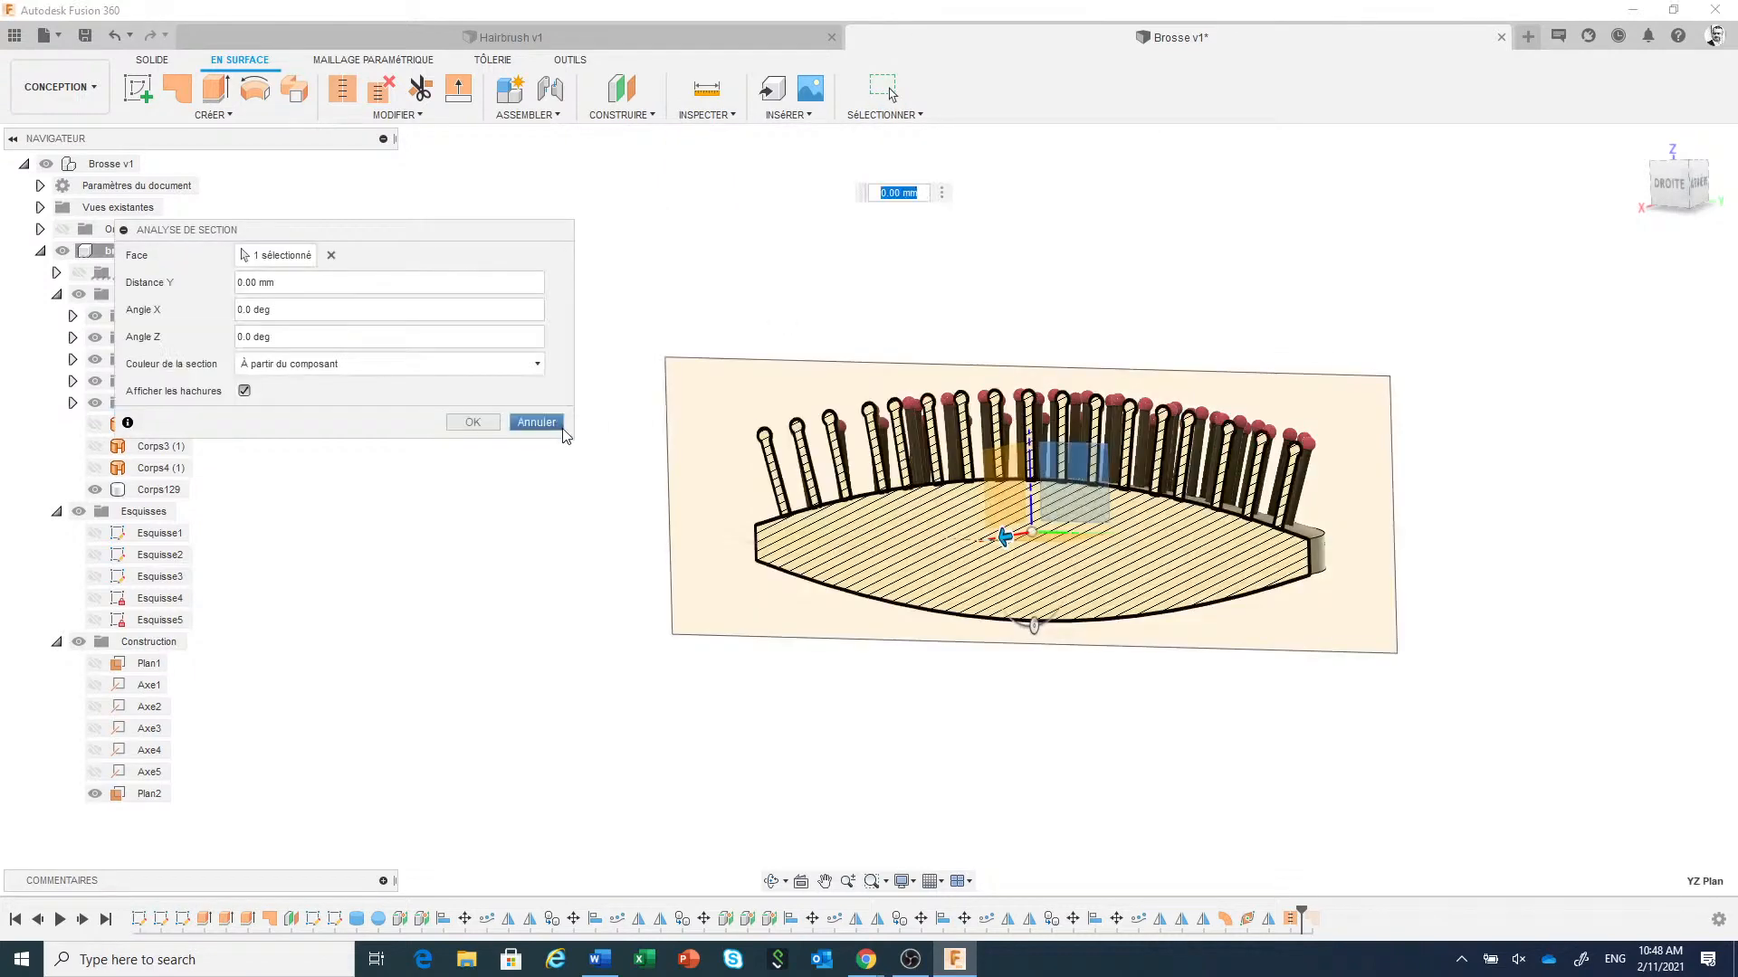
left_click(473, 421)
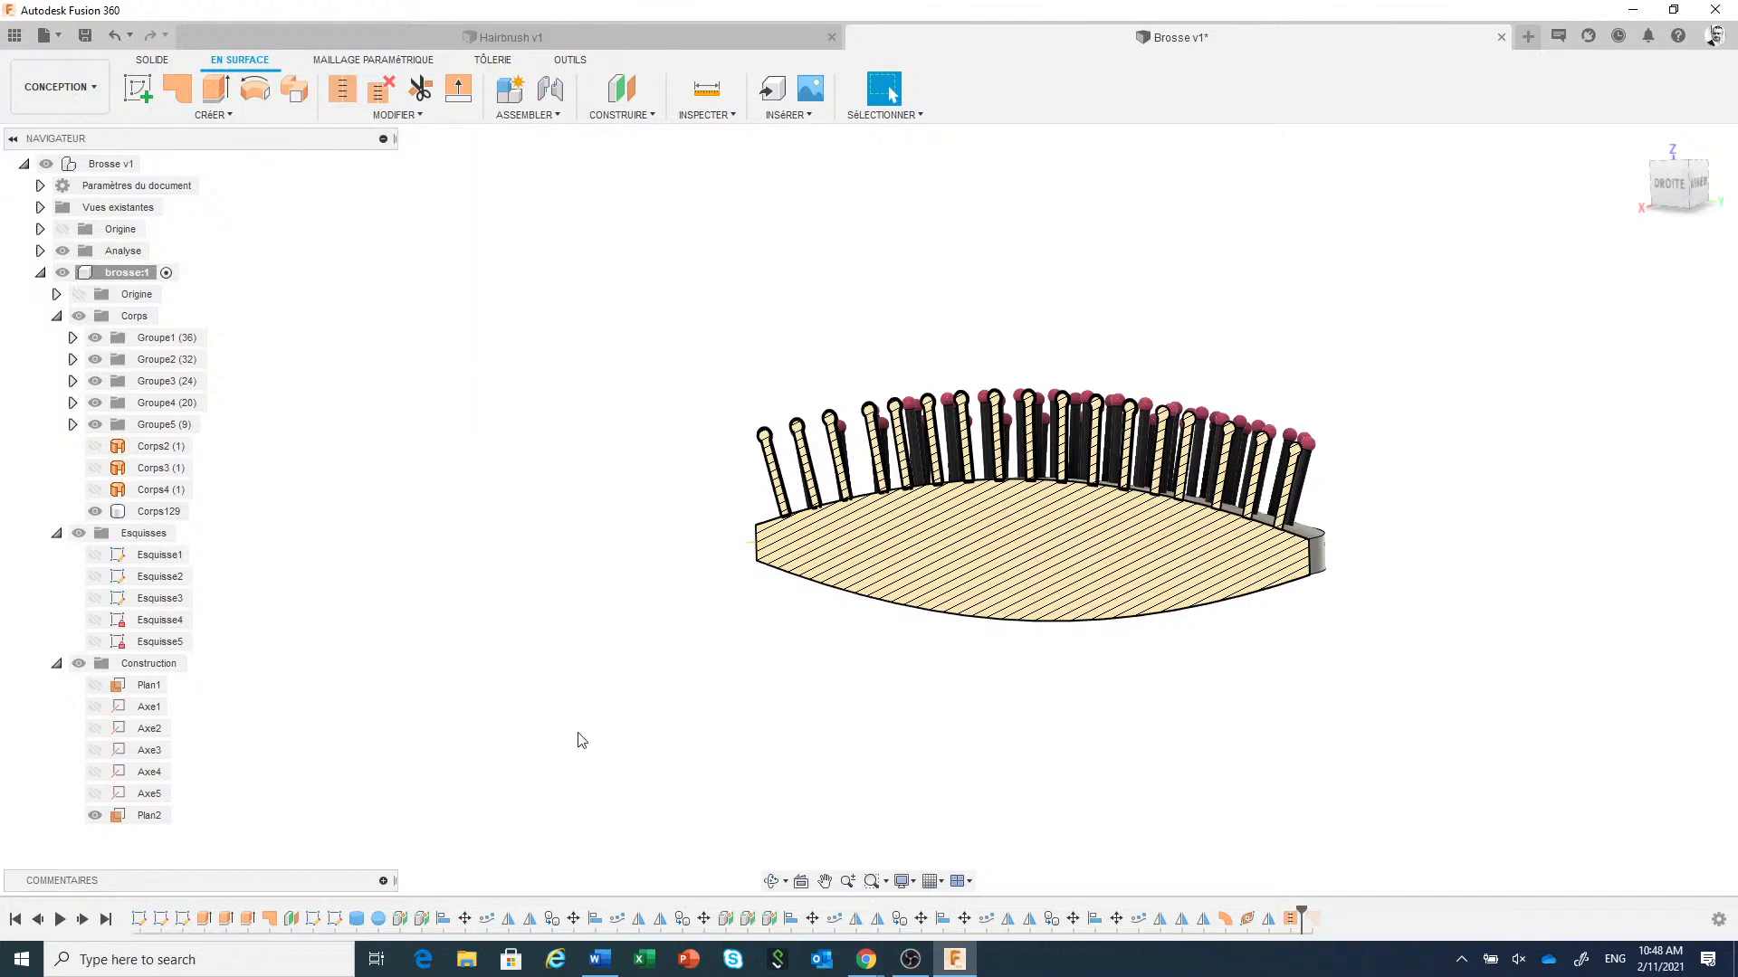
left_click(61, 251)
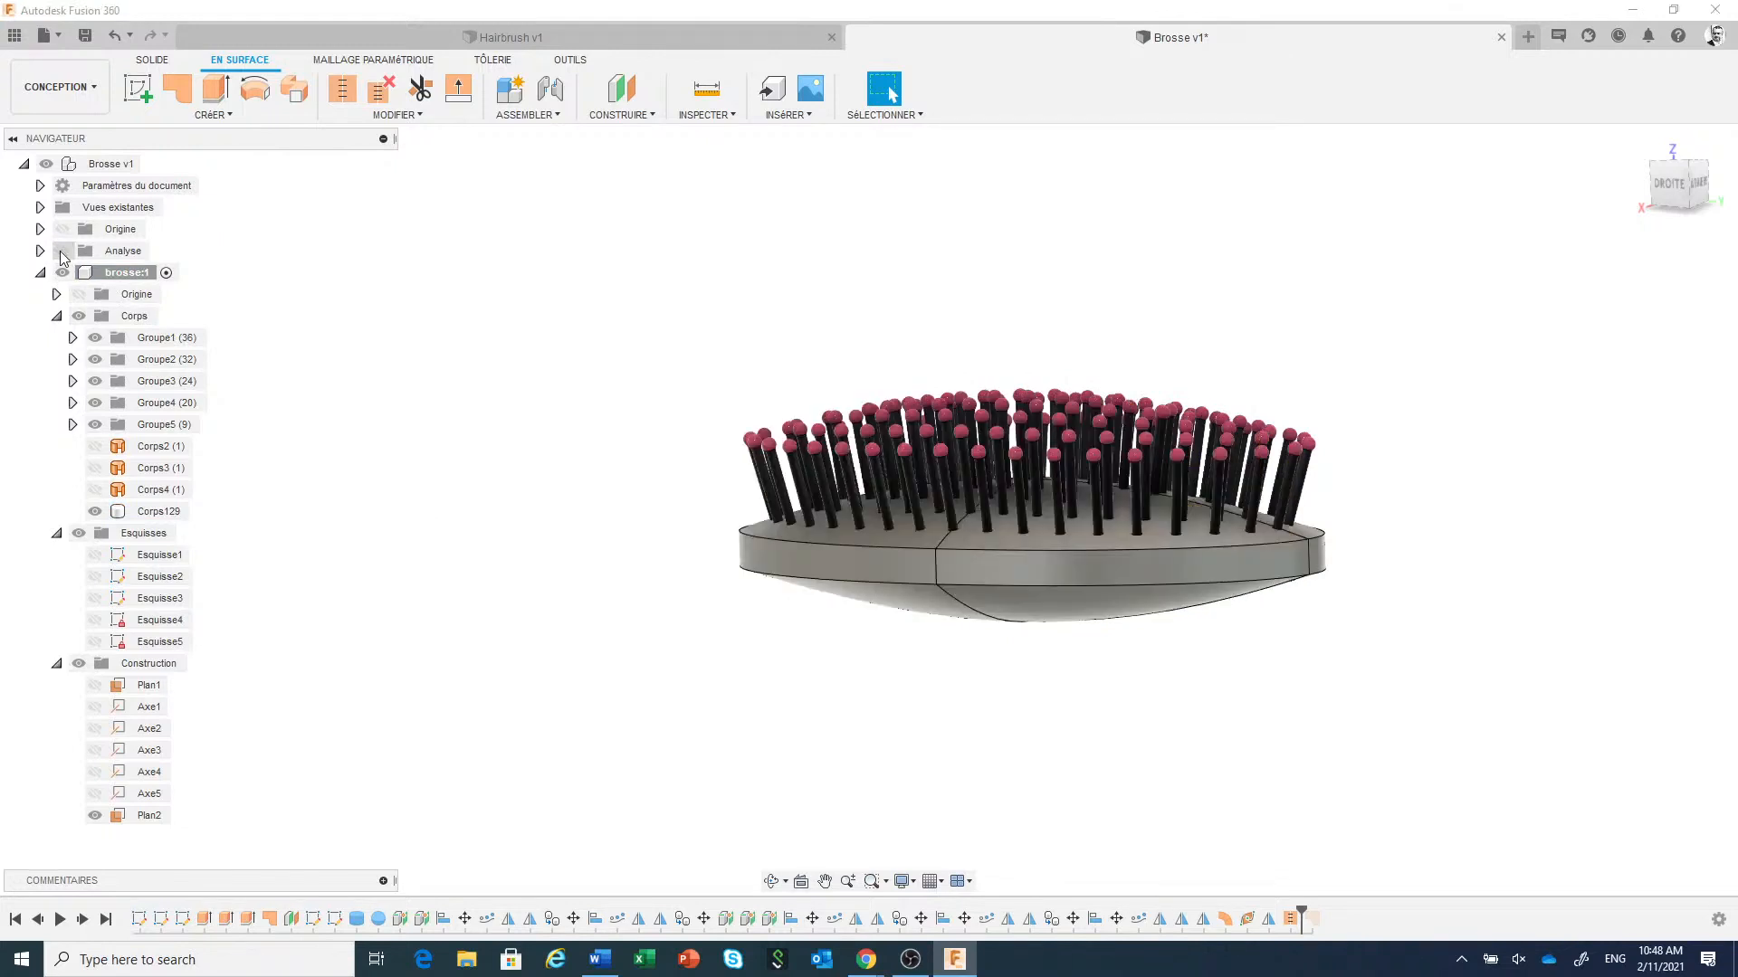
Roll the timeline back to just before the stitch that joined the domes and rim wall.
left_click_drag(1299, 914, 1279, 915)
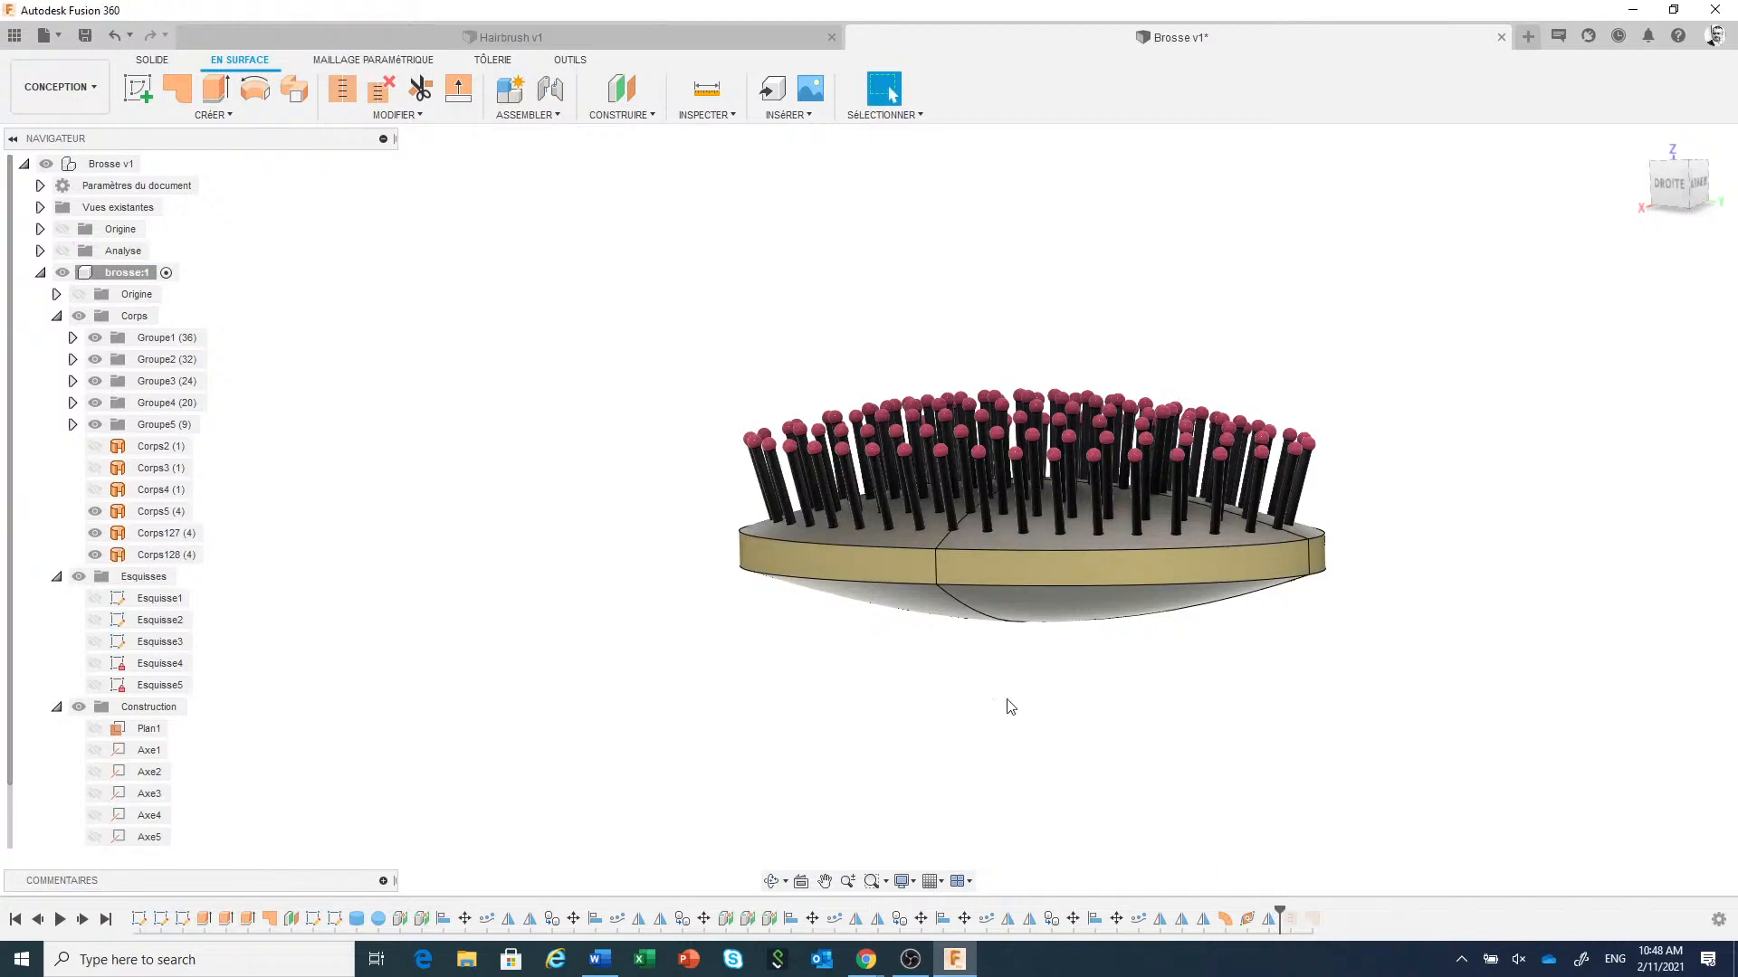
scroll(982, 688, "up", 2)
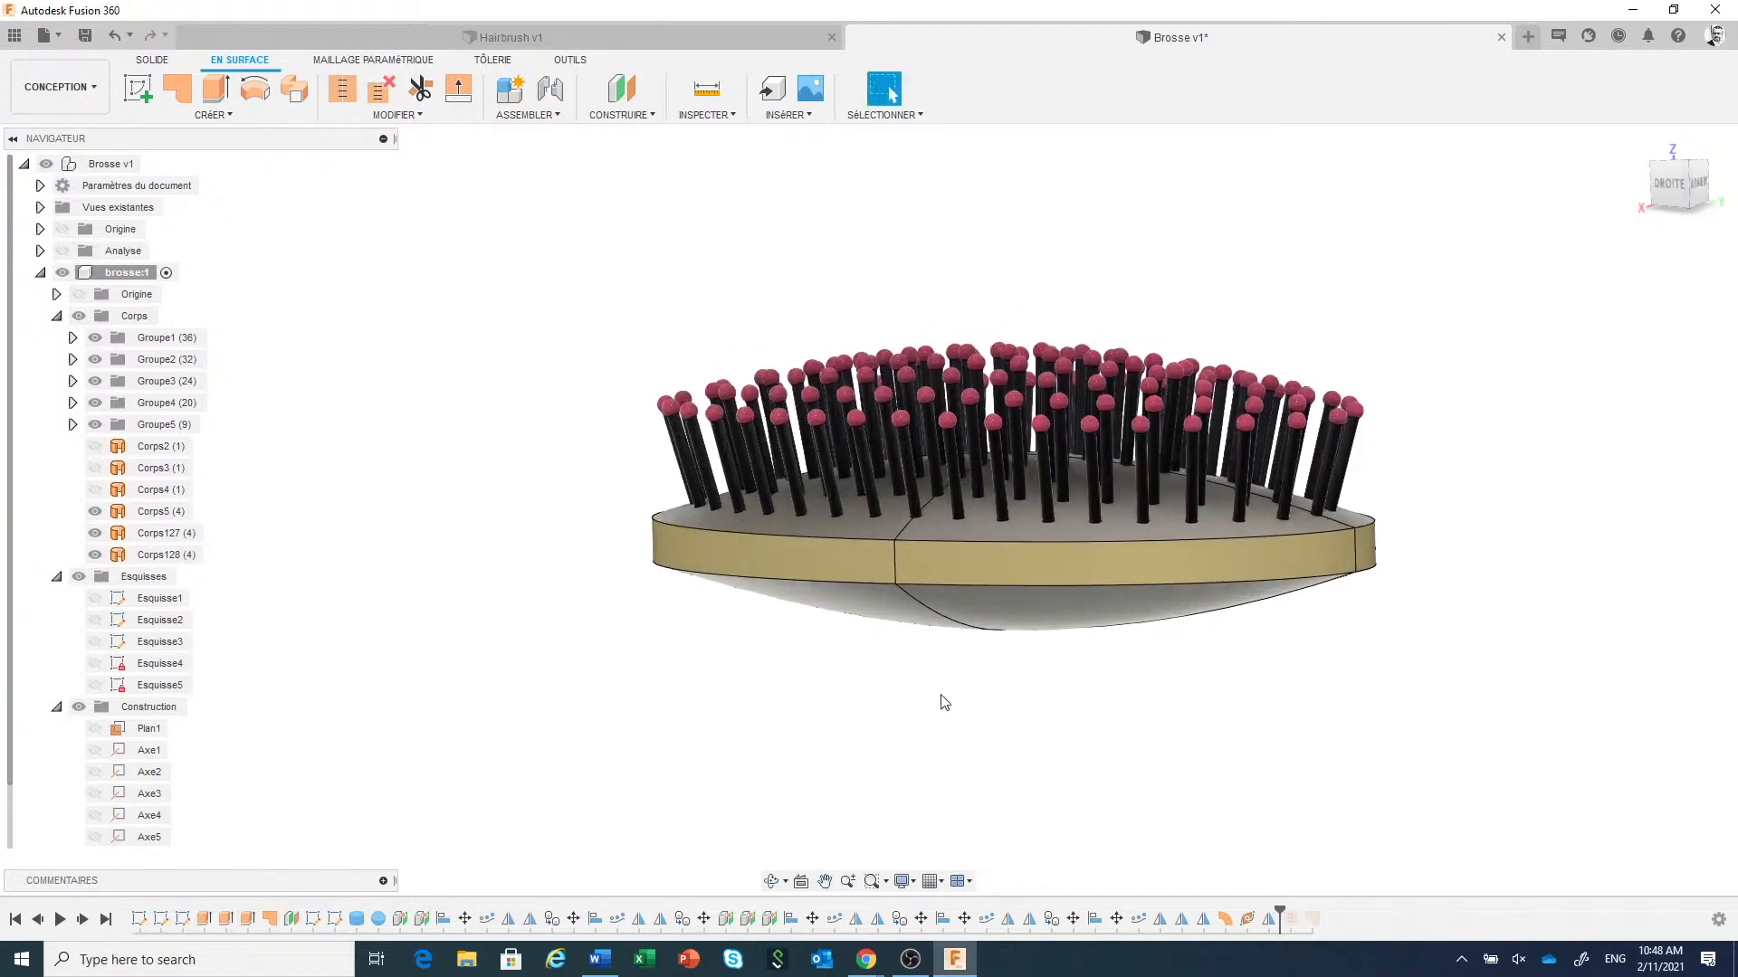
middle_click_drag(935, 695, 915, 710, "shift")
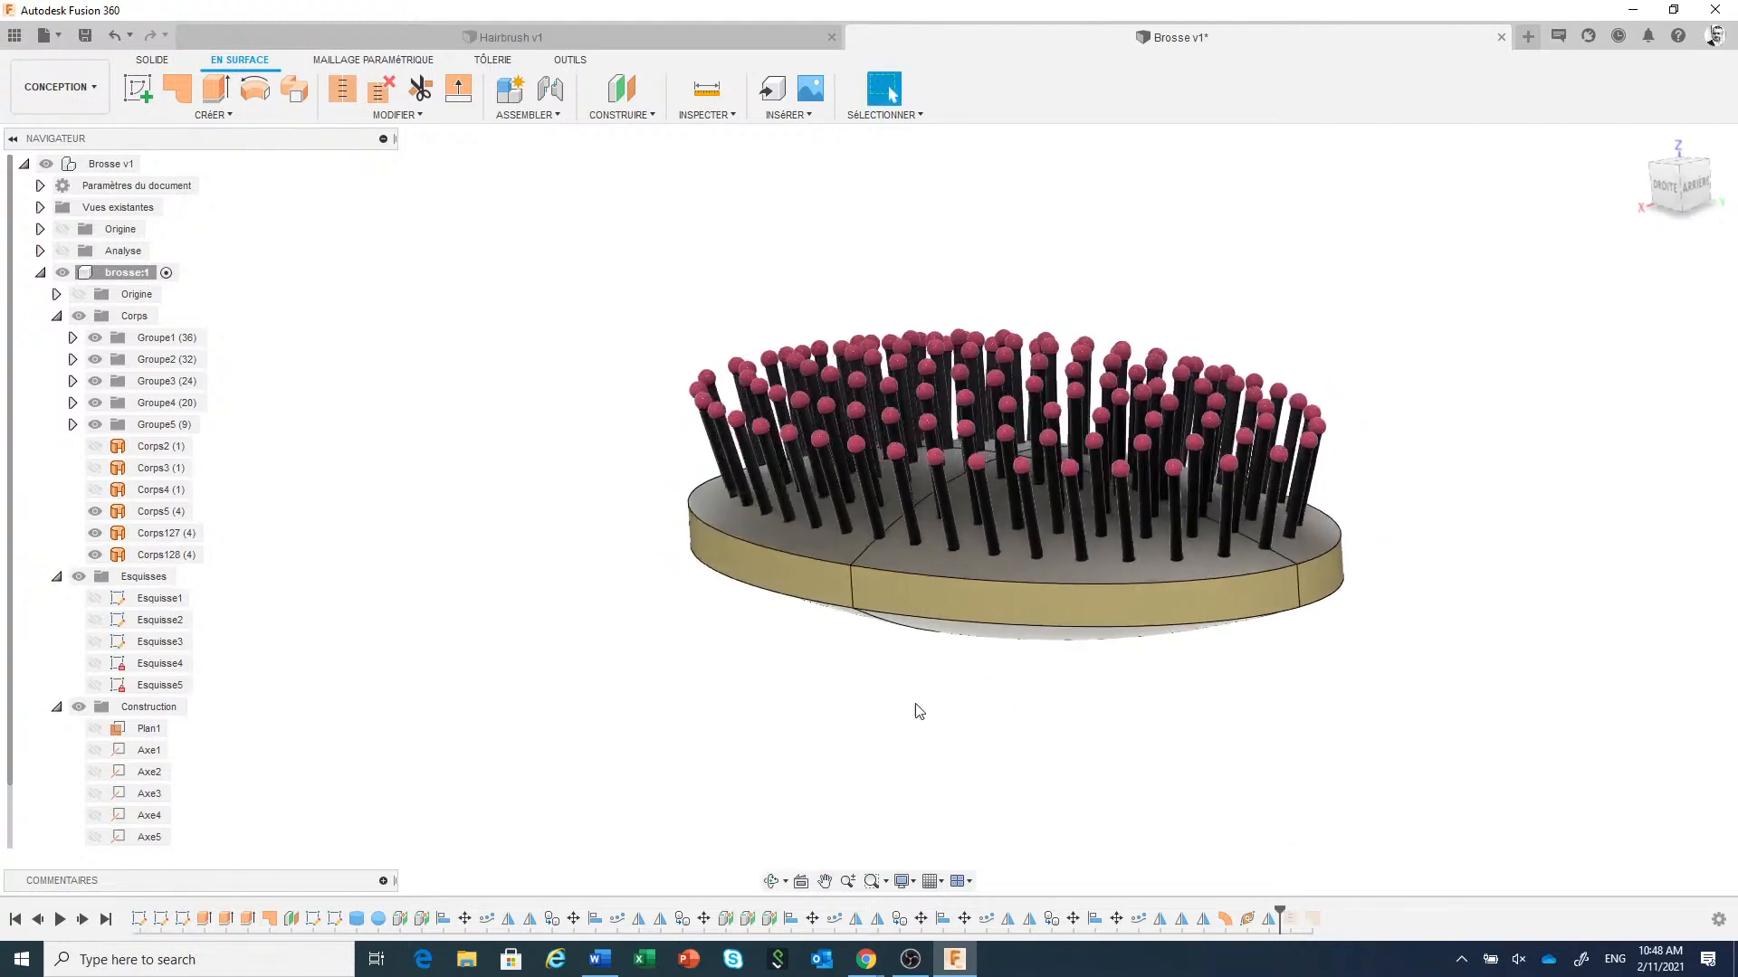
left_click(181, 115)
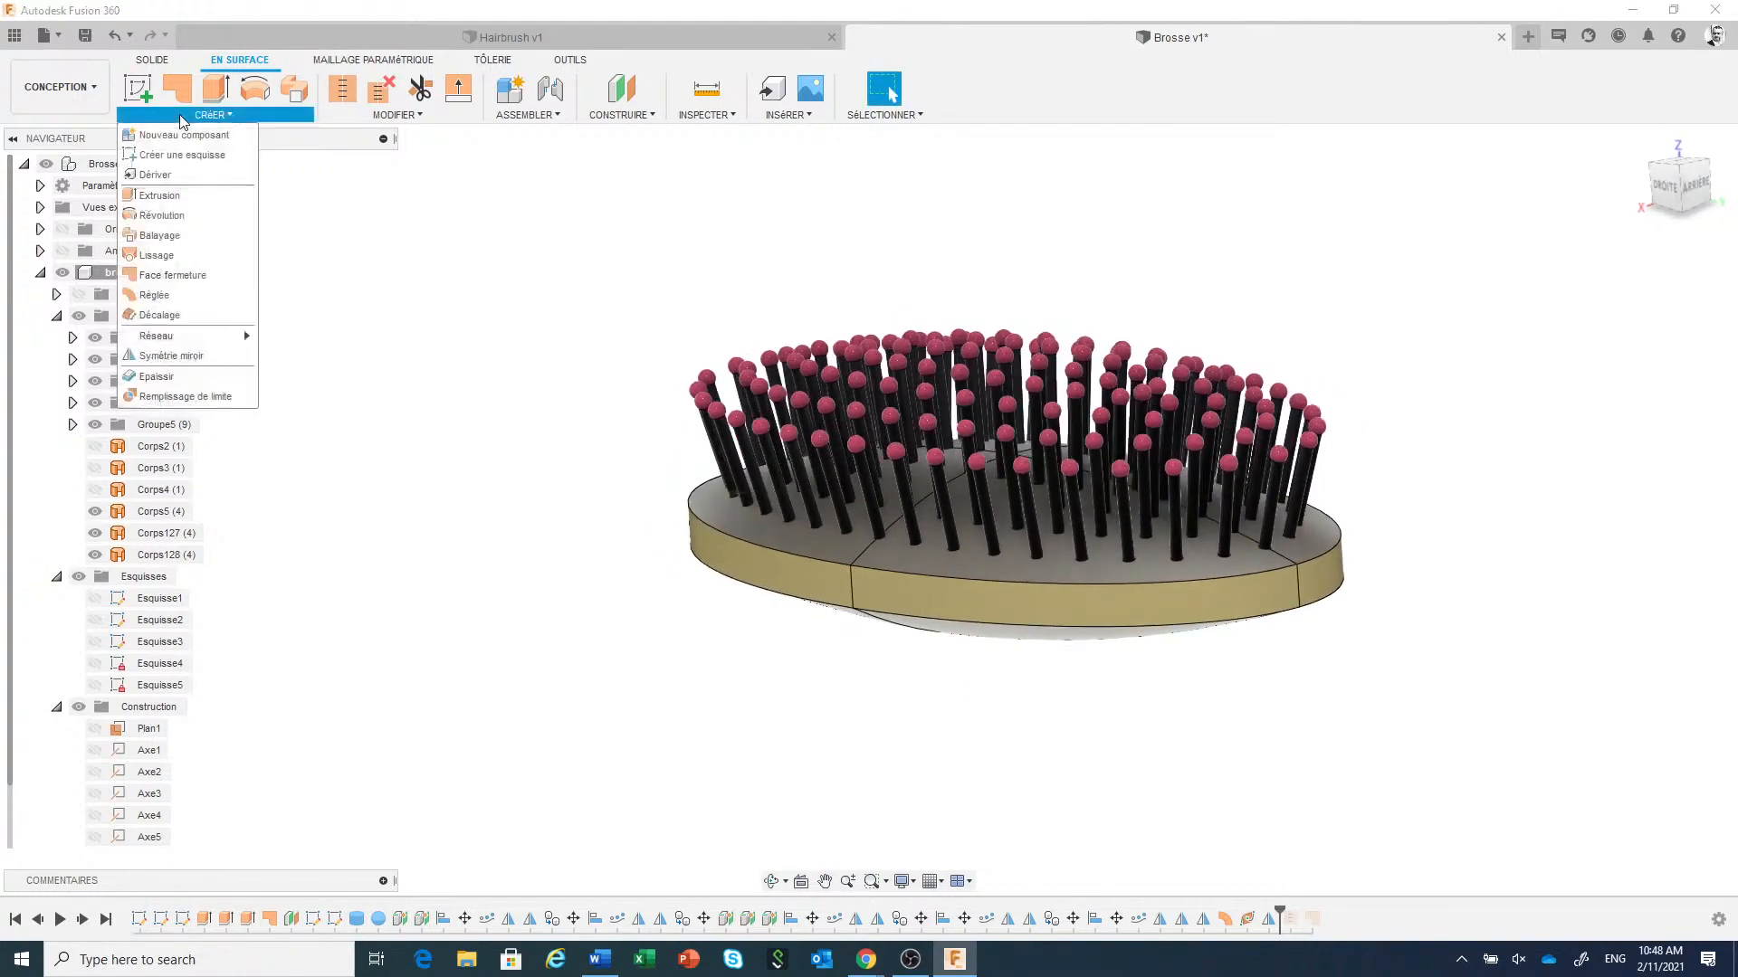
left_click(176, 378)
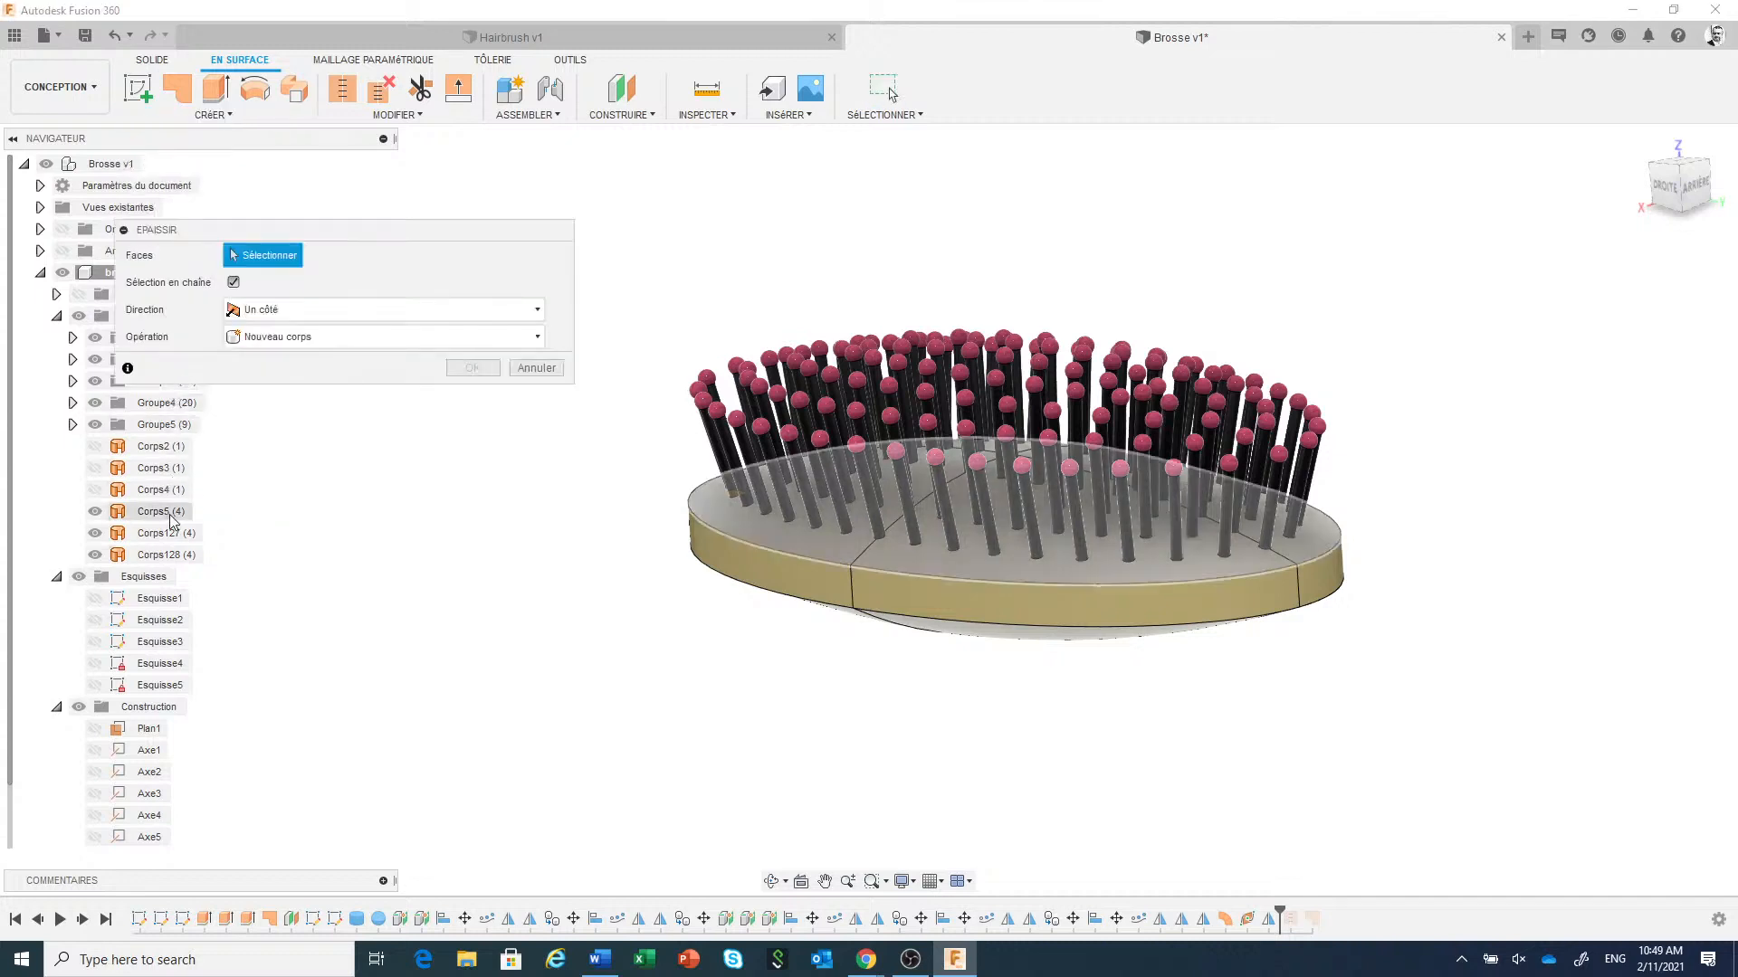
left_click(158, 511)
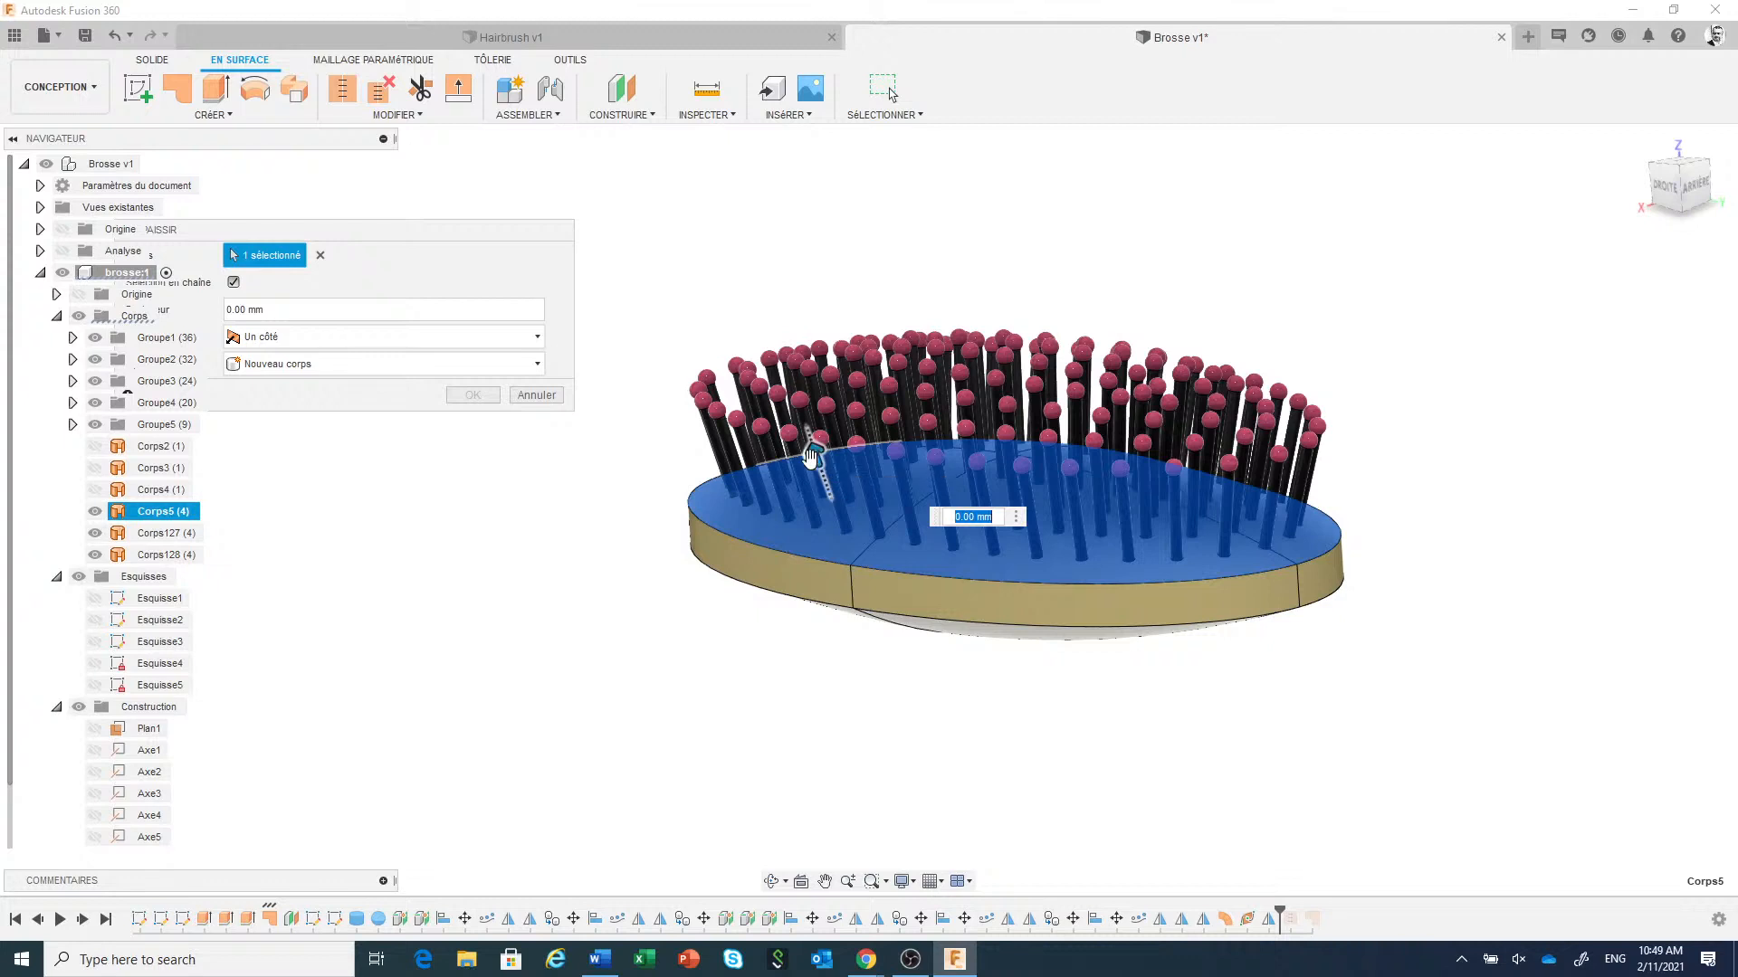
left_click(172, 555, "ctrl")
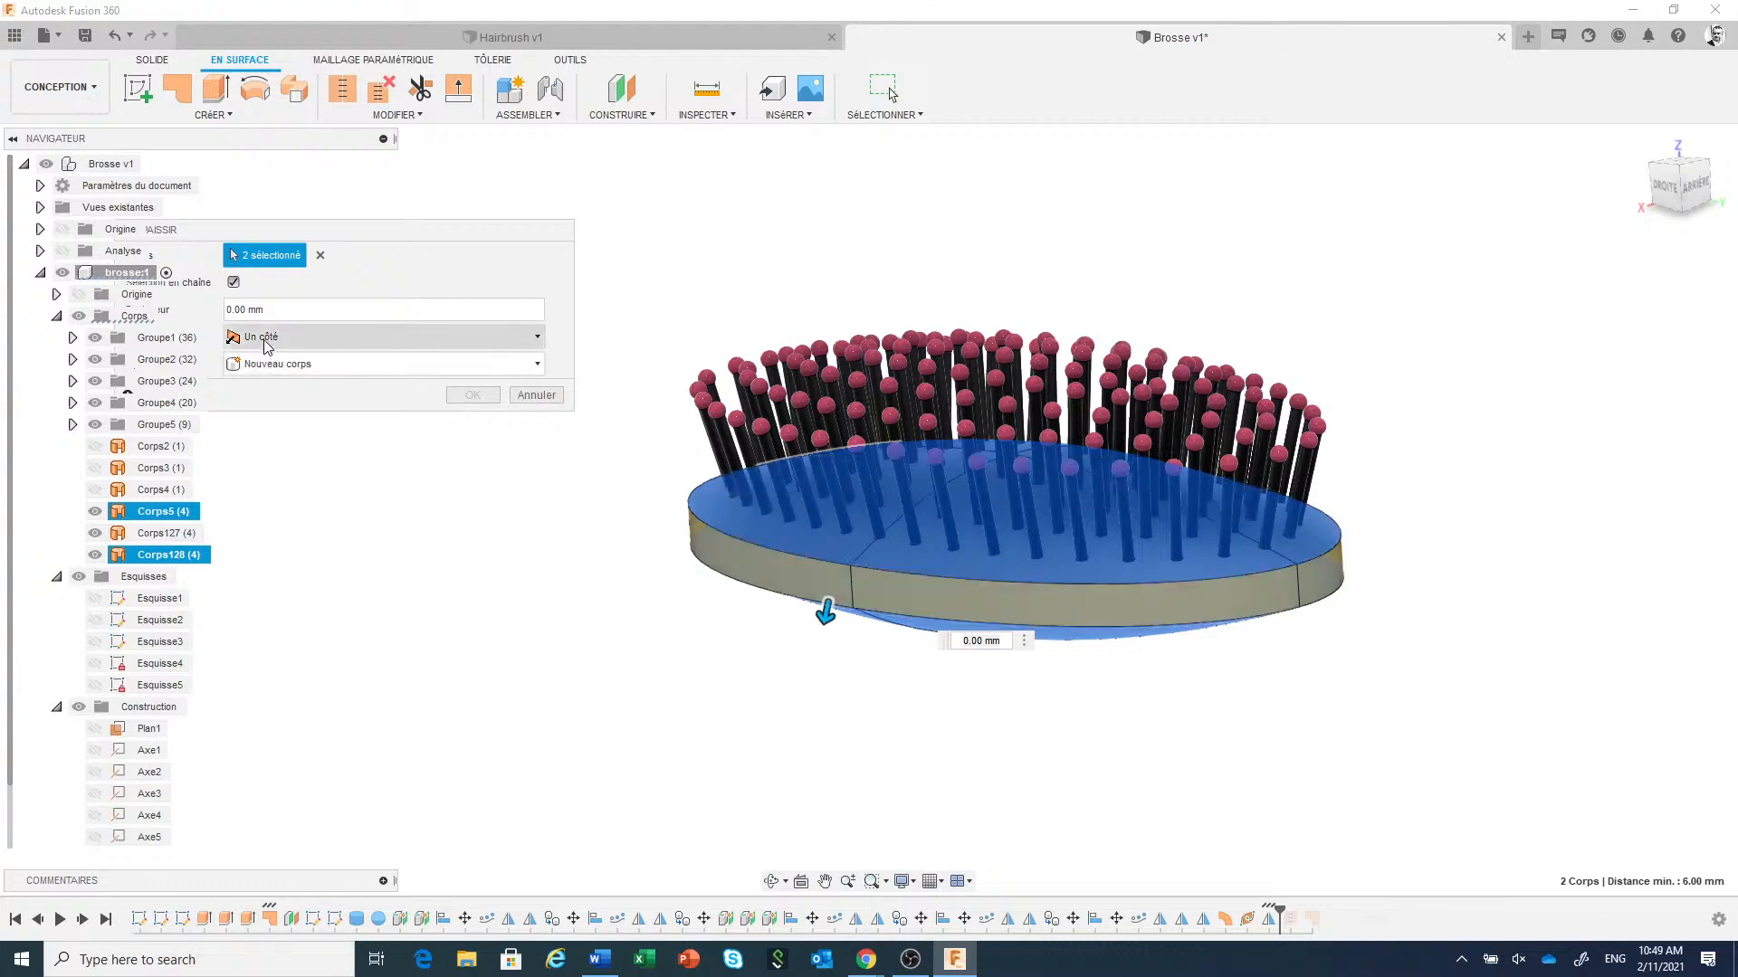
left_click(172, 534)
left_click(174, 549)
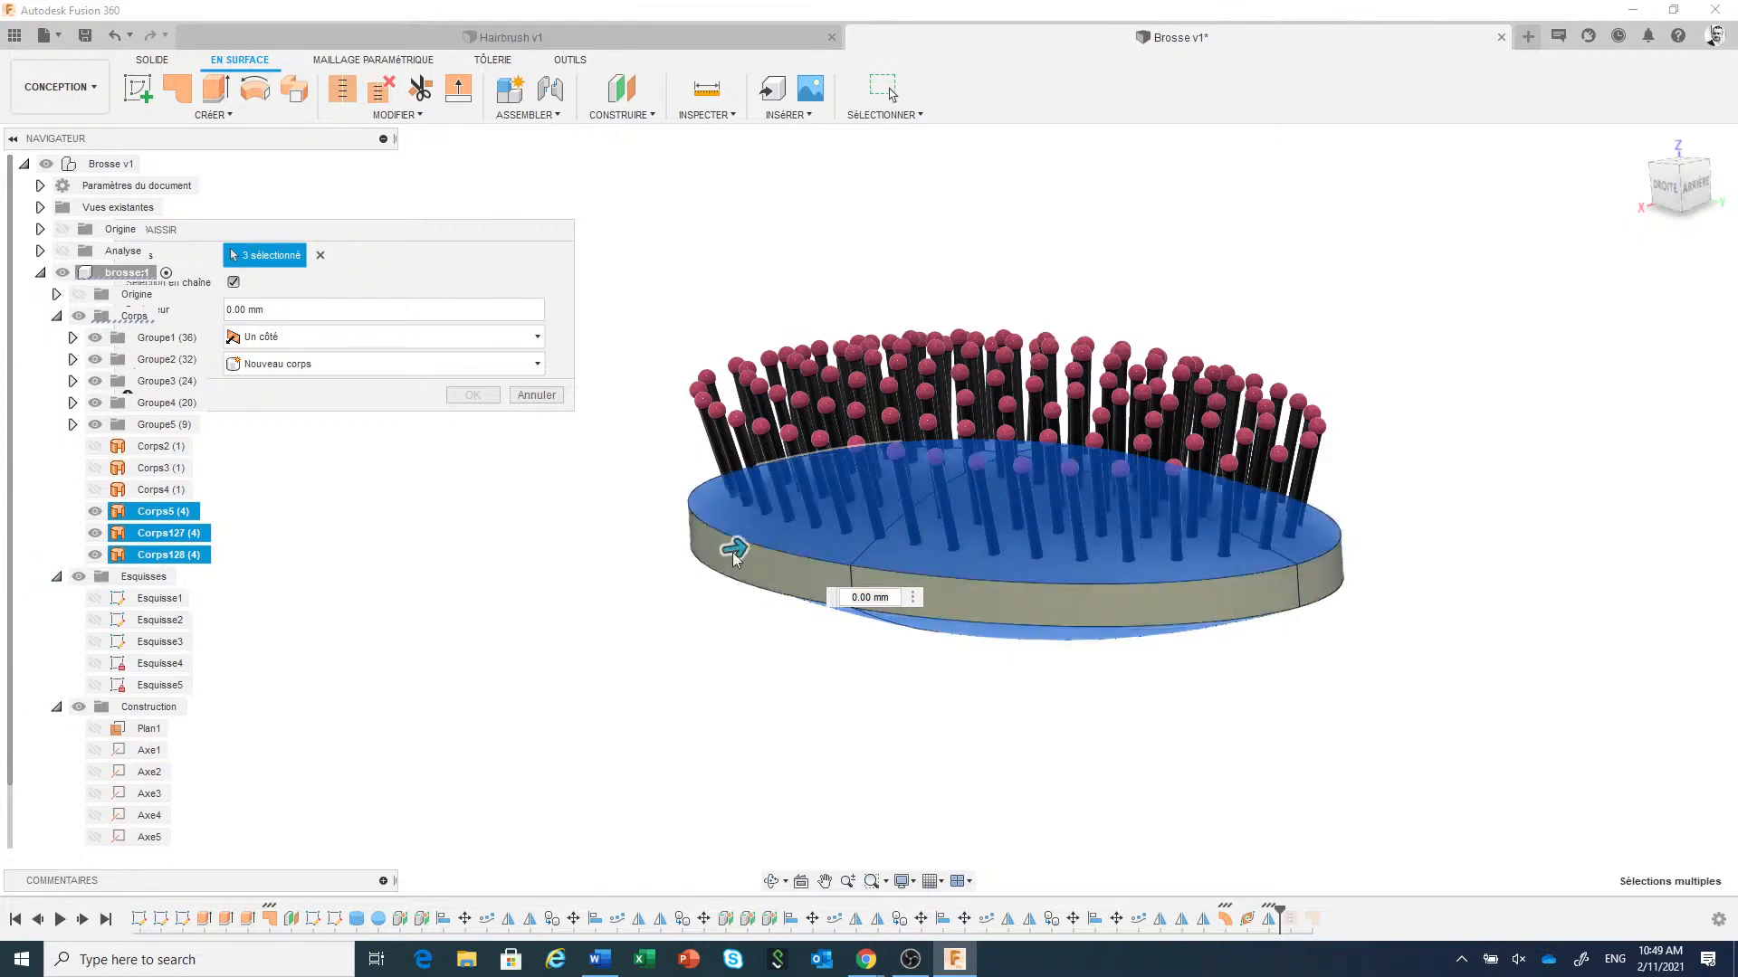
left_click(536, 396)
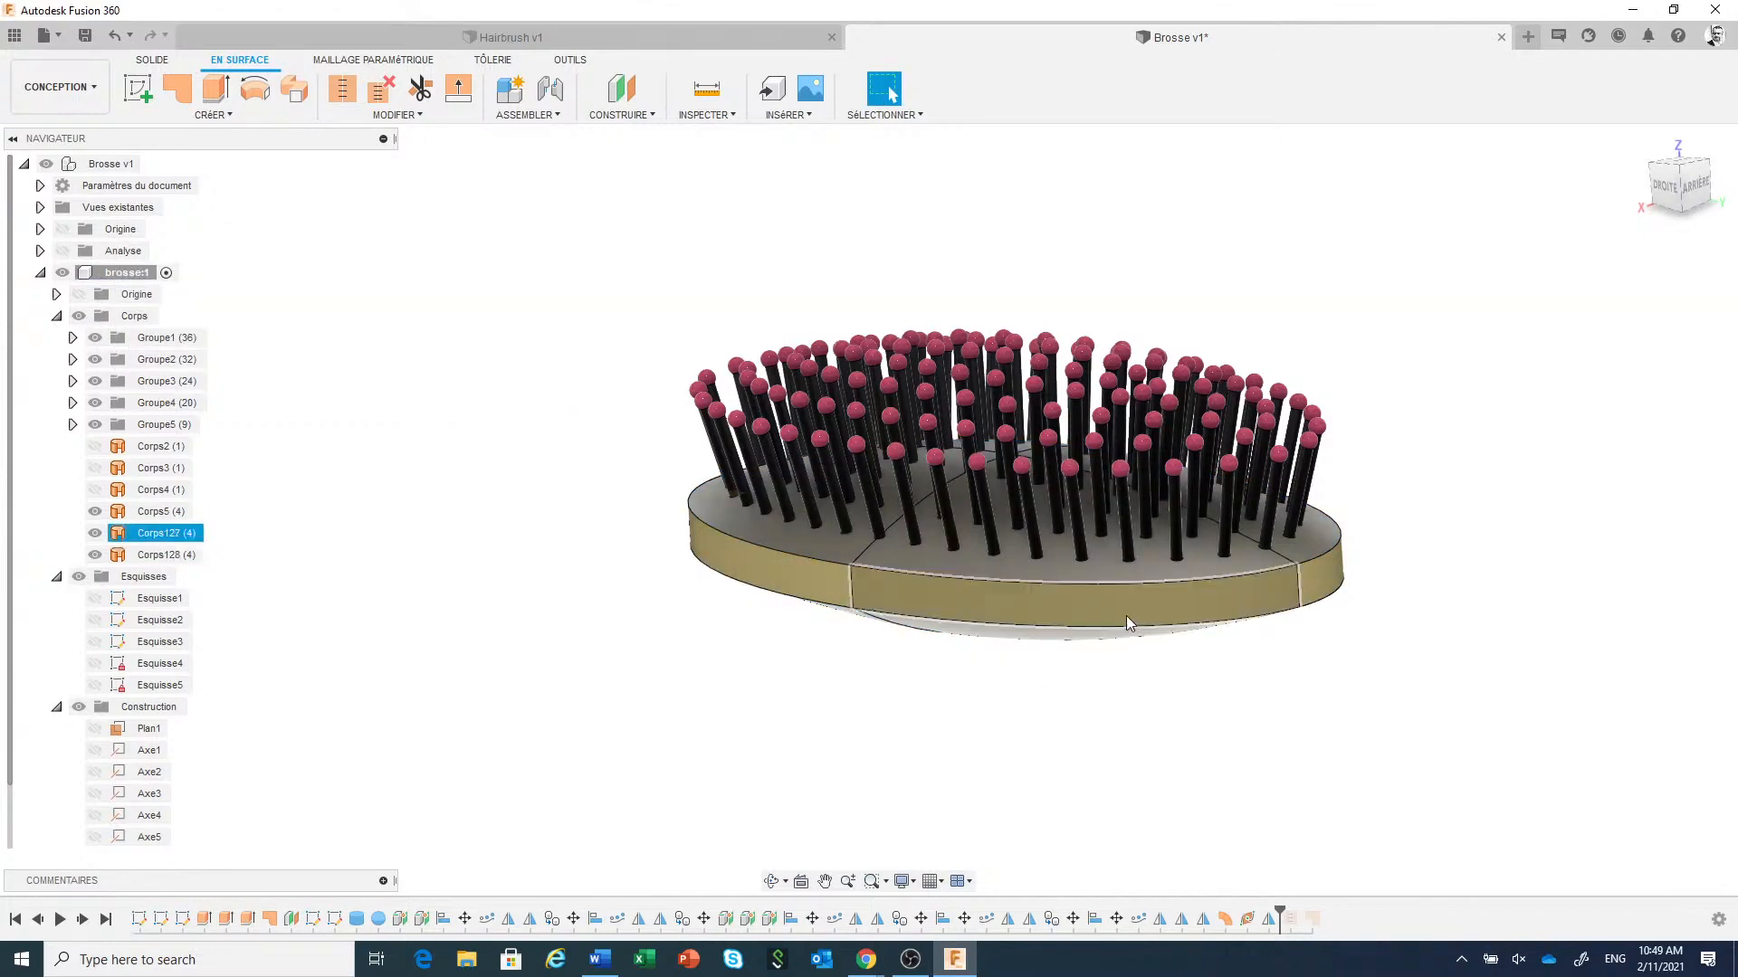
Reverse the normal of the rim wall surface between the two domes.
left_click(407, 116)
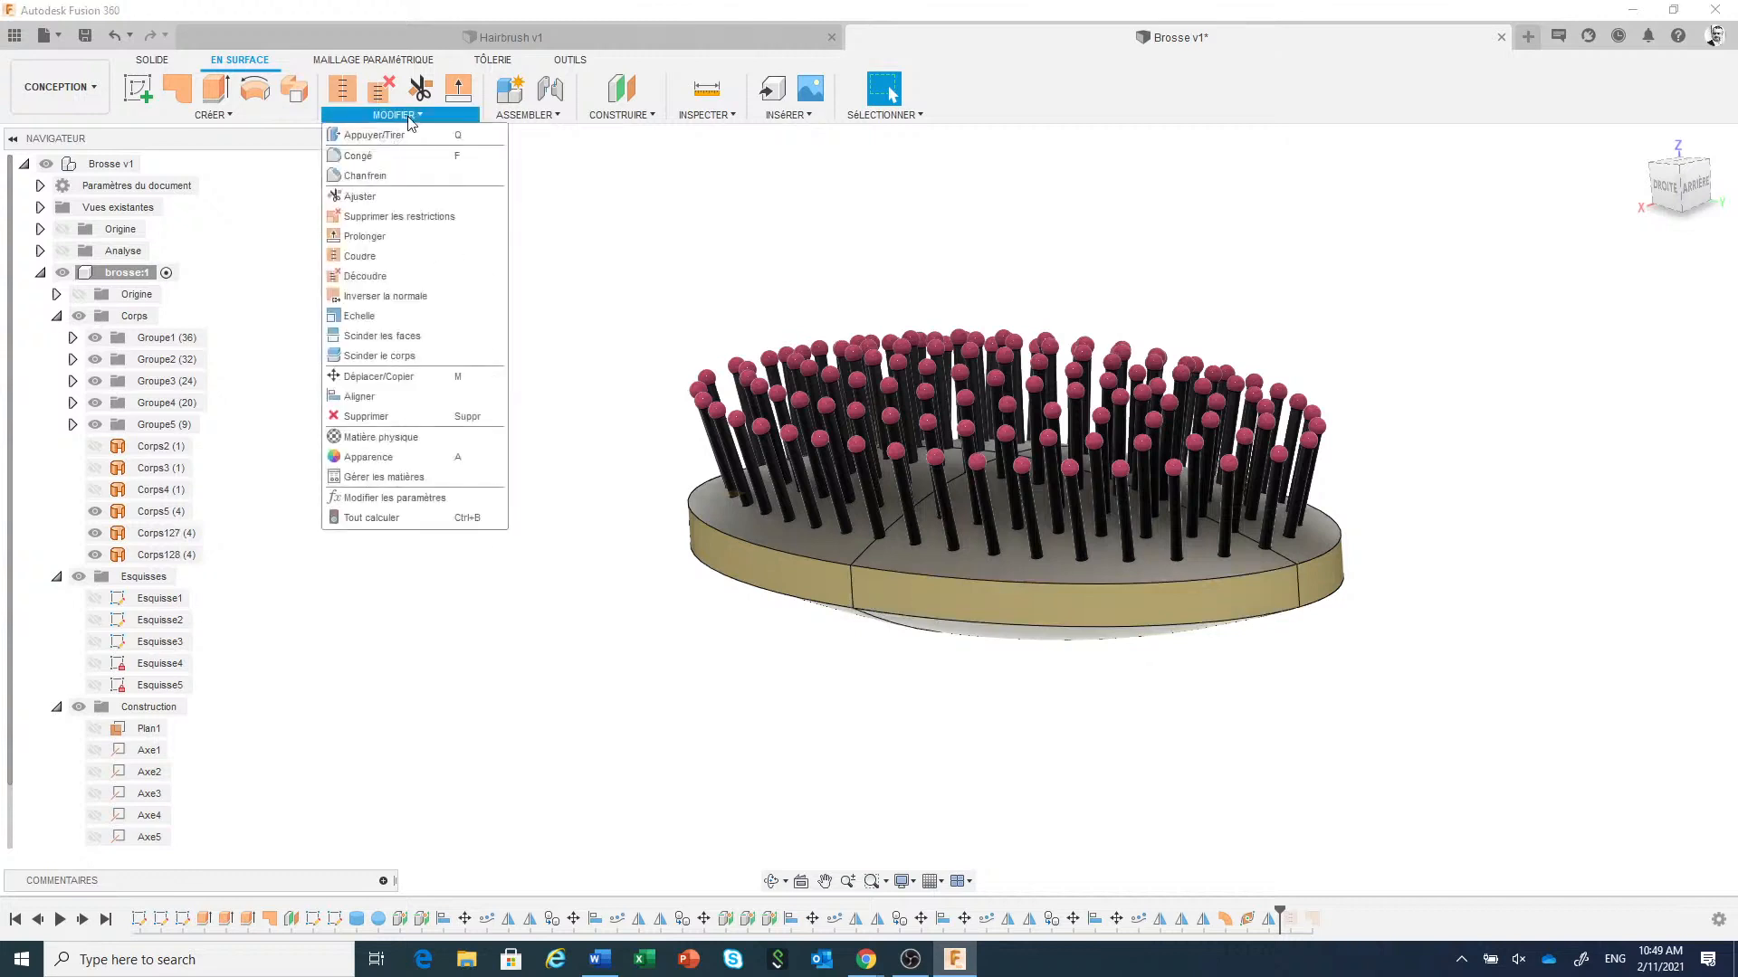
left_click(394, 305)
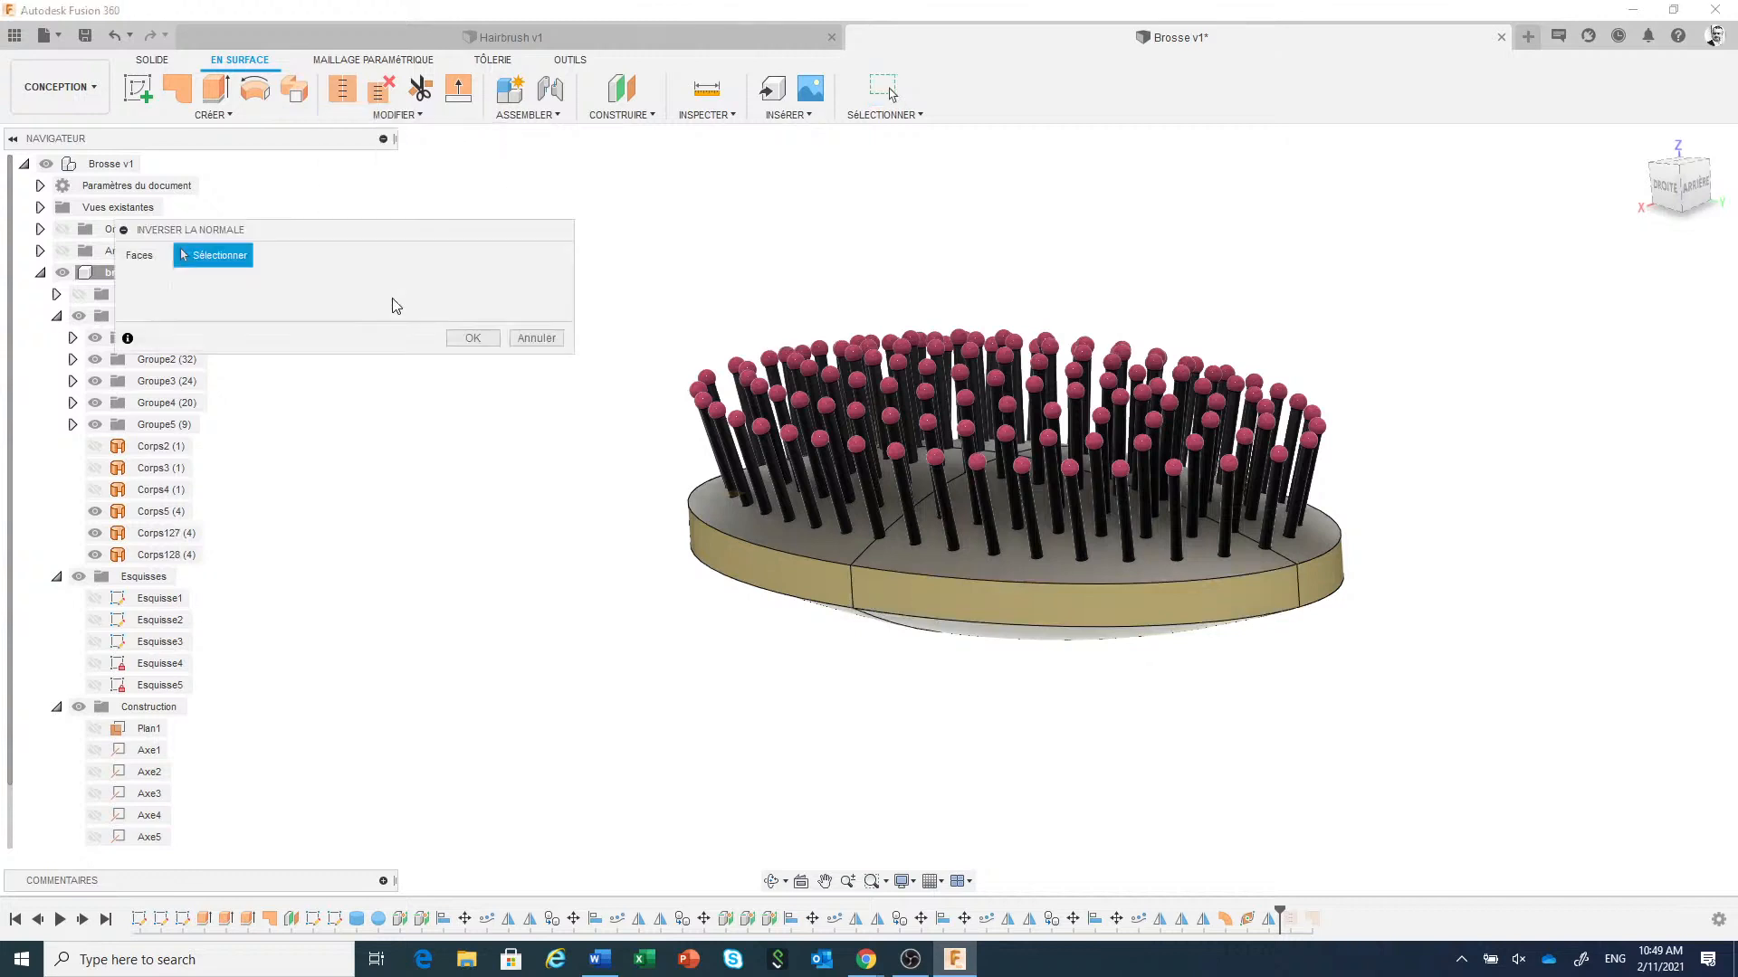
left_click(735, 568)
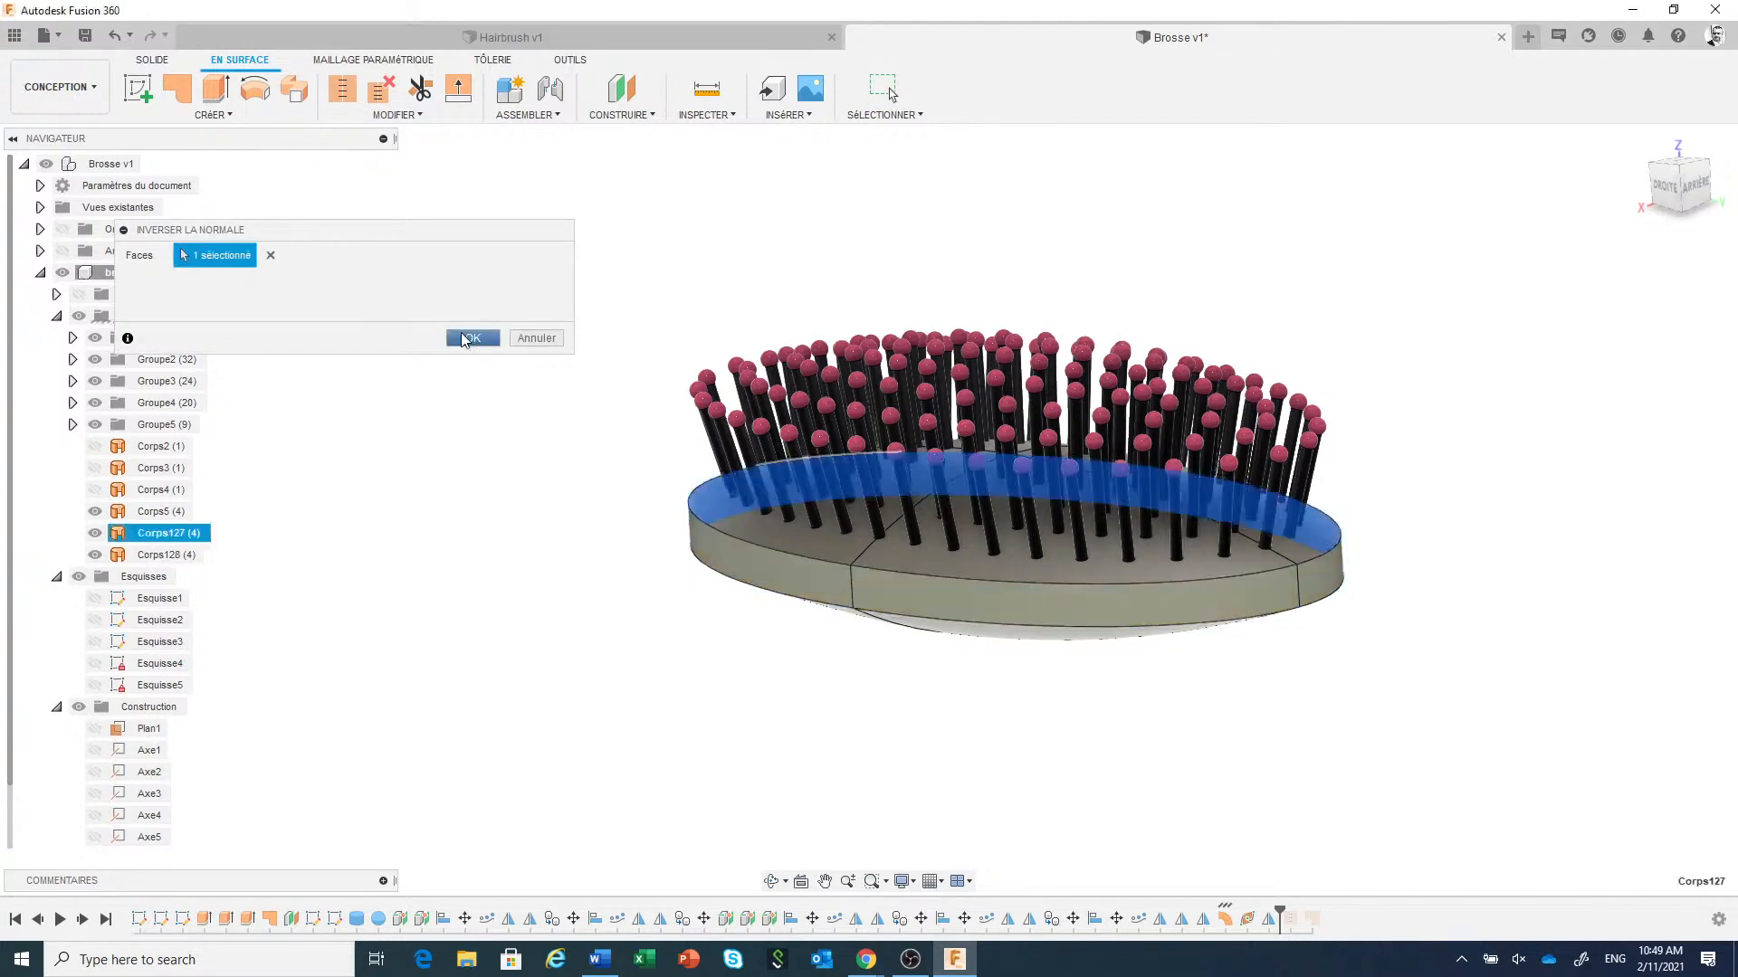
left_click(471, 339)
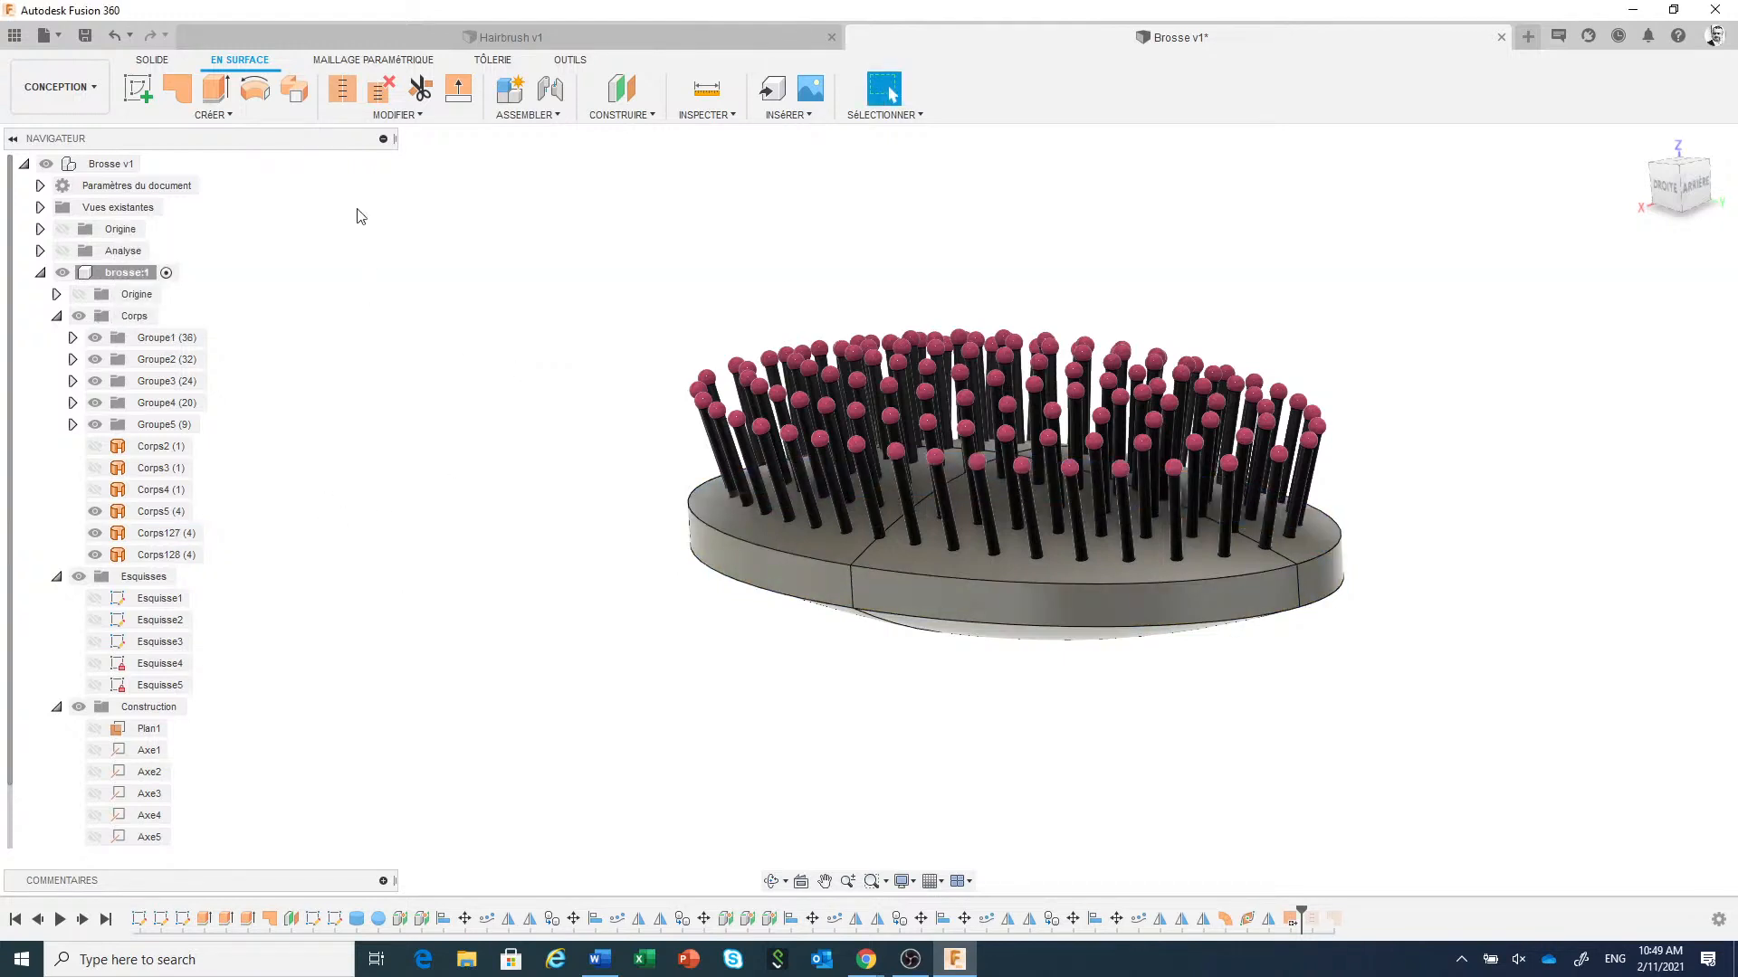
Thicken Corps5, Corps127 and Corps128 by -3 mm on one side into a new body and check it with the section analysis.
left_click(215, 115)
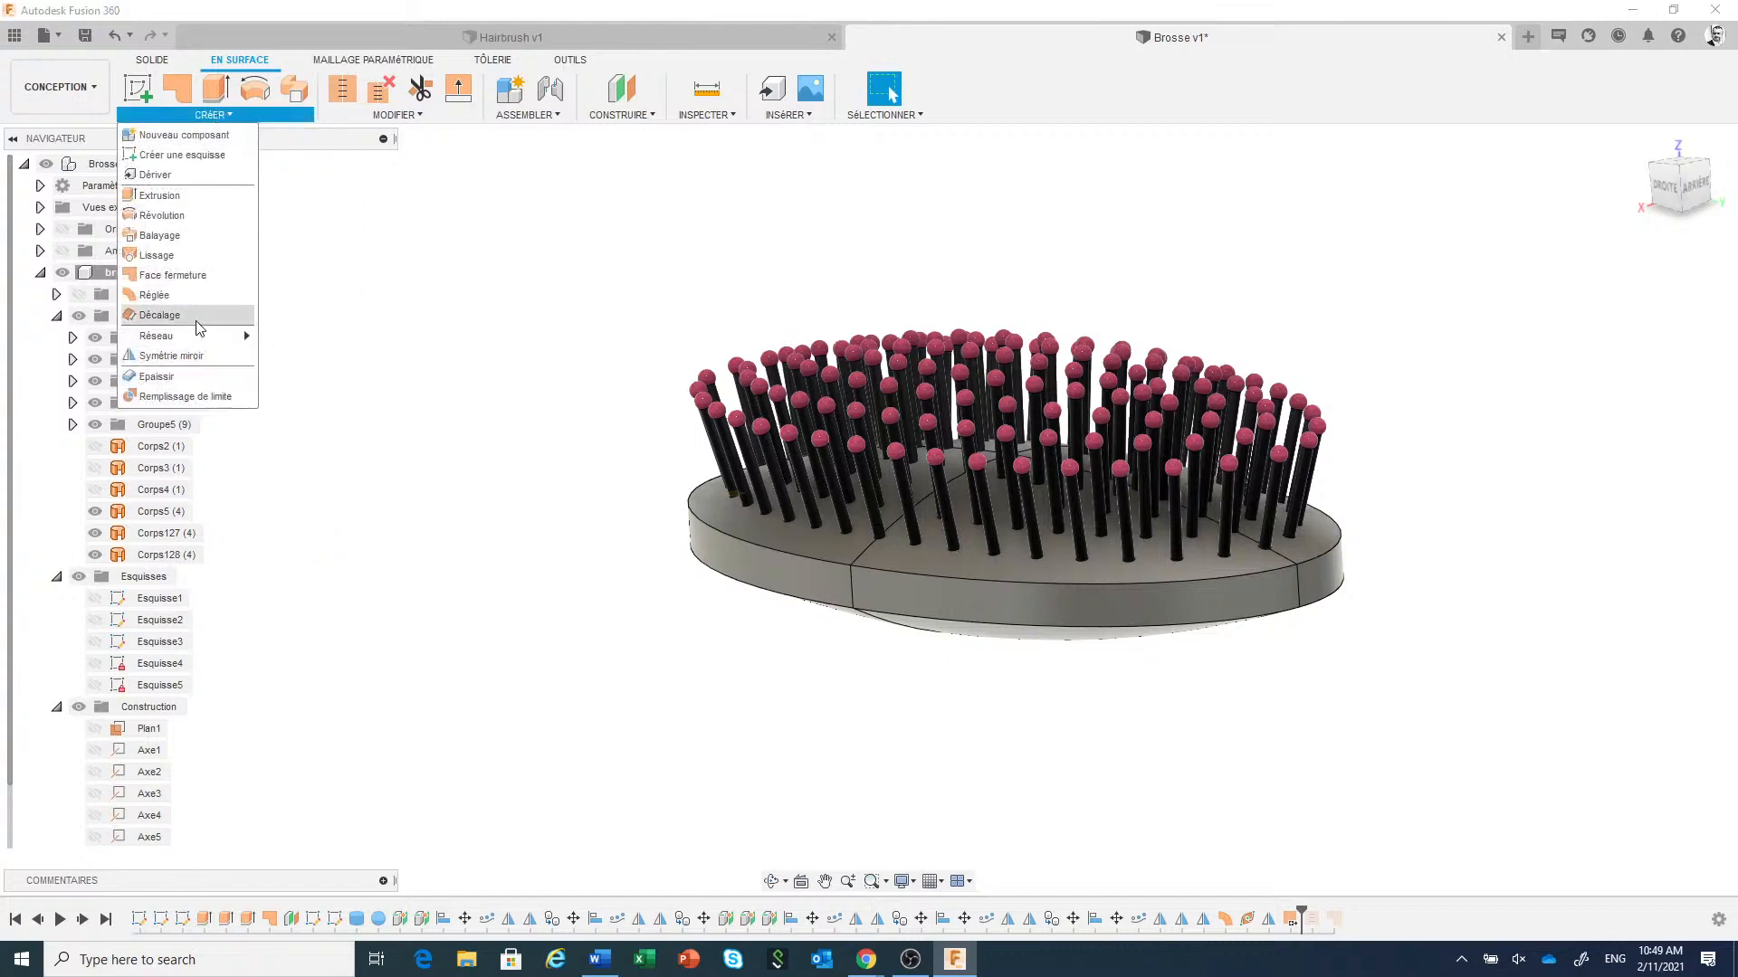
left_click(190, 378)
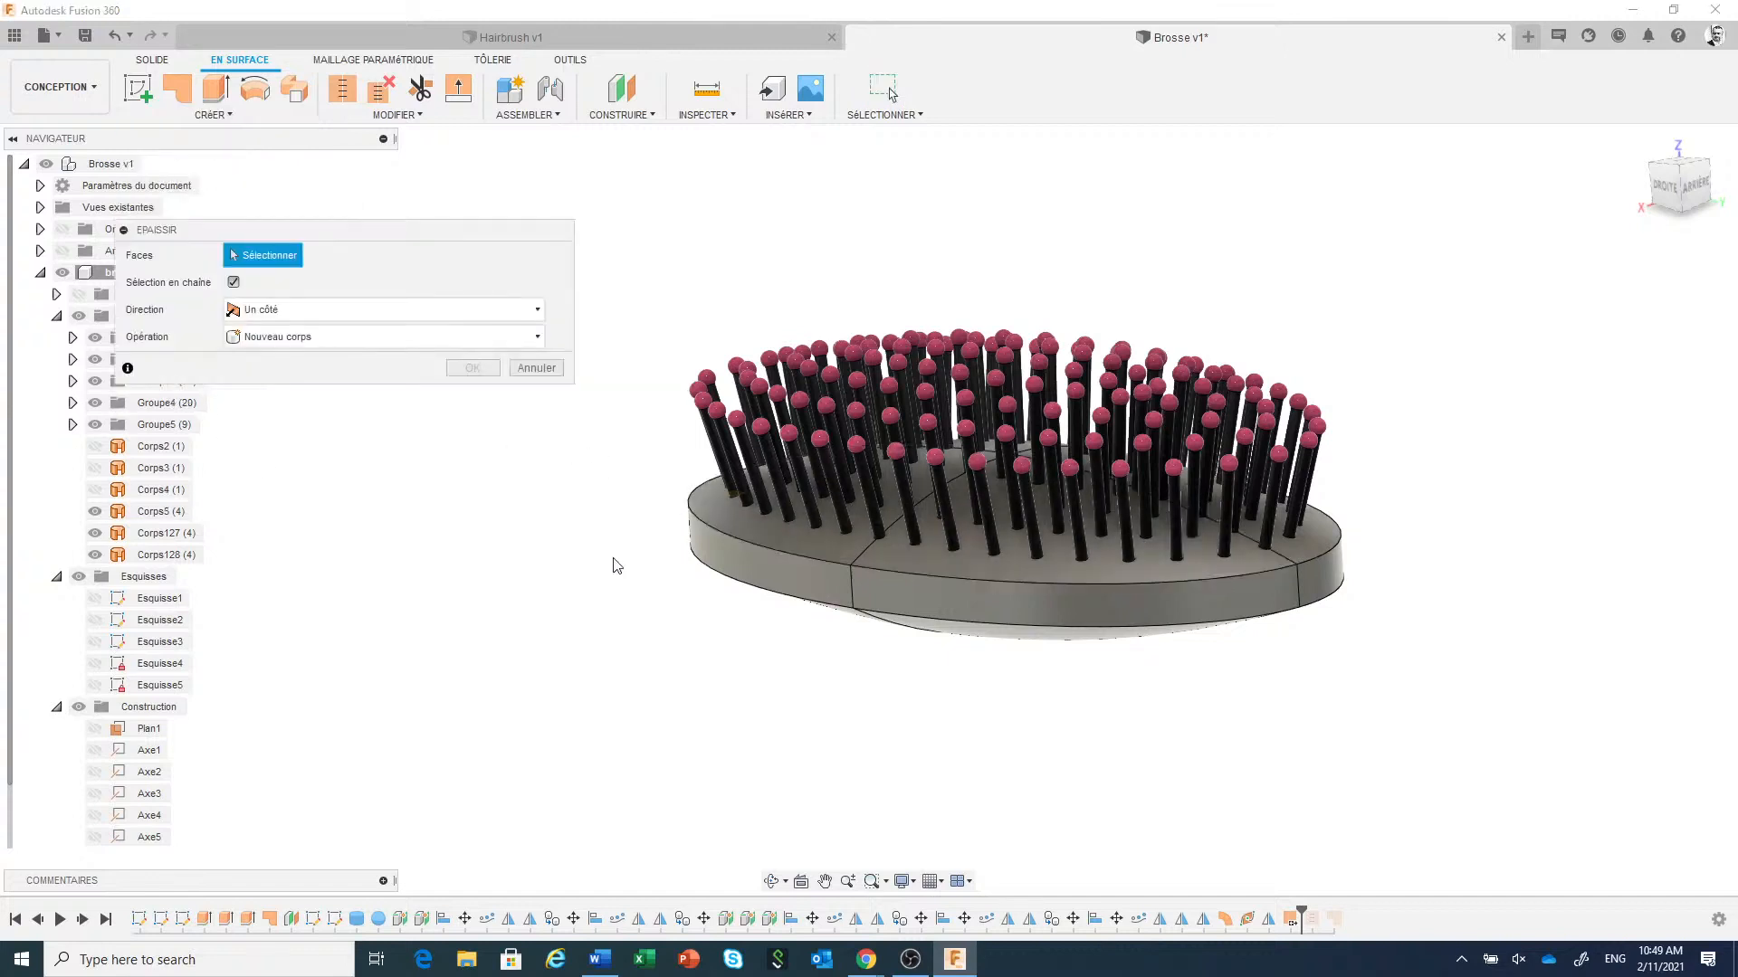
left_click(163, 512)
left_click(168, 534)
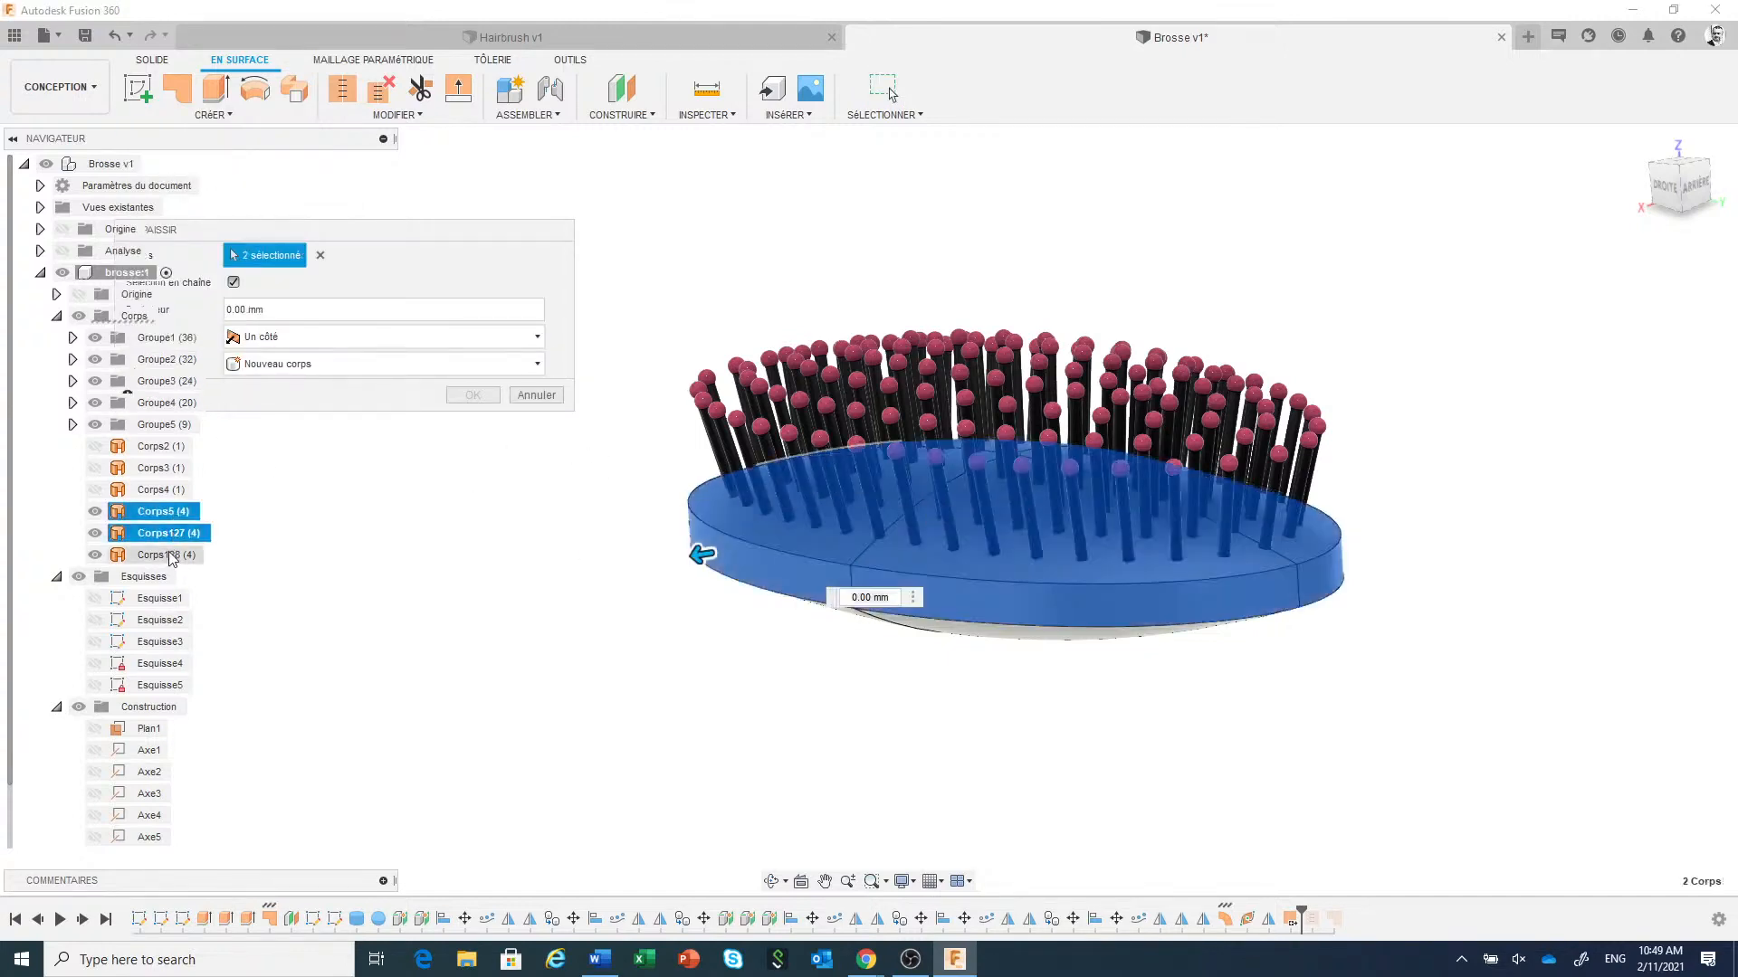
left_click(172, 556)
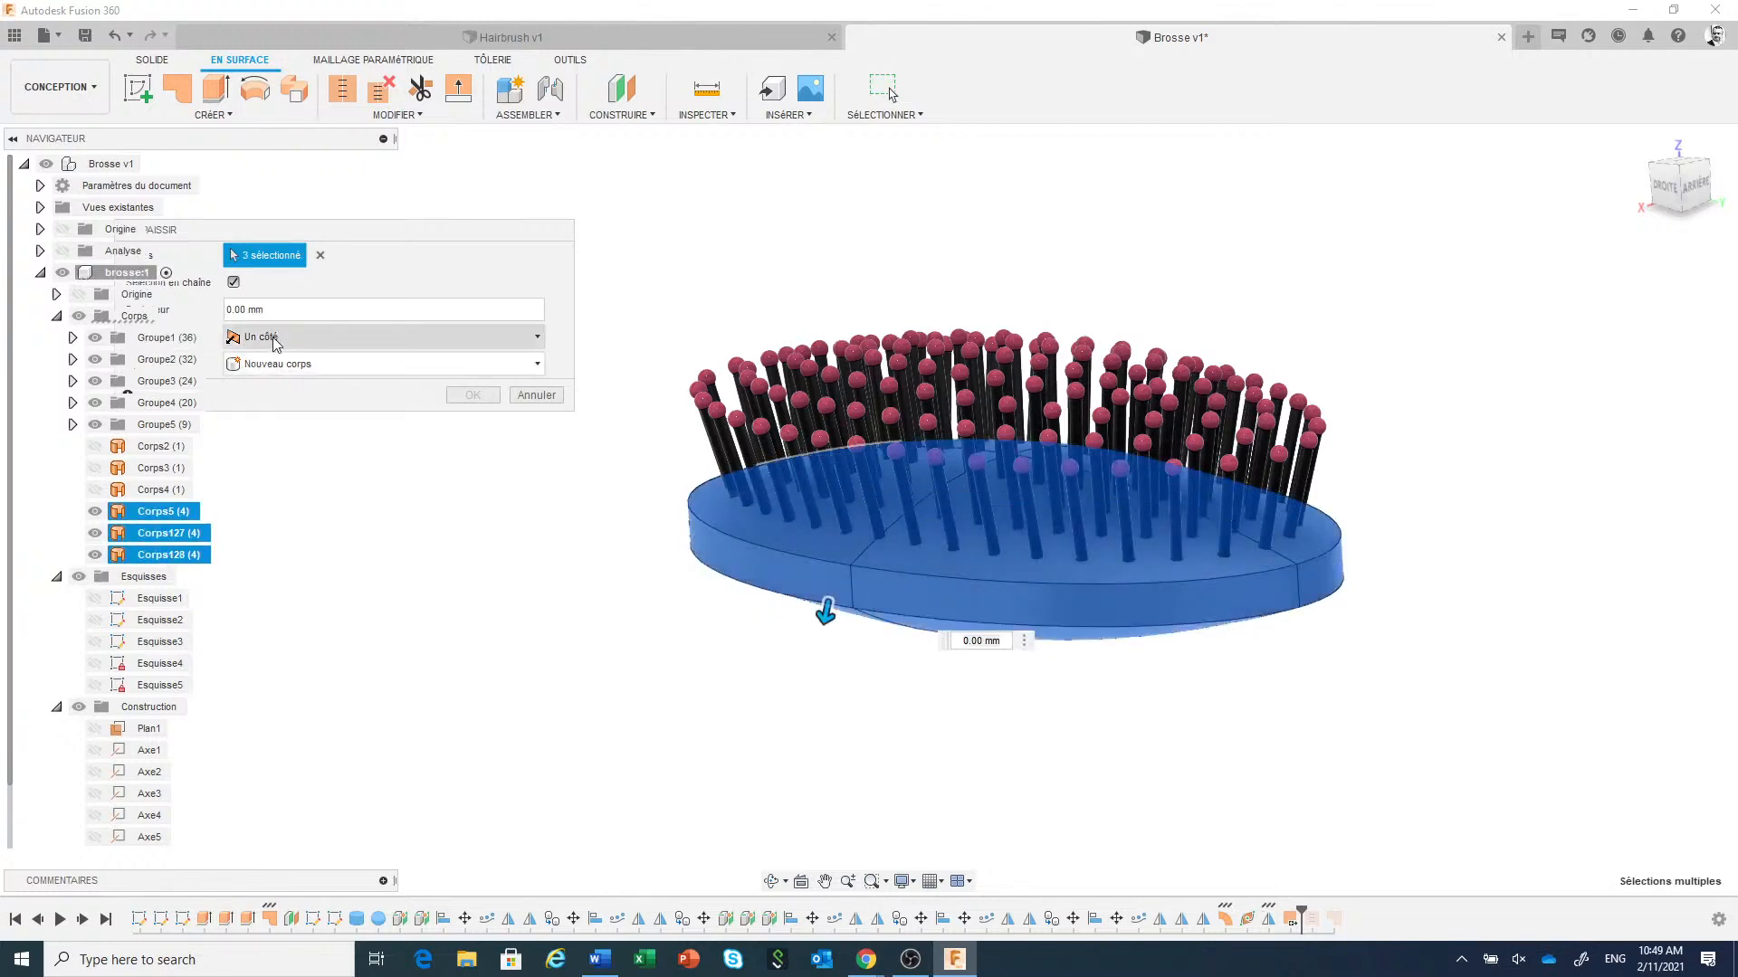
left_click_drag(247, 309, 214, 307)
type("-")
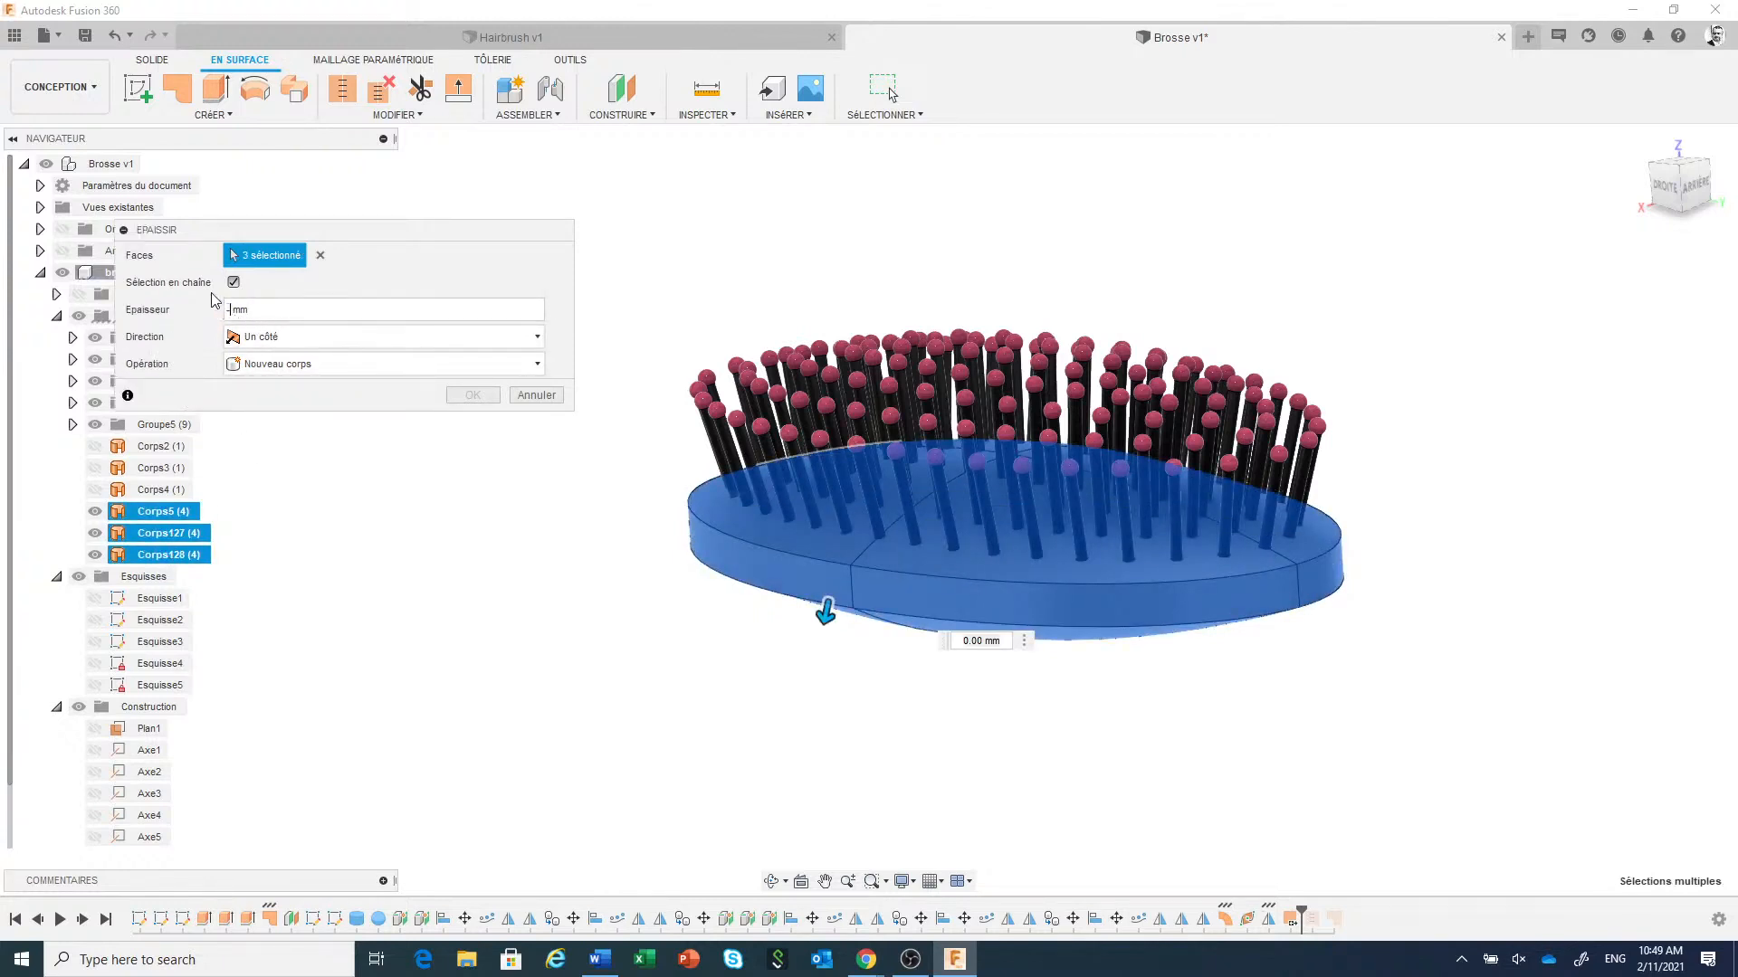
type("3")
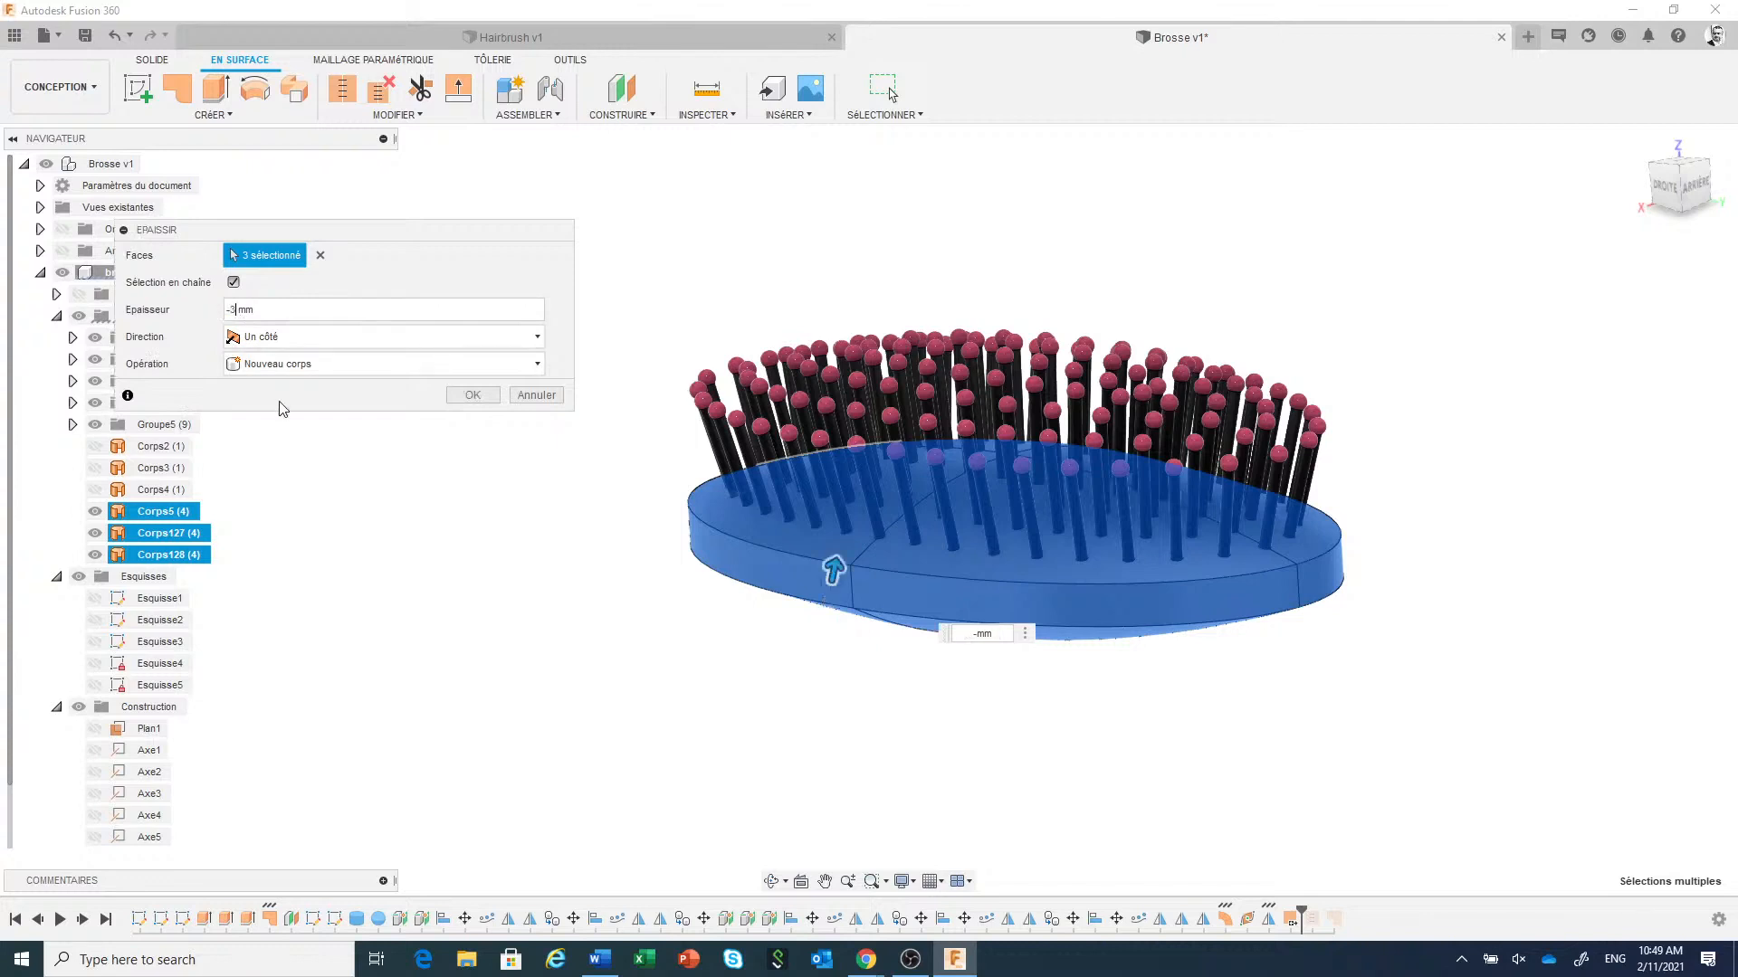
left_click(471, 396)
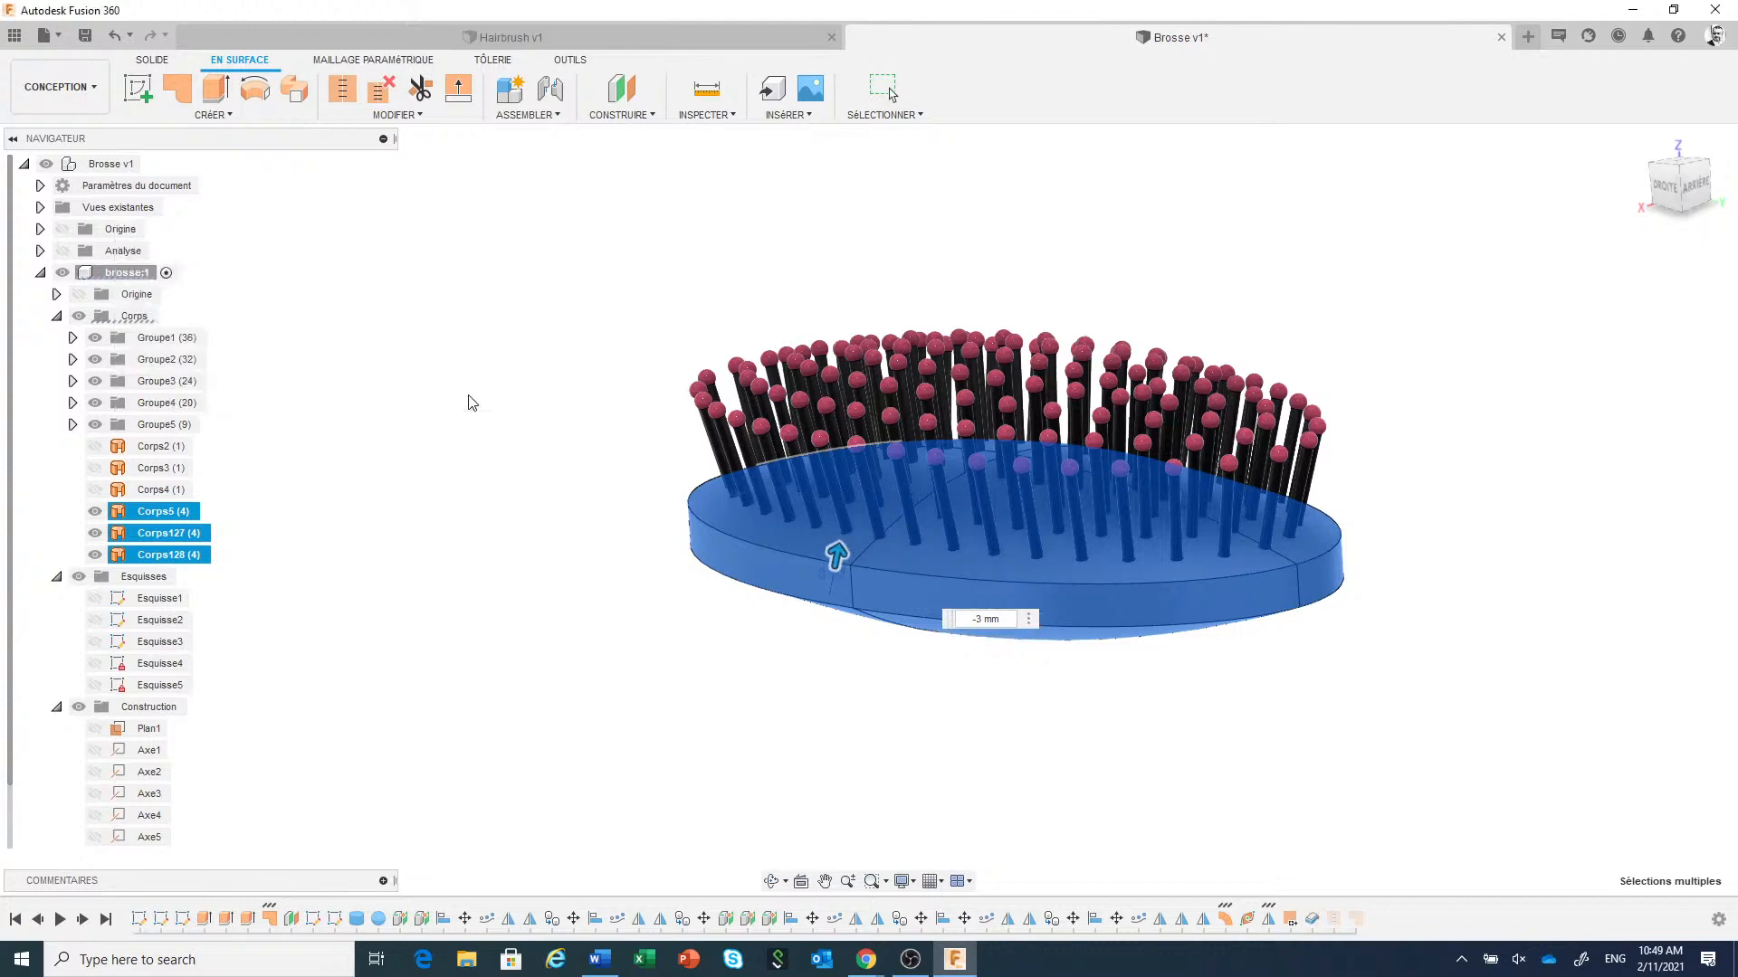
key("Return")
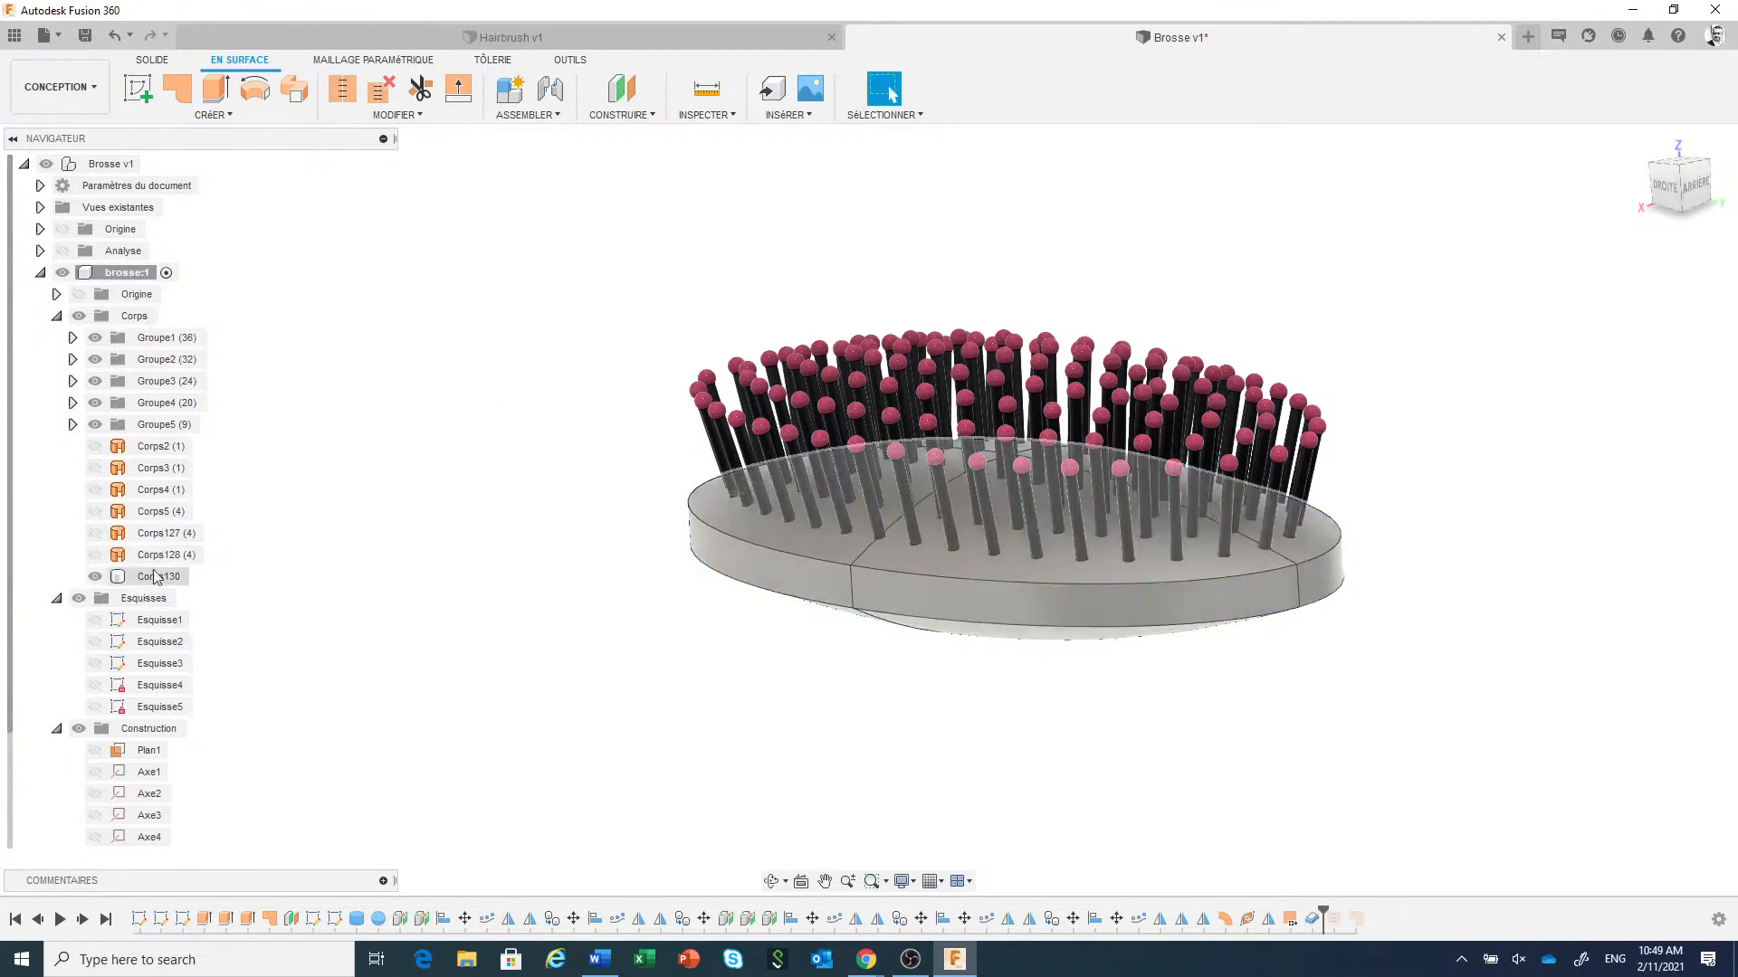
left_click(61, 251)
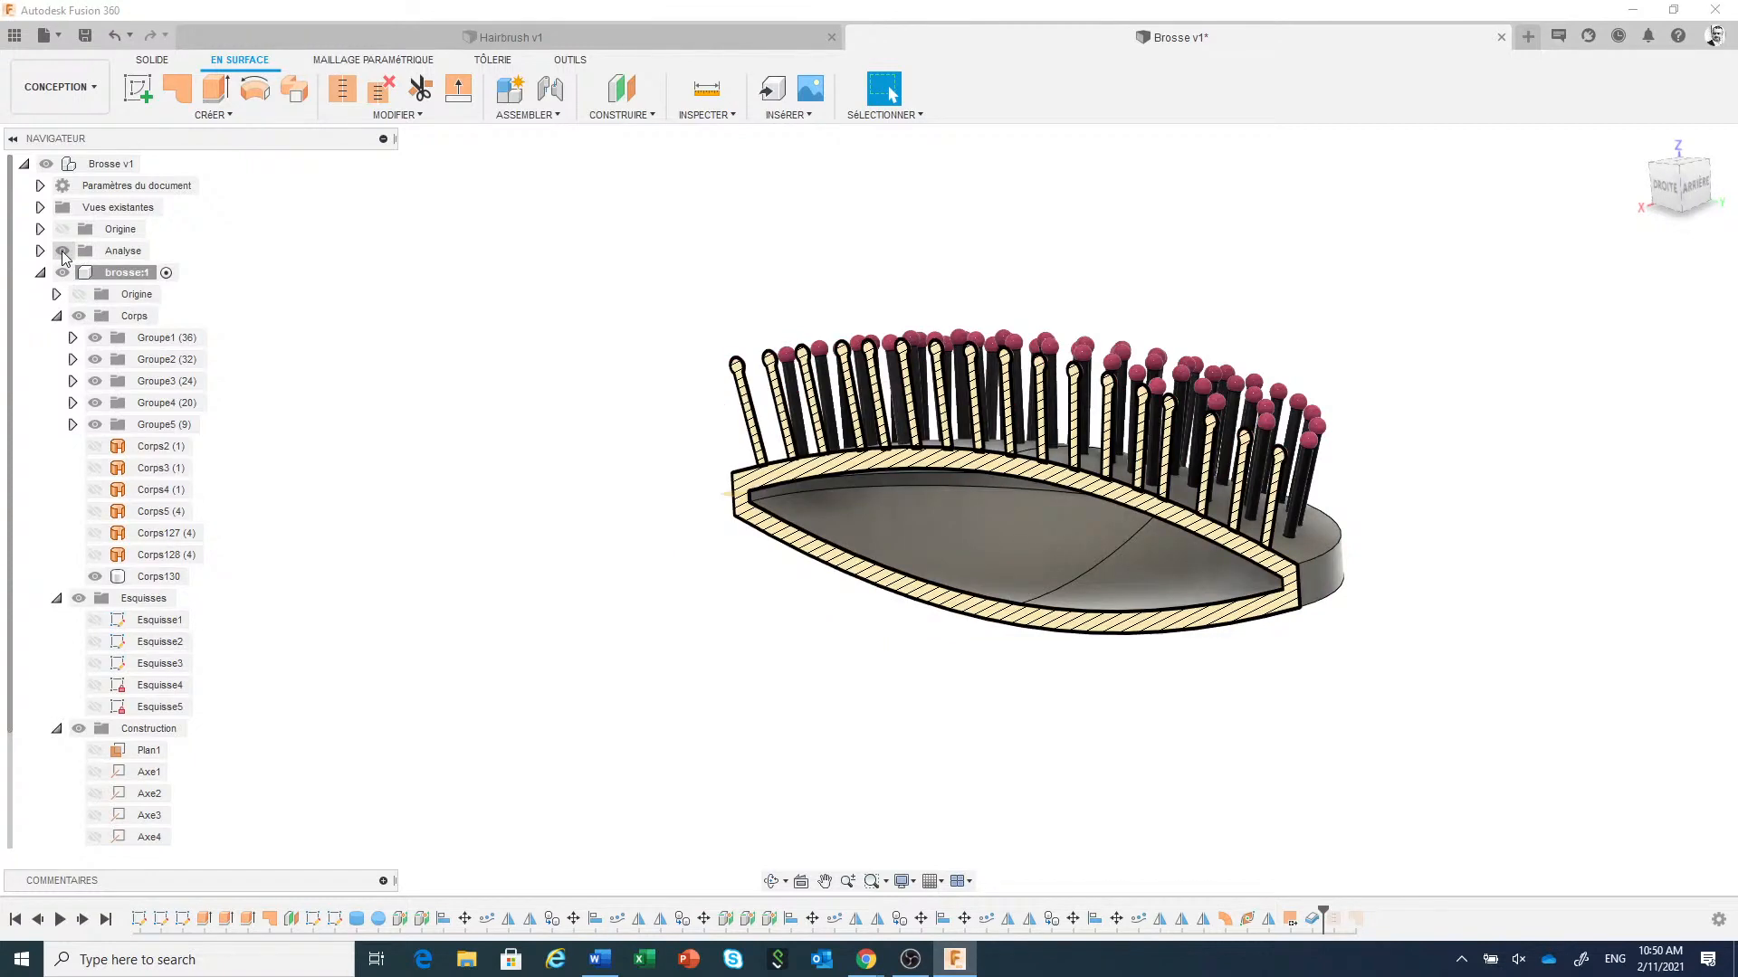
left_click(61, 250)
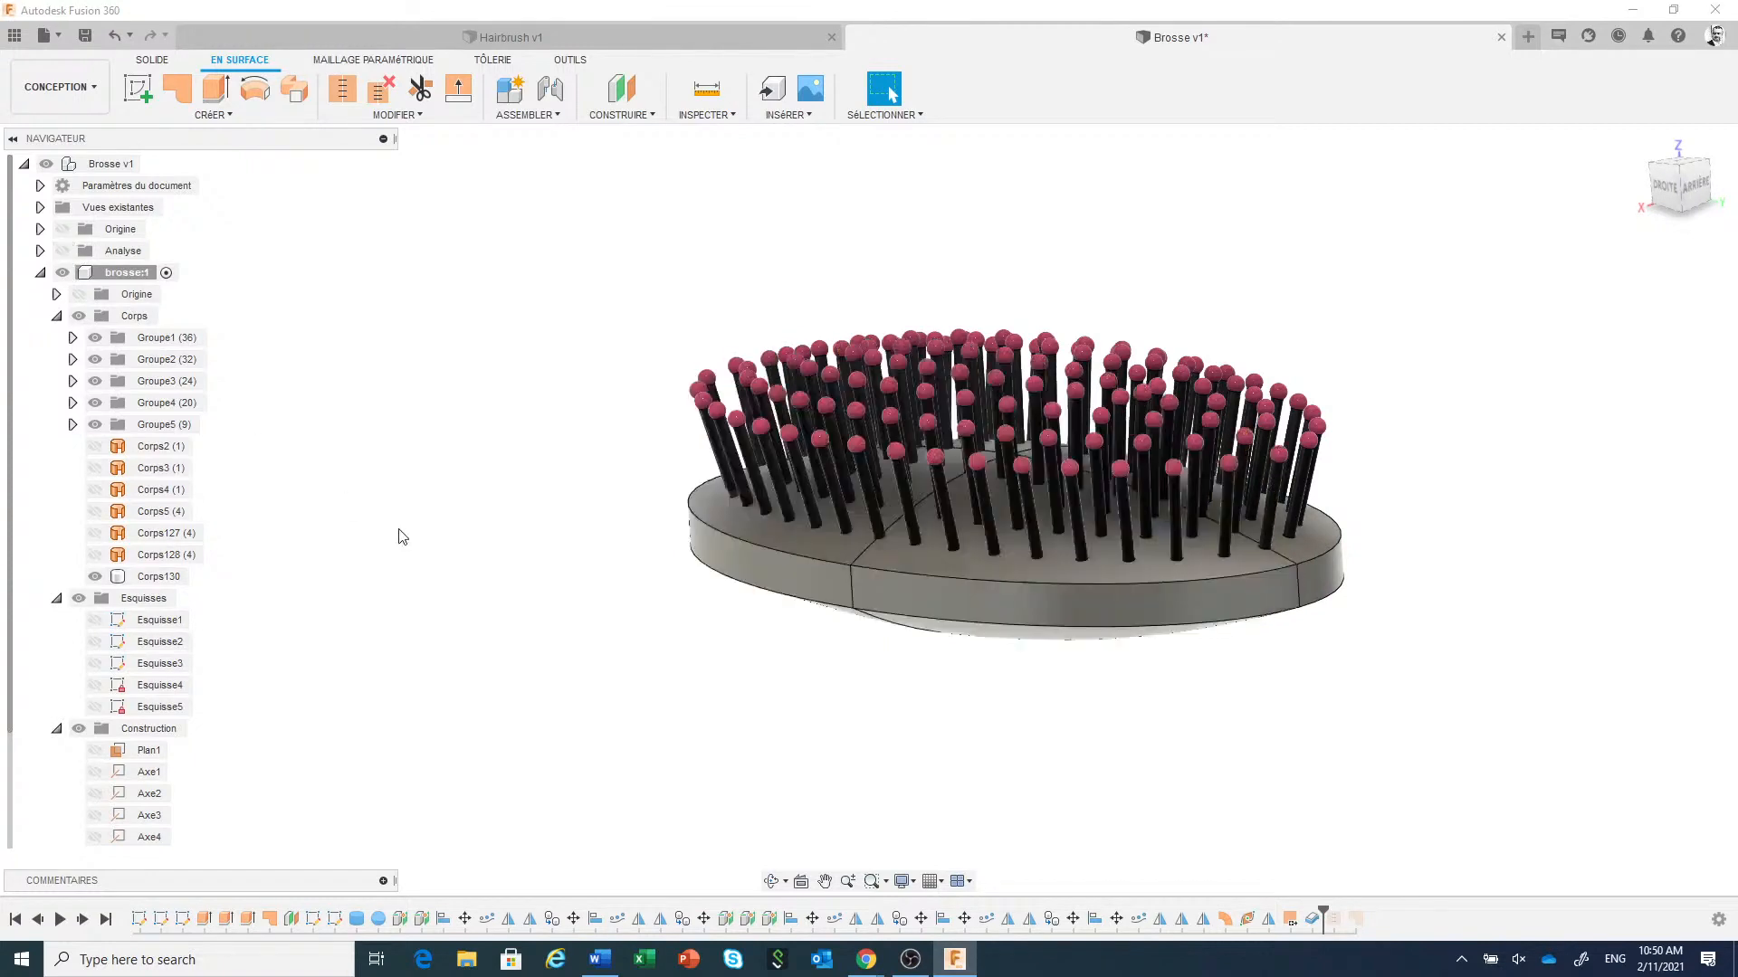
Fillet all upper and lower rim edges of the brush head with a constant 1 mm radius.
scroll(1213, 665, "up", 2)
left_click(1138, 570)
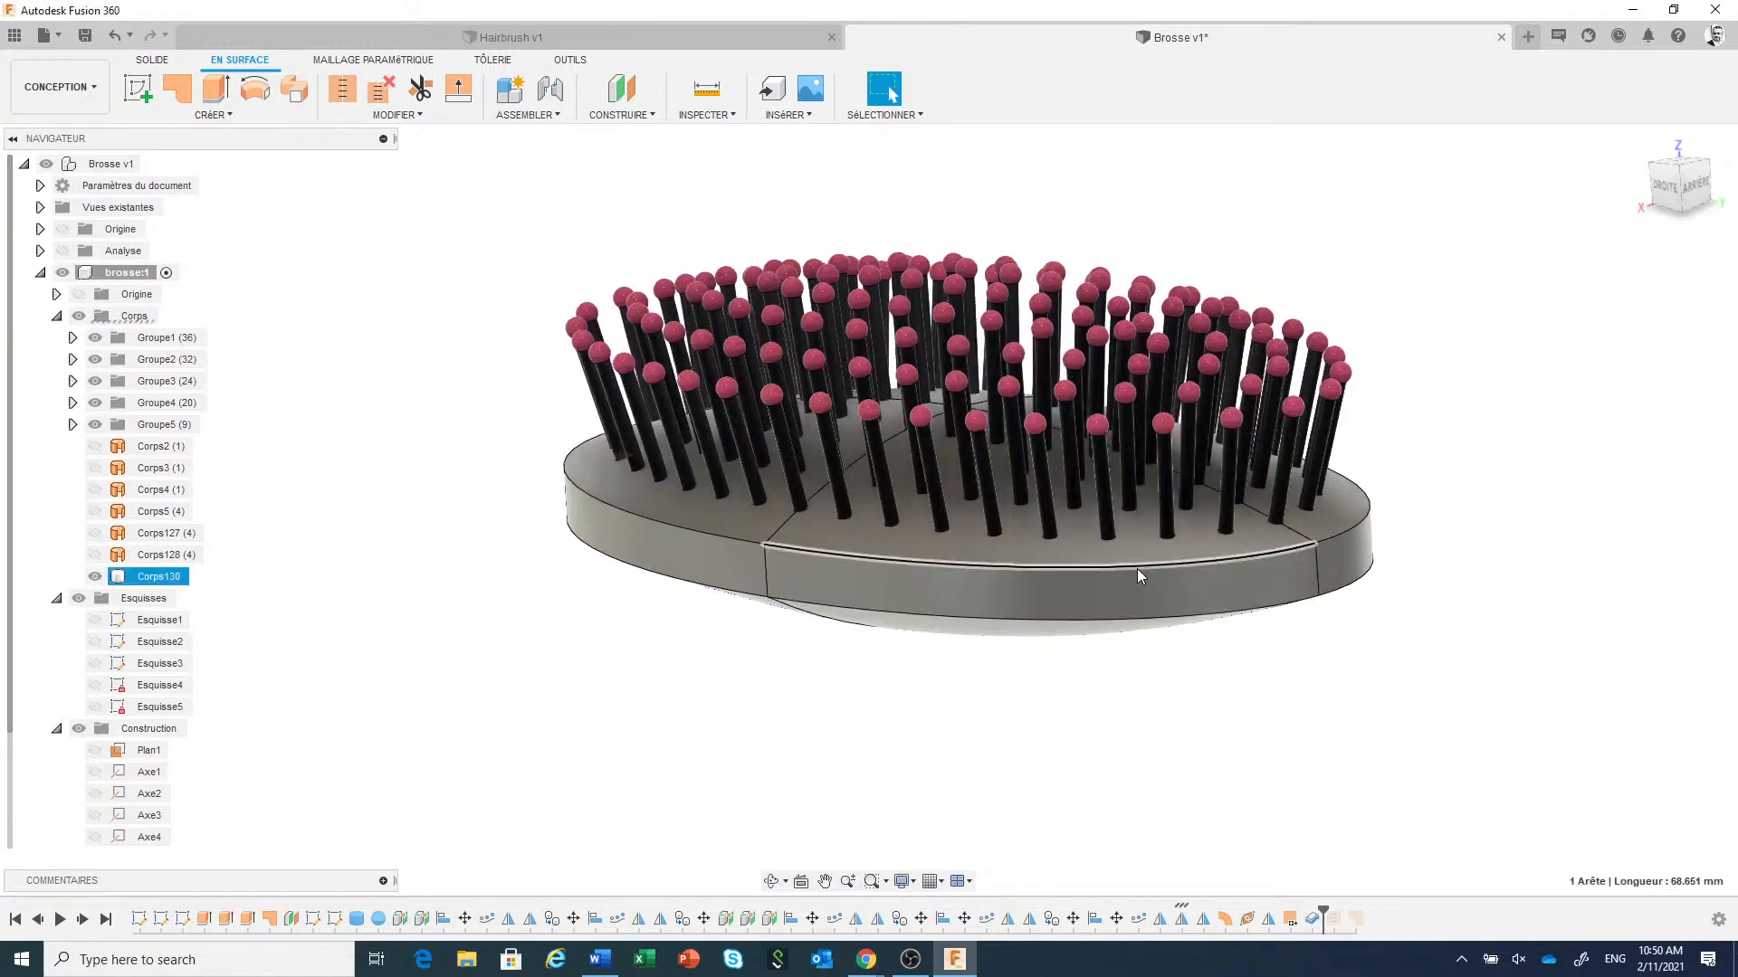
right_click(1136, 568)
left_click(1115, 663)
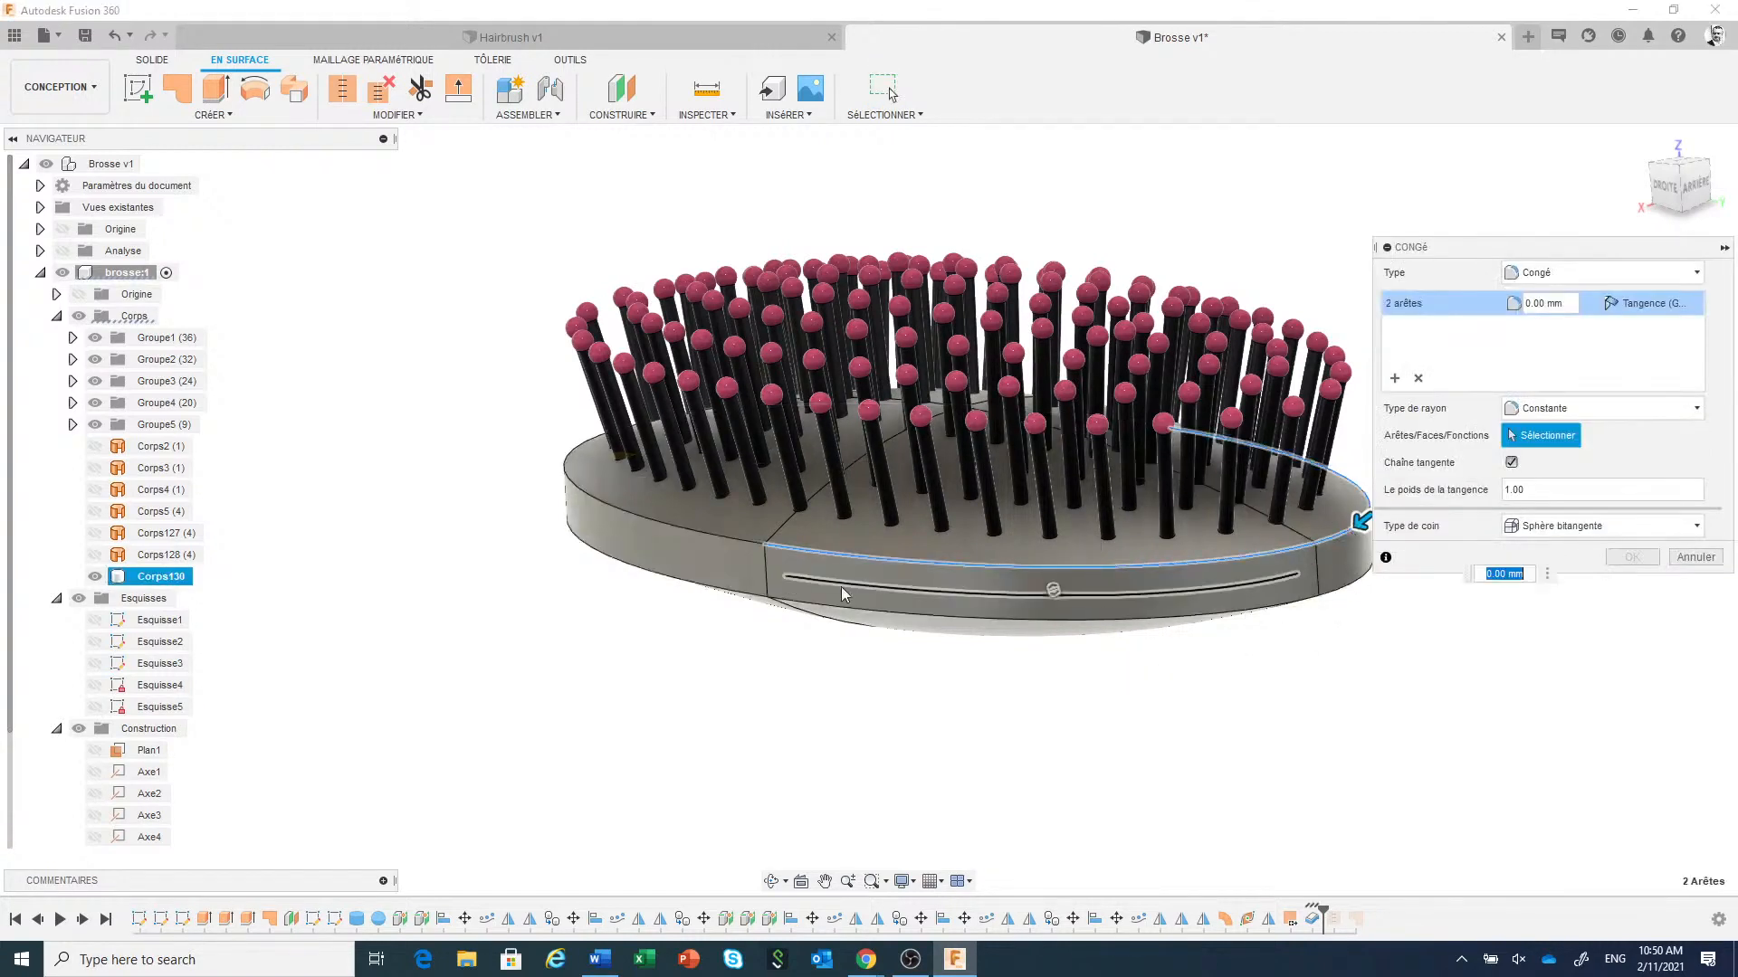
left_click(717, 537)
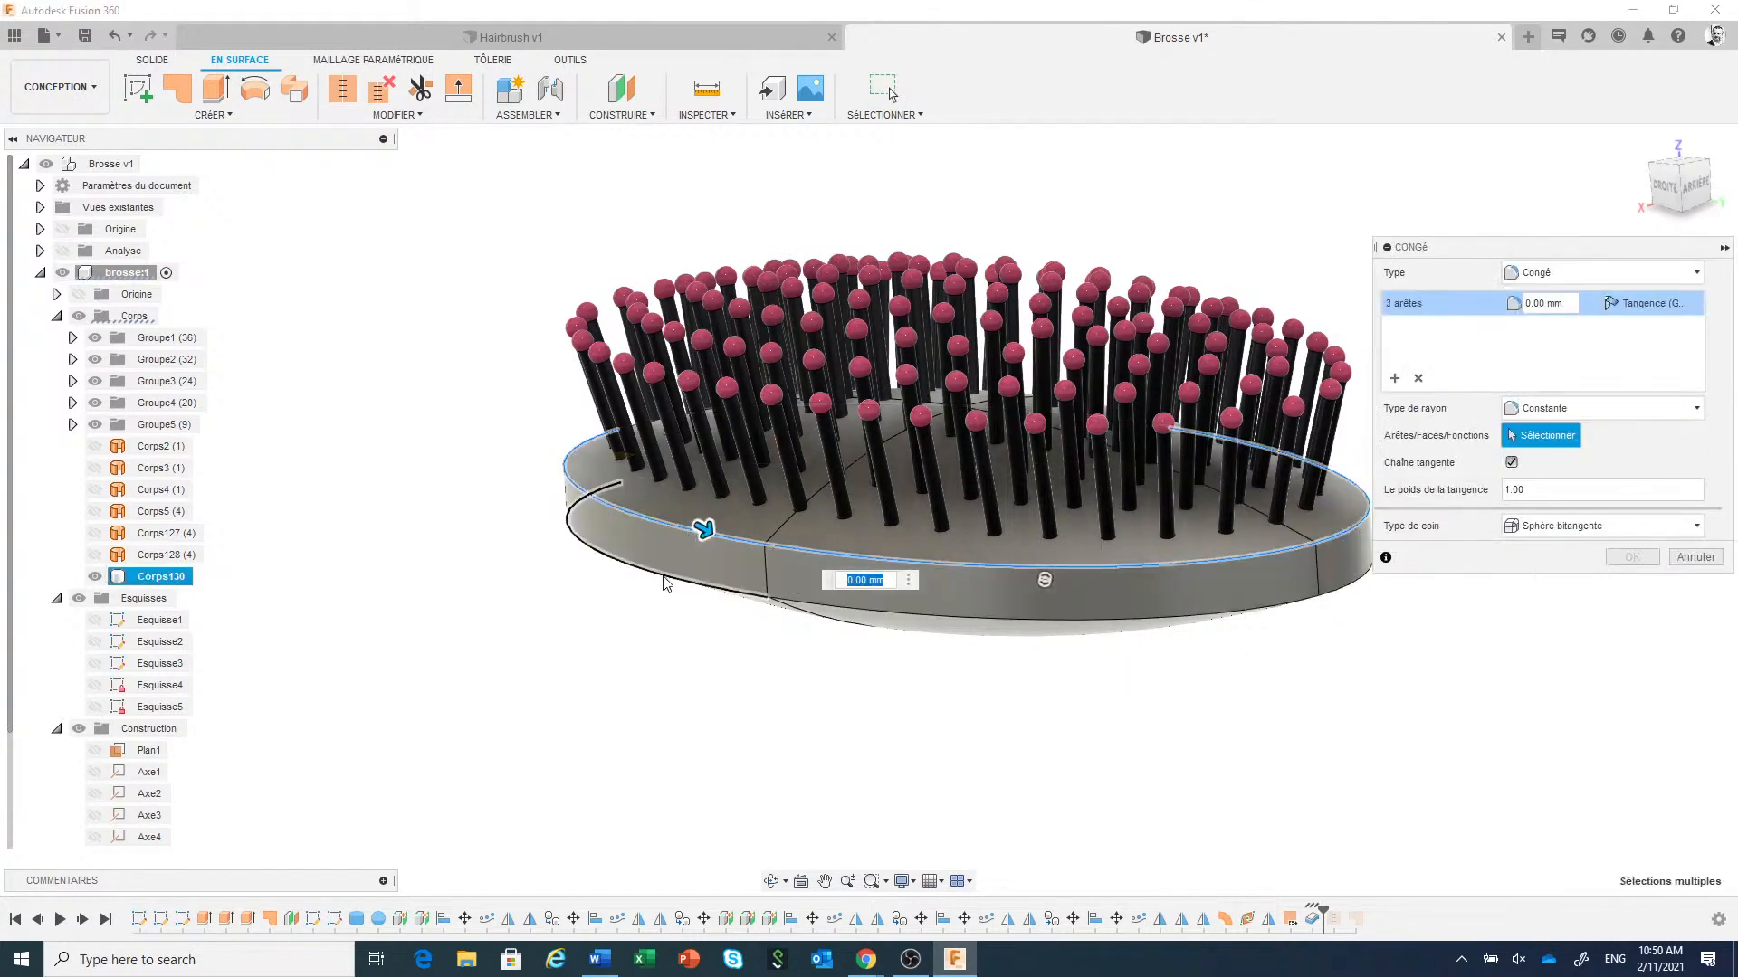
left_click(1027, 626)
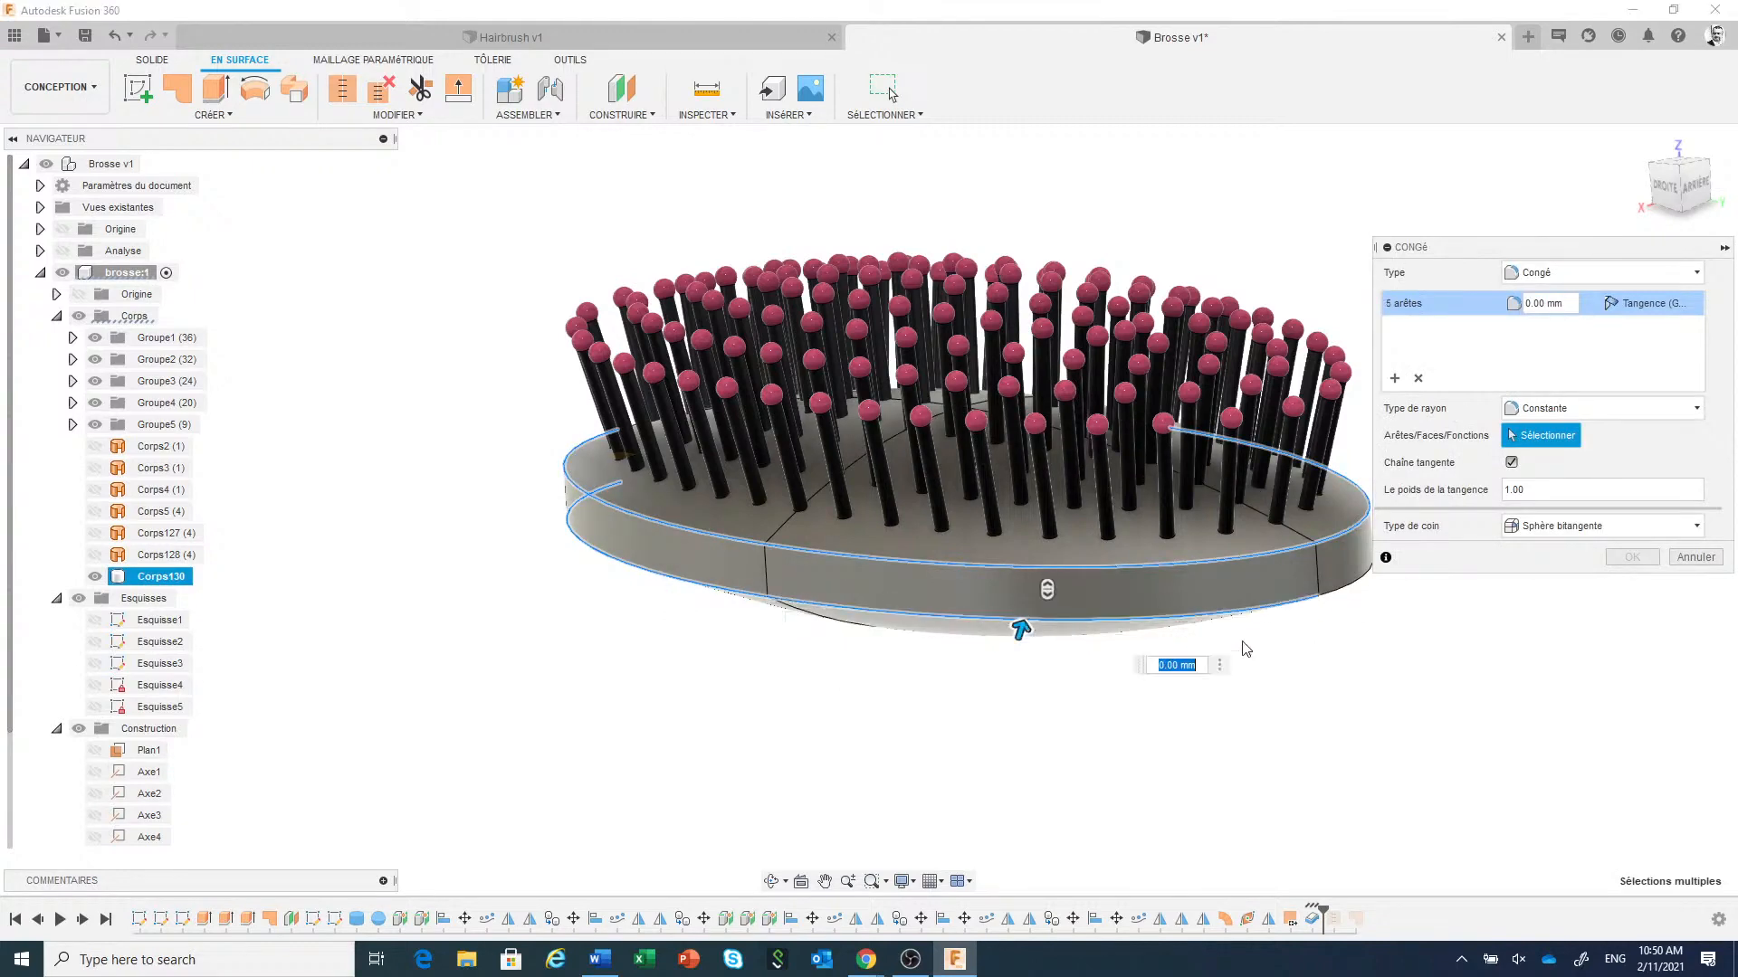
left_click(1347, 590)
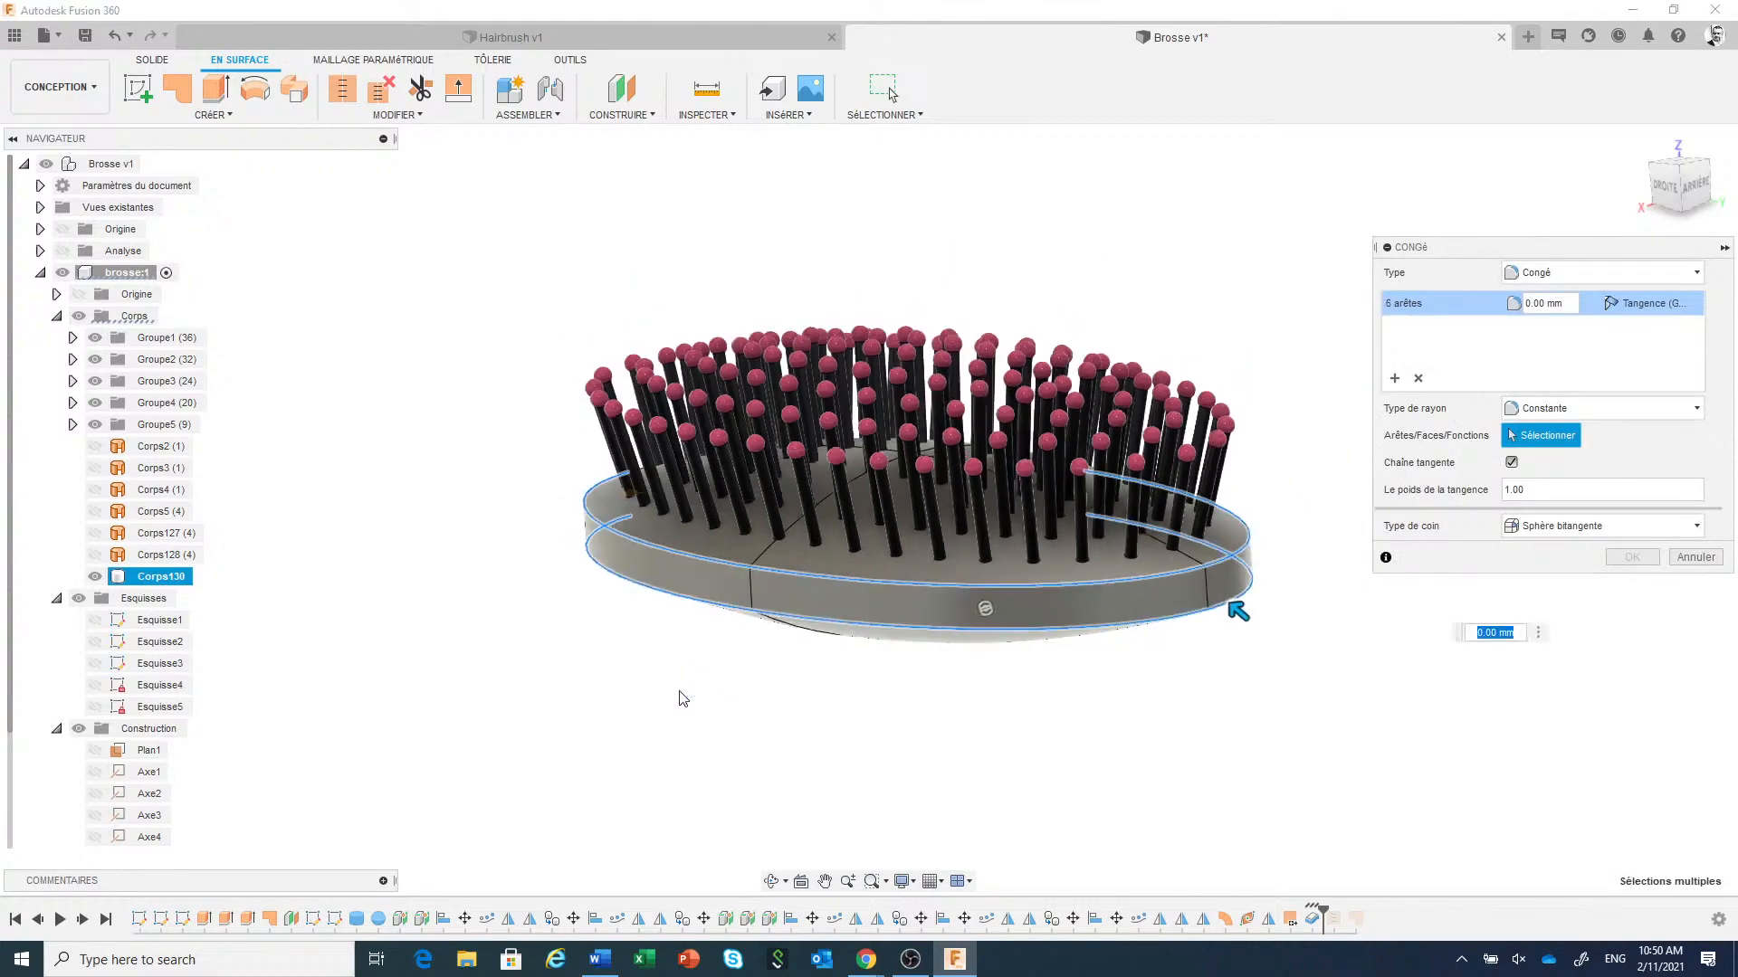
mouse_move(683, 699)
middle_mouse_down("shift")
mouse_move(841, 722)
mouse_move(962, 764)
mouse_move(957, 794)
middle_mouse_up("shift")
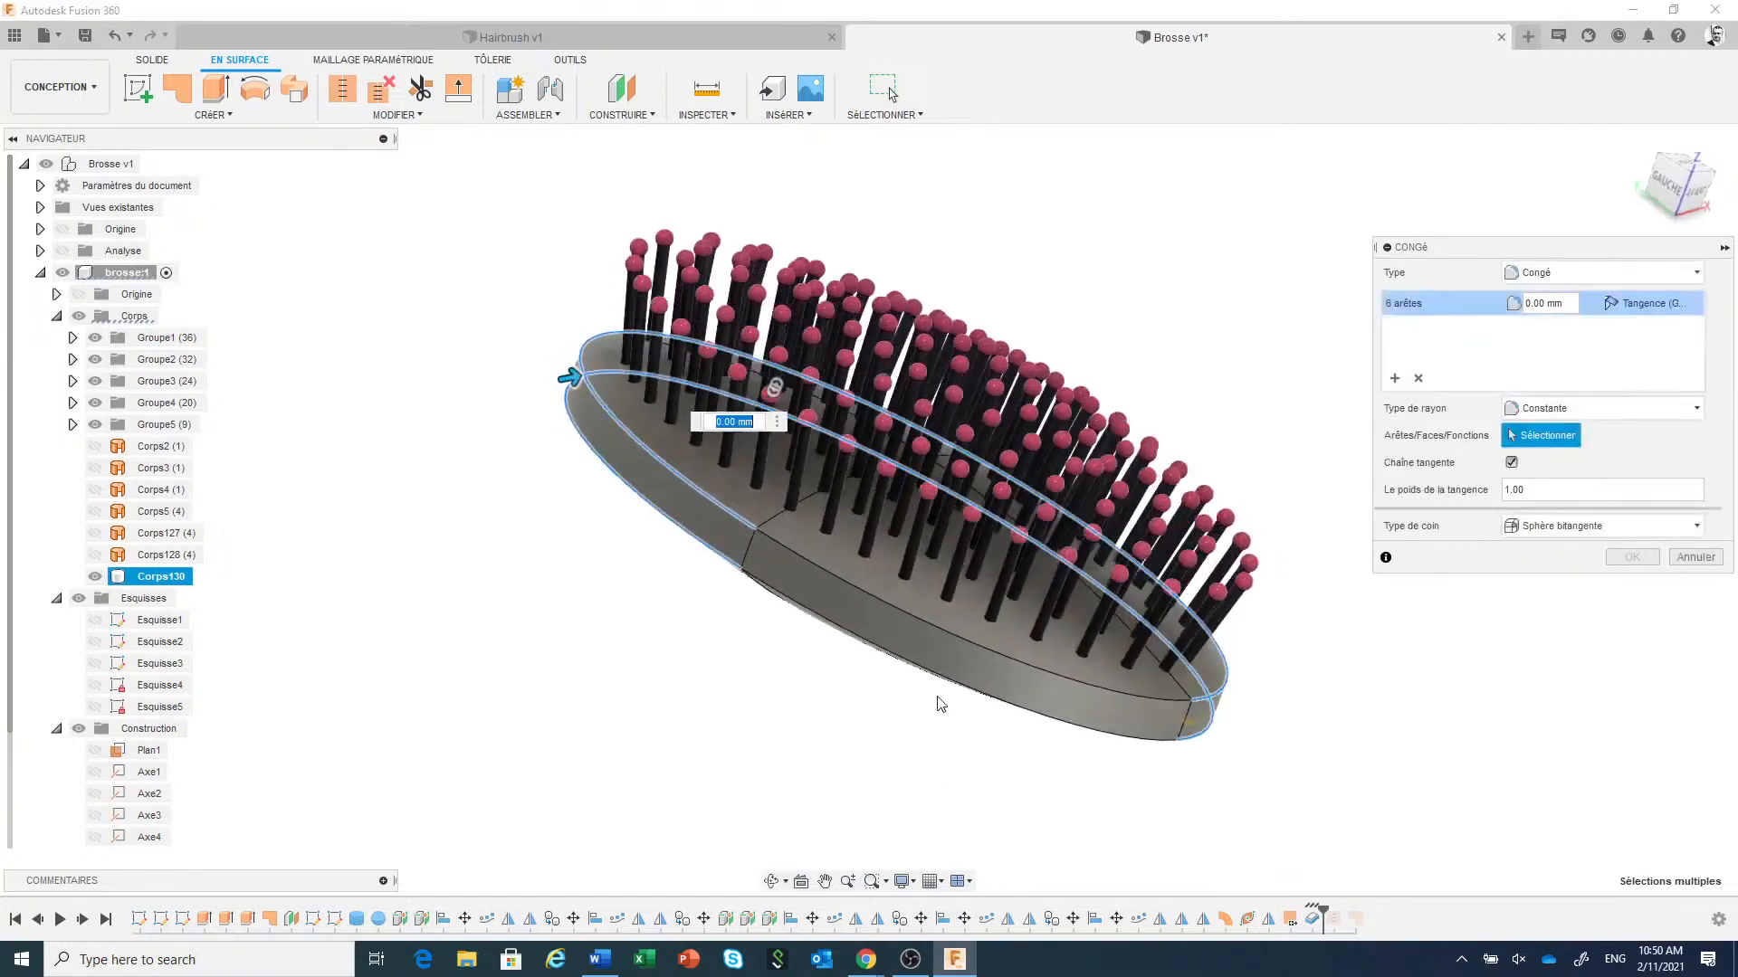
left_click(965, 650)
left_click(945, 688)
mouse_move(881, 736)
middle_mouse_down("shift")
mouse_move(721, 639)
mouse_move(665, 650)
middle_mouse_up("shift")
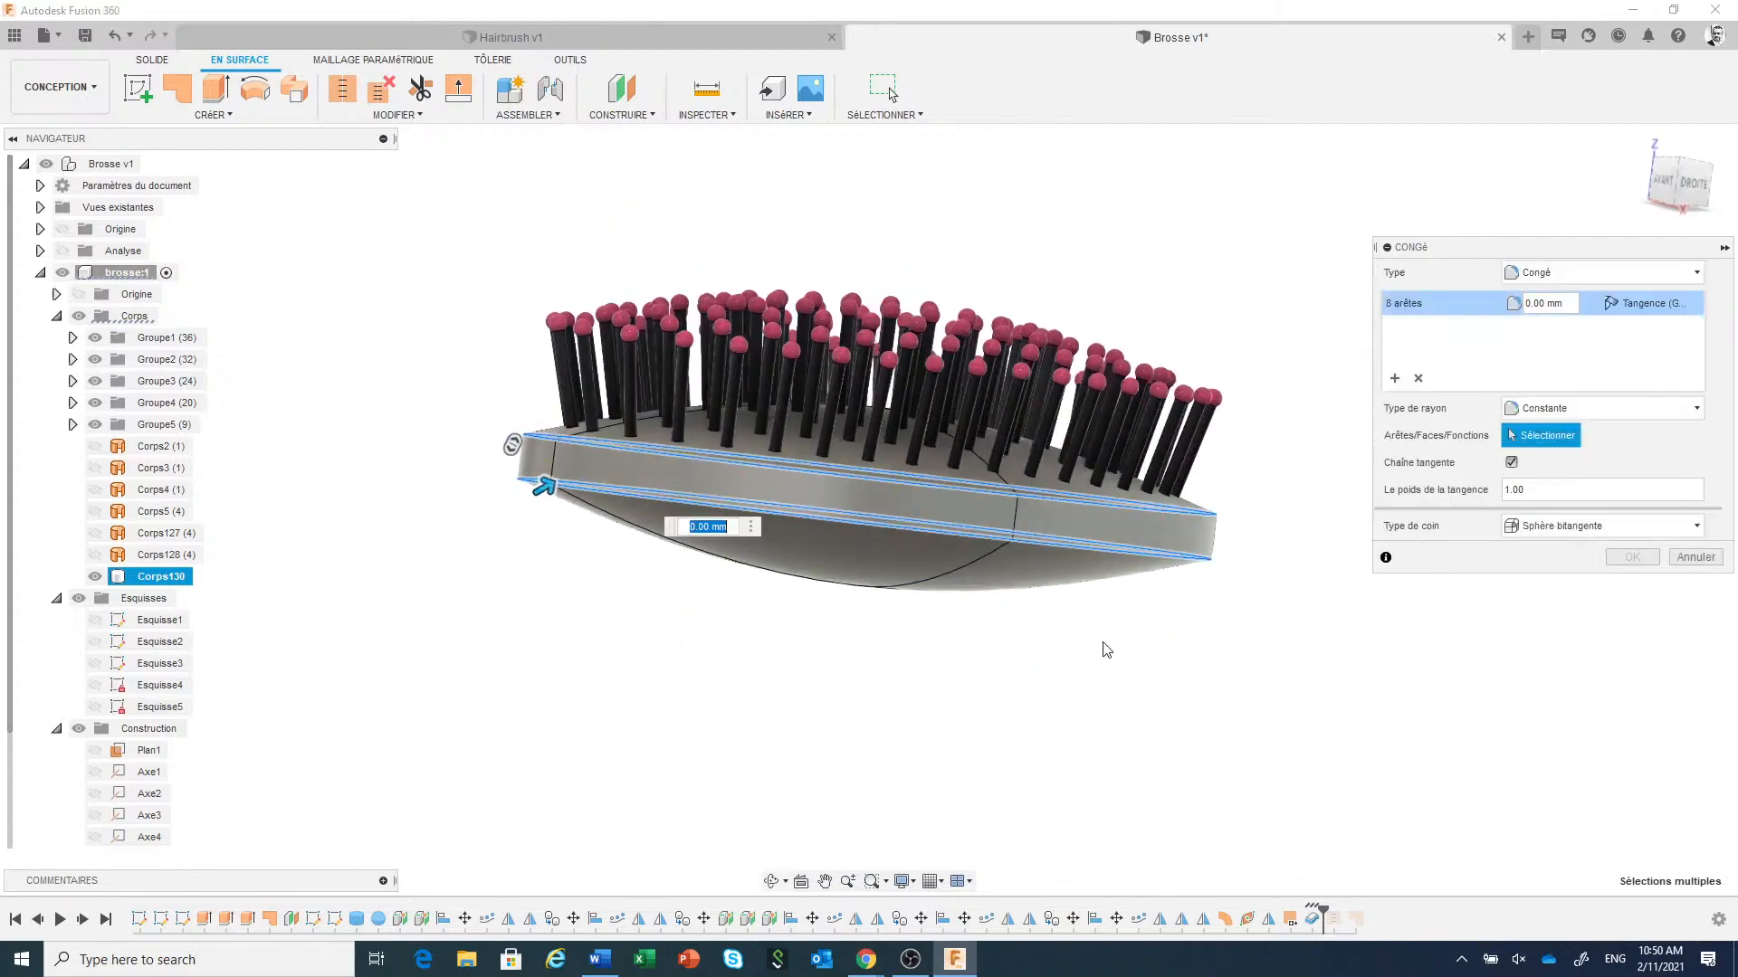
type("1")
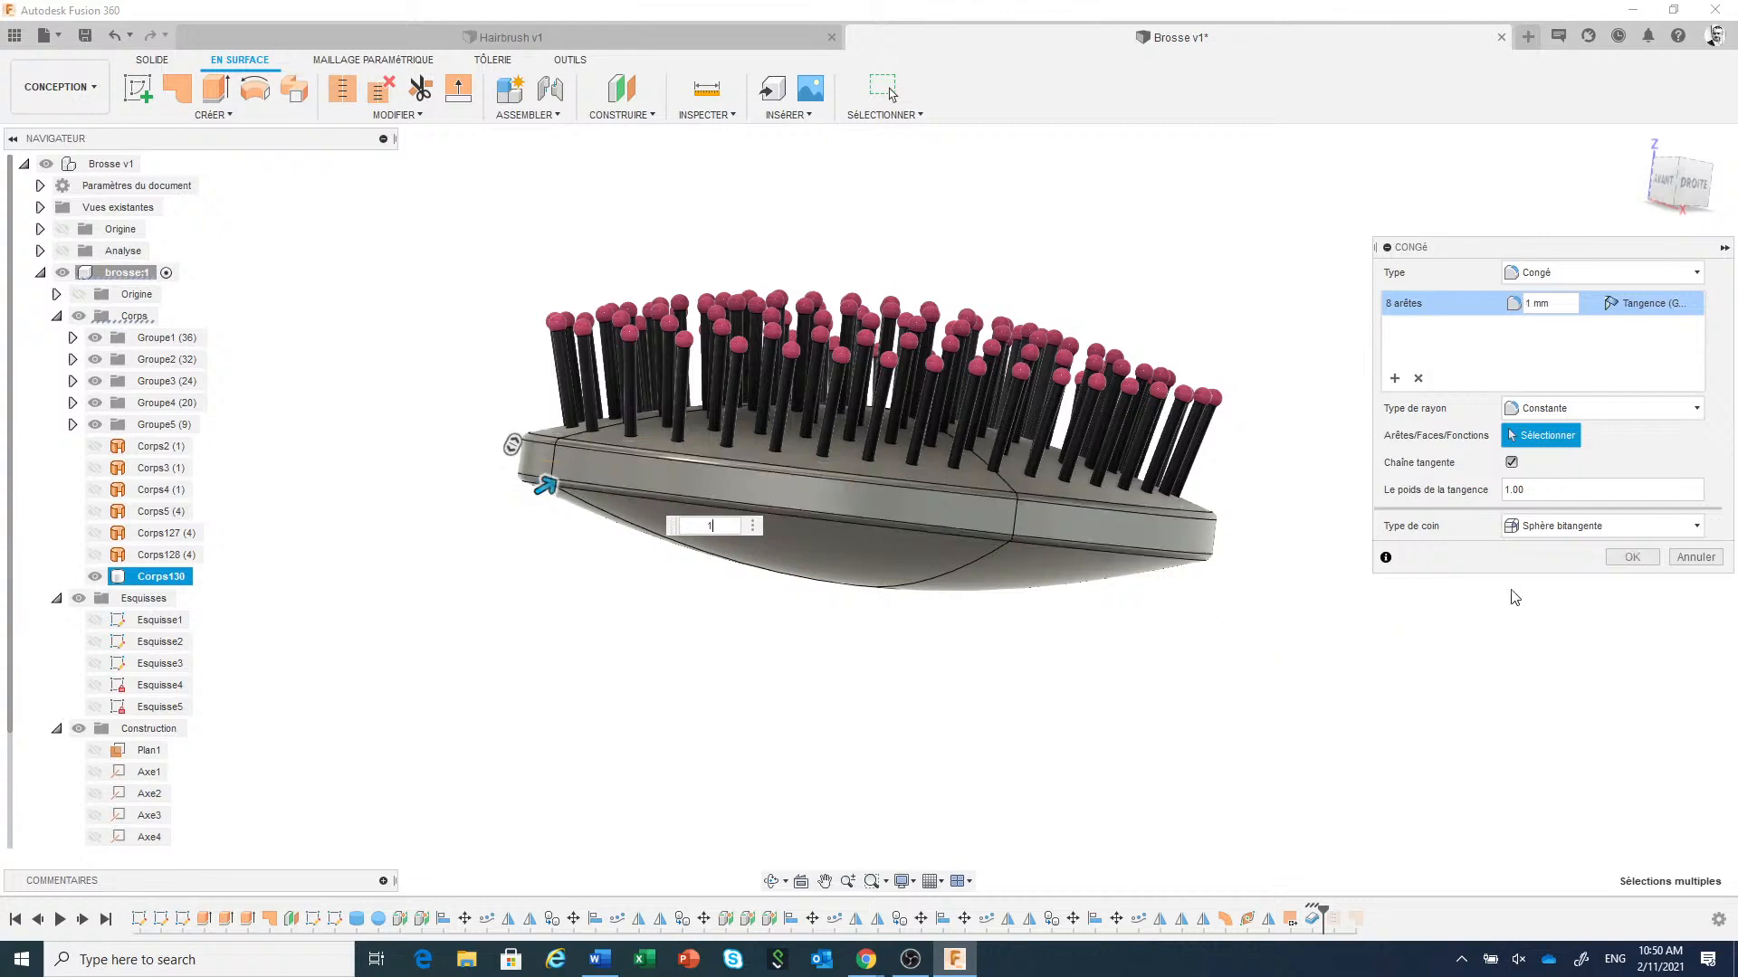
left_click(1629, 558)
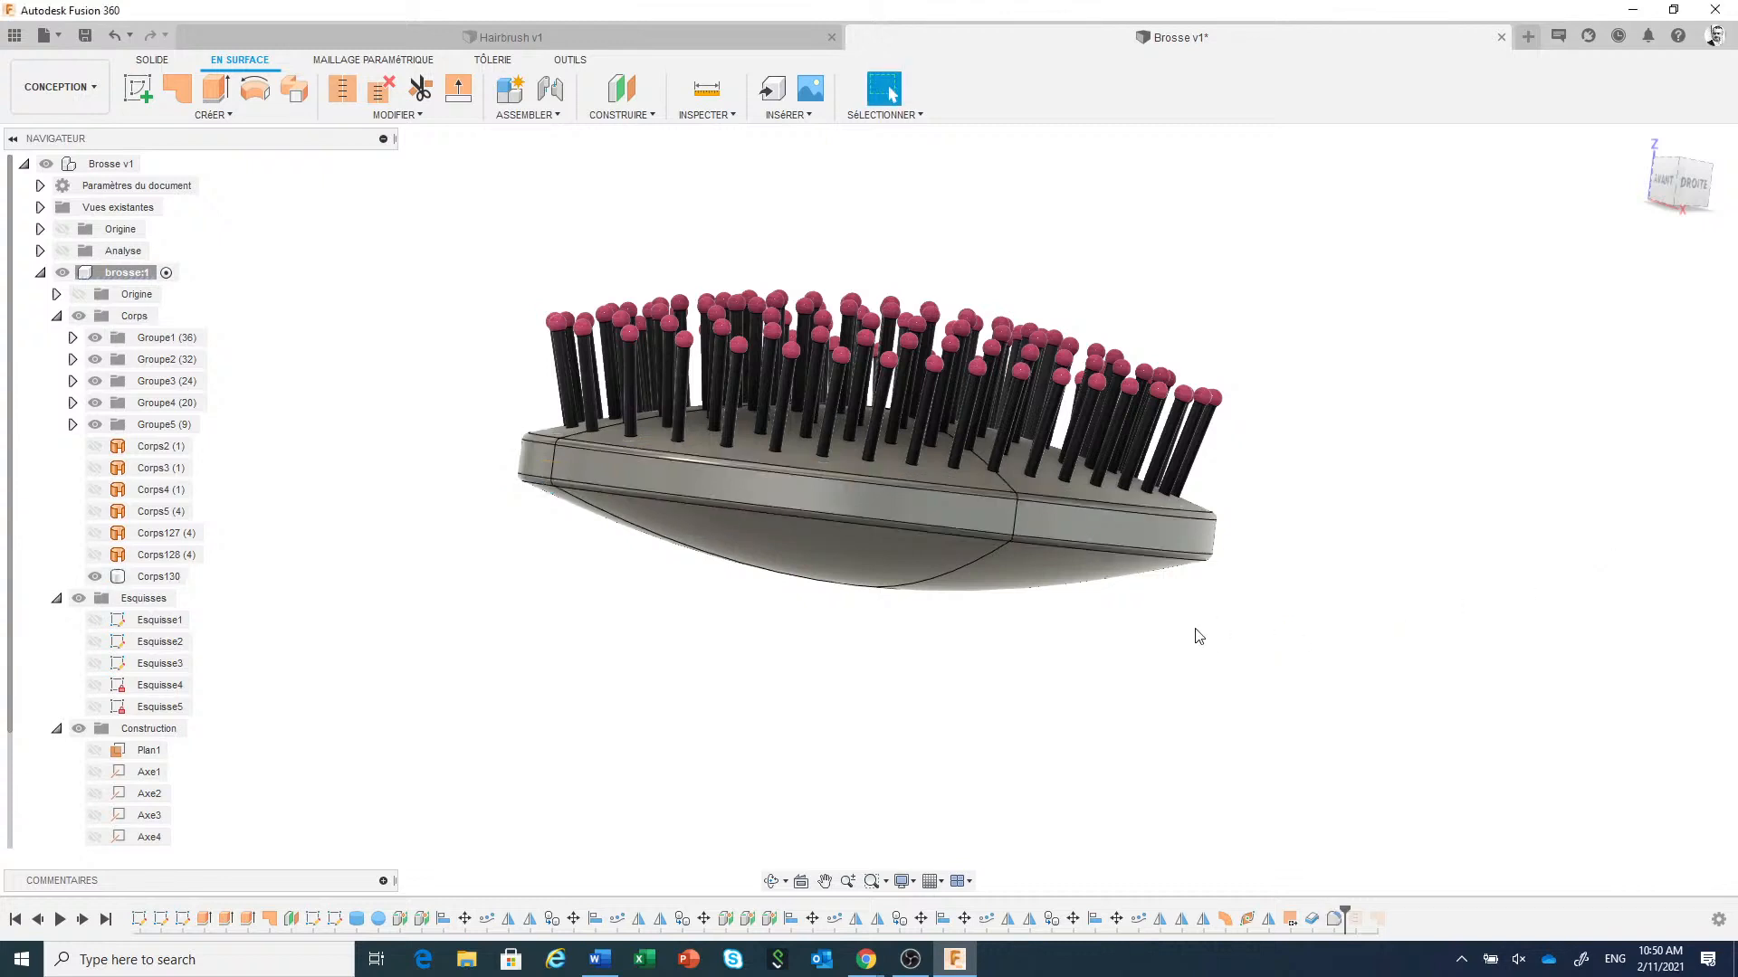
Apply the design's existing black appearance to the thickened brush head body.
scroll(1197, 636, "down", 2)
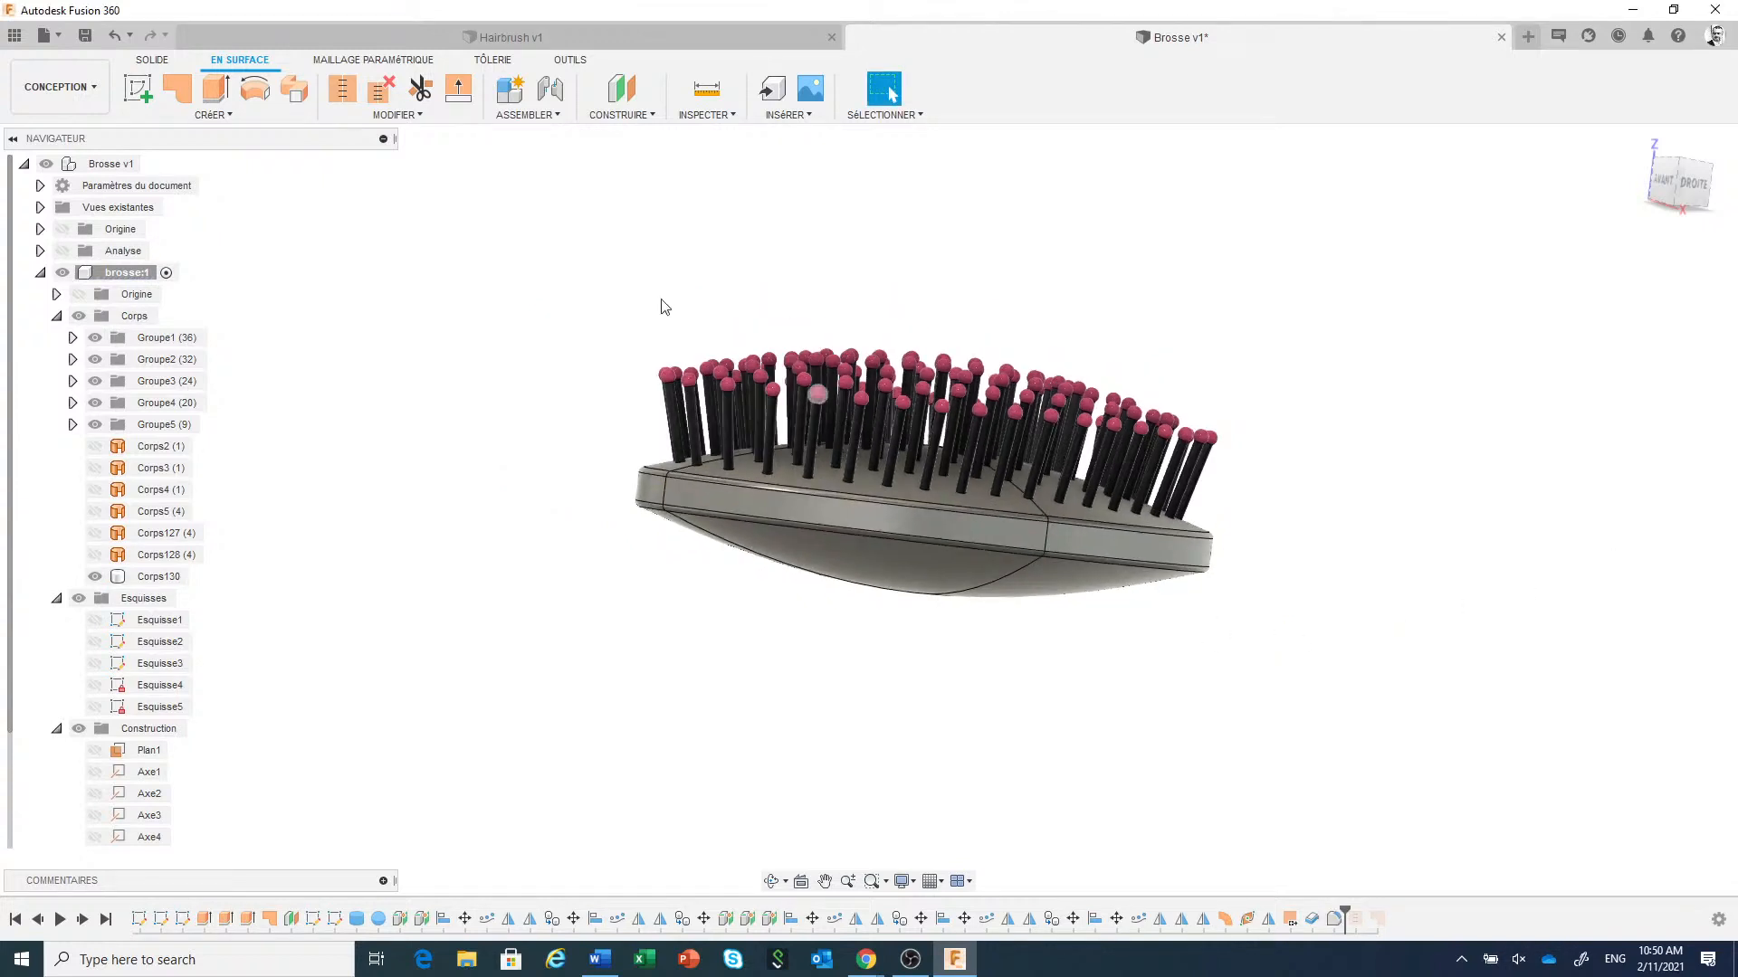
left_click(528, 115)
mouse_move(395, 115)
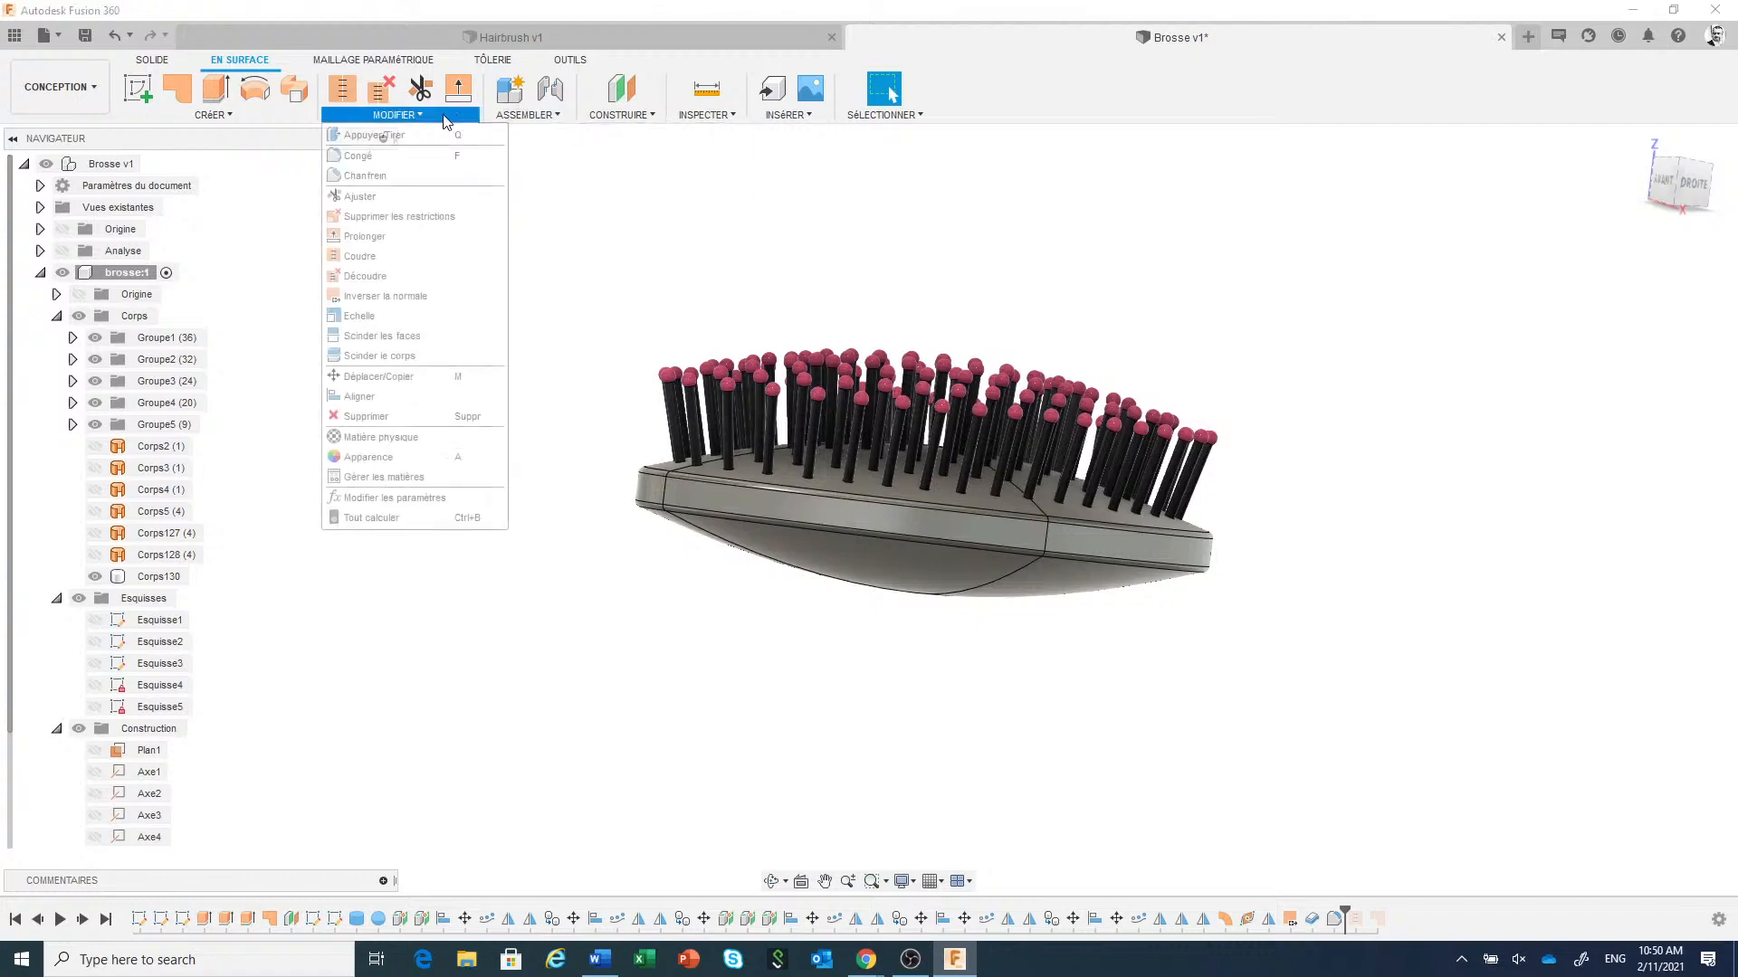
left_click(395, 458)
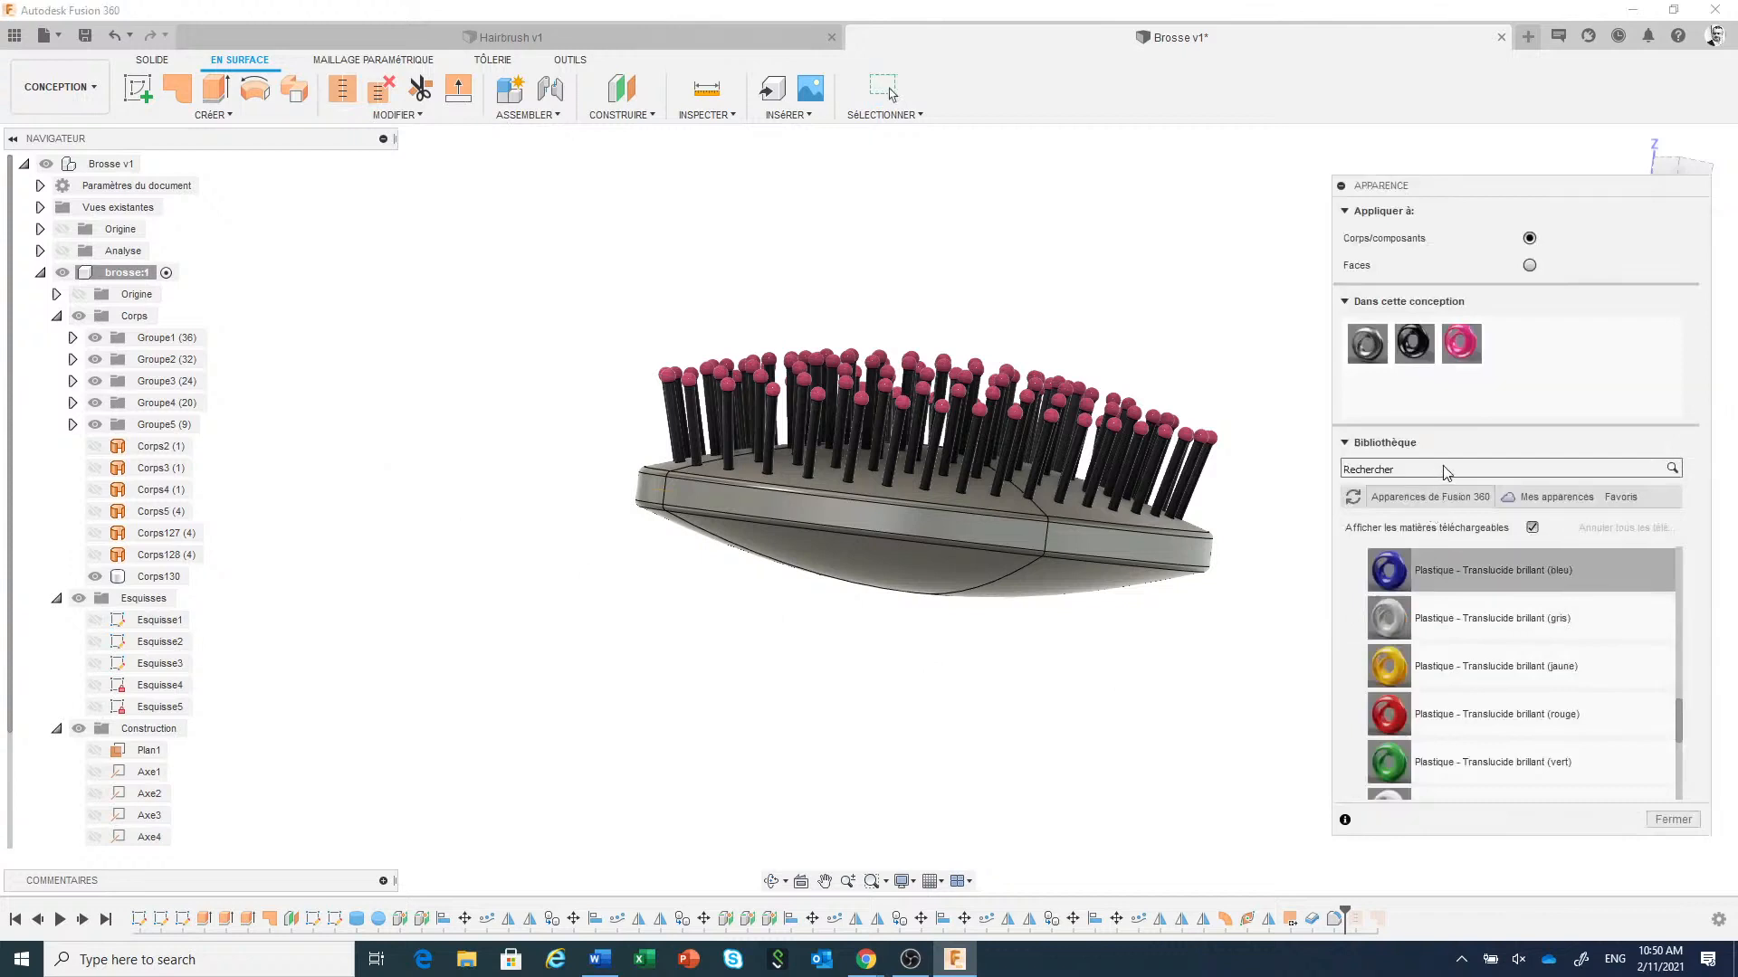
mouse_move(1421, 351)
left_mouse_down()
mouse_move(1292, 534)
mouse_move(1186, 570)
left_mouse_up()
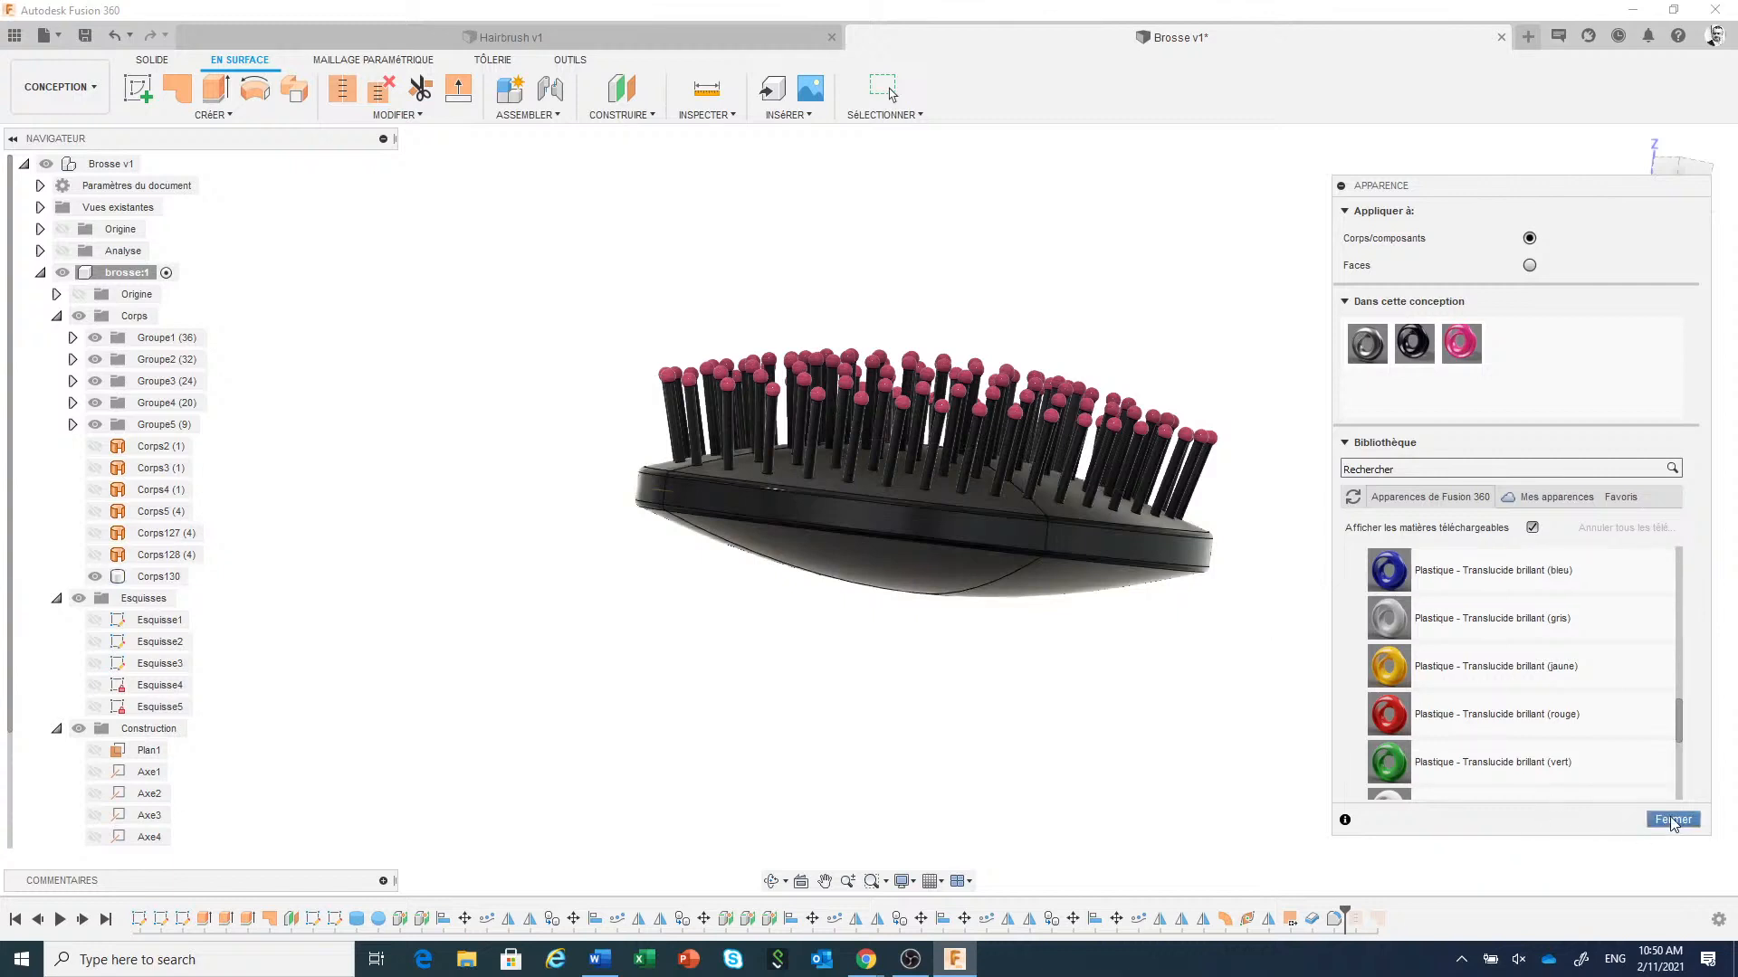
left_click(1673, 820)
Return to the home view and hide the brush component's Construction folder.
left_click(1643, 147)
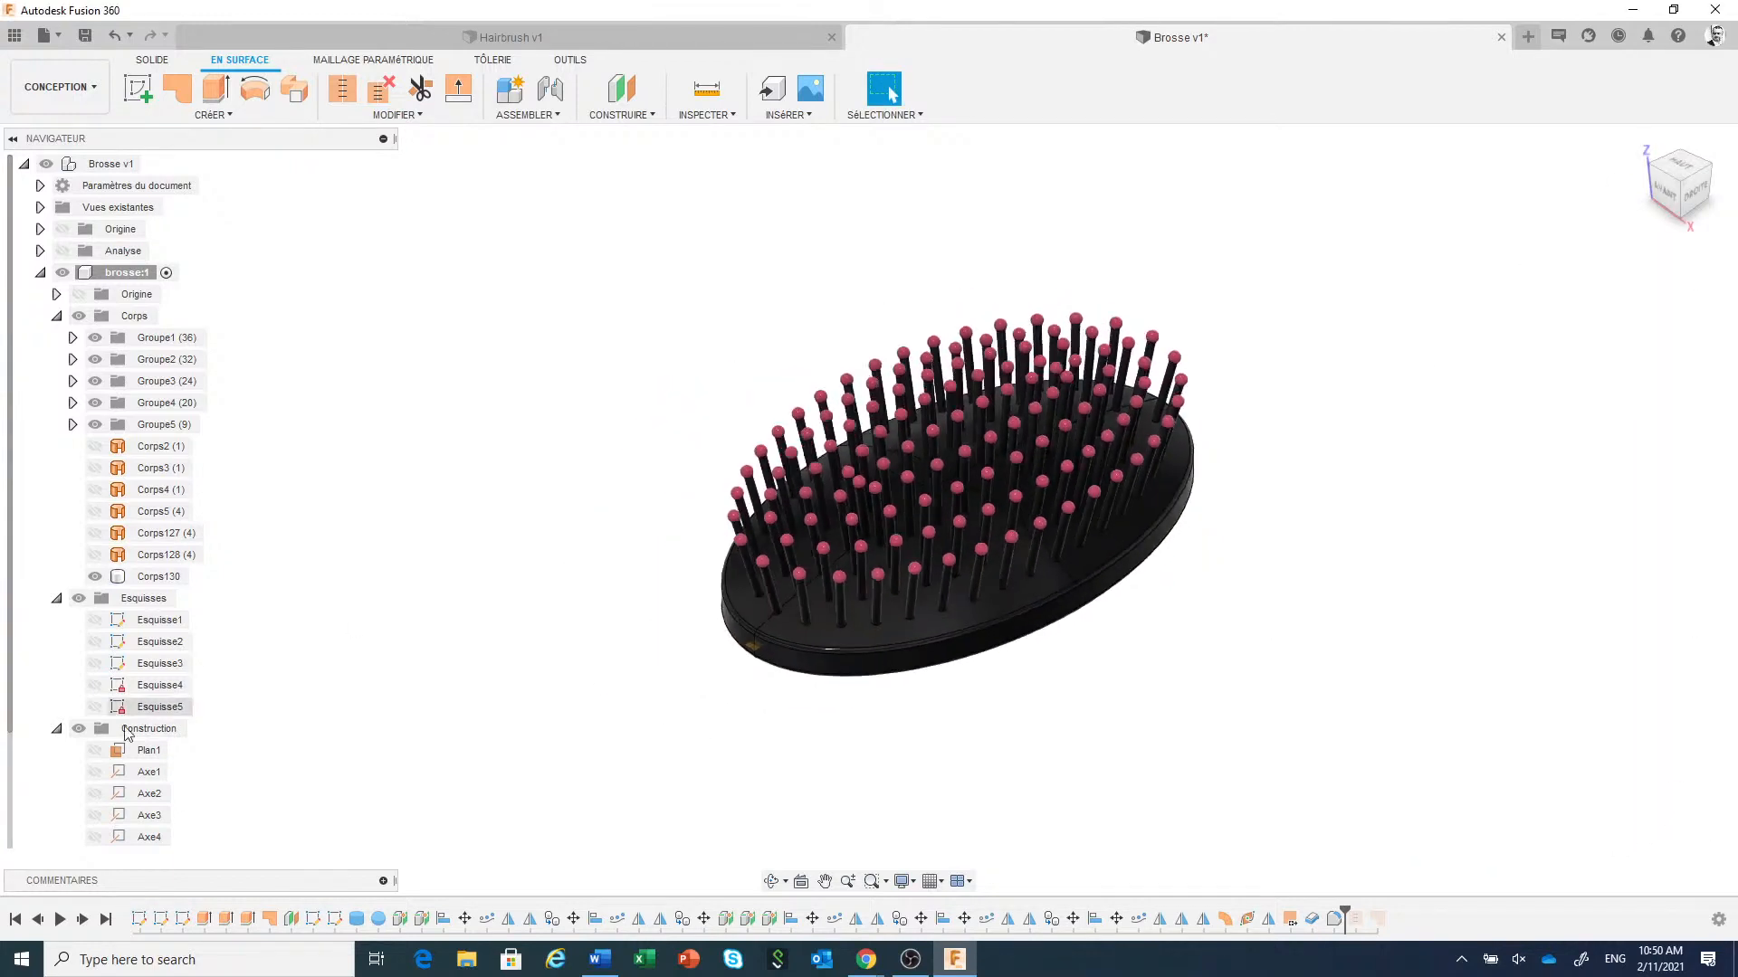
left_click(79, 729)
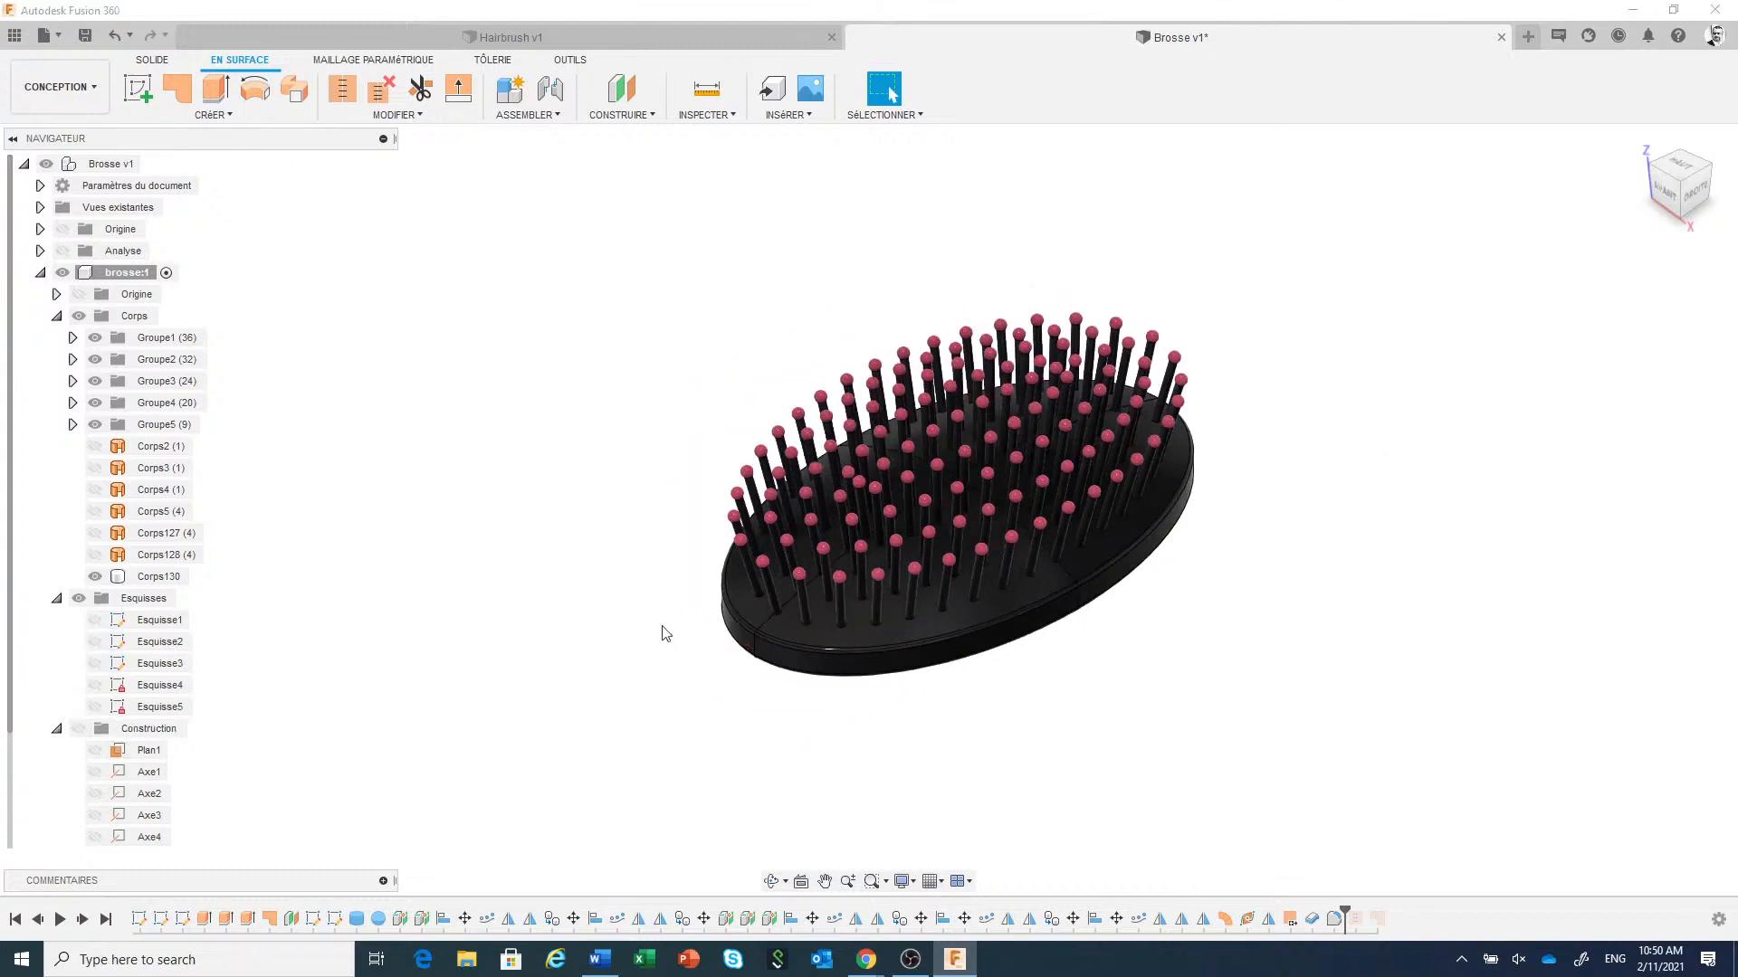
scroll(703, 643, "up", 3)
middle_click_drag(702, 643, 599, 665)
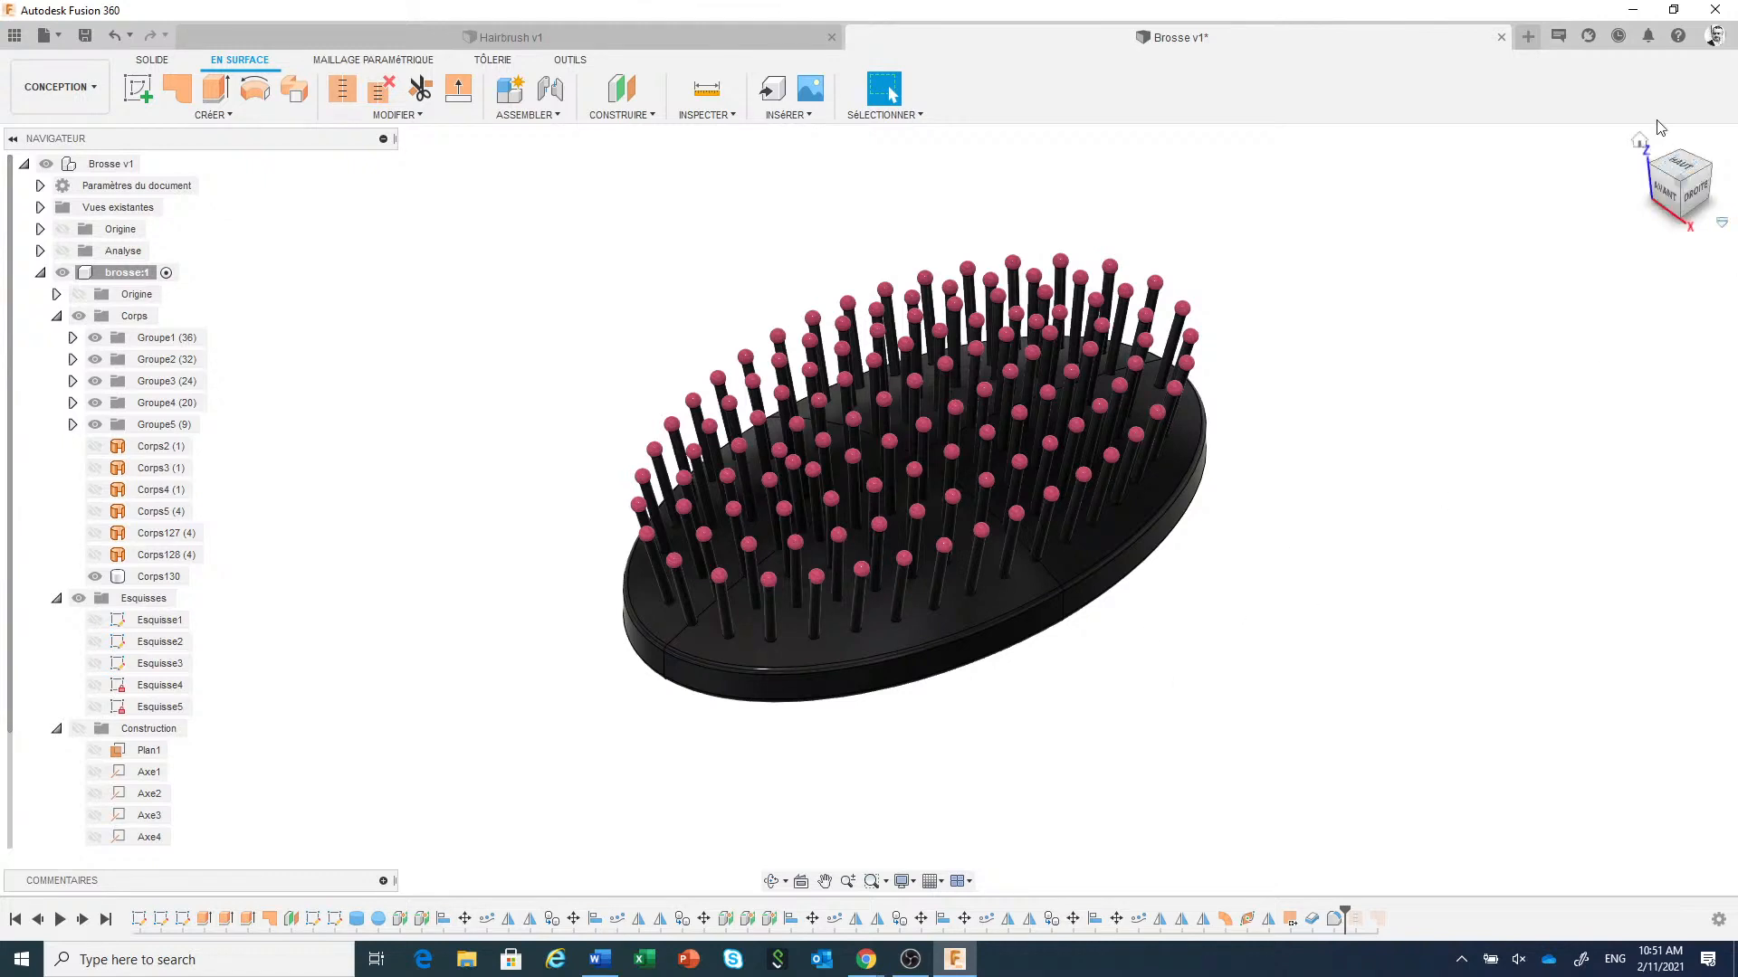
Open the Fusion 360 online training from the help resources and look through the beginner and CAD/CAM transition courses.
left_click(1679, 38)
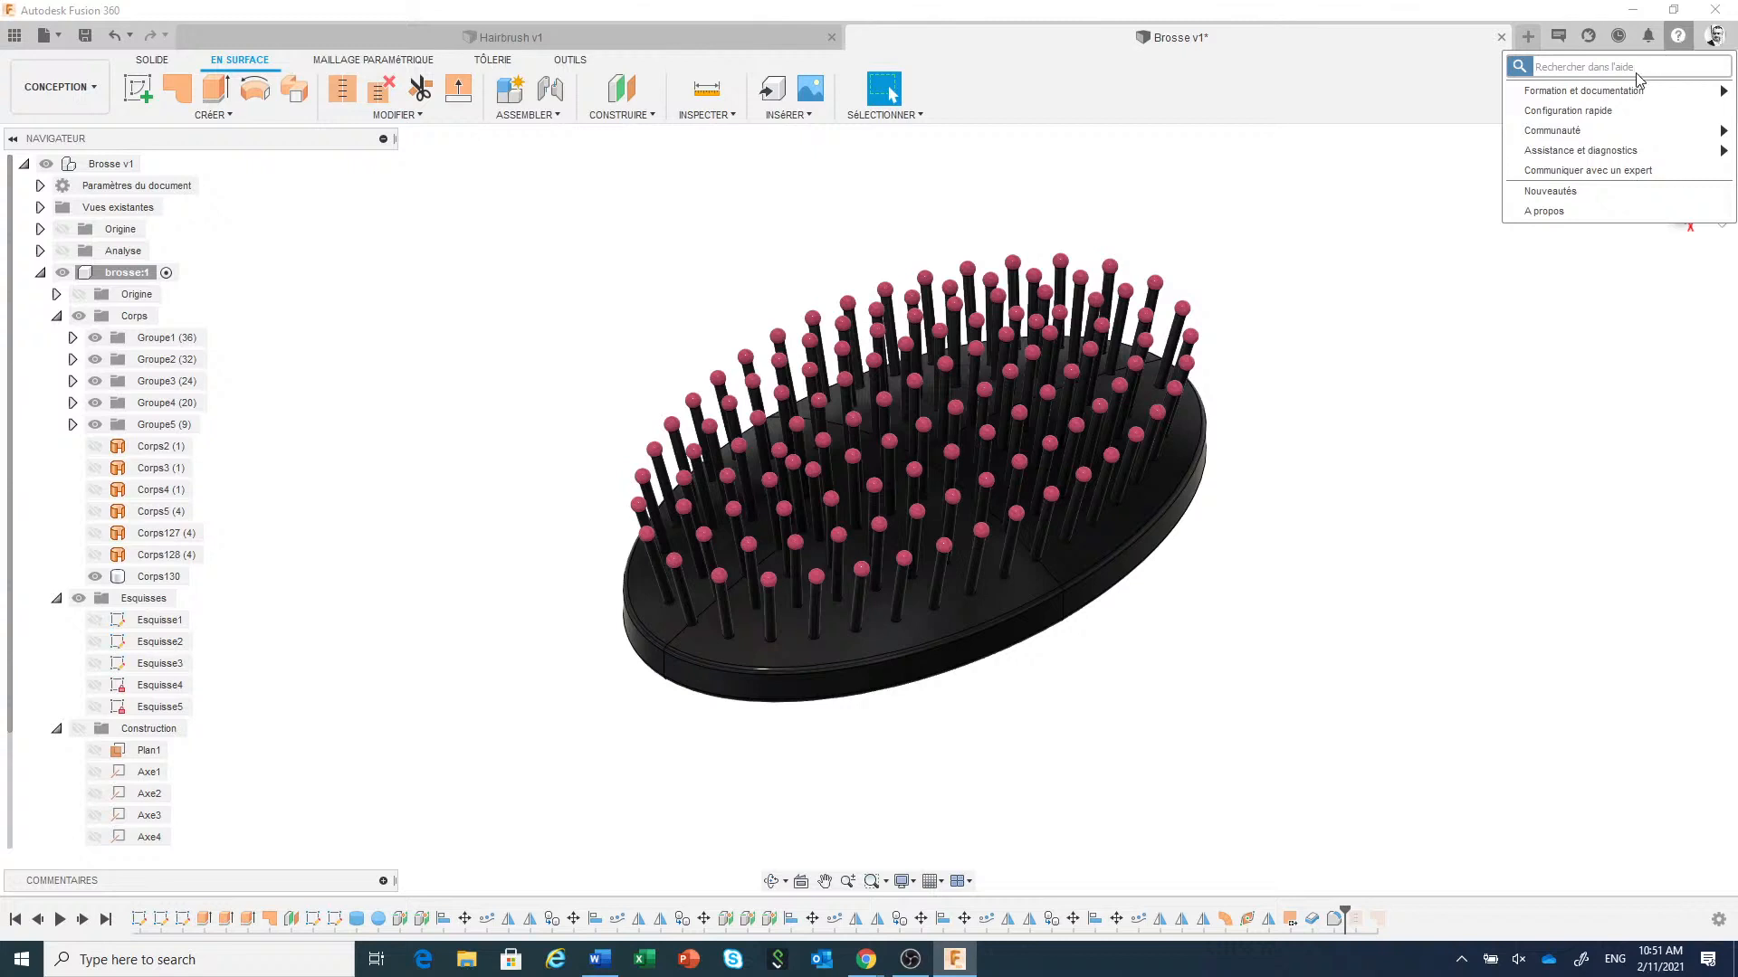
mouse_move(1614, 96)
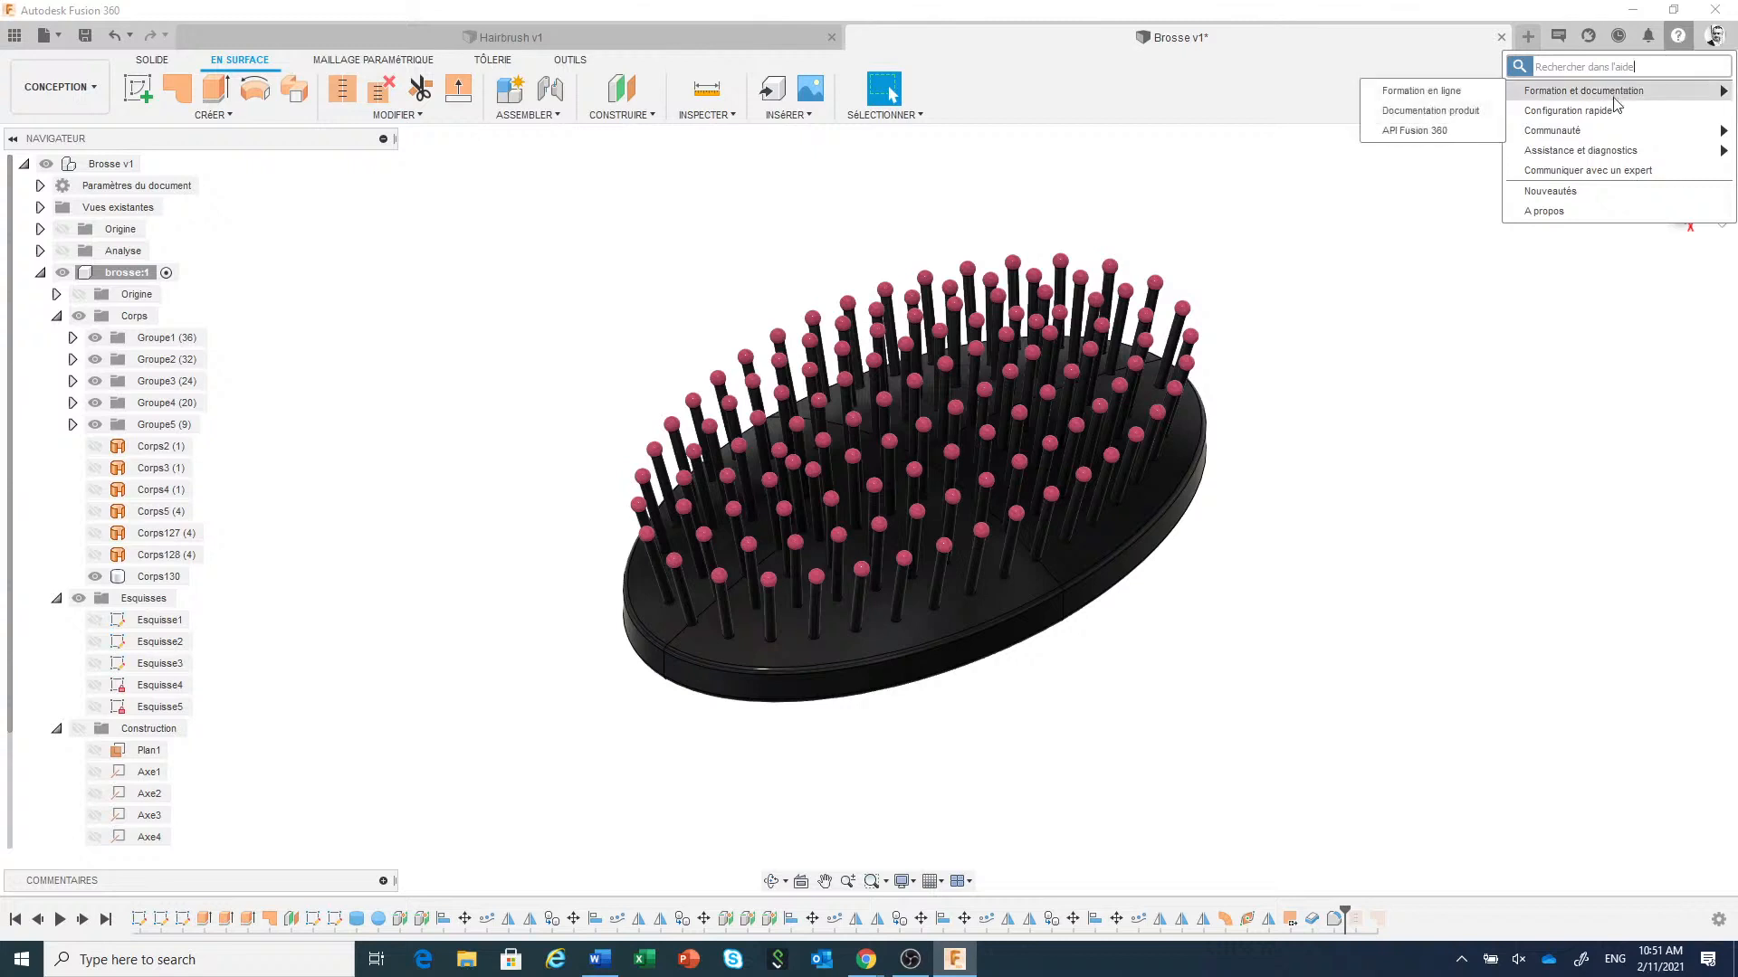
left_click(1435, 94)
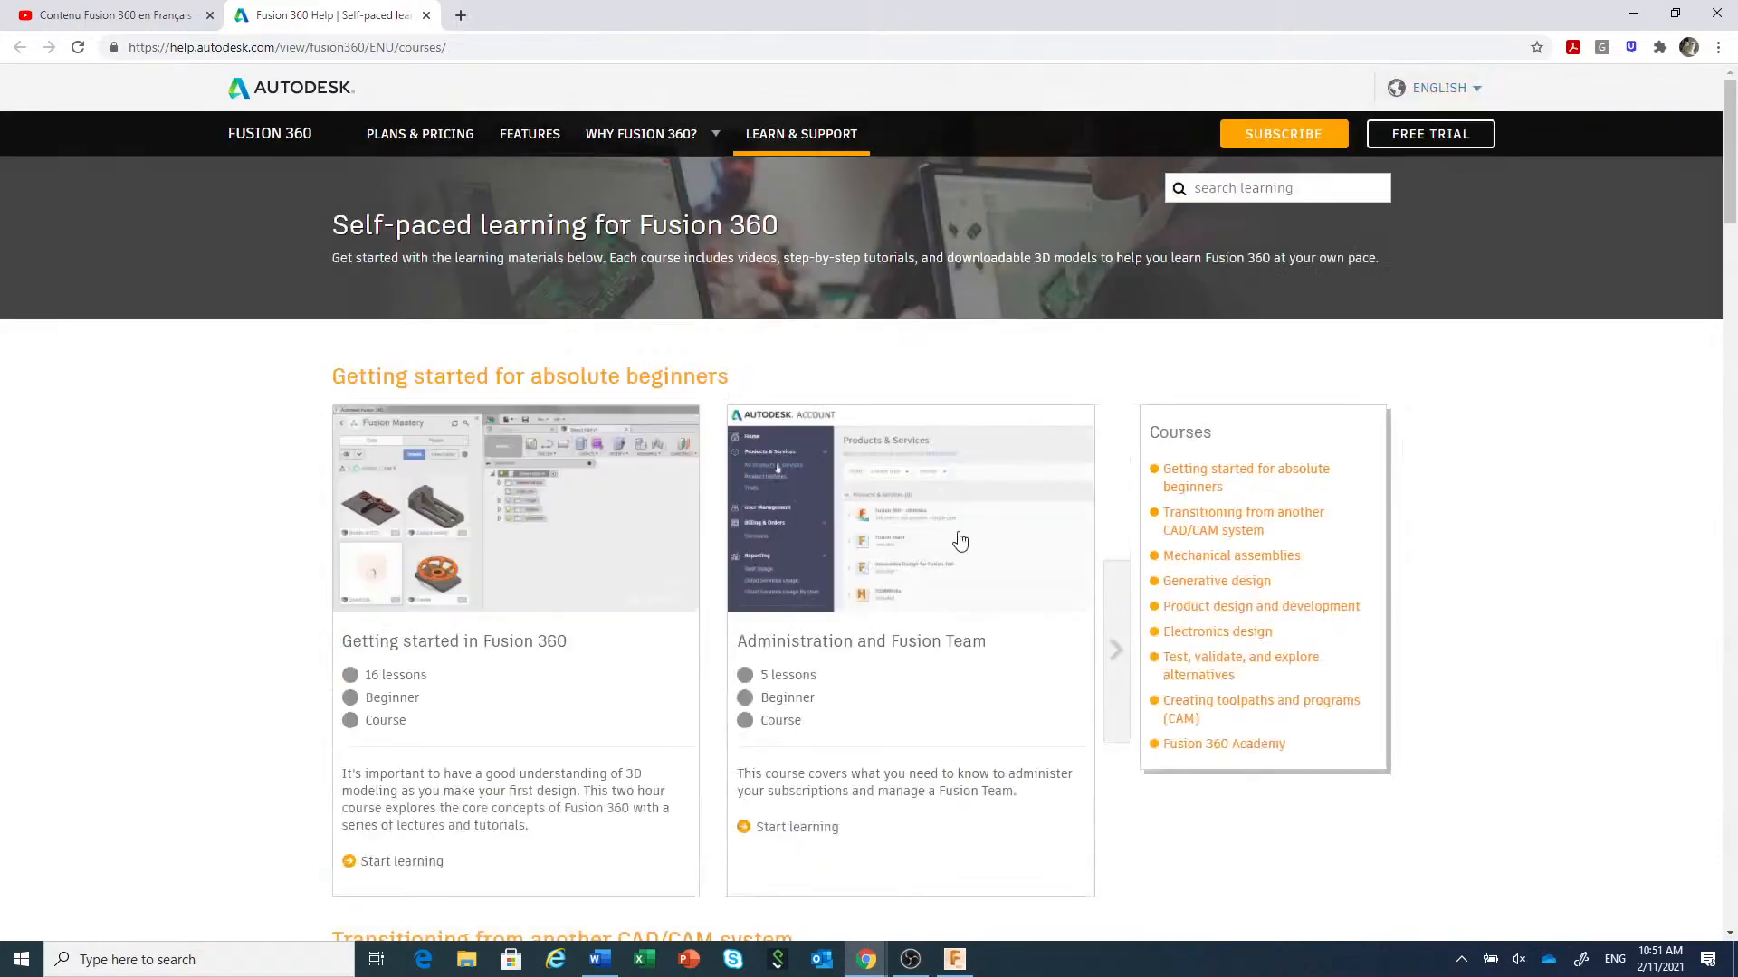
scroll(960, 541, "down", 8)
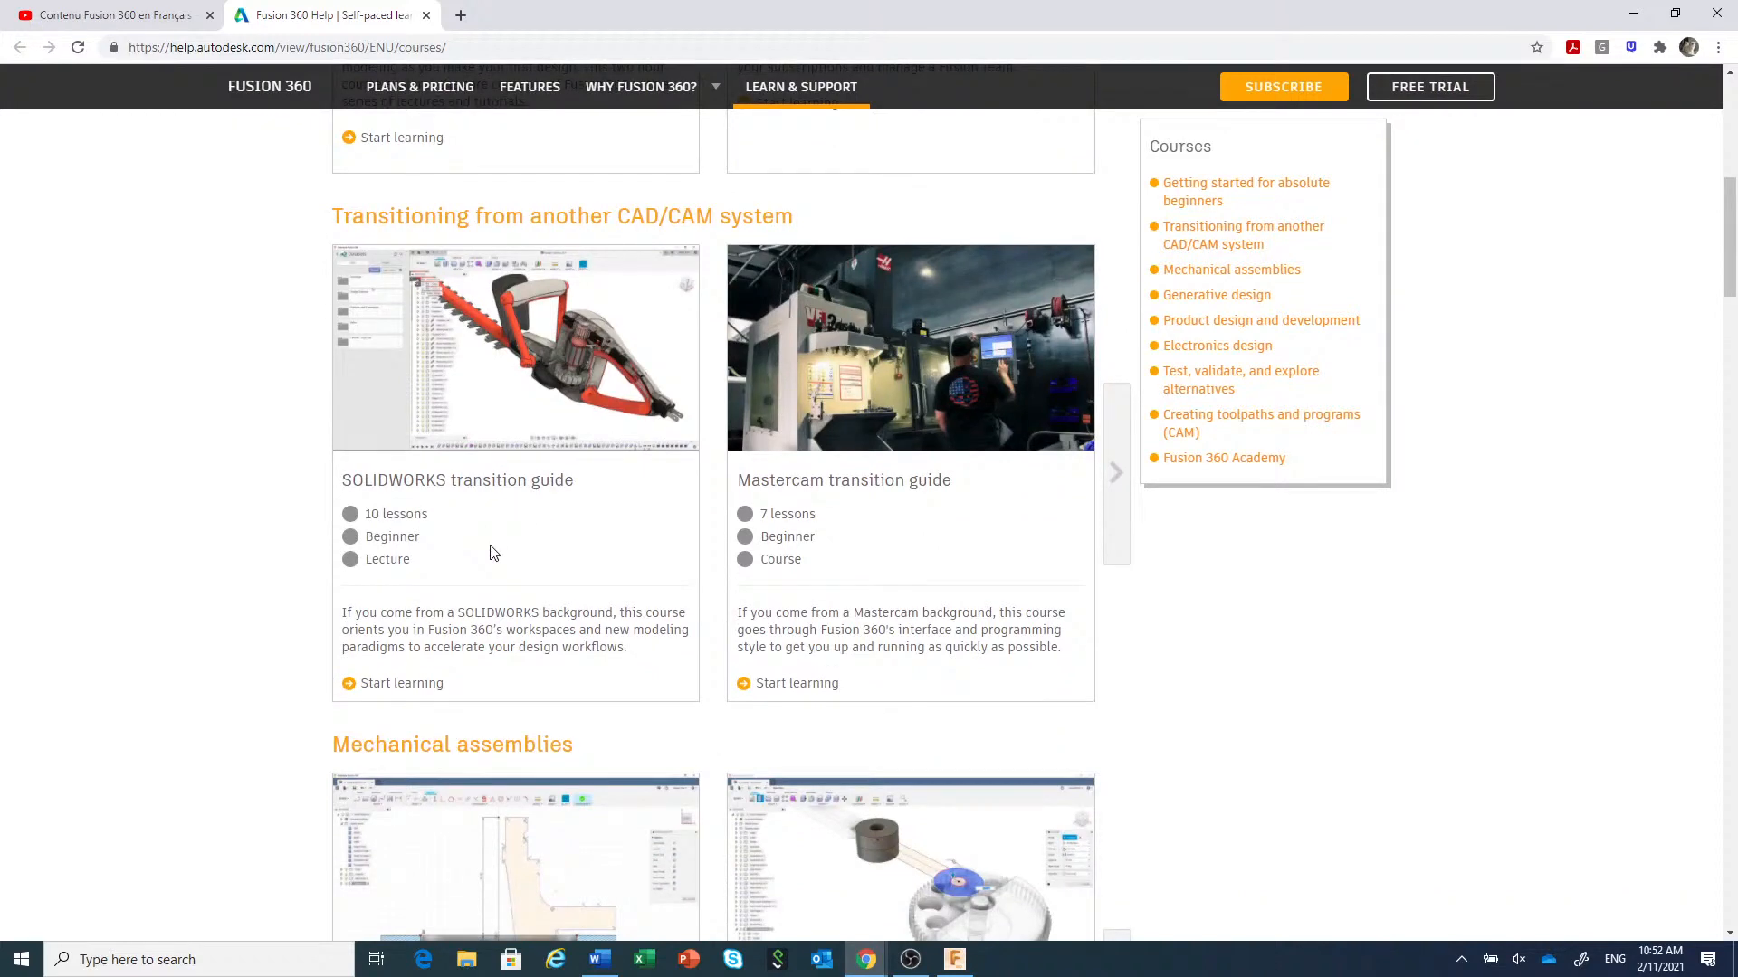
scroll(492, 552, "up", 3)
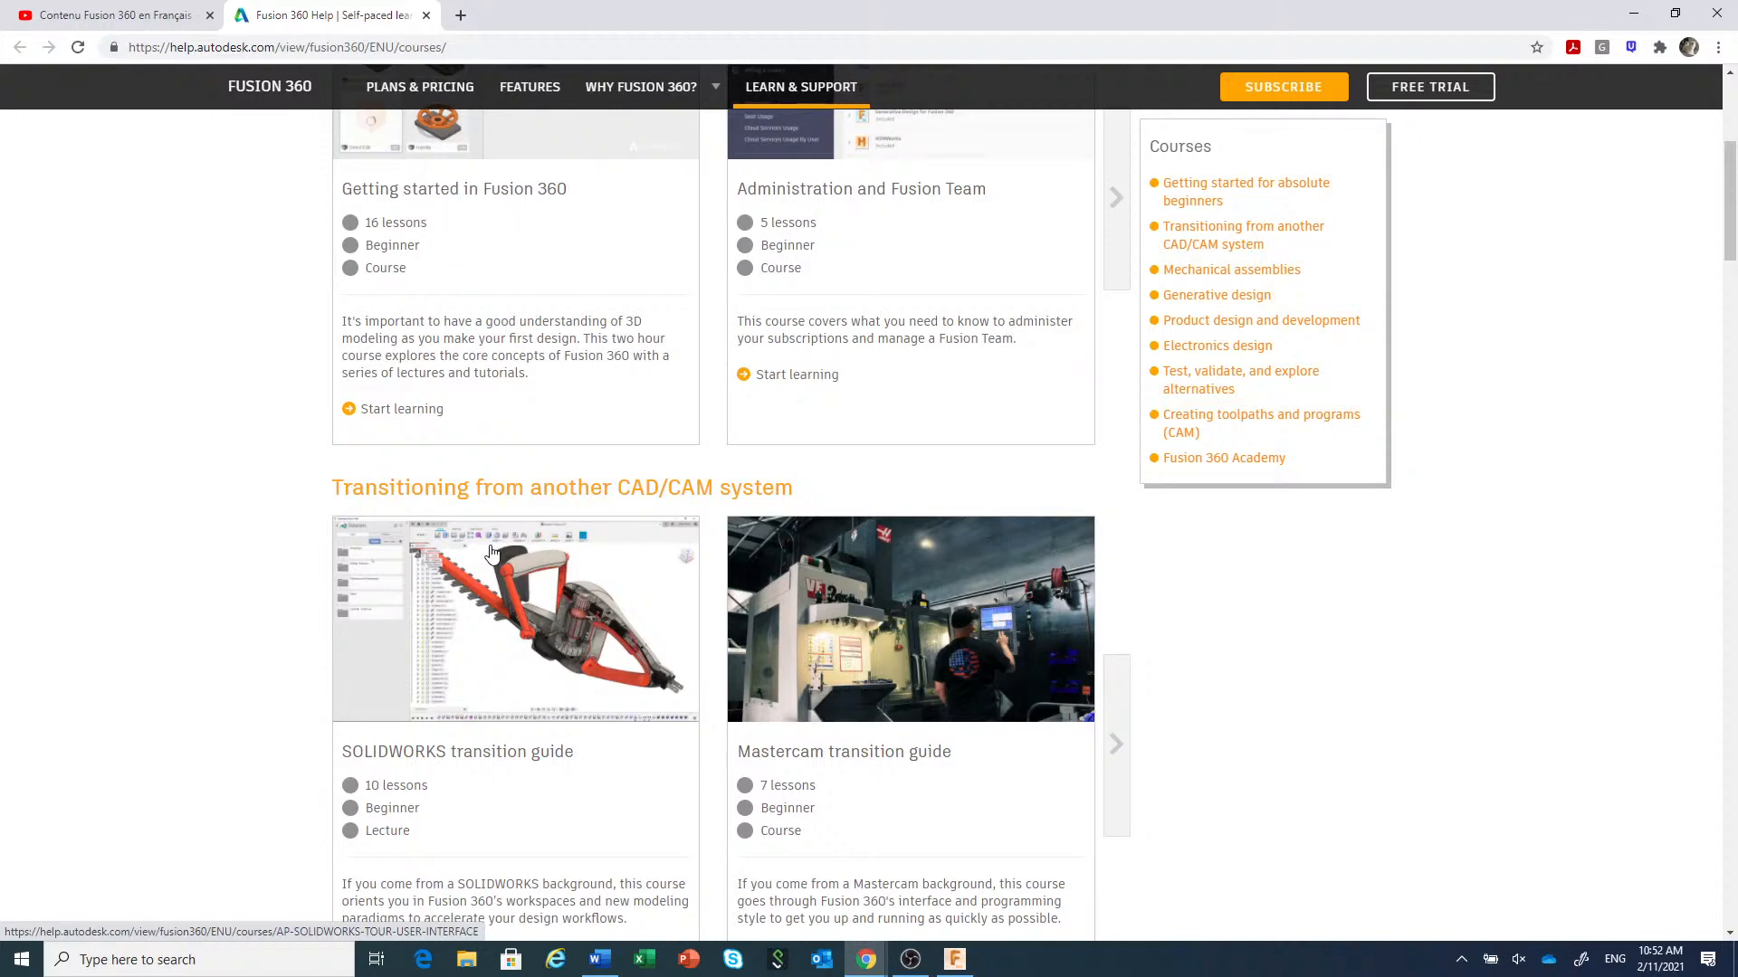
left_click(1144, 973)
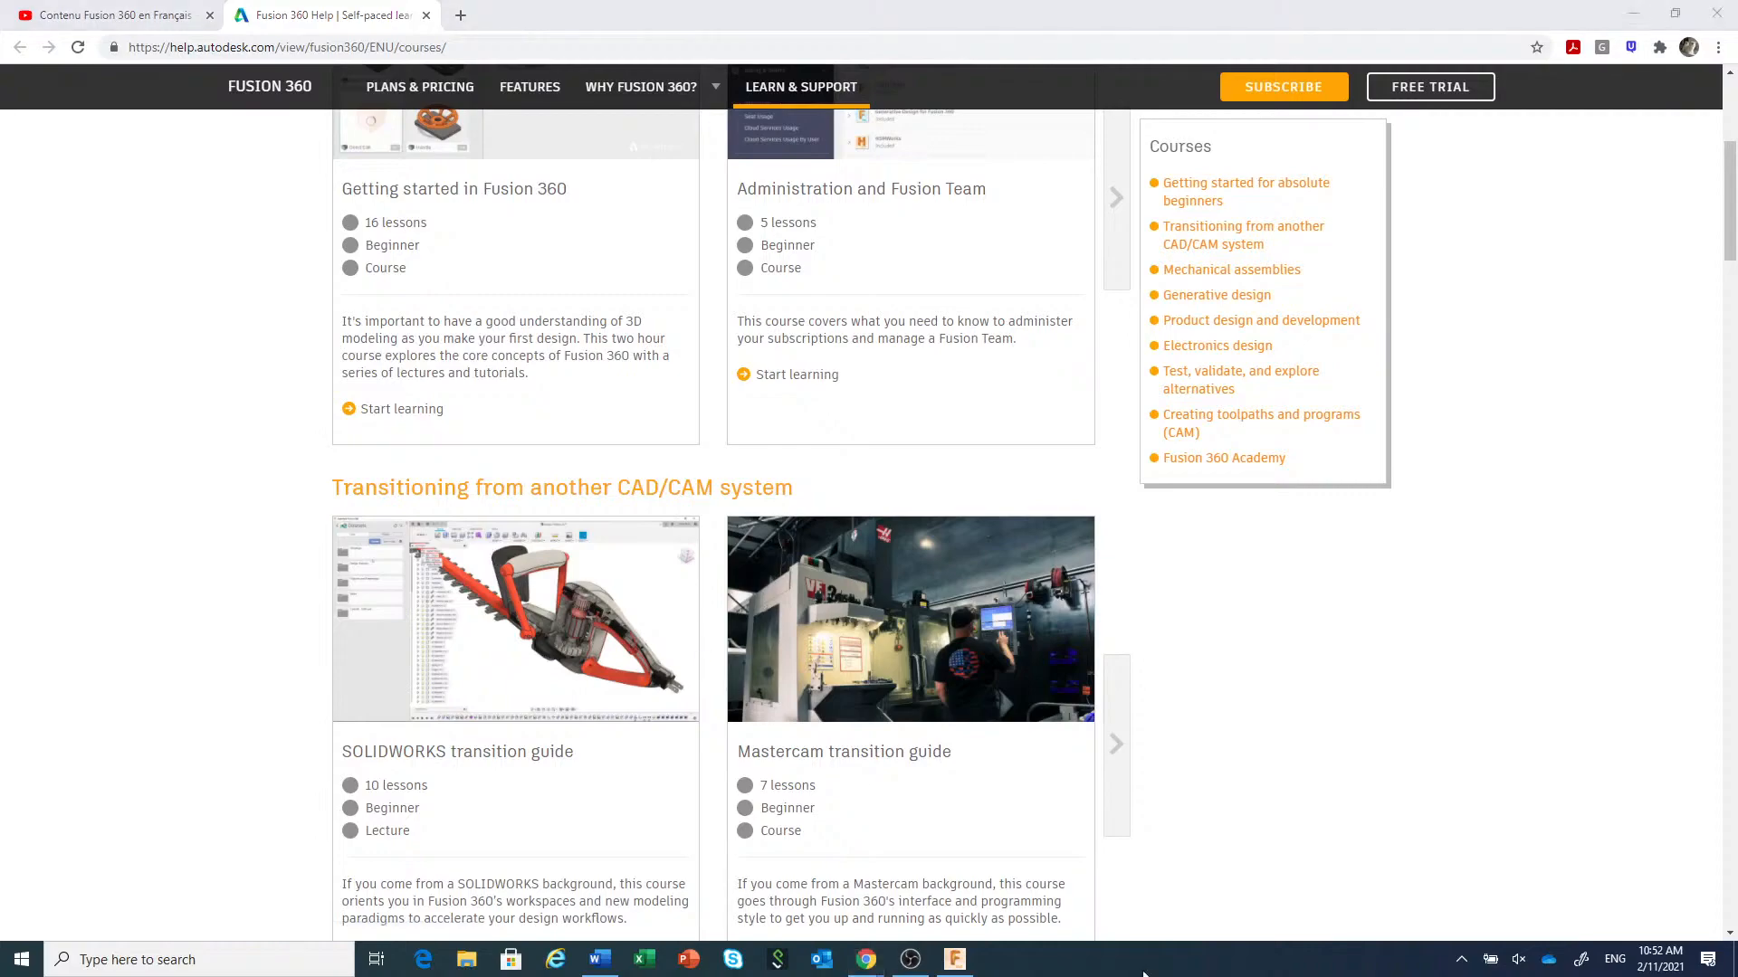